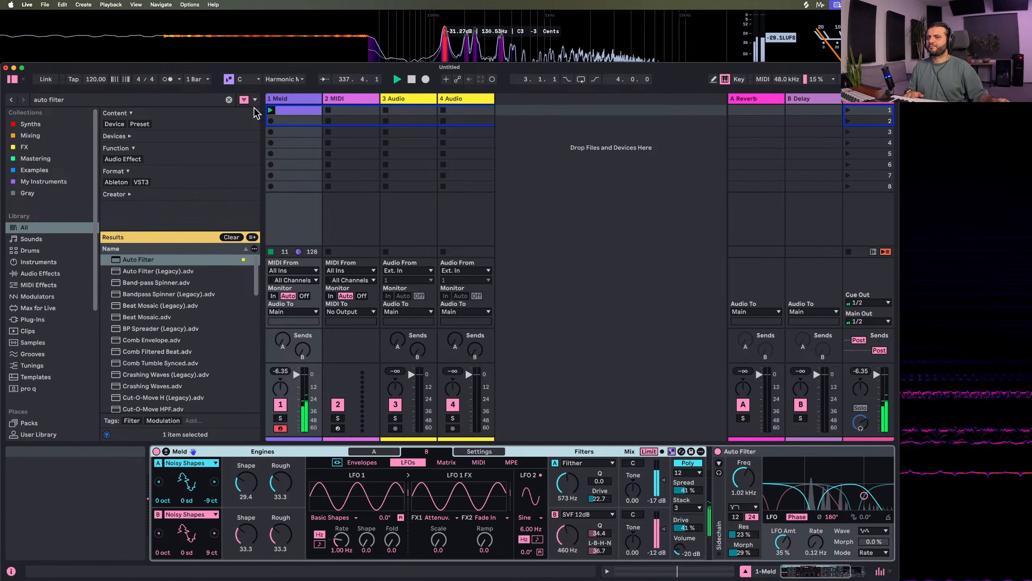
Move the Meld track behind the two audio tracks and insert four new MIDI tracks after the first MIDI track
left_click_drag(281, 99, 472, 106)
left_click(313, 103)
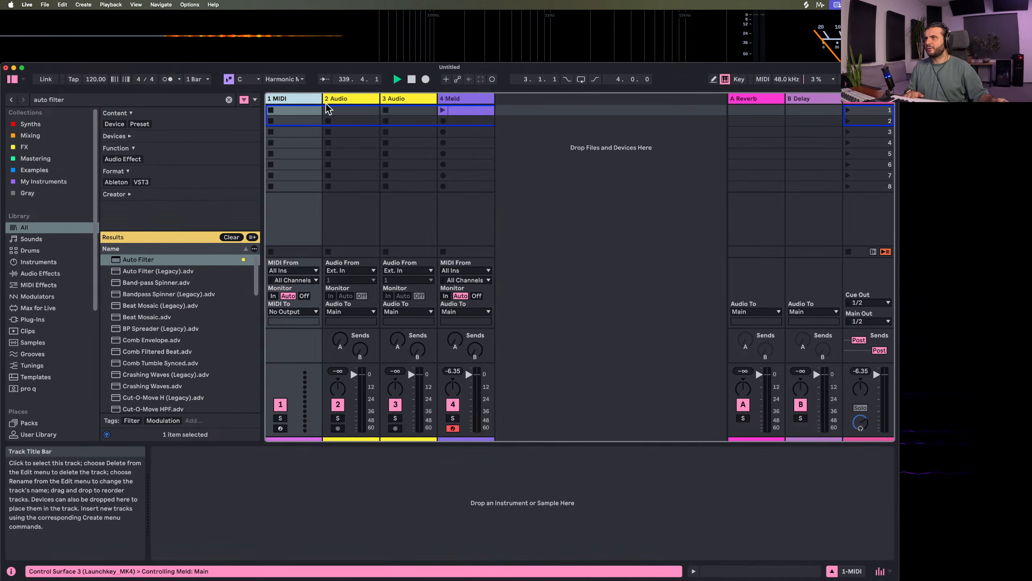
key("super+shift+t")
key("super+shift+t")
key("super+shift+t")
key("super+shift+t")
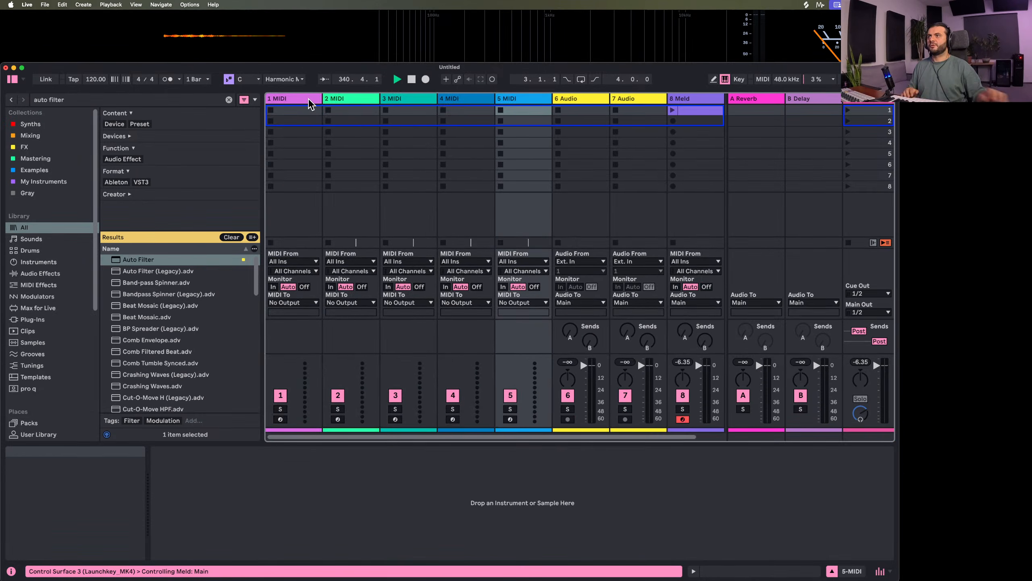
Search the browser for "meld" and load the Meld instrument onto the first MIDI track
left_click(65, 100)
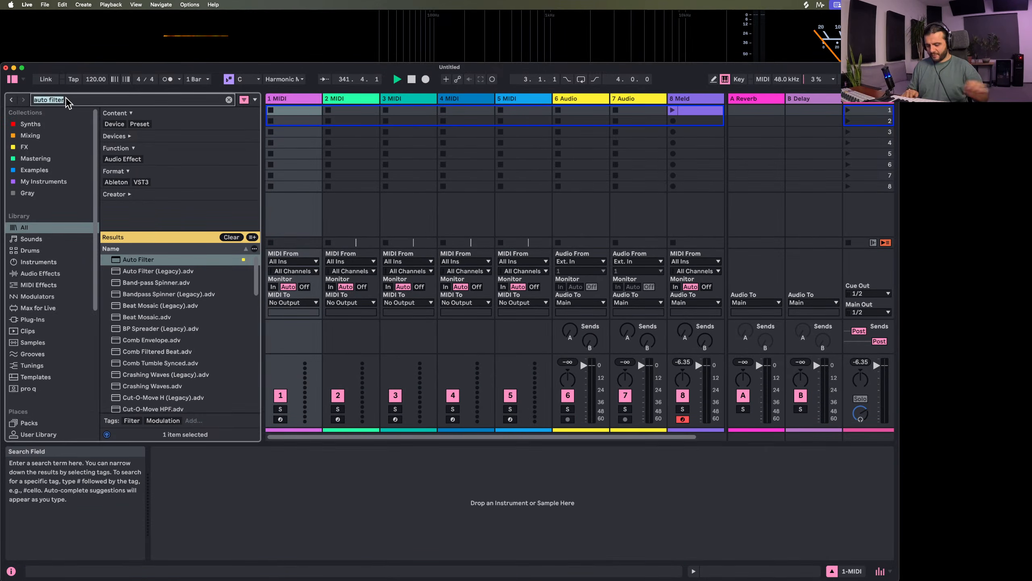
type("meld")
left_click_drag(130, 259, 307, 126)
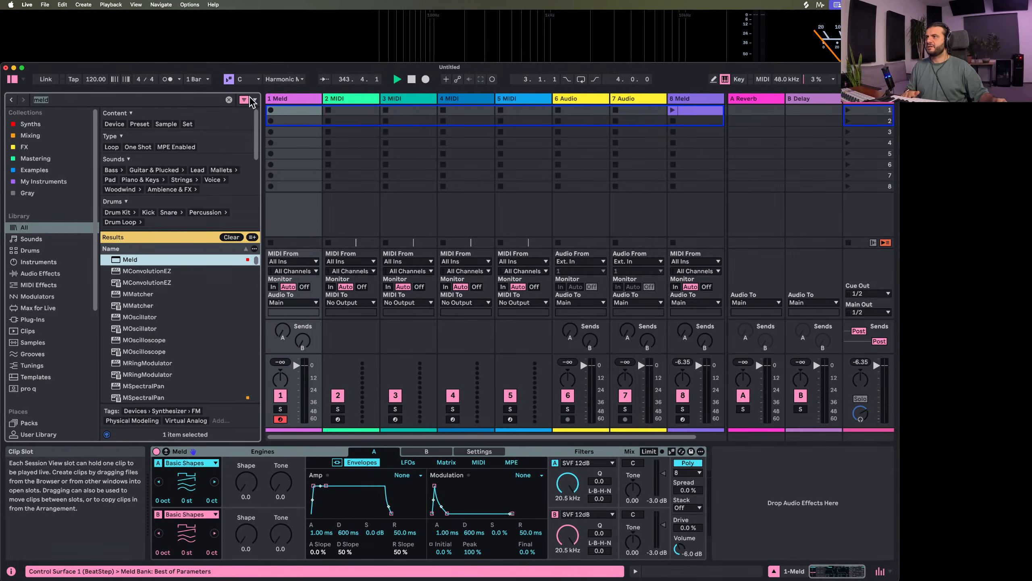
Look through the available scales, keeping Harmonic Minor, and the filter and oscillator types of Meld's engine A
left_click(287, 79)
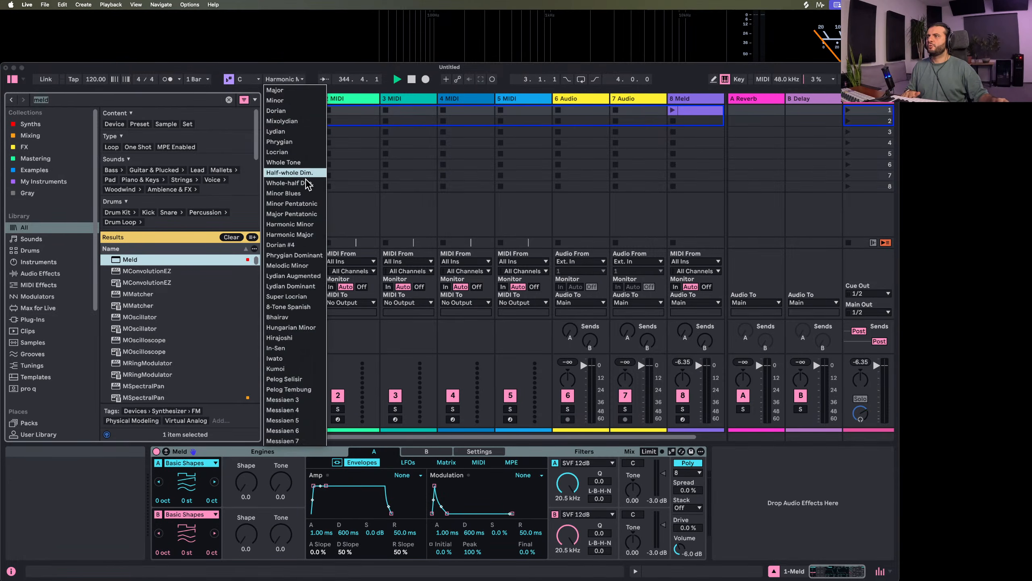
left_click(292, 225)
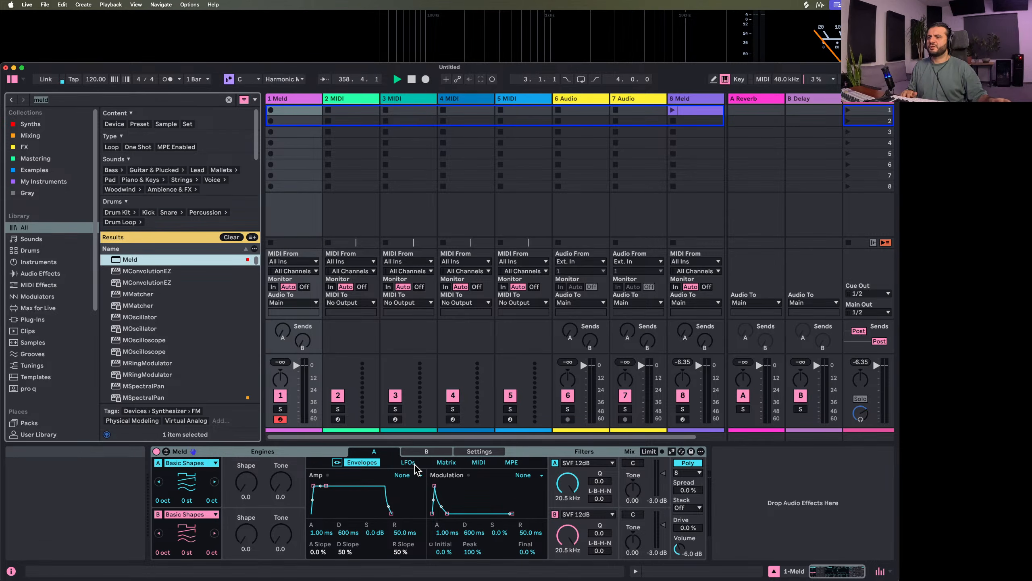
left_click(234, 452)
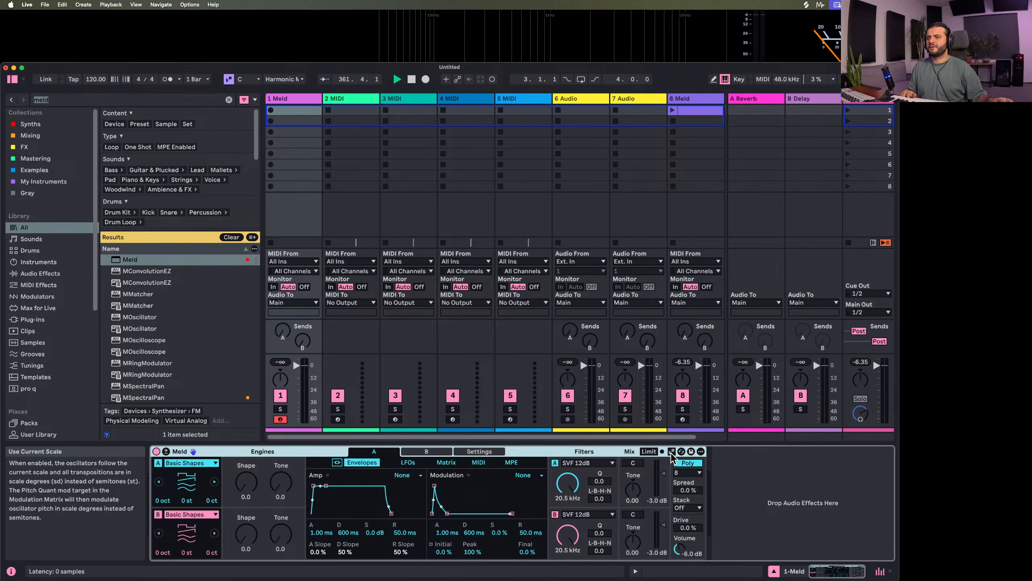
left_click(601, 462)
left_click(822, 526)
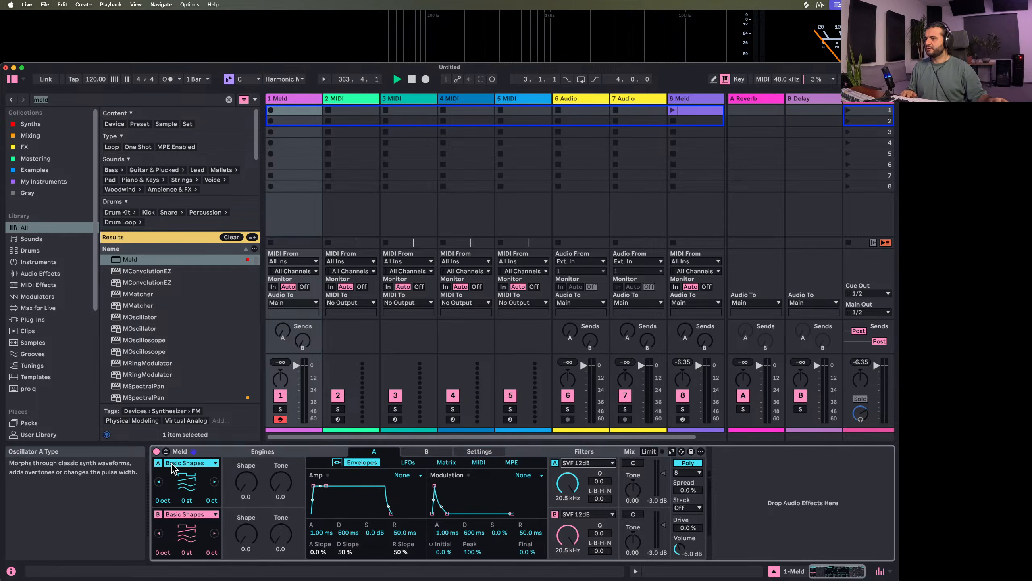
left_click(191, 462)
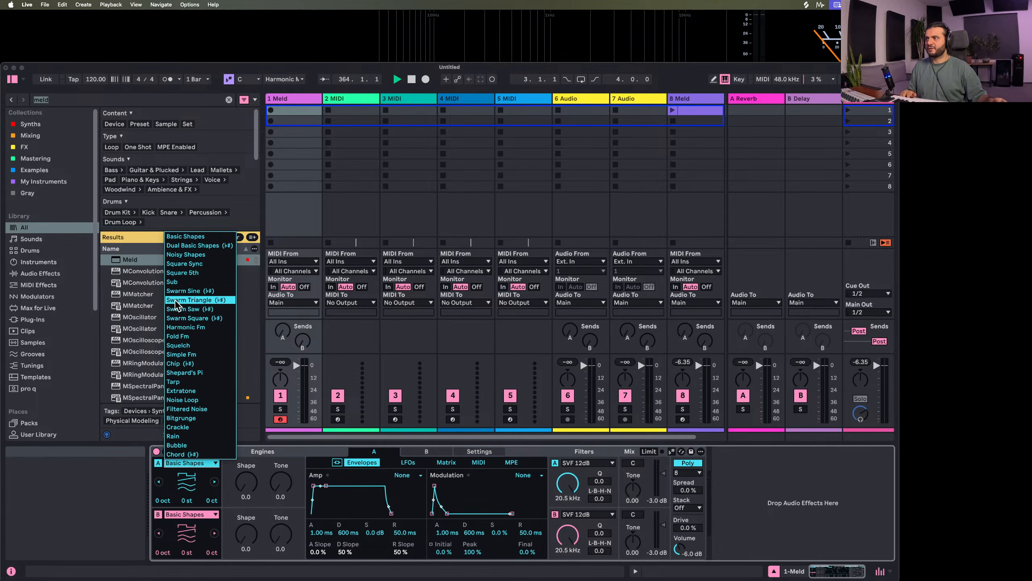
left_click(817, 504)
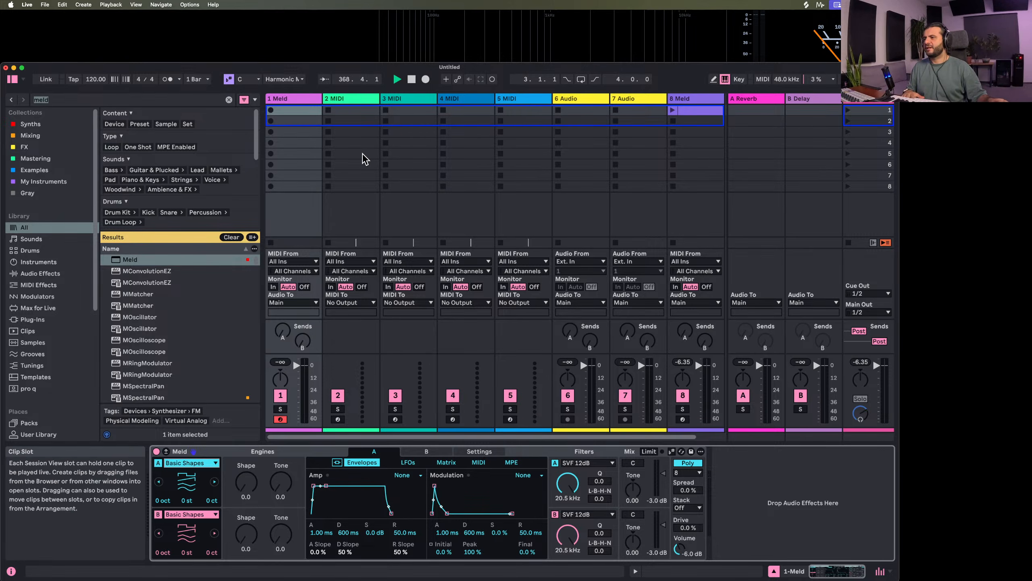
Set the project tempo to 138 BPM and select the new Meld device
left_click(92, 81)
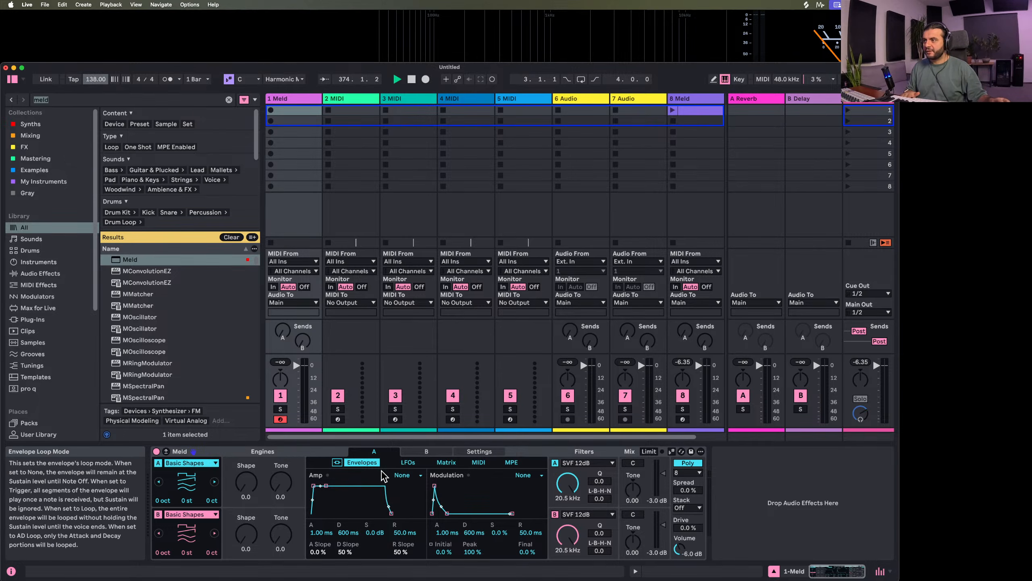
left_click(254, 449)
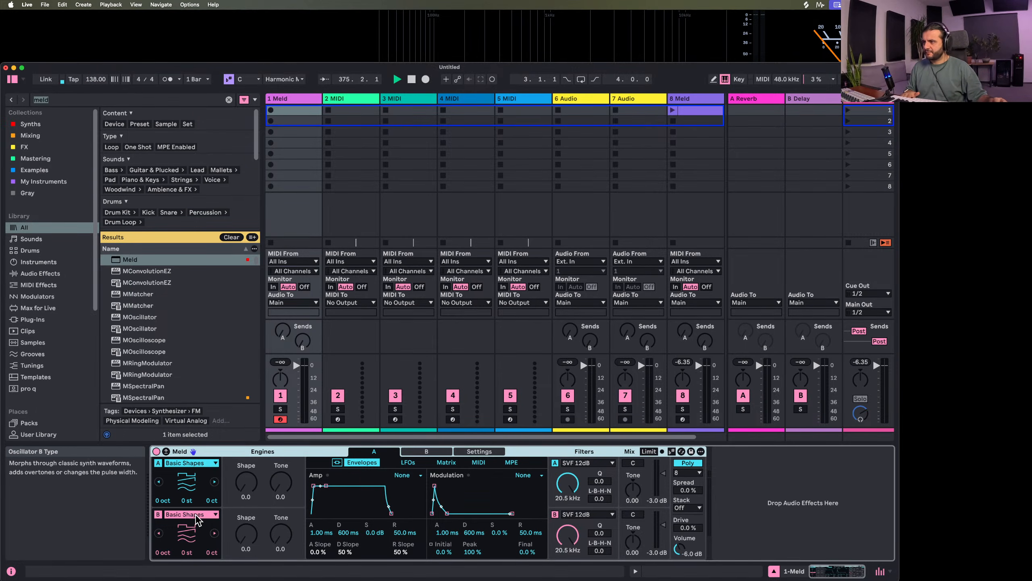
Switch off Meld's engine B and set engine A's oscillator type to Tarp
left_click(214, 463)
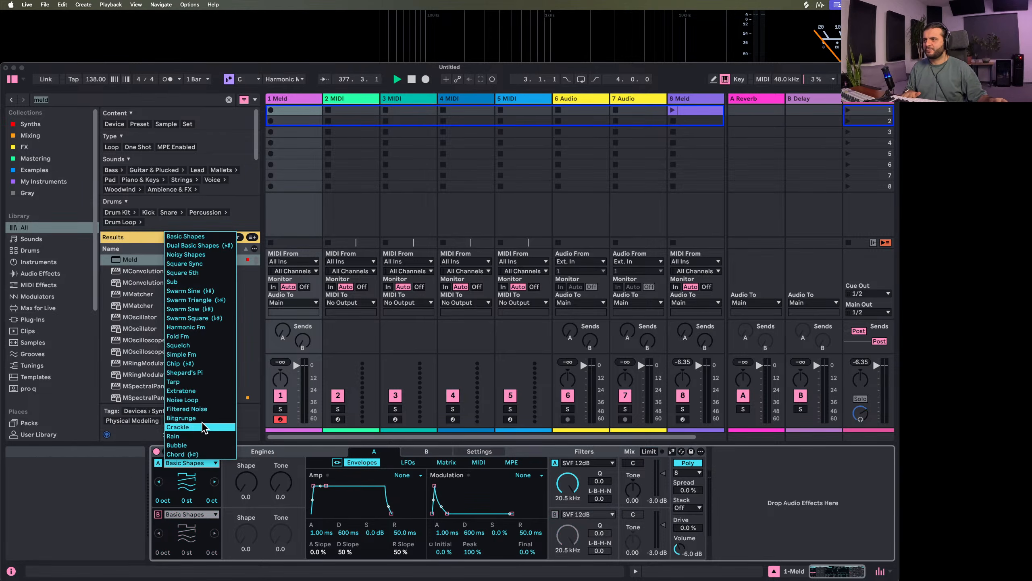
left_click(206, 390)
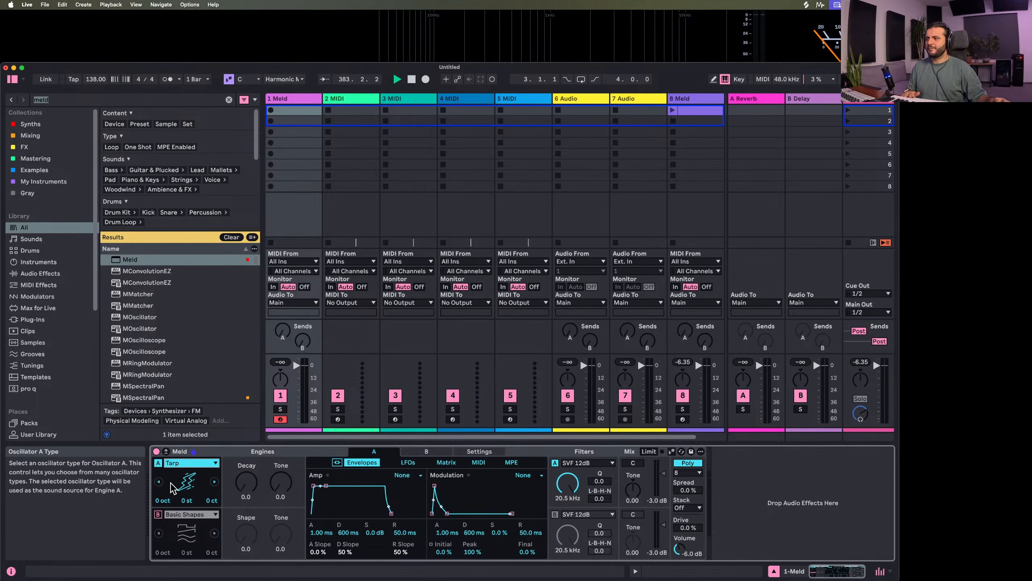
left_click(190, 464)
left_click(191, 383)
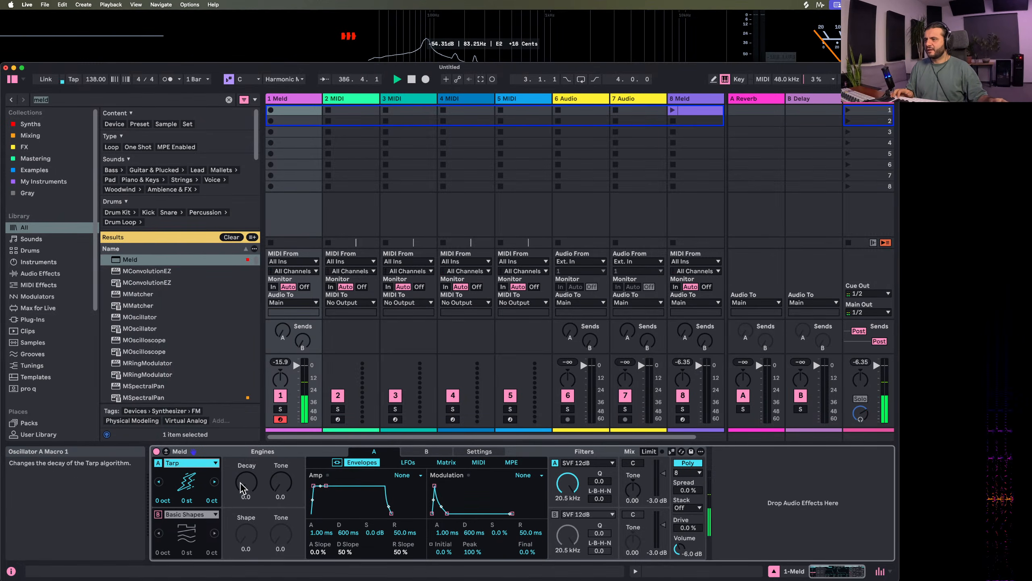
Adjust the Tarp oscillator's Decay to about 23.8 and its Tone to 100
left_click_drag(246, 485, 246, 455)
left_click(281, 484)
left_click_drag(280, 485, 281, 442)
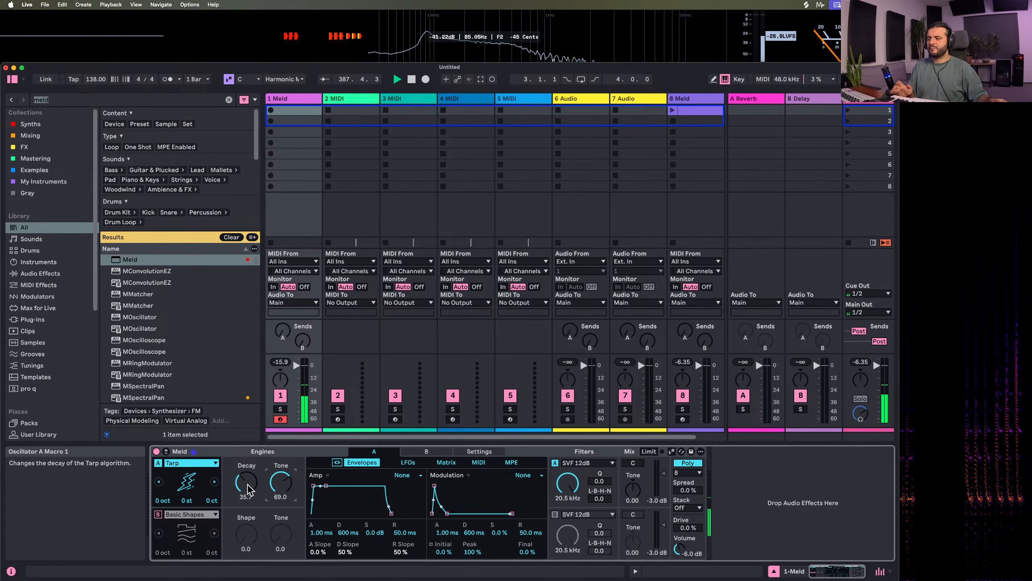
left_click_drag(246, 483, 245, 496)
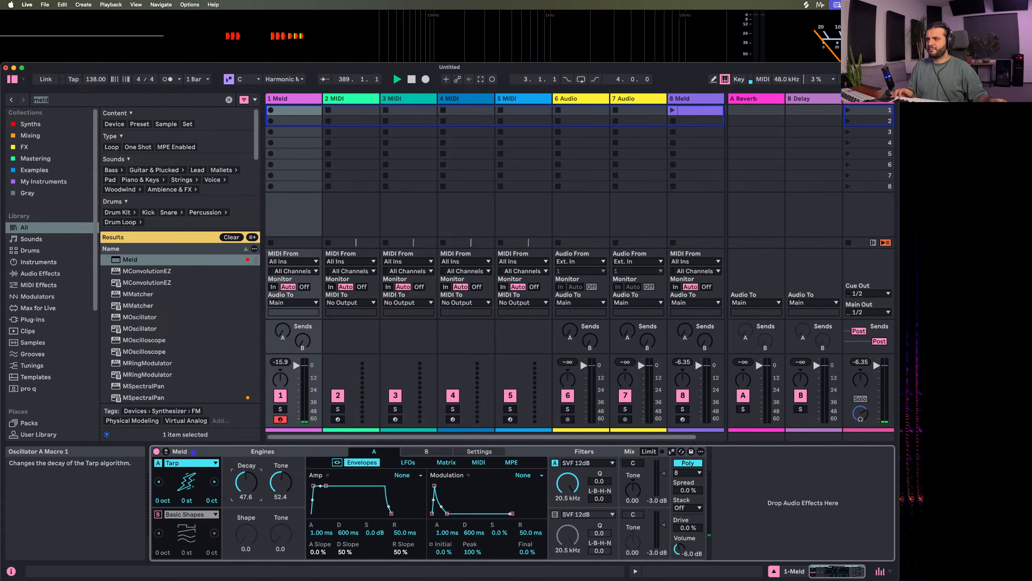
left_click(281, 484)
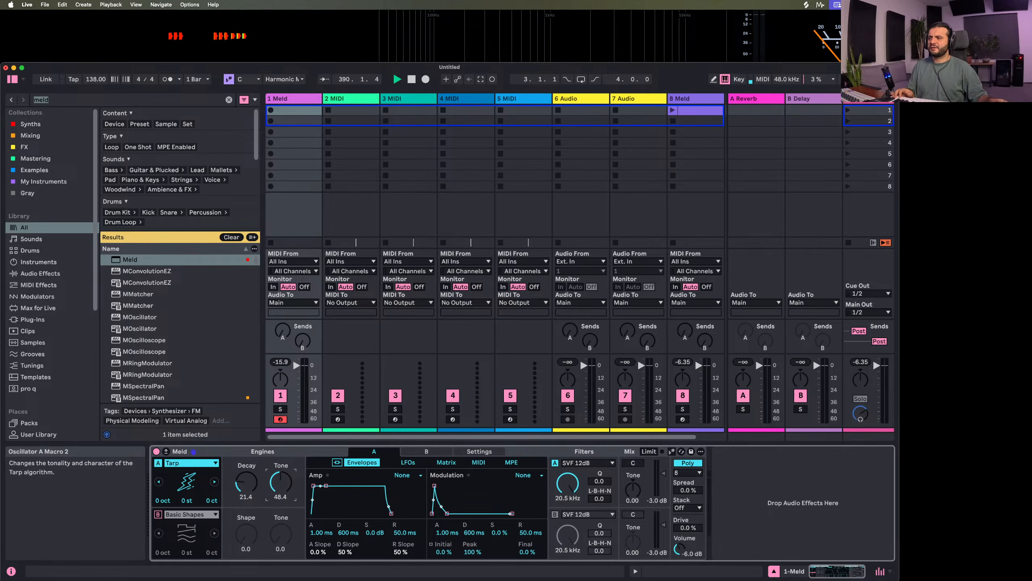
left_click_drag(281, 485, 280, 480)
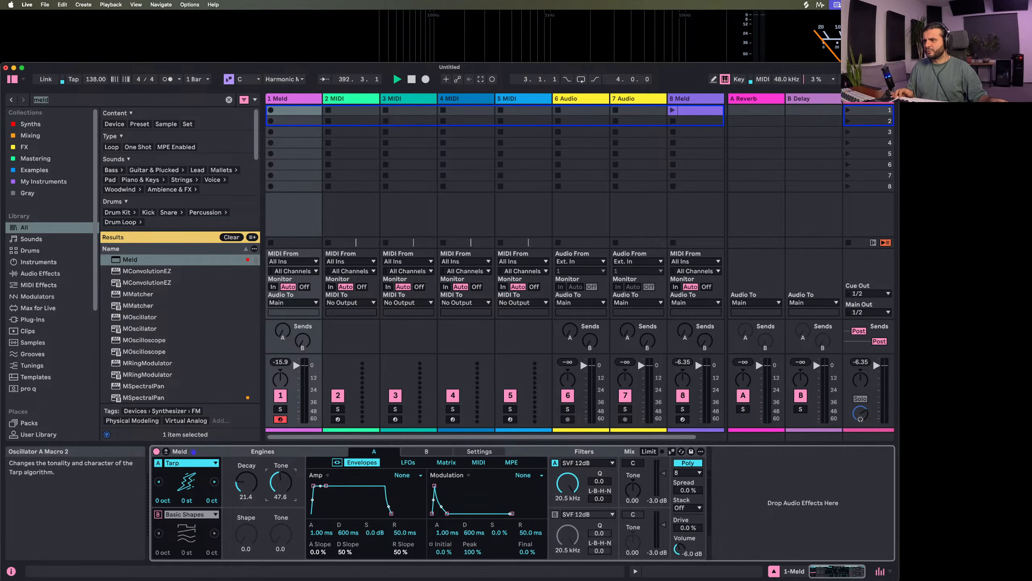
left_click_drag(275, 485, 275, 451)
mouse_move(241, 485)
left_mouse_down()
mouse_move(241, 459)
mouse_move(241, 483)
left_mouse_up()
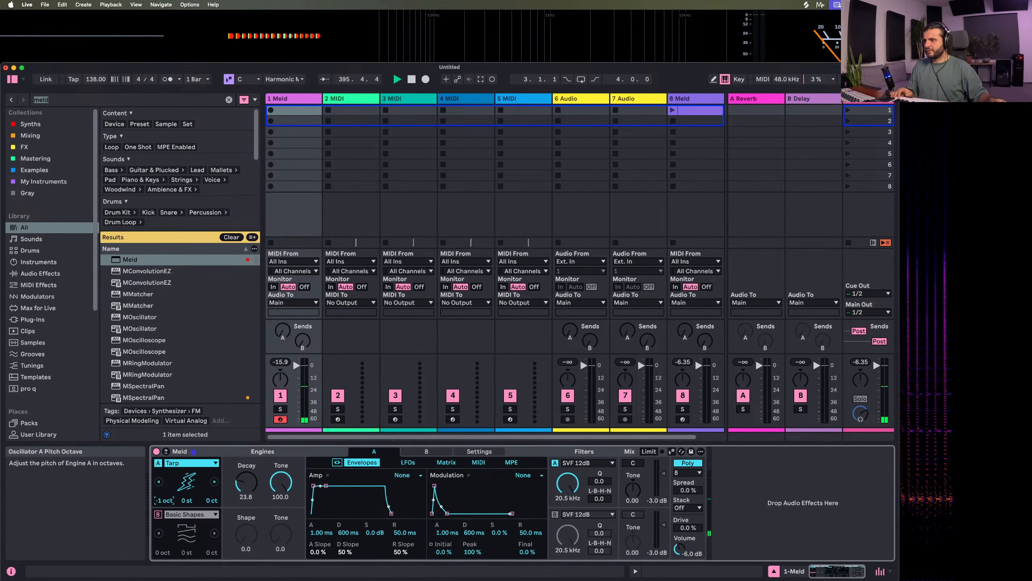
Lower engine A's pitch to -1 octave and set its volume to 0 dB
left_click_drag(162, 500, 164, 504)
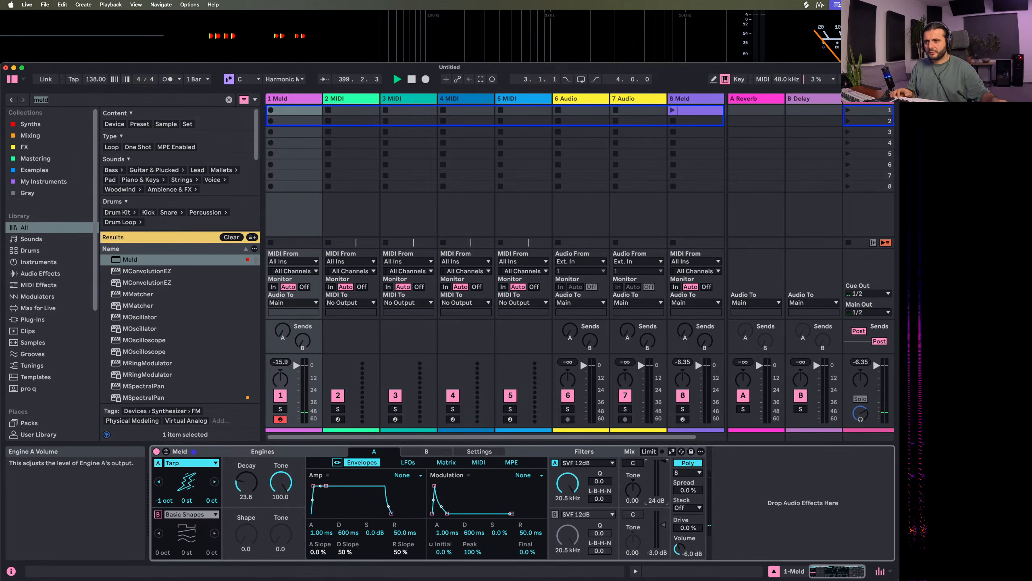
left_click_drag(662, 461, 663, 481)
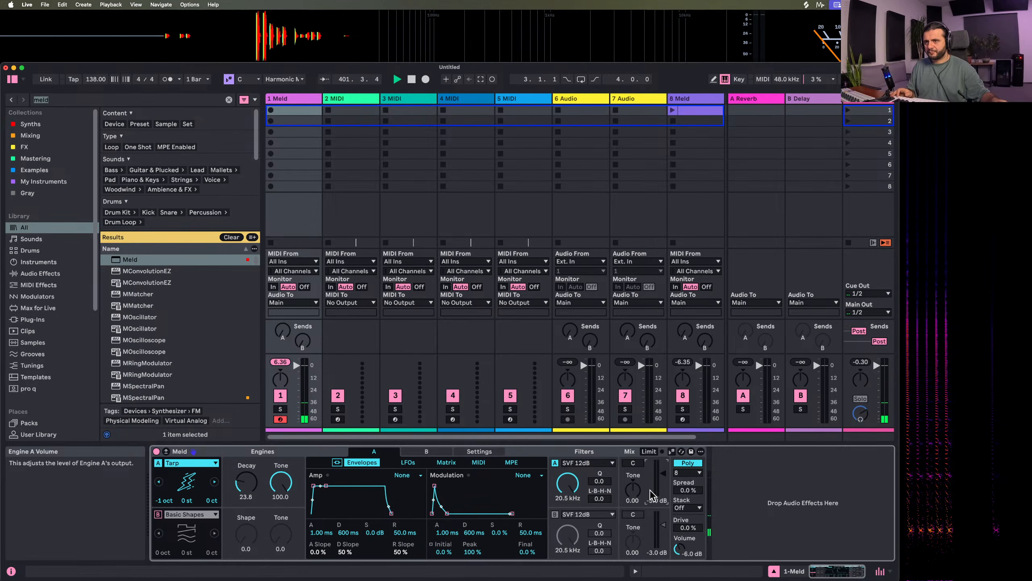
type("0")
key("Return")
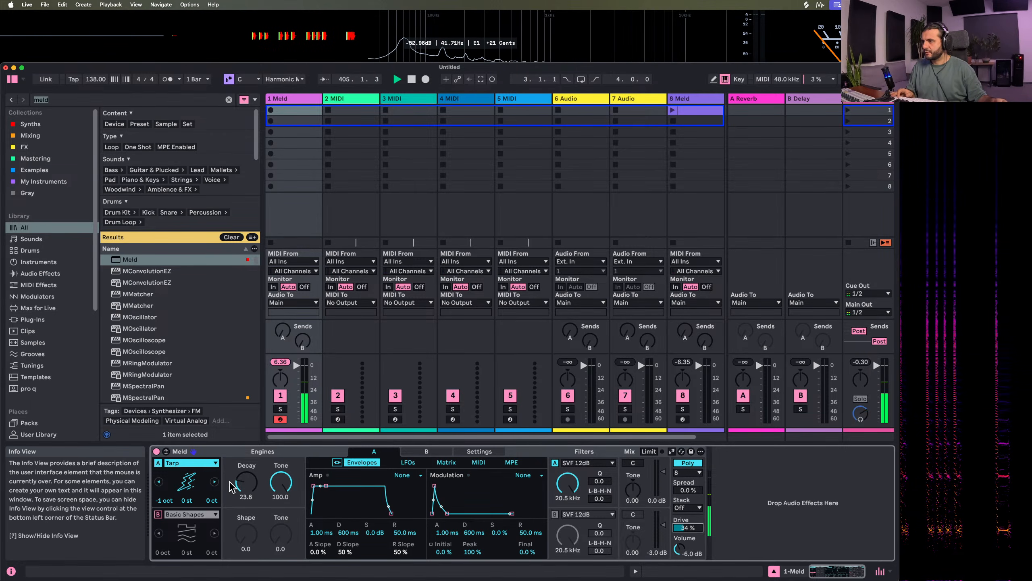
Set the Tarp oscillator's Decay to about 34.1 and Tone to about 69, and Meld's Drive to 27%
left_click_drag(246, 483, 279, 471)
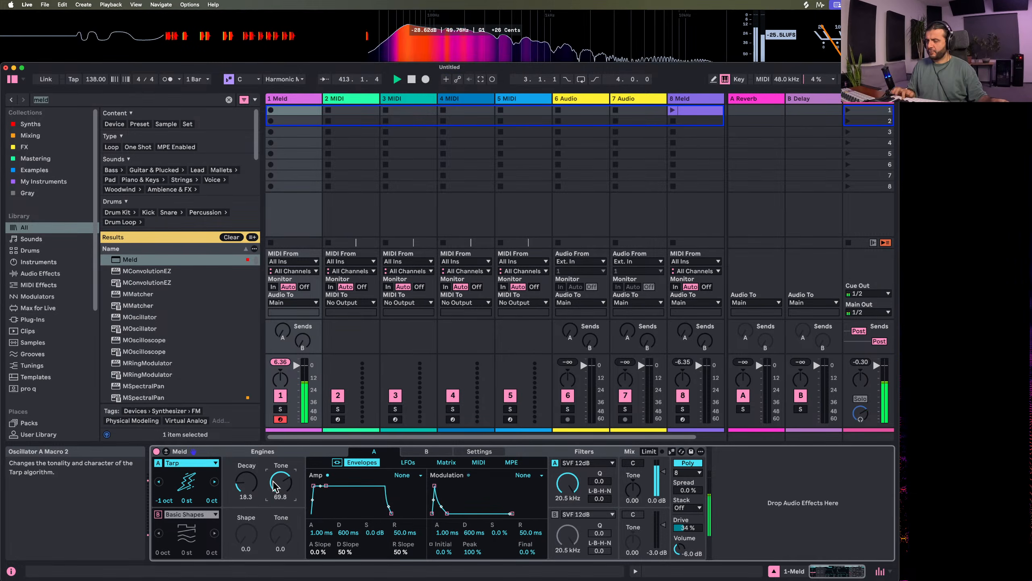
left_click_drag(246, 483, 281, 488)
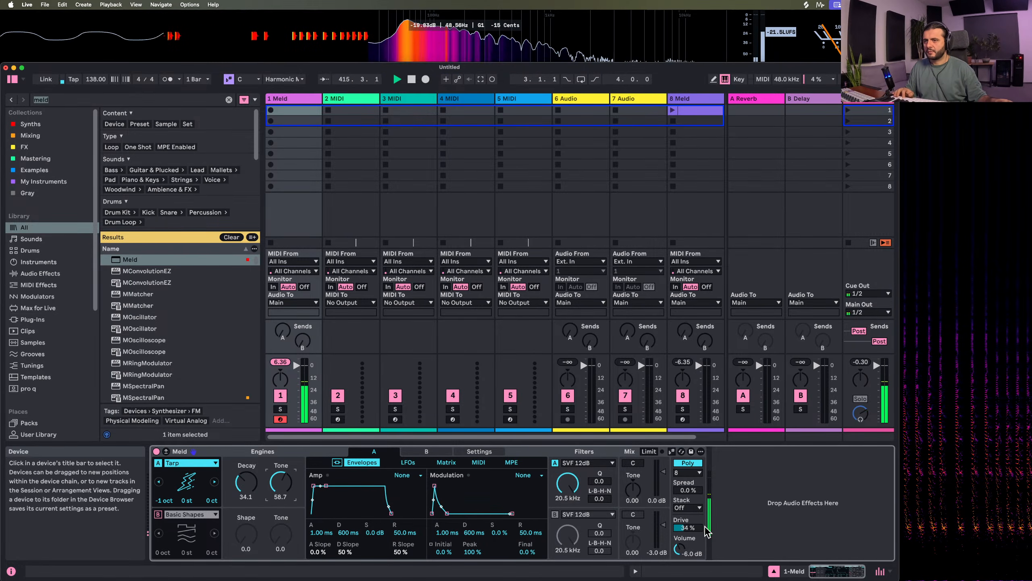
mouse_move(688, 528)
left_mouse_down()
mouse_move(688, 543)
mouse_move(687, 523)
left_mouse_up()
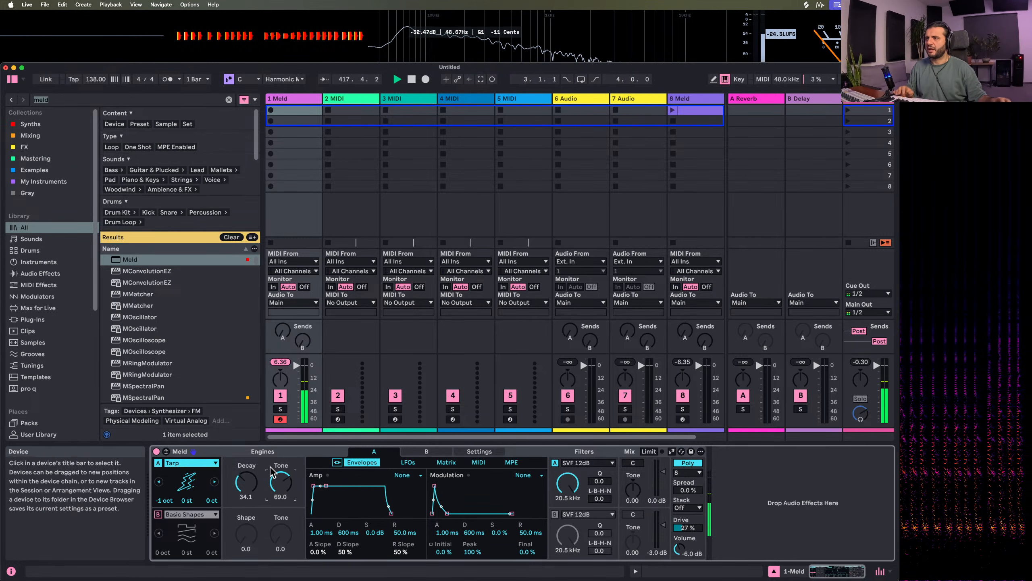
left_click_drag(281, 483, 281, 478)
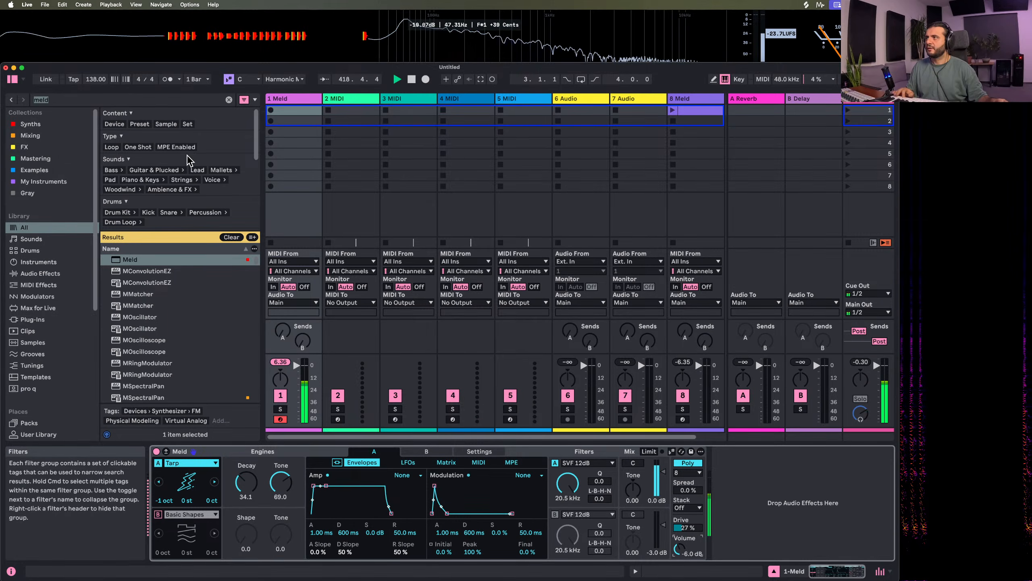
Search the browser for "drum" and add Drum Buss after Meld on the first track
left_click(54, 100)
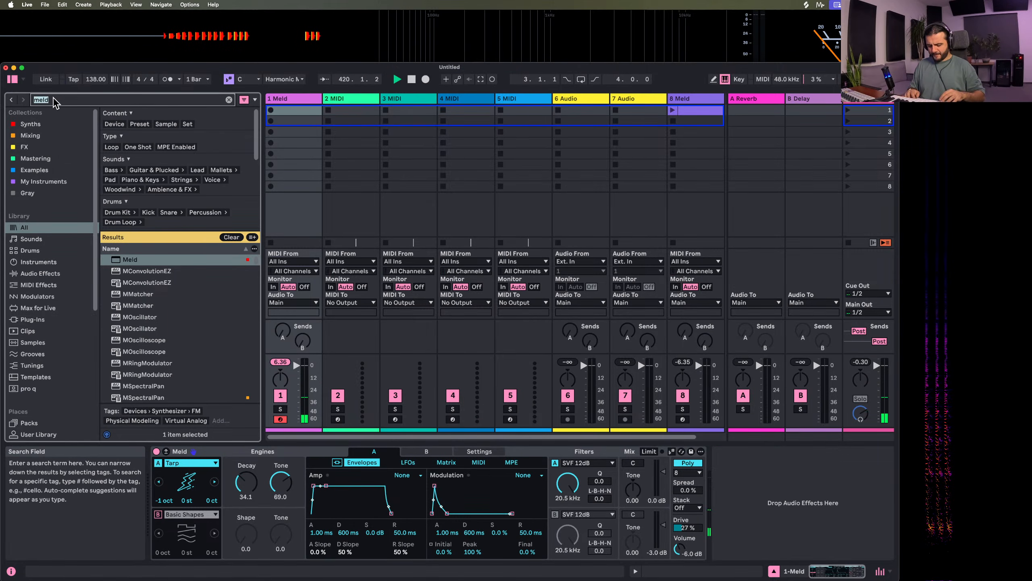
type("satur")
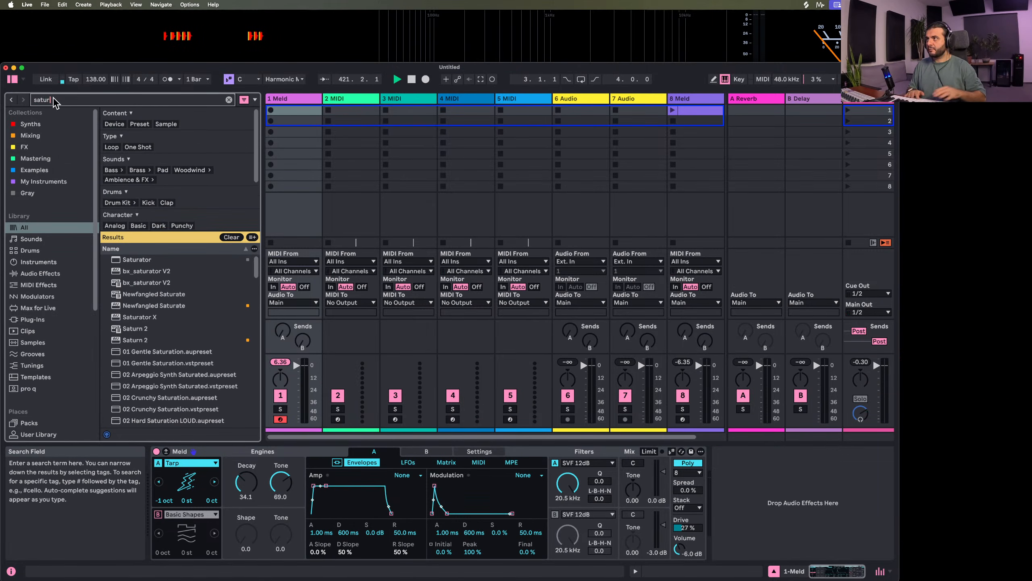
key("BackSpace")
key("BackSpace")
key("BackSpace")
key("BackSpace")
key("BackSpace")
type("drum")
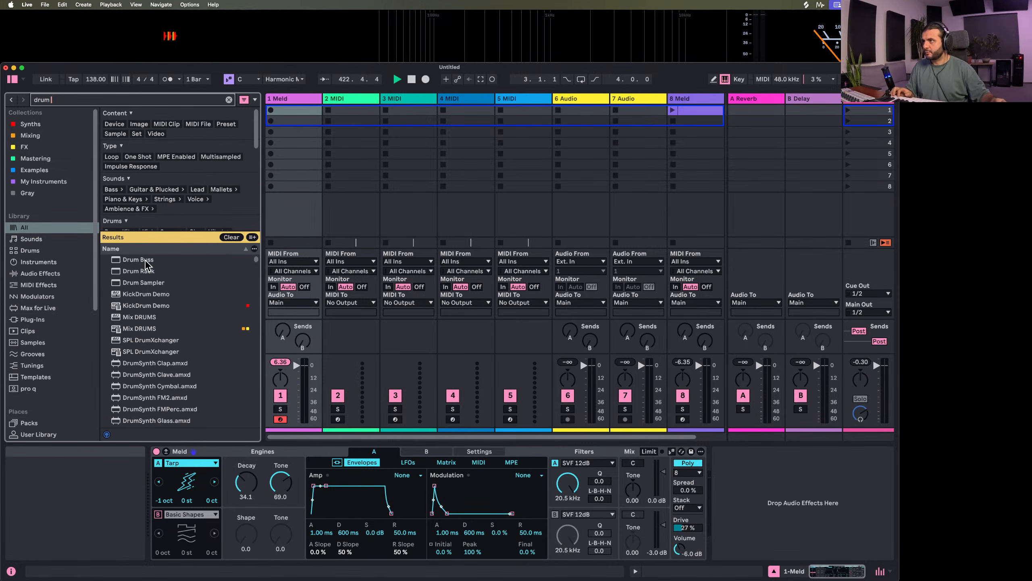
double_click(143, 262)
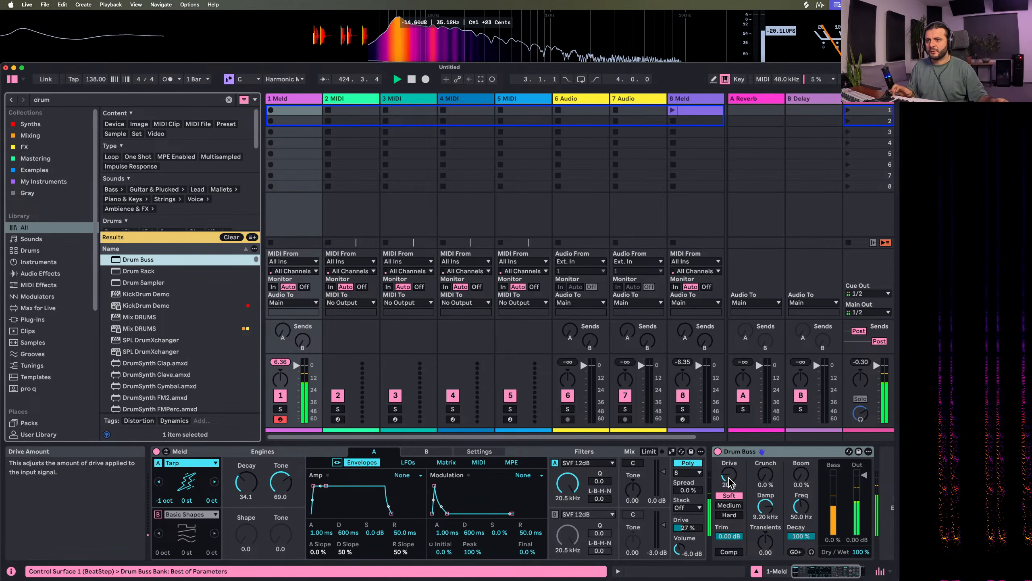
Set Drum Buss's Drive to 60% and its Transients to about 0.16
left_click_drag(730, 483, 729, 471)
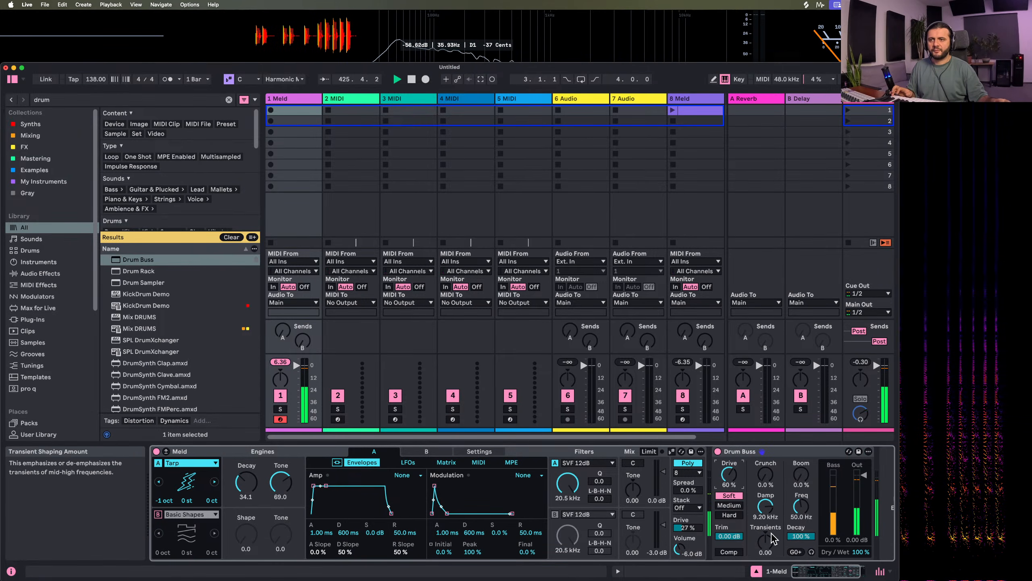
mouse_move(765, 540)
left_mouse_down()
mouse_move(765, 550)
mouse_move(766, 541)
left_mouse_up()
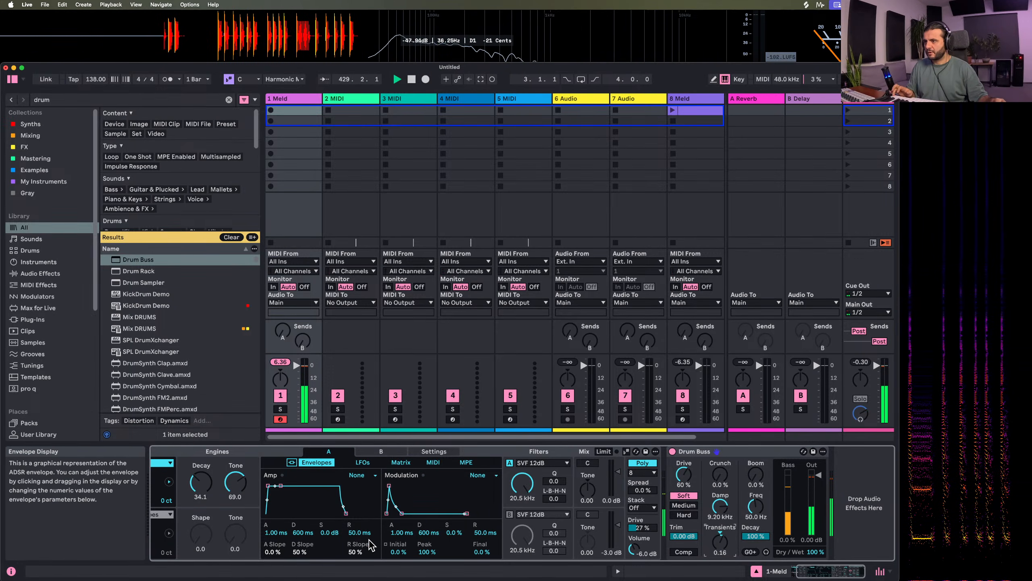
Set engine A's amp envelope attack to 0 ms and its release to about 613 ms
left_click_drag(282, 537, 282, 547)
left_click_drag(360, 533, 405, 539)
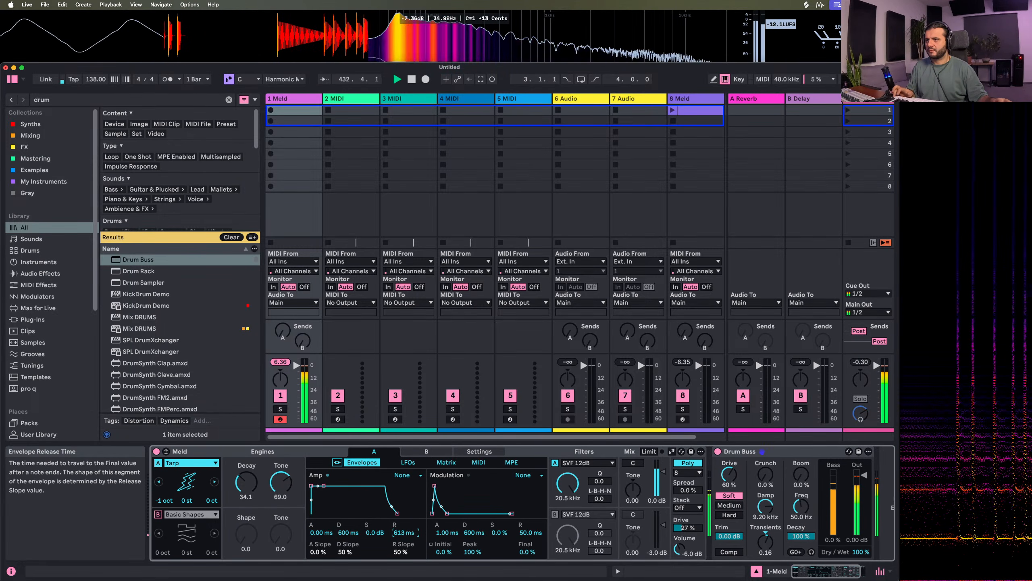
Create an empty MIDI clip in the first clip slot of the first Meld track
double_click(295, 112)
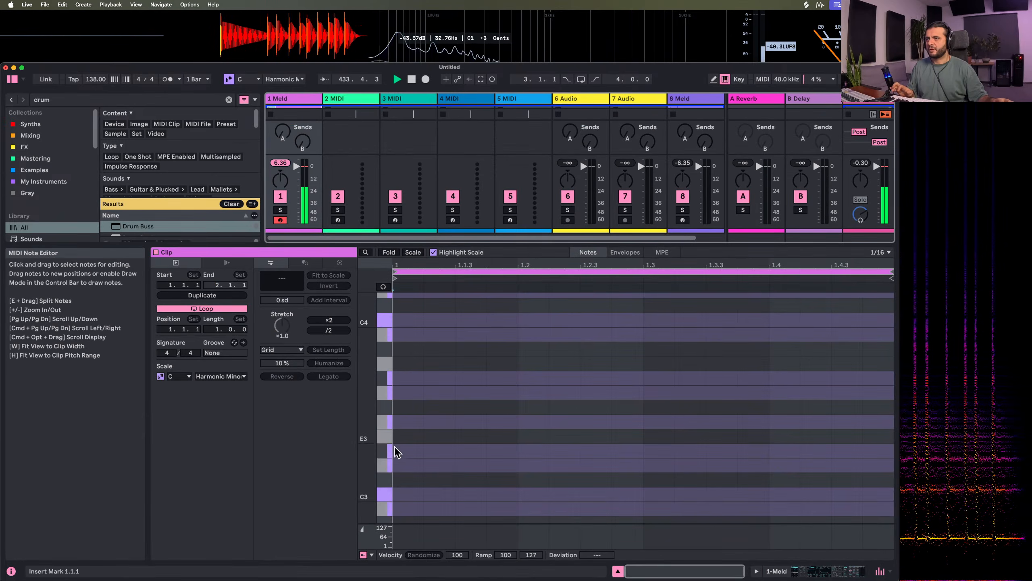
Place four sixteenth-note C2 notes in the clip, one on each beat of the bar
scroll(404, 512, "down", 15)
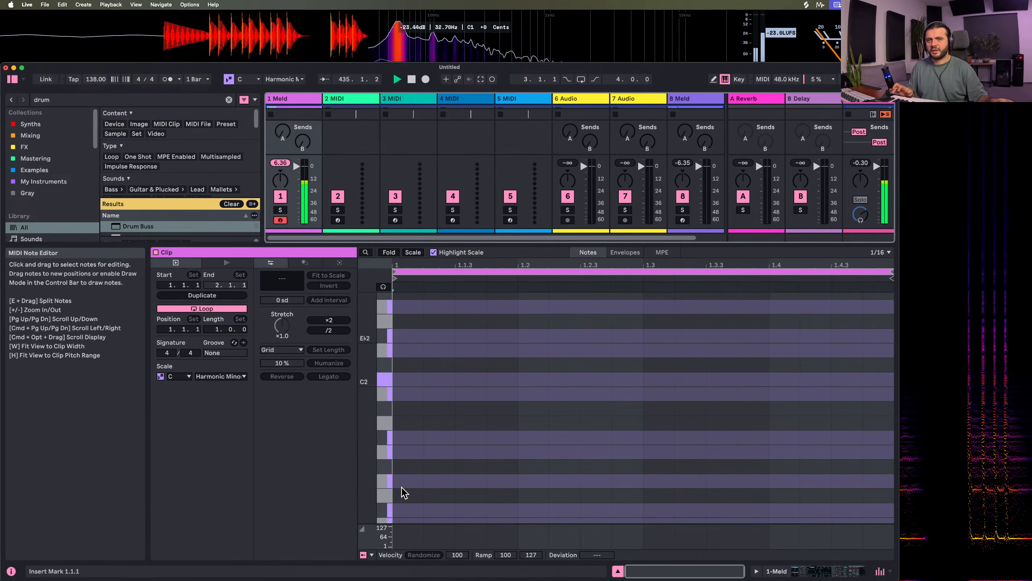
scroll(404, 492, "down", 2)
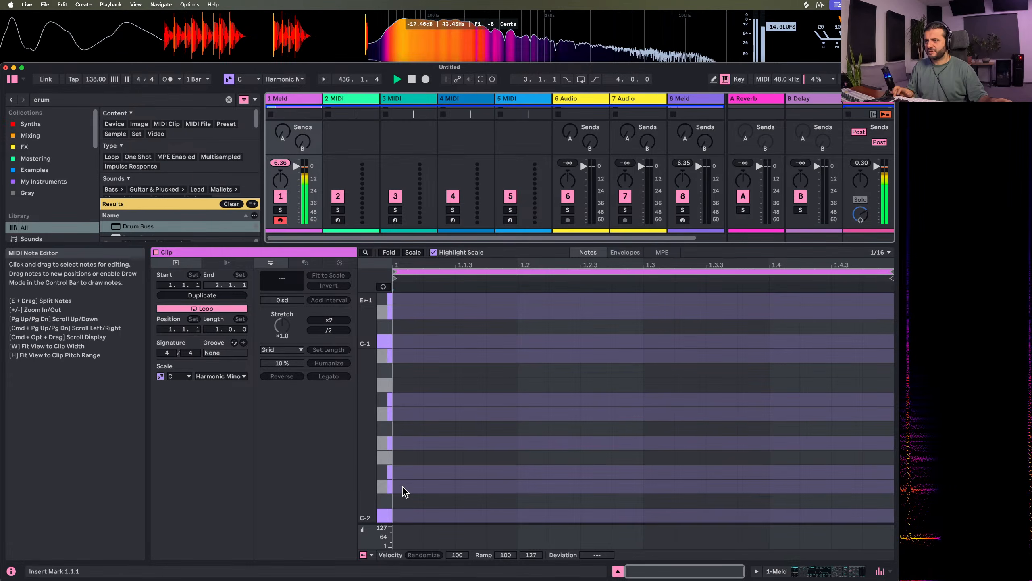
scroll(402, 486, "up", 10)
scroll(401, 485, "up", 3)
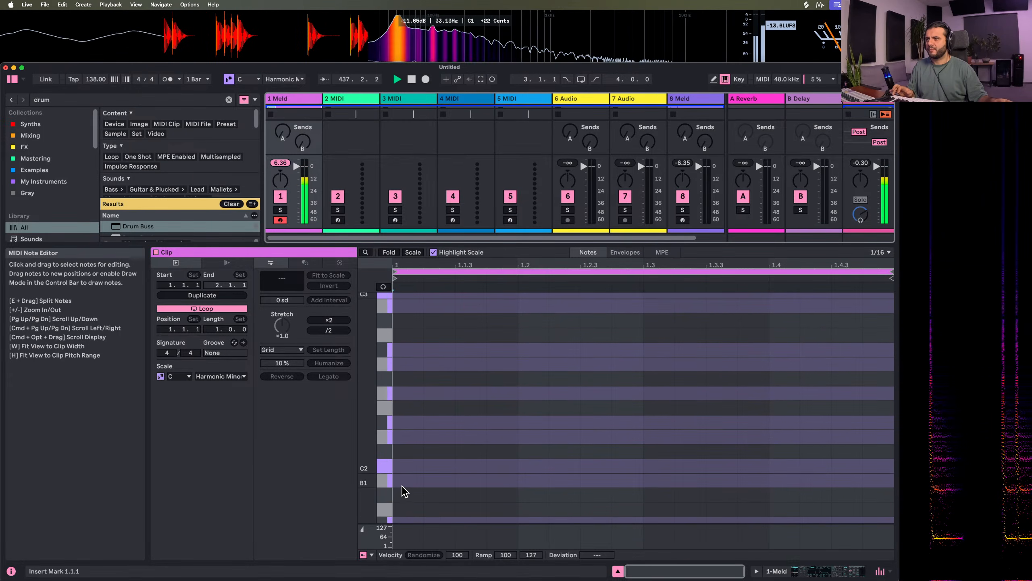
double_click(404, 466)
left_click(524, 470)
double_click(526, 466)
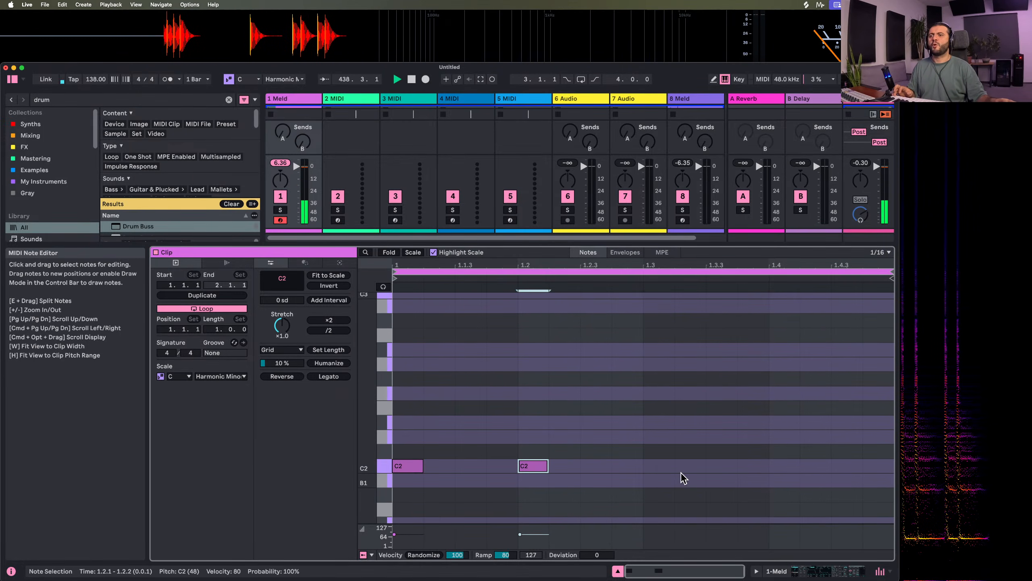
double_click(658, 468)
double_click(802, 466)
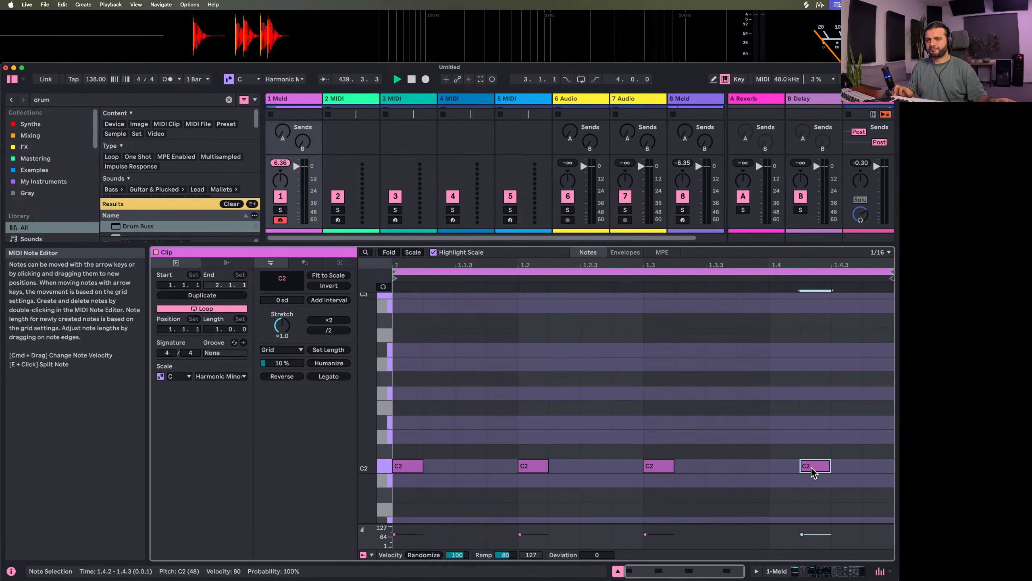
left_click_drag(811, 467, 779, 469)
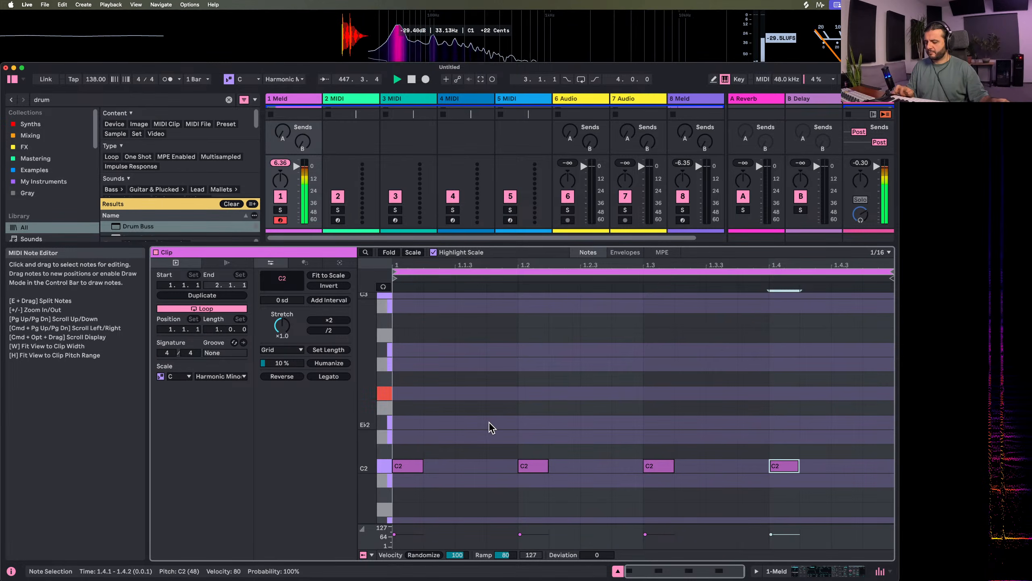
Transpose all four notes in the clip up to F2
left_click_drag(420, 432, 792, 517)
key("Up")
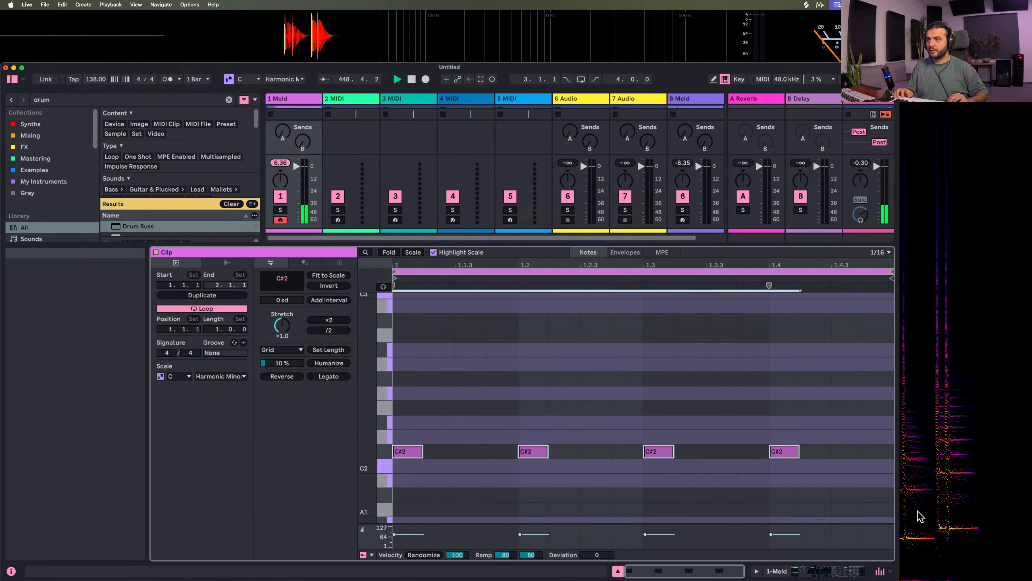
key("Up")
key("Up")
key("Up")
key("Up")
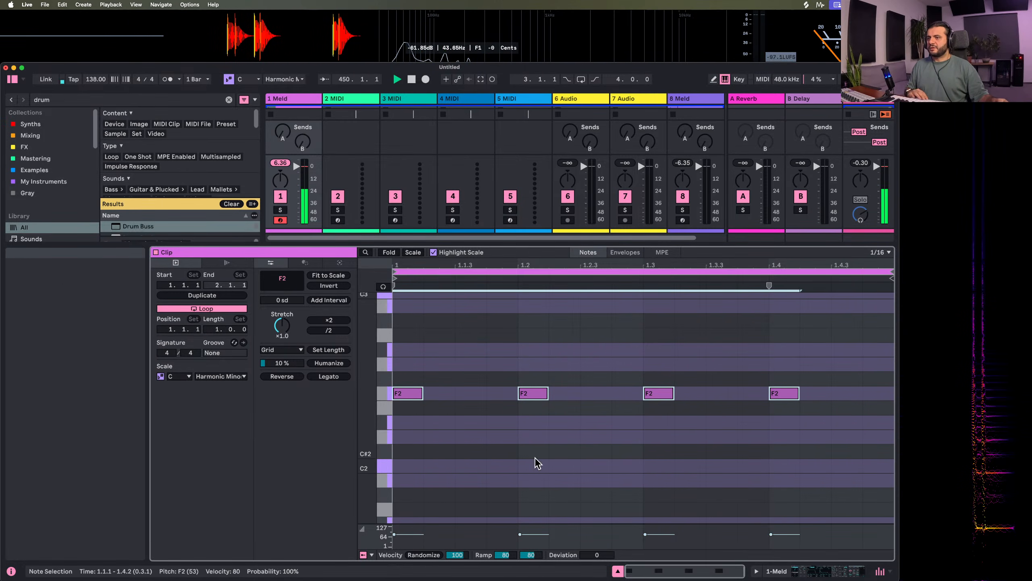
Launch the first Meld track's clip and bring up that track's devices
left_click(617, 571)
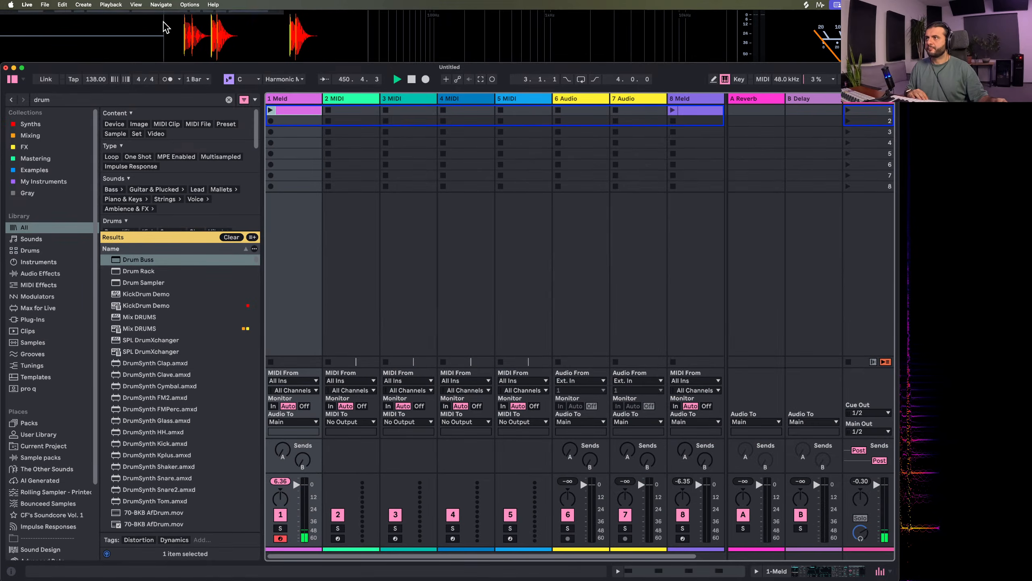
left_click(271, 110)
double_click(292, 102)
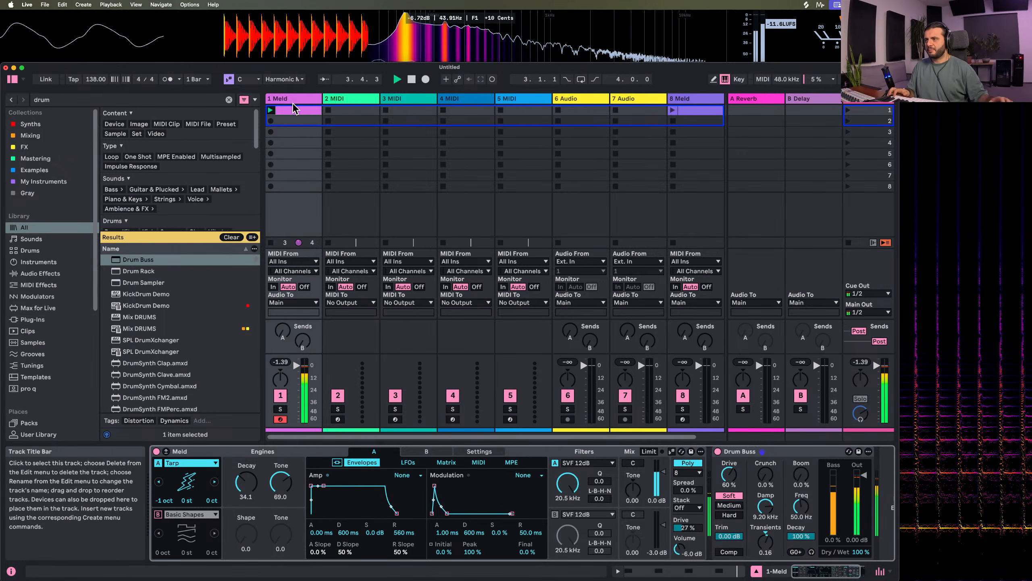
Set engine A's Tone to about 57.1 and its amp envelope release to about 464 ms with a 100% release slope
left_click_drag(280, 482, 280, 489)
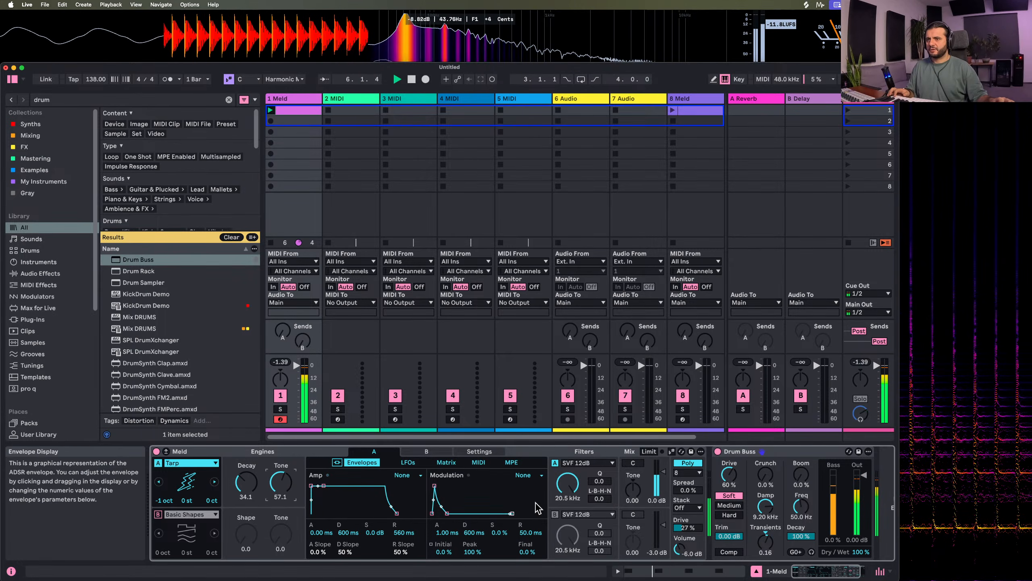
scroll(546, 501, "right", 3)
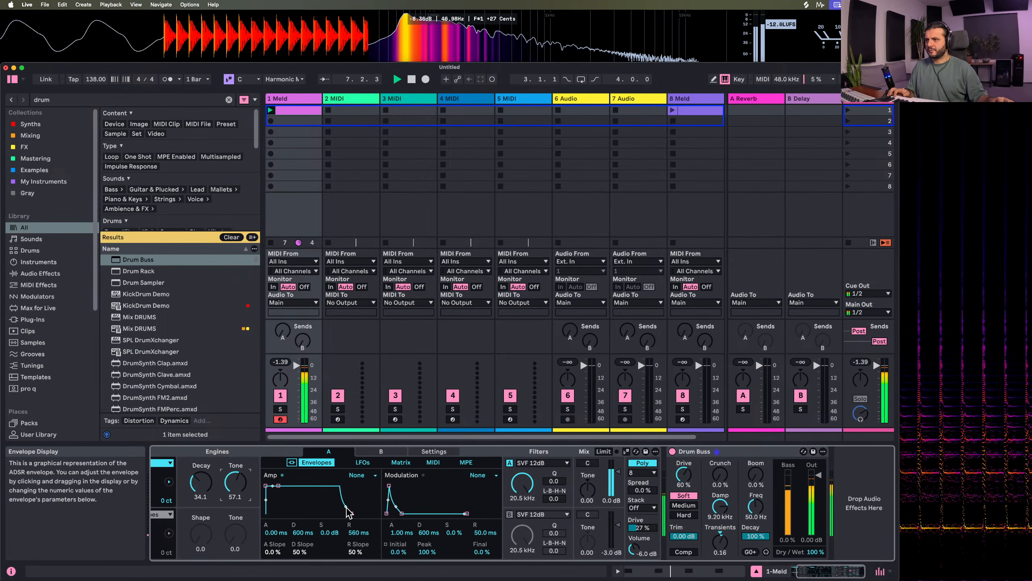
left_click_drag(346, 506, 346, 515)
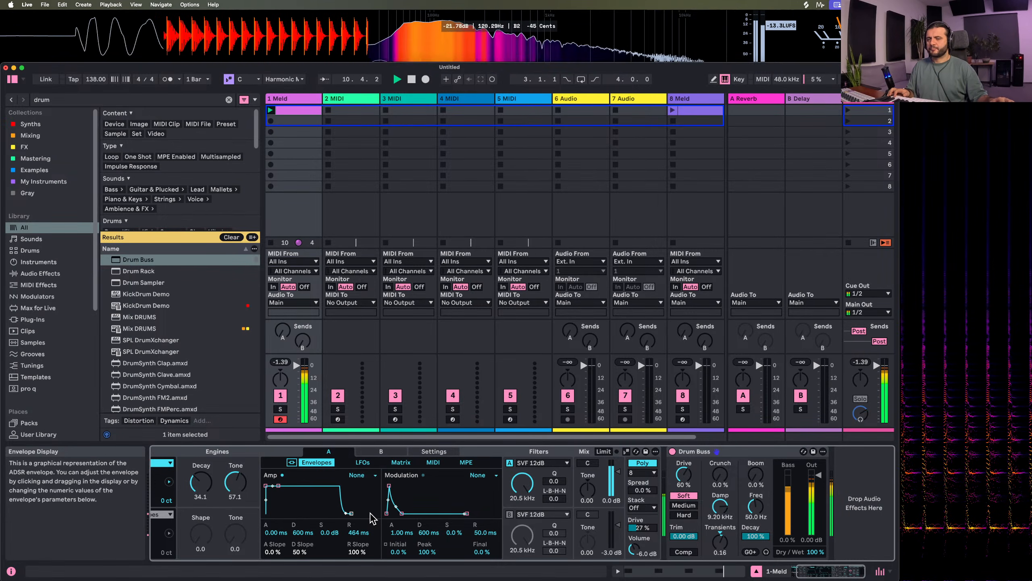
Bypass and re-enable Drum Buss to compare the sound, and raise its Damp to 20.0 kHz
left_click(672, 451)
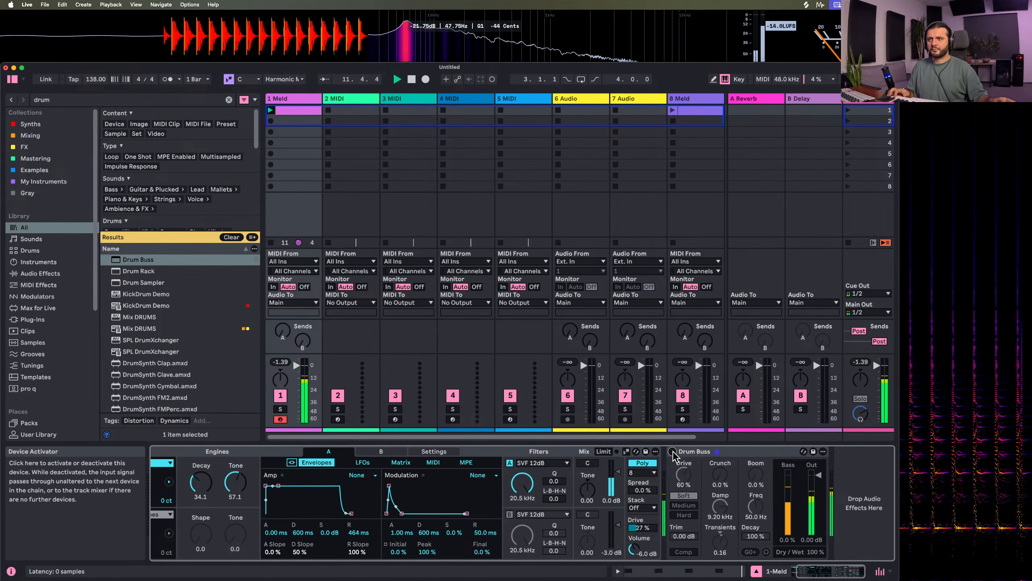
left_click(673, 451)
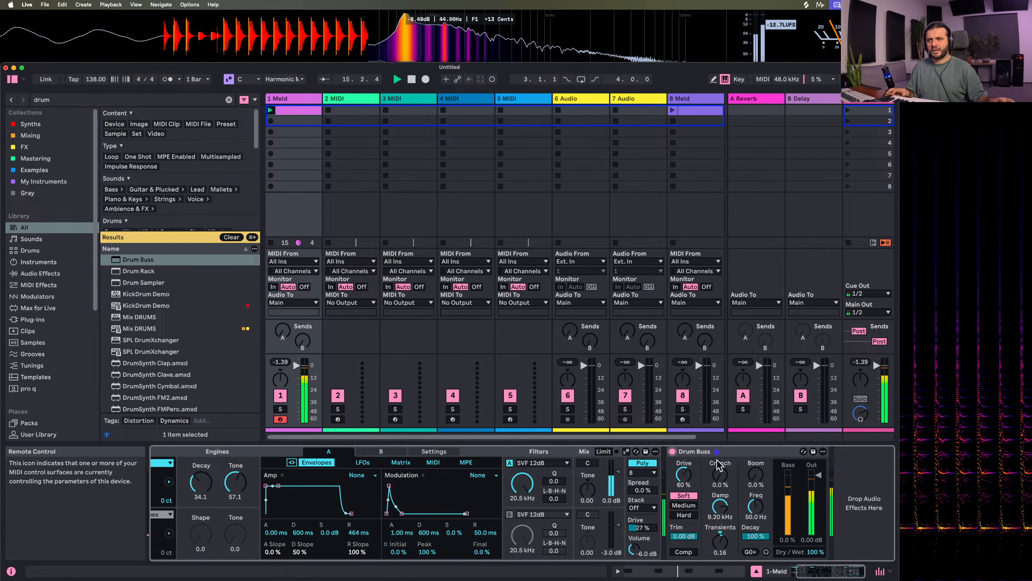
left_click_drag(720, 506, 720, 482)
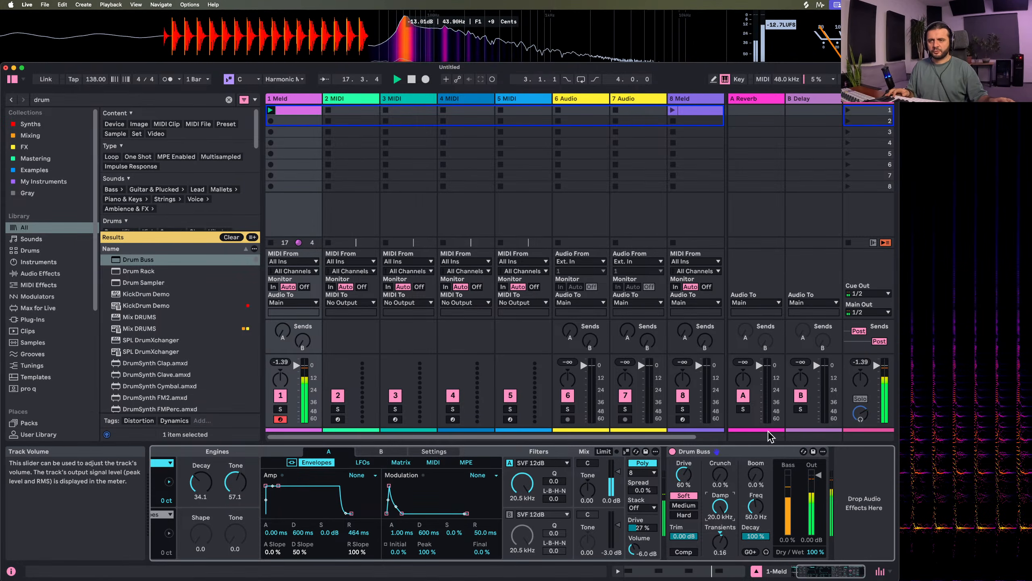
mouse_move(756, 475)
left_mouse_down()
mouse_move(756, 446)
mouse_move(756, 476)
left_mouse_up()
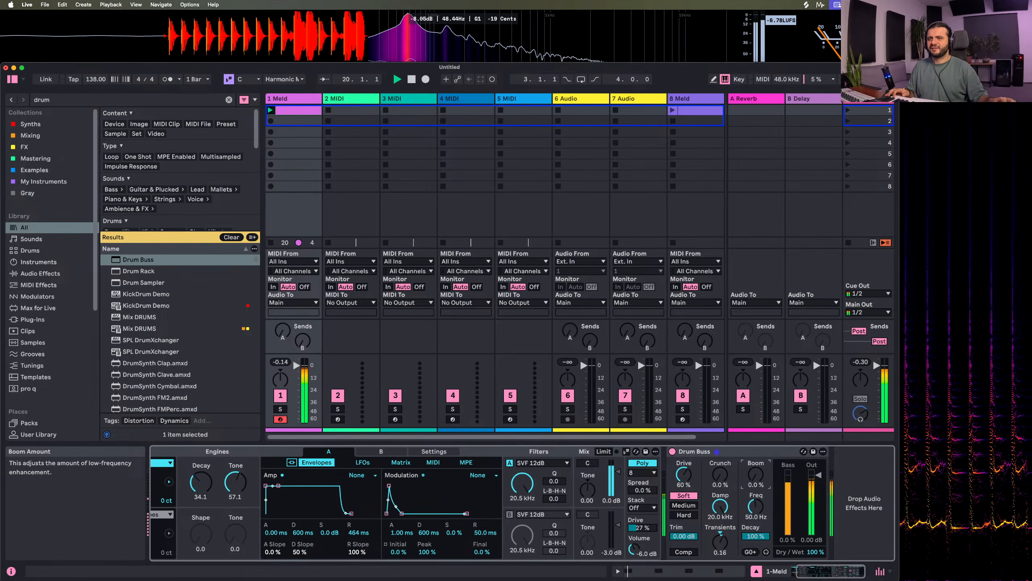
Rename the first Meld track to "kick"
left_click(288, 98)
key("super+r")
type("ki")
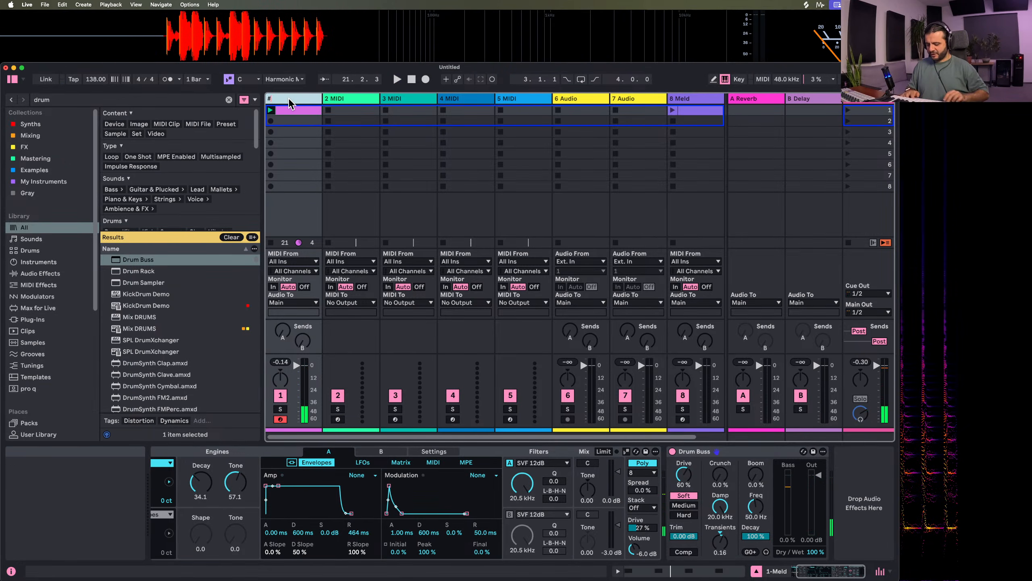
Search the browser for "meld" and load Meld onto the second MIDI track
left_click(361, 100)
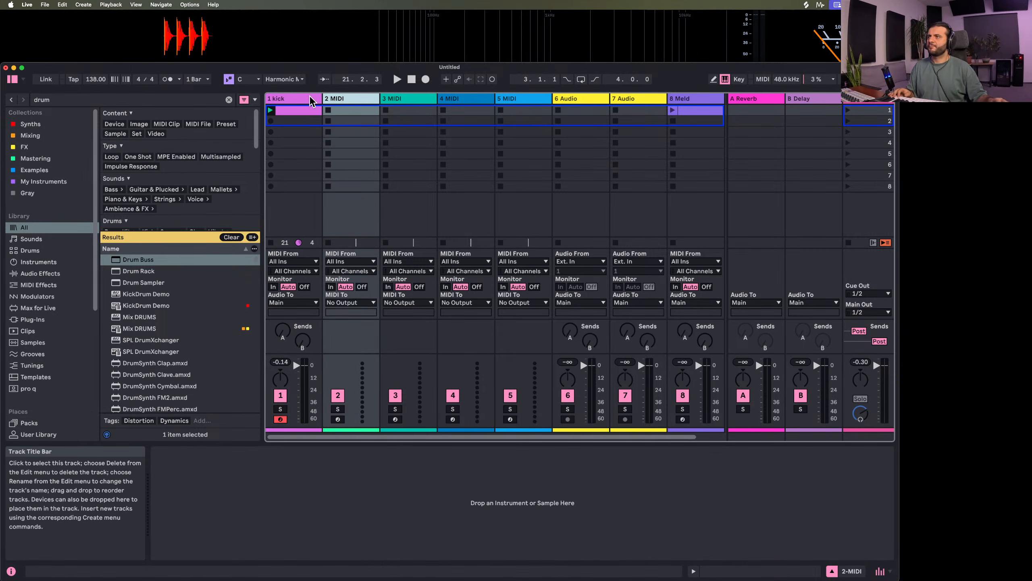
left_click(59, 100)
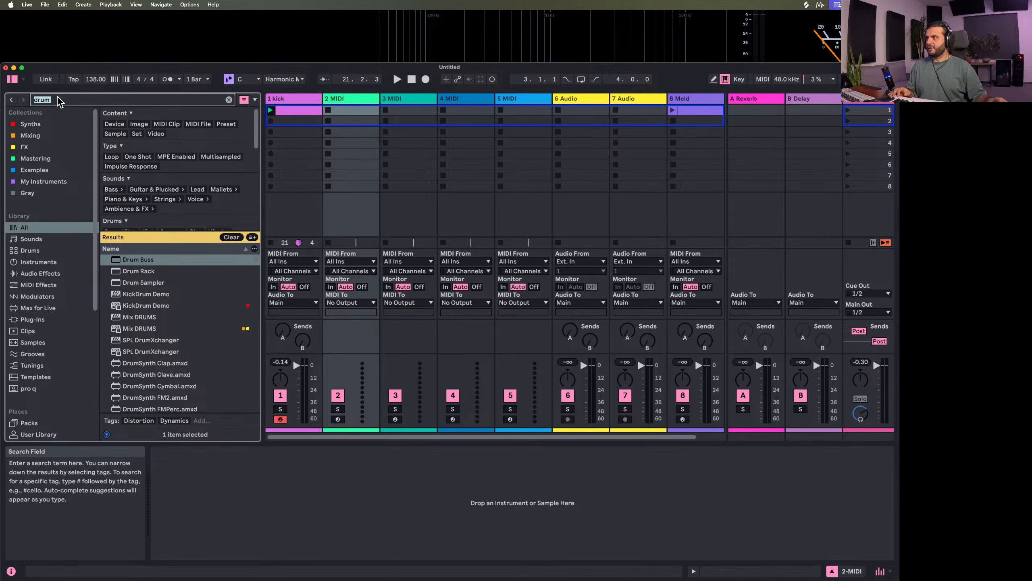
type("meld")
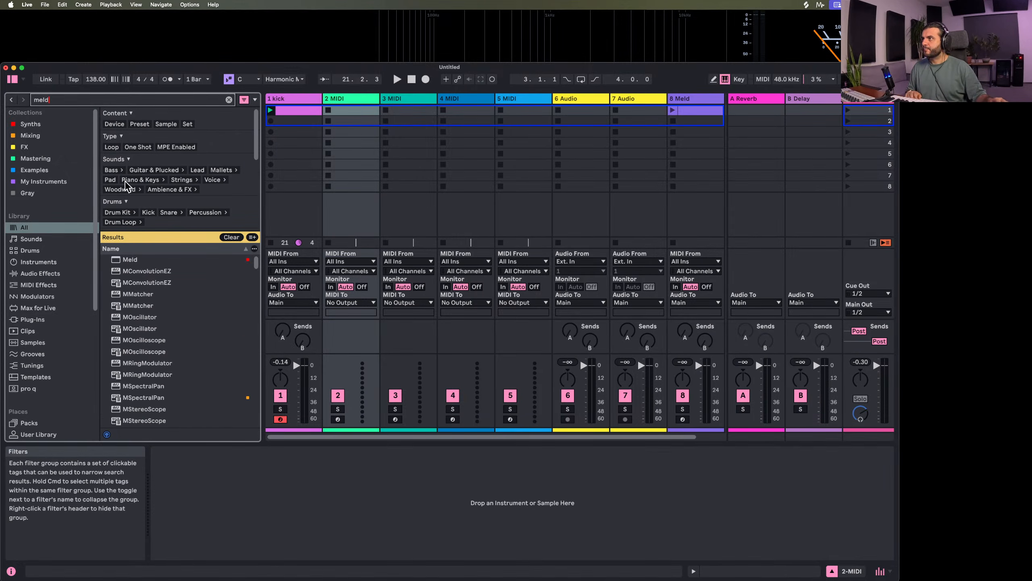
left_click_drag(131, 259, 359, 101)
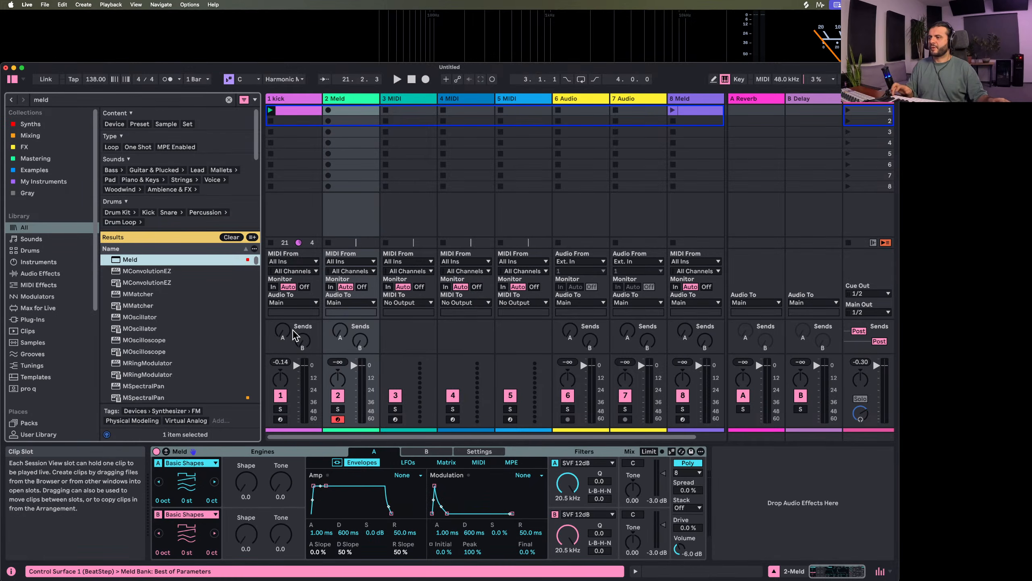
Turn off engine B in the new Meld and set engine A's oscillator to Sub
left_click(157, 514)
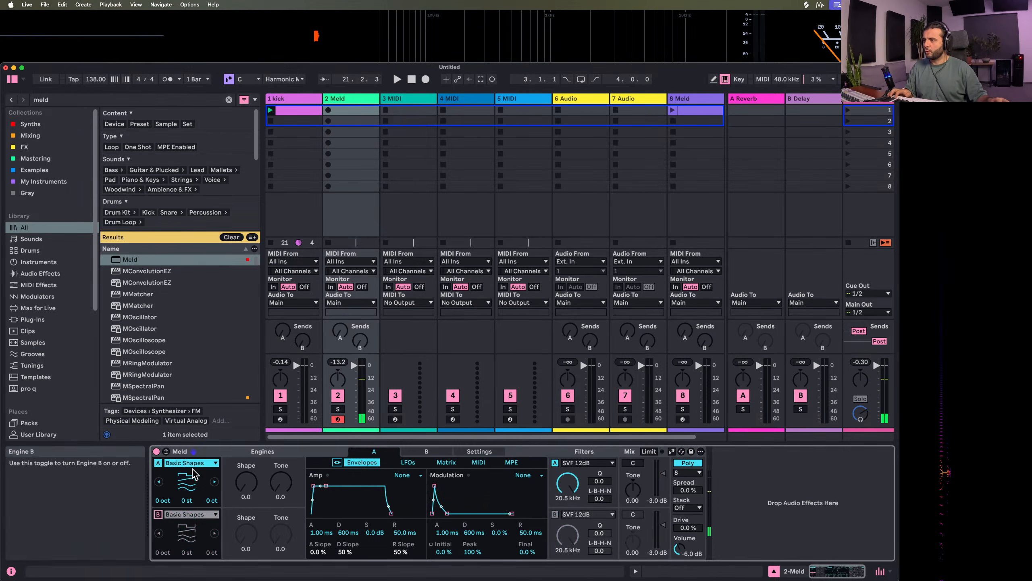
left_click(191, 463)
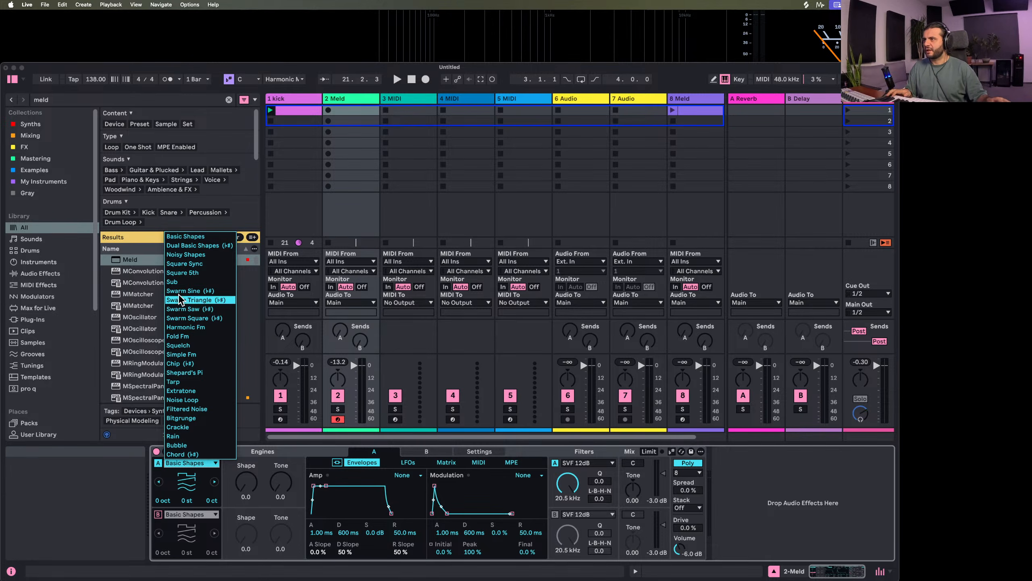
left_click(184, 283)
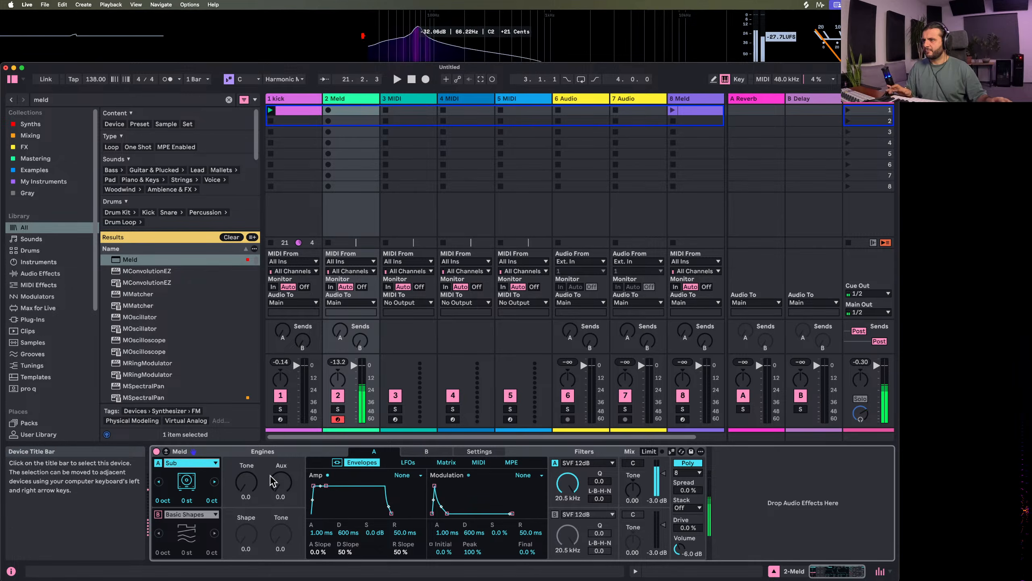
Set the Sub engine's Tone to about 22.2 and its Aux to 100
left_click_drag(246, 483, 247, 522)
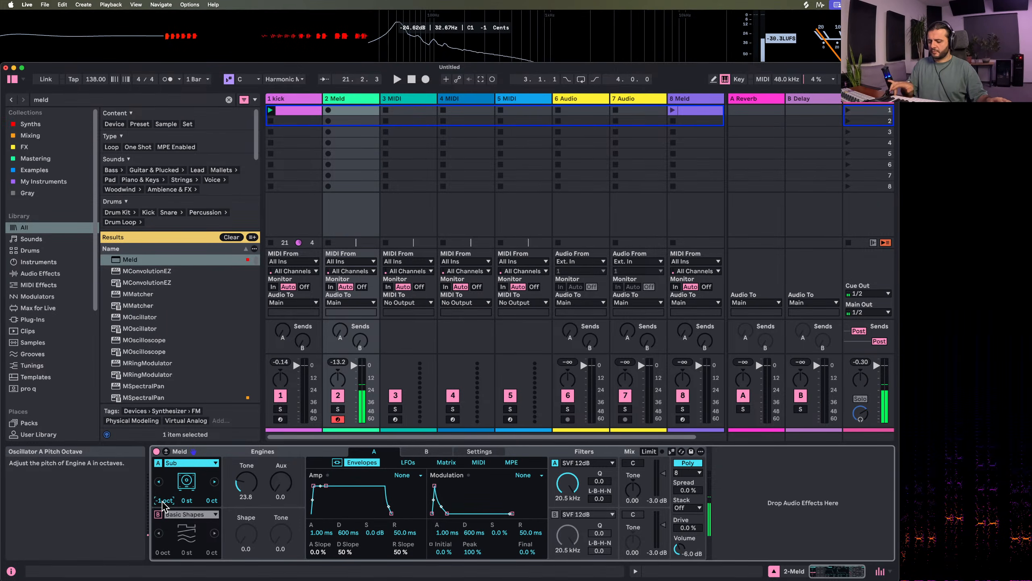
left_click_drag(281, 483, 281, 456)
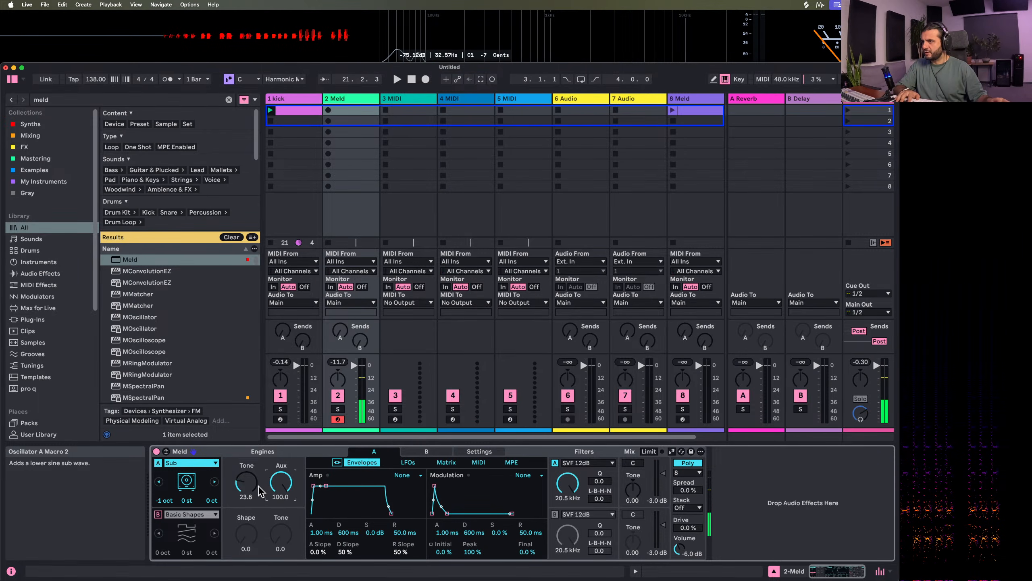
left_click_drag(280, 482, 281, 491)
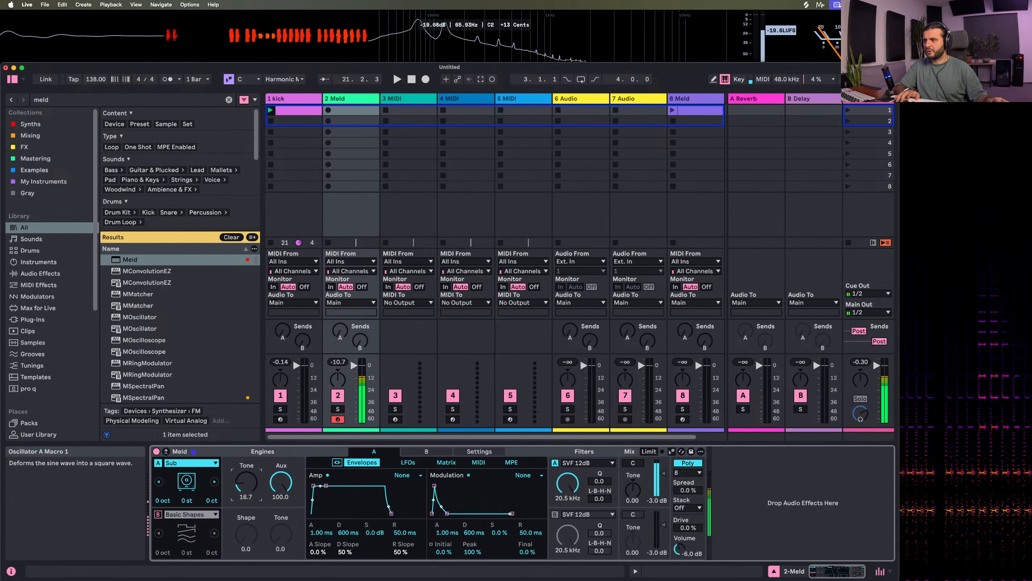
left_click_drag(242, 485, 242, 485)
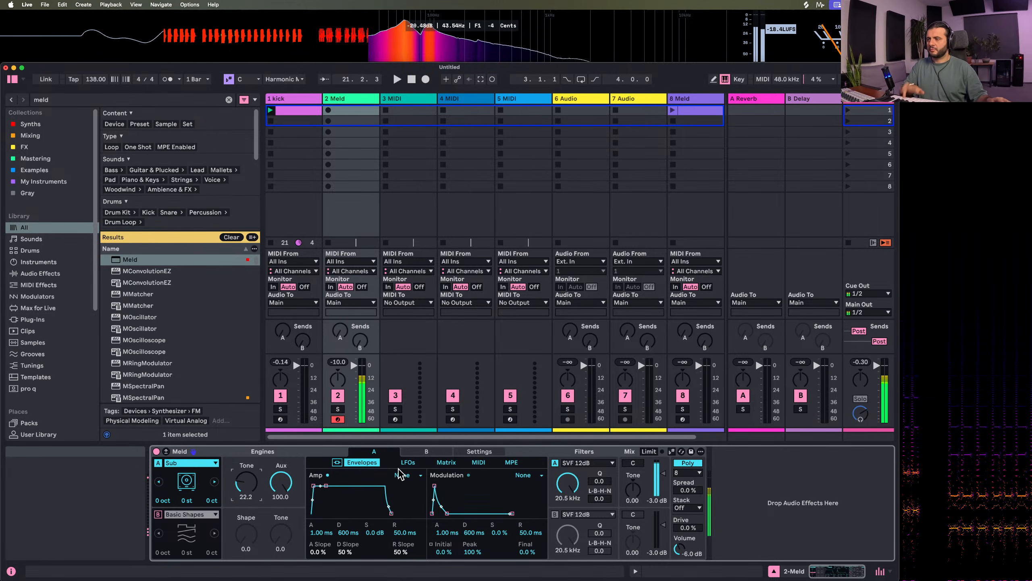
mouse_move(278, 485)
left_mouse_down()
mouse_move(279, 519)
mouse_move(278, 486)
left_mouse_up()
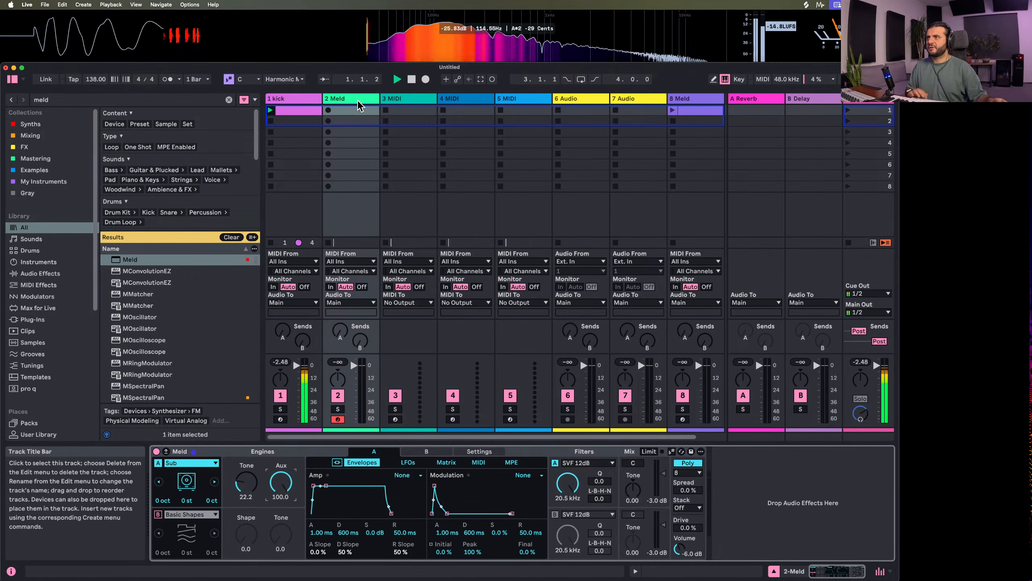
Play a bass line on the second track, capture it as a new MIDI clip and quantize its notes
key("space")
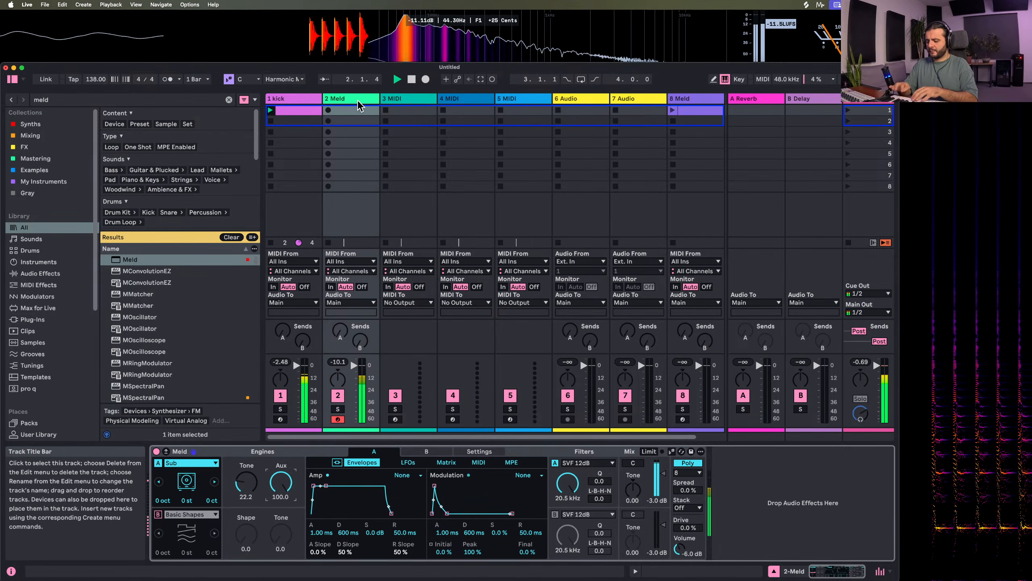
key("space")
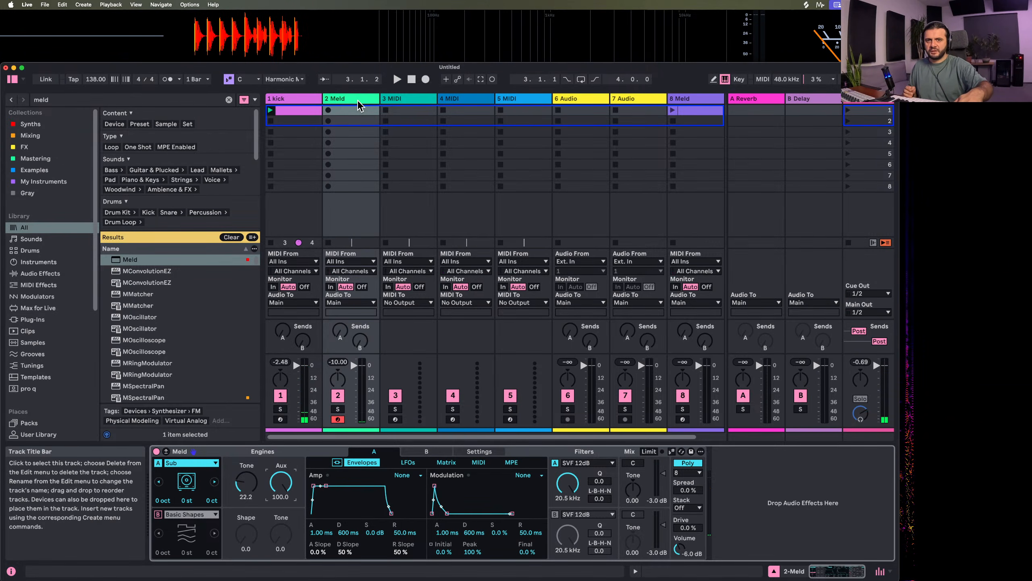
left_click(480, 79)
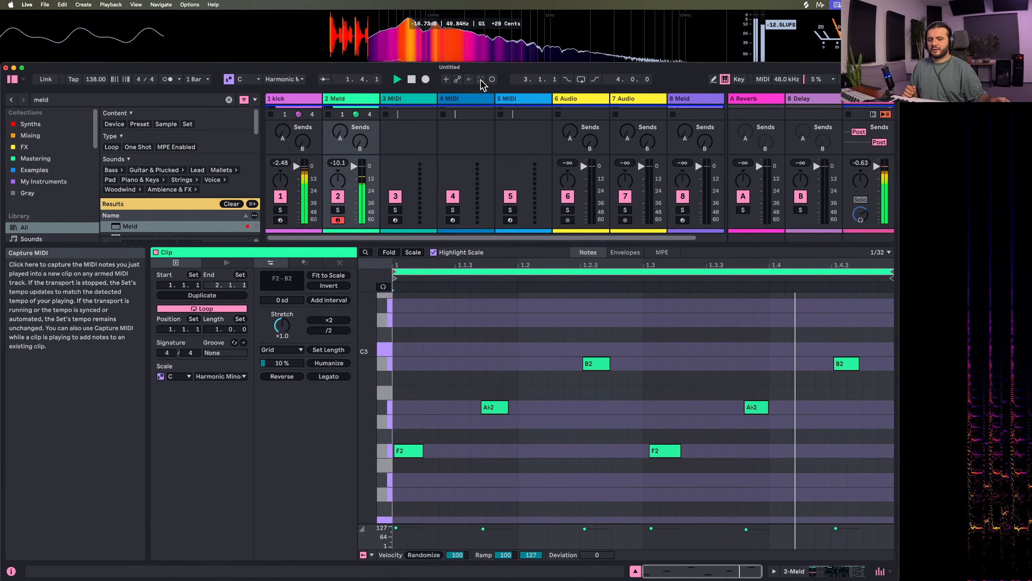
key("super+u")
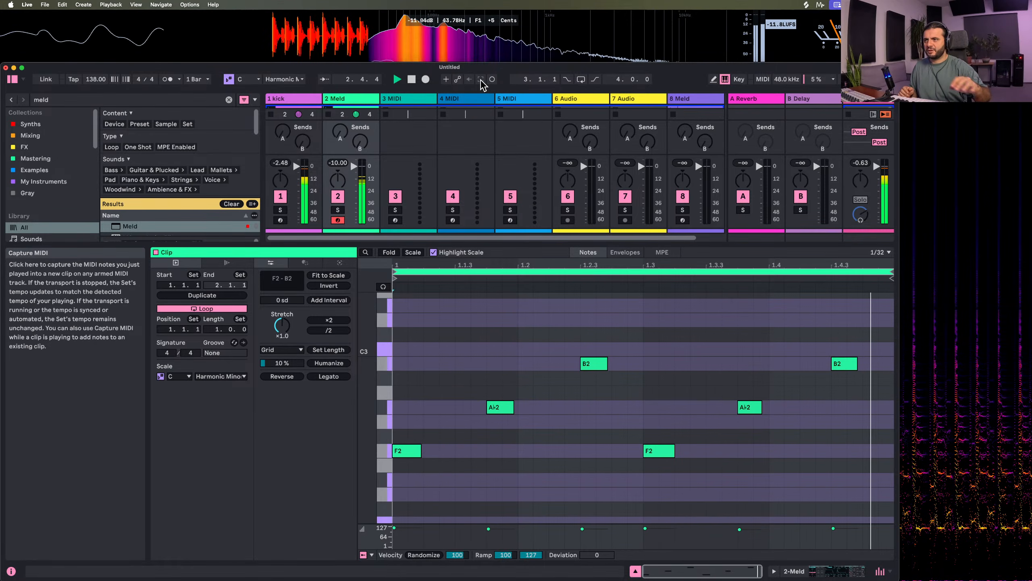
Select all notes in the bass clip and quantize their starts to the grid with an amount of 100%
key("super+a")
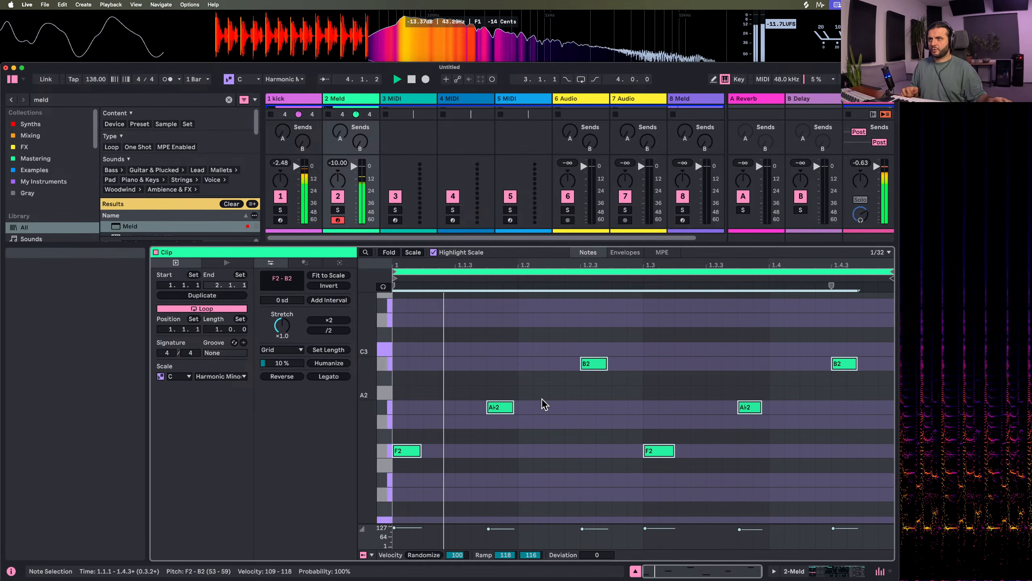
right_click(516, 358)
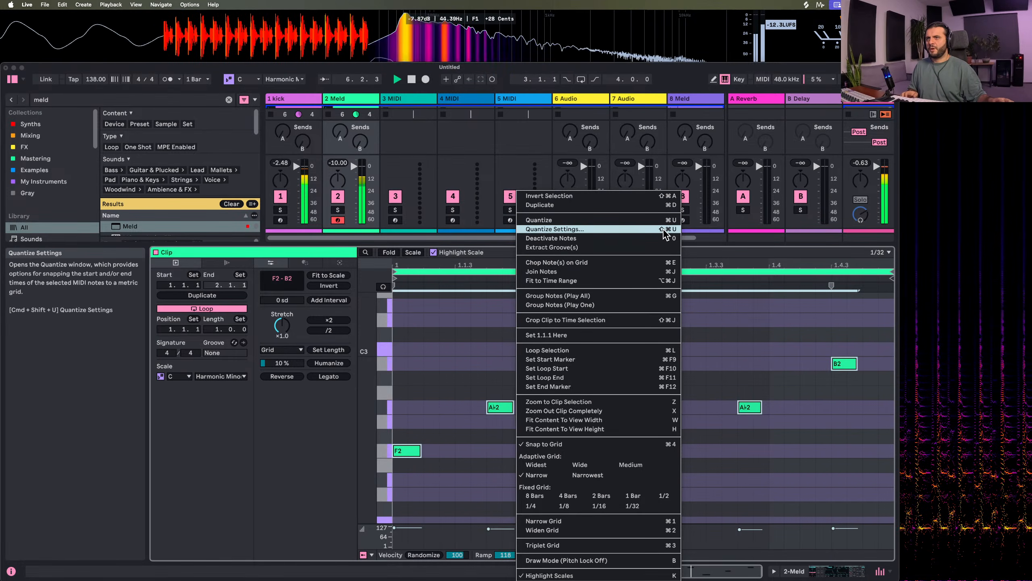
left_click(444, 351)
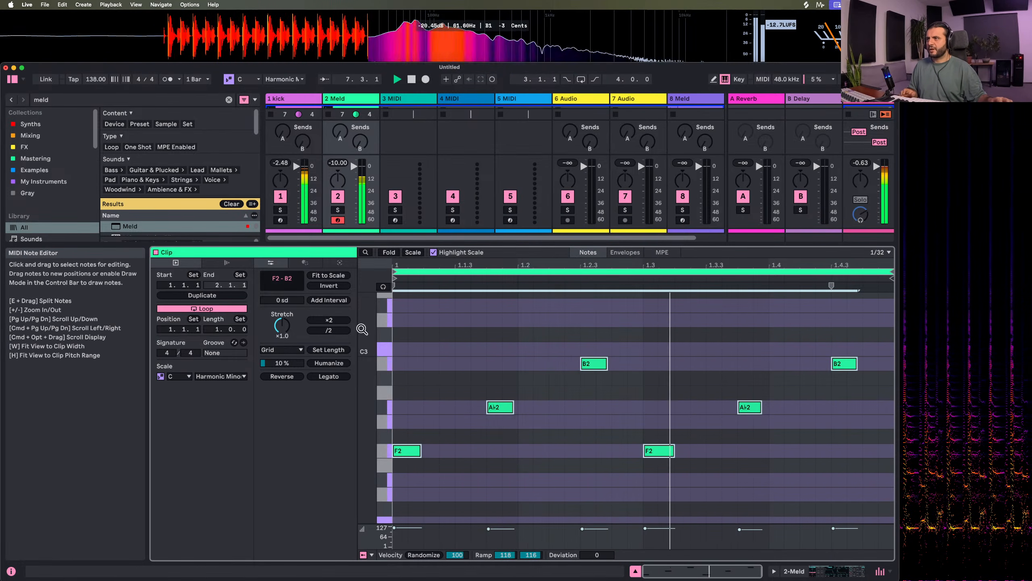
key("shift+super+u")
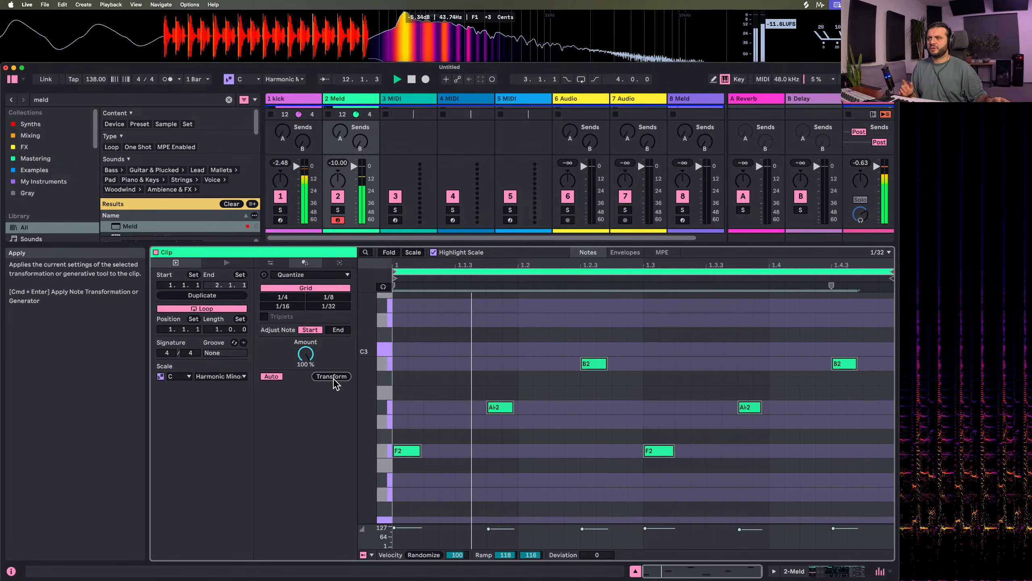
Set the bass clip's note editor to a fixed 1/16 grid
left_click(412, 452)
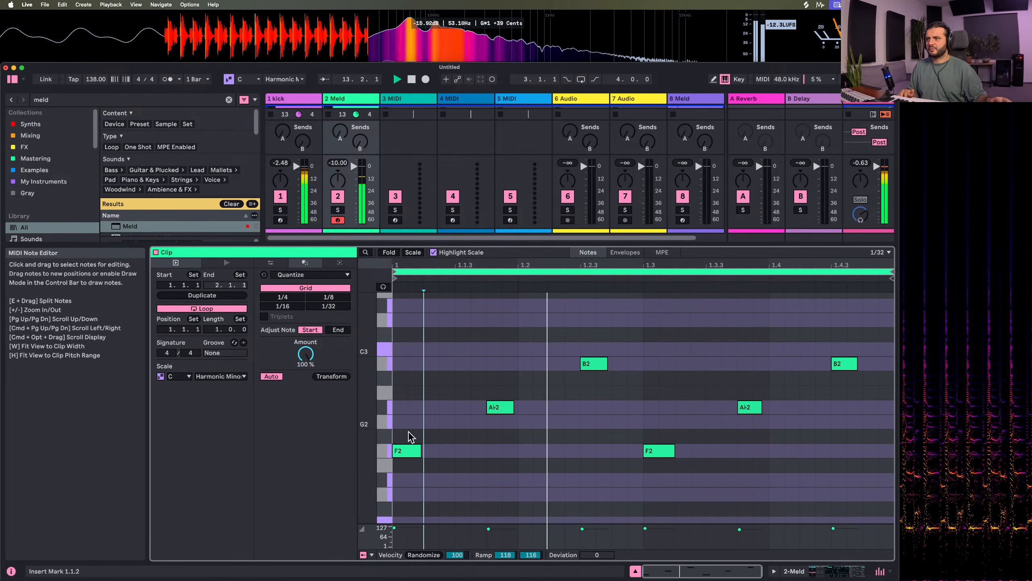
mouse_move(412, 452)
left_mouse_down()
mouse_move(455, 451)
mouse_move(406, 452)
left_mouse_up()
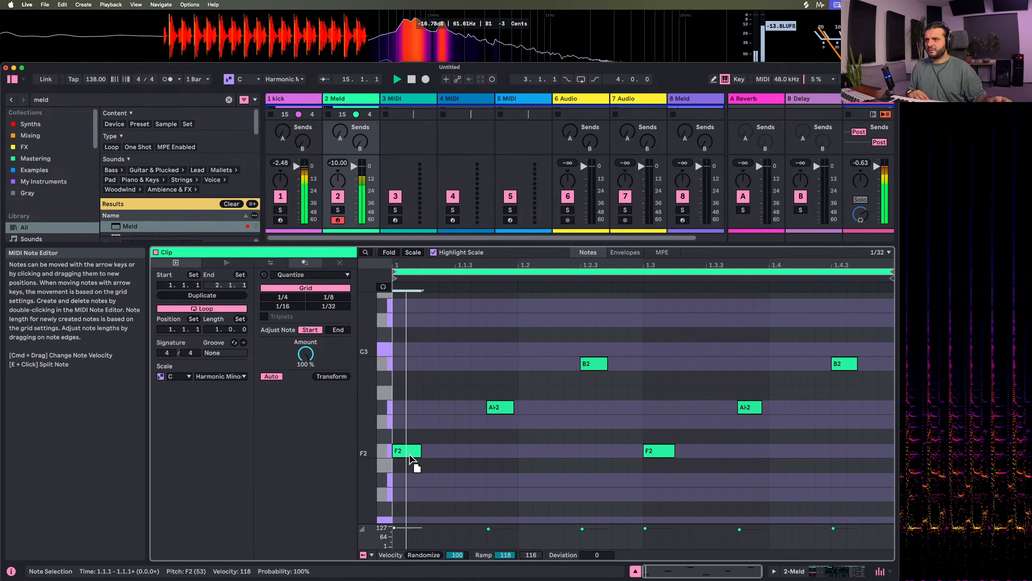
left_click(440, 452)
right_click(441, 452)
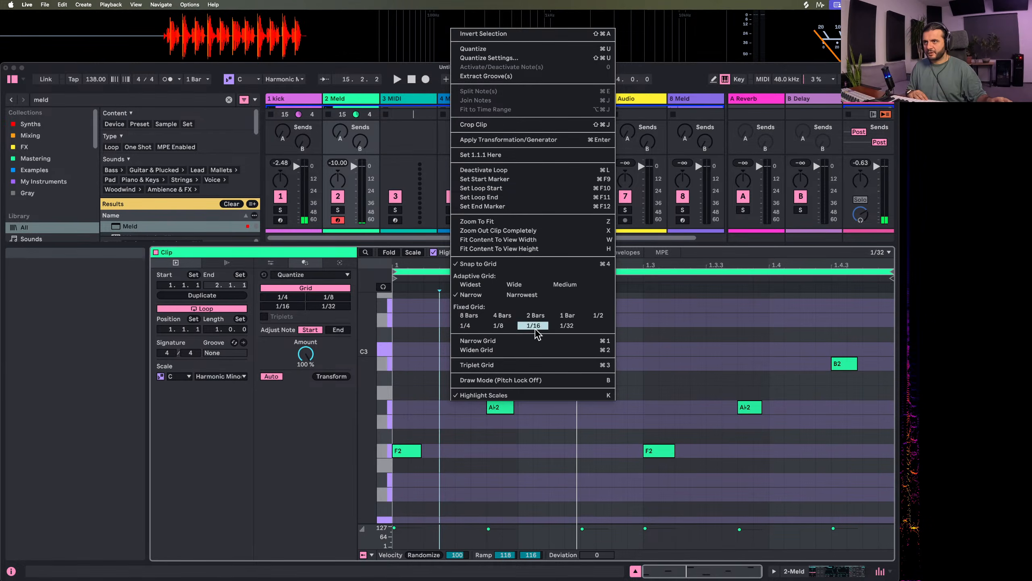
left_click(553, 314)
right_click(458, 430)
left_click(546, 352)
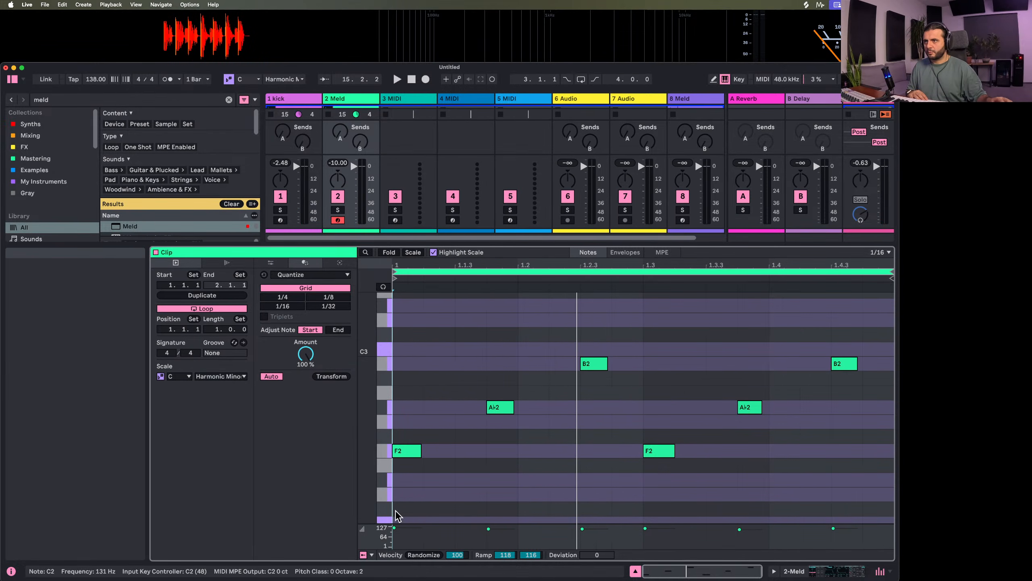
Add a 1/16 note at 1.1.2, raise it an octave to F3, and play the clip
left_click(452, 448)
double_click(452, 449)
key("shift+Up")
key("space")
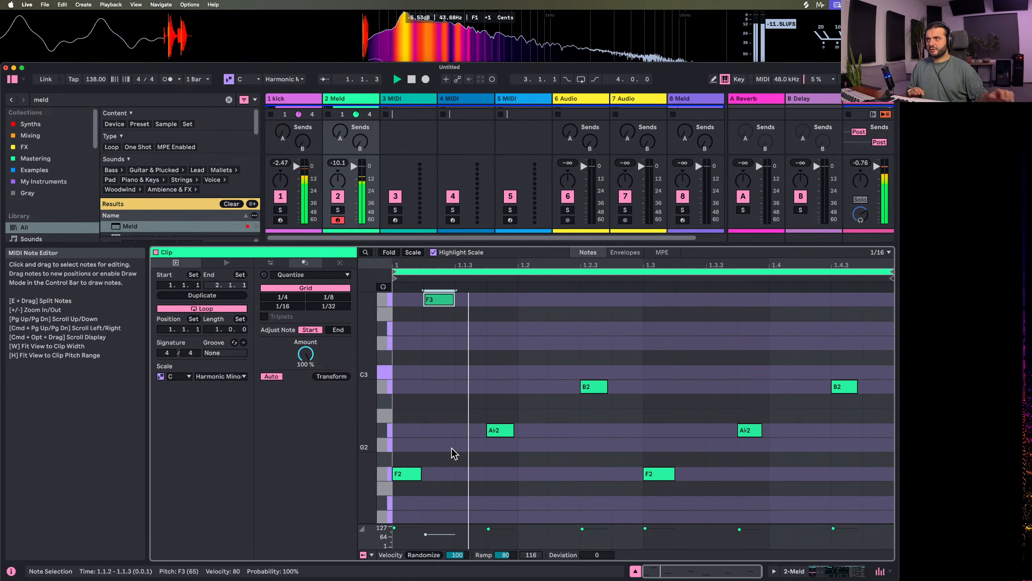
Move the added note to 1.2.4 at C3 and lengthen the preceding B2 note to meet it
left_click_drag(439, 300, 621, 312)
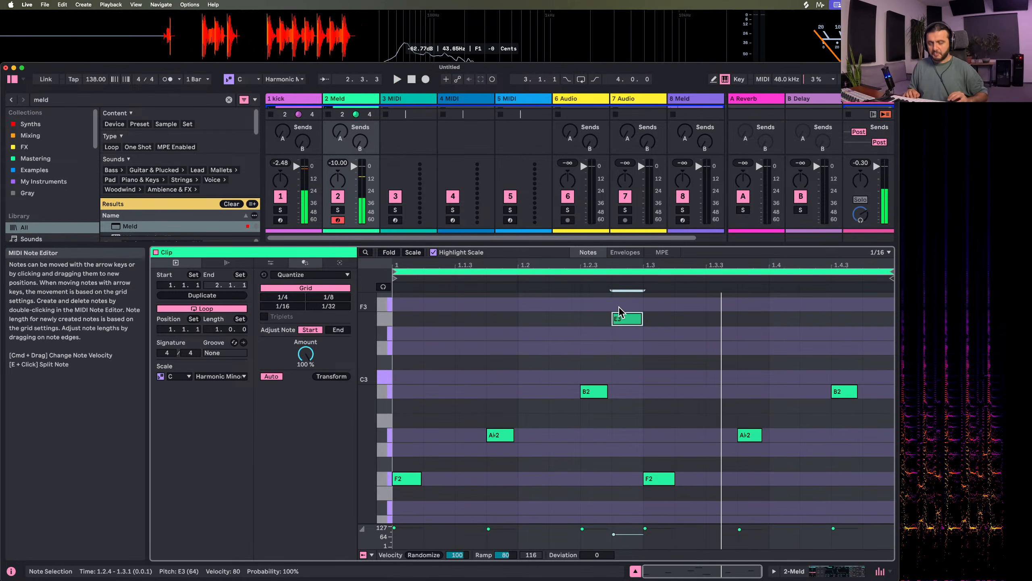
key("Down")
key("Down")
key("Down")
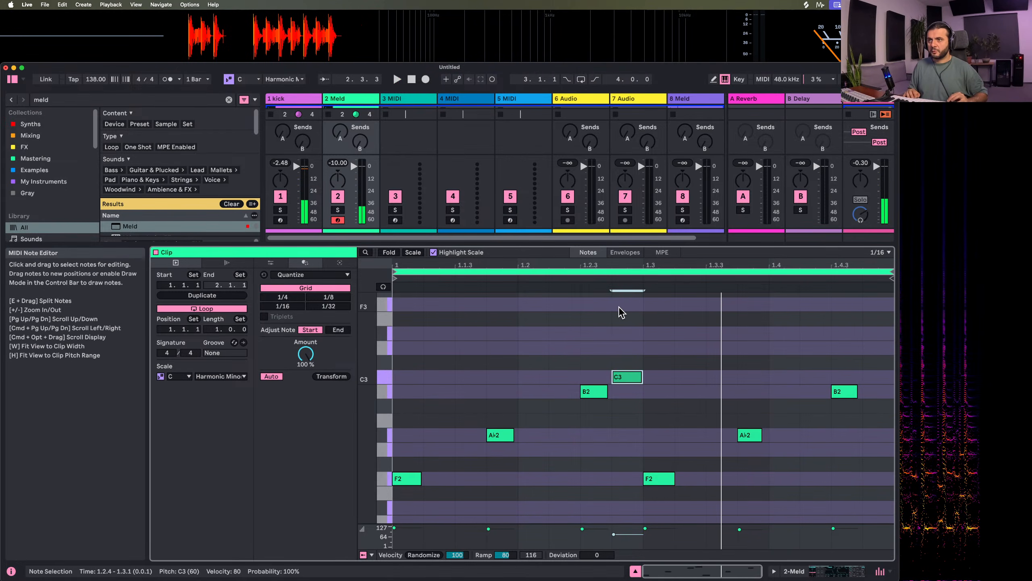
left_click(603, 391)
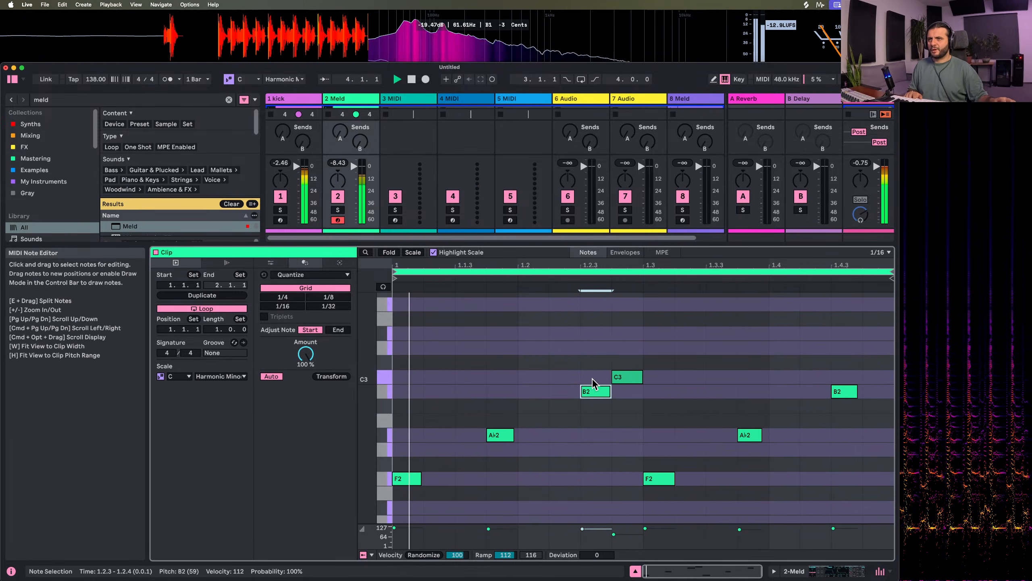
Try the C3 note at 1.2.4 one octave higher and return it to C3
left_click(636, 381)
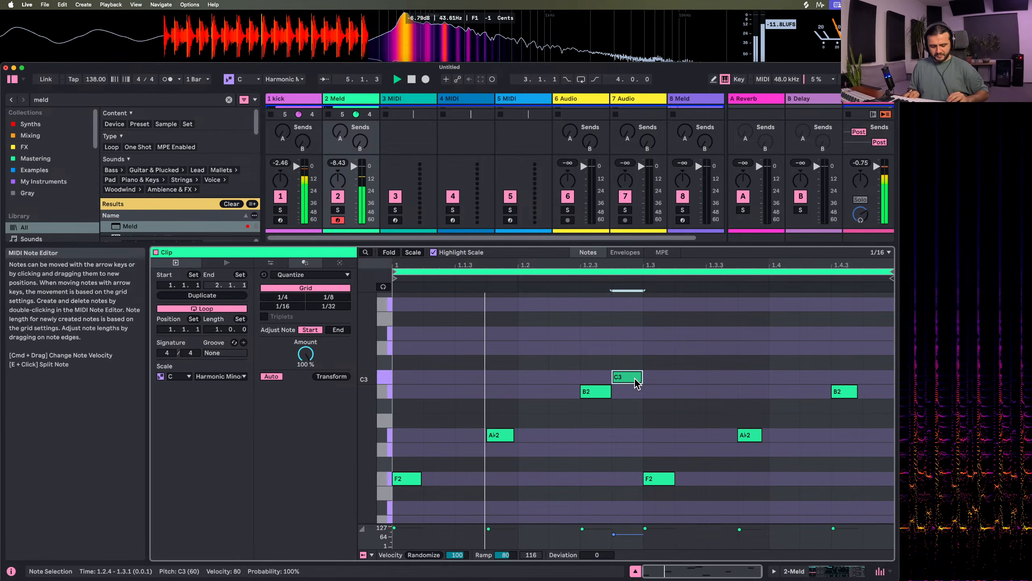
key("shift+Up")
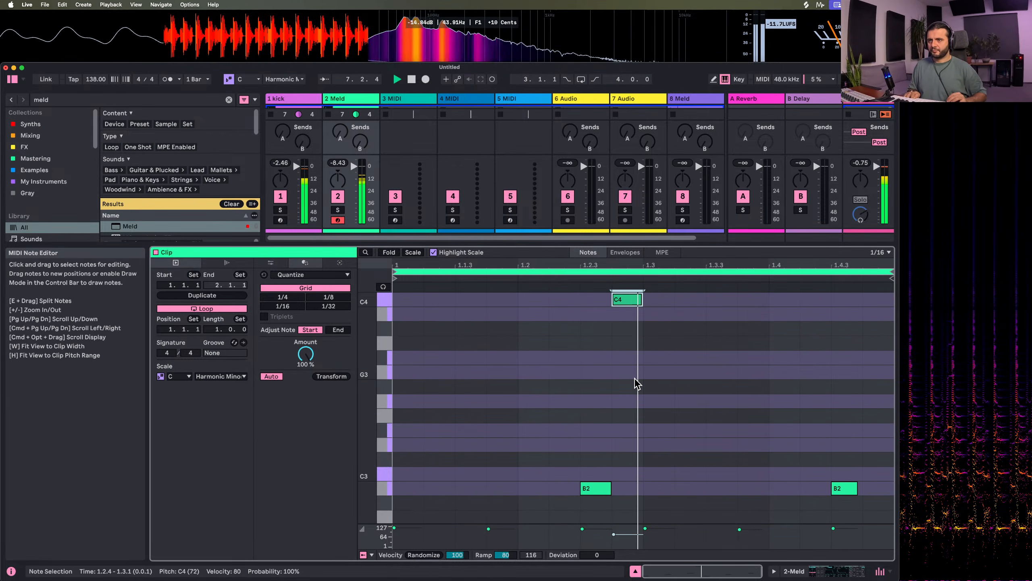
key("shift+Down")
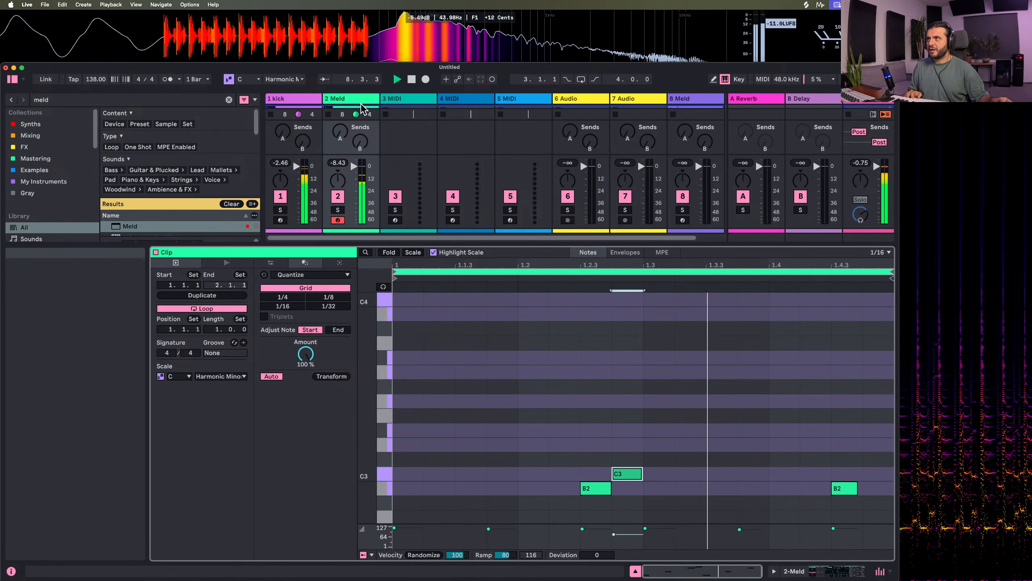
Duplicate the second Meld track with its clip and open the copied clip on track 3
left_click(342, 99)
key("super+d")
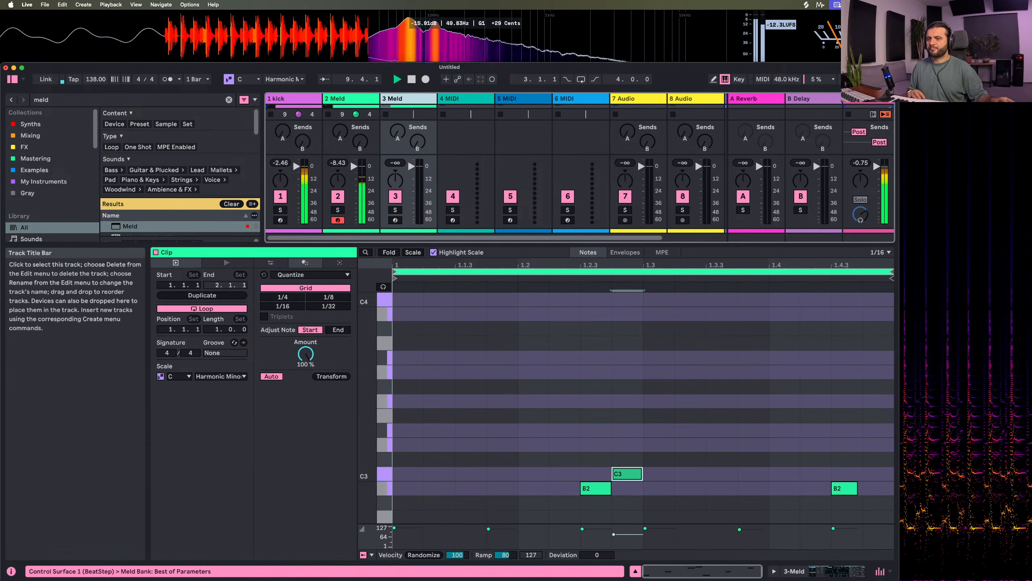
left_click(635, 571)
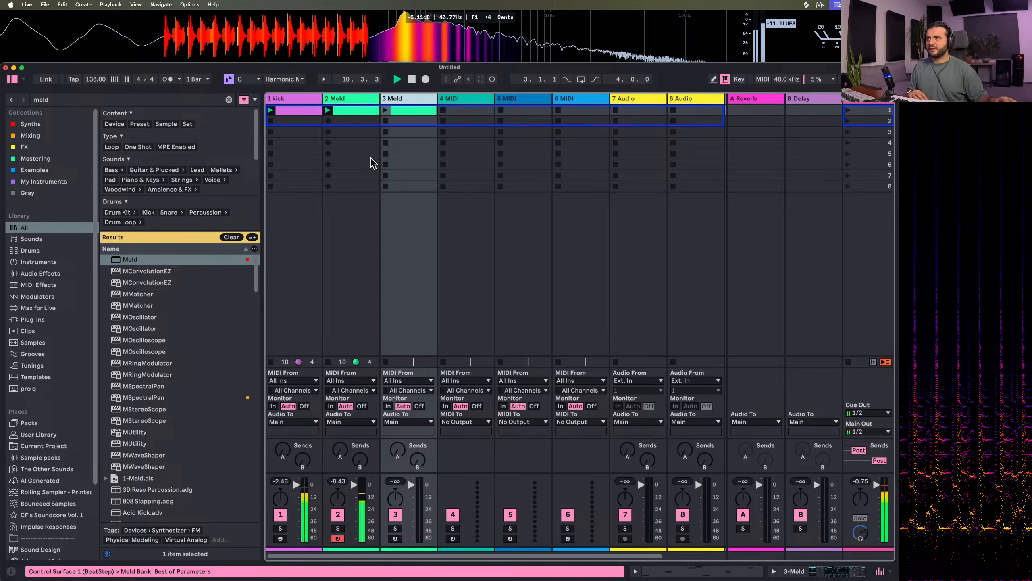
double_click(408, 111)
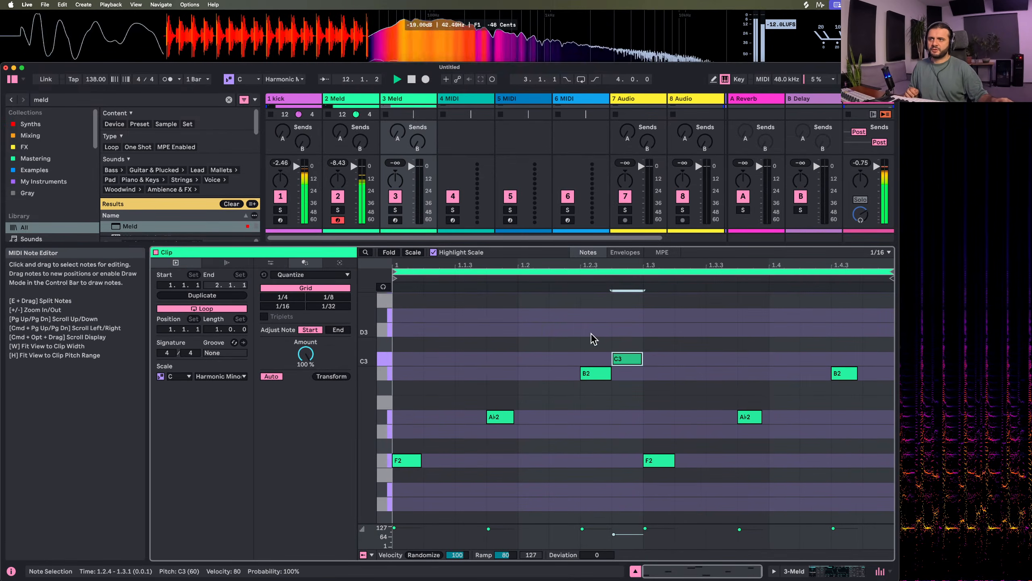
Delete every note in the copied clip except the C3 at 1.2.4
left_click_drag(592, 333, 389, 528)
key("Delete")
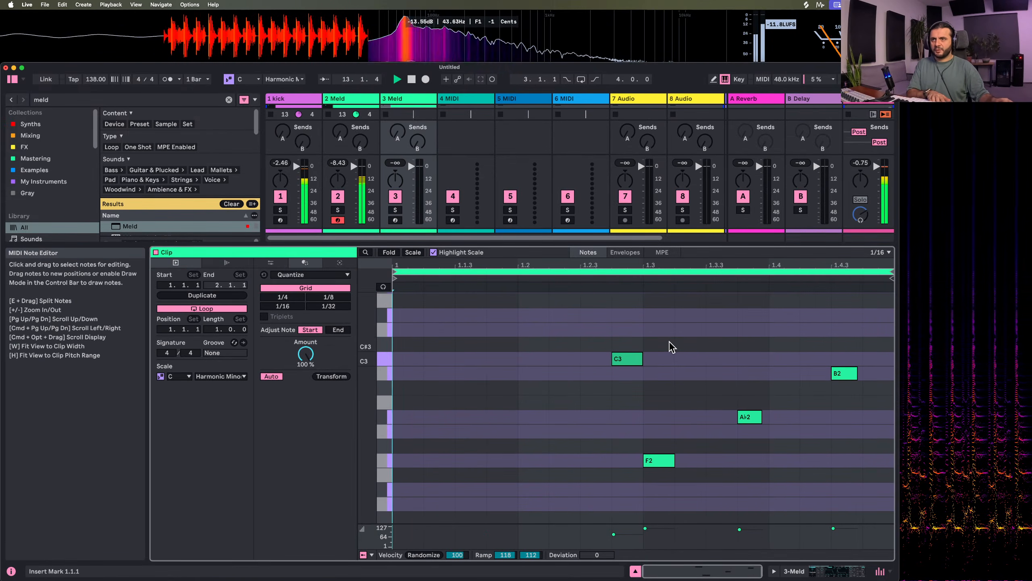
left_click_drag(668, 344, 819, 462)
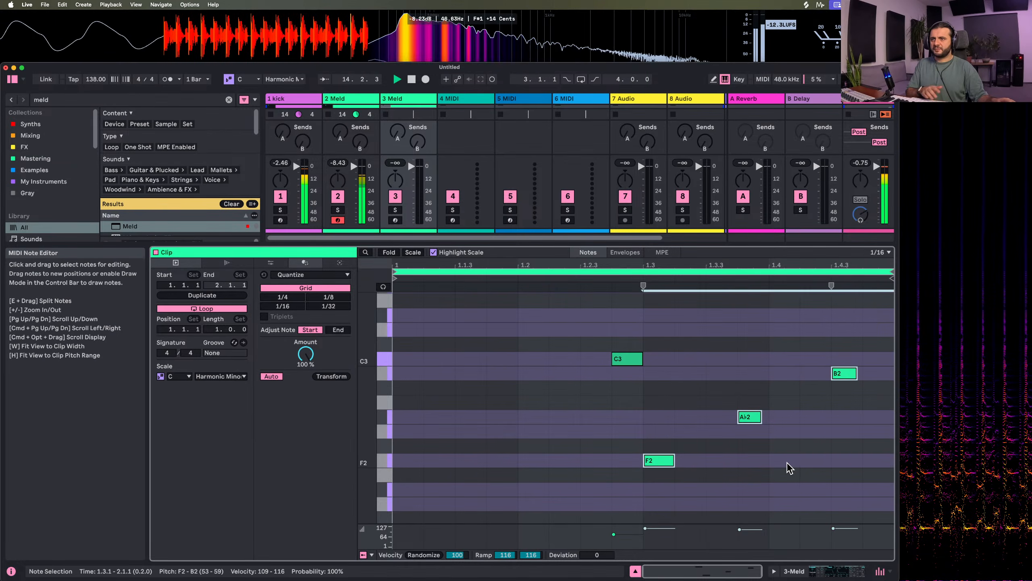
key("Delete")
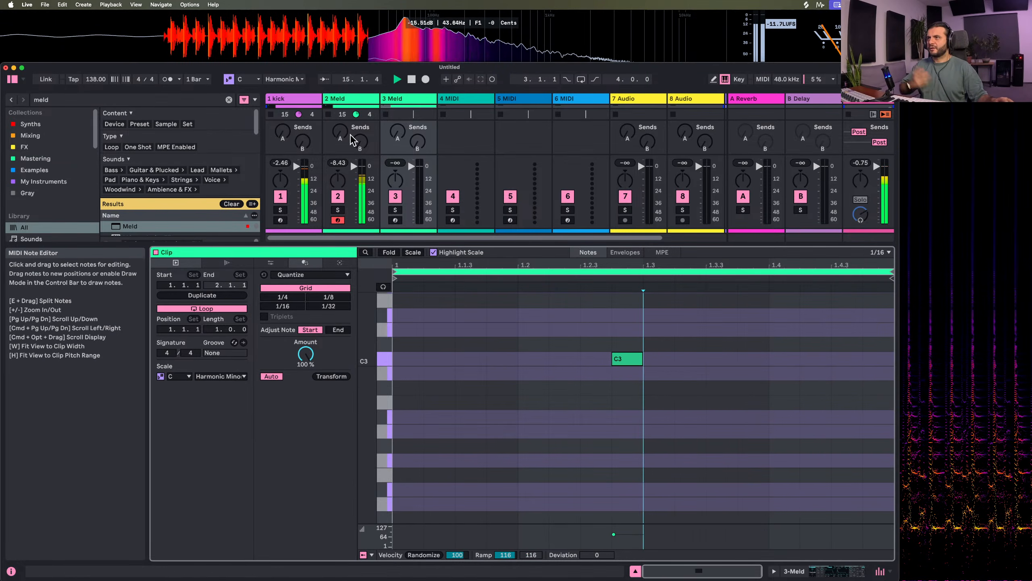
Launch the track 3 clip, switch its Meld's engine A to Noisy Shapes, and set Shape to about 38.1 and Rough to 18.3
double_click(397, 99)
left_click(385, 110)
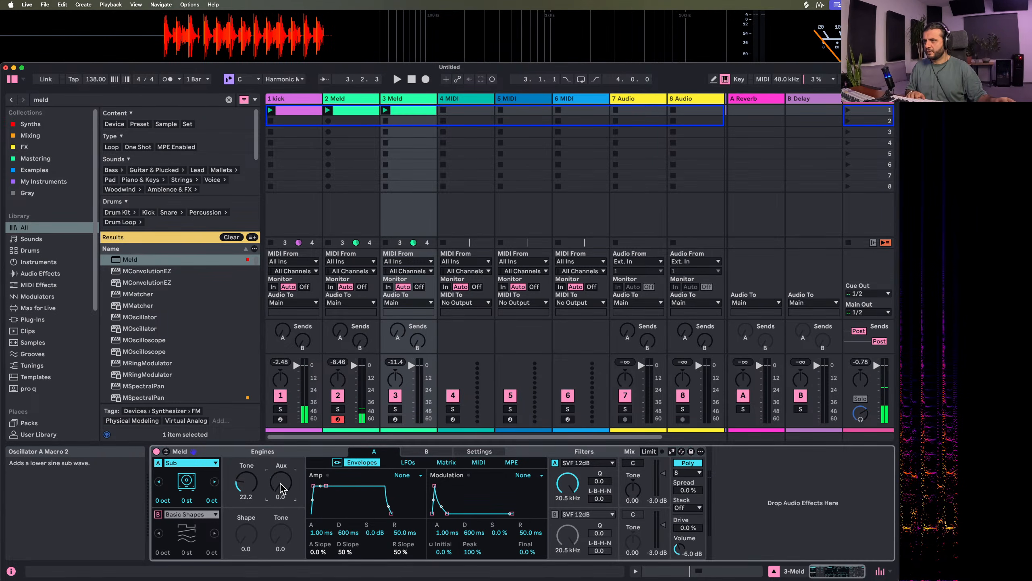
left_click(191, 463)
left_click(186, 254)
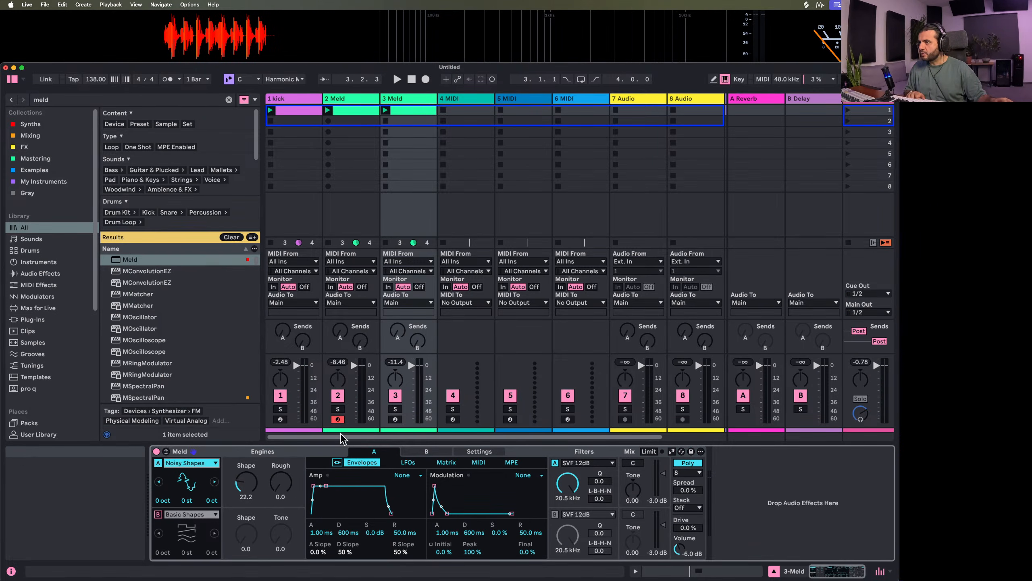
left_click_drag(277, 488, 249, 476)
key("space")
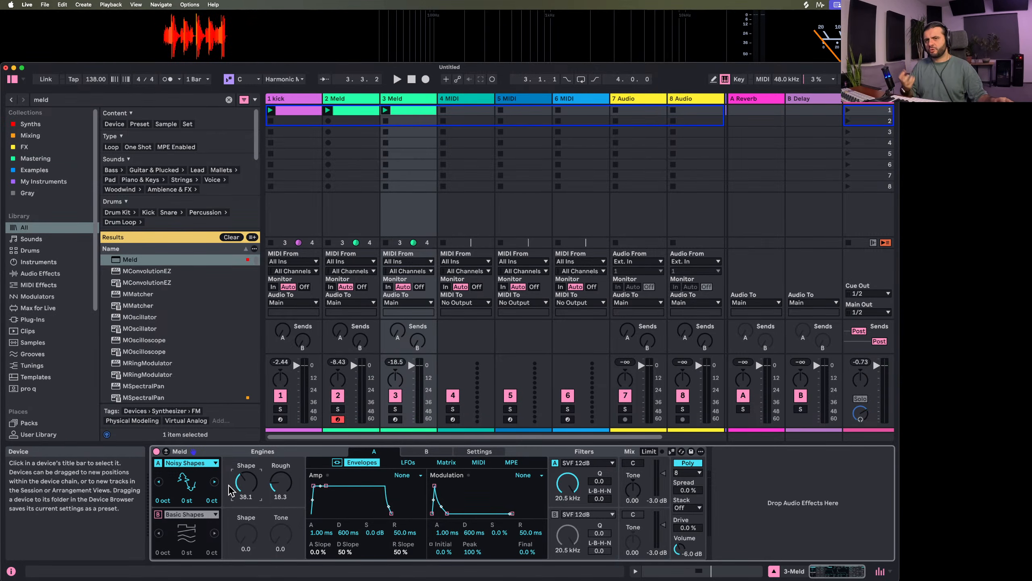
Arm track 3 for live playing and lower the Noisy Shapes Shape to 0
left_click(191, 463)
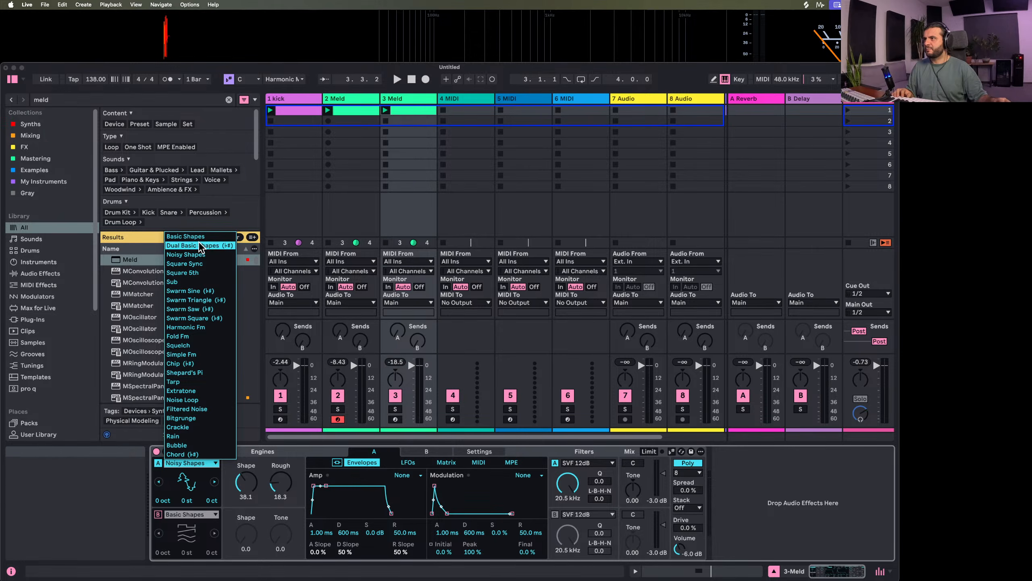
left_click(246, 513)
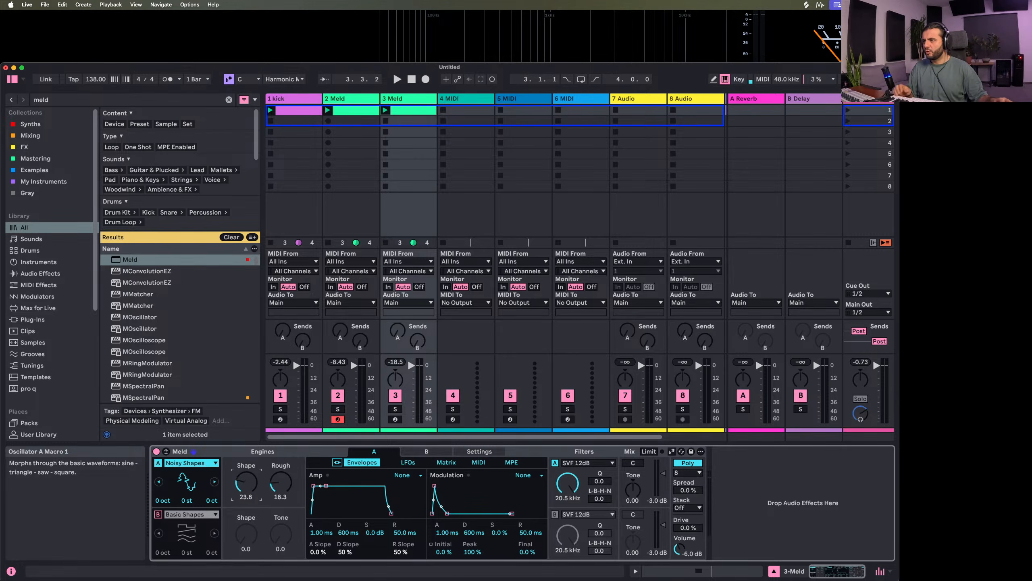
left_click_drag(246, 482, 246, 484)
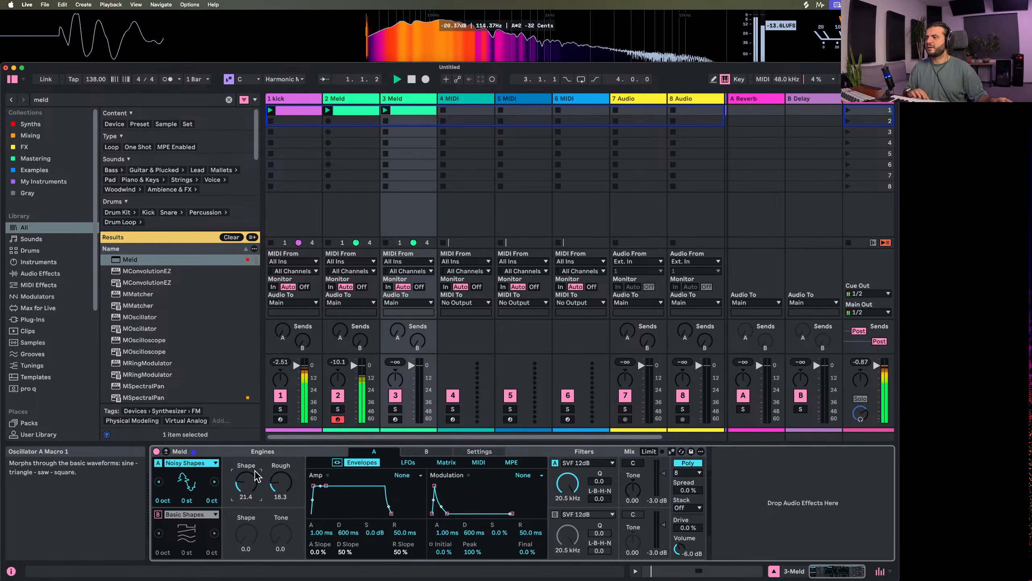
left_click(395, 419)
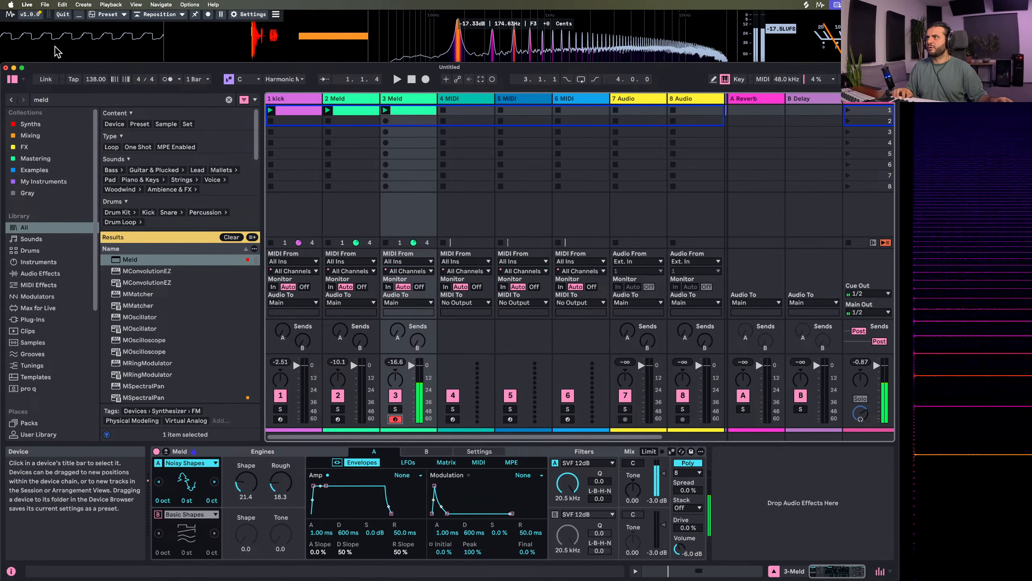
mouse_move(246, 482)
left_mouse_down()
mouse_move(246, 419)
mouse_move(246, 499)
left_mouse_up()
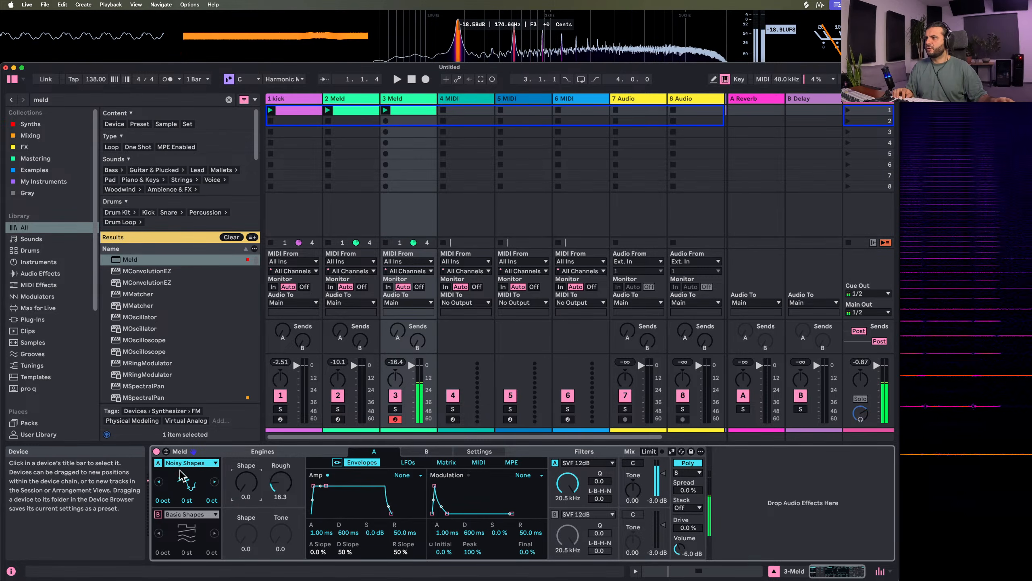
Try Basic Shapes as engine A's oscillator and return to Noisy Shapes
left_click(191, 463)
left_click(191, 238)
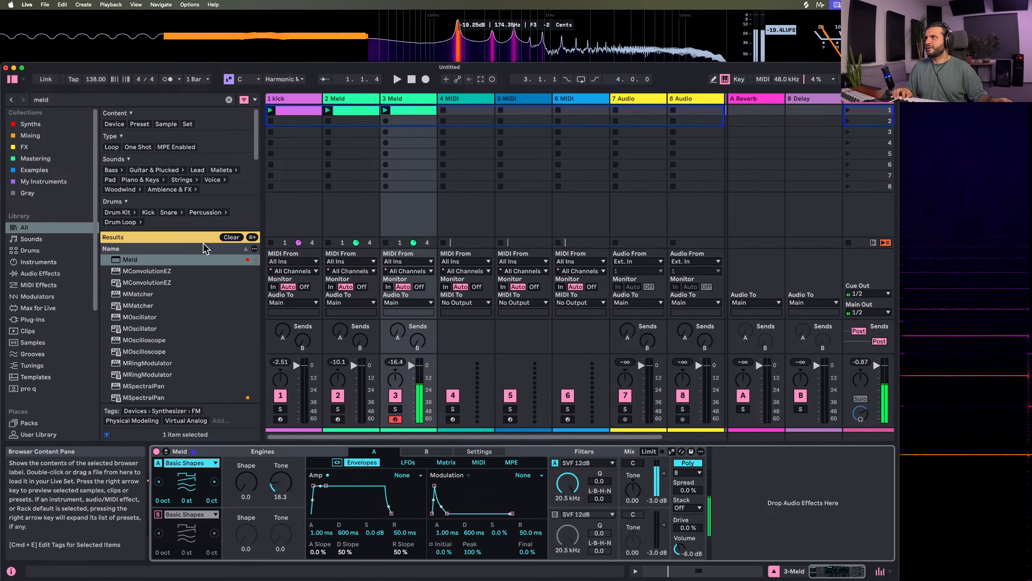
left_click(195, 463)
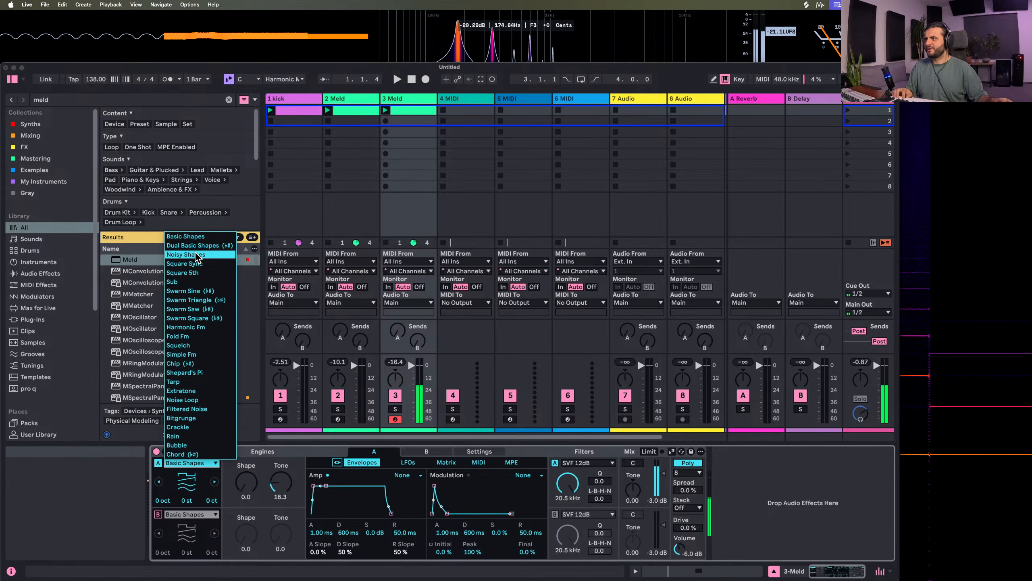
left_click(185, 254)
Keep Noisy Shapes' Shape at 0, set its Rough to 100, and change engine A's filter type to Filther
left_click_drag(246, 482, 246, 513)
mouse_move(280, 482)
left_mouse_down()
mouse_move(280, 444)
mouse_move(280, 487)
left_mouse_up()
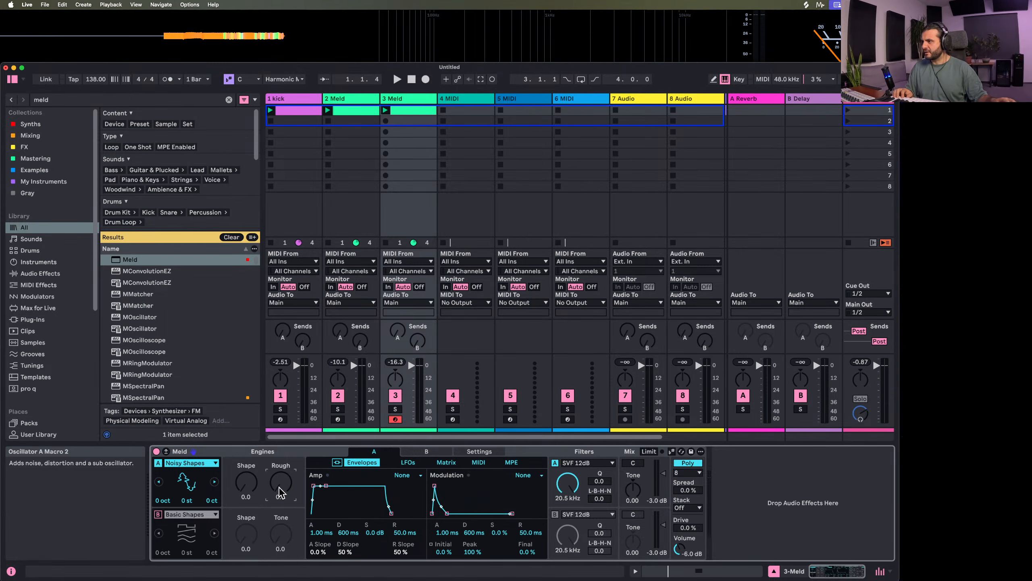
mouse_move(280, 492)
left_mouse_down()
mouse_move(272, 491)
mouse_move(272, 514)
mouse_move(271, 492)
left_mouse_up()
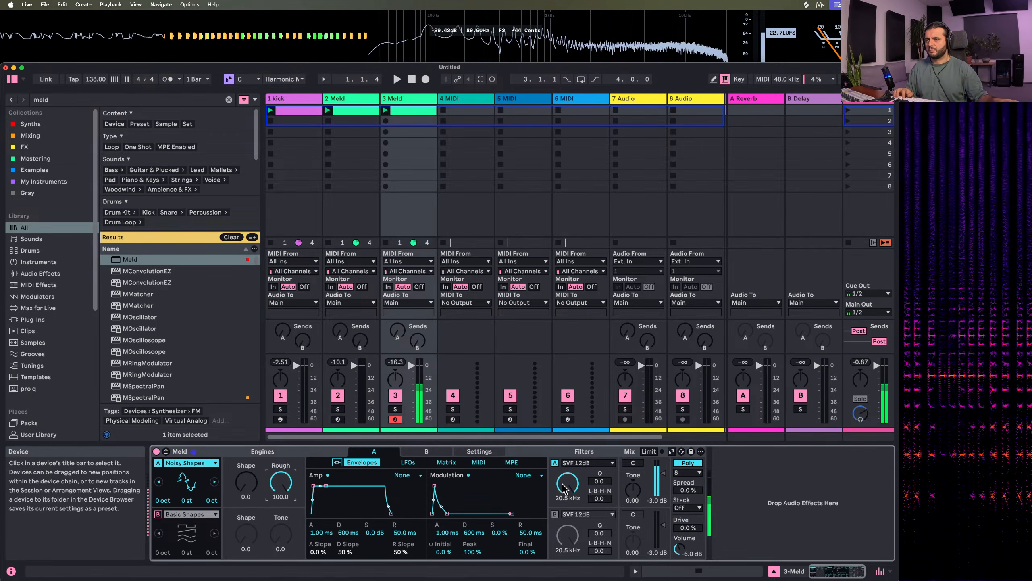
left_click(598, 470)
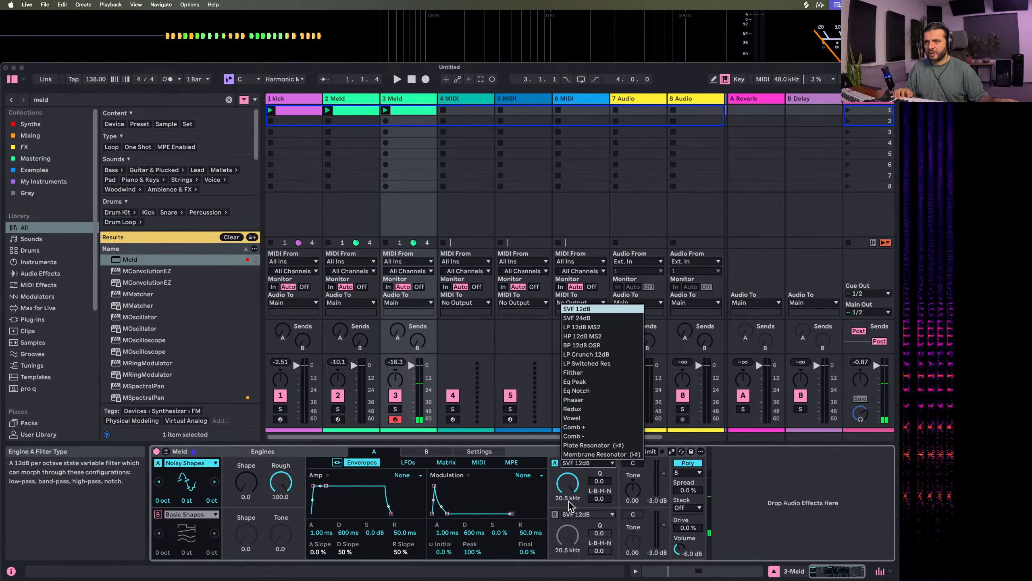
left_click(605, 372)
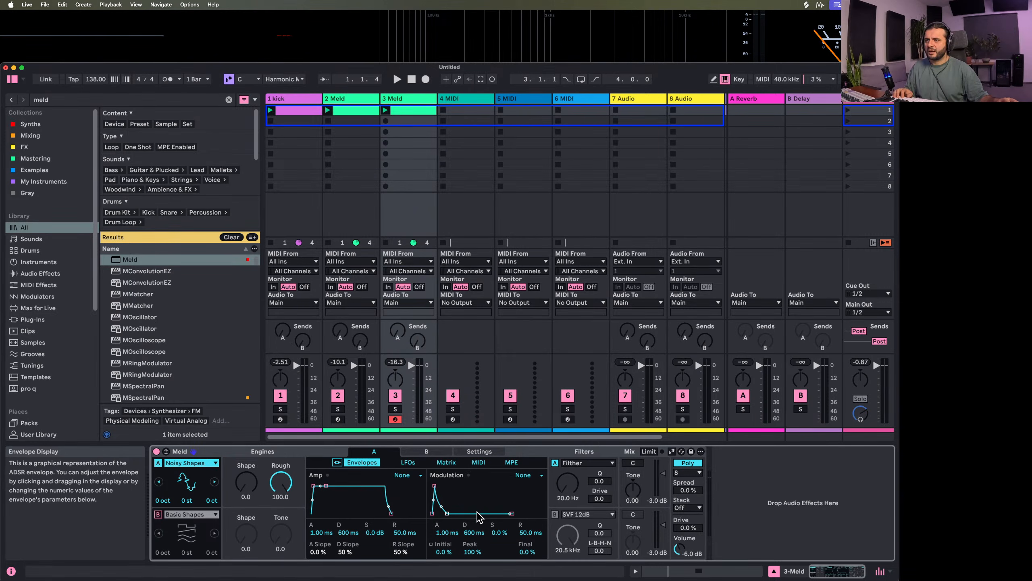
Expand the Meld modulation matrix on track 3 and look over engine B's modulation targets
left_click(166, 452)
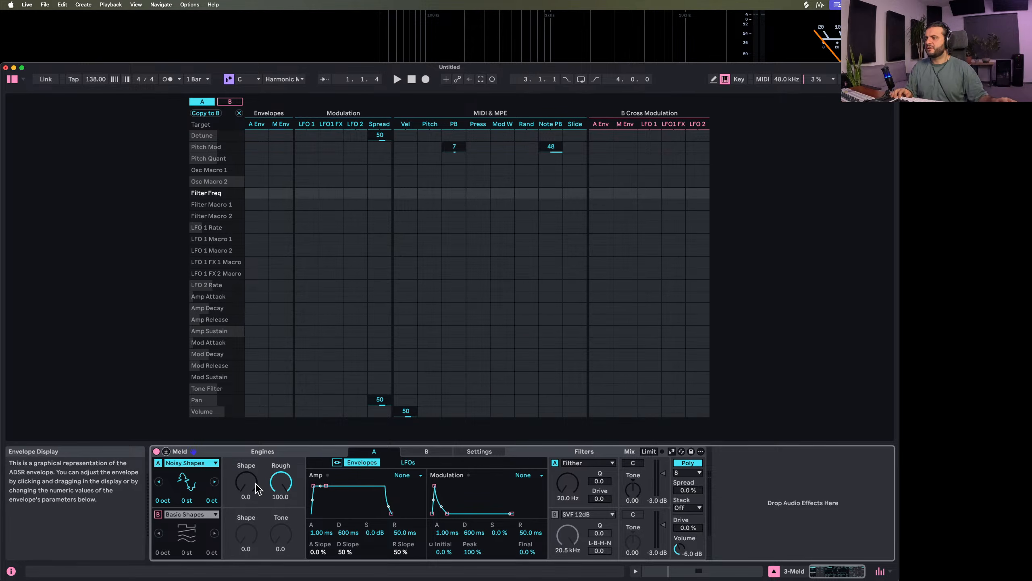
left_click(157, 513)
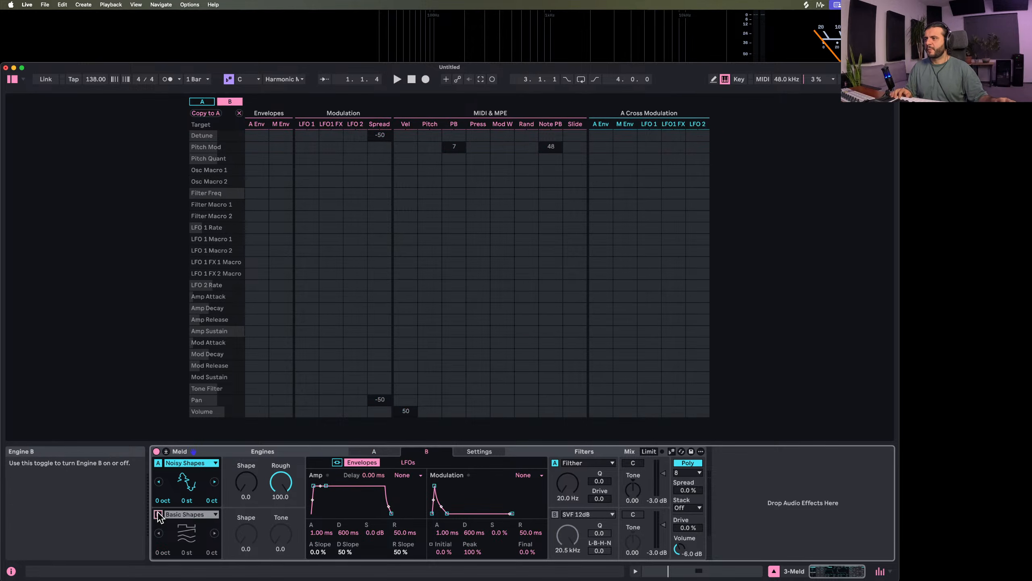
left_click(230, 102)
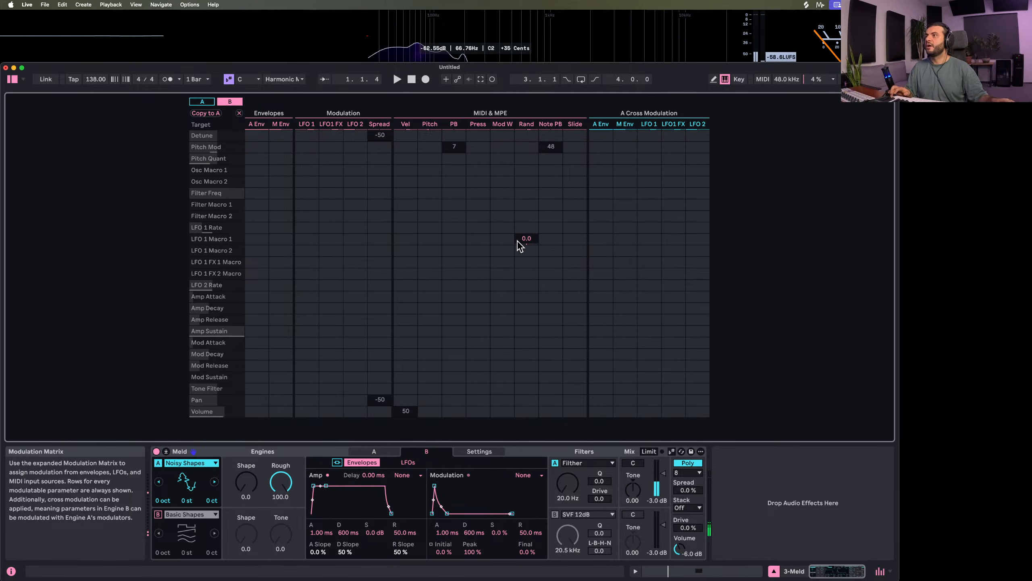
With playback running, set engine A's Shape to 17.5 and modulate its Filter Freq by 58 from the modulation envelope
key("space")
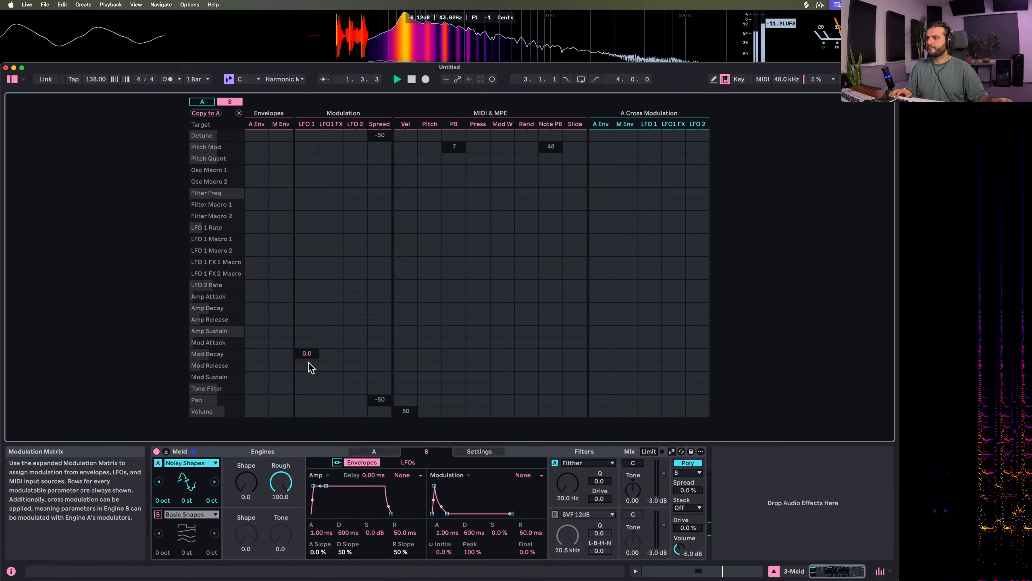
left_click_drag(249, 491, 248, 477)
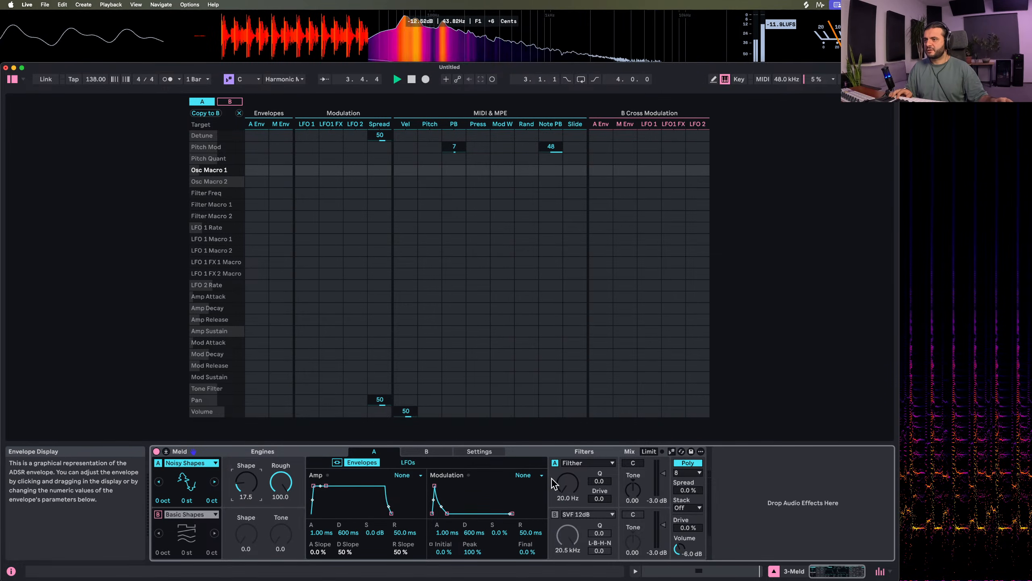
left_click(567, 483)
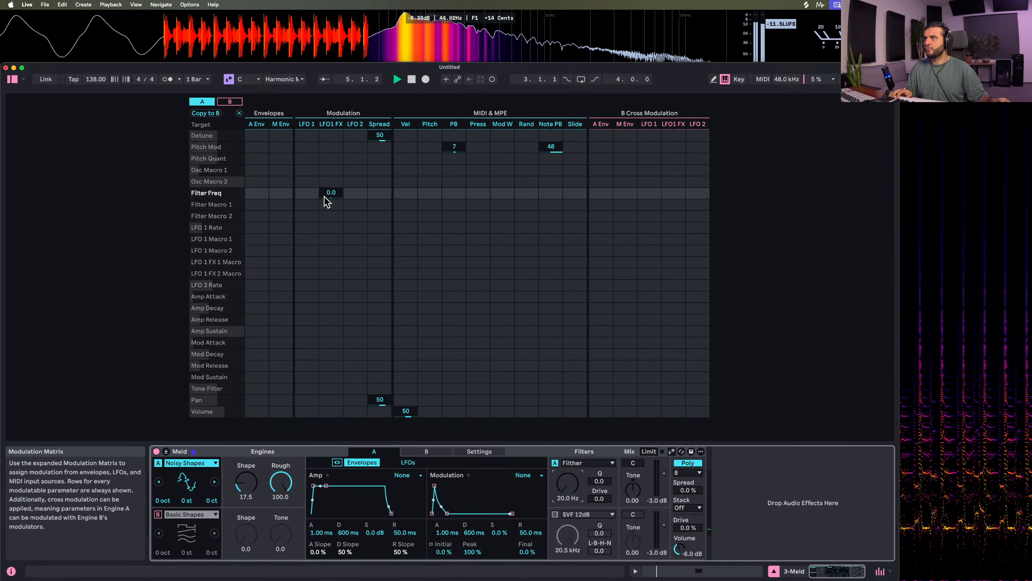
left_click_drag(282, 196, 281, 205)
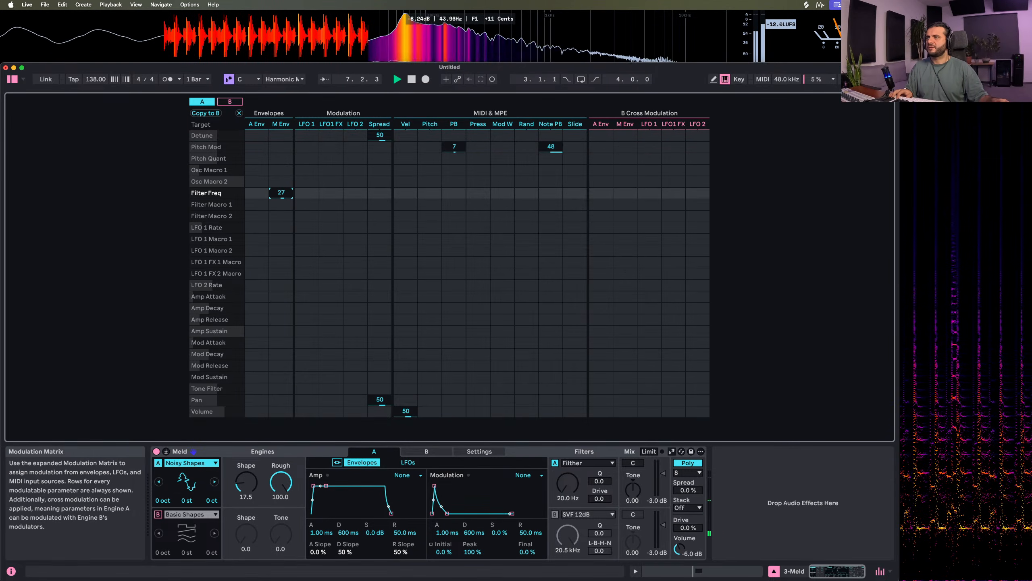
Change engine A's oscillator to Sub and raise its pitch to 1 octave
left_click(162, 500)
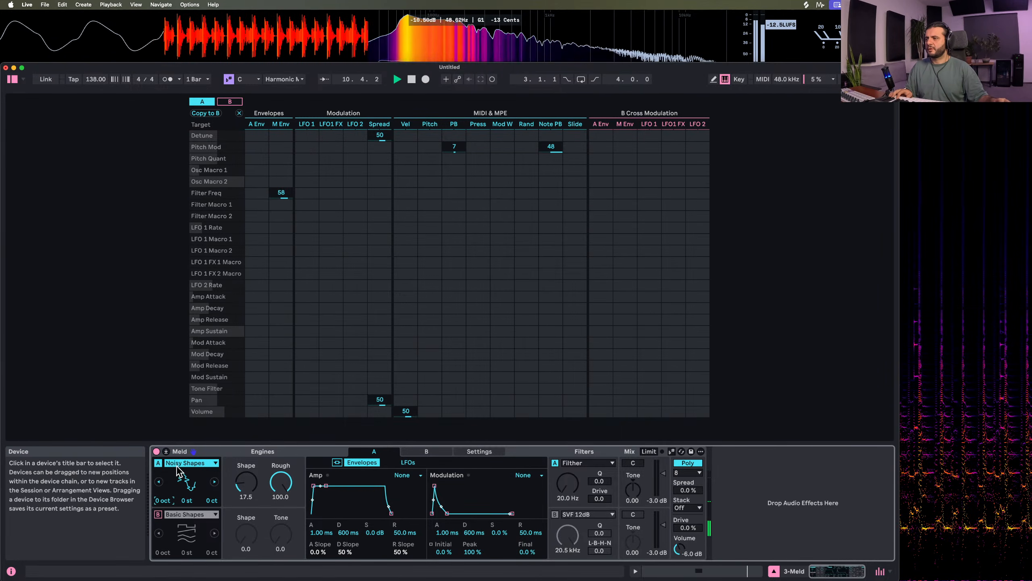
left_click(190, 463)
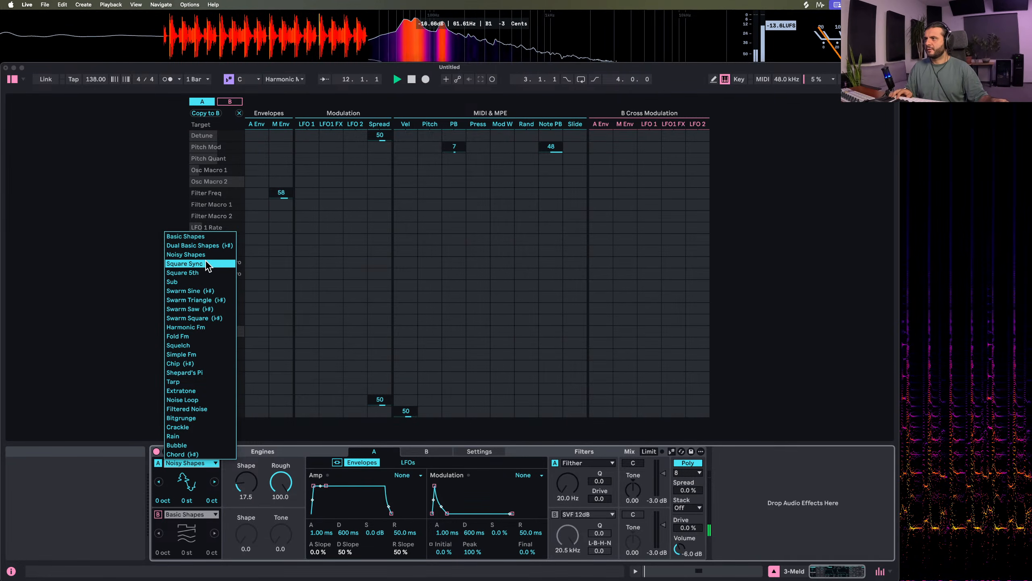
left_click(202, 281)
left_click_drag(163, 500, 163, 494)
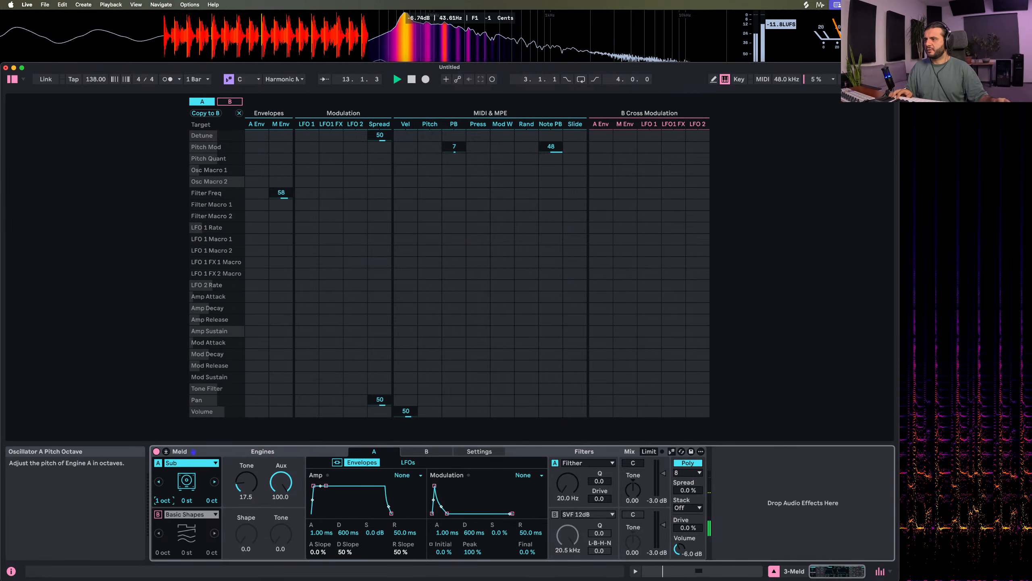
Set engine A's filter frequency to 104 Hz and Tone to 21.4, and raise Meld's Drive to 56%
left_click_drag(567, 484, 568, 468)
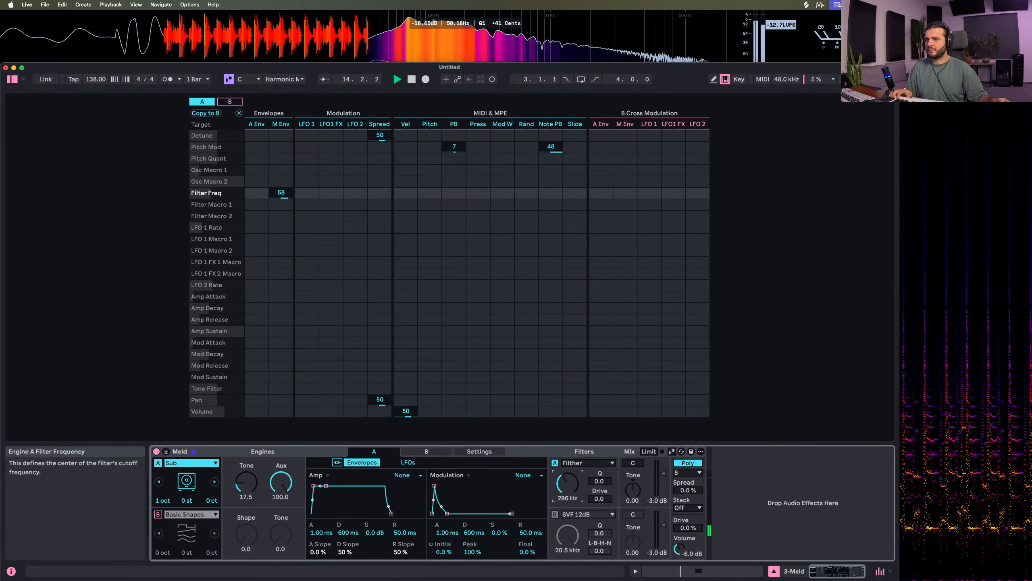
left_click_drag(247, 482, 247, 472)
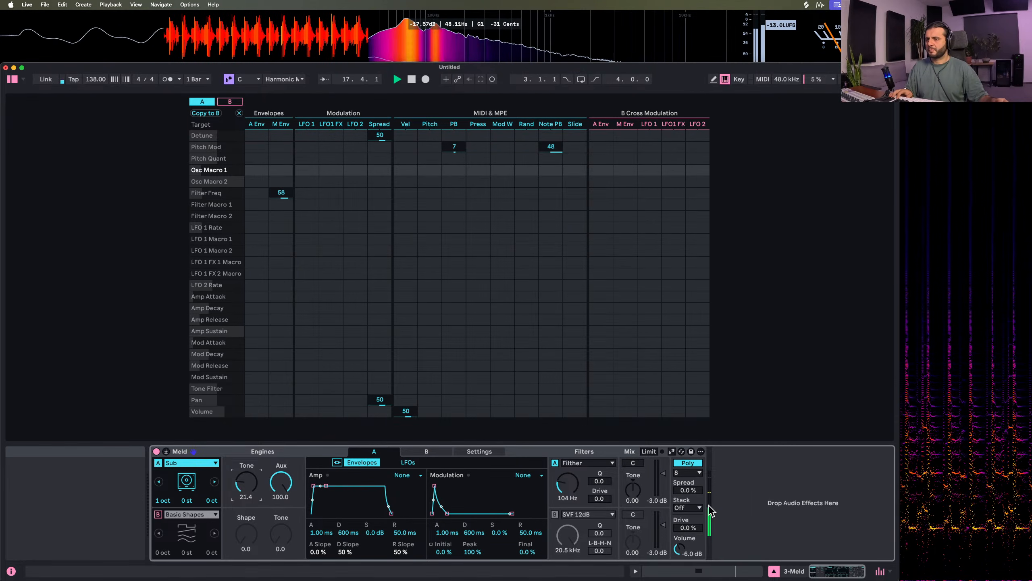
left_click_drag(687, 527, 687, 496)
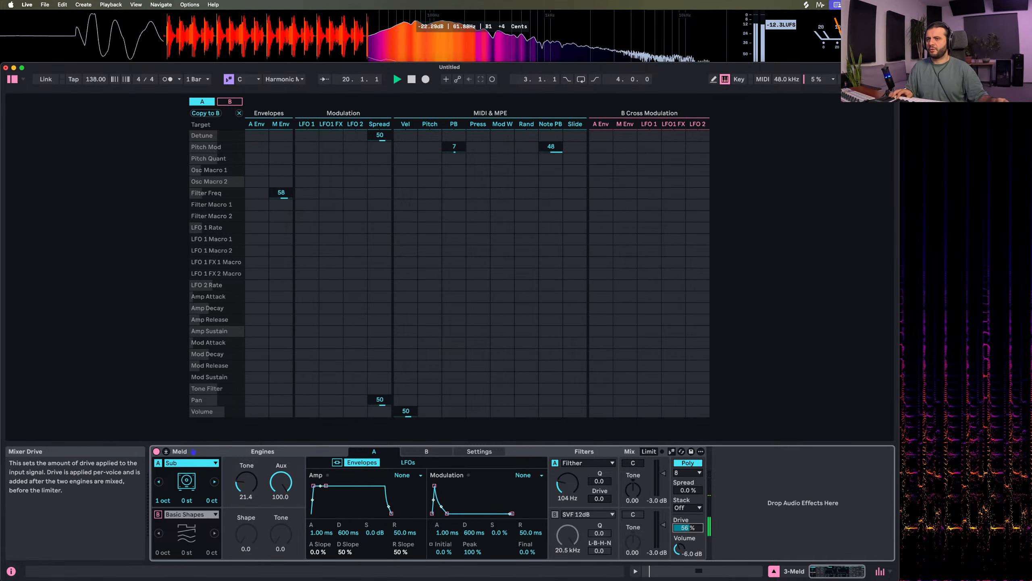
Collapse Meld's expanded view, search the browser for "hybrid", and add Hybrid Reverb to track 3
left_click(165, 451)
left_click(69, 100)
type("hyb")
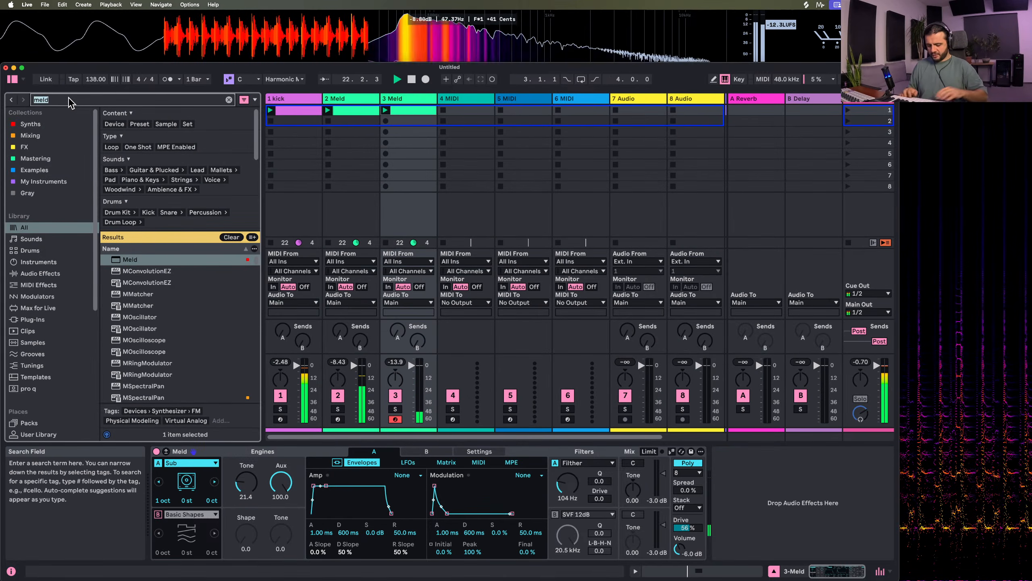
type("rid")
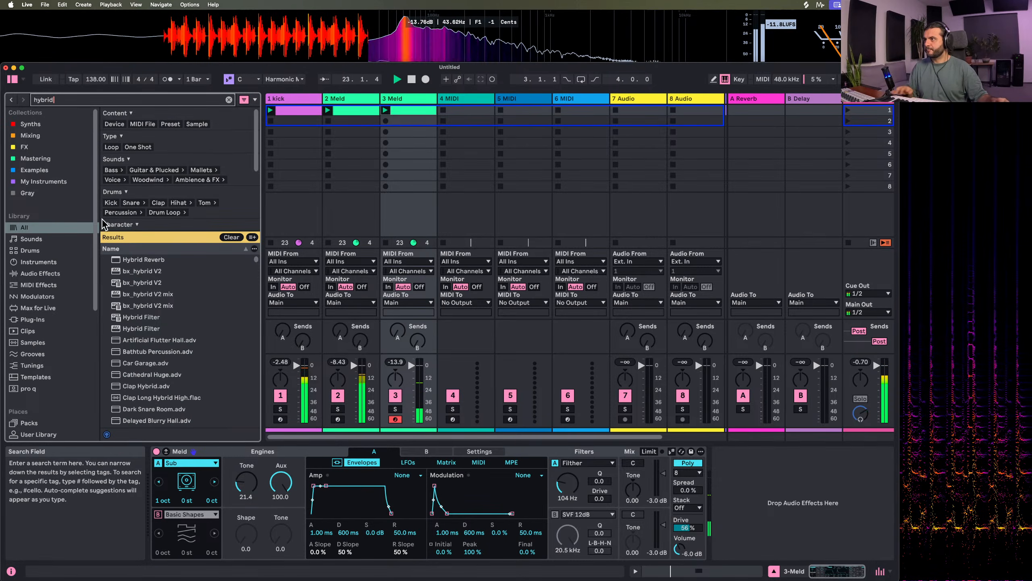
double_click(143, 260)
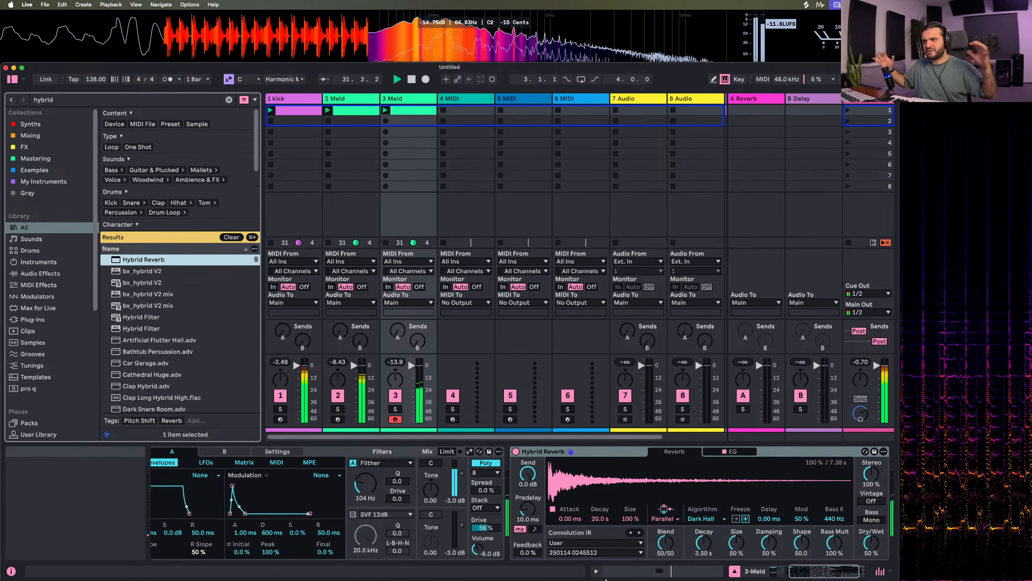
Set Hybrid Reverb's Predelay to 1.59 ms, IR Size to 60%, IR Decay to 8.23 s, Blend to 100/0, and Dry/Wet to 29%
left_click(527, 508)
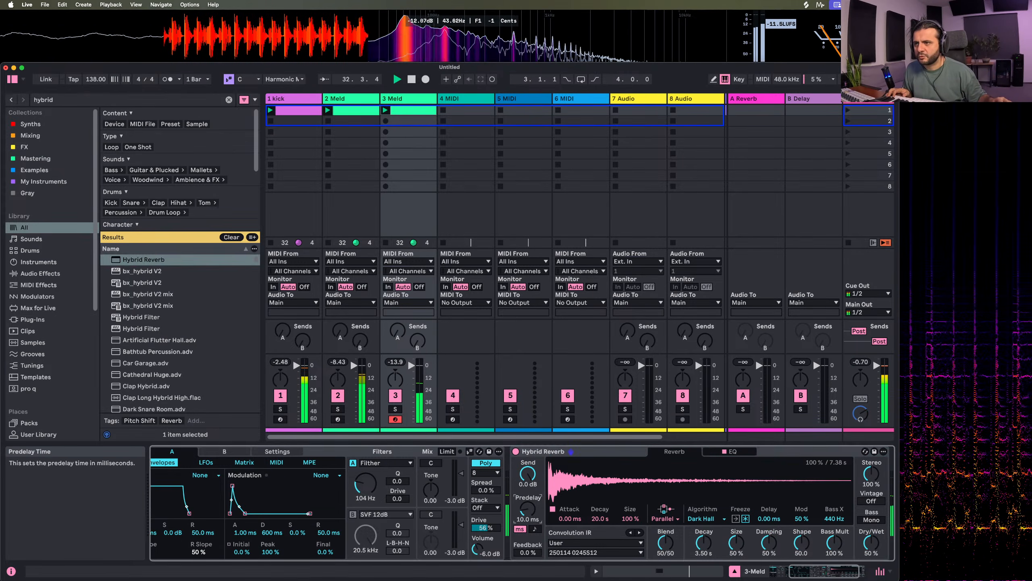
left_click_drag(528, 474, 528, 476)
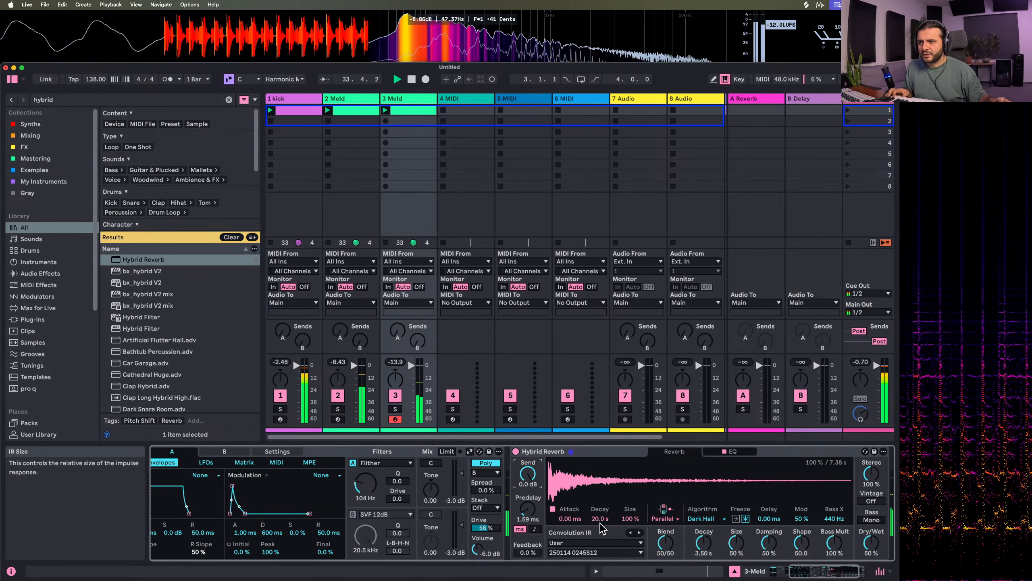
left_click_drag(629, 519, 629, 472)
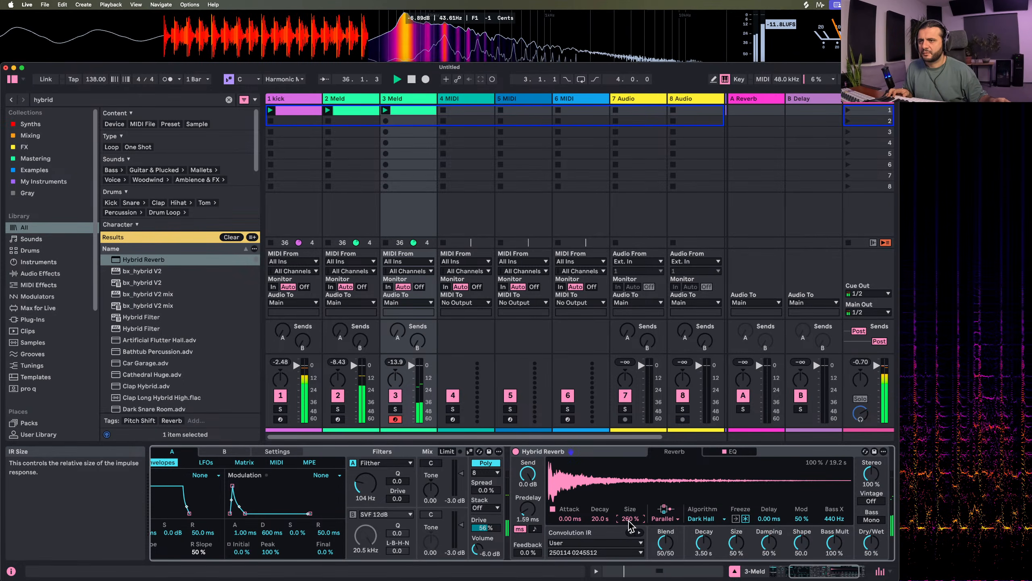
left_click_drag(665, 542, 665, 512)
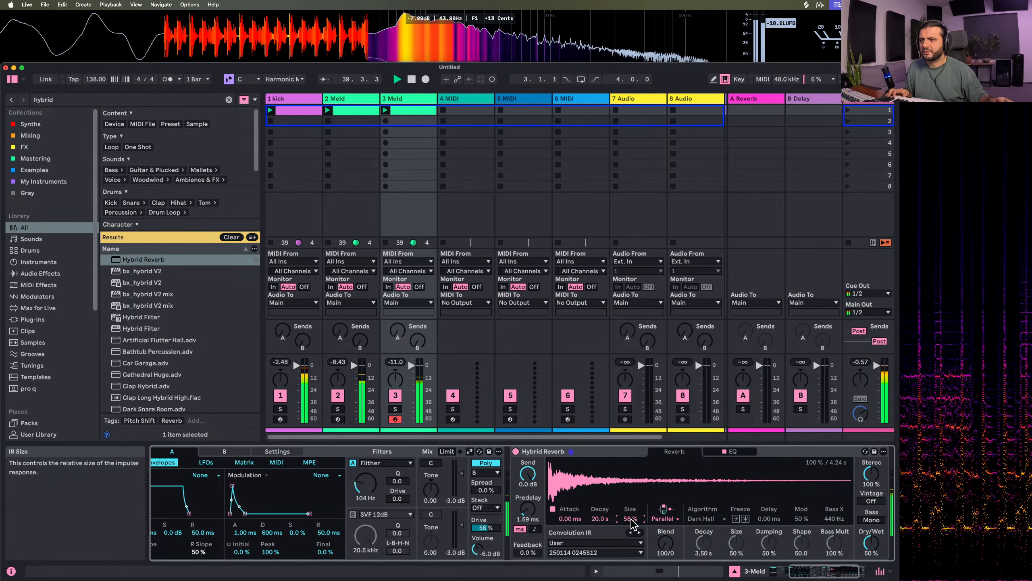
left_click_drag(604, 521, 604, 541)
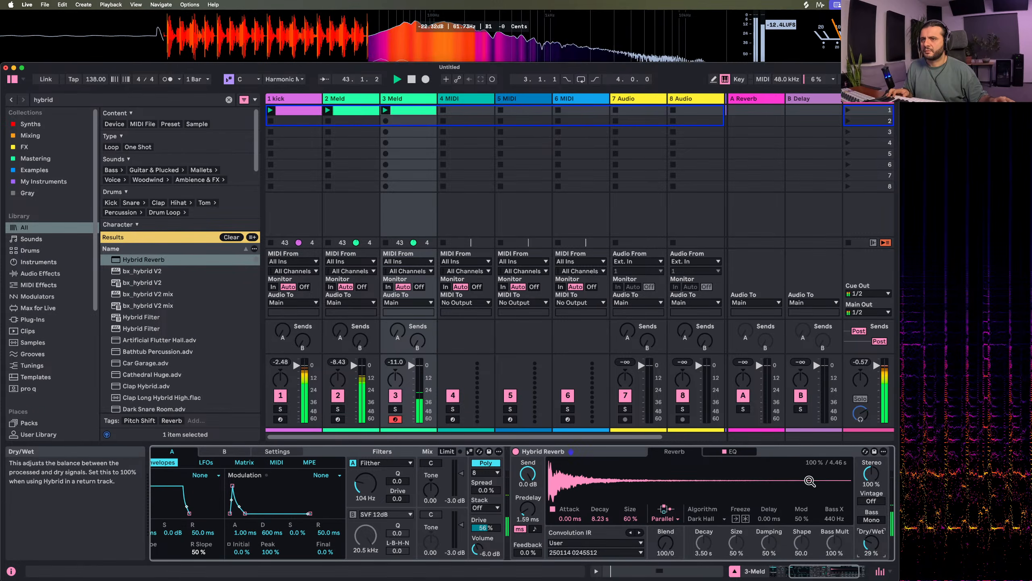
Shape Hybrid Reverb's EQ with a low cut at 213 Hz and a 4.2 dB boost at 543 Hz, and set Dry/Wet to 28%
left_click(732, 451)
mouse_move(704, 501)
left_mouse_down()
mouse_move(614, 464)
mouse_move(692, 486)
left_mouse_up()
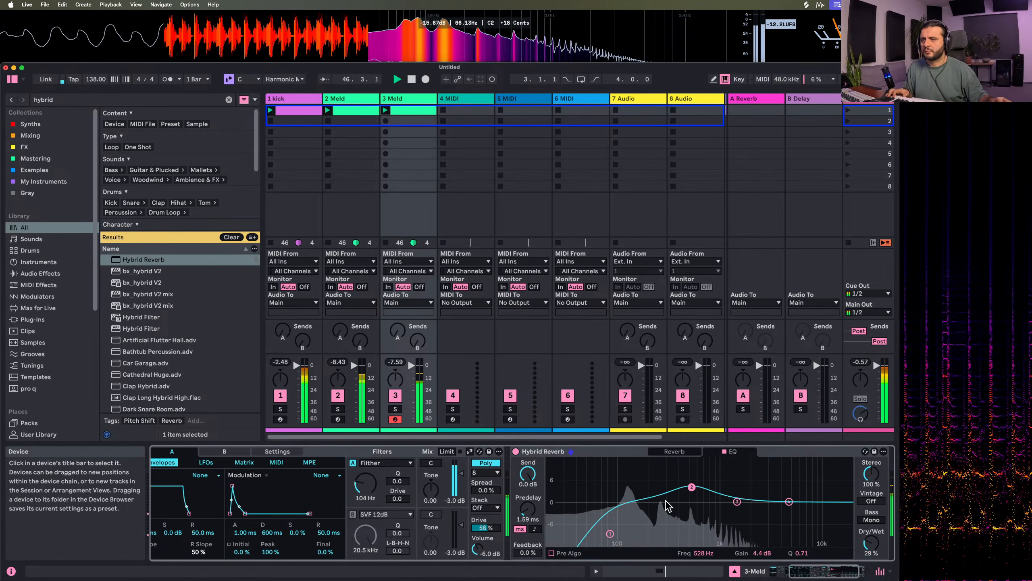
left_click_drag(610, 533, 652, 534)
left_click(691, 487)
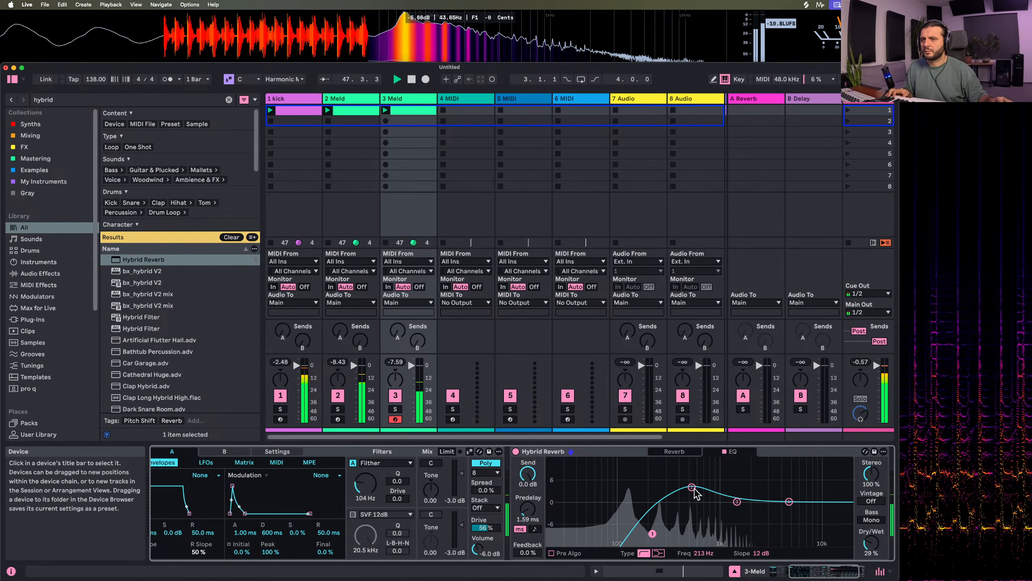
left_click_drag(873, 548, 873, 550)
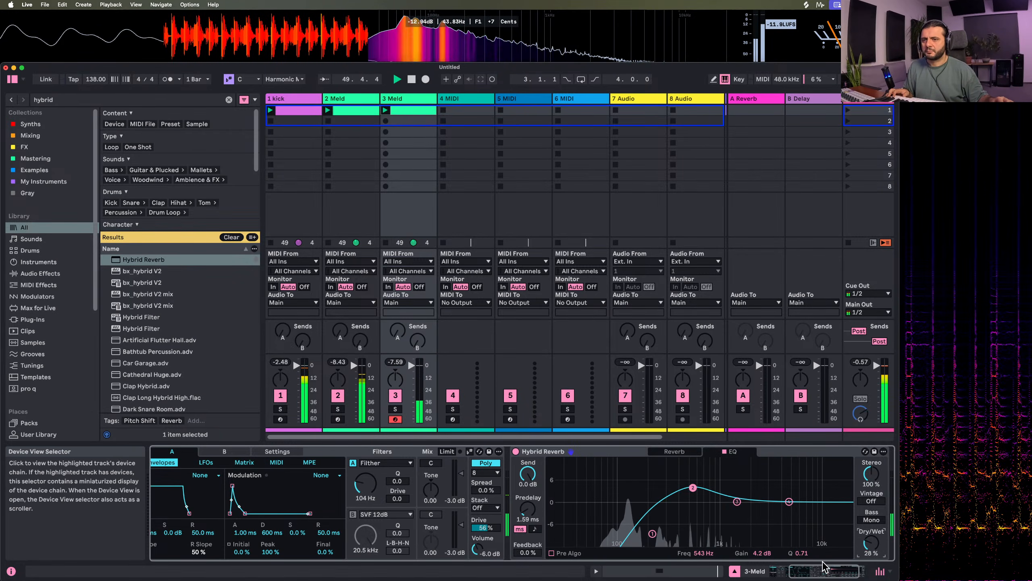
Set Meld's voice Stack to 3 and its Spread to 50%
scroll(473, 504, "left", 5)
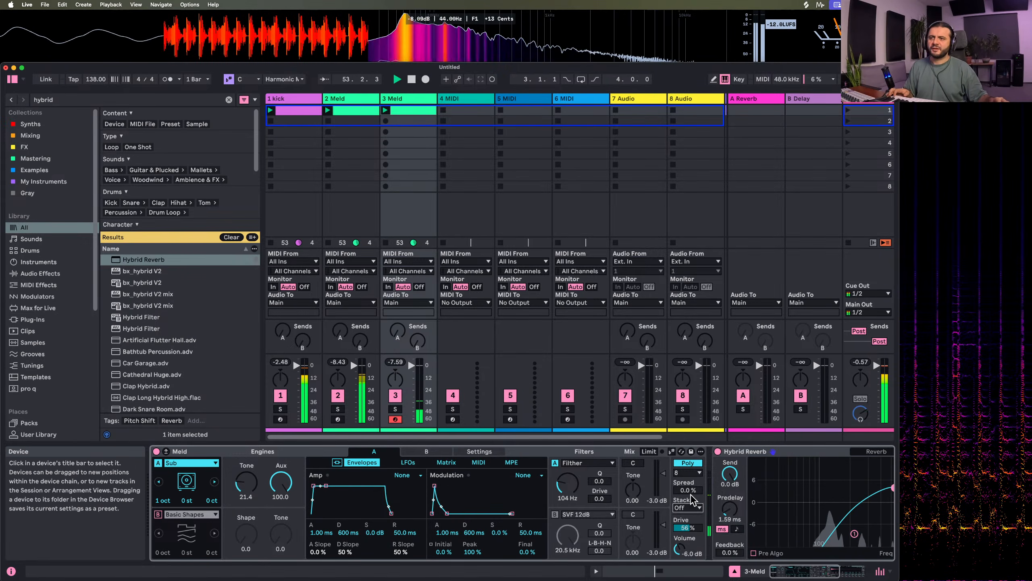
left_click(689, 506)
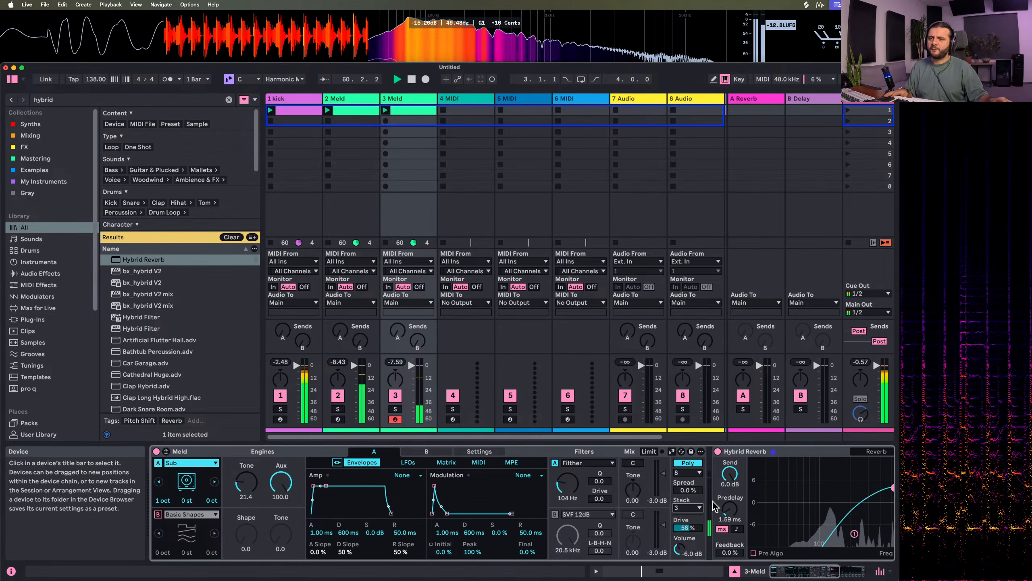
left_click_drag(693, 493, 694, 460)
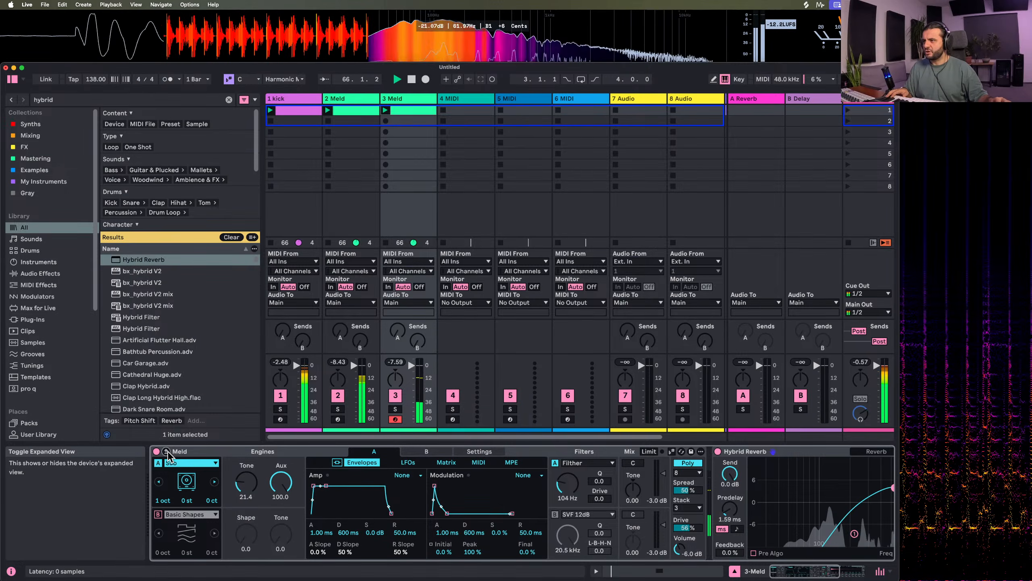
Expand Meld's modulation matrix to check the Spread assignments and turn voice stacking off
left_click(446, 462)
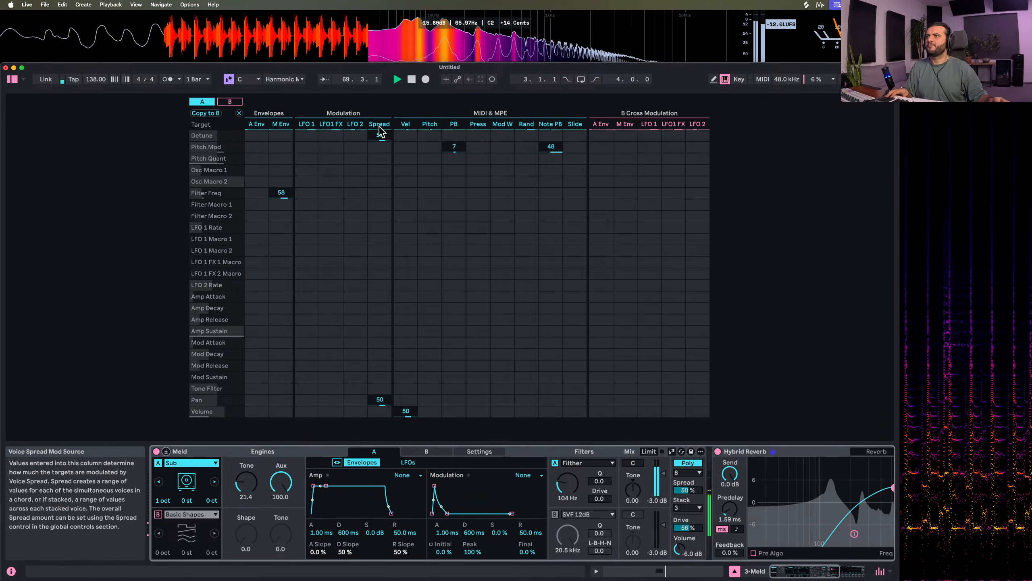
left_click(390, 146)
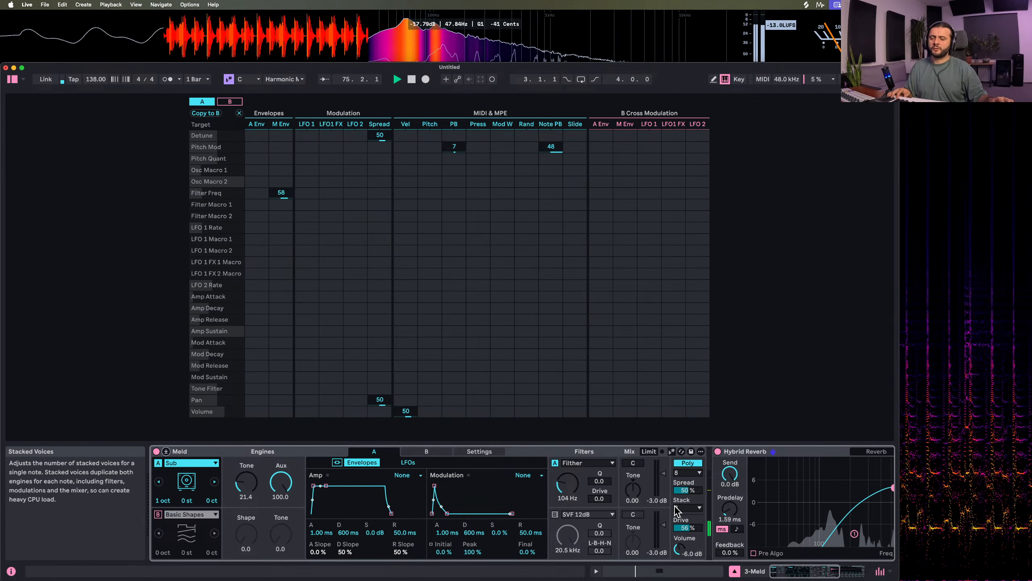
left_click(690, 510)
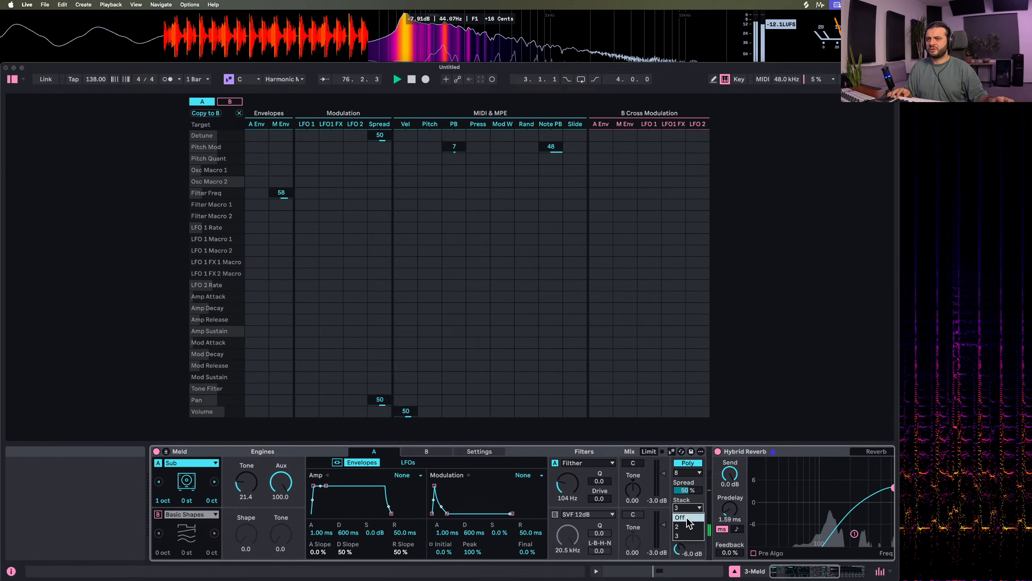
left_click(687, 518)
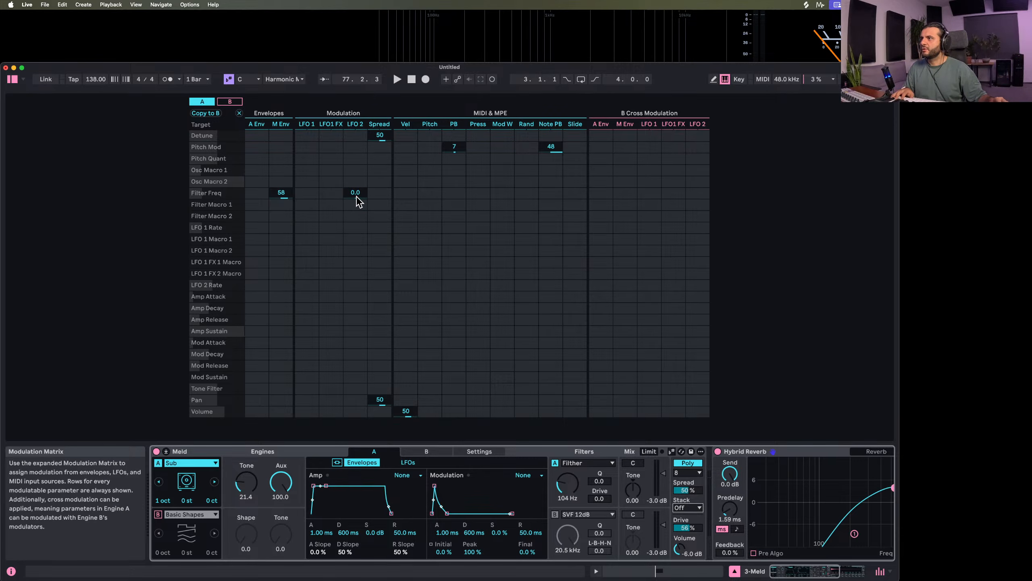
Modulate engine A's Filter Freq by 77 from Spread and set Meld's Stack to 3
left_click_drag(375, 195, 374, 171)
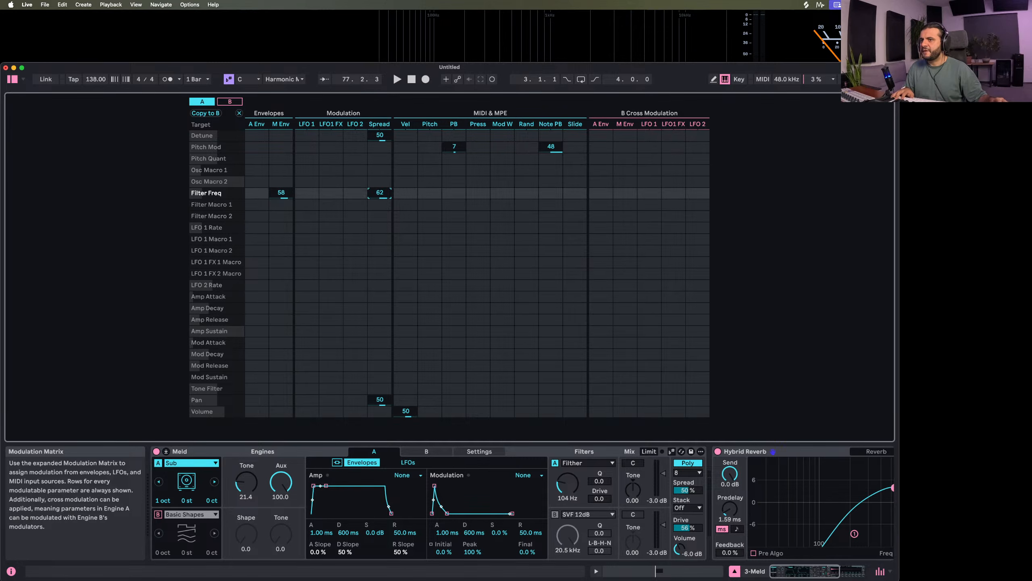
left_click(686, 507)
left_click(675, 524)
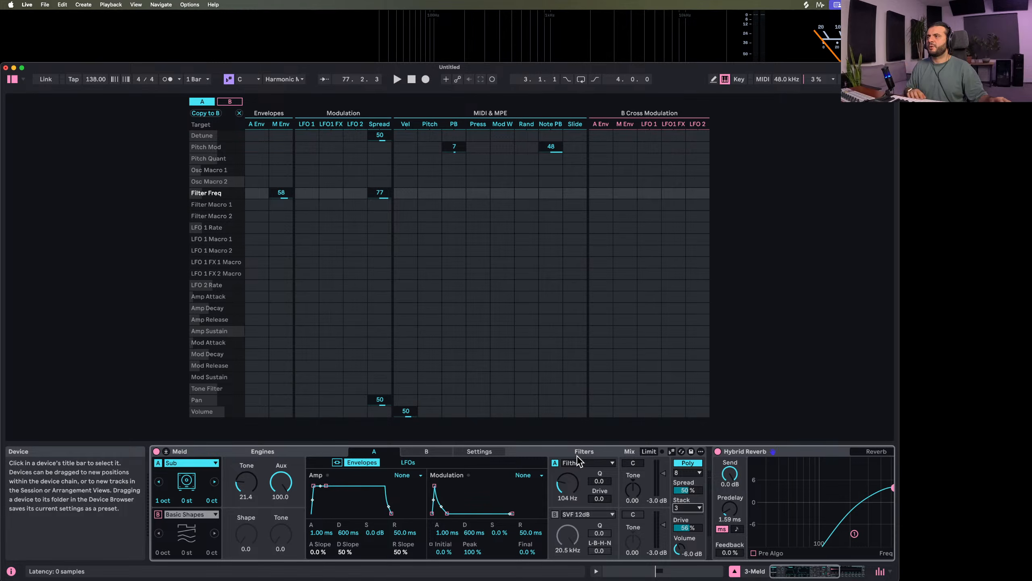
With playback running, set the Spread modulation of Filter Freq to 86 and of Pan to 12
key("space")
left_click_drag(379, 194, 379, 191)
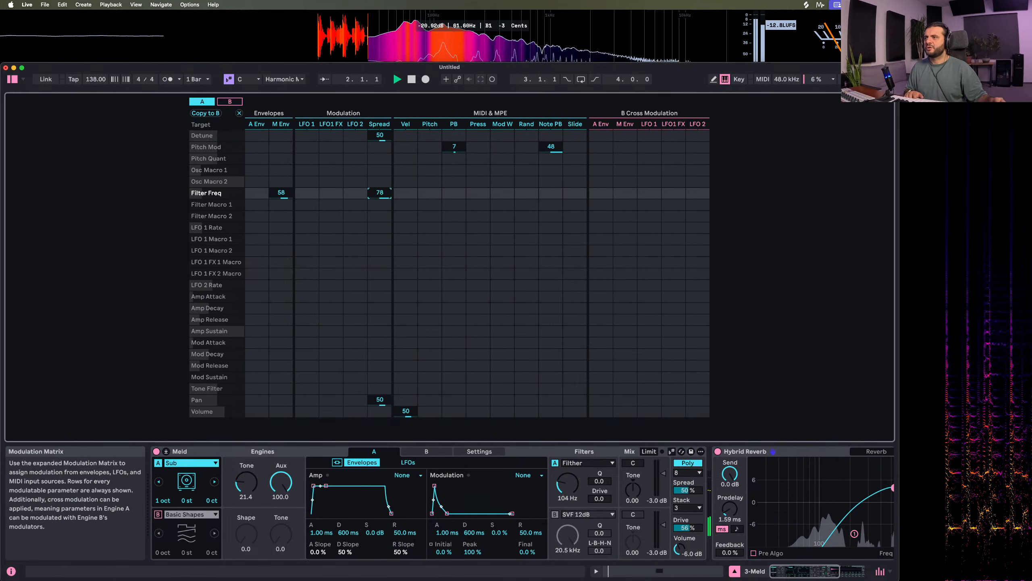
left_click_drag(379, 399, 380, 413)
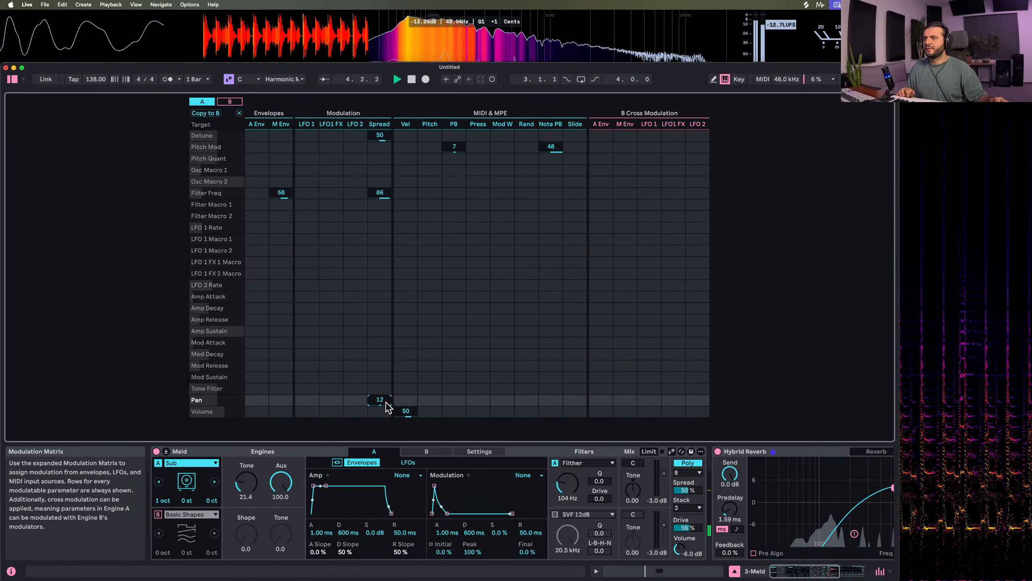
Set the Spread modulation of Filter Freq to 100 and of Pan to 55, and pan engine A to 13L
left_click_drag(379, 194, 379, 270)
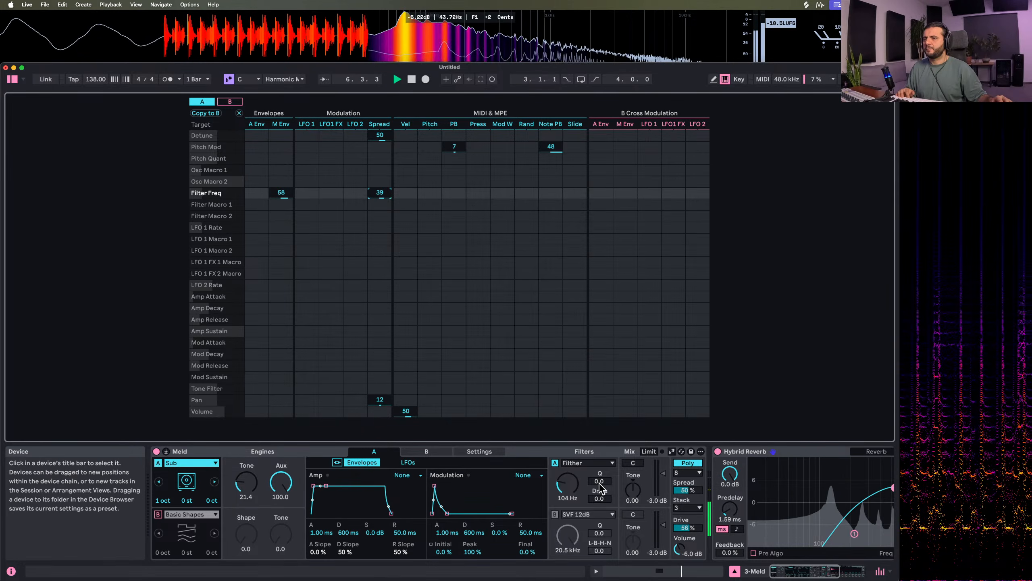
left_click_drag(599, 481, 599, 468)
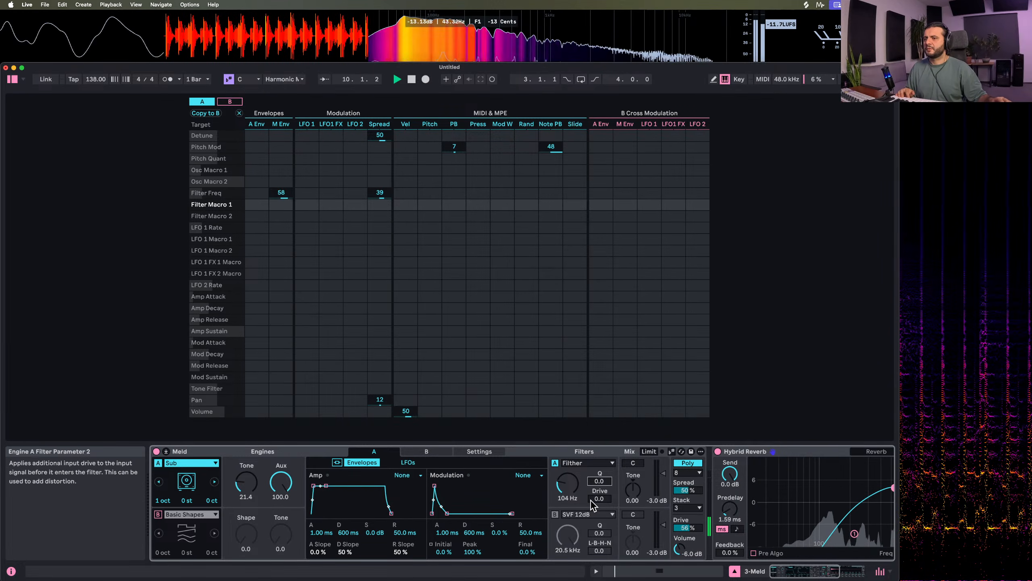
left_click_drag(599, 498, 599, 457)
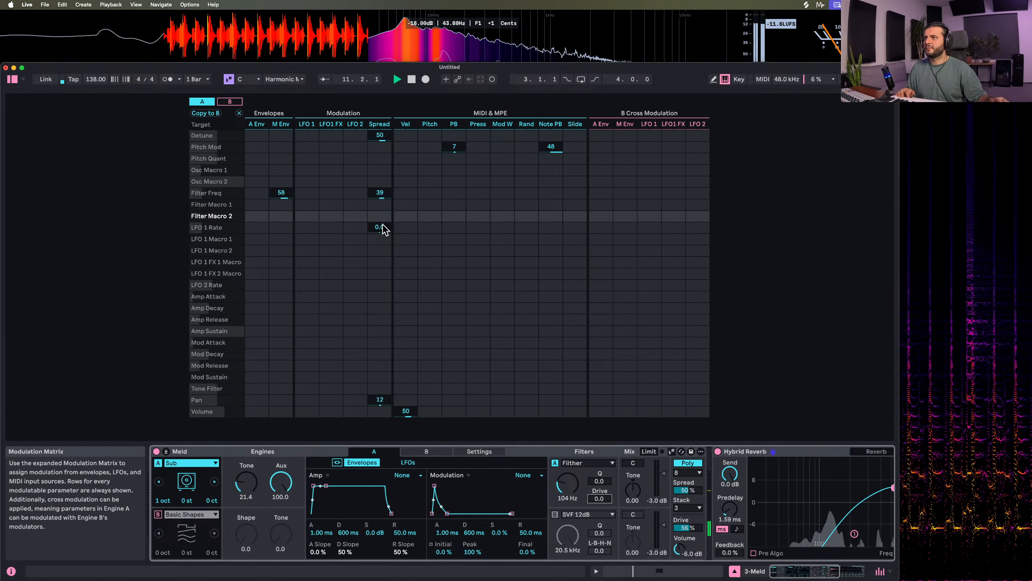
left_click_drag(382, 198, 382, 175)
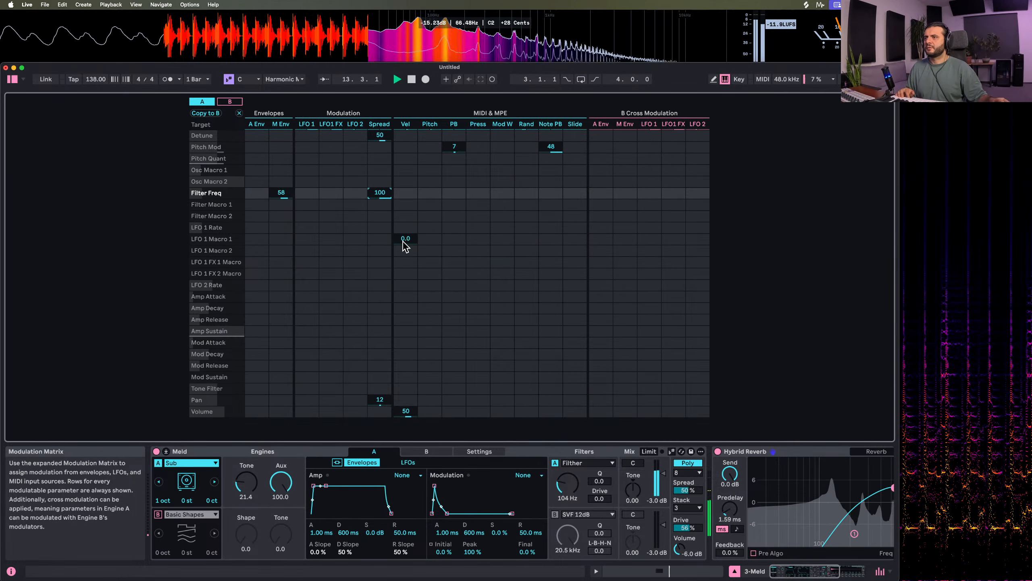
left_click_drag(381, 401, 382, 396)
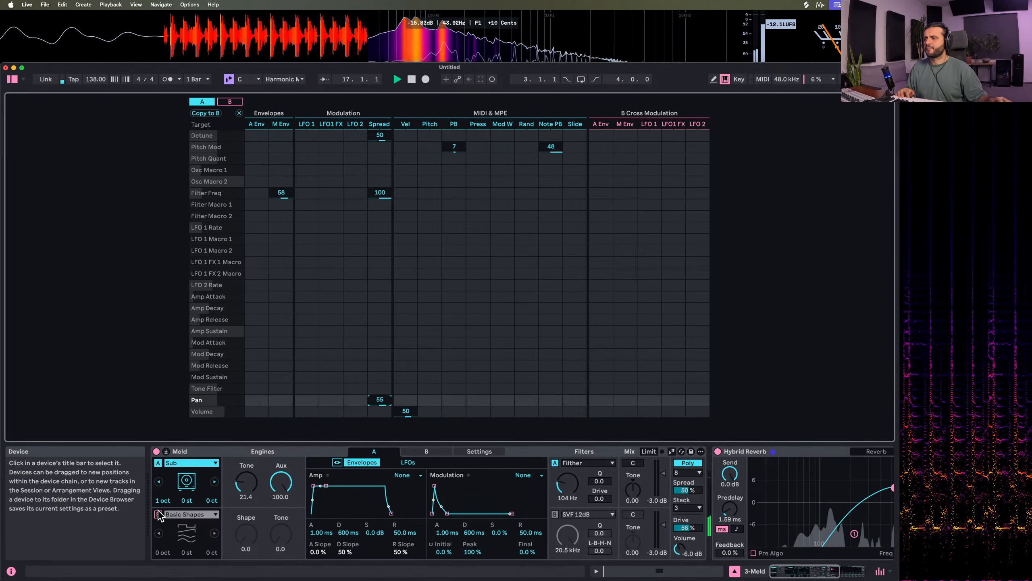
left_click(633, 463)
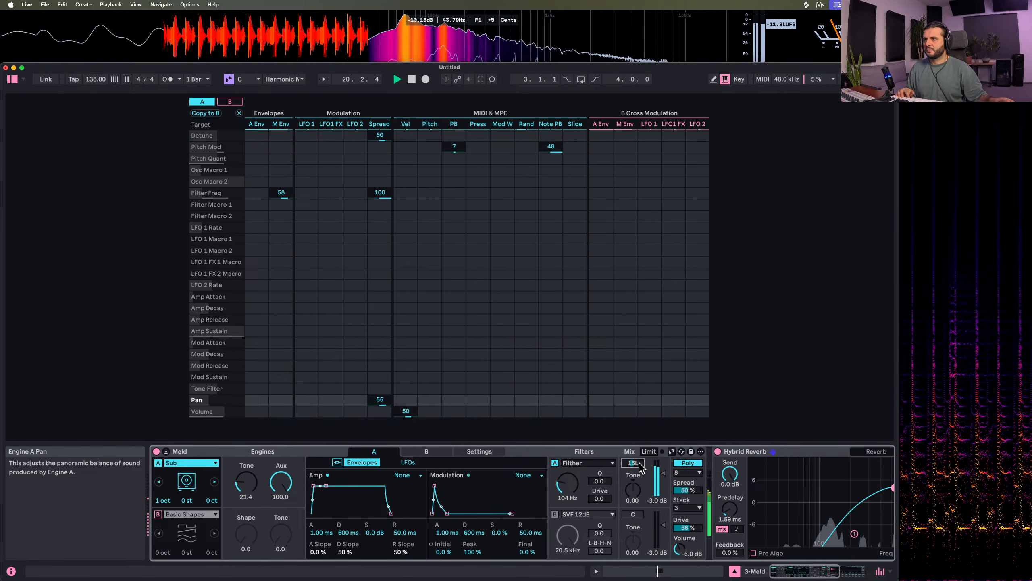
Turn voice stacking off and centre engine A's pan for comparison, and undo both changes
left_click(681, 507)
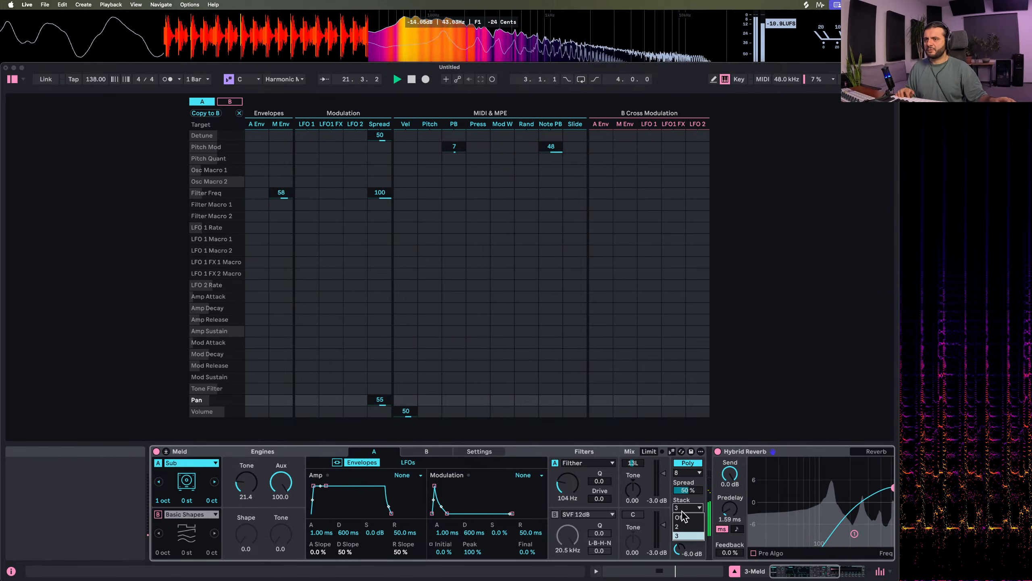
left_click(683, 512)
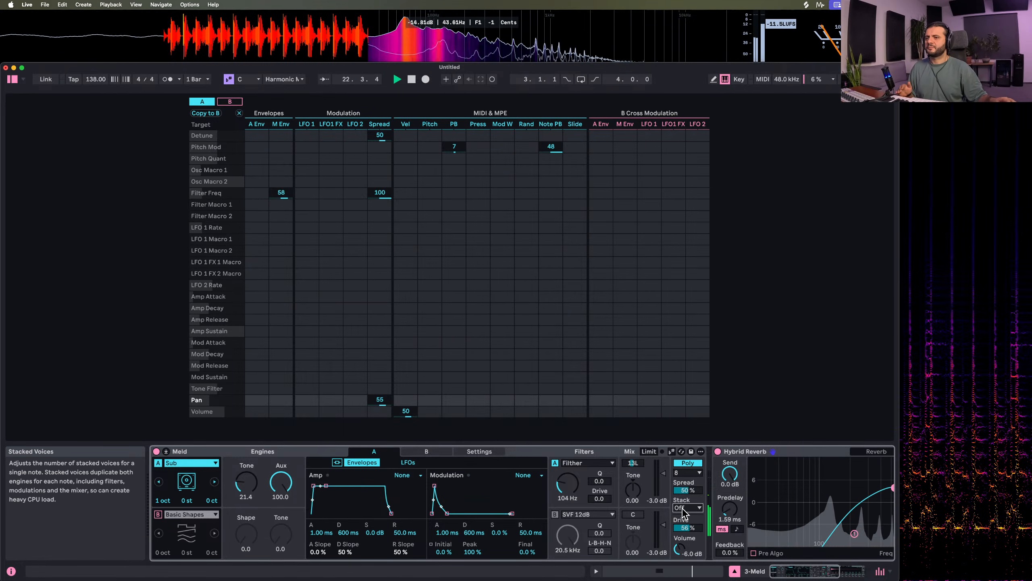
left_click(682, 508)
double_click(633, 463)
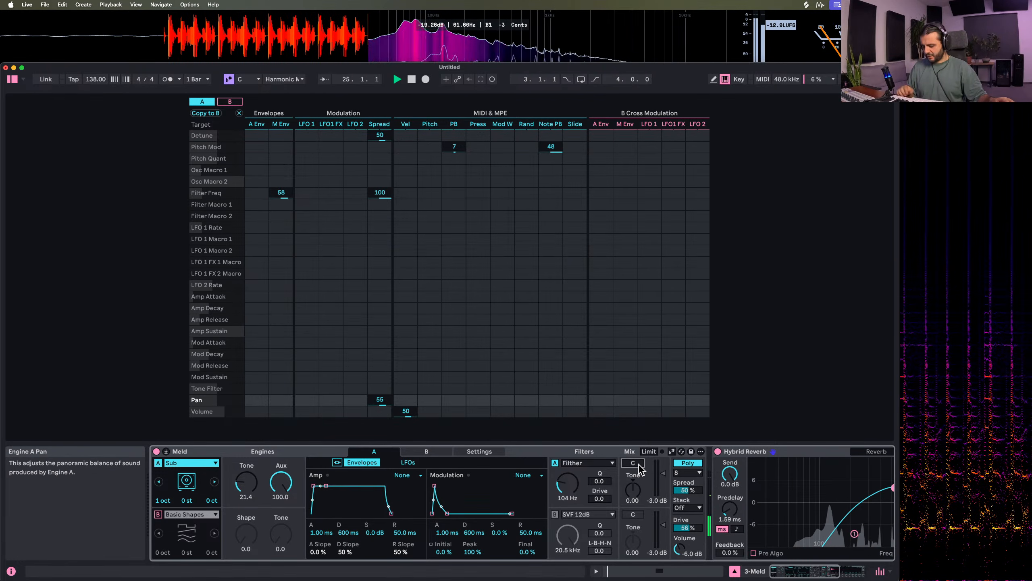
key("super+z")
key("super+z")
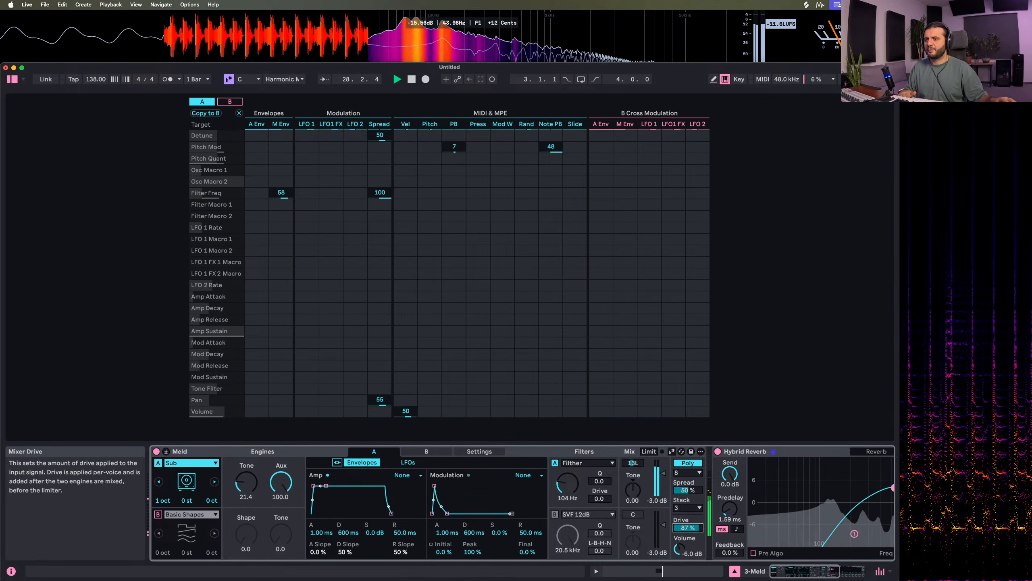
Set Meld's Drive to 64% and collapse the expanded modulation matrix to return to the session clips and mixer
left_click_drag(687, 528, 687, 521)
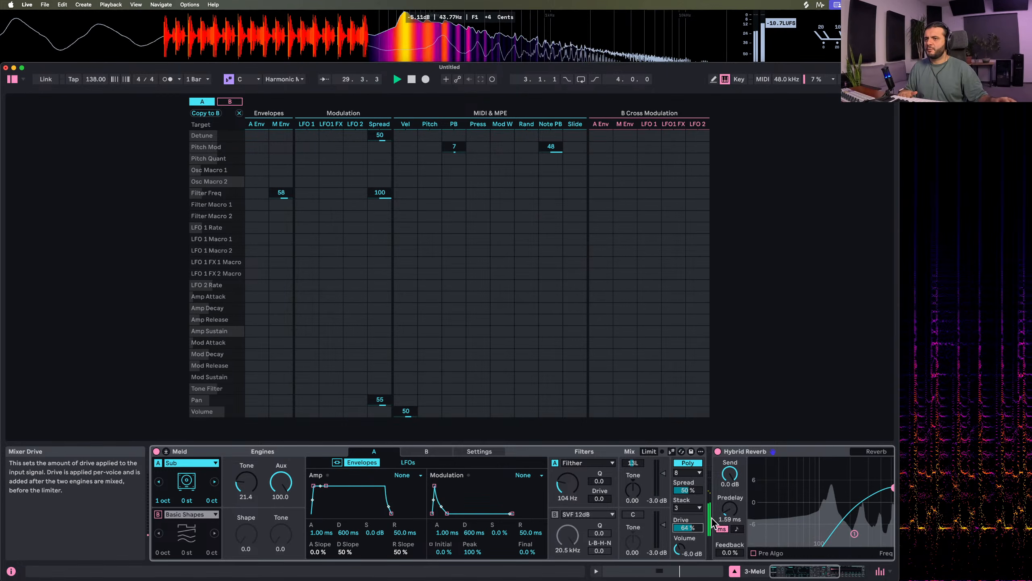
left_click(843, 571)
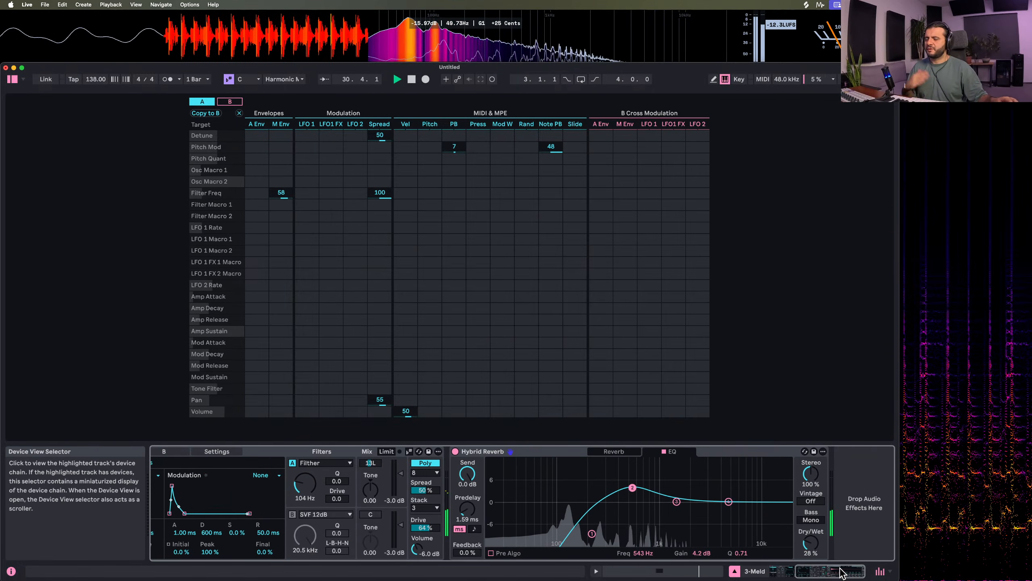
left_click(737, 571)
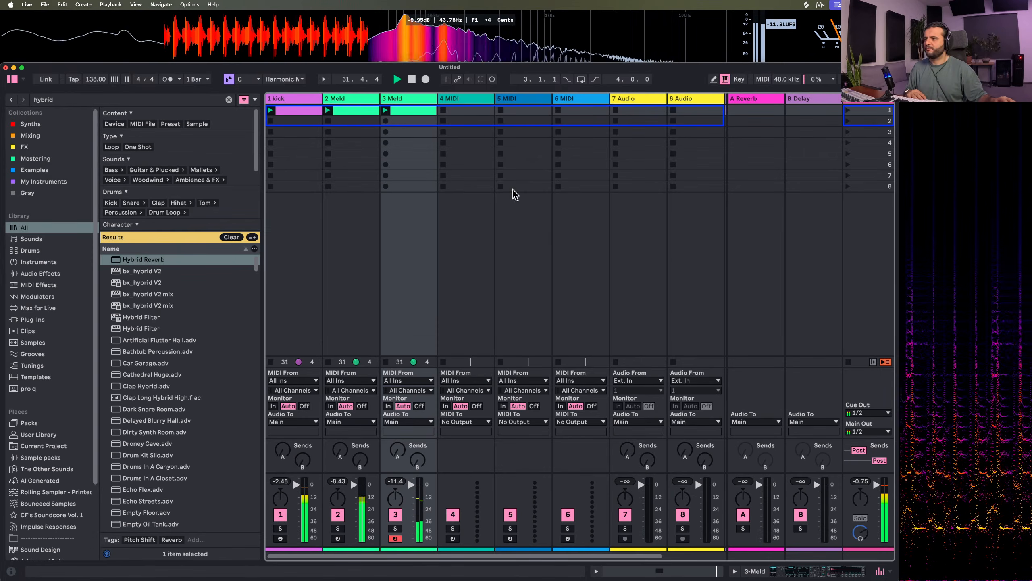
left_click(736, 571)
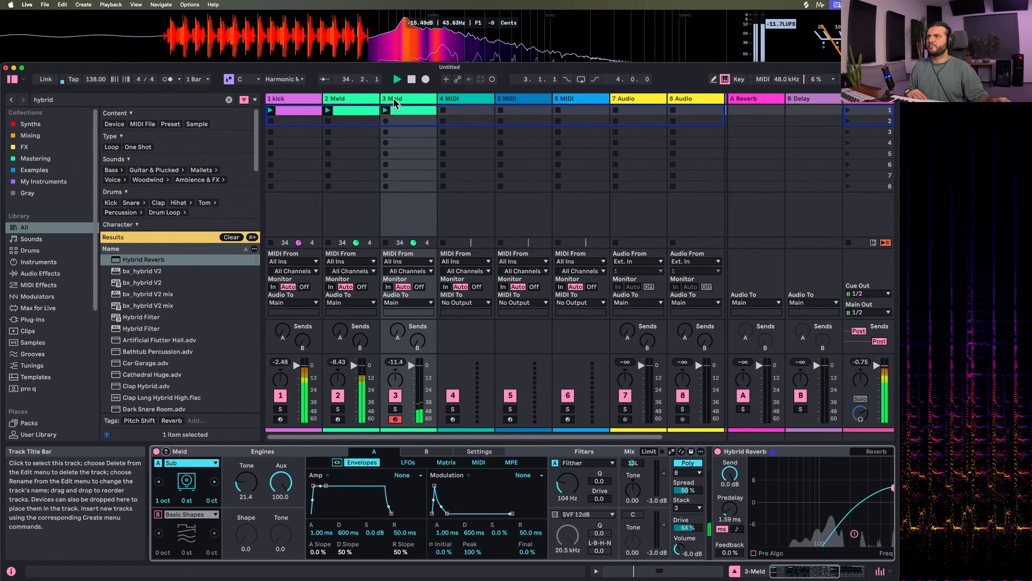
Rename the second track "# bassline" in lowercase, keeping the automatic track number
left_click(354, 105)
key("super+r")
key("BackSpace")
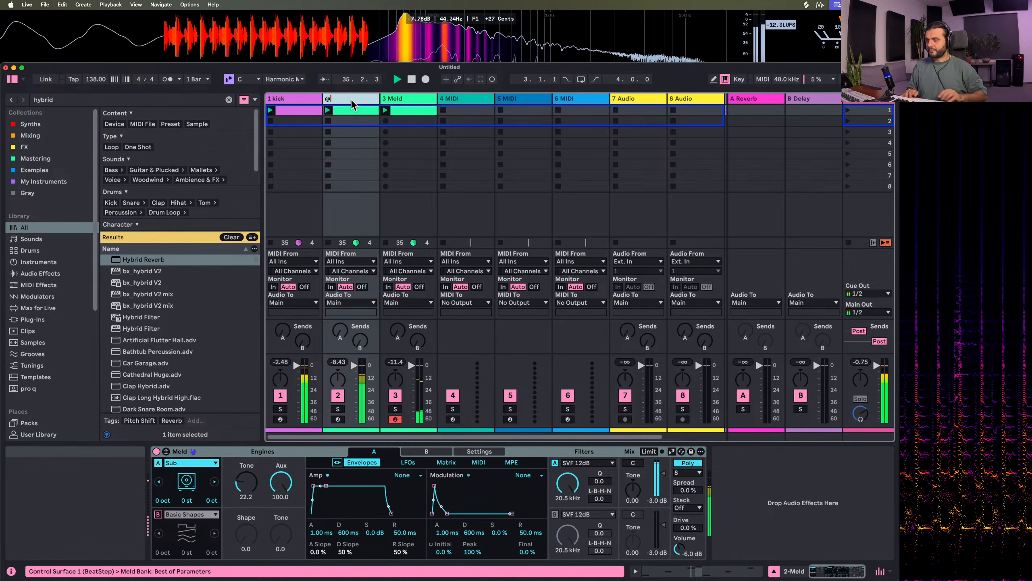
type("# Ba")
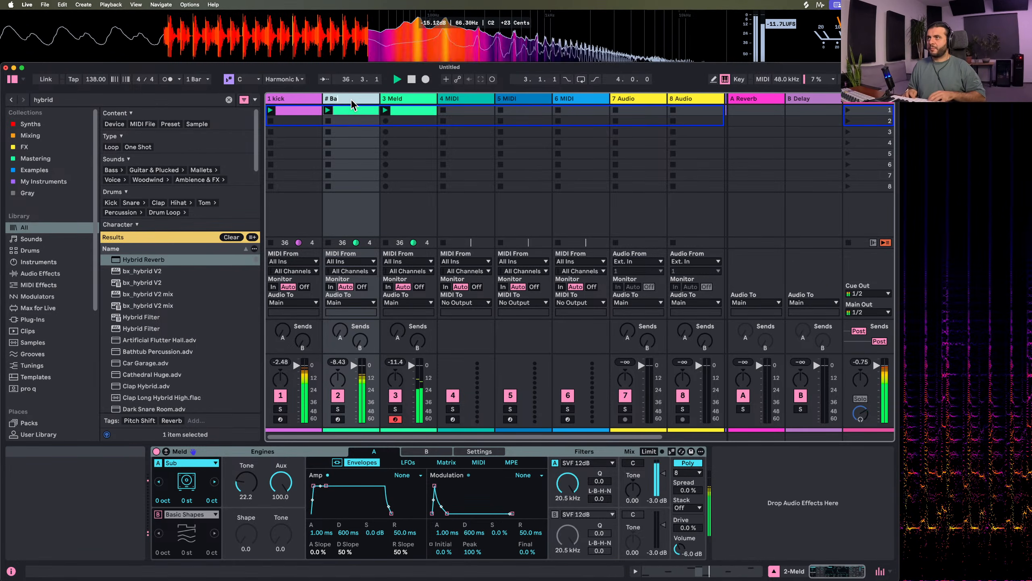
type("ssline")
key("Return")
key("super+f")
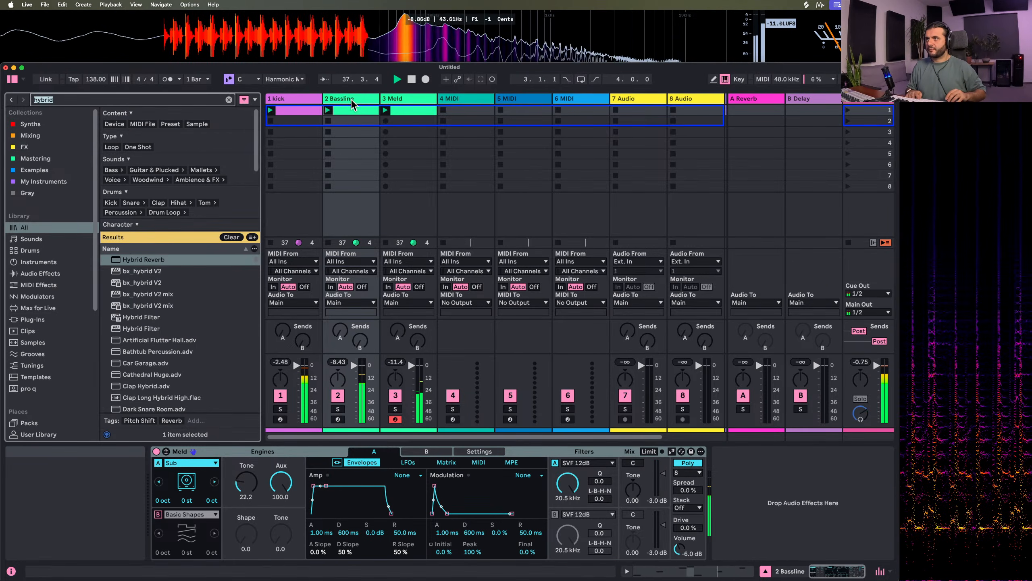
left_click(351, 98)
key("super+r")
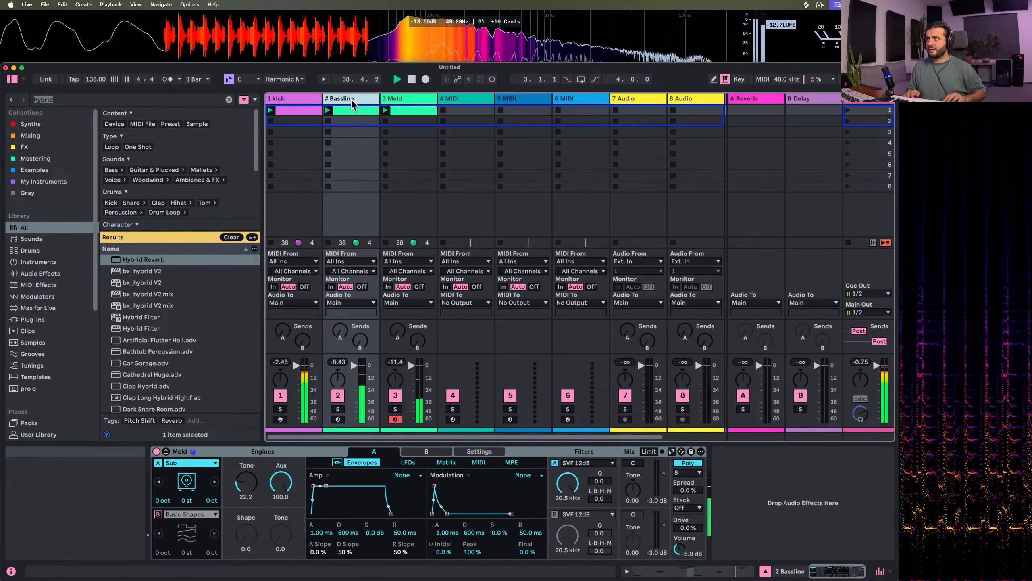
type("# bassline")
key("Return")
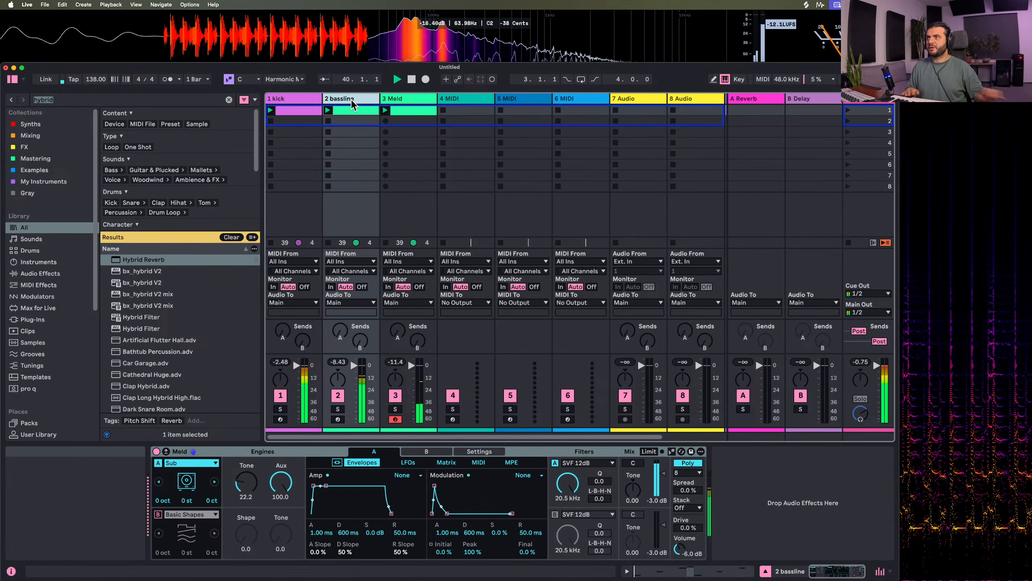
Rename the third track "# groovy mdi low"
left_click(402, 100)
key("super+r")
type("#")
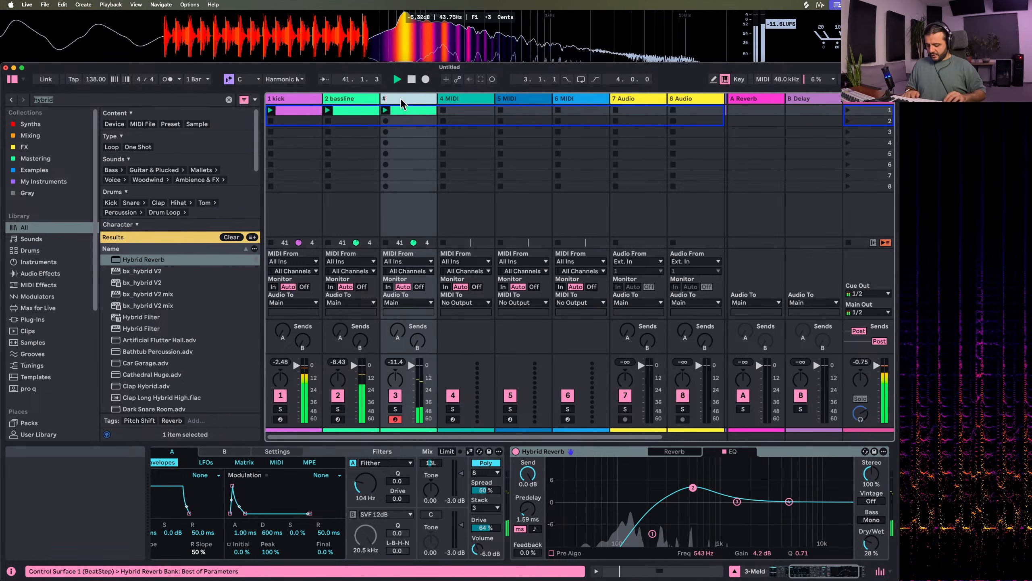
type(" groovy mdid")
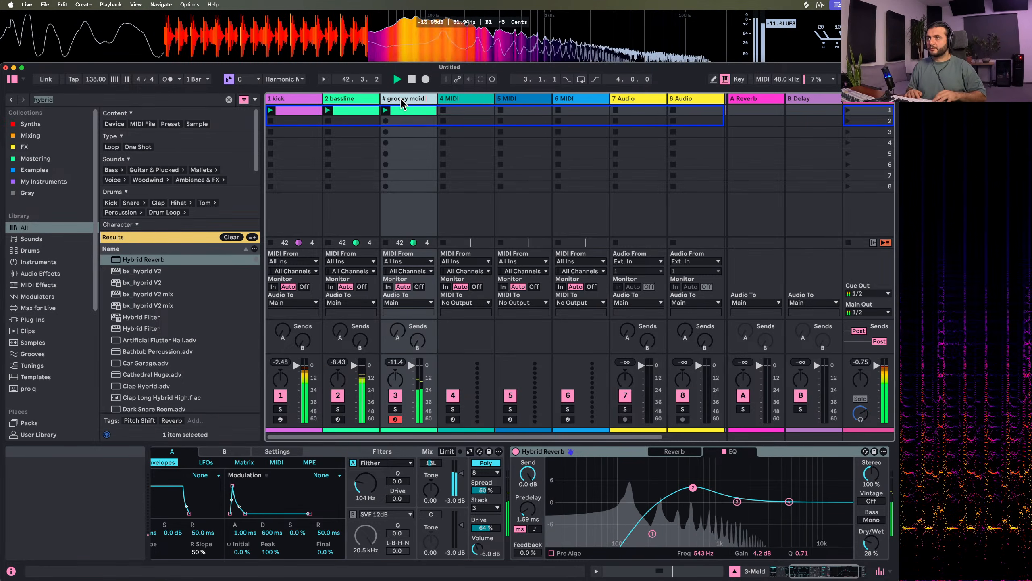
key("BackSpace")
type("low")
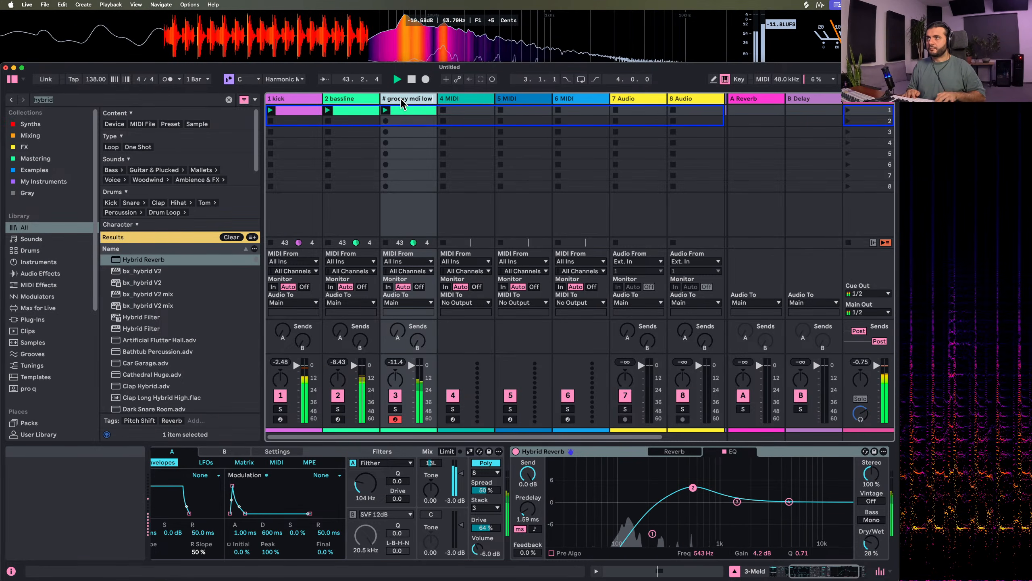
key("Return")
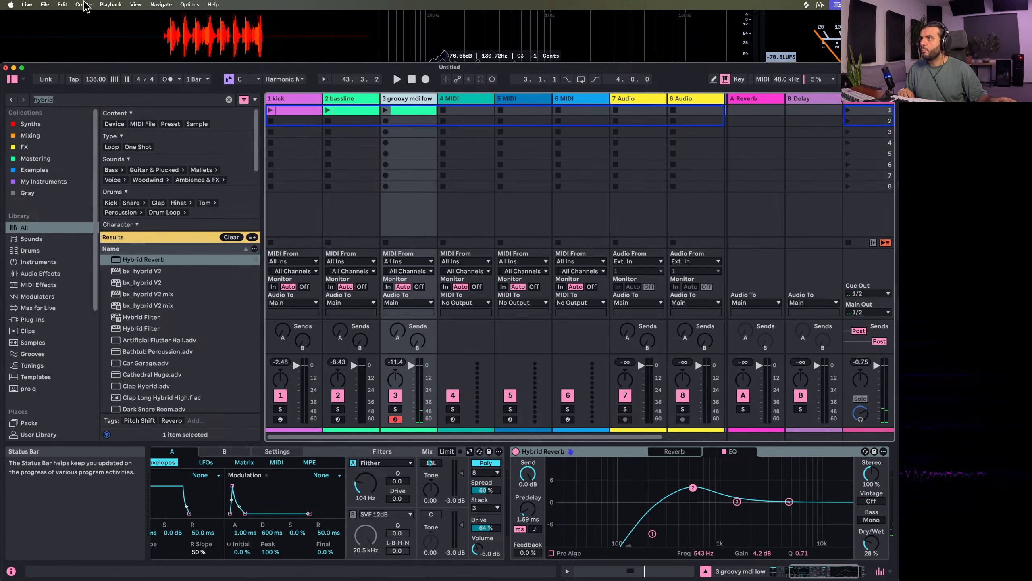
Search the browser for "meld" and load the Meld instrument onto the fourth track
left_click(63, 98)
key("BackSpace")
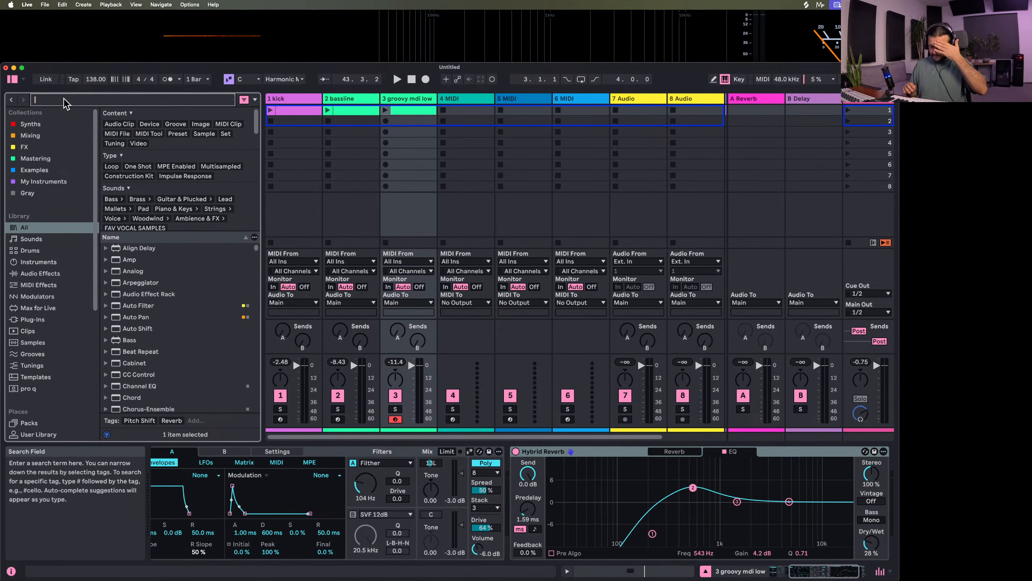
type("meld")
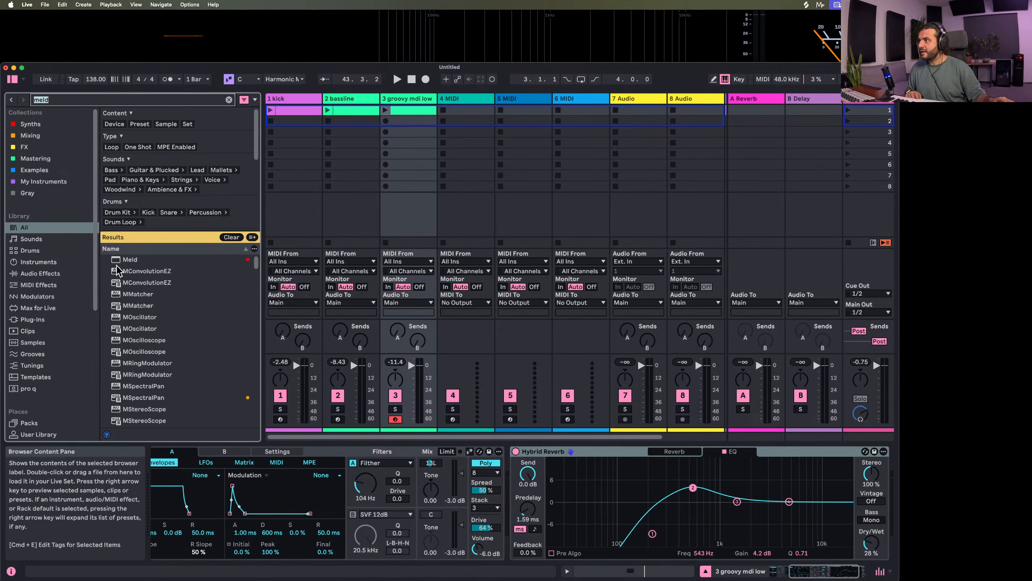
left_click_drag(117, 263, 402, 90)
left_click_drag(458, 118, 460, 110)
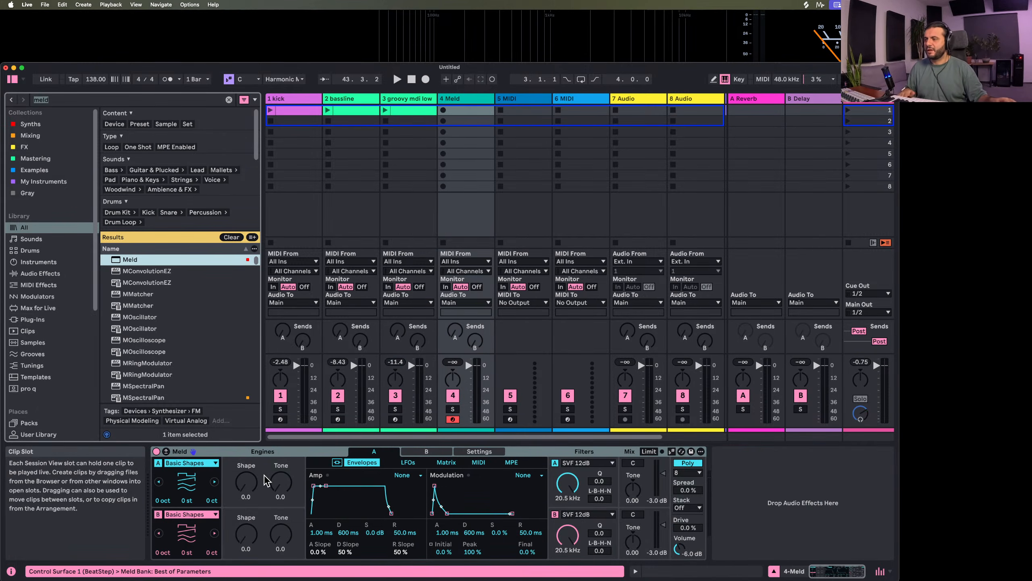
Switch off engine B on the new Meld and make engine A a Rain oscillator with its Rate at 52.4
left_click(177, 463)
left_click(178, 463)
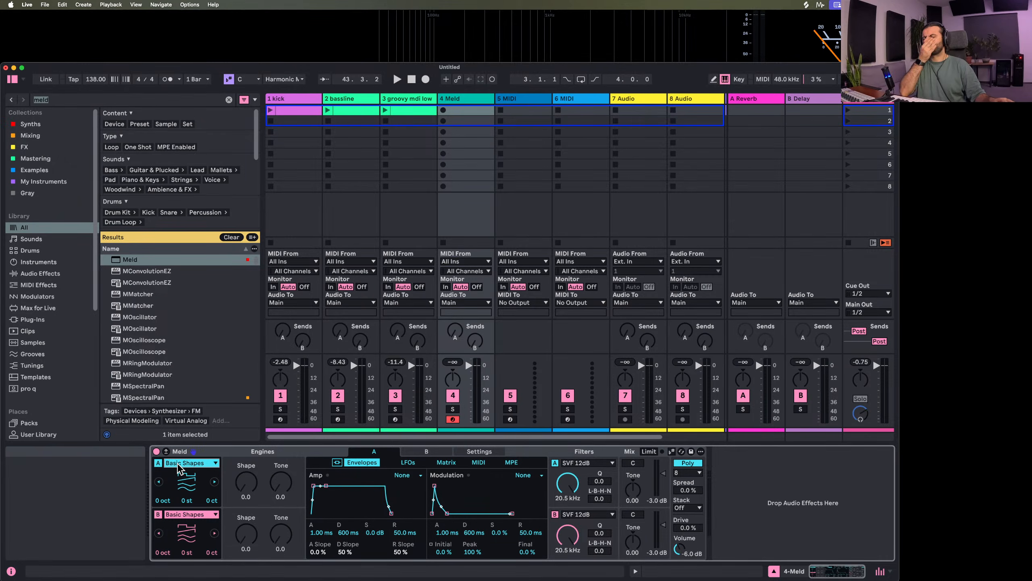
left_click(158, 514)
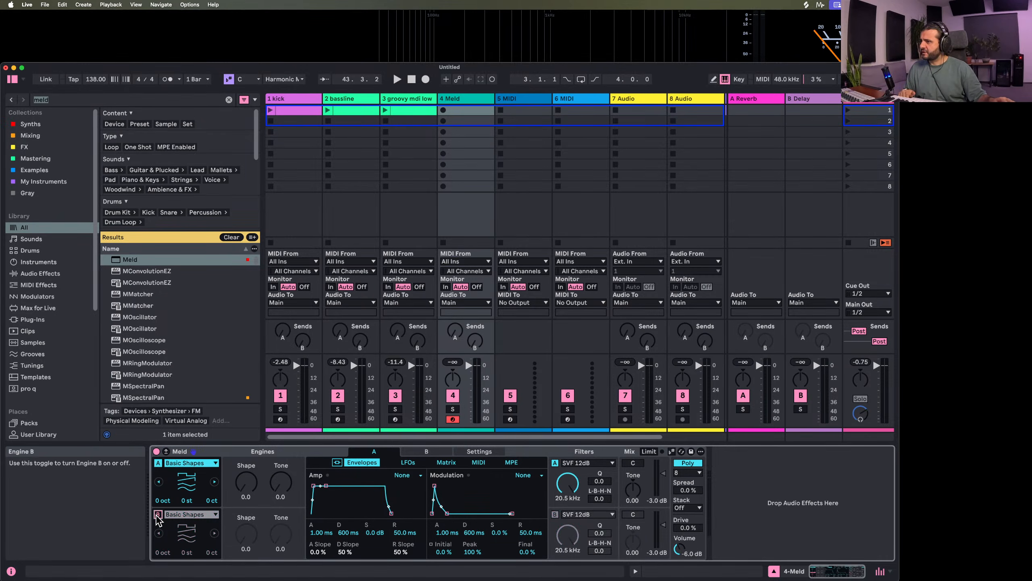
left_click(190, 468)
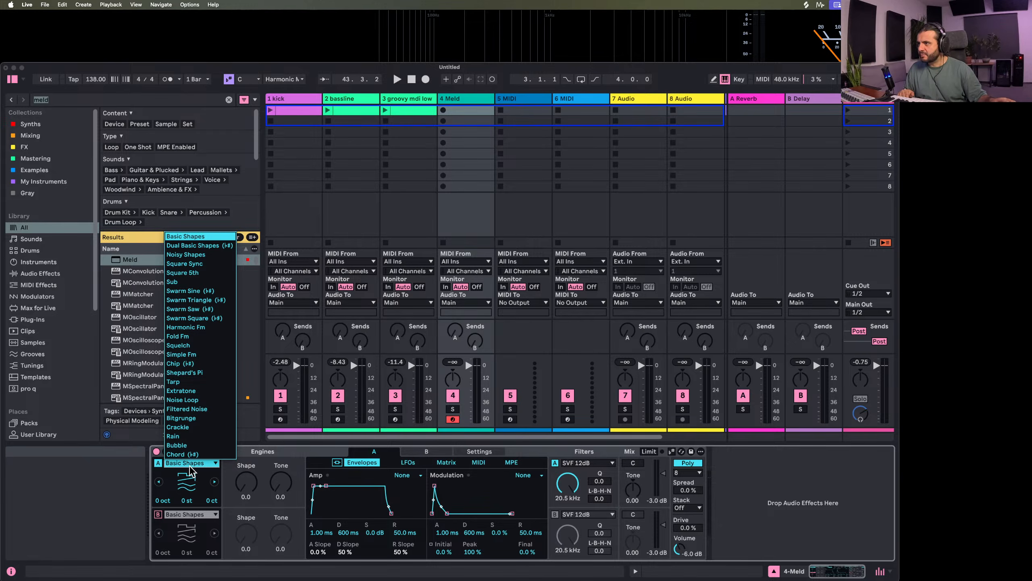
left_click(189, 435)
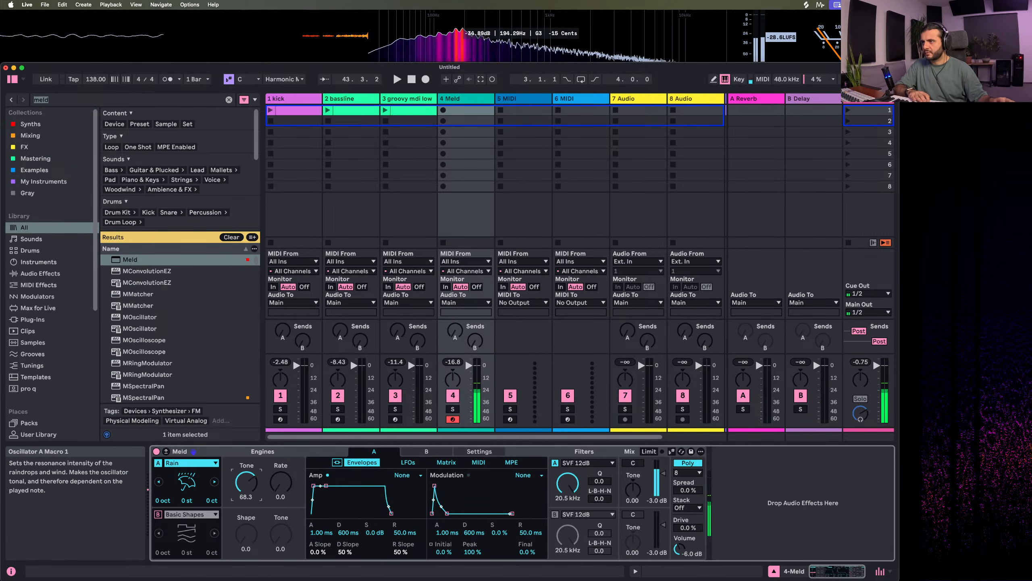
left_click_drag(280, 482, 280, 452)
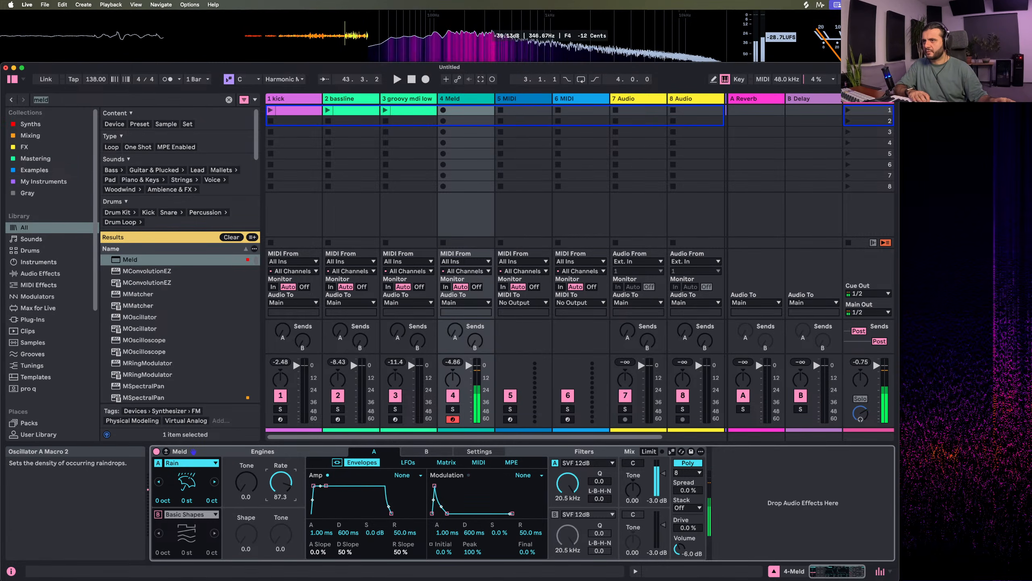
mouse_move(287, 490)
left_mouse_down()
mouse_move(287, 505)
mouse_move(288, 490)
left_mouse_up()
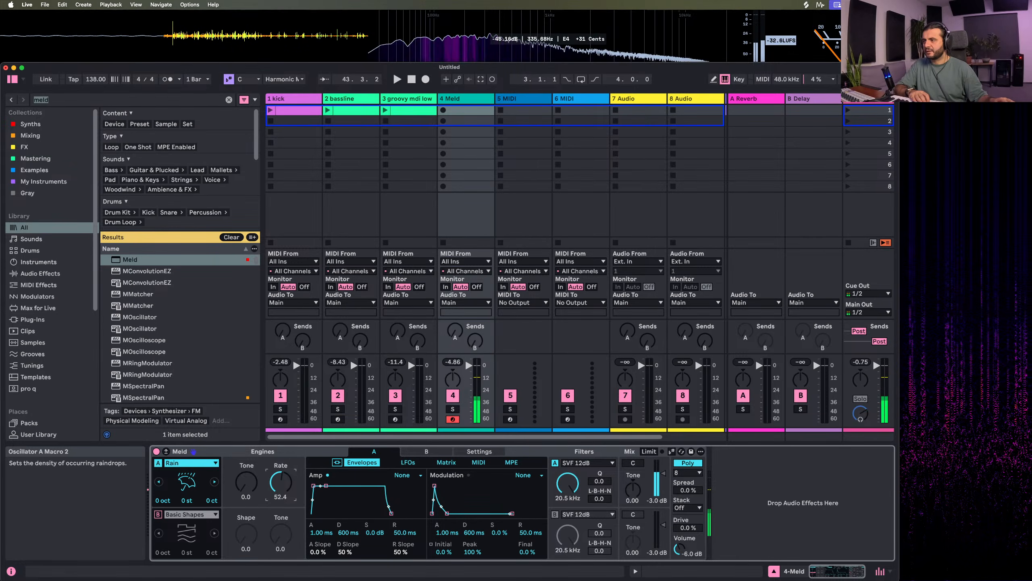
Make engine A's filter a Plate Resonator at 296 Hz with Q at 22.7 and Ratio at 50.0
left_click(587, 463)
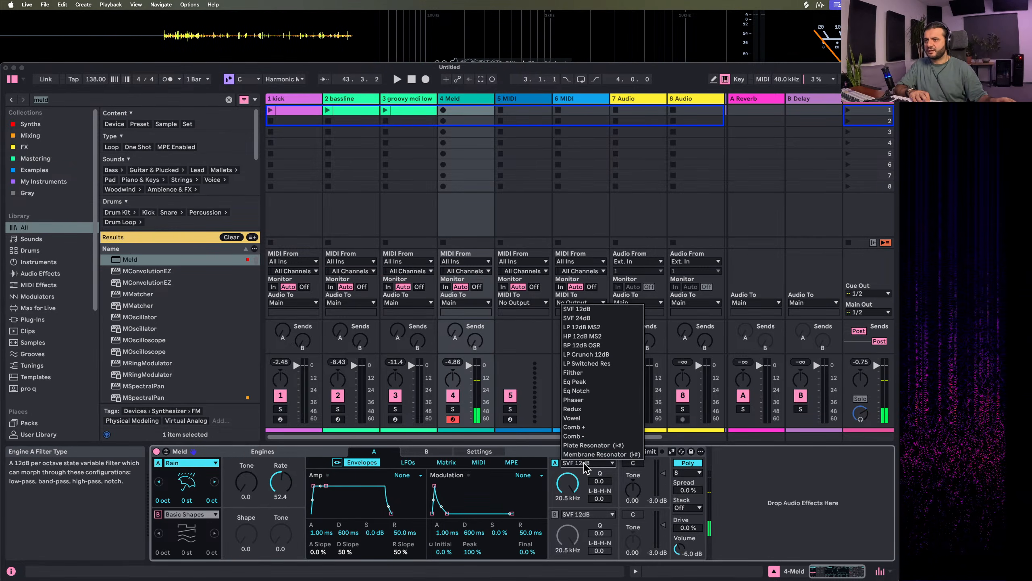
left_click(575, 468)
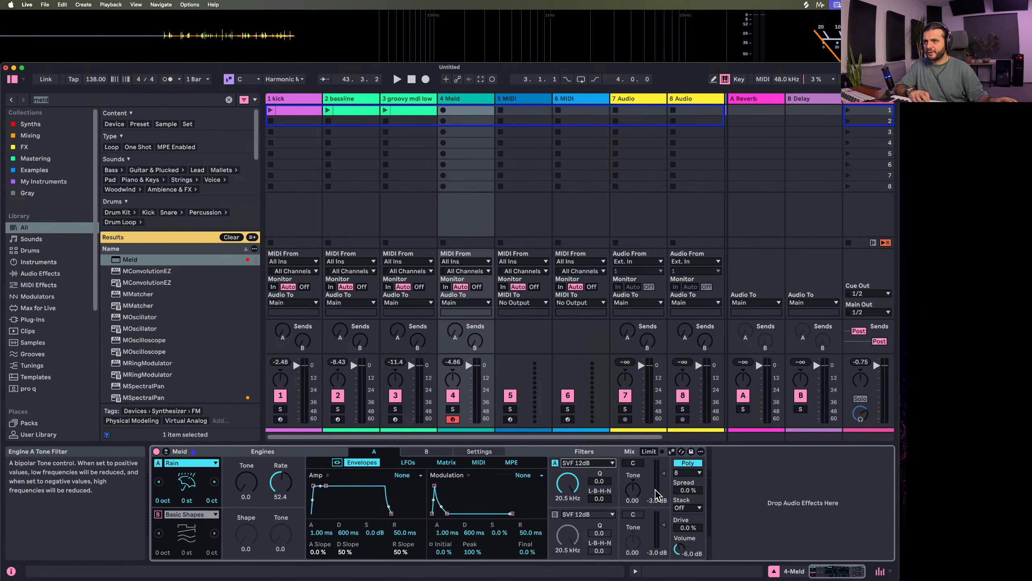
left_click(586, 463)
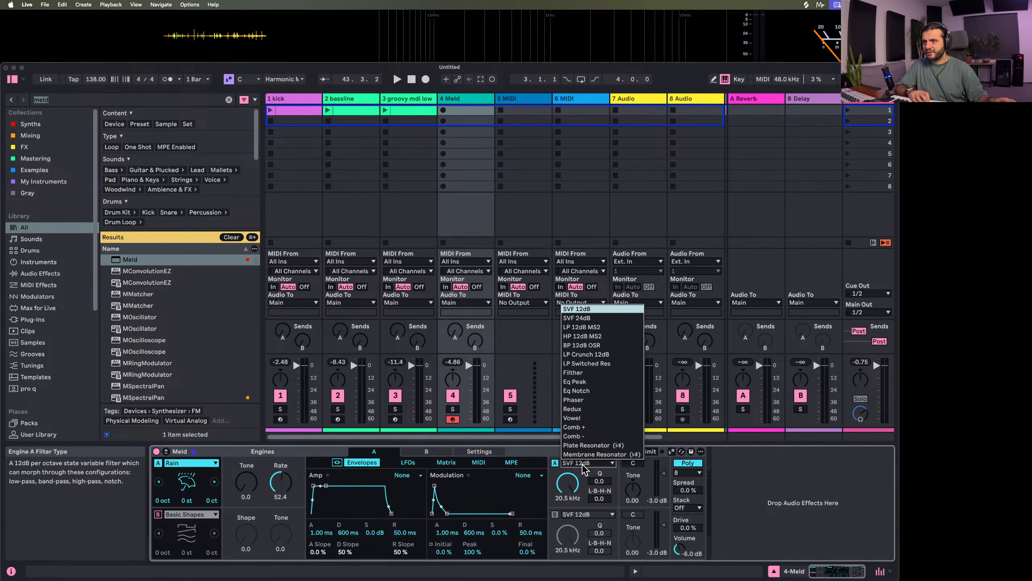
left_click(591, 445)
left_click_drag(567, 482, 566, 504)
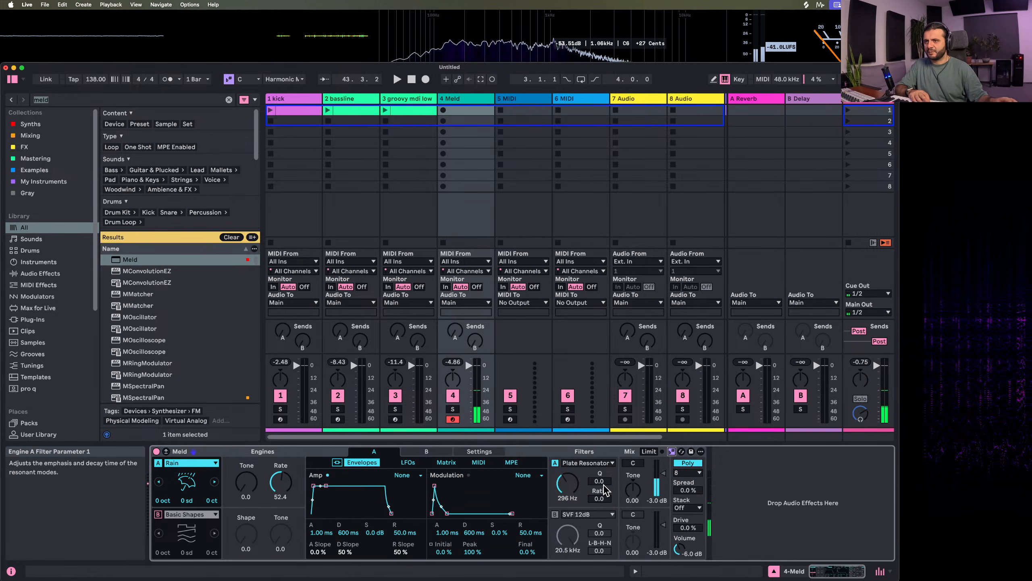
mouse_move(600, 481)
left_mouse_down()
mouse_move(599, 500)
mouse_move(600, 488)
left_mouse_up()
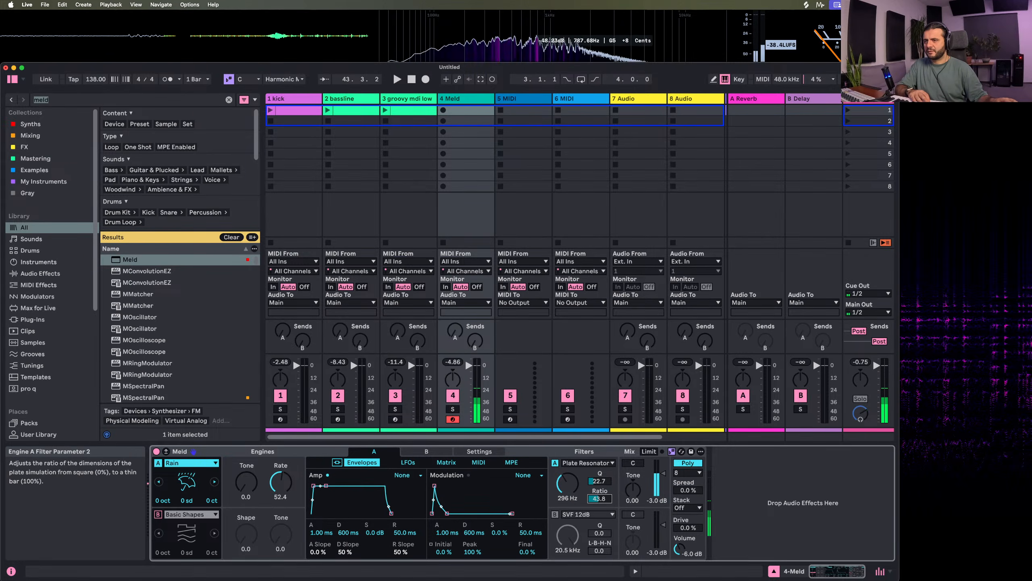
Play the first scene and set engine A's level to 0.2 dB with a voice Stack of 3 and Spread of 64%
key("space")
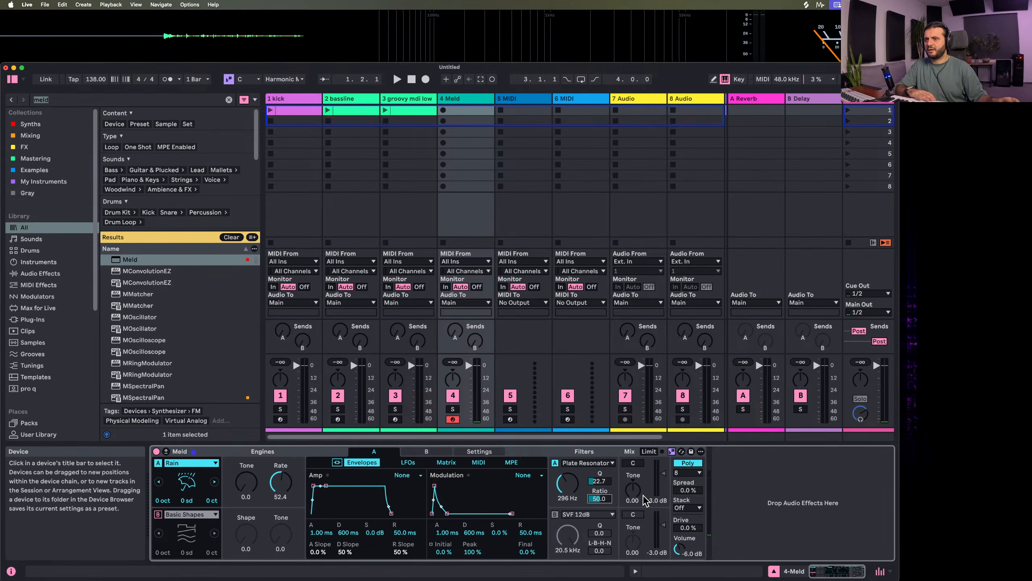
left_click(847, 109)
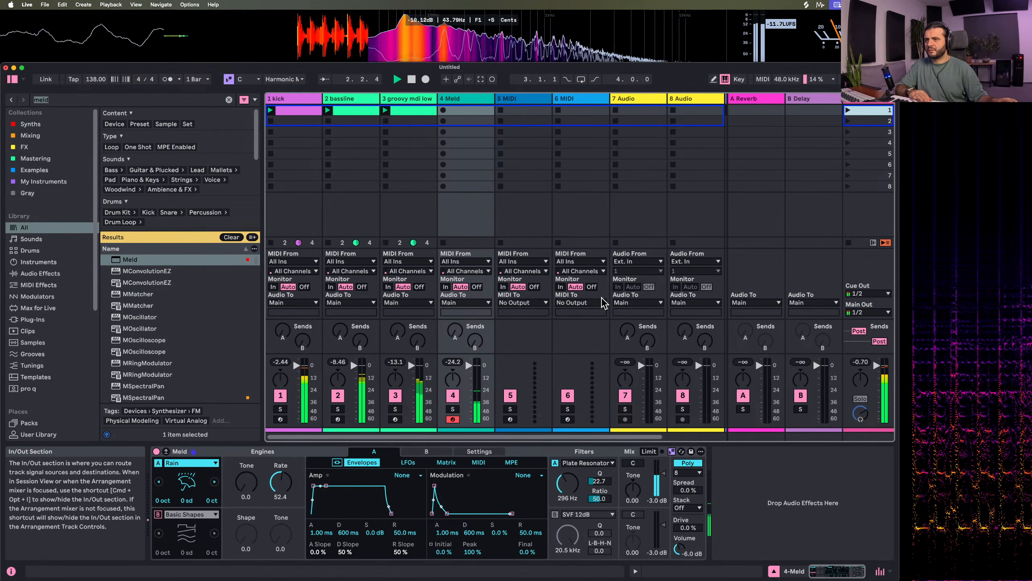
left_click_drag(663, 473, 688, 474)
left_click(687, 507)
left_click(691, 535)
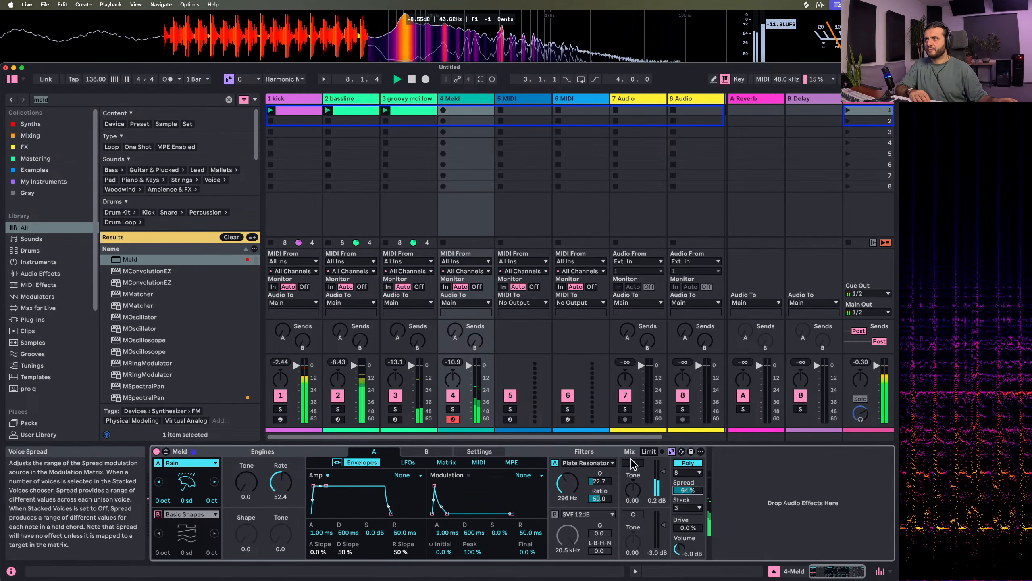
scroll(448, 142, "right", 3)
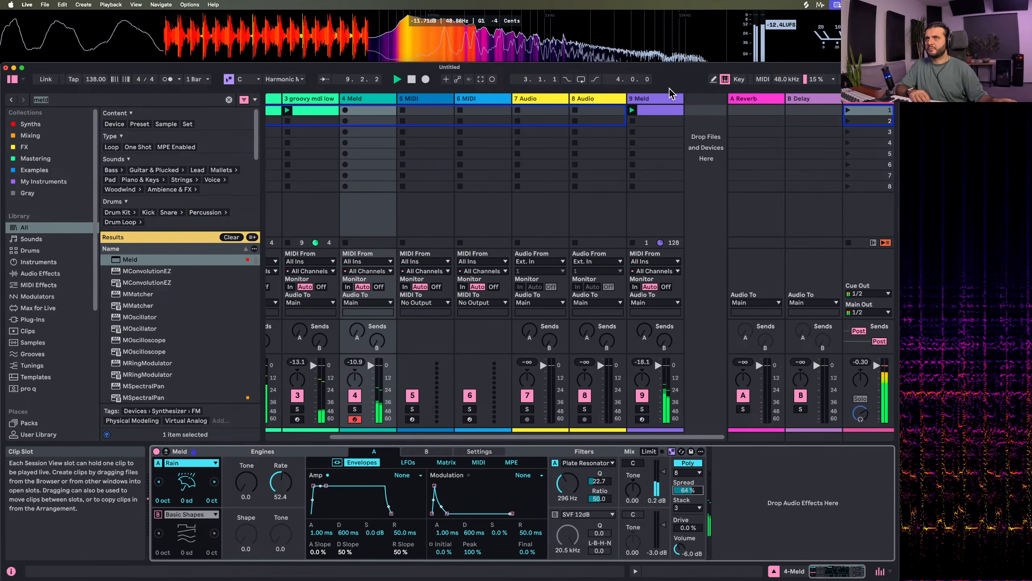
scroll(405, 258, "left", 3)
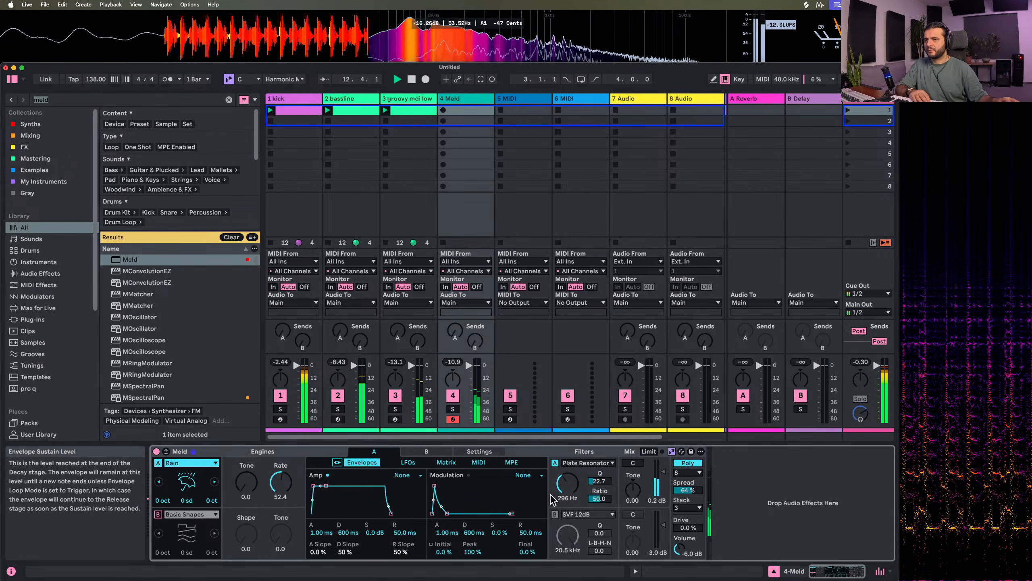
Lower engine A's resonator frequency to 265 Hz and shorten its amp envelope attack to 0.00 ms
mouse_move(568, 484)
left_mouse_down()
mouse_move(568, 468)
mouse_move(562, 486)
left_mouse_up()
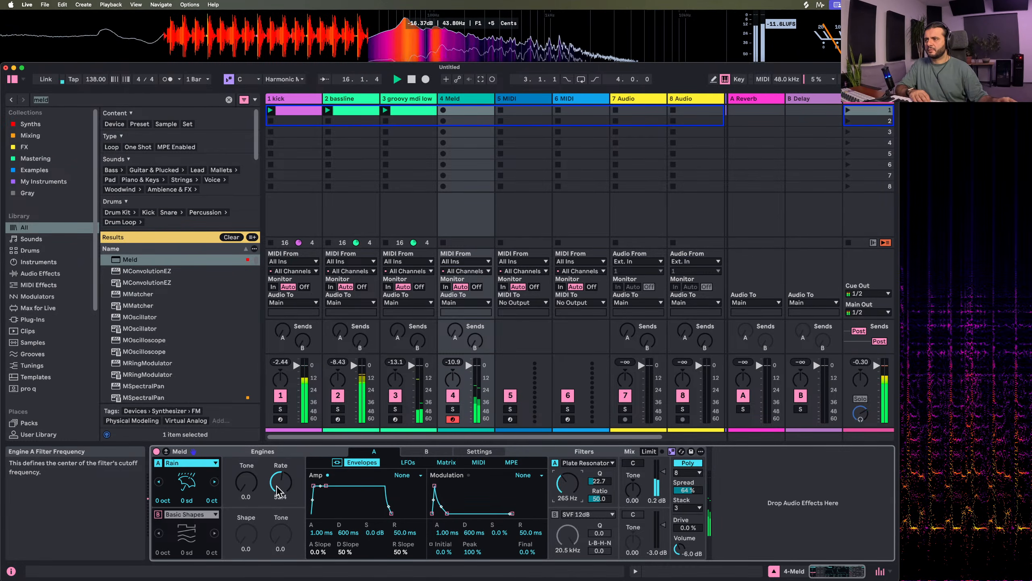
mouse_move(246, 484)
left_mouse_down()
mouse_move(246, 468)
mouse_move(246, 486)
left_mouse_up()
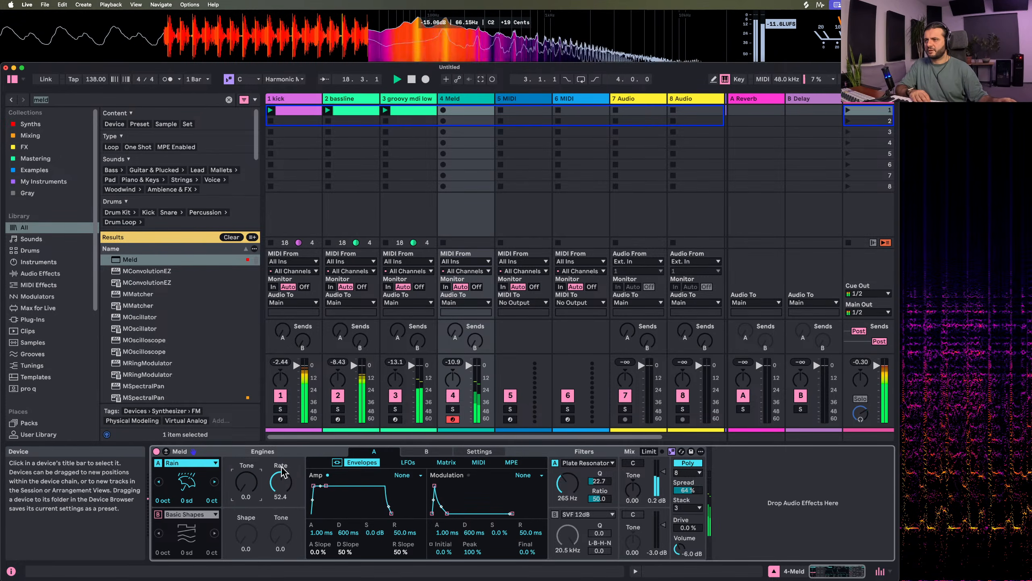
left_click_drag(313, 485, 310, 486)
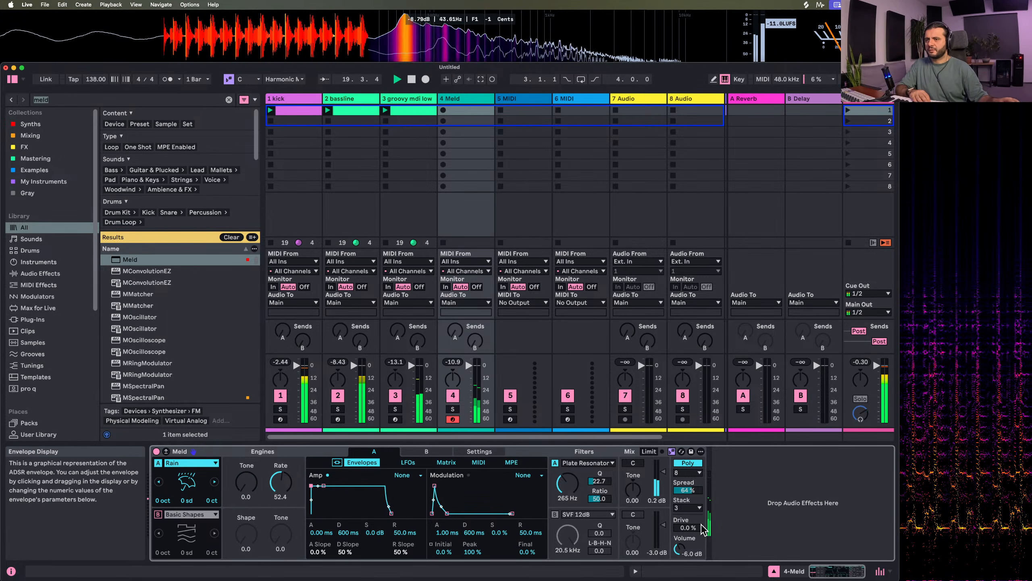
Set Meld's Drive to 52%, pan engine A to 6R and reduce the Rain Rate to 31.0
mouse_move(687, 527)
left_mouse_down()
mouse_move(687, 504)
mouse_move(683, 513)
left_mouse_up()
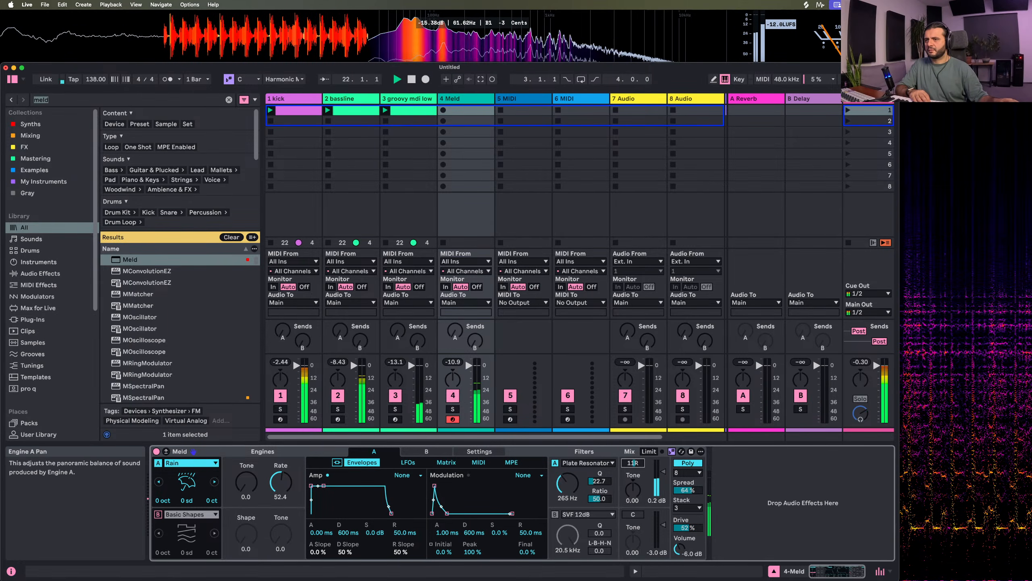
left_click_drag(632, 463, 633, 459)
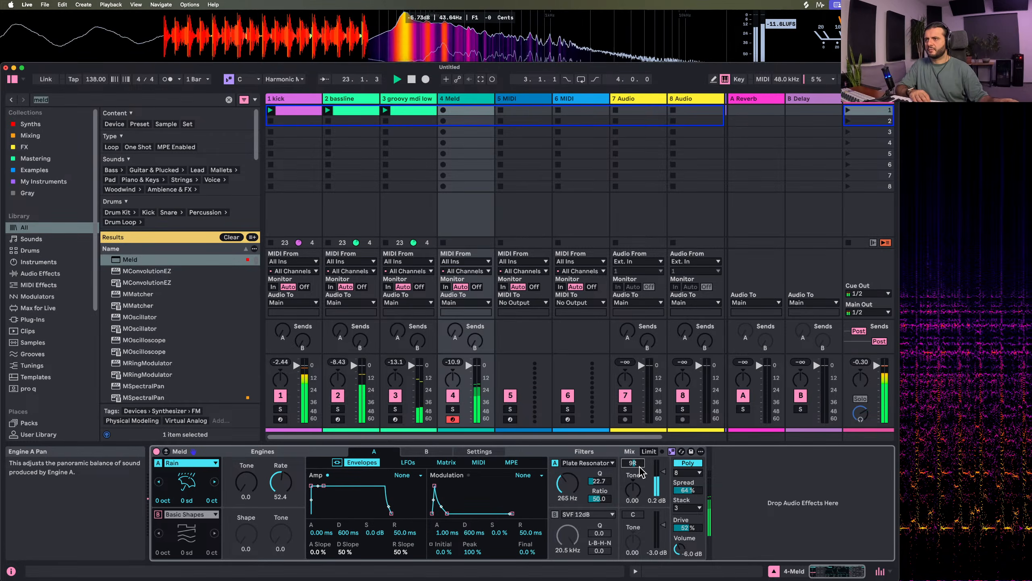
left_click_drag(633, 464, 632, 467)
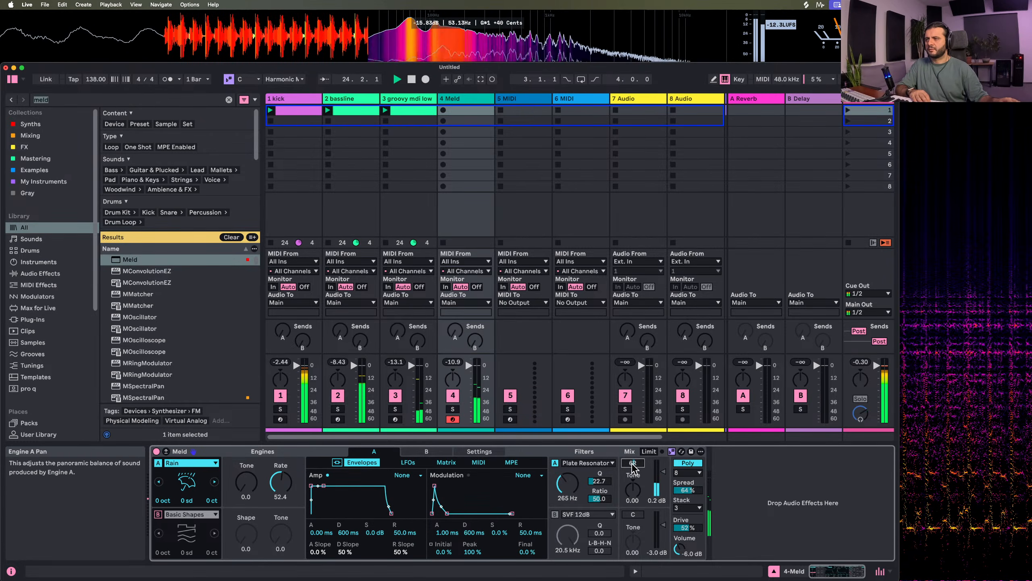
left_click_drag(281, 483, 281, 498)
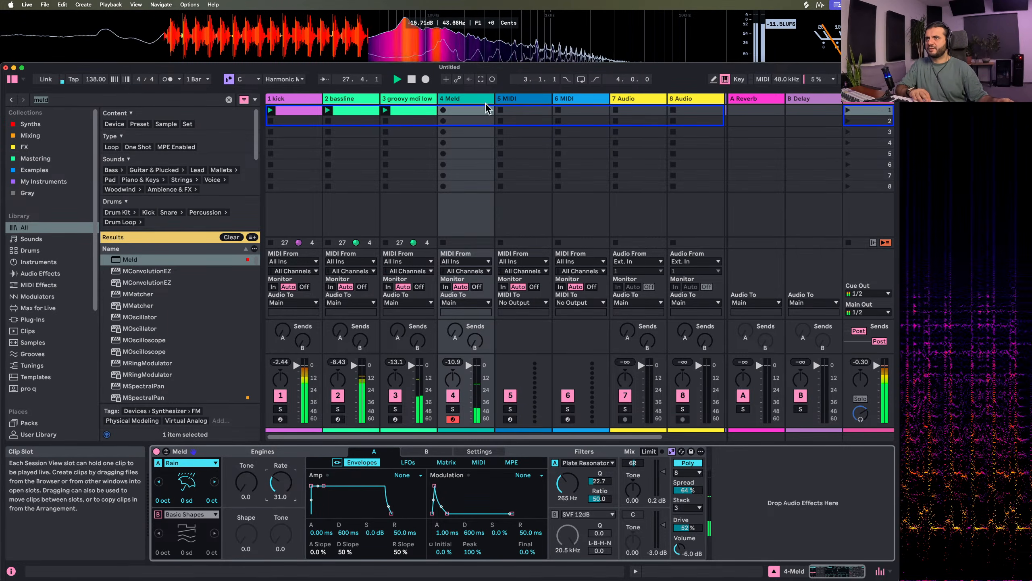
Record a held F3 note into the Rain track's first clip slot and set the clip's loop length to 16 bars
left_click(444, 111)
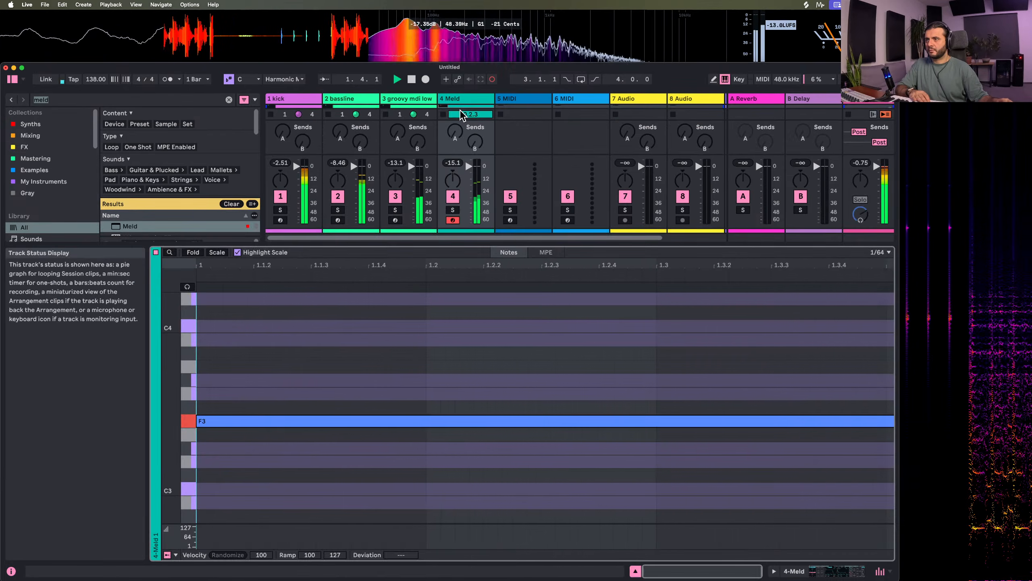
key("space")
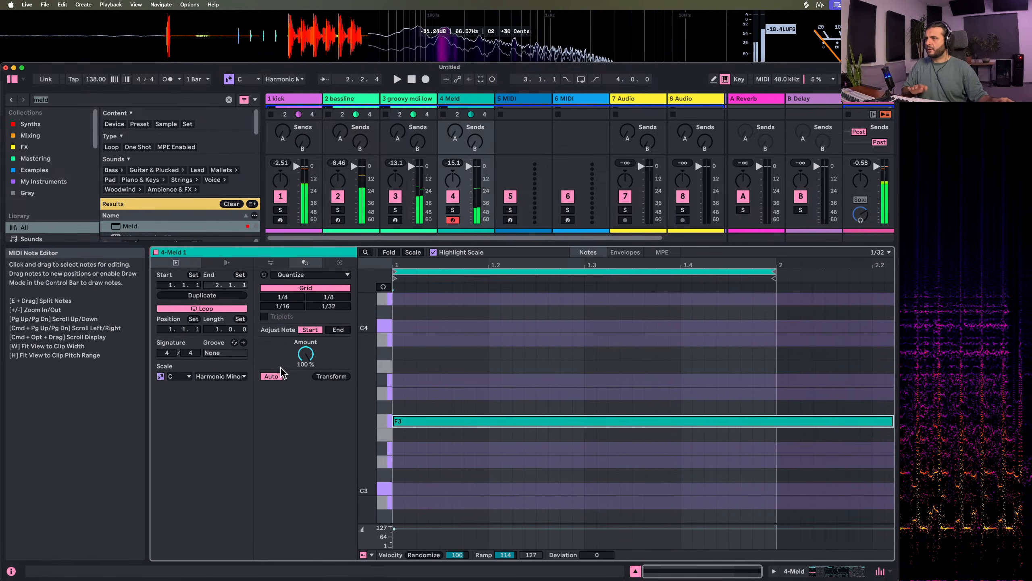
left_click(214, 330)
type("16")
key("Return")
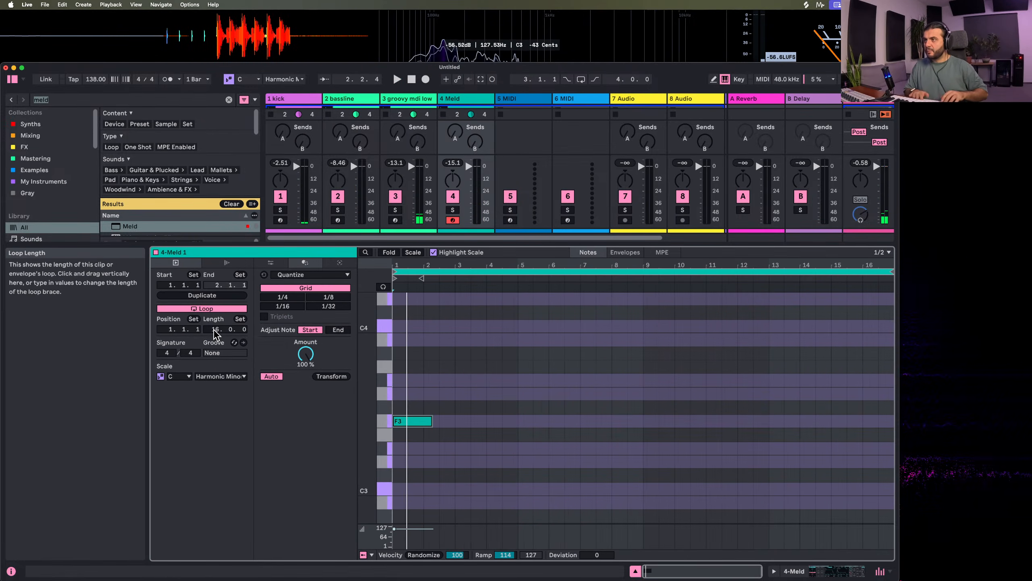
Extend the F3 note across the full 16 bars of the Rain clip
left_click(504, 414)
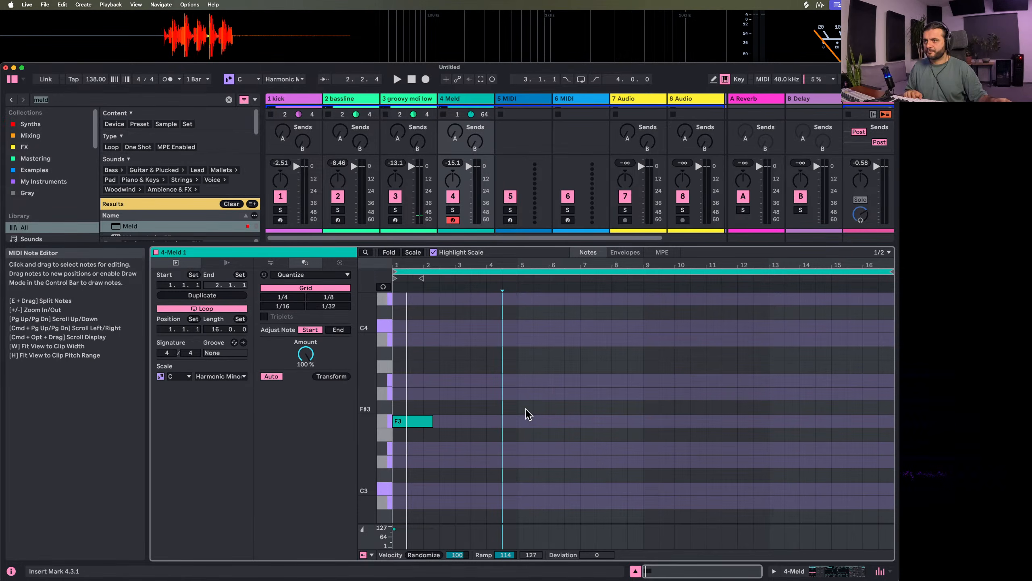
mouse_move(895, 374)
left_mouse_down()
mouse_move(649, 525)
mouse_move(408, 525)
left_mouse_up()
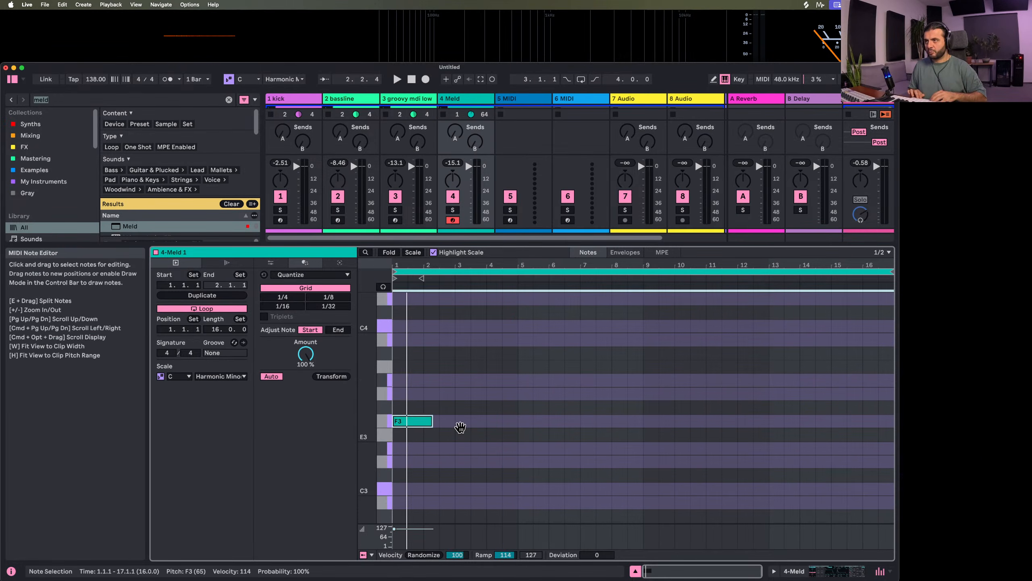
key("alt+super+j")
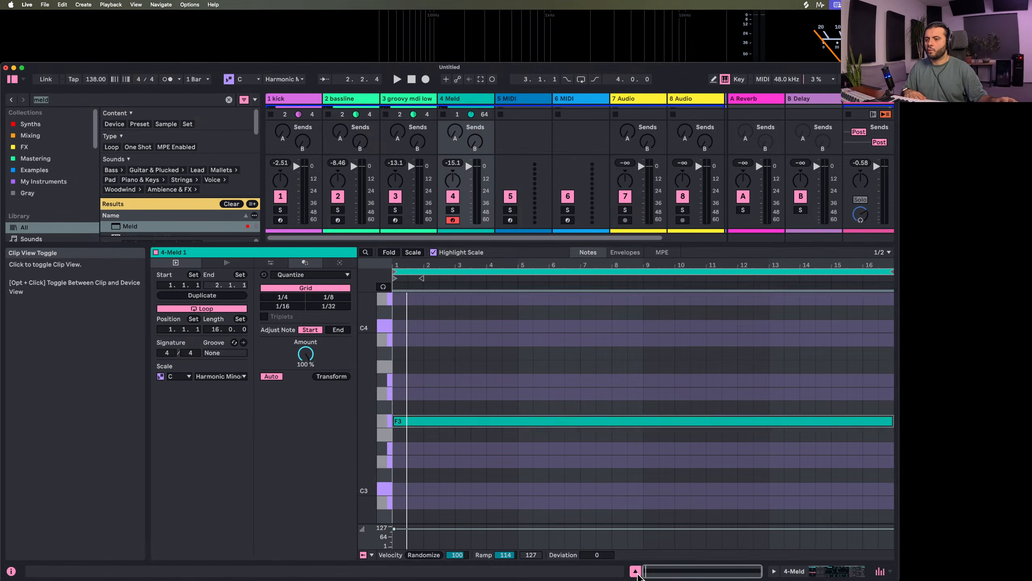
Bounce the Rain clip to a new audio track and open the bounced clip's sample view
key("super+alt+l")
key("space")
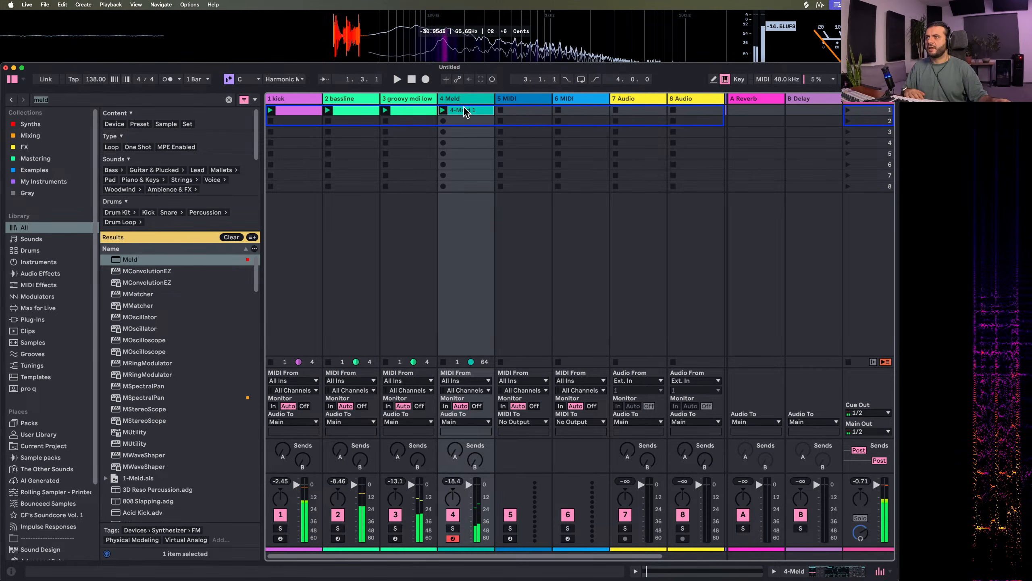
key("super+b")
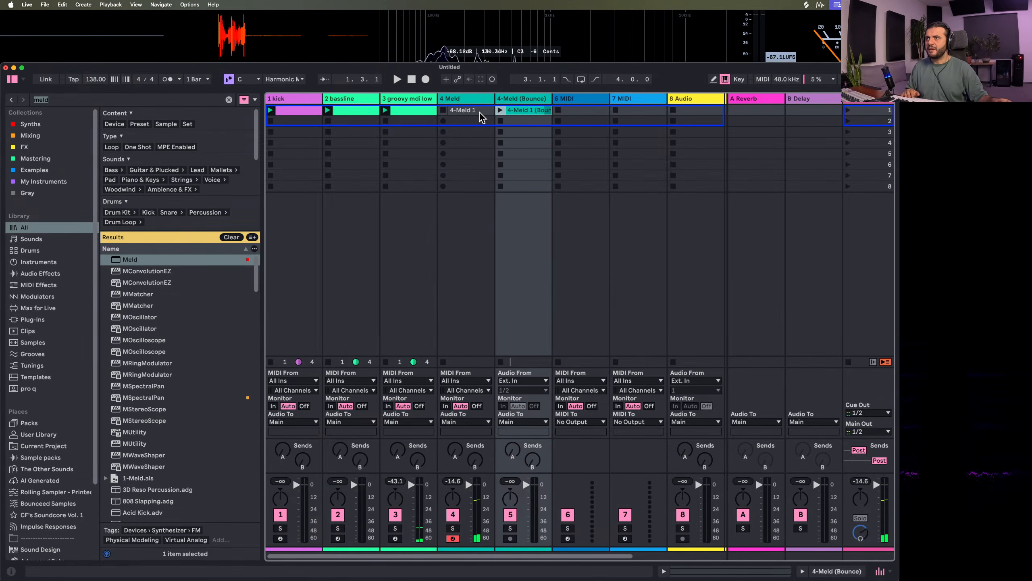
left_click(477, 109)
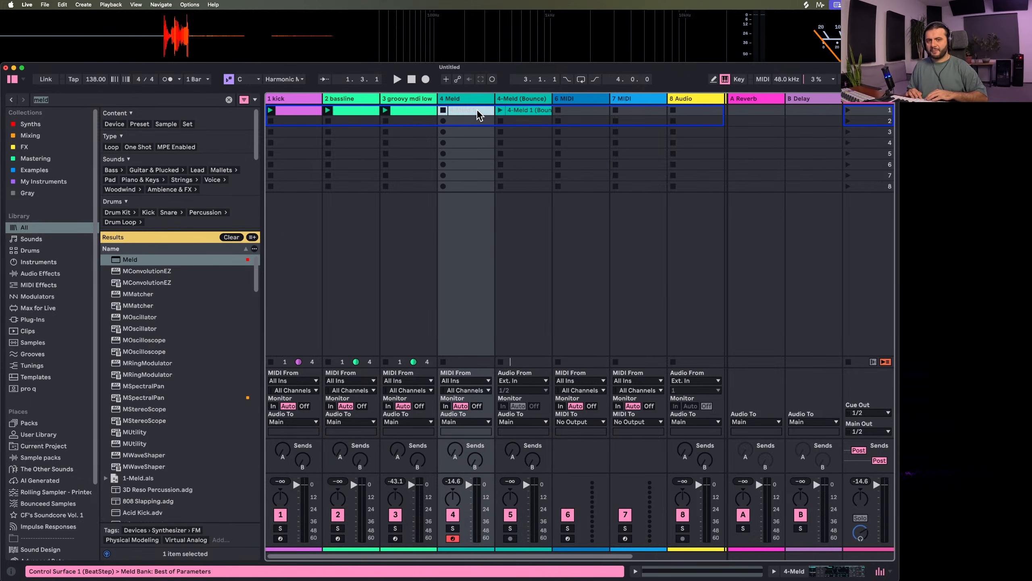
double_click(517, 109)
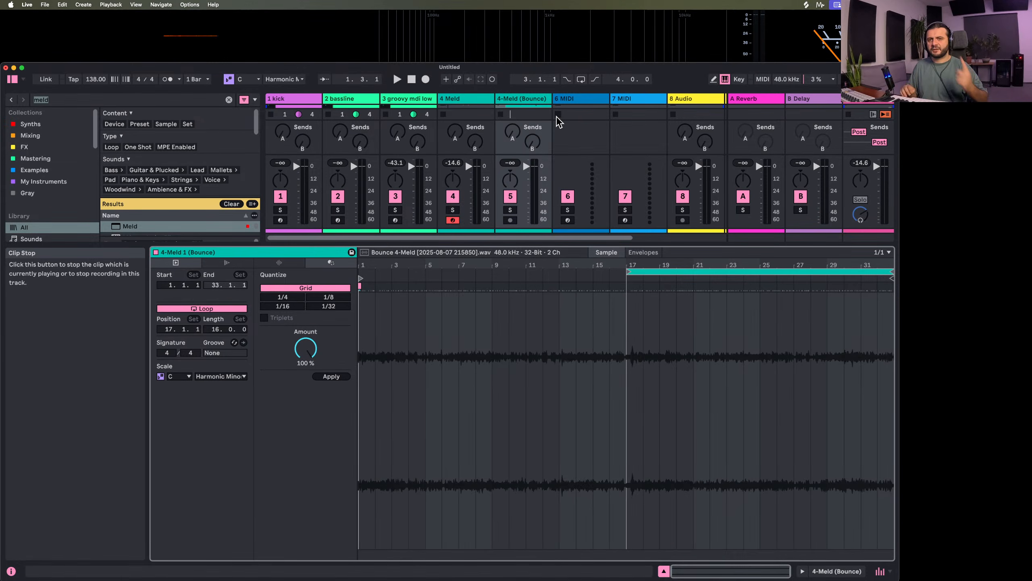
Quantize the whole bounced Rain sample to a 1/16 grid at 100% amount and play it with the other tracks
left_click(648, 377)
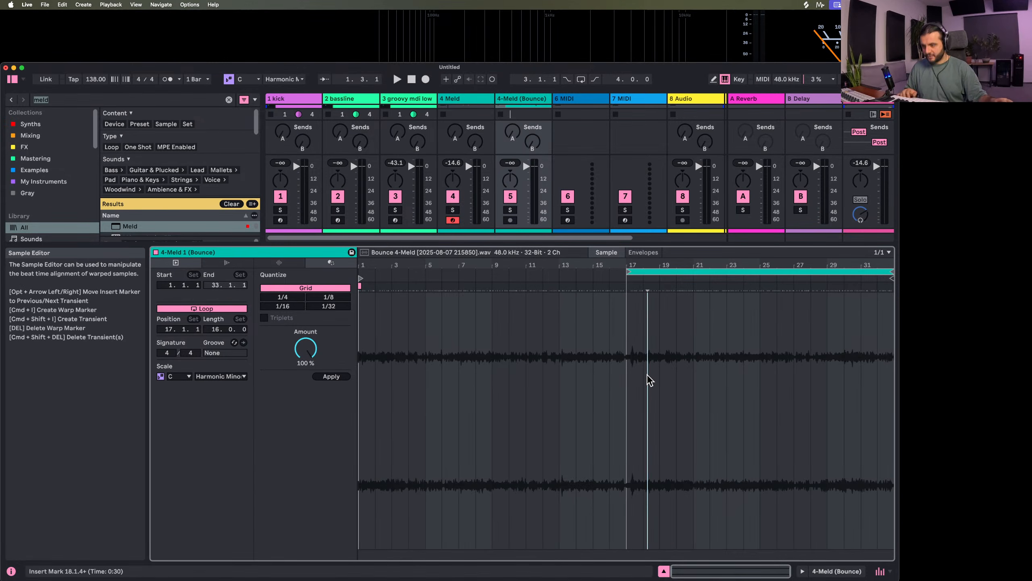
key("super+a")
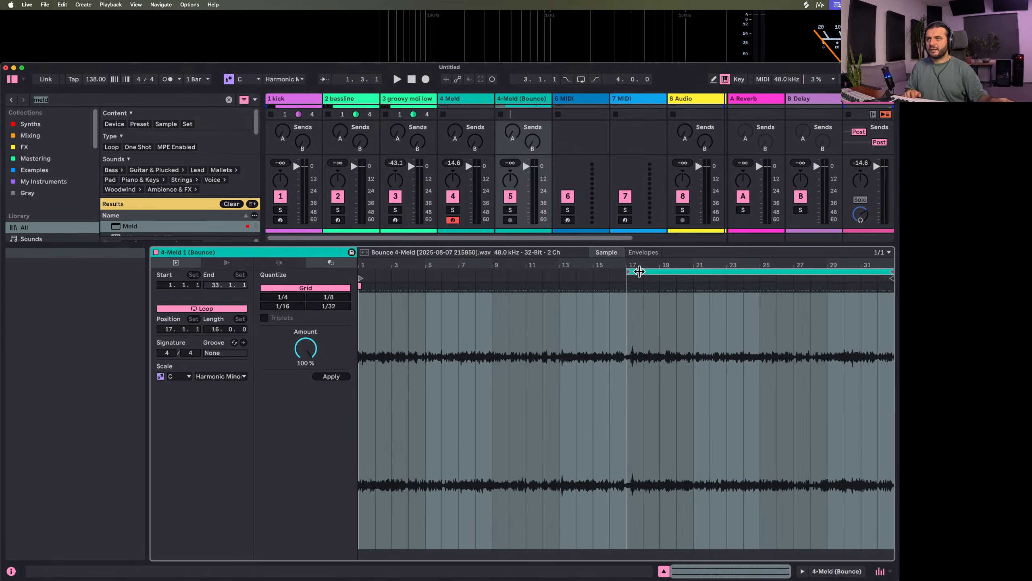
left_click_drag(639, 272, 643, 311)
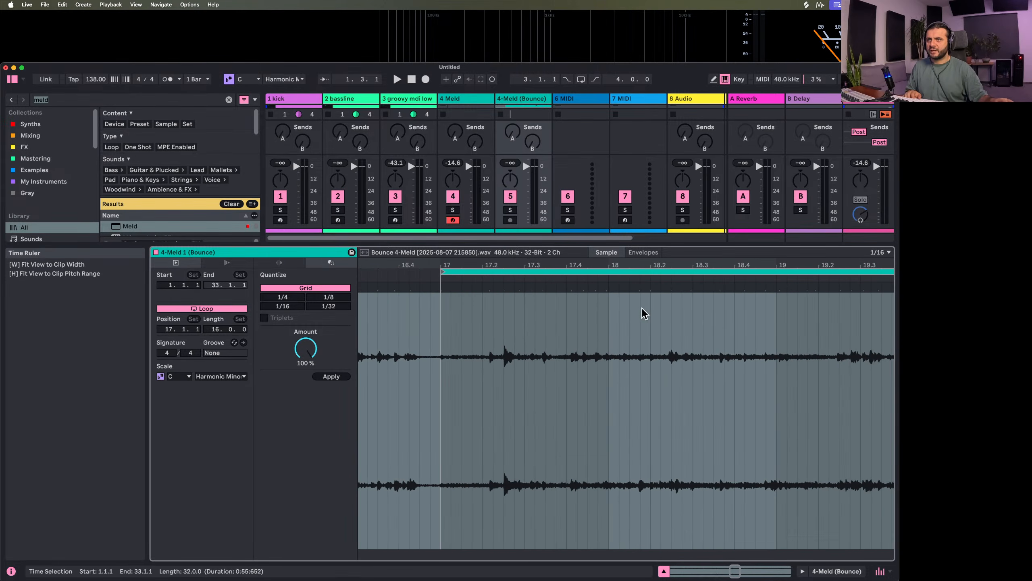
left_click(616, 345)
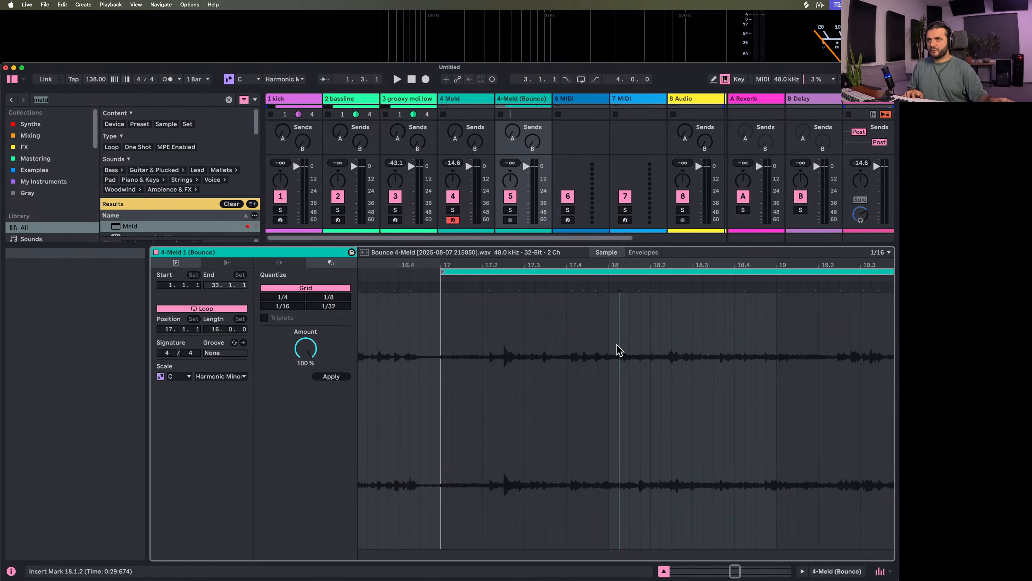
key("super+a")
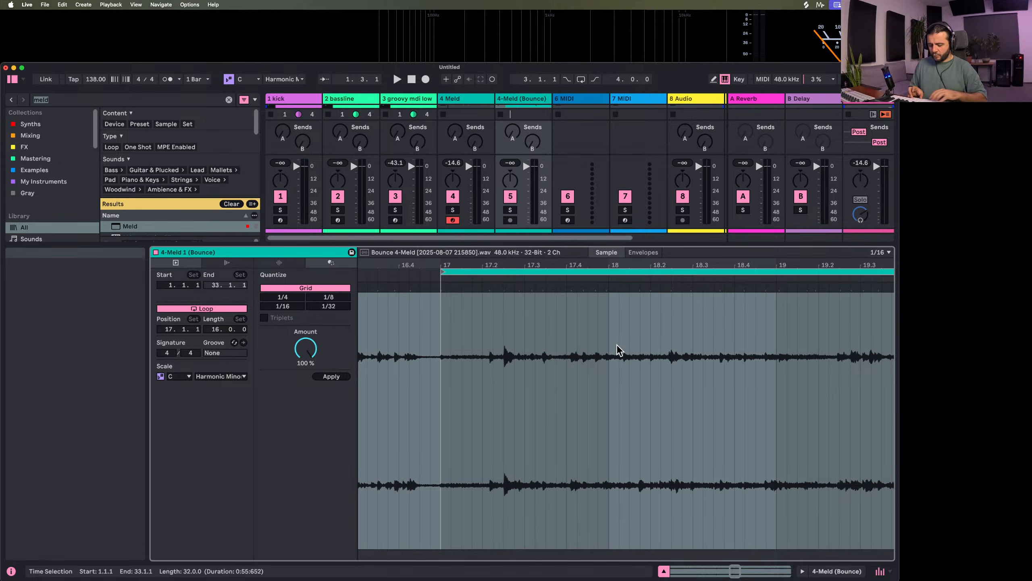
key("super+shift+u")
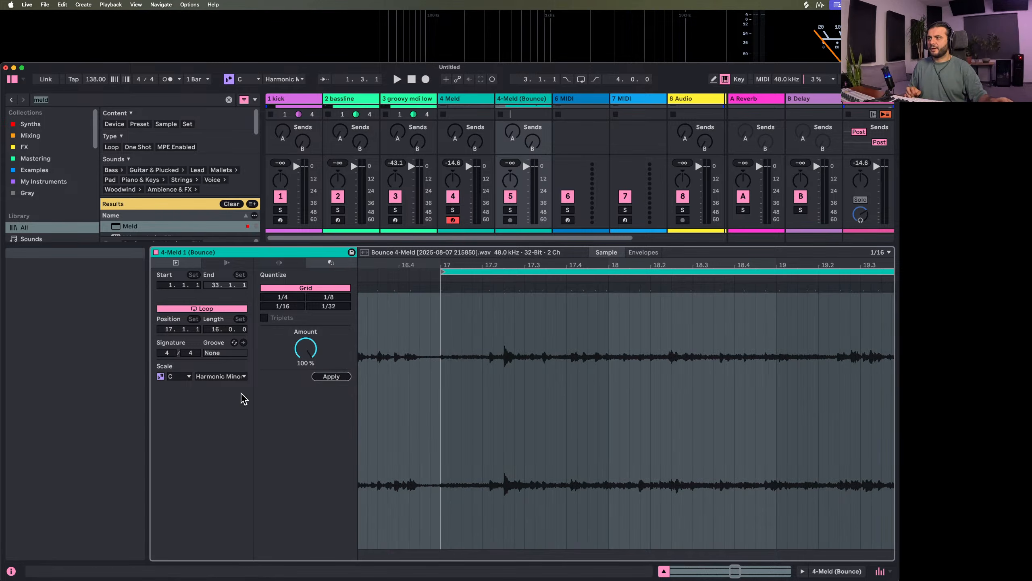
left_click(282, 306)
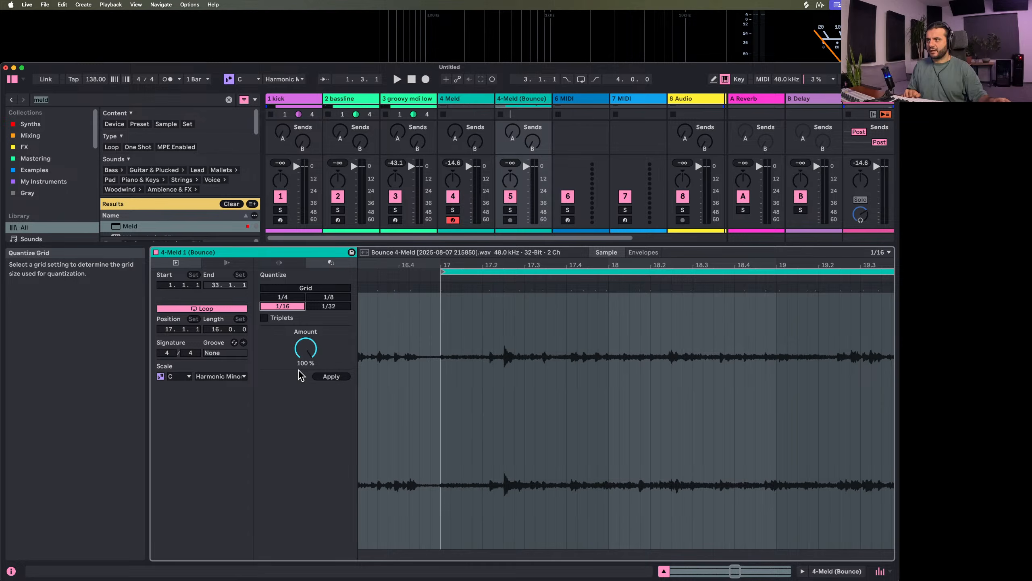
left_click(330, 377)
key("space")
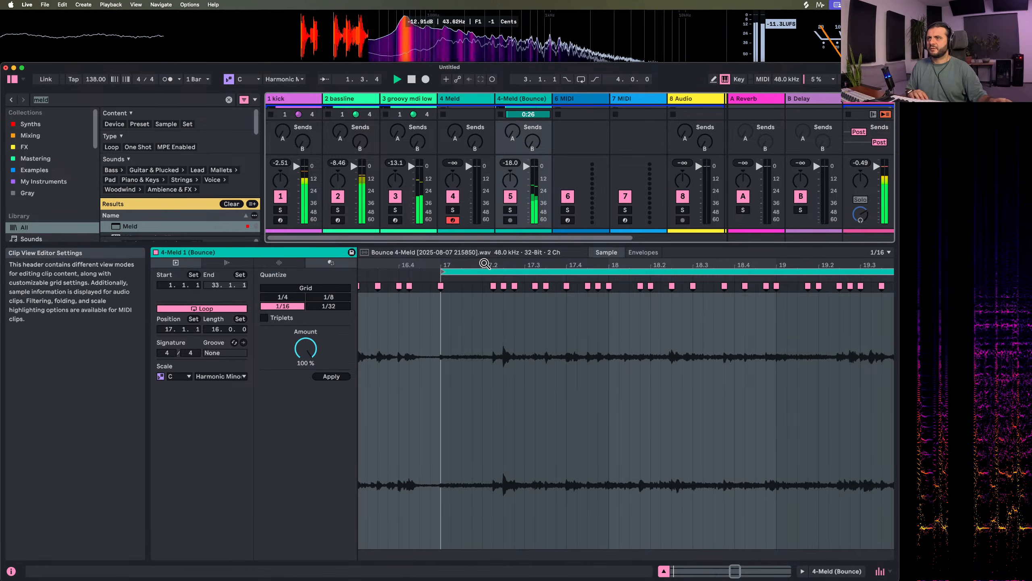
Set the transient envelope of the bounced clip's Beats warp mode to 30
left_click_drag(485, 263, 484, 183)
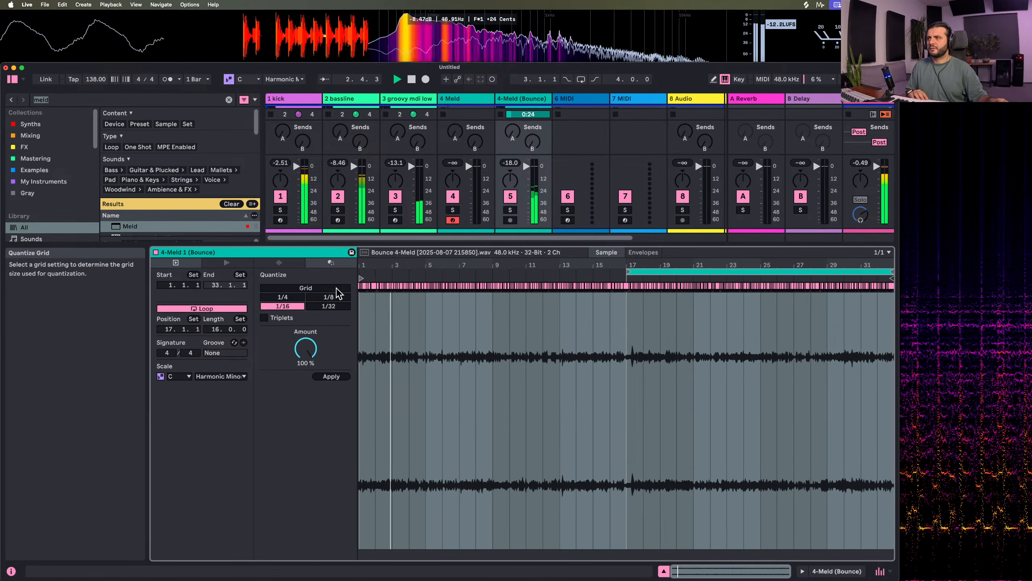
left_click(279, 263)
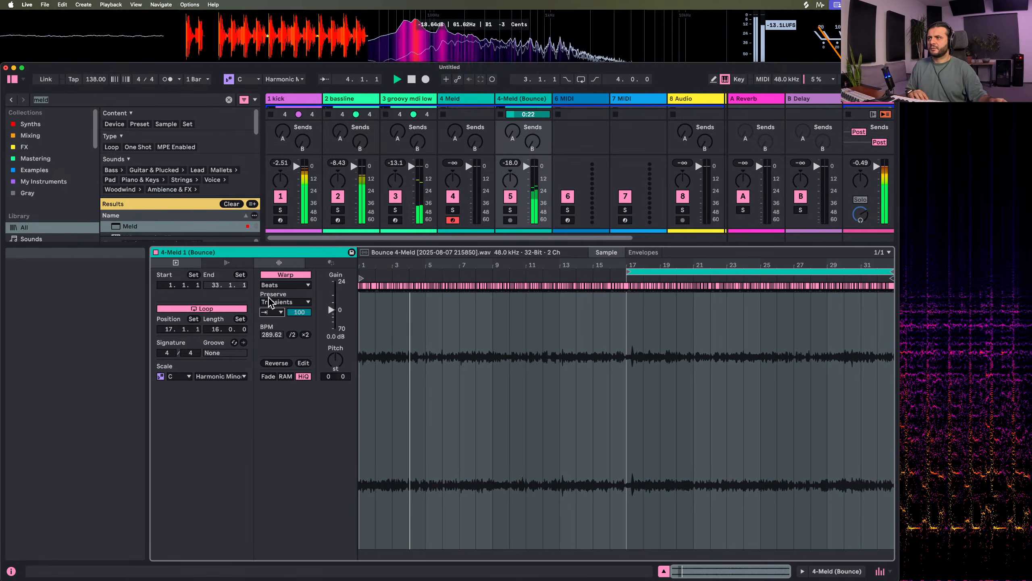
left_click_drag(299, 311, 299, 333)
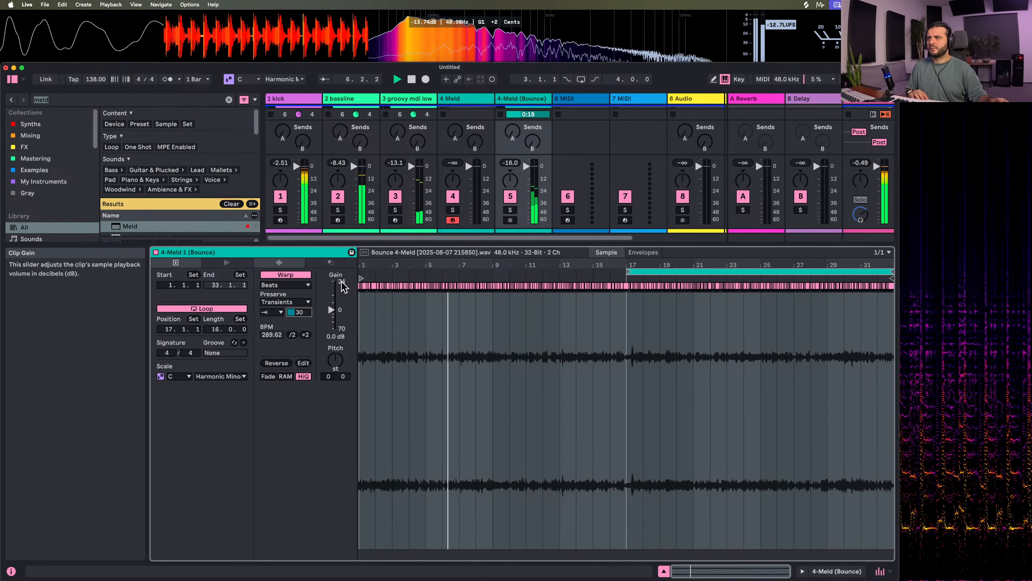
Move the bounced clip's start marker to bar 17 and restart playback
key("space")
mouse_move(361, 279)
left_mouse_down()
mouse_move(640, 281)
mouse_move(638, 307)
mouse_move(533, 311)
left_mouse_up()
key("space")
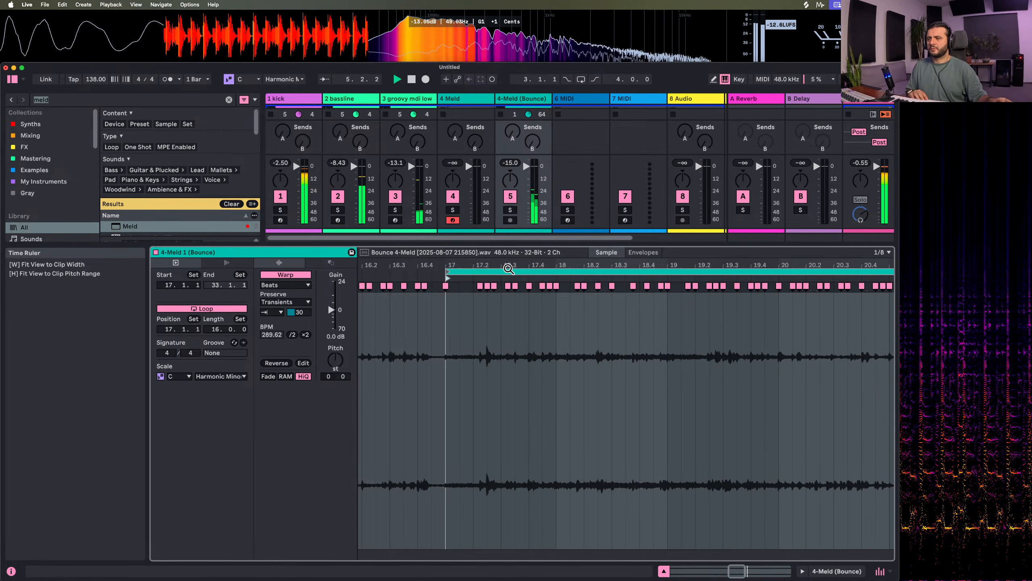
Set the bounced clip's loop to the four bars from 21.1.1 to 25.1.1
scroll(505, 276, "right", 3)
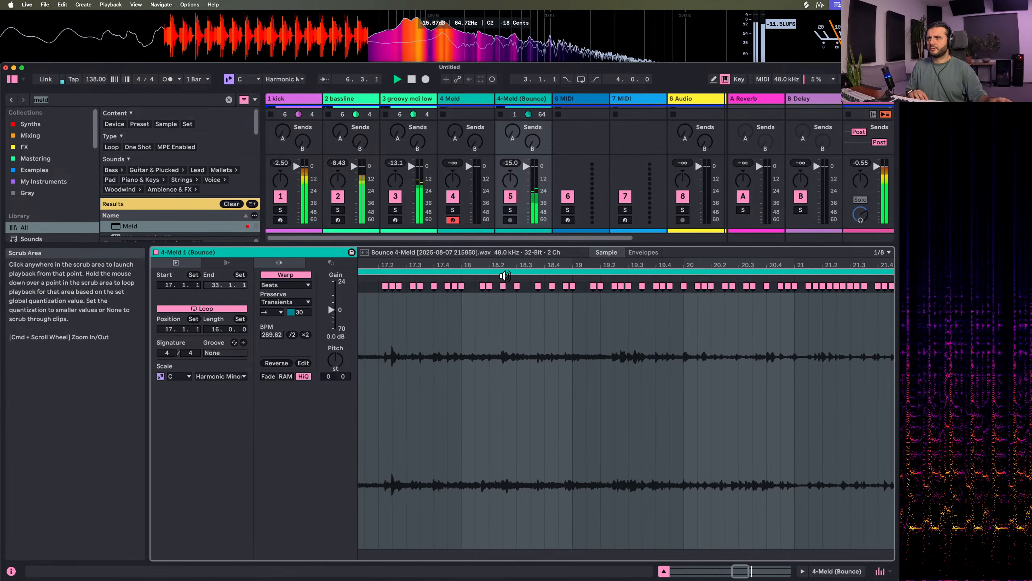
scroll(505, 276, "down", 5)
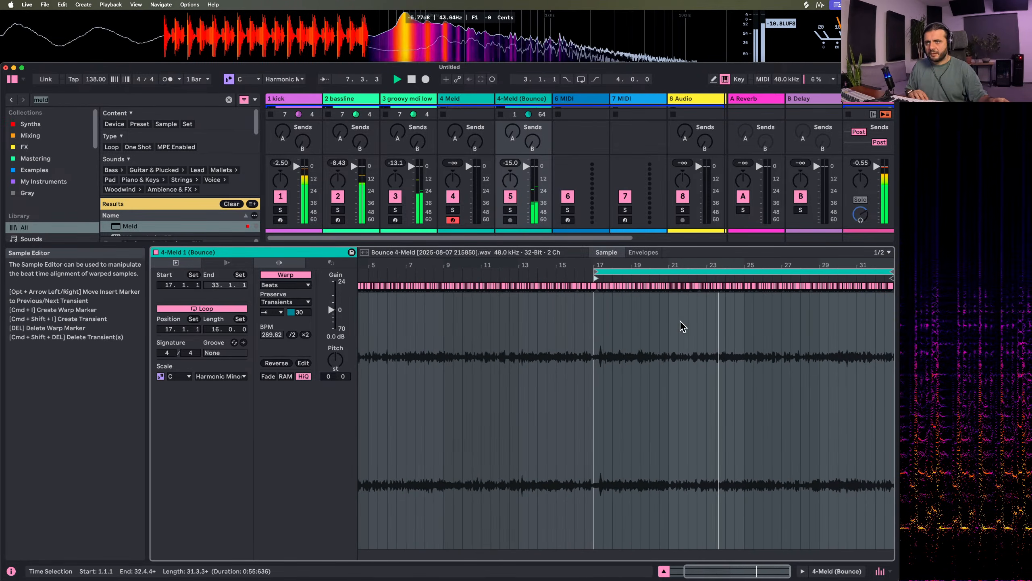
left_click_drag(668, 327, 748, 326)
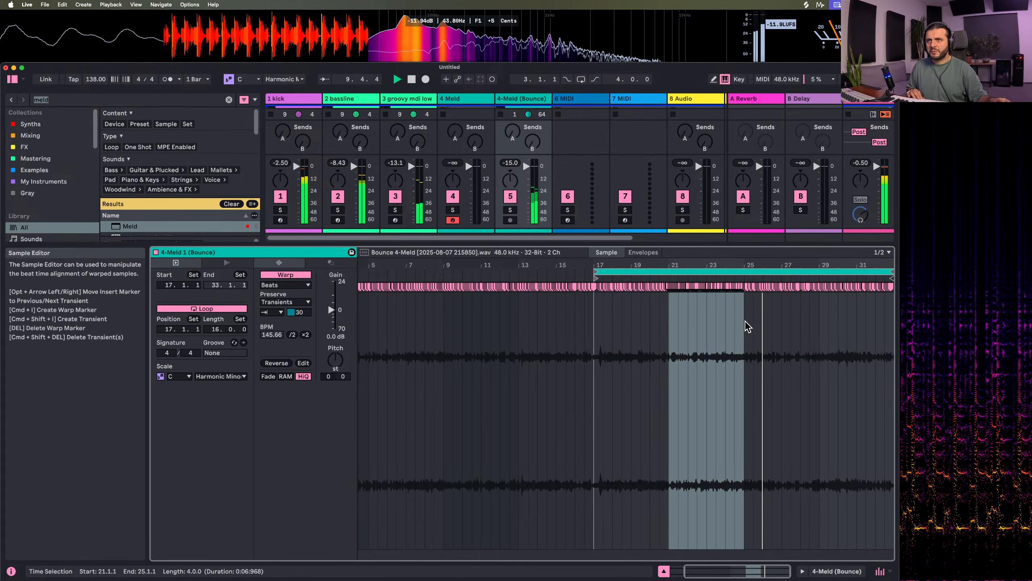
key("super+l")
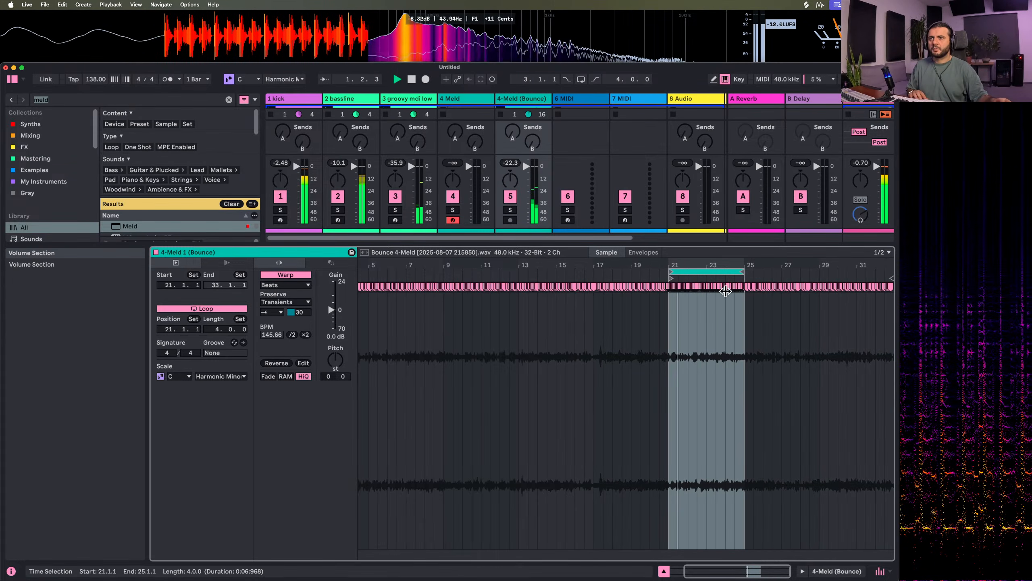
key("z")
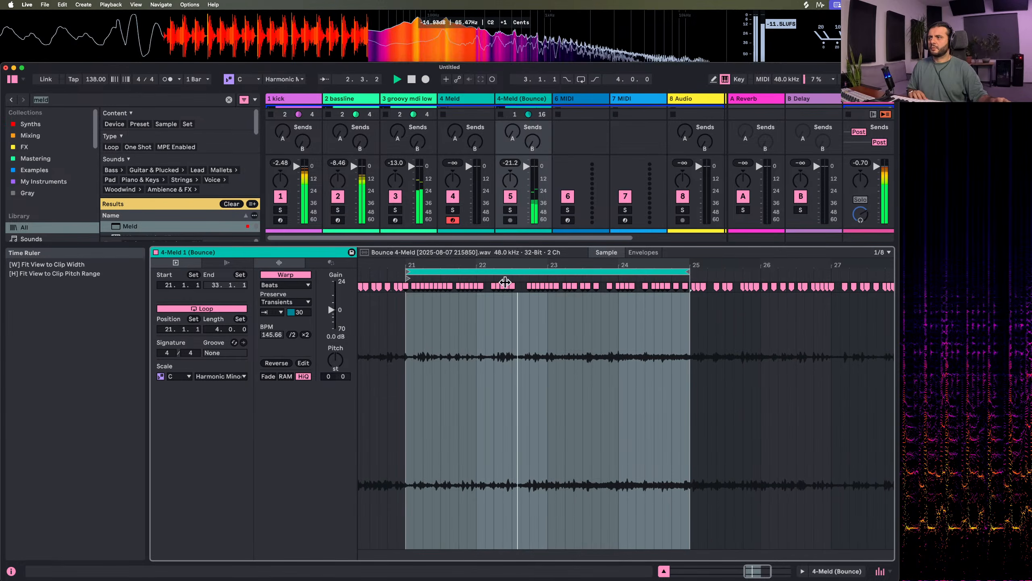
Add Drum Buss to the 4-Meld (Bounce) track with Transients at 0.29
left_click(536, 101)
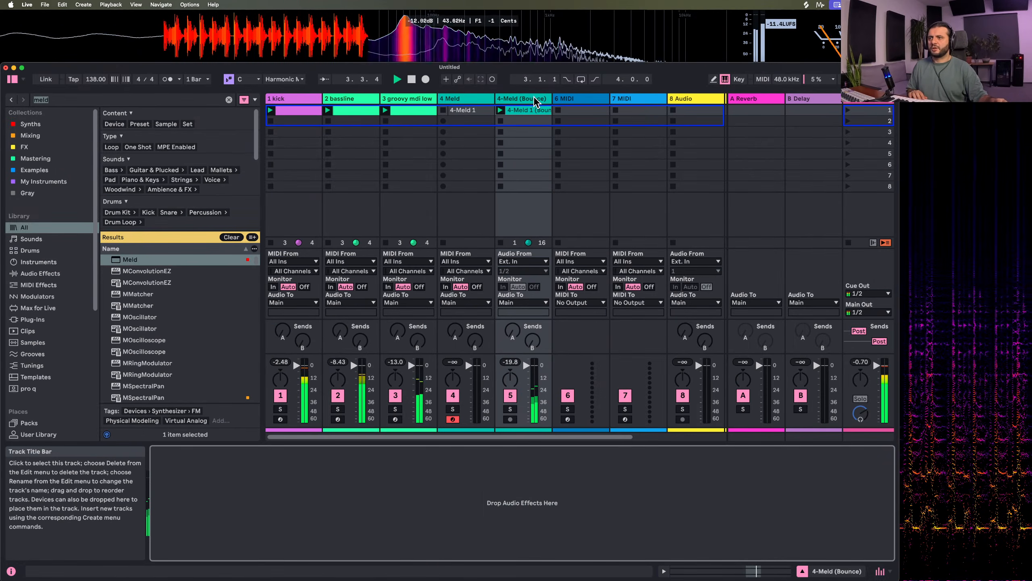
key("super+f")
type("d")
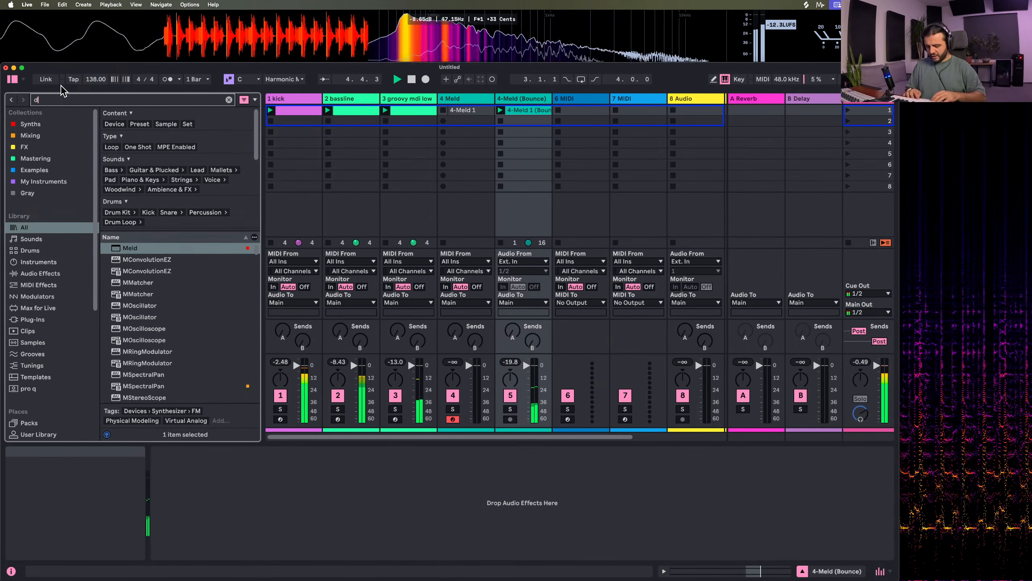
type("rum b")
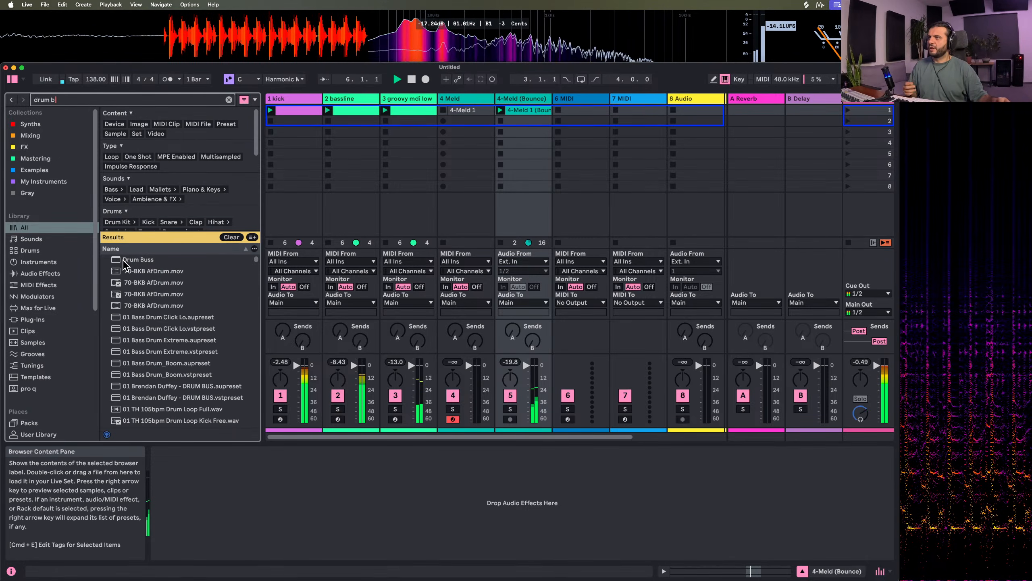
double_click(123, 261)
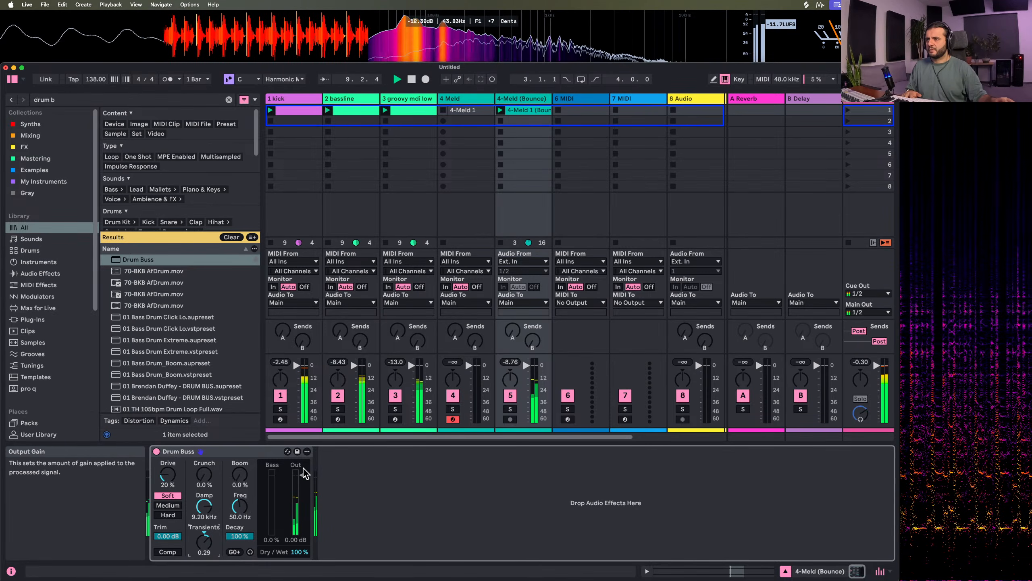
Add Roar after Drum Buss on the bounced track and set its routing to Multi Band
left_click(62, 100)
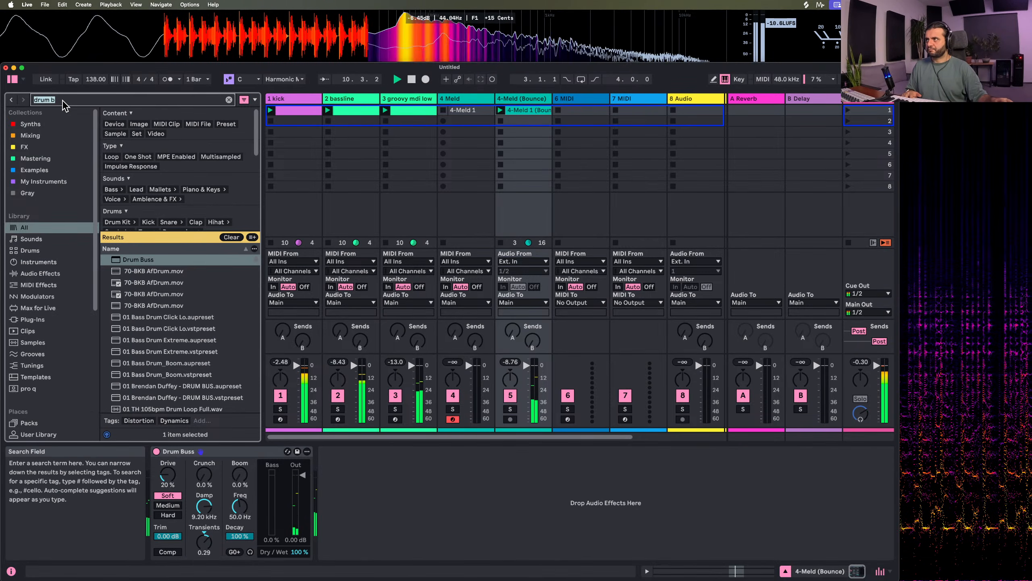
type("roar")
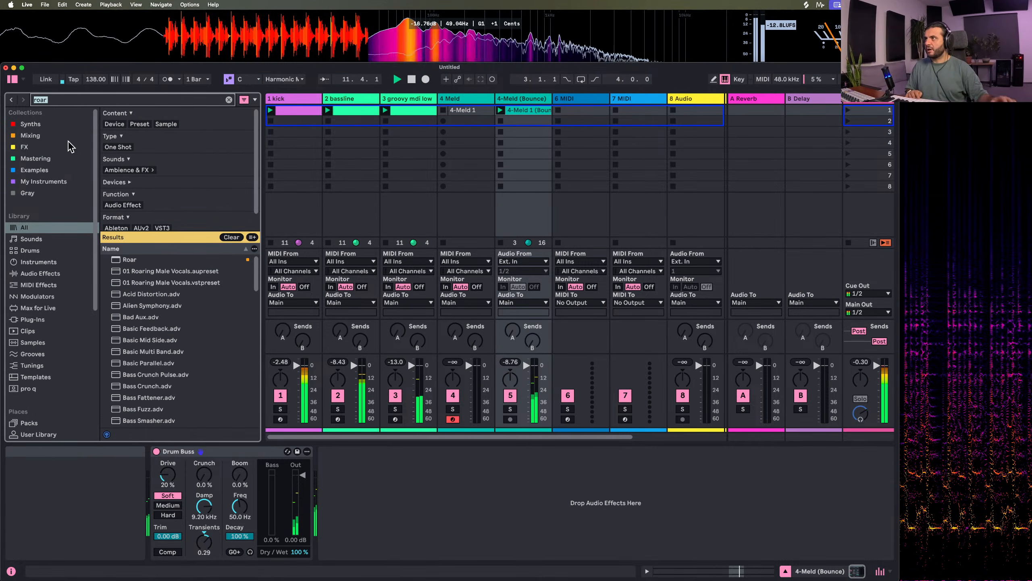
double_click(129, 259)
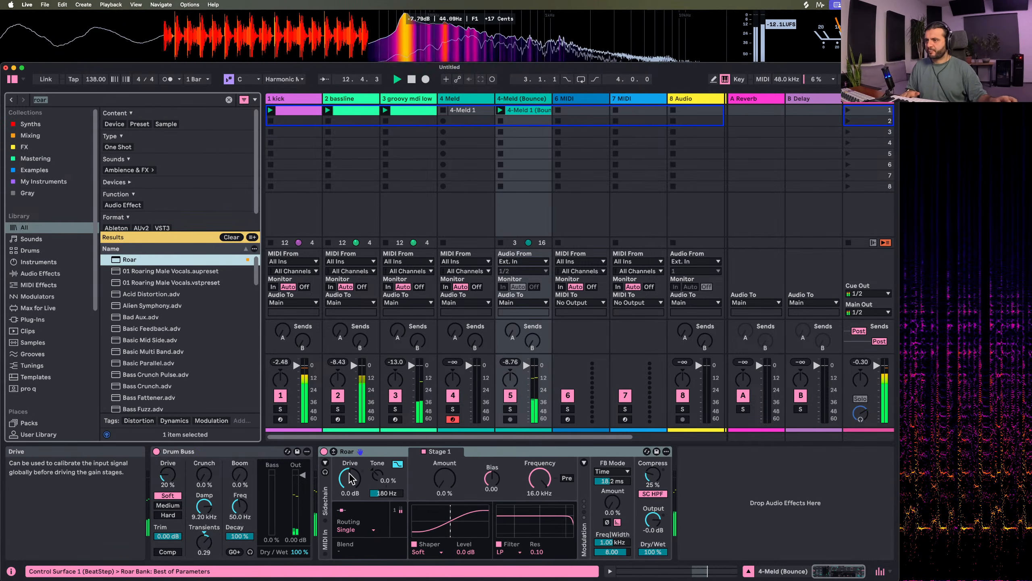
left_click(355, 529)
left_click(358, 524)
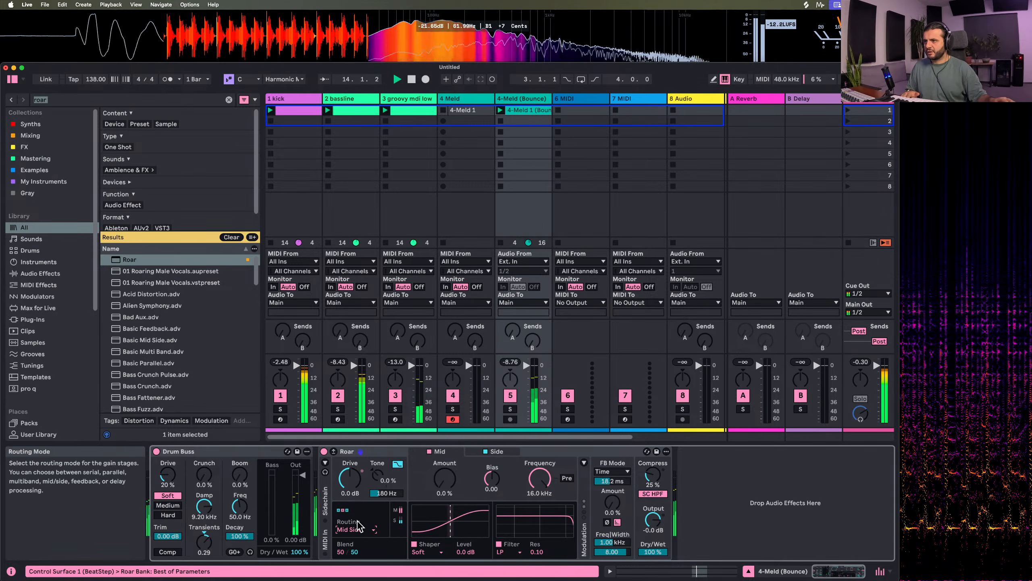
left_click(358, 525)
left_click(358, 509)
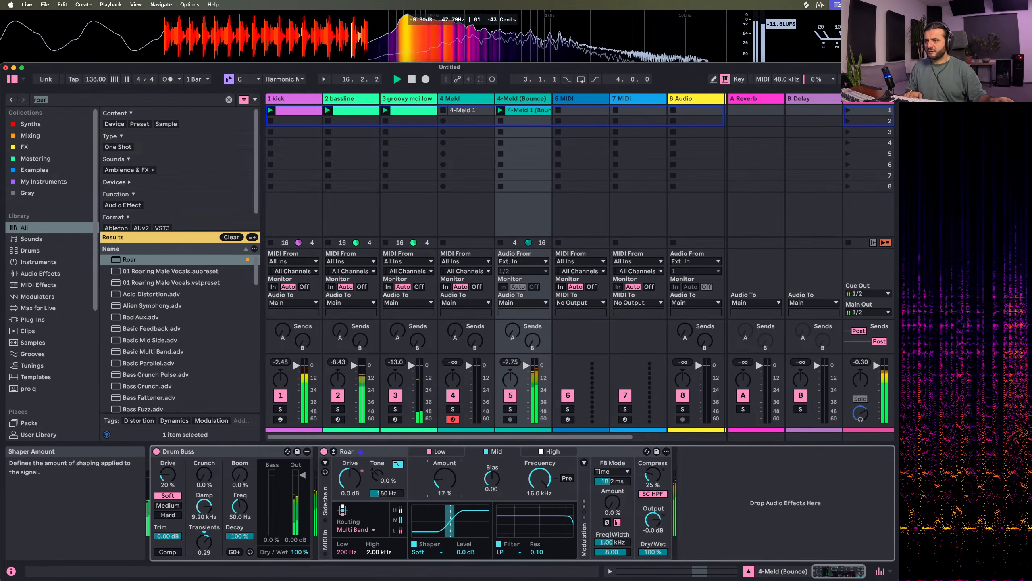
Set the shaper of Roar's High band to Noise Injection with an amount of about 22%
left_click(557, 452)
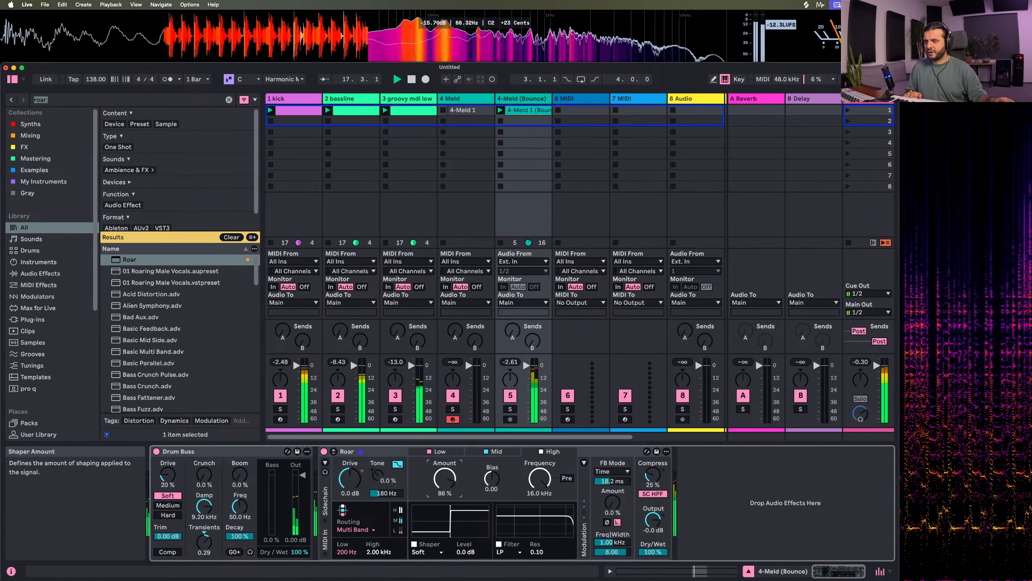
left_click(432, 553)
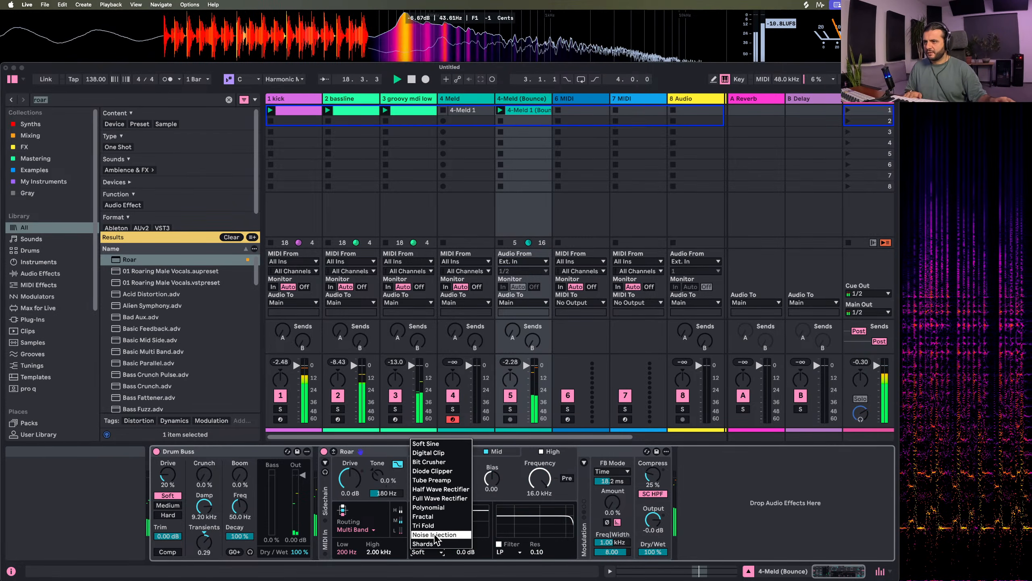
left_click(426, 536)
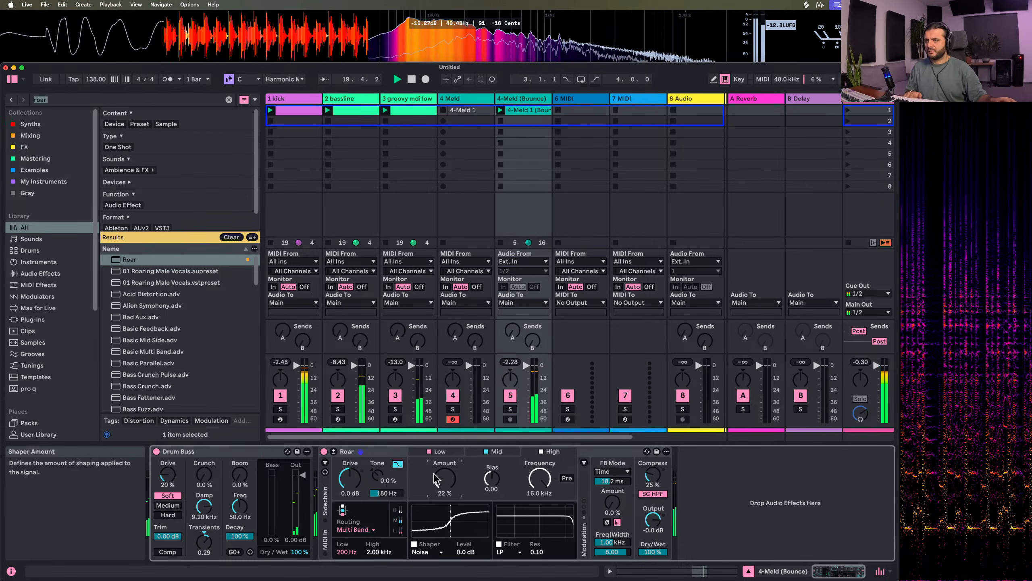
Set the shaper of Roar's Mid band to Half Wave Rectifier with 6.3% amount and a bias of 0.35
left_click(500, 451)
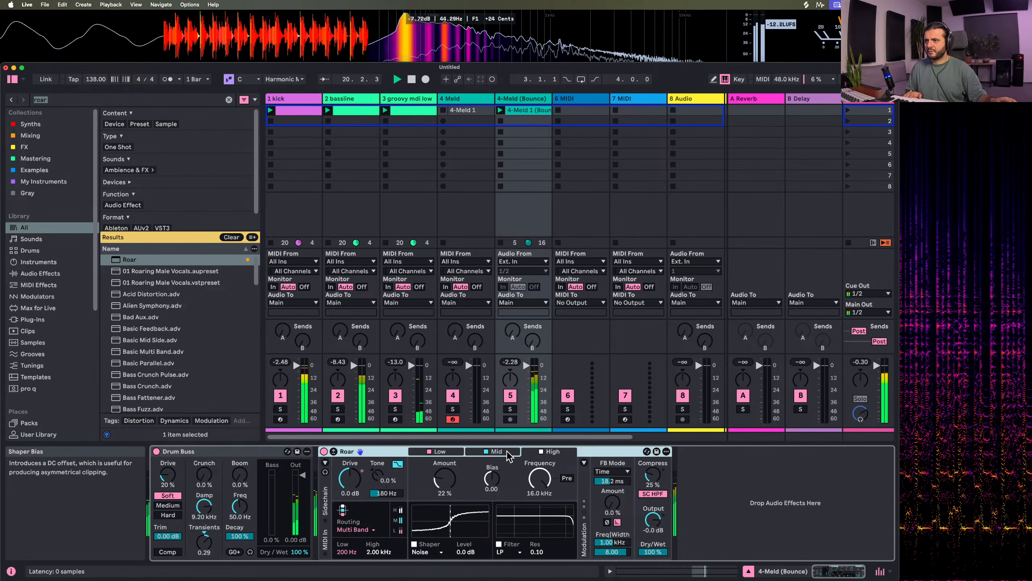
left_click(425, 551)
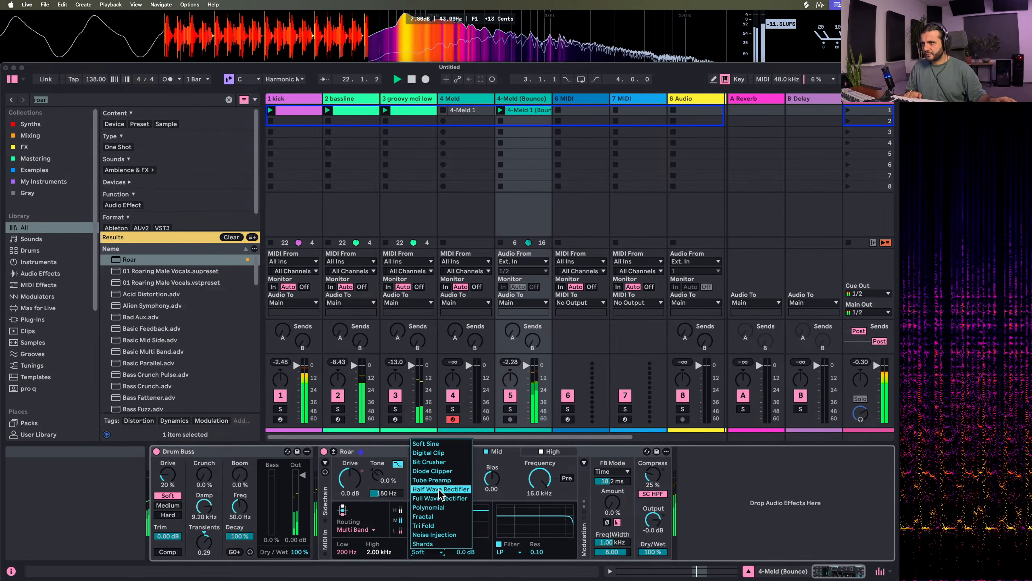
left_click(432, 471)
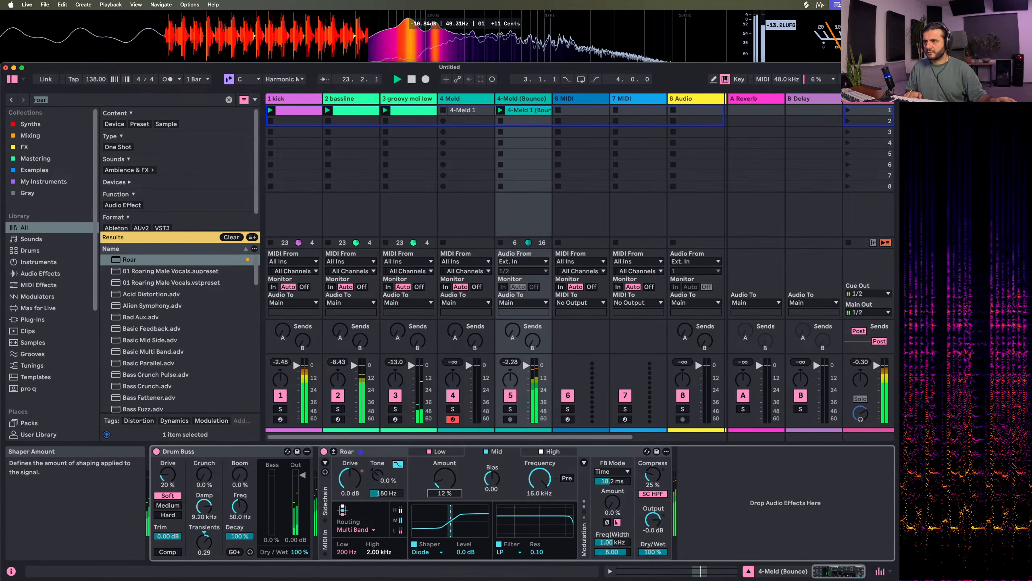
left_click(431, 552)
left_click(437, 497)
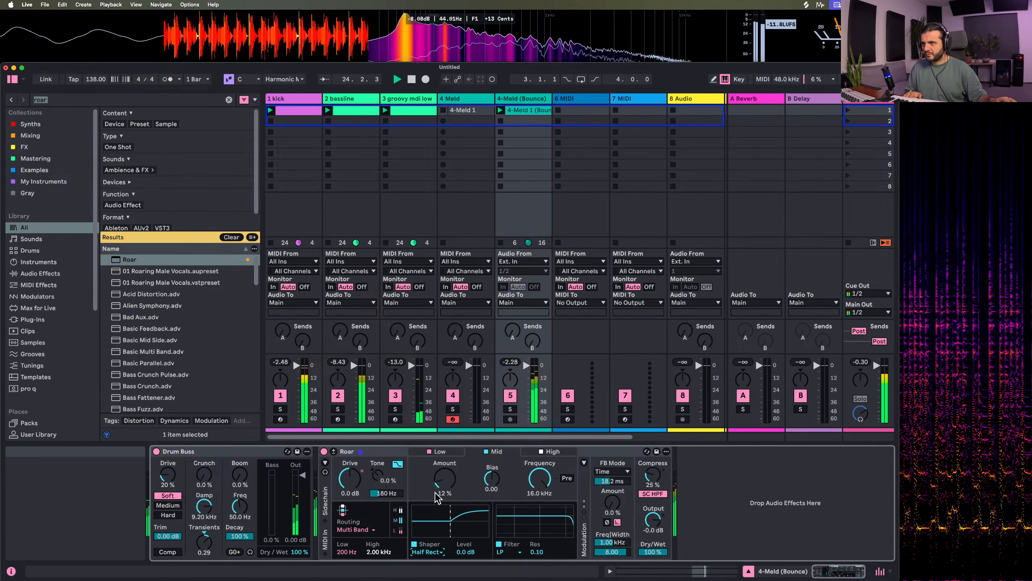
left_click_drag(437, 497, 436, 491)
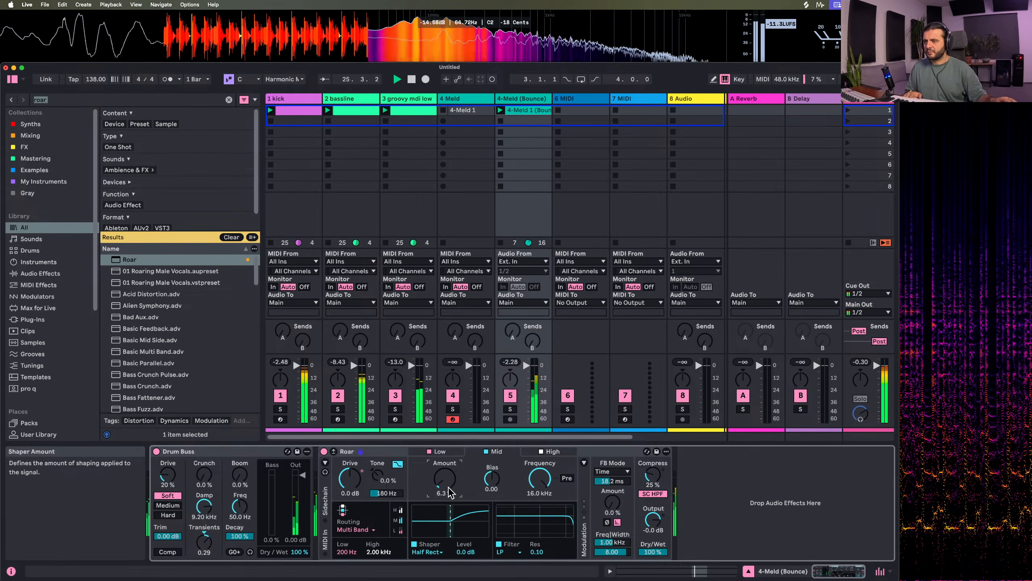
left_click_drag(492, 479, 492, 486)
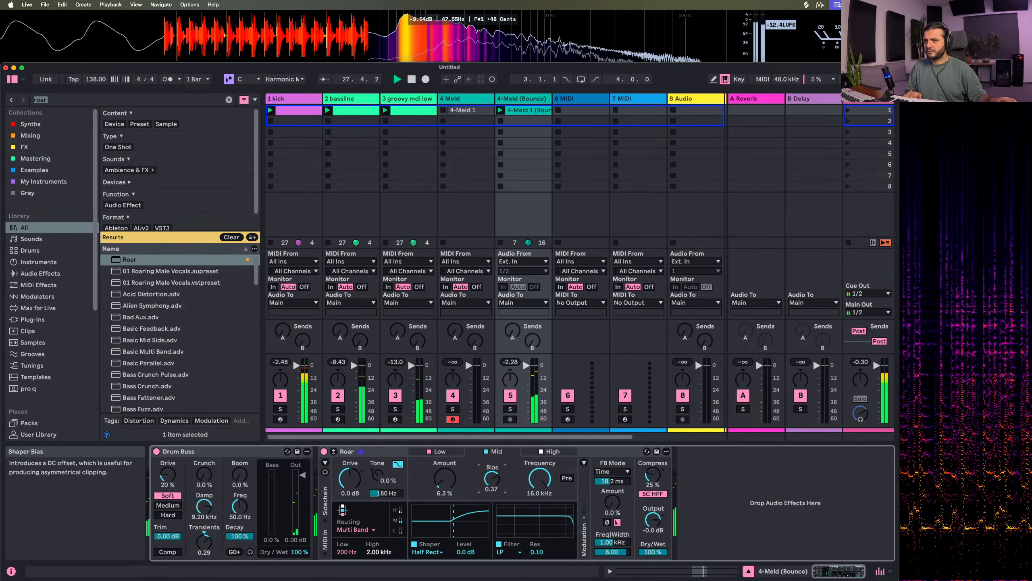
Try Roar's Tone, Drum Buss's Boom and Roar's feedback at 12%, leaving the feedback at 1.00 ms and 0% amount
left_click_drag(377, 474, 377, 469)
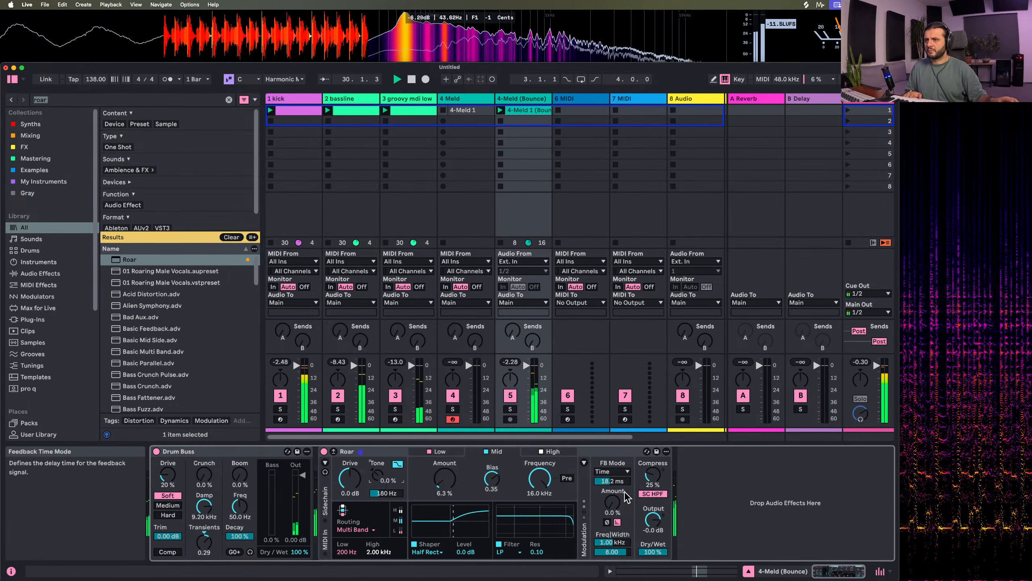
left_click_drag(612, 502, 612, 485)
left_click_drag(612, 501, 613, 461)
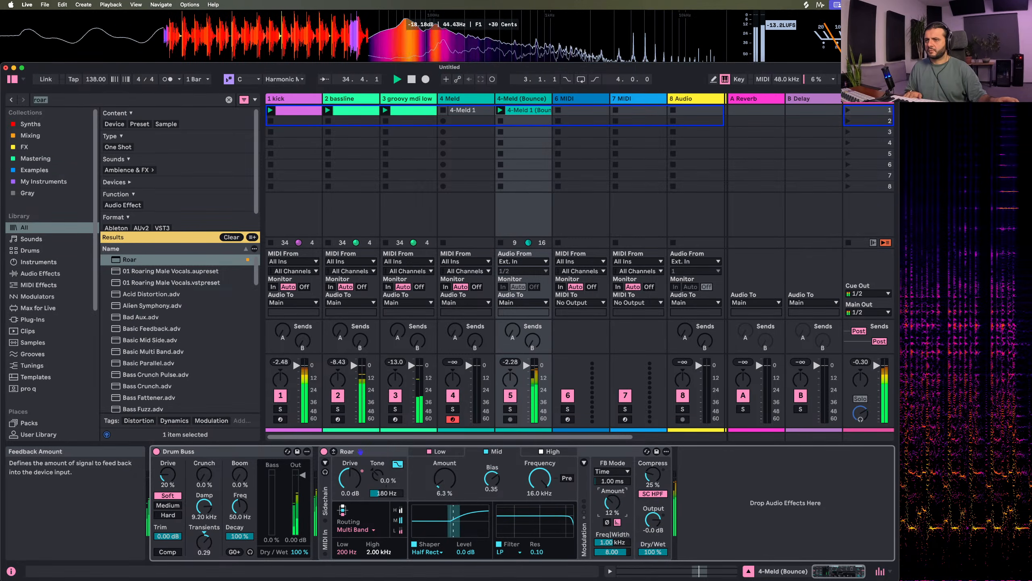
left_click(613, 472)
left_click(612, 480)
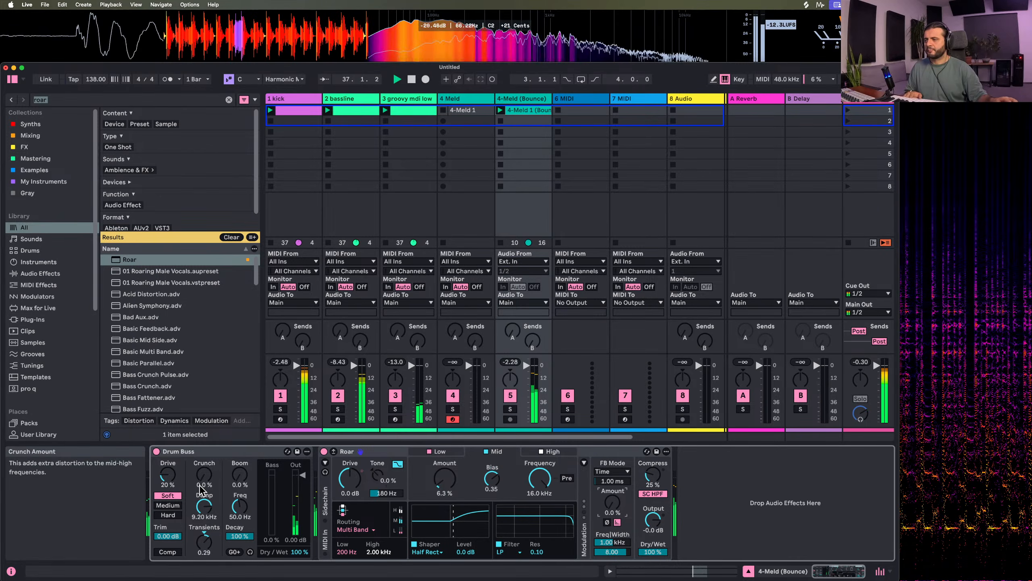
mouse_move(240, 474)
left_mouse_down()
mouse_move(240, 462)
mouse_move(240, 475)
left_mouse_up()
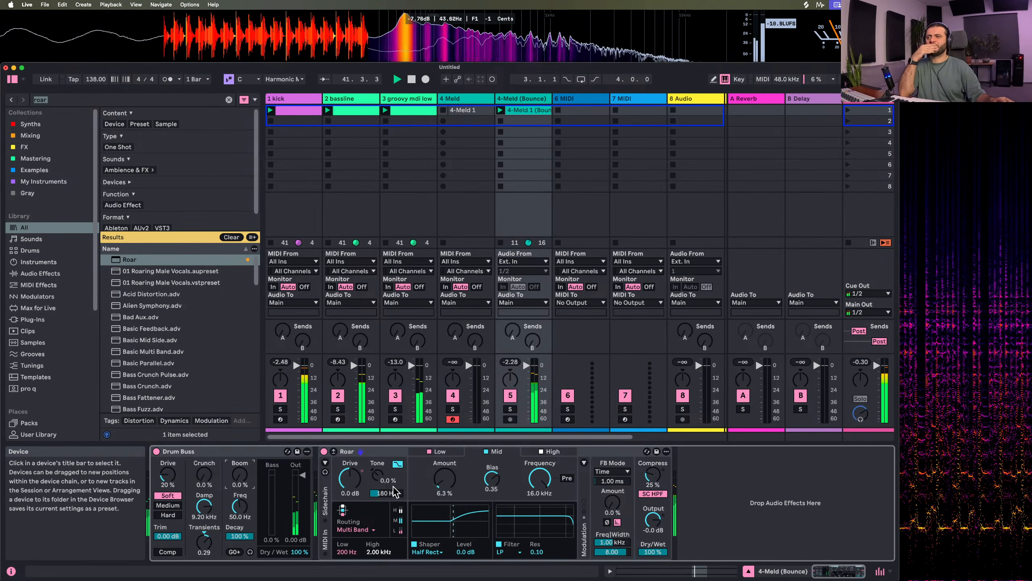
Add Hybrid Reverb after Roar on the bounced track and set its Blend to 100/0
left_click(68, 100)
type("hybrid")
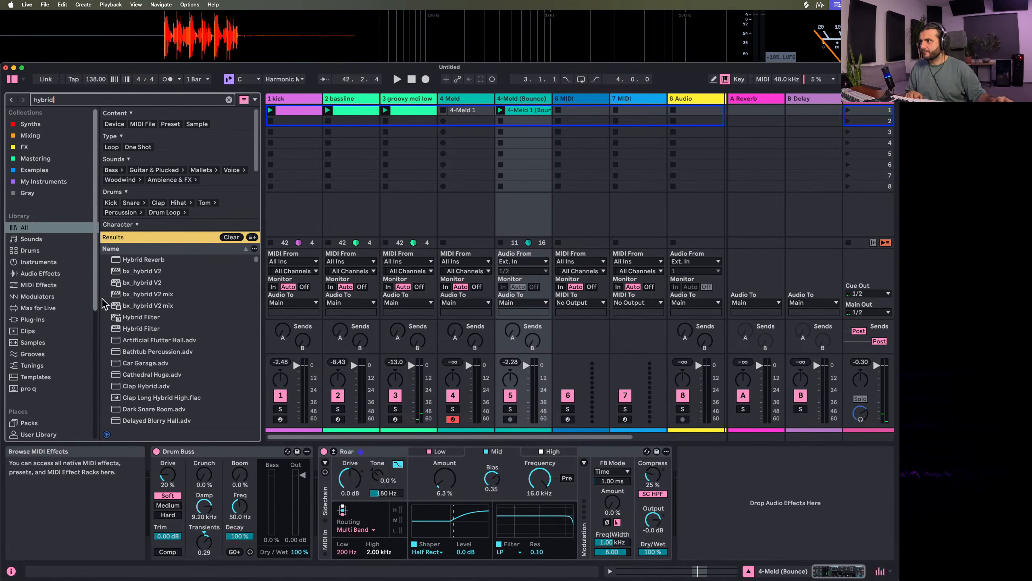
left_click_drag(143, 260, 766, 474)
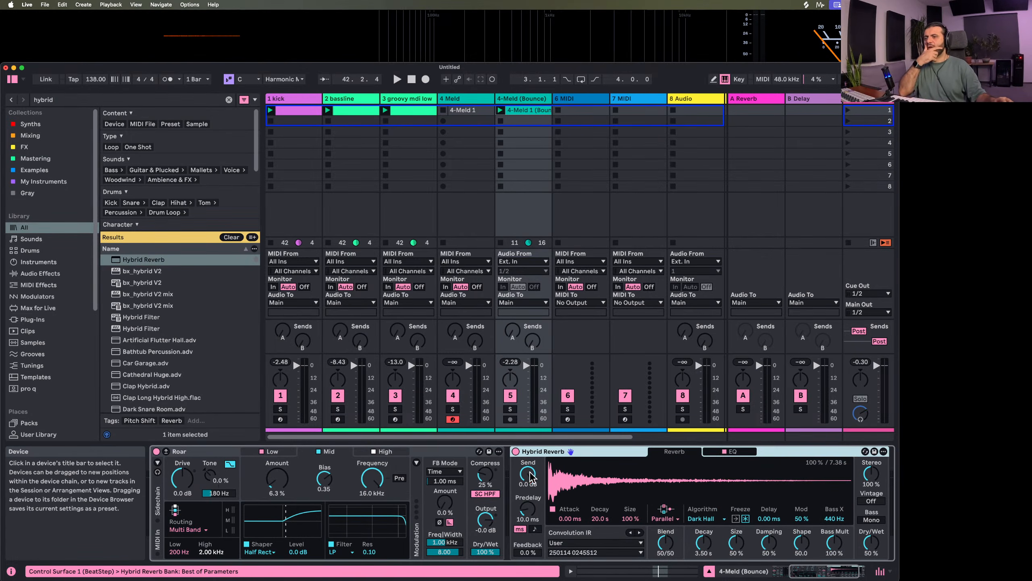
left_click_drag(671, 544, 672, 578)
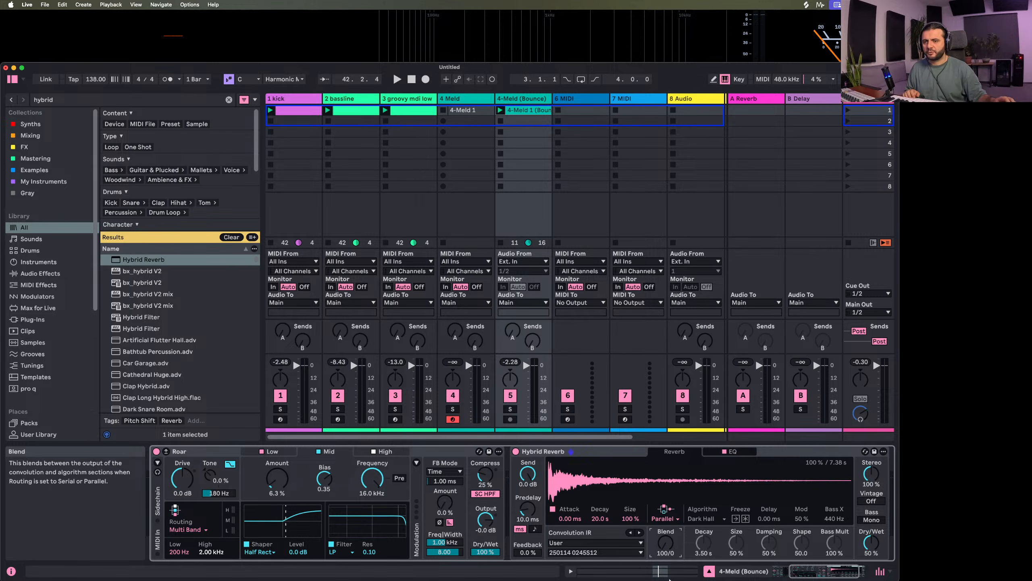
scroll(68, 325, "down", 5)
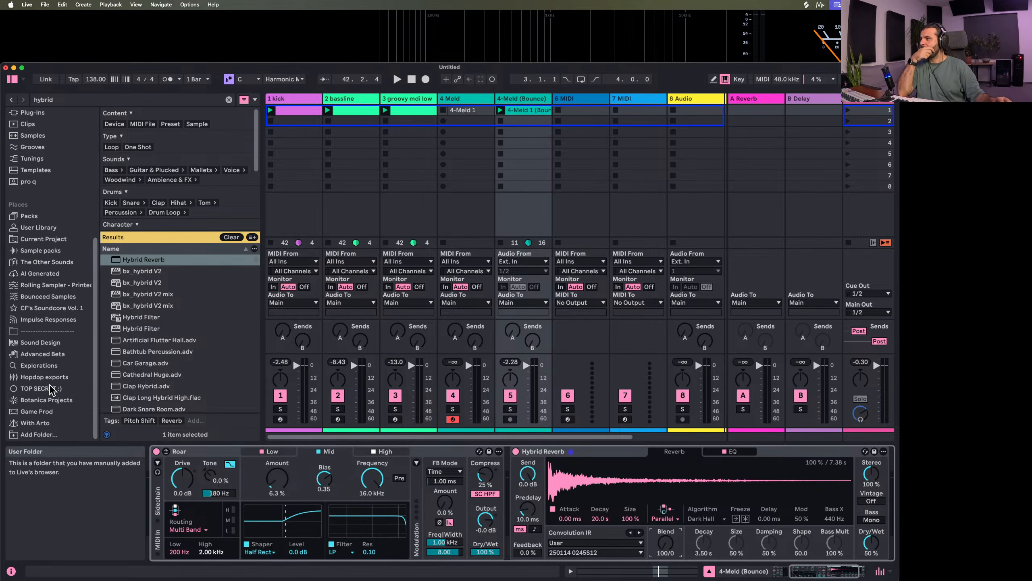
Load the impulse response Echolocator 09 Alienated.wav from the Nightverb & Echolocator folder of Impulse Responses into Hybrid Reverb
left_click(48, 319)
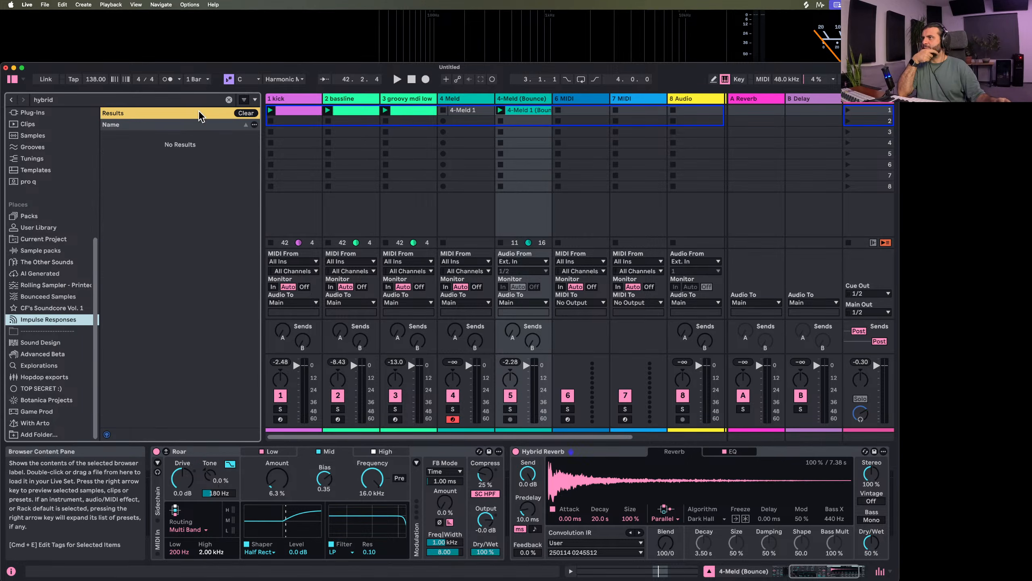
left_click(228, 100)
left_click(107, 124)
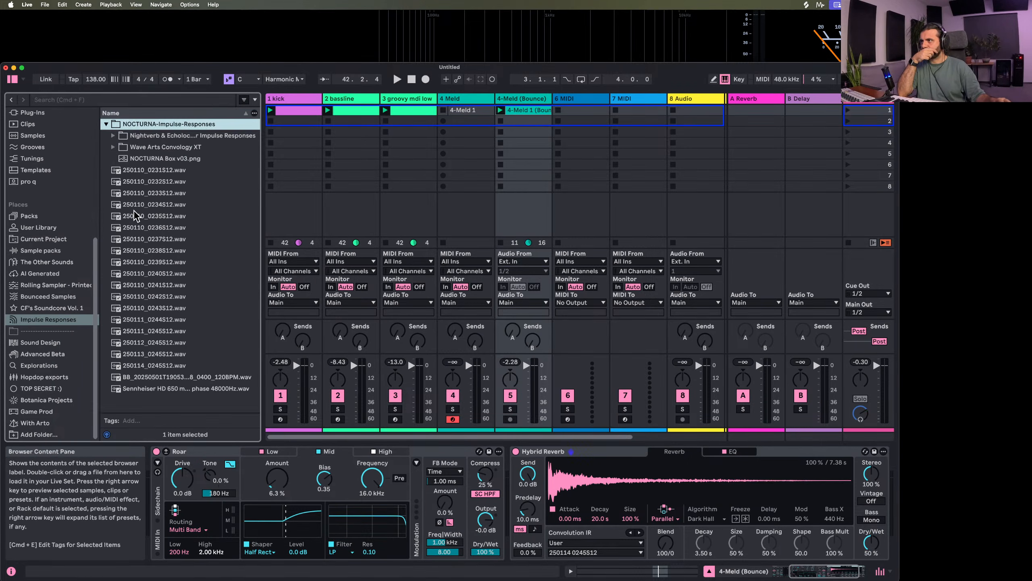
key("Down")
key("Right")
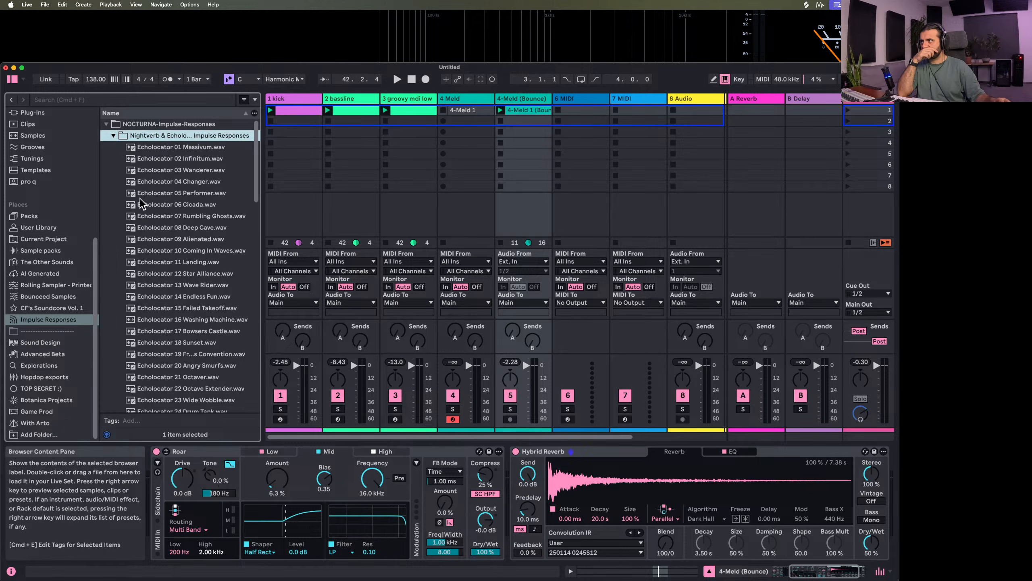
left_click(152, 239)
scroll(159, 265, "down", 7)
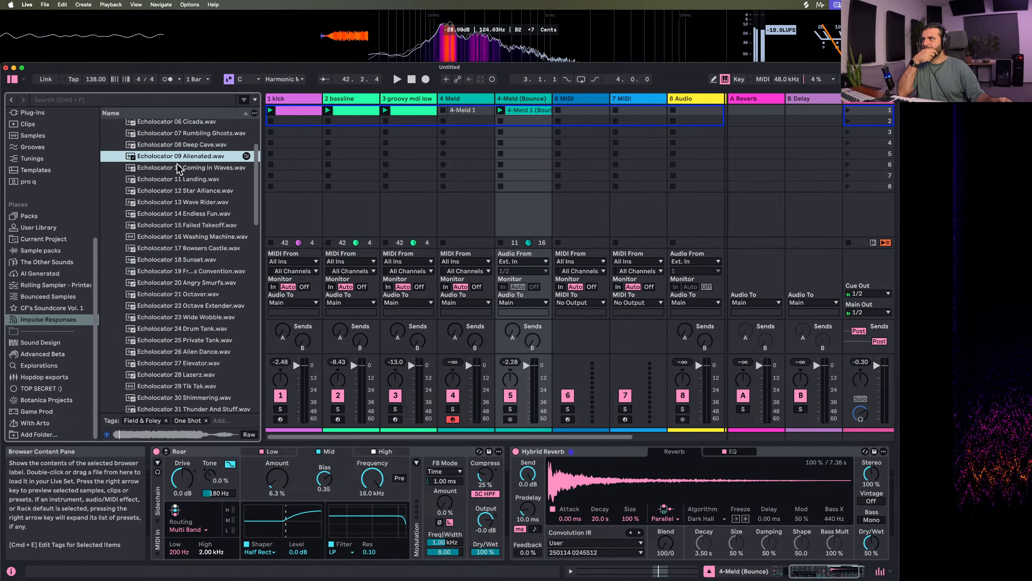
left_click_drag(177, 161, 636, 478)
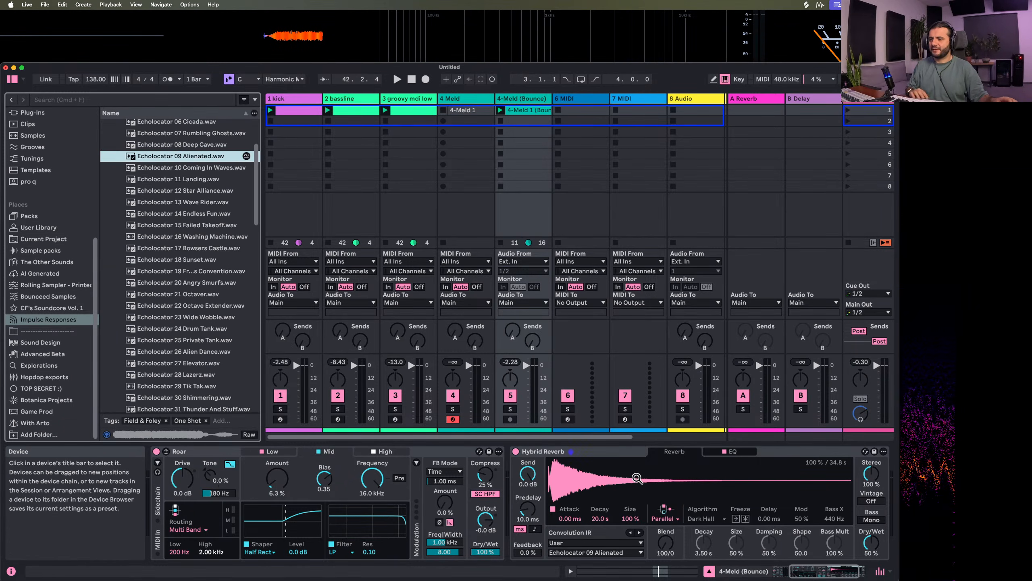
Shorten Hybrid Reverb's impulse response to 20% size and 3.24 s decay during playback, with Dry/Wet at 30%
key("space")
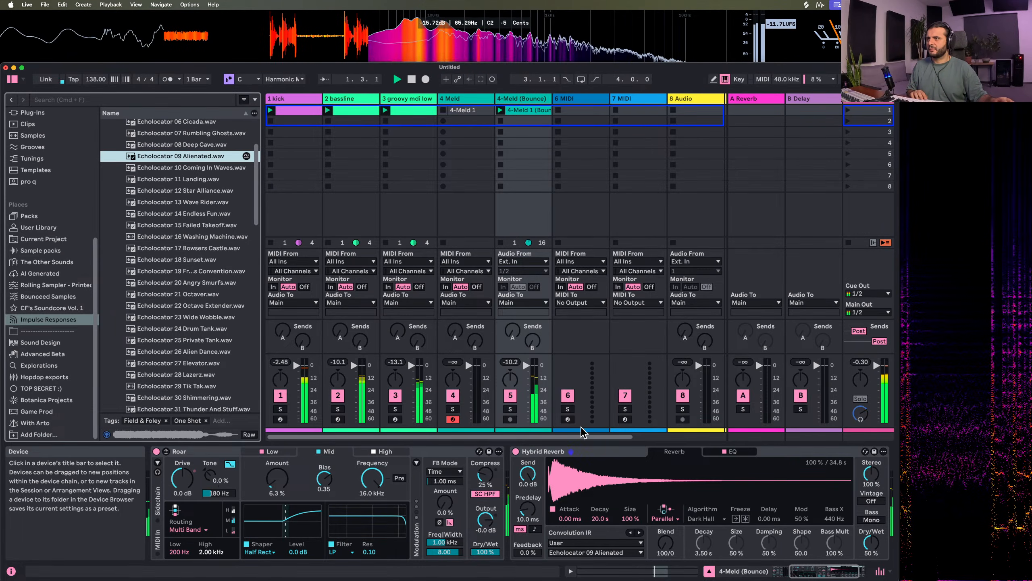
key("space")
left_click_drag(632, 519, 633, 561)
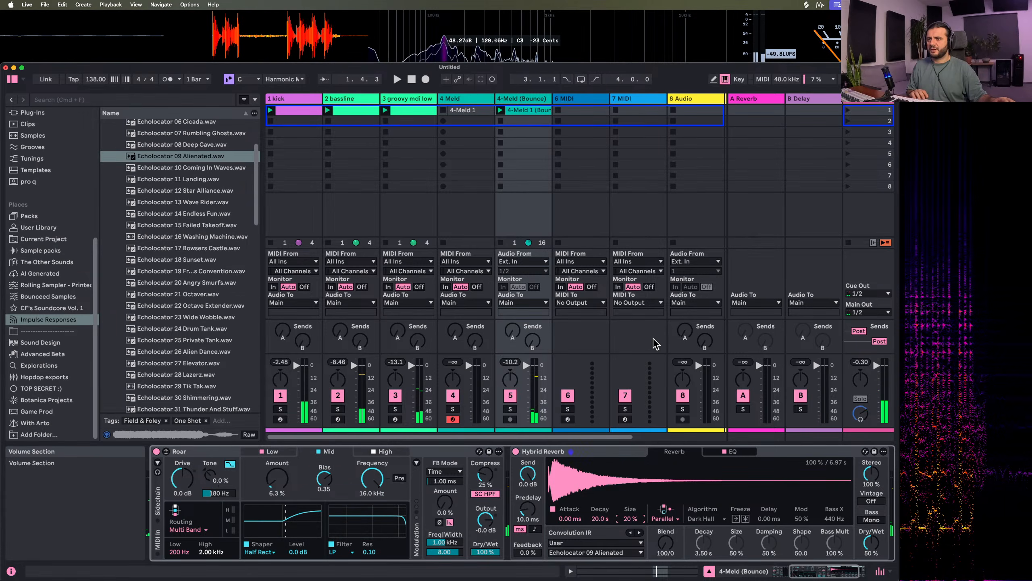
key("space")
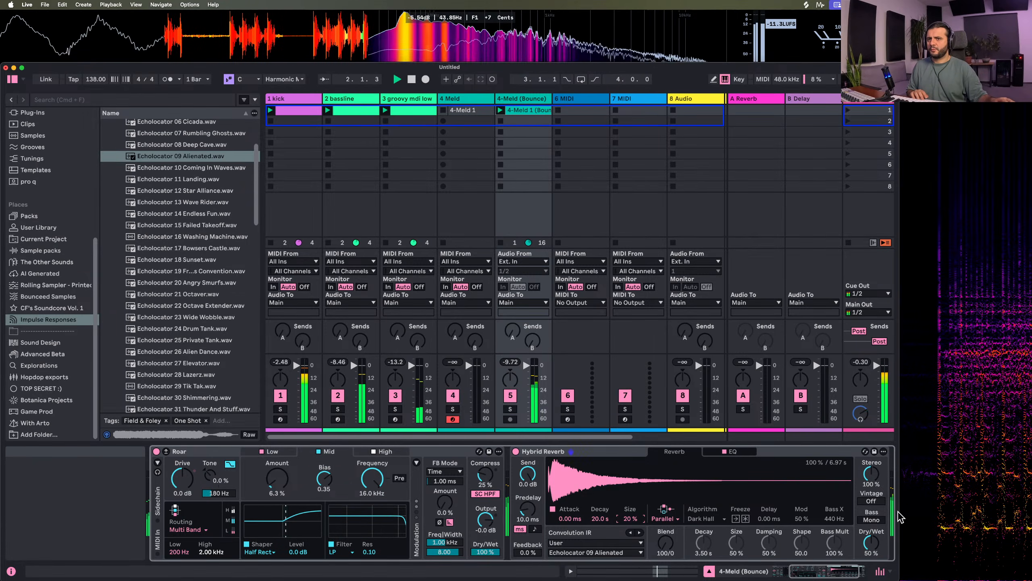
left_click_drag(871, 543, 871, 559)
mouse_move(601, 518)
left_mouse_down()
mouse_move(601, 539)
mouse_move(602, 521)
left_mouse_up()
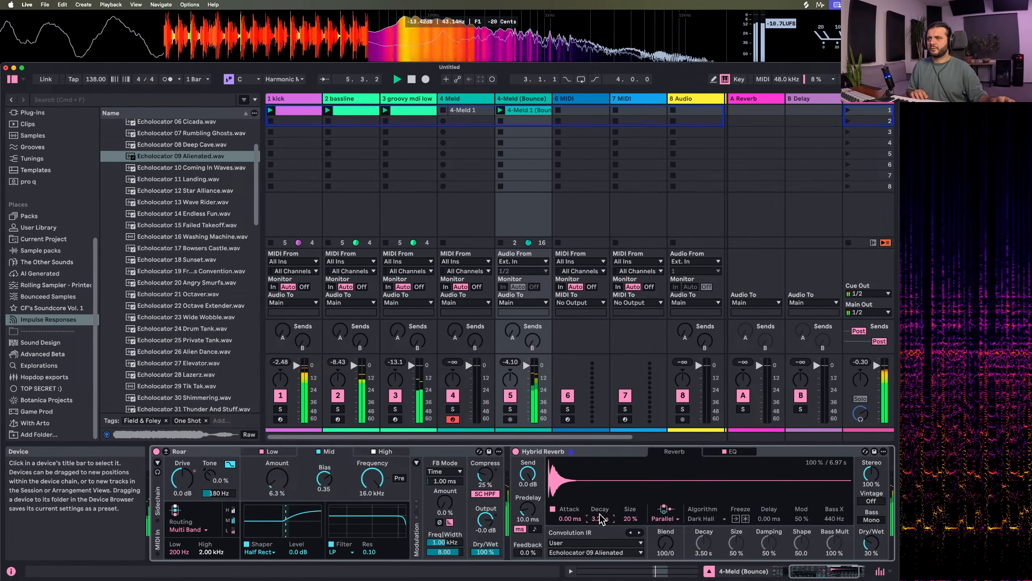
Try different Dry/Wet balances on Hybrid Reverb, settling on 26% with the impulse response size at 25%
left_click_drag(872, 542, 871, 553)
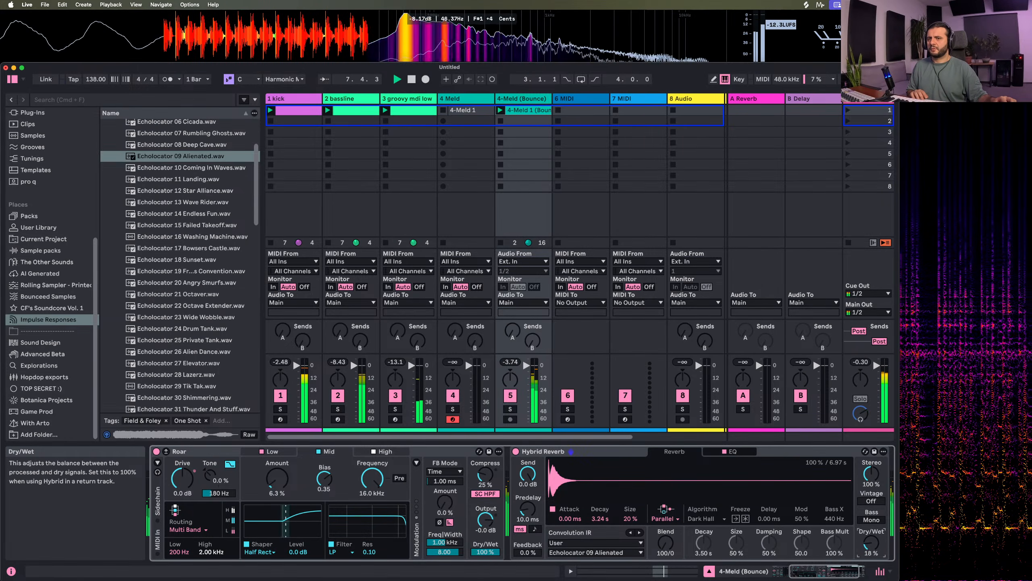
left_click_drag(871, 543, 871, 480)
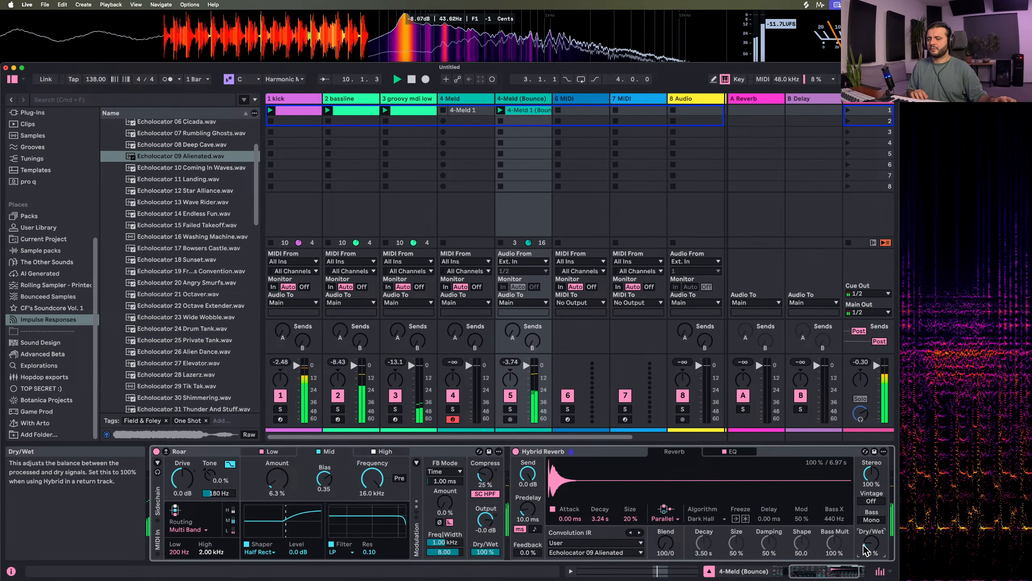
left_click_drag(863, 545, 864, 548)
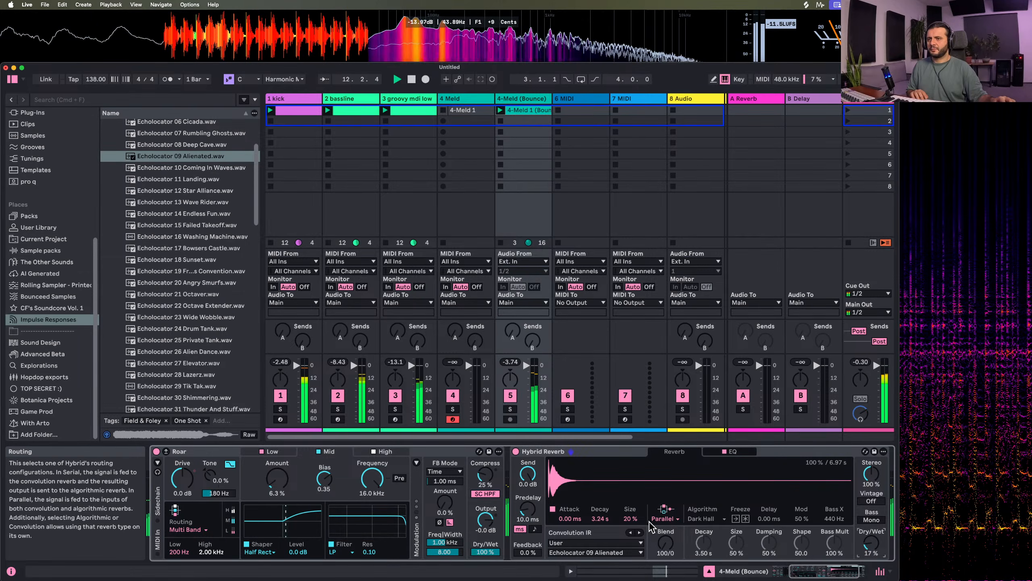
left_click_drag(627, 521, 626, 525)
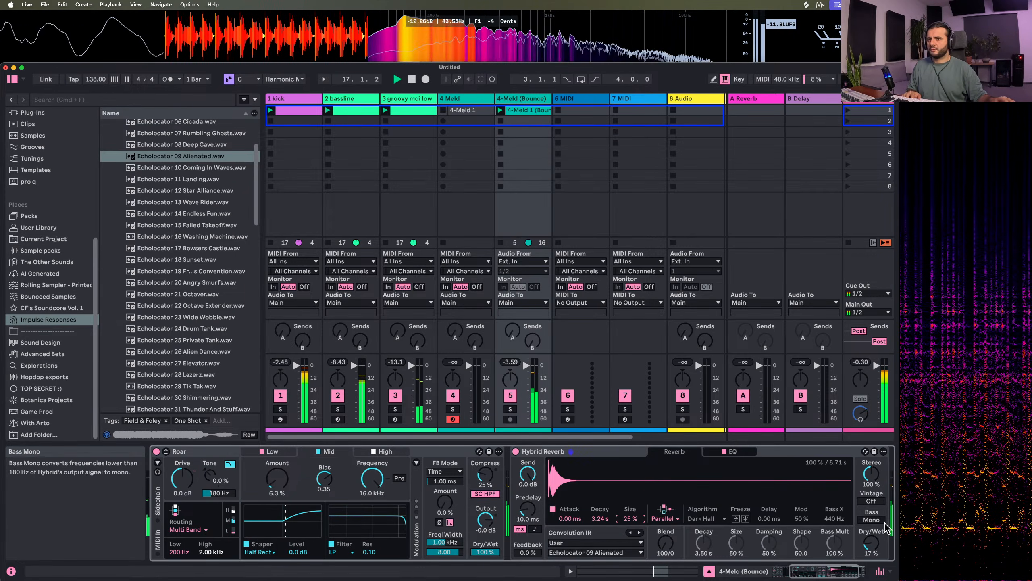
left_click_drag(878, 536, 878, 526)
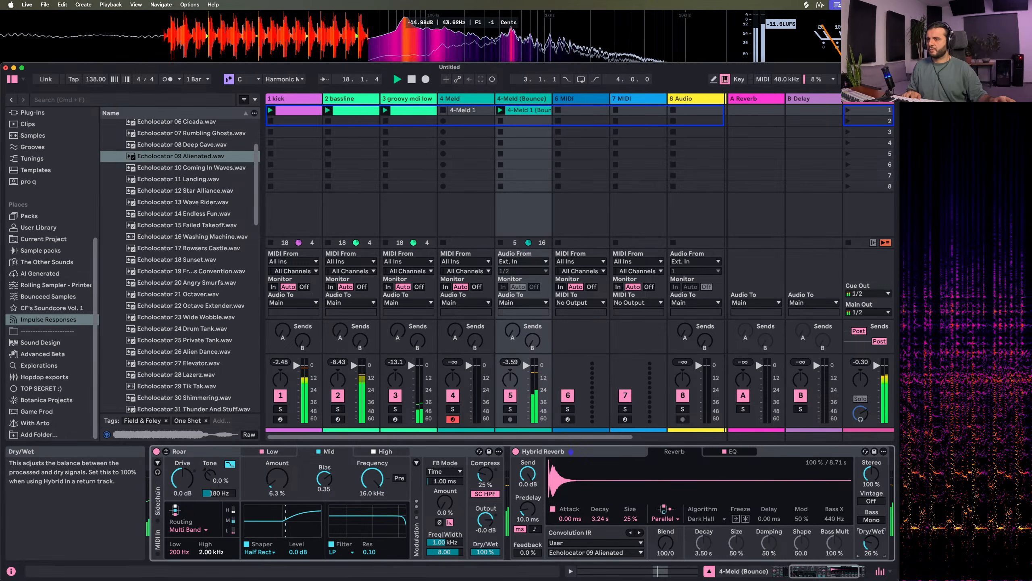
In Hybrid Reverb's EQ, boost the second band 3.5 dB at 1.22 kHz and set the low cut to 707 Hz with a 6 dB slope
left_click(731, 451)
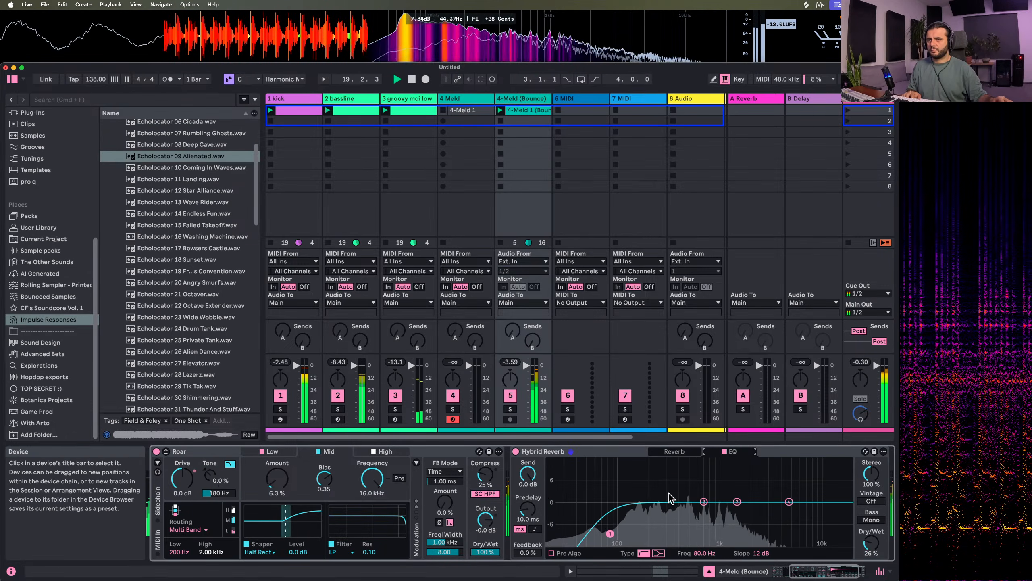
left_click_drag(704, 501, 727, 489)
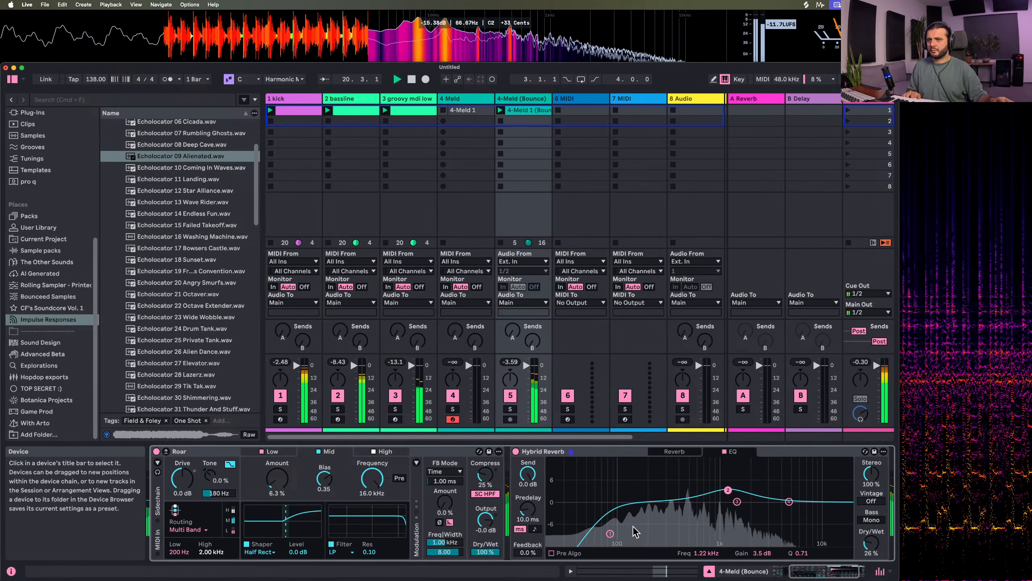
left_click_drag(610, 534, 705, 542)
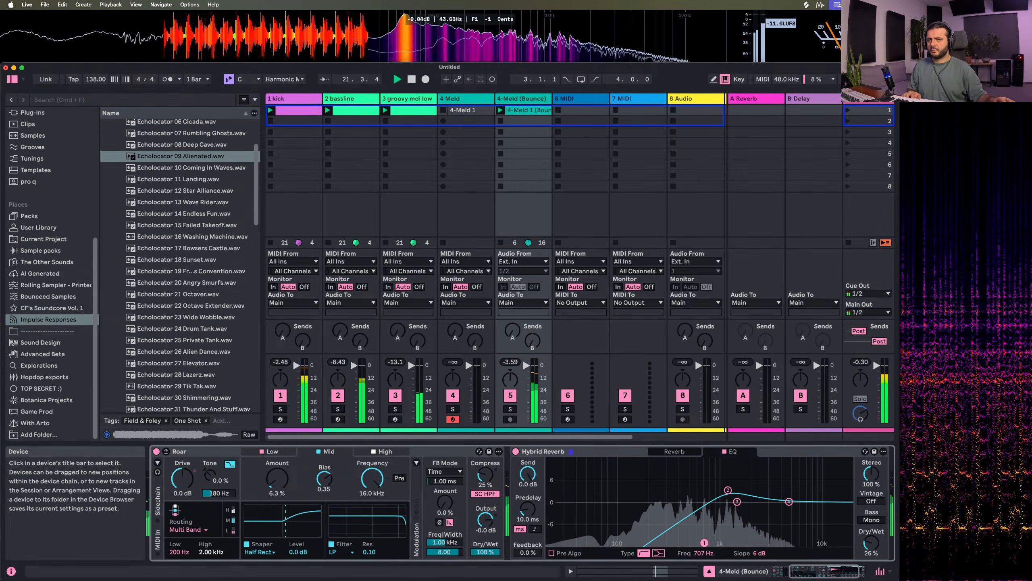
Set Hybrid Reverb's Predelay to 0.00 ms and its Vintage mode to Old
left_click(663, 452)
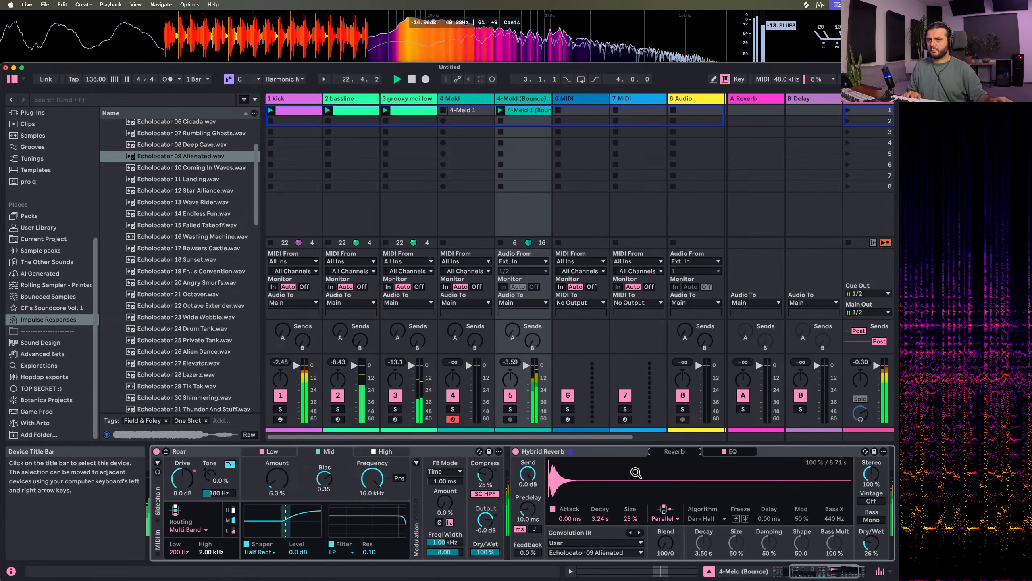
left_click_drag(527, 508, 527, 514)
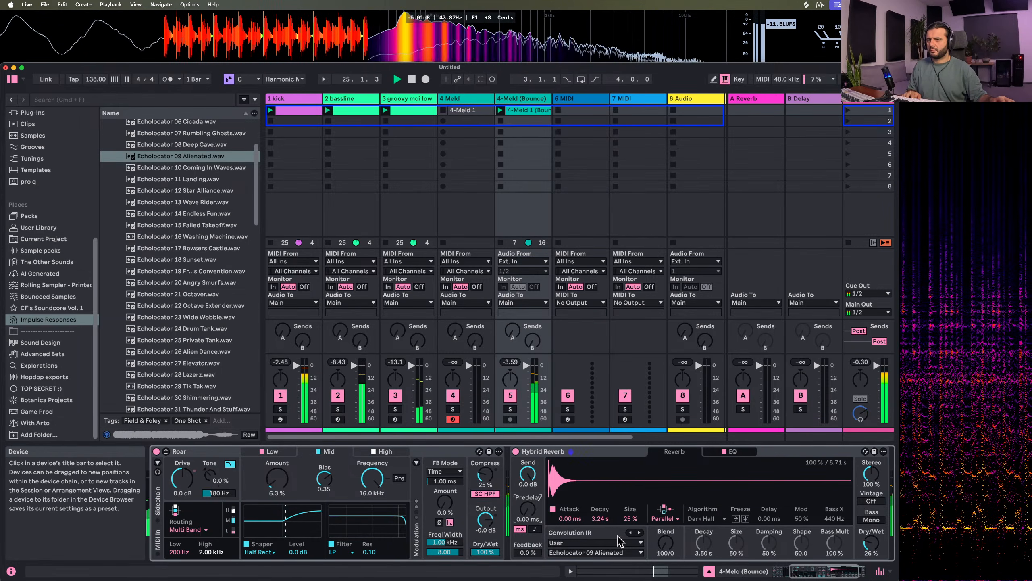
left_click_drag(870, 501, 871, 491)
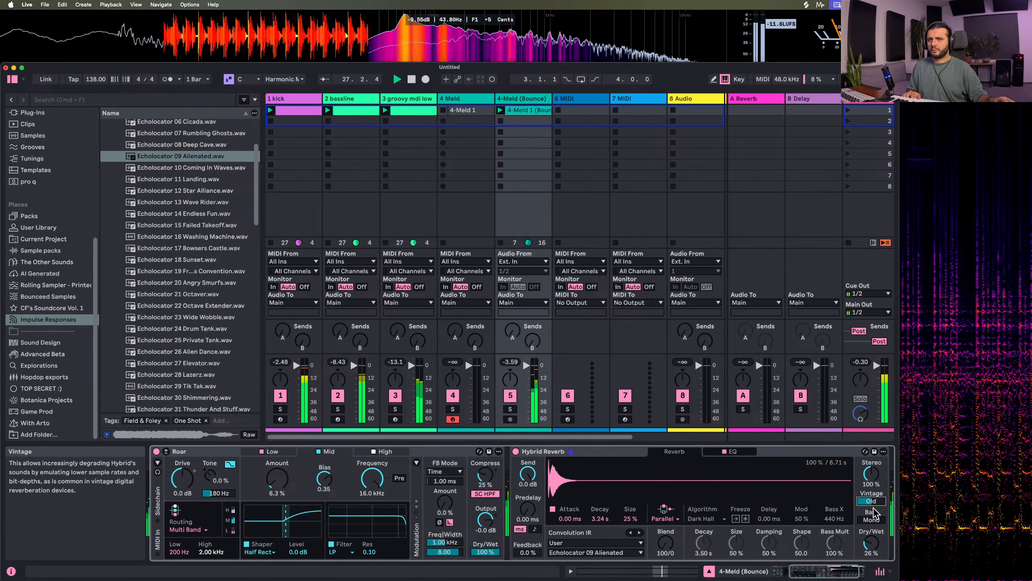
left_click(871, 543)
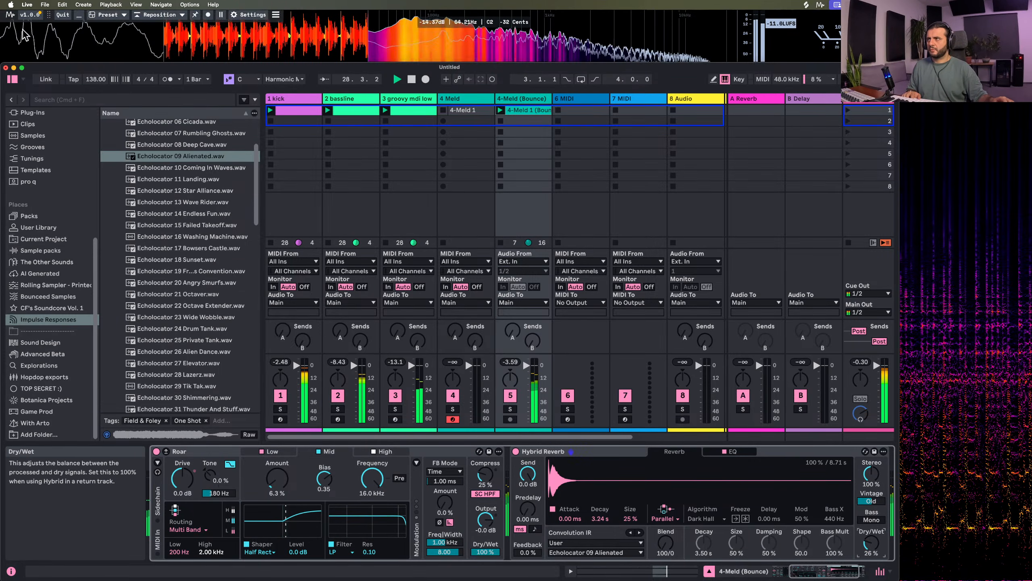
Lower Roar's output on the bounced track to -1.8 dB
left_click(80, 102)
left_click_drag(537, 379, 537, 380)
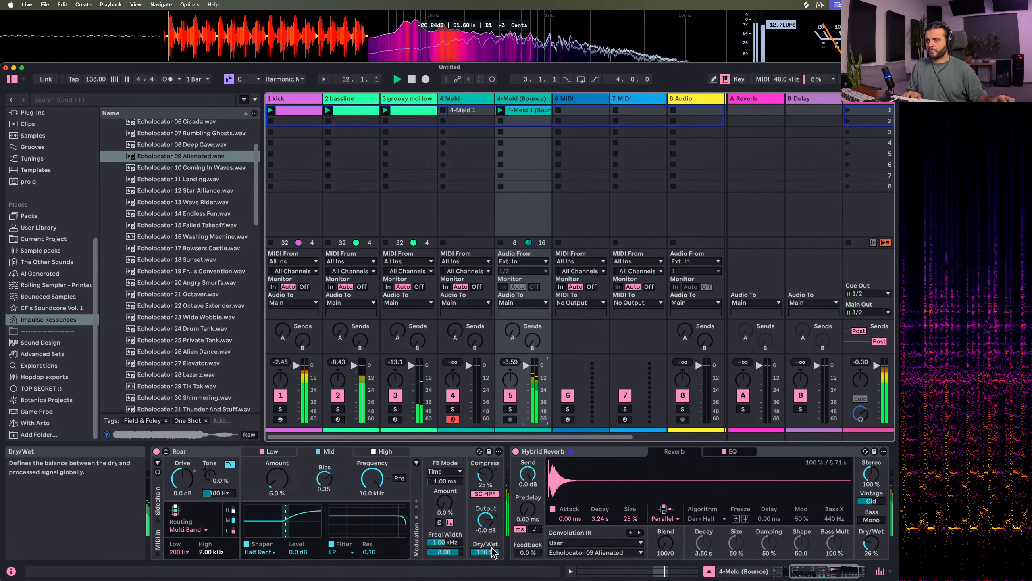
left_click_drag(485, 519, 484, 538)
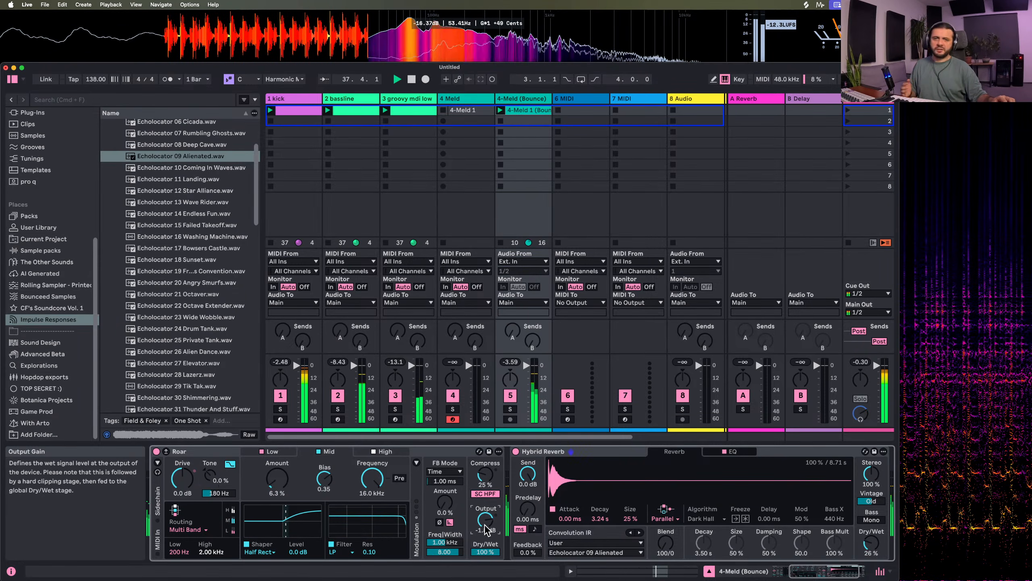
Find Auto Filter in the browser and add it after Hybrid Reverb on the bounced track
left_click(61, 100)
type("auto filte")
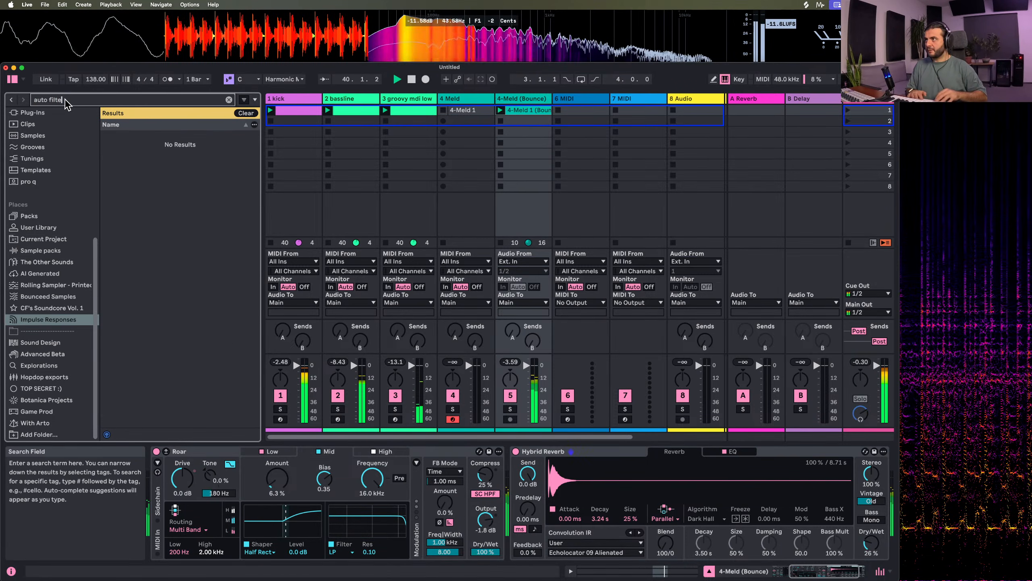
type("r")
key("Down")
key("Return")
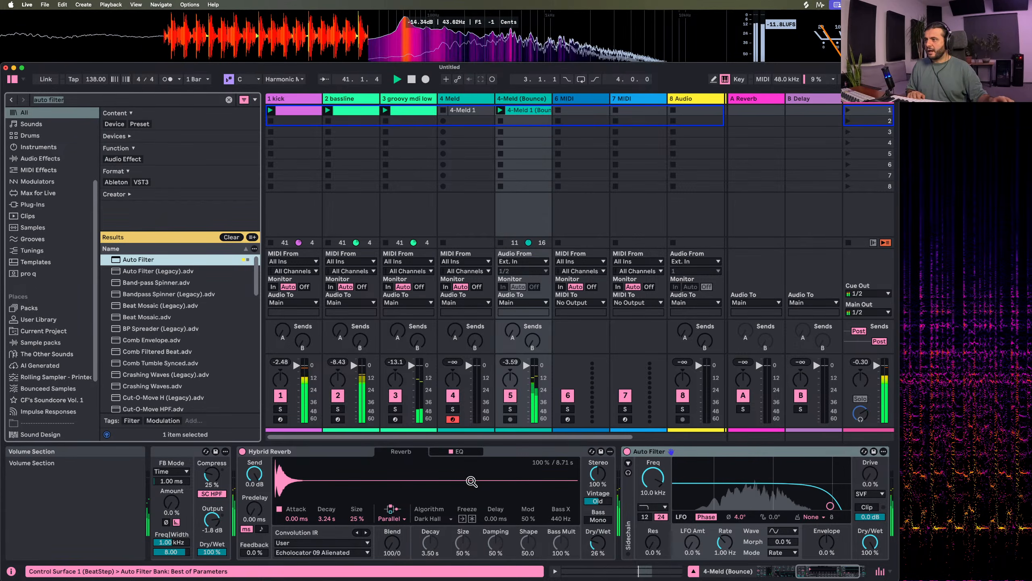
Switch the filter of Roar's Mid band to Dispersion at 668 Hz and stop playback
scroll(472, 481, "left", 10)
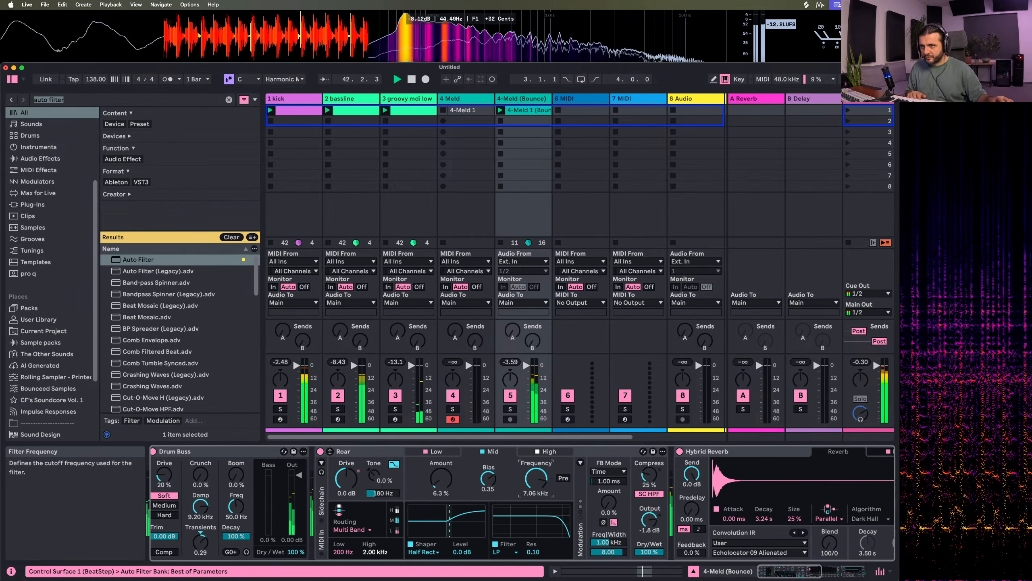
left_click(504, 551)
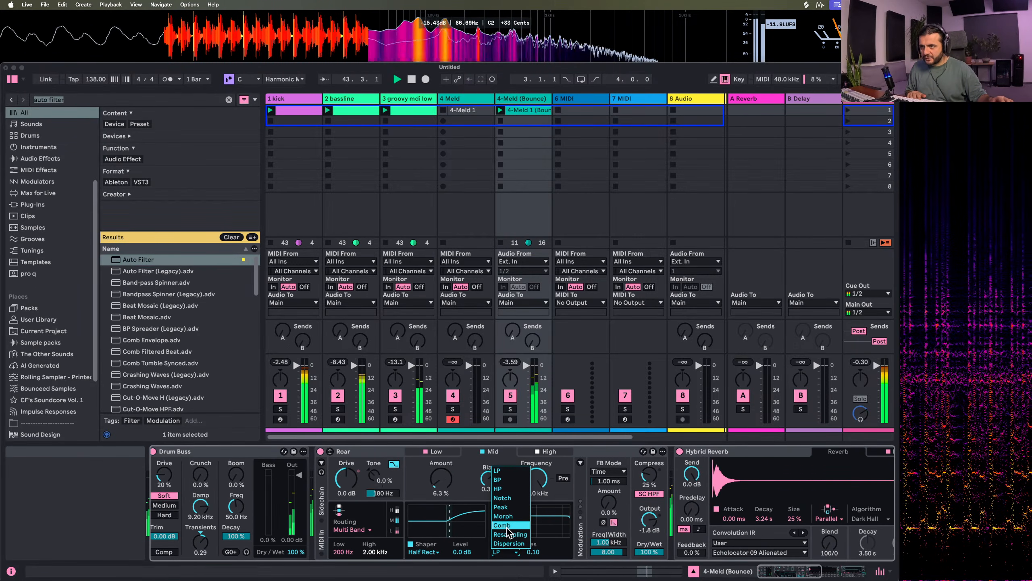
left_click(509, 543)
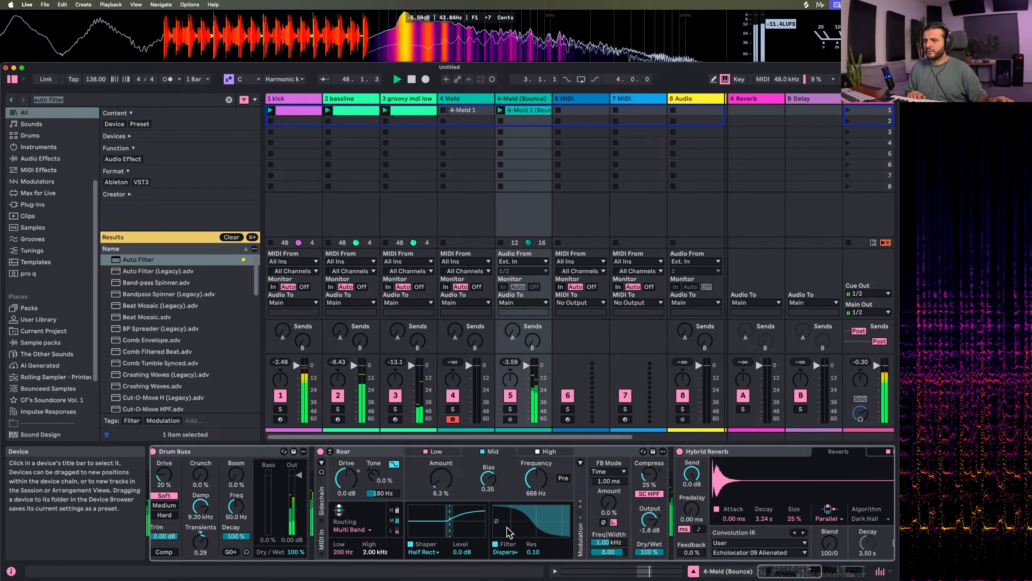
key("space")
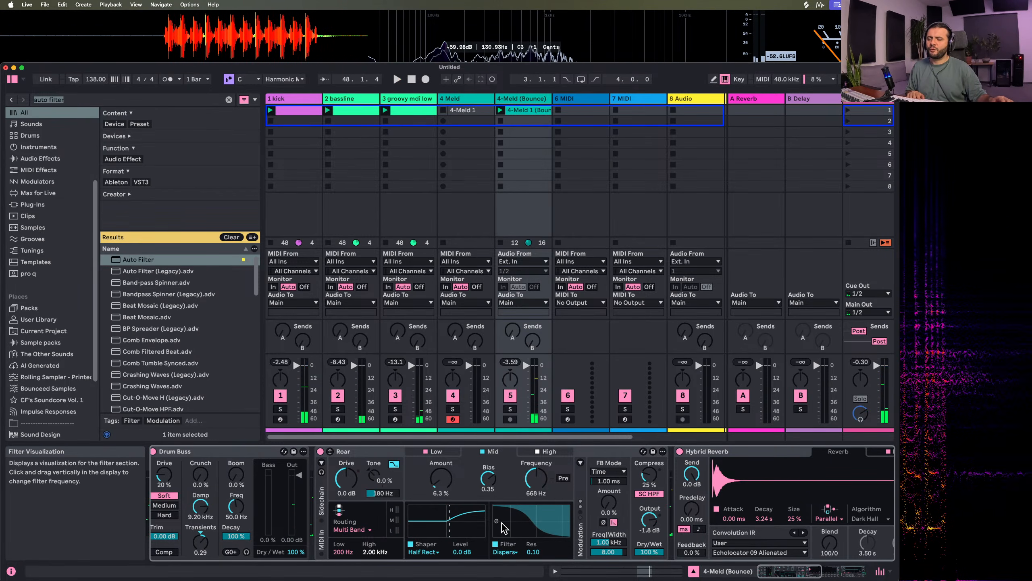
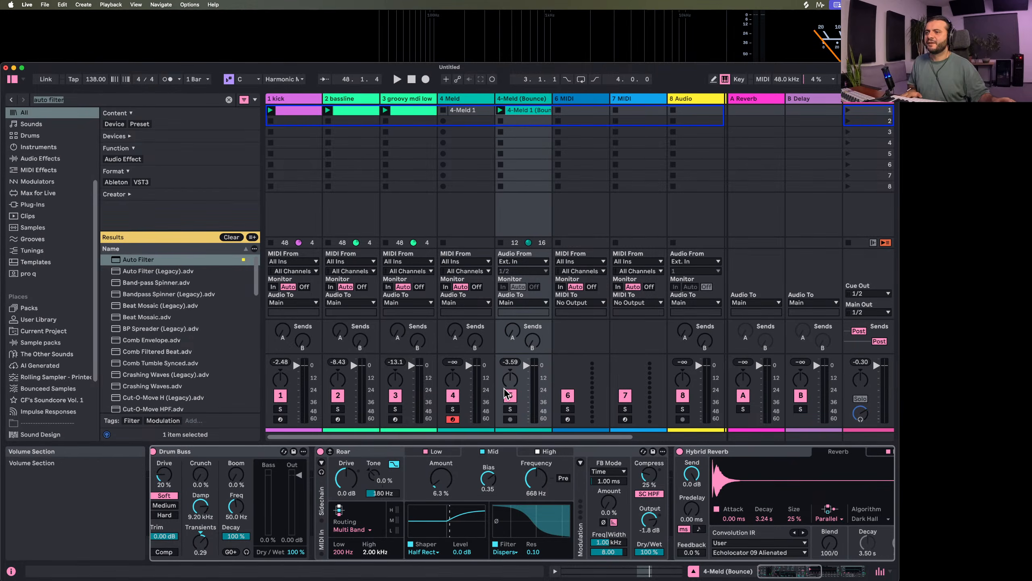
During playback, lower the filter frequency of Roar's Mid band to 632 Hz and Hybrid Reverb's Dry/Wet to 17%
key("space")
scroll(543, 447, "right", 10)
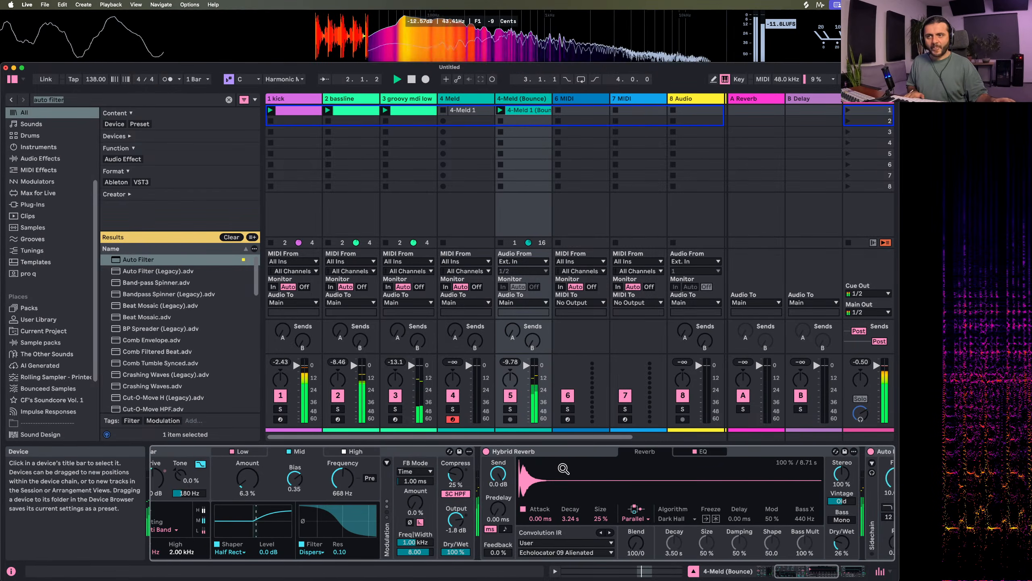
scroll(448, 518, "left", 8)
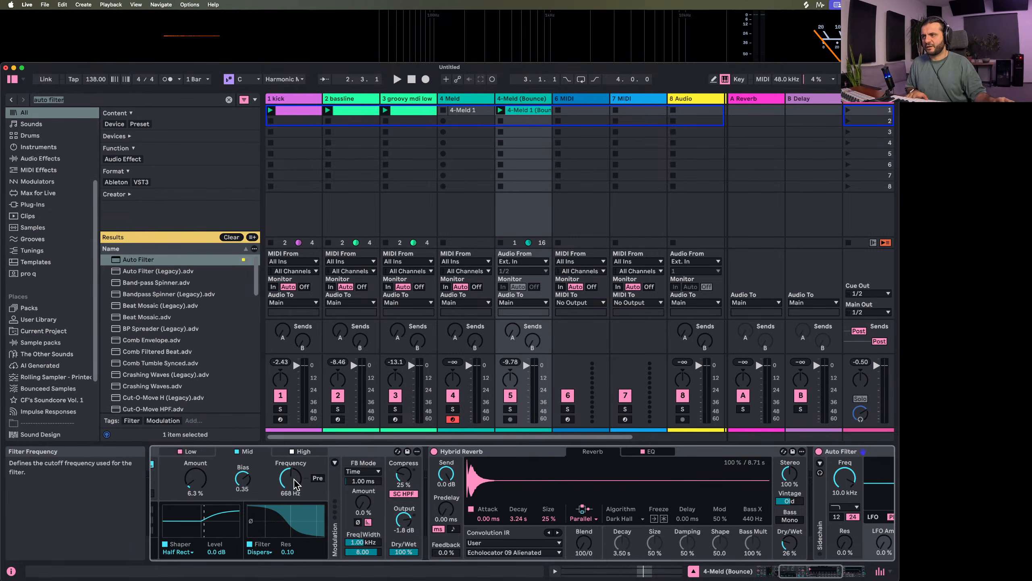
key("space")
left_click_drag(291, 478, 290, 479)
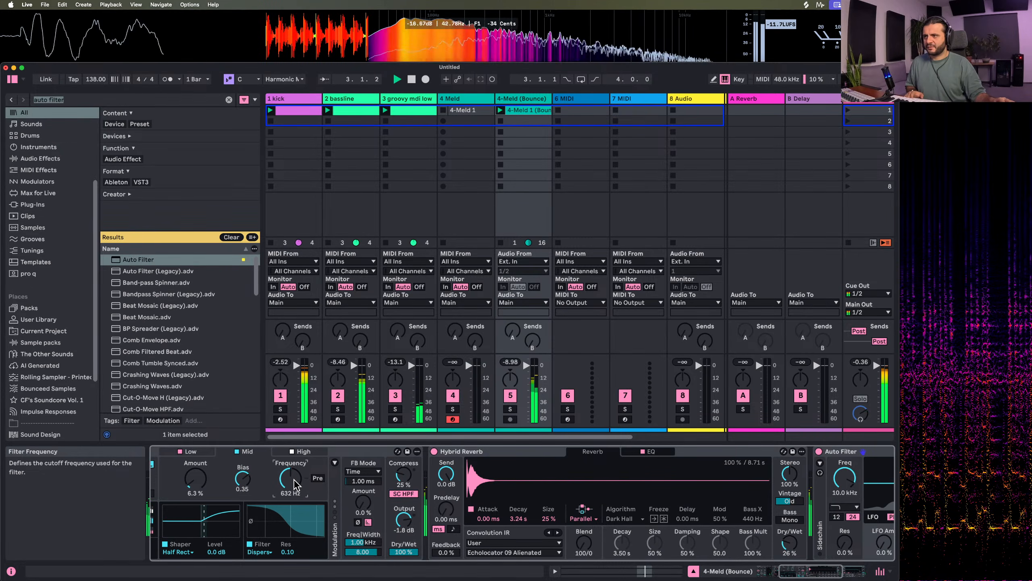
scroll(491, 523, "right", 6)
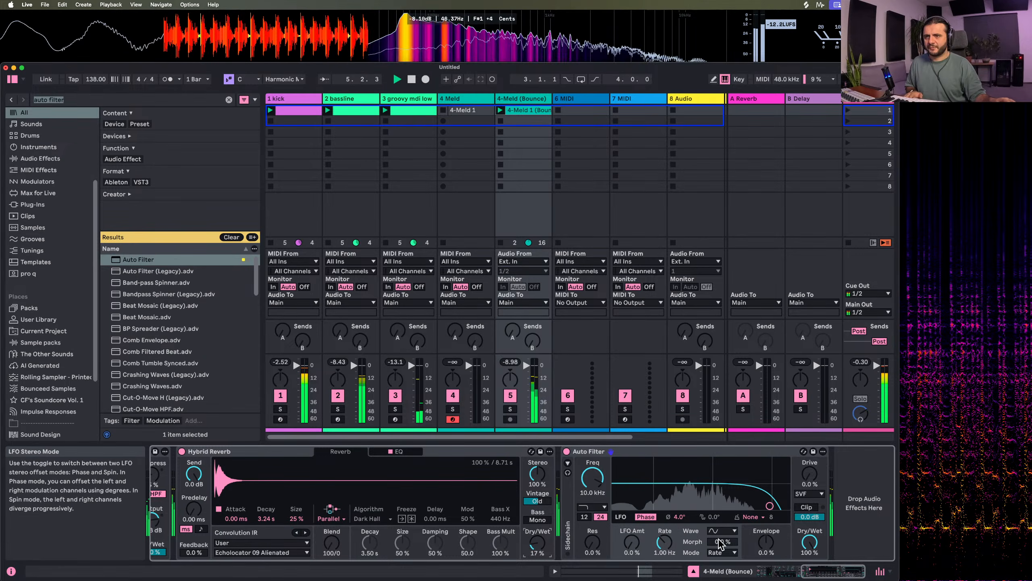
Set Auto Filter's envelope amount to 100% with a 0.00 ms attack, and its cutoff to 817 Hz with 36% resonance
left_click_drag(766, 543, 766, 540)
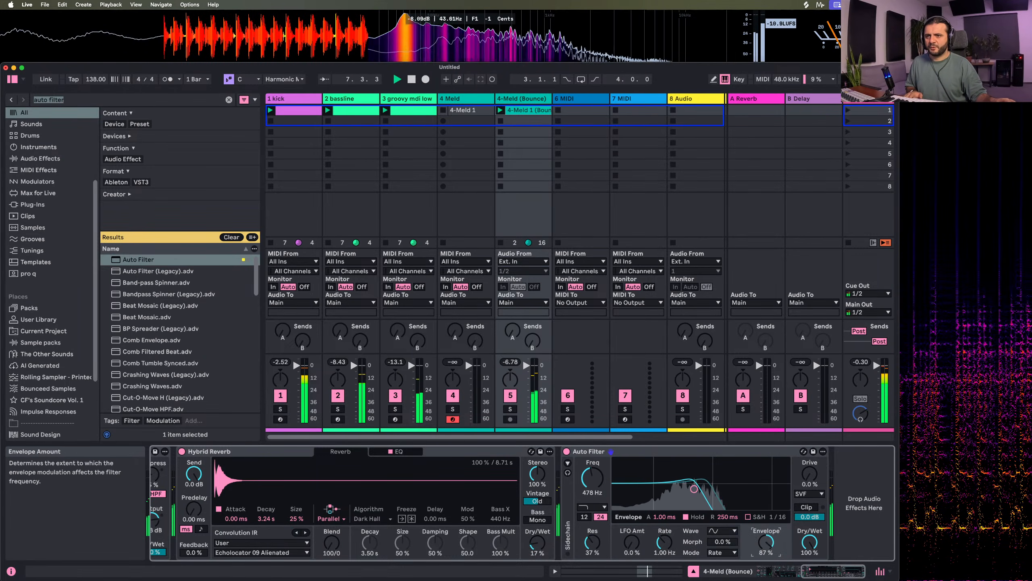
left_click_drag(663, 516, 663, 520)
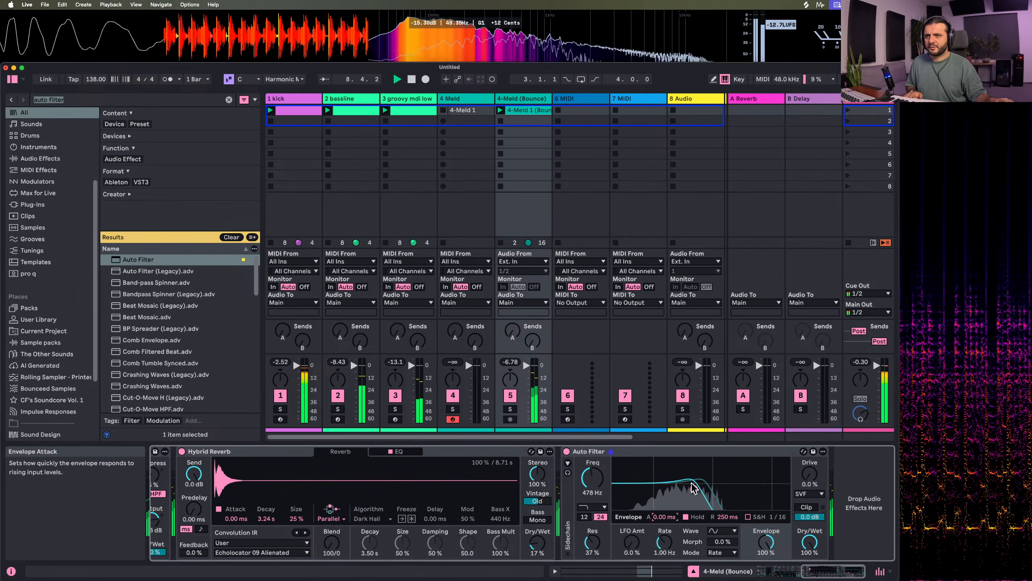
left_click_drag(693, 486, 699, 491)
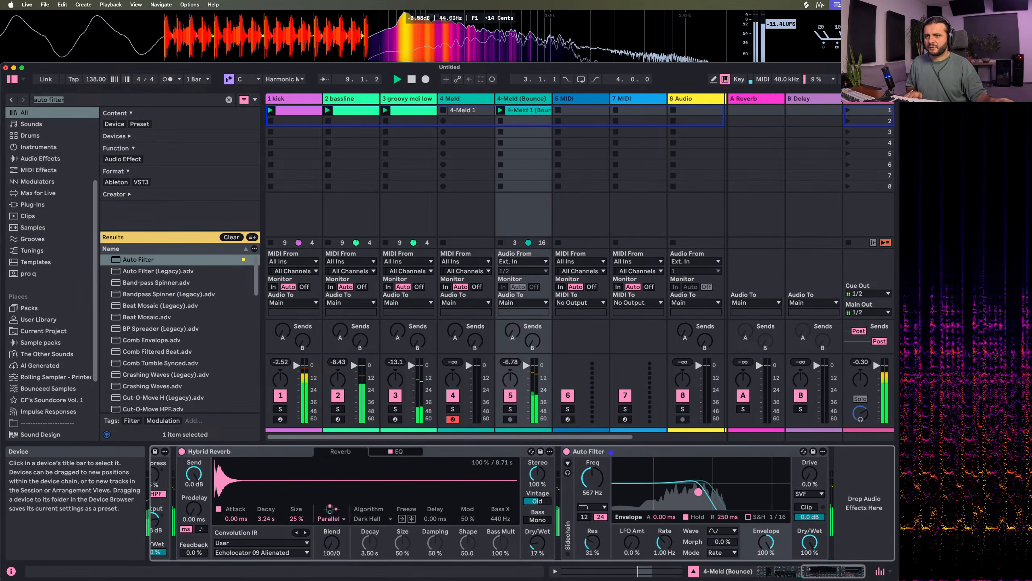
Switch Auto Filter to the Notch+LP type with 67% Morph, 48% resonance and 7.1% Drive
left_click(592, 507)
left_click(593, 468)
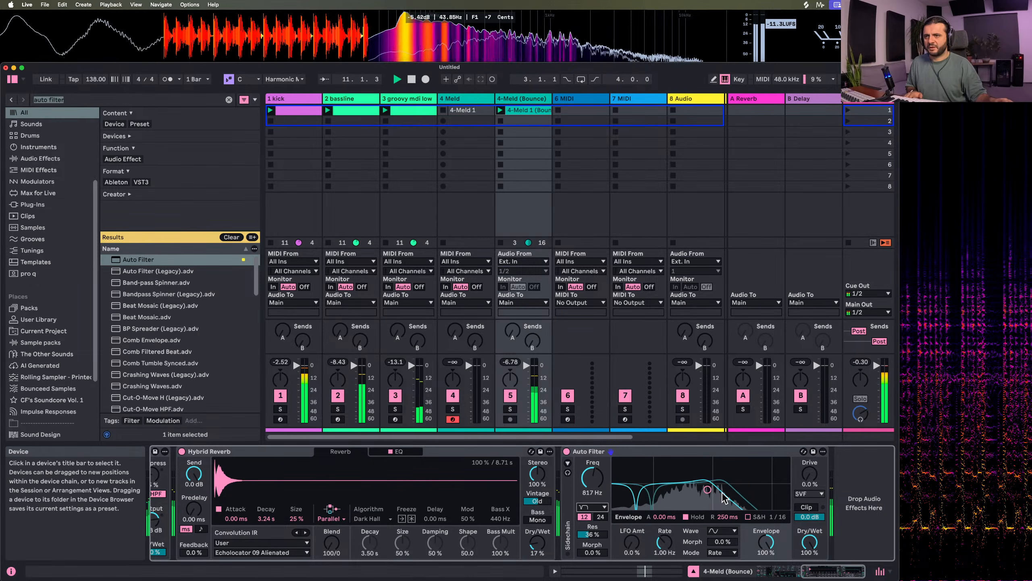
left_click_drag(592, 552, 592, 543)
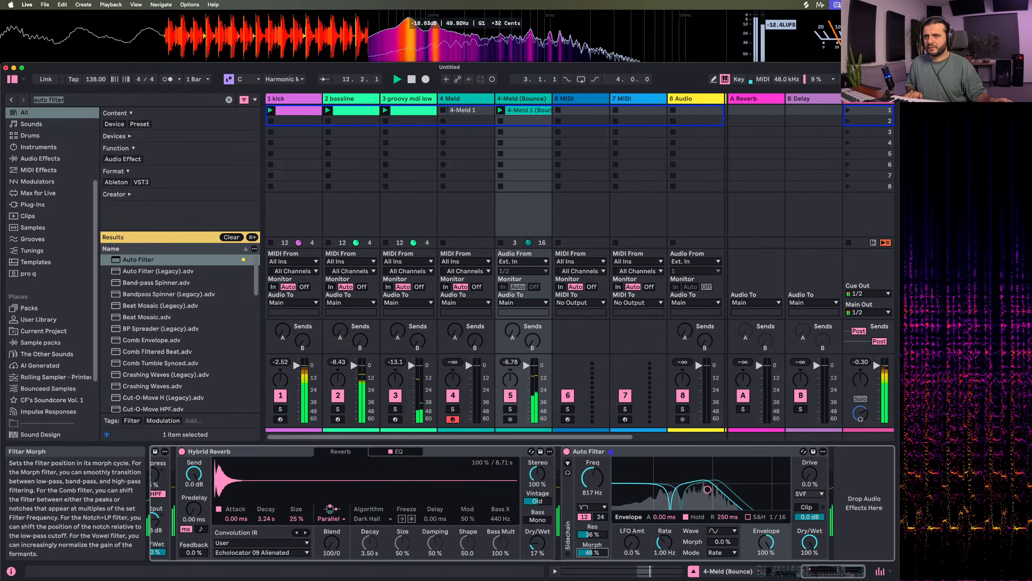
type("67")
key("Return")
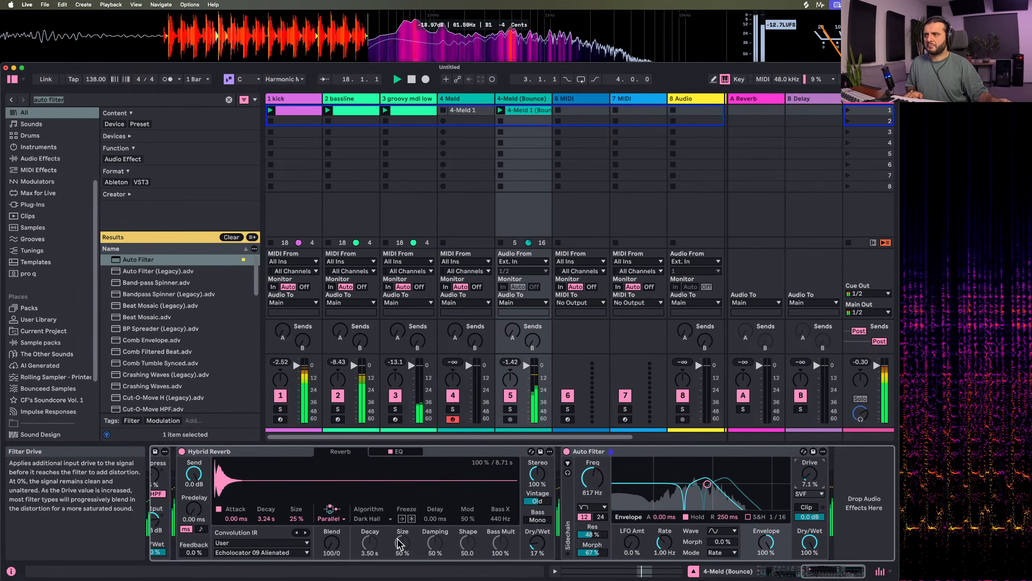
Rename the bounced Meld track as "# rain chord texture"
scroll(400, 543, "left", 15)
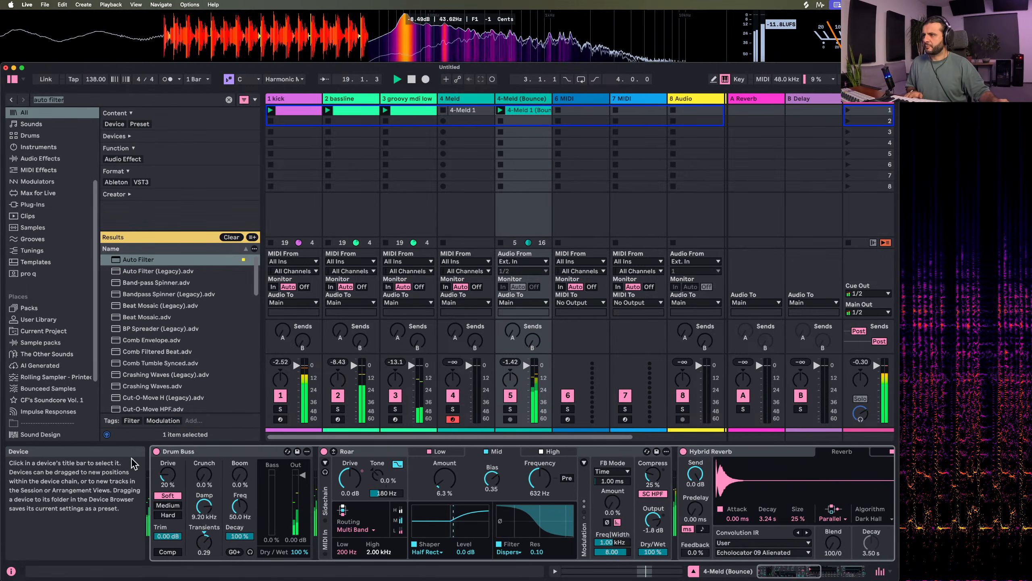
left_click(473, 98)
left_click(506, 99)
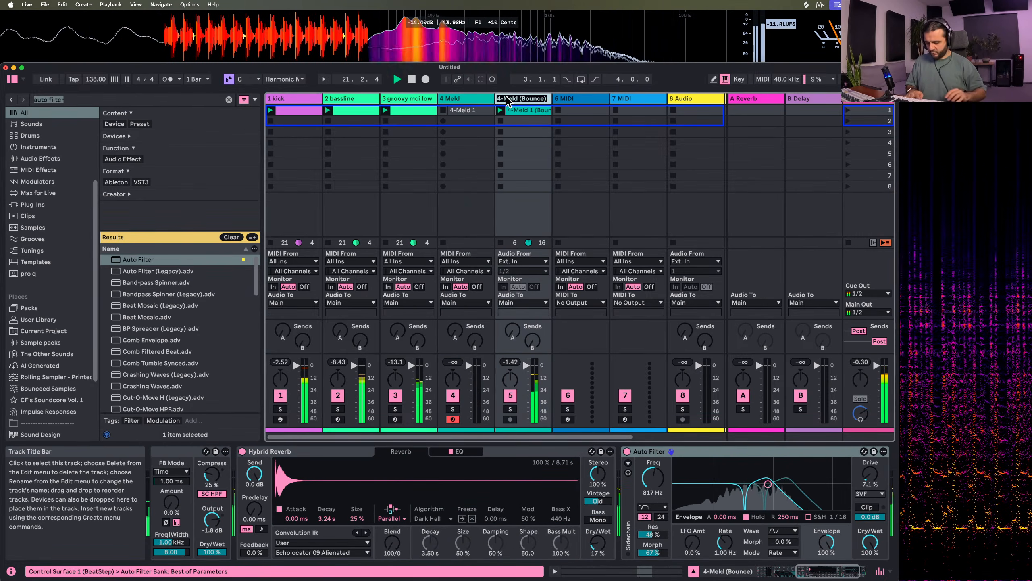
key("super+r")
type("#")
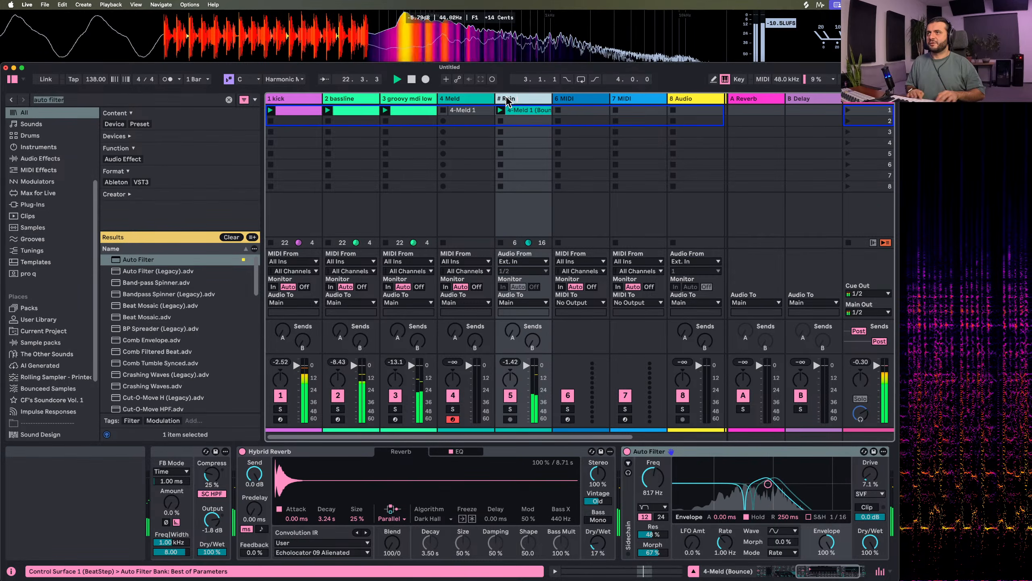
key("BackSpace")
key("BackSpace")
key("BackSpace")
key("BackSpace")
type("ain chord")
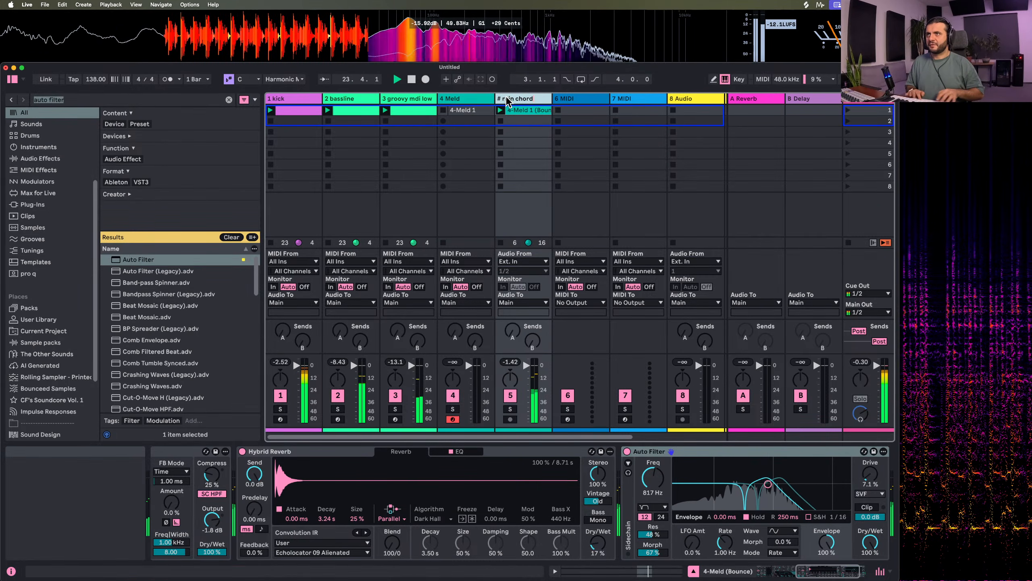
type("s")
key("Return")
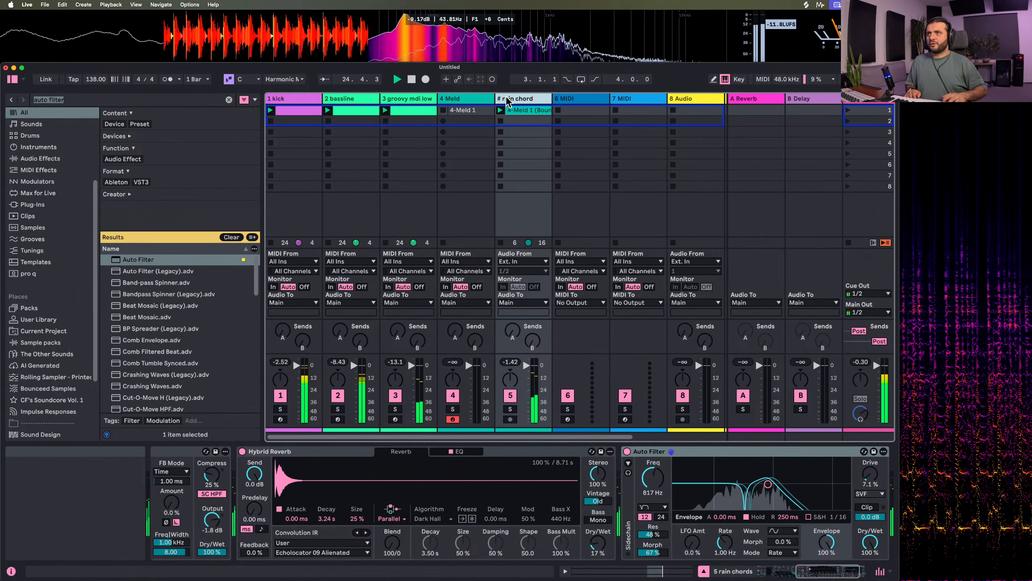
type("rexture")
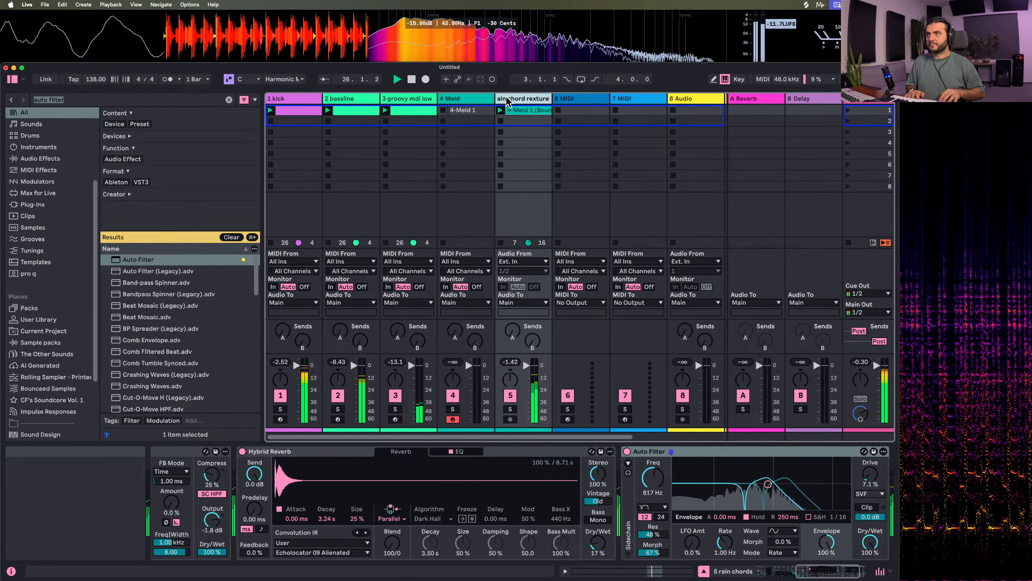
key("BackSpace")
key("BackSpace")
key("BackSpace")
key("BackSpace")
type("tex")
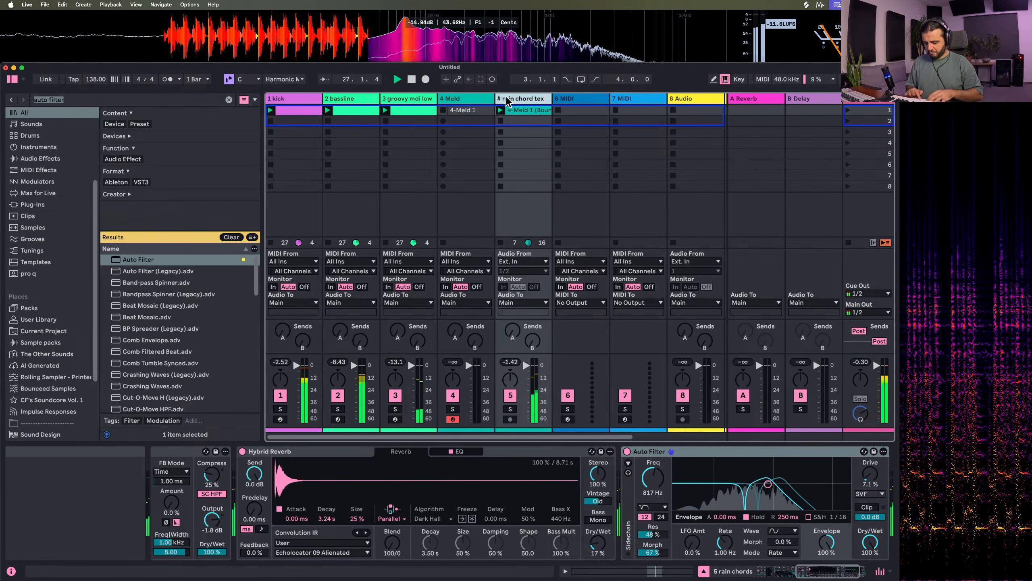
type("ture")
key("Return")
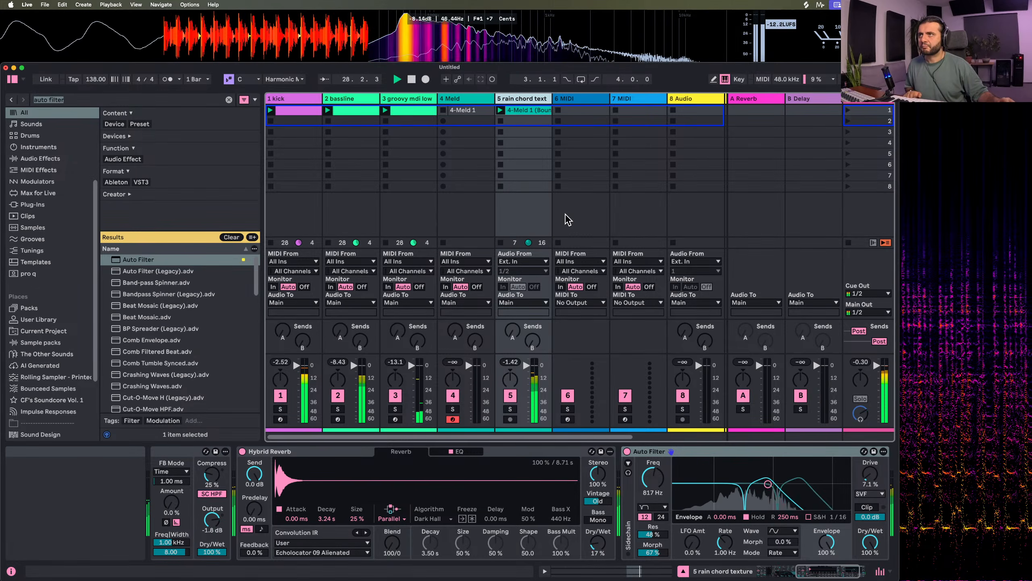
Find Meld in the browser and load it onto the empty MIDI track 6
left_click(556, 110)
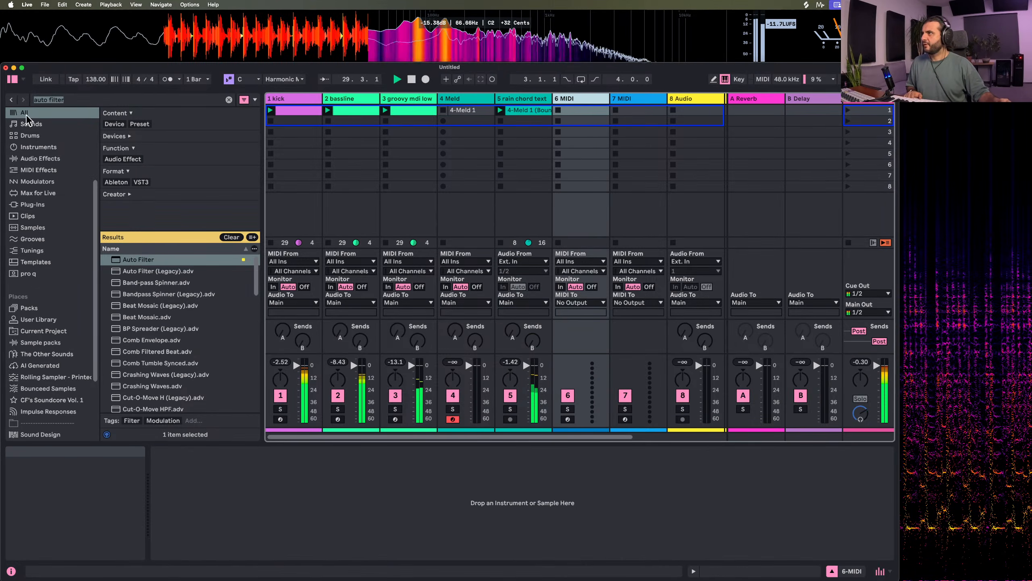
left_click(75, 102)
key("super+a")
type("meld")
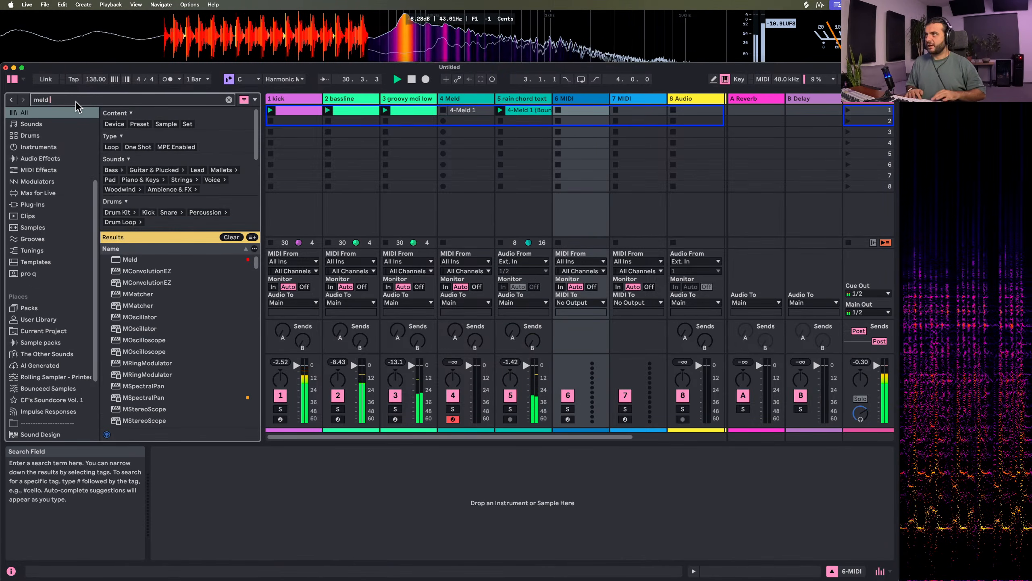
left_click_drag(118, 260, 570, 102)
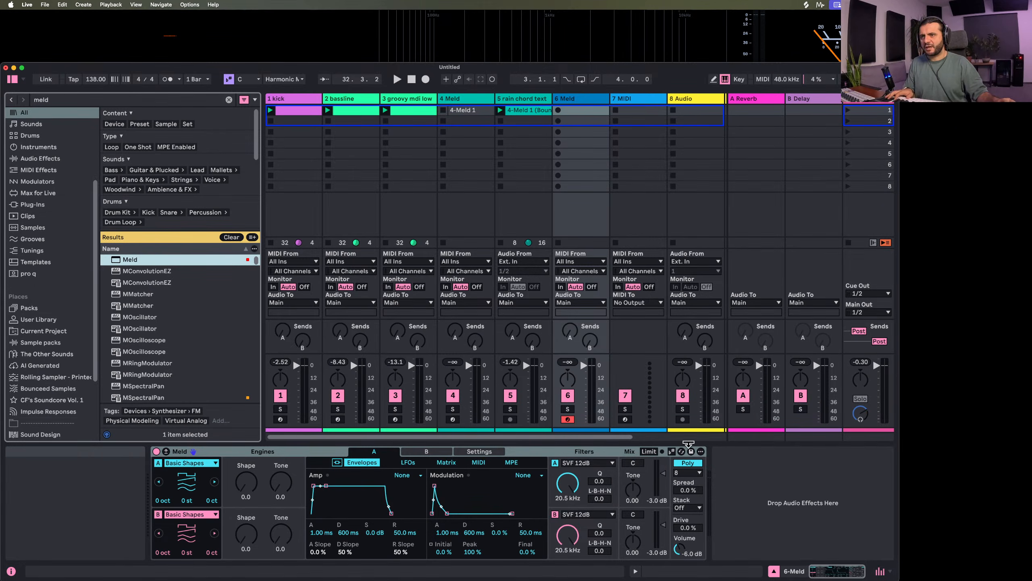
Set both of the new Meld's engines to the Chord oscillator and engine B's Inversion to 100
left_click(179, 463)
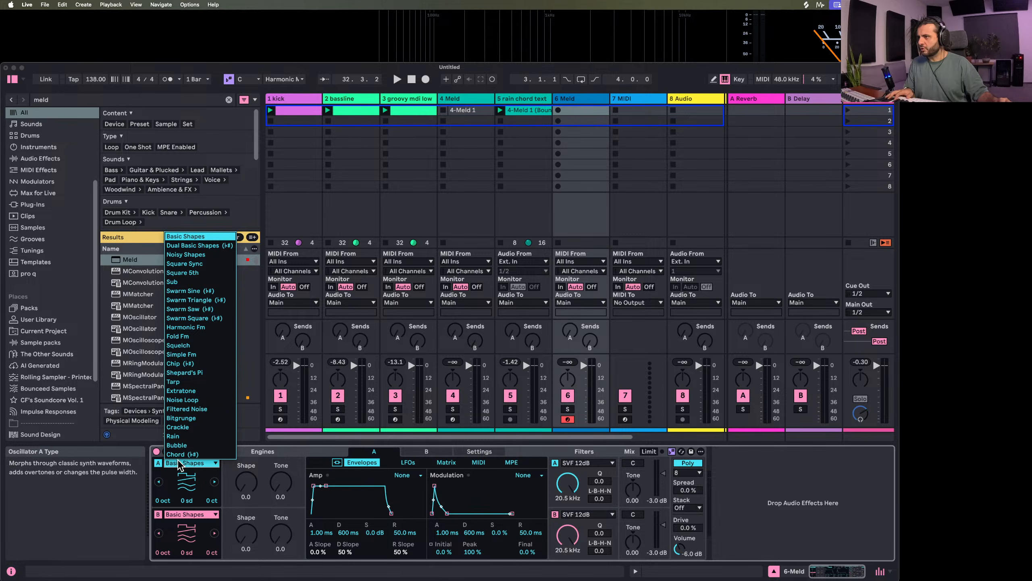
left_click(182, 454)
left_click(195, 514)
left_click(203, 506)
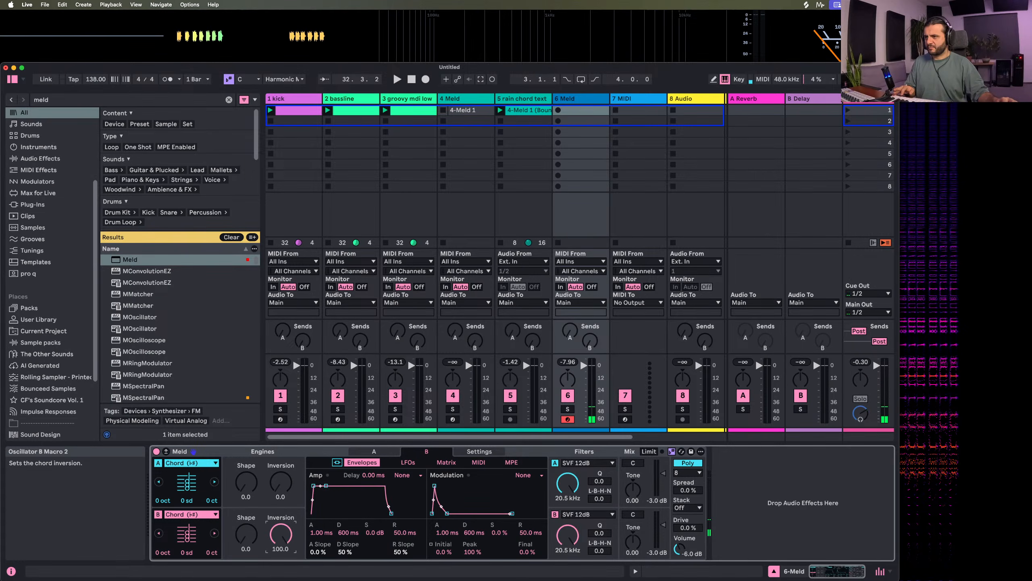
Set the chord Shape to 34.9 on engine A and 34.1 on engine B, and drop engine B by one octave
left_click_drag(248, 542, 249, 538)
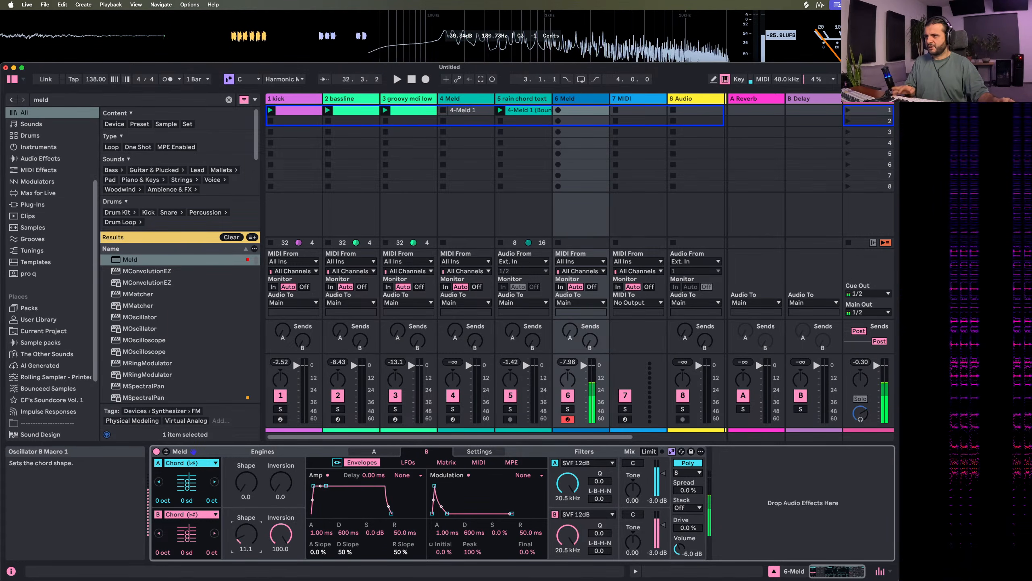
left_click_drag(246, 484, 246, 476)
left_click(245, 533)
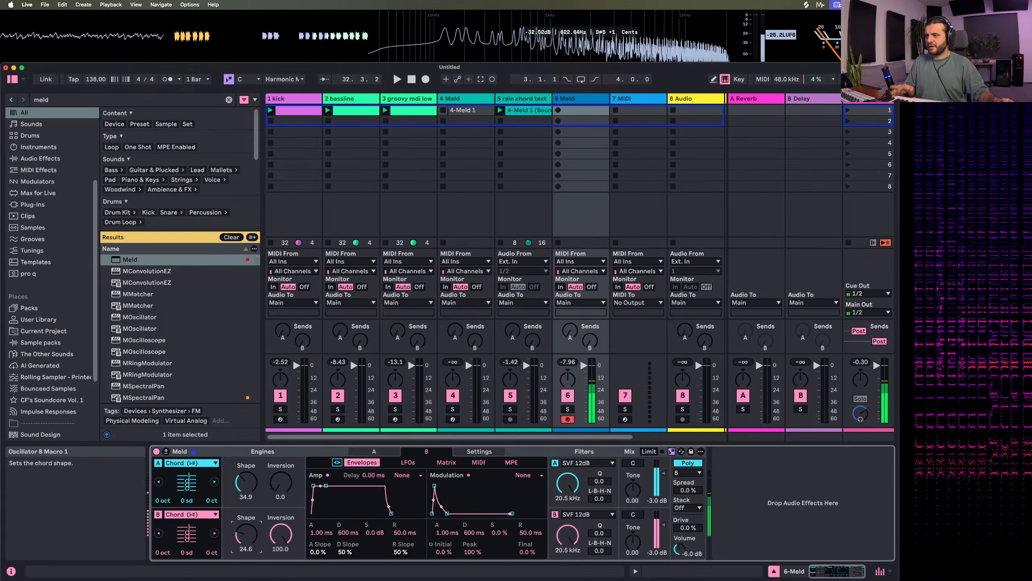
left_click_drag(246, 533, 246, 536)
left_click(164, 500)
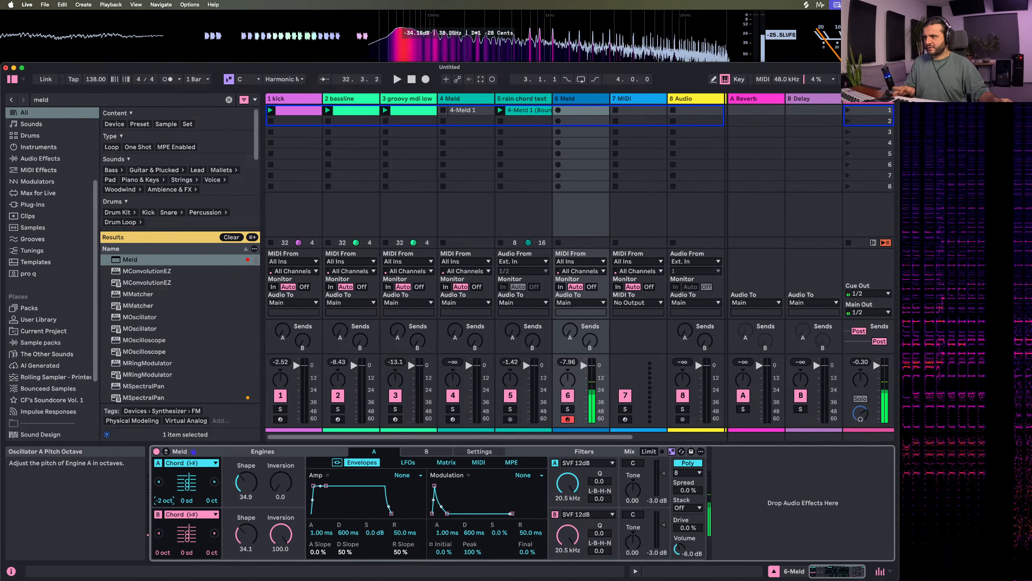
mouse_move(162, 552)
left_mouse_down()
mouse_move(163, 561)
mouse_move(161, 548)
left_mouse_up()
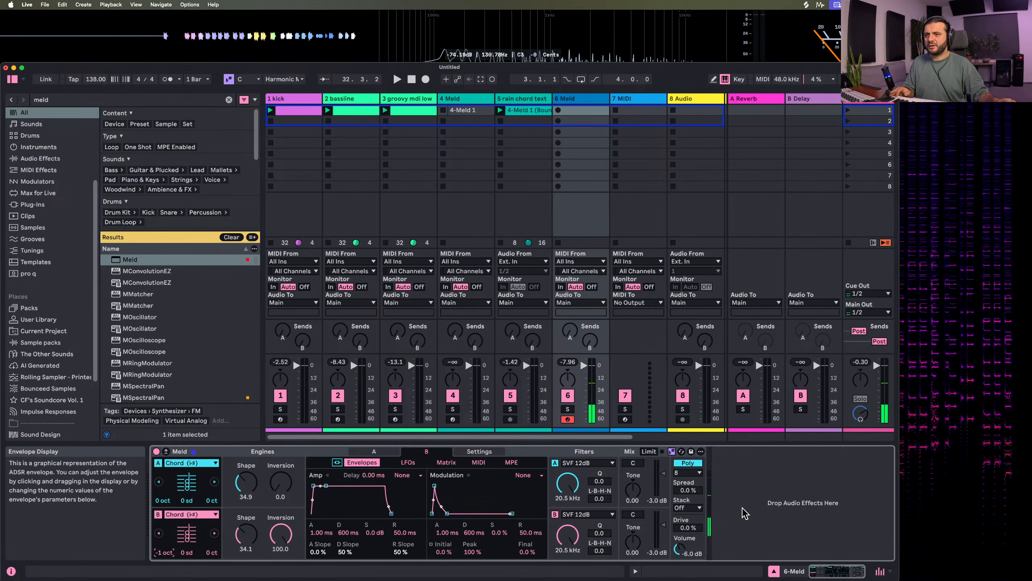
Set Meld's voice Stack to 3 and its Spread to 47%
left_click(686, 508)
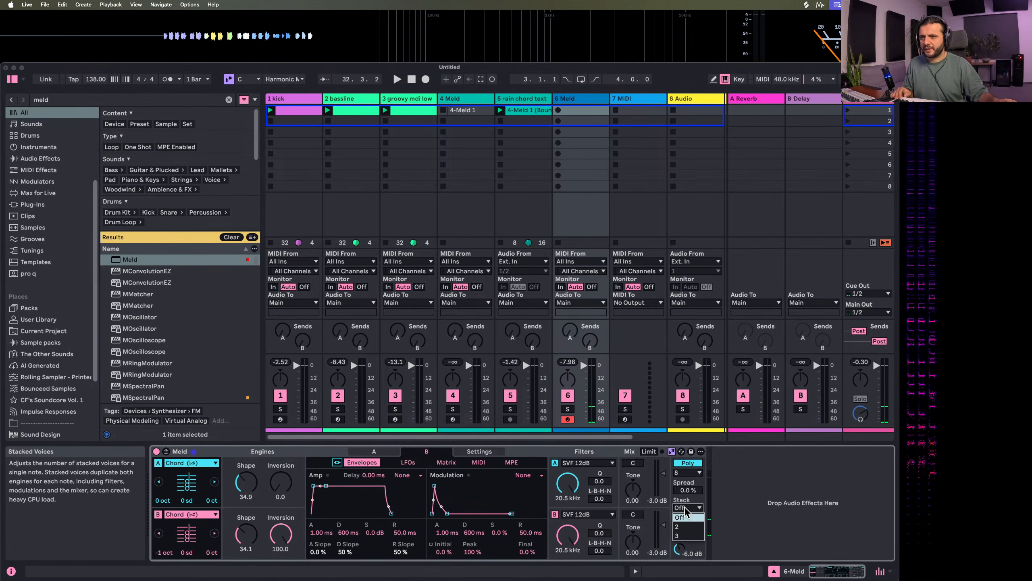
left_click(686, 524)
left_click_drag(686, 491, 685, 452)
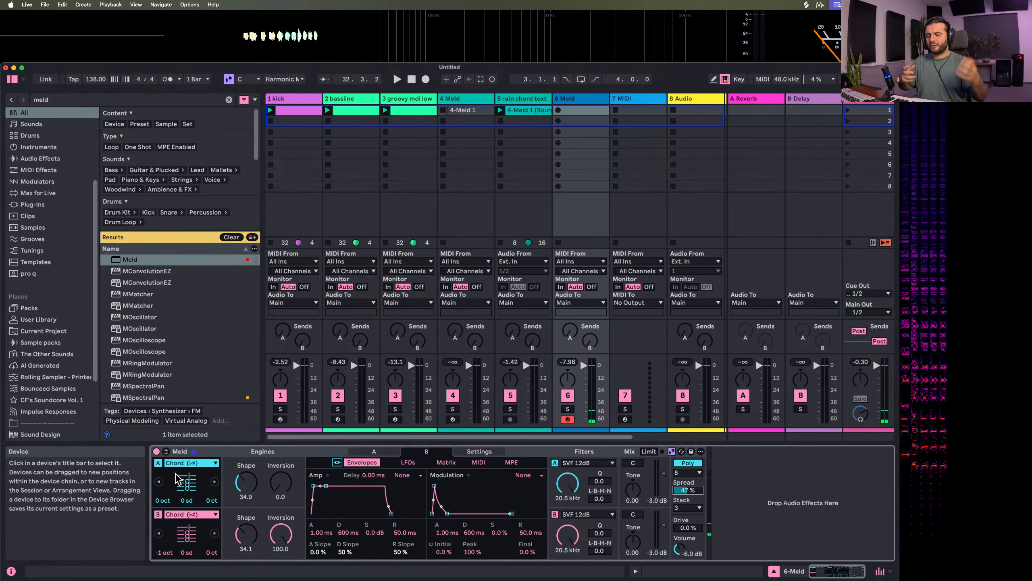
In Meld's expanded modulation matrix, map Spread to Osc Macro 1 by 59 on engine A and by a negative amount on engine B
left_click(165, 452)
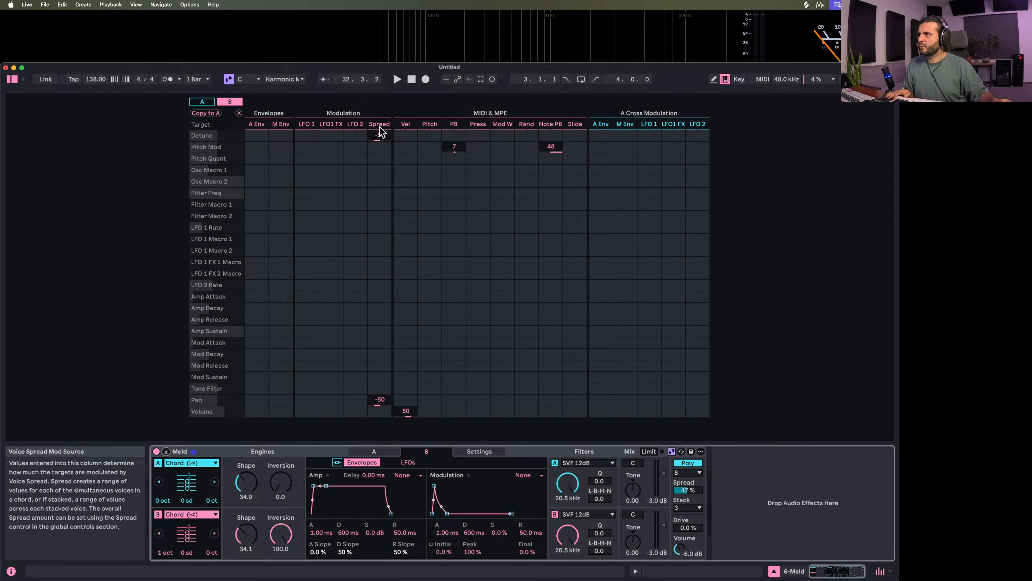
left_click(245, 481)
left_click(380, 170)
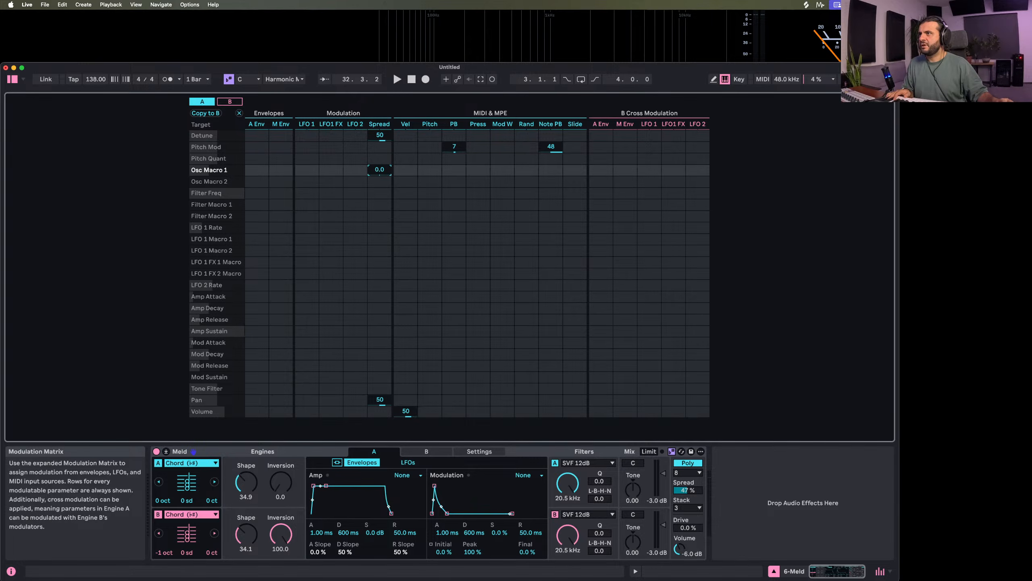
left_click(247, 548)
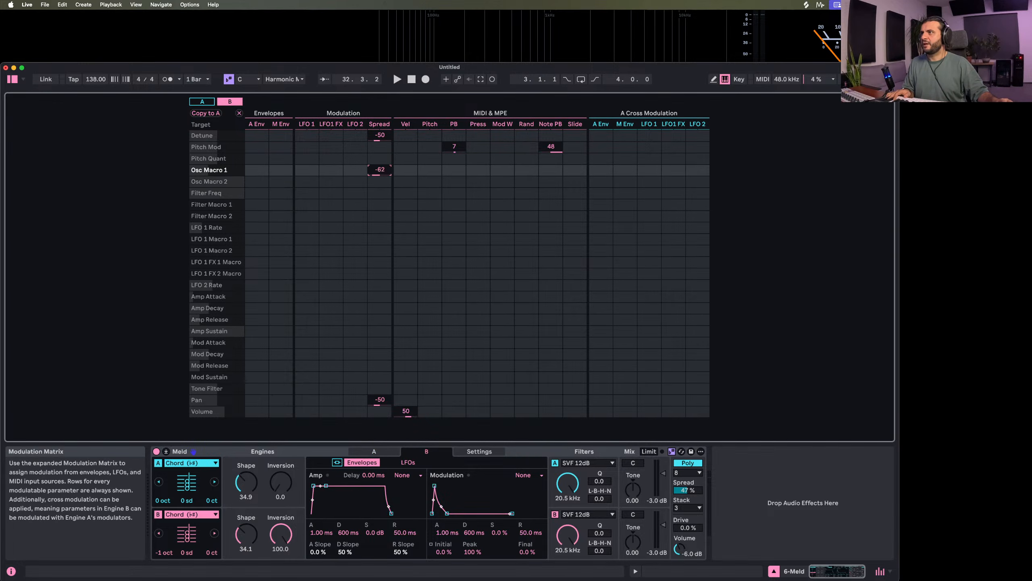
left_click_drag(383, 170, 383, 160)
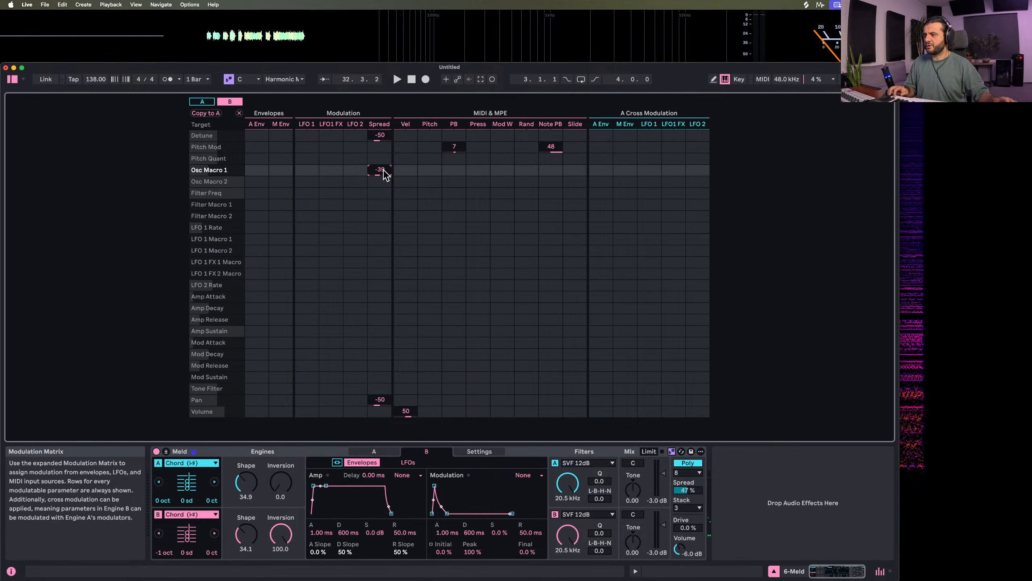
Try engine A's chord Inversion, and lower the filter frequencies to 225 Hz on engine A and 137 Hz on engine B
left_click_drag(280, 483, 280, 529)
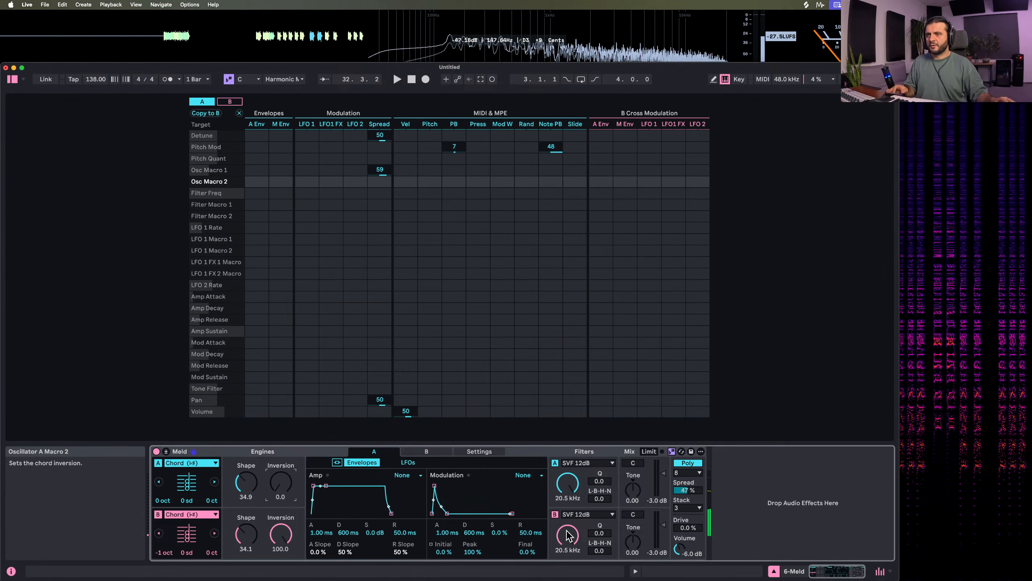
mouse_move(567, 482)
left_mouse_down()
mouse_move(569, 575)
mouse_move(568, 481)
left_mouse_up()
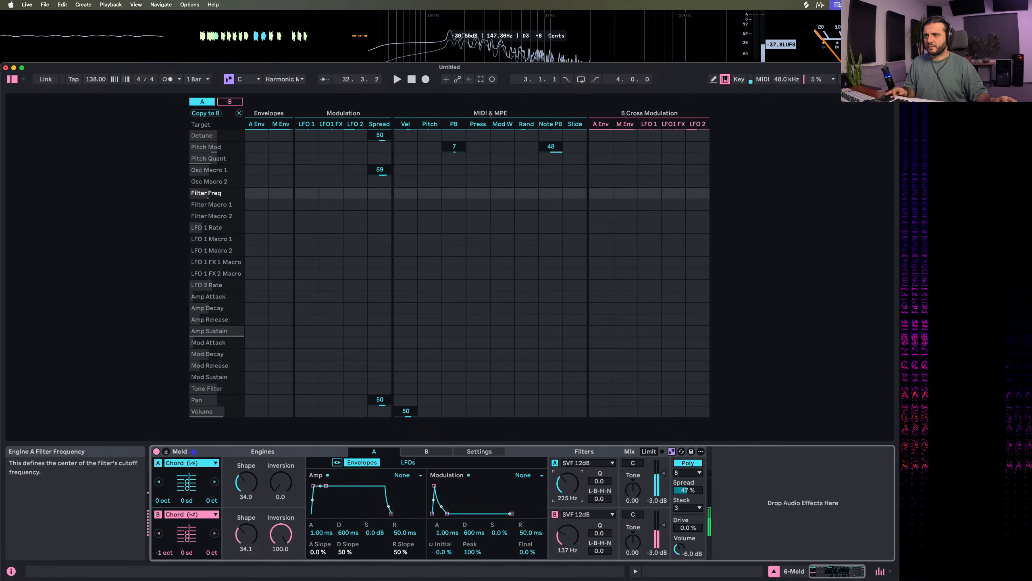
Raise the filter frequencies to 994 Hz on A and 941 Hz on B, and map Spread to Filter Freq by 31 and 27 respectively
left_click_drag(568, 536, 568, 524)
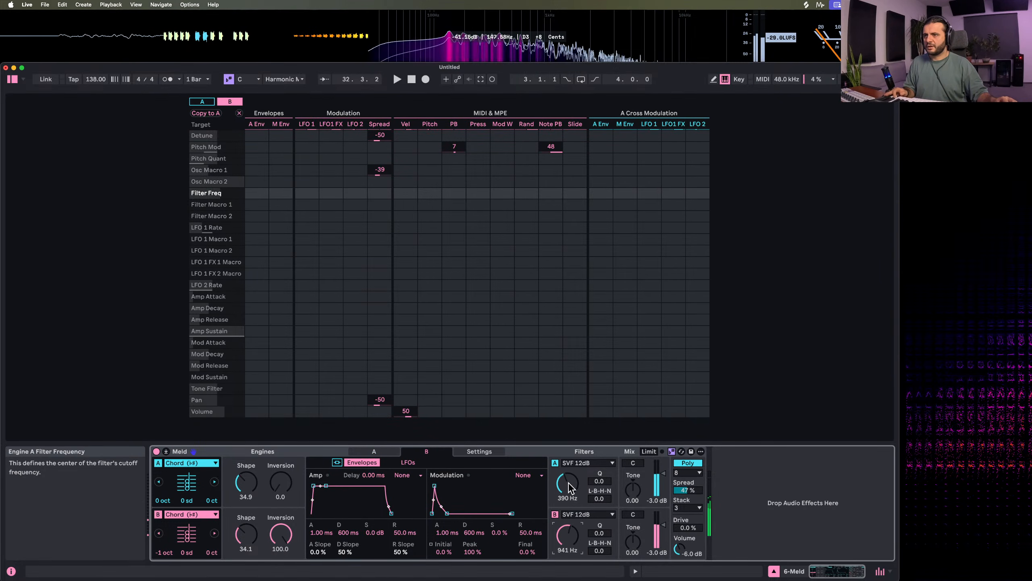
left_click_drag(569, 483, 569, 471)
left_click_drag(373, 196, 373, 177)
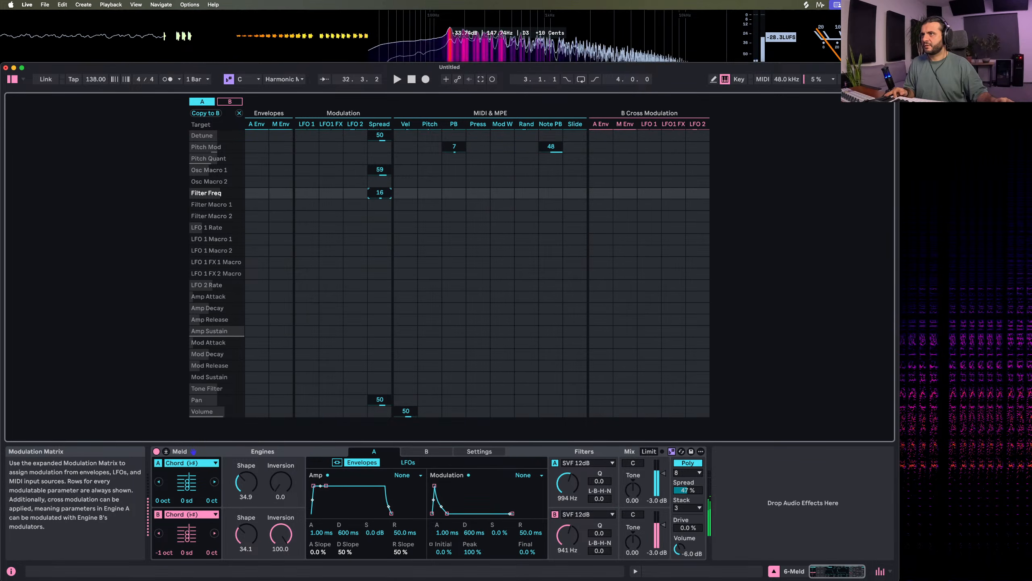
left_click(426, 451)
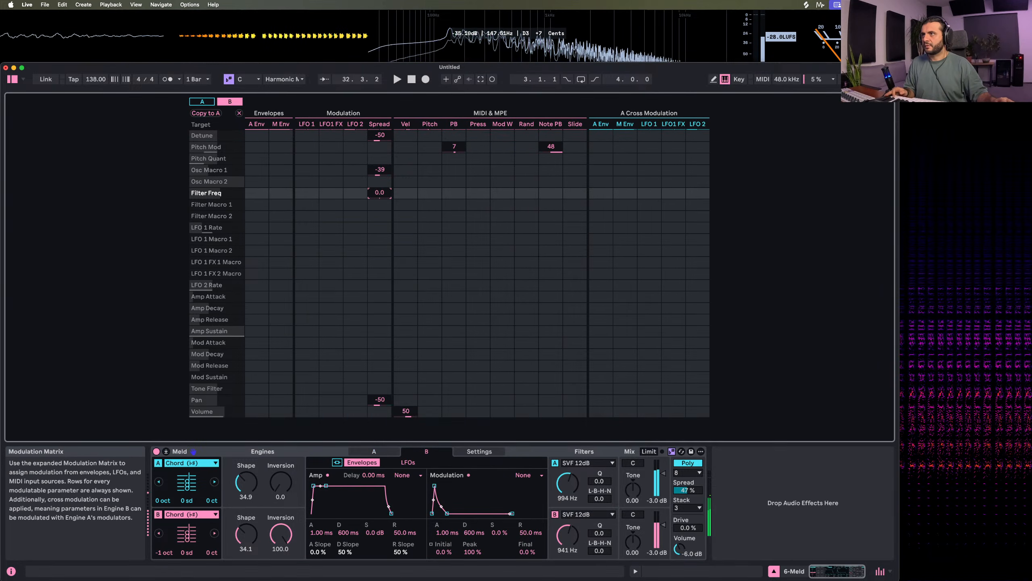
left_click_drag(378, 193, 379, 194)
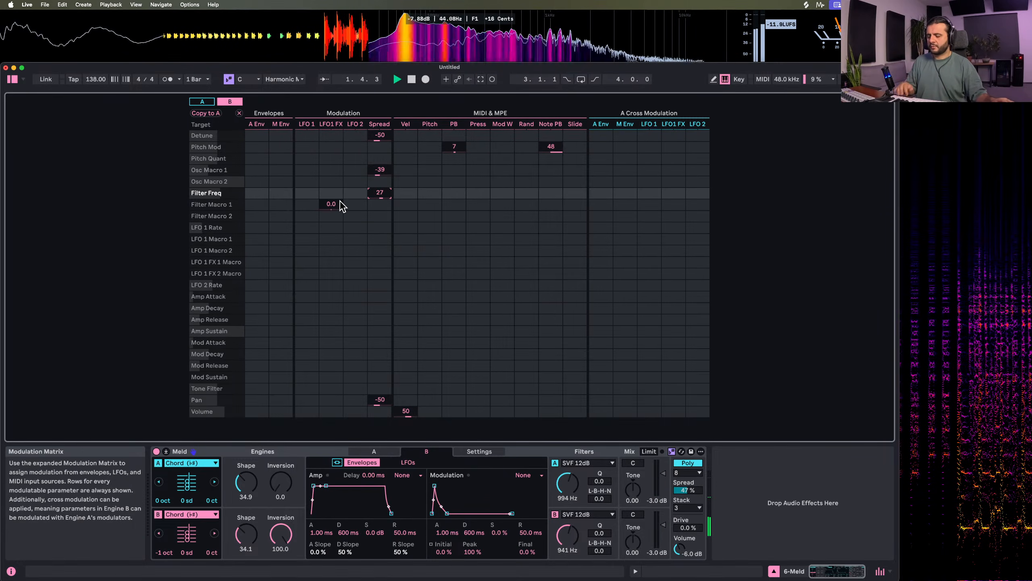
Set engine B's amp attack to 0 ms and Meld's overall Drive to 52%
left_click_drag(314, 485, 312, 485)
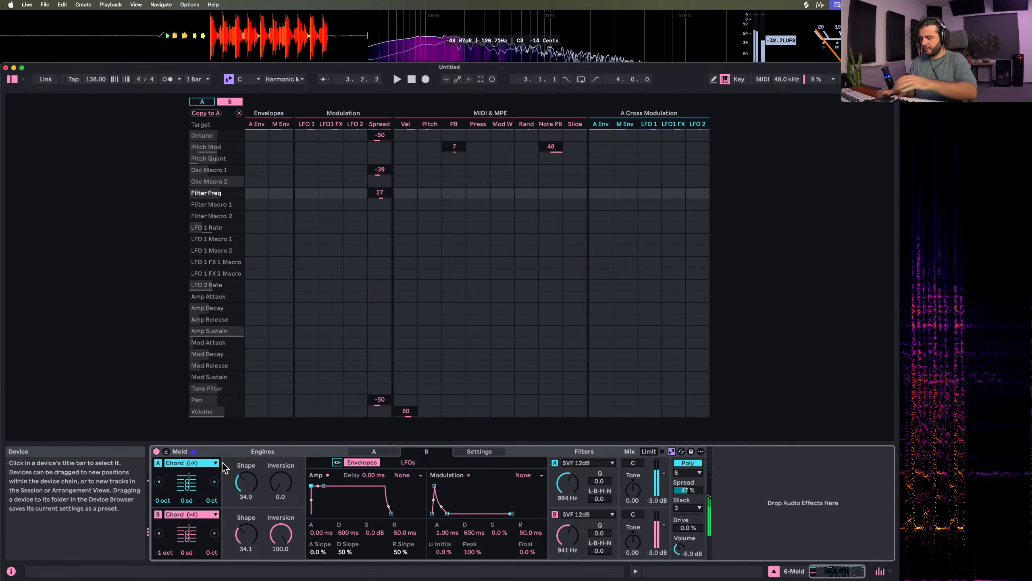
left_click_drag(688, 528, 687, 480)
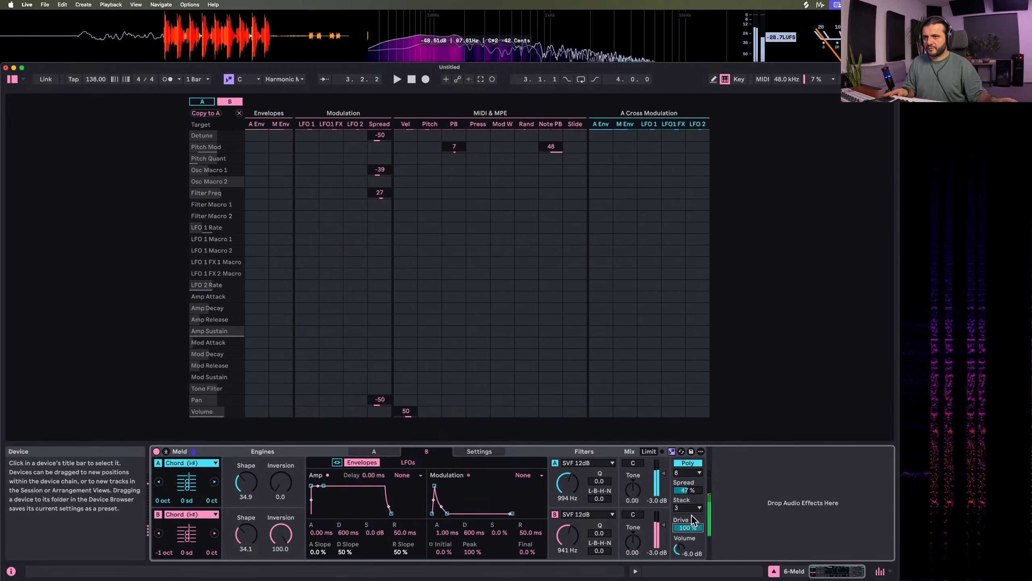
left_click_drag(687, 528, 687, 549)
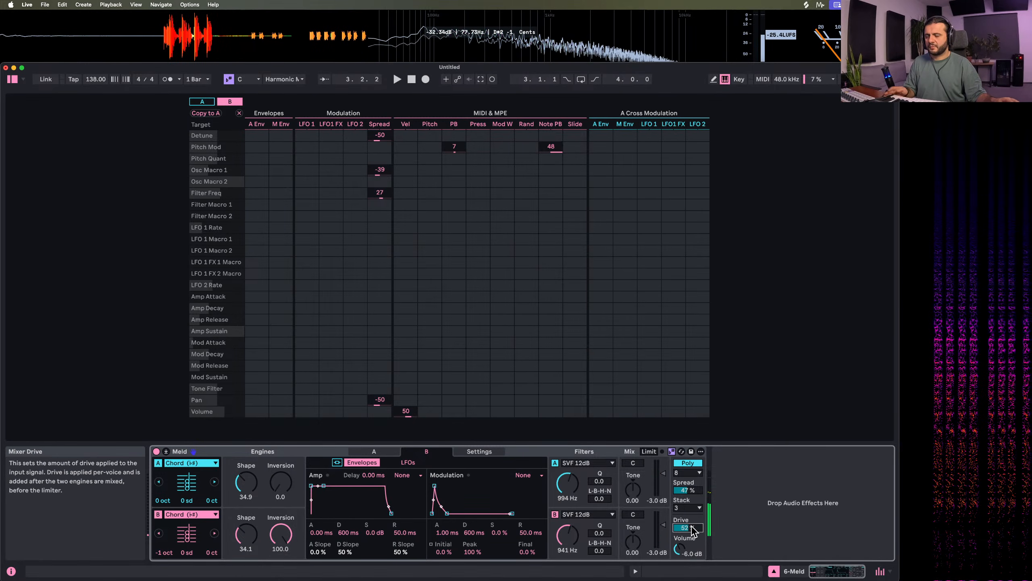
Raise both filters' Q to 100 and switch both filter types to LP Crunch 12dB
left_click_drag(601, 481, 602, 435)
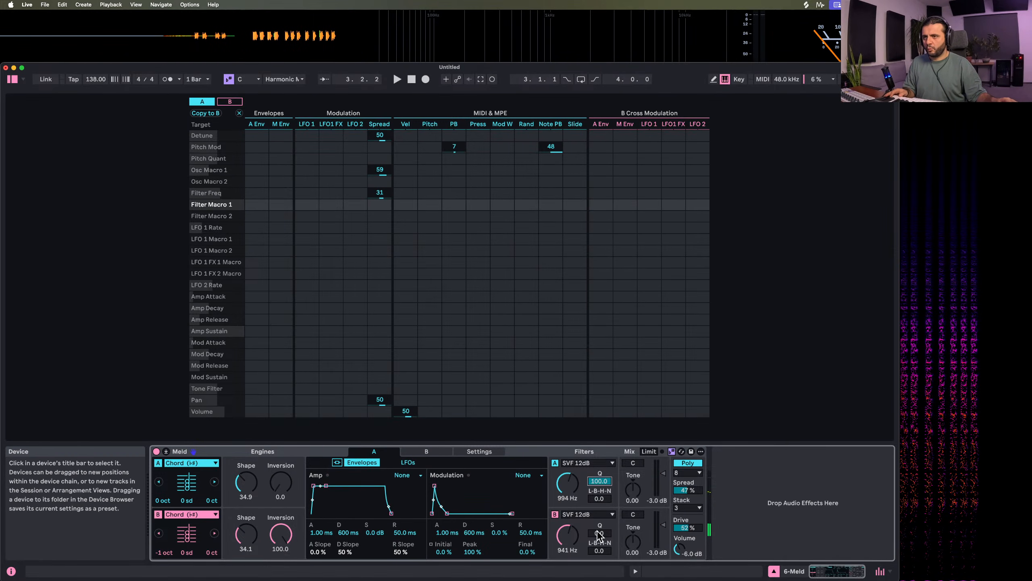
left_click_drag(599, 533, 599, 485)
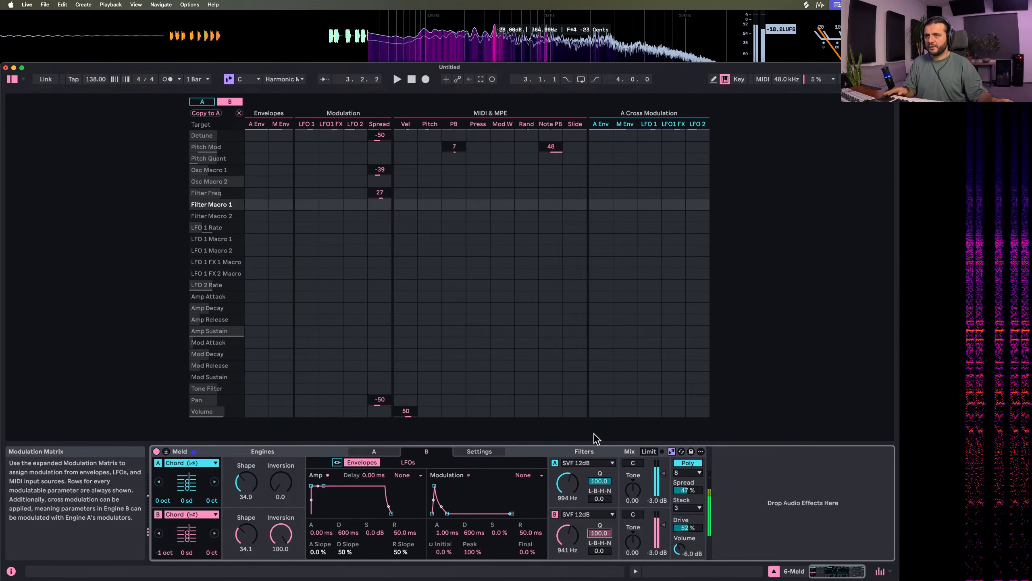
left_click(587, 458)
left_click(587, 459)
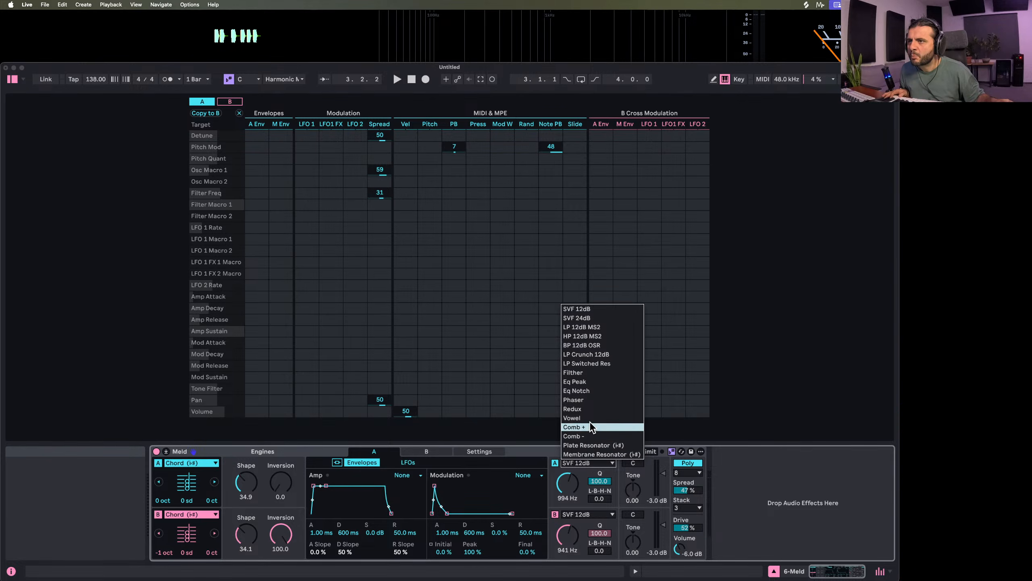
left_click(594, 356)
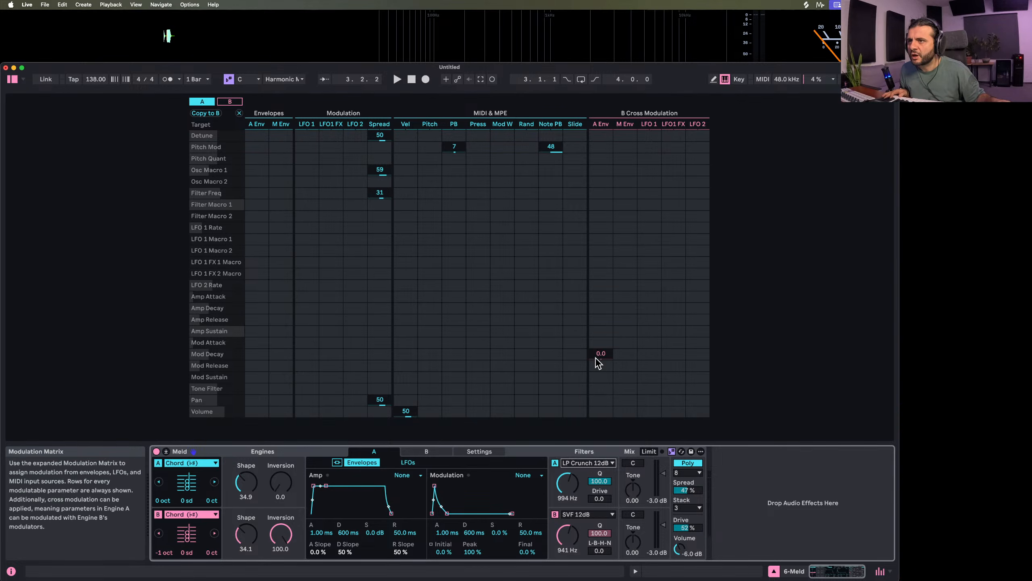
left_click(588, 515)
left_click(605, 405)
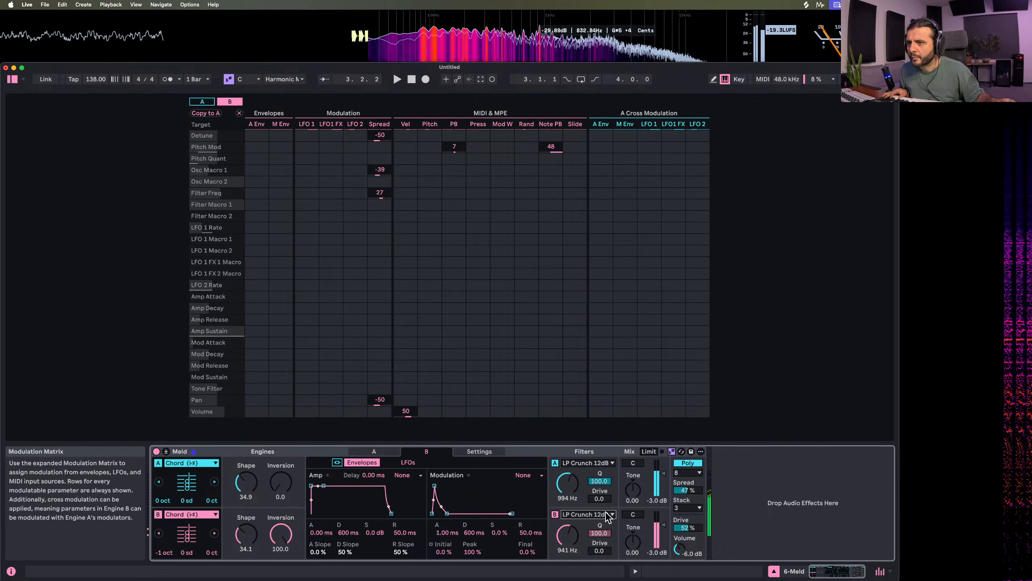
Set the filters to Drive 34.4, Q 58.6, 606 Hz on engine A and Drive 43.0, Q 57.8, 640 Hz on engine B
left_click_drag(600, 499, 602, 462)
left_click_drag(602, 550, 600, 578)
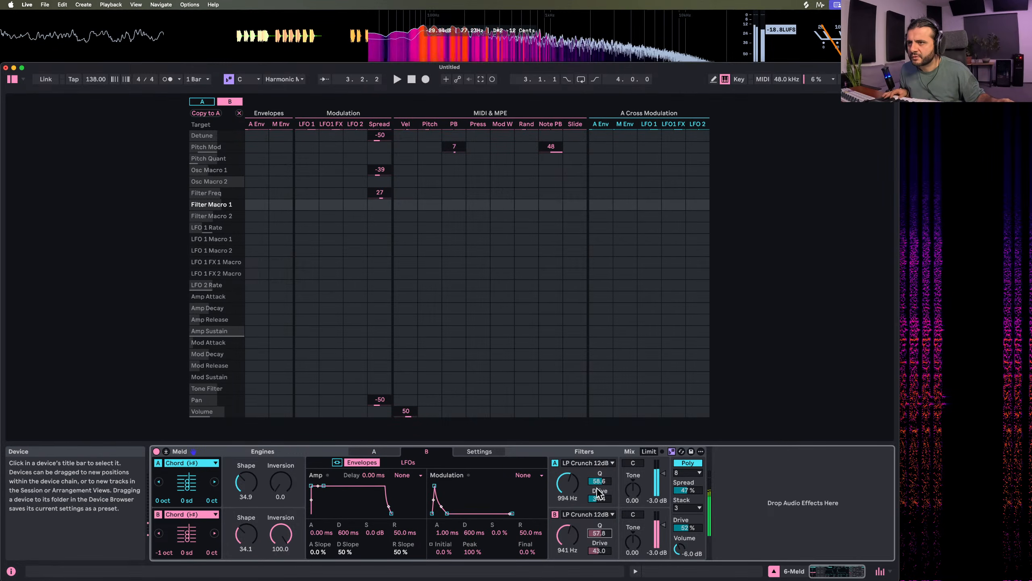
left_click_drag(567, 484, 568, 553)
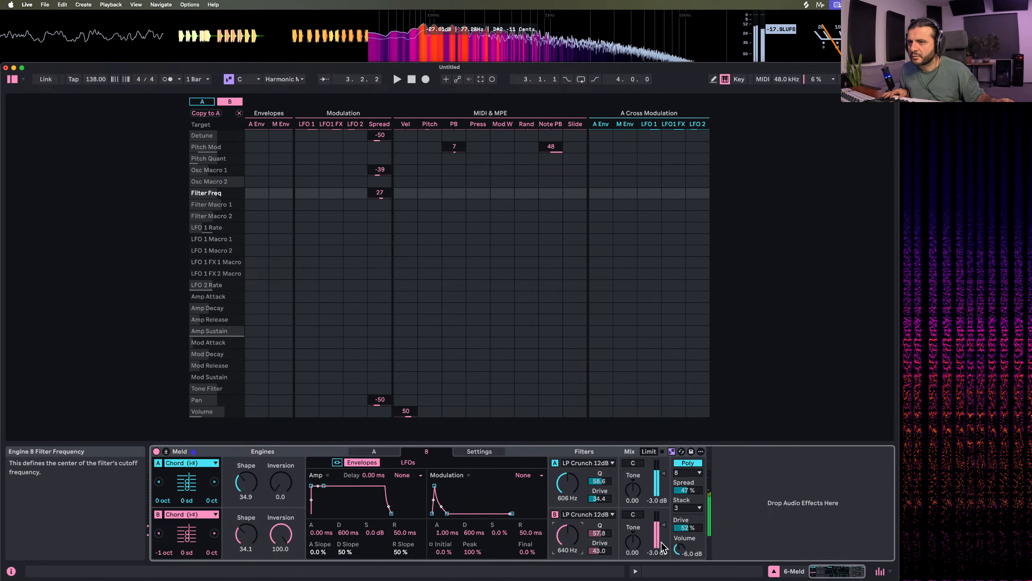
Rebalance the distortion with filter Drive at 35.2 on engine A and 18.8 on engine B, and Meld's overall Drive at 51%
left_click_drag(687, 527, 687, 565)
double_click(602, 550)
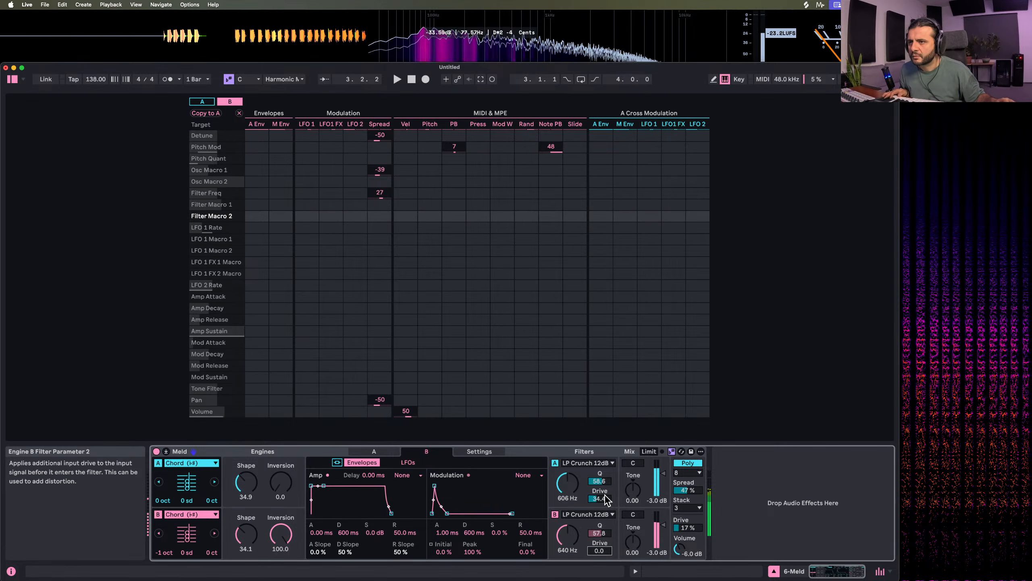
left_click_drag(606, 500, 595, 542)
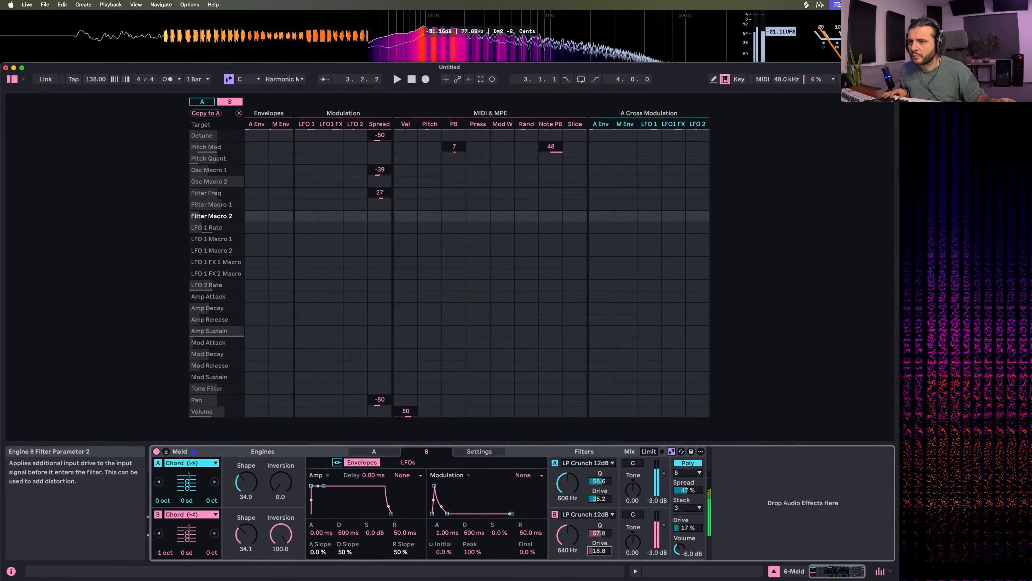
left_click_drag(687, 527, 687, 514)
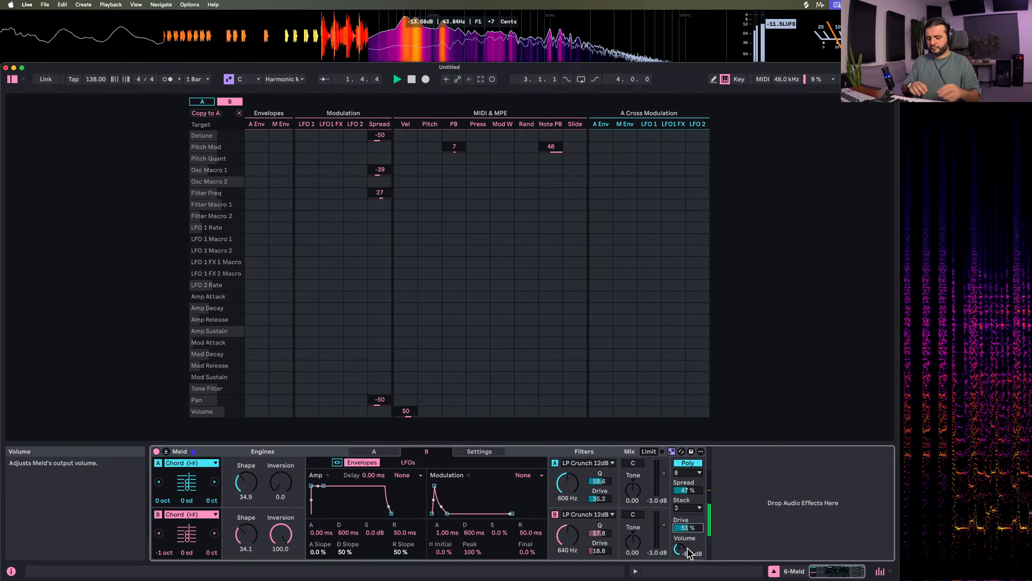
Give engine B a 148 ms amp decay without sustain and Shape 100, and set the octaves to 1 on A and 0 on B
left_click_drag(323, 485, 320, 519)
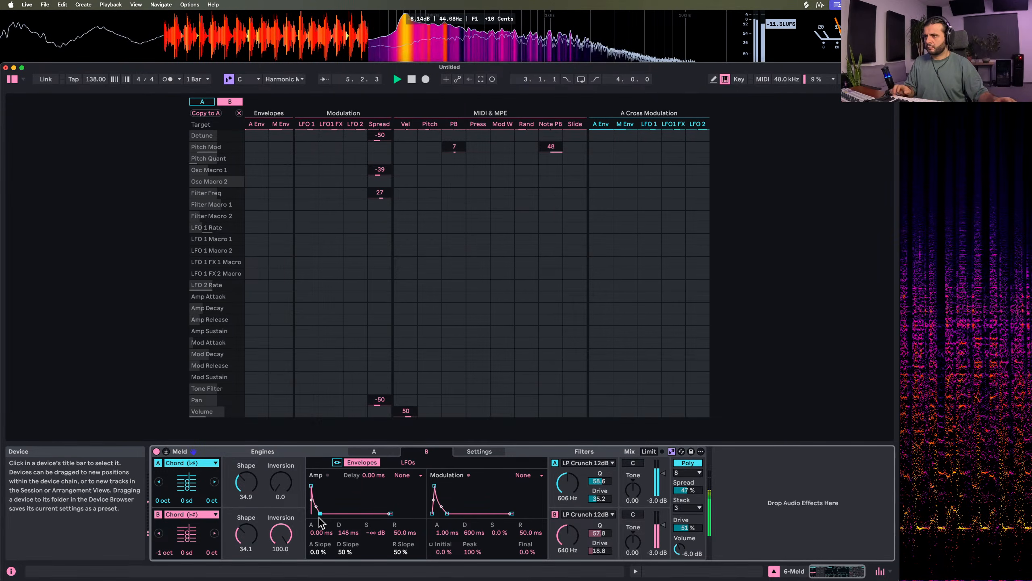
left_click_drag(245, 533, 245, 512)
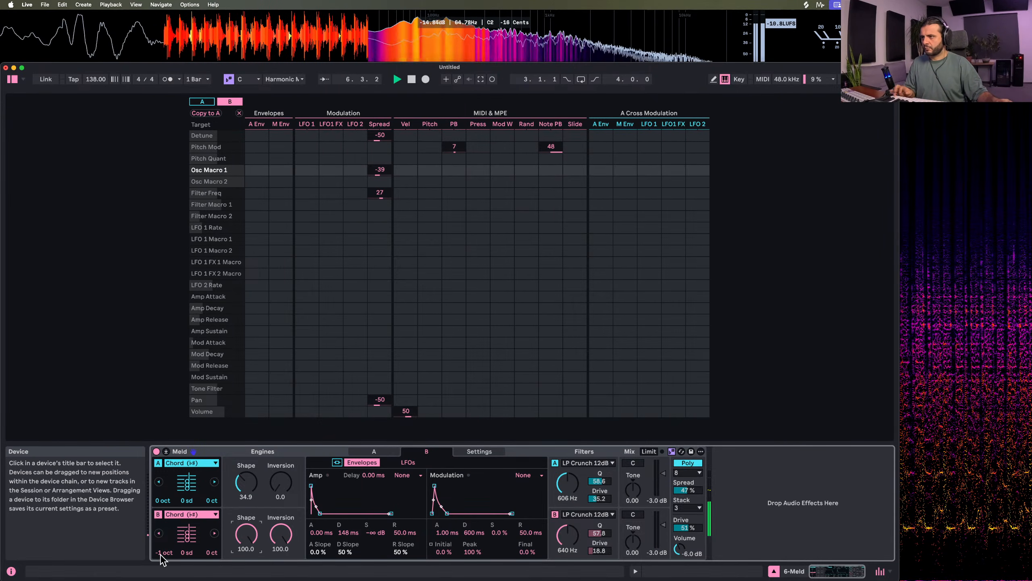
left_click_drag(166, 556, 168, 553)
left_click_drag(167, 500, 167, 490)
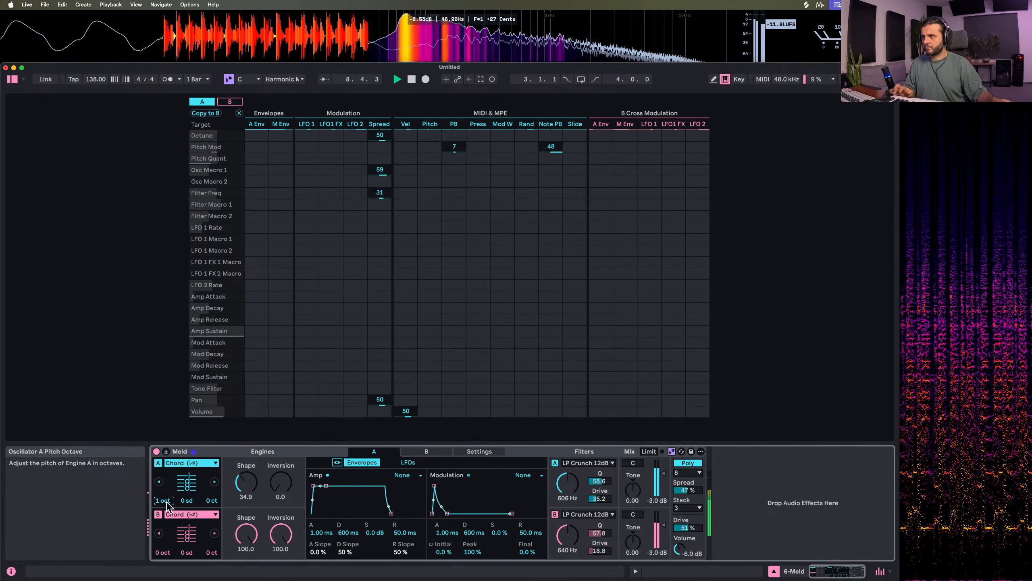
key("space")
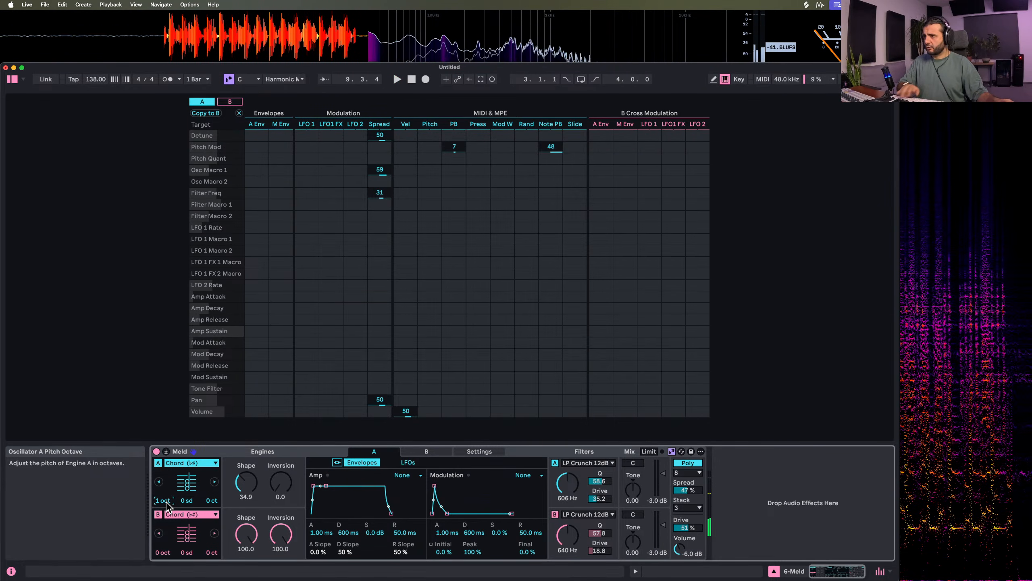
Switch both filters to LP 12dB MS2 at 1.46 kHz, with Drive at 50.8 on engine A and 28.9 on engine B
left_click_drag(567, 484, 567, 467)
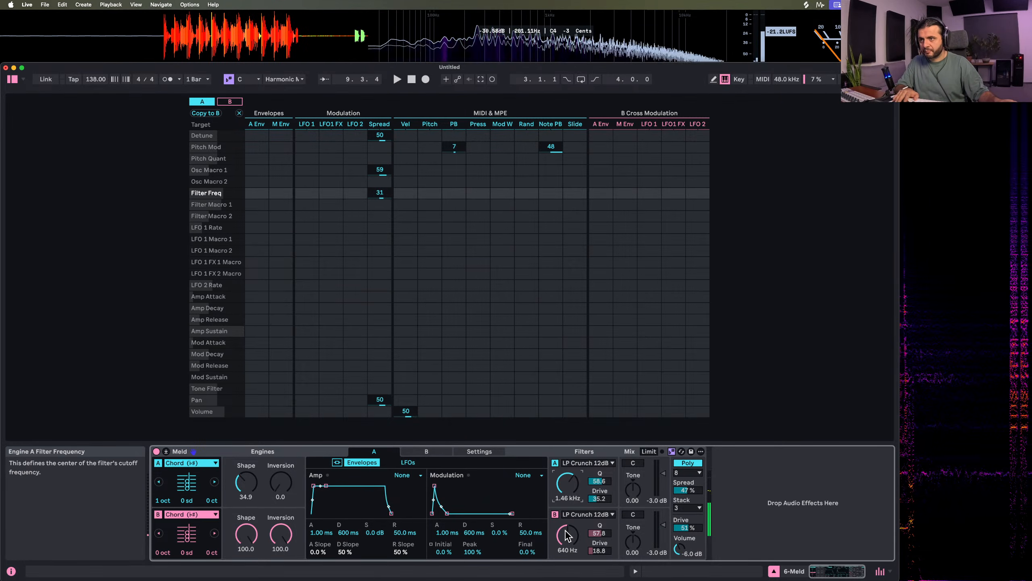
left_click(588, 462)
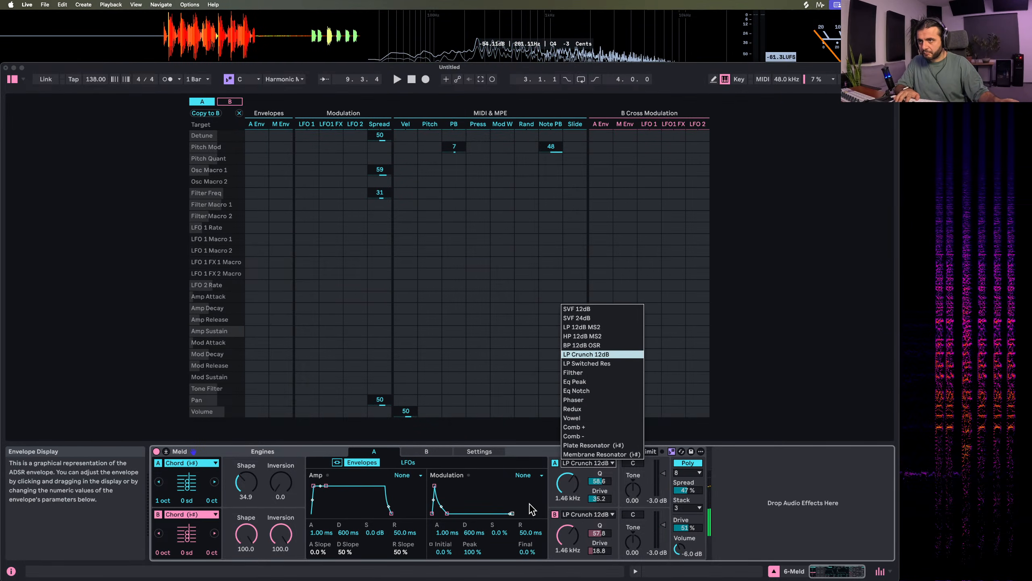
left_click(593, 353)
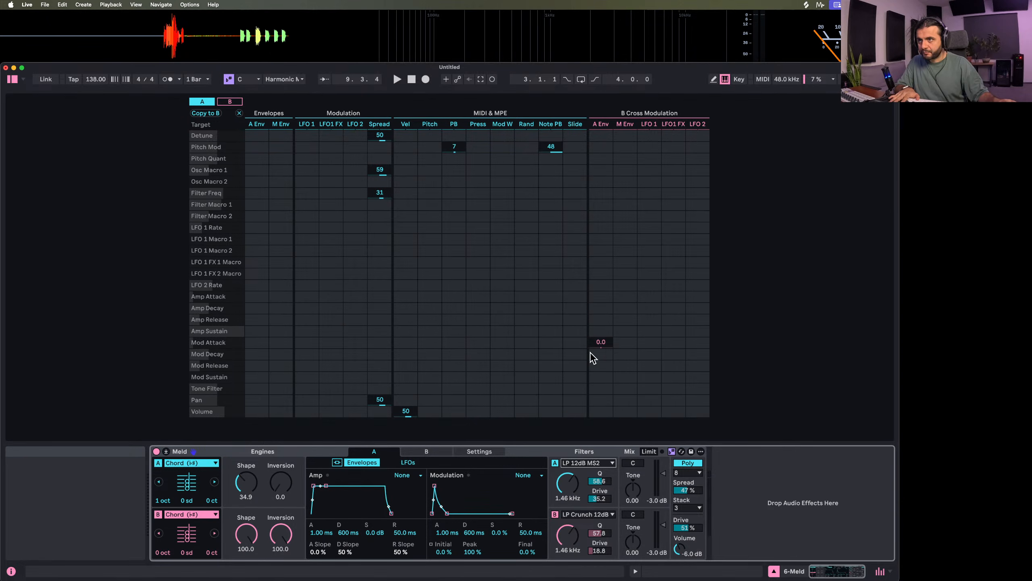
left_click(588, 514)
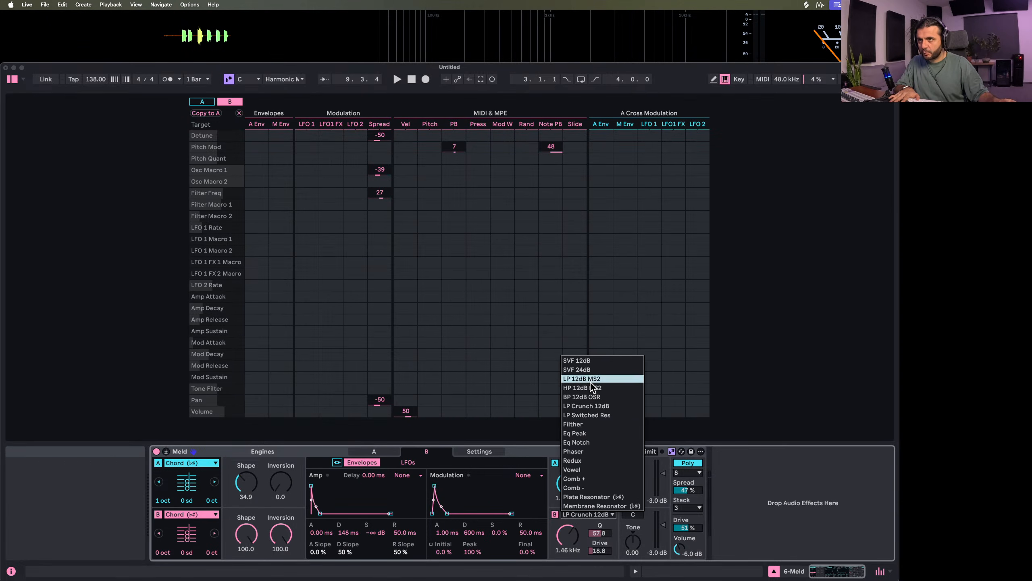
left_click(581, 378)
left_click(599, 498)
left_click_drag(597, 551, 597, 542)
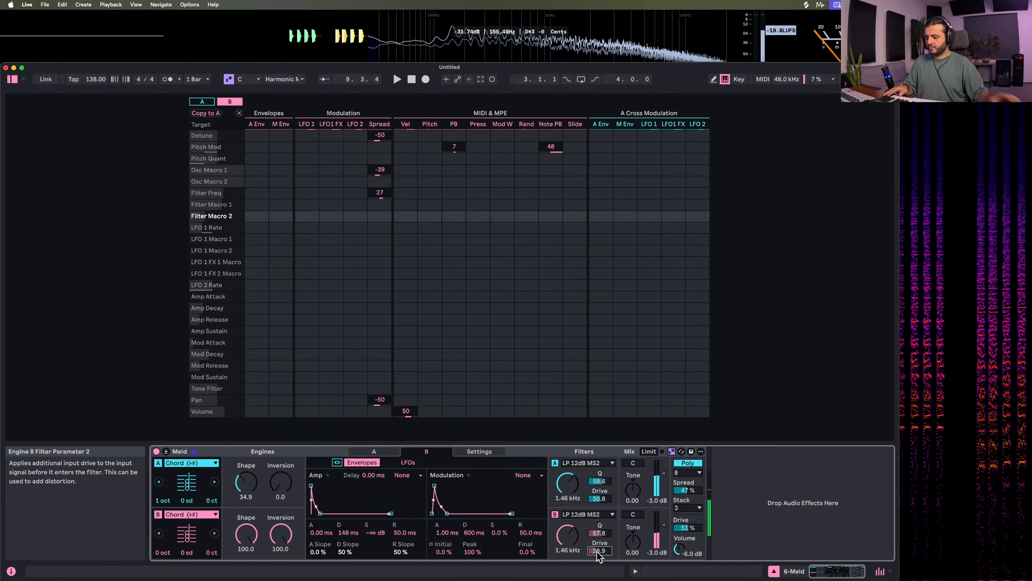
Play the arrangement and lower the filter frequencies to 435 Hz on engine A and 798 Hz on engine B
key("space")
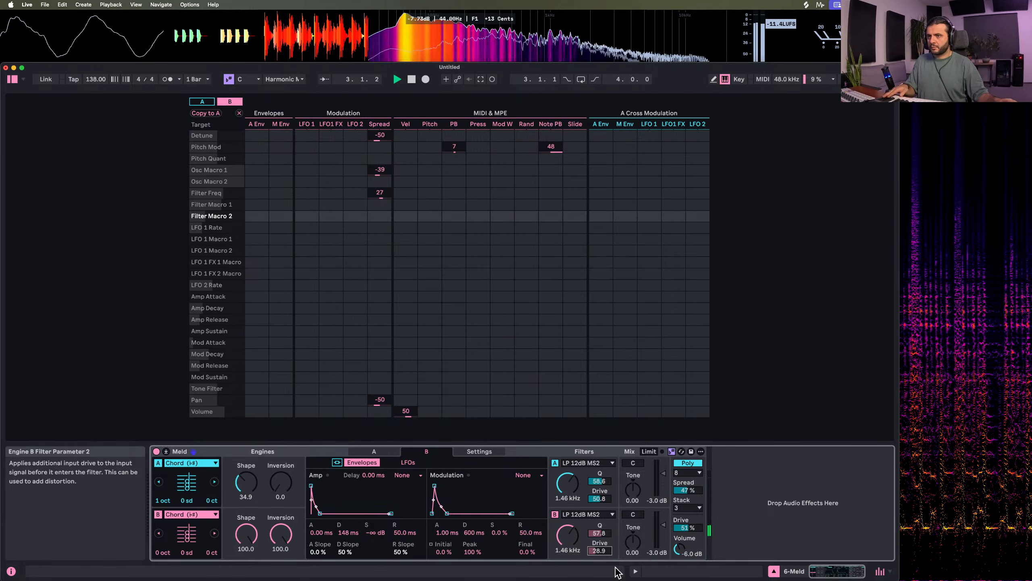
left_click(563, 490)
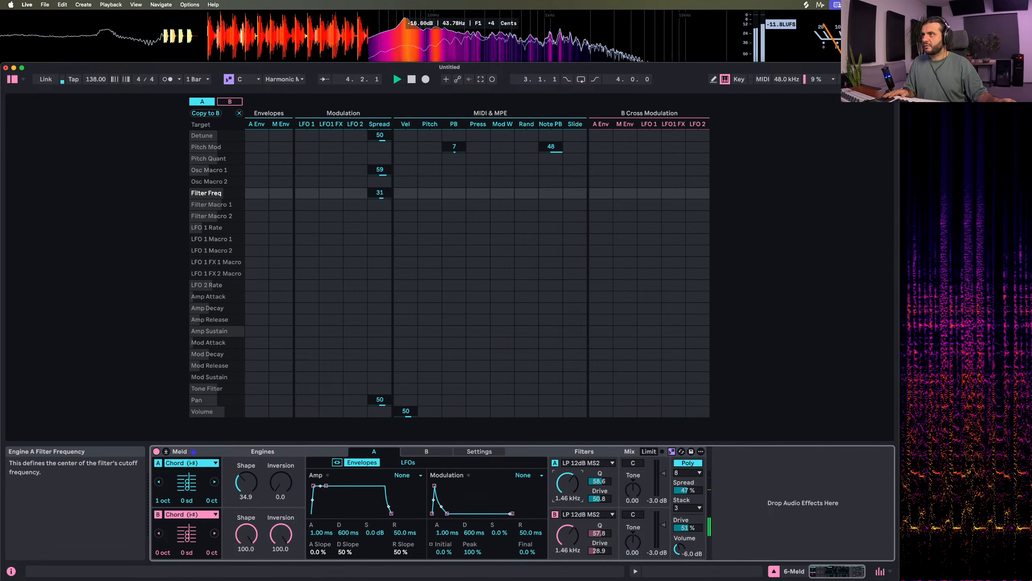
left_click_drag(568, 536, 567, 546)
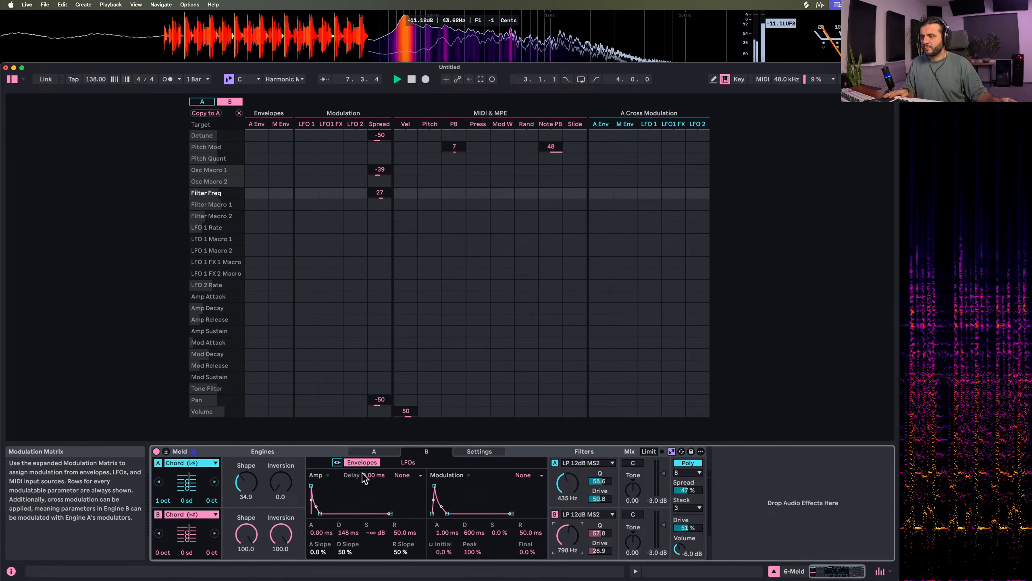
Map engine B's modulation envelope to Filter Freq by 36 and set that envelope's attack to 241 ms
left_click_drag(434, 485, 430, 486)
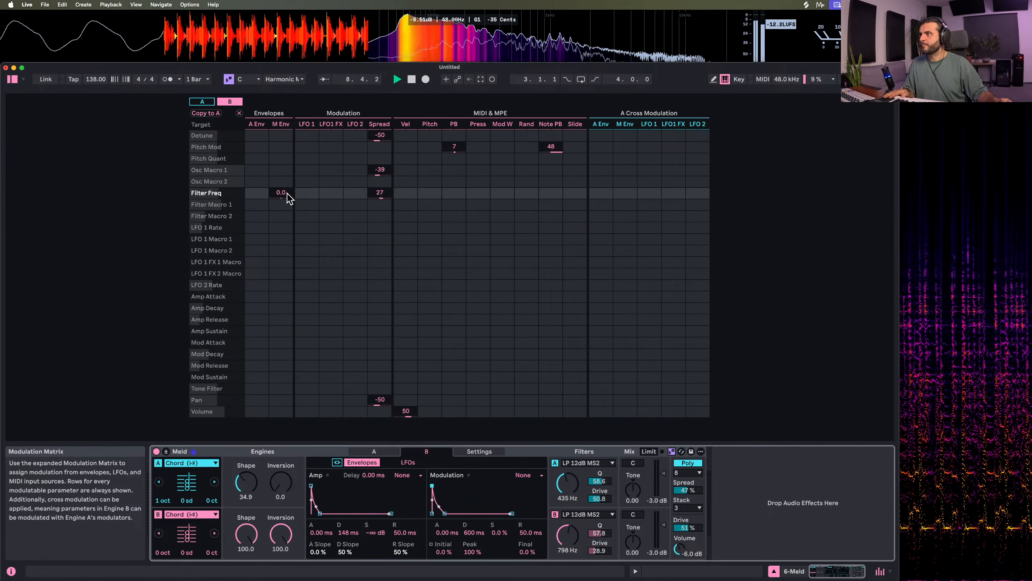
left_click_drag(290, 198, 290, 171)
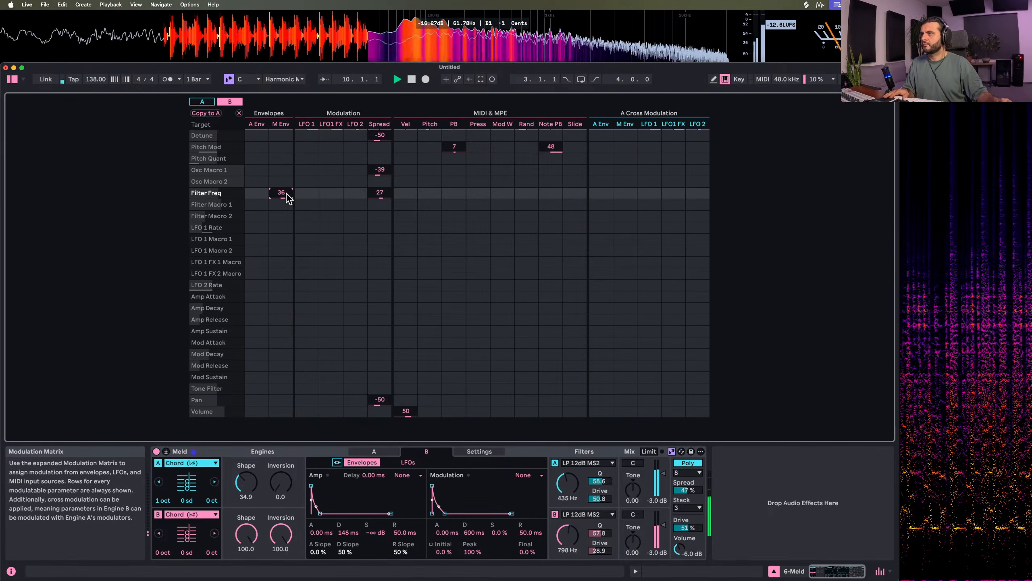
mouse_move(432, 485)
left_mouse_down()
mouse_move(467, 485)
mouse_move(442, 486)
left_mouse_up()
Lower the filter Q to 28.1 on engine A and 17.2 on engine B
left_click_drag(598, 482, 598, 494)
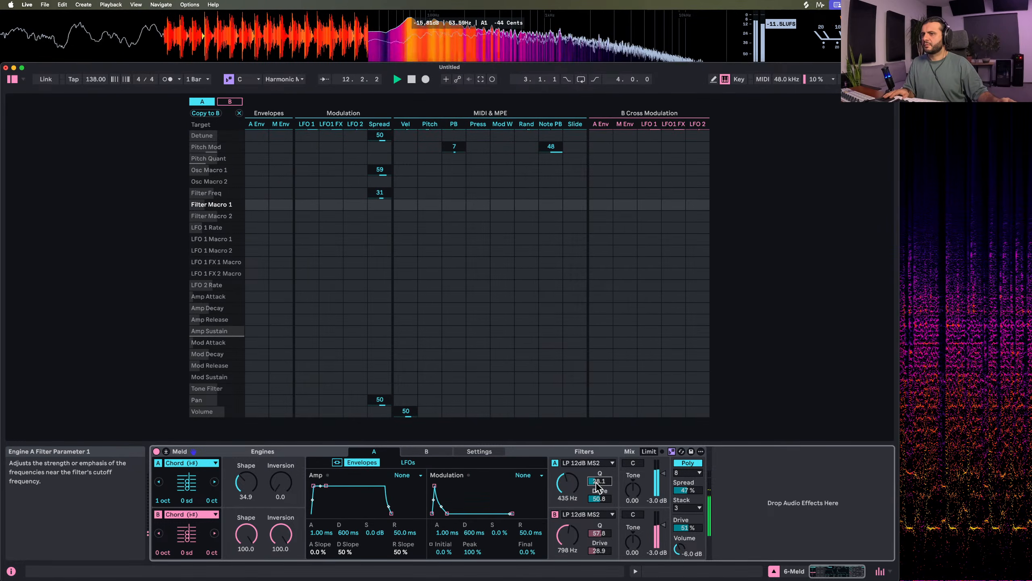
left_click_drag(599, 533, 598, 539)
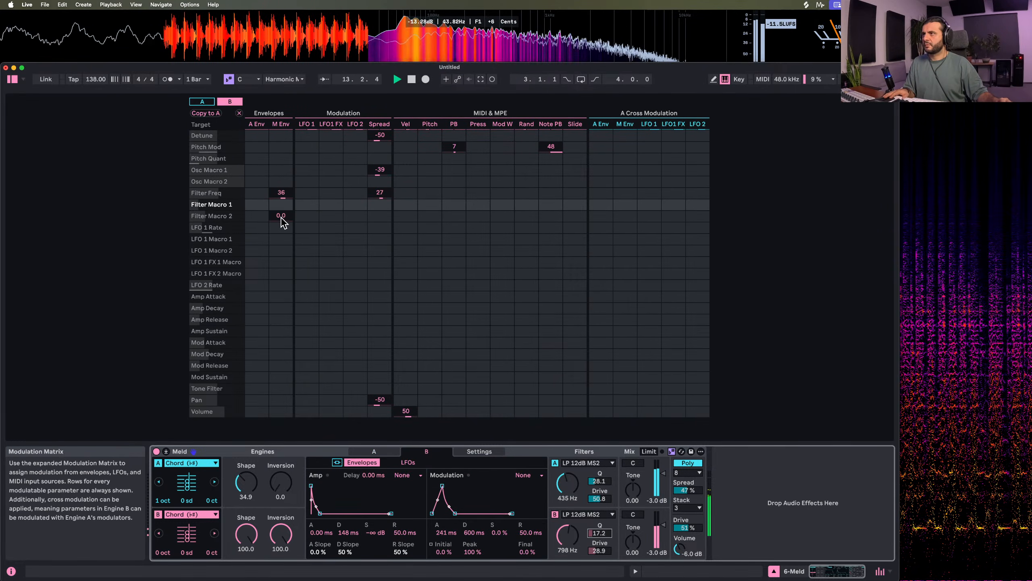
Set engine A's filter frequency to 486 Hz and map its modulation envelope to Filter Freq by 44
left_click(567, 540)
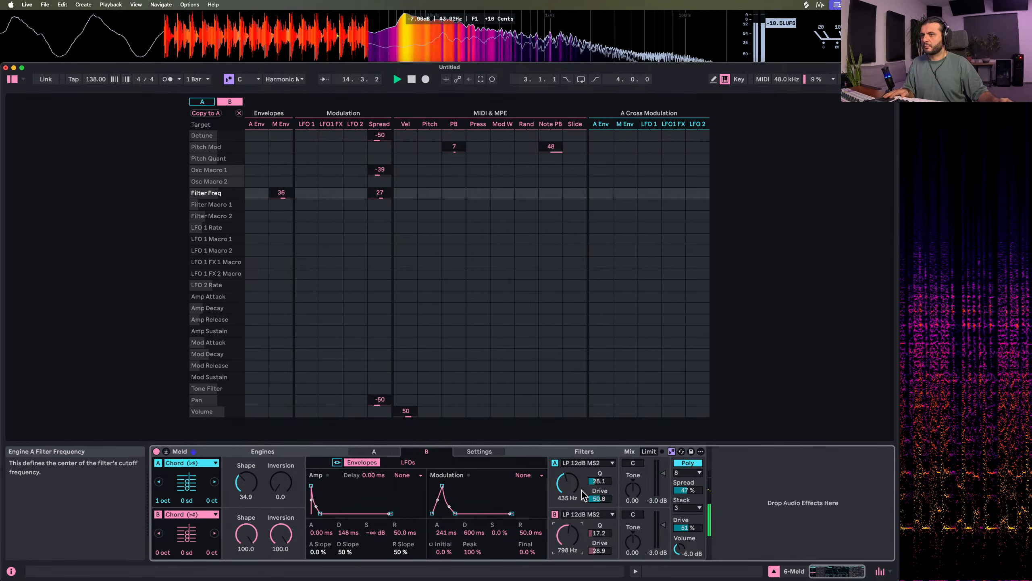
left_click(374, 451)
left_click_drag(289, 198, 282, 179)
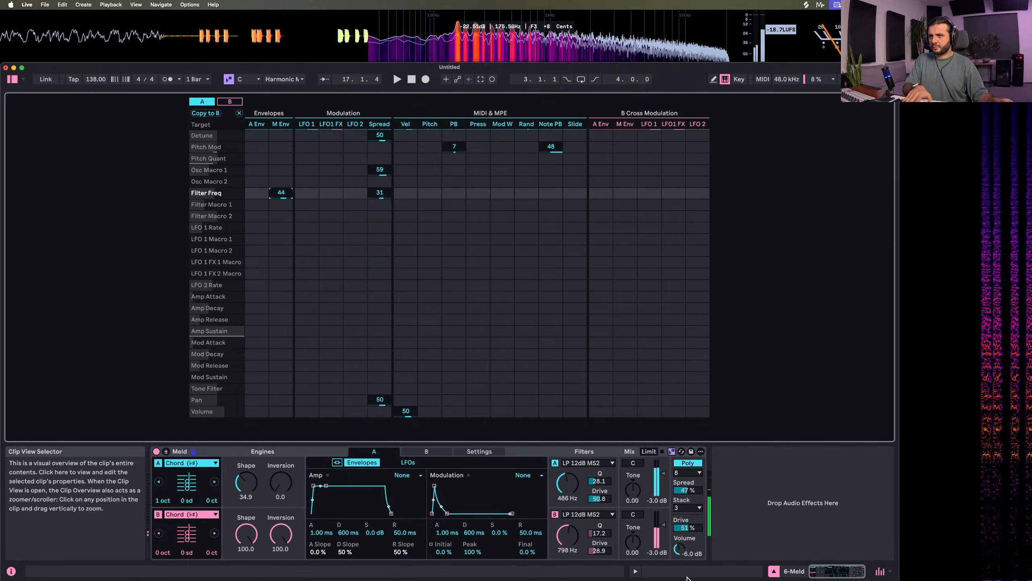
Collapse Meld's expanded view, search the browser for "auto filter" and add Auto Filter after Meld on track 6
left_click(166, 451)
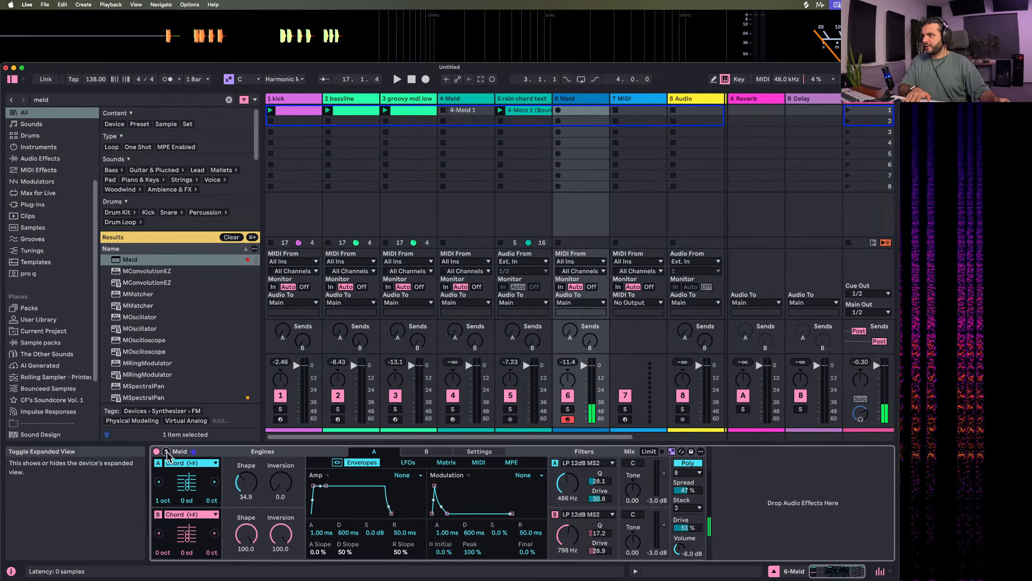
left_click(64, 102)
type("auto filter")
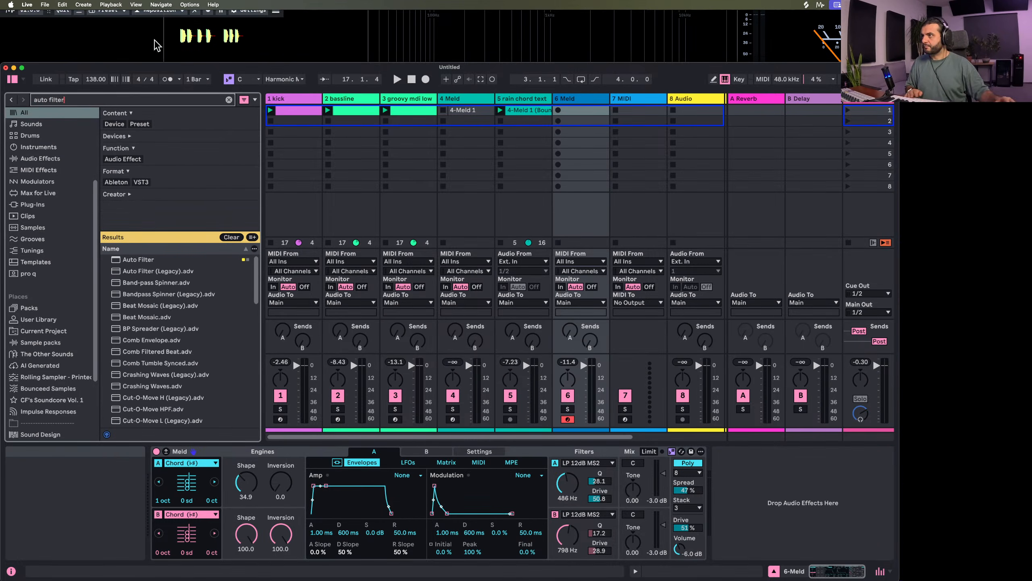
double_click(149, 261)
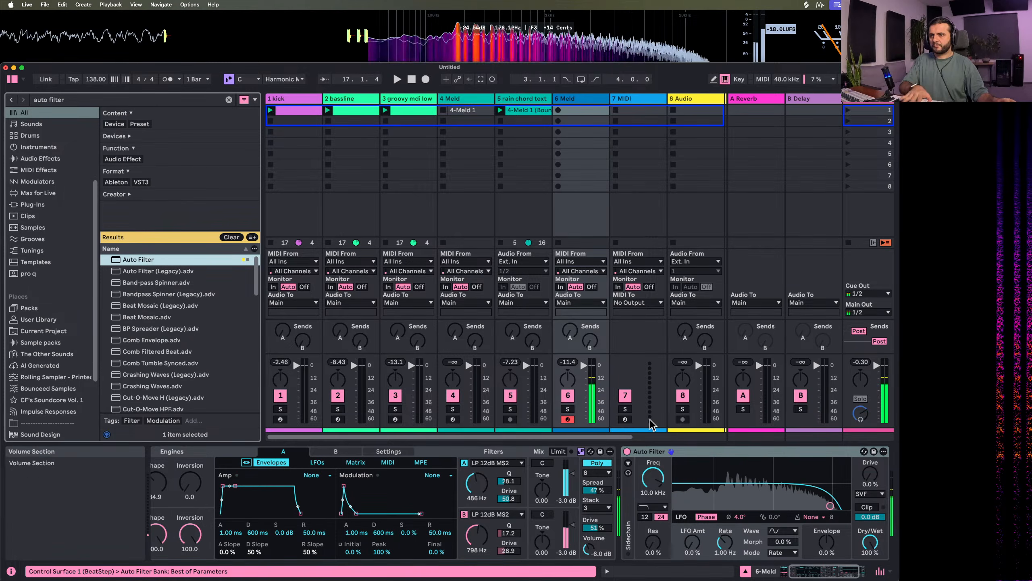
Set Auto Filter to a morphing 12 dB filter at 760 Hz with 100% envelope, 30% resonance, 67% morph and 10% drive
left_click_drag(648, 495, 648, 525)
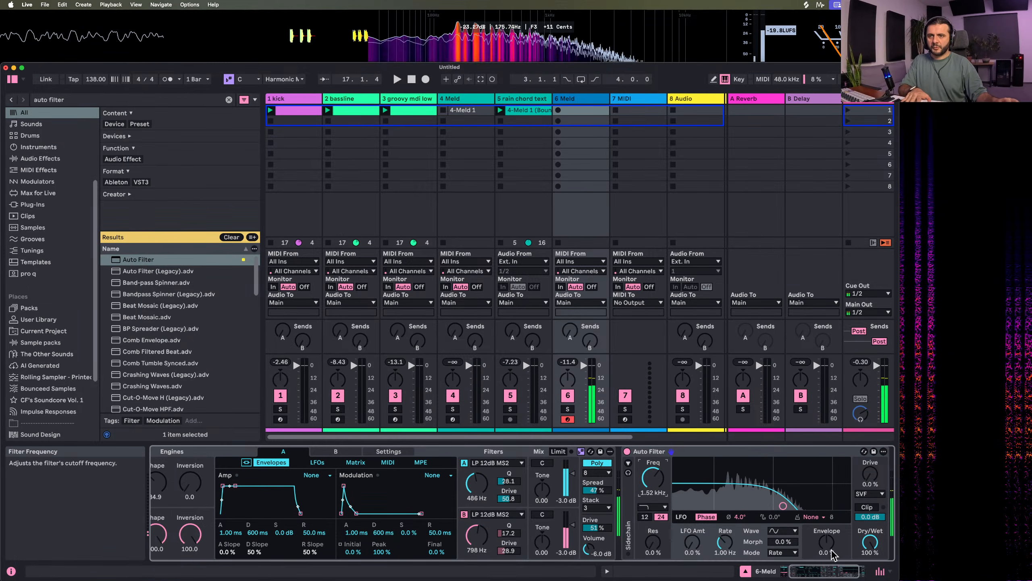
left_click_drag(829, 547, 766, 484)
left_click(670, 508)
left_click(656, 484)
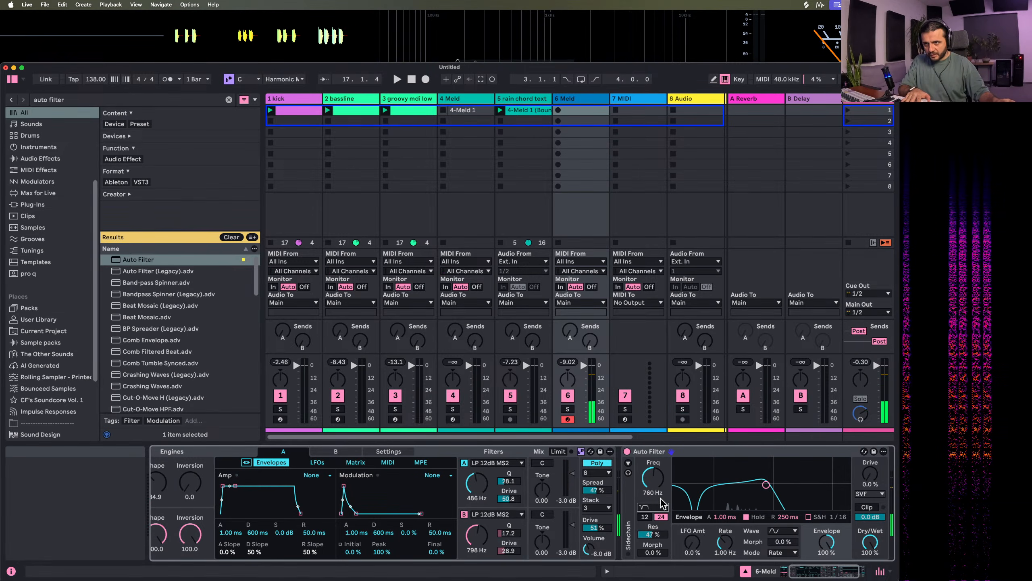
mouse_move(661, 536)
left_mouse_down()
mouse_move(661, 523)
mouse_move(653, 544)
left_mouse_up()
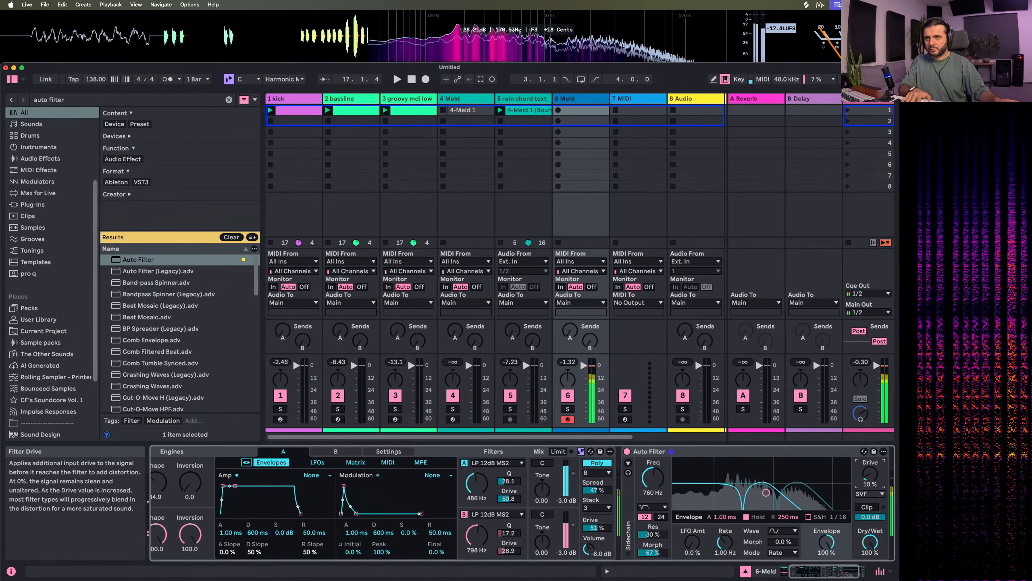
Try sample-and-hold on Auto Filter's envelope at a 1/32 rate with a 0.00 ms release
left_click(808, 517)
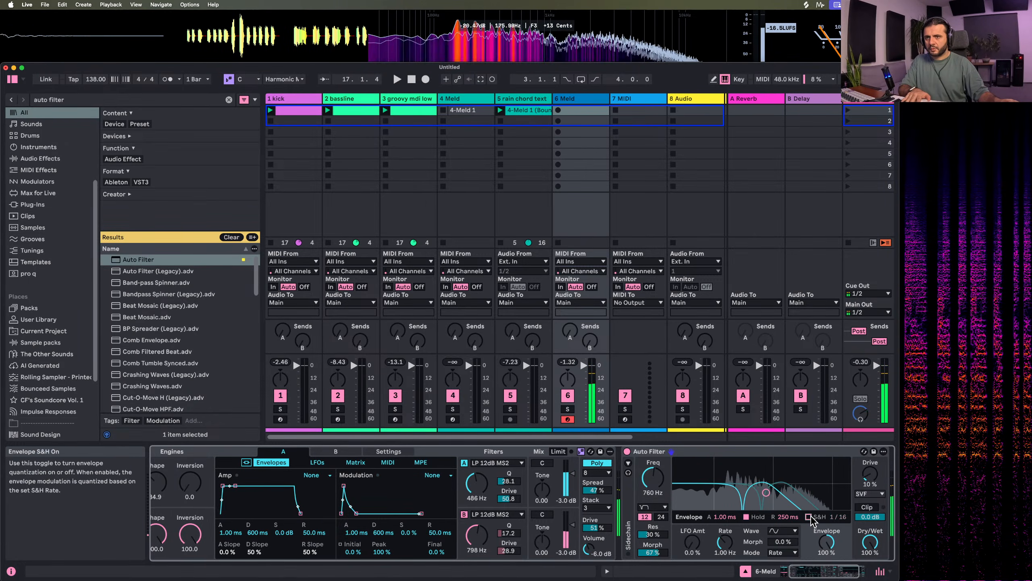
left_click_drag(836, 517, 837, 522)
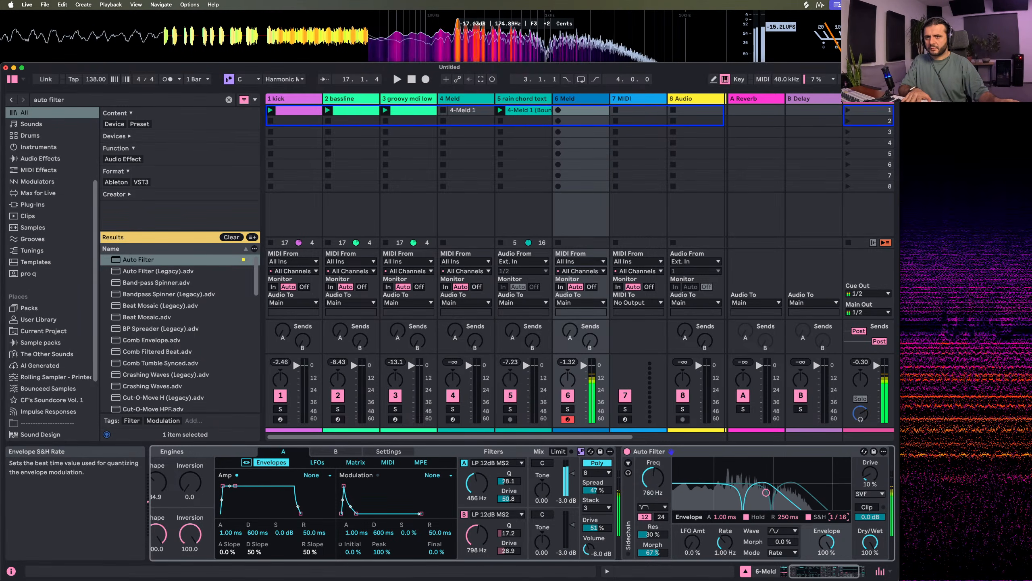
left_click_drag(788, 516, 788, 524)
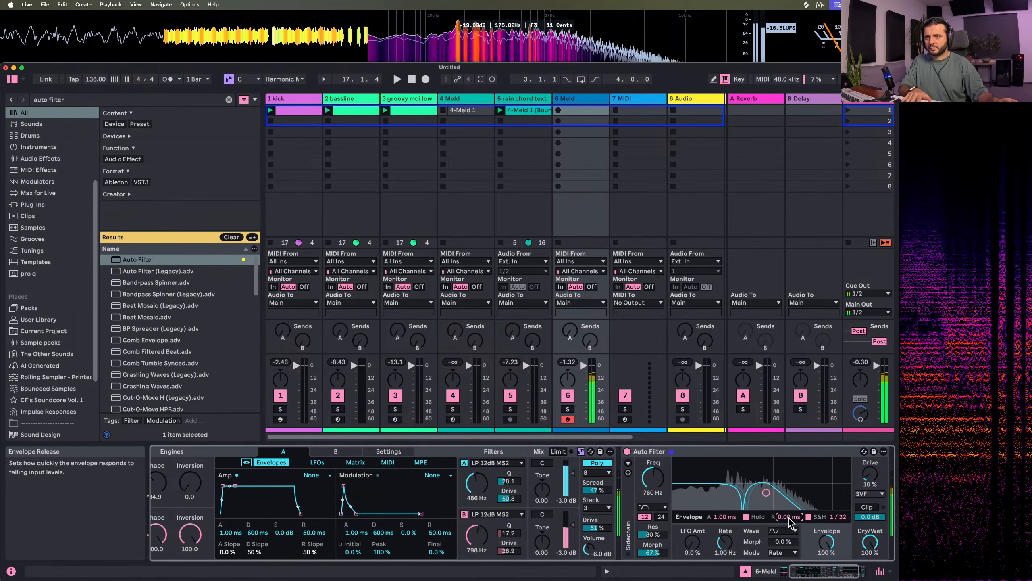
left_click(809, 518)
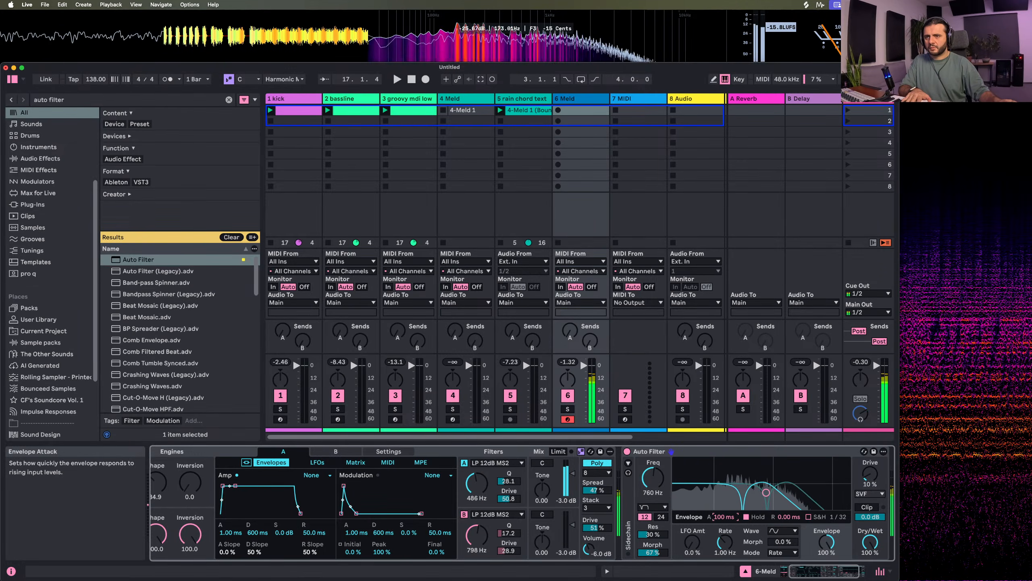
Set Auto Filter's envelope to 5.65 ms attack and 4.37 ms release, and its LFO to 28.0 Hz with 0.4% amount
left_click_drag(788, 518, 788, 480)
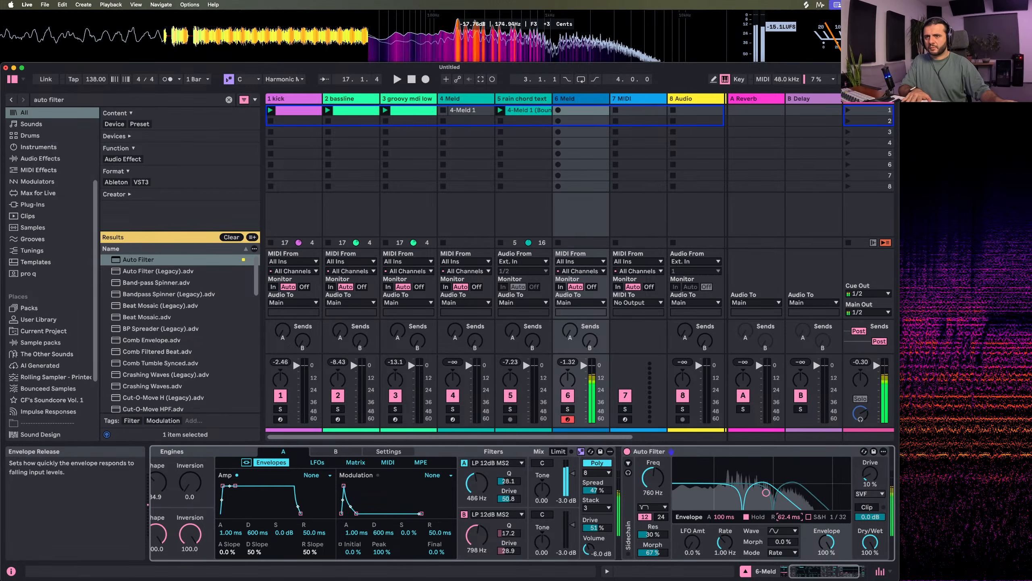
left_click_drag(724, 516, 724, 520)
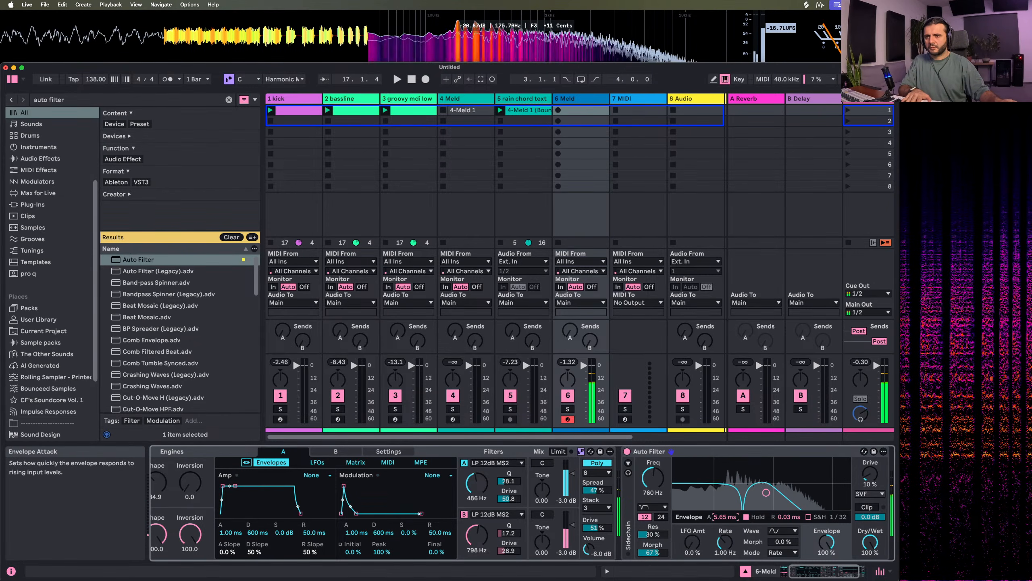
left_click_drag(787, 516, 788, 514)
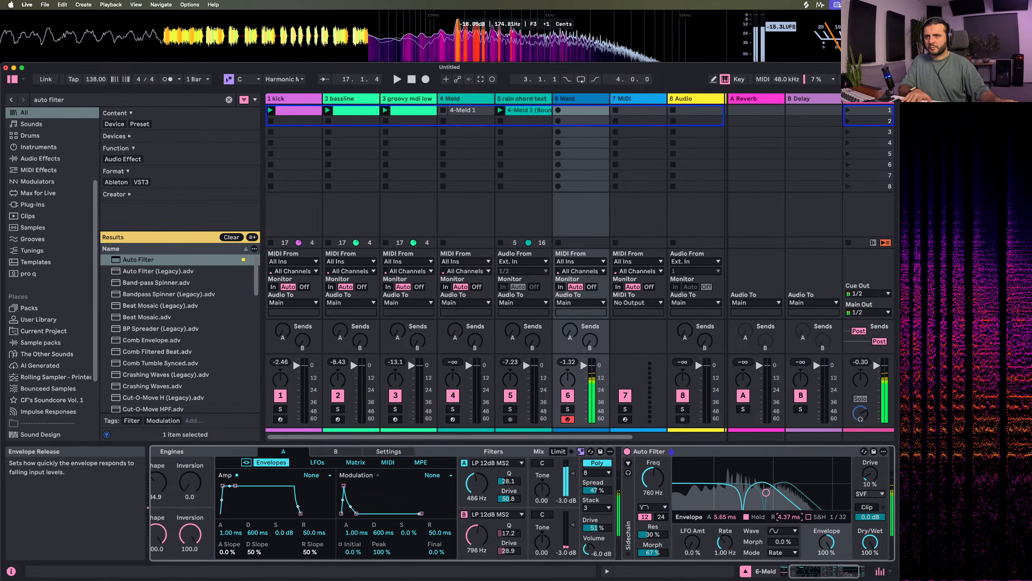
left_click_drag(692, 542, 692, 533)
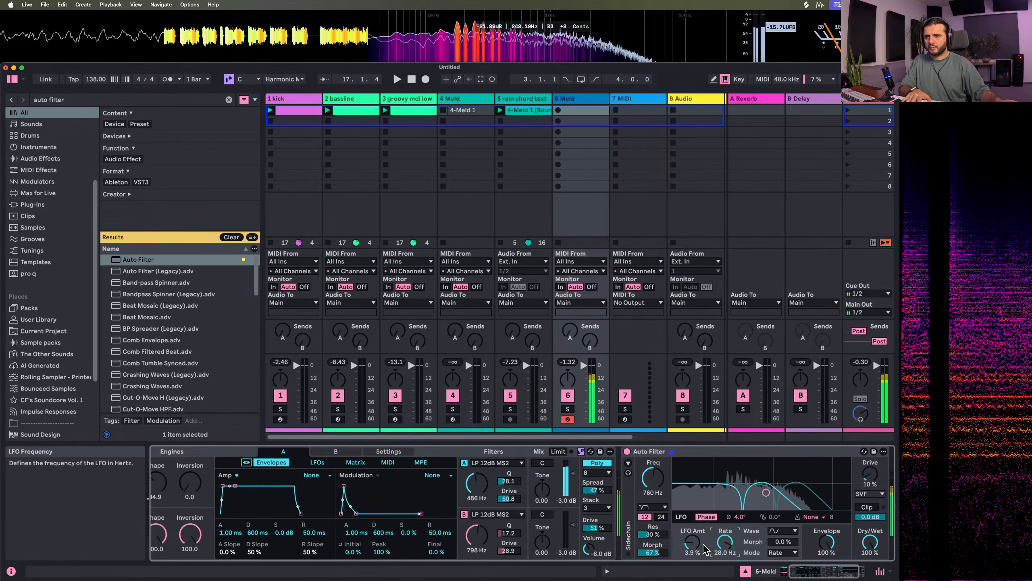
left_click_drag(692, 542, 692, 549)
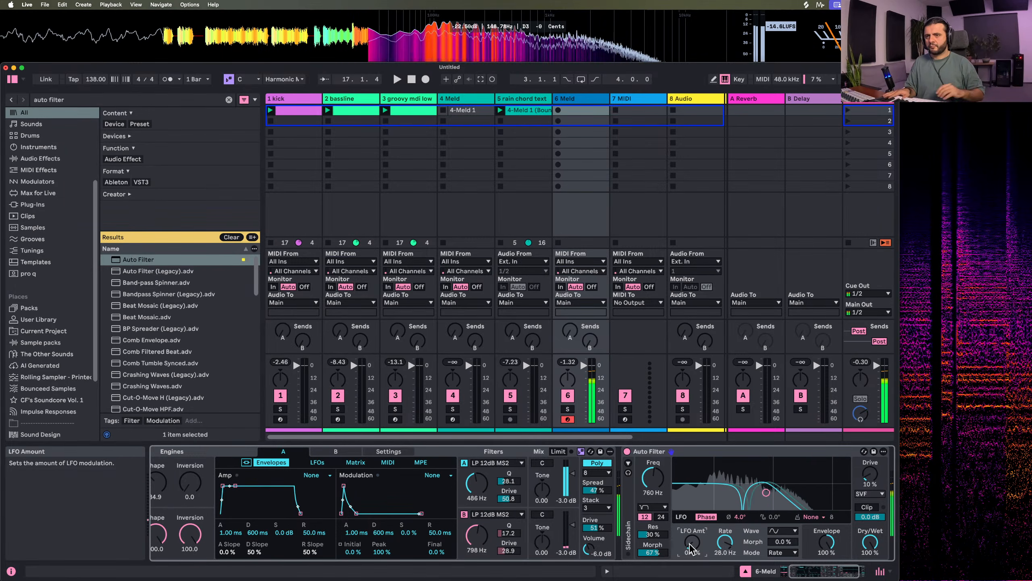
Play the set and capture the MIDI performed on track 6 into a new clip
key("space")
key("space")
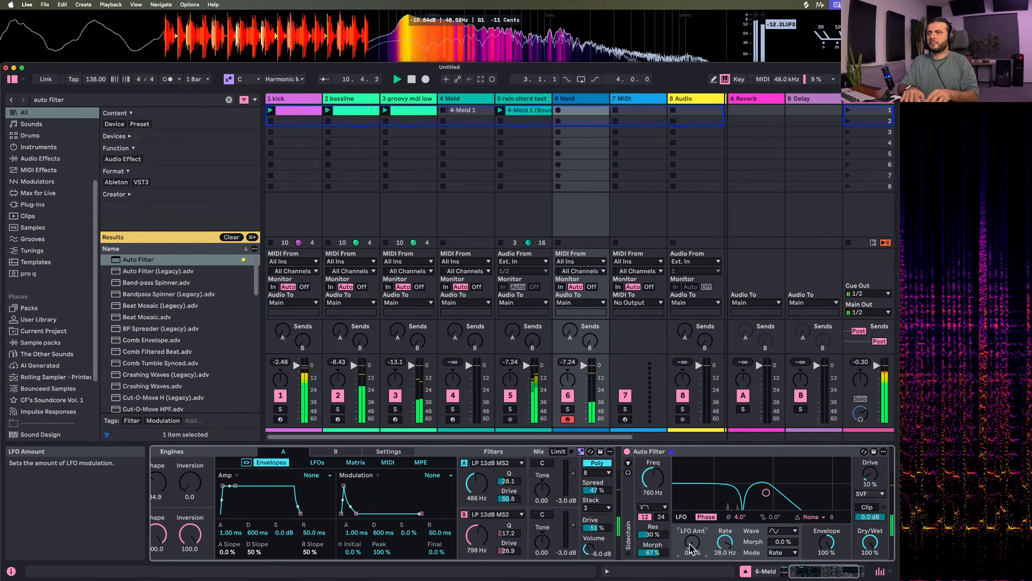
key("super+shift+c")
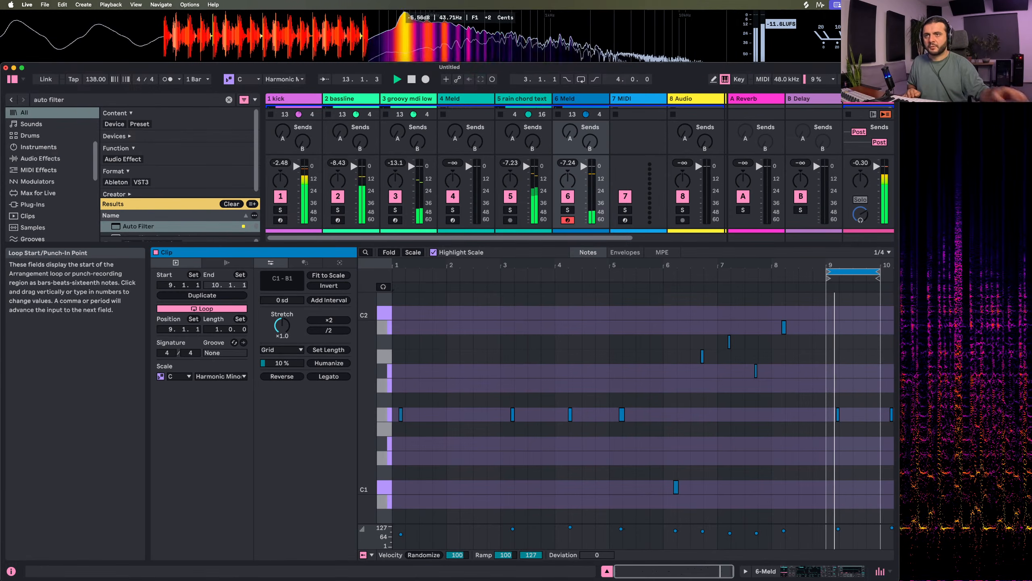
Stop playback and crop the captured clip to its one-bar loop at bar 9
right_click(852, 273)
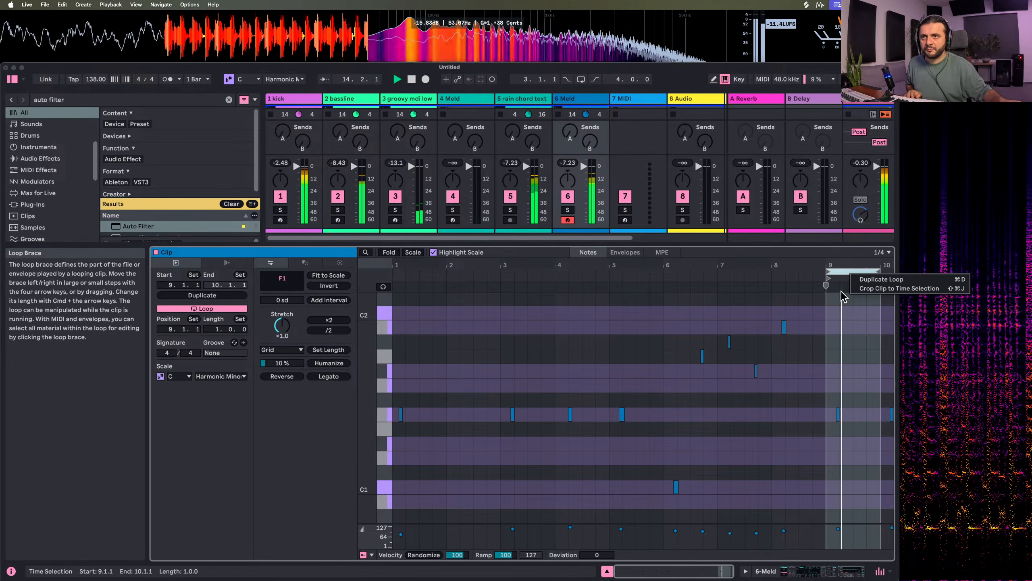
left_click(832, 340)
key("space")
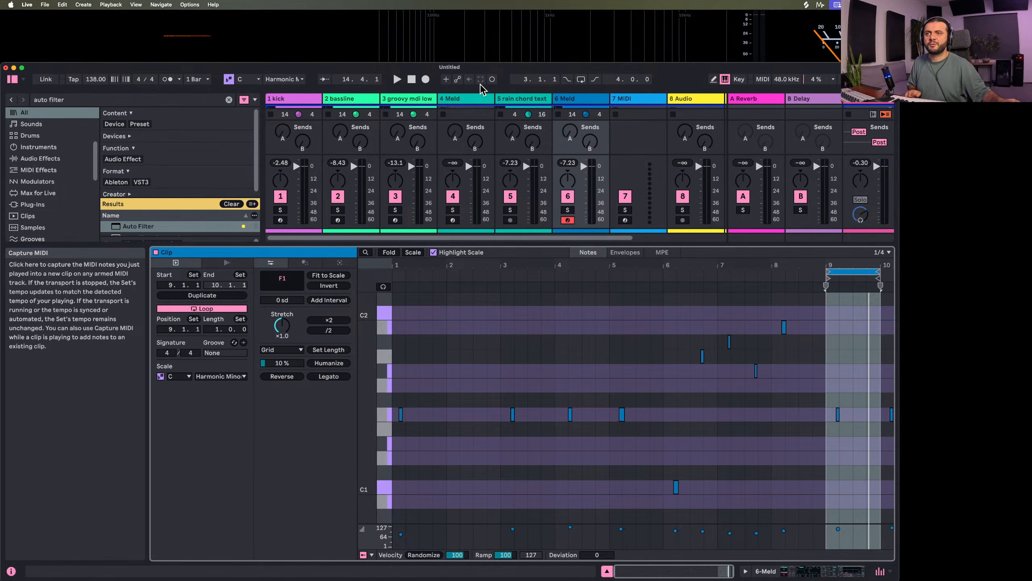
right_click(845, 273)
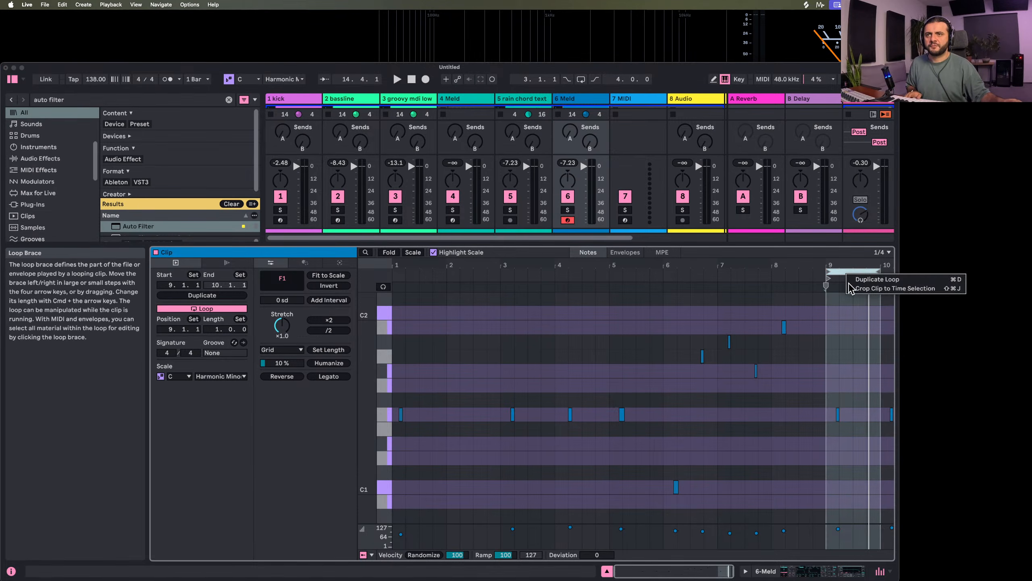
left_click(877, 288)
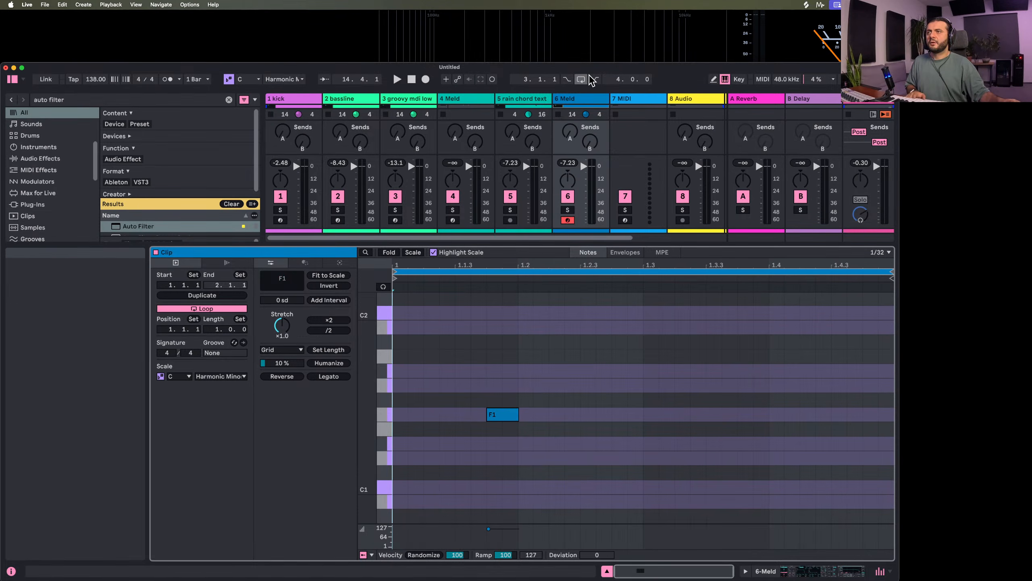
Bring up track 6's device chain, solo the track and restart playback
key("space")
double_click(567, 99)
key("space")
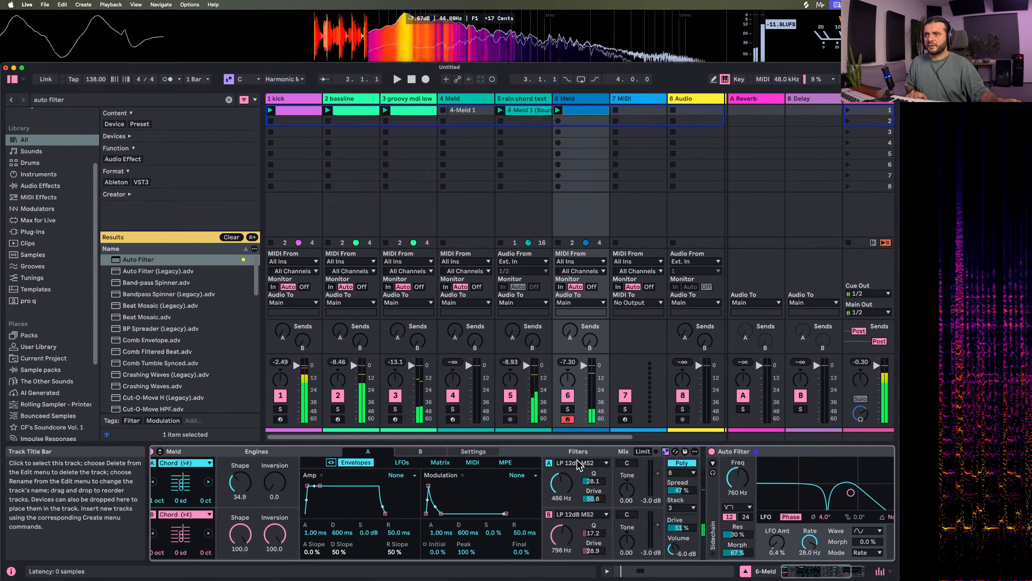
left_click(568, 410)
key("space")
Set Auto Filter to 17% drive, 38% envelope, 348 Hz, 64% resonance and -8.7 dB output, and unsolo track 6
scroll(757, 485, "right", 5)
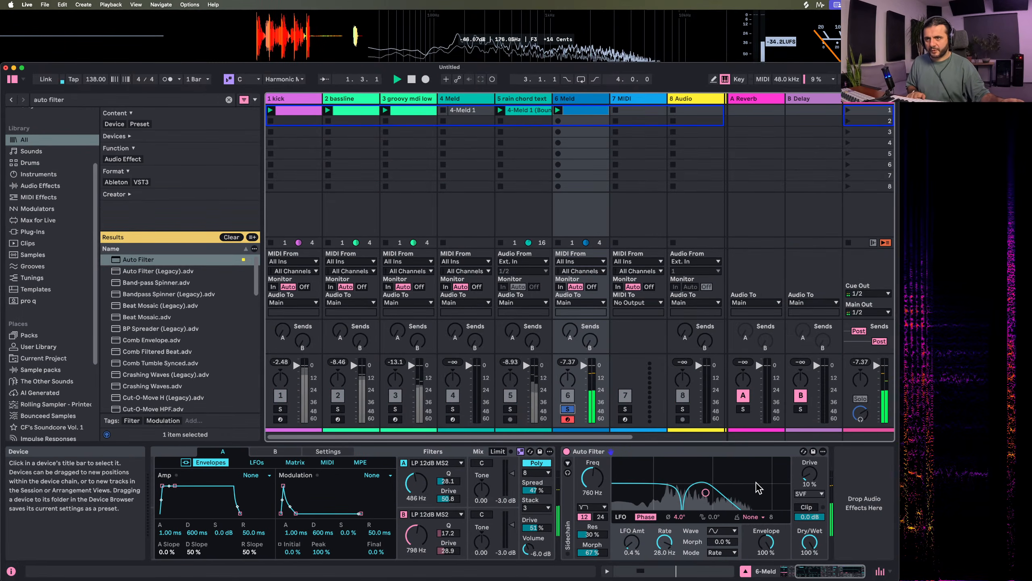
left_click_drag(811, 481, 807, 499)
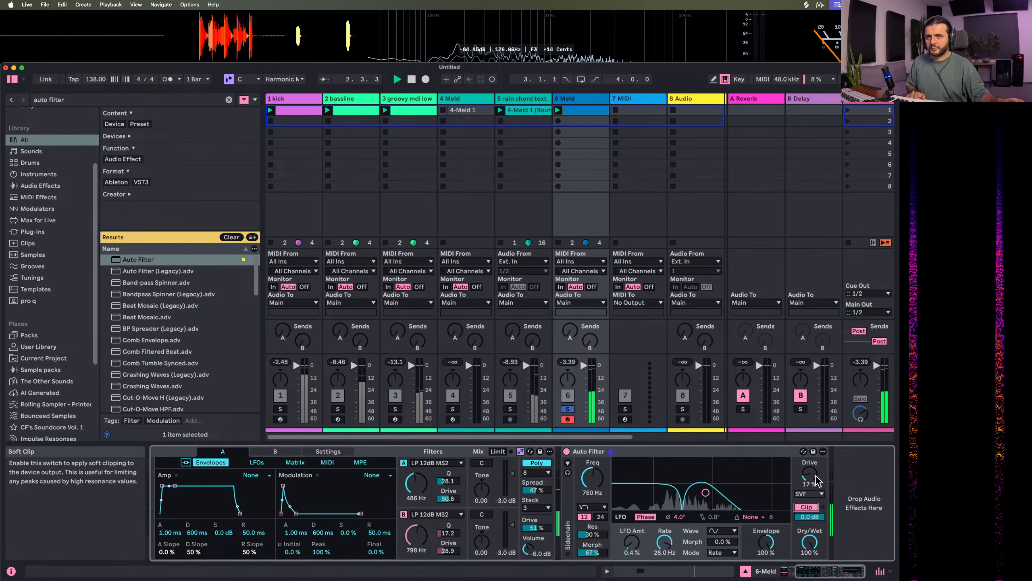
left_click_drag(766, 542, 768, 536)
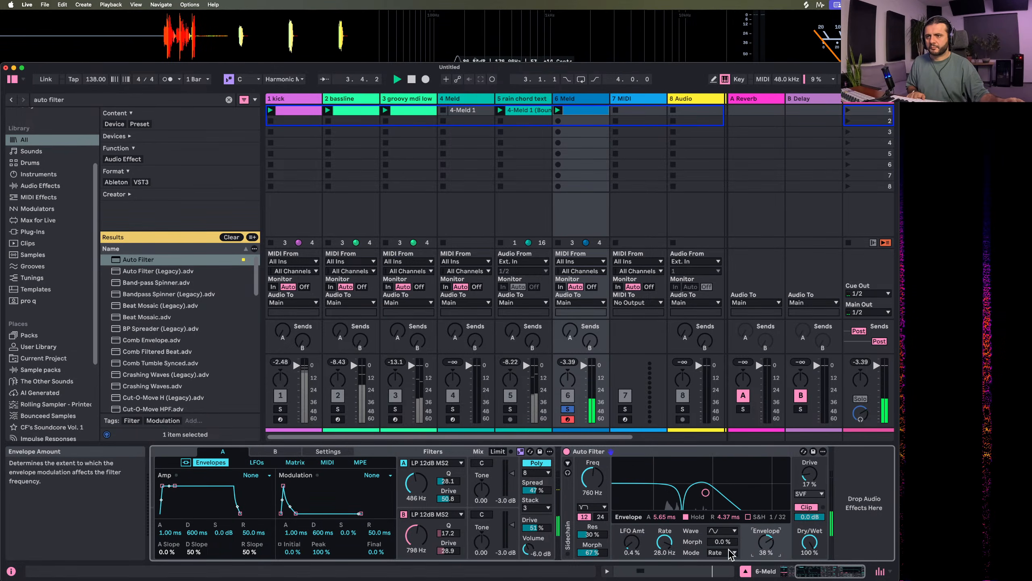
left_click_drag(706, 492, 684, 477)
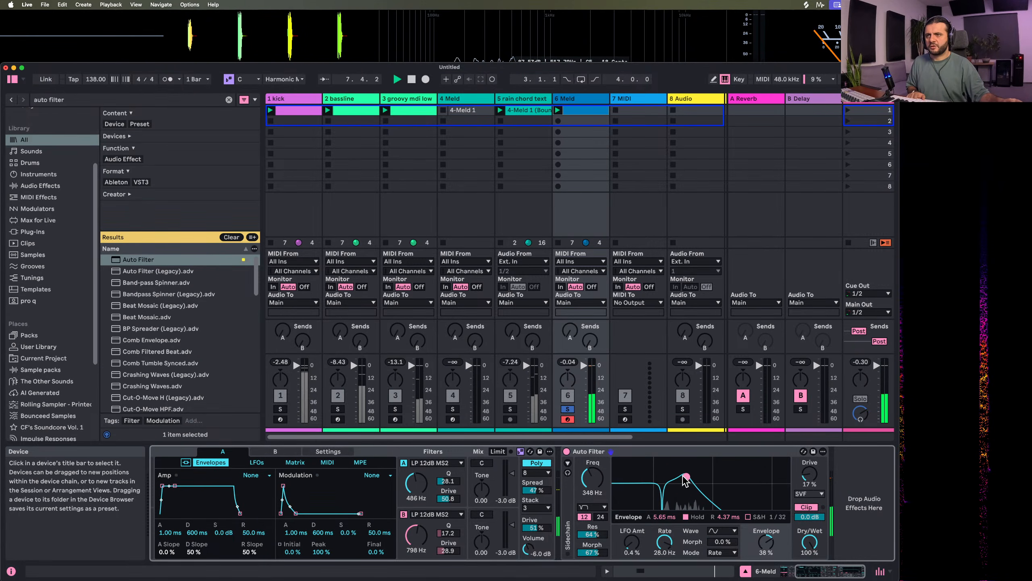
left_click(569, 410)
left_click_drag(810, 516, 810, 525)
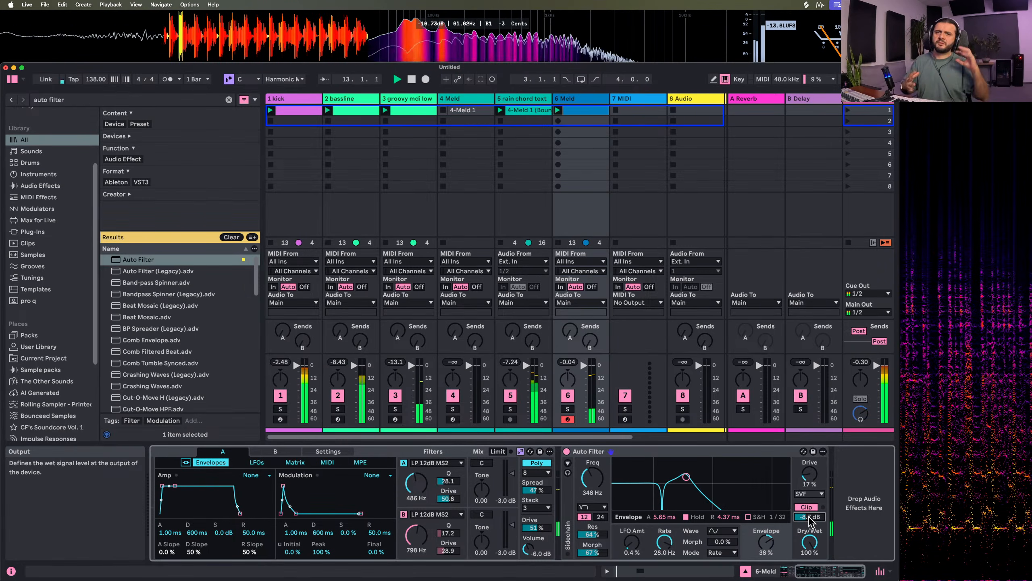
Search the browser for "echo" and add the Echo device after Auto Filter on track 6
left_click(92, 100)
type("aut")
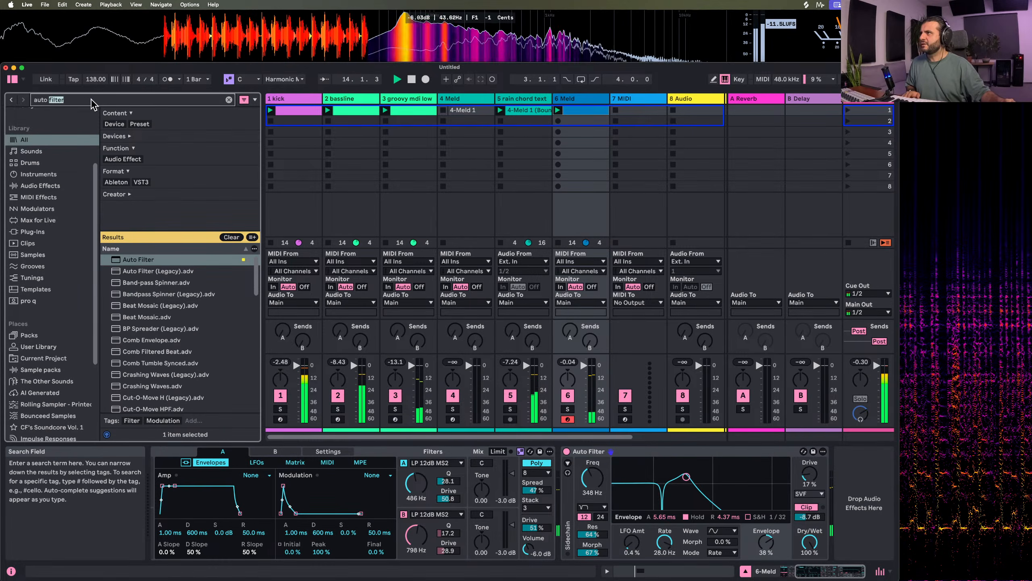
key("BackSpace")
key("BackSpace")
key("BackSpace")
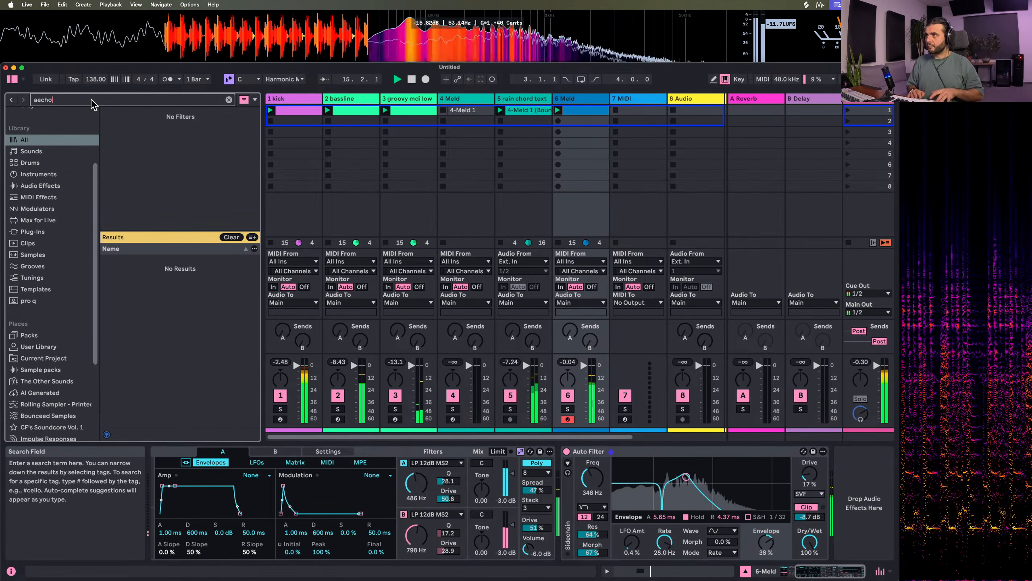
type("echo")
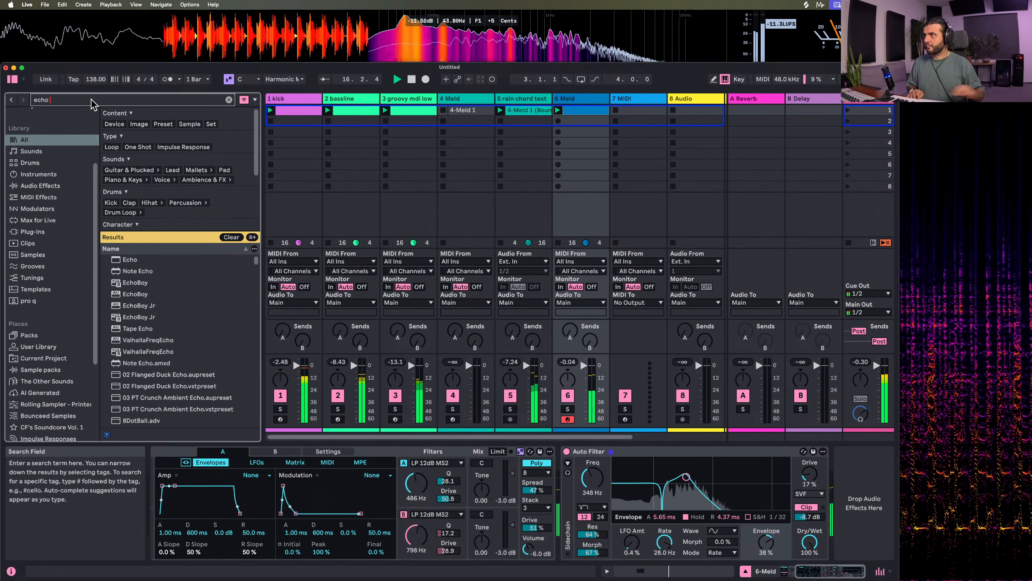
double_click(130, 260)
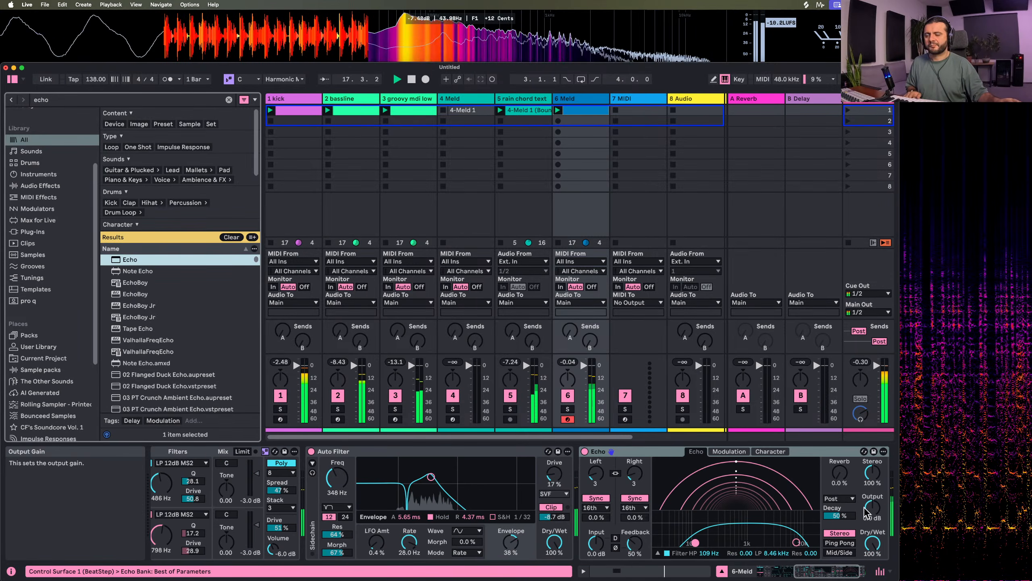
Group Echo into an Audio Effect Rack and create an empty parallel chain in it
left_click(530, 494)
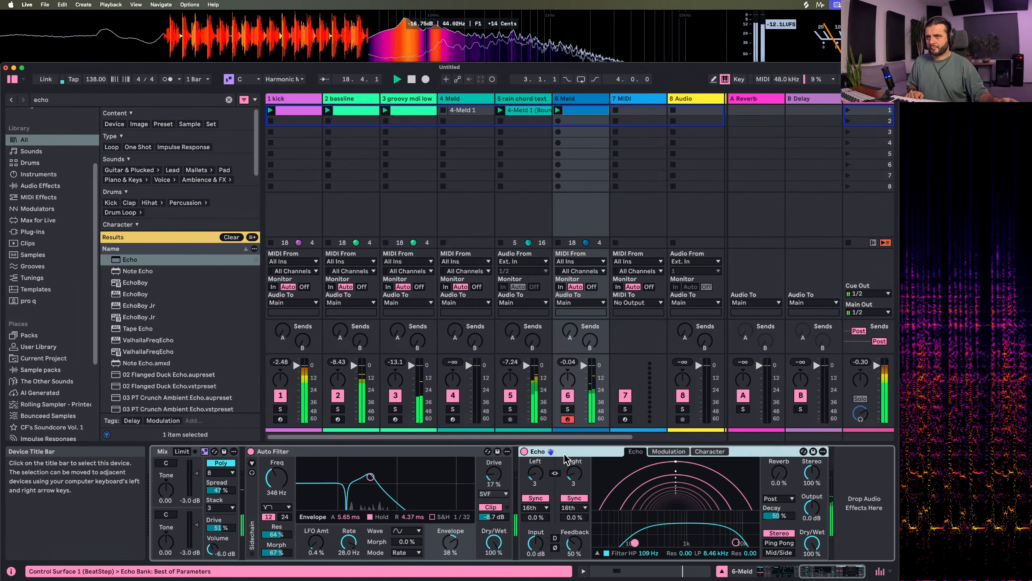
key("super+g")
left_click(525, 494)
right_click(563, 502)
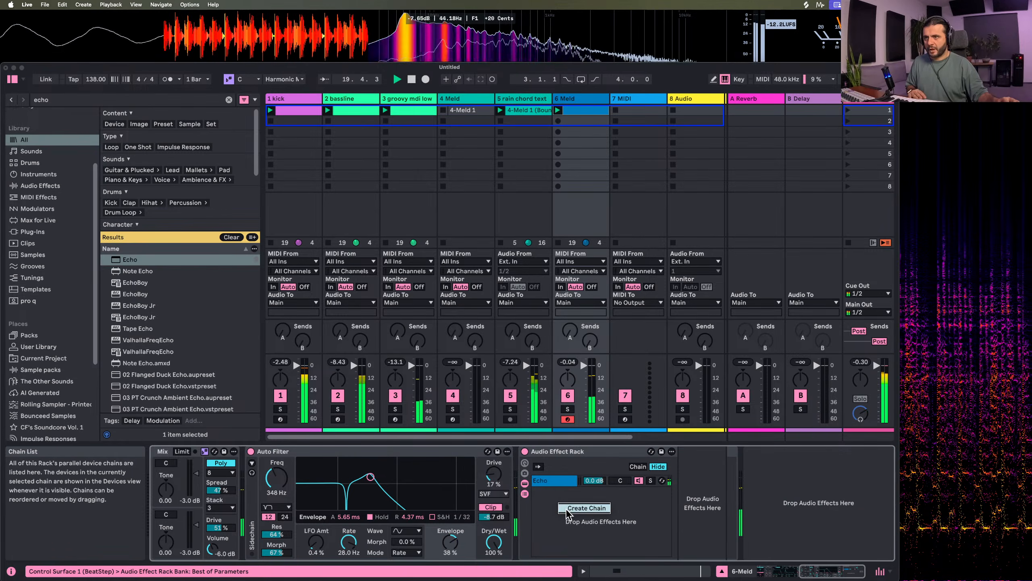
left_click(573, 507)
On the rack's Echo chain, set Echo to Ping Pong mode with a stereo width of 49%
left_click(556, 480)
scroll(556, 484, "right", 5)
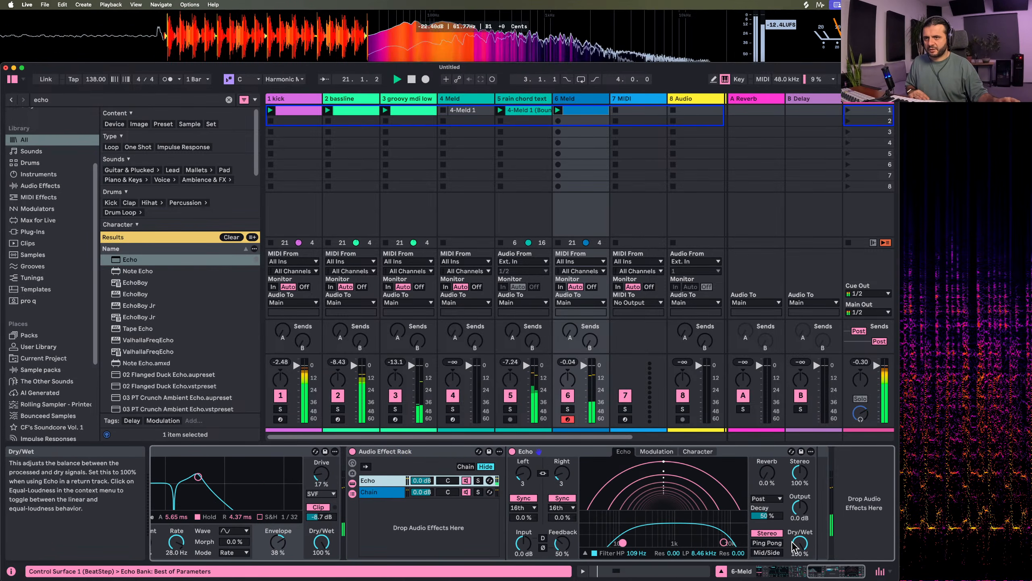
left_click_drag(798, 543, 816, 501)
left_click(772, 543)
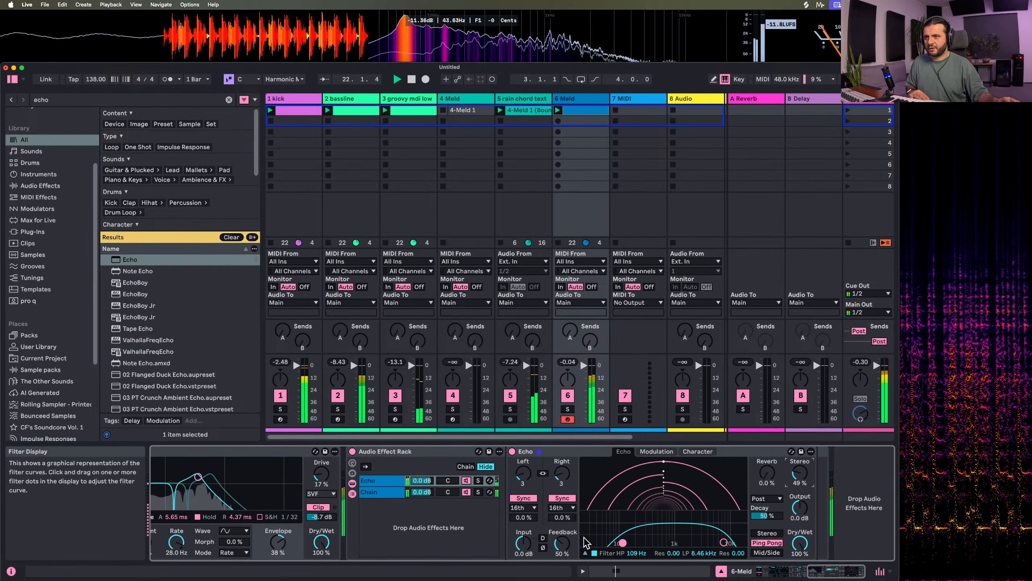
Set Echo's filter to a 562 Hz high-pass and 6.35 kHz low-pass with 0.23 resonance, and lower the Echo chain to -9.0 dB
left_click_drag(622, 542, 660, 518)
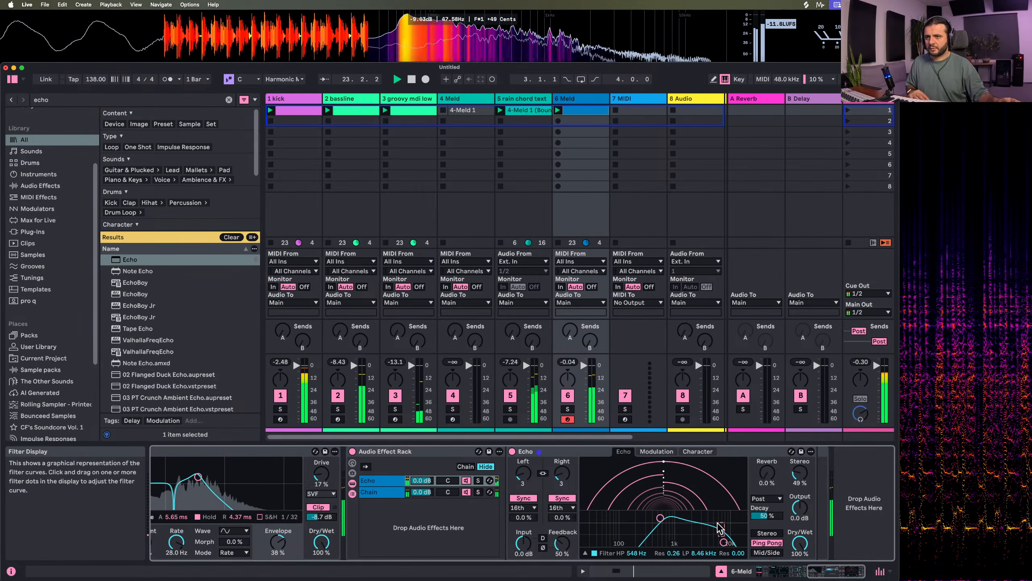
left_click_drag(724, 542, 660, 521)
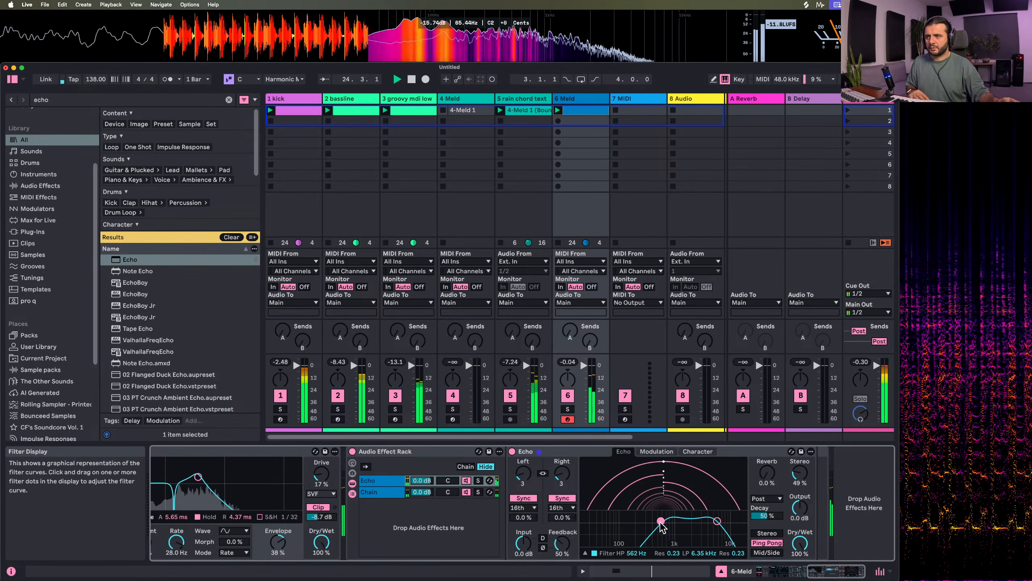
left_click_drag(421, 480, 431, 492)
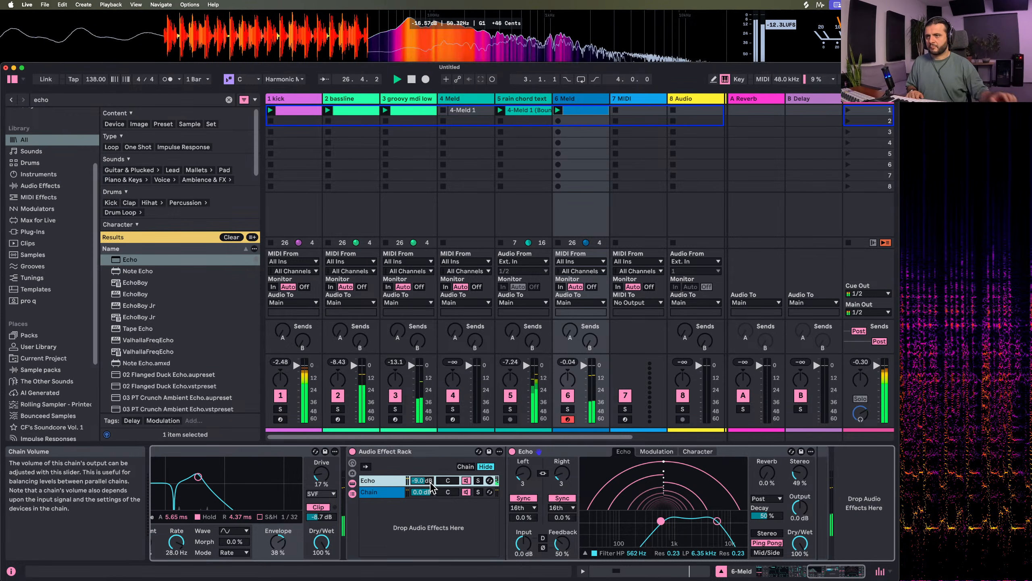
Set track 6's Auto Filter to 94% envelope amount, 374 Hz cutoff and 52% resonance
scroll(430, 500, "left", 5)
left_click_drag(451, 544, 450, 525)
scroll(452, 543, "up", 5)
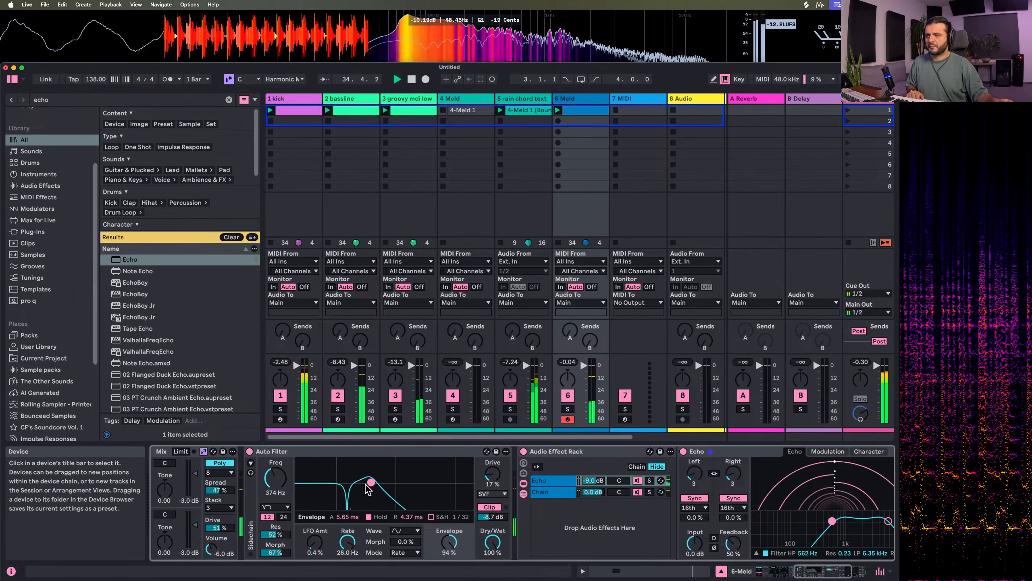
On track 6's Meld, set engine A to shape 100.0 and inversion 29.4, and engine B to shape 100.0 and inversion 34.9
scroll(287, 485, "left", 10)
left_click_drag(287, 485, 286, 445)
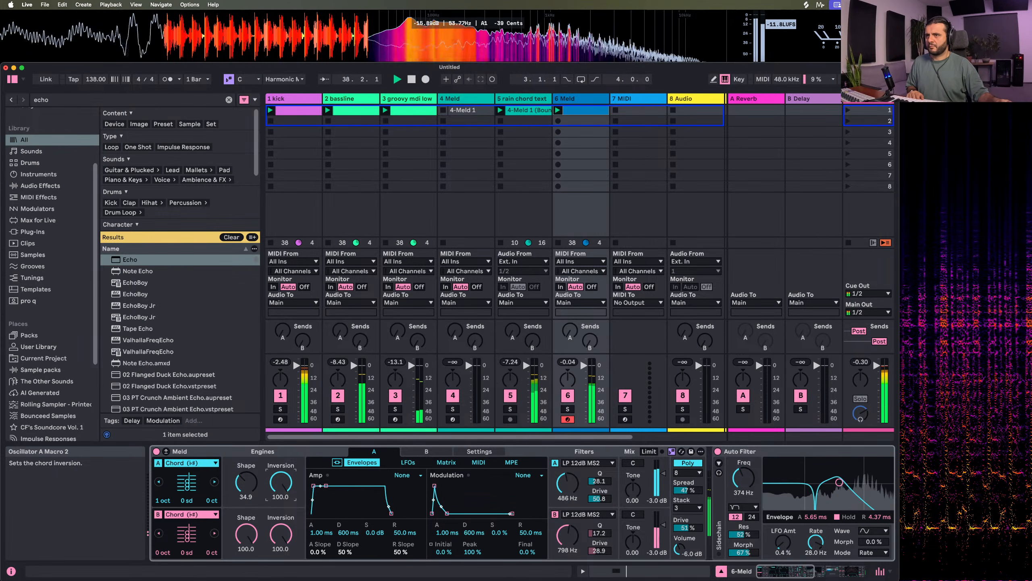
left_click_drag(281, 487, 246, 551)
left_click_drag(246, 482, 280, 496)
left_click_drag(280, 535, 246, 456)
left_click(261, 487)
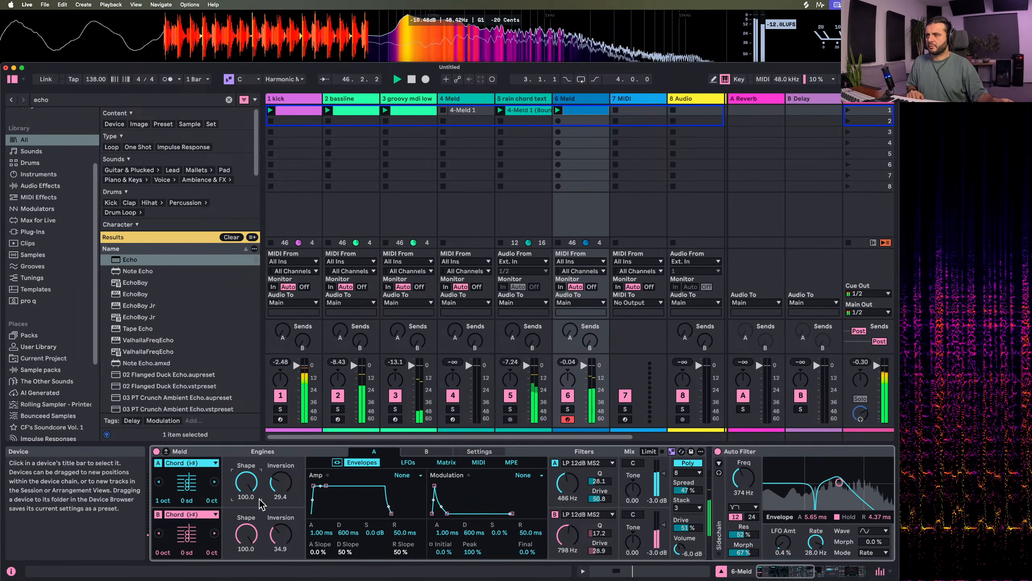
Set track 6's Auto Filter cutoff to 230 Hz with 73% resonance
scroll(679, 465, "right", 6)
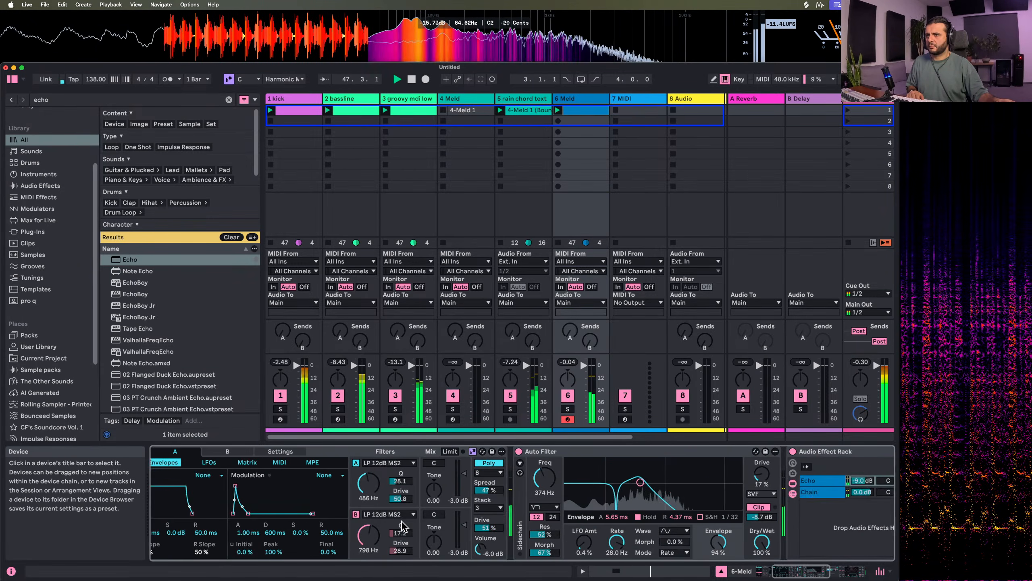
mouse_move(581, 484)
left_mouse_down()
mouse_move(567, 466)
mouse_move(569, 475)
left_mouse_up()
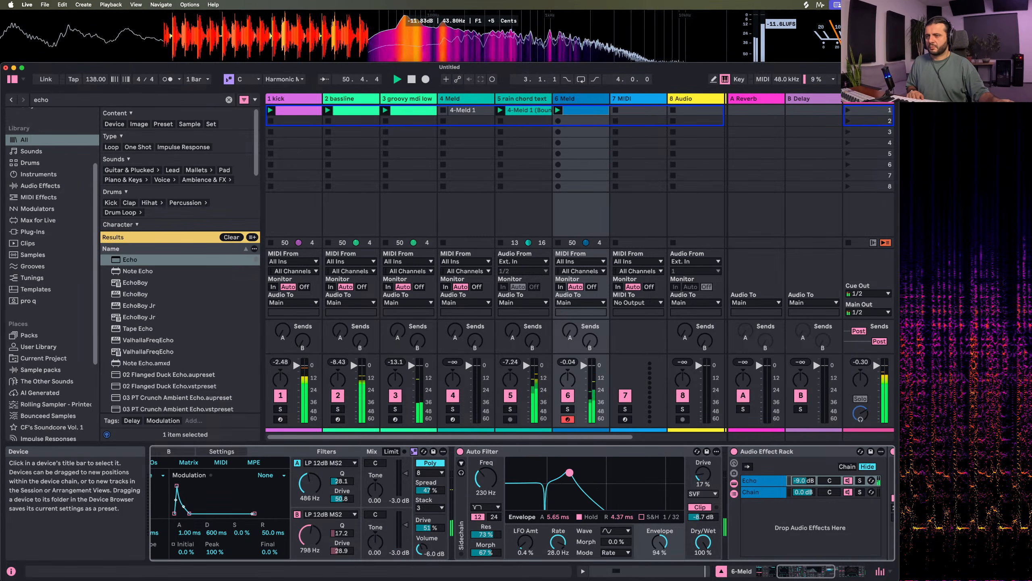
Duplicate track 6's clip loop out to four bars, keep only the F1 note in bar 2, and audition it
left_click(596, 104)
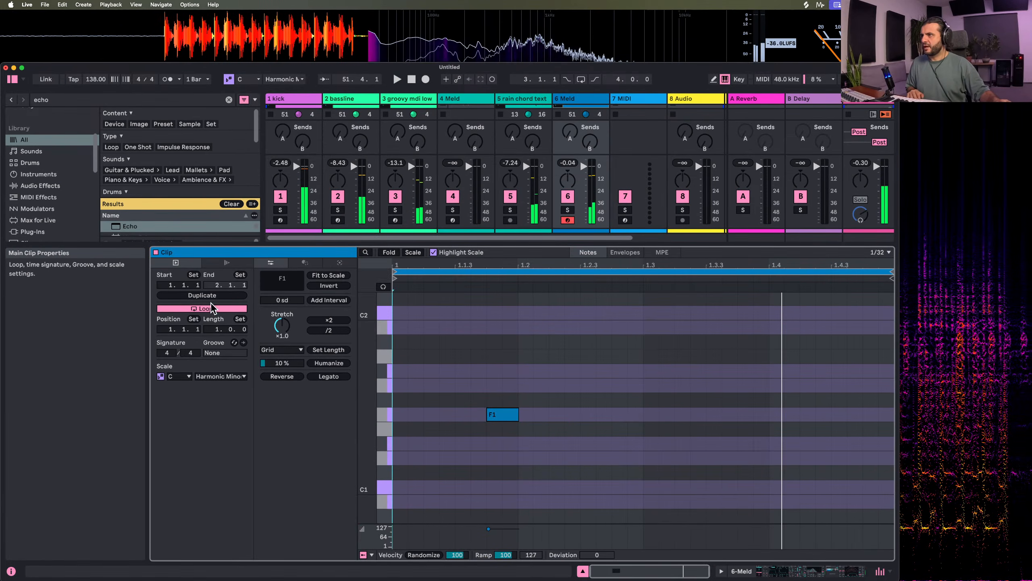
left_click(202, 295)
left_click(202, 295)
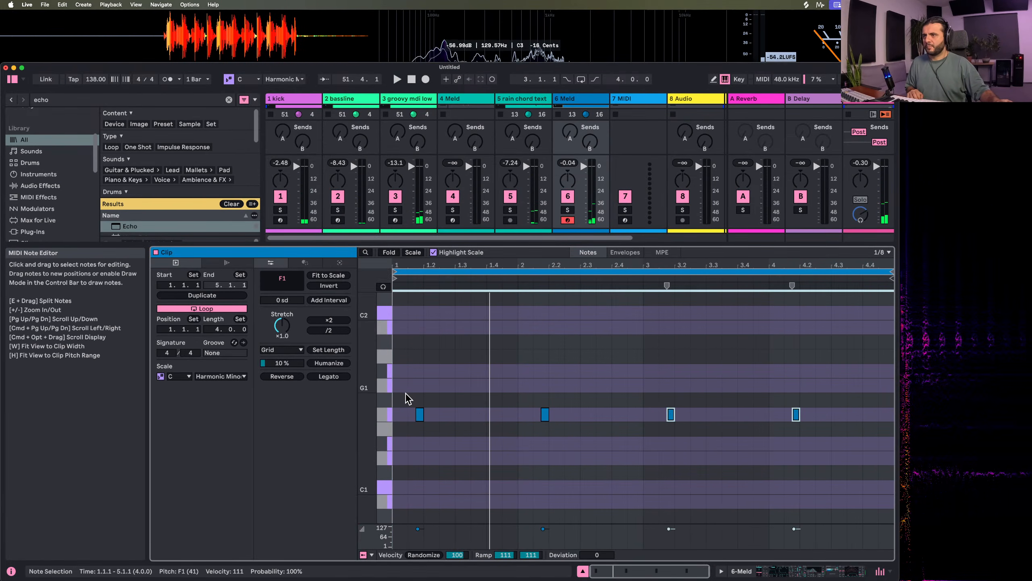
left_click_drag(408, 400, 483, 468)
key("Delete")
left_click_drag(643, 391, 796, 484)
key("Delete")
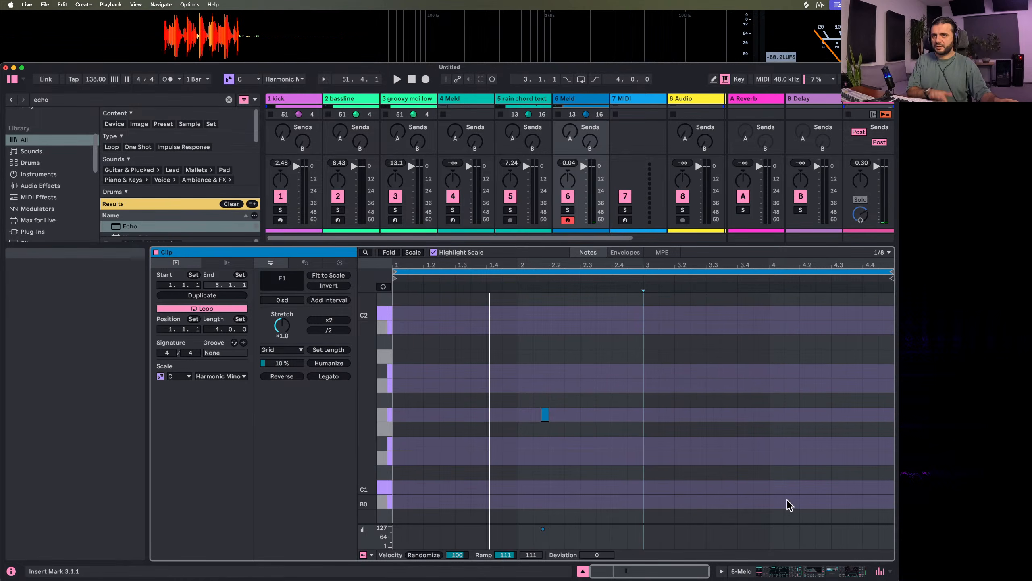
key("space")
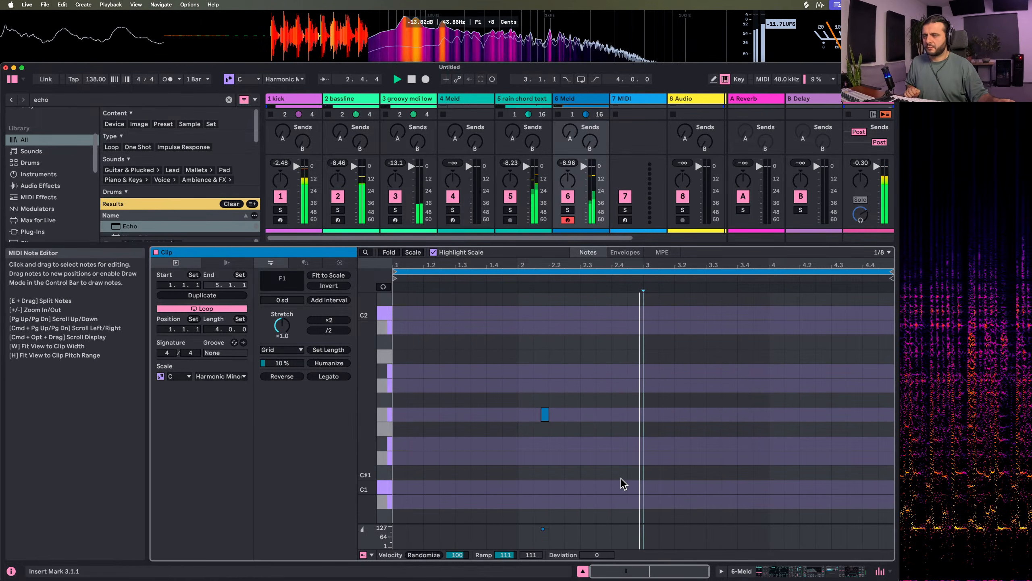
key("space")
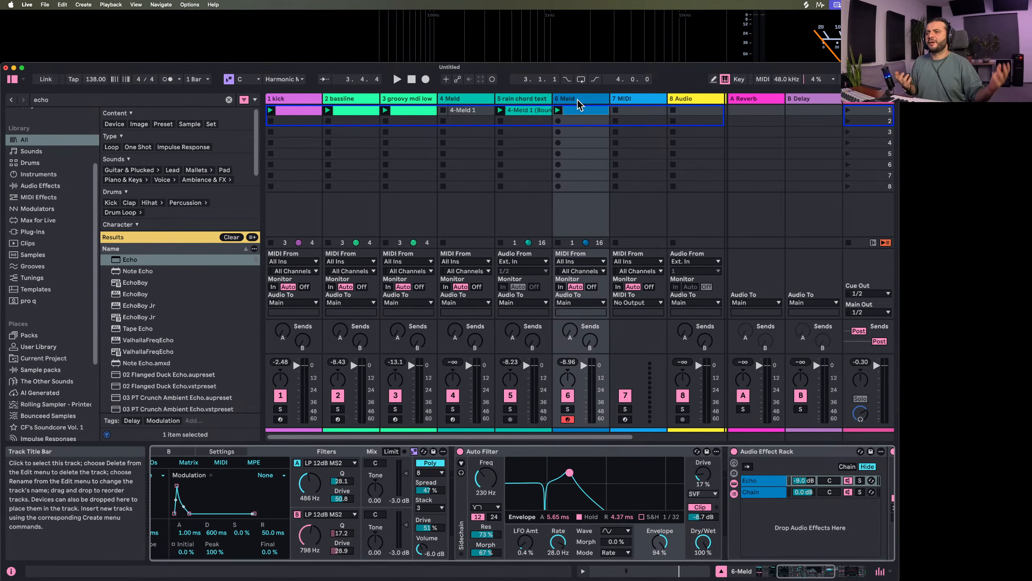
Rename track 6 as "chord hit"
left_click(578, 100)
key("BackSpace")
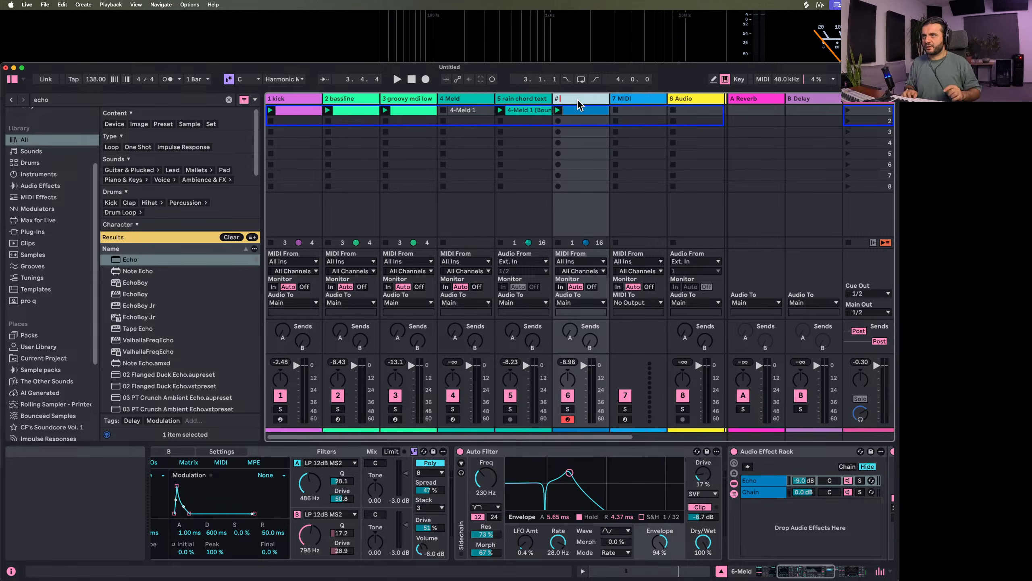
type("chord h")
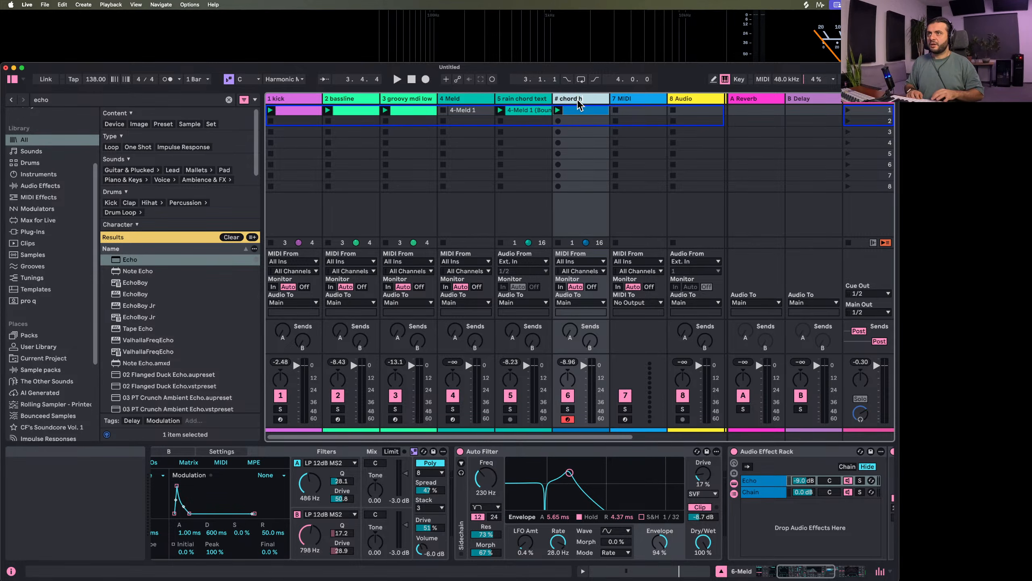
type("it")
key("Return")
Sweep the chord hit track's Auto Filter cutoff during playback and settle it at 223 Hz
key("space")
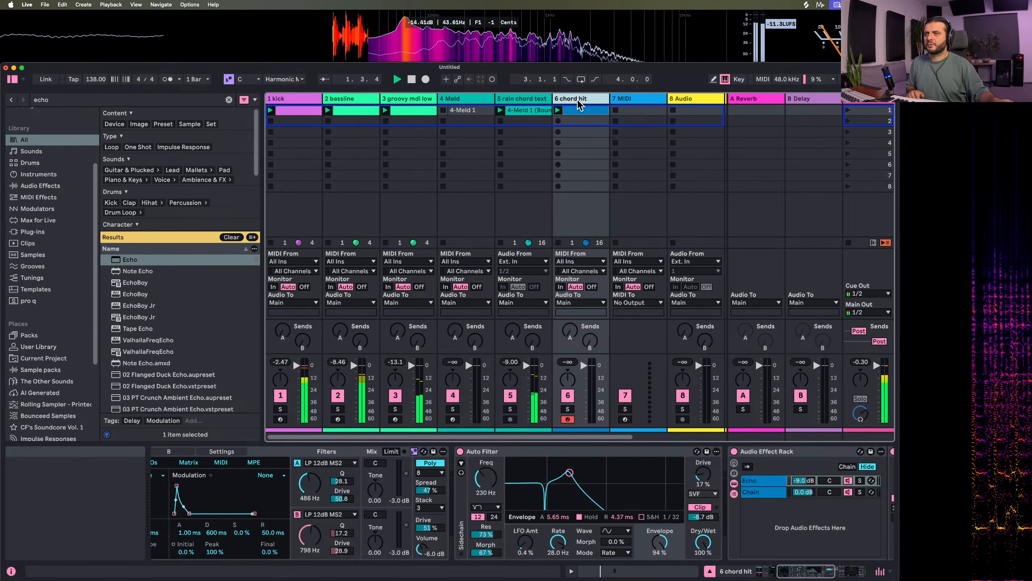
scroll(640, 331, "right", 3)
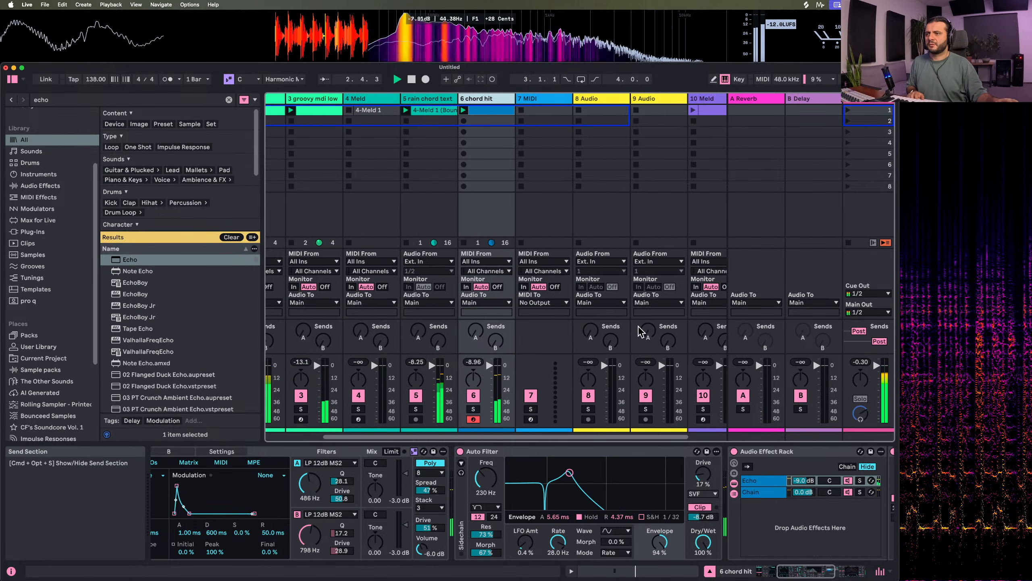
scroll(640, 331, "right", 2)
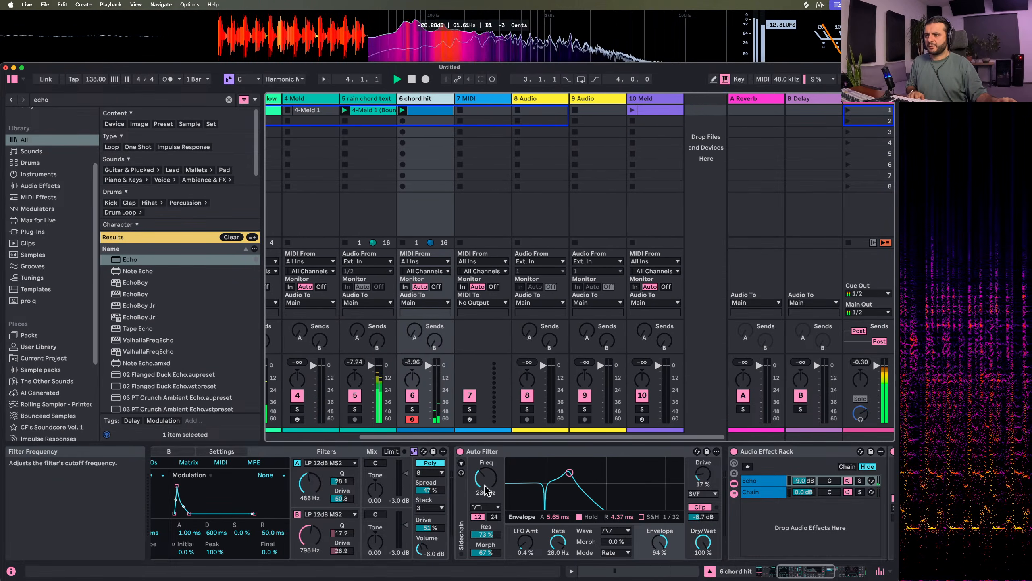
left_click_drag(486, 478, 485, 464)
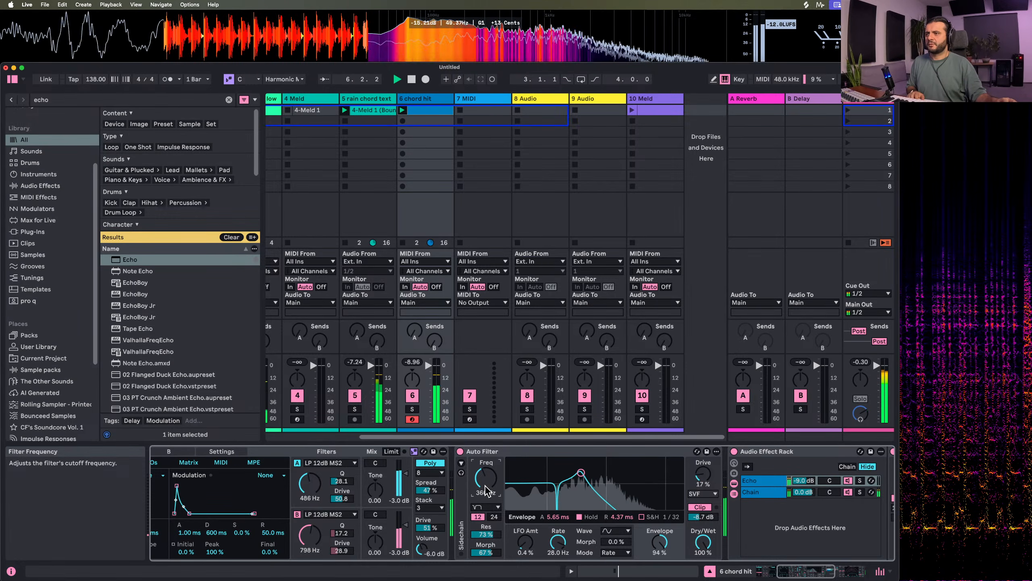
left_click_drag(485, 486, 485, 481)
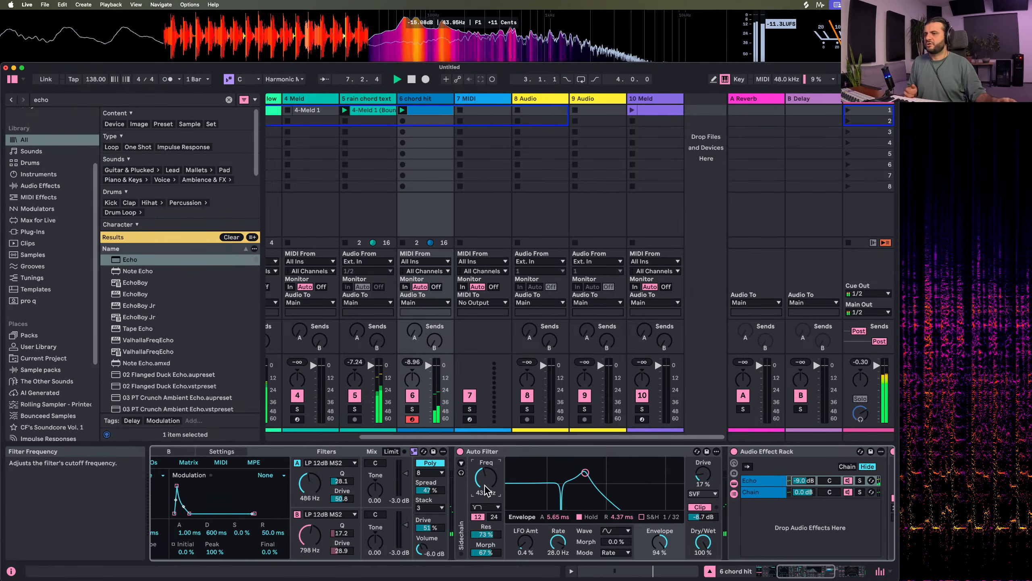
left_click_drag(485, 486, 487, 516)
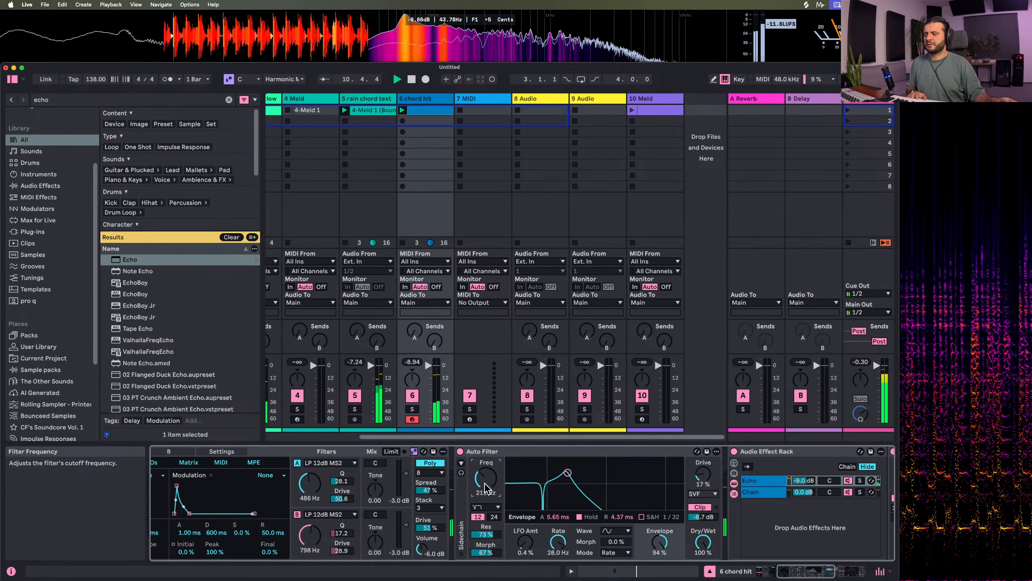
scroll(485, 484, "right", 4)
scroll(486, 488, "right", 5)
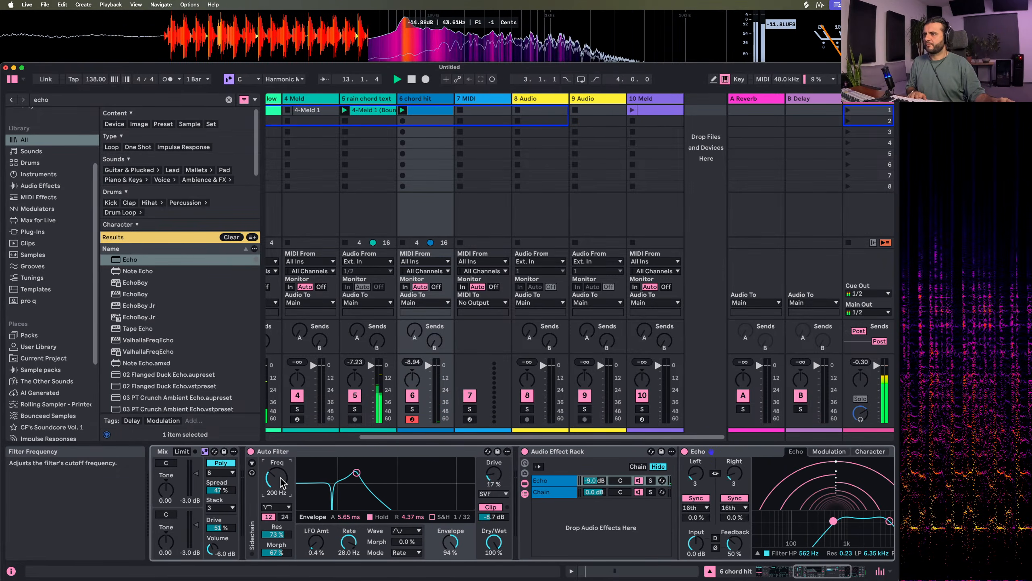
left_click_drag(280, 482, 280, 480)
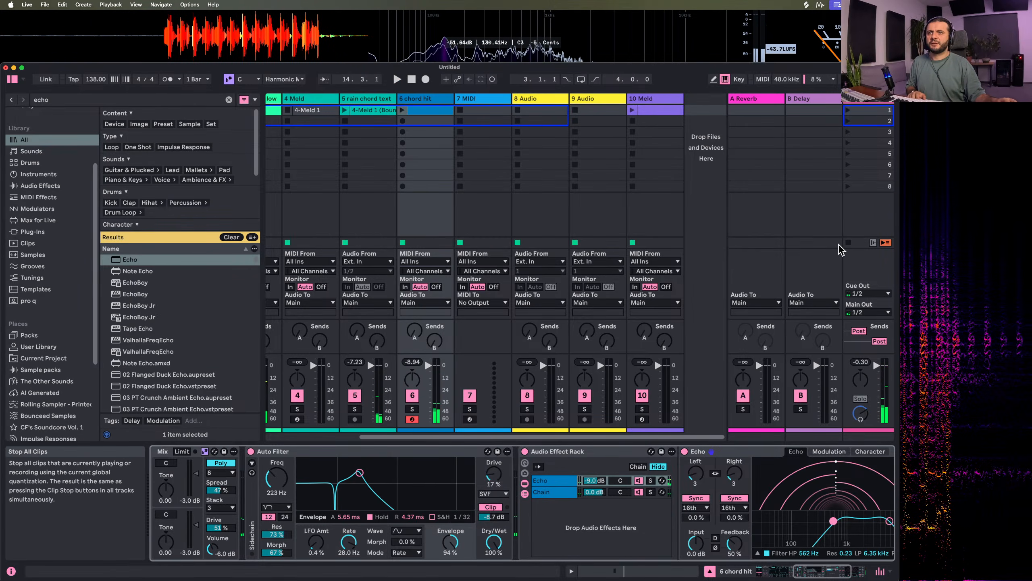
Relaunch the kick, bassline, groovy midi low and chord hit clips one after another to hear the layers build
scroll(286, 126, "left", 4)
left_click(270, 110)
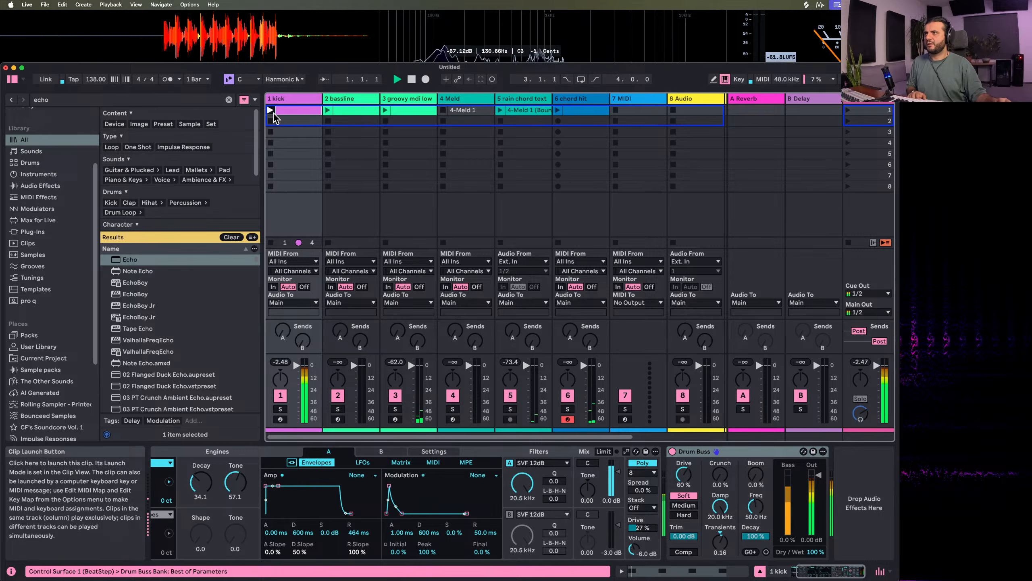
left_click(328, 109)
left_click(386, 111)
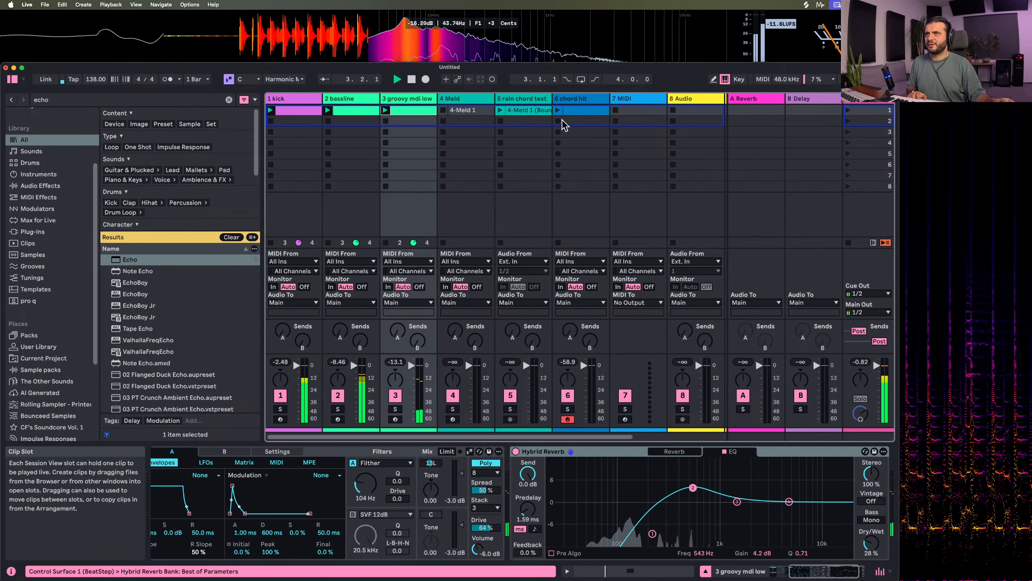
scroll(565, 122, "right", 3)
left_click(478, 111)
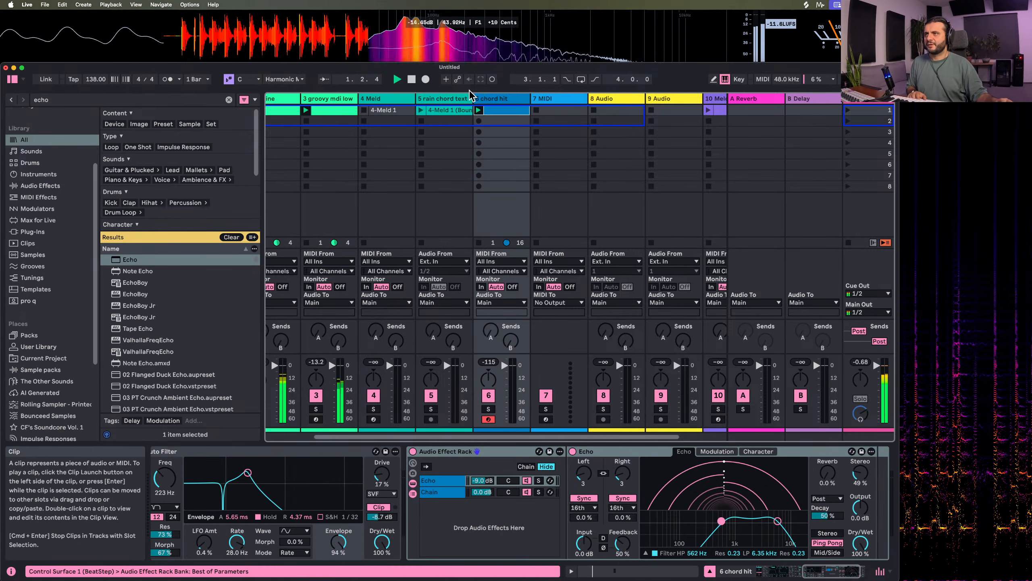
Search the browser for "meld" and add the Meld instrument to empty MIDI track 7
left_click(447, 99)
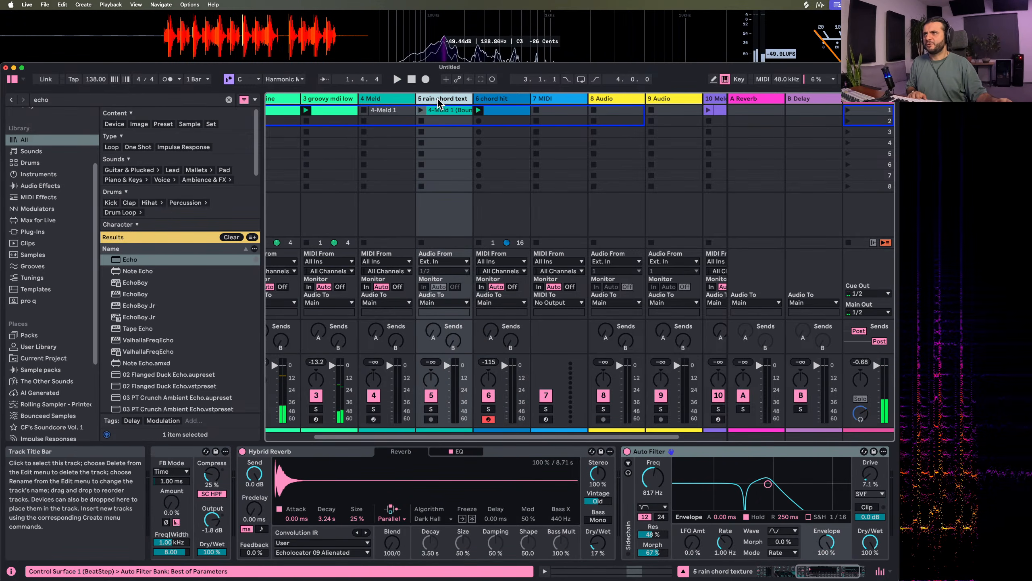
left_click(495, 103)
left_click(536, 102)
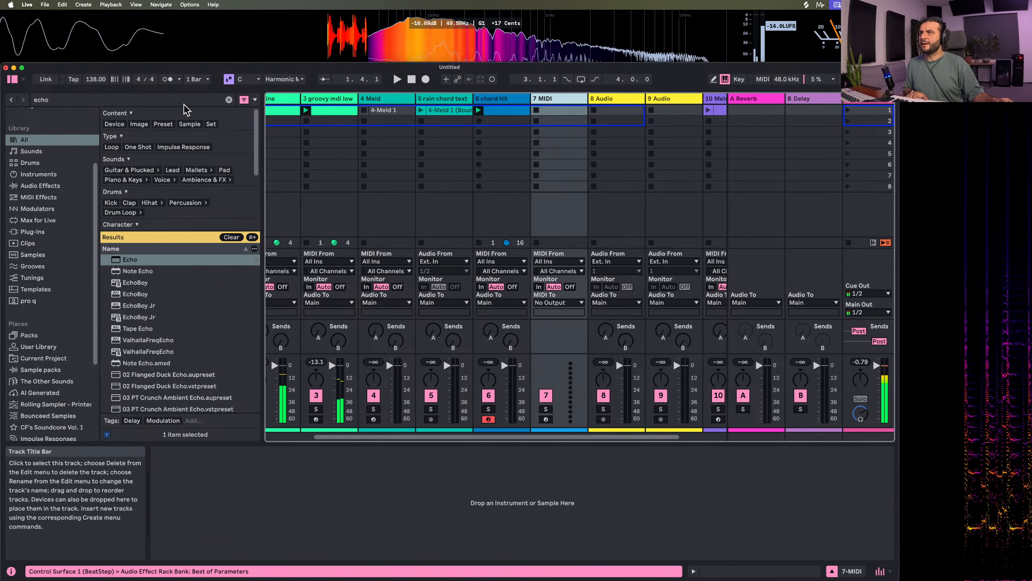
double_click(63, 101)
type("me")
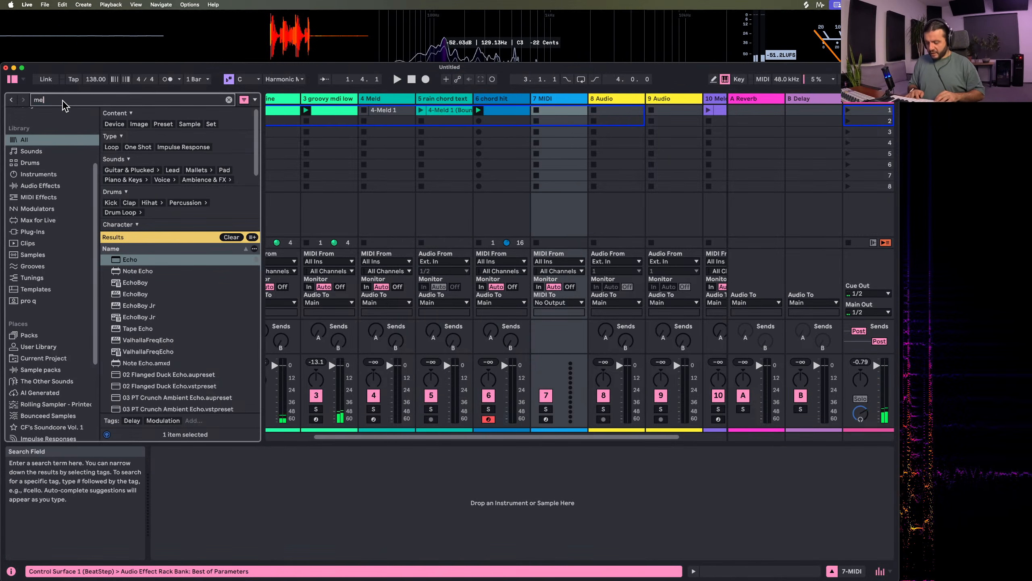
type("ld")
left_click_drag(130, 259, 561, 111)
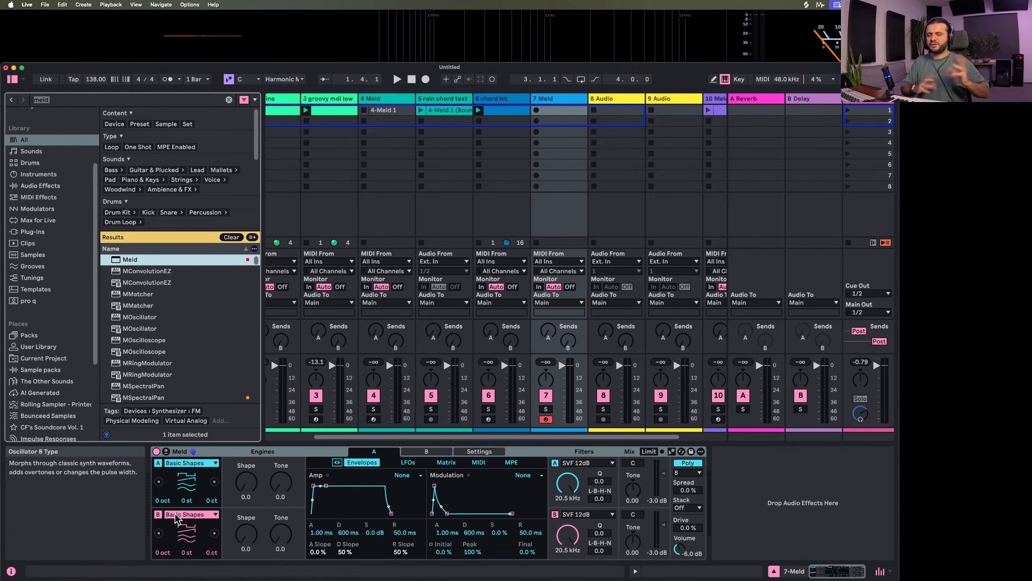
Search the browser for "sting", add sting 2 ahead of Meld on track 7, and switch off Meld's engine B
left_click(80, 100)
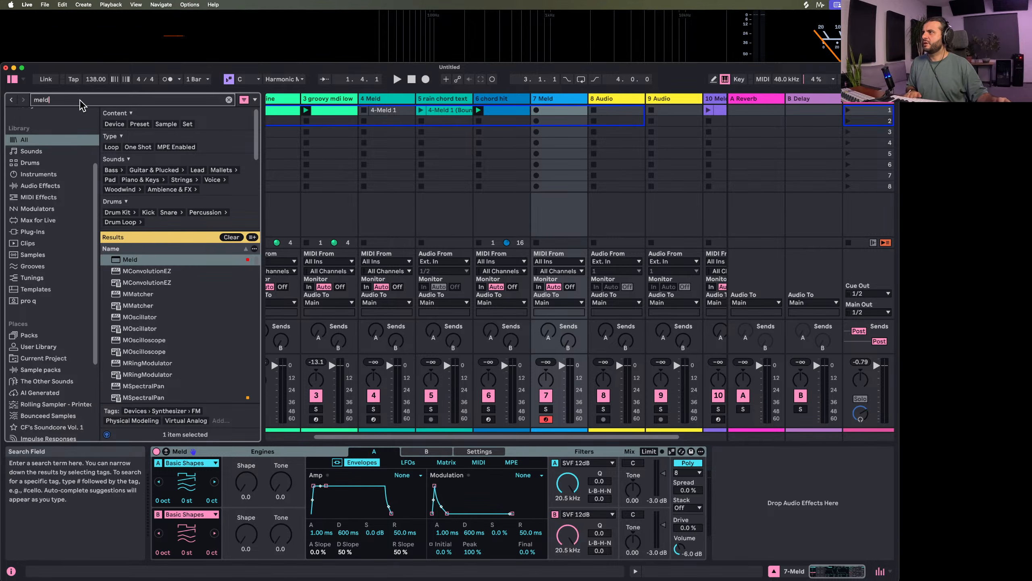
type("sting")
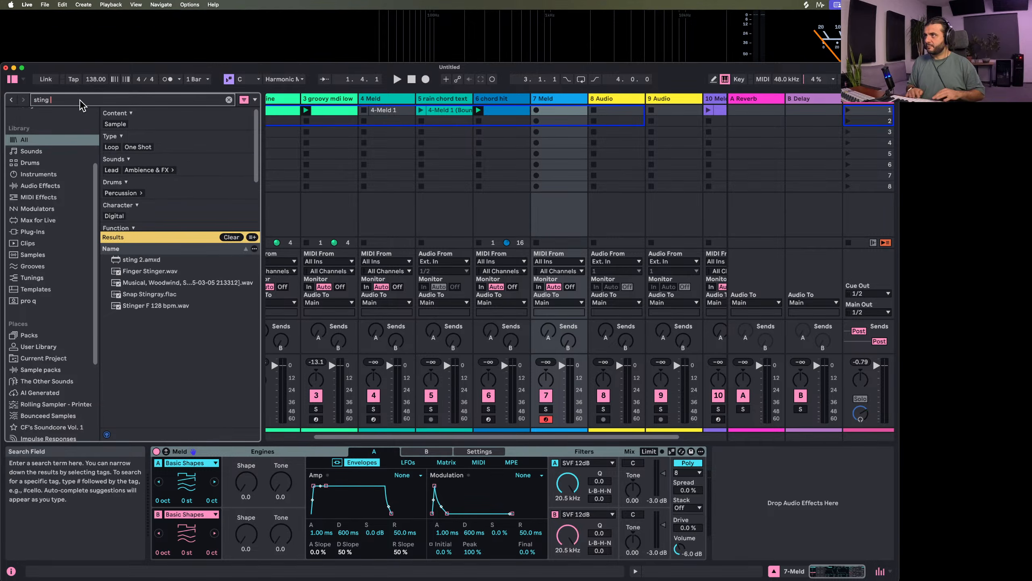
left_click(137, 259)
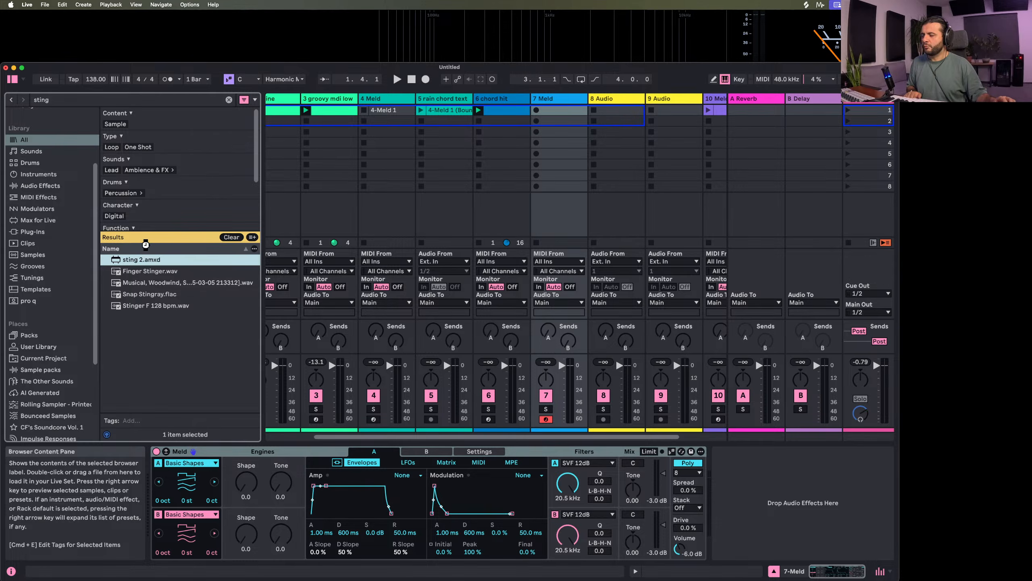
key("Return")
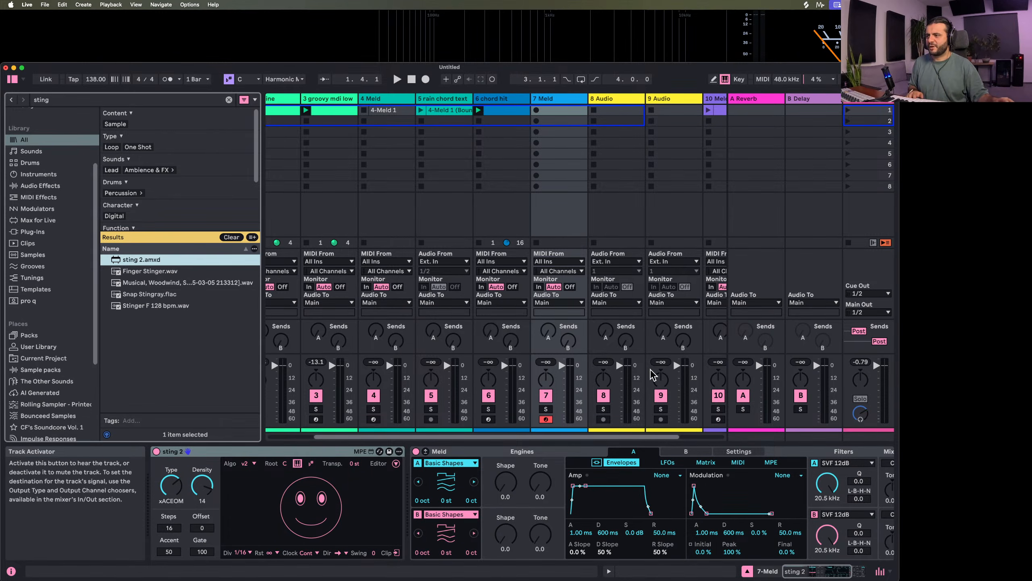
left_click(417, 514)
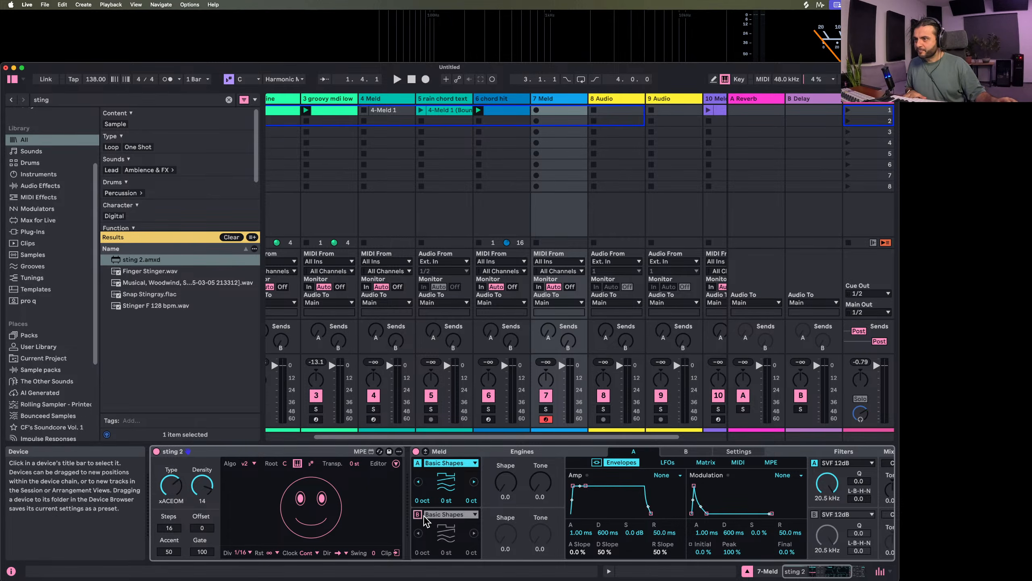
Try the Extratone oscillator in Meld's engine A with track 7 soloed, setting Env Amt to 100 and Pitch to 17.5
left_click(466, 464)
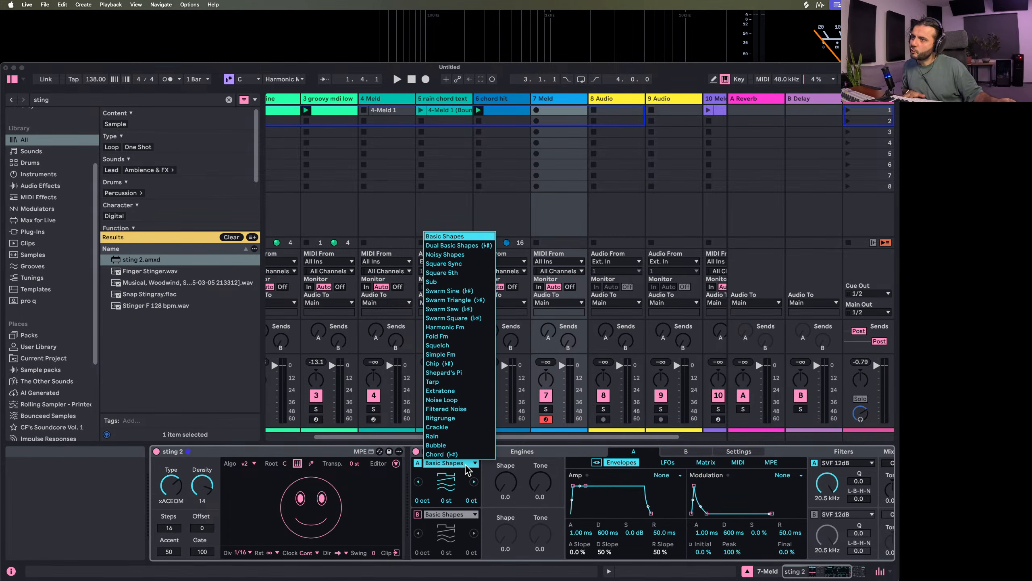
left_click(471, 391)
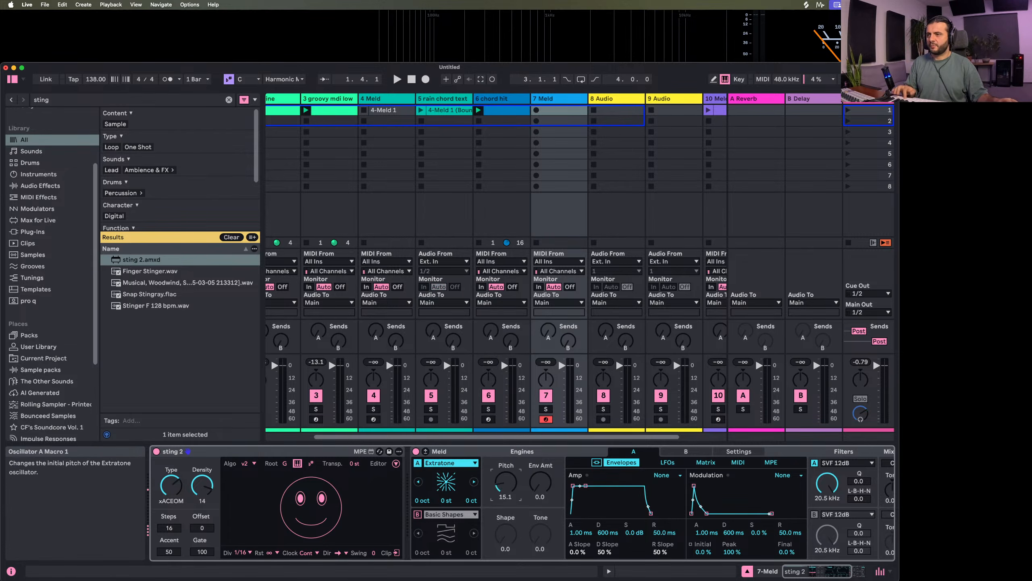
left_click(546, 408)
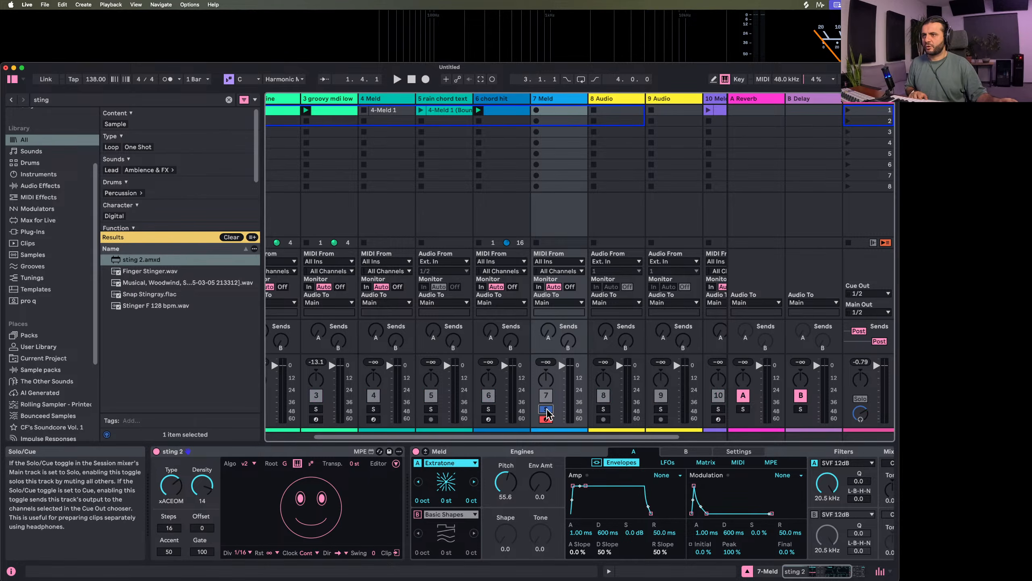
key("space")
left_click_drag(540, 483, 540, 401)
left_click_drag(506, 483, 505, 511)
key("space")
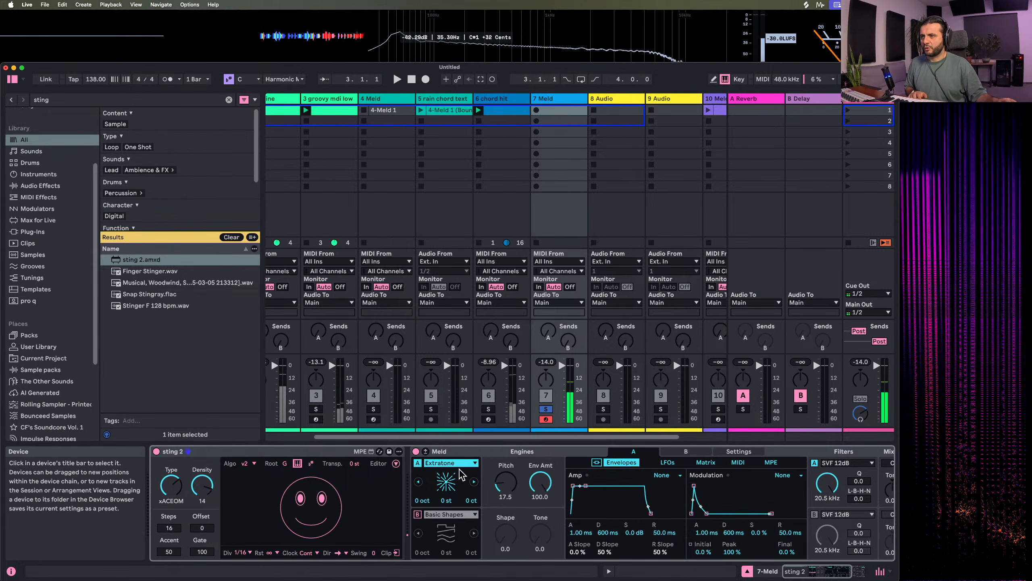
Switch Meld's engine A to Harmonic Fm and set its Amount to 16.7 during playback
left_click(459, 463)
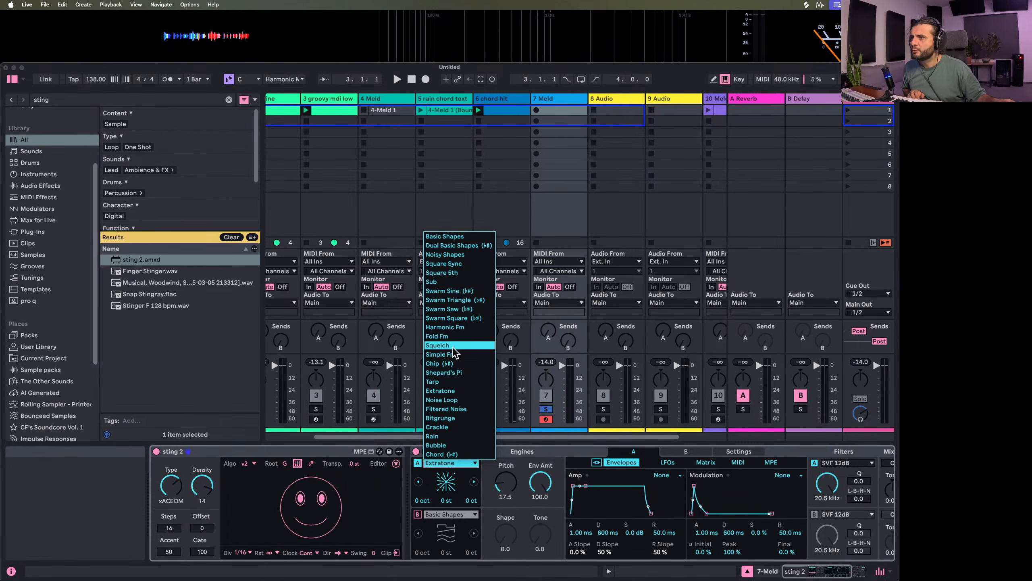
left_click(444, 327)
key("space")
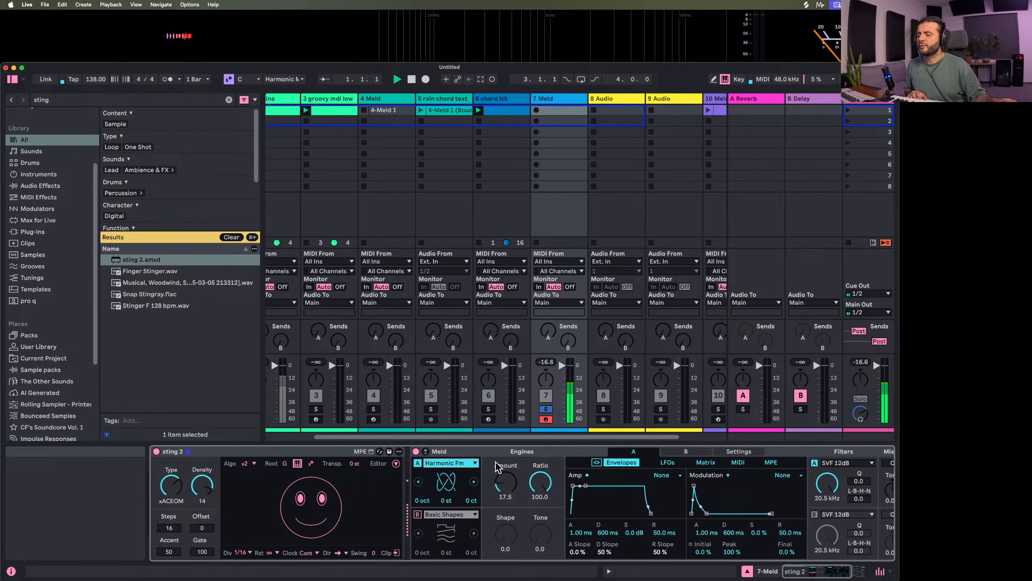
left_click_drag(501, 482, 500, 483)
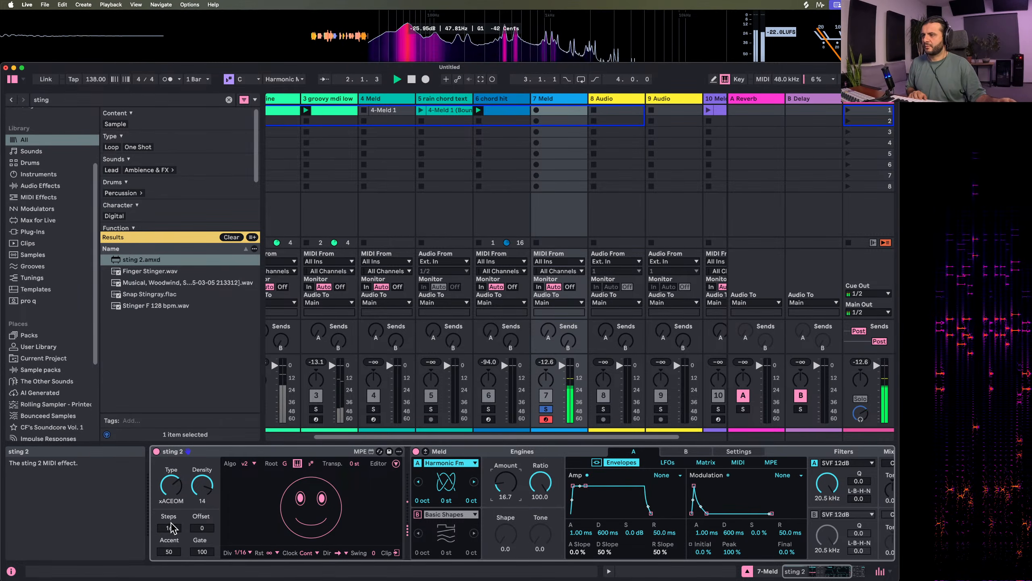
Set sting 2's pattern type to RANDOx and its density to 6
left_click_drag(171, 485, 171, 504)
mouse_move(202, 484)
left_mouse_down()
mouse_move(202, 509)
mouse_move(202, 488)
left_mouse_up()
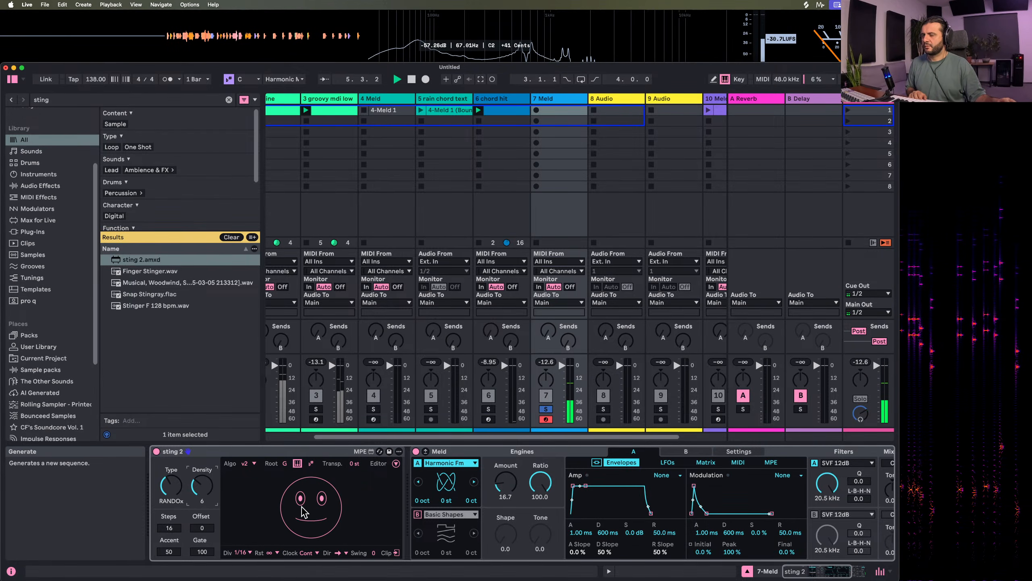
scroll(841, 511, "right", 5)
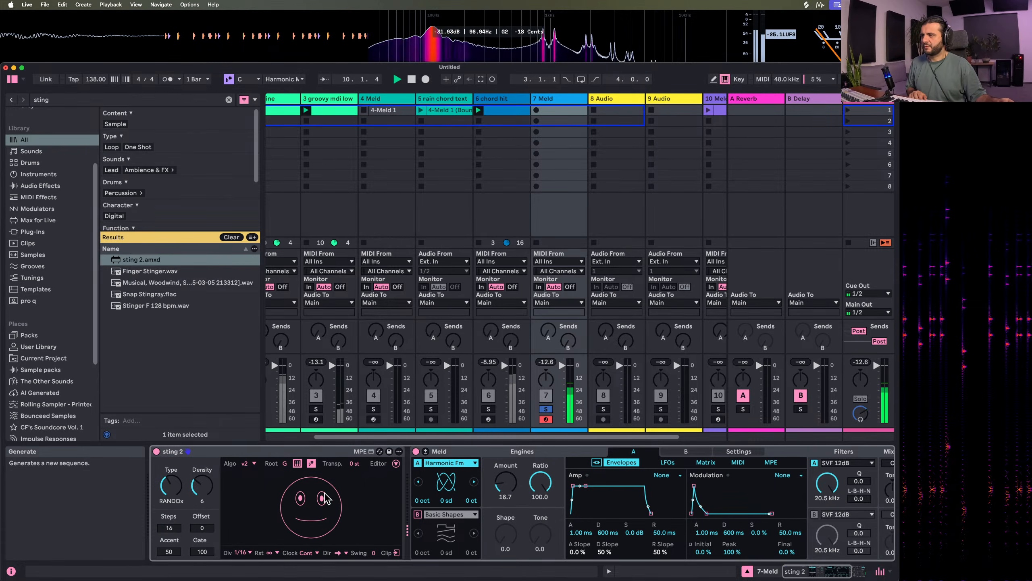
Unsolo track 7, restart playback with all layers and generate a new sting 2 sequence
left_click(546, 409)
key("space")
key("space")
left_click(293, 516)
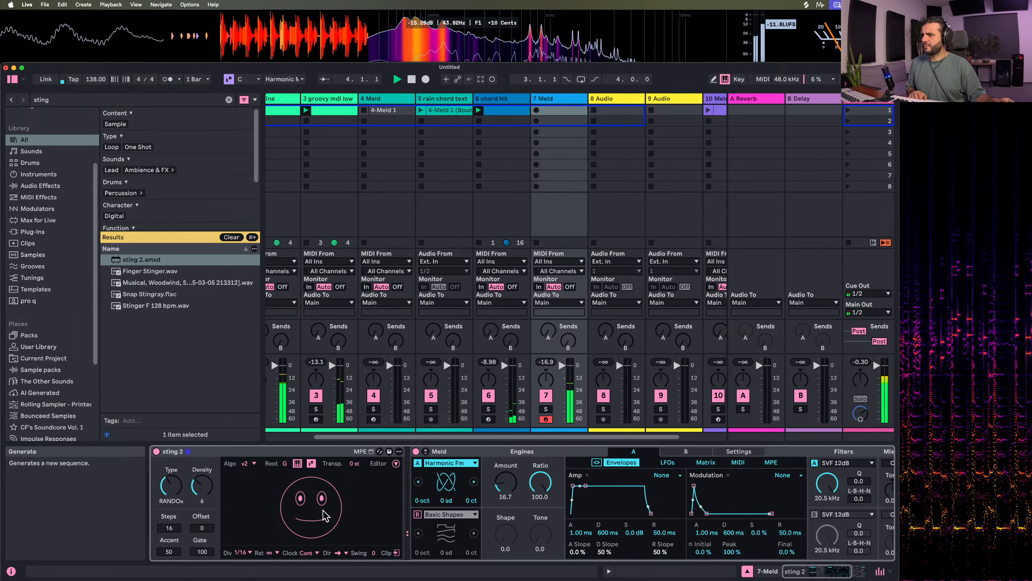
Set engine A's Ratio to 21.4, its pitch to 1 octave up and its Amount to 66.7 against the other tracks
left_click_drag(537, 483, 538, 543)
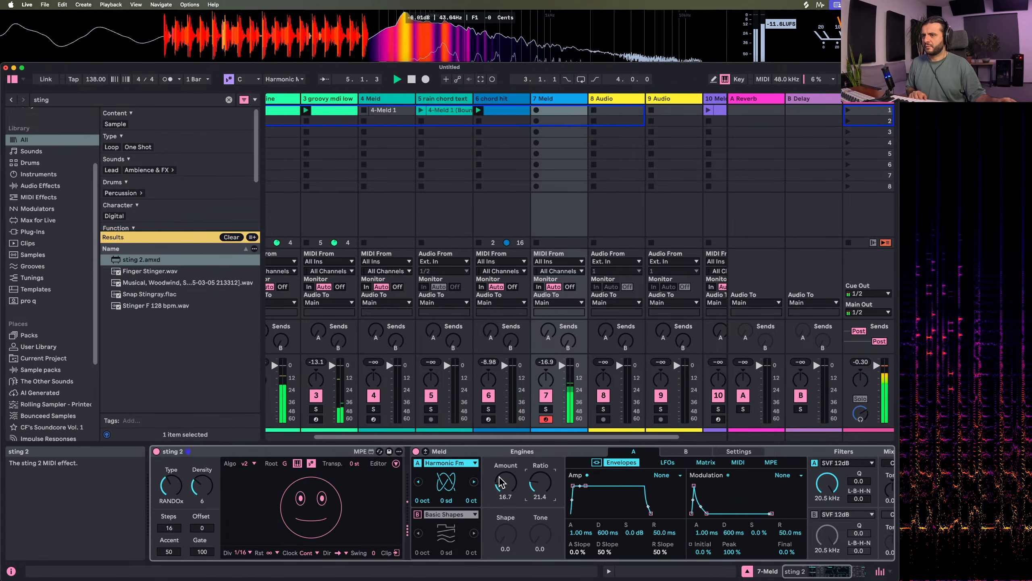
left_click_drag(500, 482, 500, 479)
left_click_drag(424, 501, 424, 492)
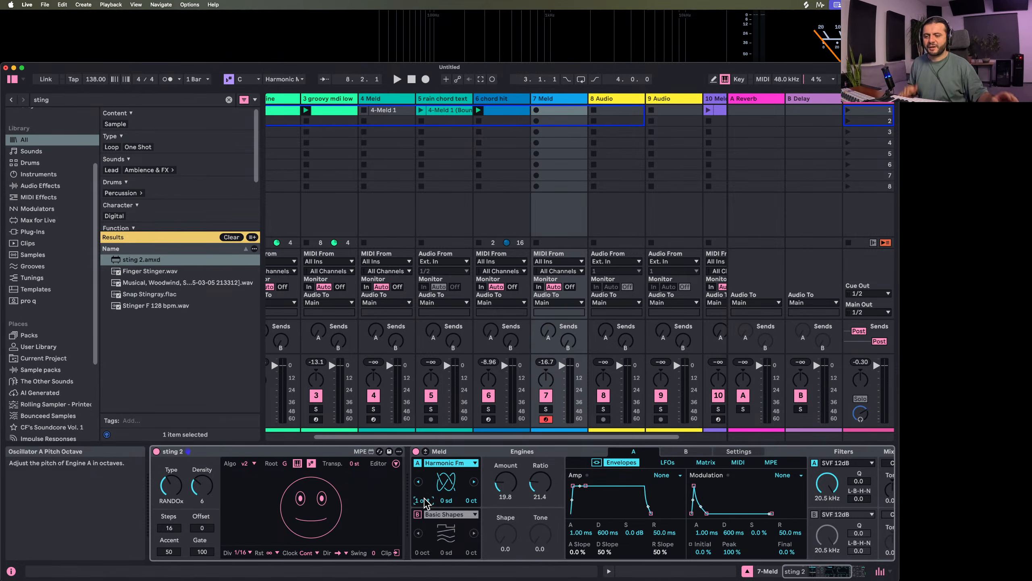
key("space")
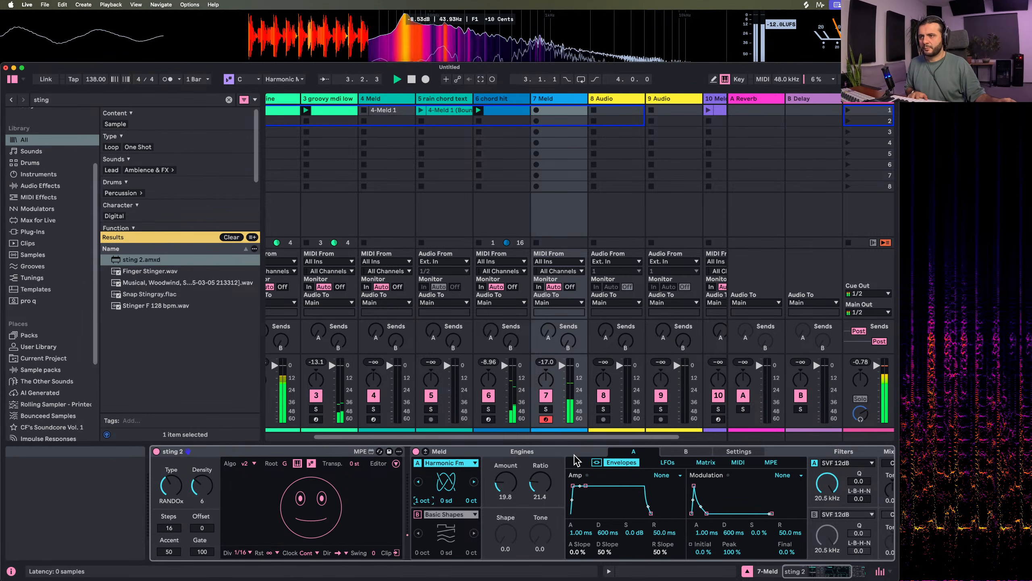
scroll(350, 502, "right", 3)
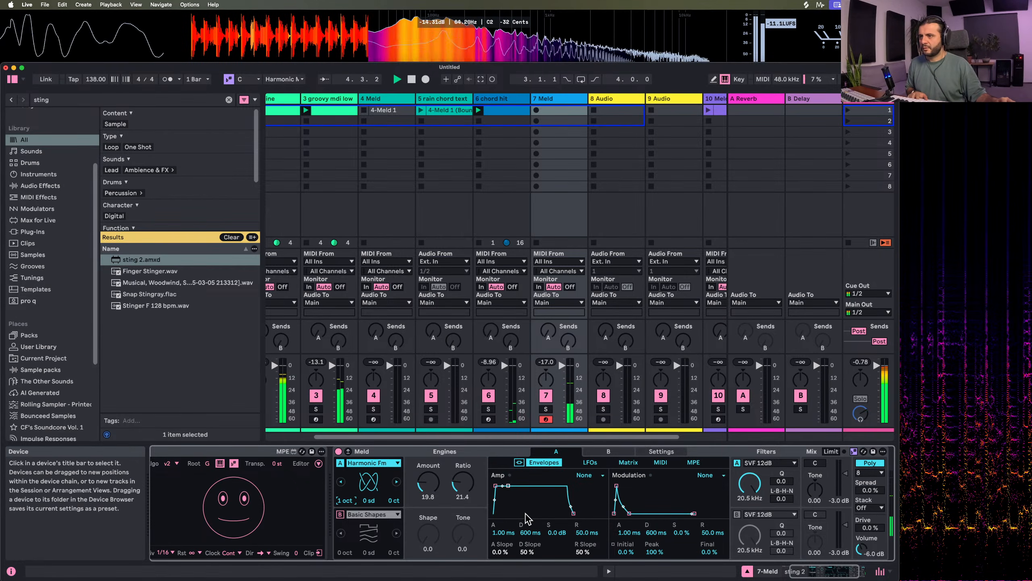
left_click_drag(428, 484, 428, 443)
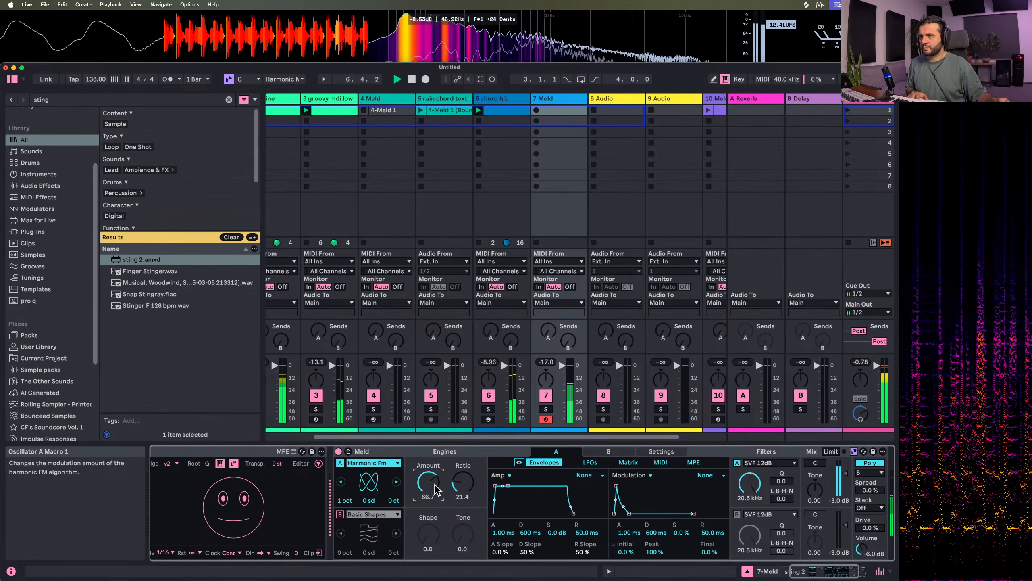
Mute the chord hit track and raise engine A's level in Meld's mix section to 1.4 dB
left_click(488, 396)
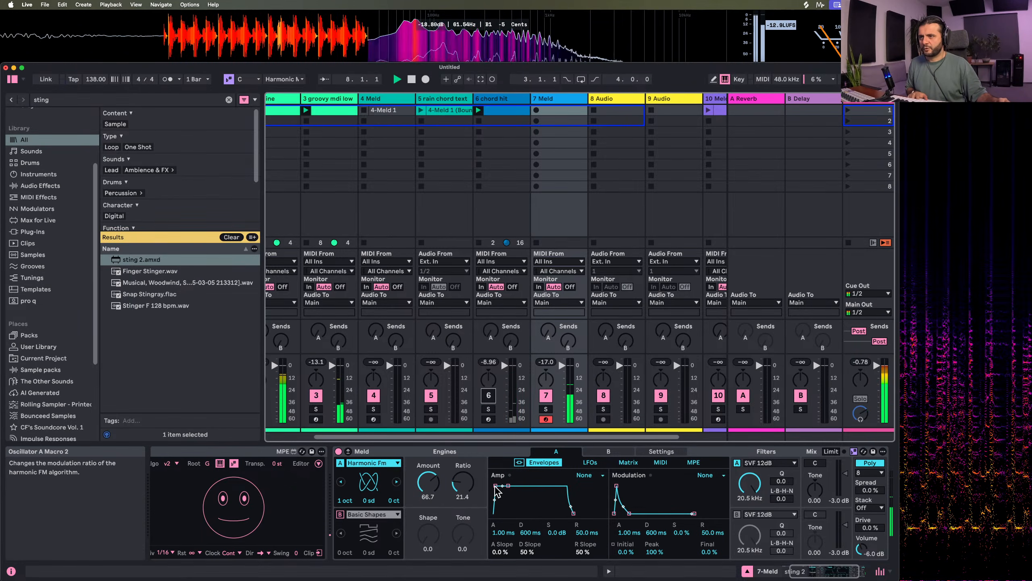
left_click_drag(846, 474, 846, 470)
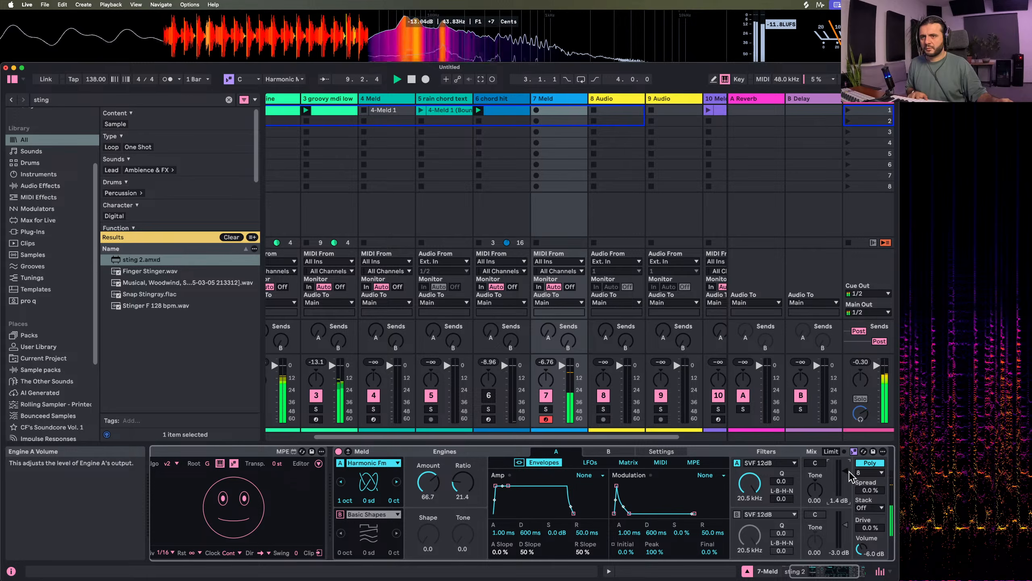
Change engine A's oscillator to Fold Fm and lower its Amount to 27.0
left_click(396, 481)
left_click_drag(428, 482, 429, 515)
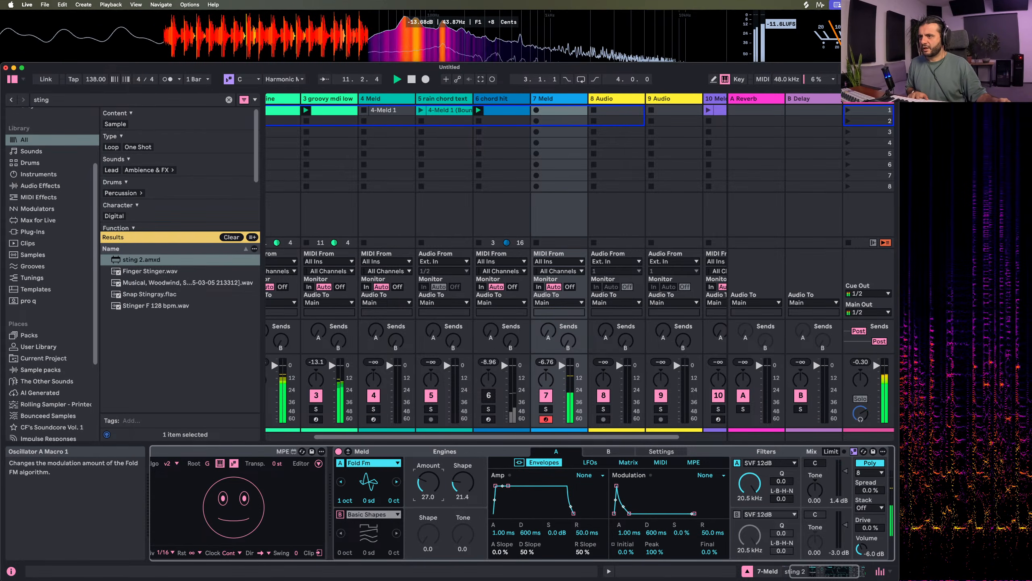
scroll(264, 519, "left", 2)
scroll(287, 524, "left", 2)
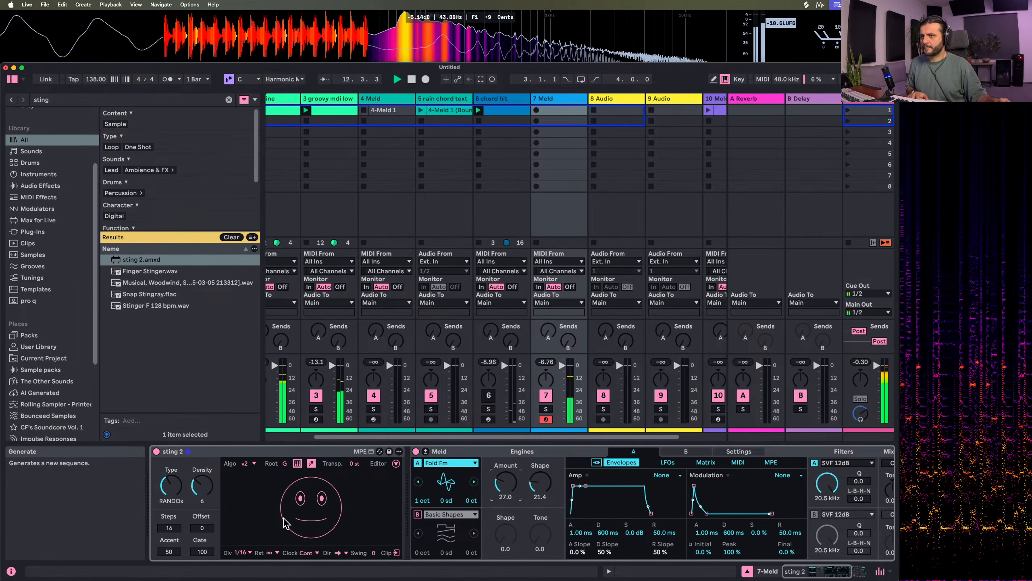
Insert a new MIDI track directly after the Meld track 7
left_click(610, 99)
right_click(567, 99)
left_click(601, 203)
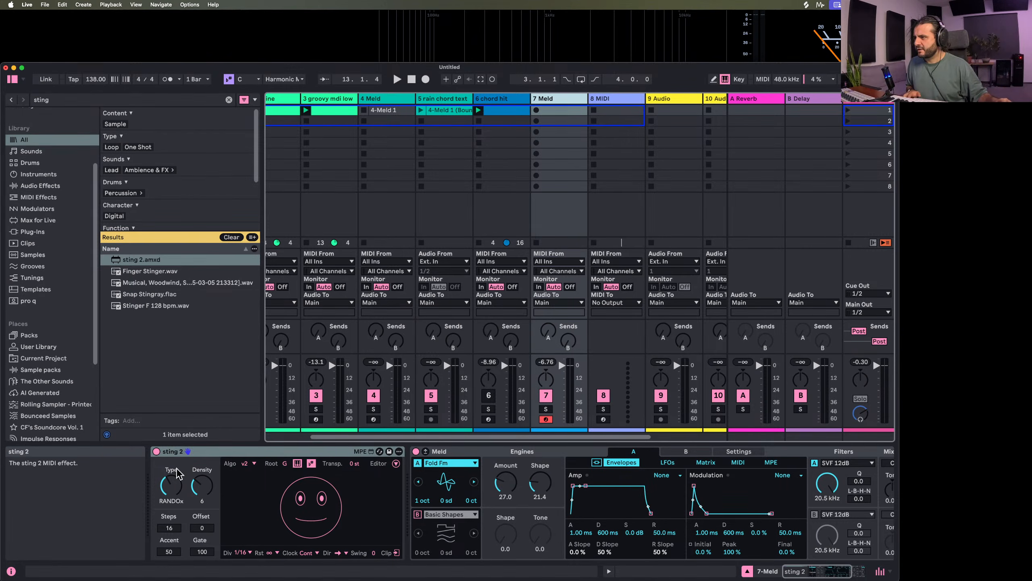
Route the new MIDI track 8 to take its MIDI input from 7-Meld
left_click(396, 464)
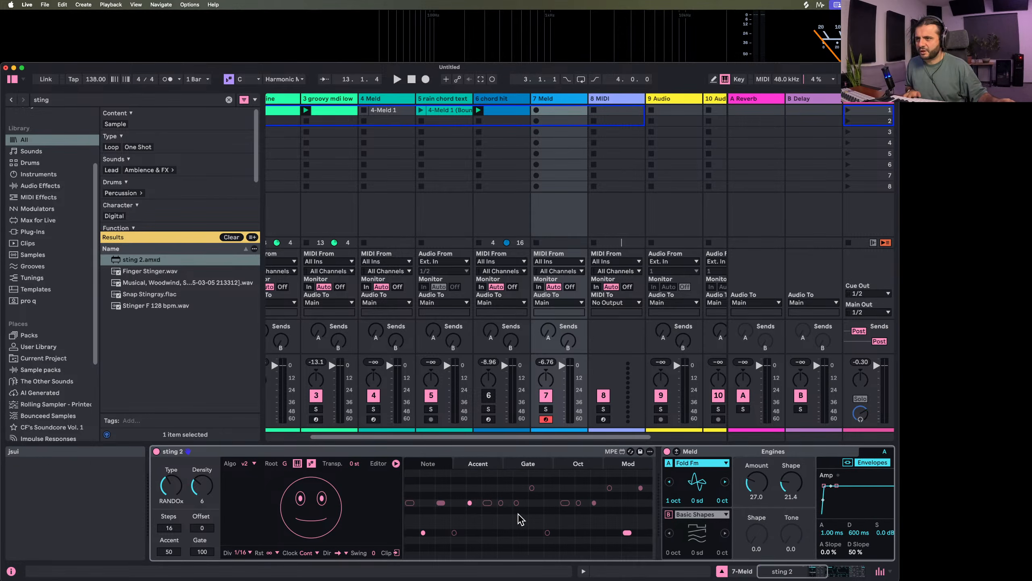
left_click(395, 463)
left_click(616, 261)
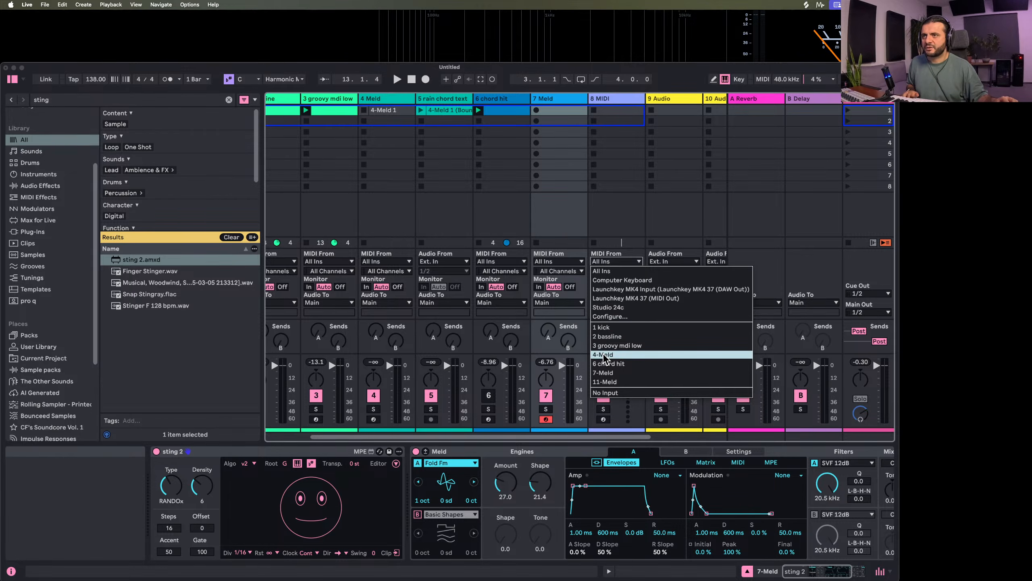
left_click(604, 356)
left_click(615, 262)
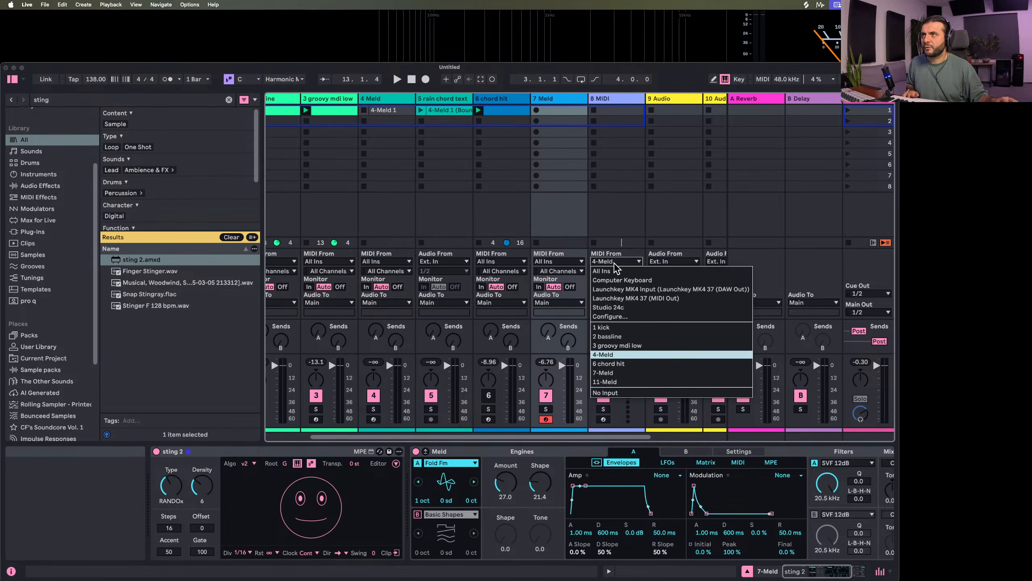
left_click(604, 373)
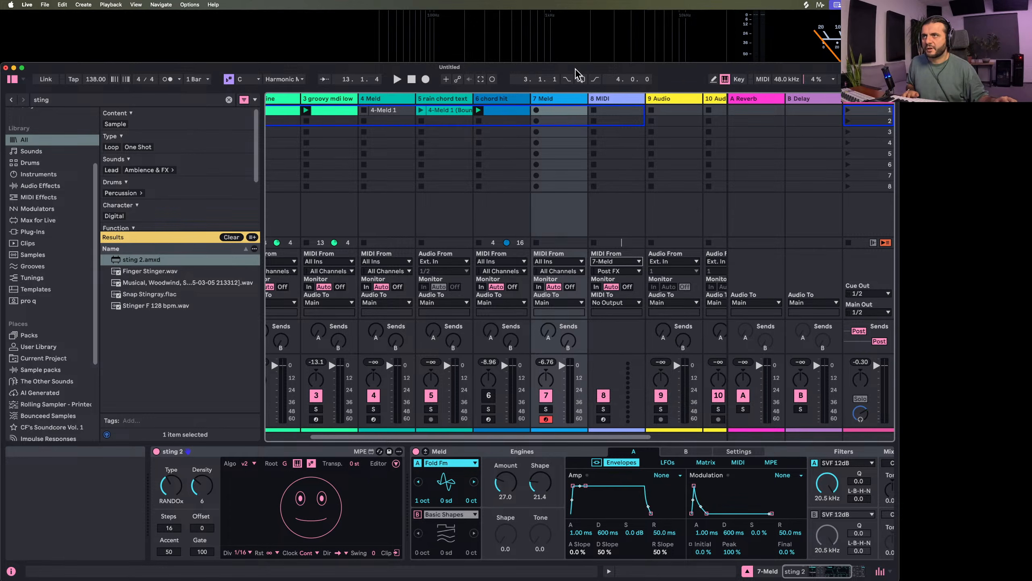
Arm track 8 and record the sting 2 pattern into its first clip slot as a two-bar clip
left_click(603, 419)
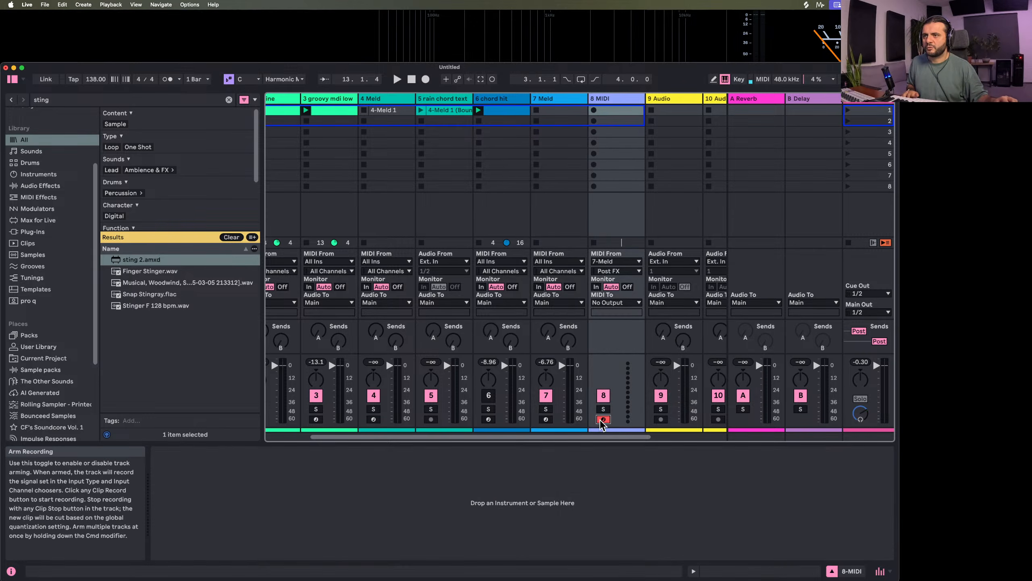
left_click(602, 113)
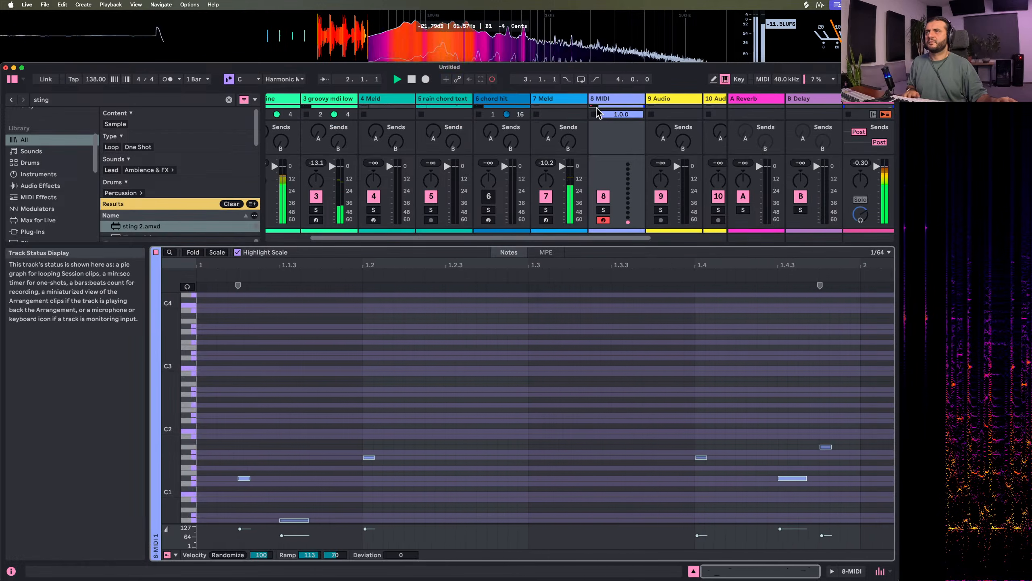
left_click(693, 571)
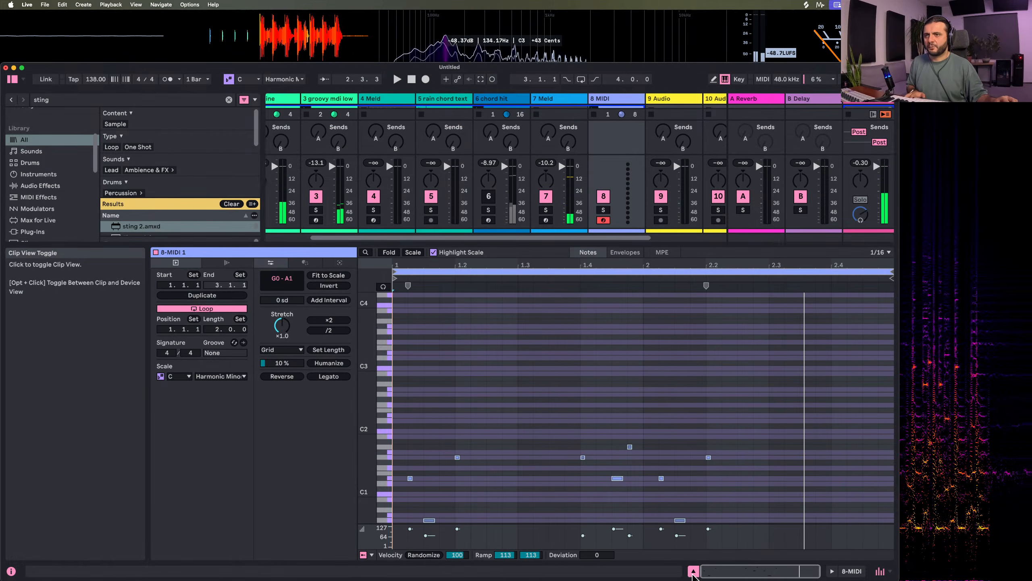
left_click(693, 571)
Play back the clip recorded on track 8 together with the other layers
key("space")
double_click(616, 109)
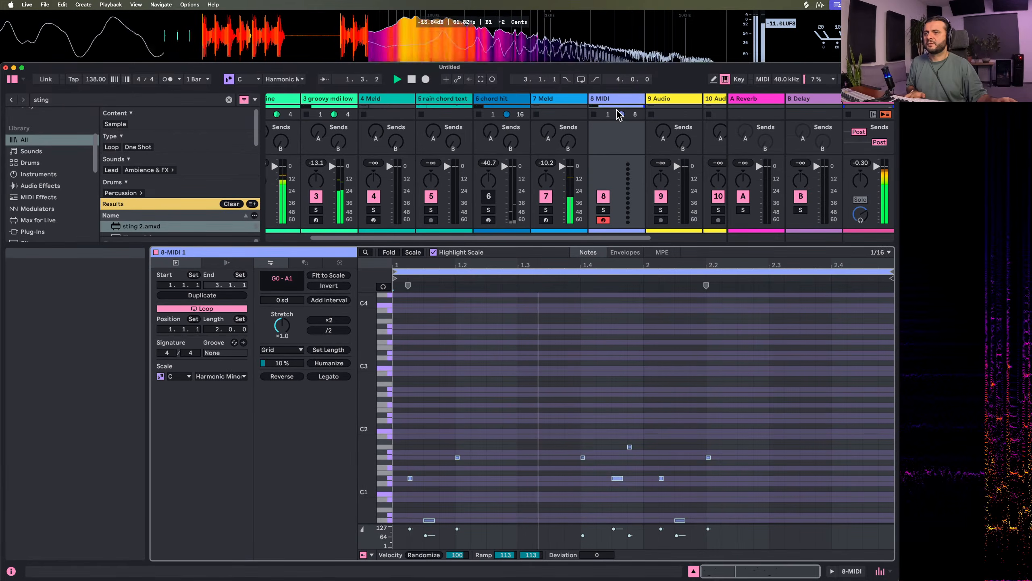
key("space")
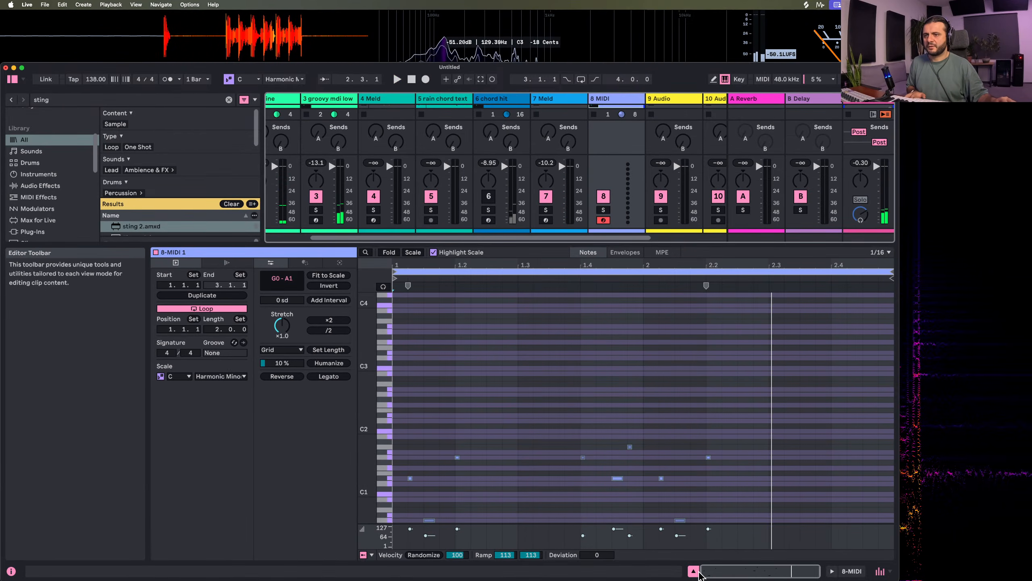
Move the recorded clip to the first slot of track 7 and delete sting 2 from that track
left_click(694, 571)
left_click_drag(616, 110, 563, 109)
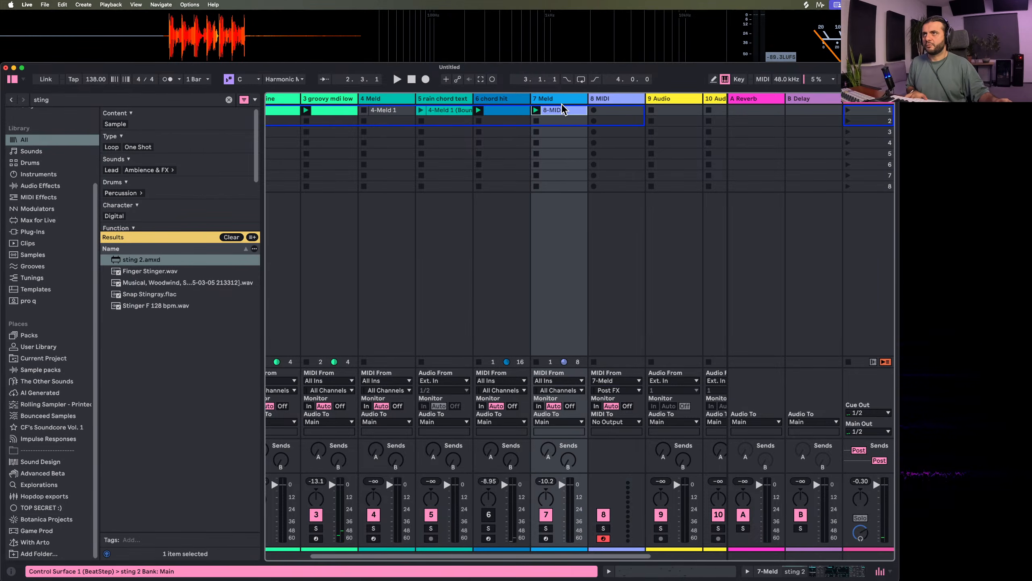
double_click(563, 99)
left_click(156, 451)
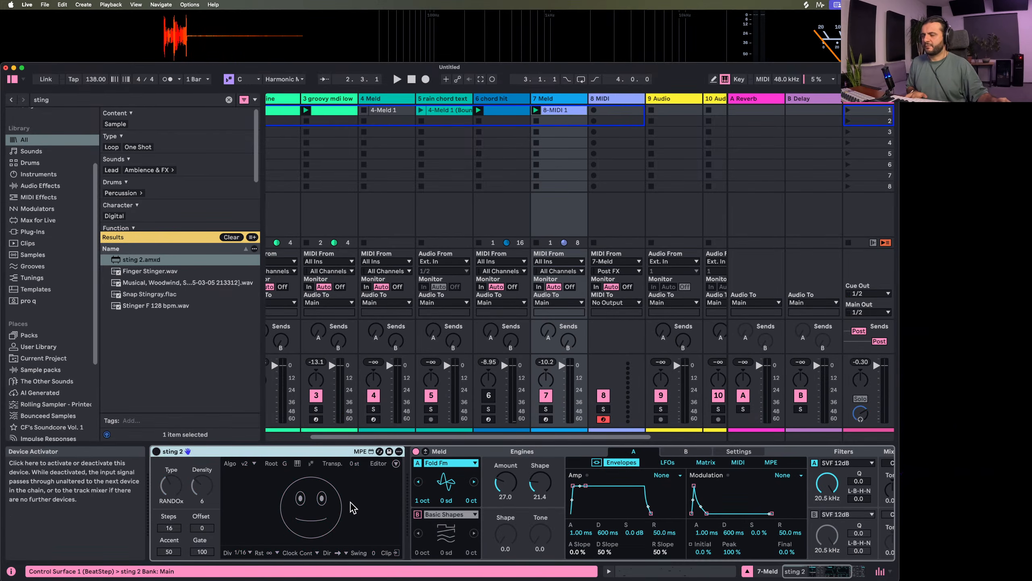
key("space")
key("Delete")
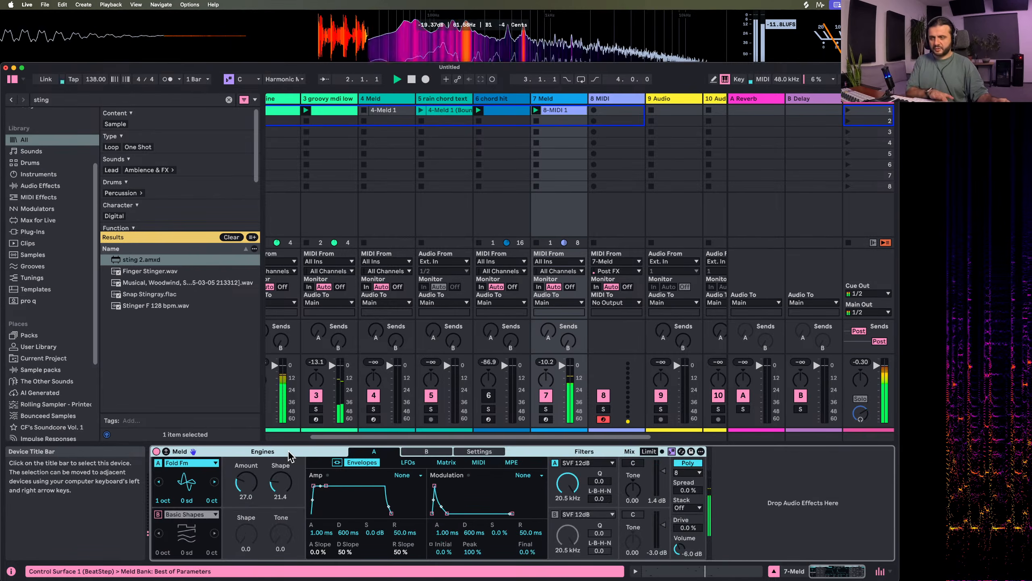
Open the recorded clip on track 7 and shift its first three notes two sixteenths later
double_click(578, 111)
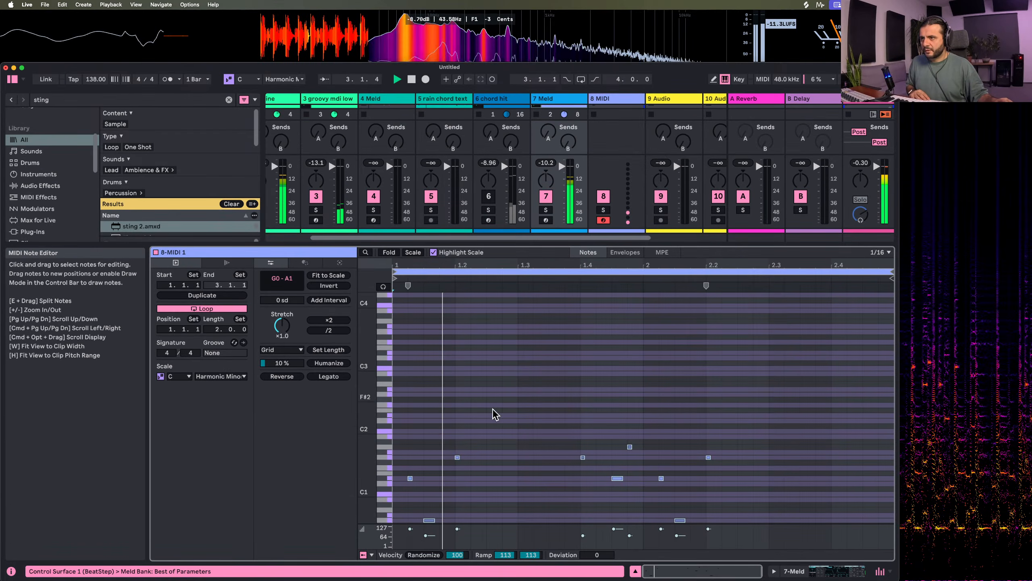
scroll(478, 466, "down", 3)
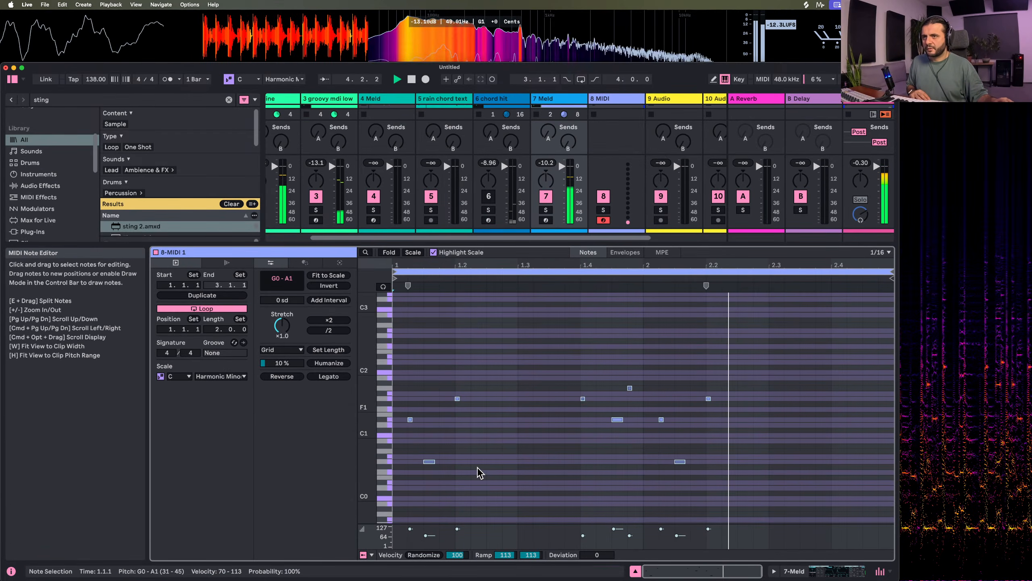
key("space")
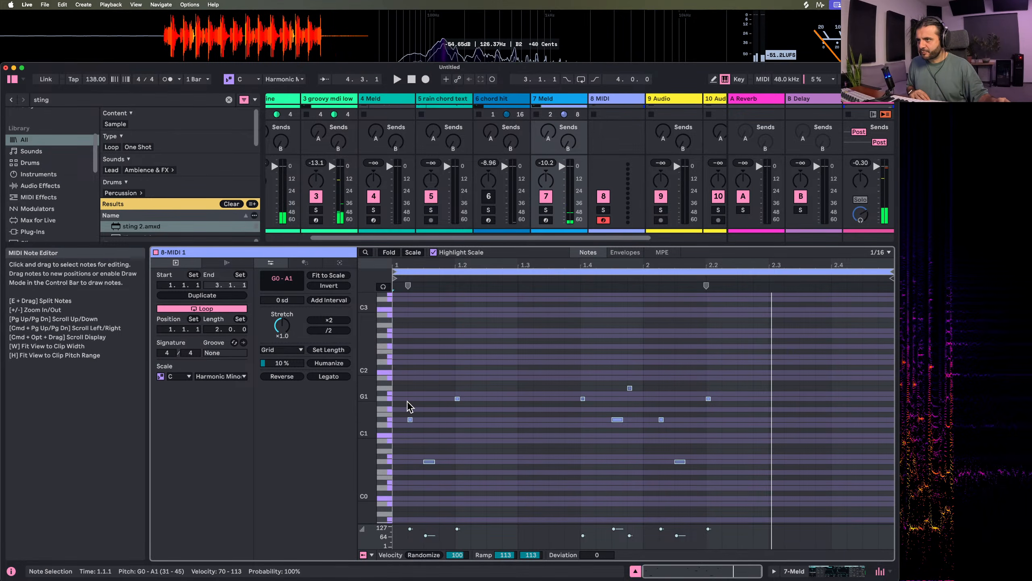
key("space")
key("space")
left_click_drag(401, 389, 473, 505)
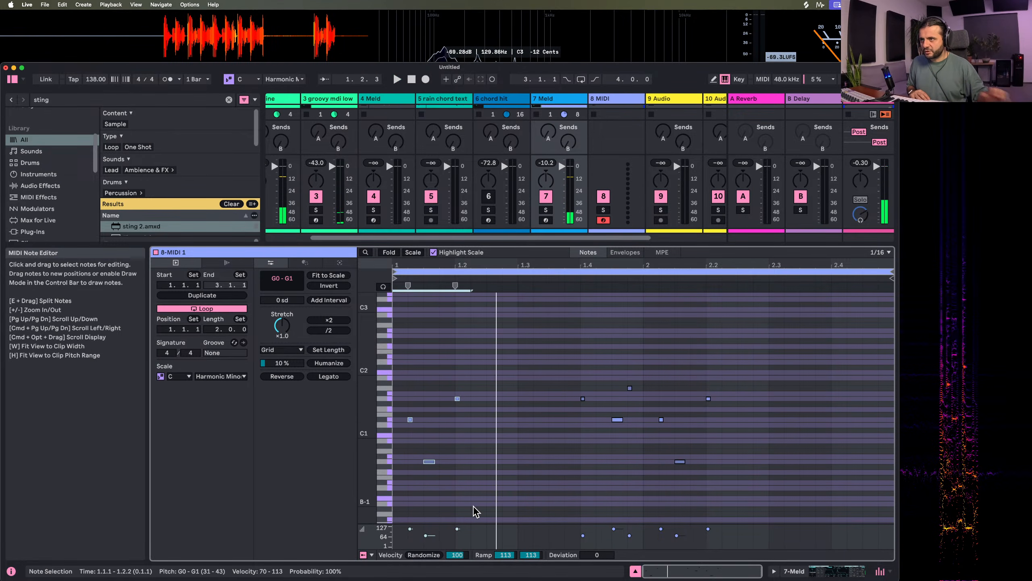
key("Right")
key("Right")
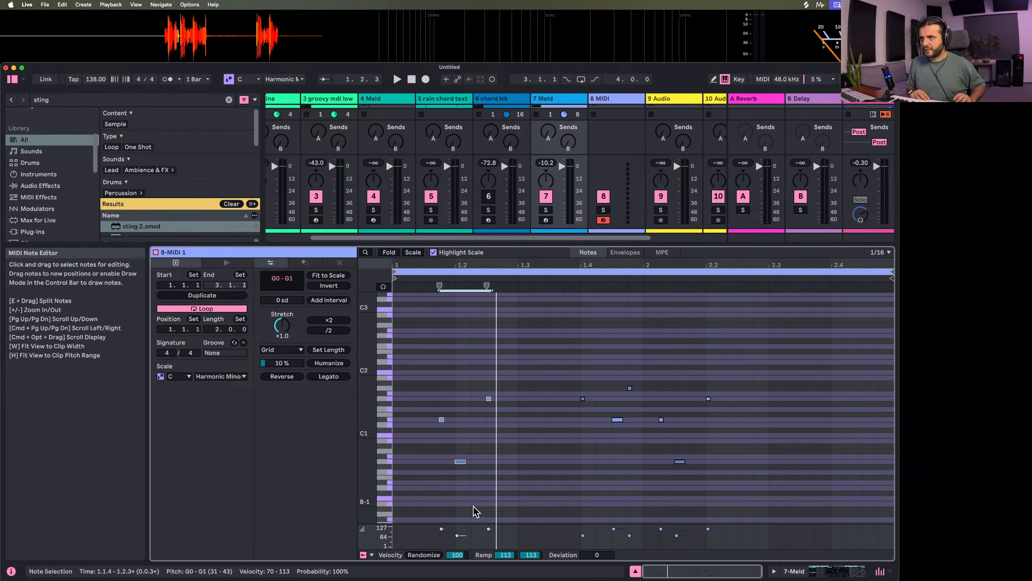
Shift the same three notes another four sixteenths later and audition the new timing with the other layers
key("space")
key("Left")
key("space")
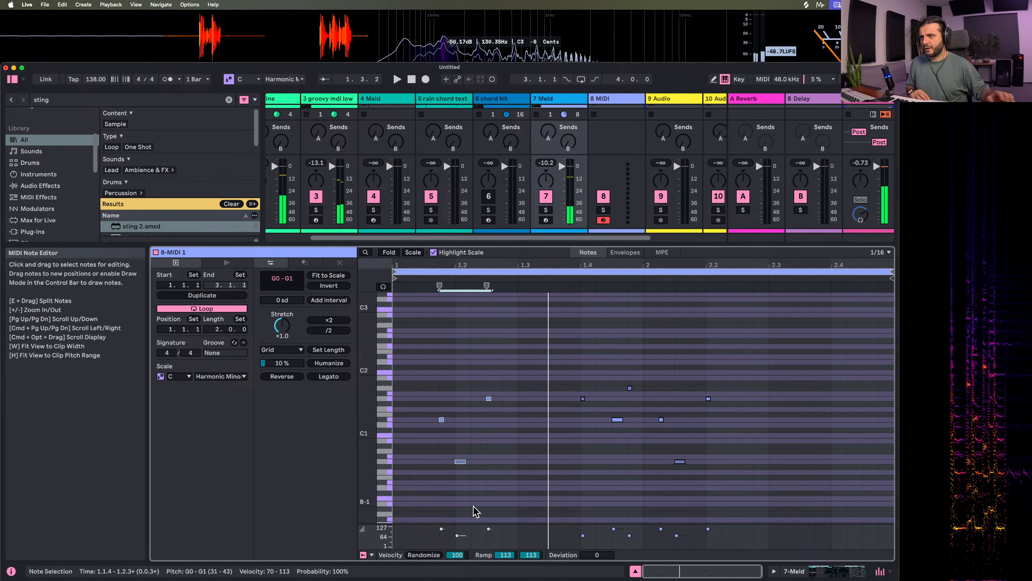
key("Right")
key("Right")
key("space")
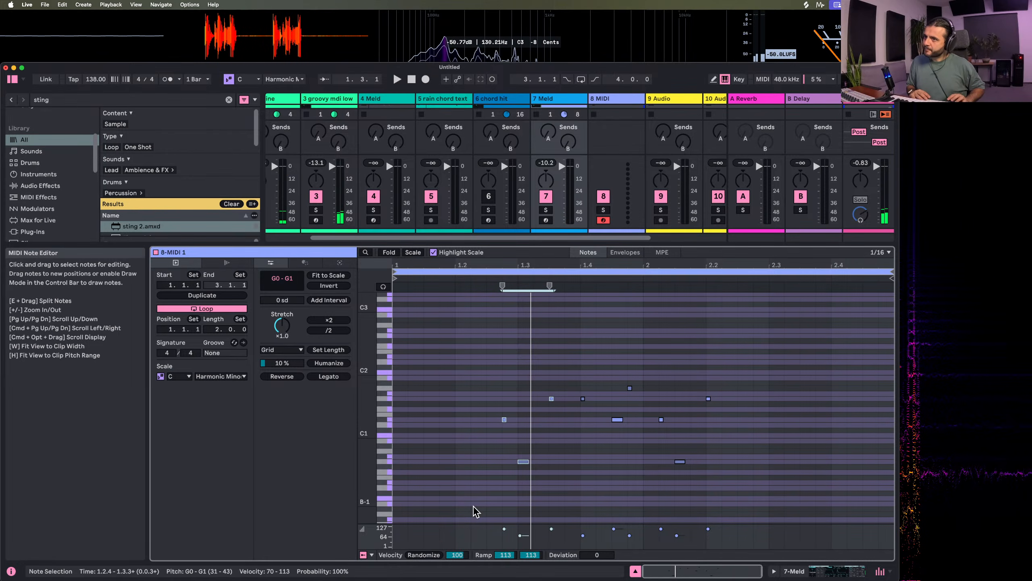
key("space")
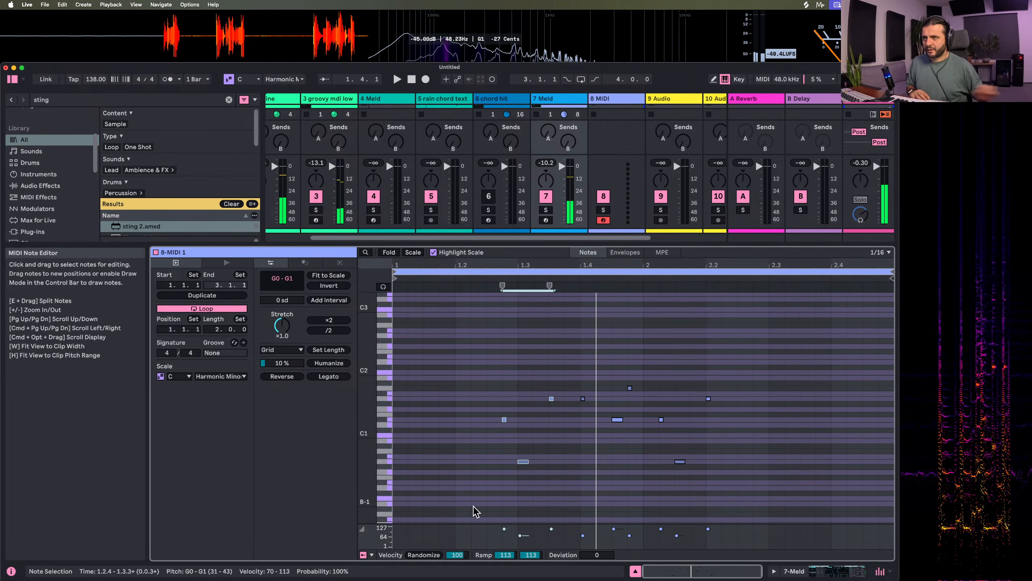
Add a sixteenth-long A♭1 note at 1.3.4, delete all notes from 1.4 onward, and play the edited clip
left_click_drag(585, 346, 822, 538)
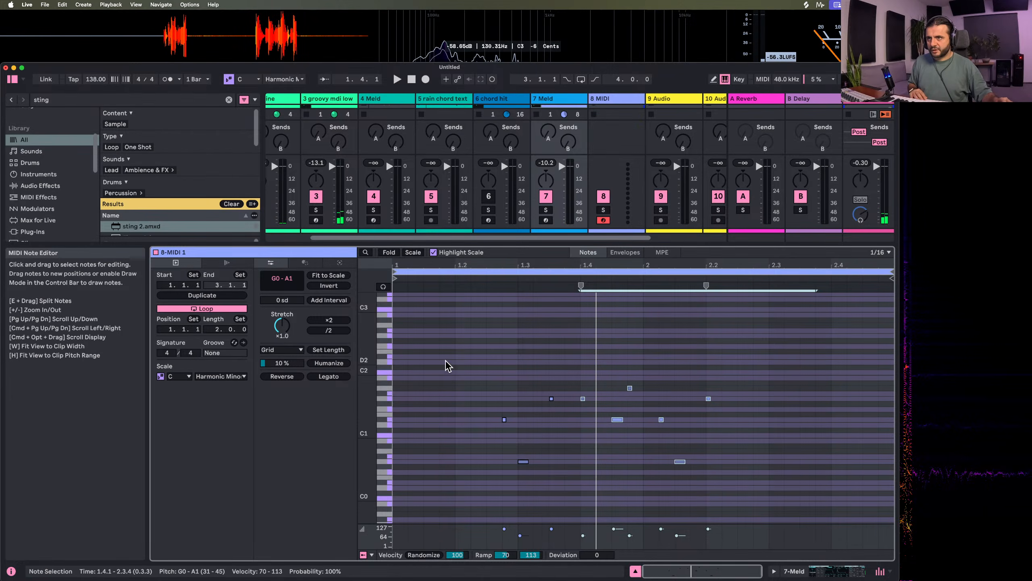
double_click(572, 388)
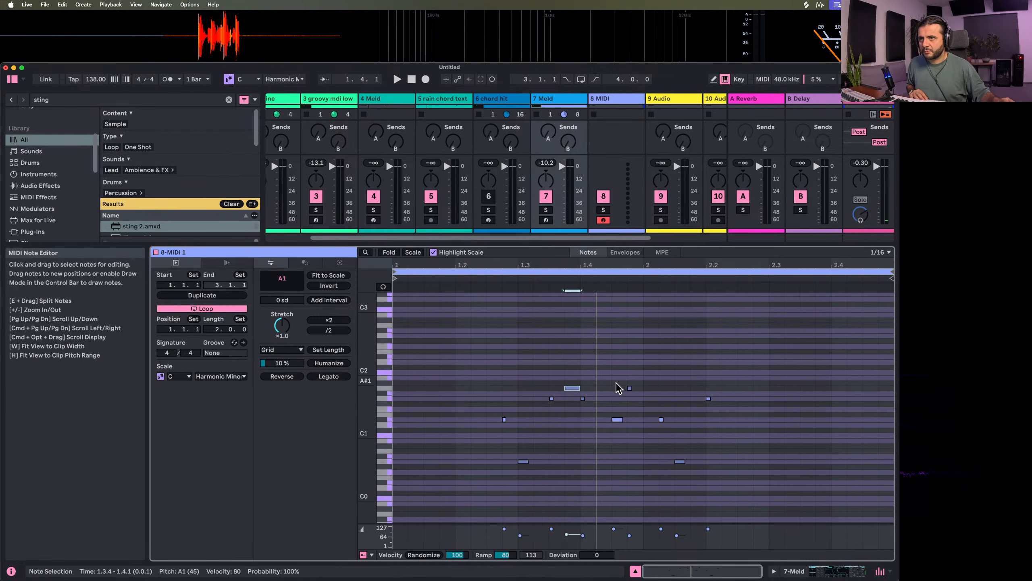
left_click_drag(581, 376, 833, 534)
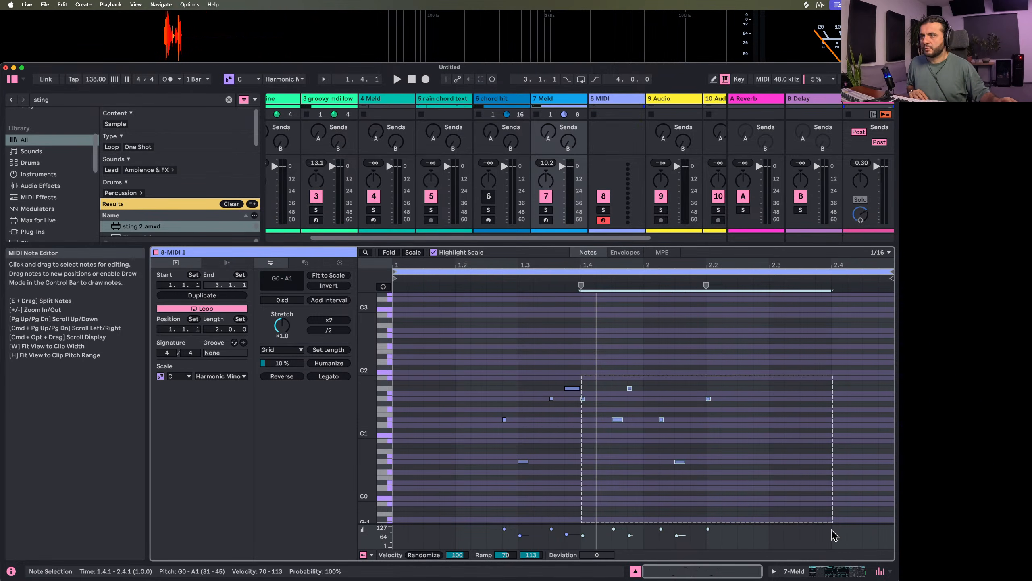
key("Delete")
left_click_drag(571, 389, 576, 399)
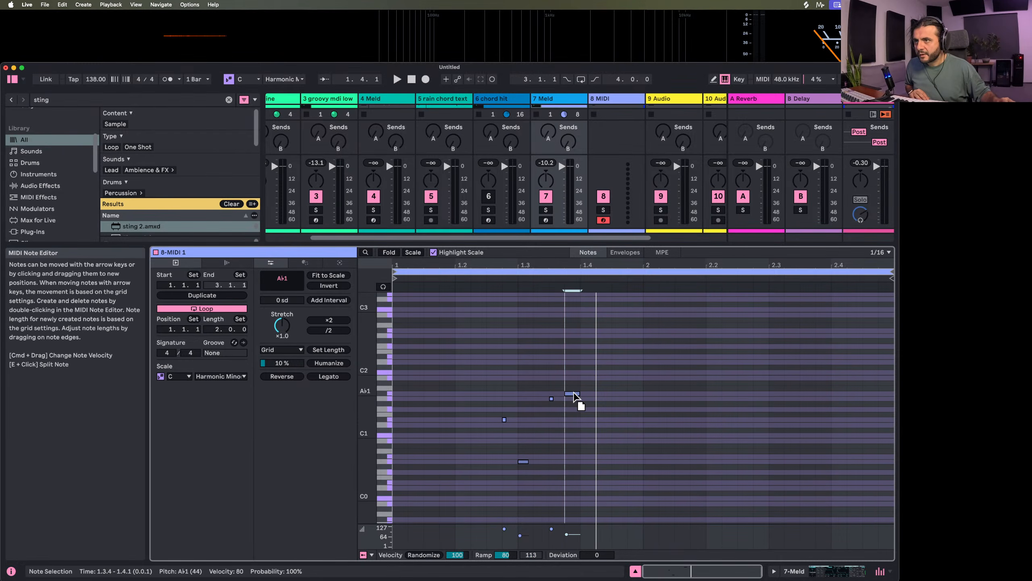
key("space")
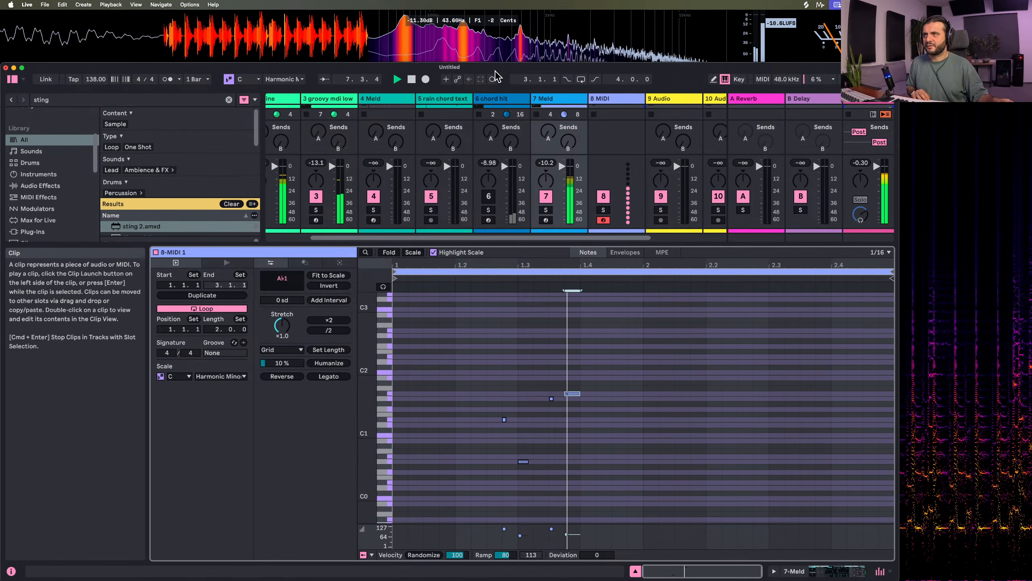
Inspect the note placement in track 6's chord hit clip and listen to it with the other layers
left_click(478, 101)
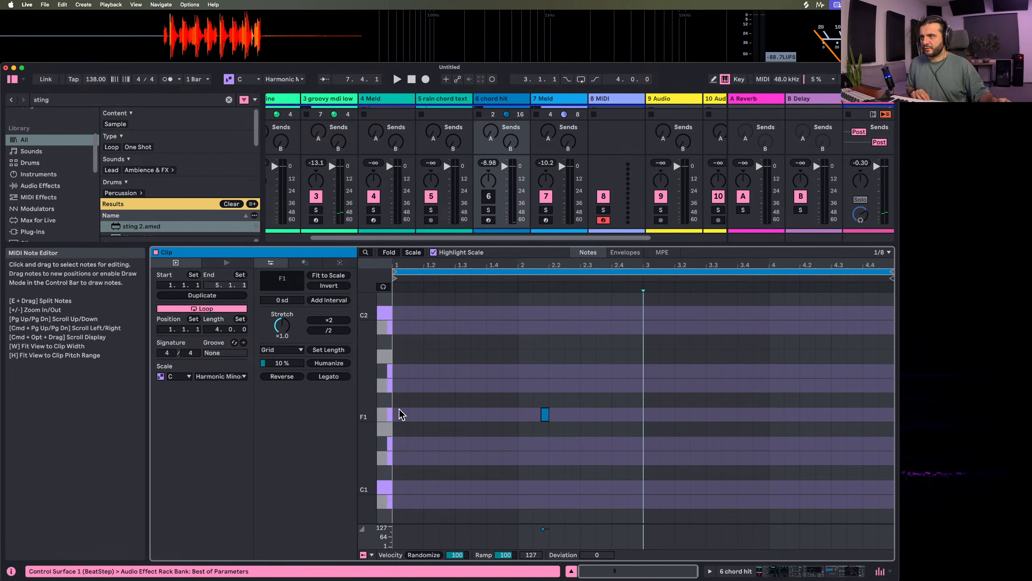
left_click_drag(399, 410, 421, 416)
key("space")
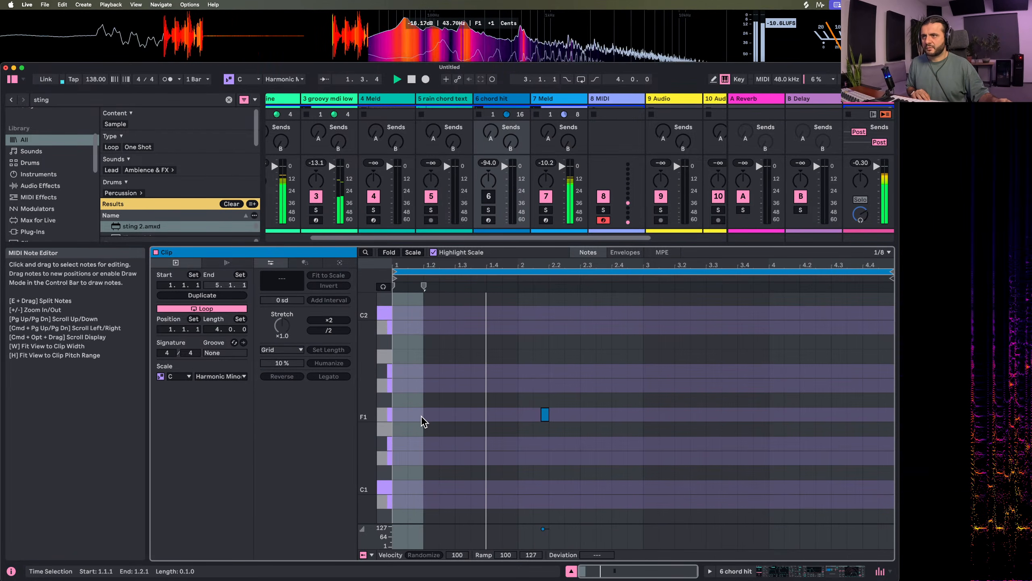
Duplicate the loop of track 3's clip to two bars, delete the C3 note in the first bar, and play it back
left_click(328, 145)
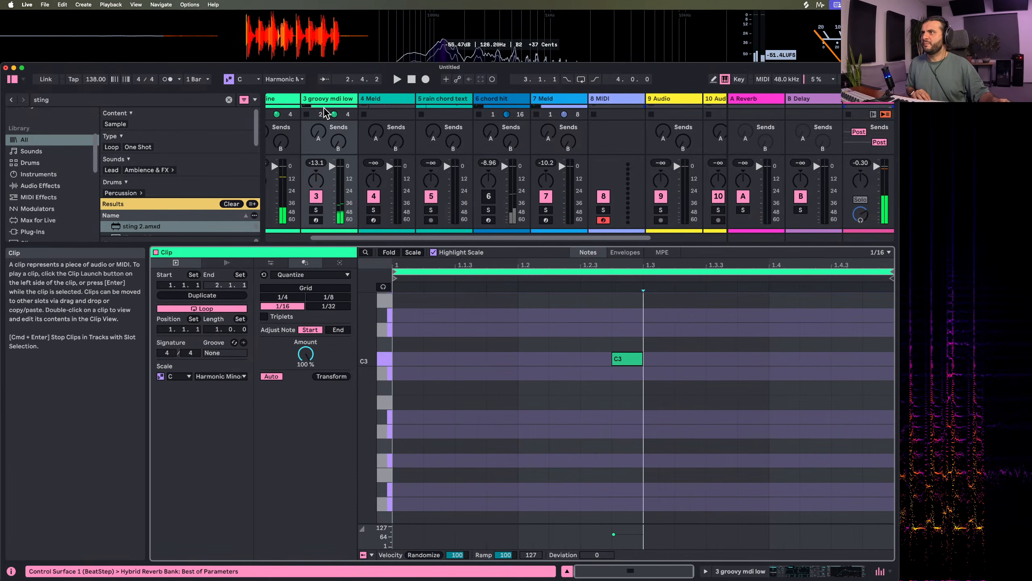
left_click(219, 296)
left_click_drag(477, 346, 630, 436)
key("Delete")
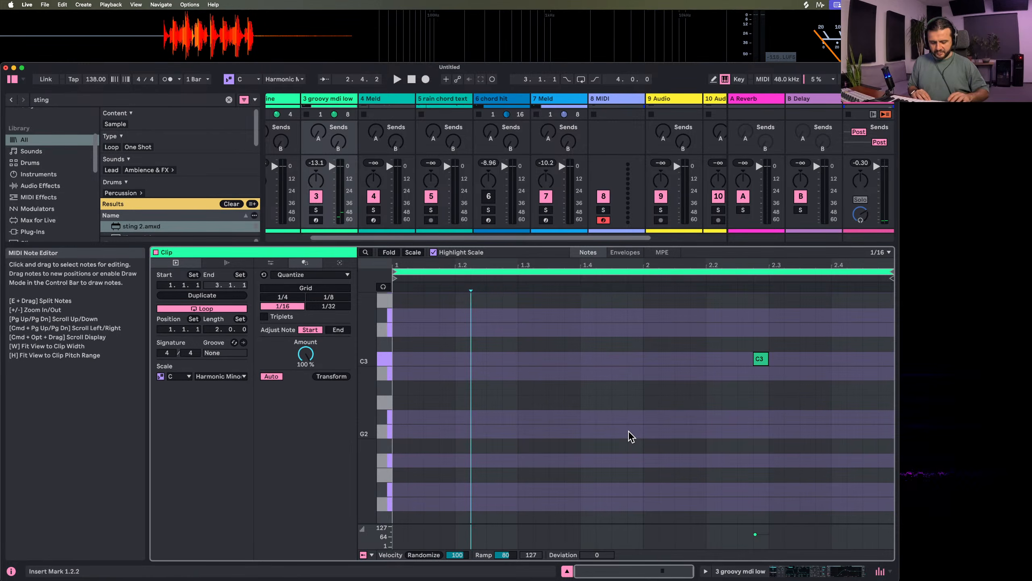
key("space")
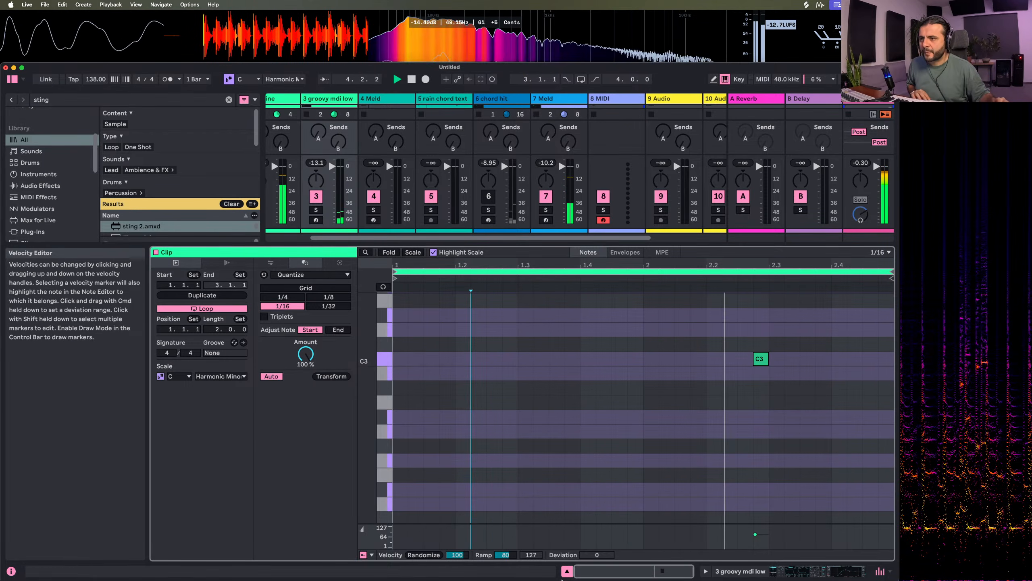
Show the Meld device on track 7 and set the Fold Fm engine's Amount to 21.4
left_click(567, 571)
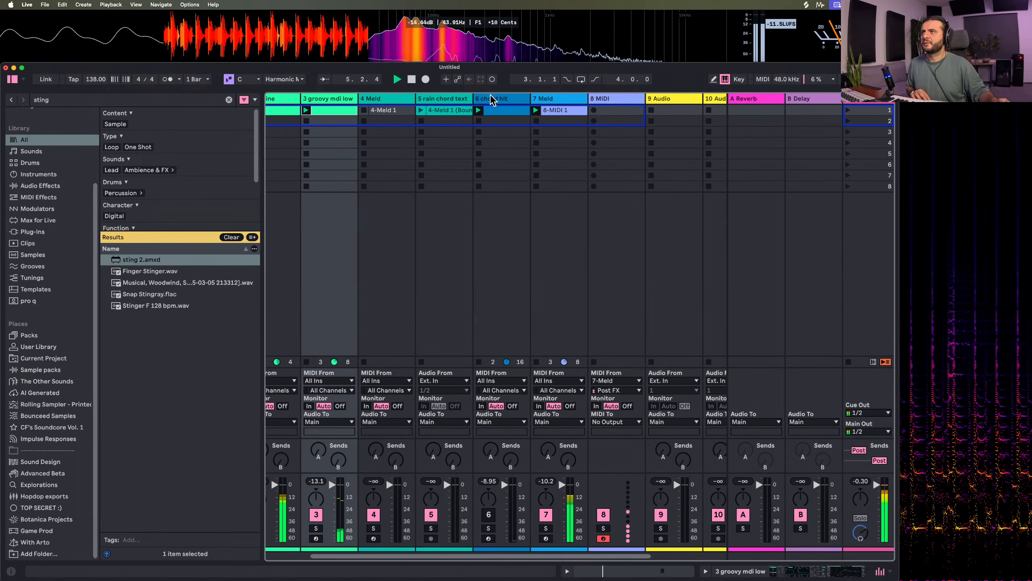
double_click(493, 100)
left_click(544, 98)
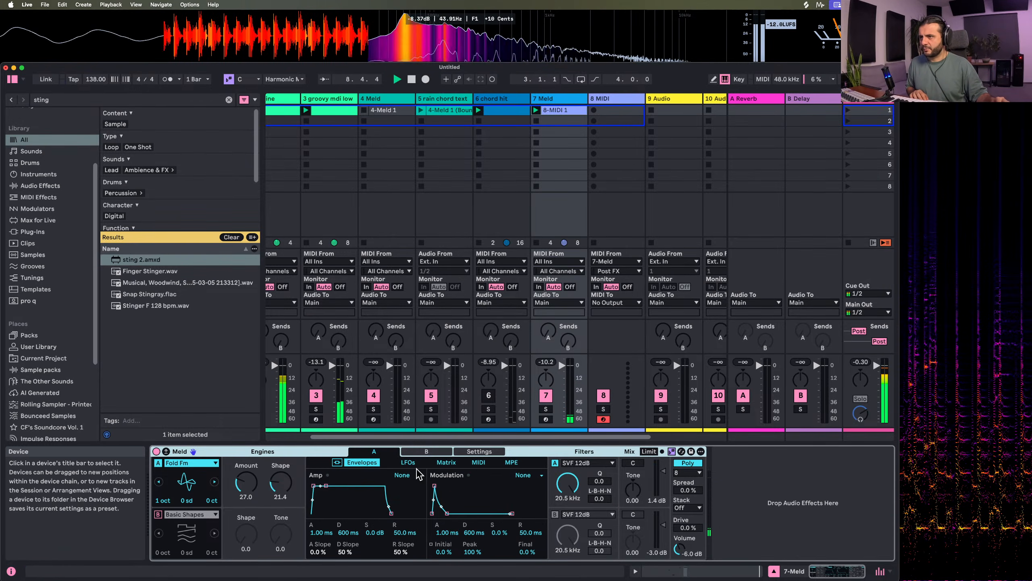
left_click_drag(246, 483, 246, 489)
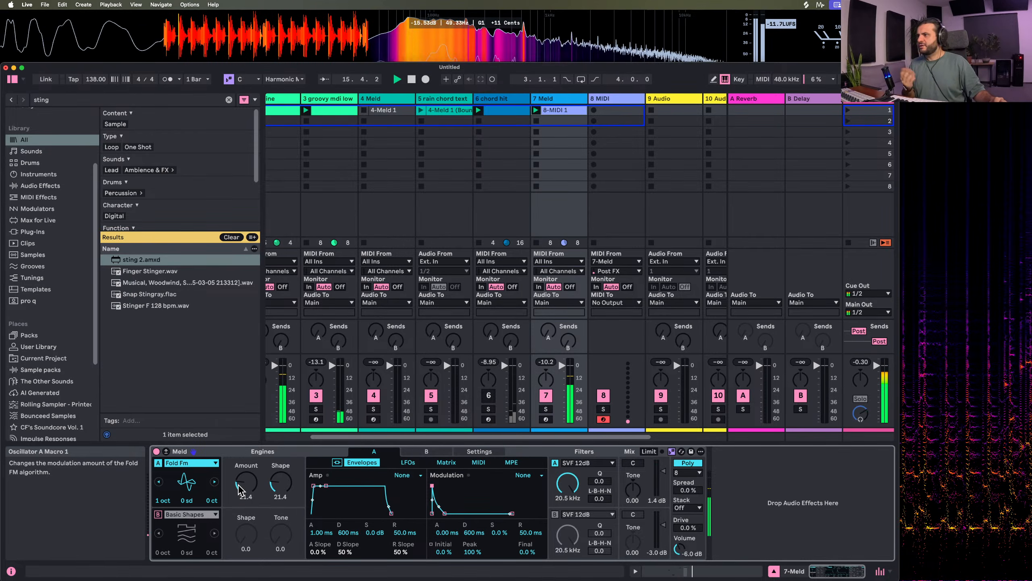
Expand Meld's modulation matrix and assign the modulation envelope to Osc Macro 1 with an amount of 30
left_click(446, 464)
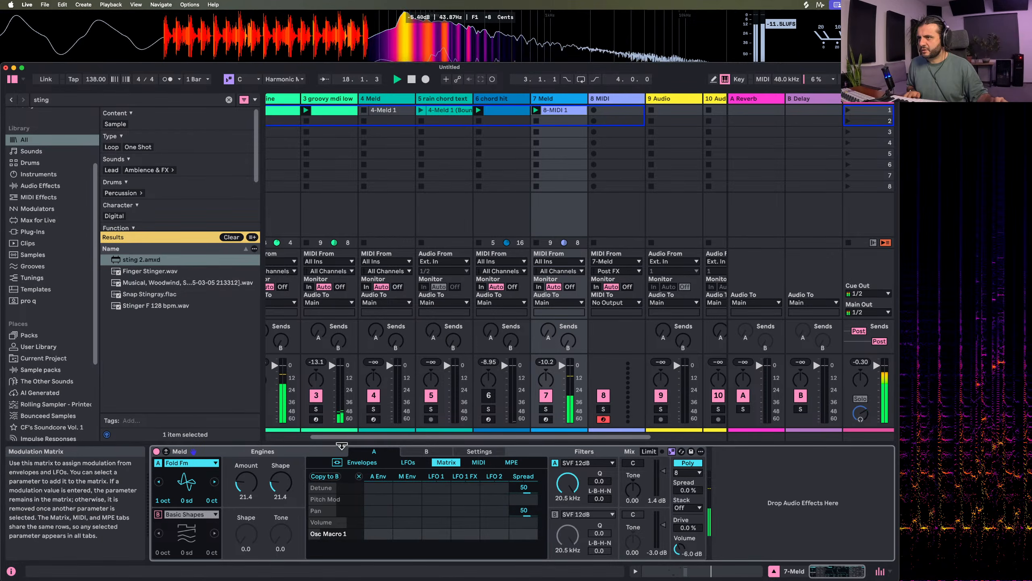
left_click(337, 462)
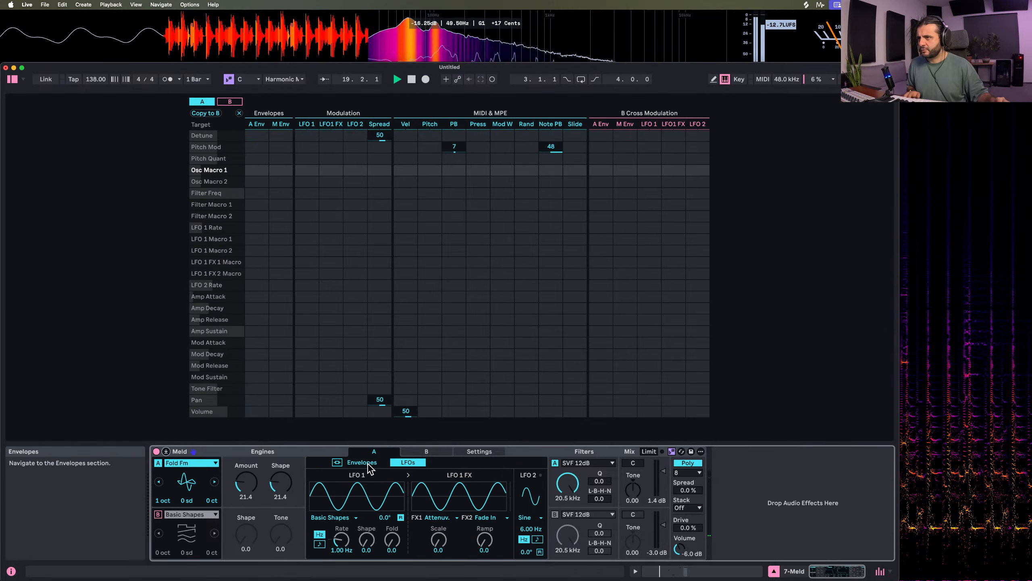
left_click(368, 465)
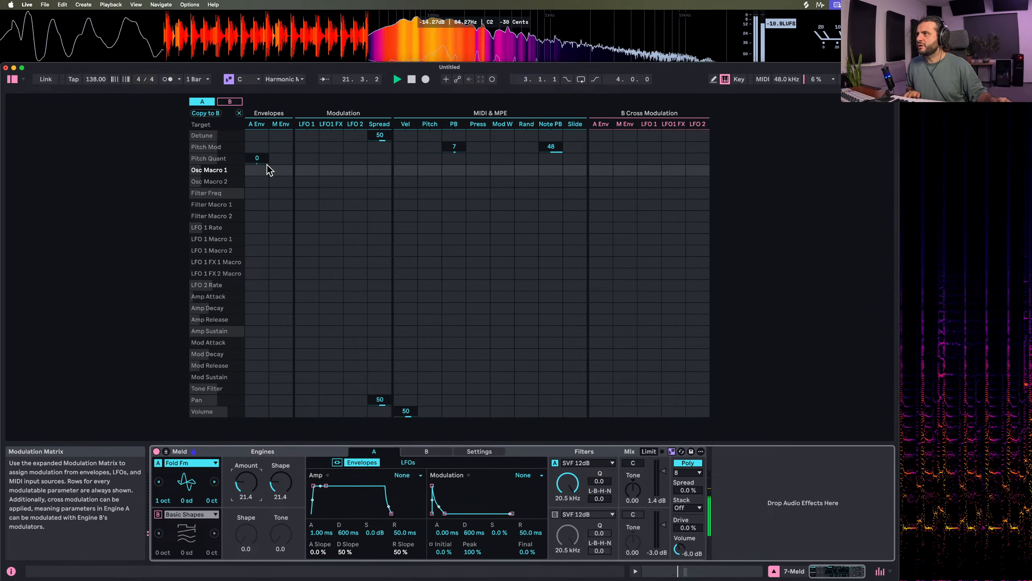
left_click_drag(282, 171, 282, 122)
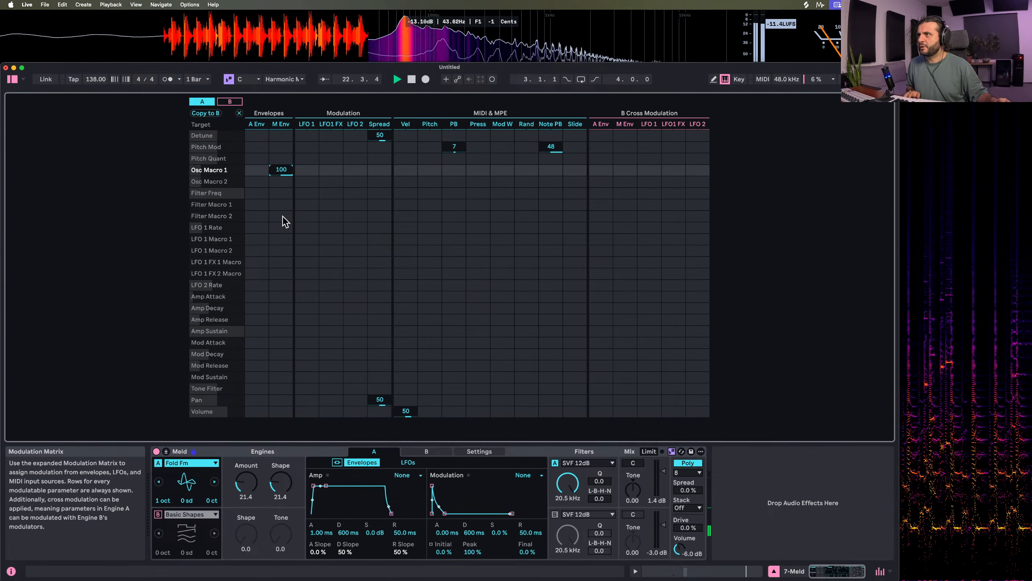
left_click(432, 485)
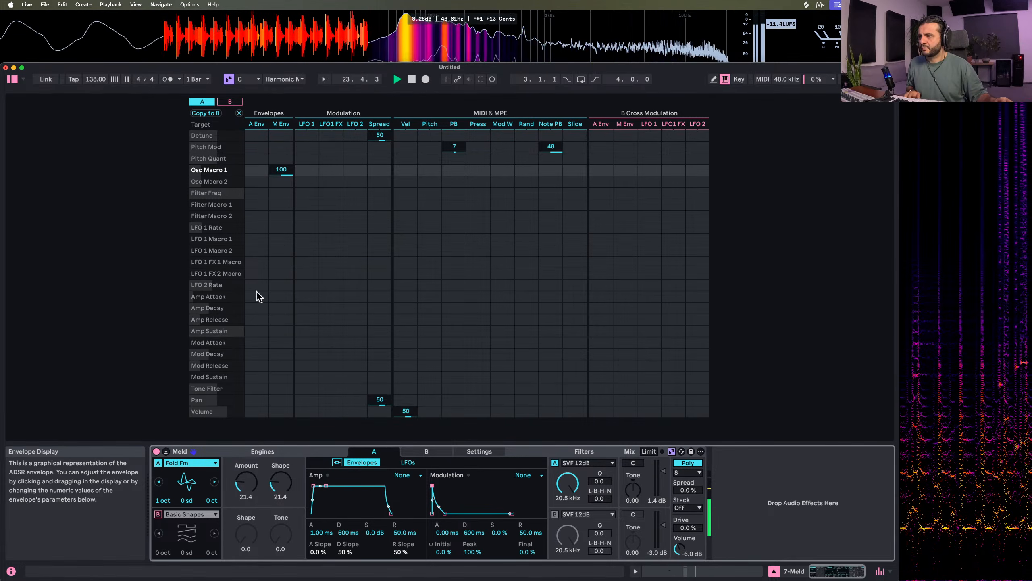
left_click_drag(281, 169, 282, 198)
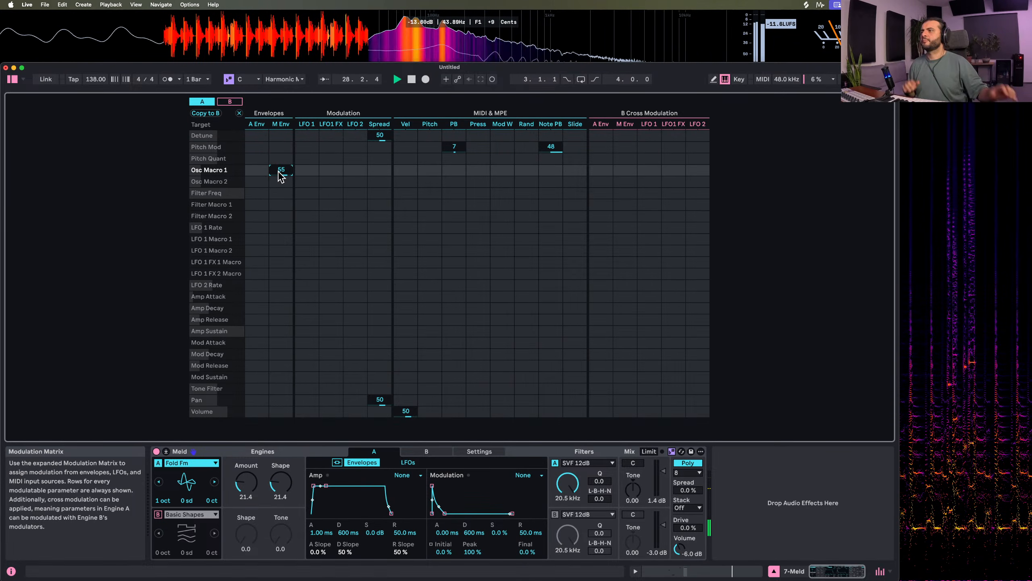
left_click_drag(281, 170, 281, 180)
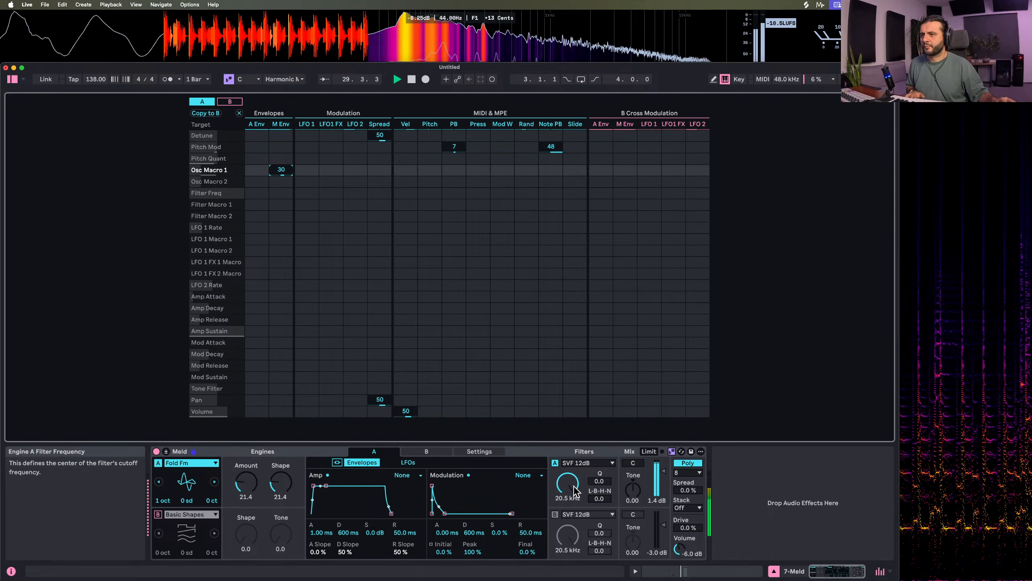
Set engine A's filter frequency to 714 Hz and modulate it from the modulation envelope with an amount of 100
left_click_drag(568, 491, 567, 529)
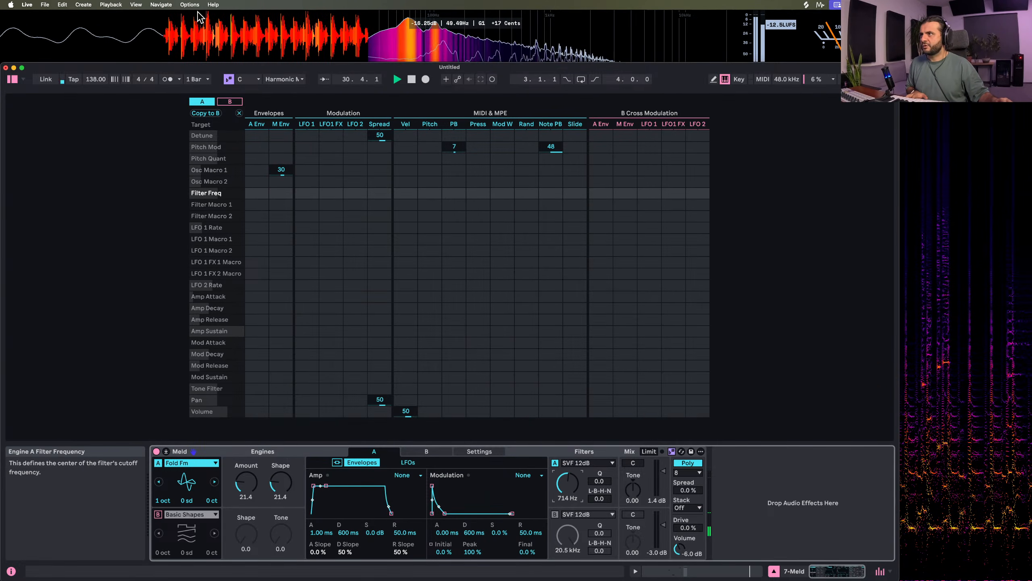
left_click_drag(281, 193, 281, 152)
Change engine A's filter to LP 12dB MS2 with Drive at 18.8 and Q at 35.9
left_click(578, 465)
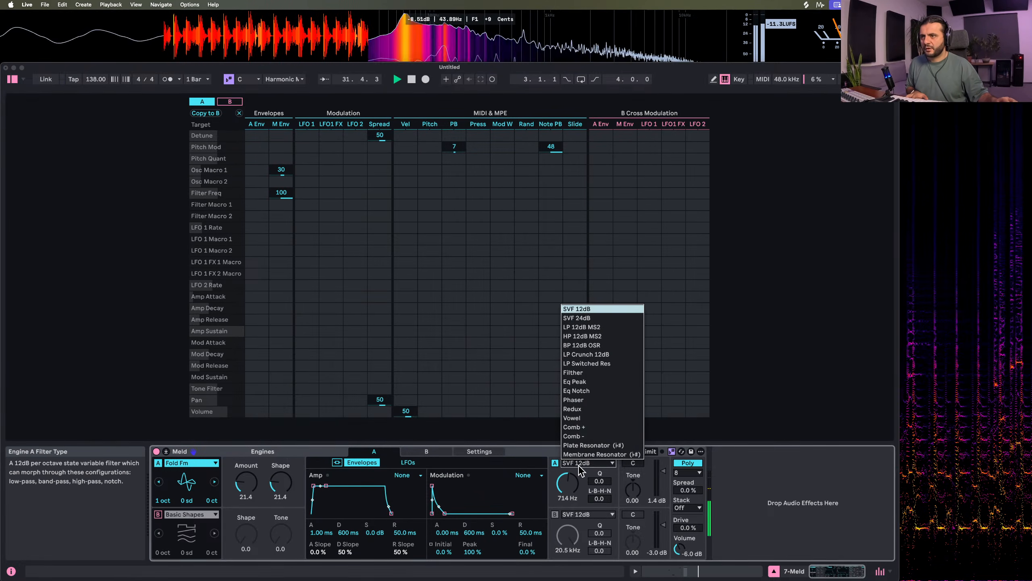
left_click(584, 327)
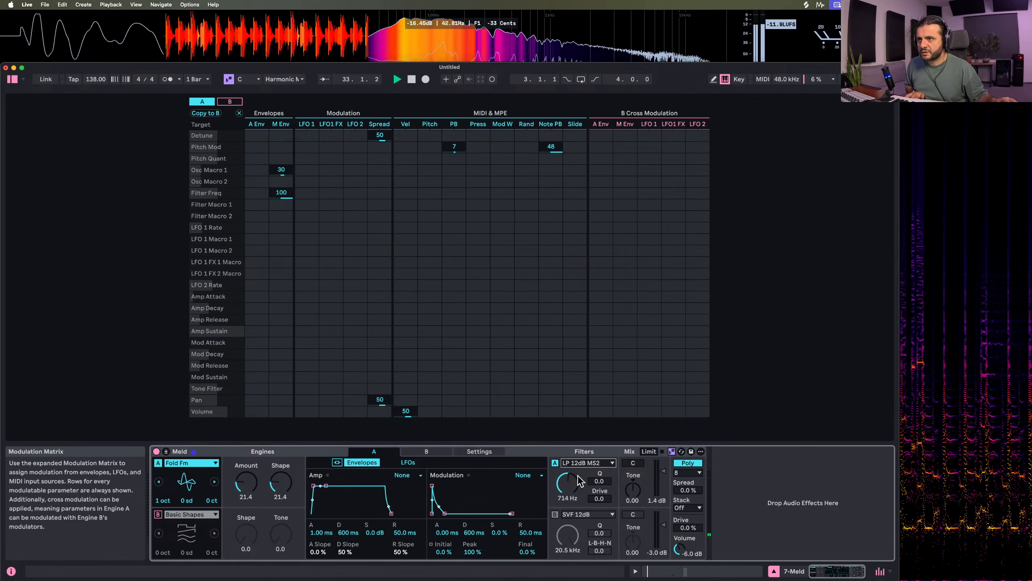
left_click_drag(599, 499, 604, 464)
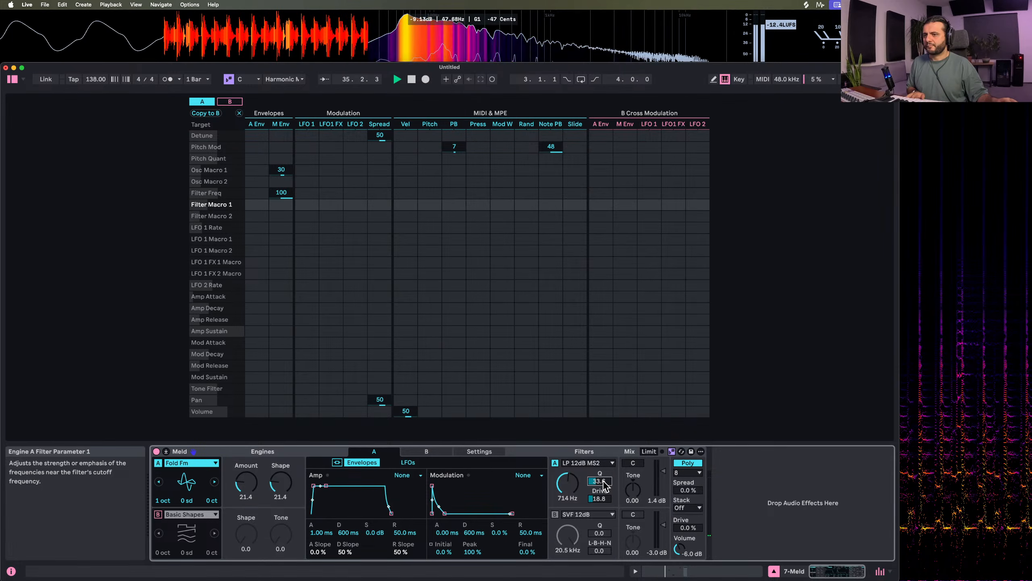
left_click_drag(604, 484, 604, 482)
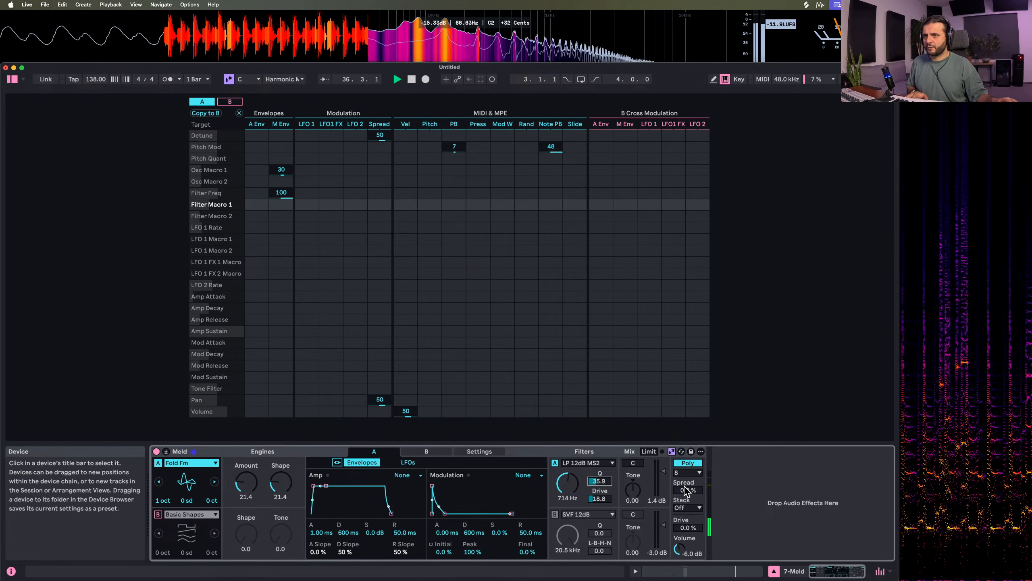
Stop playback and set Meld's stacked voices to 3
key("space")
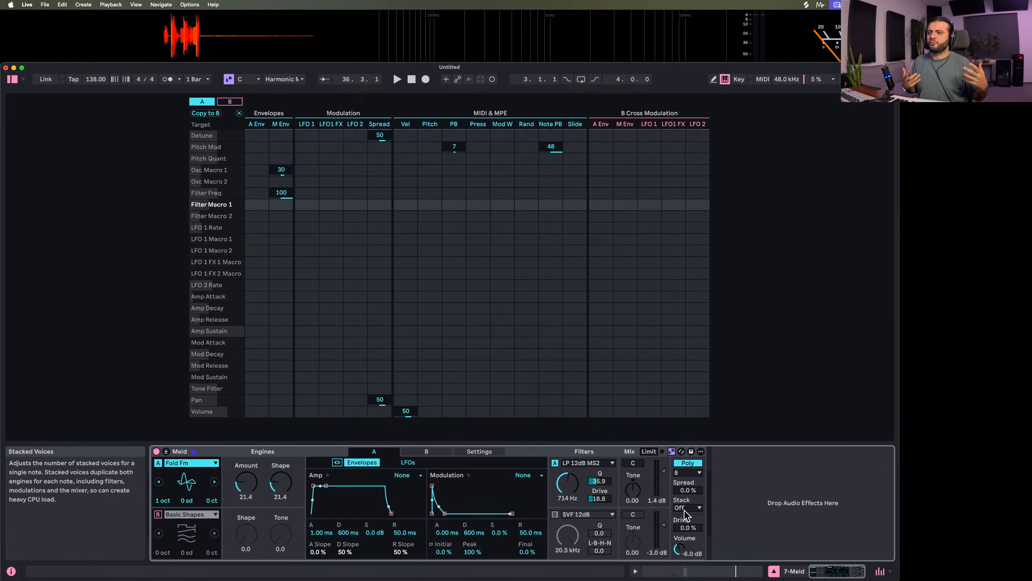
left_click(685, 509)
left_click(690, 539)
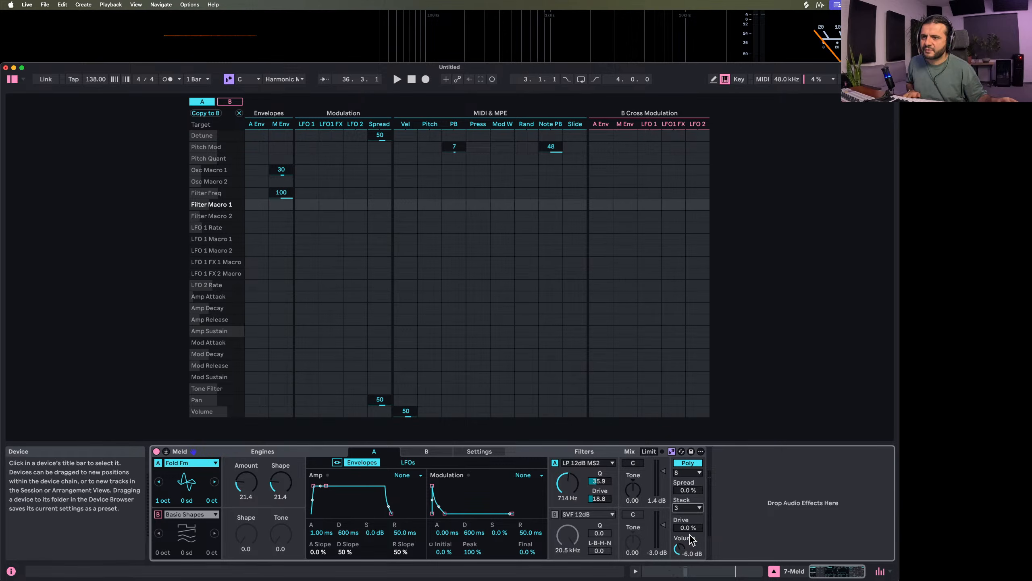
Set Meld's voice Spread to 55% and the matrix's Spread modulation to 33 for Detune and 55 for Osc Macro 2
key("space")
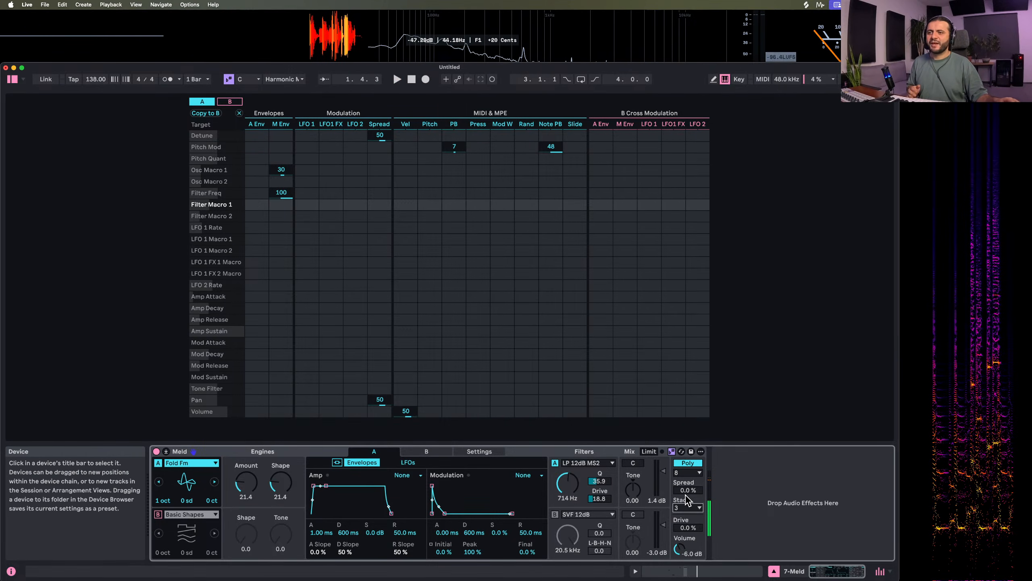
left_click_drag(687, 490, 688, 457)
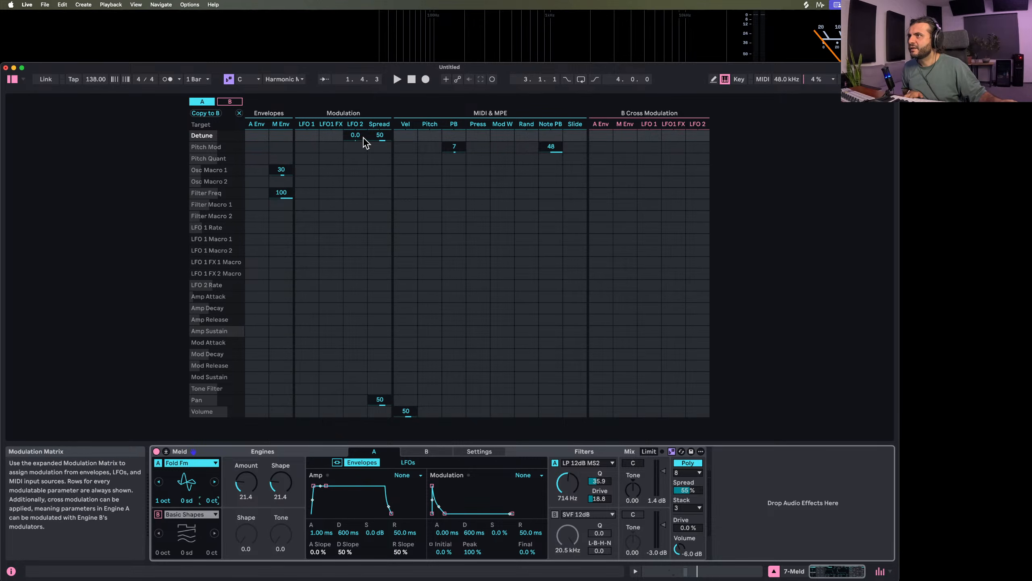
left_click_drag(380, 136, 379, 140)
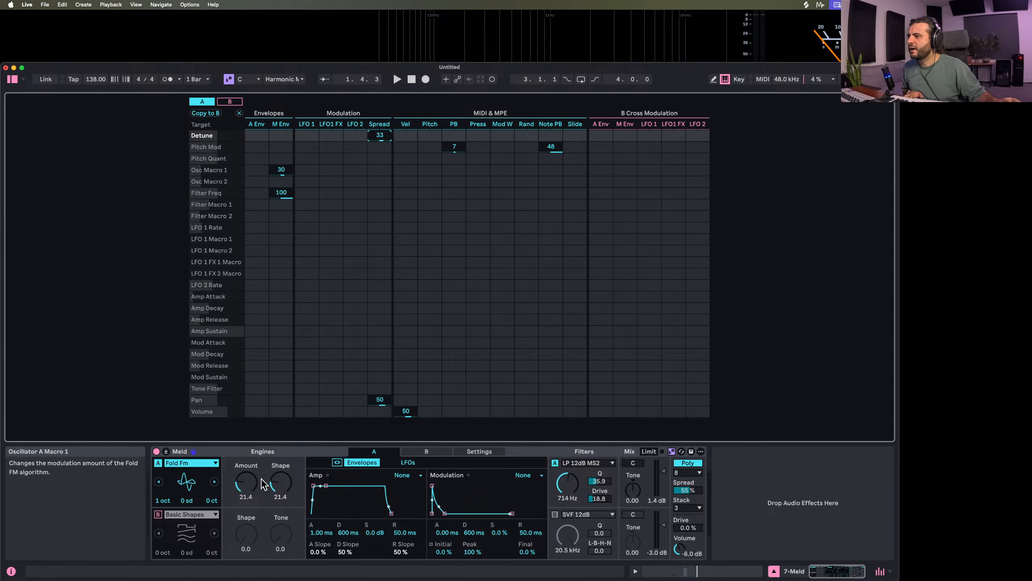
mouse_move(385, 182)
left_mouse_down()
mouse_move(378, 165)
mouse_move(379, 186)
left_mouse_up()
key("space")
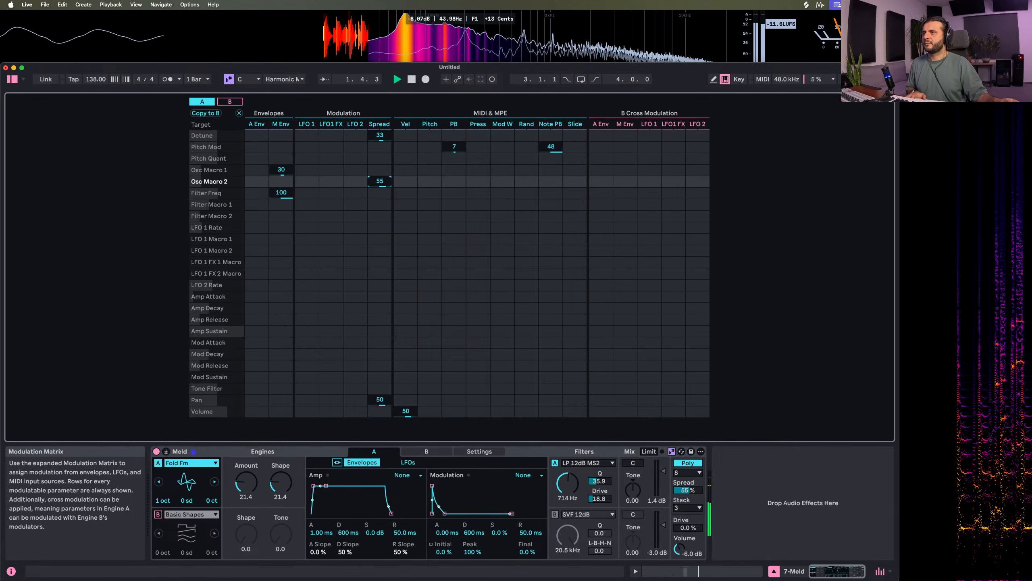
Lengthen engine A's amp release to 810 ms and switch Meld's voice mode from Poly to Mono
left_click_drag(391, 513, 399, 513)
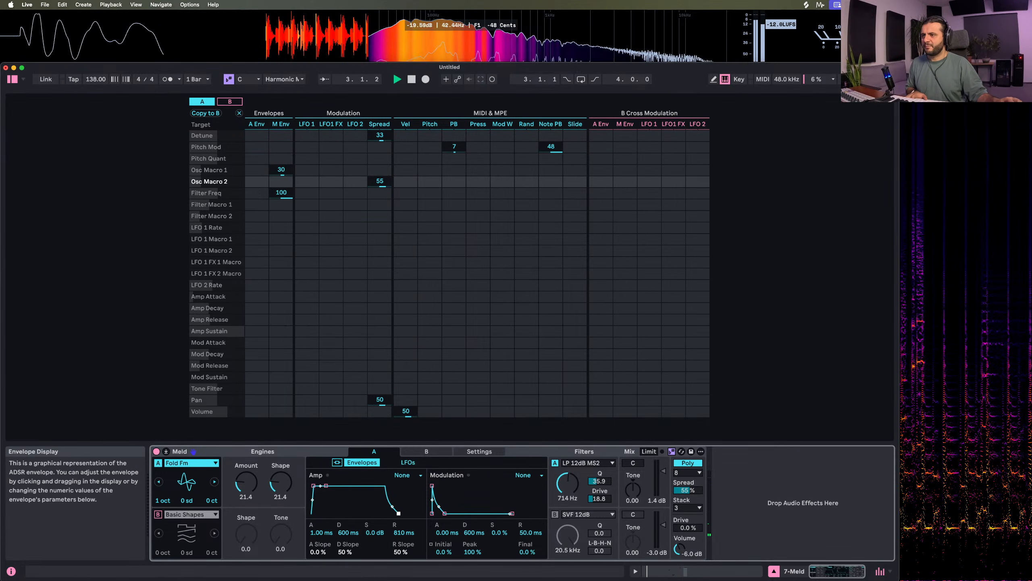
key("space")
left_click(687, 473)
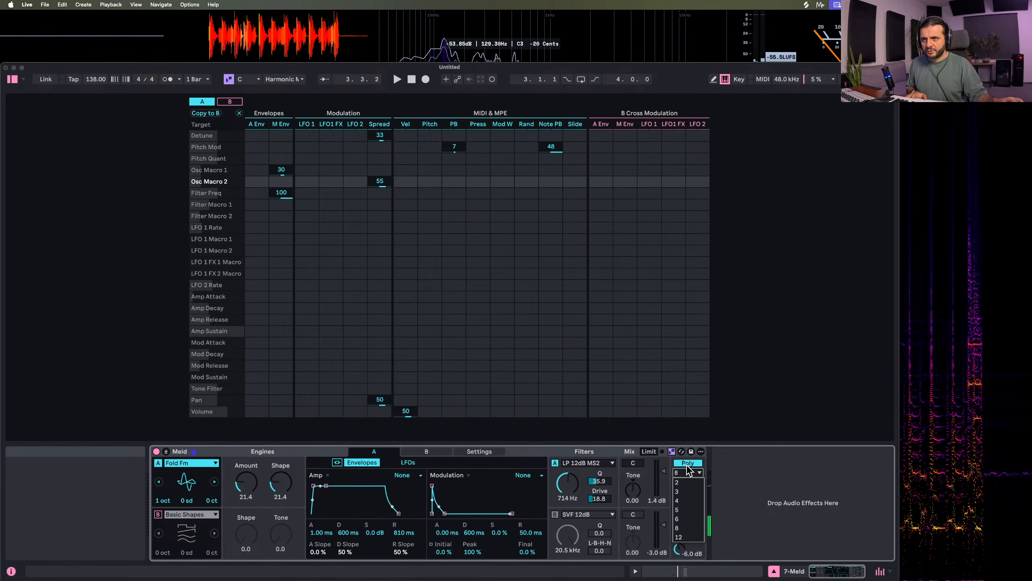
left_click(688, 463)
left_click(688, 464)
key("space")
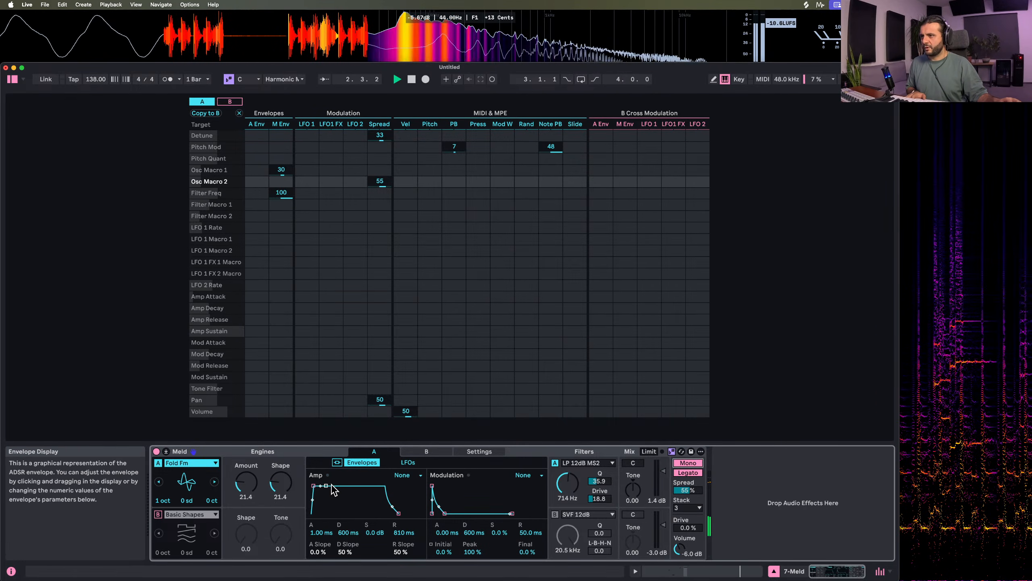
Shape the amp envelope to 1.81 ms attack, 191 ms decay, -33 dB sustain and 960 ms release, with filter frequency 225 Hz and modulation decay 30.4 ms
mouse_move(326, 485)
left_mouse_down()
mouse_move(332, 501)
mouse_move(311, 486)
mouse_move(327, 506)
left_mouse_up()
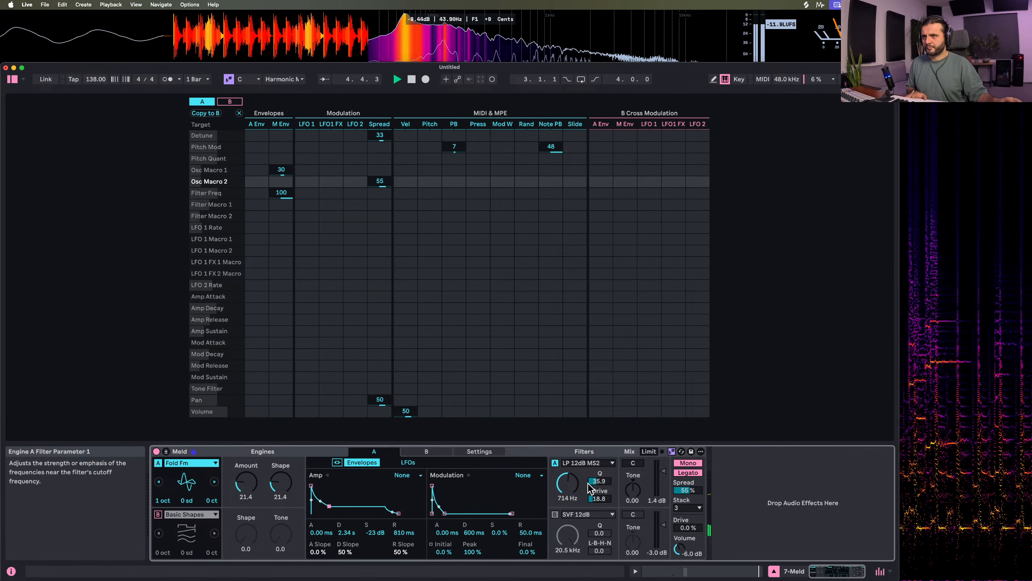
left_click_drag(568, 483, 571, 489)
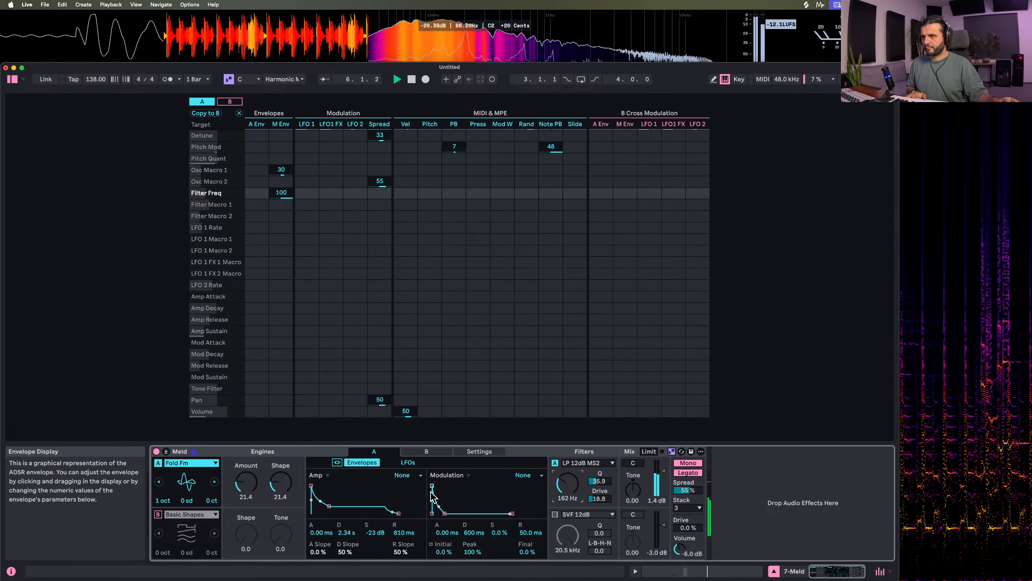
left_click_drag(446, 516, 433, 514)
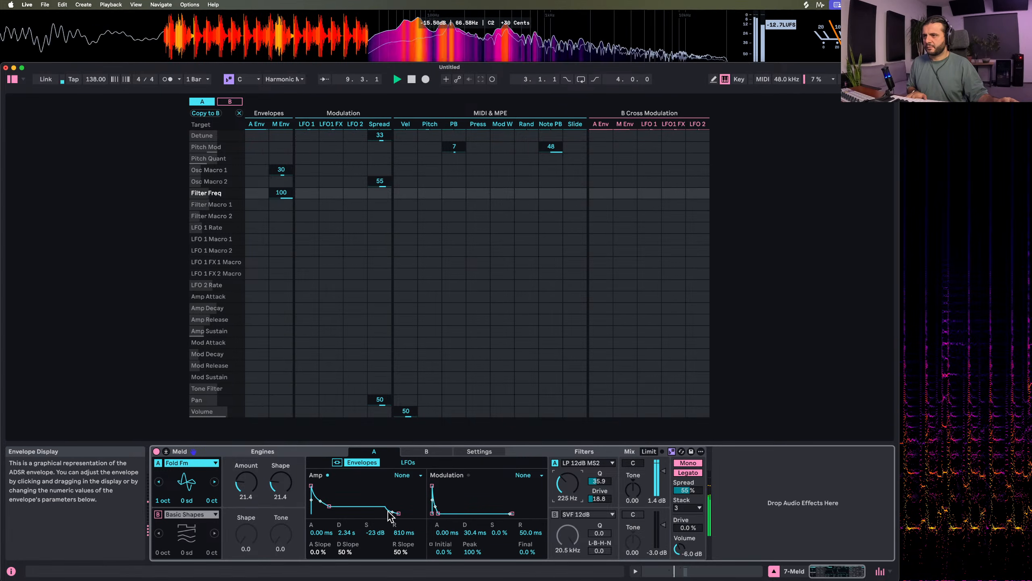
left_click_drag(330, 510, 322, 513)
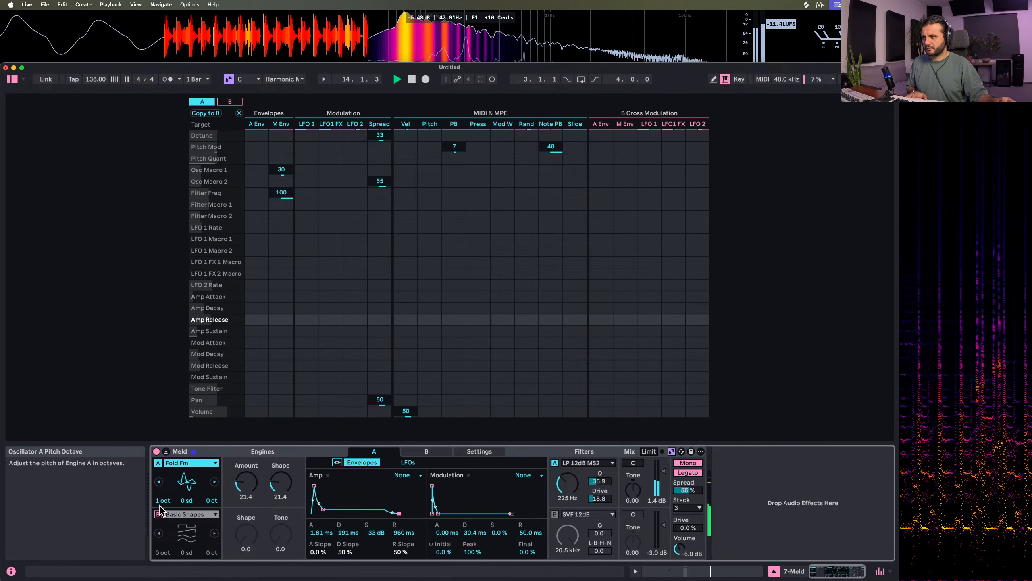
Set Fold Fm's Amount to 14.3, modulation decay to 148 ms, engine A's filter frequency to 162 Hz and Meld's output Drive to 27%
left_click_drag(246, 485, 245, 471)
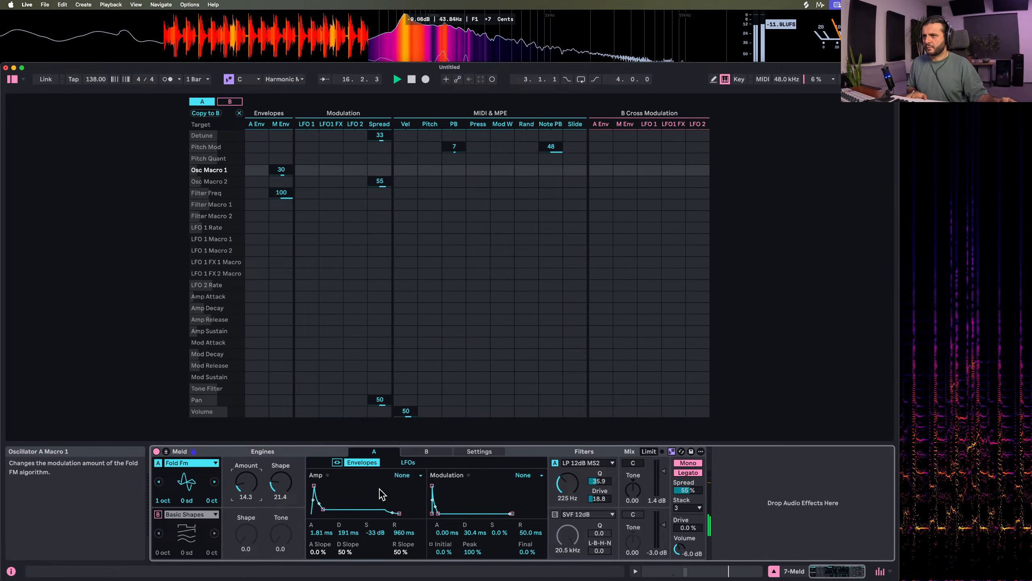
left_click_drag(444, 513, 444, 513)
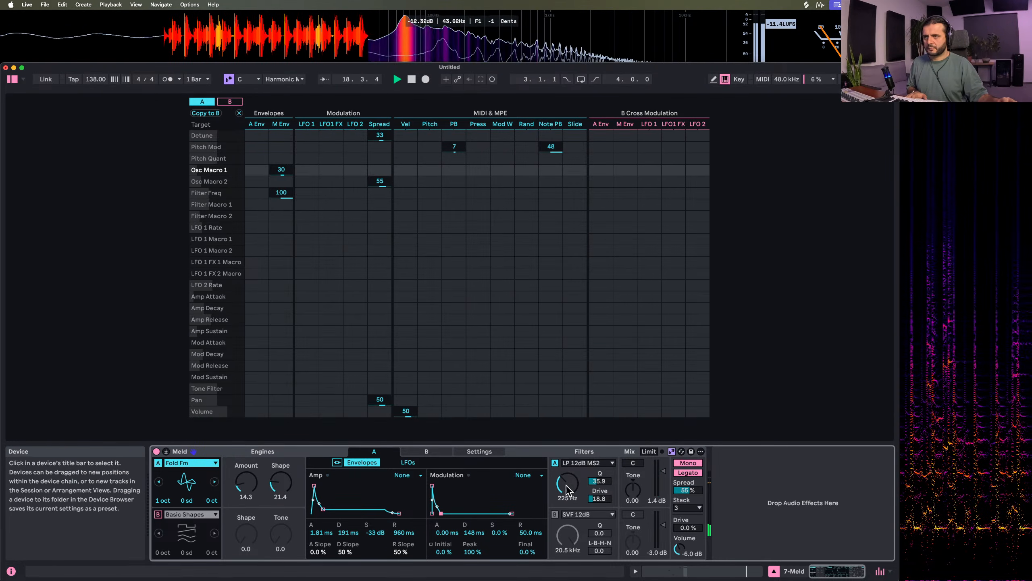
left_click_drag(567, 483, 567, 471)
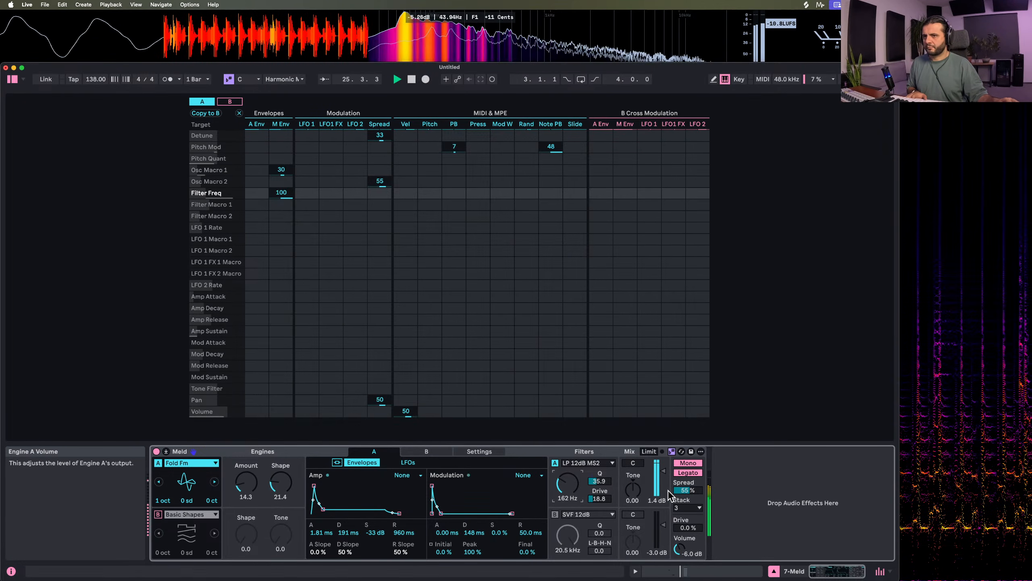
left_click_drag(687, 527, 686, 516)
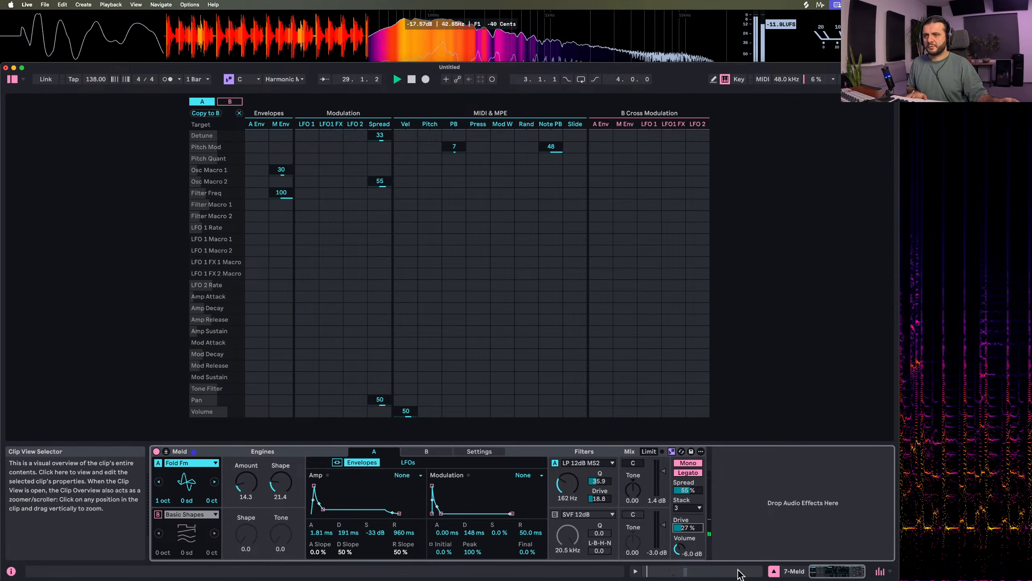
Rename track 7 as "# FM seq" in the Session mixer and collapse Meld's expanded modulation matrix
left_click(772, 571)
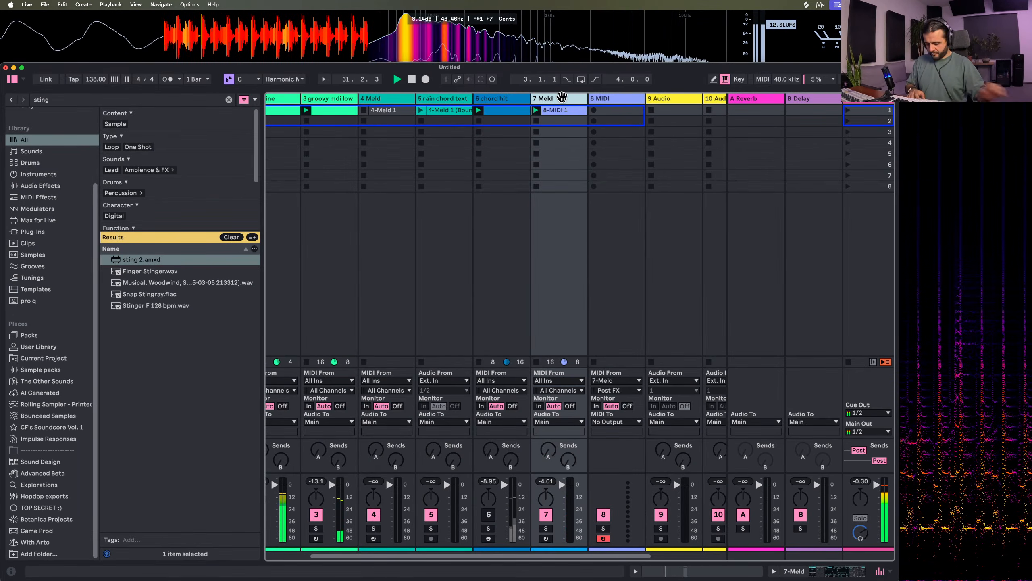
key("super+r")
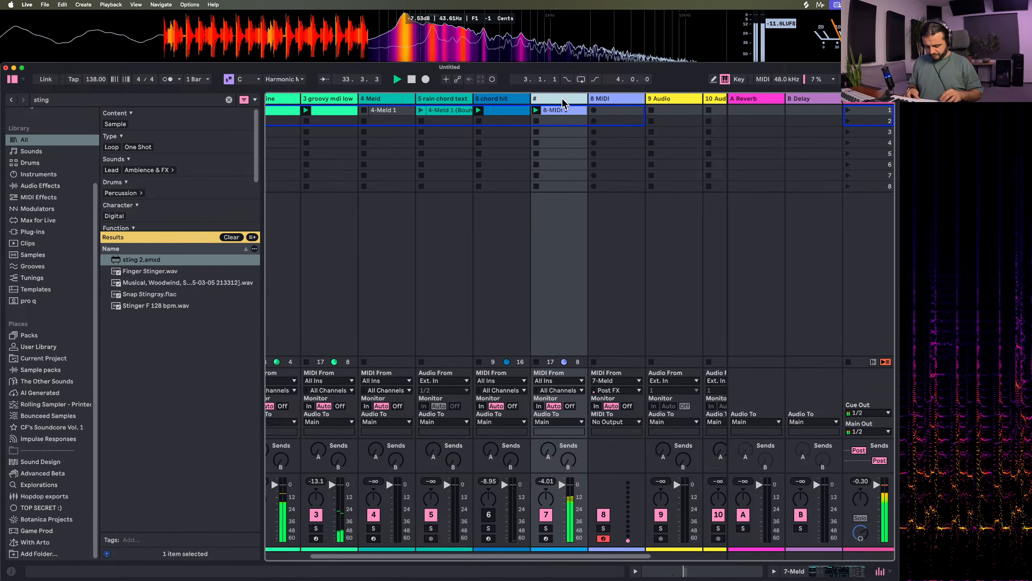
type("# FM s")
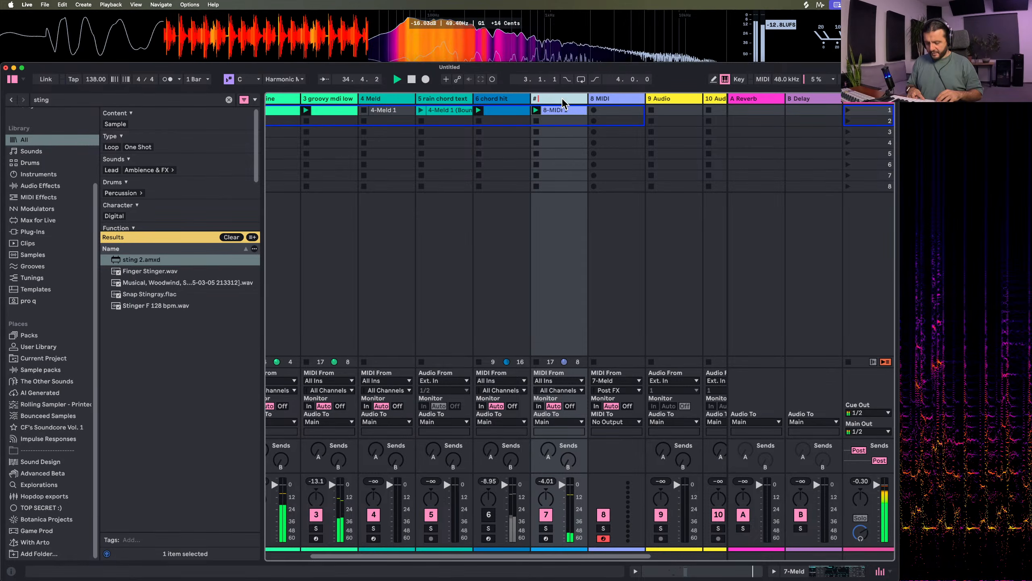
type("eq")
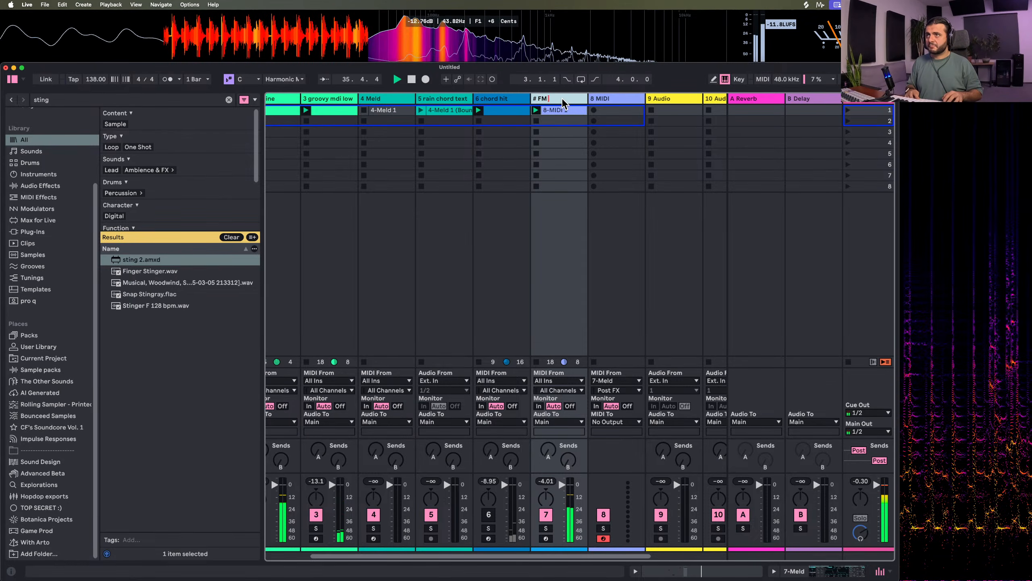
key("Return")
double_click(559, 100)
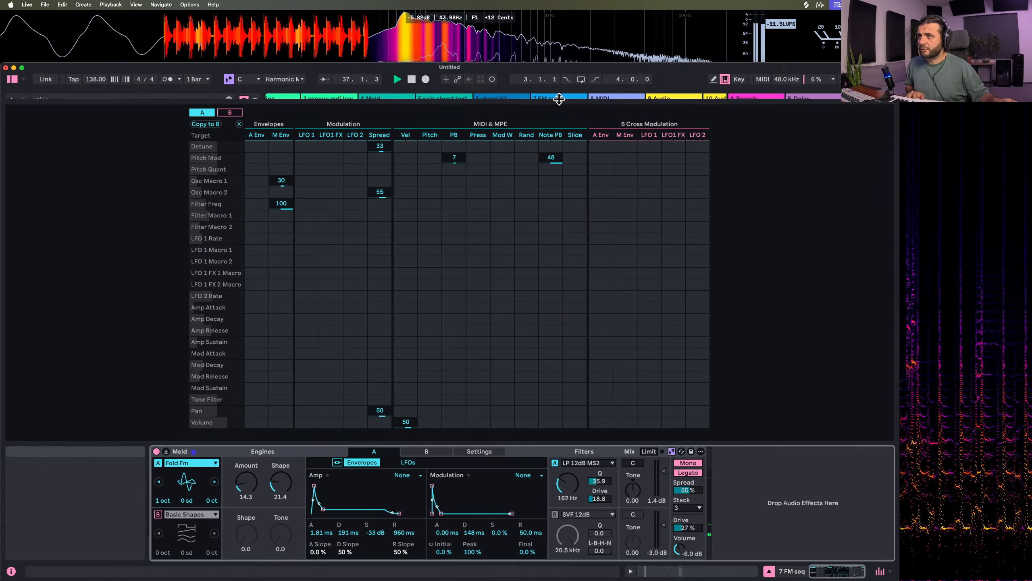
left_click(167, 451)
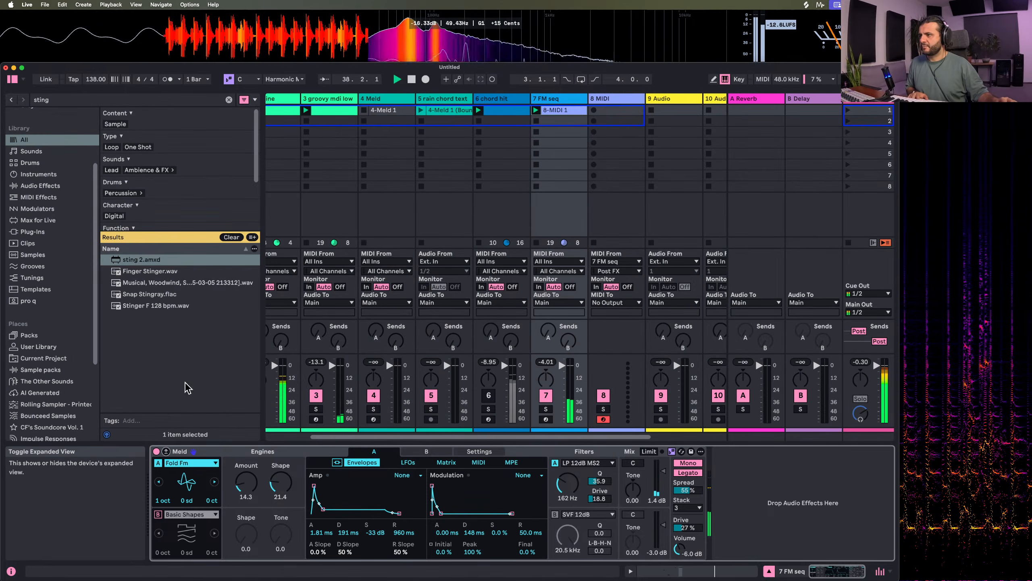
Search the audio effects for "spectra" and add Spectral Time to the FM seq track after Meld
left_click(65, 102)
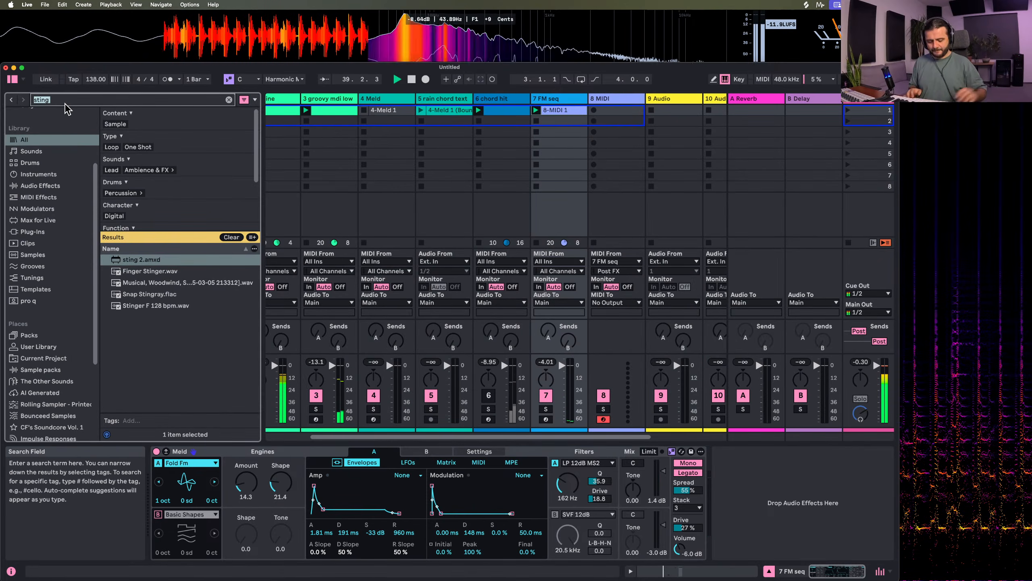
key("BackSpace")
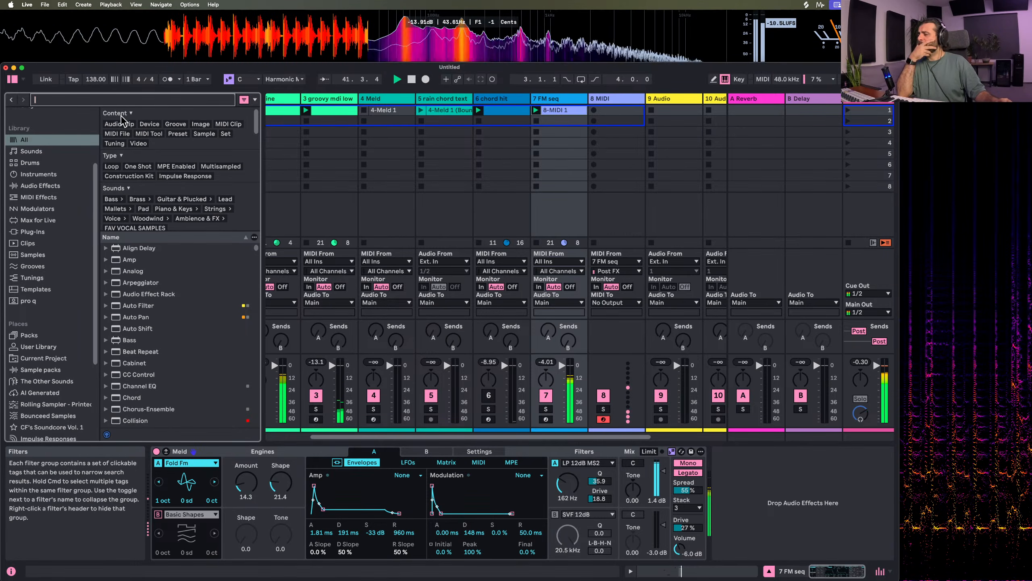
scroll(188, 331, "down", 6)
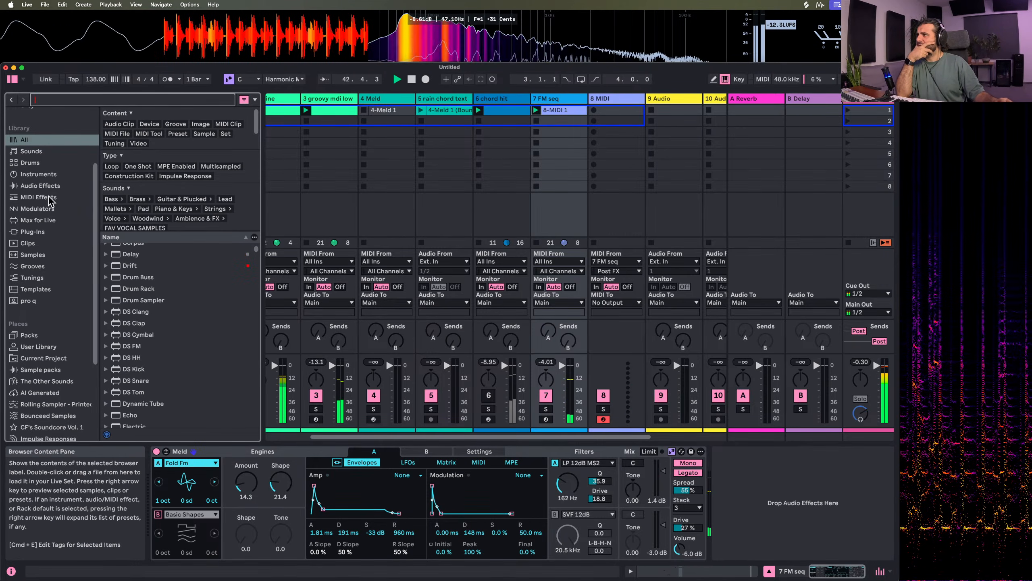
left_click(61, 186)
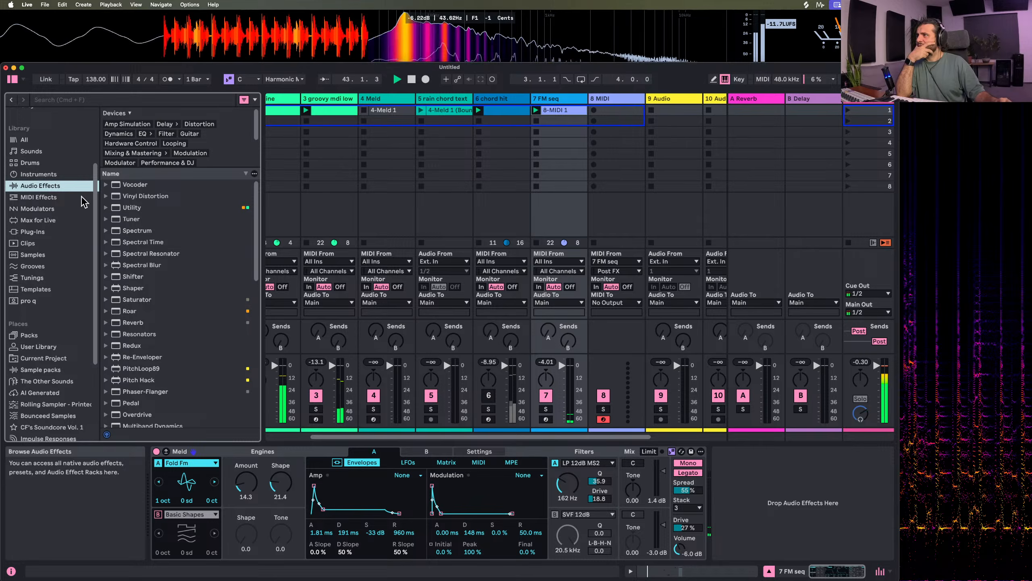
left_click(84, 102)
type("spectra")
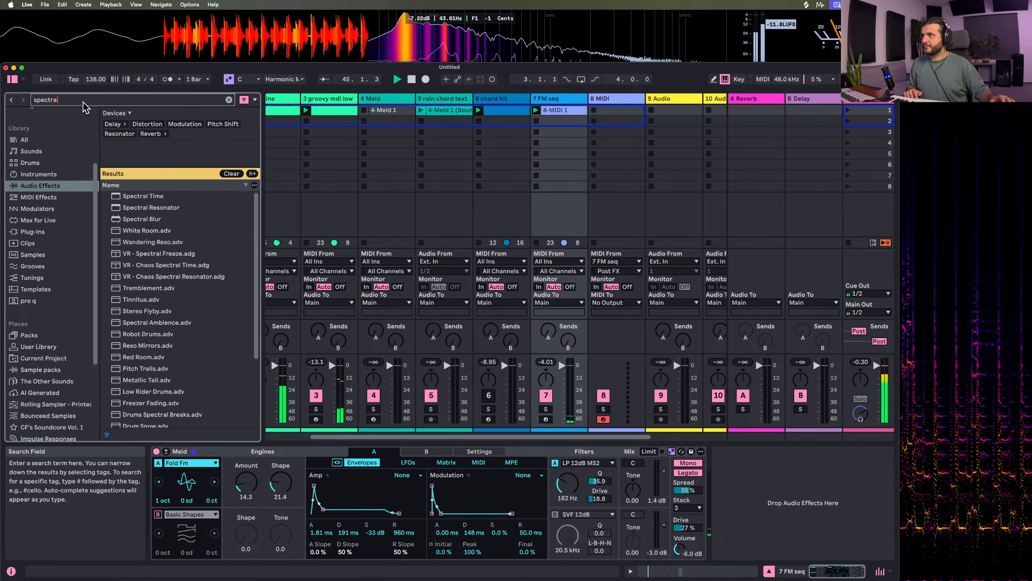
double_click(141, 198)
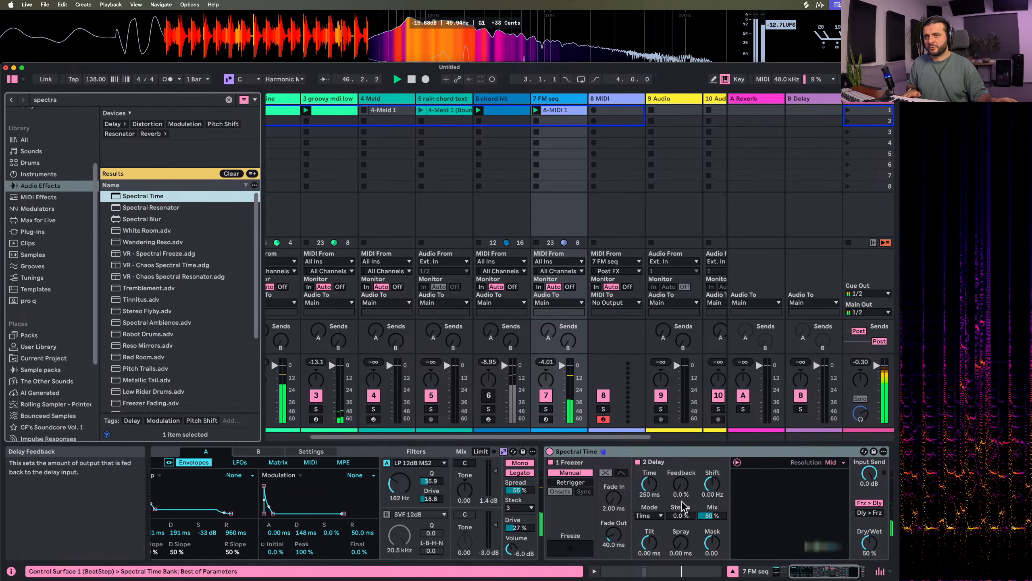
Set Spectral Time's delay Feedback to 33% and its time mode to 16th
left_click_drag(680, 484, 680, 468)
left_click(648, 516)
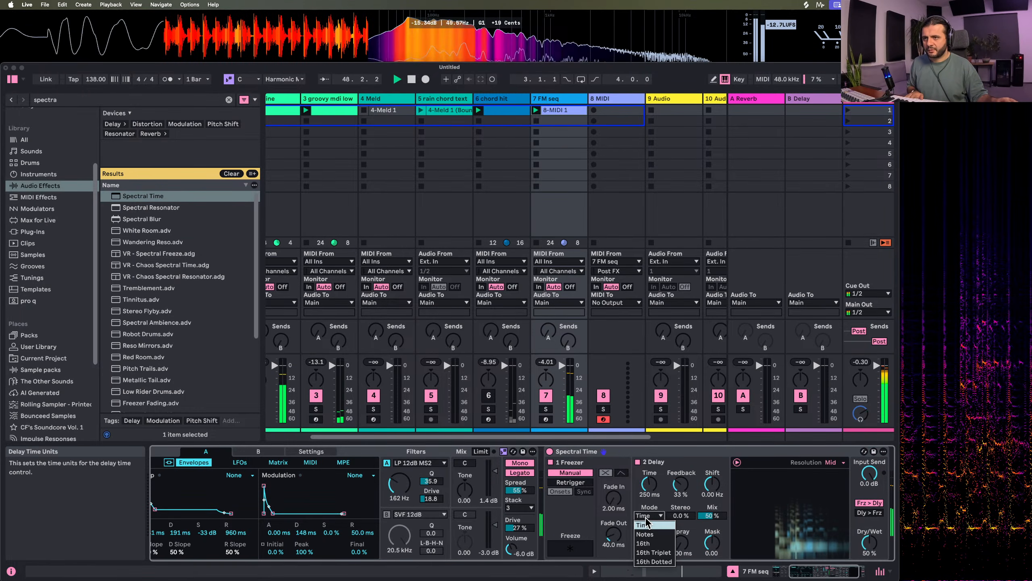
left_click(644, 543)
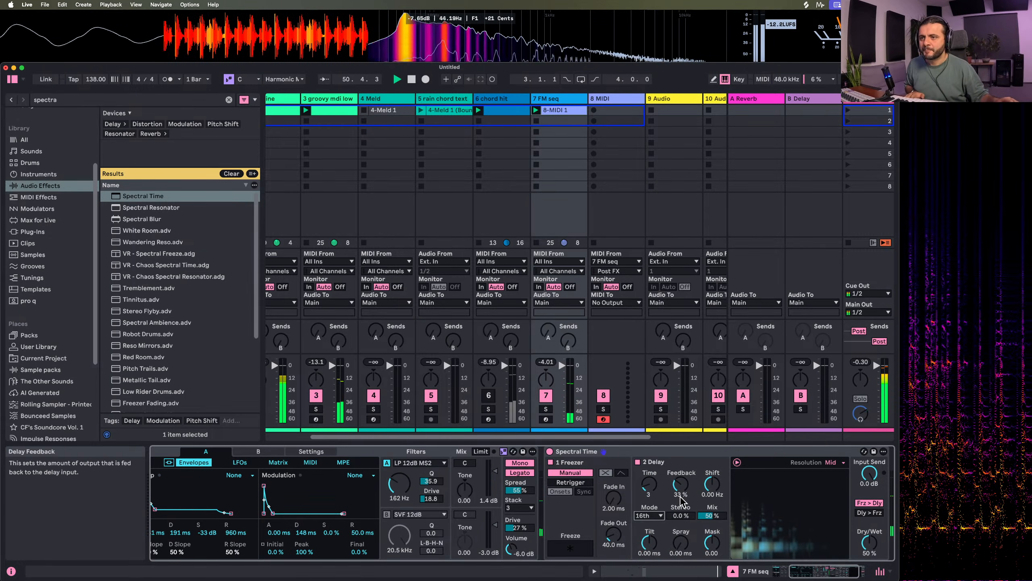
Set Spectral Time's delay Spray to 17.0 ms and its Resolution to Ultra
scroll(730, 513, "right", 3)
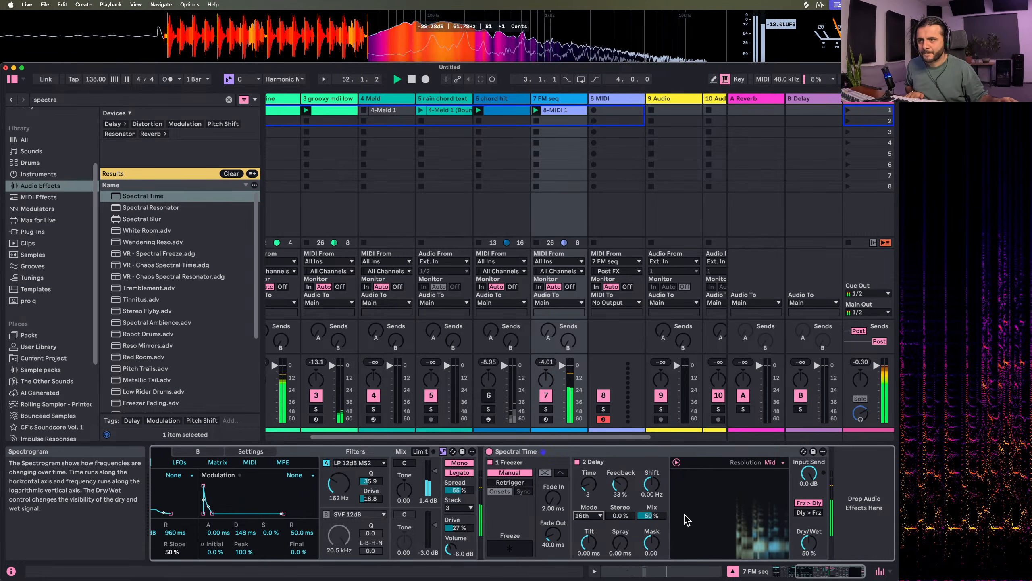
mouse_move(620, 542)
left_mouse_down()
mouse_move(620, 517)
mouse_move(617, 567)
left_mouse_up()
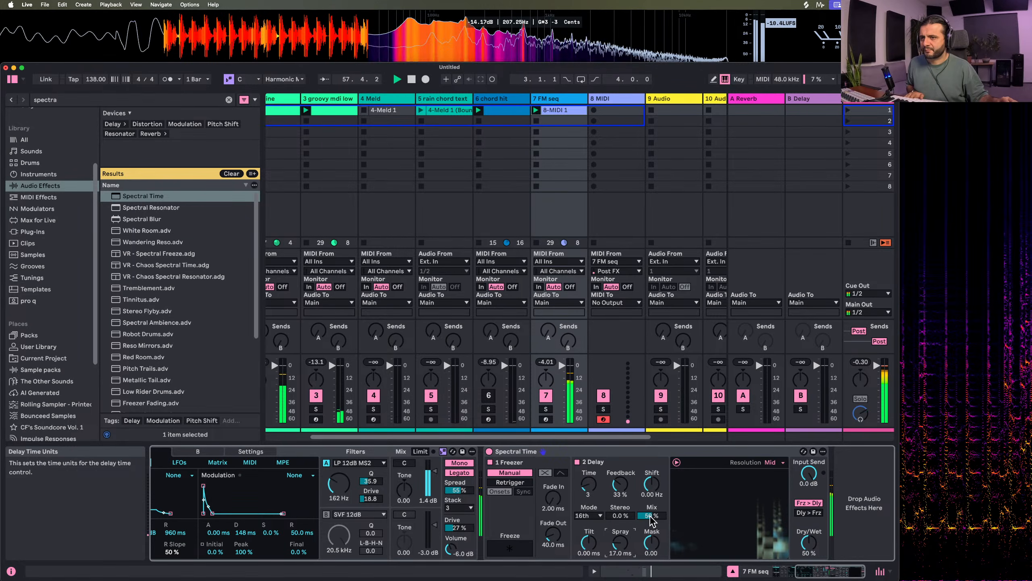
left_click(772, 462)
left_click(773, 501)
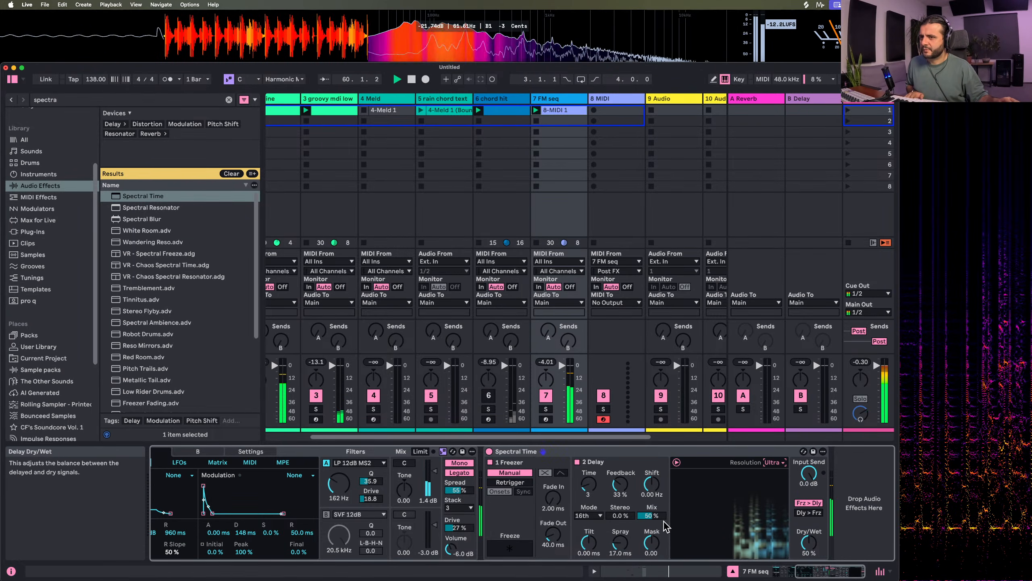
Set Spectral Time's Dry/Wet to 29%, delay Shift to 3.36 Hz and Tilt to 65.0 ms
left_click_drag(809, 543, 809, 561)
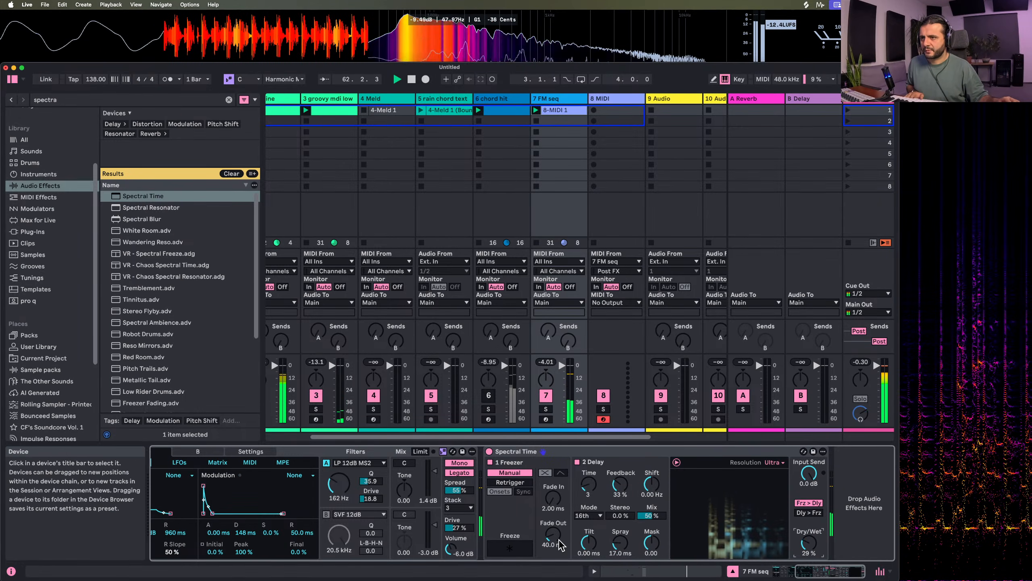
left_click(651, 485)
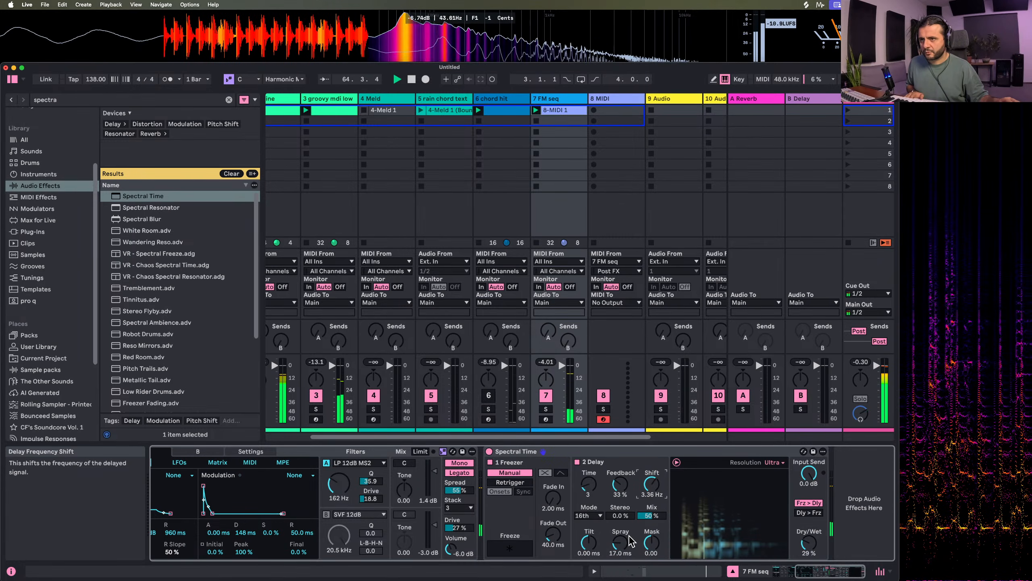
mouse_move(589, 542)
left_mouse_down()
mouse_move(588, 524)
mouse_move(588, 546)
left_mouse_up()
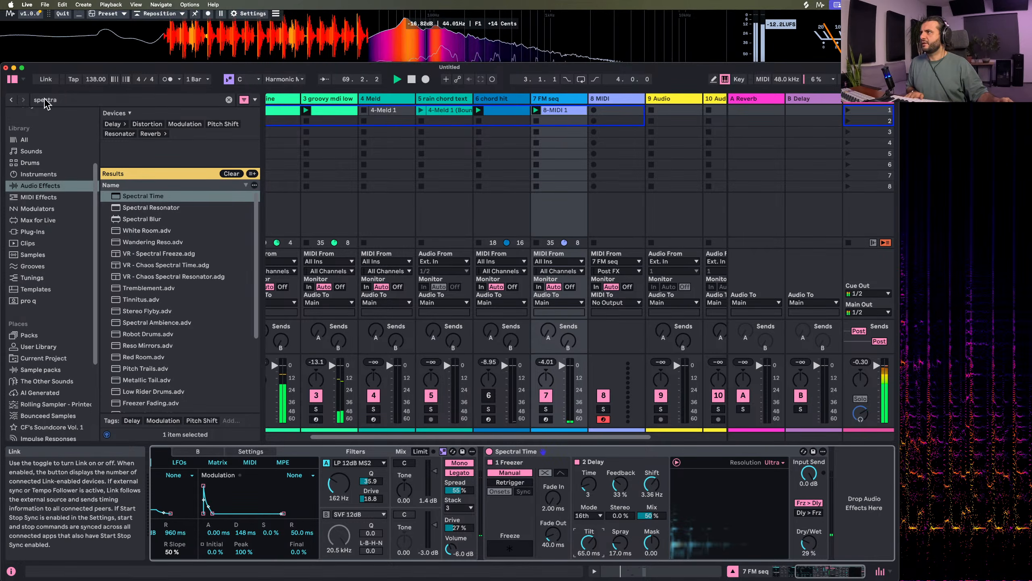
Clear the audio effects search, group Spectral Time into an Audio Effect Rack and create a second, empty parallel chain
left_click(63, 103)
key("BackSpace")
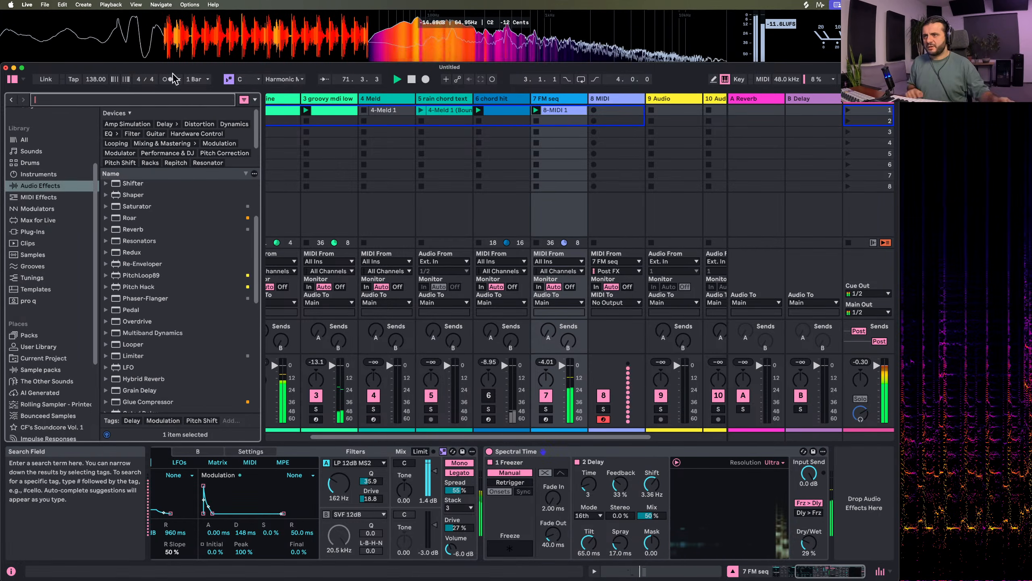
left_click(567, 454)
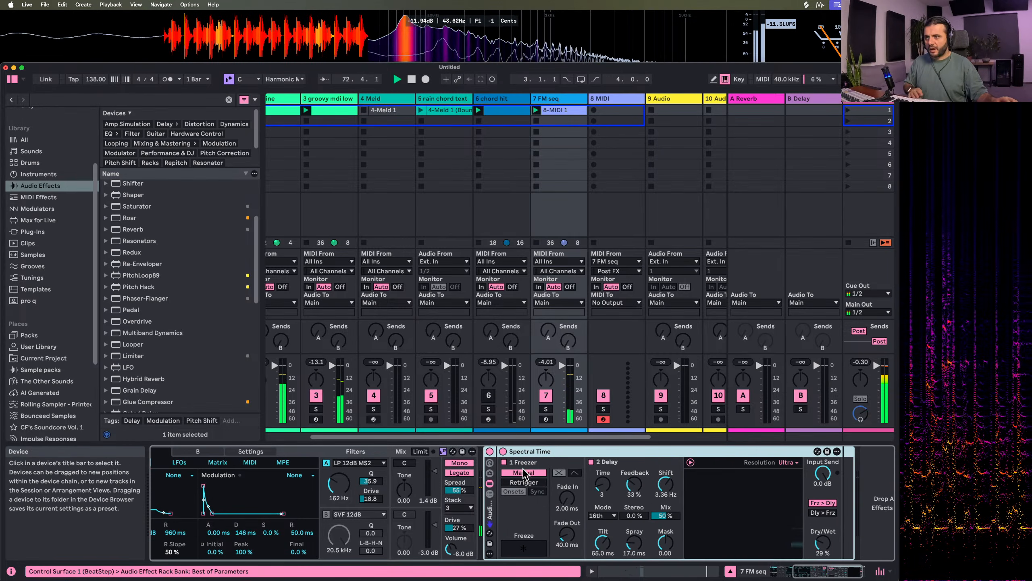
key("super+g")
right_click(510, 503)
left_click(532, 509)
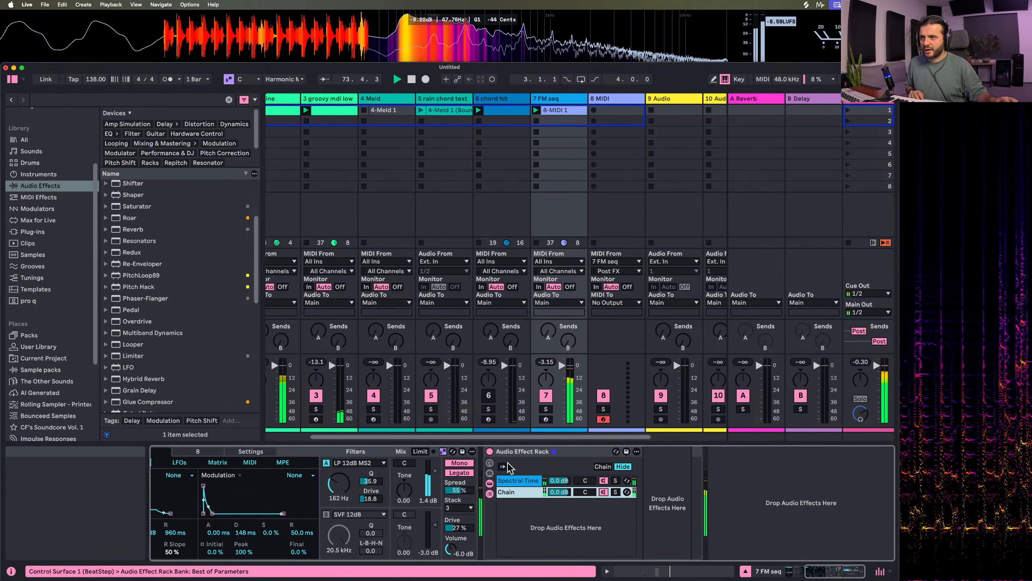
Set Spectral Time's Dry/Wet to 100% and lower its rack chain's volume to -8.7 dB
left_click(521, 480)
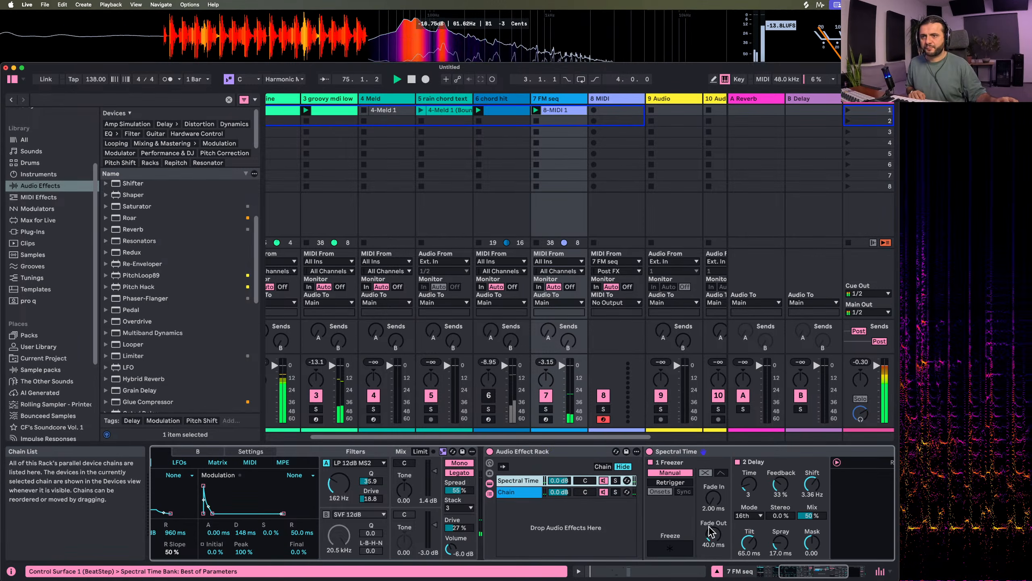
left_click_drag(788, 547, 787, 496)
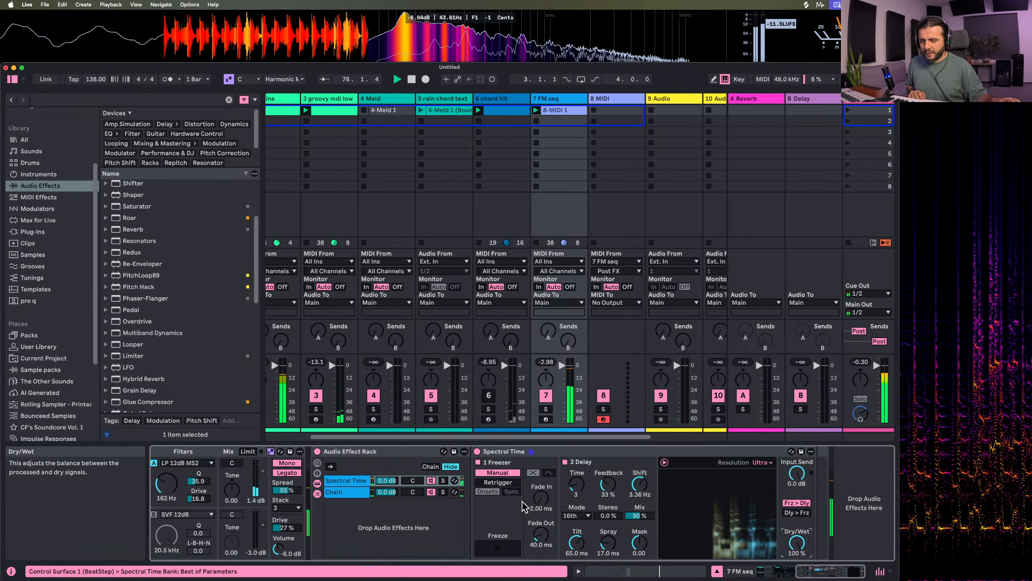
left_click_drag(386, 480, 386, 494)
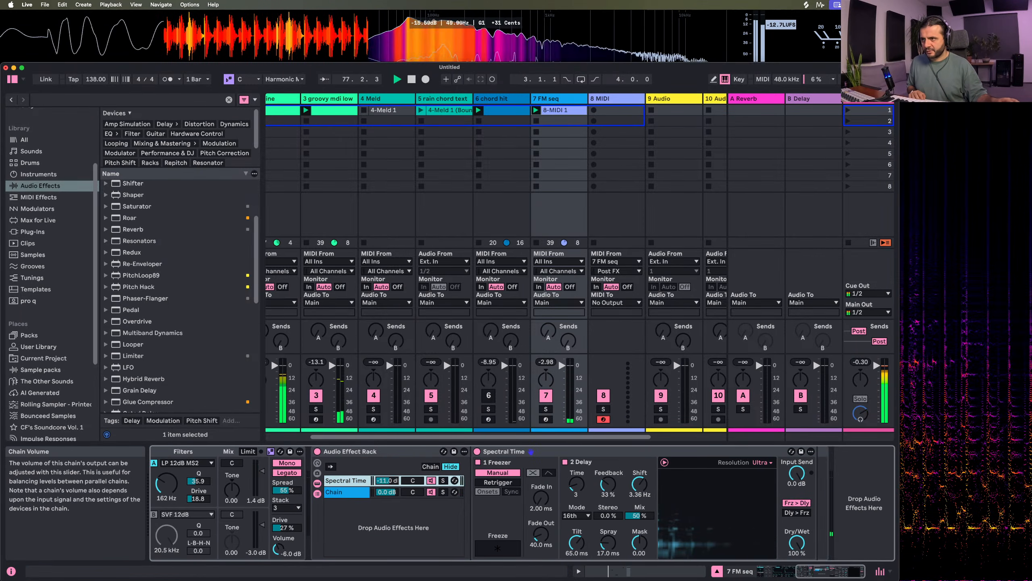
Search the audio effects for "auto filter" and add Auto Filter after Spectral Time in the rack chain
left_click(72, 98)
type("au")
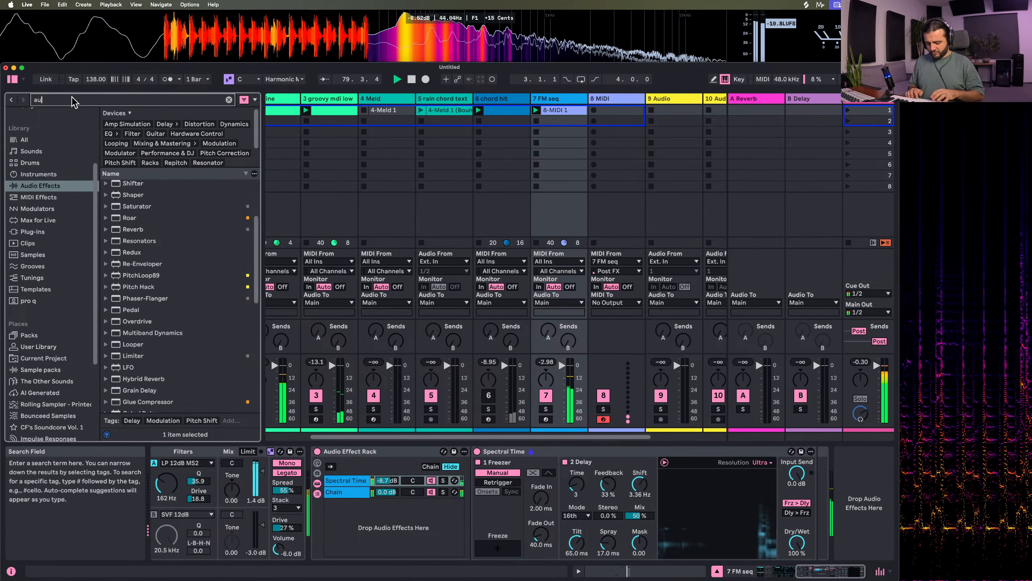
type("to")
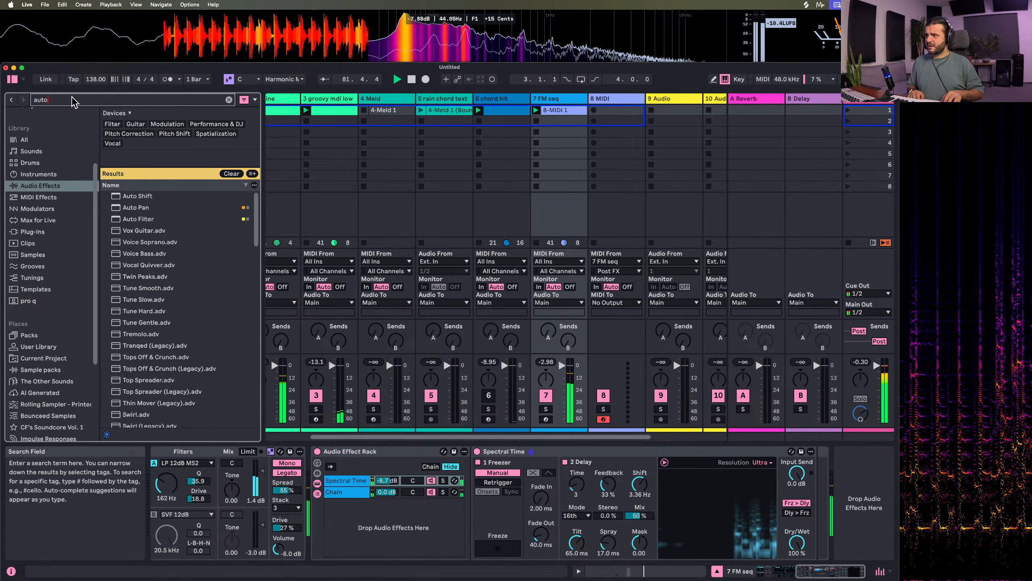
type(" filter")
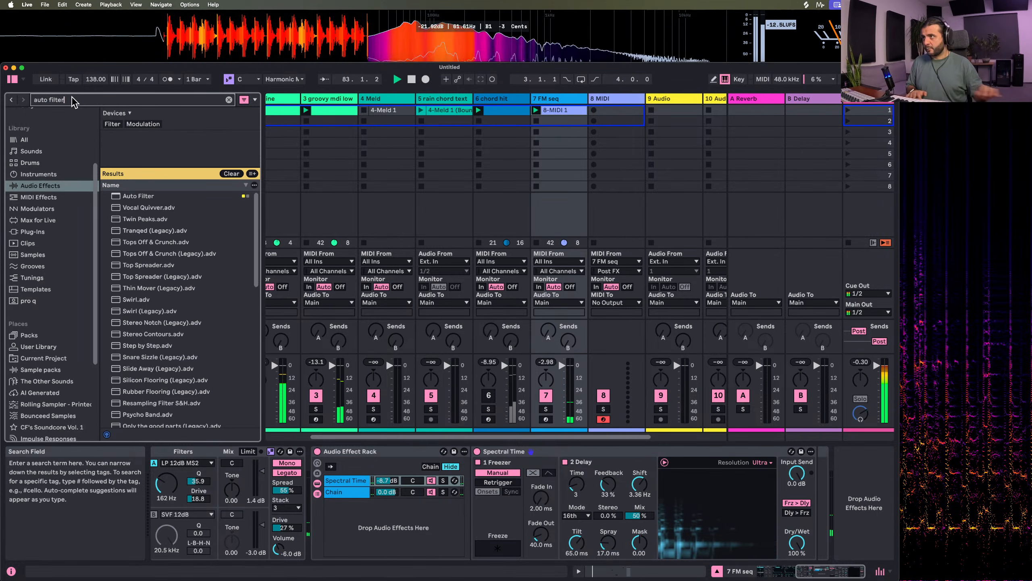
left_click(131, 196)
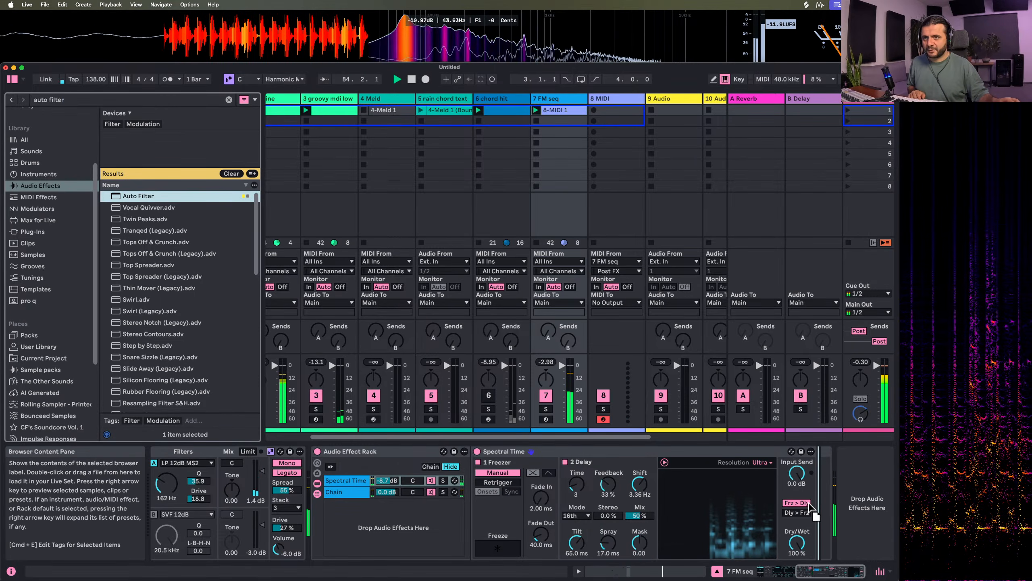
left_click_drag(131, 197, 569, 432)
scroll(701, 493, "right", 3)
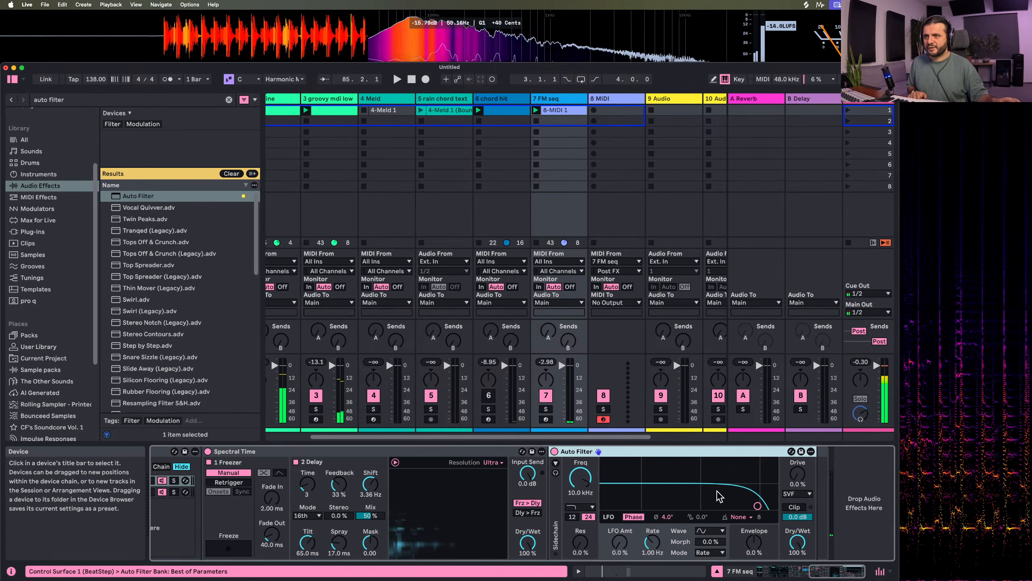
Set Auto Filter's frequency to about 331 Hz, Resonance to 57%, LFO amount to 40% and LFO rate to 6.76 Hz
left_click_drag(758, 505, 762, 497)
left_click_drag(678, 467, 673, 476)
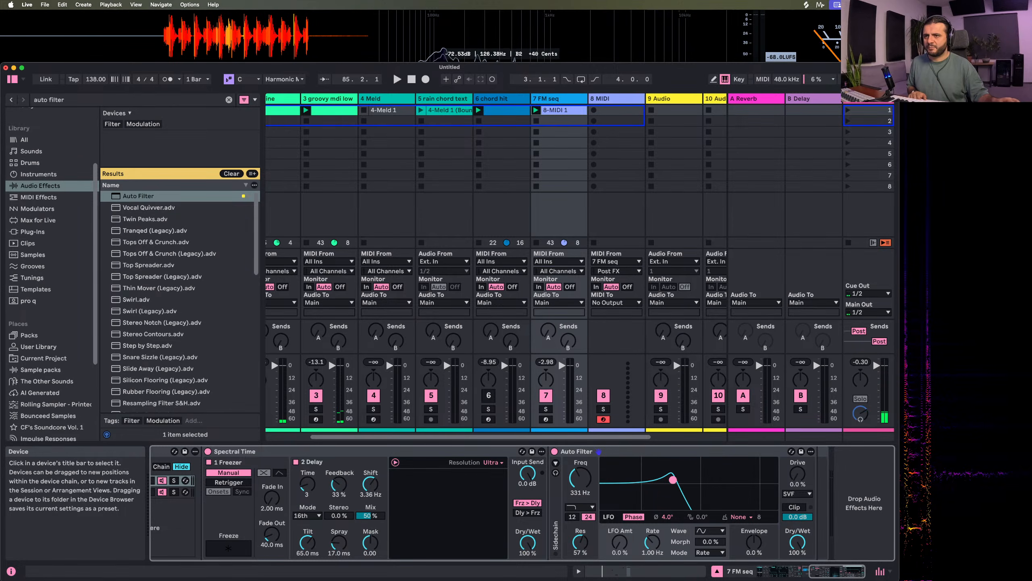
left_click_drag(629, 542, 661, 508)
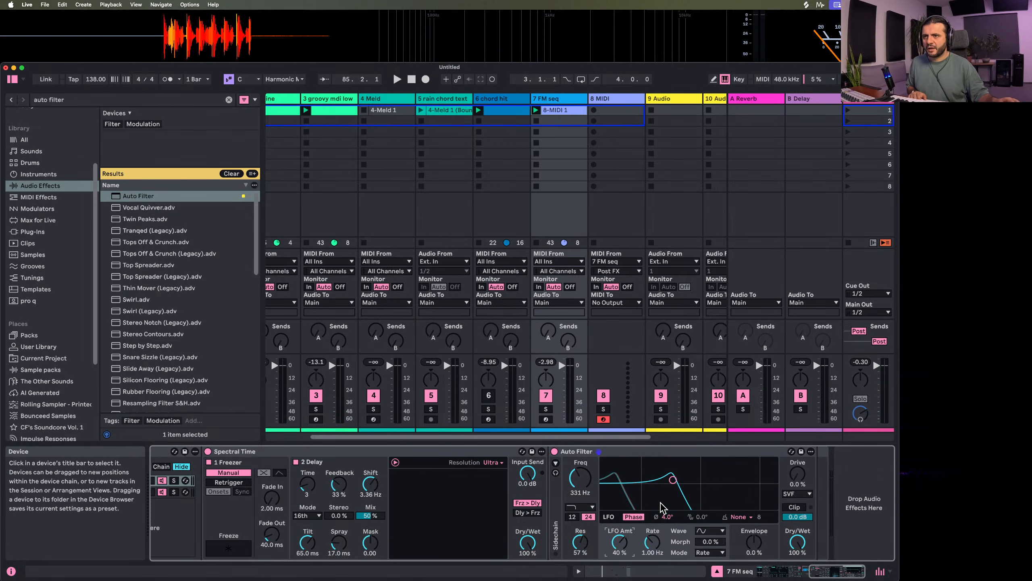
left_click_drag(651, 542, 651, 559)
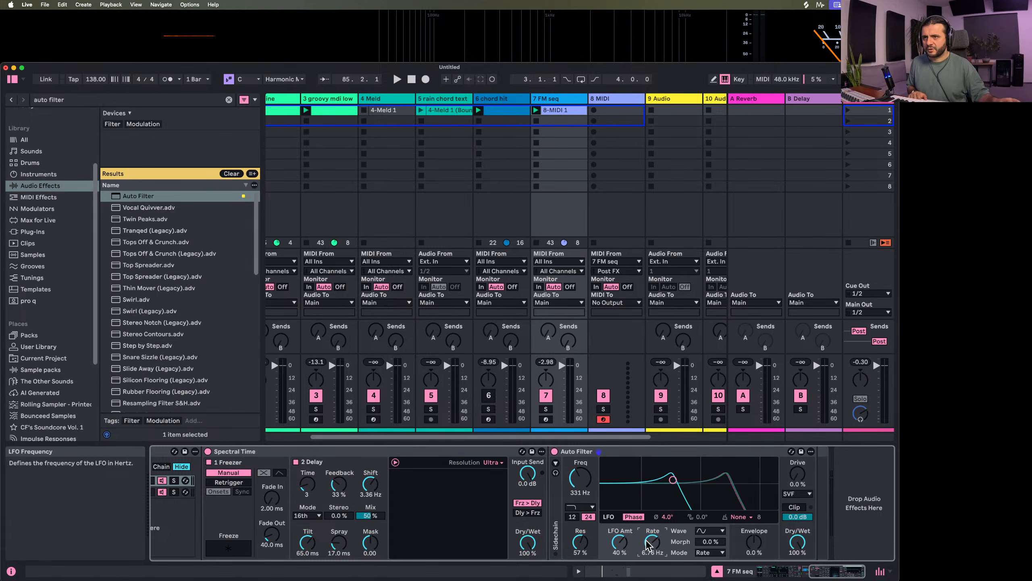
During playback, set Auto Filter's LFO amount to 6.4%, LFO Phase to 180° and Drive to 23%
key("space")
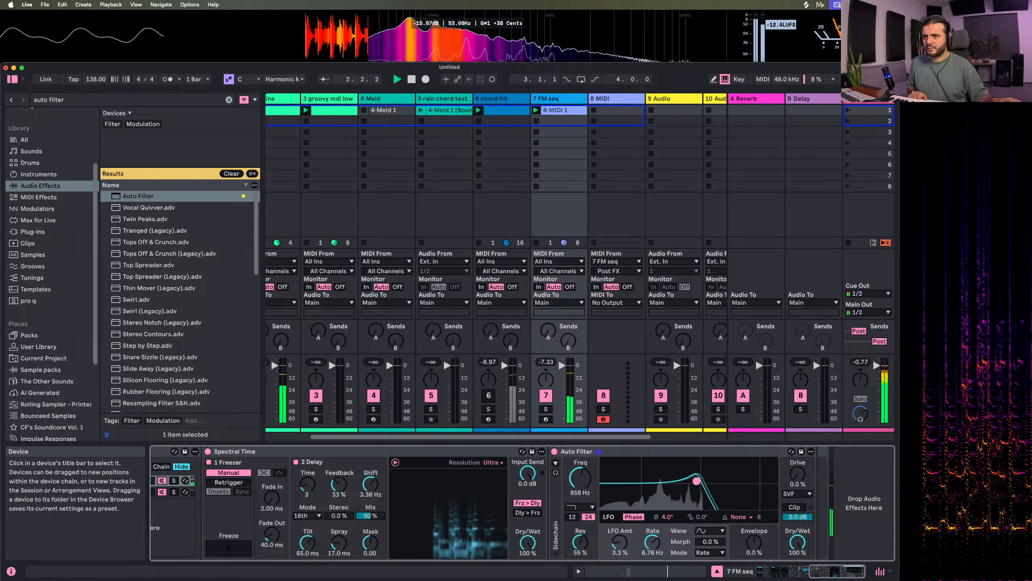
mouse_move(617, 543)
left_mouse_down()
mouse_move(617, 515)
mouse_move(617, 539)
left_mouse_up()
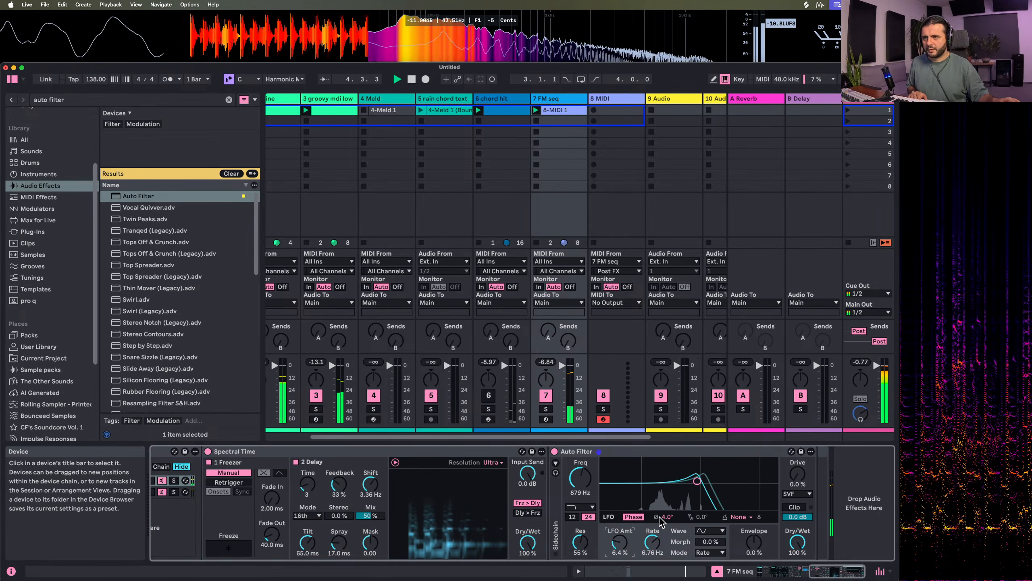
mouse_move(670, 517)
left_mouse_down()
mouse_move(670, 488)
mouse_move(669, 509)
left_mouse_up()
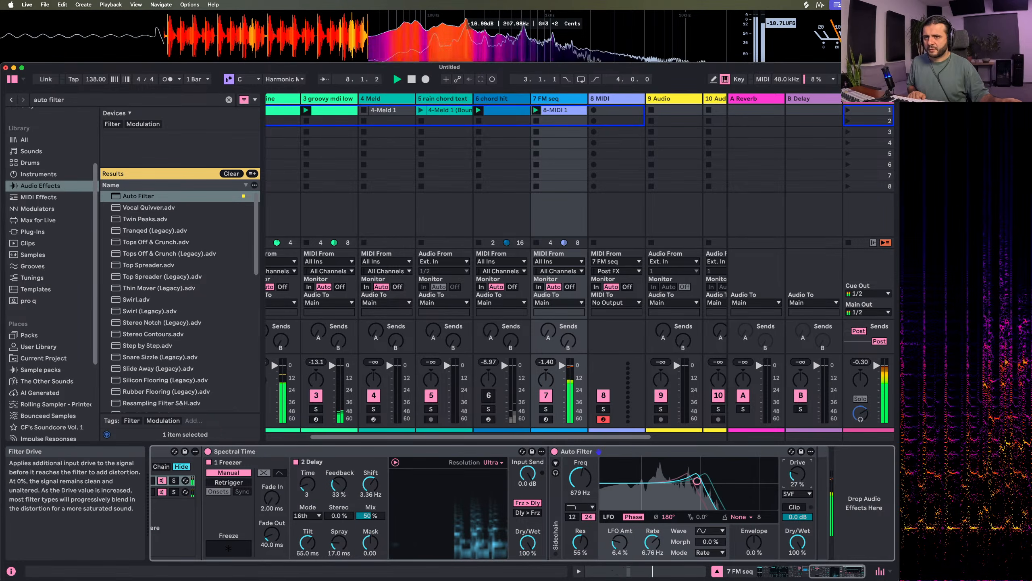
key("space")
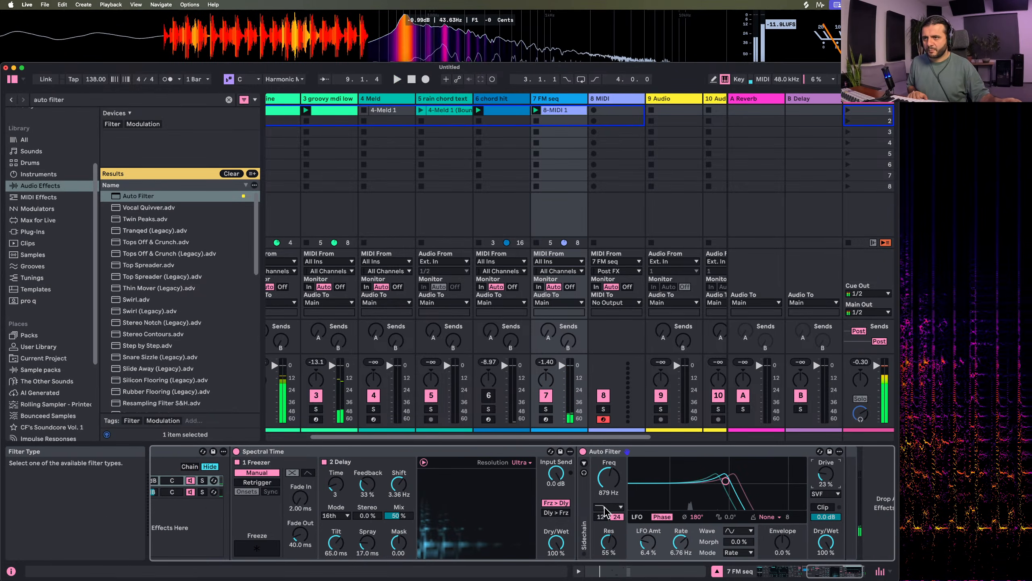
Switch Auto Filter to the band-pass type and set its frequency to about 1.18 kHz with 39% resonance
left_click(608, 506)
left_click(608, 472)
key("space")
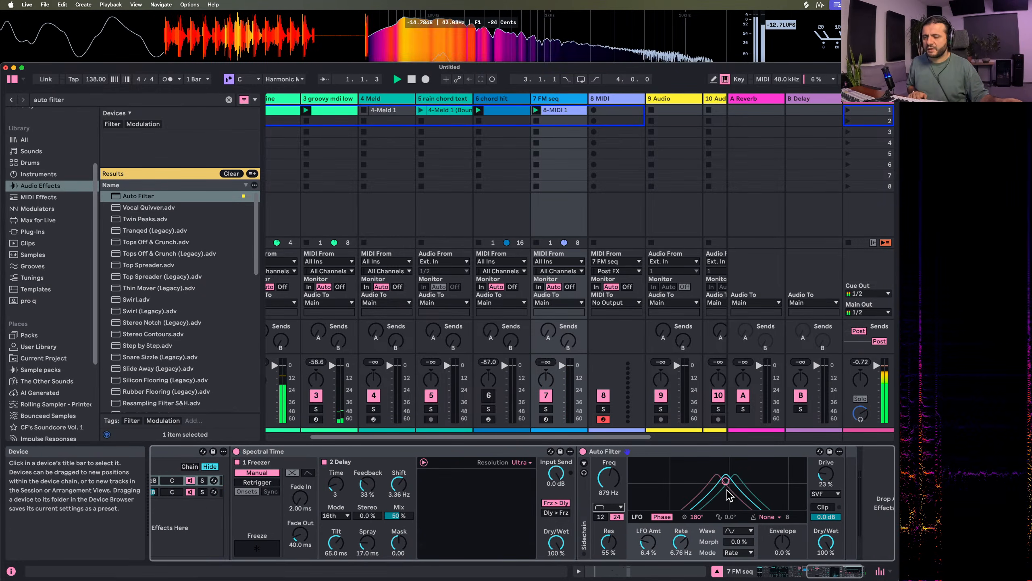
left_click_drag(730, 488, 733, 489)
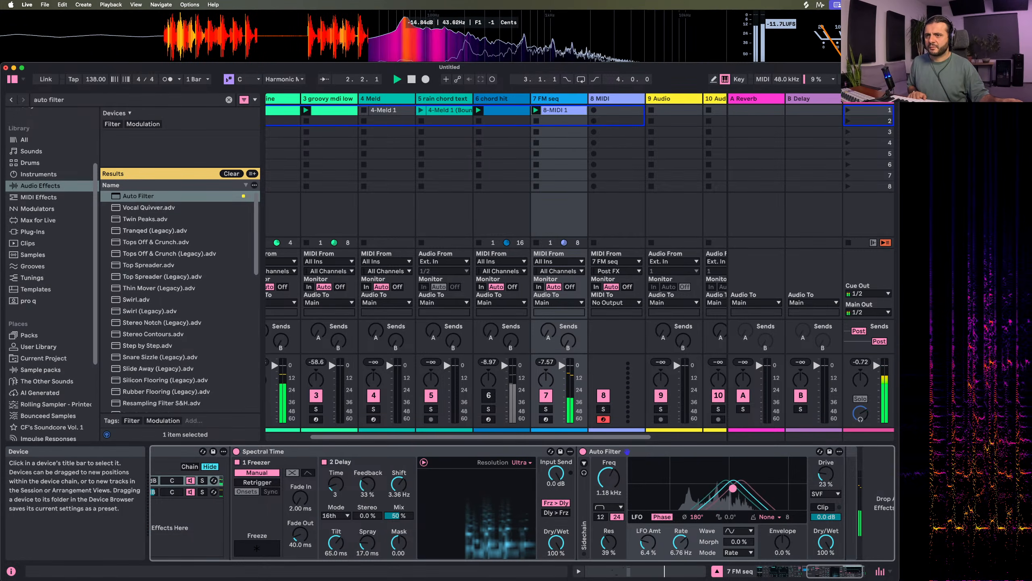
Search the audio effects for "hybrid" and add Hybrid Reverb after Auto Filter
left_click(57, 103)
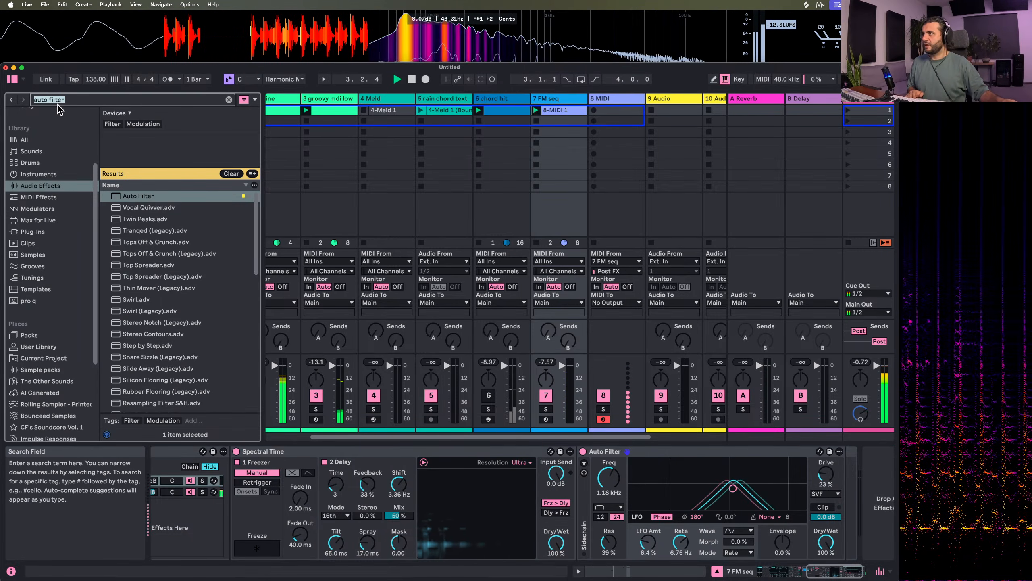
type("hybrid")
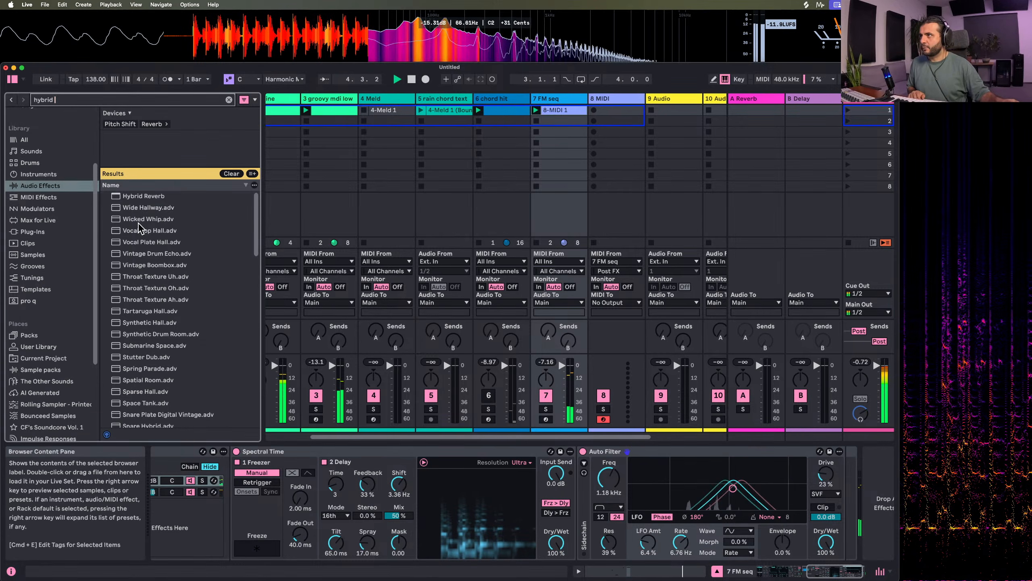
left_click_drag(137, 197, 830, 525)
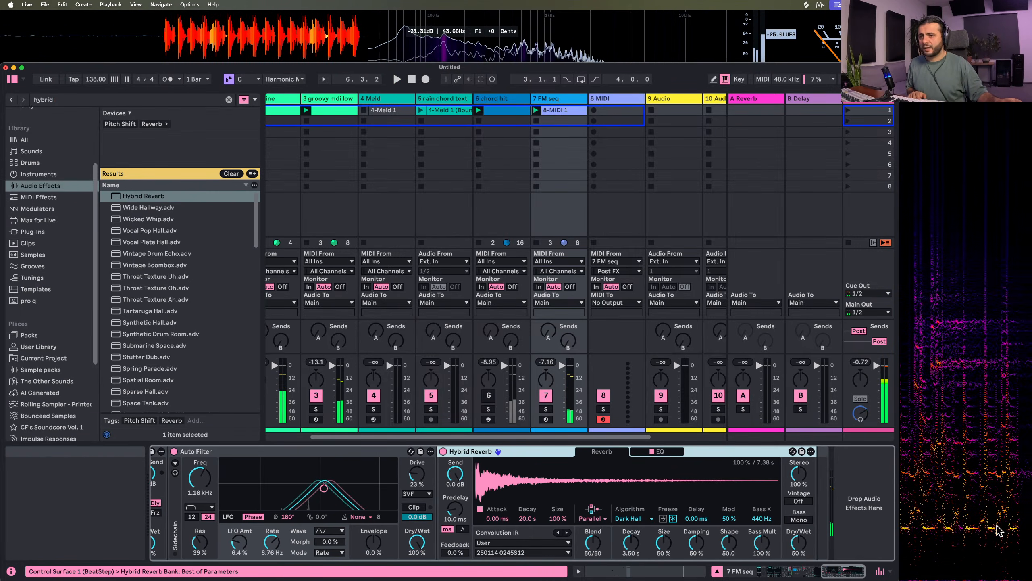
Set Hybrid Reverb's convolution Size to 25%, Dry/Wet to 32% and Algorithm to Shimmer
left_click_drag(558, 518, 559, 529)
key("space")
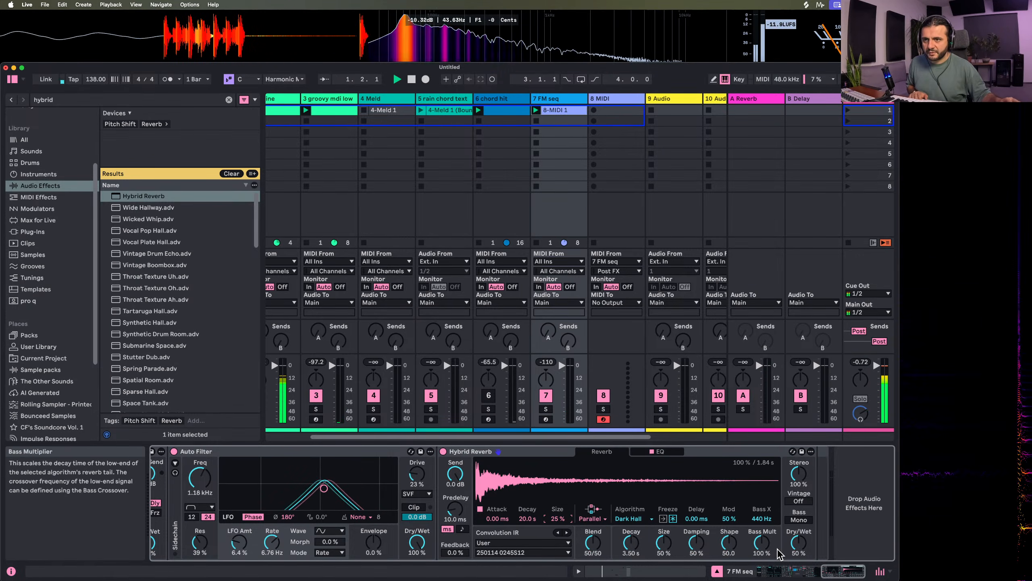
left_click_drag(791, 544, 790, 552)
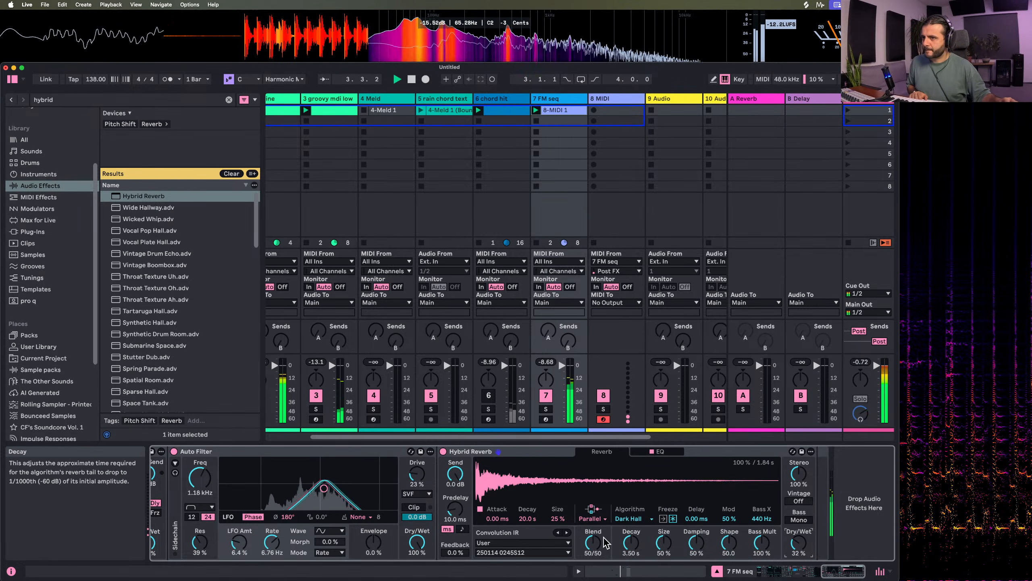
left_click(630, 518)
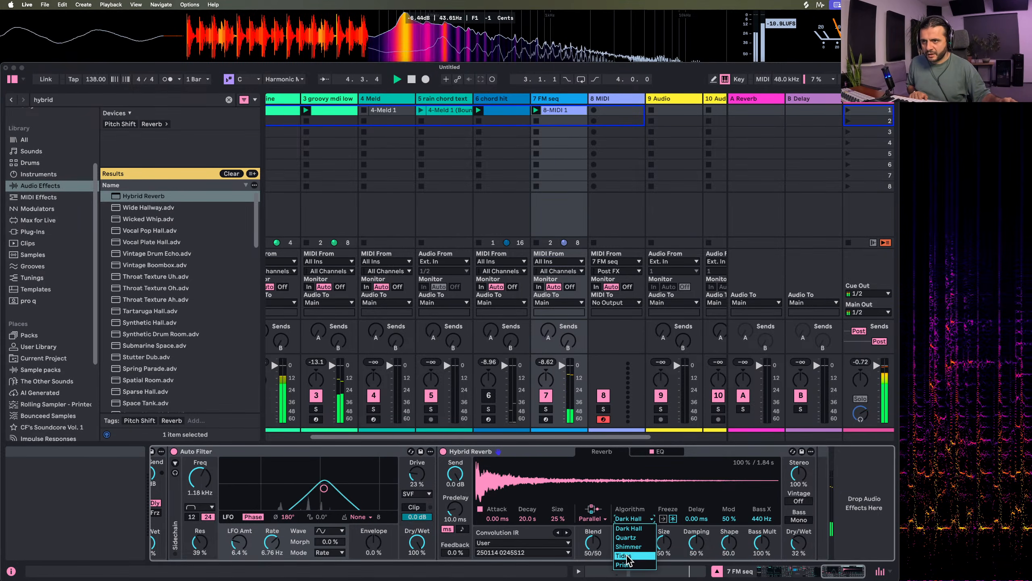
left_click(628, 546)
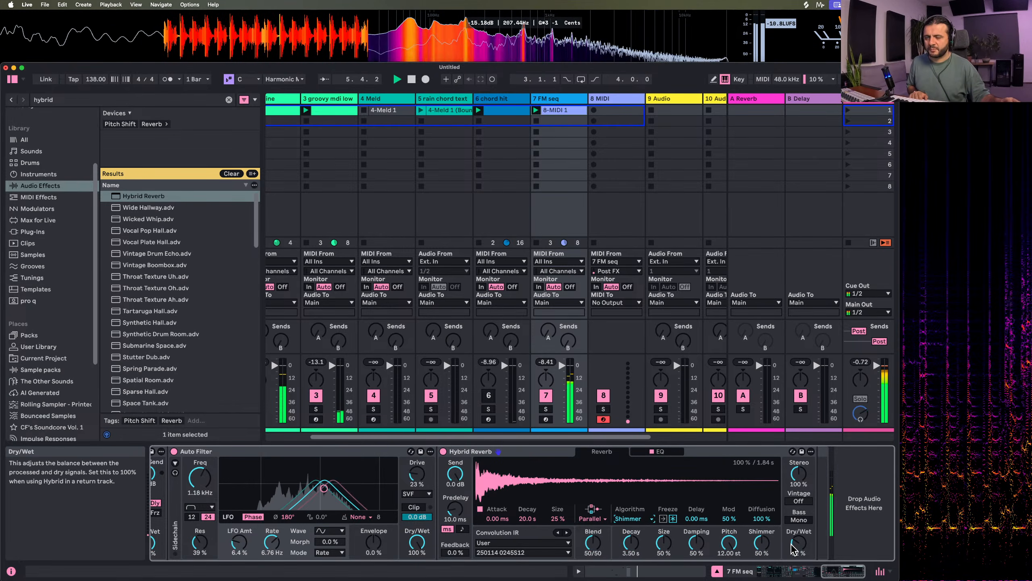
Set Auto Filter's Envelope amount to 25% and lower its frequency to about 502 Hz
scroll(419, 492, "left", 3)
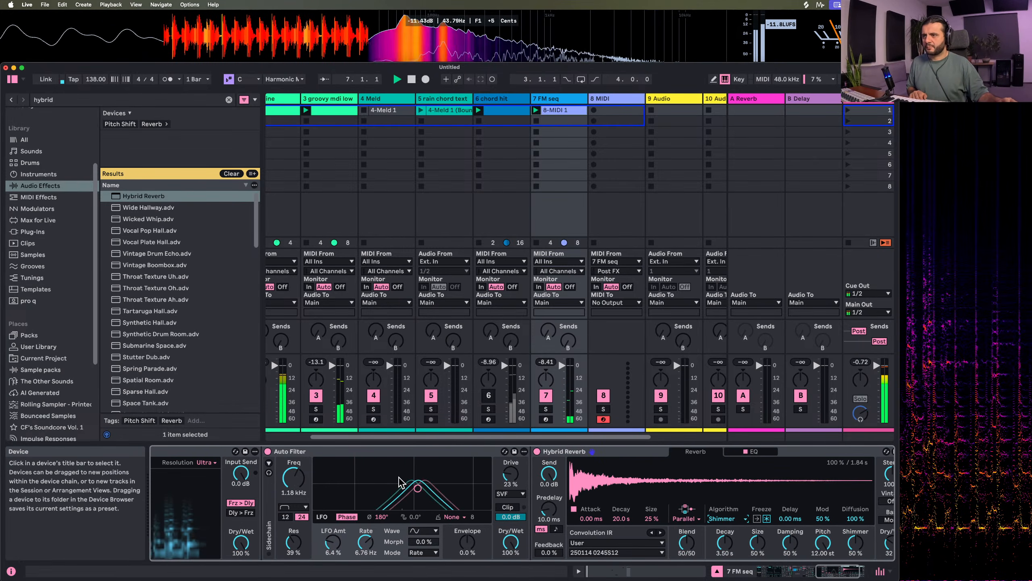
left_click_drag(419, 492, 402, 488)
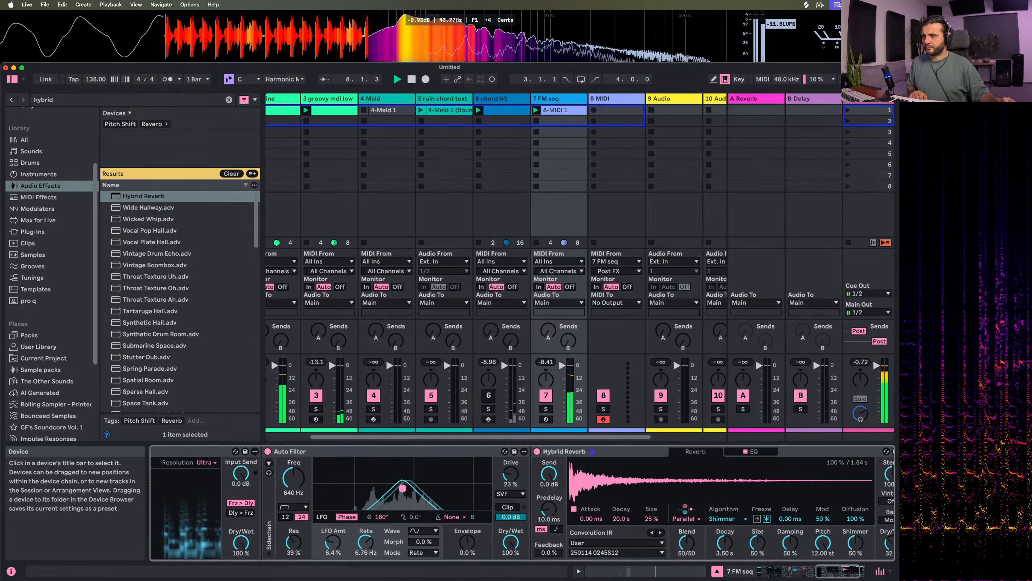
left_click_drag(468, 544, 467, 524)
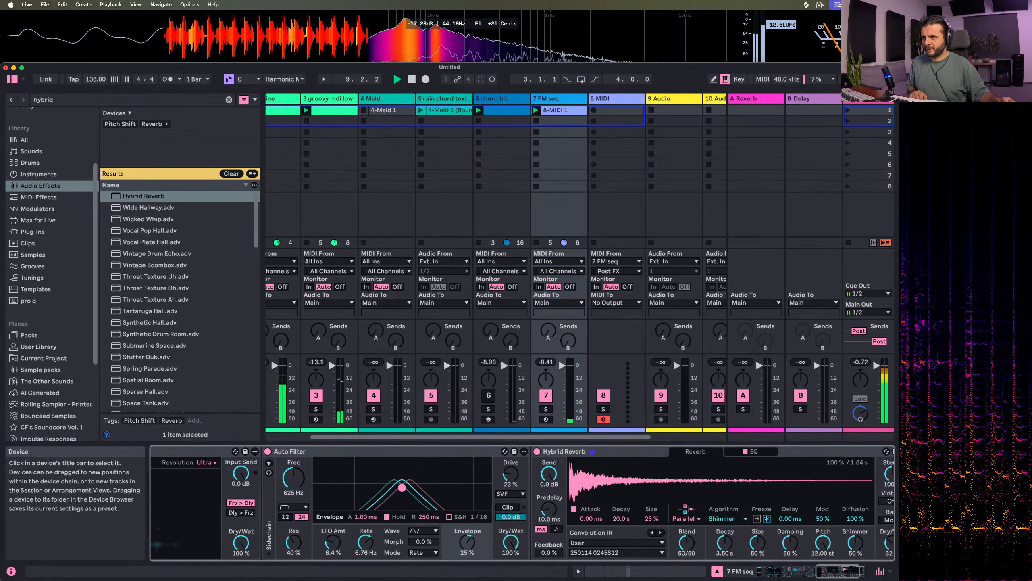
left_click_drag(402, 487, 396, 488)
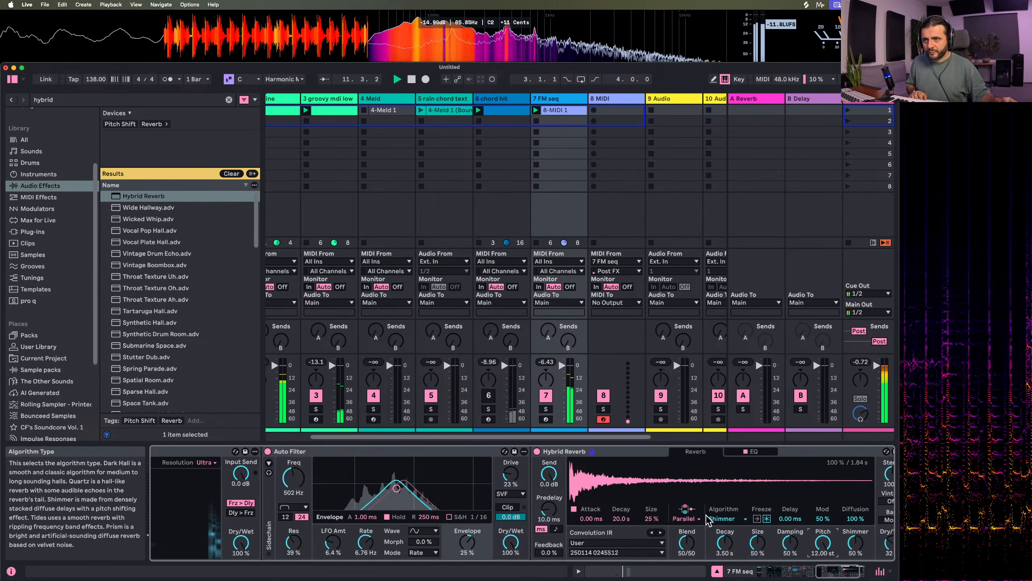
Change Hybrid Reverb's Algorithm to Tides and boost its EQ by about 7.9 dB near 2.73 kHz
left_click(727, 518)
left_click(726, 560)
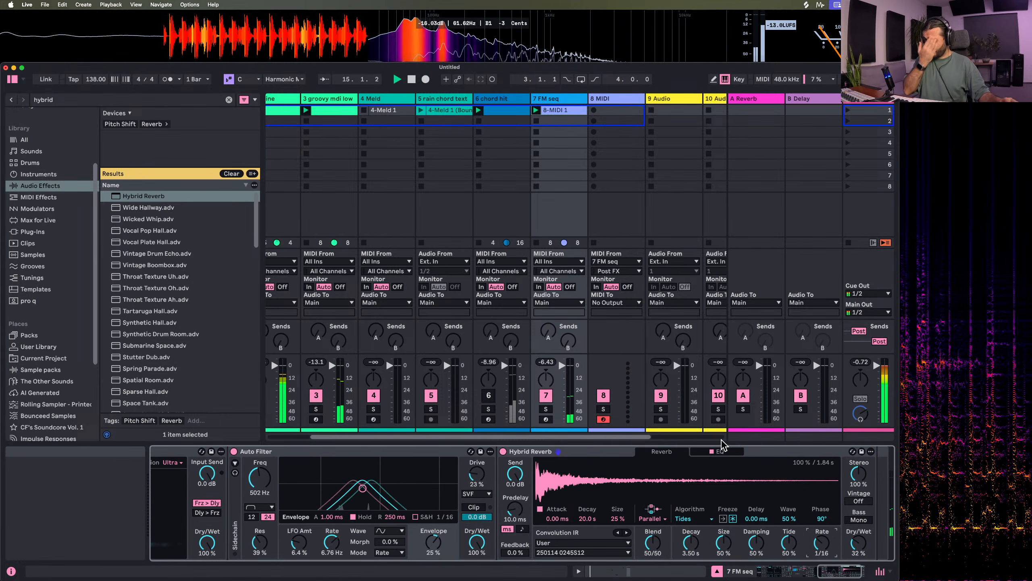
left_click(720, 451)
left_click_drag(724, 501, 751, 475)
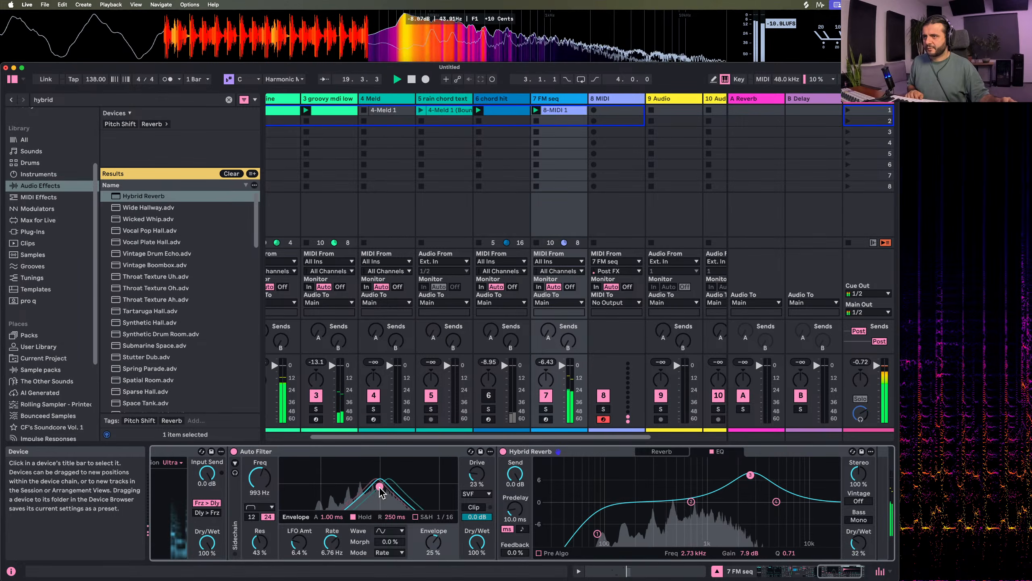
Bring the Meld instrument's settings on the FM seq track into view
scroll(511, 519, "left", 15)
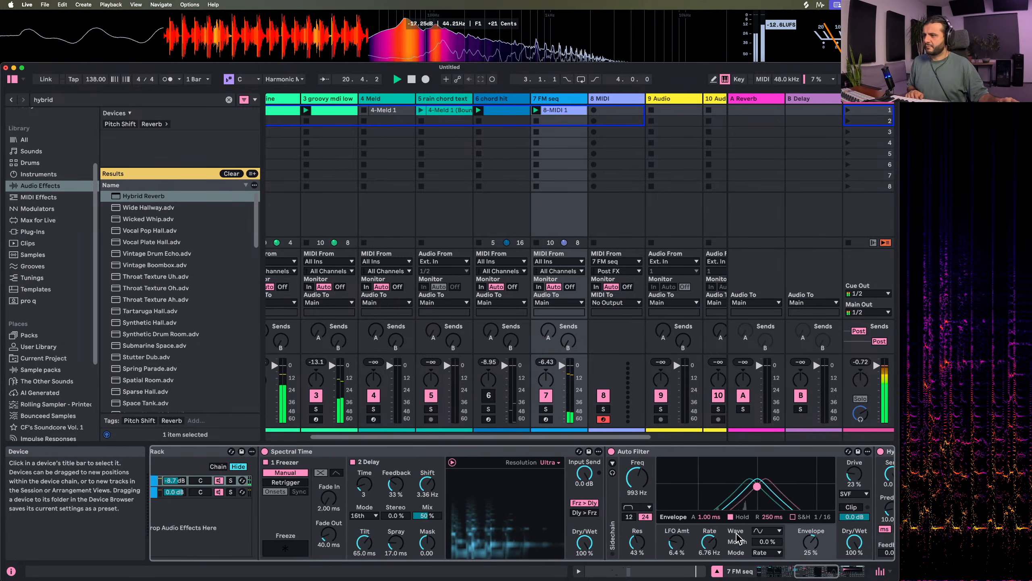
scroll(737, 536, "left", 8)
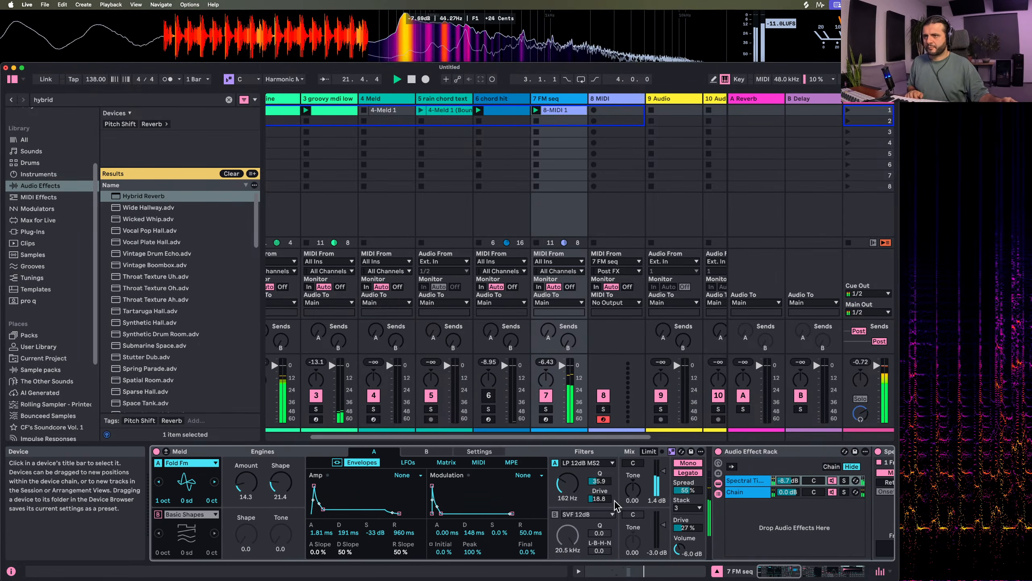
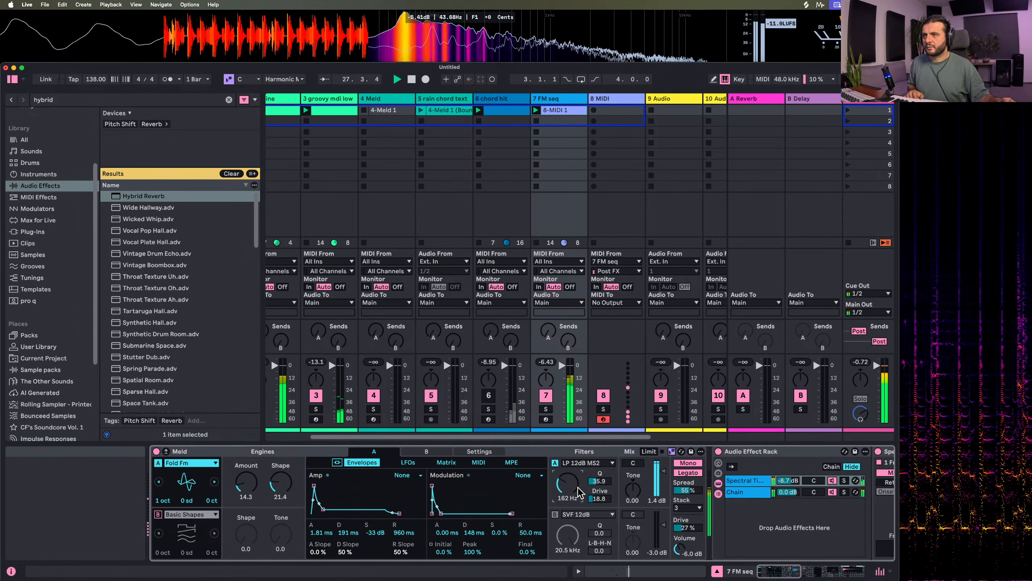
Launch scene 1 and lower the G0 note in the FM seq track's clip to F0
left_click(848, 110)
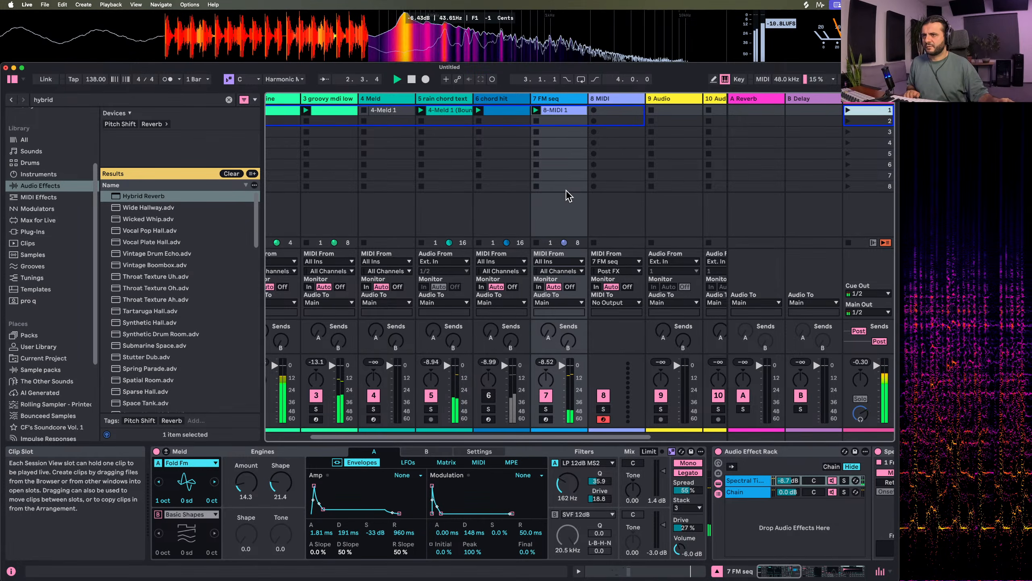
double_click(571, 110)
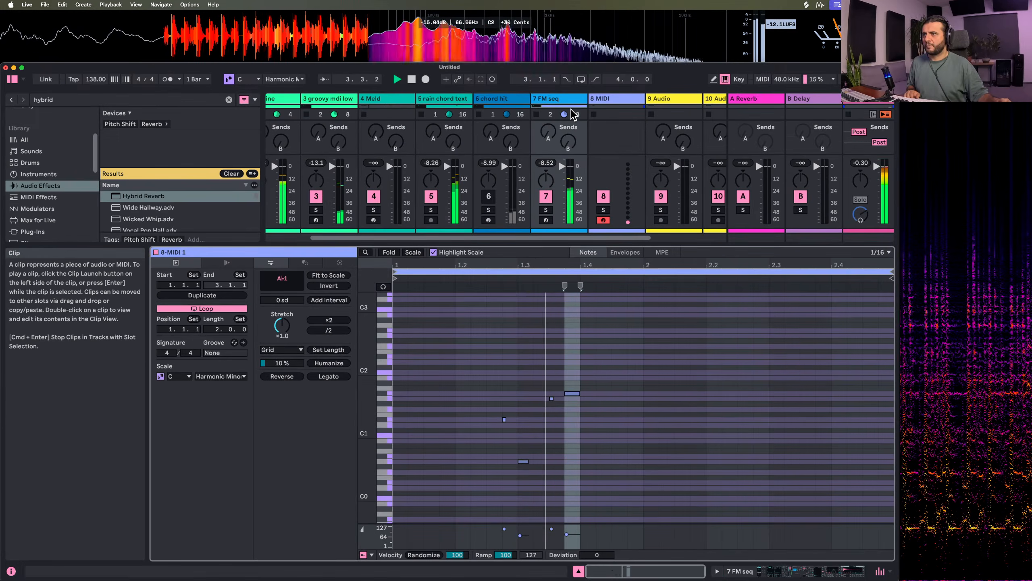
double_click(441, 98)
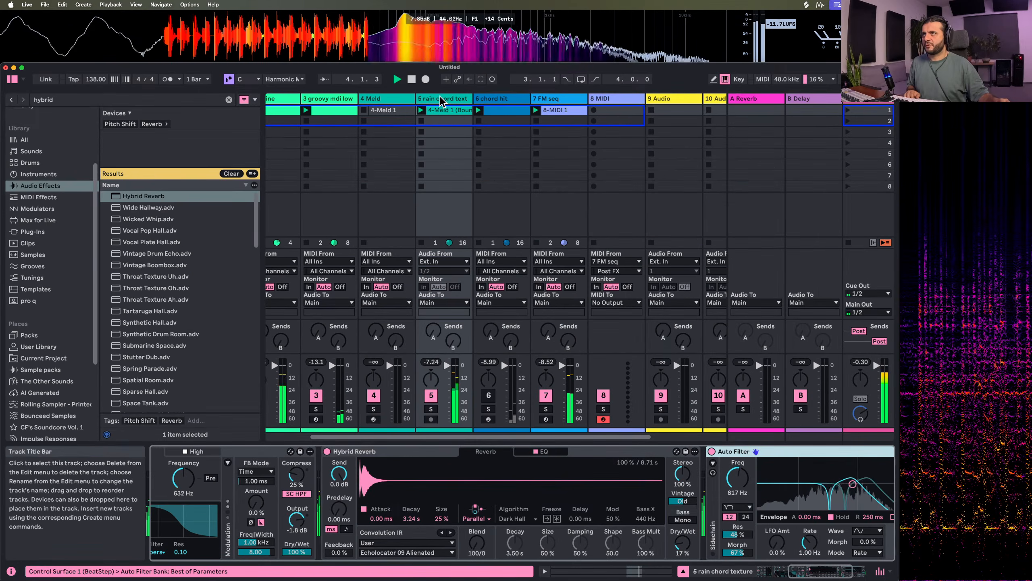
double_click(571, 110)
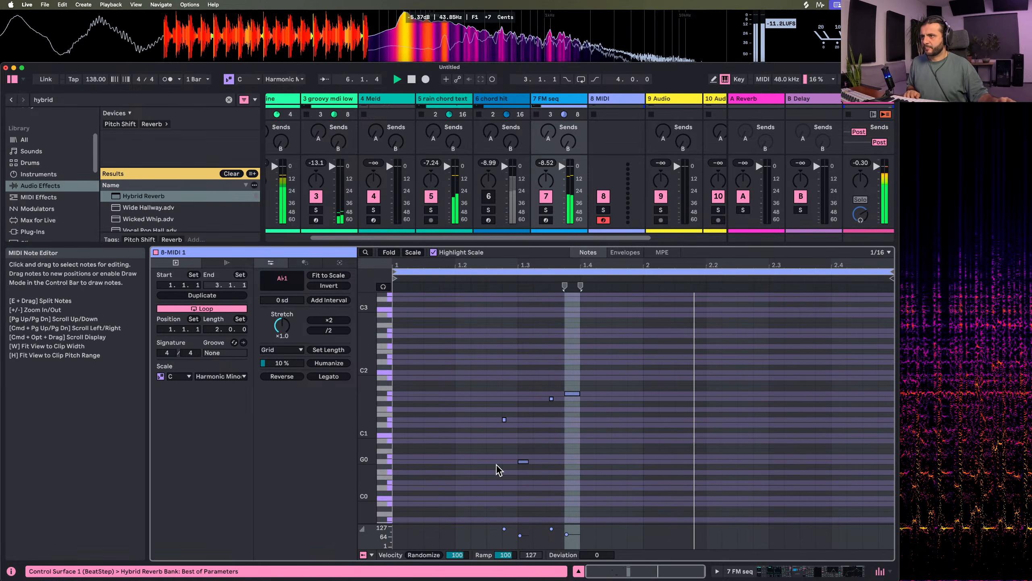
left_click_drag(497, 463, 599, 460)
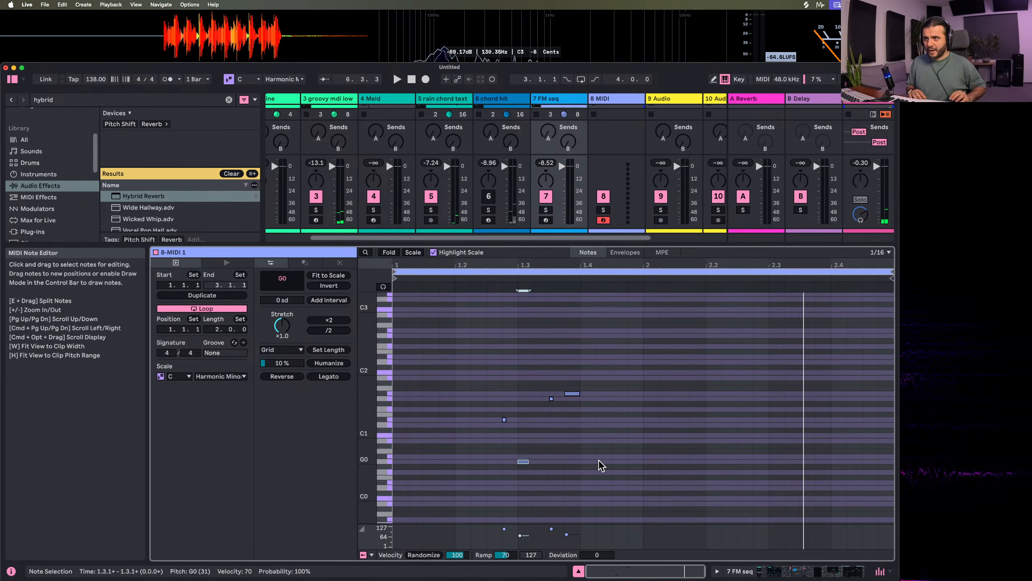
key("Down")
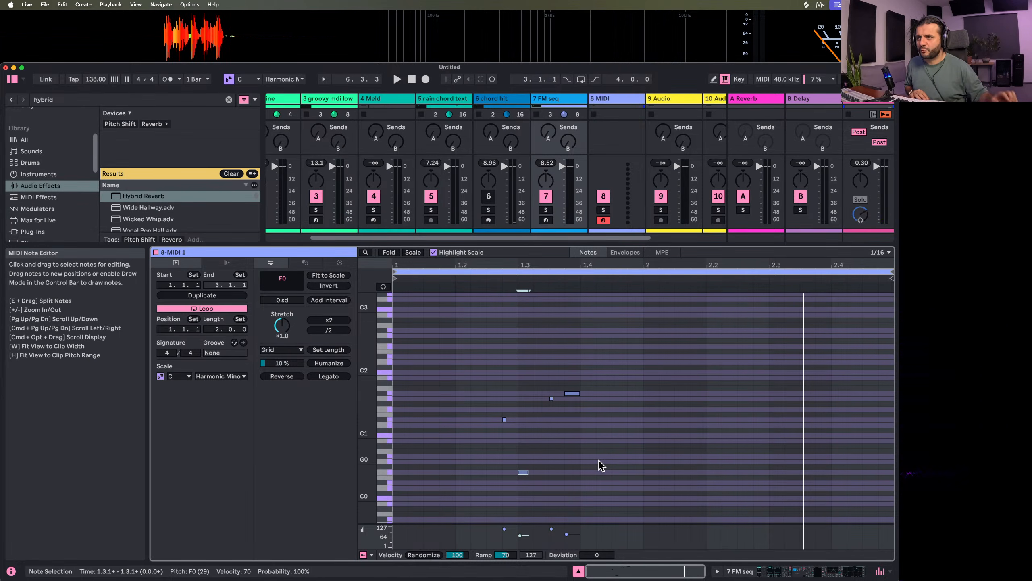
key("space")
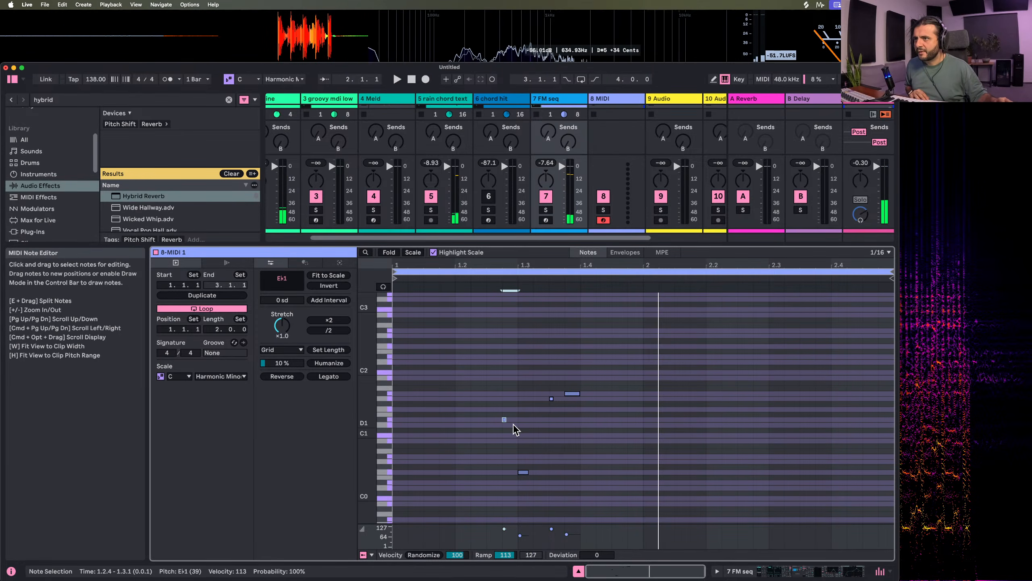
Raise the E♭1 note in the FM seq clip to F1 and transpose the G1 and A♭1 notes up one octave
left_click_drag(520, 419, 488, 416)
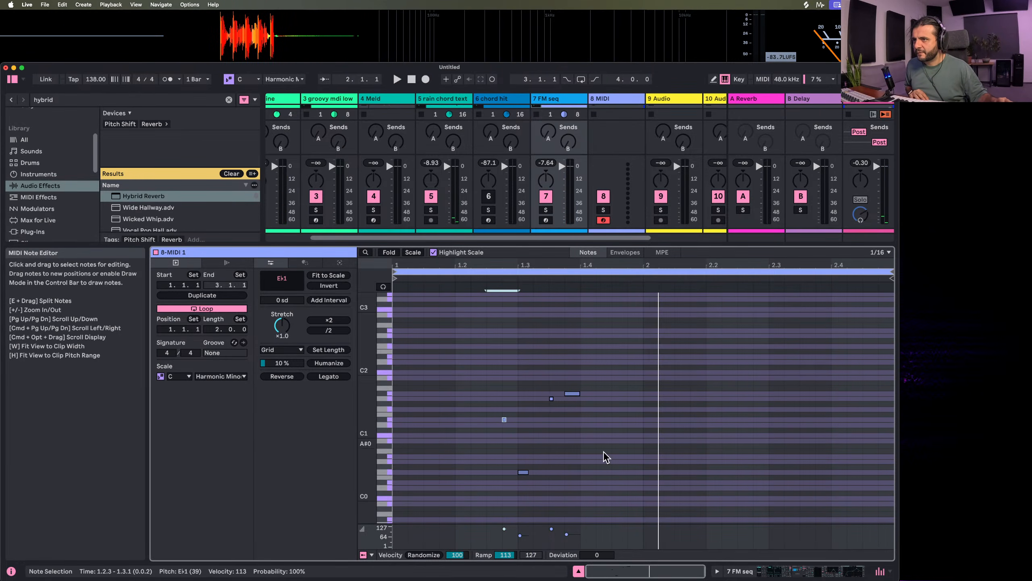
key("Up")
key("Up")
key("space")
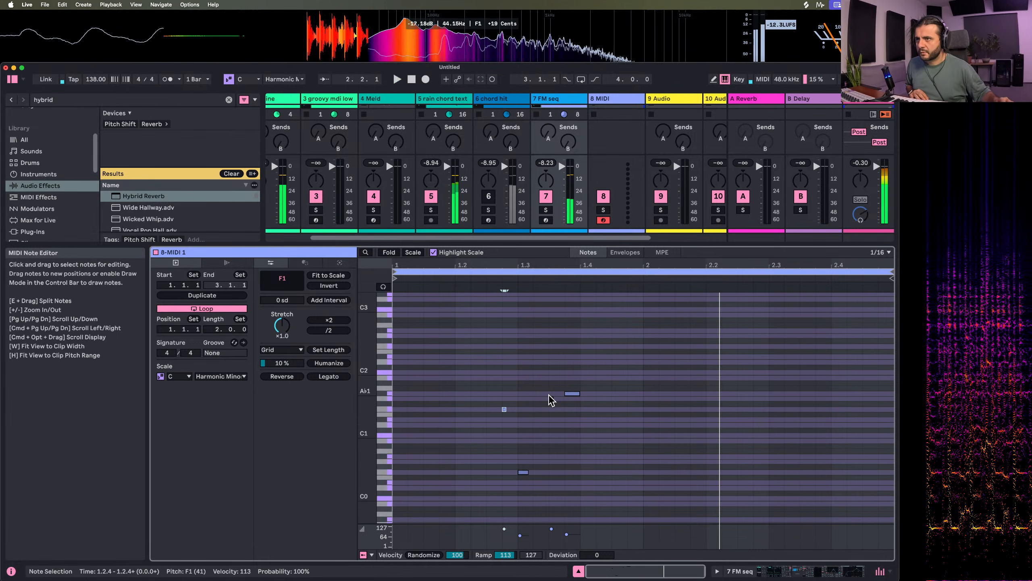
left_click_drag(546, 390, 602, 422)
key("shift+Up")
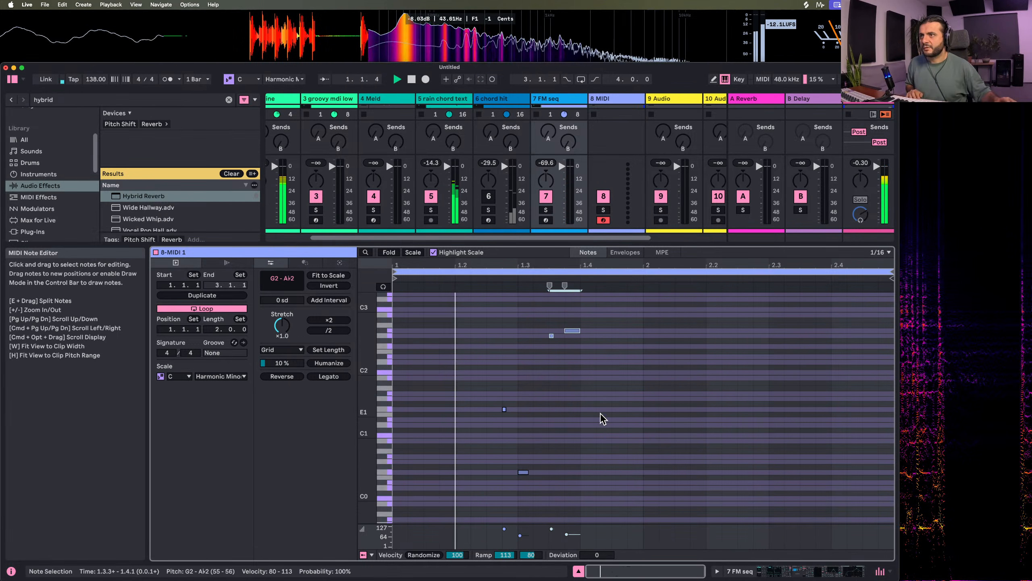
left_click(582, 359)
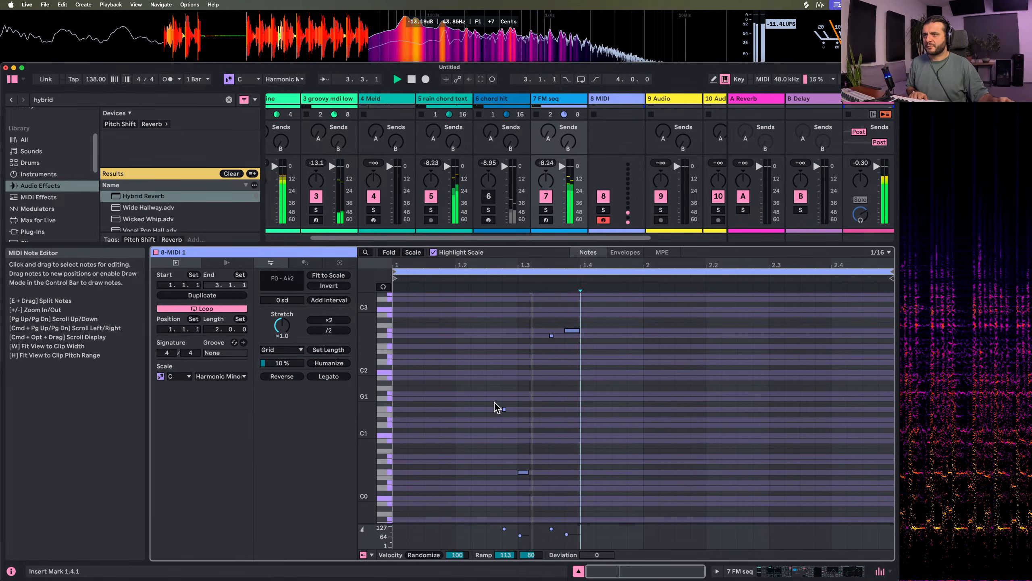
Invert the F0 and F1 note pair, and move the inverted pair's F1 note one sixteenth later to 1.3.2
left_click_drag(495, 402, 532, 486)
left_click(328, 285)
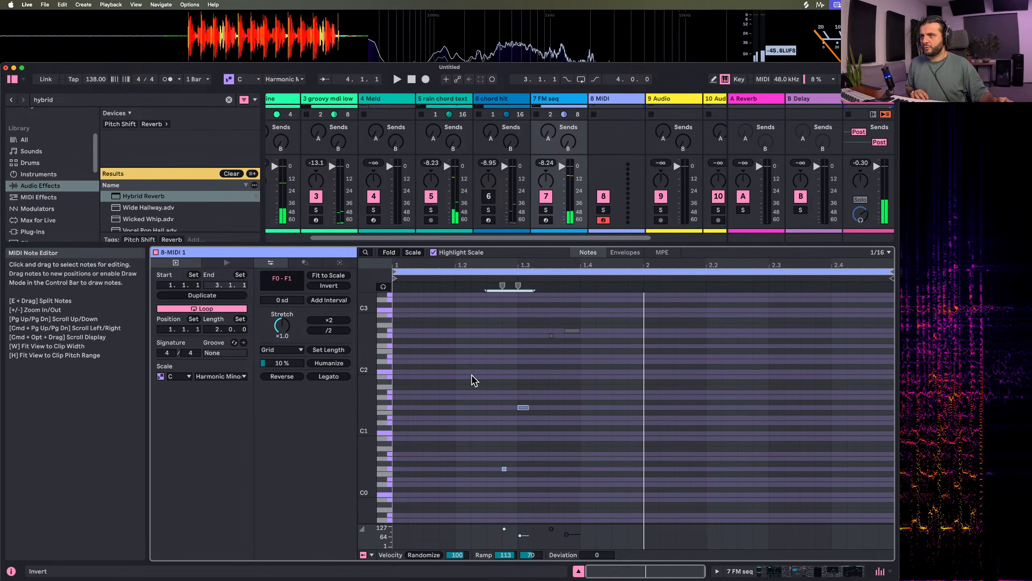
key("space")
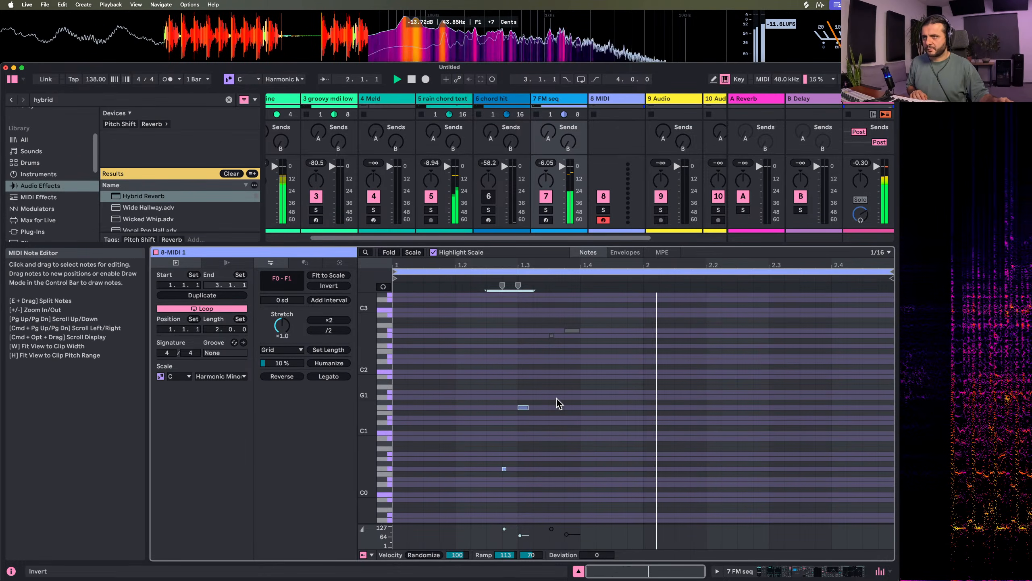
left_click(525, 408)
left_click_drag(527, 412, 545, 410)
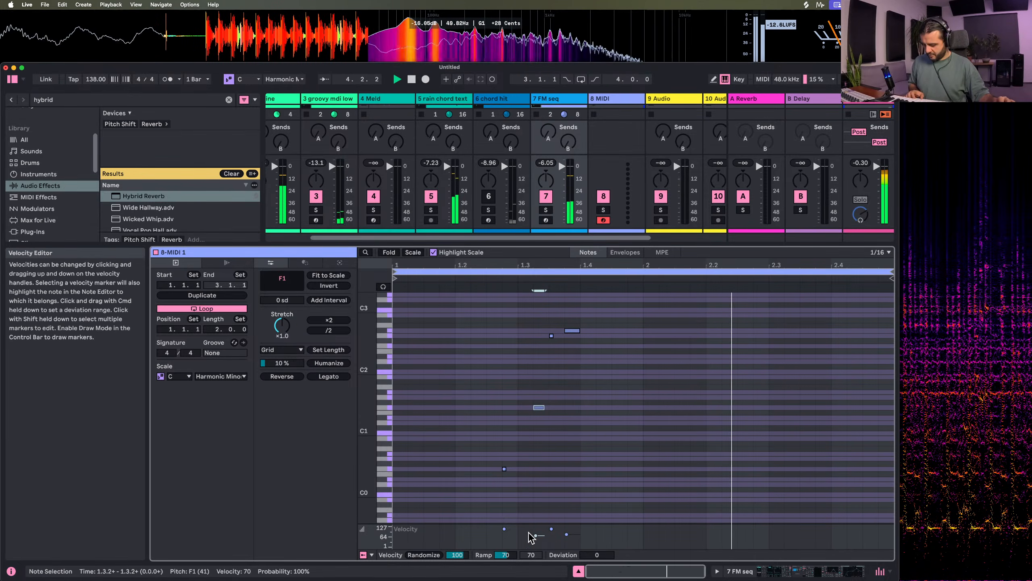
Set the velocity of all notes in the FM seq clip to 127
key("super+a")
left_click_drag(534, 533, 534, 528)
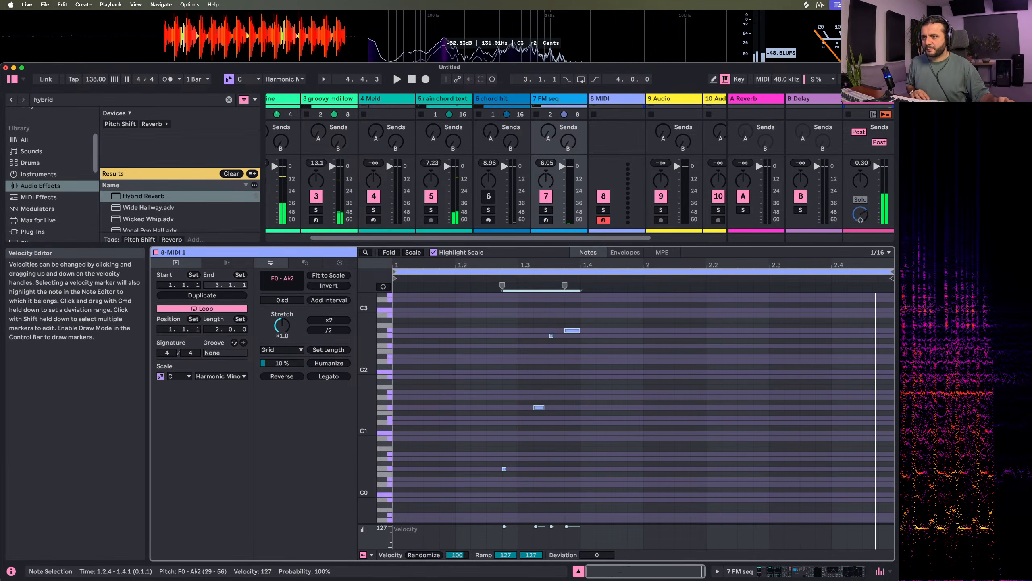
left_click(553, 361)
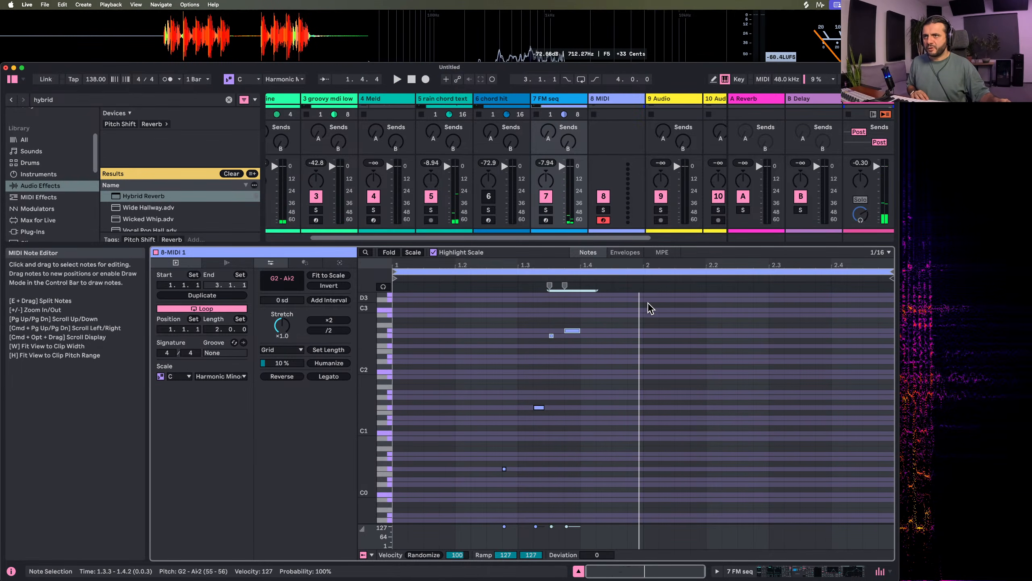
Duplicate the phrase into bar 2, deactivating the G2 and A♭2 notes in bar 1 and the F0 and F1 notes in bar 2
key("super+a")
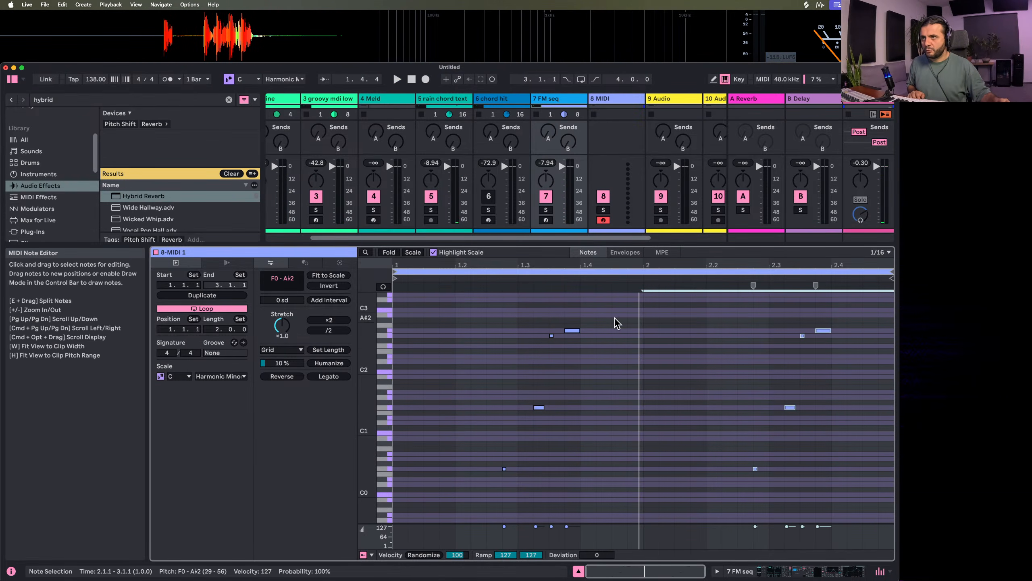
left_click_drag(542, 314, 623, 370)
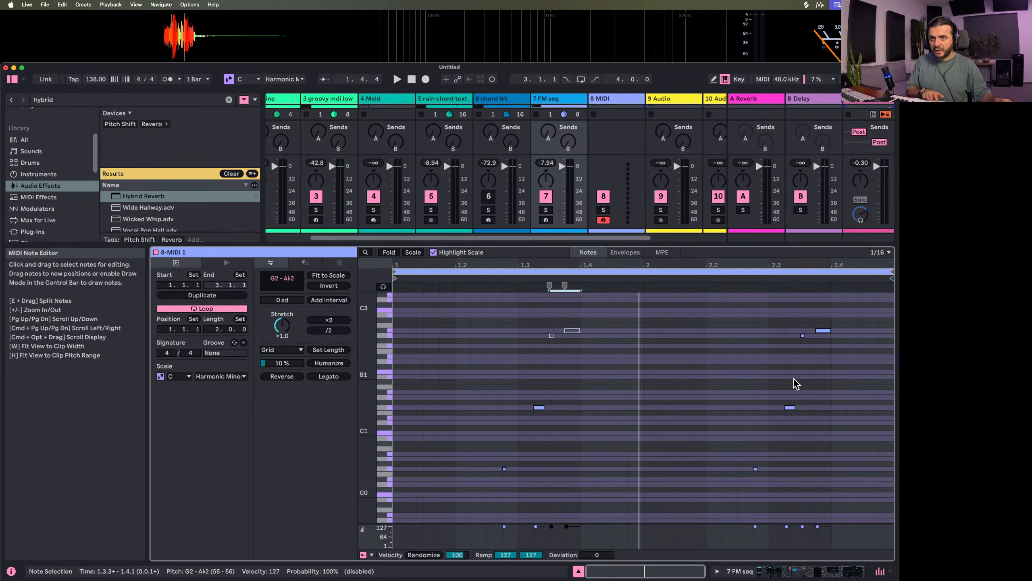
left_click_drag(789, 307, 839, 356)
left_click_drag(738, 380, 796, 536)
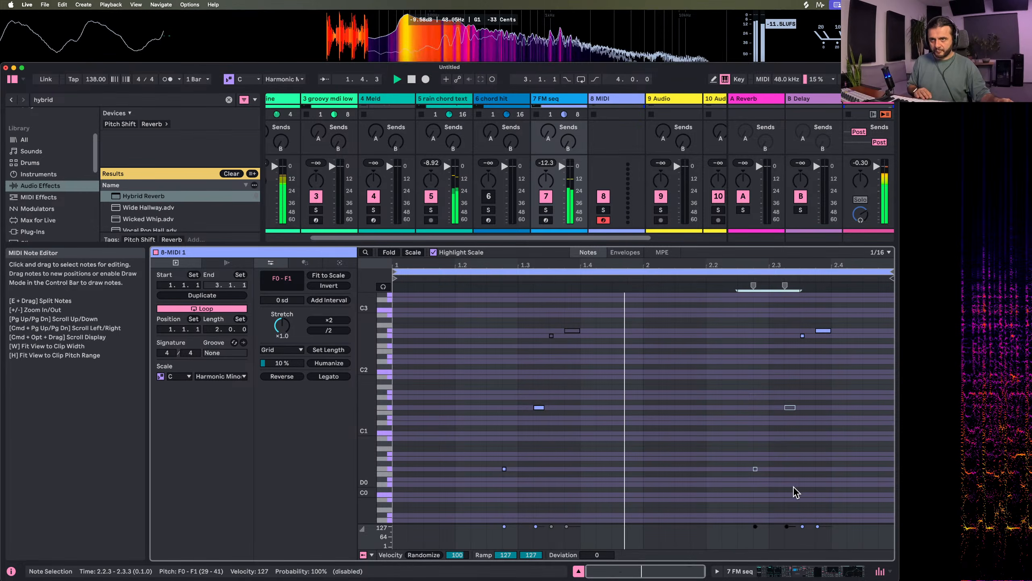
left_click(627, 421)
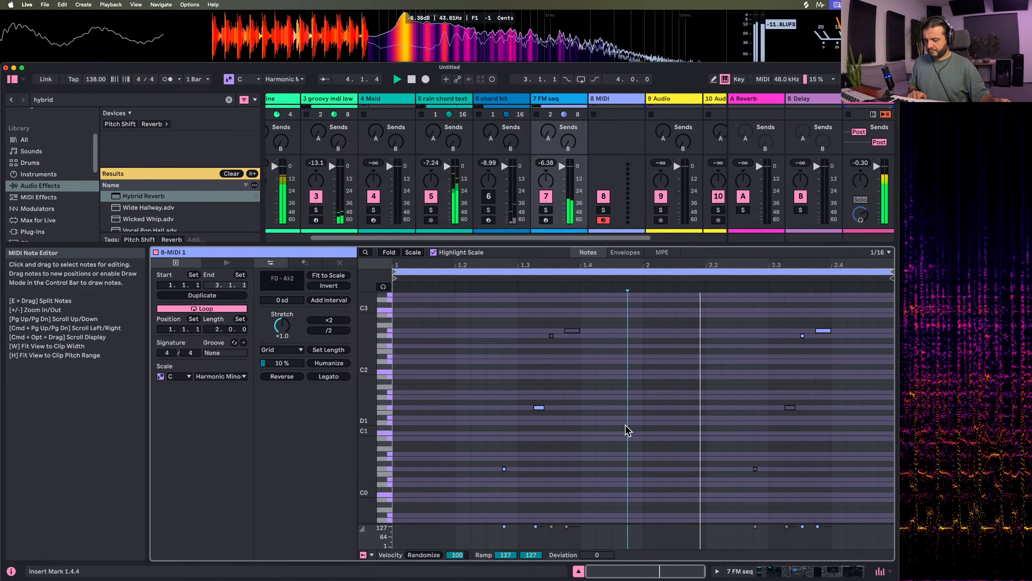
Lower Meld's engine A filter frequency on the FM seq track to 104 Hz
double_click(573, 100)
scroll(530, 498, "left", 10)
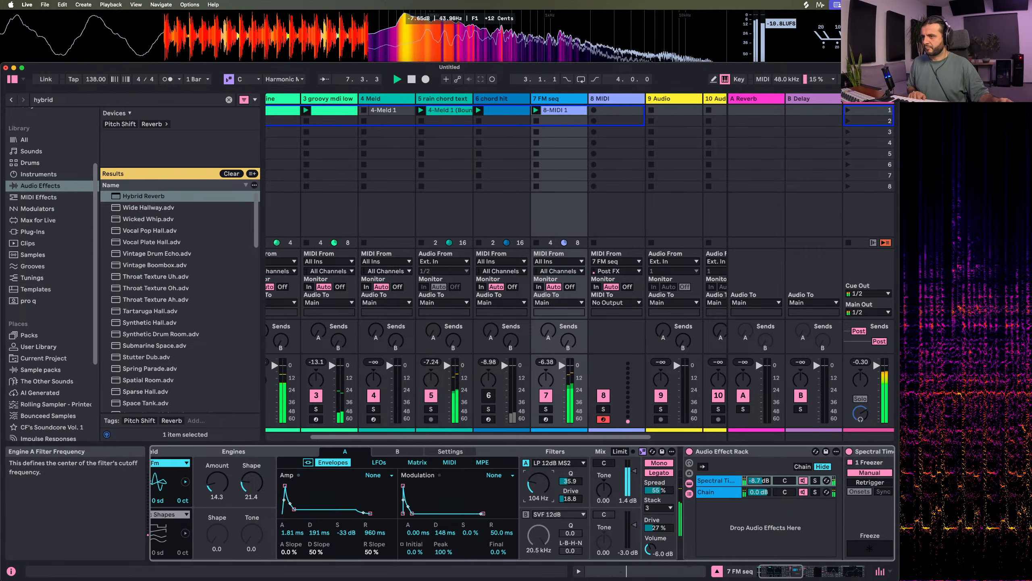
scroll(328, 478, "left", 2)
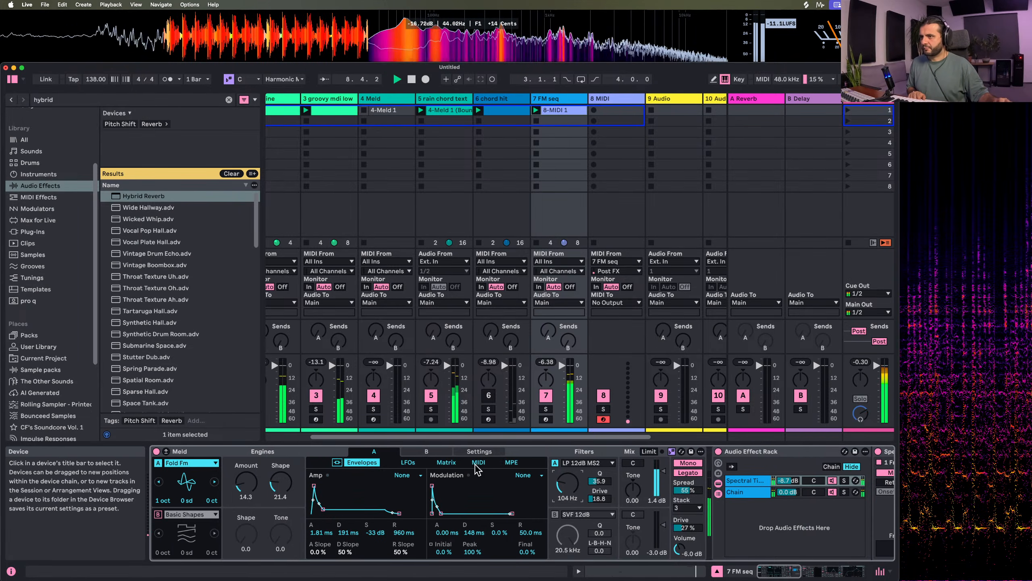
Adjust the modulation envelope's amount on Meld's Filter Freq and set that envelope's decay to 3.43 s
left_click(446, 464)
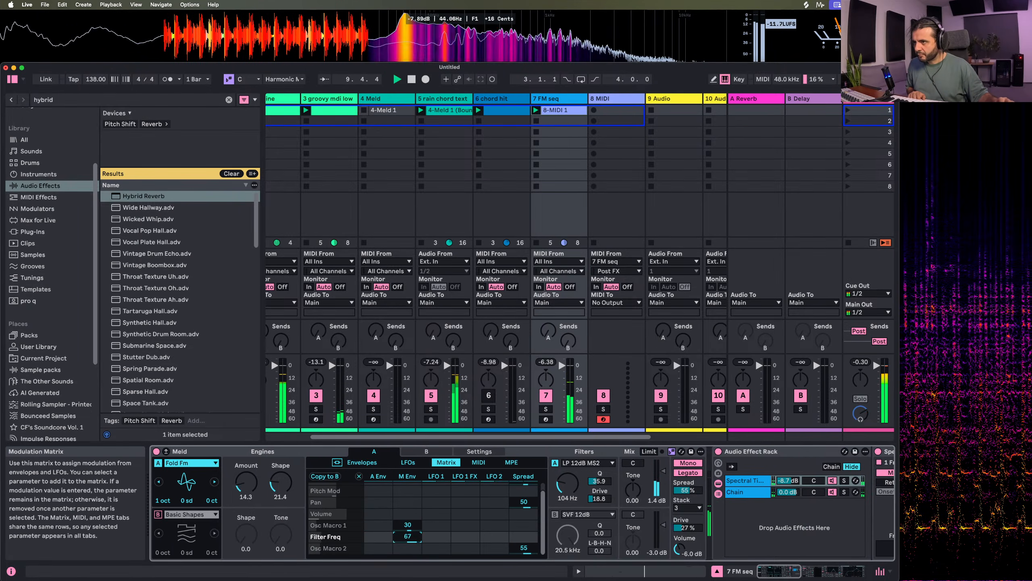
left_click_drag(410, 535, 410, 554)
left_click(362, 463)
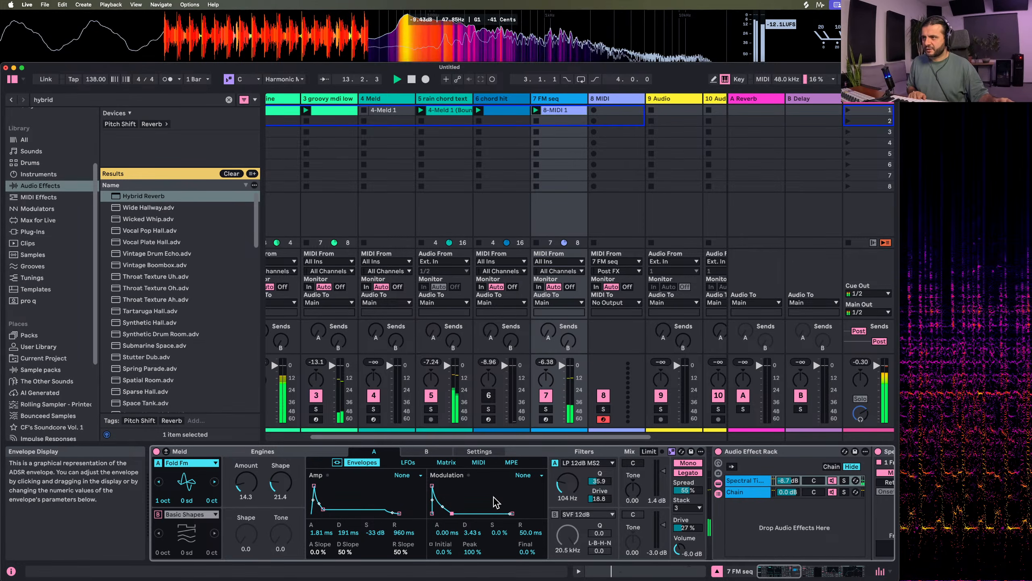
scroll(530, 510, "right", 10)
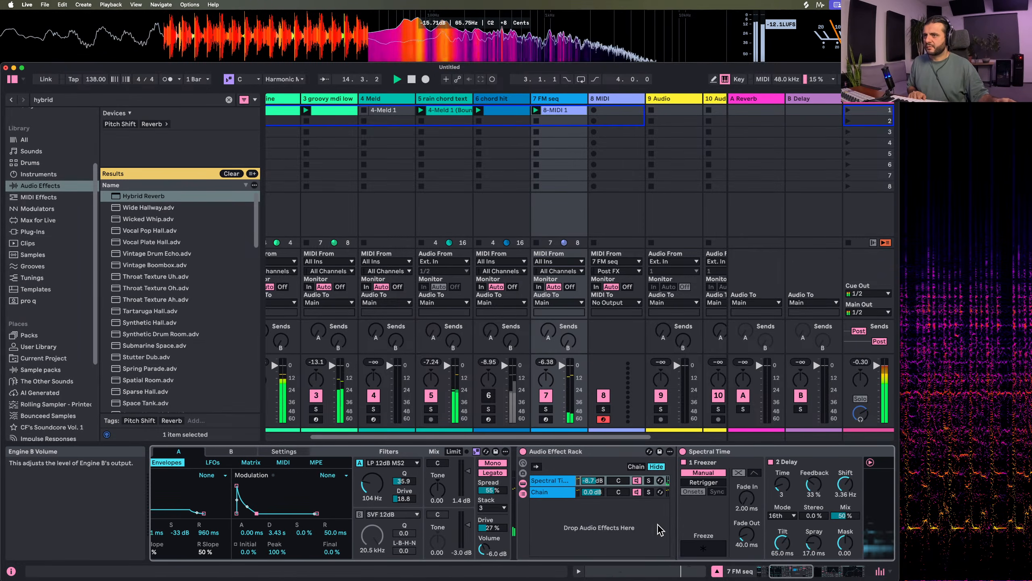
Raise the B2 note in track 11's Meld clip by two octaves to B4 and play the result
scroll(531, 163, "right", 5)
left_click(659, 110)
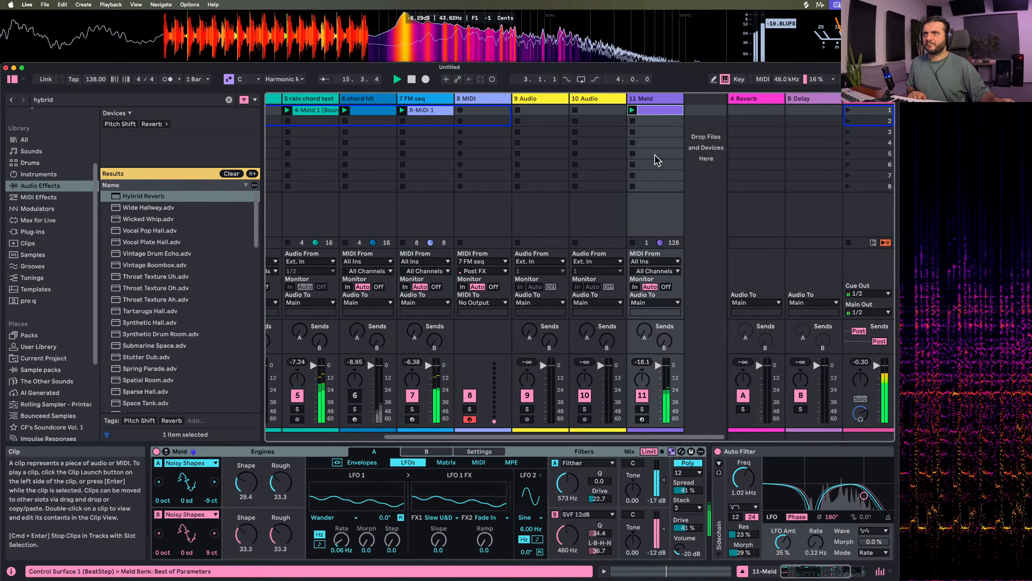
double_click(659, 112)
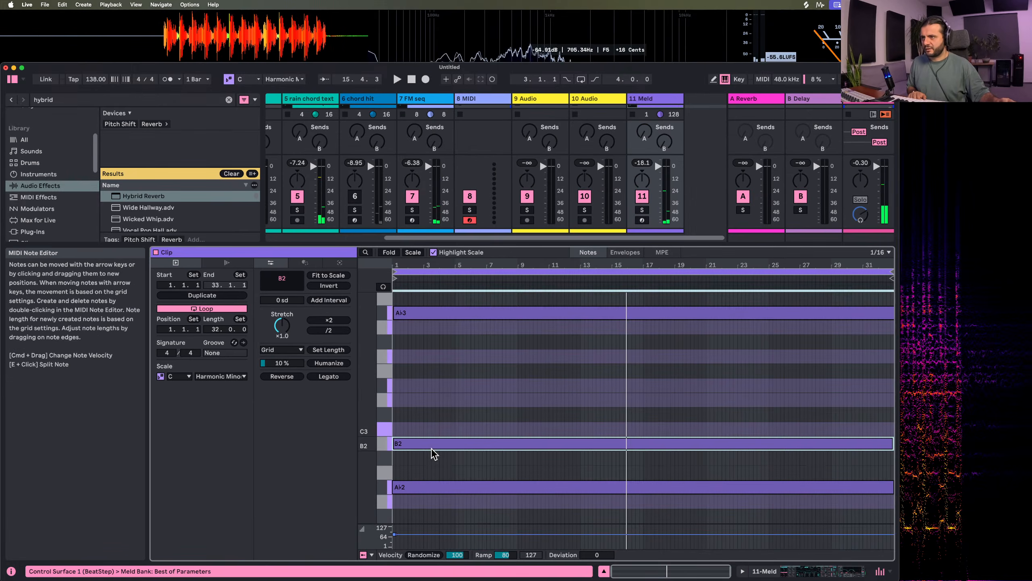
left_click(426, 444)
key("shift+Up")
key("shift+Up")
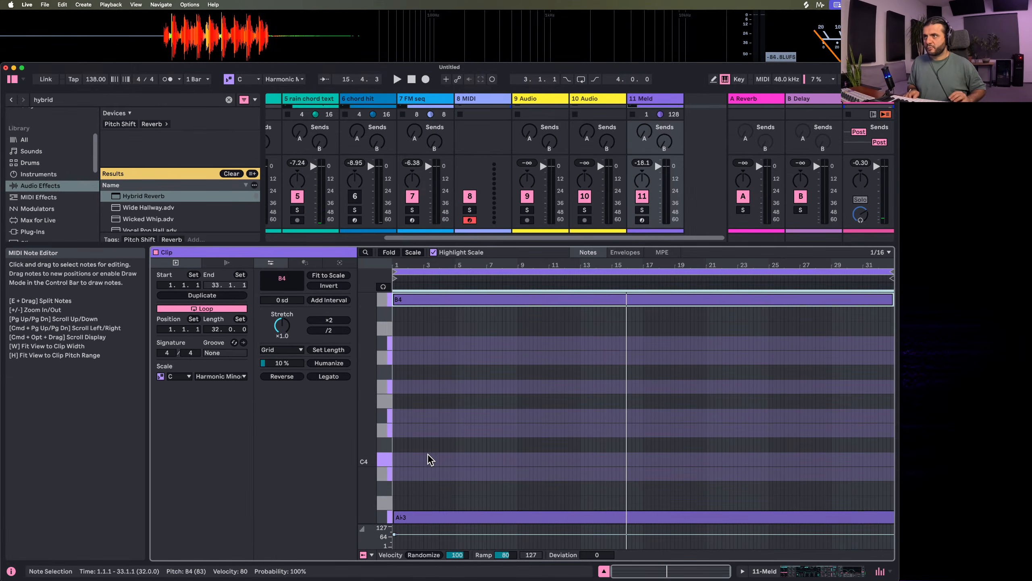
key("space")
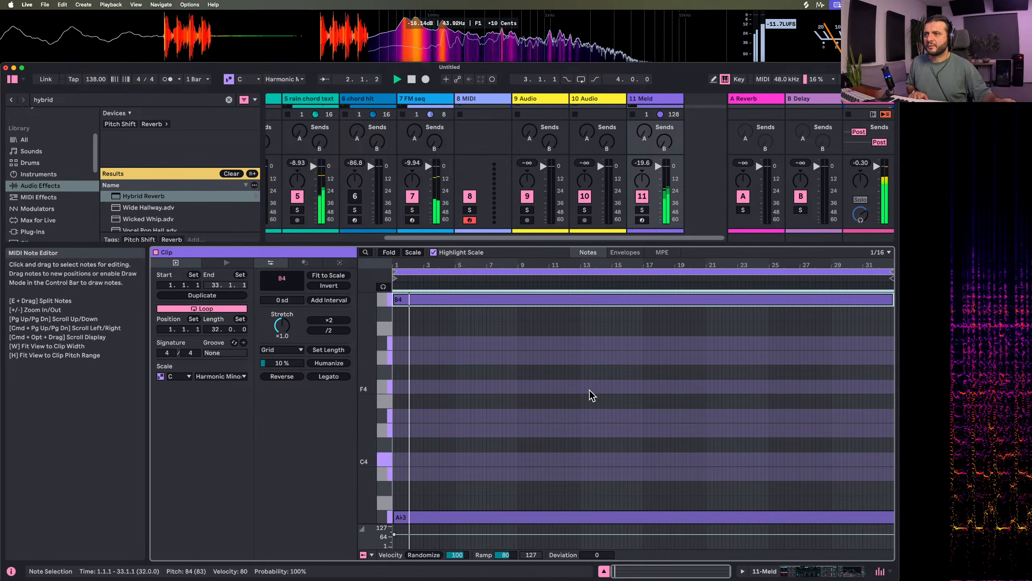
Examine the lower notes of track 11's clip and the settings of its Meld and Auto Filter devices
scroll(589, 394, "down", 15)
scroll(424, 395, "down", 2)
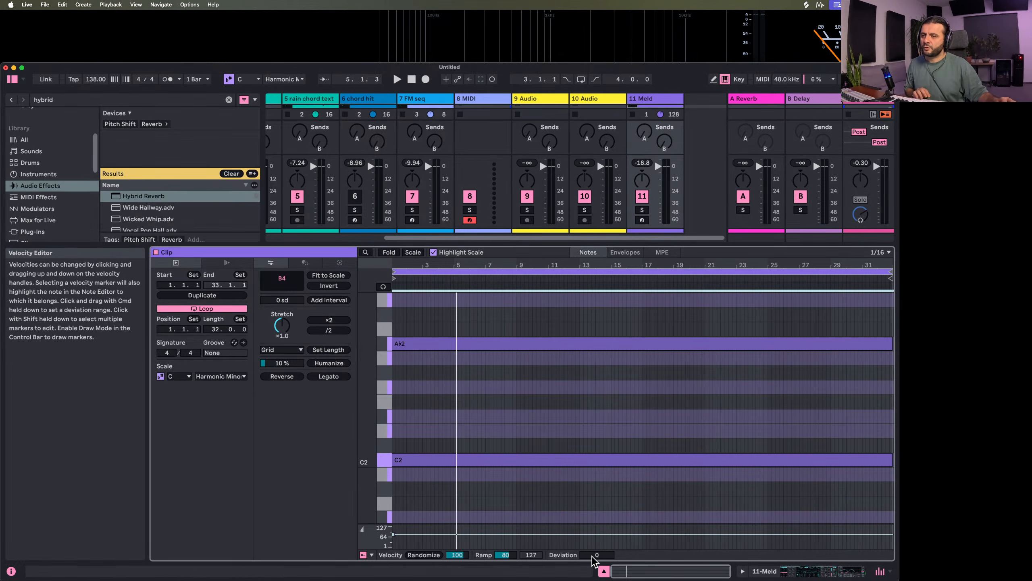
scroll(487, 370, "down", 6)
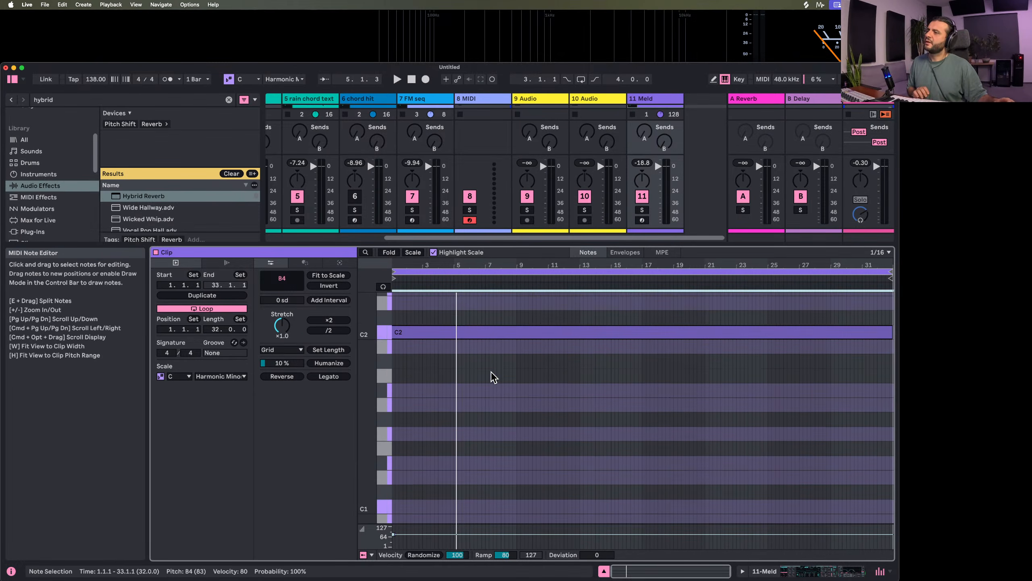
scroll(538, 427, "up", 3)
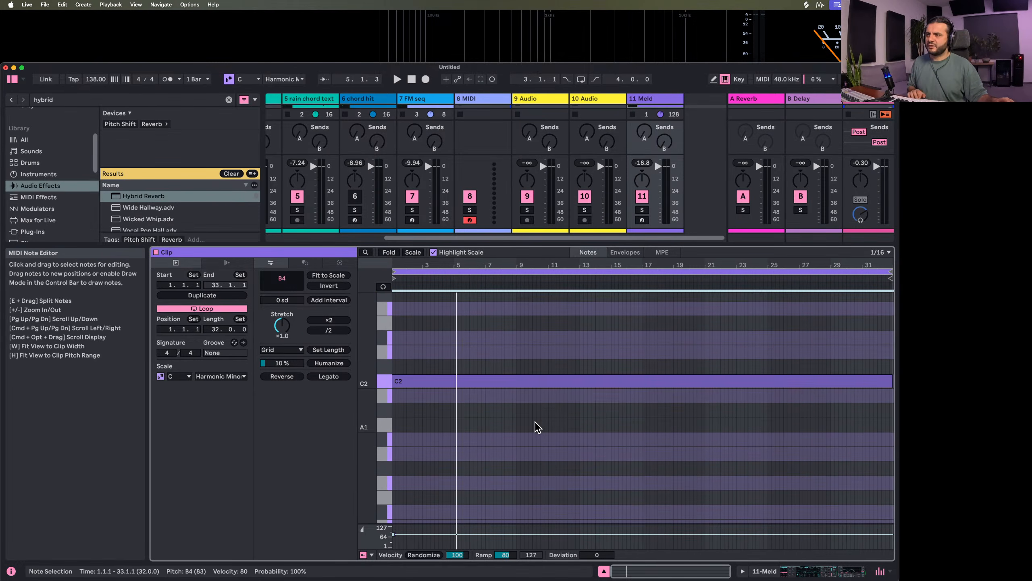
left_click(605, 571)
double_click(648, 101)
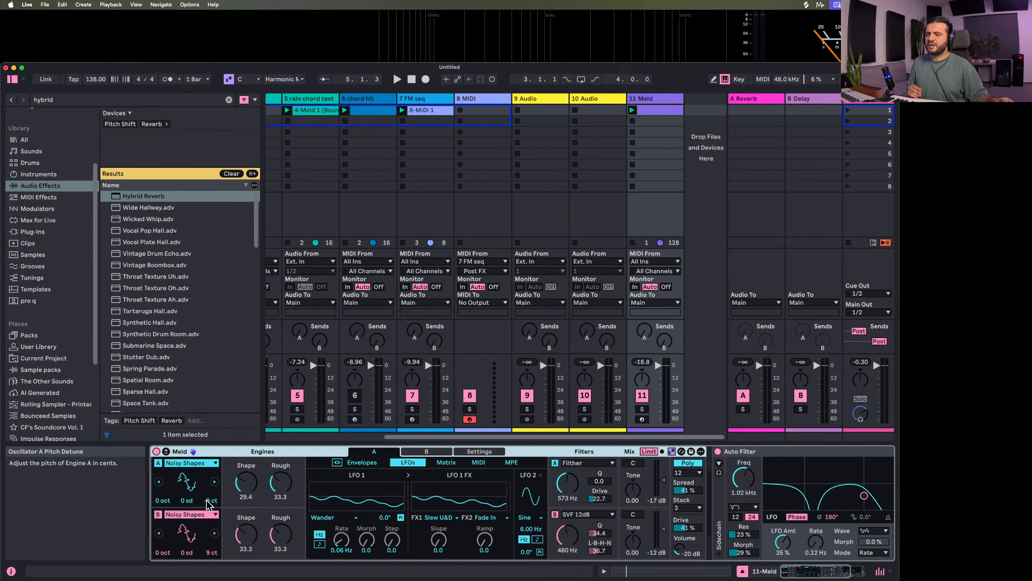
scroll(207, 504, "right", 5)
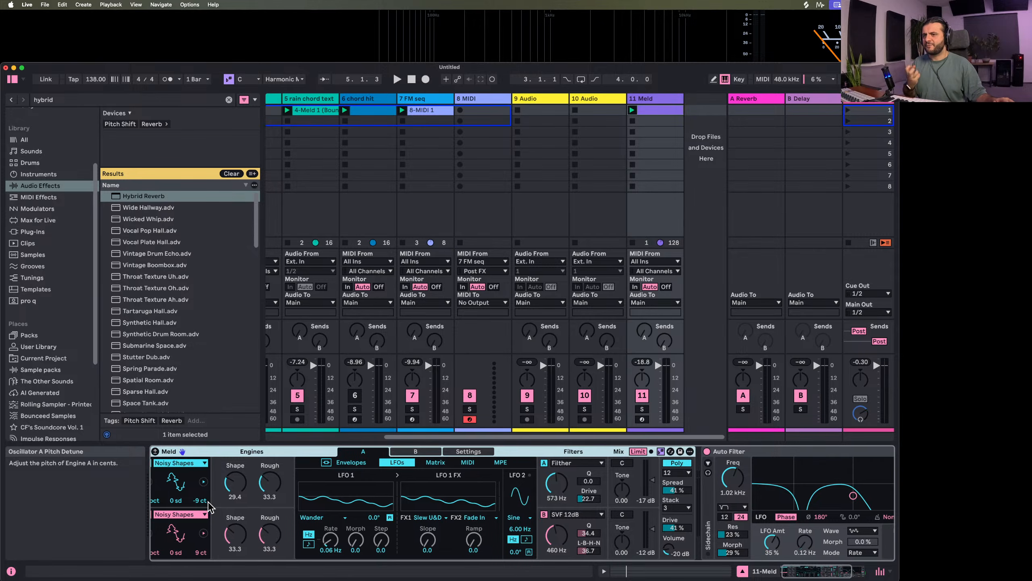
scroll(435, 513, "left", 1)
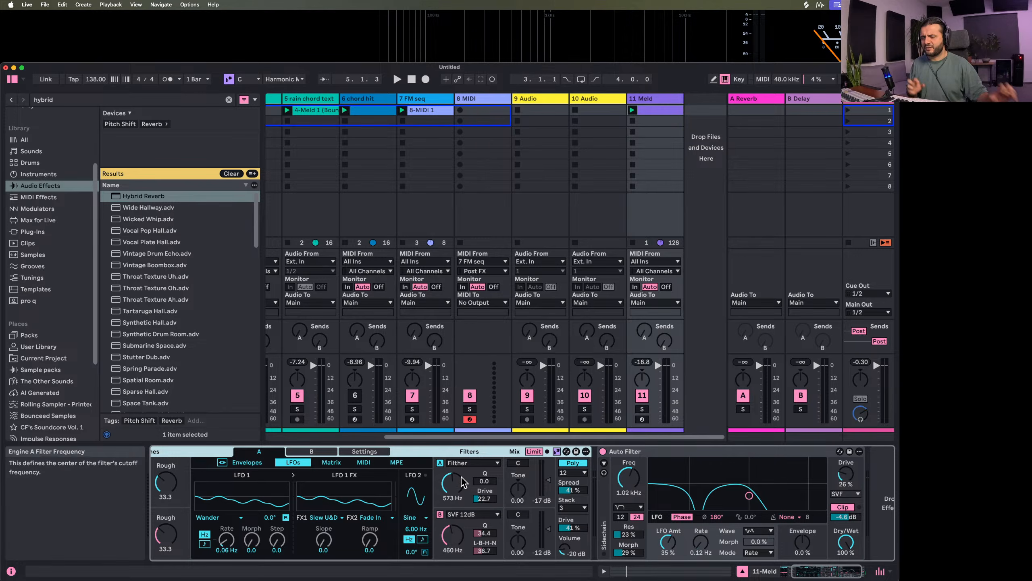
Try moving track 11's Auto Filter to 1.36 kHz with 8.0% resonance during playback, and undo the change
scroll(463, 498, "left", 4)
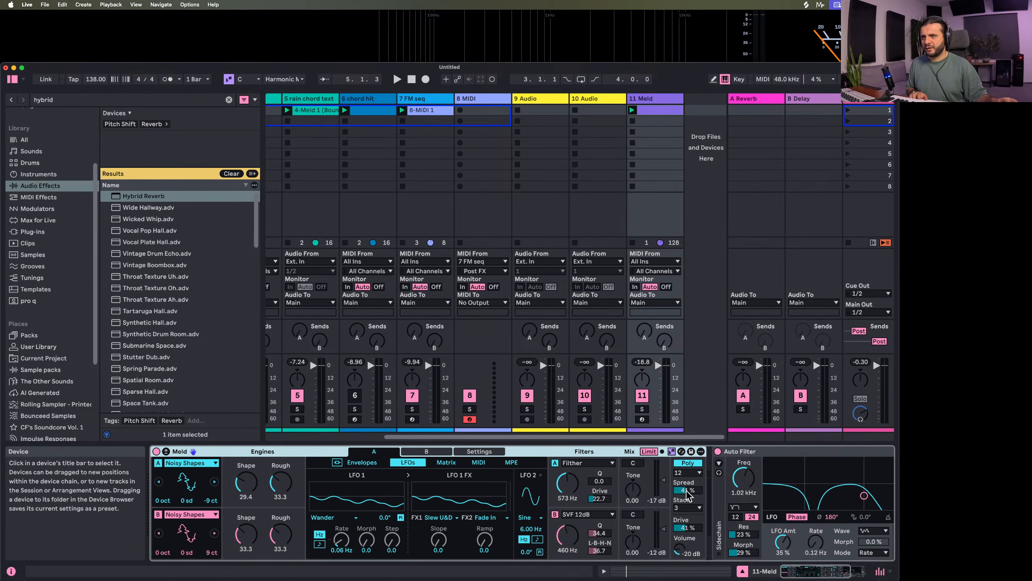
key("space")
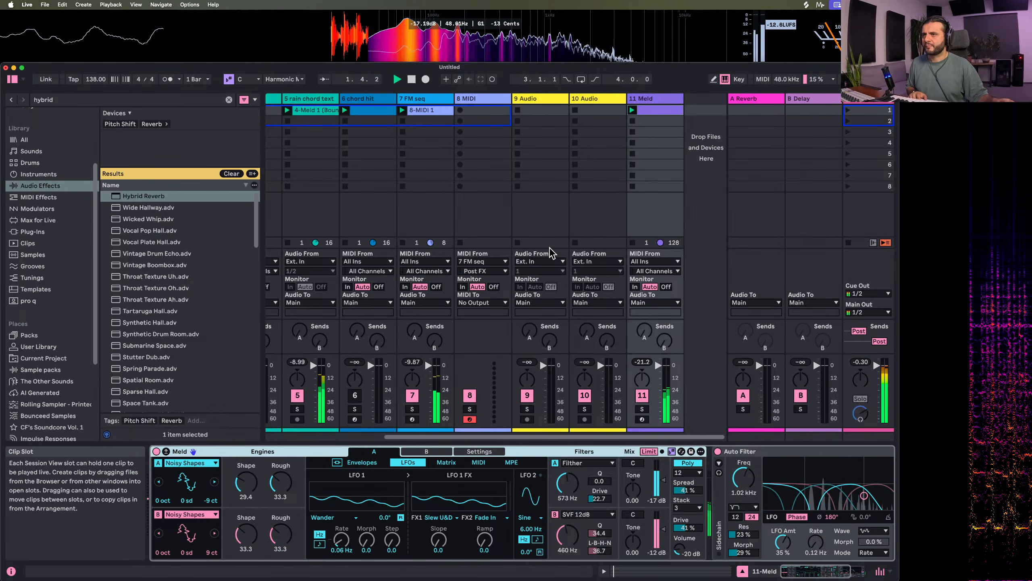
scroll(691, 496, "right", 5)
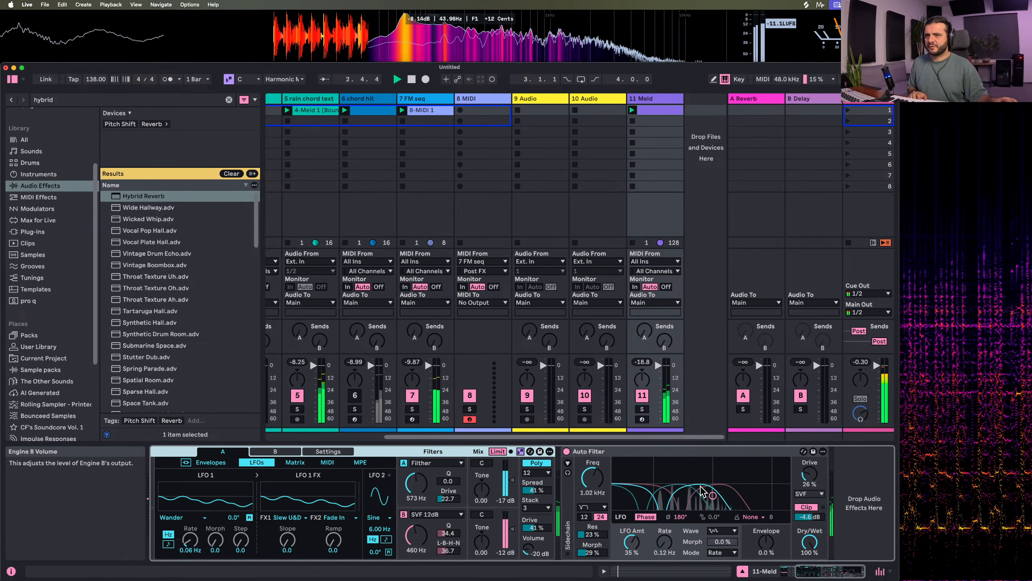
mouse_move(713, 495)
left_mouse_down()
mouse_move(710, 460)
mouse_move(719, 500)
left_mouse_up()
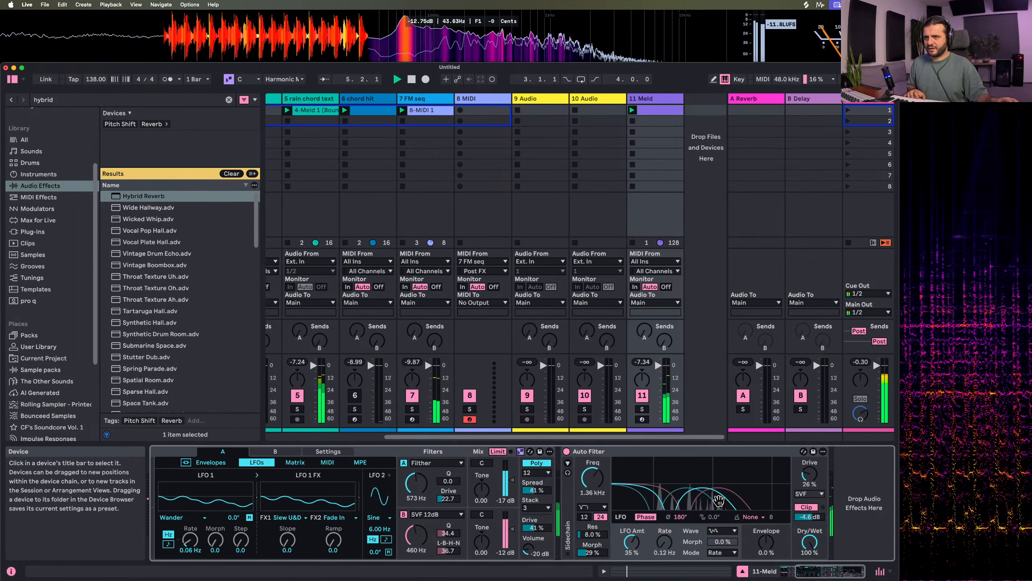
key("super+z")
Reactivate the chord hit track for playback and raise the note in its clip by one octave to F2
scroll(558, 201, "left", 7)
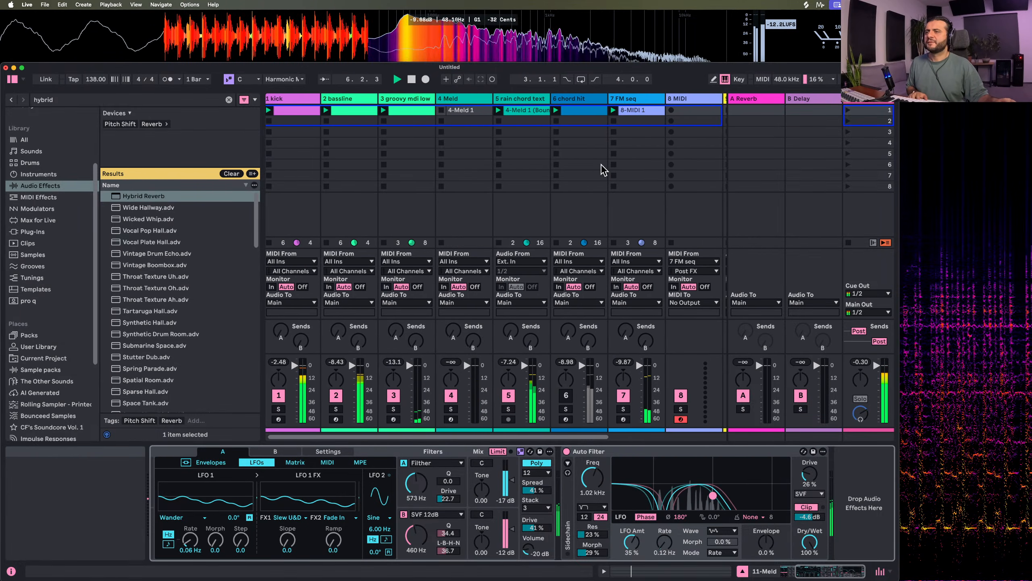
left_click(566, 395)
key("space")
key("space")
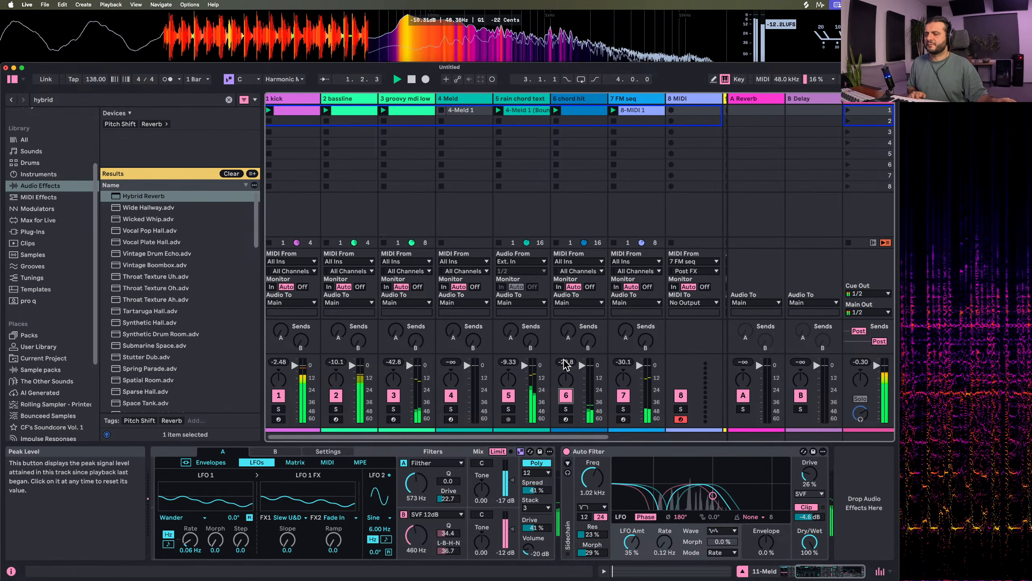
left_click(565, 362)
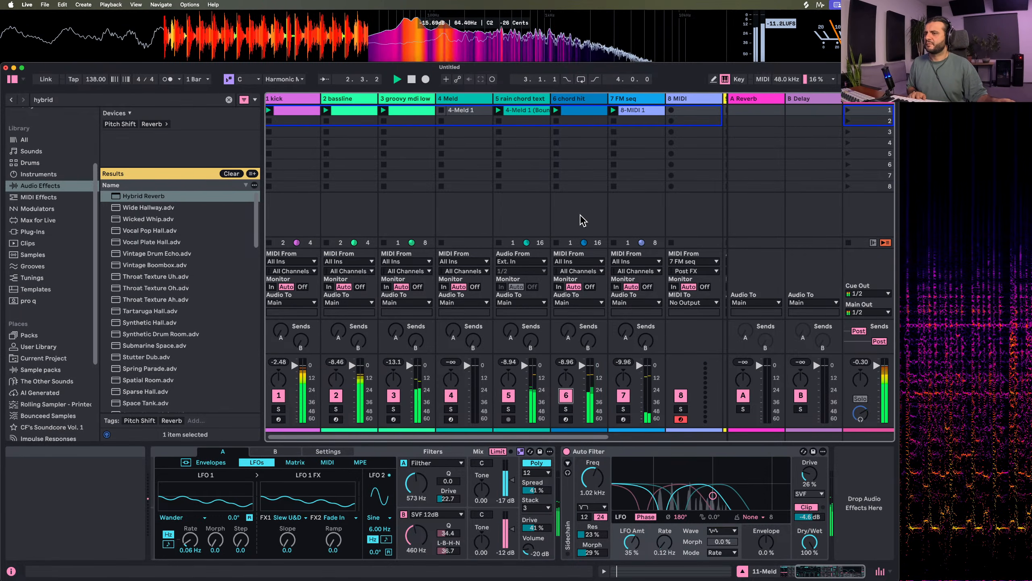
double_click(571, 111)
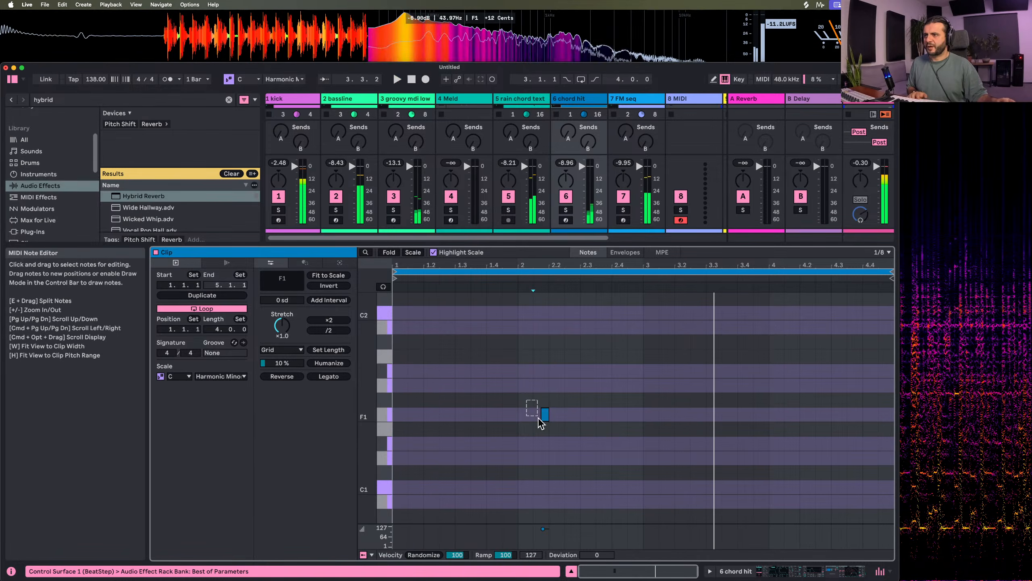
key("shift+Up")
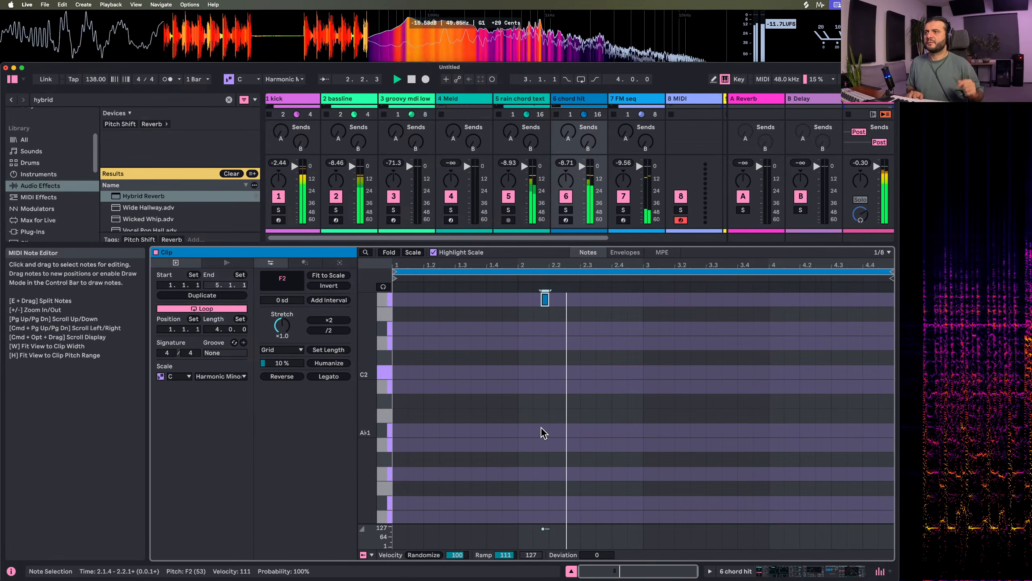
Set the chord hit Meld's engine A amp envelope to 11.8 ms attack and 1.32 s release, and its filter to 280 Hz
left_click(571, 99)
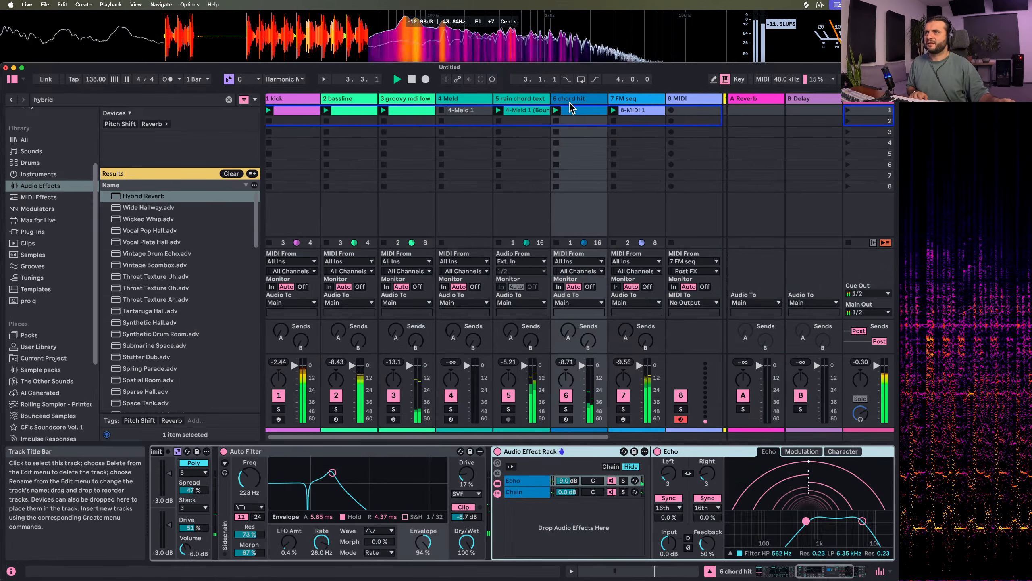
scroll(344, 500, "left", 8)
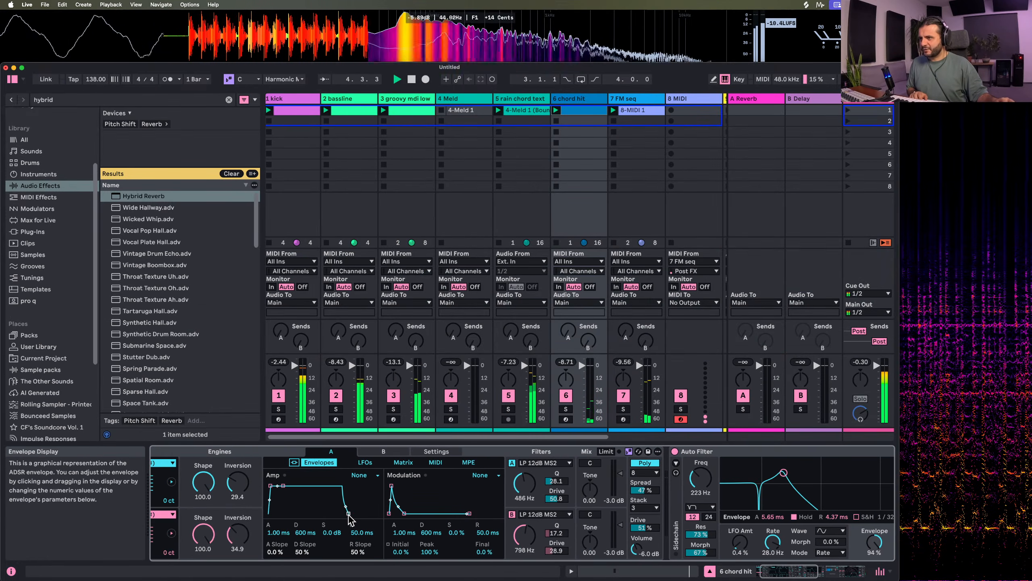
left_click_drag(349, 518, 325, 510)
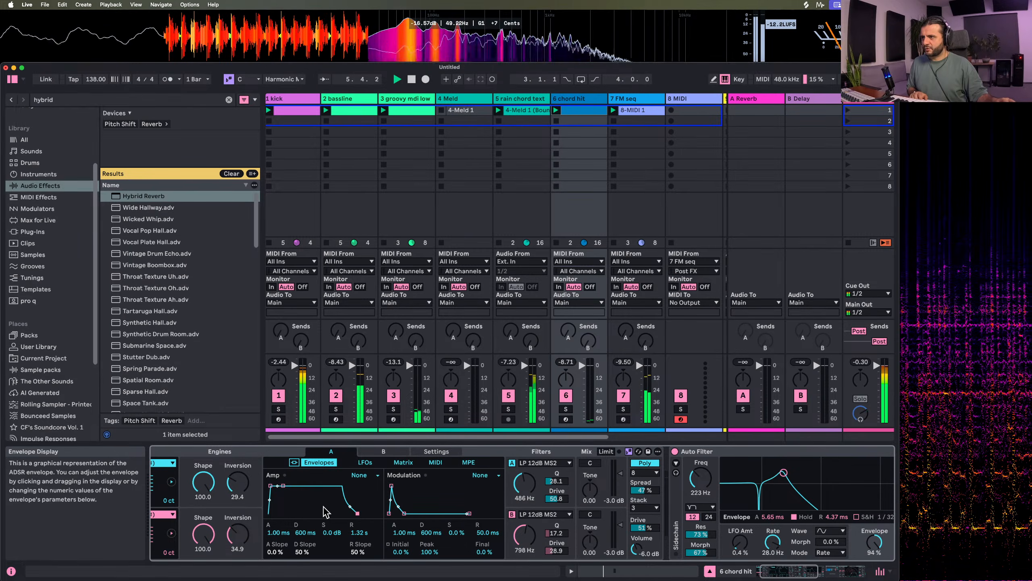
left_click_drag(270, 486, 273, 486)
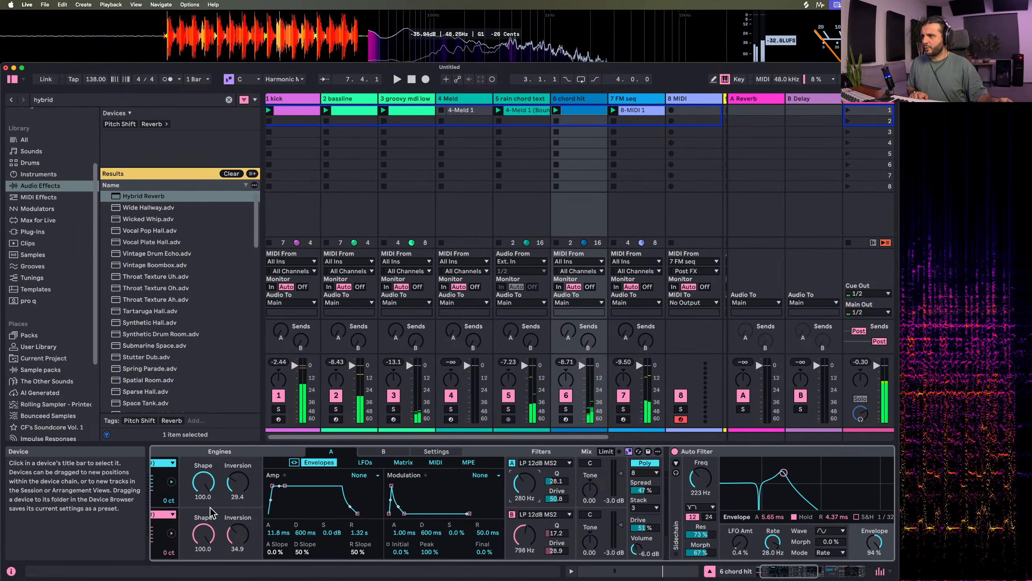
Play the result and examine the Meld settings of the chord hit and bassline tracks
scroll(210, 507, "left", 2)
left_click(163, 500)
key("space")
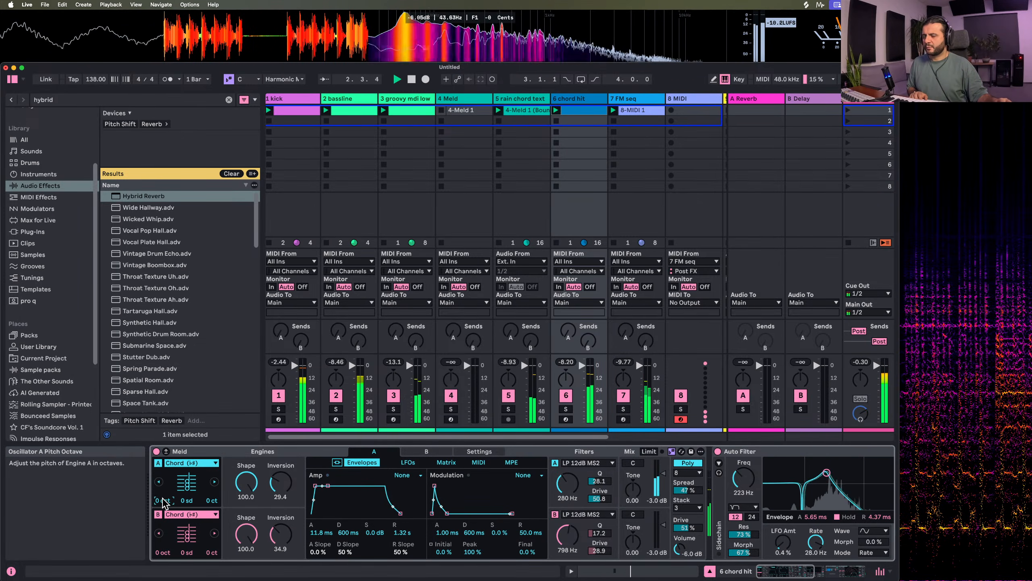
scroll(659, 526, "right", 2)
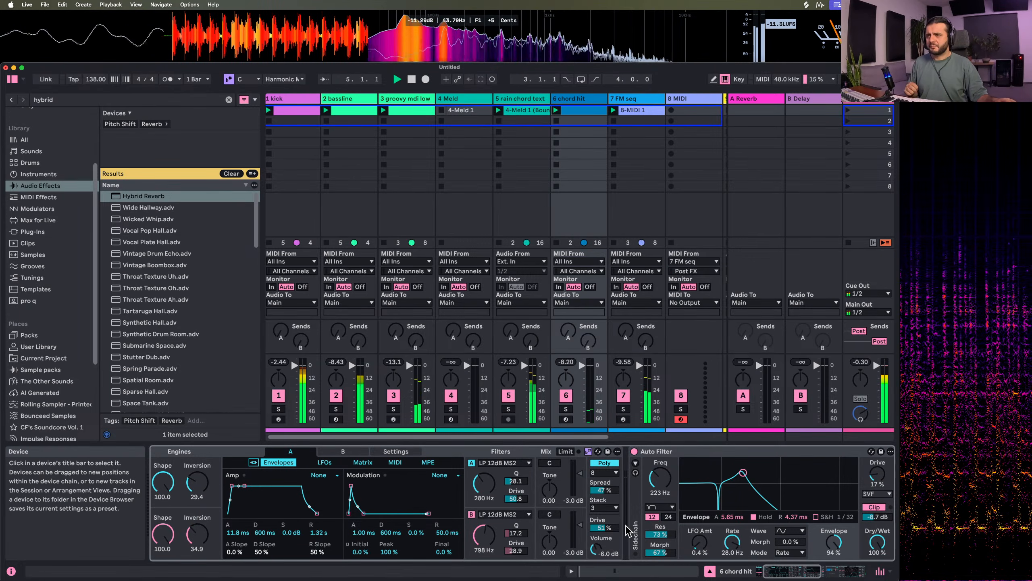
key("space")
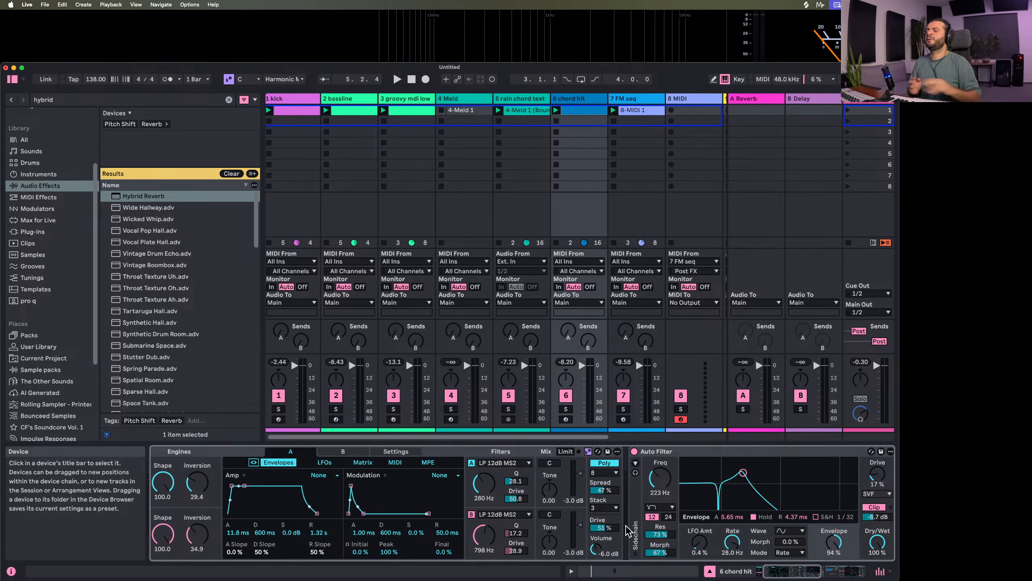
left_click(343, 103)
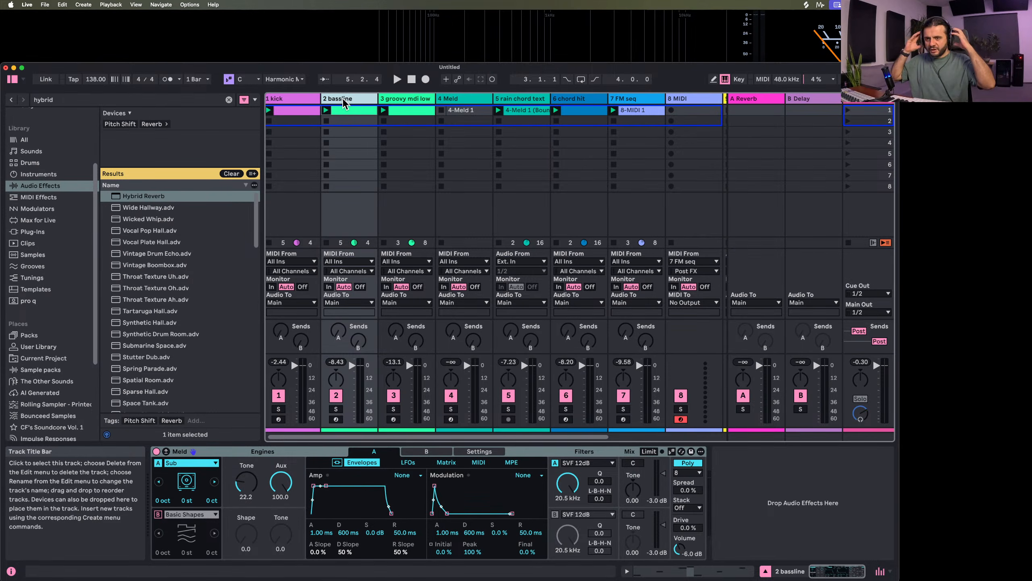
scroll(345, 102, "right", 1)
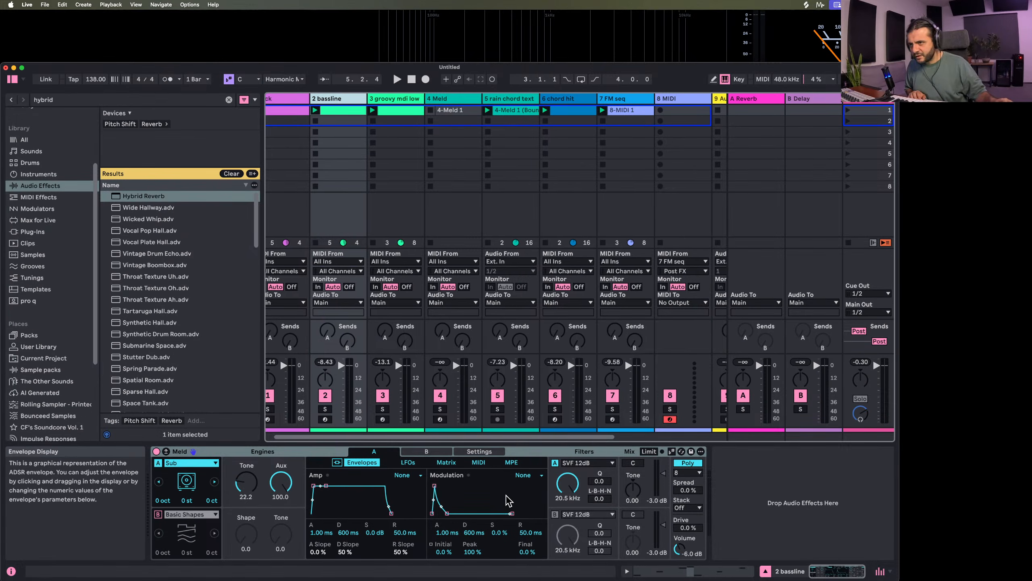
left_click_drag(568, 483, 567, 493)
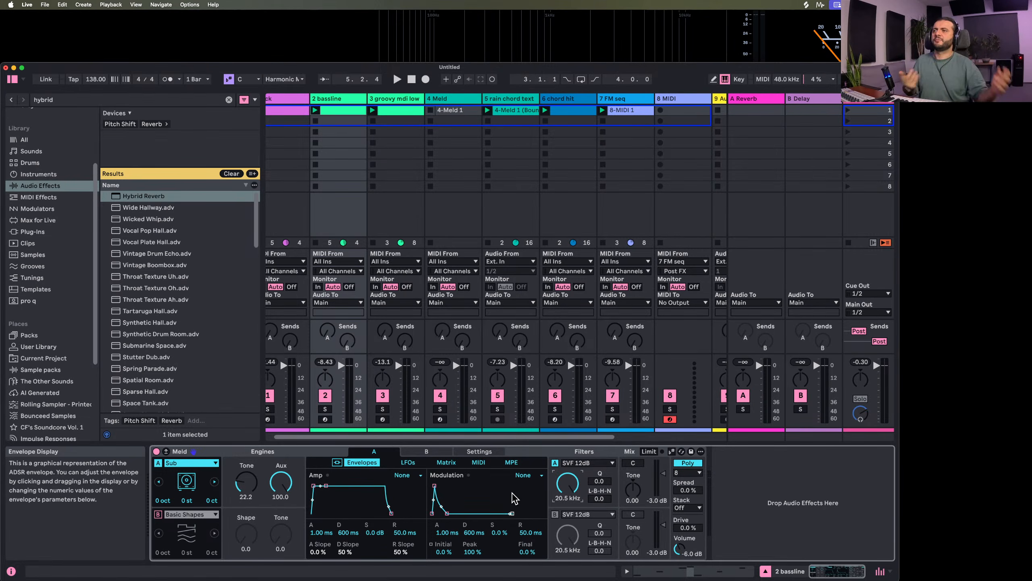
Hide the browser, play the idea, and insert a new MIDI track after the FM seq track
left_click(12, 80)
key("space")
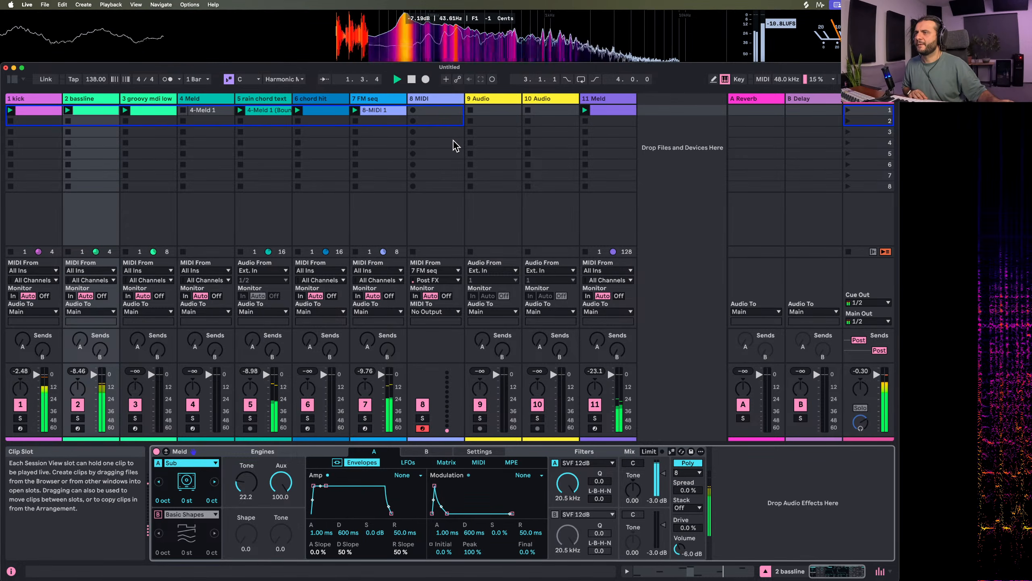
right_click(376, 98)
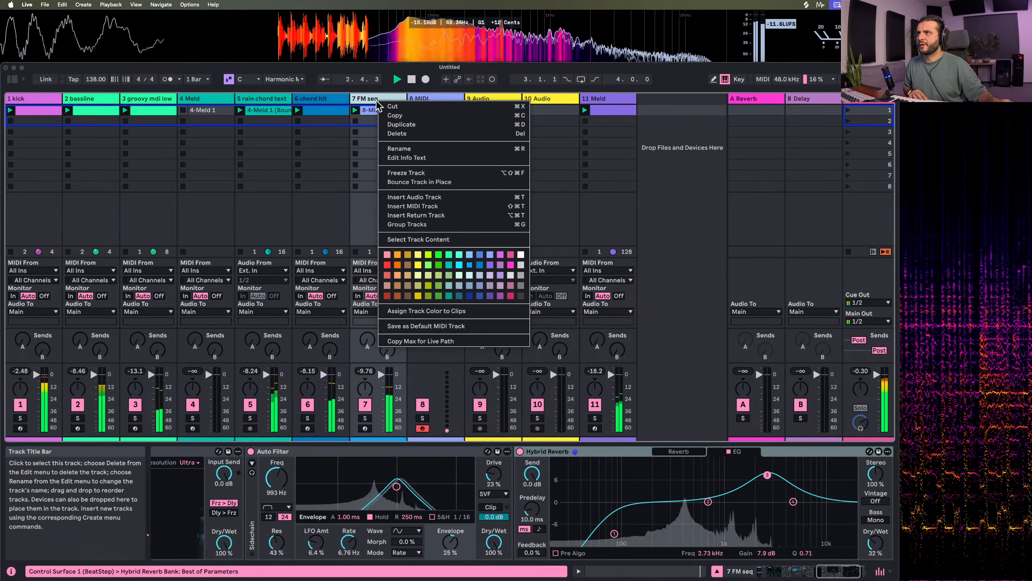
left_click(413, 201)
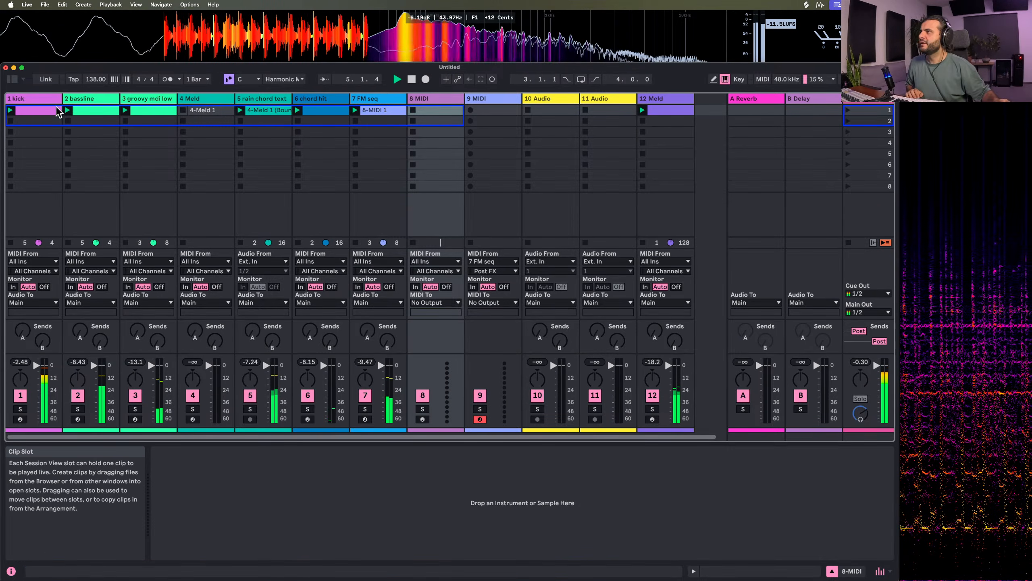
Search the browser for Meld, load it onto the armed MIDI track, and place that track directly after FM seq
key("super+f")
type("meld")
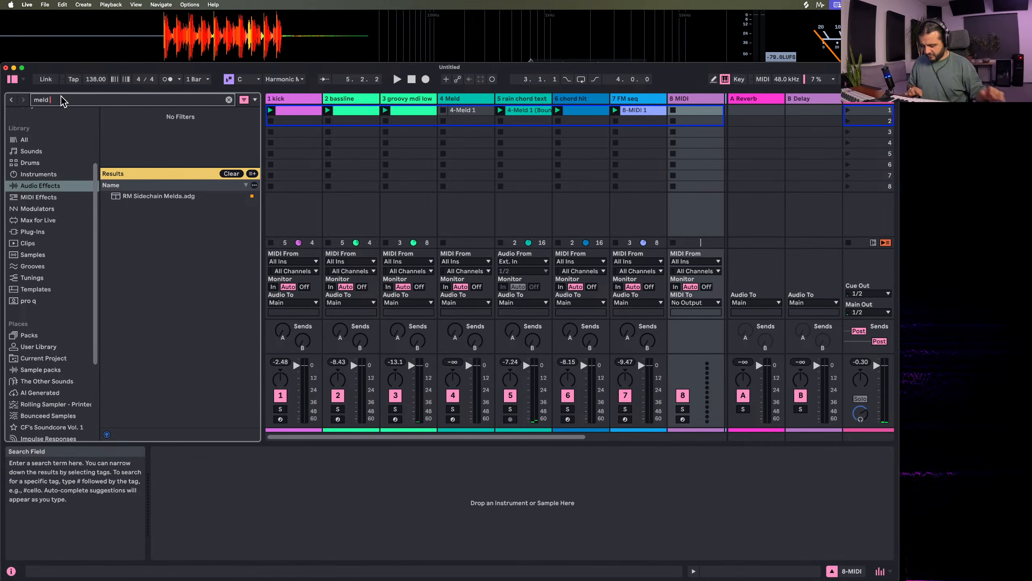
key("super+f")
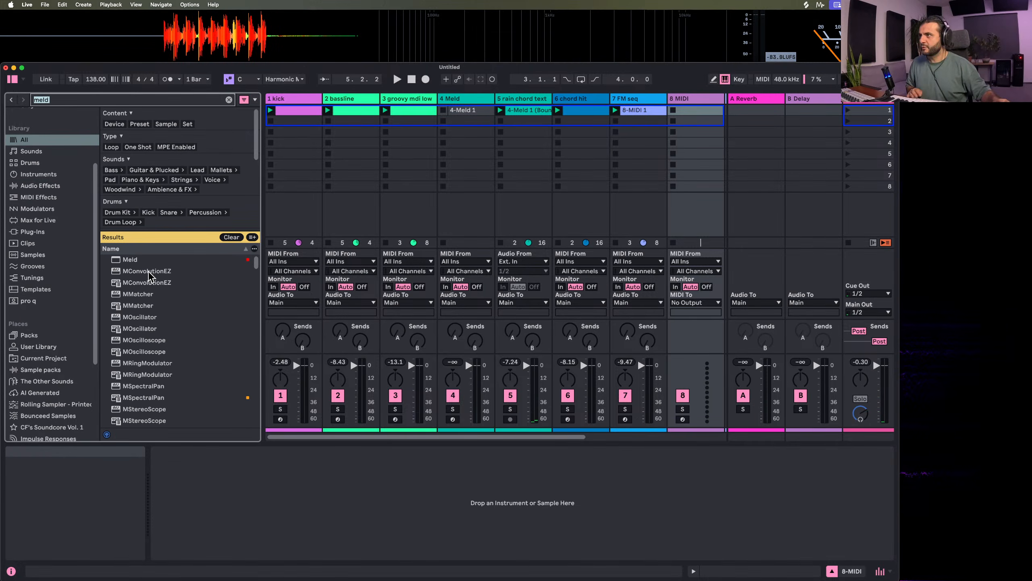
left_click_drag(138, 261, 726, 106)
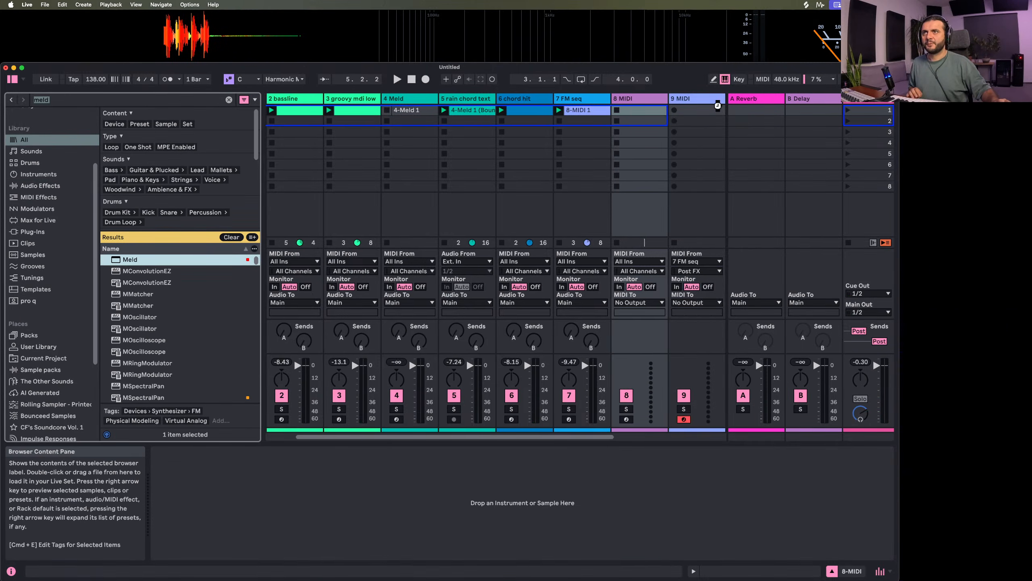
left_click_drag(629, 100, 629, 101)
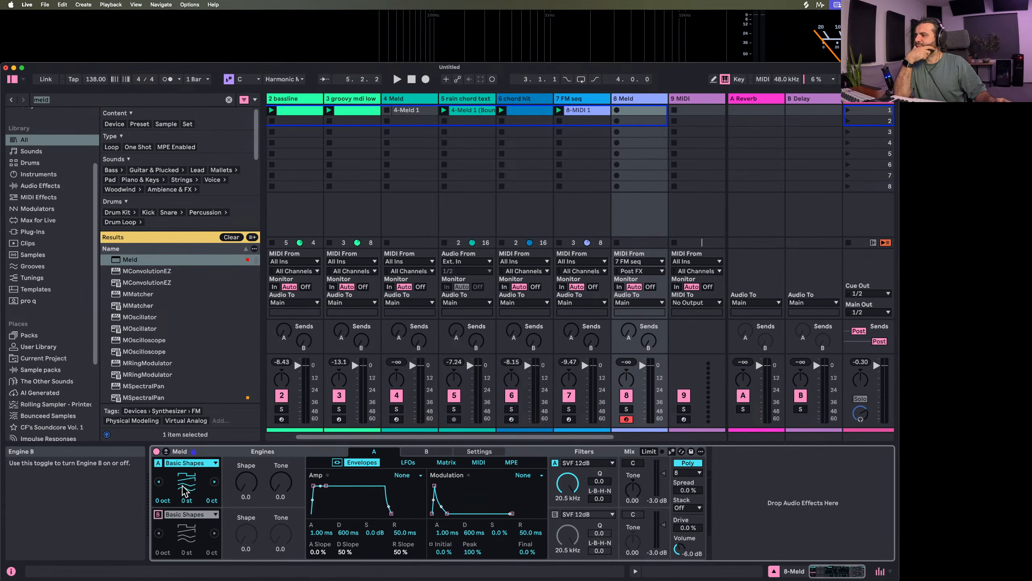
Switch track 8's Meld engine A to Noise Loop with Rate and Fade at 100, and take its MIDI from All Ins
left_click(187, 514)
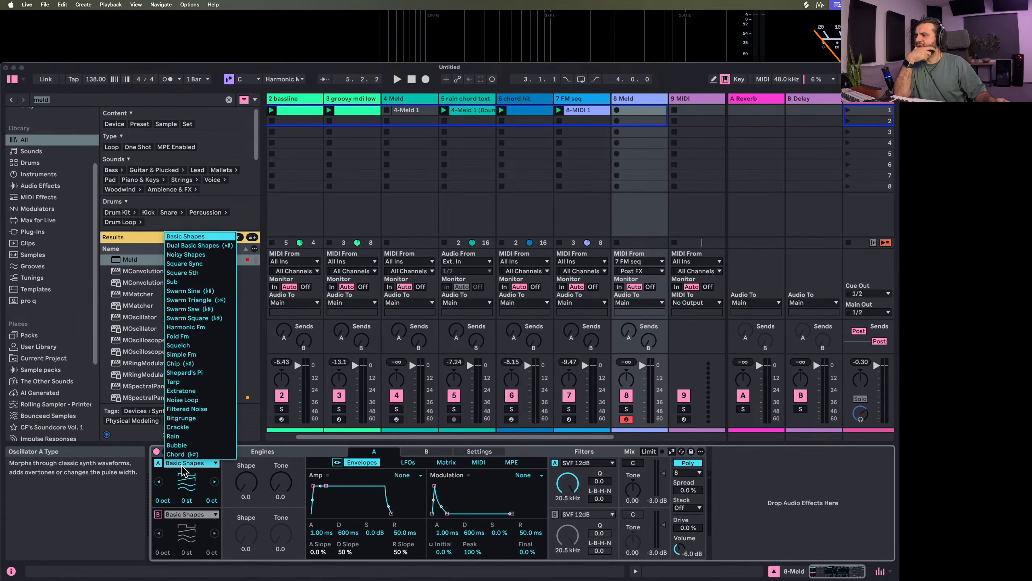
left_click(206, 400)
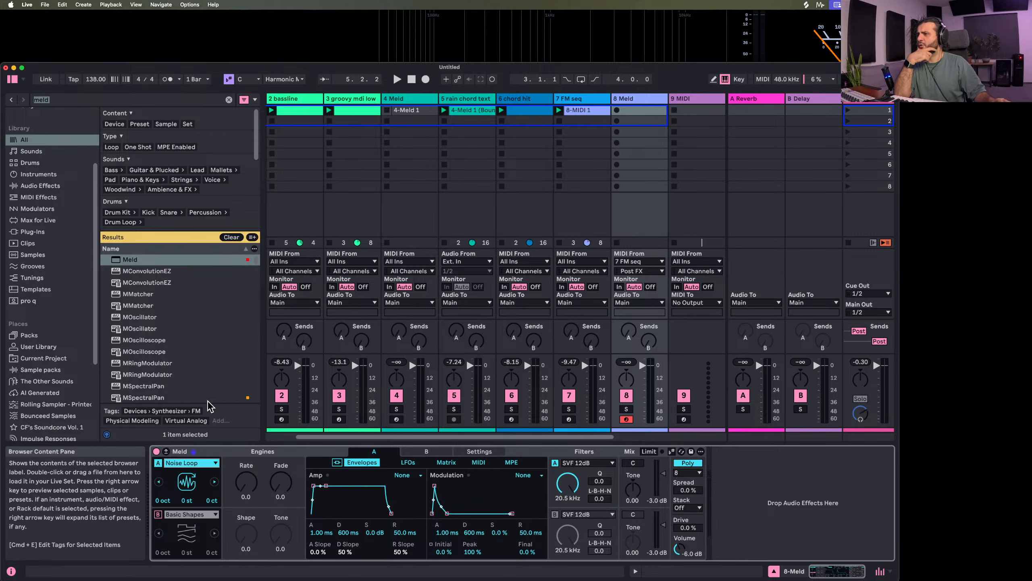
left_click_drag(246, 481, 246, 443)
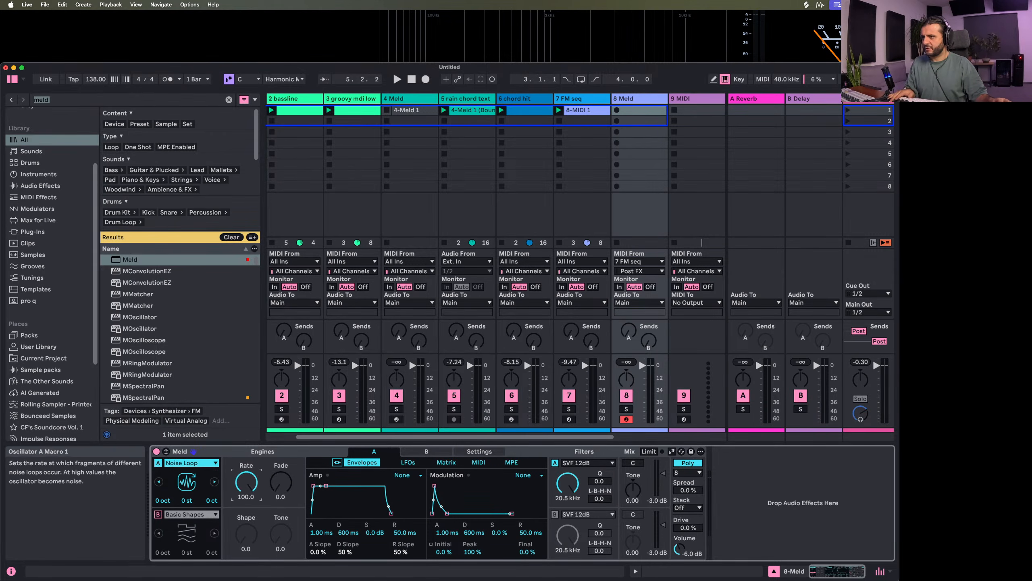
left_click_drag(281, 482, 280, 476)
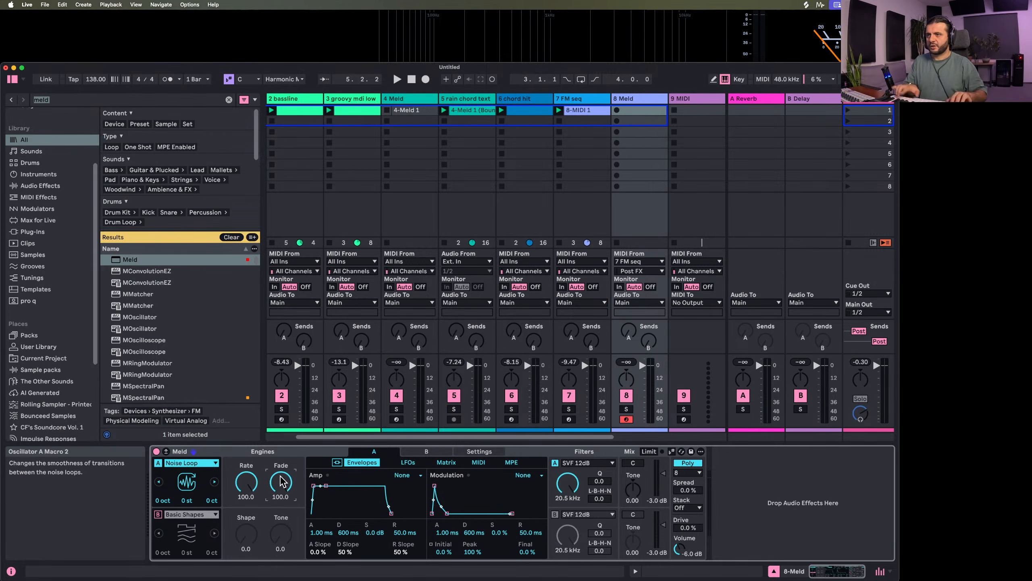
left_click(636, 261)
left_click(630, 271)
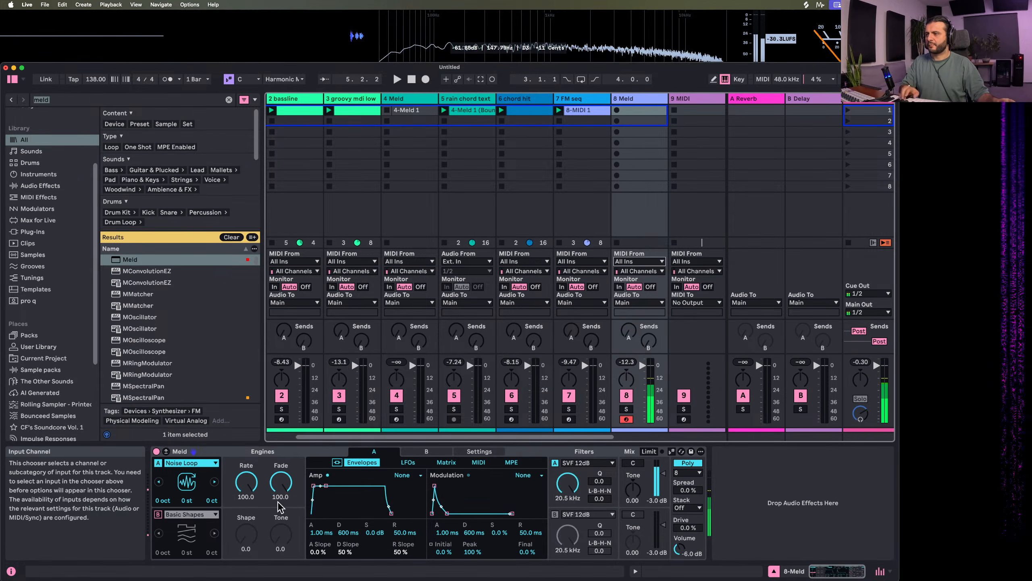
Audition Noise Loop with Rate and Fade lowered to zero, and return both to 100
left_click_drag(246, 482, 250, 537)
left_click_drag(281, 488, 280, 533)
left_click_drag(246, 484, 281, 489)
left_click(199, 464)
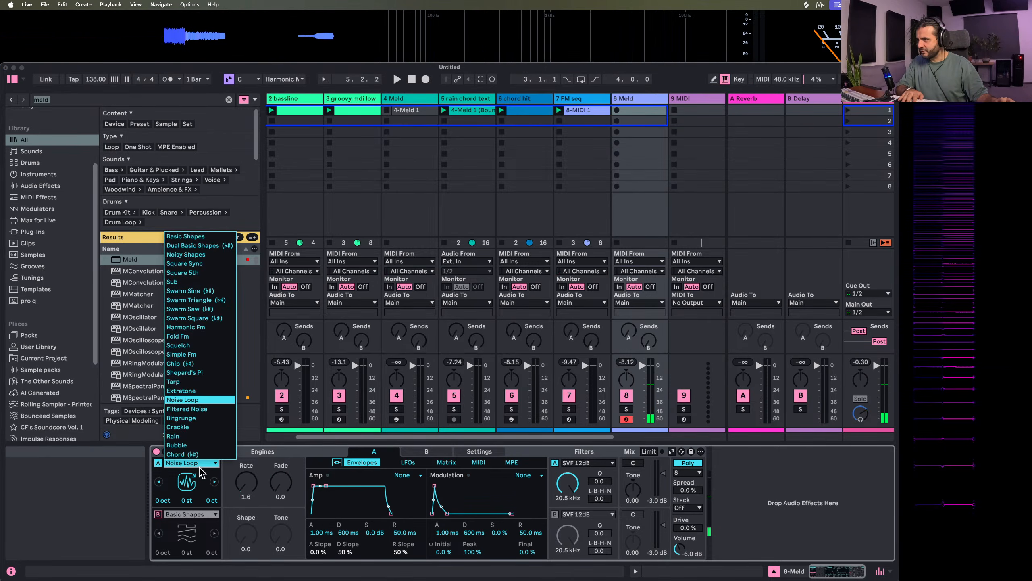
left_click(248, 482)
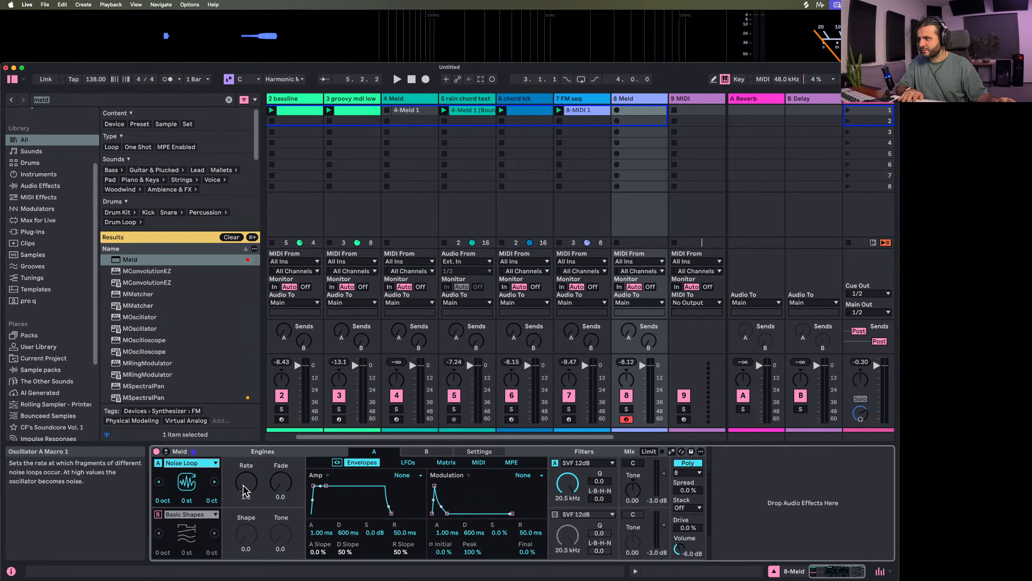
left_click_drag(247, 485, 246, 447)
left_click_drag(280, 489, 280, 468)
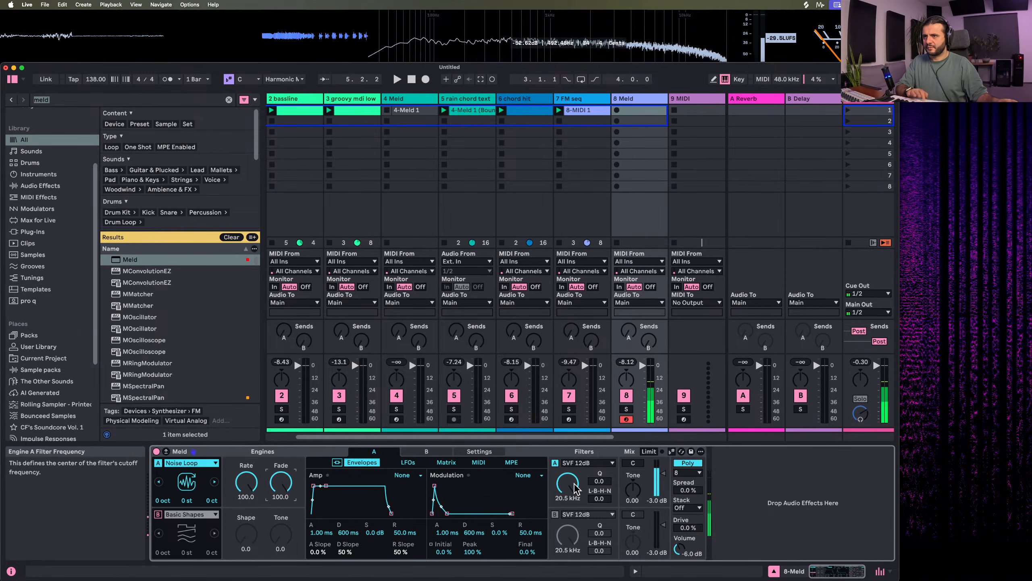
Try engine A's filter as HP 12dB MS2 with the cutoff raised to 6.11 kHz and some Drive added
left_click(585, 463)
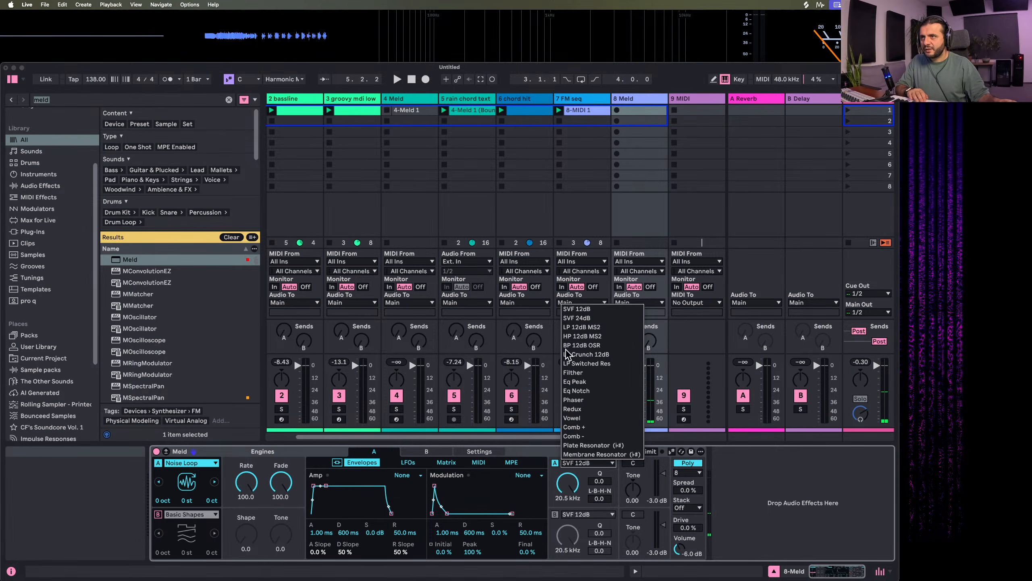
left_click(589, 336)
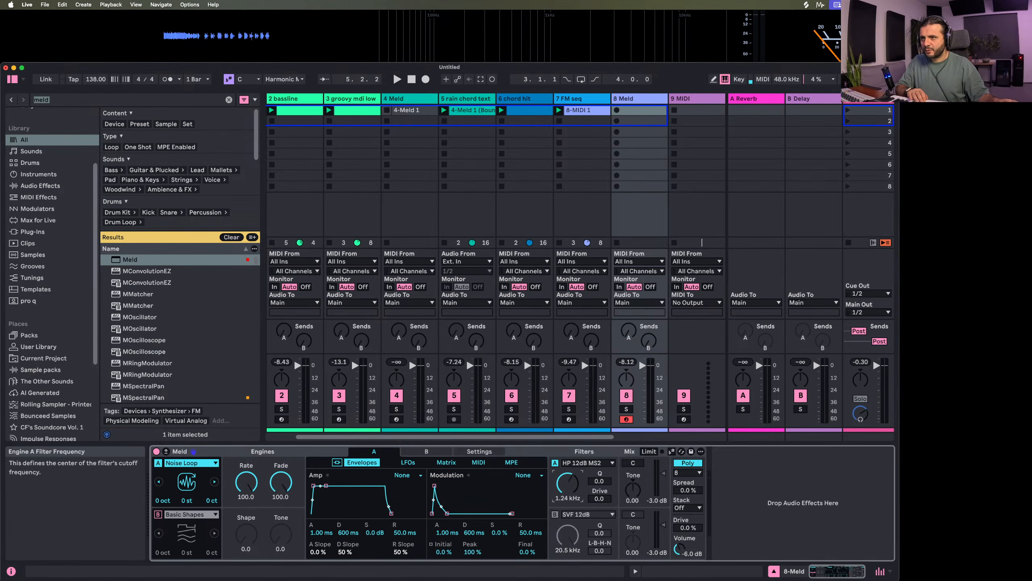
mouse_move(568, 483)
left_mouse_down()
mouse_move(577, 490)
mouse_move(566, 485)
mouse_move(564, 494)
mouse_move(593, 451)
mouse_move(600, 484)
mouse_move(601, 468)
mouse_move(571, 459)
mouse_move(573, 513)
mouse_move(572, 476)
left_mouse_up()
Switch engine A to Filtered Noise with Freq 87.3 and Narrow 11.9, and lower its filter cutoff to 20 Hz
left_click(215, 482)
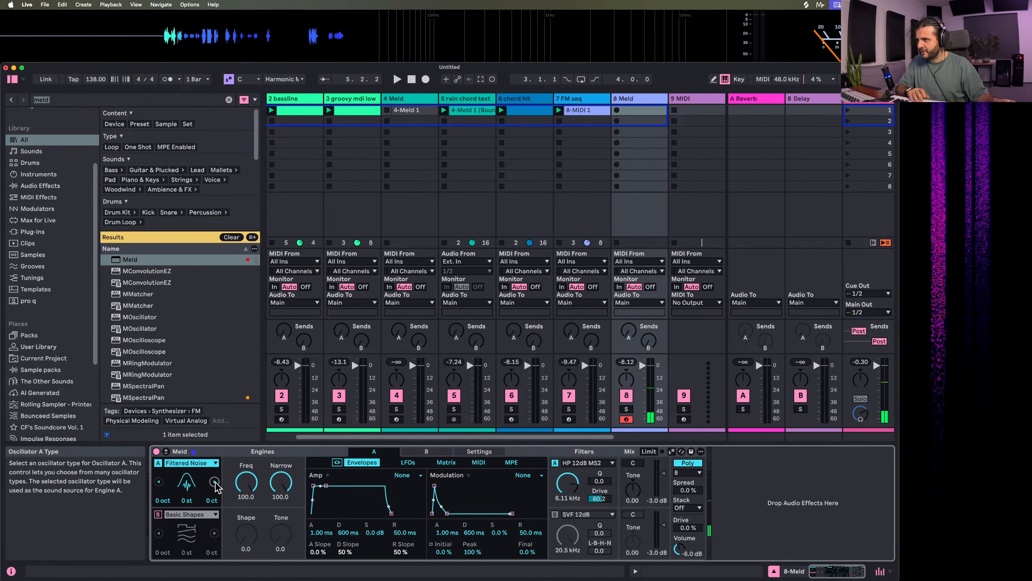
left_click_drag(569, 486, 569, 536)
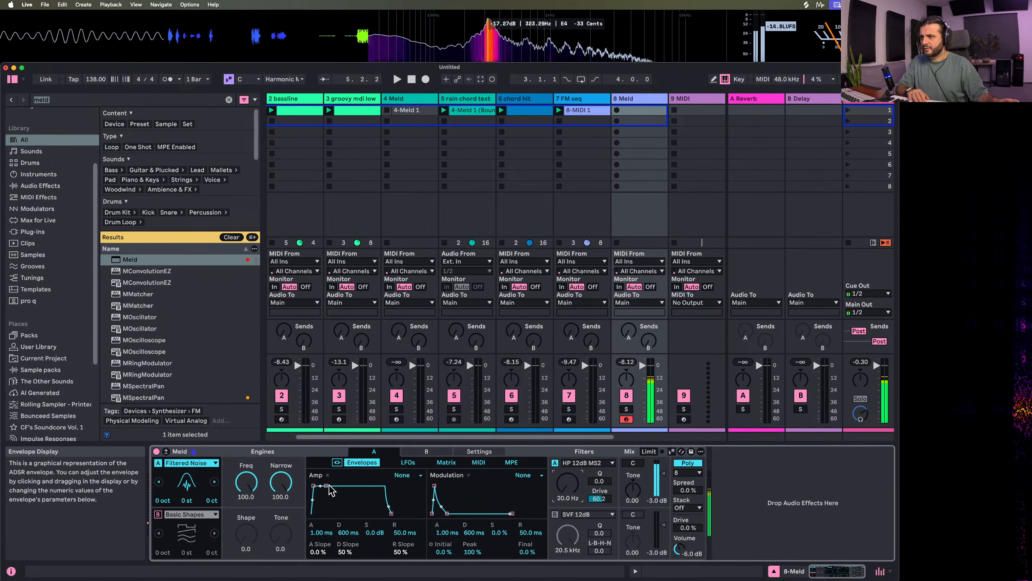
left_click_drag(246, 481, 281, 478)
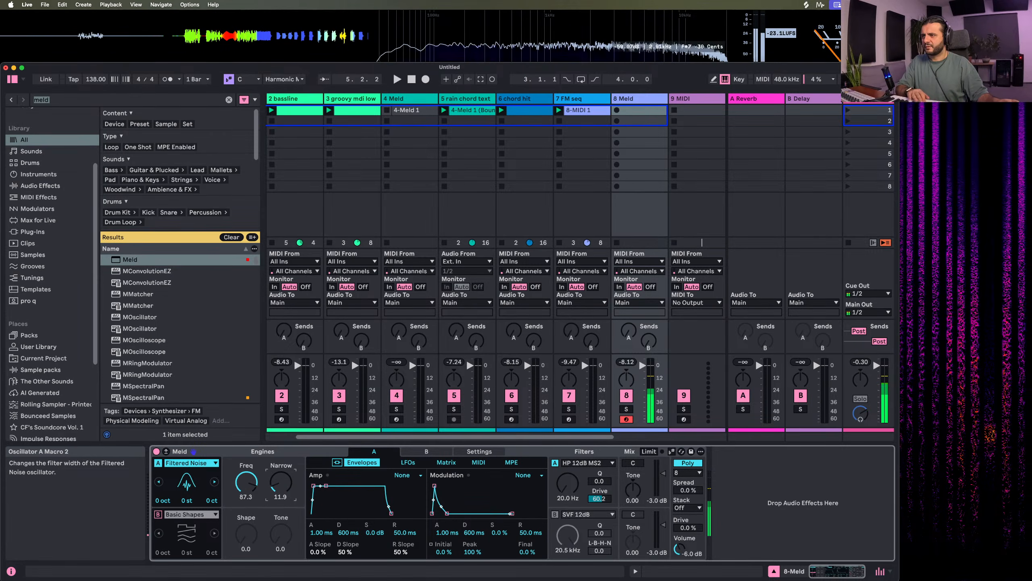
Set engine A's filter to LP 12dB MS2 with Drive 0 and a 1.46 kHz cutoff, and raise the oscillator's Freq to 100
mouse_move(569, 483)
left_mouse_down()
mouse_move(569, 445)
mouse_move(569, 474)
left_mouse_up()
left_click(588, 463)
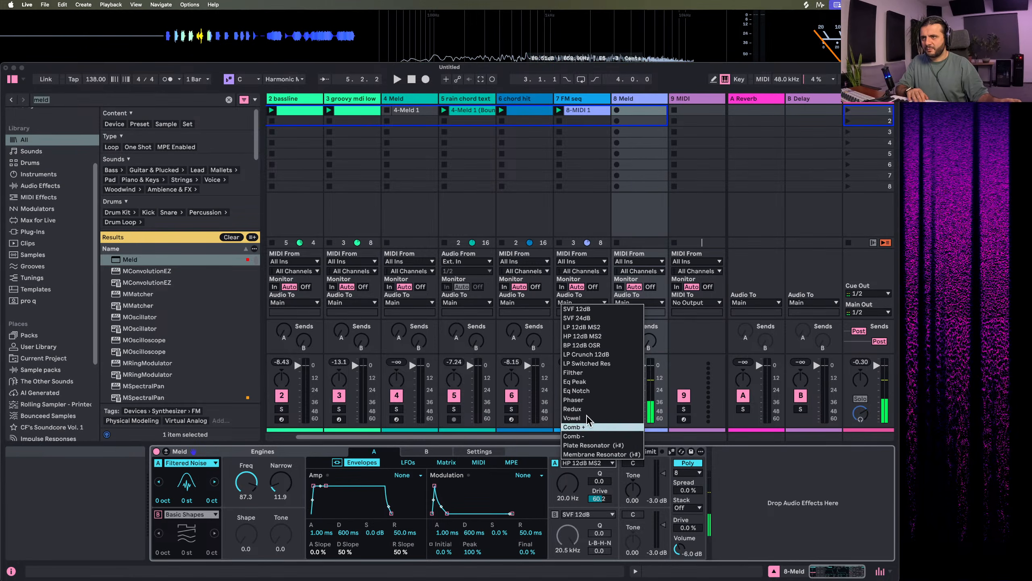
left_click(575, 330)
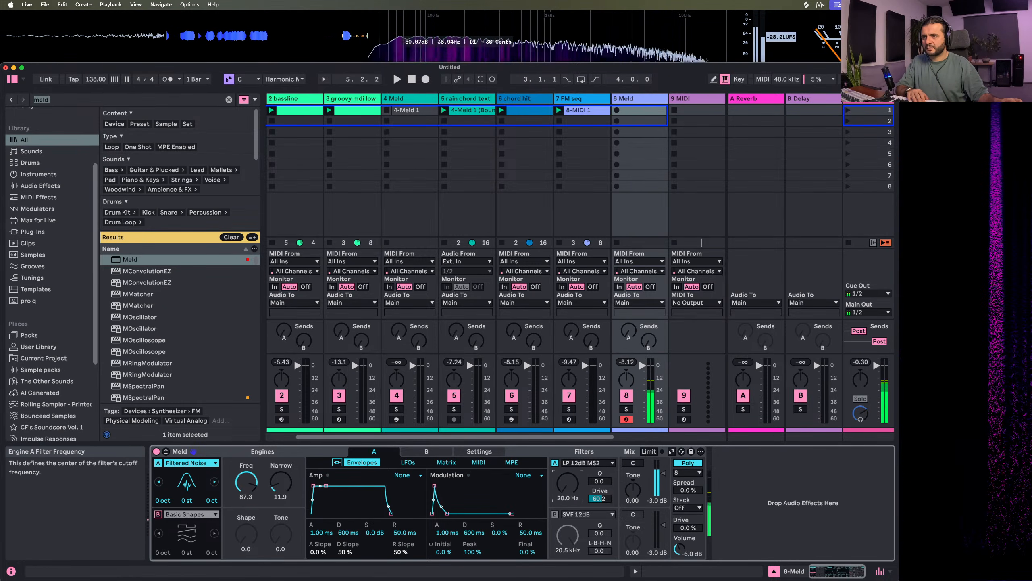
left_click_drag(567, 484, 567, 450)
double_click(600, 498)
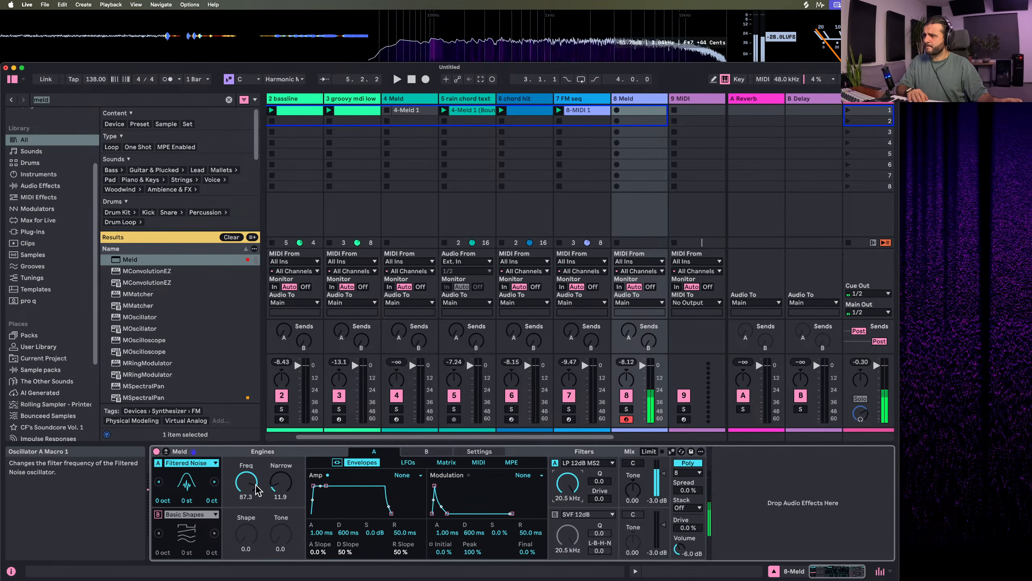
mouse_move(250, 484)
left_mouse_down()
mouse_move(251, 533)
mouse_move(251, 467)
left_mouse_up()
mouse_move(570, 484)
left_mouse_down()
mouse_move(570, 539)
mouse_move(570, 494)
mouse_move(568, 504)
left_mouse_up()
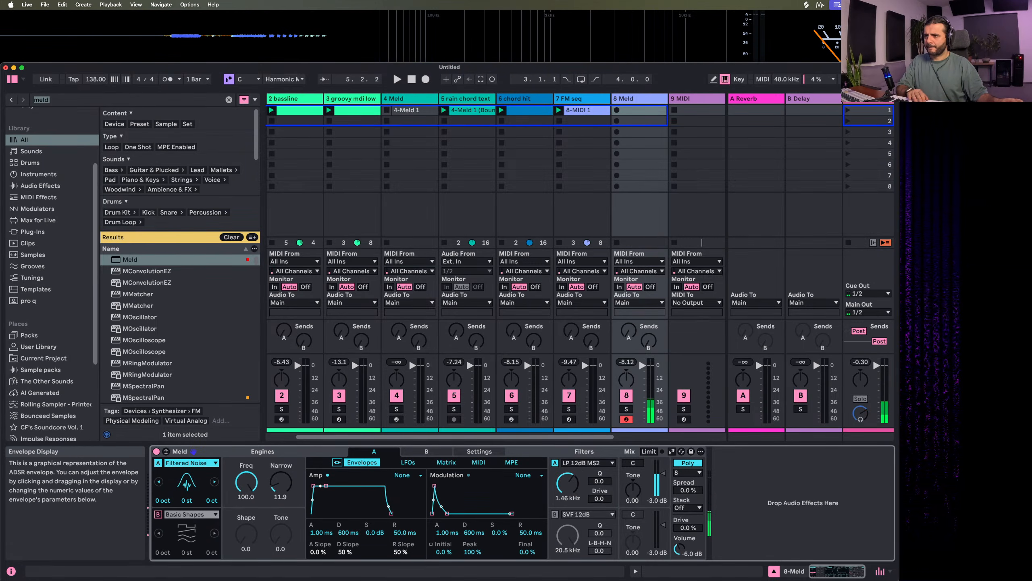
Shape the amp envelope with 0.23 ms attack, 378 ms decay and no sustain, and raise the filter cutoff to 3.16 kHz
left_click_drag(319, 492, 324, 513)
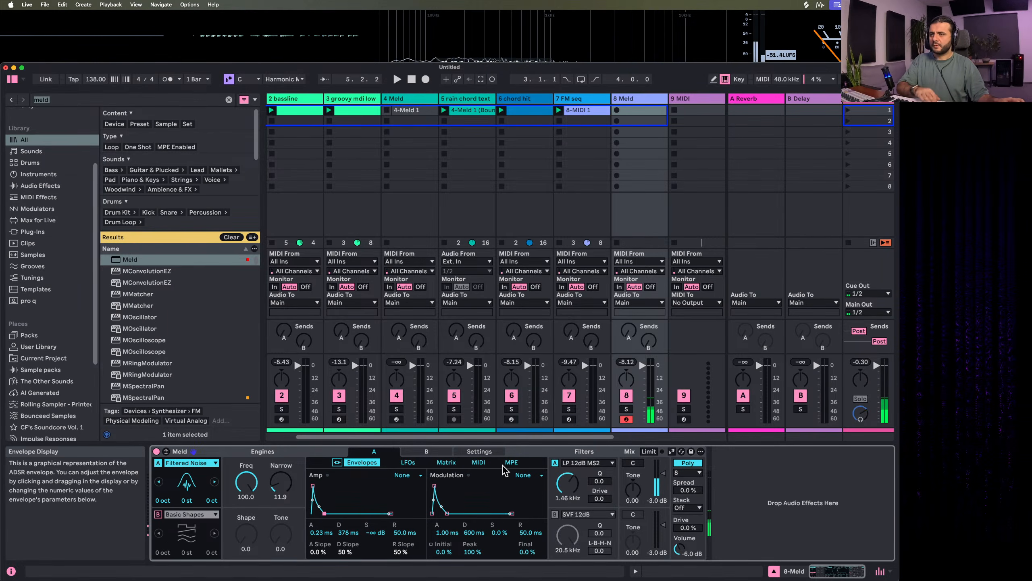
left_click_drag(568, 484, 568, 471)
left_click(581, 464)
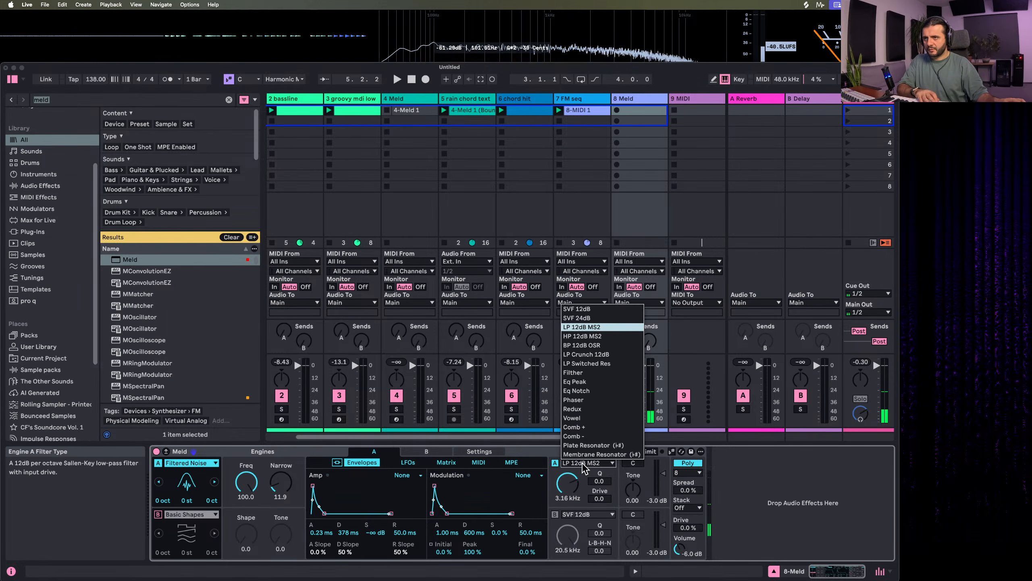
left_click(581, 463)
Switch engine A's filter to BP 12dB OSR with Drive at about 64 and the cutoff at 4.64 kHz
left_click(588, 464)
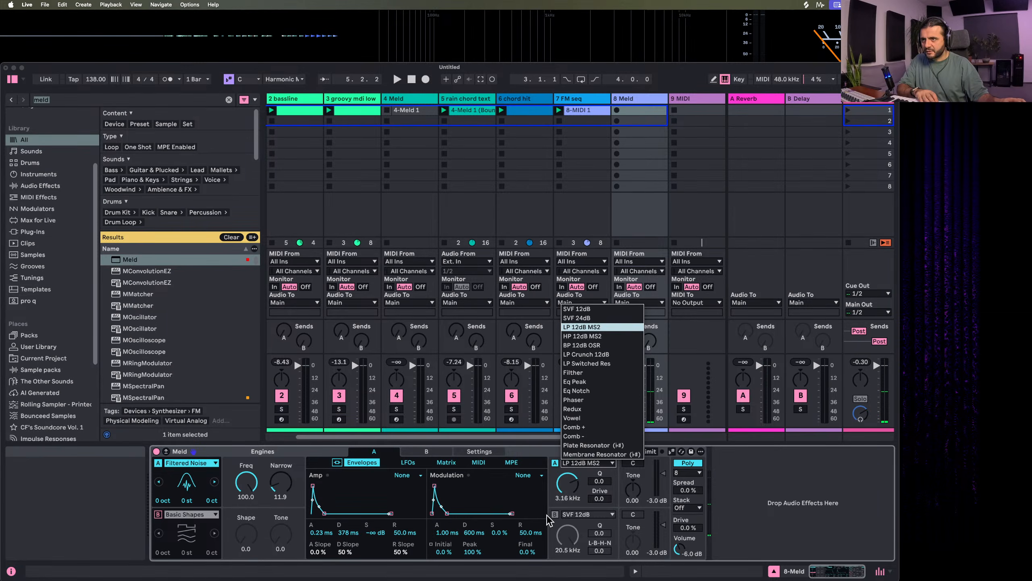
left_click(602, 344)
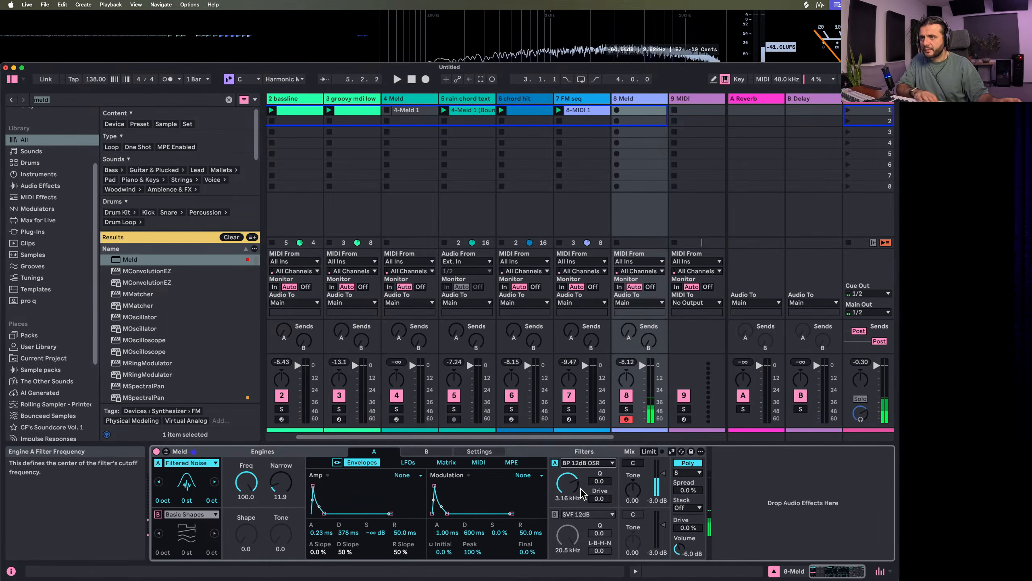
left_click_drag(600, 498, 599, 443)
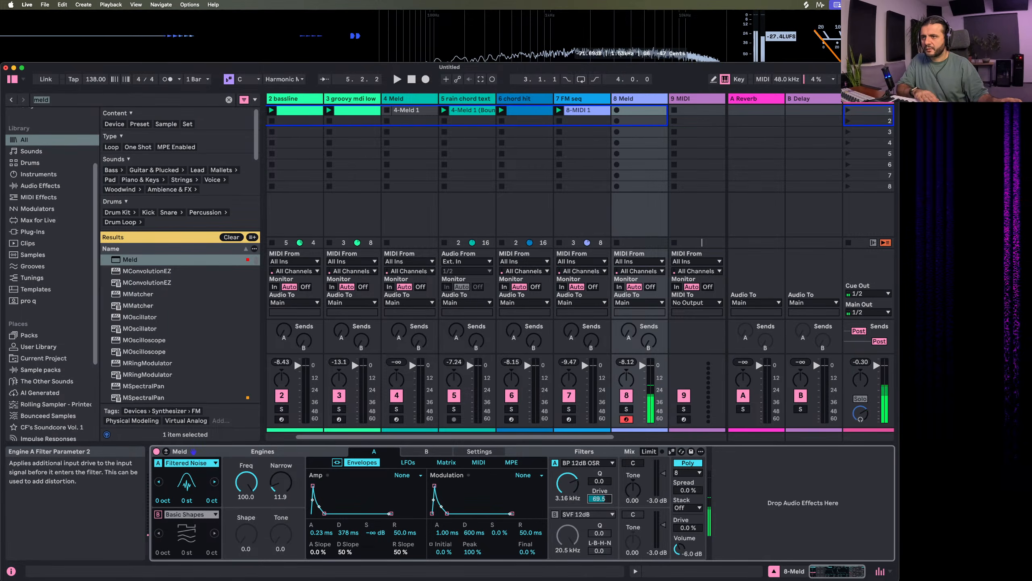
left_click_drag(568, 483, 568, 478)
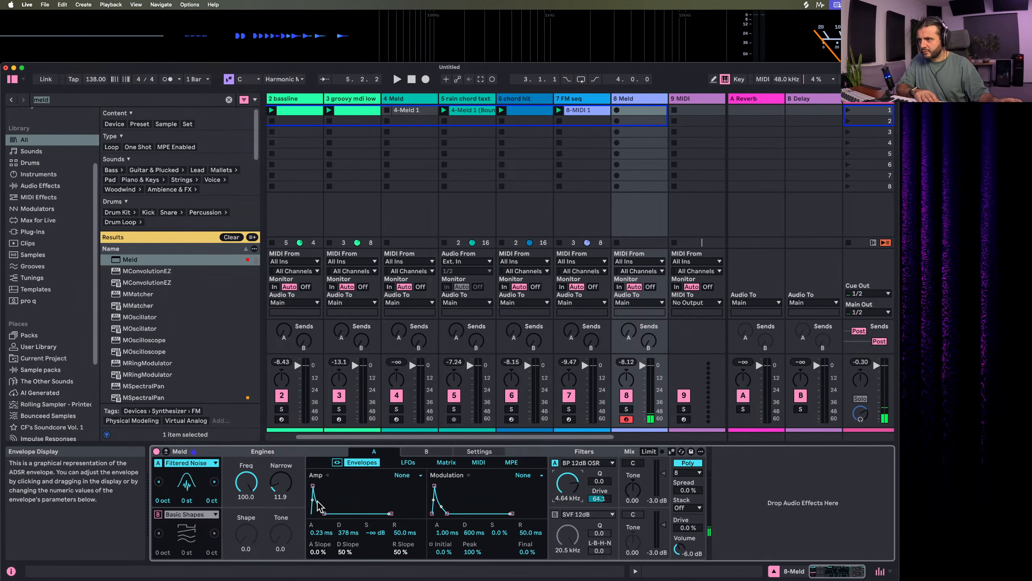
Lengthen the amp attack to 59.9 ms and the modulation attack to 241 ms, with the filter cutoff at 4.15 kHz
left_click_drag(312, 485, 318, 486)
left_click_drag(568, 483, 568, 484)
left_click_drag(435, 485, 442, 485)
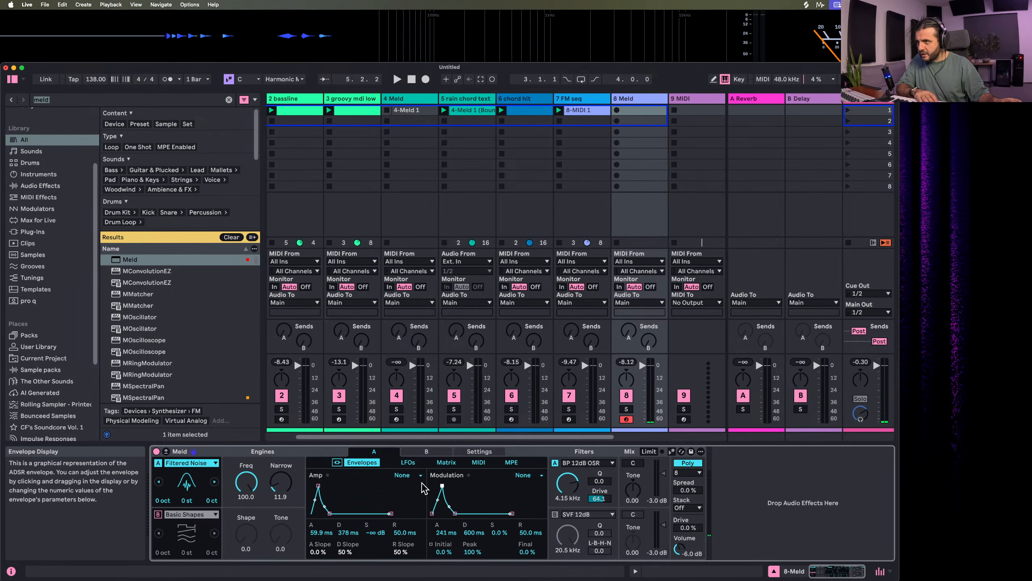
Modulate Filter Freq from M Env by 42, and set amp attack 42.3 ms, amp decay 112 ms and modulation attack 82.5 ms
left_click(446, 463)
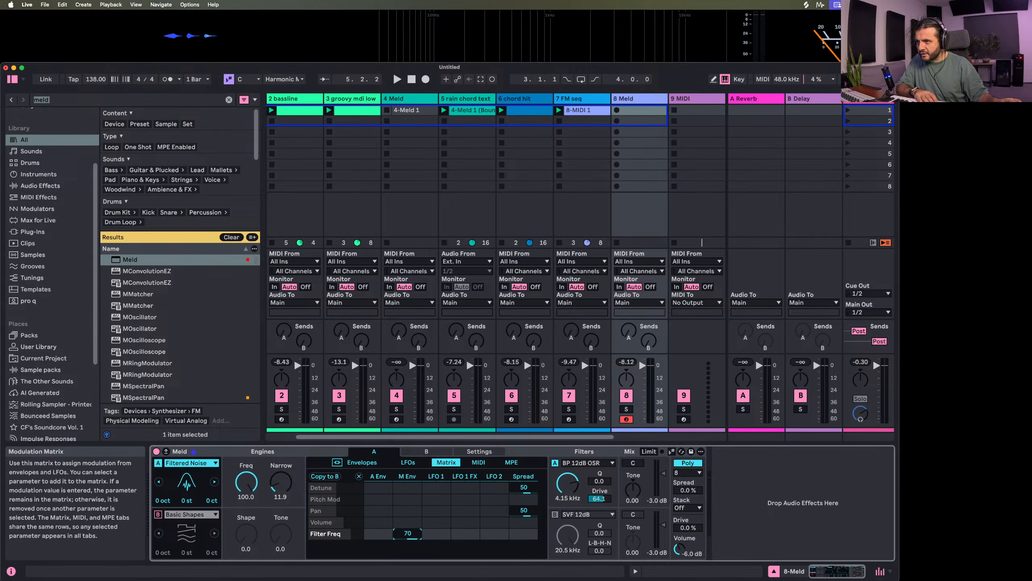
left_click_drag(400, 540, 400, 536)
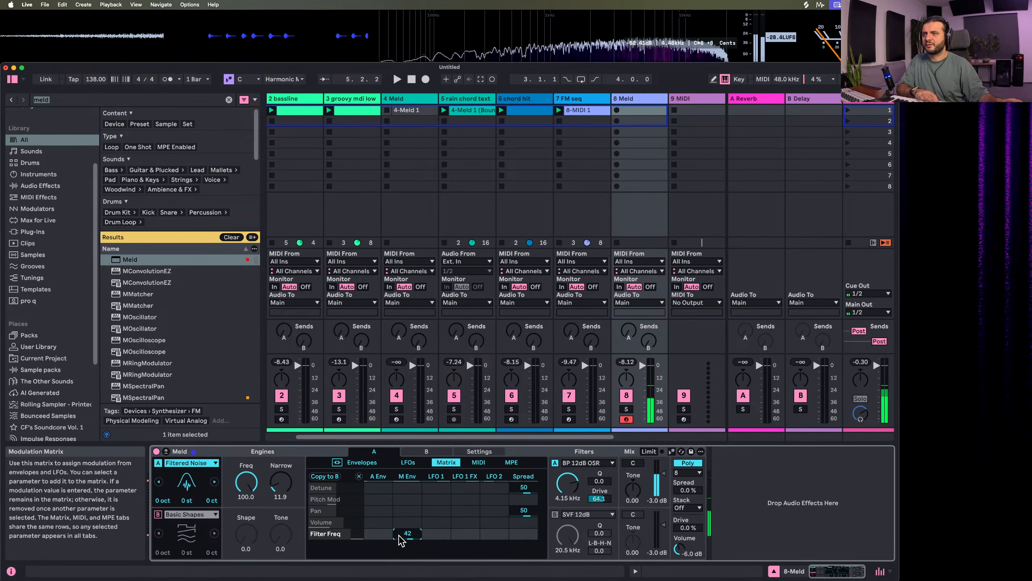
left_click(362, 462)
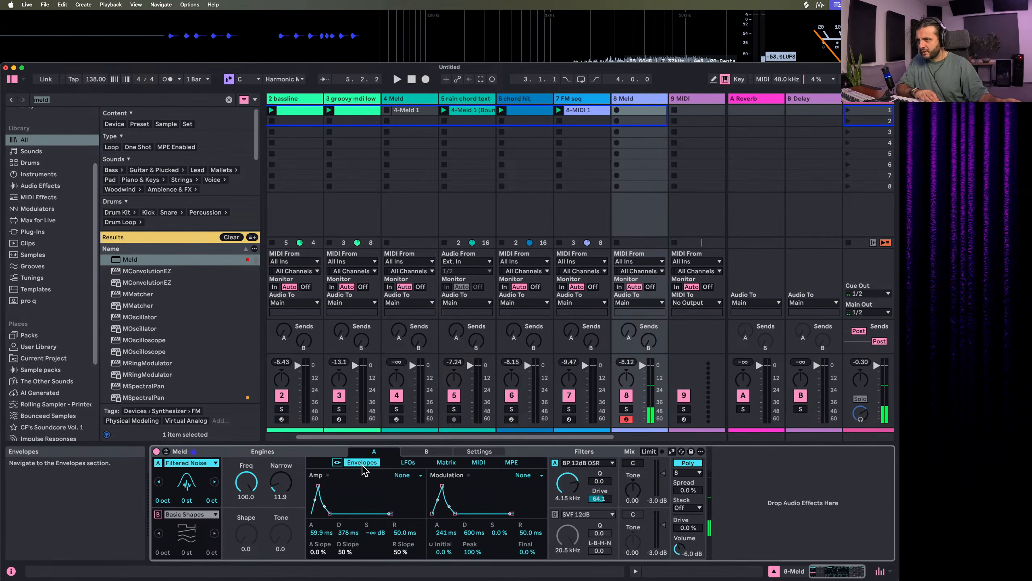
left_click_drag(318, 485, 326, 514)
left_click_drag(442, 486, 440, 485)
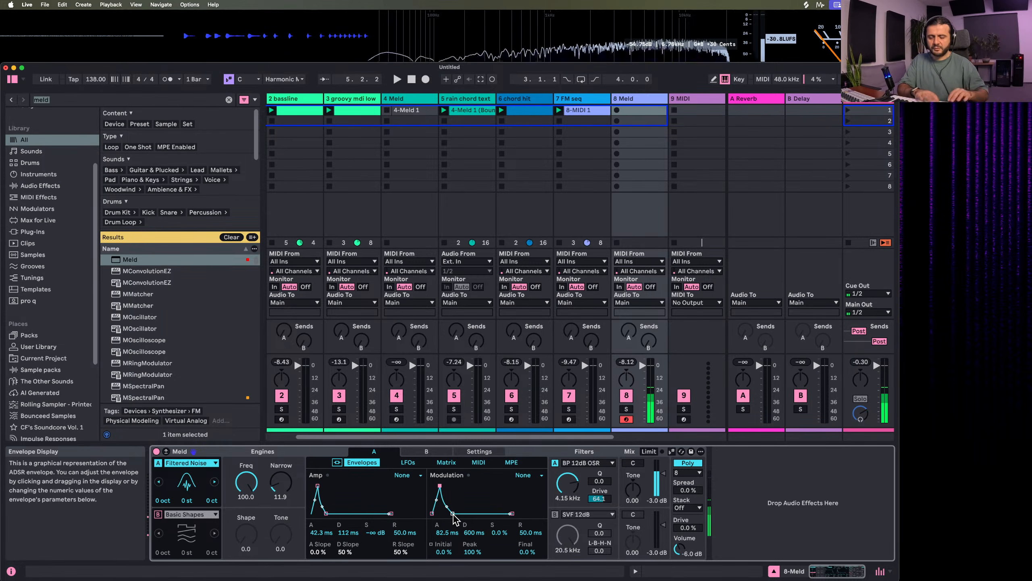
Create a one-bar clip in track 8's first slot with sixteenth-long C3 notes on every eighth
left_click(645, 110)
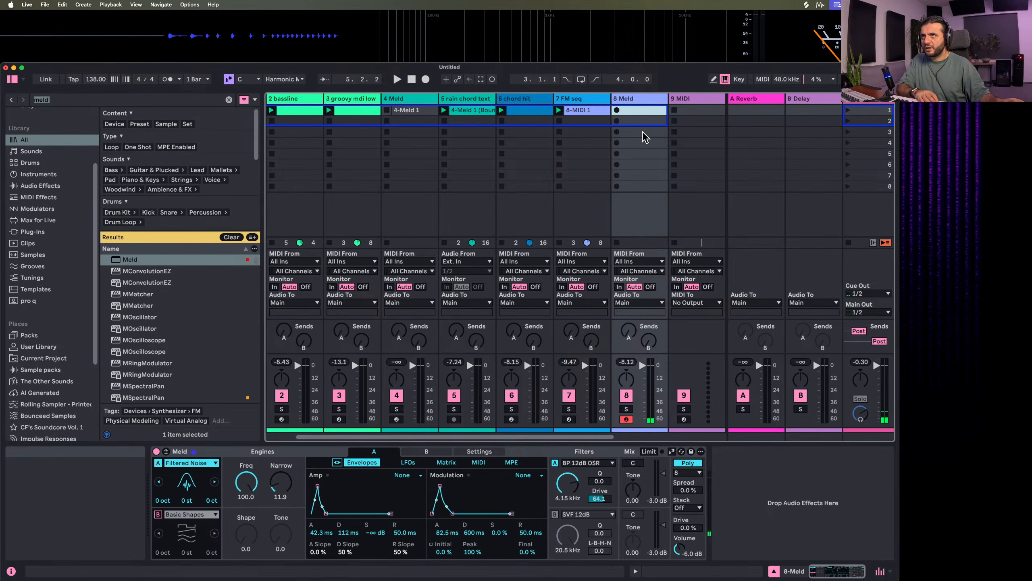
double_click(643, 111)
double_click(397, 494)
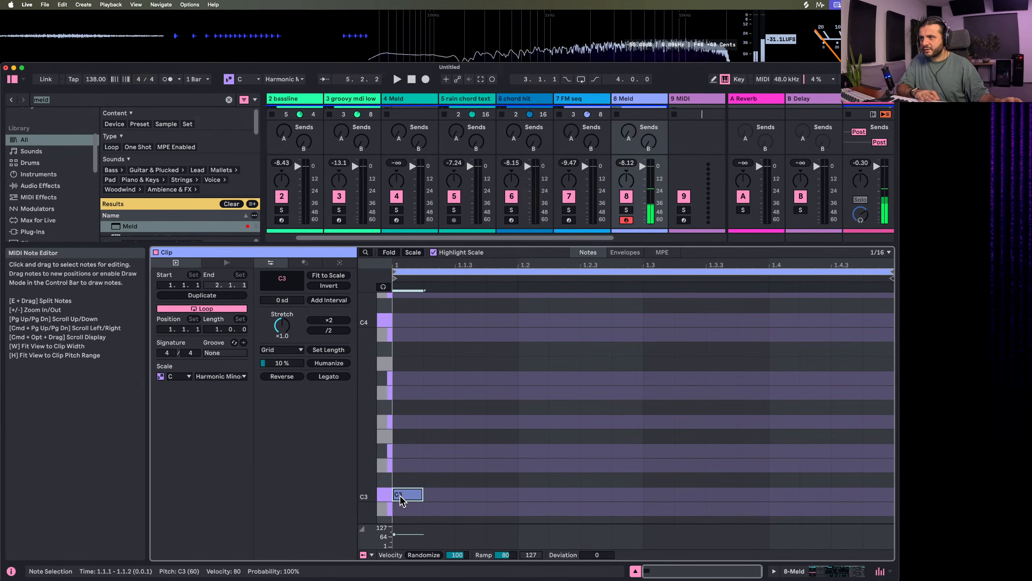
double_click(529, 495)
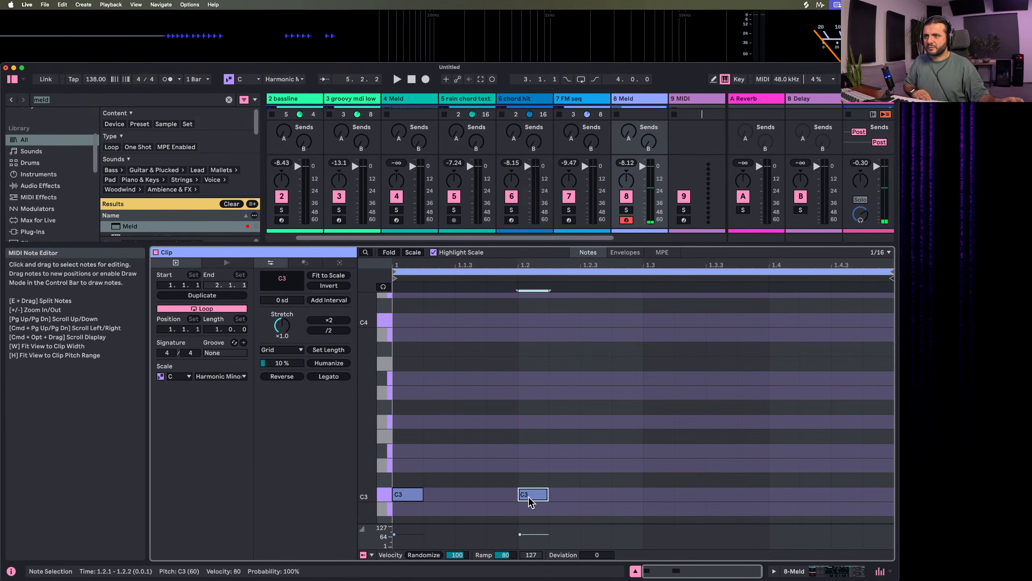
double_click(653, 492)
double_click(482, 497)
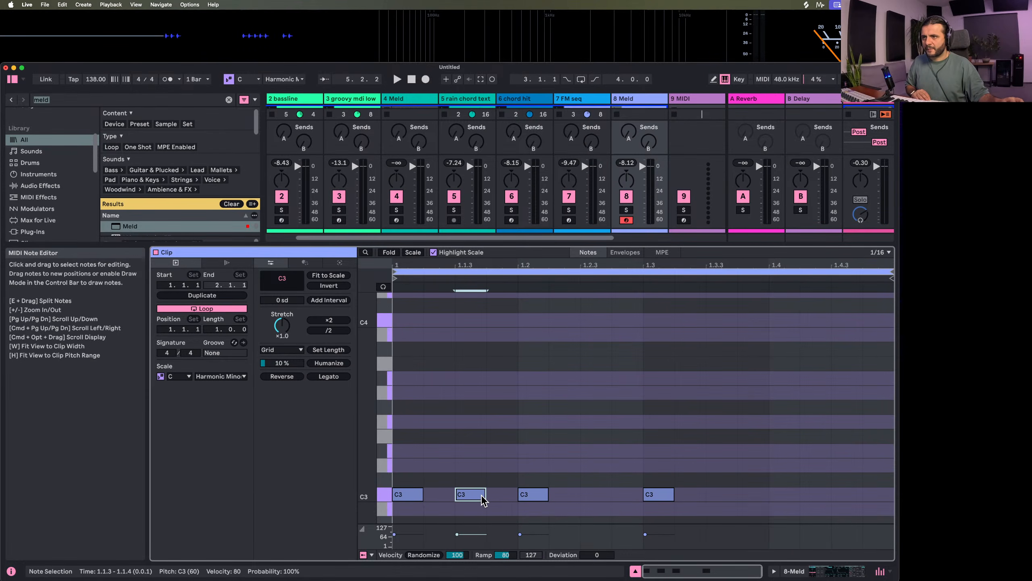
left_click(611, 494)
double_click(594, 495)
double_click(730, 495)
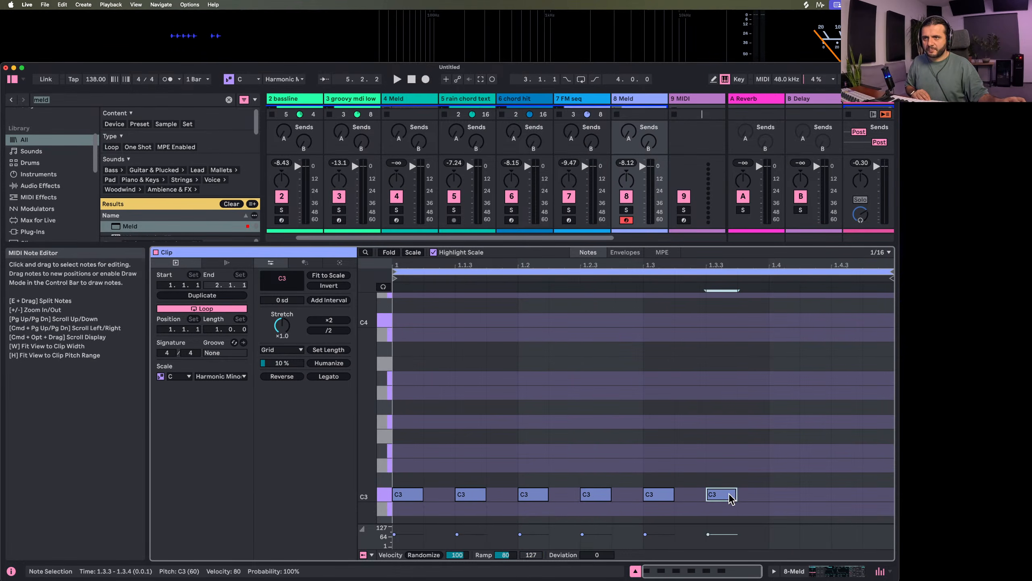
double_click(782, 495)
double_click(843, 494)
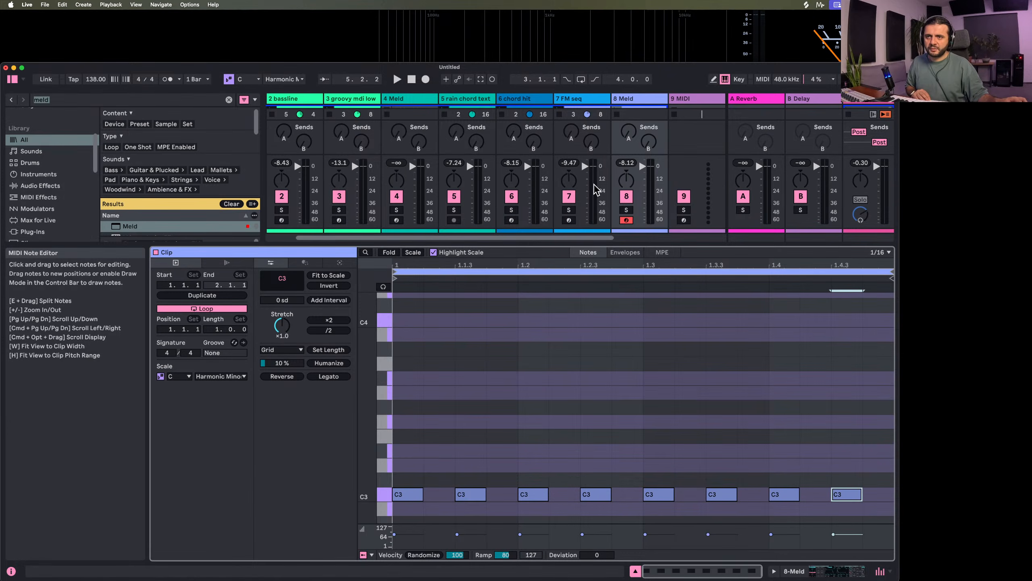
Play the idea with track 8 soloed, and duplicate all C3 notes one sixteenth later to fill the gaps
key("space")
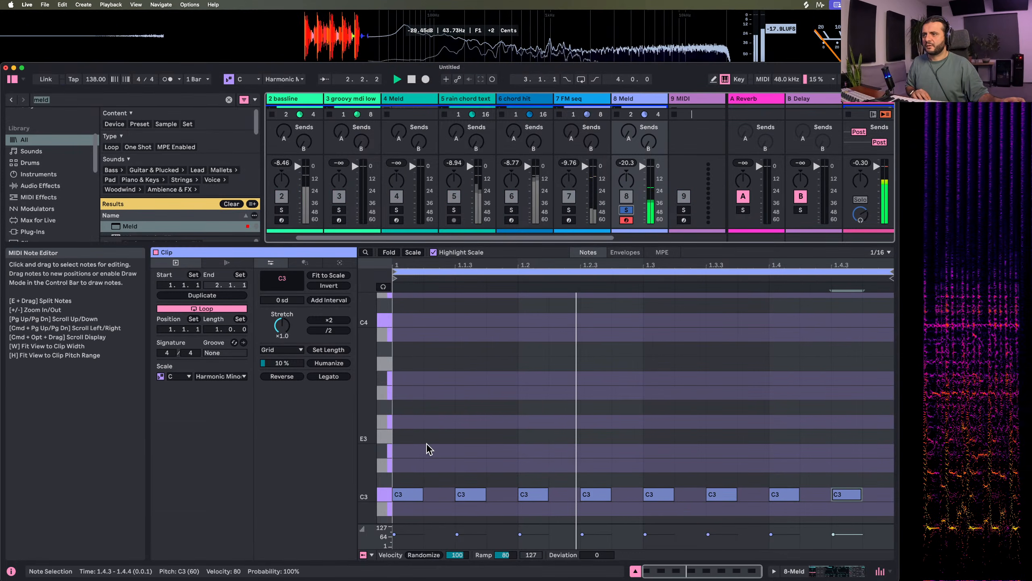
left_click_drag(405, 475, 920, 525)
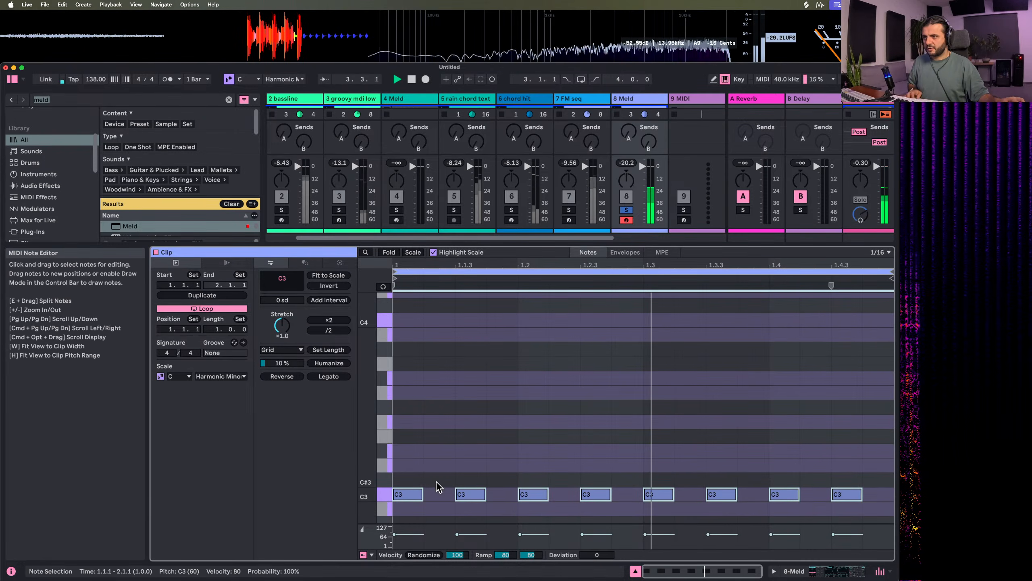
left_click_drag(412, 493, 444, 494)
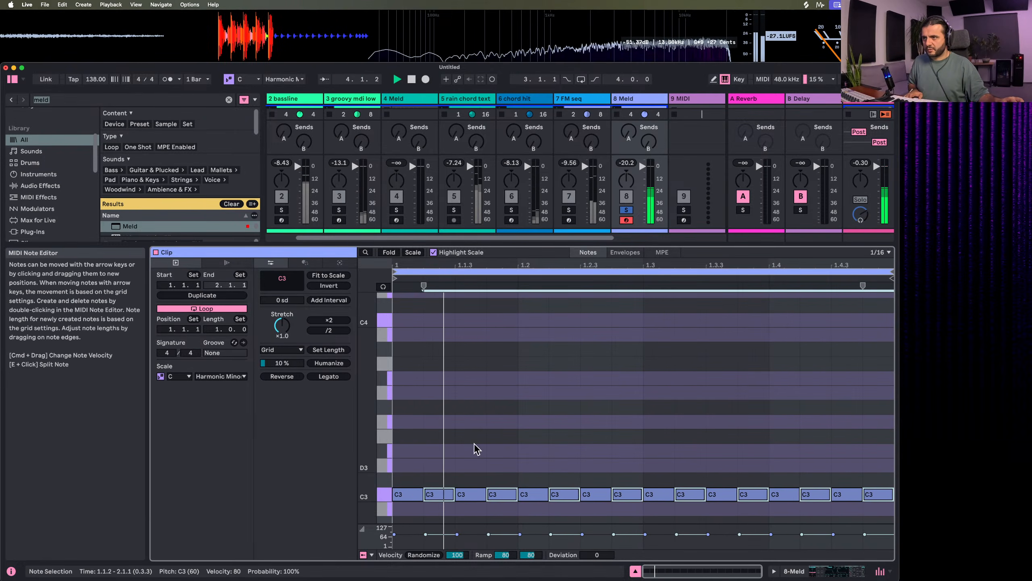
Slightly raise the first C3 note's velocity, and return to track 8's device chain
left_click(643, 101)
double_click(643, 101)
double_click(645, 111)
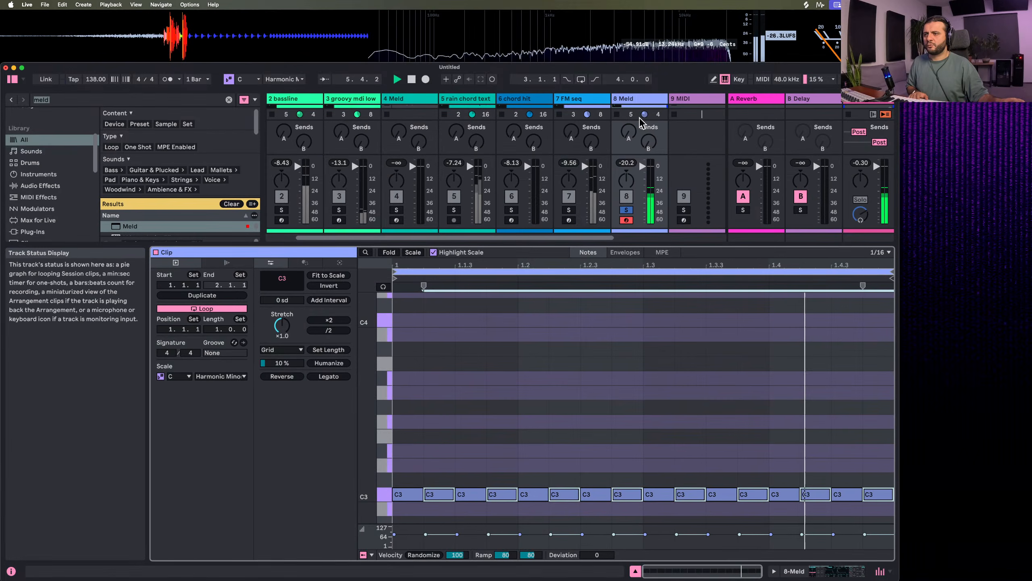
left_click_drag(395, 533, 394, 533)
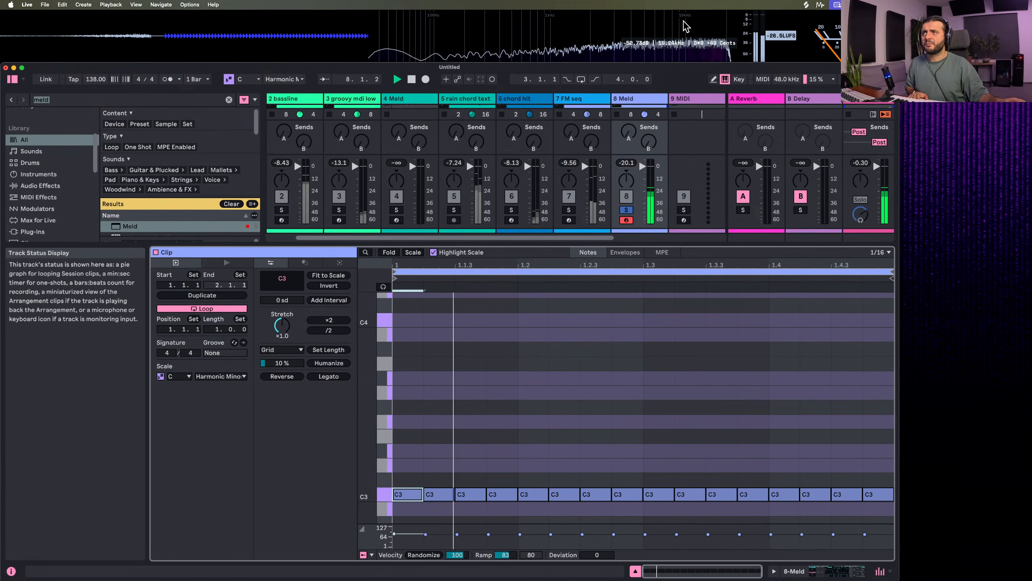
double_click(635, 100)
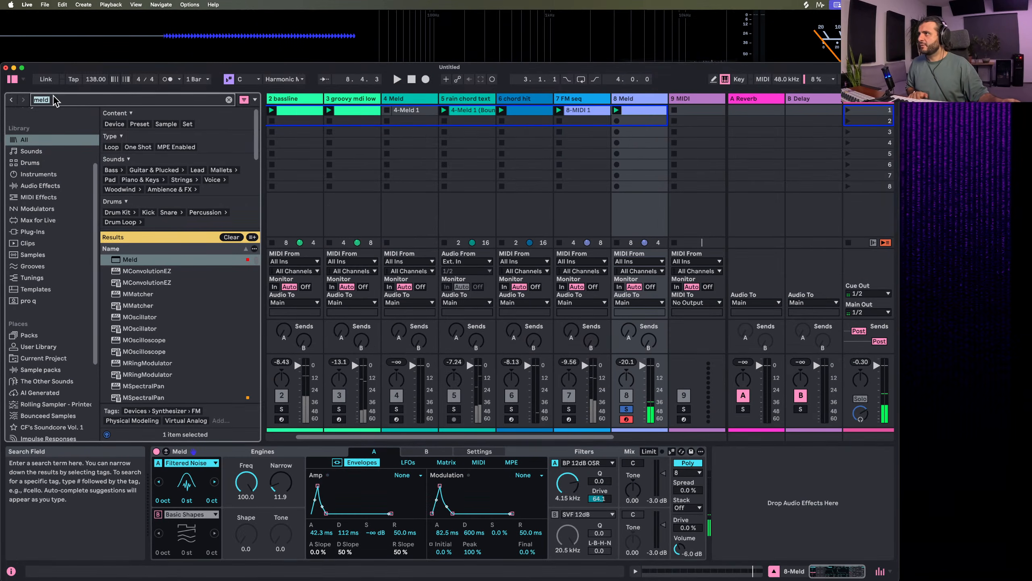
Search the browser for Velocity, load it before Meld on track 8, and use Fixed mode with a lowered Out Hi
type("velocit")
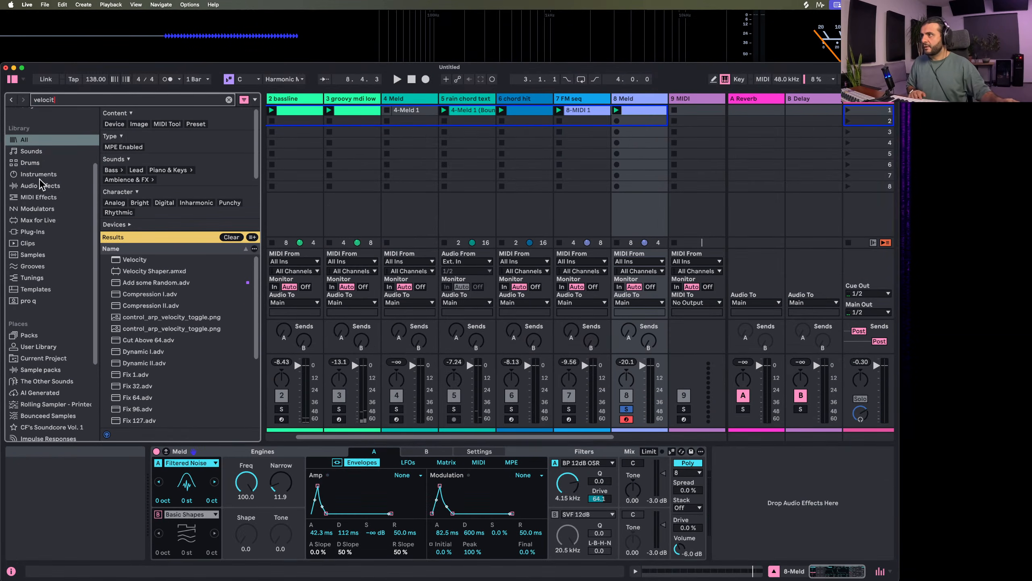
double_click(130, 259)
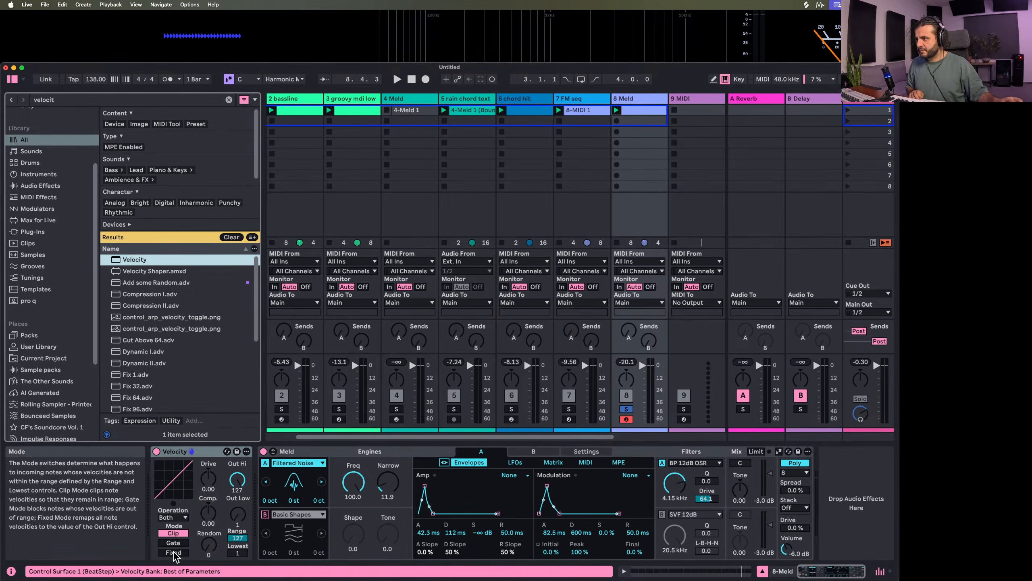
left_click_drag(237, 480, 237, 501)
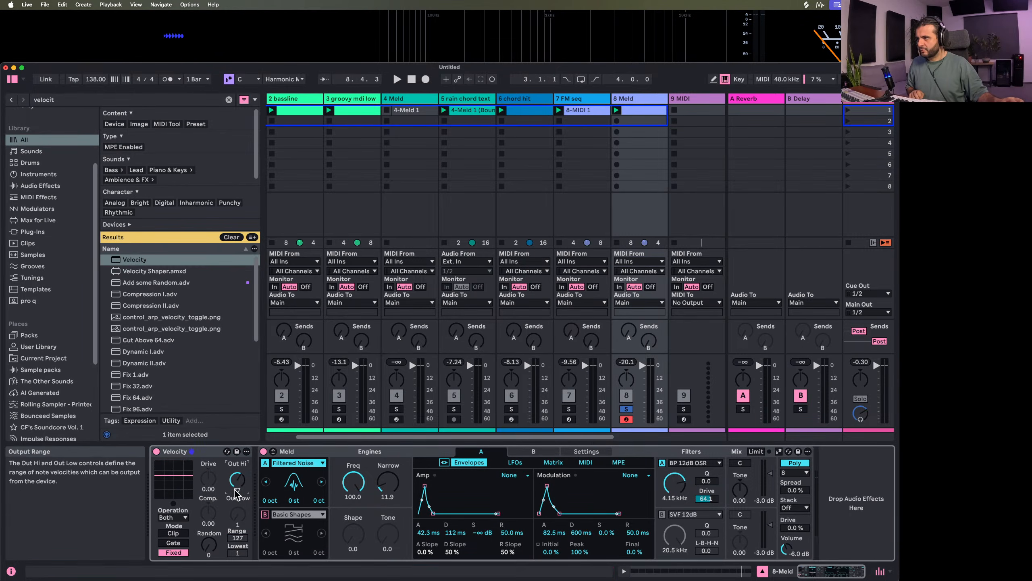
Play the idea and set the Velocity device on track 8 to Out Hi 80 with Random at 39
left_click_drag(209, 545, 208, 537)
left_click_drag(234, 483, 235, 491)
key("space")
left_click_drag(204, 550, 205, 540)
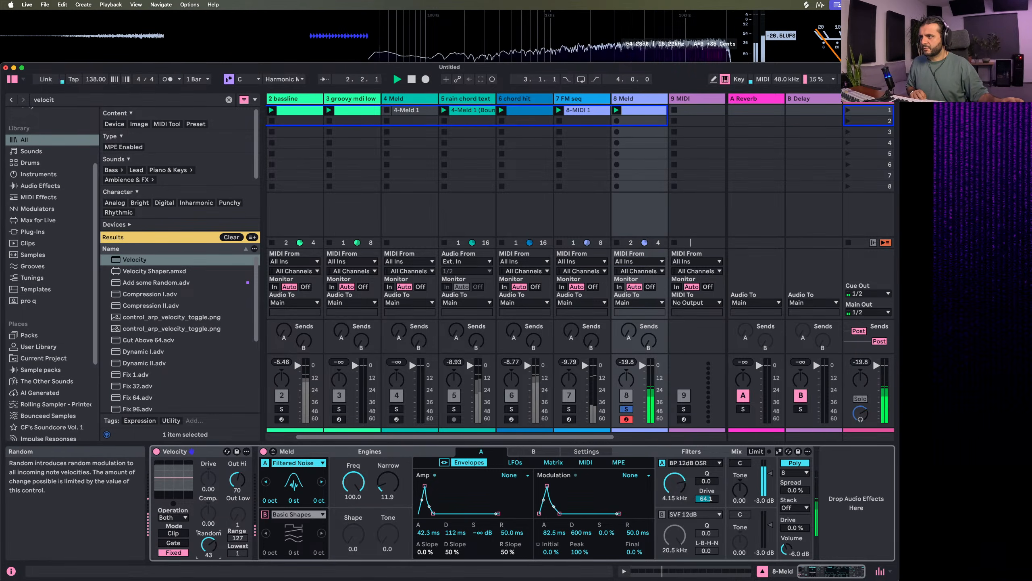
left_click_drag(240, 477, 240, 481)
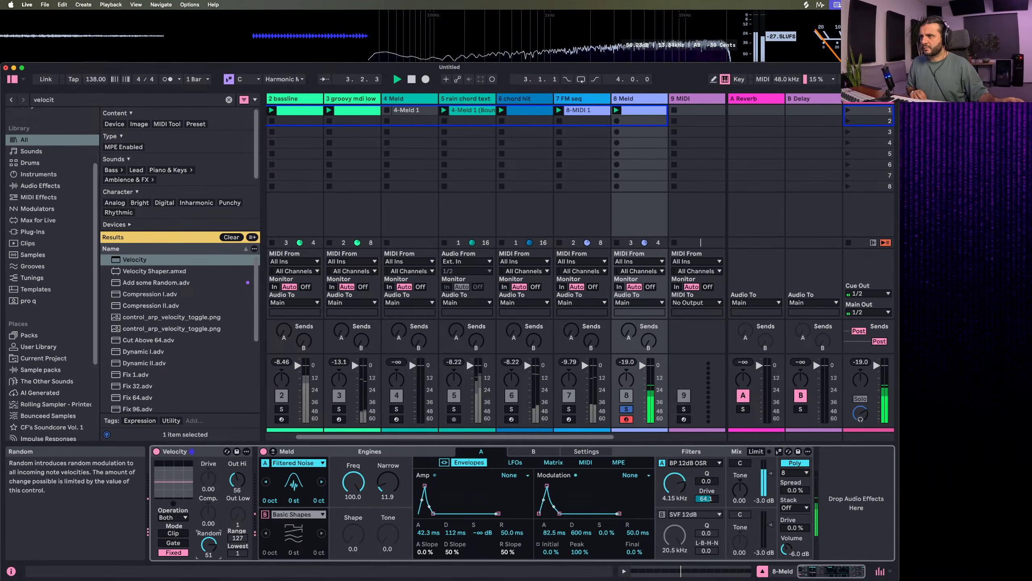
left_click_drag(209, 545, 208, 548)
left_click_drag(234, 489, 234, 479)
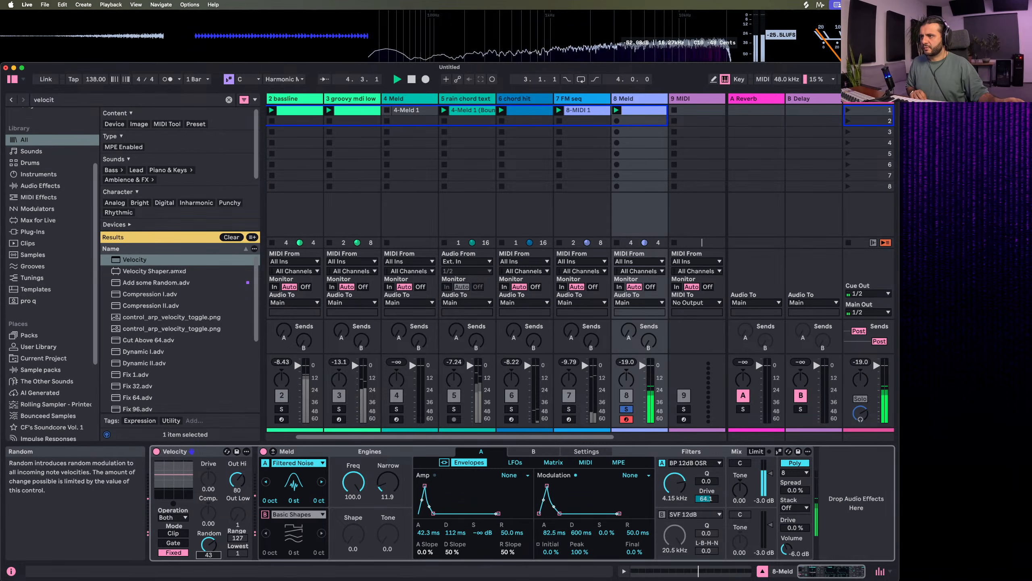
left_click_drag(207, 553, 206, 555)
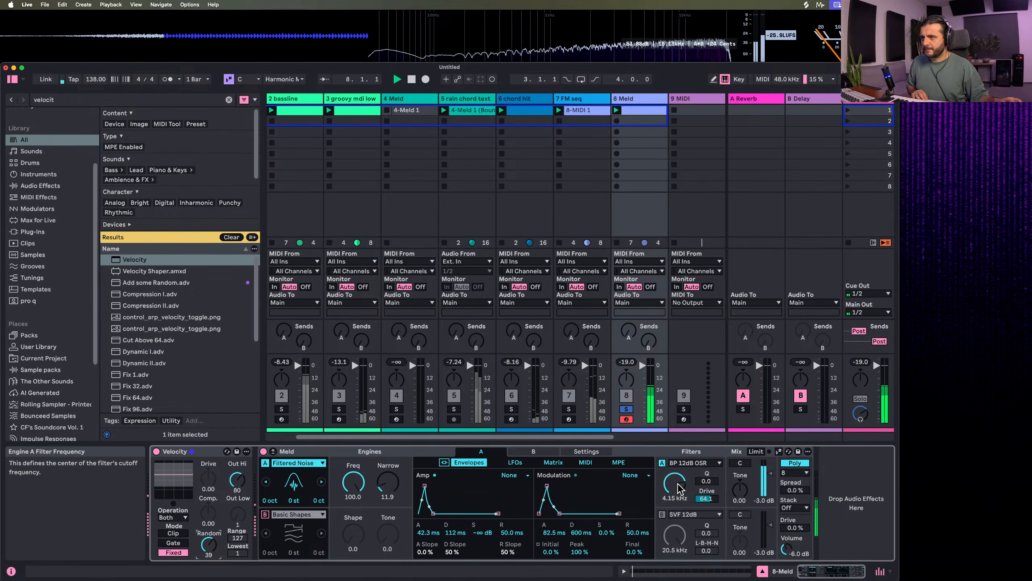
Change Meld's engine A LFO 1 to Ramp with Shape 100, Slope 22.2 and a synced 1/8 rate, and briefly play it back
left_click(515, 463)
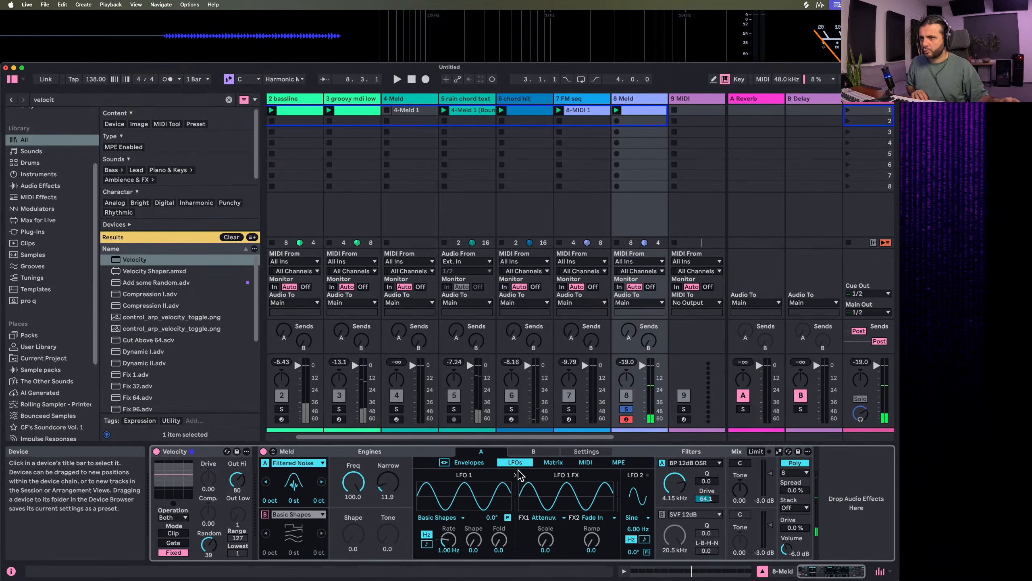
left_click(440, 518)
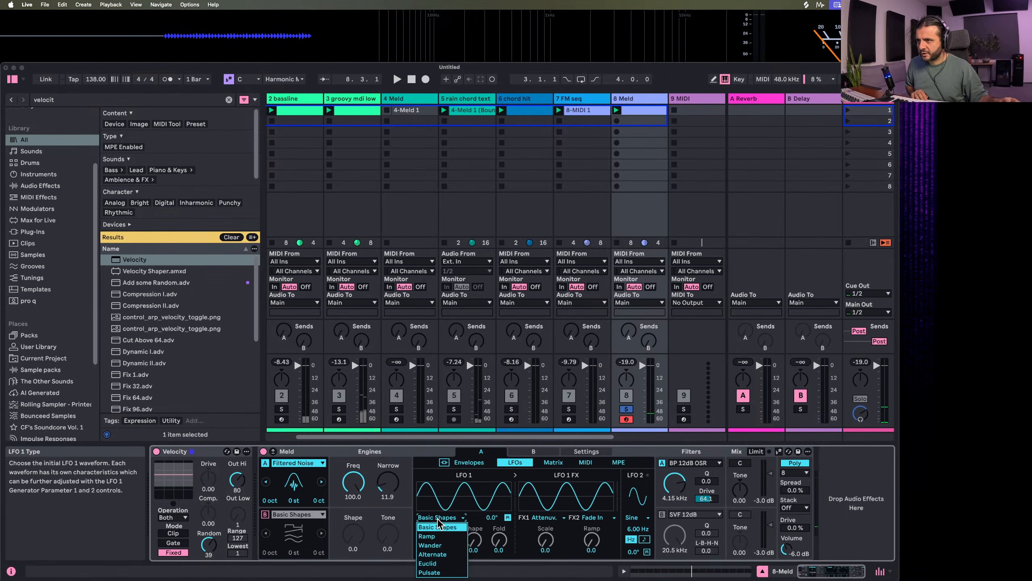
left_click(437, 539)
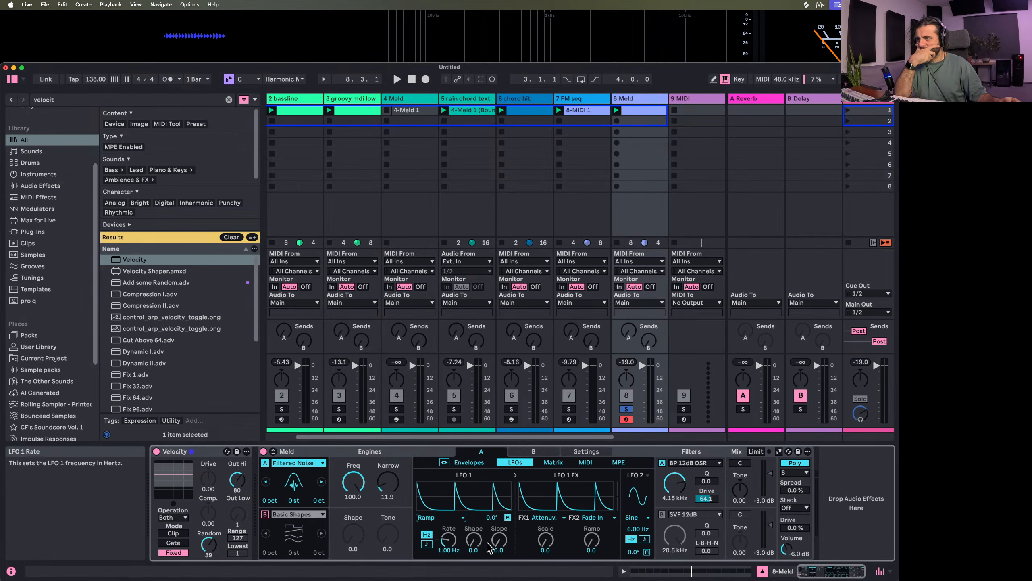
left_click_drag(499, 539, 474, 504)
left_click_drag(499, 540, 447, 542)
left_click(424, 545)
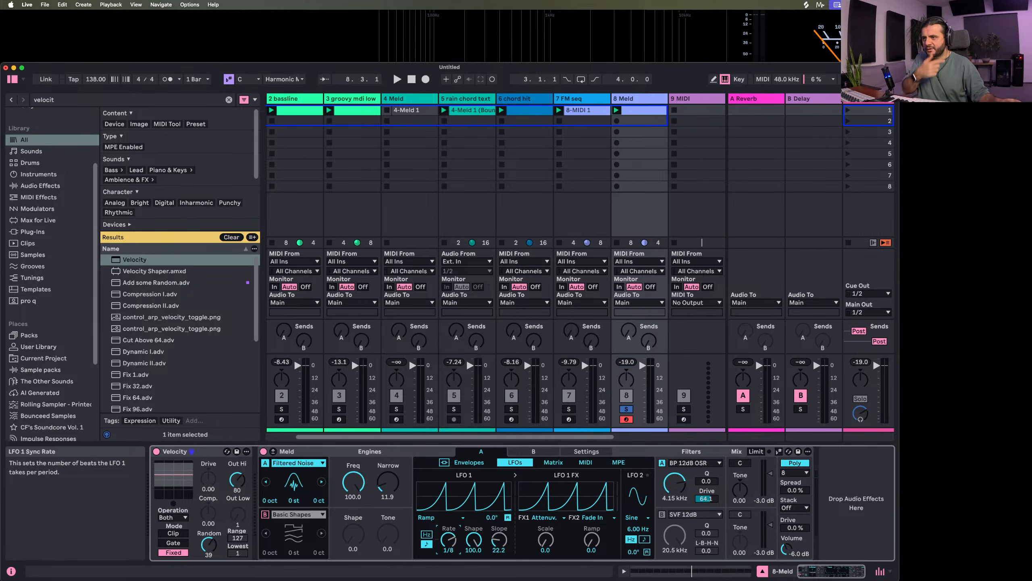
key("space")
key("space")
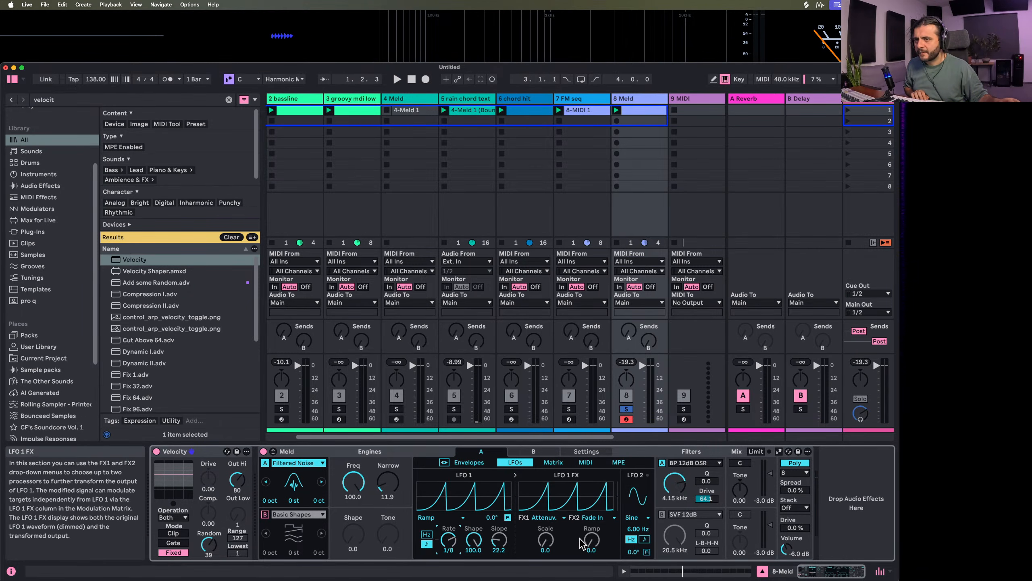
Change LFO 1's FX2 processor to Slew Down with its Slope at 23.0
left_click_drag(591, 540, 592, 512)
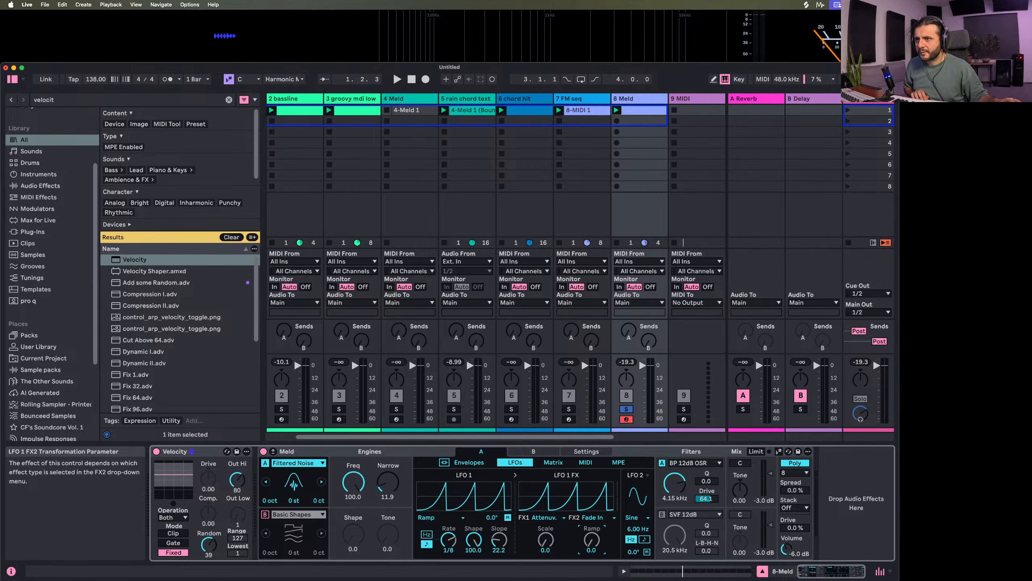
left_click(593, 517)
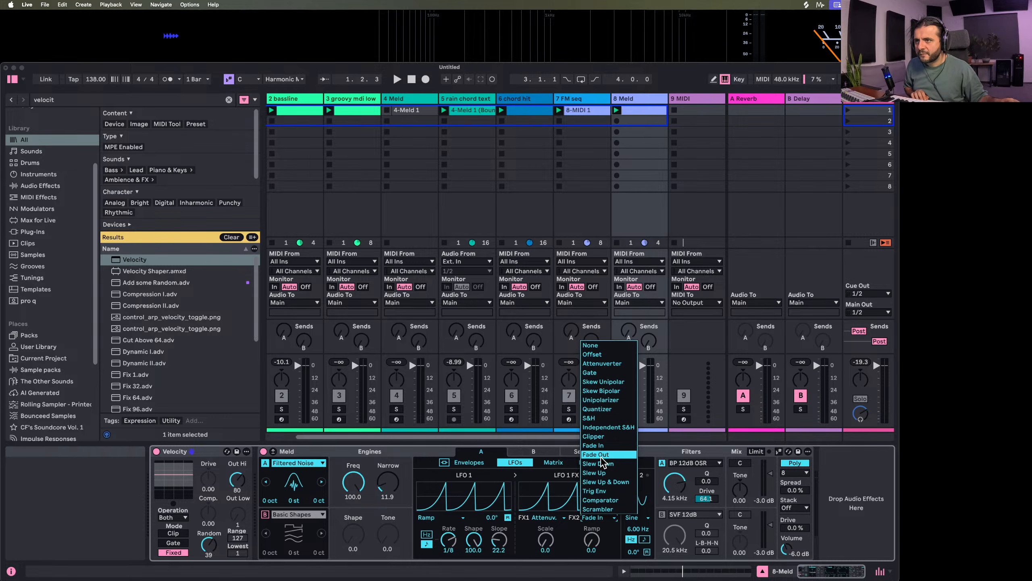
left_click(605, 468)
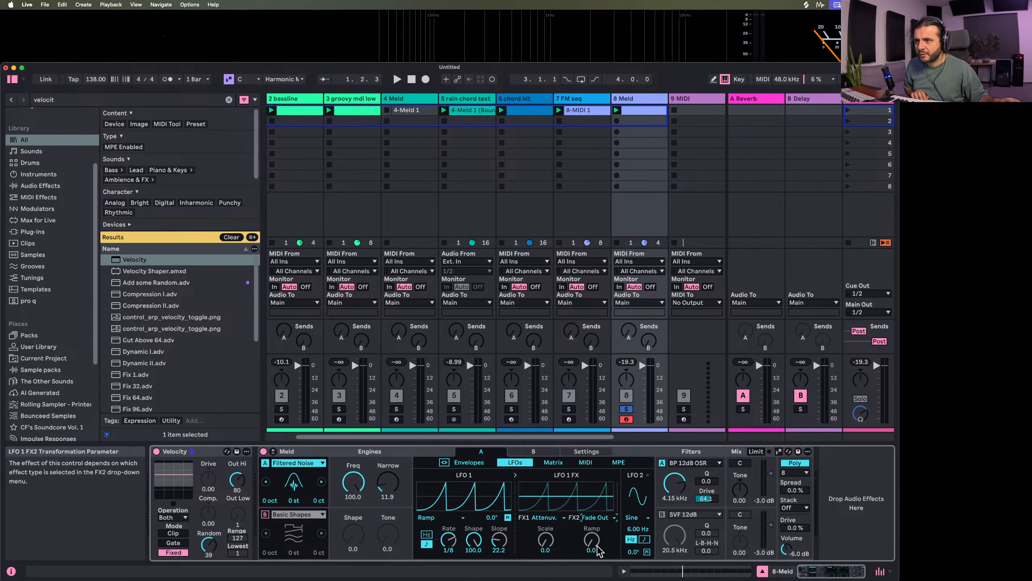
left_click(597, 517)
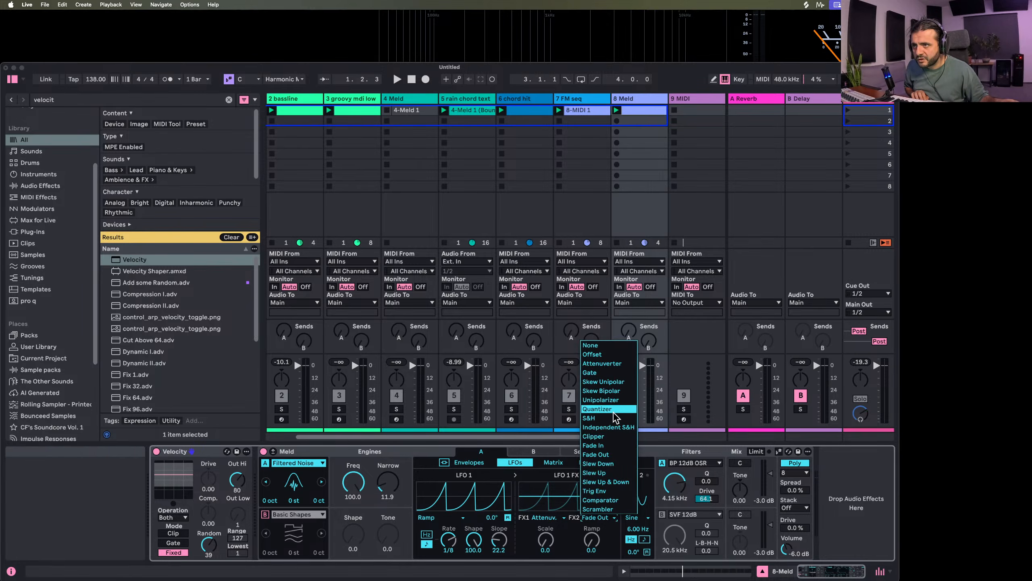
left_click(614, 464)
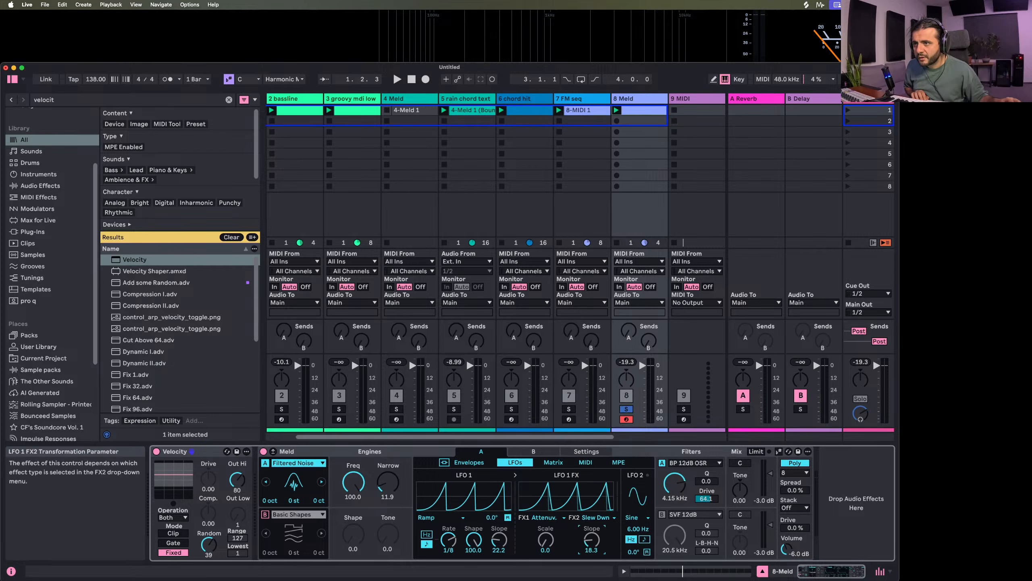
left_click_drag(591, 540, 591, 541)
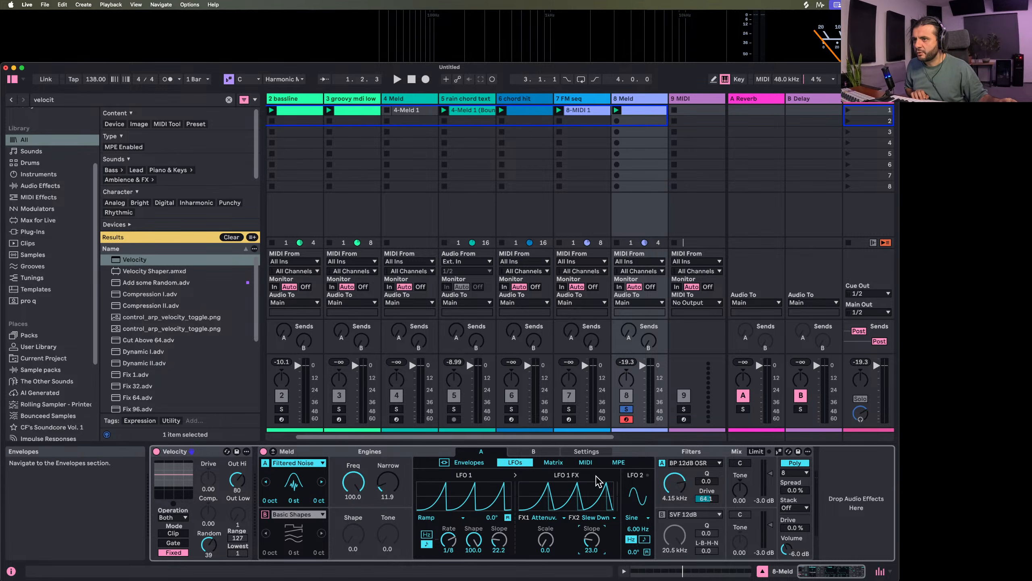
Try modulating the LFO 1 FX 2 Macro with the modulation envelope up to 100 and lowering engine A's filter frequency to 2.03 kHz
left_click(554, 462)
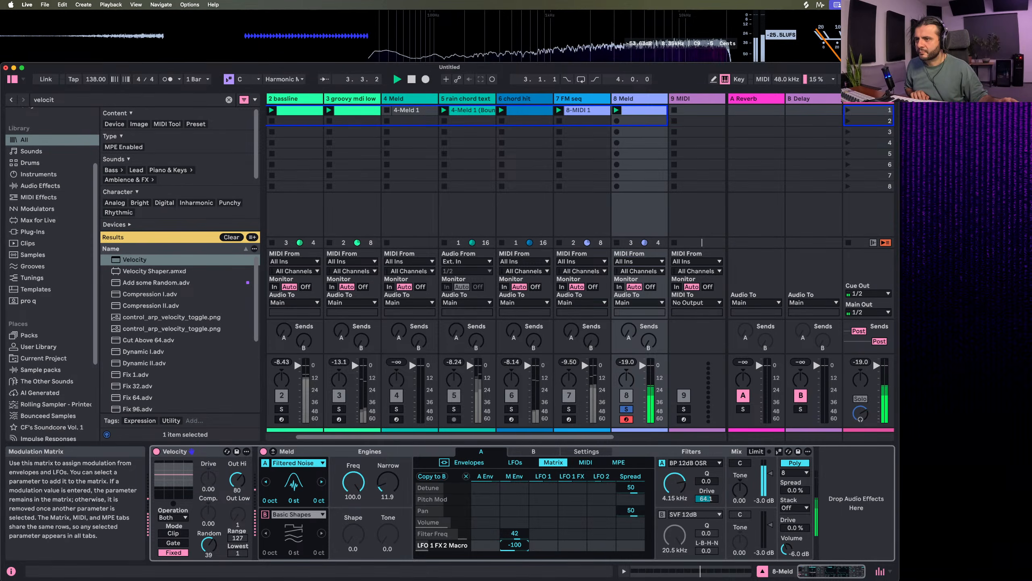
left_click_drag(675, 484, 674, 510)
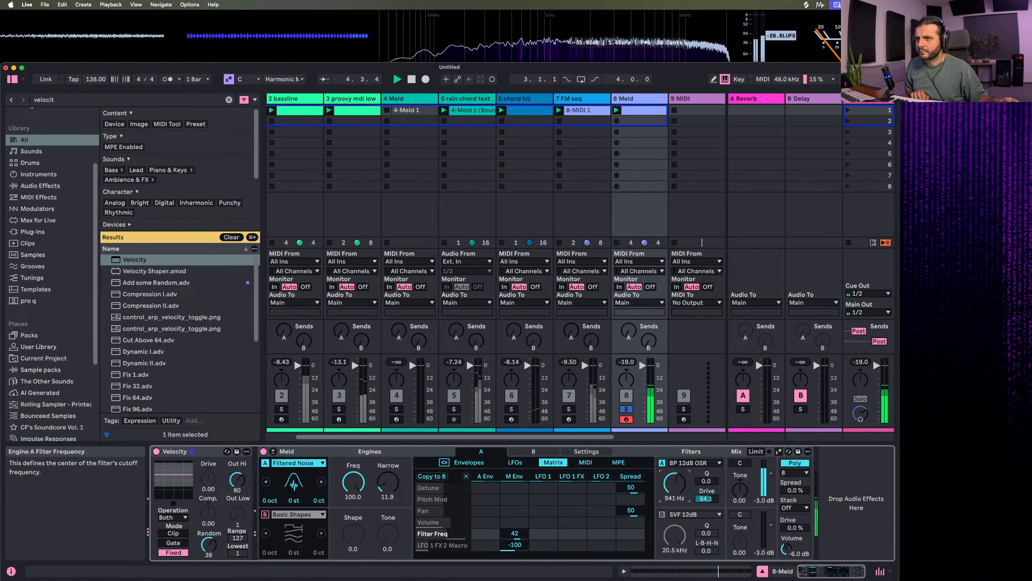
left_click_drag(514, 544, 515, 534)
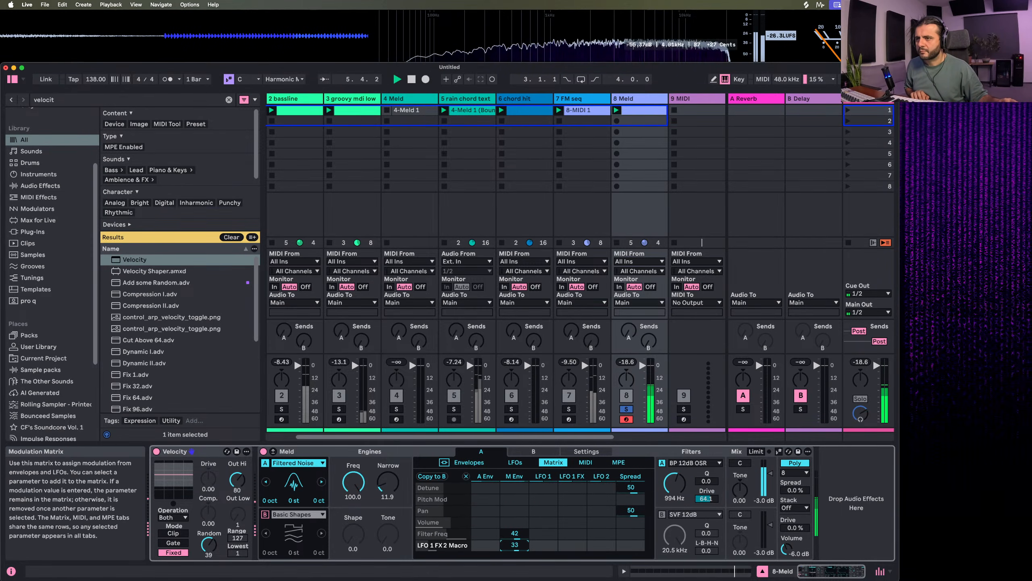
left_click(674, 483)
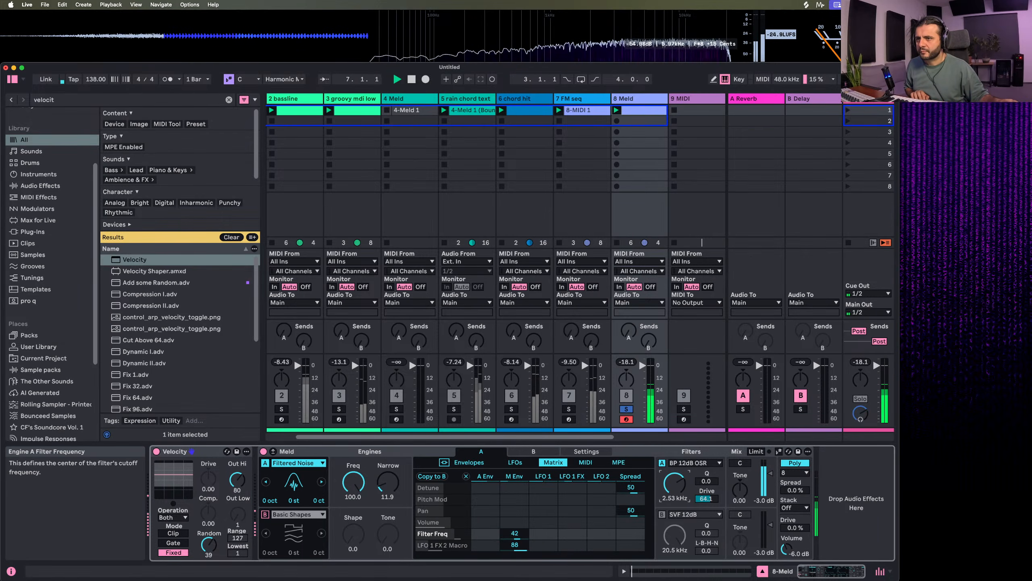
double_click(511, 545)
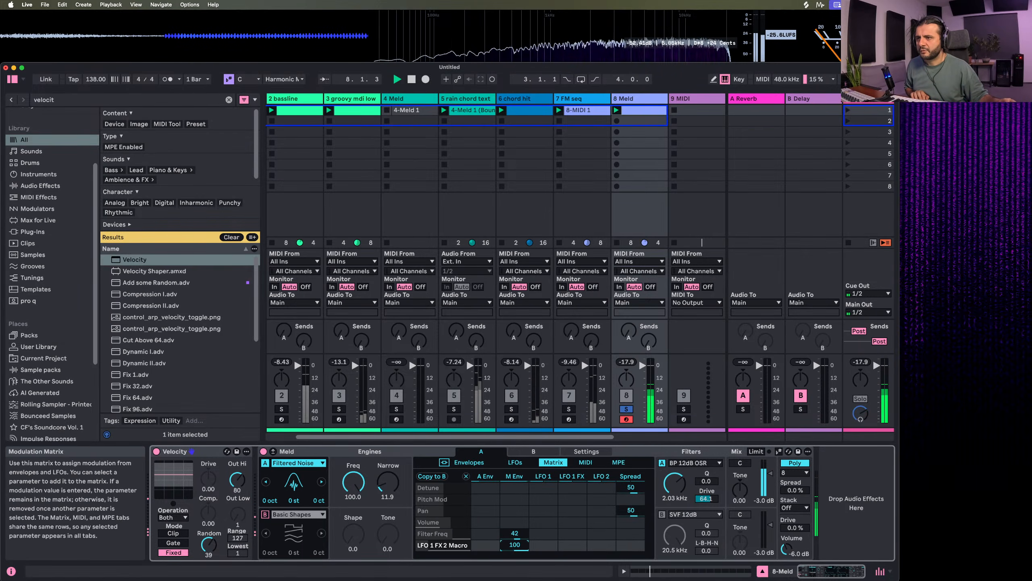
Clear the modulation envelope's amounts on Filter Freq and the LFO 1 FX 2 Macro in the matrix
left_click(526, 532)
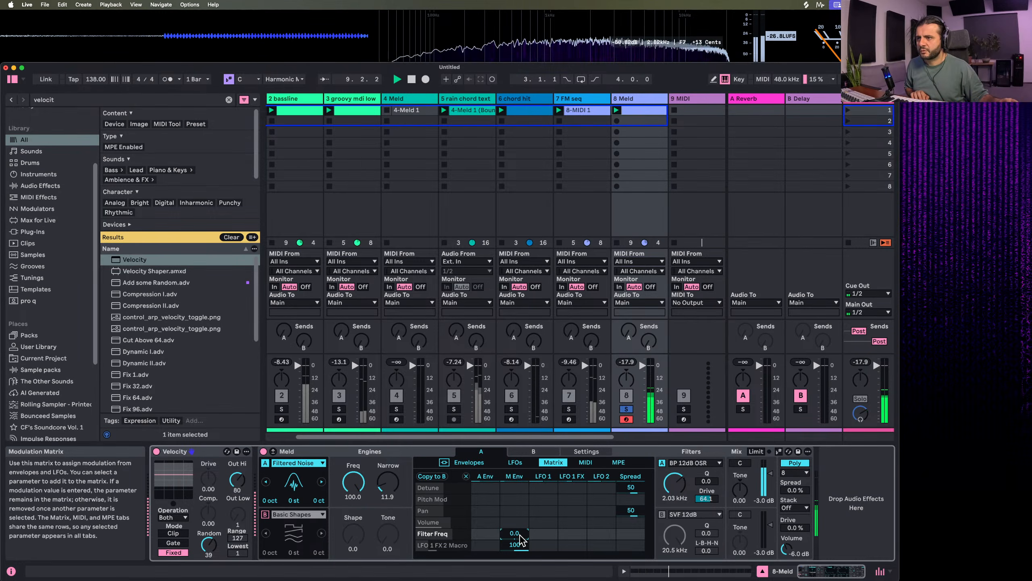
left_click_drag(522, 545, 522, 578)
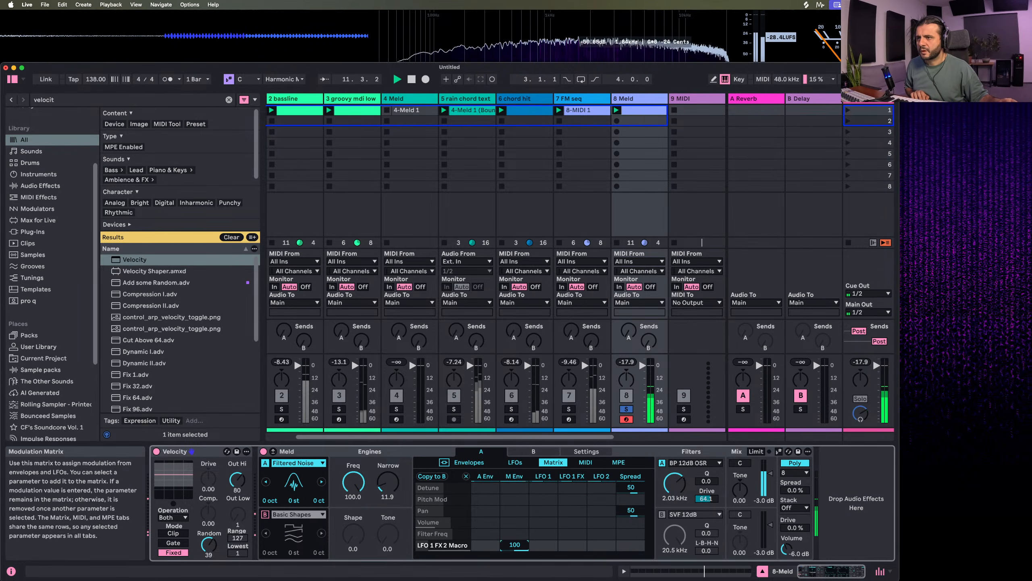
double_click(517, 546)
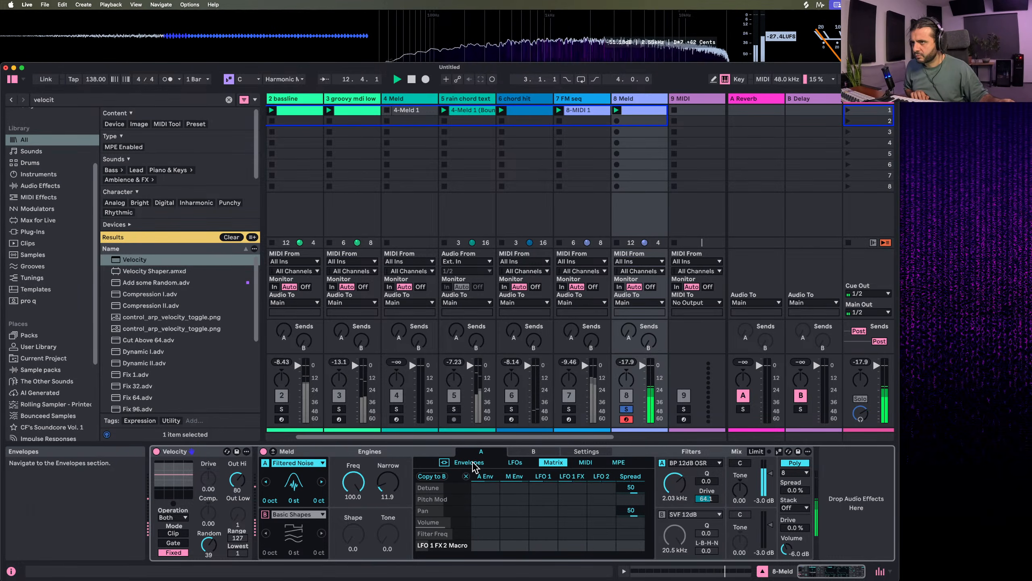
Modulate Filter Freq by 70 from the modulation envelope and -41 from LFO 1 FX, with engine A's filter frequency at 755 Hz
left_click(473, 464)
left_click(557, 464)
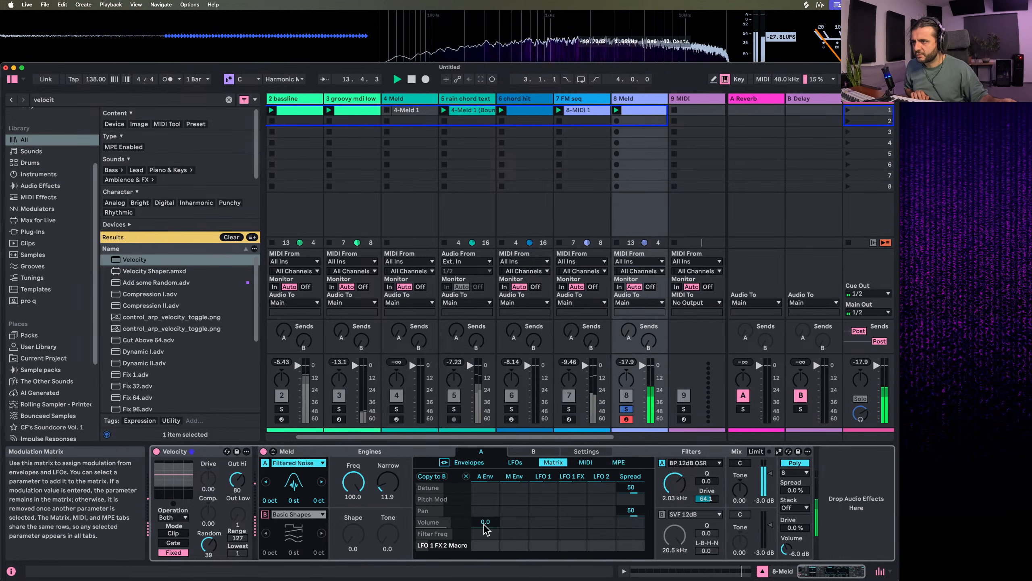
left_click_drag(513, 536, 513, 527)
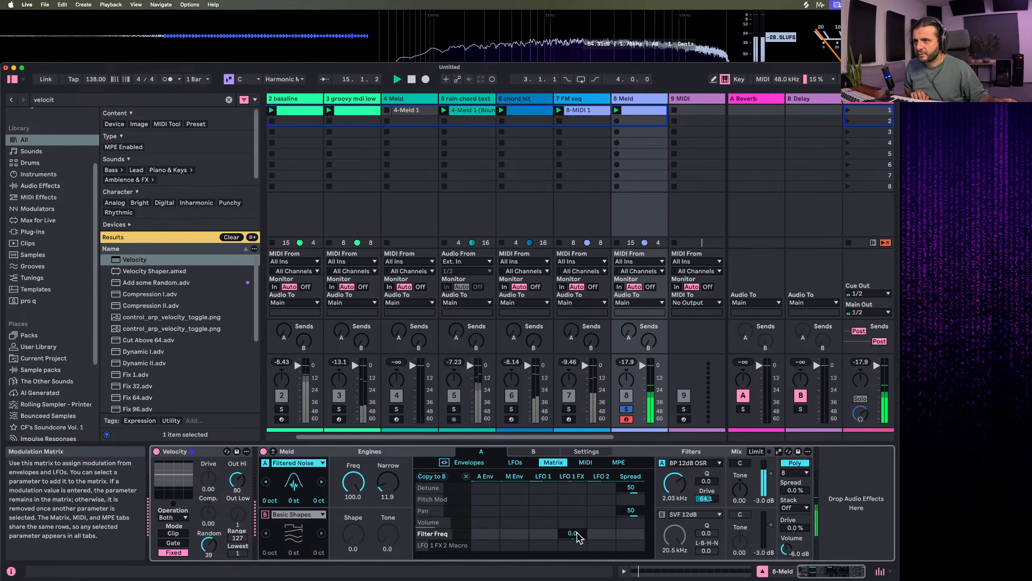
left_click_drag(573, 534, 573, 545)
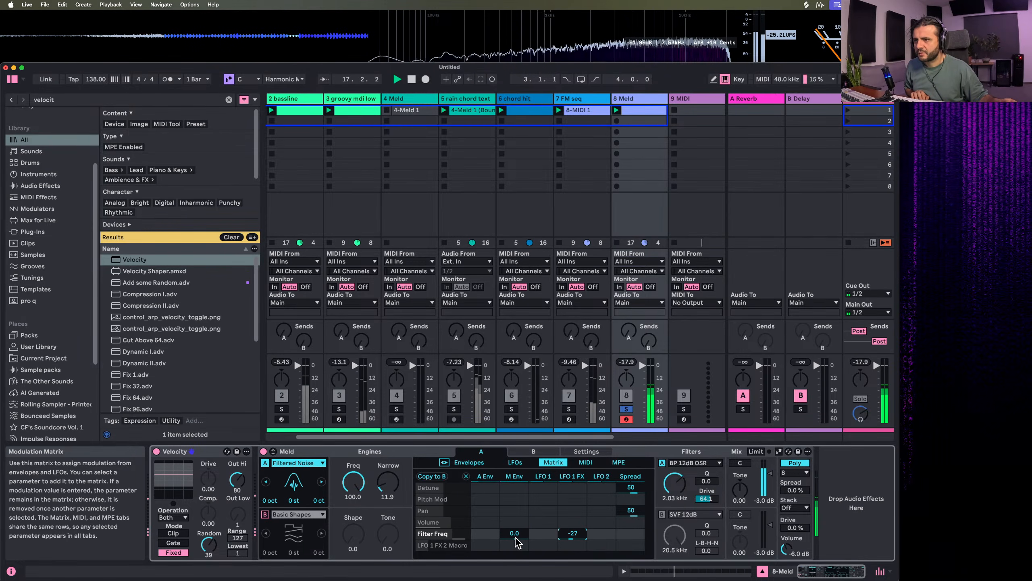
left_click_drag(512, 534, 512, 516)
left_click_drag(579, 532, 579, 532)
left_click_drag(515, 533, 515, 522)
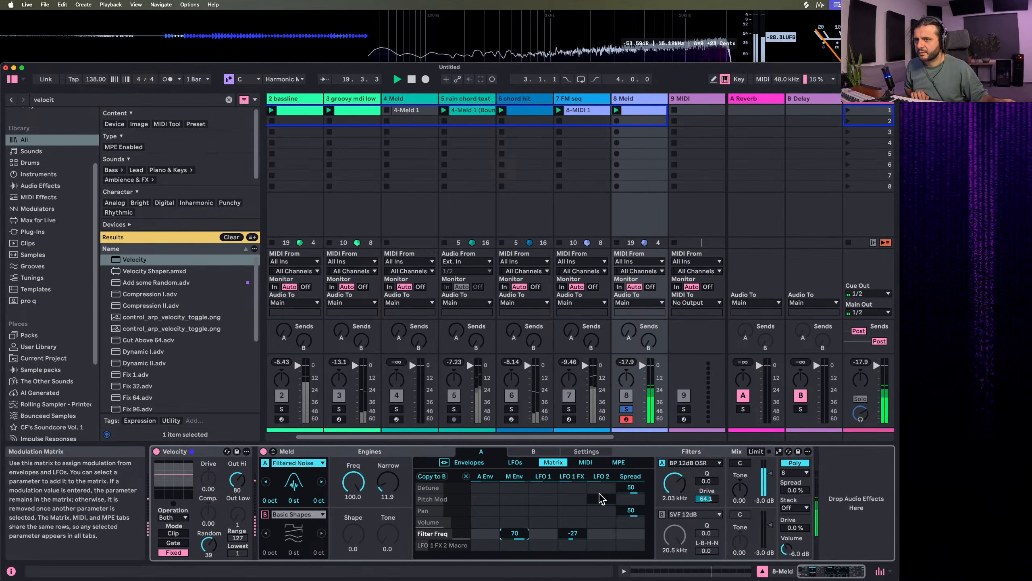
left_click_drag(674, 484, 674, 494)
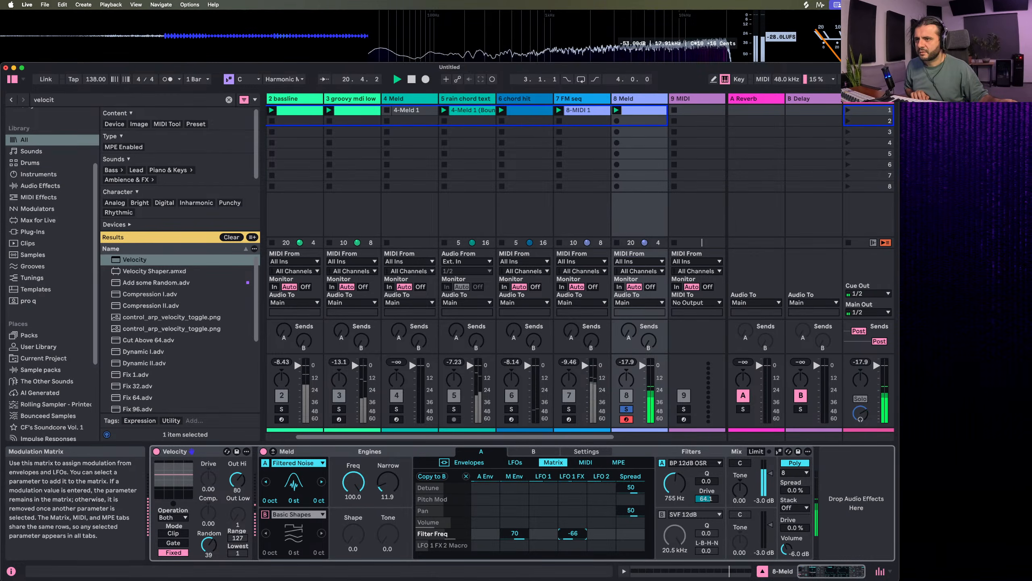
mouse_move(572, 540)
left_mouse_down()
mouse_move(572, 528)
mouse_move(571, 541)
left_mouse_up()
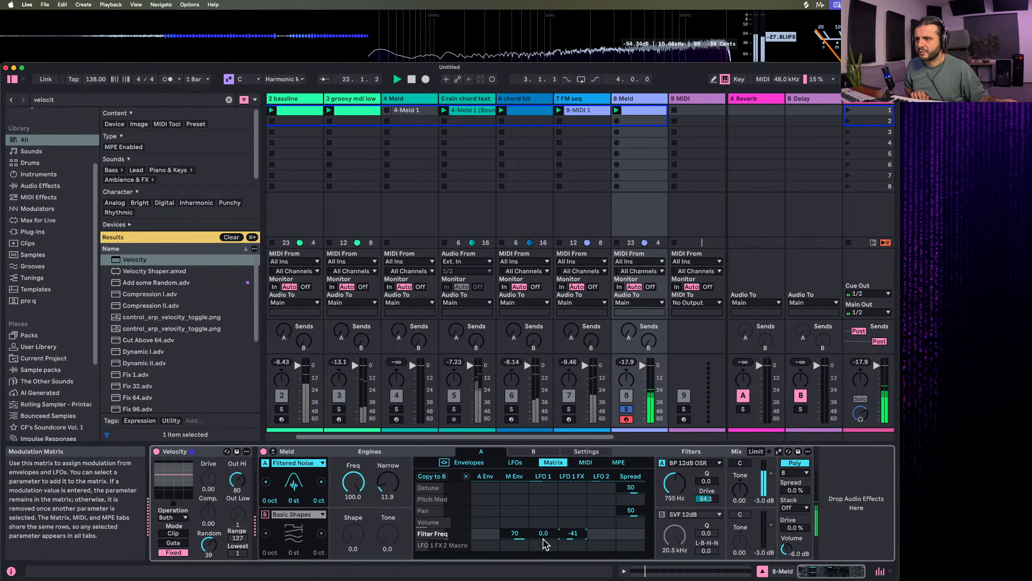
Set LFO 1's synced rate to 1/4 and engine A's filter frequency to 213 Hz, and return to the modulation matrix
left_click(515, 463)
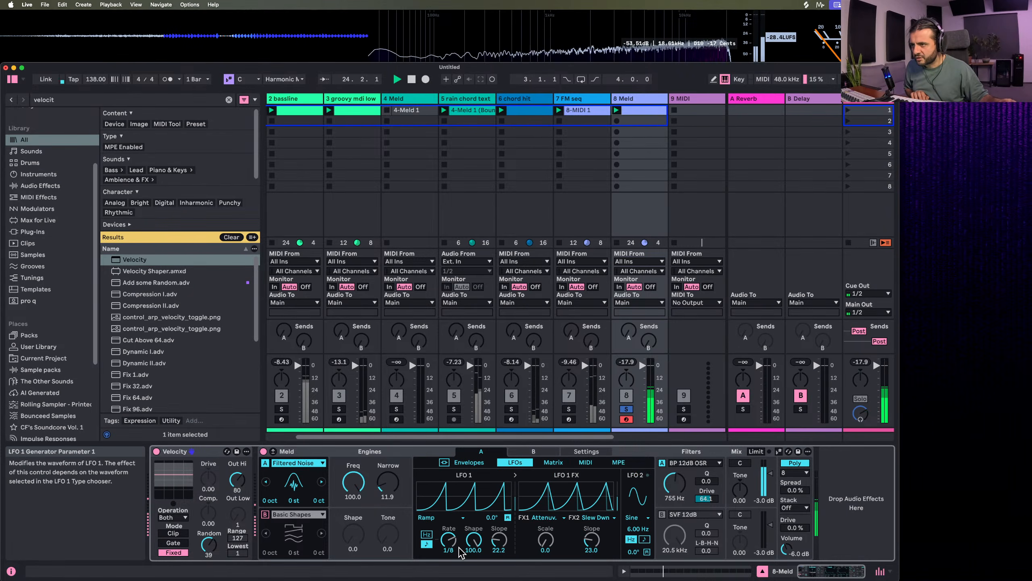
left_click_drag(449, 540, 448, 531)
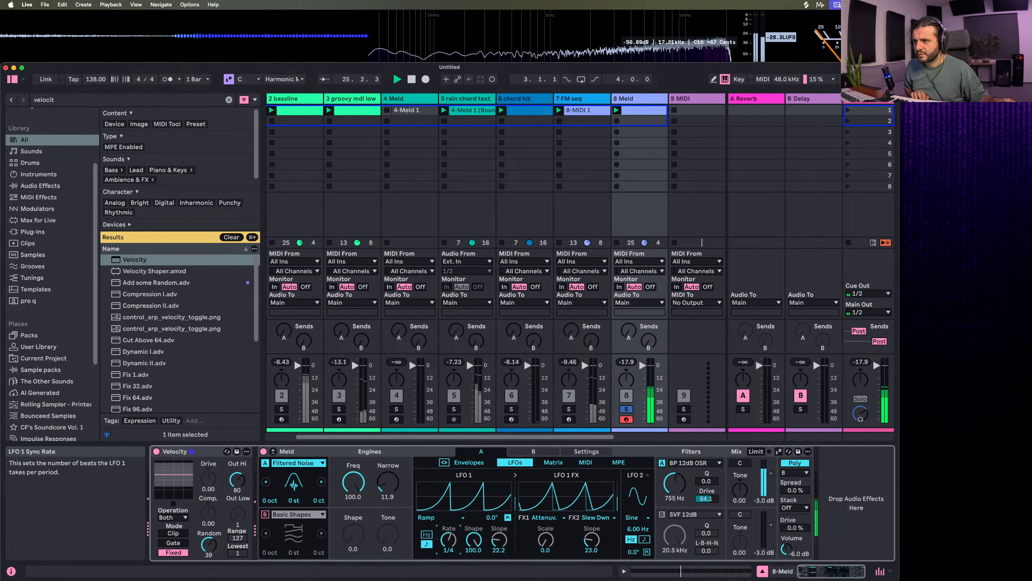
left_click_drag(674, 483, 674, 474)
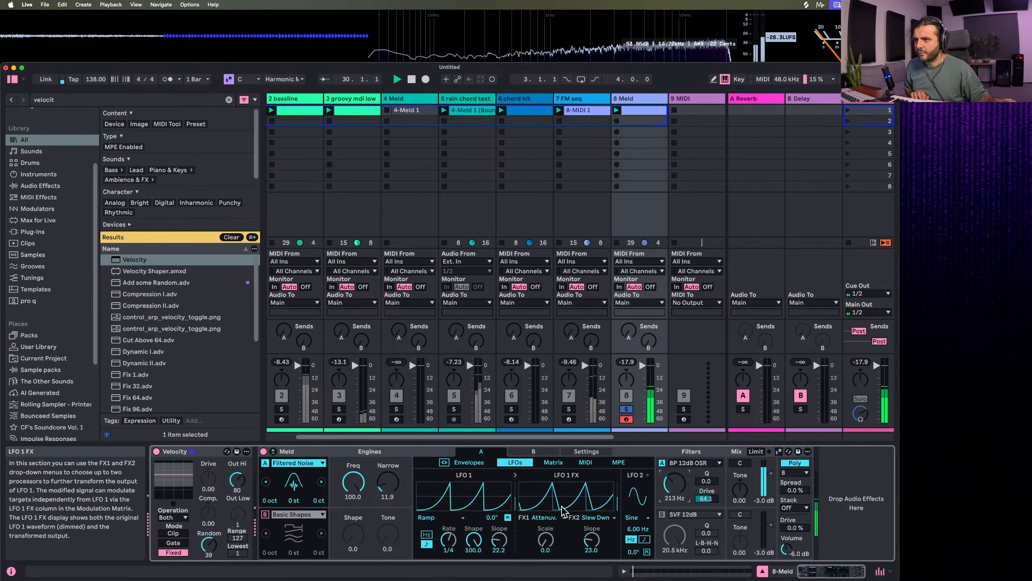
left_click(469, 463)
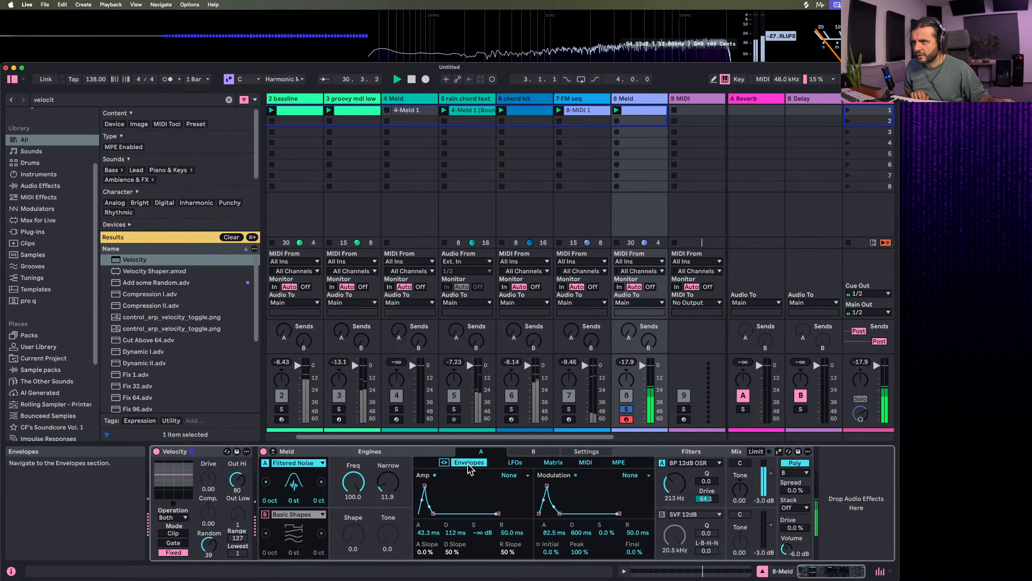
left_click(511, 462)
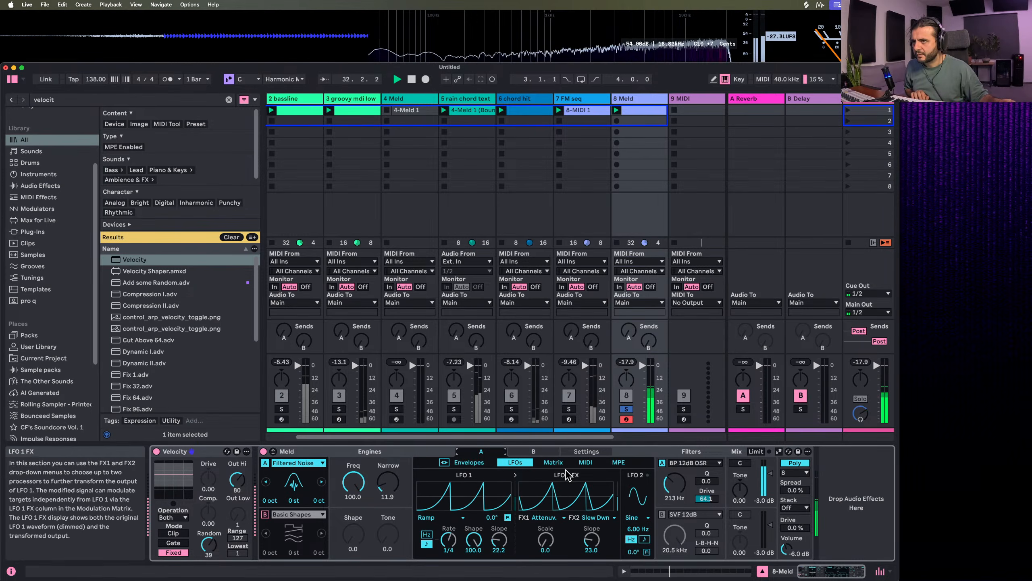
left_click(556, 464)
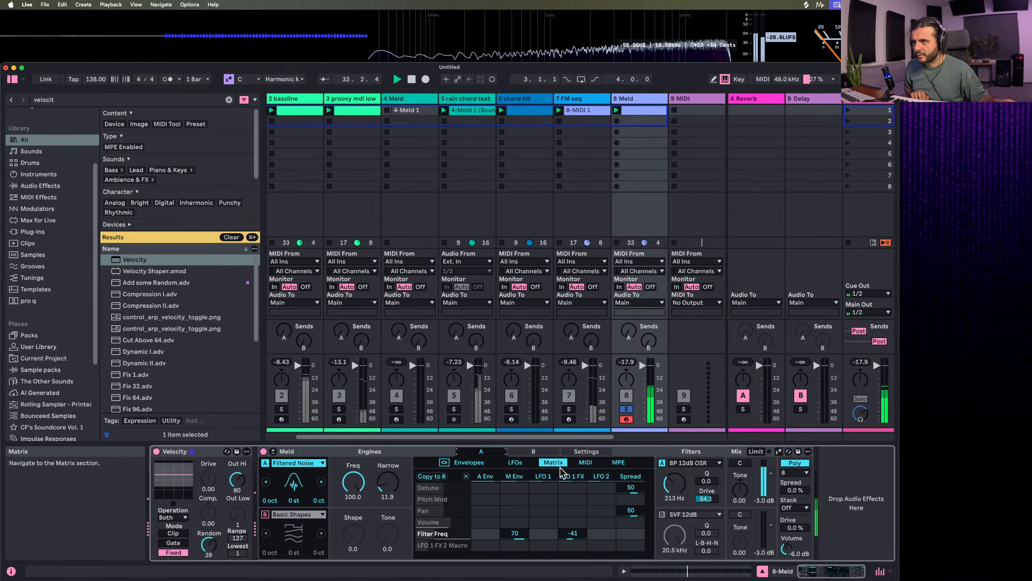
Set the LFO 1 FX modulation amount on Filter Freq to -62 in engine A's matrix
left_click_drag(571, 534, 572, 472)
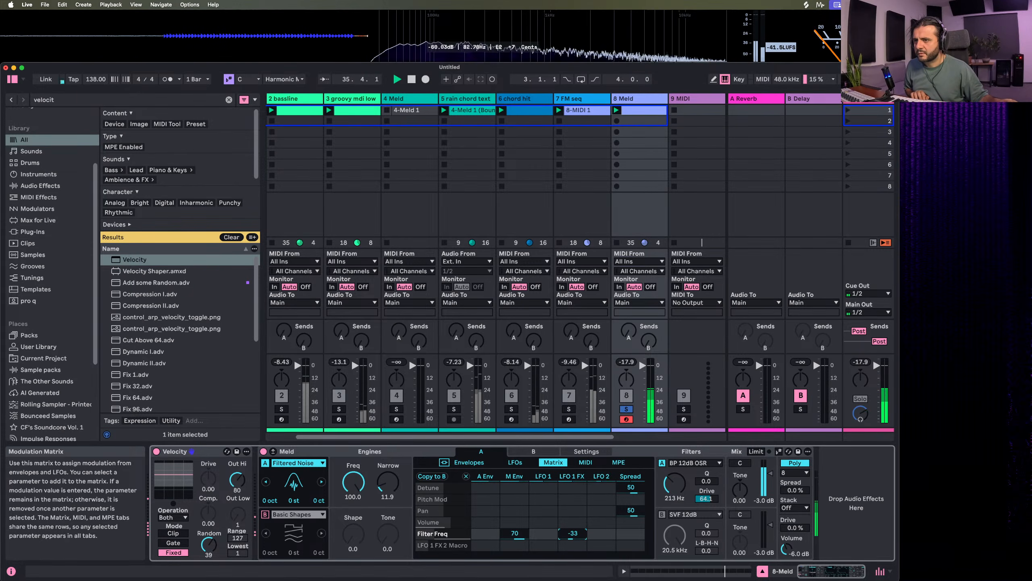
double_click(573, 535)
left_click_drag(574, 535, 574, 561)
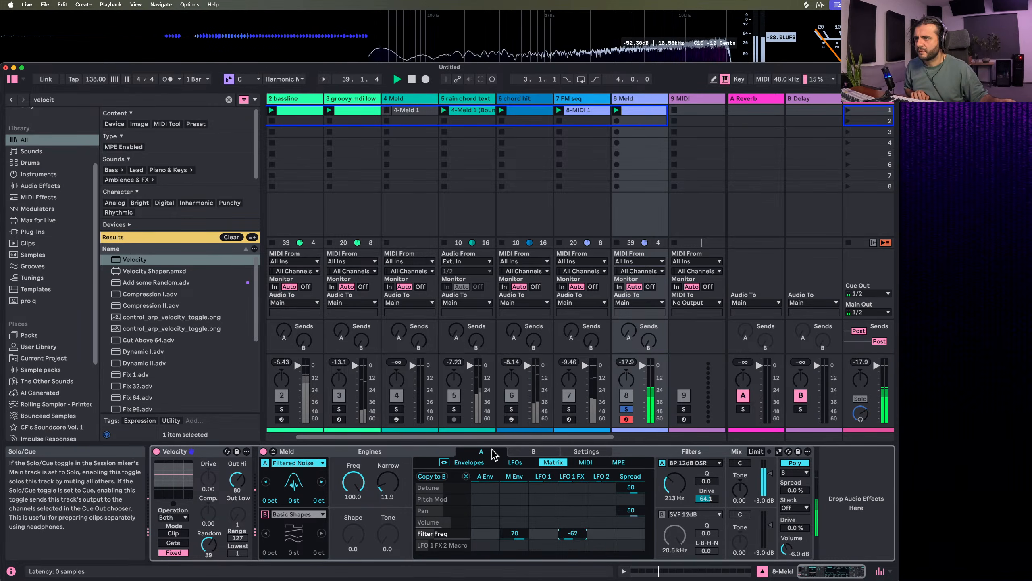
Set the modulation envelope's decay to 678 ms and the amp envelope's attack to 19.0 ms and decay to 148 ms
left_click(469, 462)
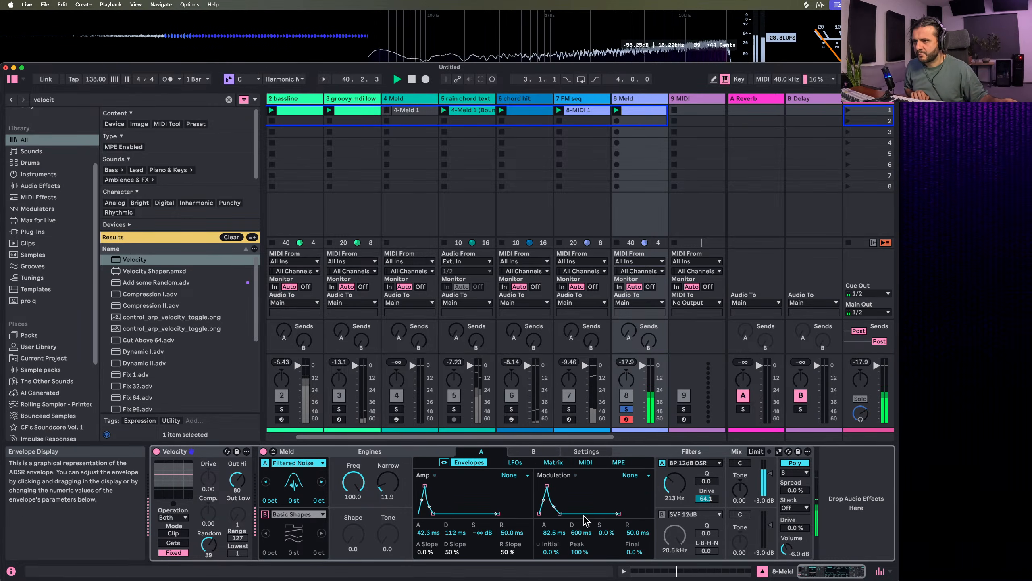
left_click_drag(560, 513, 560, 513)
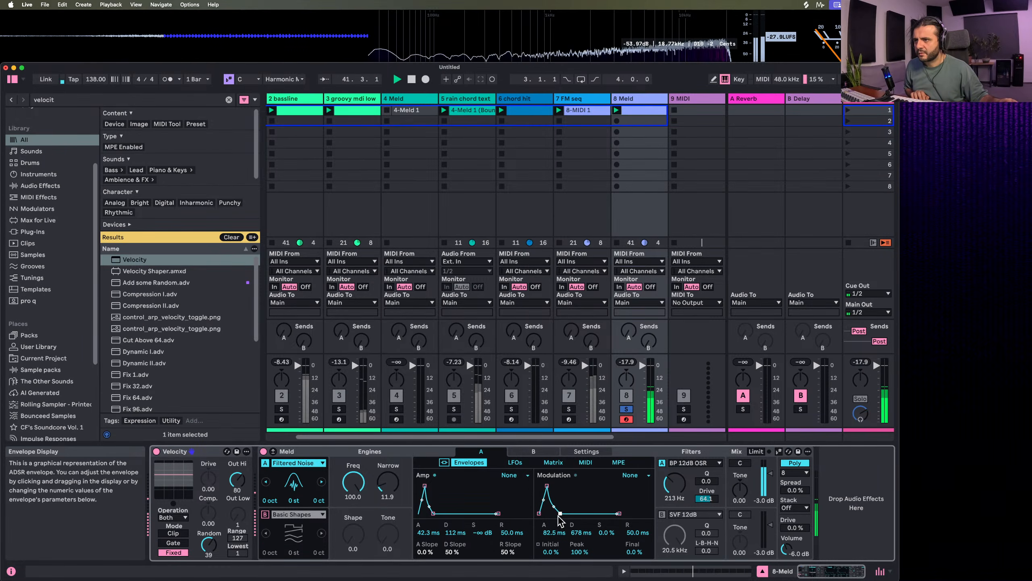
left_click_drag(433, 514, 422, 485)
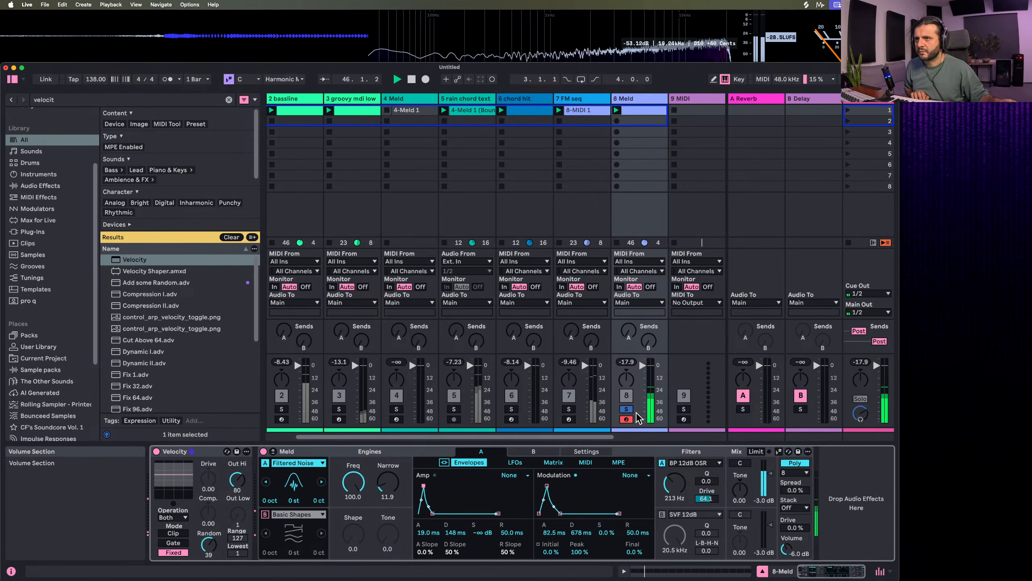
Stack 3 voices in Meld and set the voice spread to 57%
left_click_drag(794, 491, 794, 443)
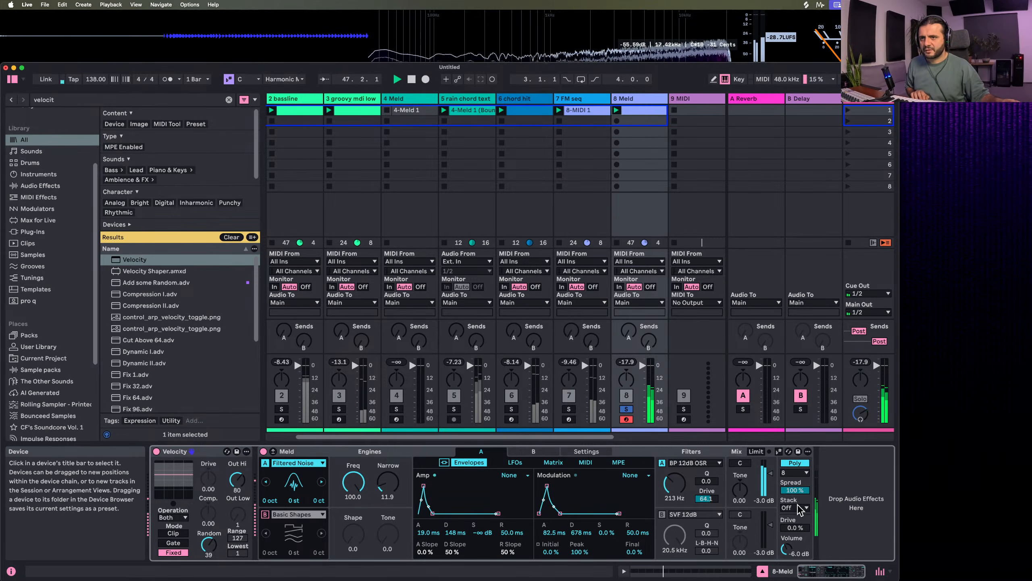
left_click(795, 508)
left_click(794, 535)
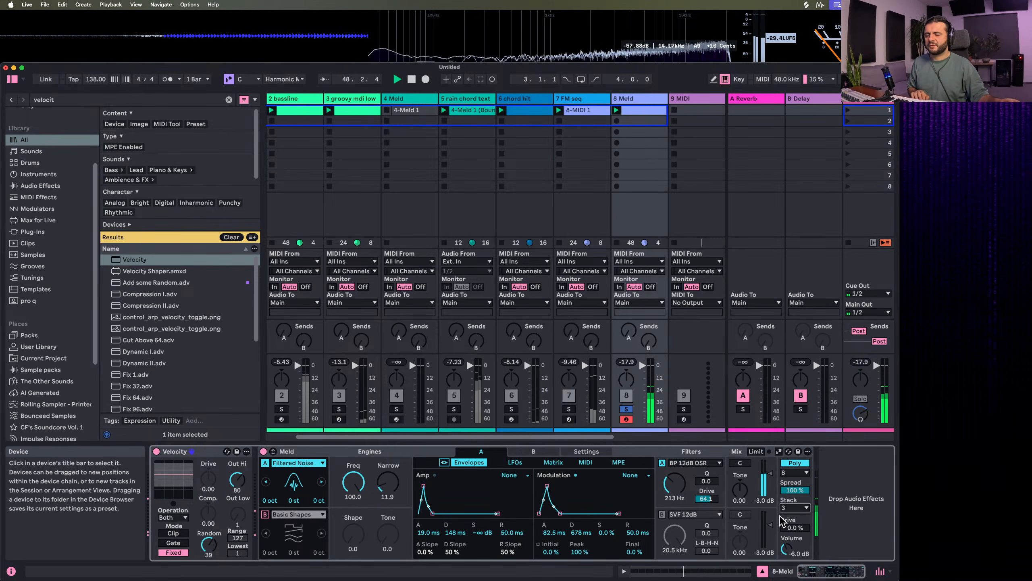
mouse_move(795, 491)
left_mouse_down()
mouse_move(795, 513)
mouse_move(797, 488)
left_mouse_up()
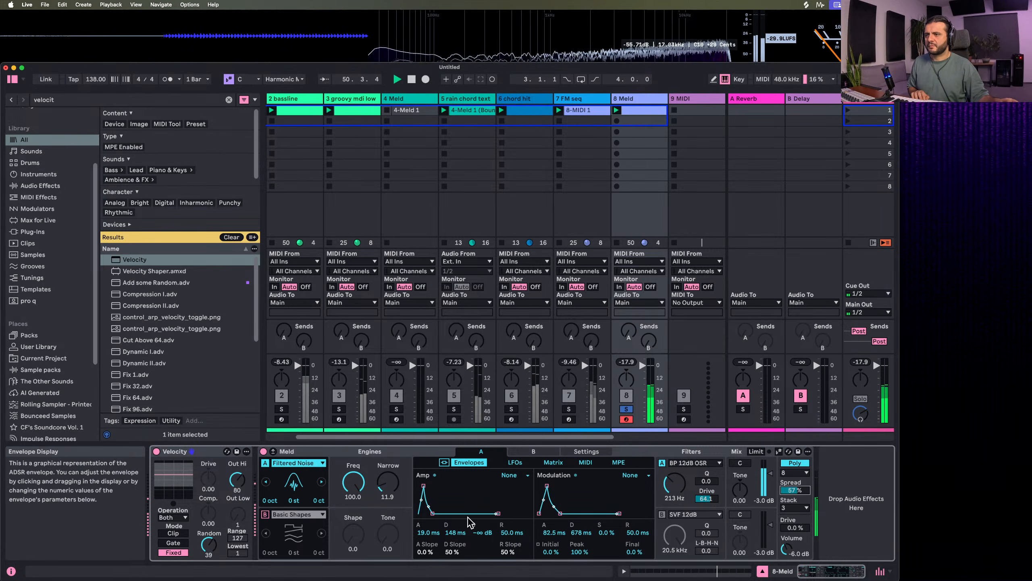
Unsolo track 8, restart playback, and set the amp envelope's attack to 28.9 ms and decay to about 61.4 ms
left_click_drag(433, 513, 434, 520)
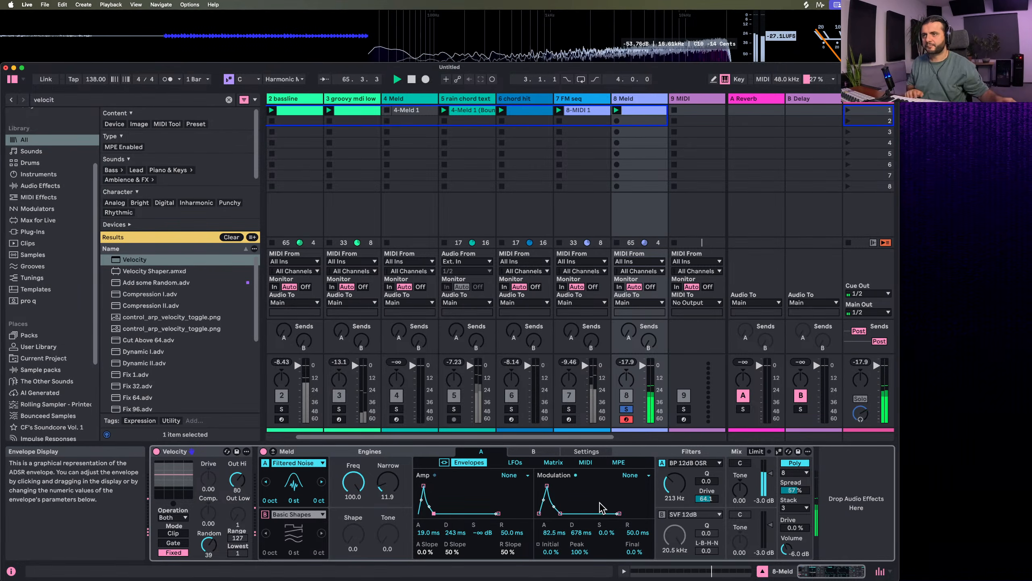
key("space")
left_click(626, 409)
key("space")
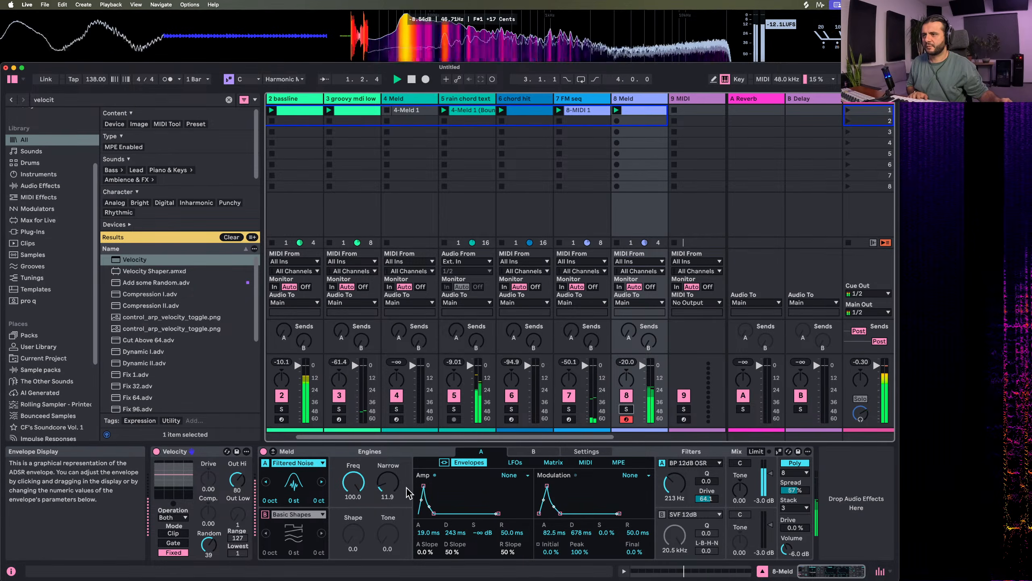
left_click_drag(422, 485, 431, 513)
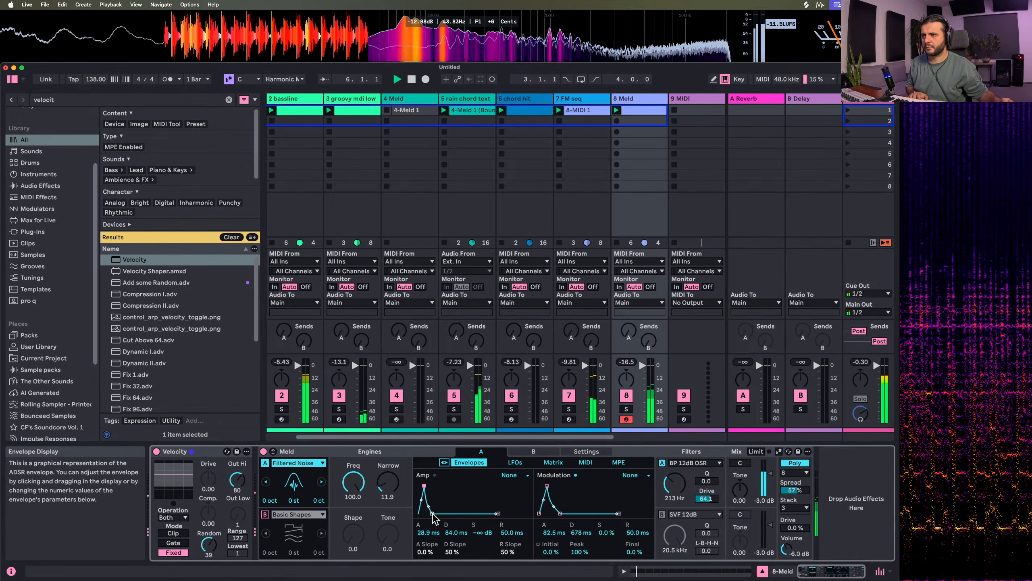
Find Auto Filter in the browser, add it after Meld on track 8, and make it a band-pass filter
left_click(116, 101)
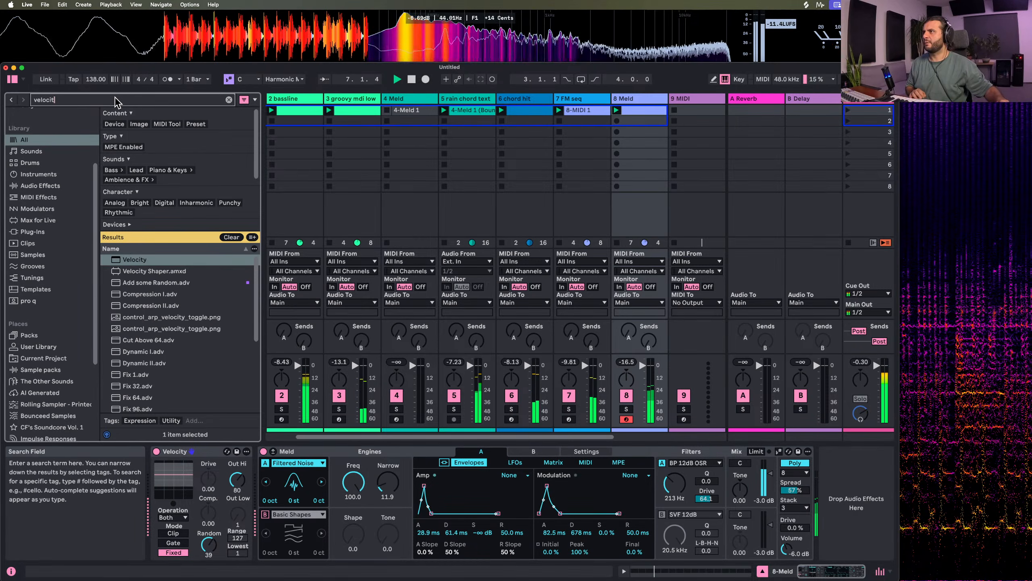
type("auto filter")
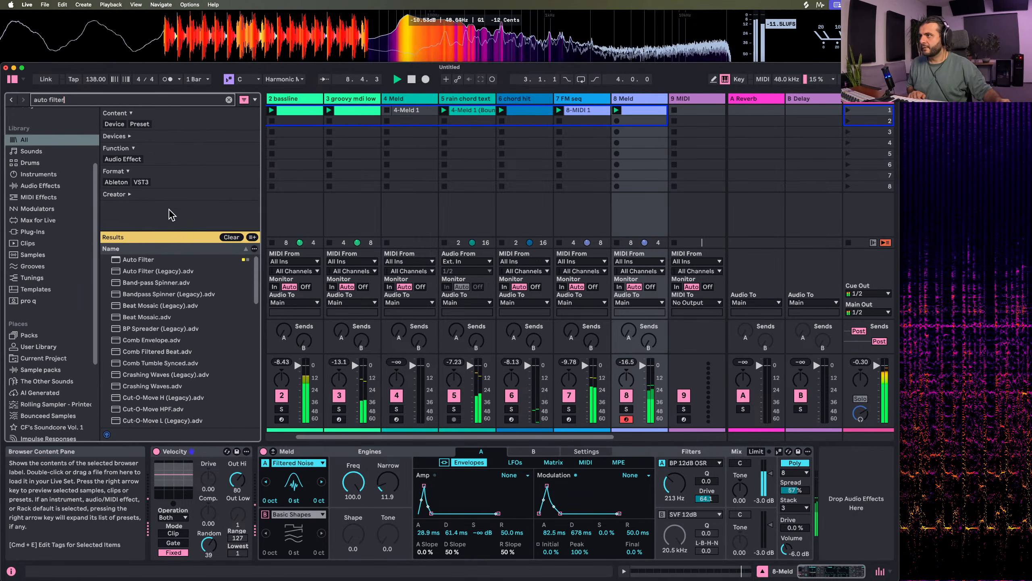
left_click(150, 262)
double_click(150, 262)
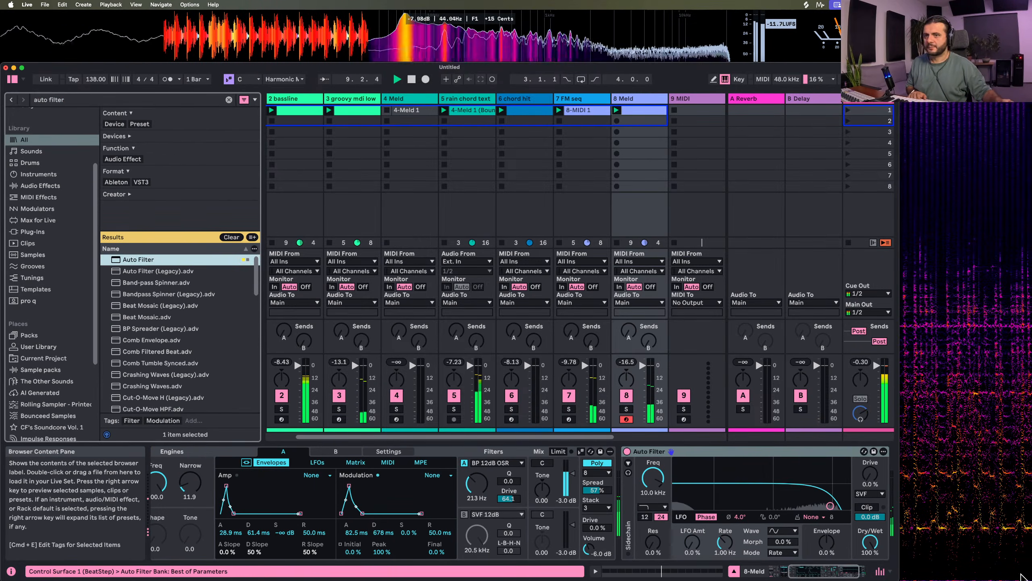
left_click(659, 506)
left_click(665, 437)
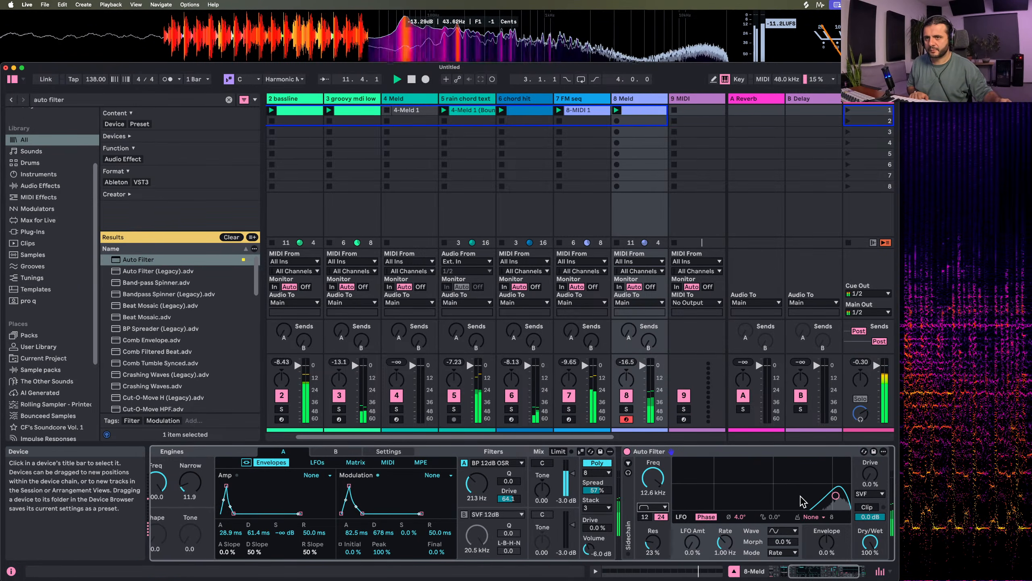
Set Auto Filter's frequency to 7.35 kHz, LFO rate to 60 Hz and LFO amount to 9.1%, with its envelope amount at zero
left_click_drag(826, 542, 827, 516)
double_click(826, 542)
left_click_drag(695, 545, 725, 509)
left_click_drag(695, 540, 694, 538)
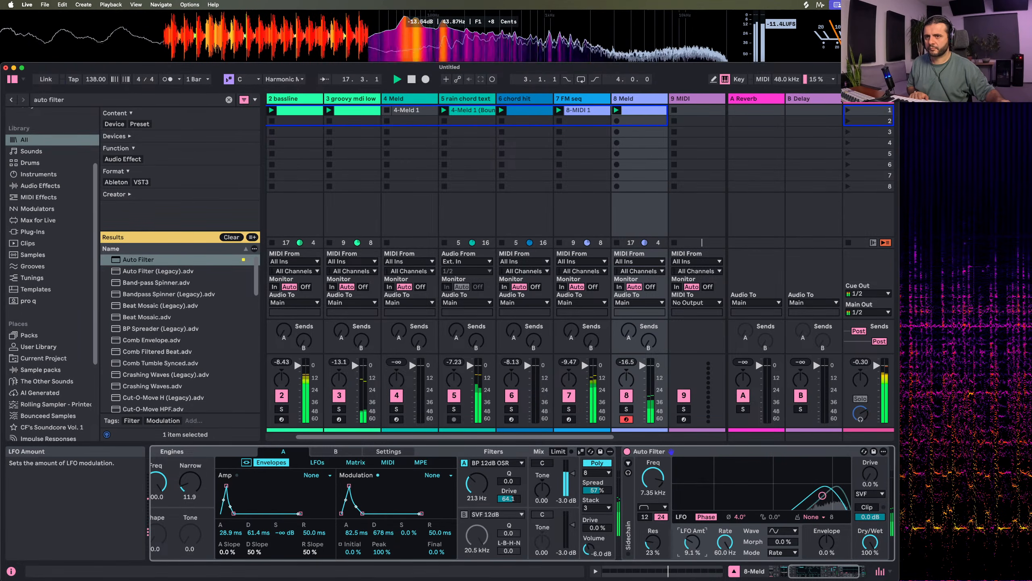
Switch Auto Filter to the MS2 circuit with 31% drive, 8.51 kHz frequency and 6.7% resonance
left_click(870, 494)
left_click(869, 522)
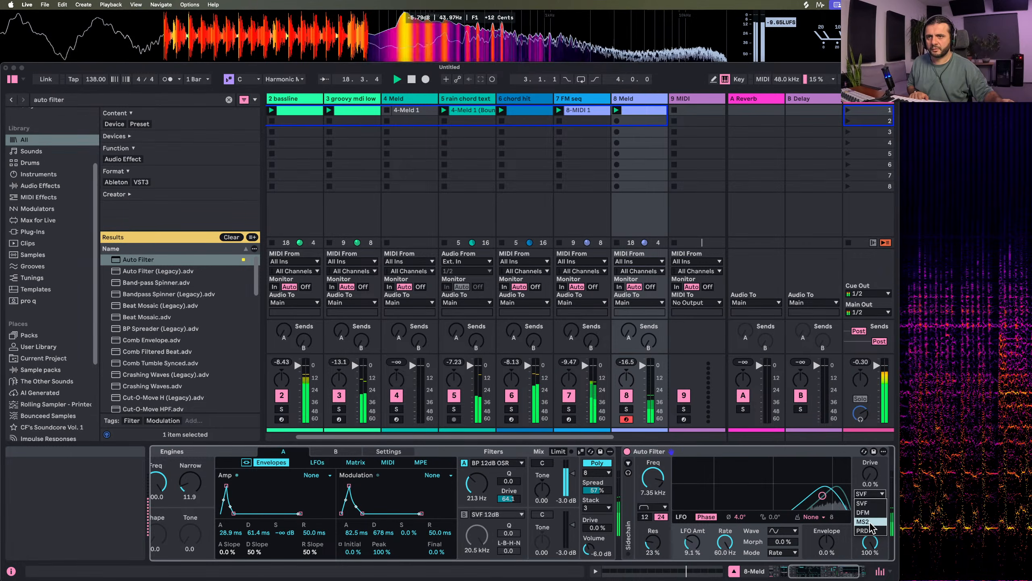
left_click_drag(870, 473, 869, 464)
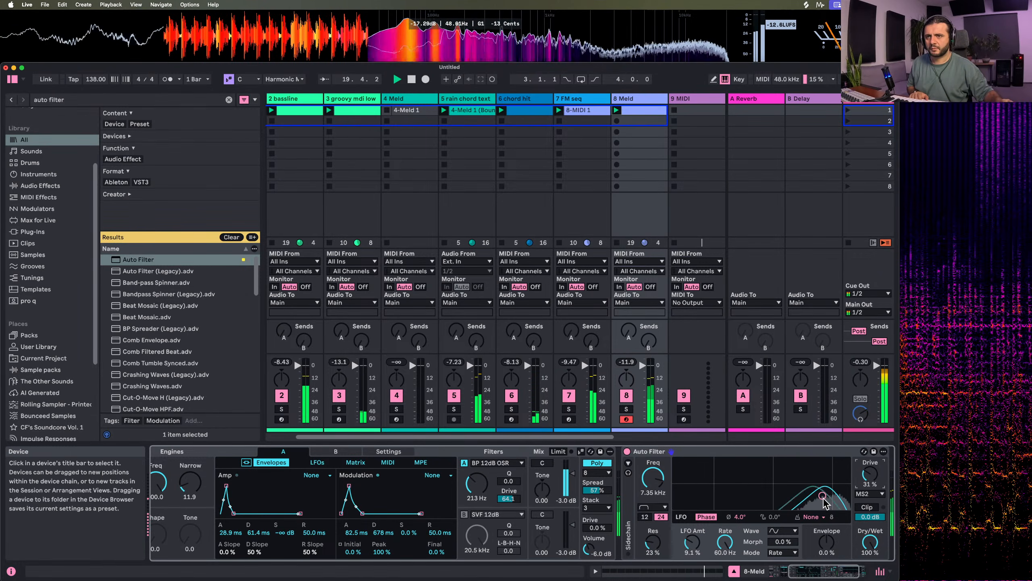
left_click_drag(823, 495, 826, 502)
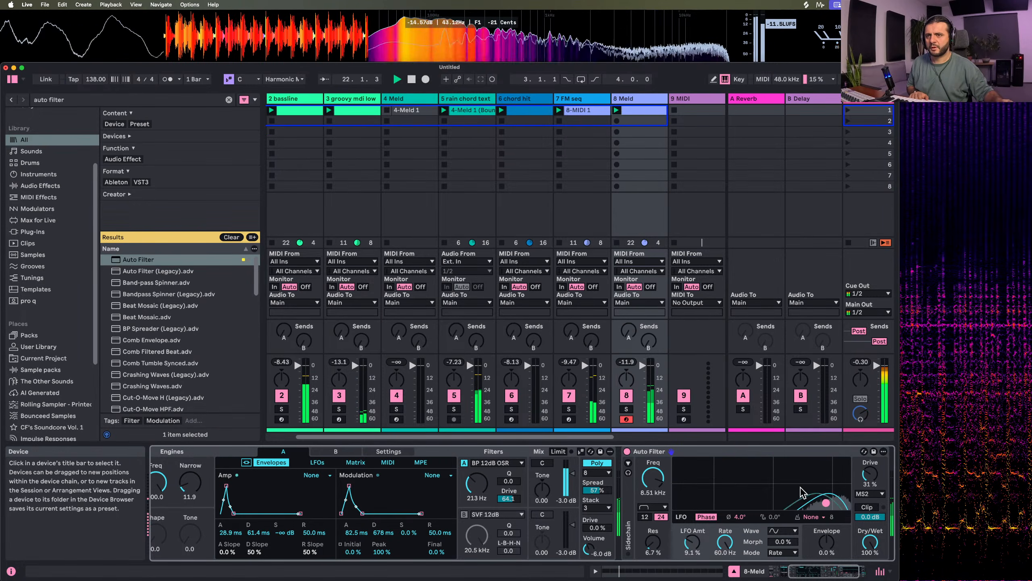
Stop playback, search the browser for auto pan, and add Auto Pan after Auto Filter on track 8
double_click(81, 99)
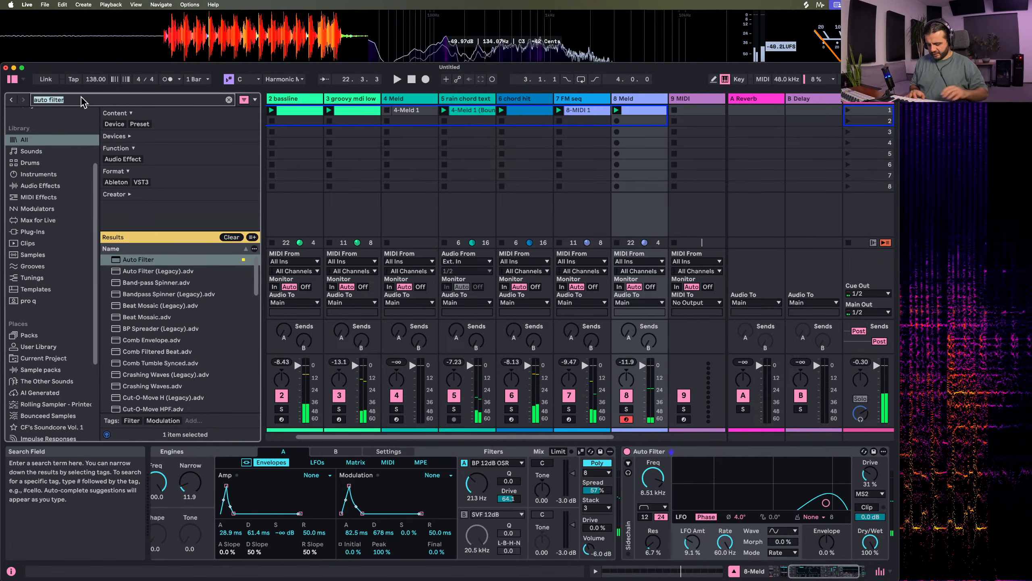
type("pan")
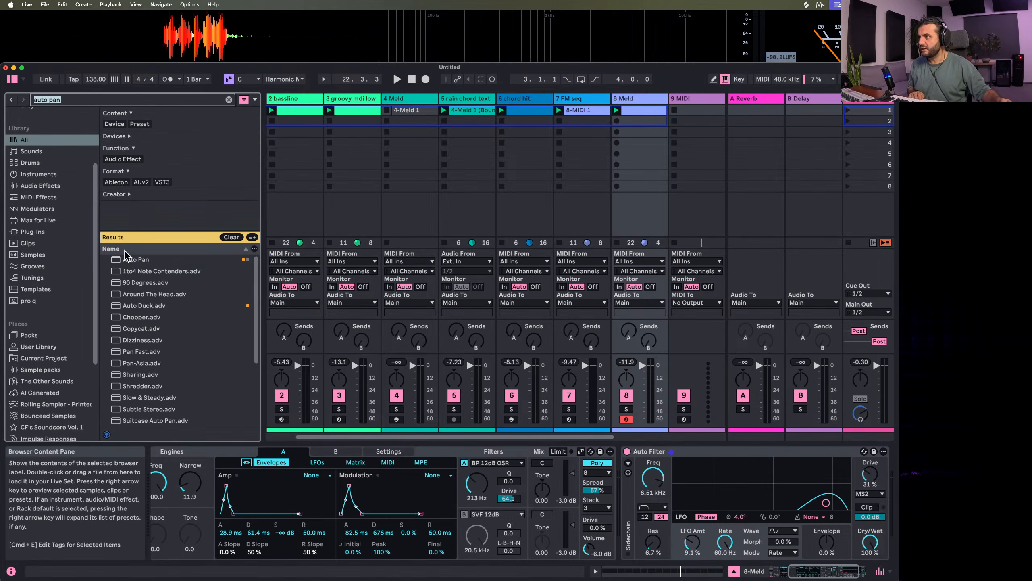
double_click(132, 259)
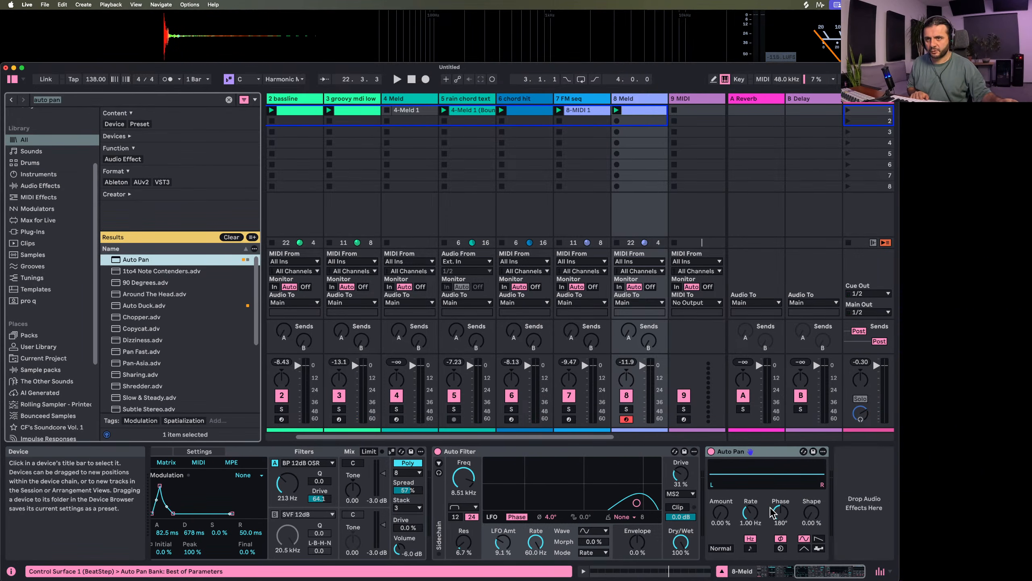
Give Auto Pan a sawtooth waveform with a synced 1/16 rate, 100% amount and 0% shape, auditioning it in playback
left_click(819, 539)
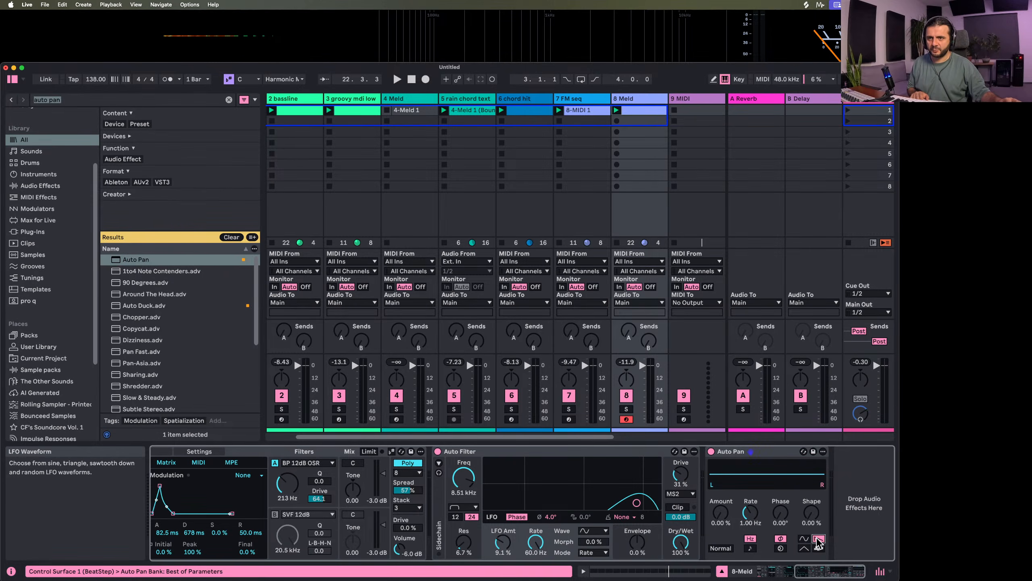
left_click(751, 548)
left_click_drag(721, 515, 715, 472)
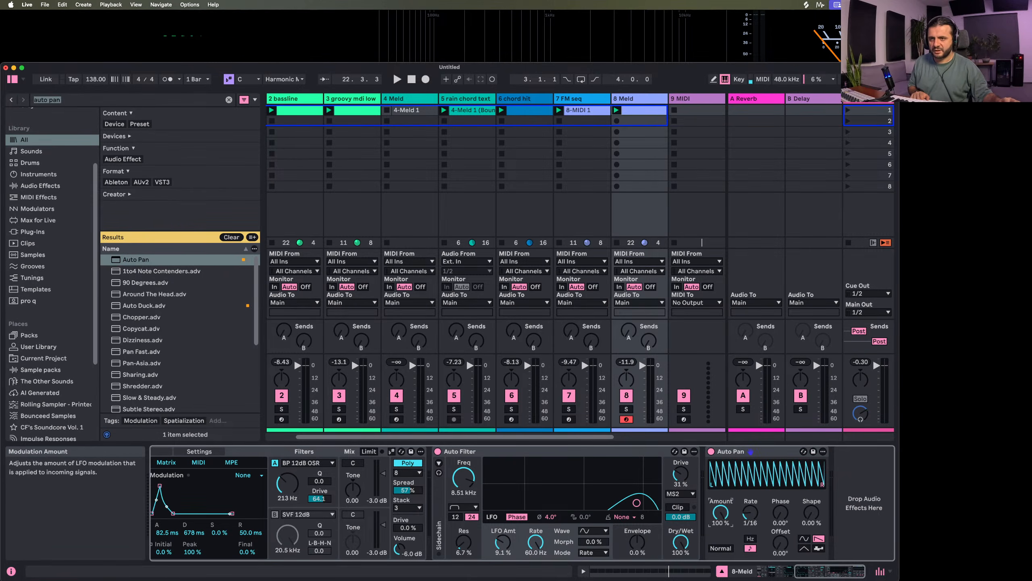
key("space")
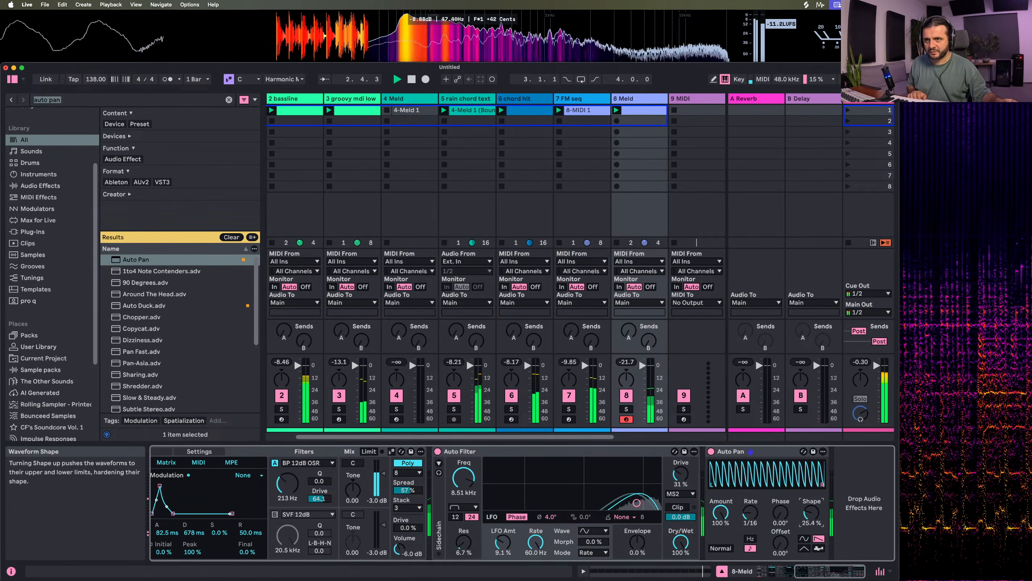
mouse_move(815, 518)
left_mouse_down()
mouse_move(814, 476)
mouse_move(814, 519)
left_mouse_up()
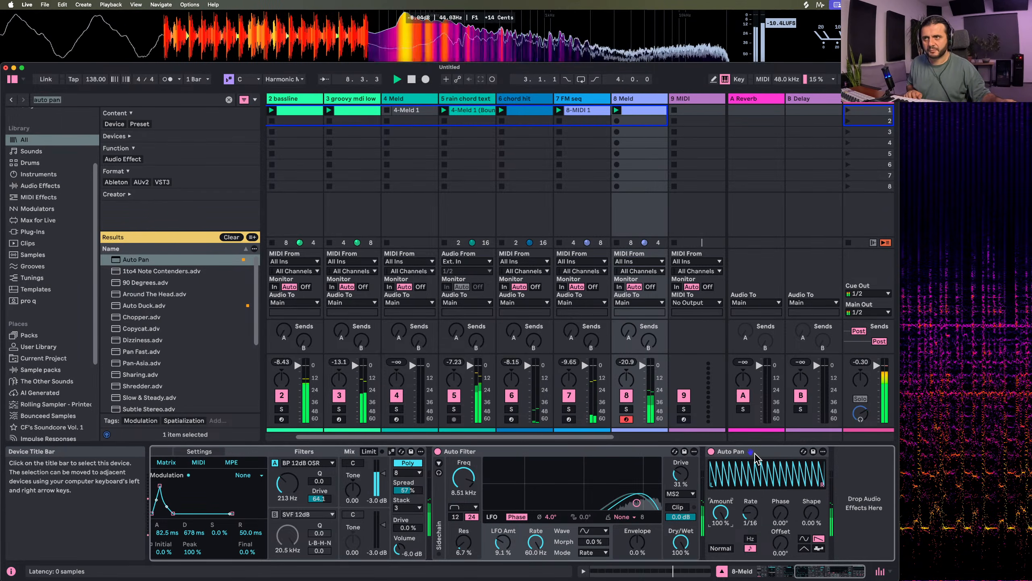
Try placing Auto Pan ahead of Auto Filter in the device chain, and undo the move
left_click_drag(755, 457, 479, 496)
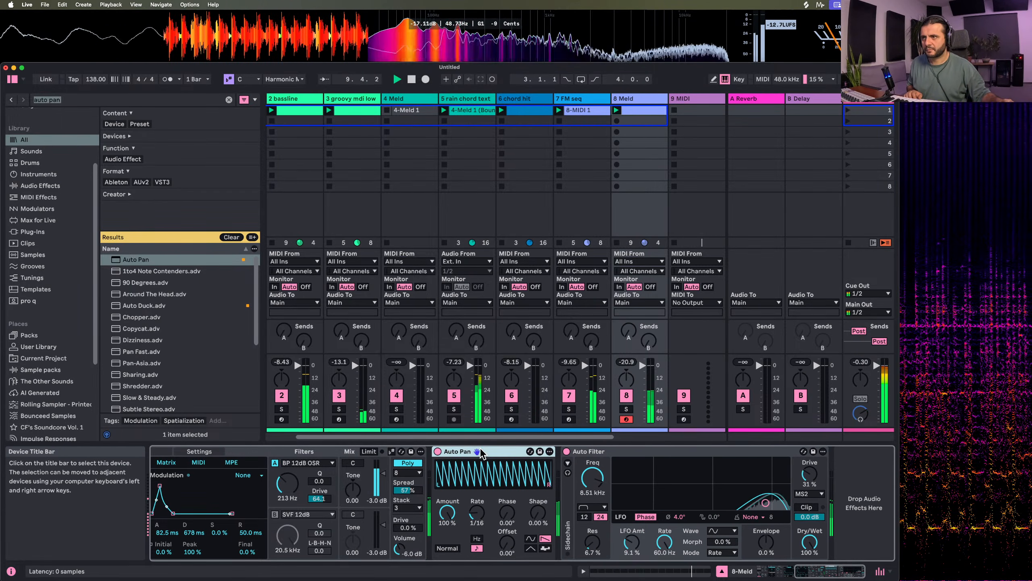
key("super+z")
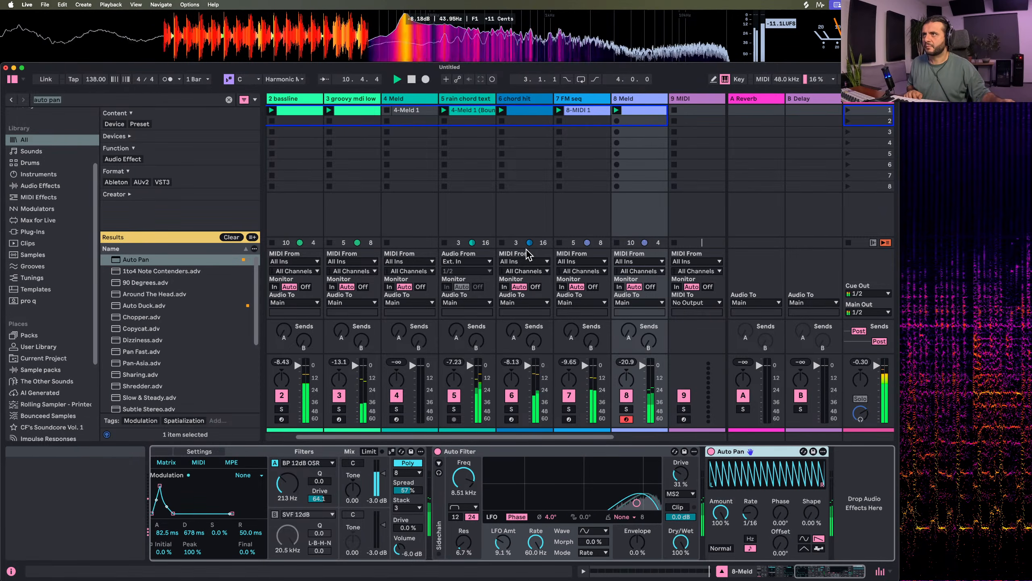
scroll(527, 263, "right", 3)
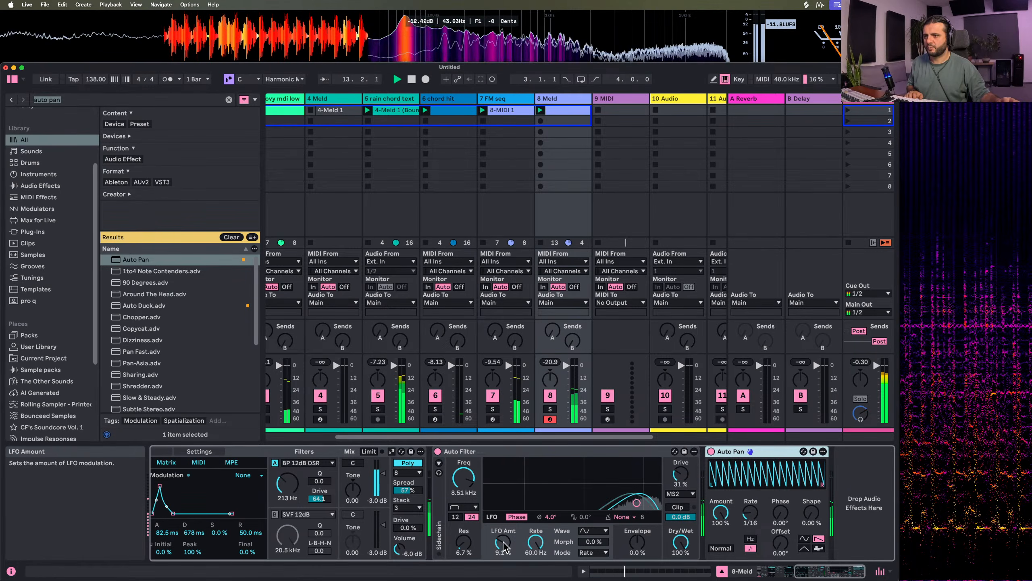
Set Auto Filter's LFO amount to 2.3%, drive to 65% and output to -7.3 dB, and turn on Clip
left_click_drag(503, 542, 504, 547)
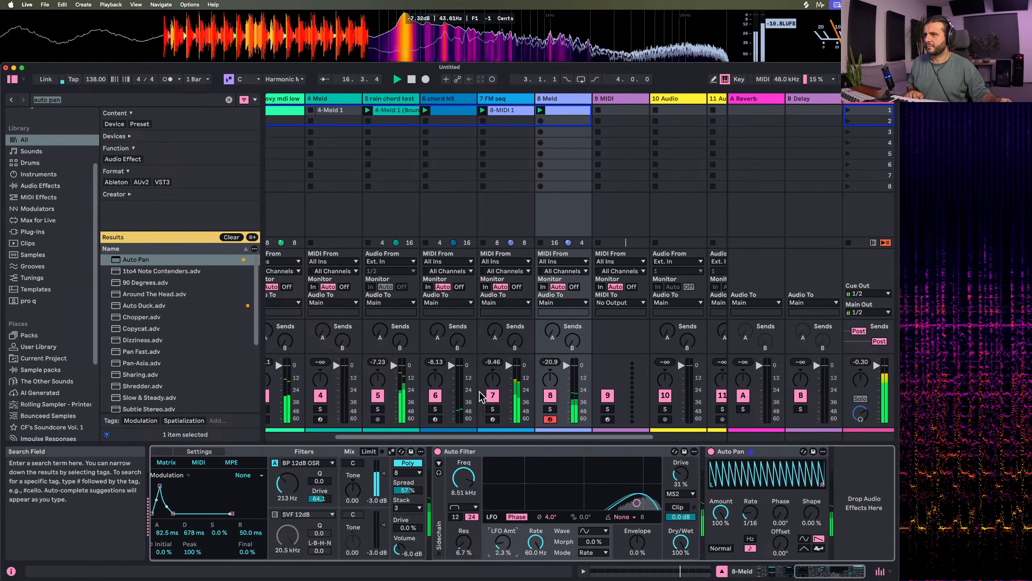
mouse_move(680, 474)
left_mouse_down()
mouse_move(680, 451)
mouse_move(680, 462)
left_mouse_up()
left_click_drag(681, 517, 681, 528)
left_click(678, 507)
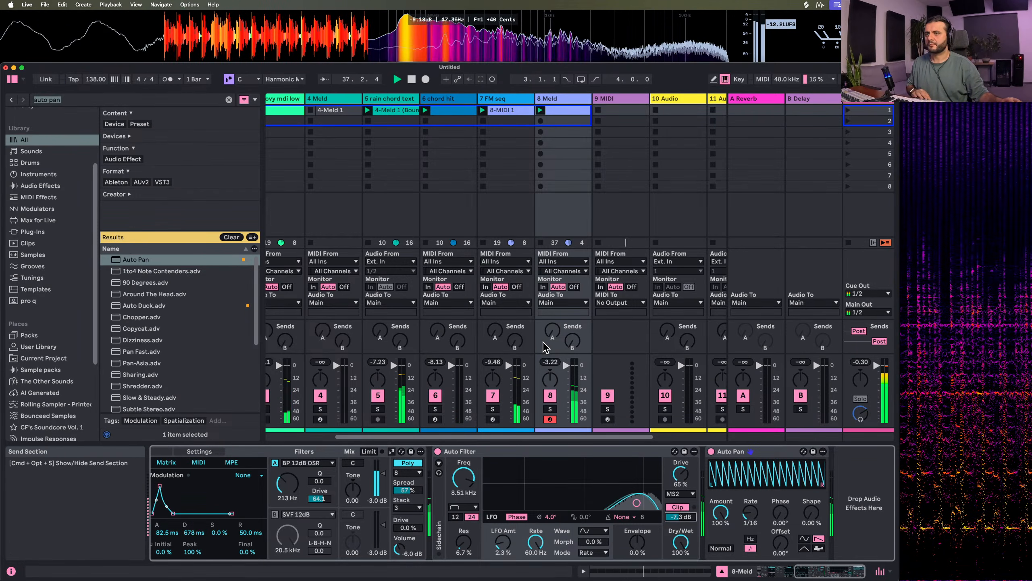
Vary the first four C3 velocities in track 8's clip, from 12 on the first to 56 on the fourth, and repeat them across the bar
double_click(568, 110)
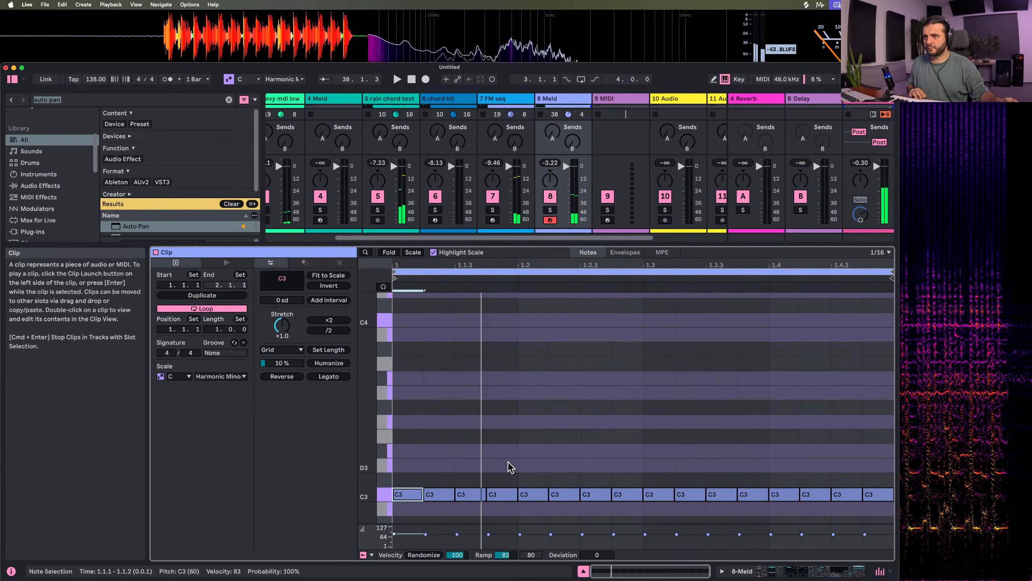
left_click_drag(425, 535, 395, 543)
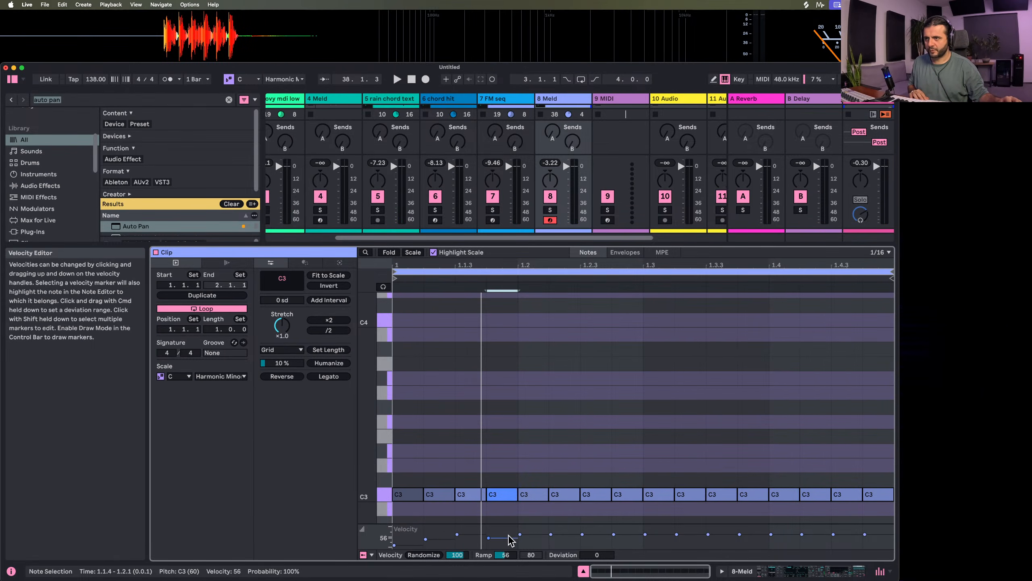
left_click_drag(507, 514, 309, 408)
key("super+d")
key("super+d")
key("super+d")
key("space")
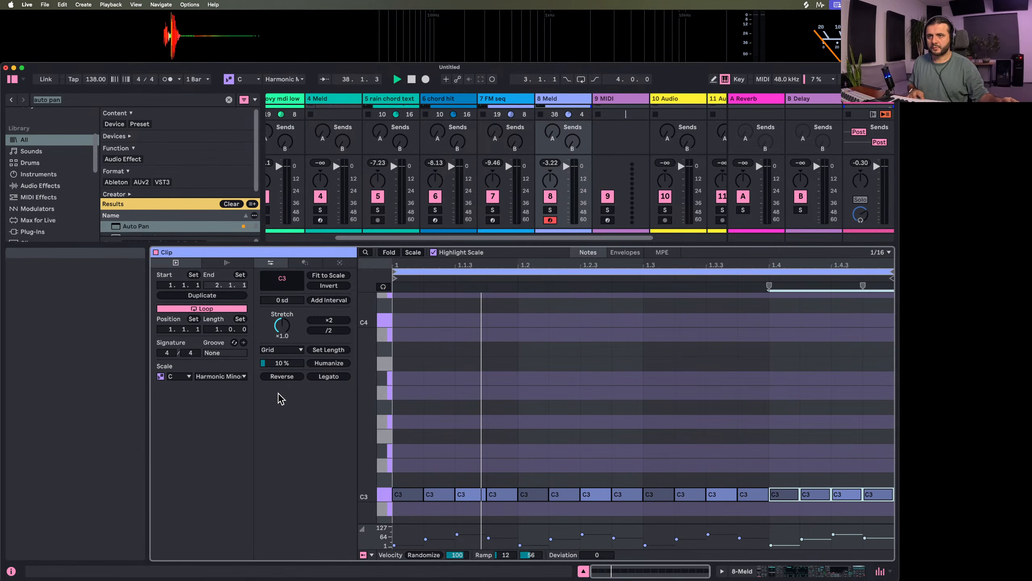
double_click(552, 100)
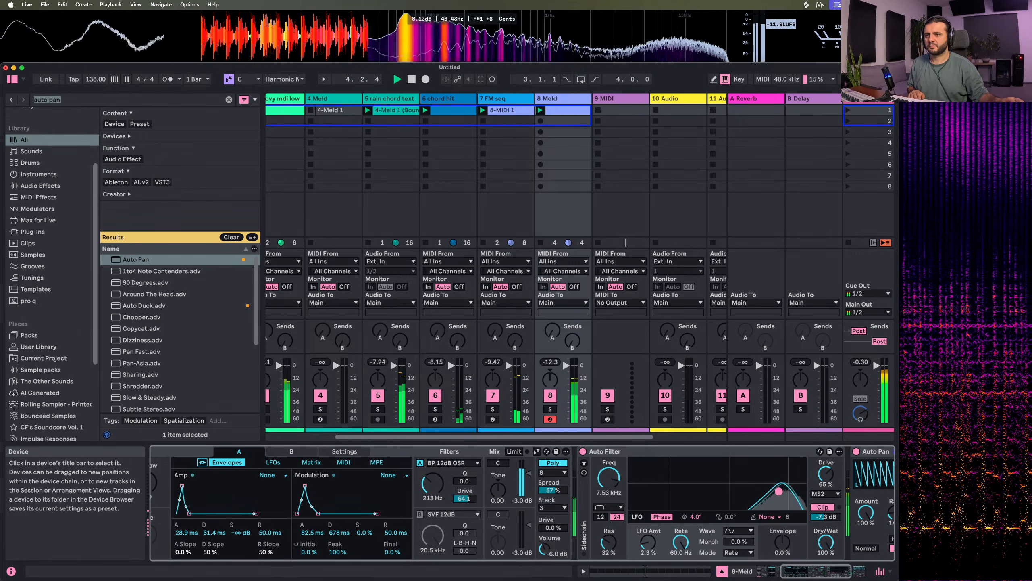
Set Auto Filter's dry/wet to 50% and its output to -9.5 dB
left_click_drag(825, 517, 825, 578)
scroll(682, 521, "right", 5)
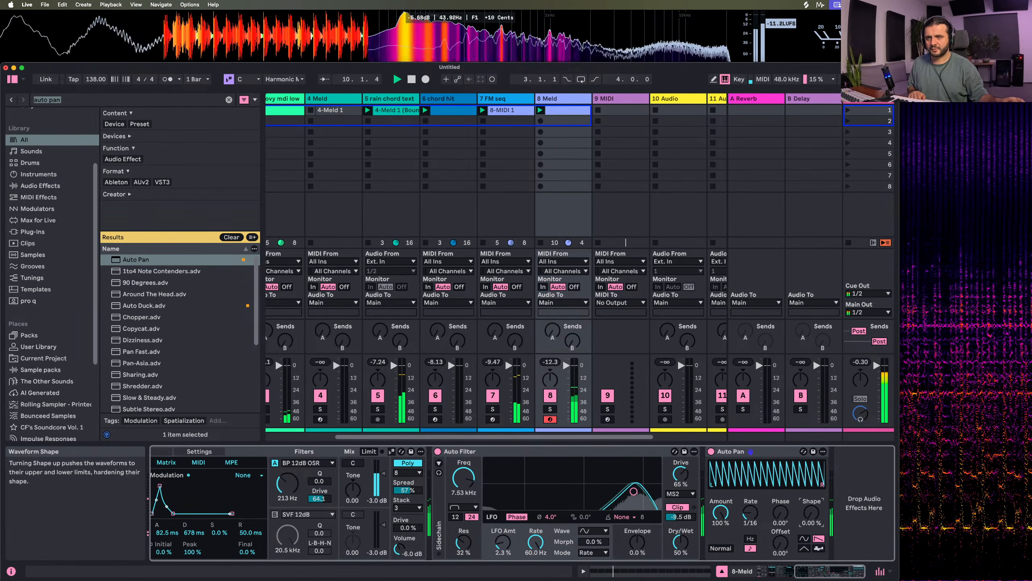
Try other shape, phase and invert settings on Auto Pan during playback
left_click_drag(812, 514, 811, 546)
left_click(725, 549)
left_click(717, 550)
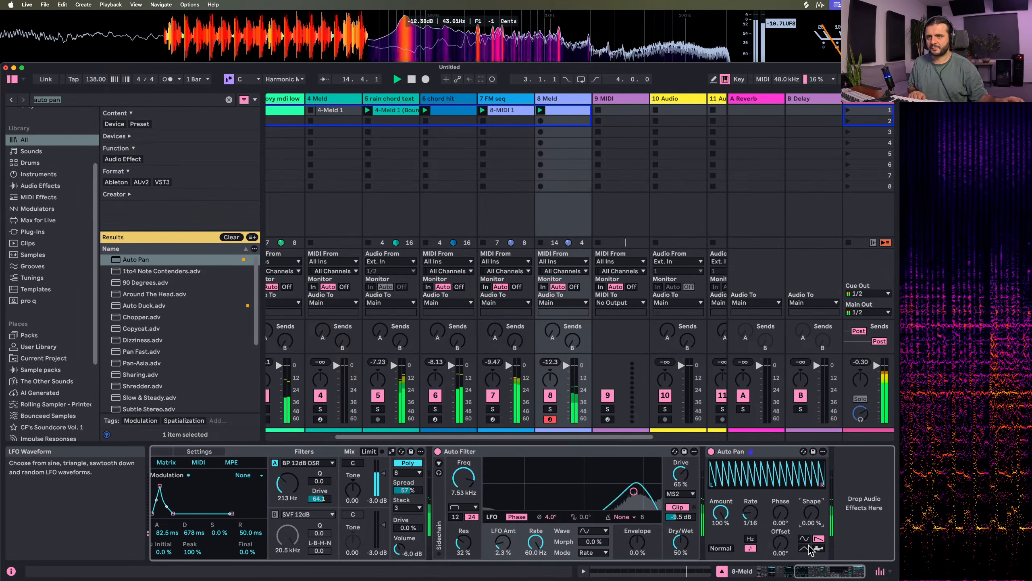
left_click_drag(780, 514, 720, 514)
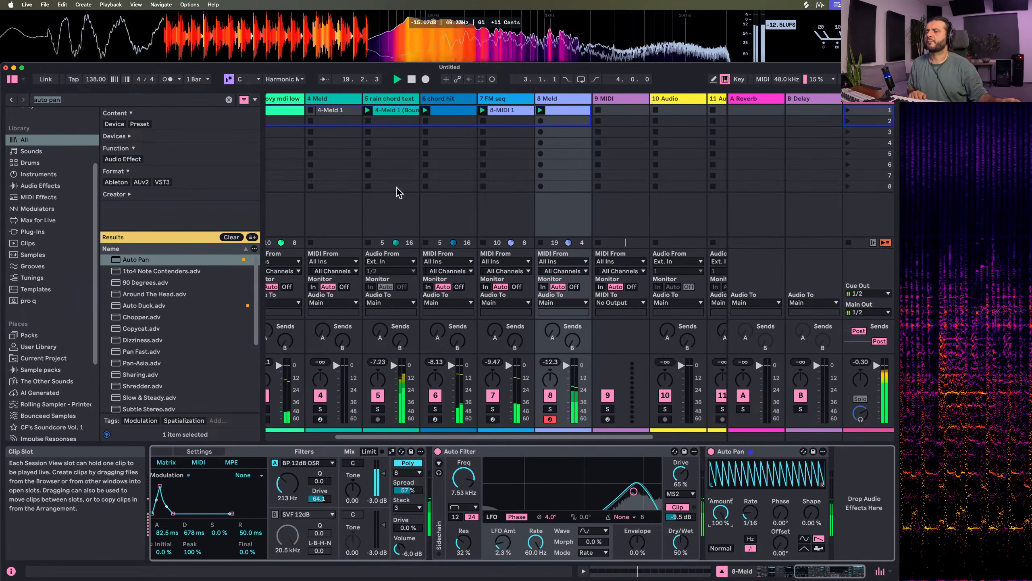
Rename track 8 as shakers and play the session briefly
scroll(398, 188, "right", 3)
left_click(433, 100)
key("super+r")
type("# shak")
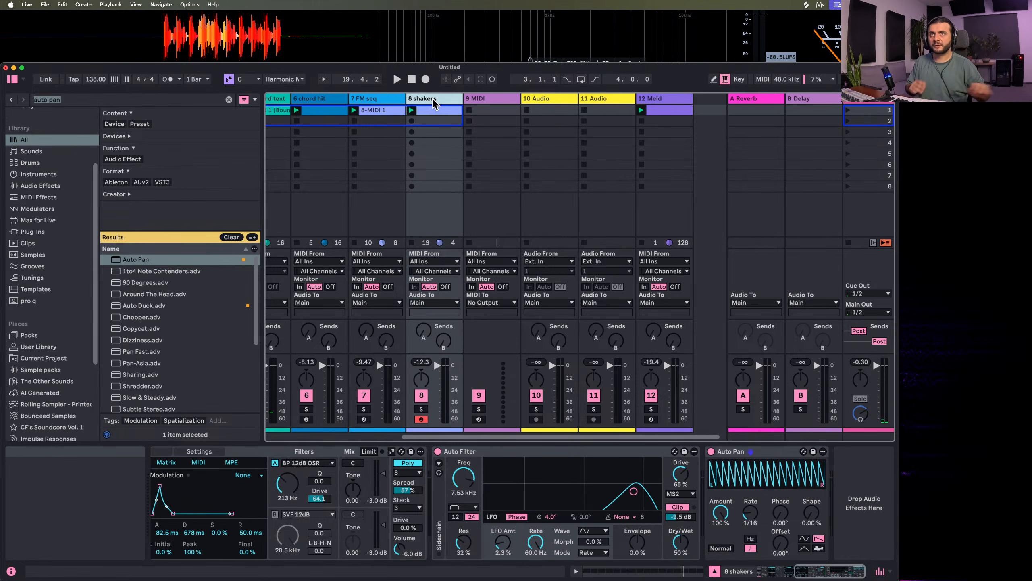
type("ers")
key("Return")
key("space")
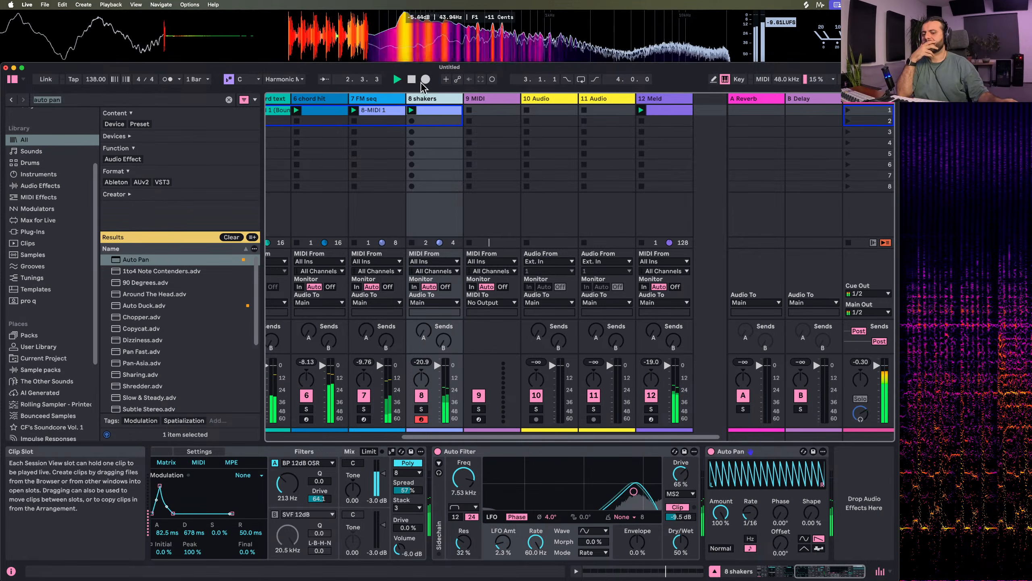
key("space")
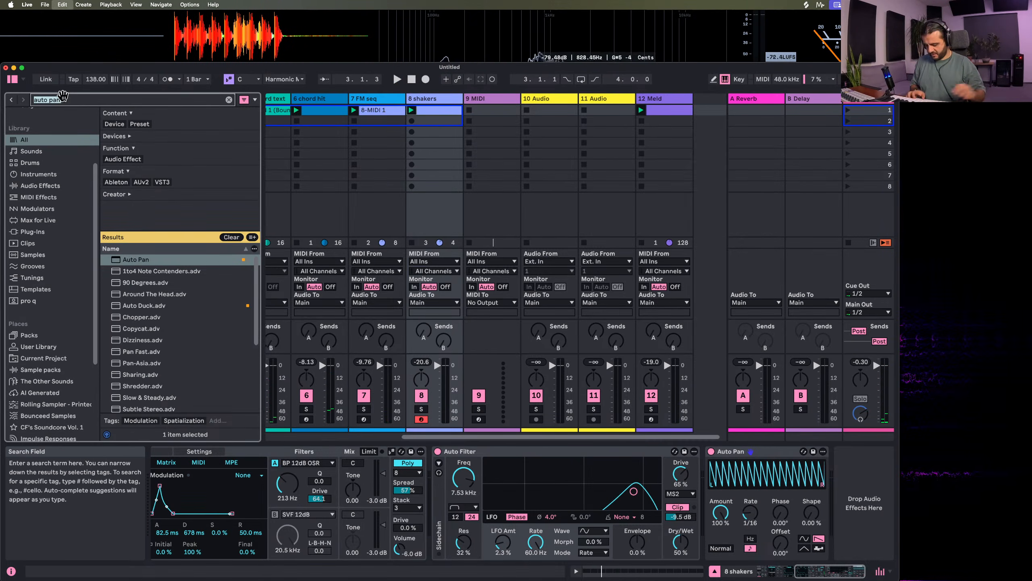
Load Meld on MIDI track 9 with Filtered Noise in engine A at Freq 100, with 30.4 ms amp decay and no sustain
type("meld")
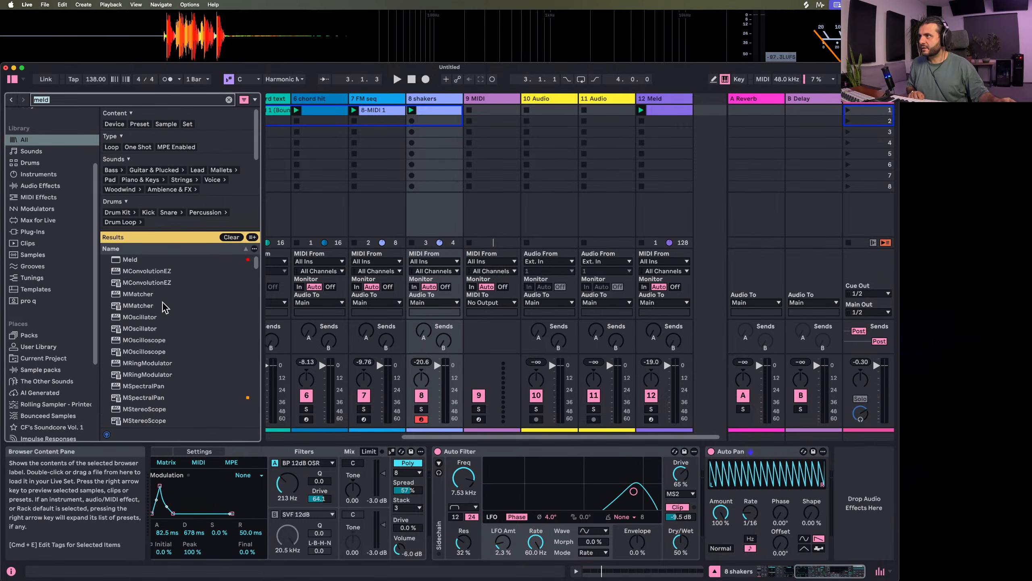
left_click_drag(135, 259, 482, 121)
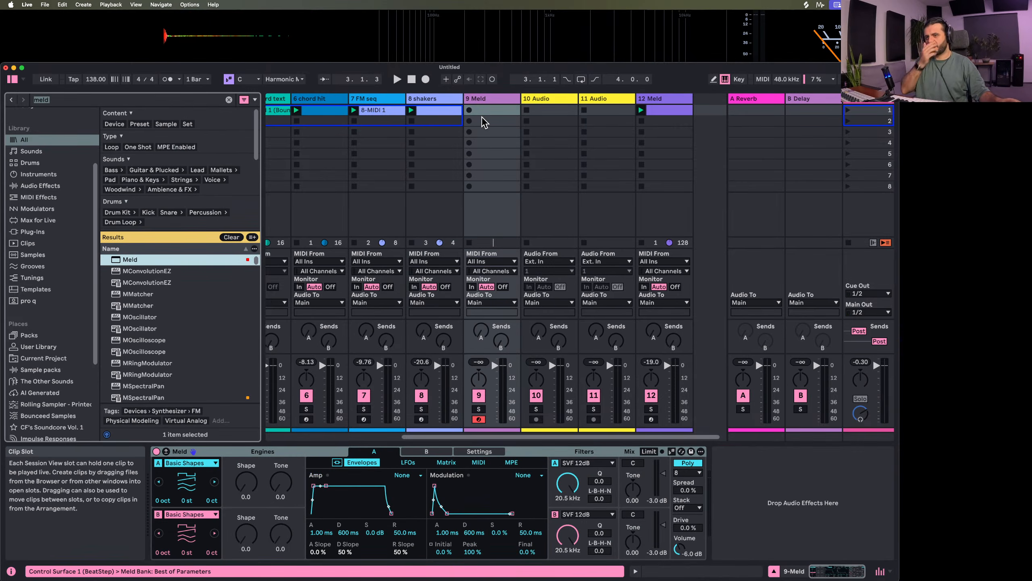
left_click(185, 464)
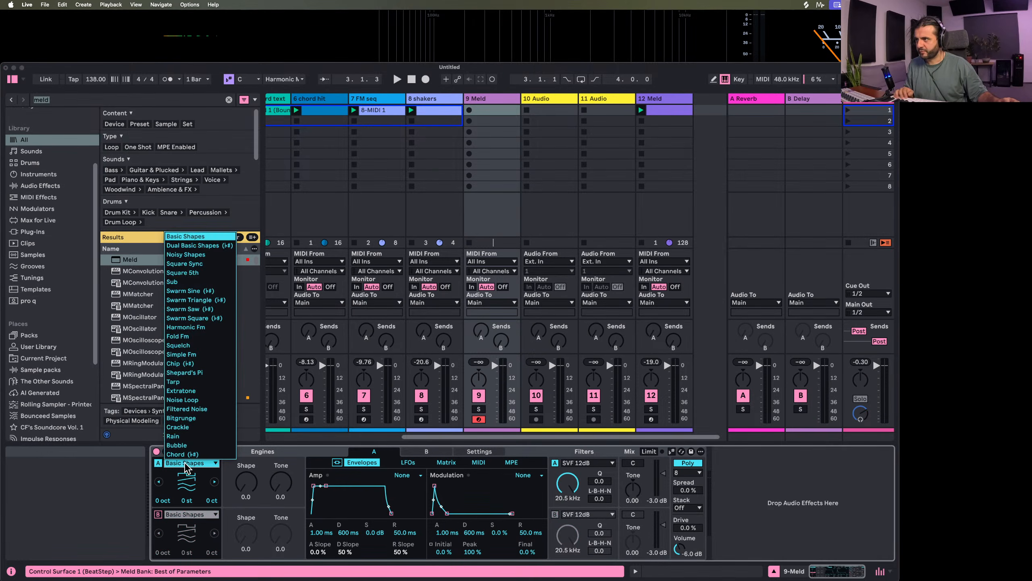
left_click(198, 408)
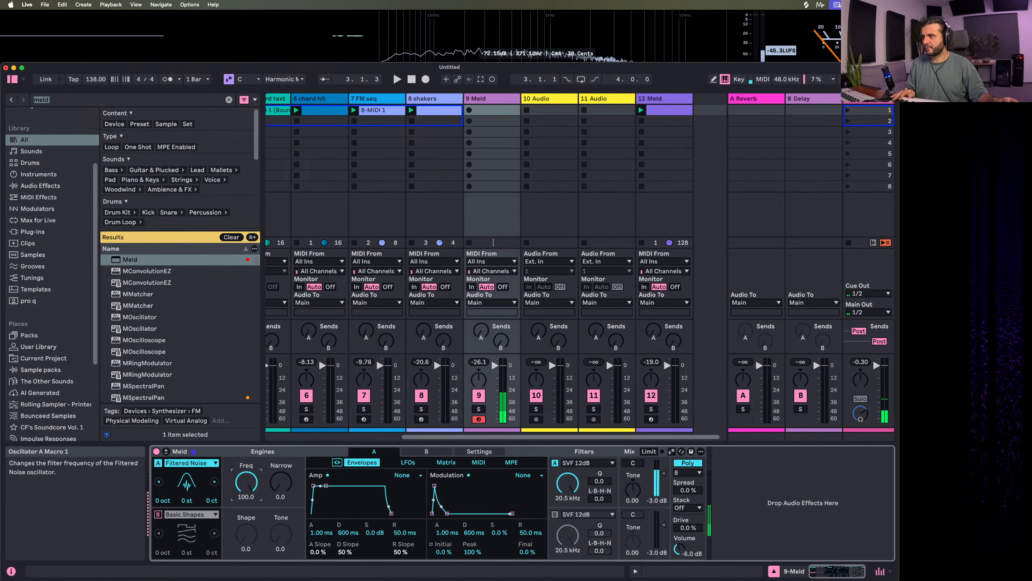
left_click_drag(325, 486, 316, 514)
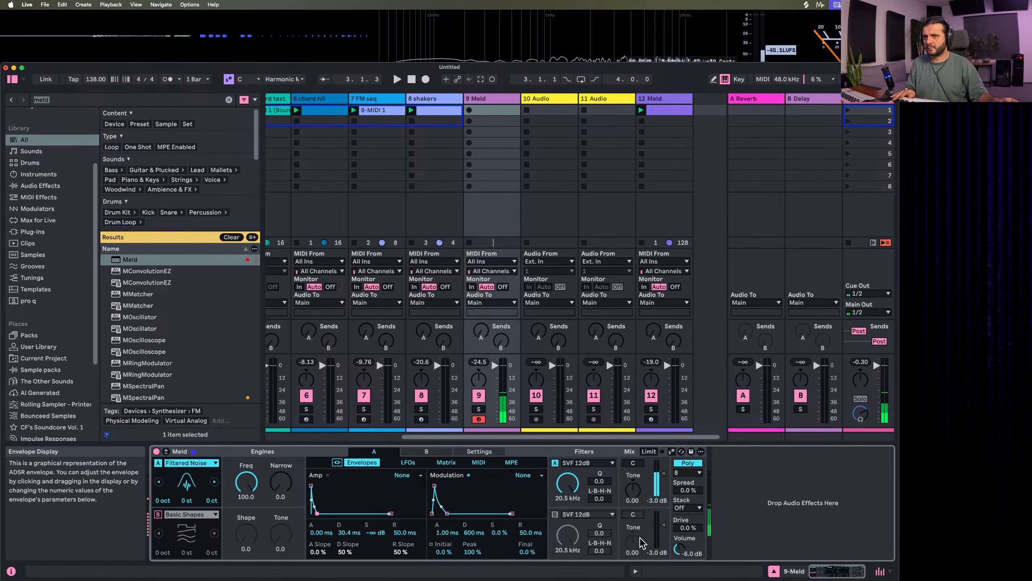
Set Meld's drive to 100%, volume to -1.1 dB, stack to 3 voices and spread to 100%
left_click_drag(689, 528, 688, 484)
left_click_drag(678, 549, 678, 538)
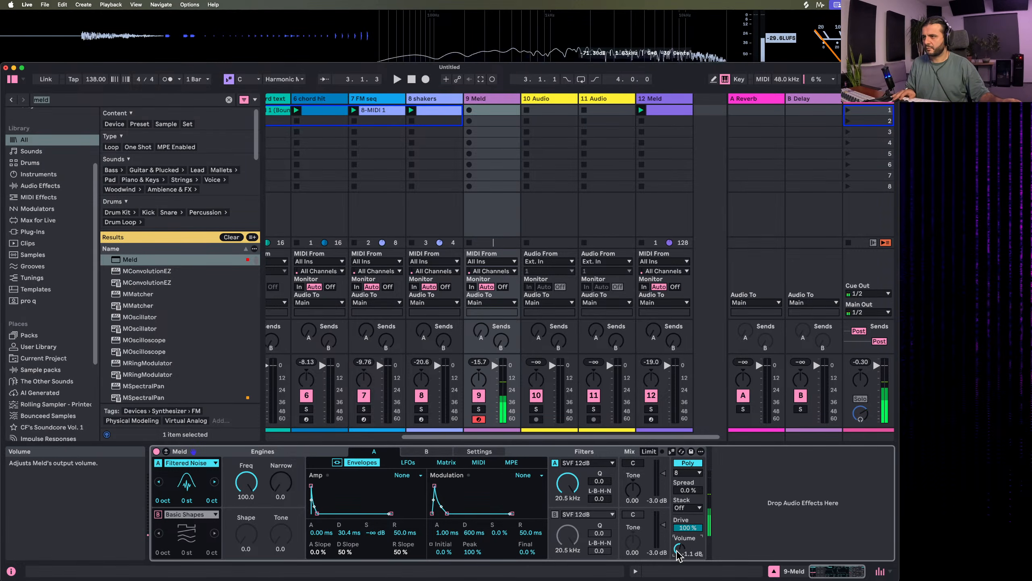
left_click(686, 509)
left_click(683, 534)
left_click_drag(687, 490, 688, 447)
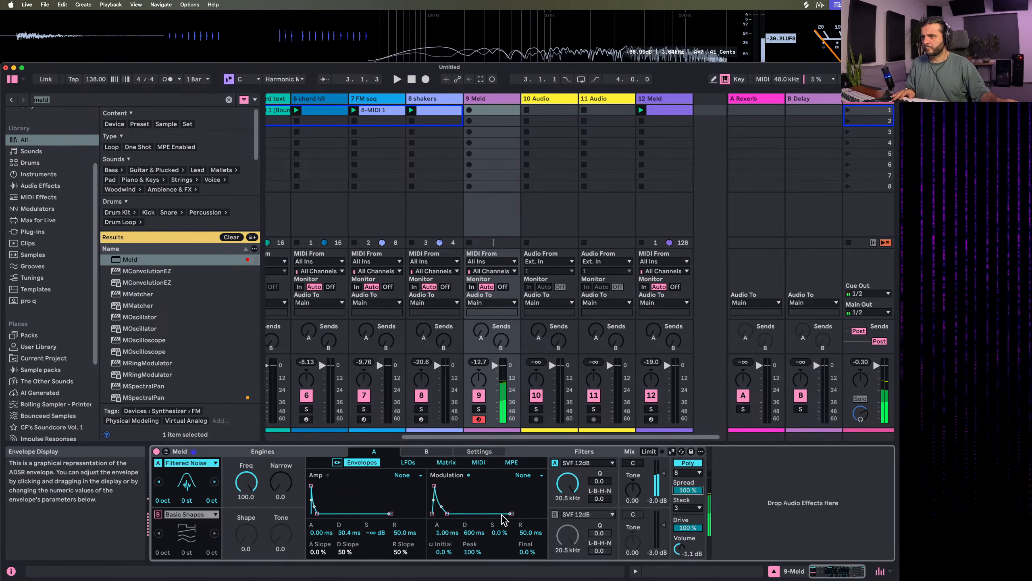
Set the amp decay to 243 ms, modulation decay to 378 ms, and engine A's filter to HP 12dB MS2 at 7.61 kHz, Q 39.8, drive 62.5
mouse_move(448, 513)
left_mouse_down()
mouse_move(470, 514)
mouse_move(447, 513)
left_mouse_up()
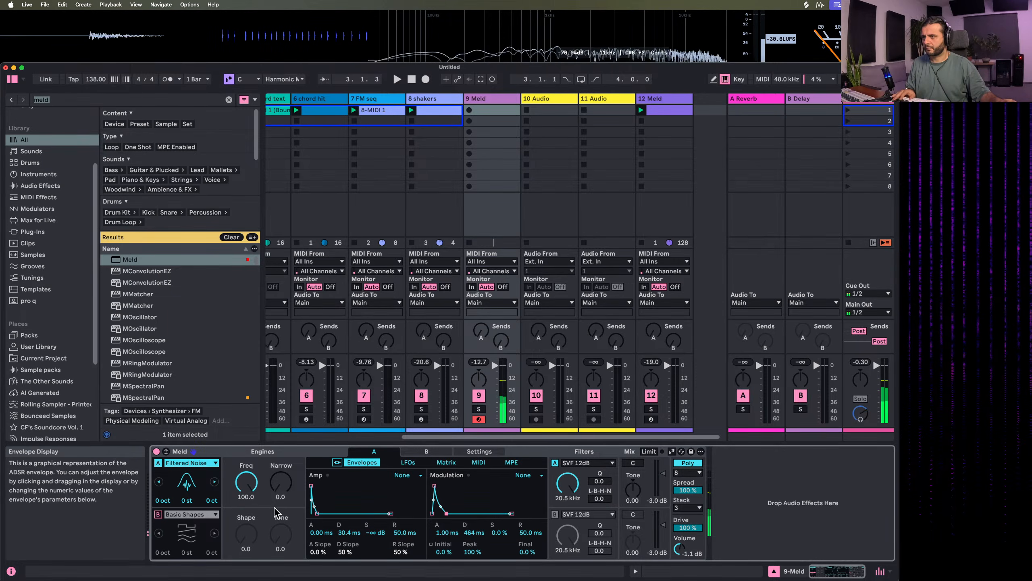
left_click_drag(317, 513, 321, 513)
mouse_move(567, 484)
left_mouse_down()
mouse_move(568, 528)
mouse_move(568, 468)
left_mouse_up()
left_click(587, 462)
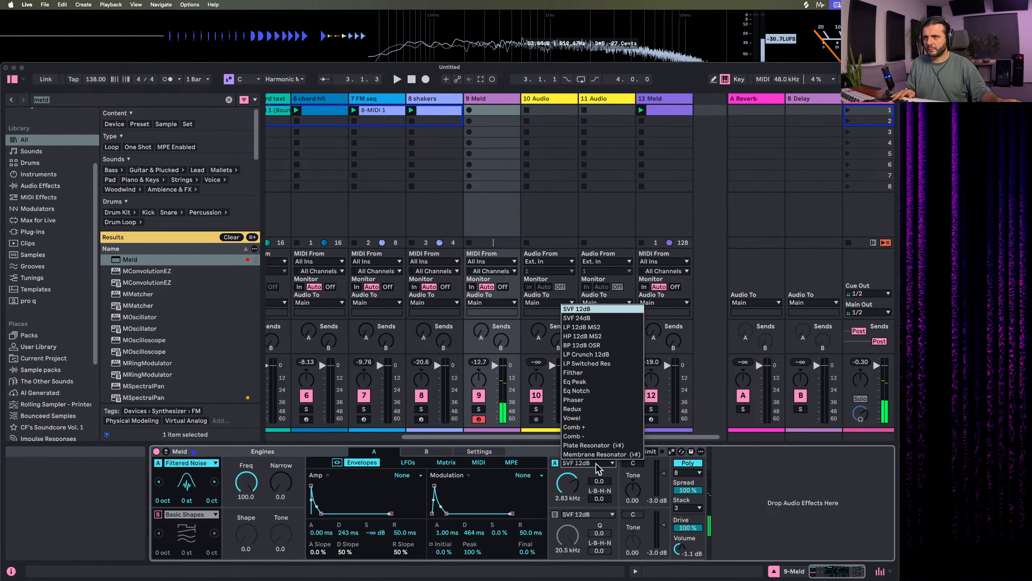
left_click(592, 337)
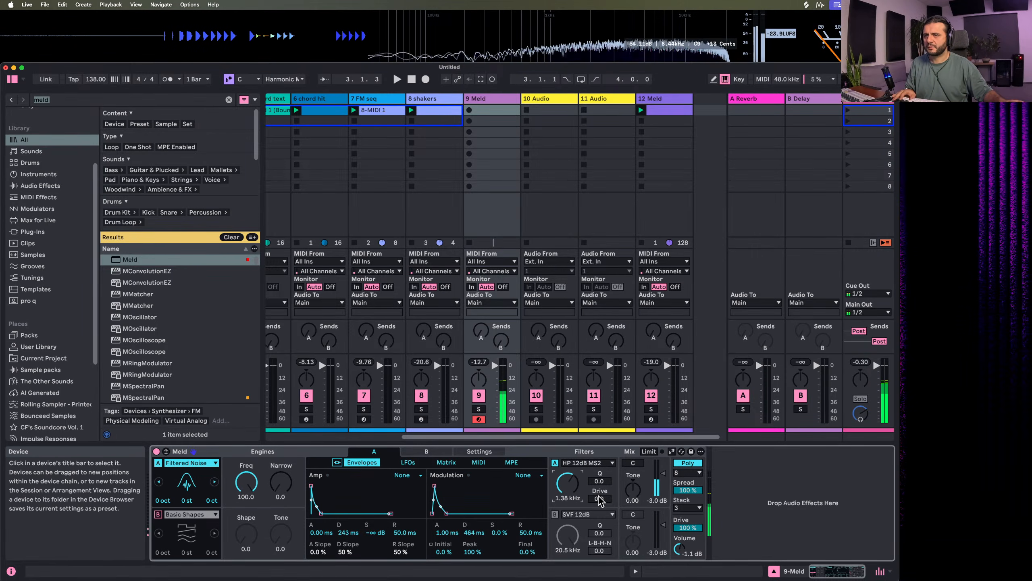
left_click_drag(600, 498, 599, 516)
left_click_drag(599, 481, 600, 449)
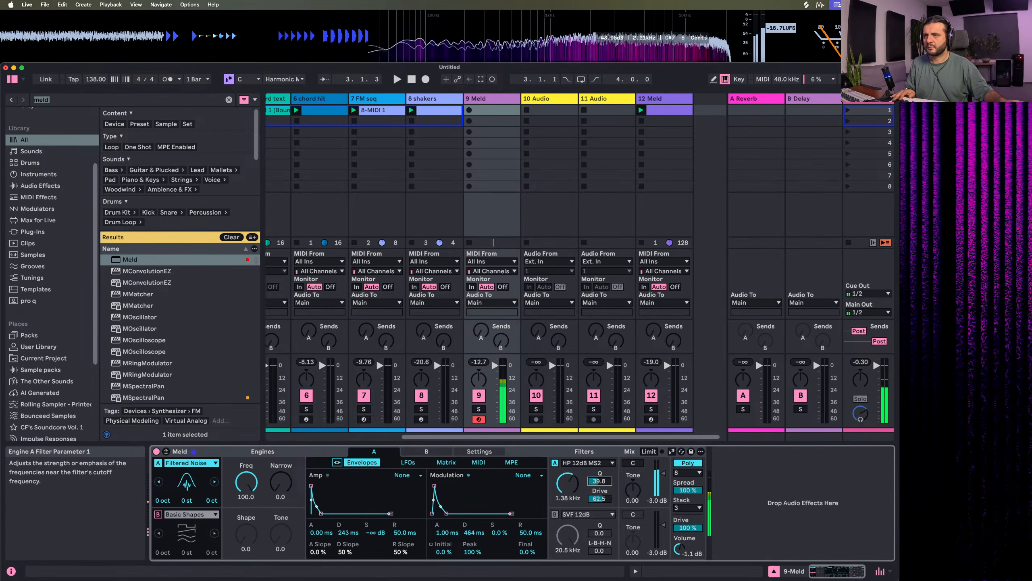
left_click_drag(569, 484, 569, 472)
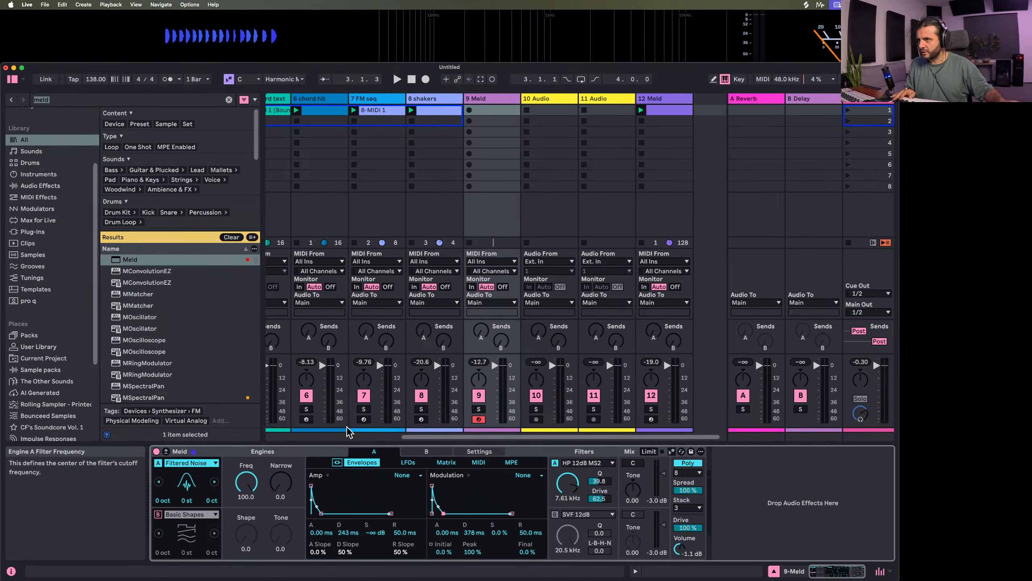
Modulate engine A's filter frequency by -17 from the modulation envelope and lower the filter's Q to 32
left_click(446, 463)
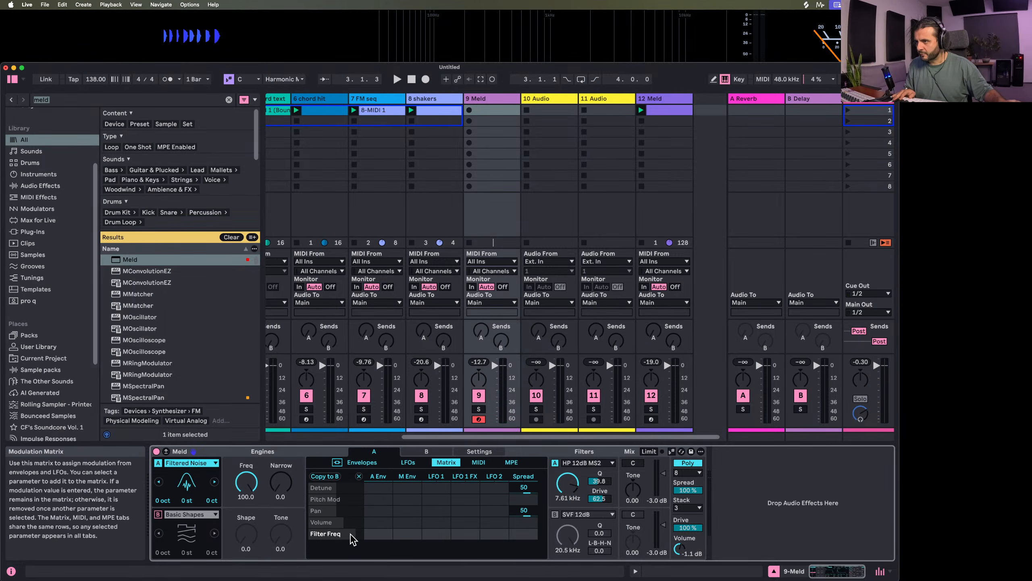
left_click_drag(406, 534, 406, 541)
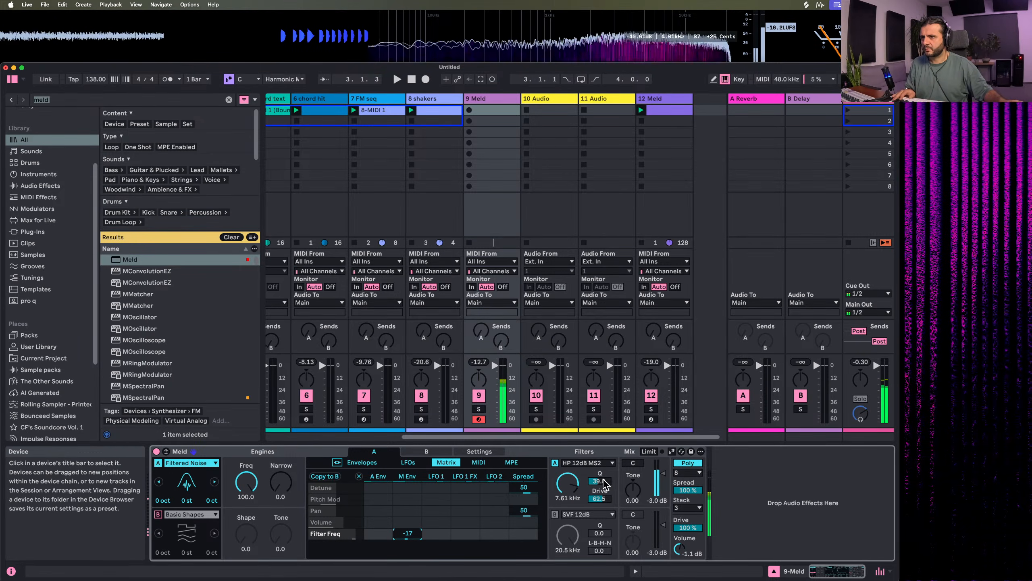
left_click_drag(600, 481, 600, 486)
Expand the modulation matrix, shorten the modulation decay, and set the filter to 2.15 kHz with -34 modulation envelope on Filter Freq
left_click(408, 462)
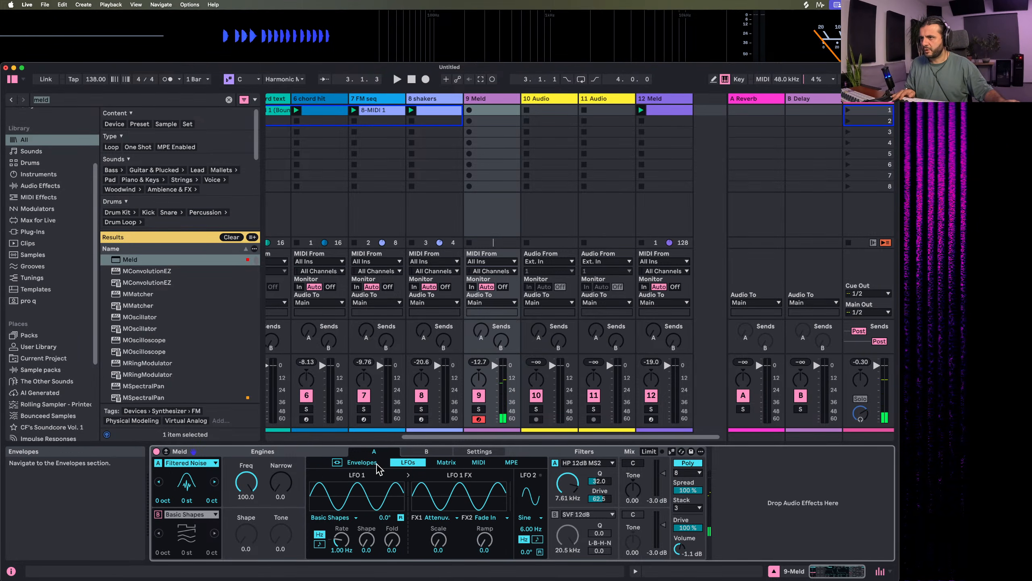
left_click(368, 463)
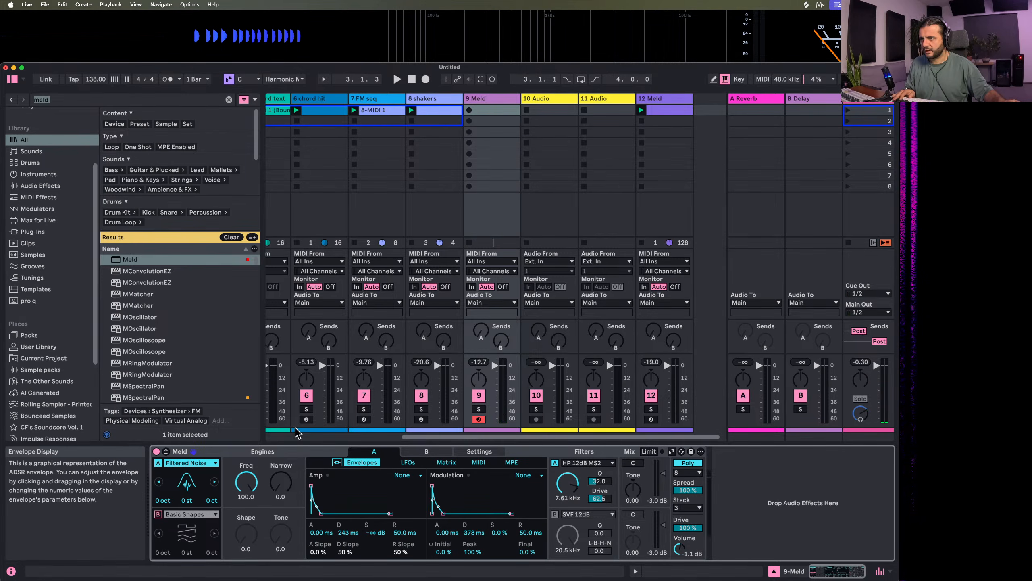
left_click(165, 451)
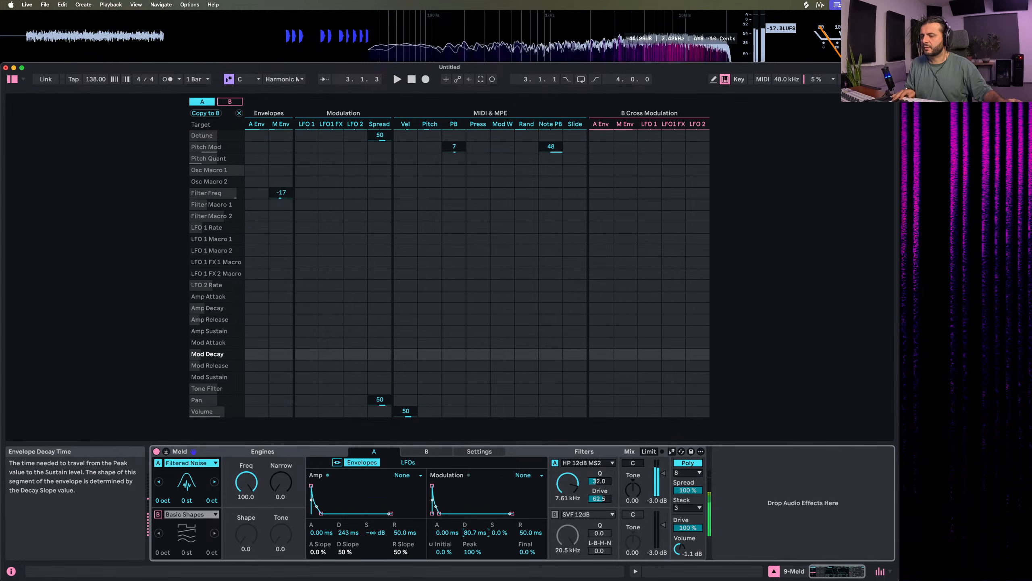
left_click_drag(572, 490, 572, 517)
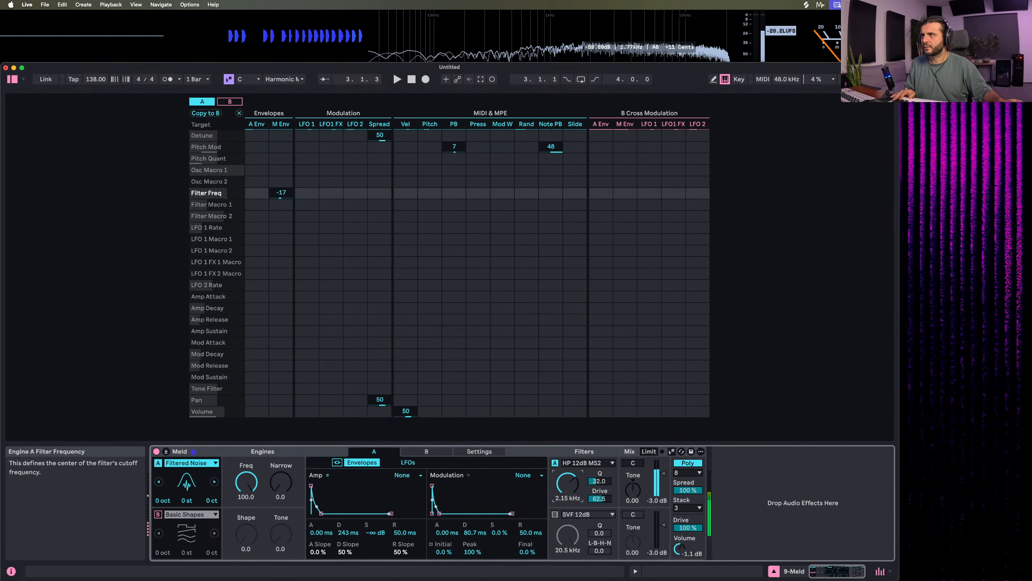
left_click_drag(280, 193, 280, 189)
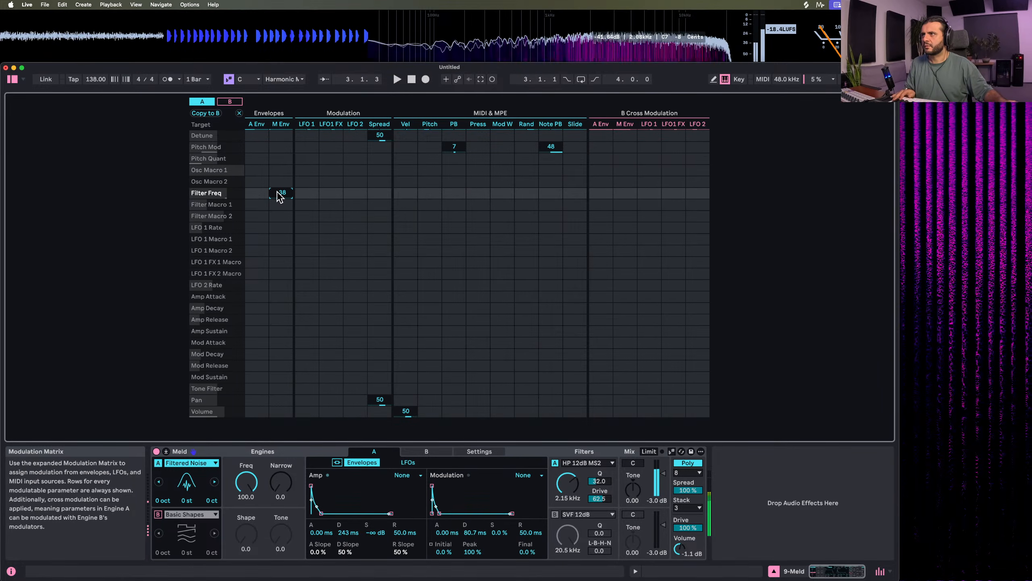
Set Filtered Noise's Narrow to 16.7, engine A's filter to 19.4 kHz and the amp decay to 30.4 ms
left_click_drag(280, 483, 281, 447)
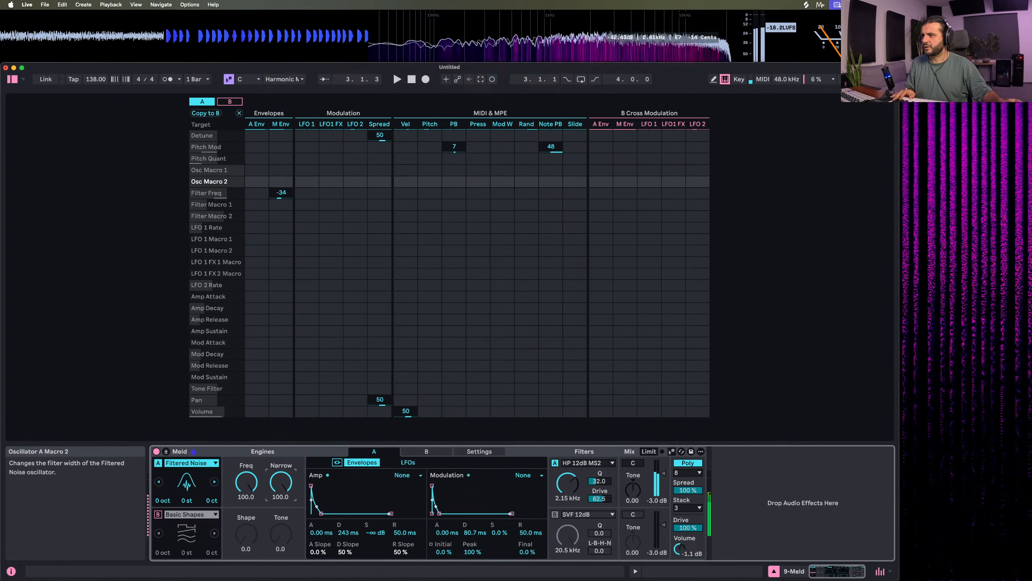
left_click_drag(233, 487, 276, 496)
left_click_drag(568, 484, 568, 455)
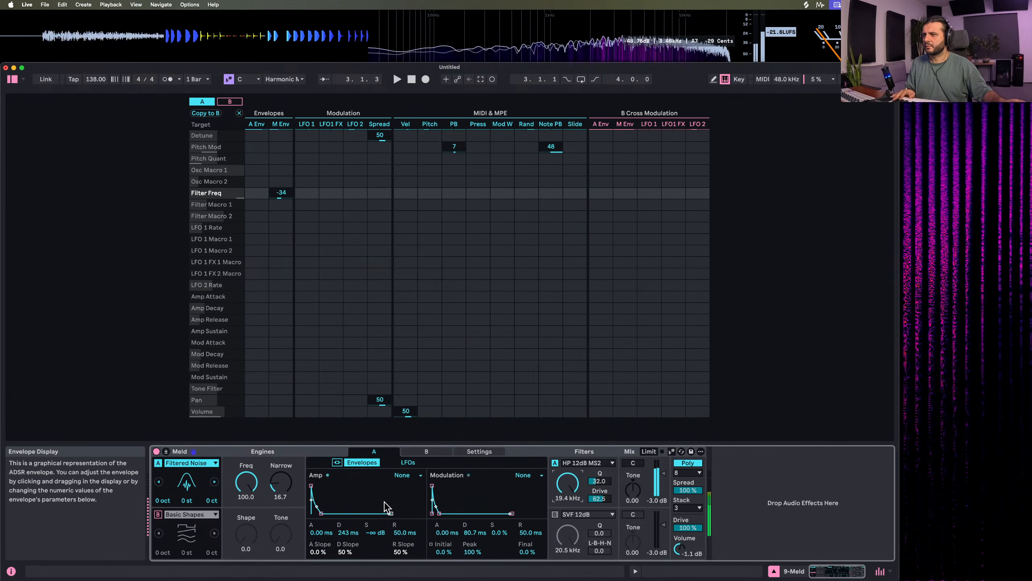
left_click_drag(320, 513, 318, 514)
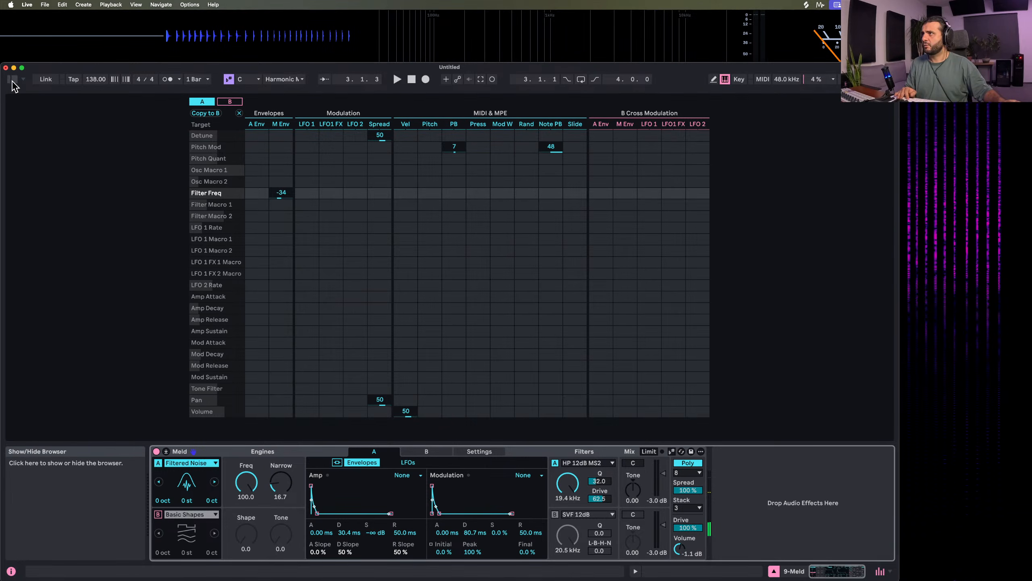
Close the expanded modulation matrix and show the browser again beside the session tracks
key("Tab")
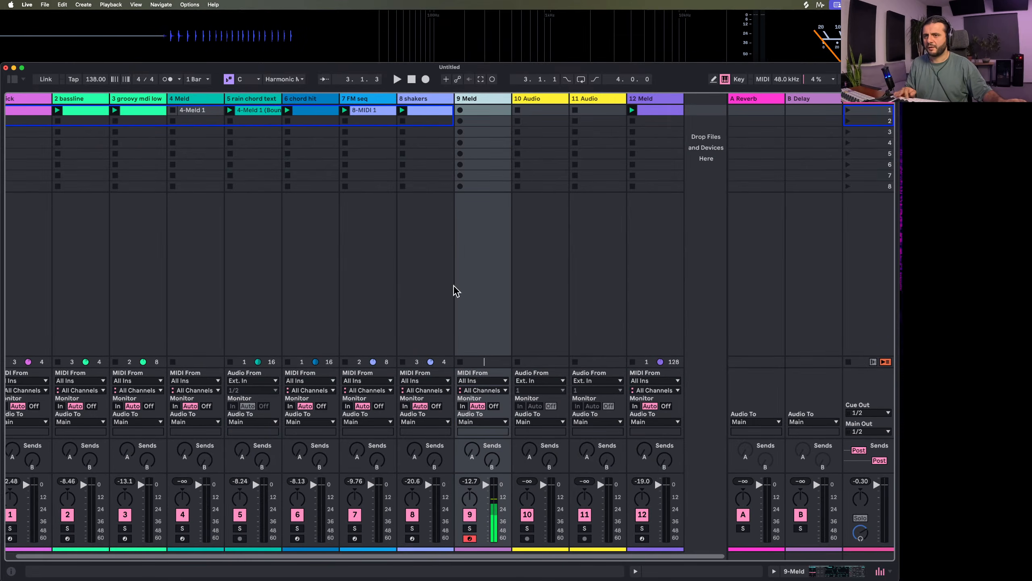
key("Tab")
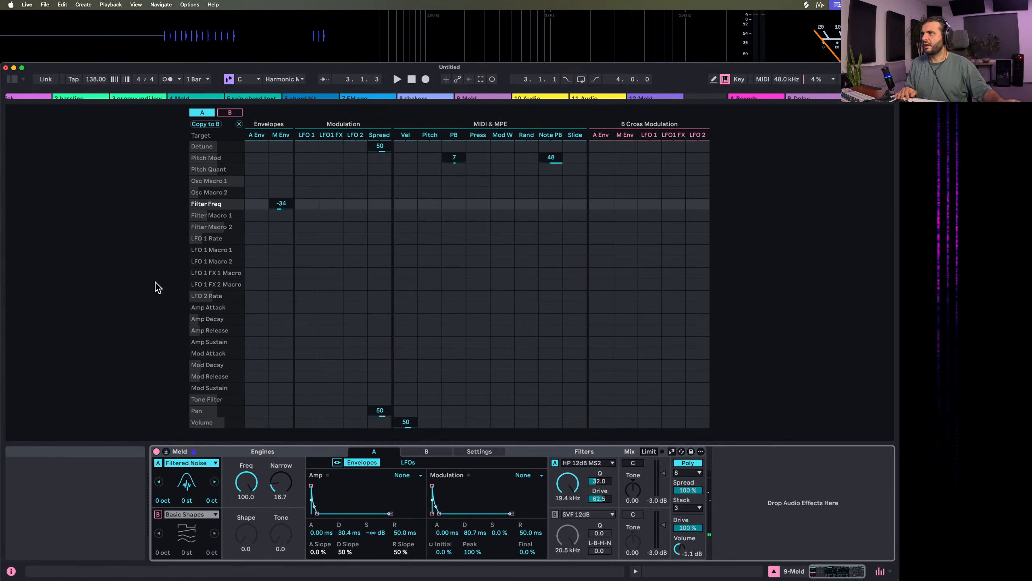
key("Tab")
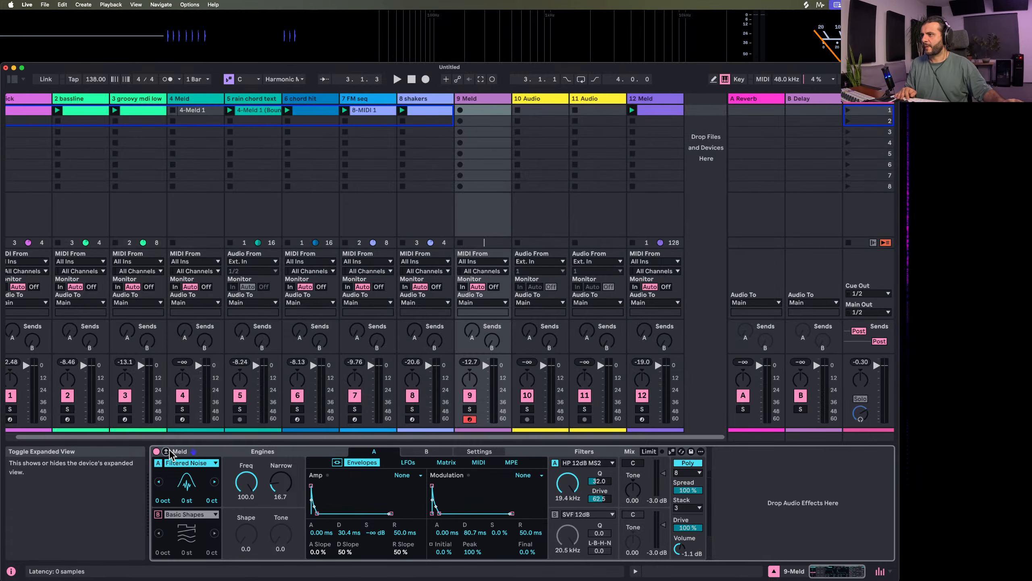
left_click(14, 80)
Search the library for vocoder and add the Vocoder effect after Meld on track 9
left_click(63, 102)
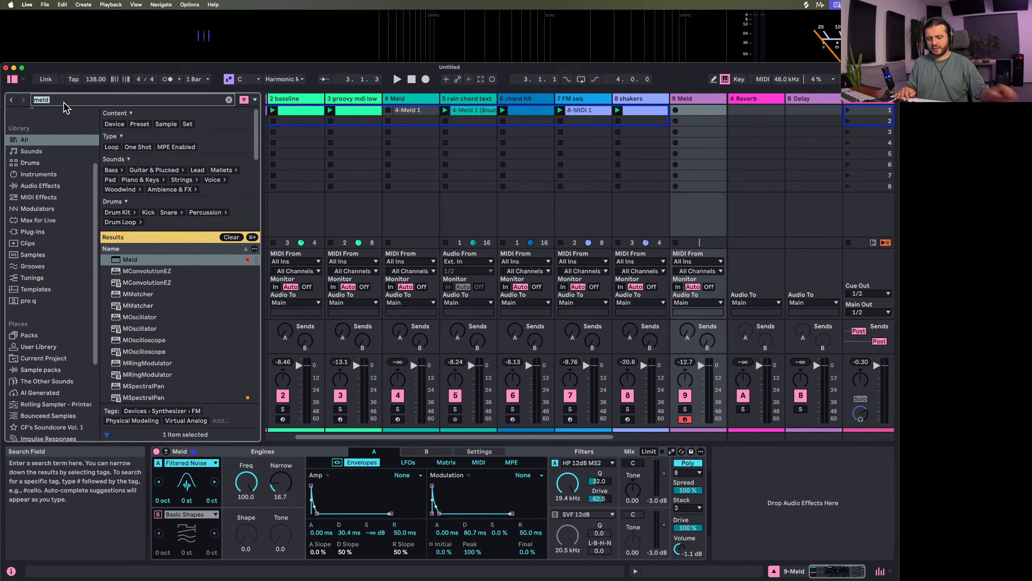
key("BackSpace")
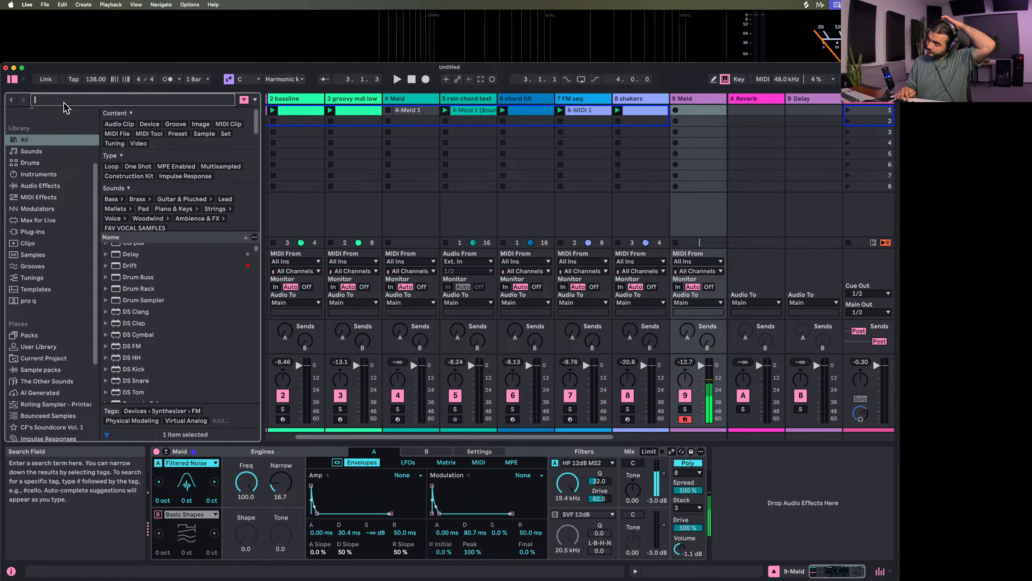
type("voco")
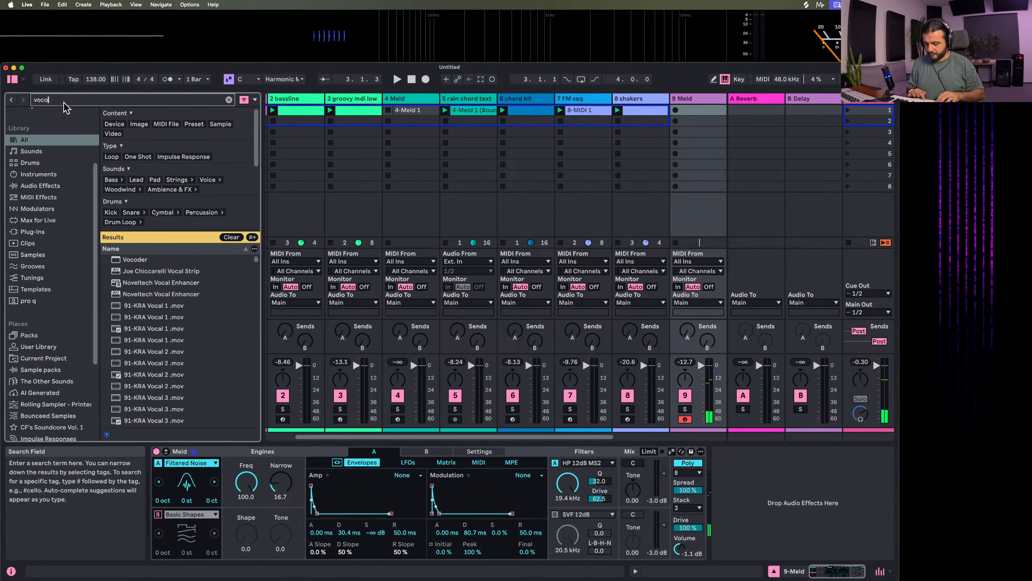
type("der")
double_click(146, 261)
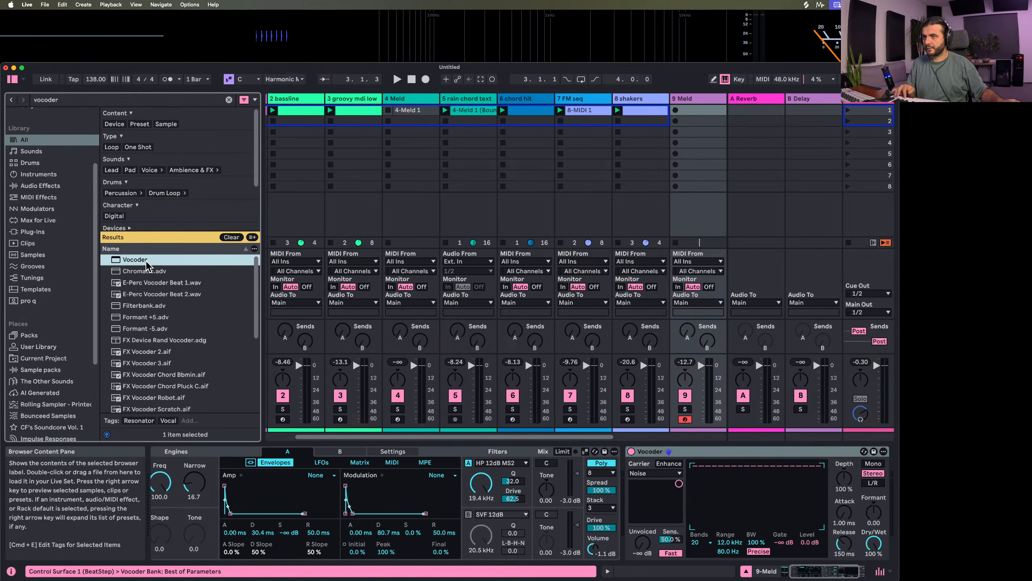
Set the Vocoder's carrier to Modulator, its release to 4.75 s and its depth to 148 %
left_click(654, 473)
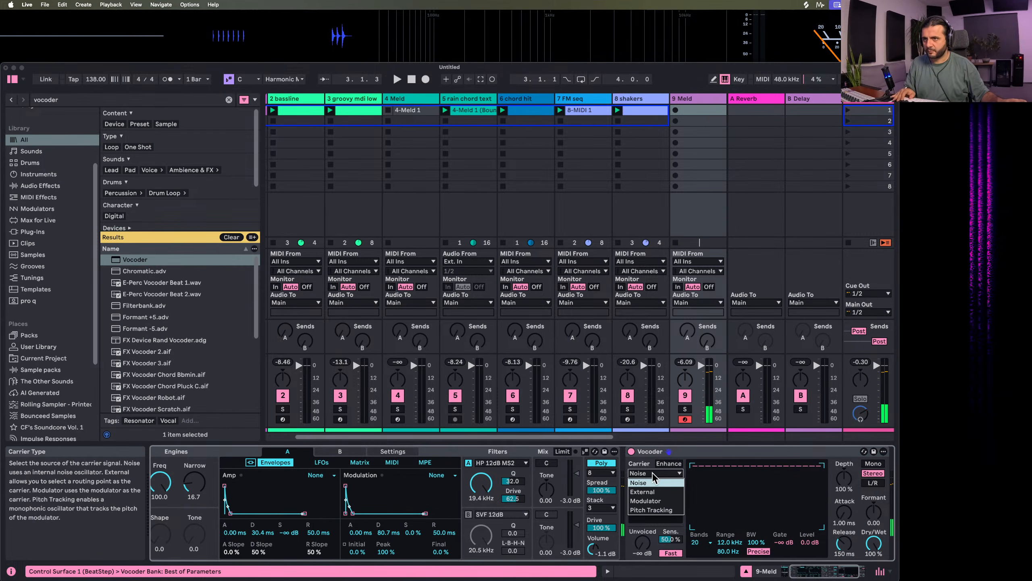
left_click(647, 501)
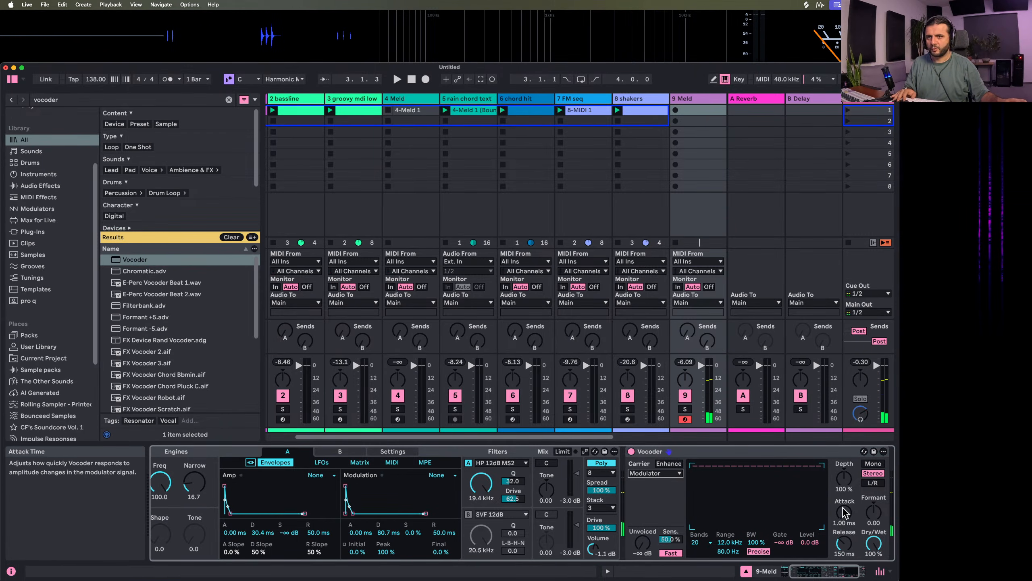
left_click_drag(844, 544, 844, 431)
scroll(844, 509, "right", 3)
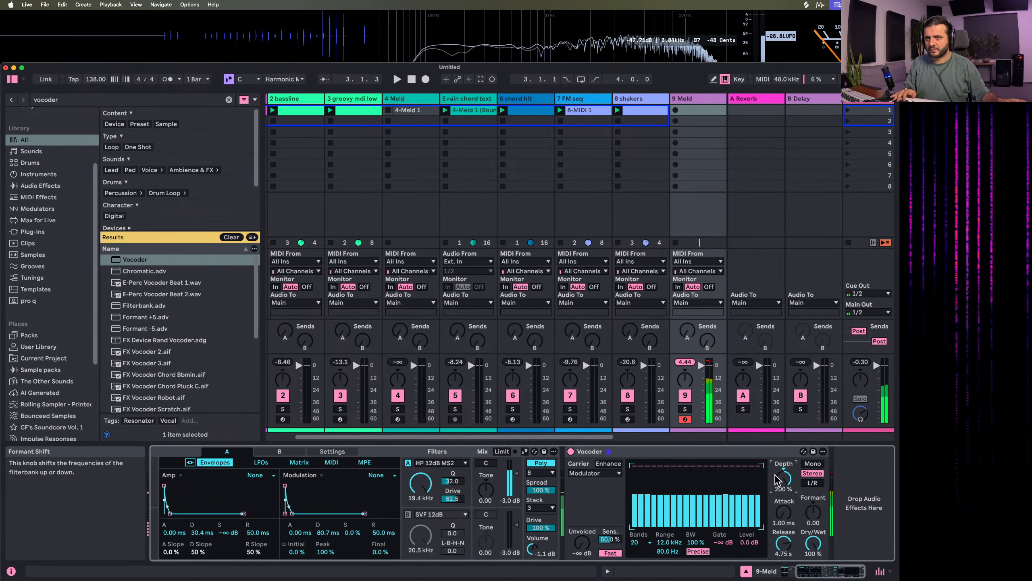
left_click_drag(777, 480, 777, 493)
Set the Vocoder to 40 bands with a level filter bank curve and turn on Enhance
left_click(640, 543)
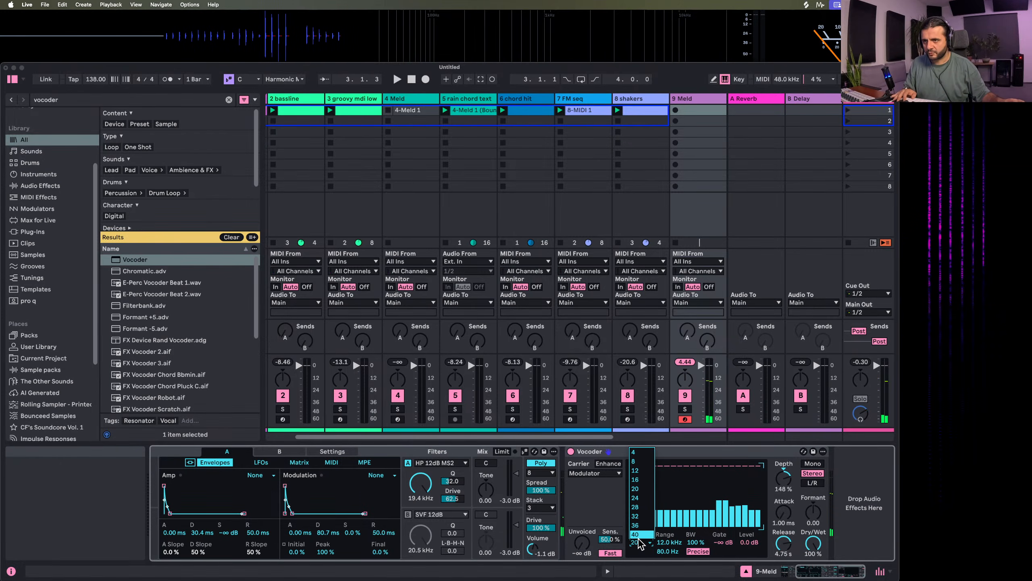
left_click(639, 535)
mouse_move(691, 477)
left_mouse_down()
mouse_move(720, 451)
mouse_move(759, 482)
mouse_move(652, 471)
left_mouse_up()
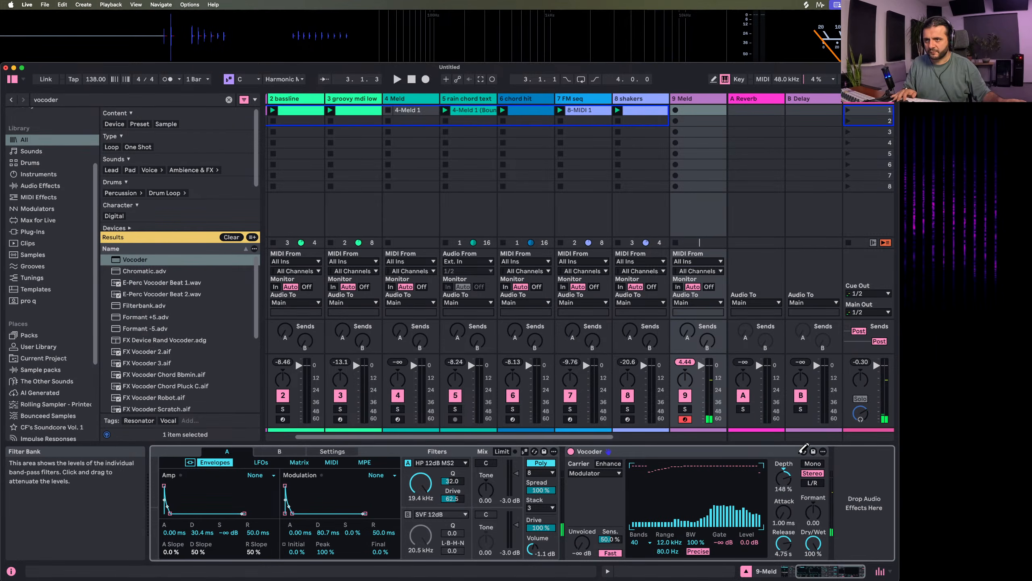
left_click(607, 464)
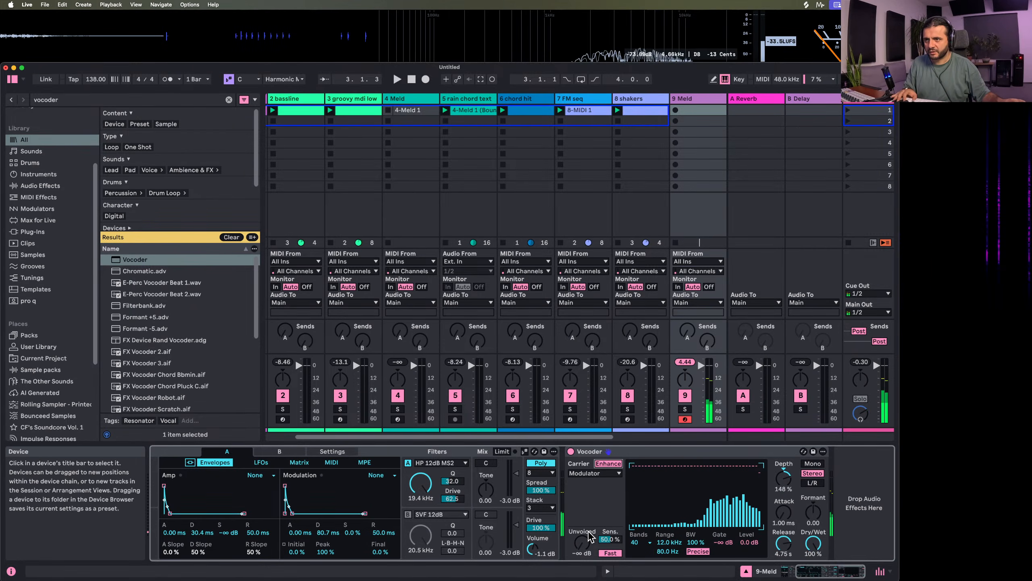
Set the Vocoder's unvoiced level to -7.6 dB and its sensitivity to 72.7 %
left_click_drag(581, 542, 581, 494)
left_click_drag(582, 543, 582, 563)
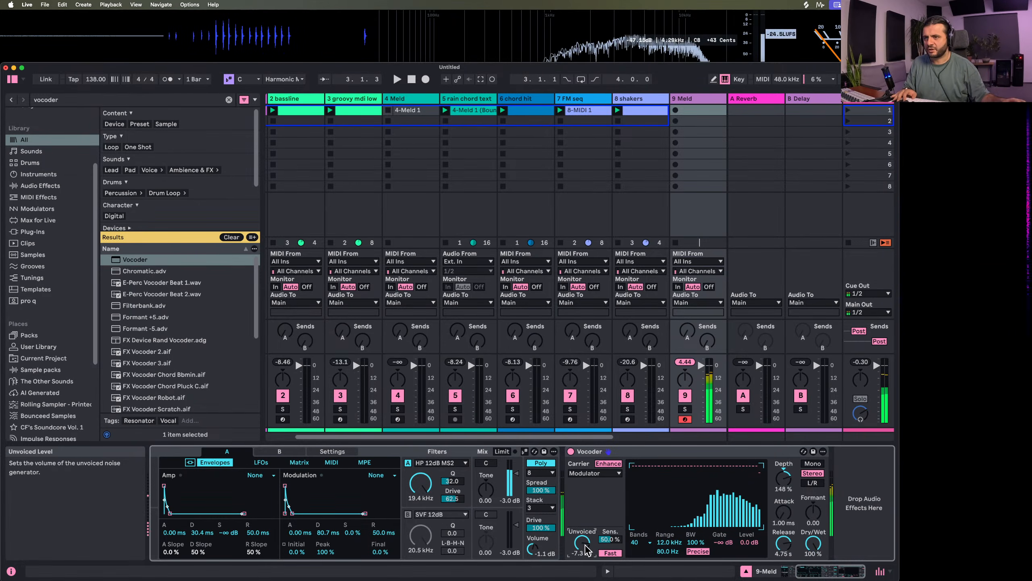
left_click_drag(584, 545, 610, 558)
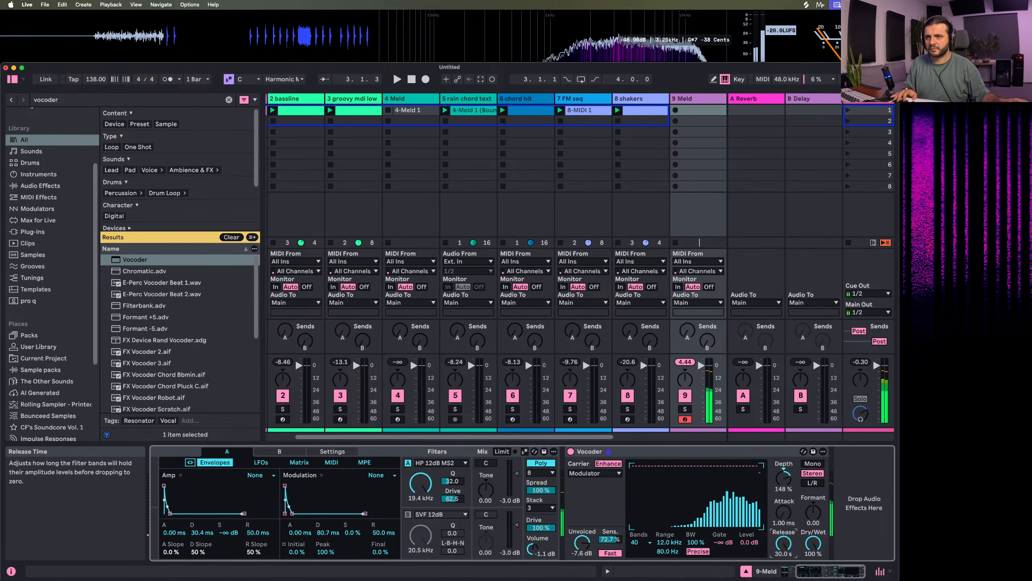
Switch the Vocoder's filter bank to Retro with 200 % bandwidth and a 20 Hz to 18 kHz range, and set the release to 29.5 s
left_click_drag(784, 552, 784, 533)
left_click(706, 552)
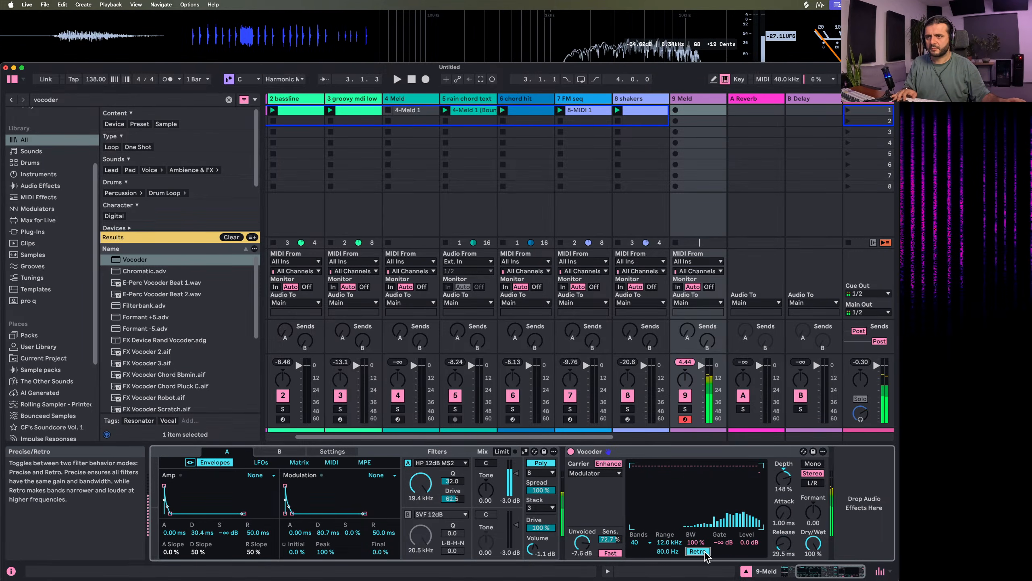
left_click_drag(695, 542, 724, 535)
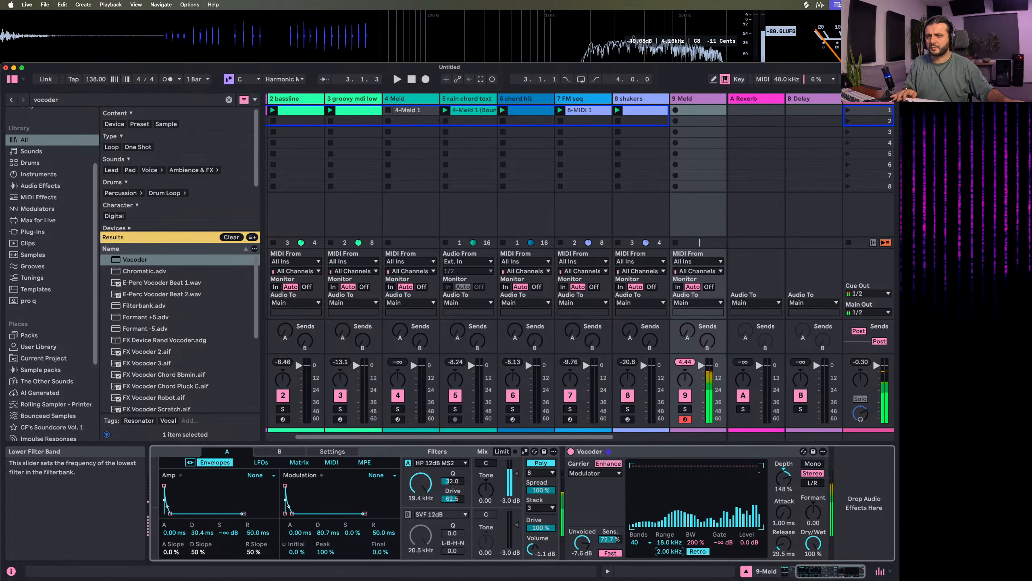
left_click_drag(667, 551, 669, 565)
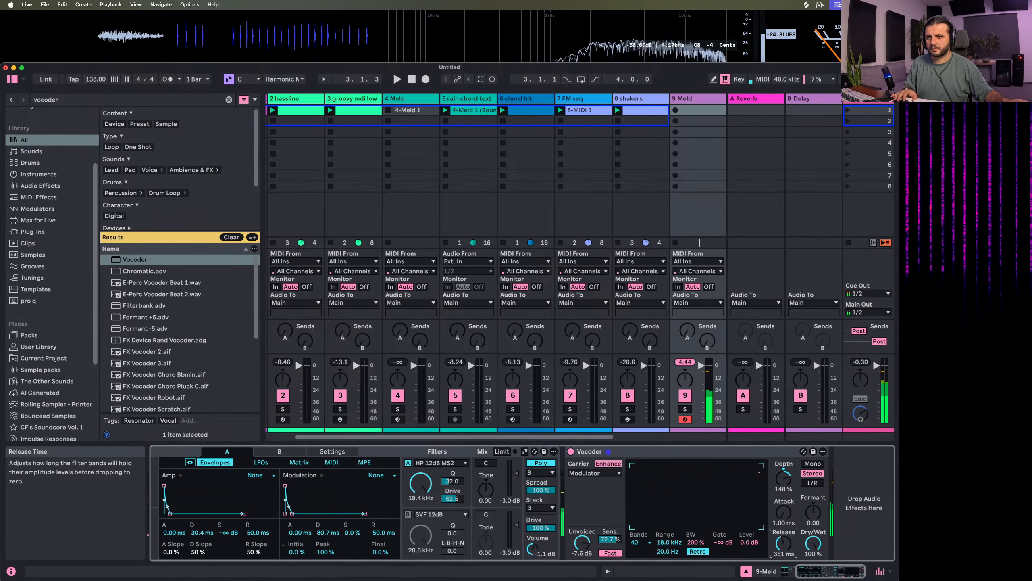
Set the Vocoder's release to 706 ms and its formant shift to 11.4
mouse_move(788, 548)
left_mouse_down()
mouse_move(788, 529)
mouse_move(789, 556)
left_mouse_up()
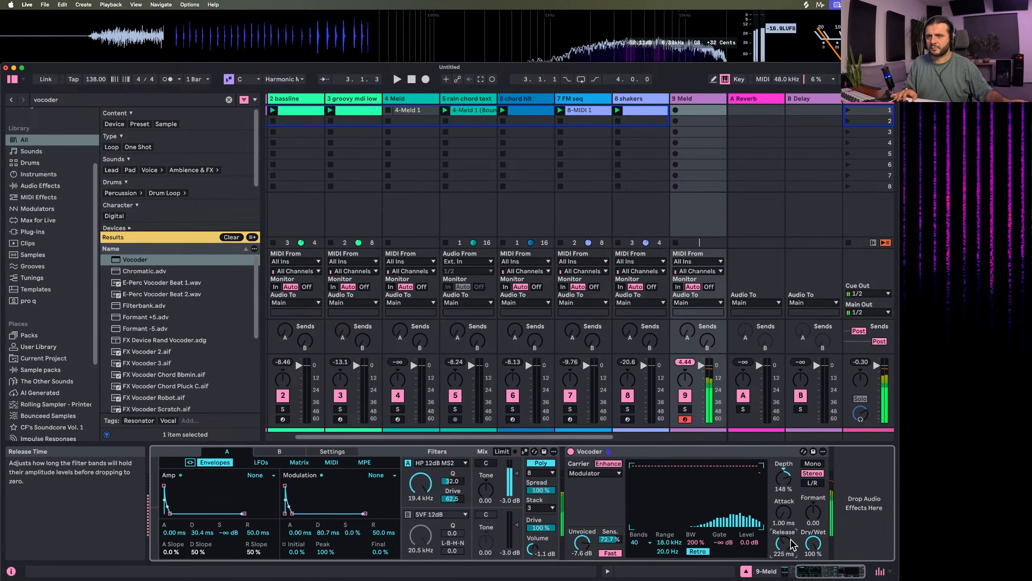
left_click_drag(814, 512, 814, 487)
mouse_move(783, 543)
left_mouse_down()
mouse_move(783, 516)
mouse_move(784, 541)
left_mouse_up()
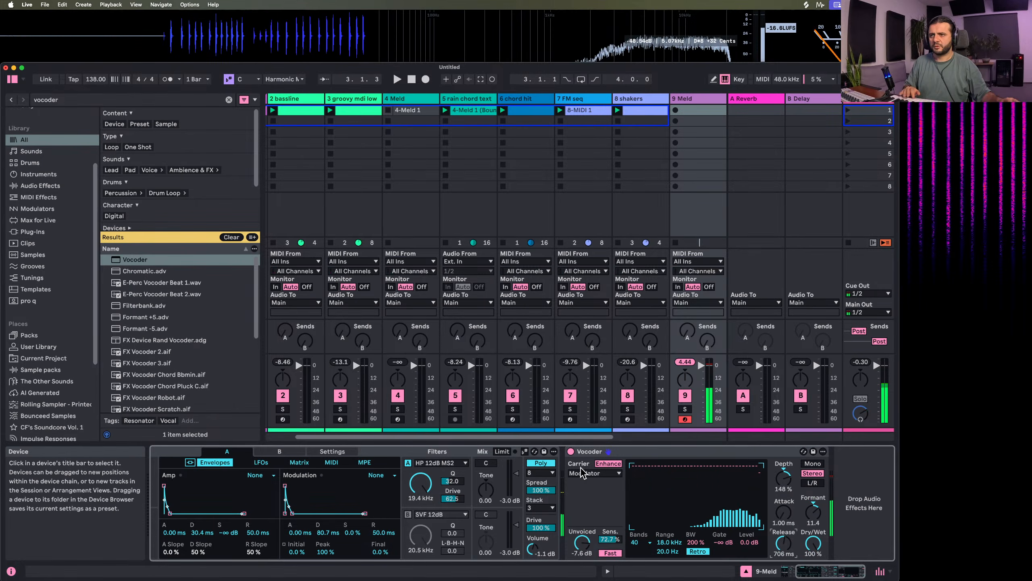
Try the Noise and External carriers in the Vocoder, then go back to Modulator
left_click(594, 473)
left_click(581, 482)
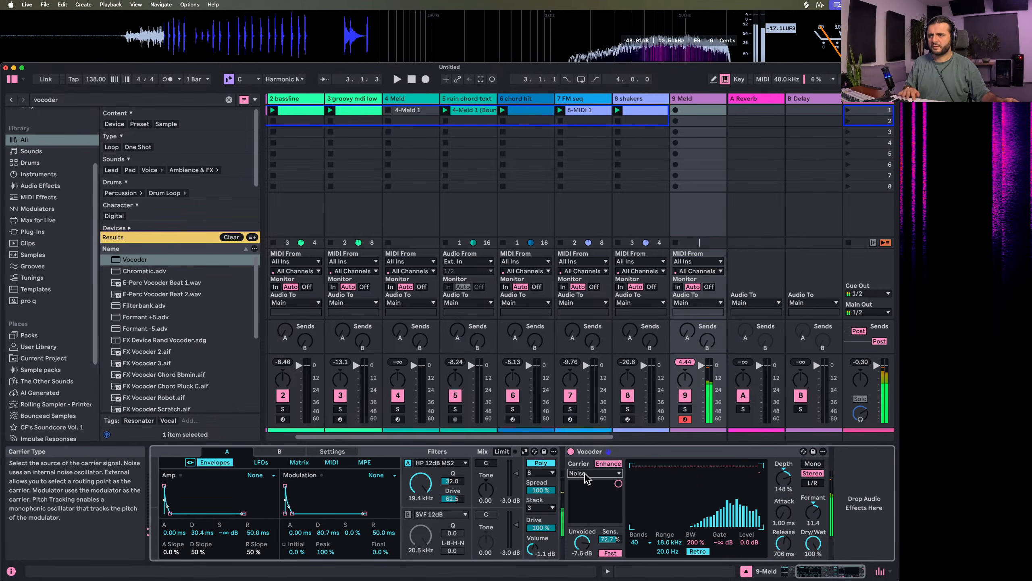
left_click(594, 473)
left_click(588, 490)
left_click(594, 473)
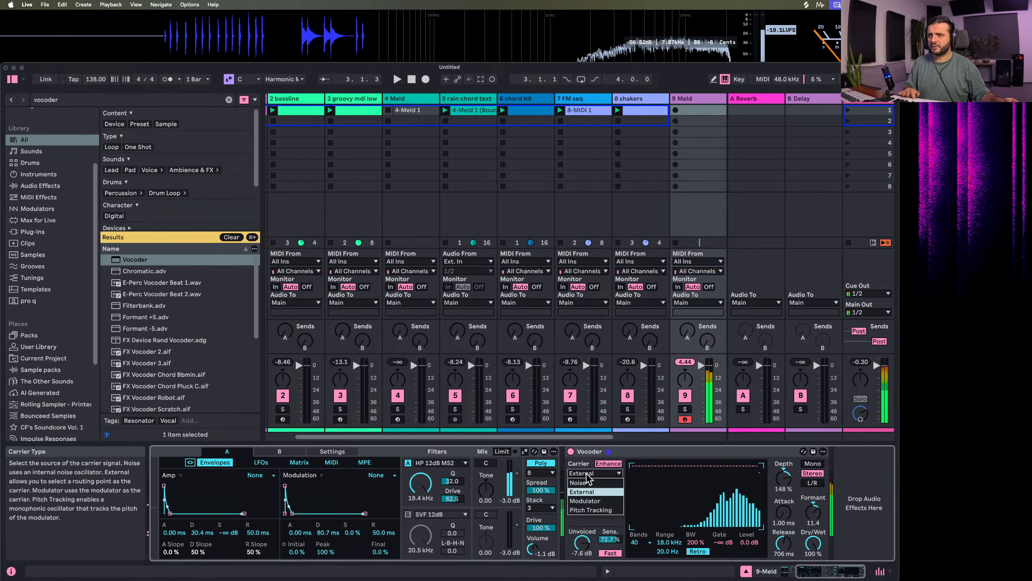
left_click(589, 501)
Set the Vocoder's unvoiced level to 0.0 dB and release to 2.86 s, and reset the formant shift to 0.00
left_click_drag(582, 542, 582, 567)
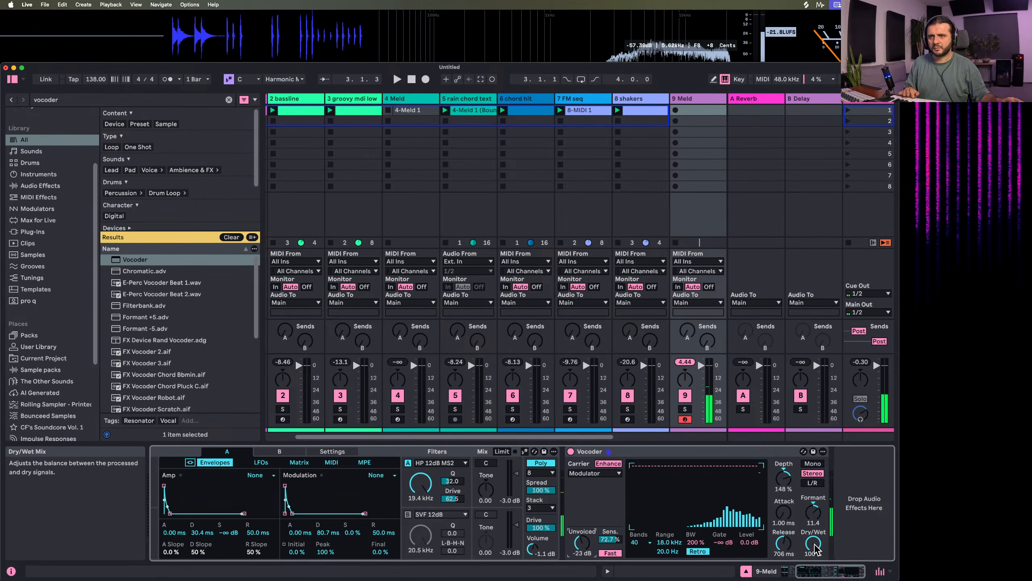
left_click_drag(783, 543, 783, 549)
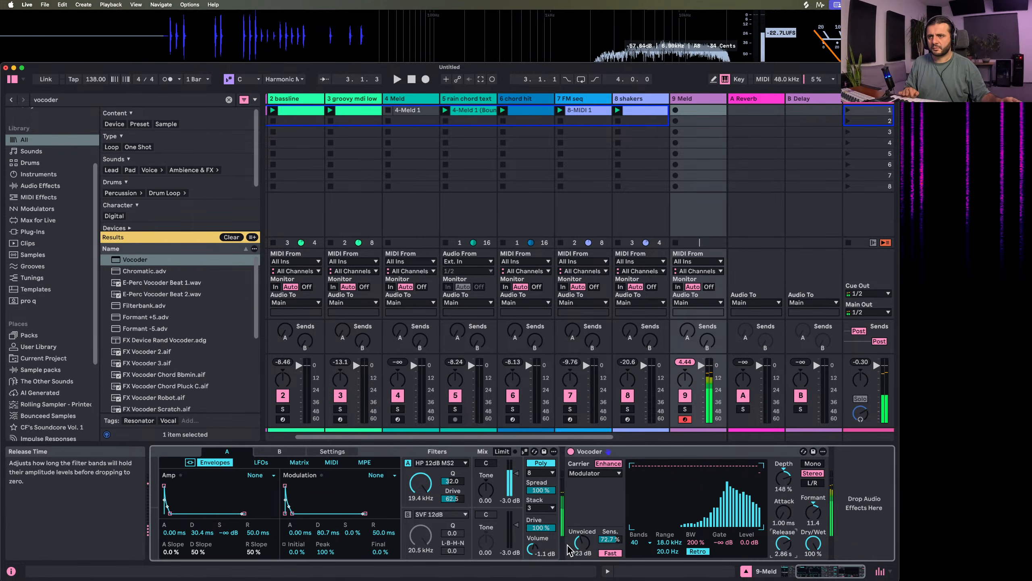
left_click_drag(582, 542, 582, 519)
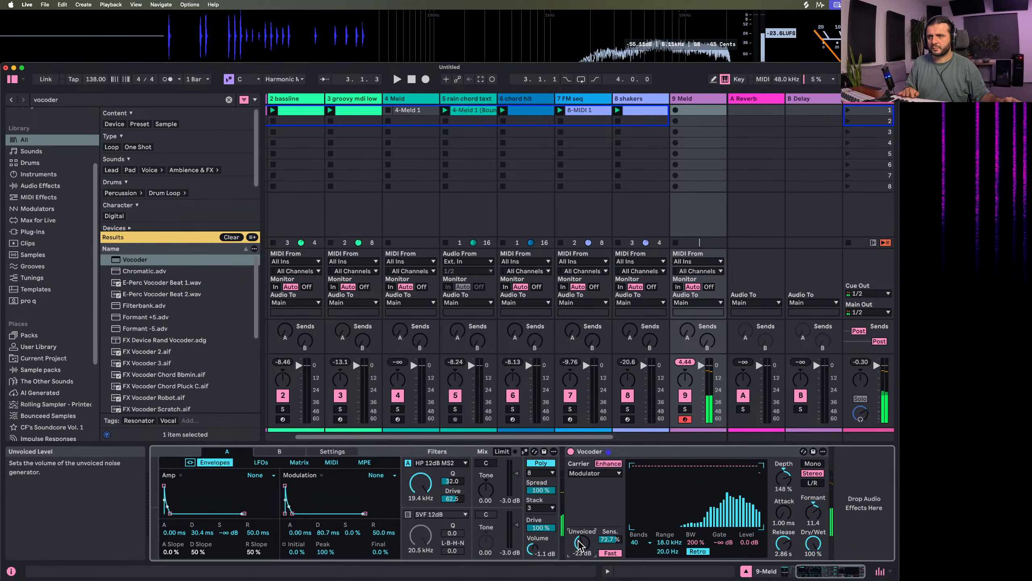
double_click(813, 512)
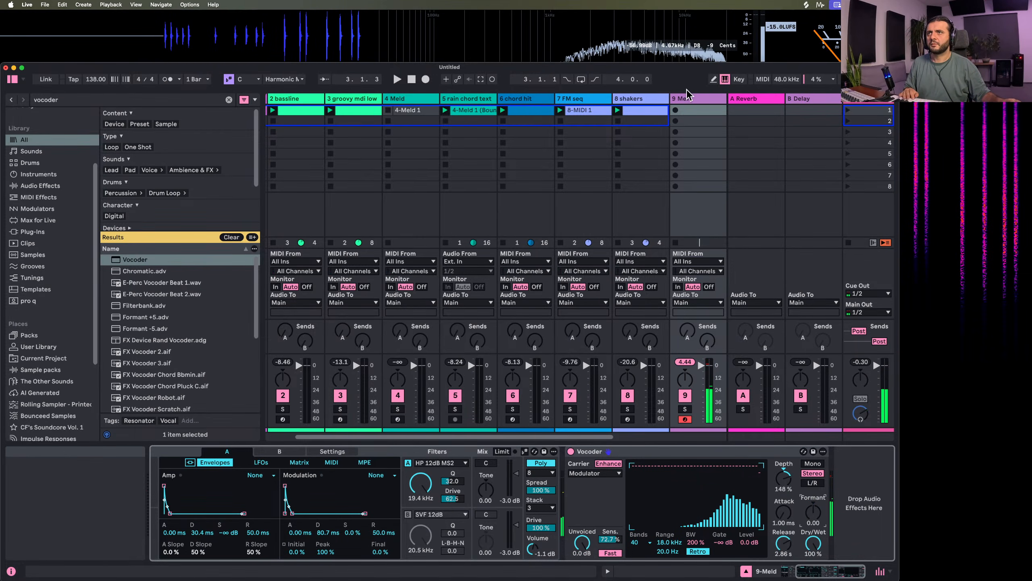
Create a one-bar MIDI clip in track 9's first slot with a C3 sixteenth note on each of the four offbeats
double_click(693, 111)
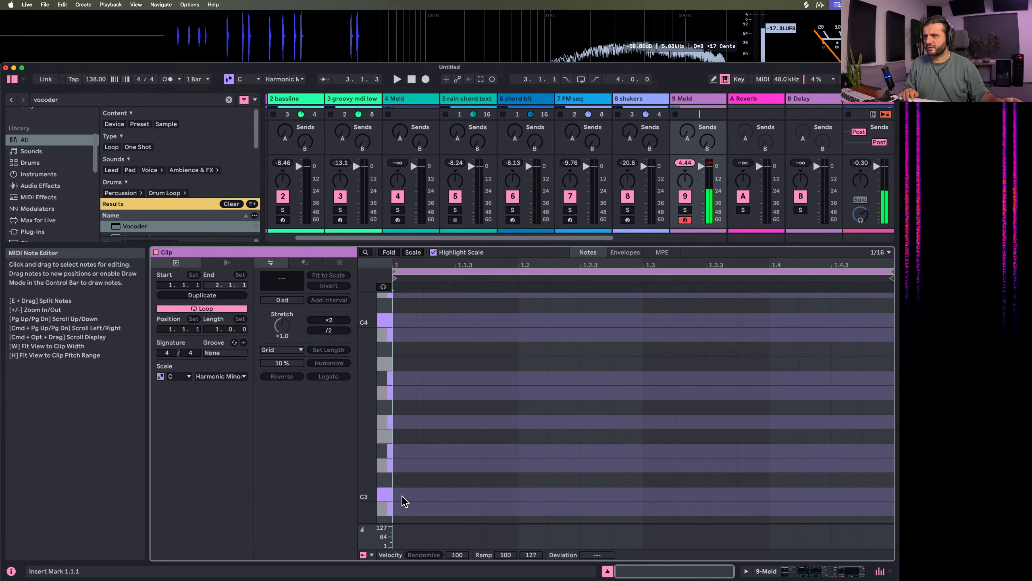
double_click(402, 493)
left_click_drag(402, 494, 470, 495)
key("super+d")
key("super+d")
key("super+d")
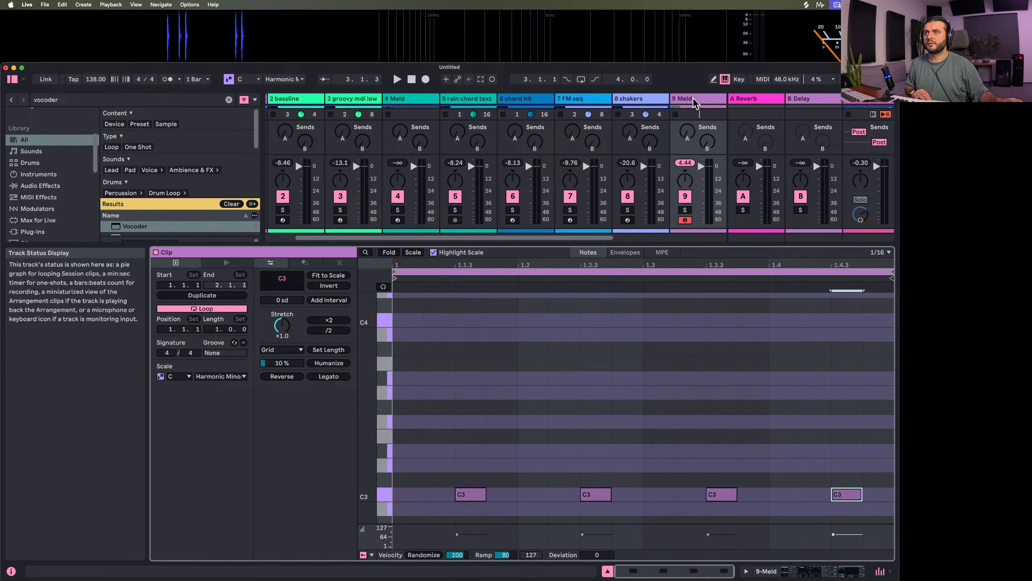
Launch the new clip on track 9 and show the track's Meld and Vocoder devices again
left_click(676, 114)
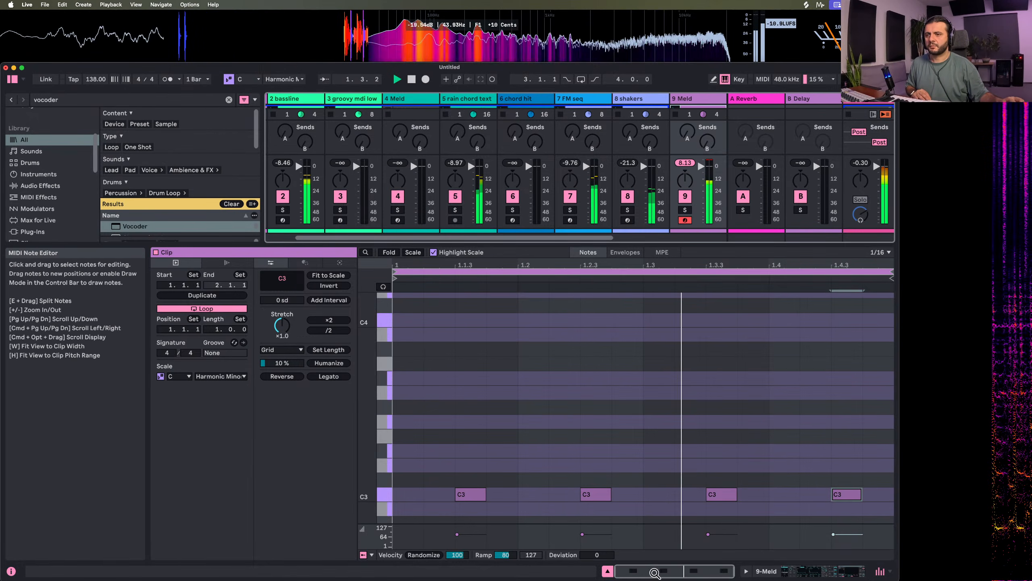
left_click(608, 571)
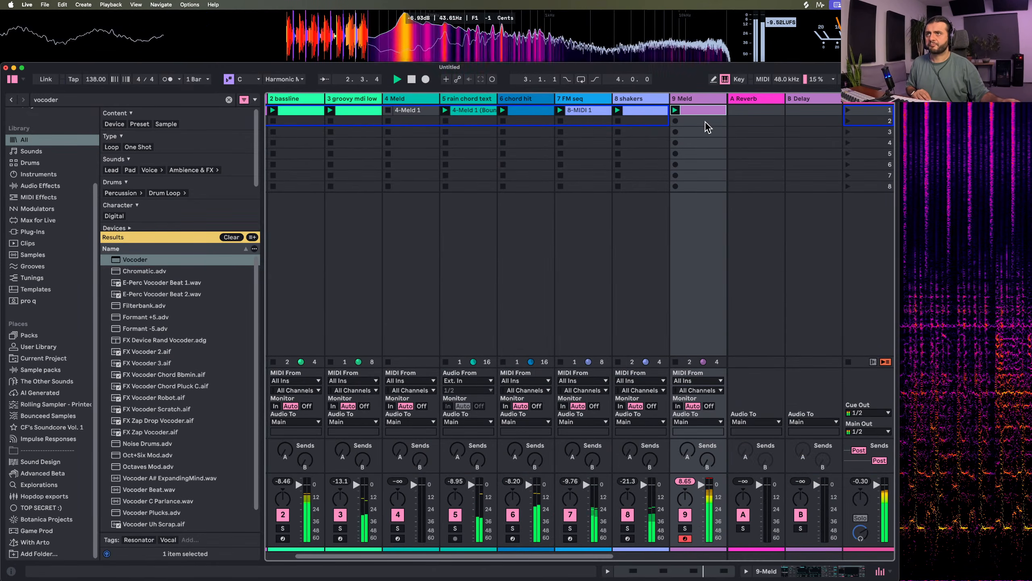
double_click(702, 100)
scroll(752, 522, "right", 4)
scroll(751, 538, "right", 1)
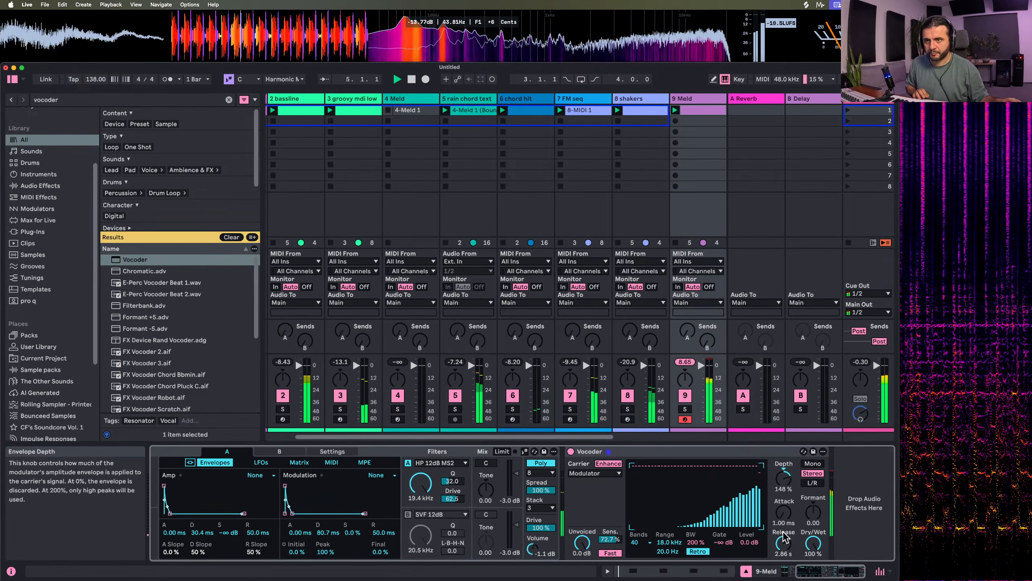
Turn the Vocoder's unvoiced level all the way down, and set Meld's volume to -6.5 dB and amp decay to 305 ms
left_click_drag(582, 542, 581, 573)
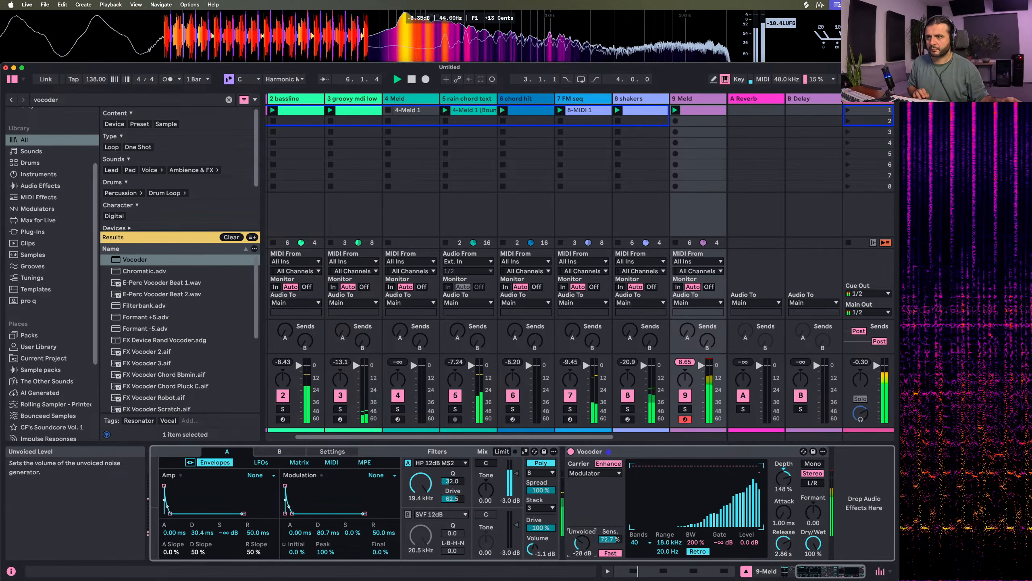
left_click_drag(532, 547, 531, 560)
left_click_drag(177, 519, 183, 518)
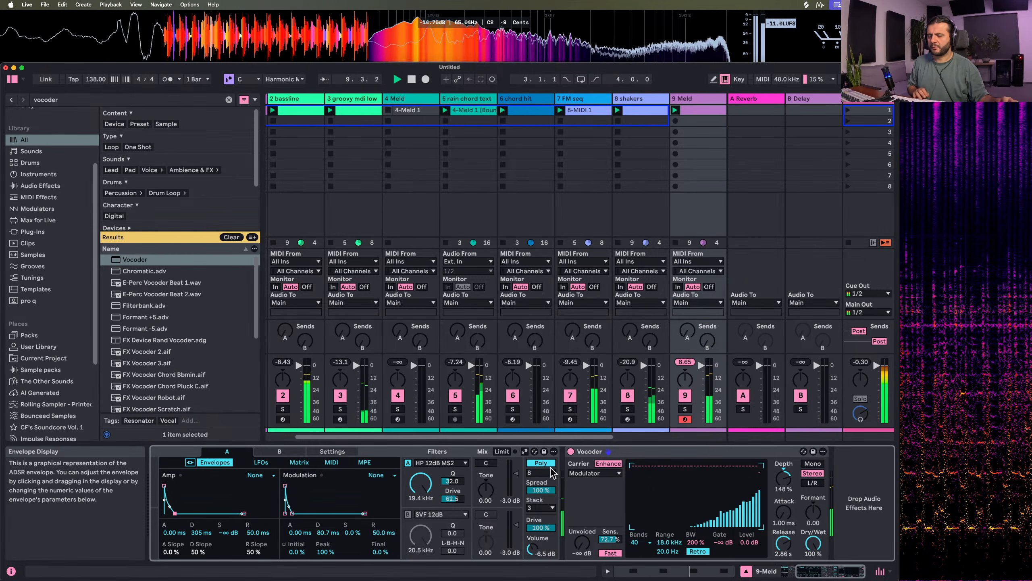
Taper off the Vocoder's highest bands and raise the lower filter range to 2.00 kHz, keeping Retro mode and 200 % bandwidth
left_click_drag(737, 479, 769, 505)
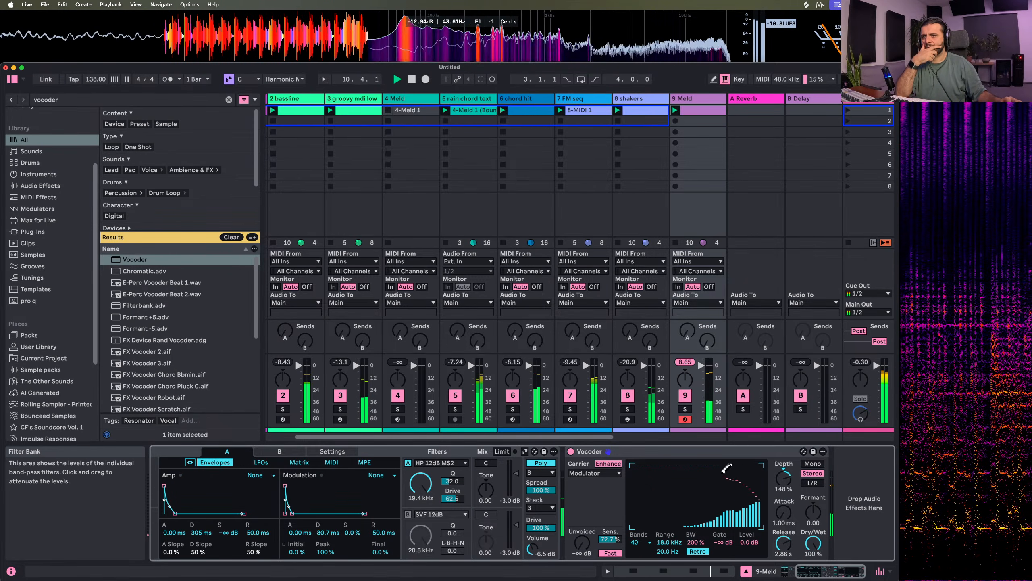
left_click_drag(705, 465, 769, 487)
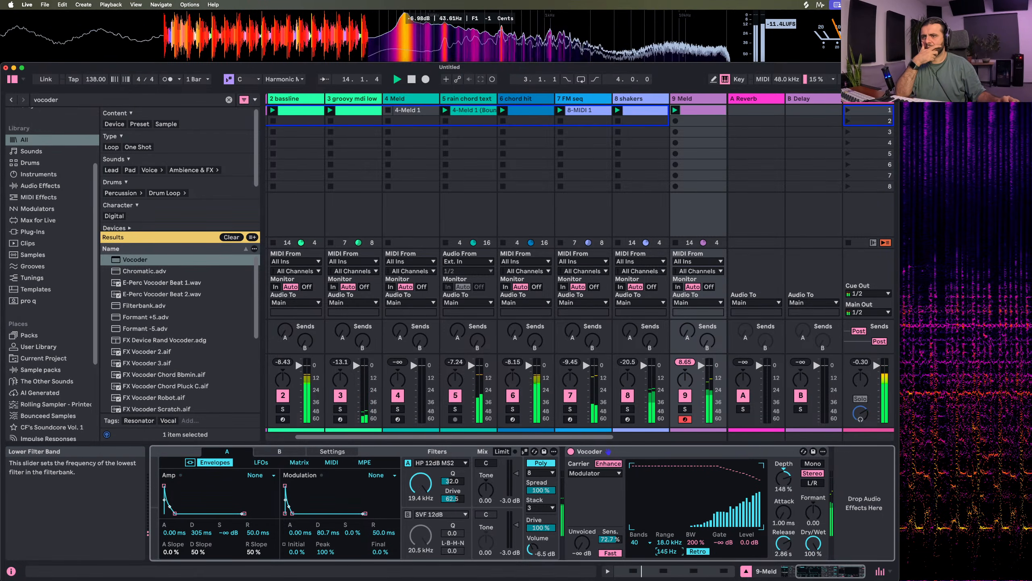
left_click_drag(667, 552, 668, 480)
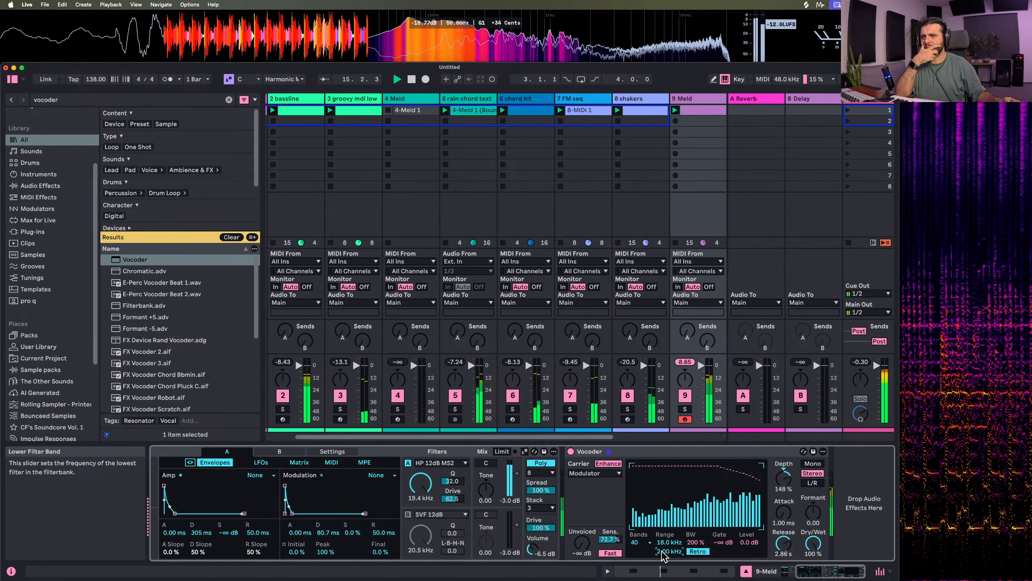
left_click(698, 552)
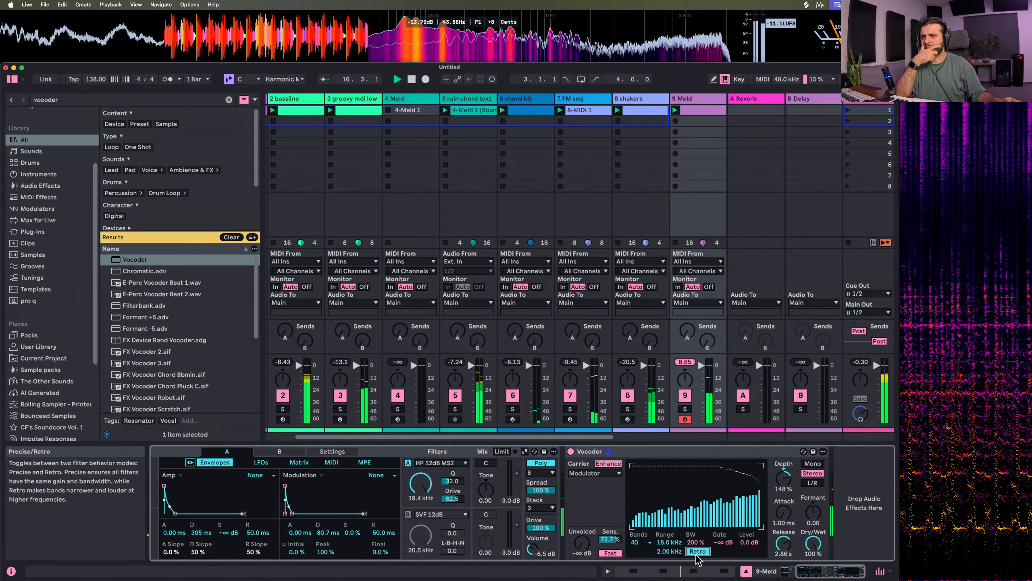
left_click(697, 551)
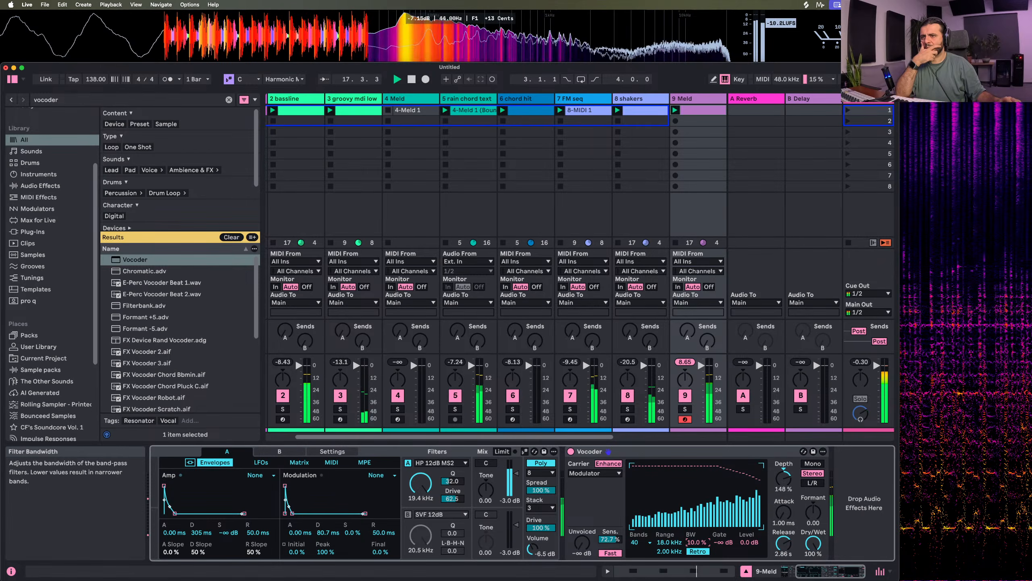
left_click(695, 542)
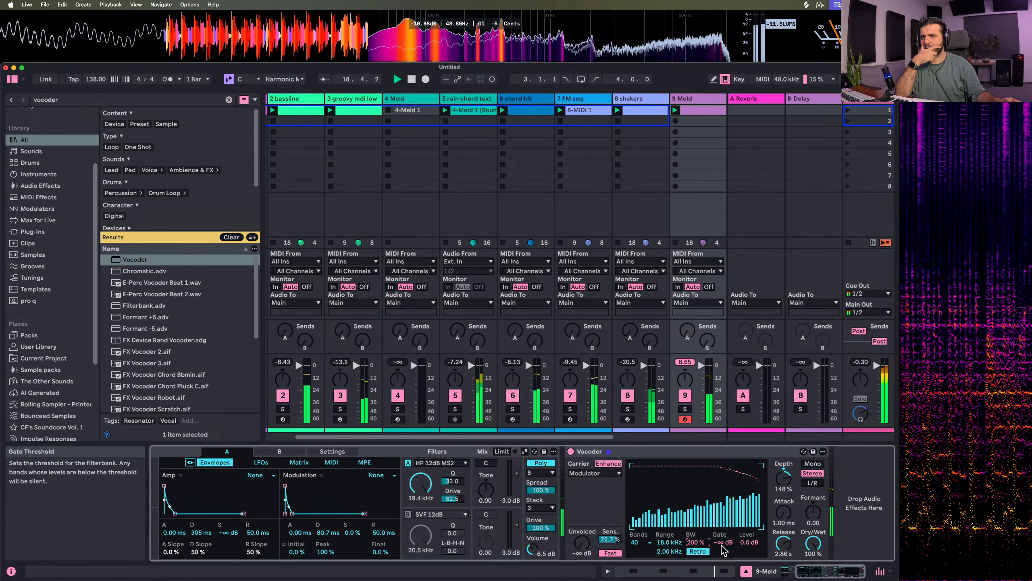
Set the Vocoder's release to 548 ms and Meld's amp decay to 112 ms, comparing Dry/Wet at 0 % and ending at 100 %
left_click_drag(789, 547, 813, 563)
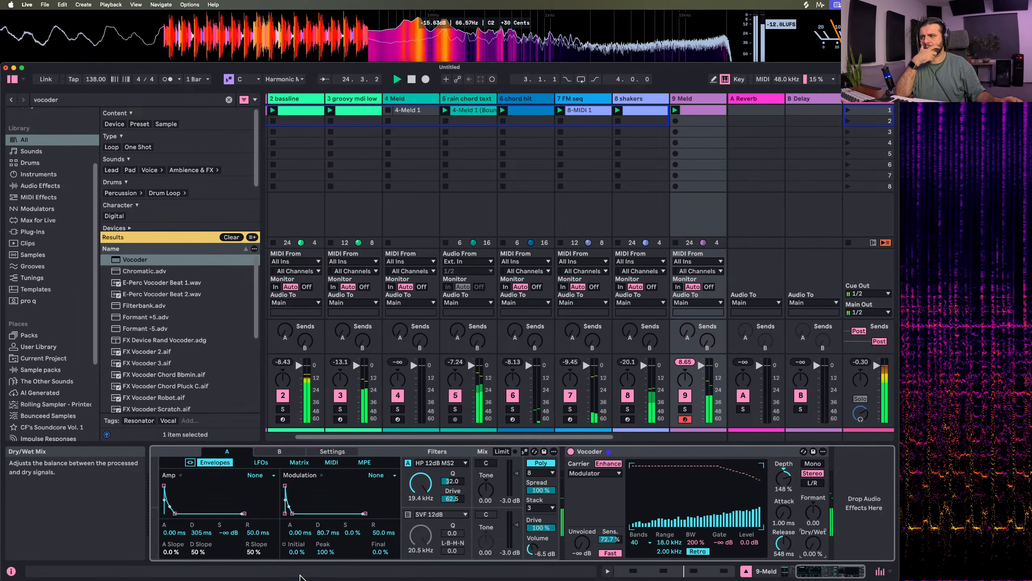
left_click_drag(174, 513, 172, 513)
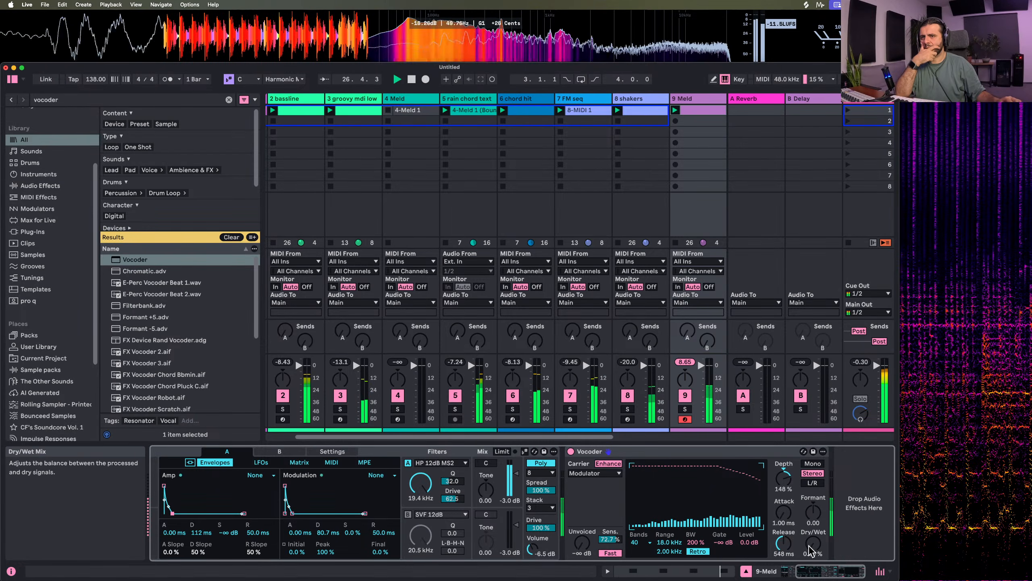
left_click_drag(813, 546, 812, 492)
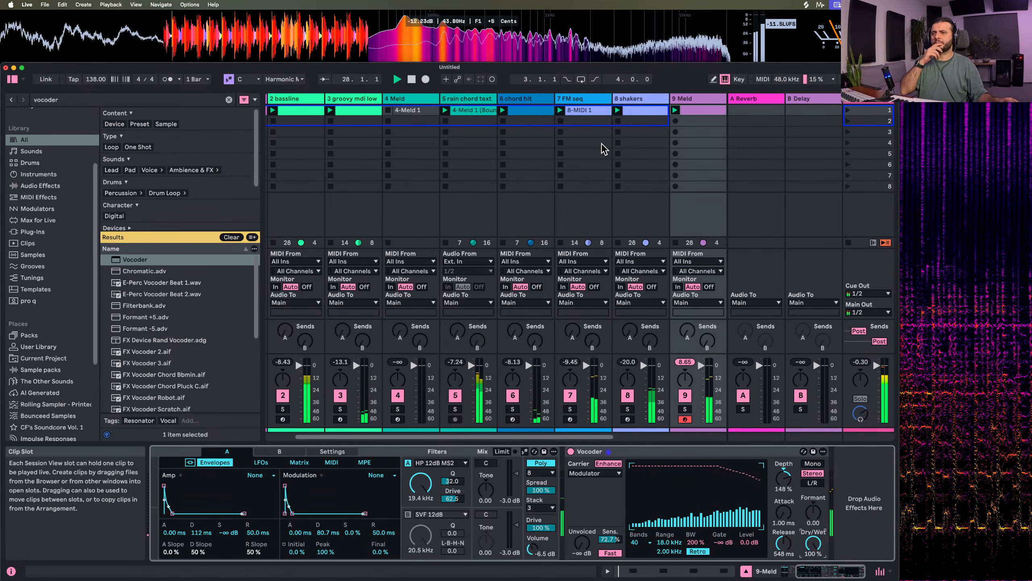
Lower the Vocoder's Dry/Wet mix to 48.5 % and rename track 9 as hihat
left_click_drag(813, 543, 812, 572)
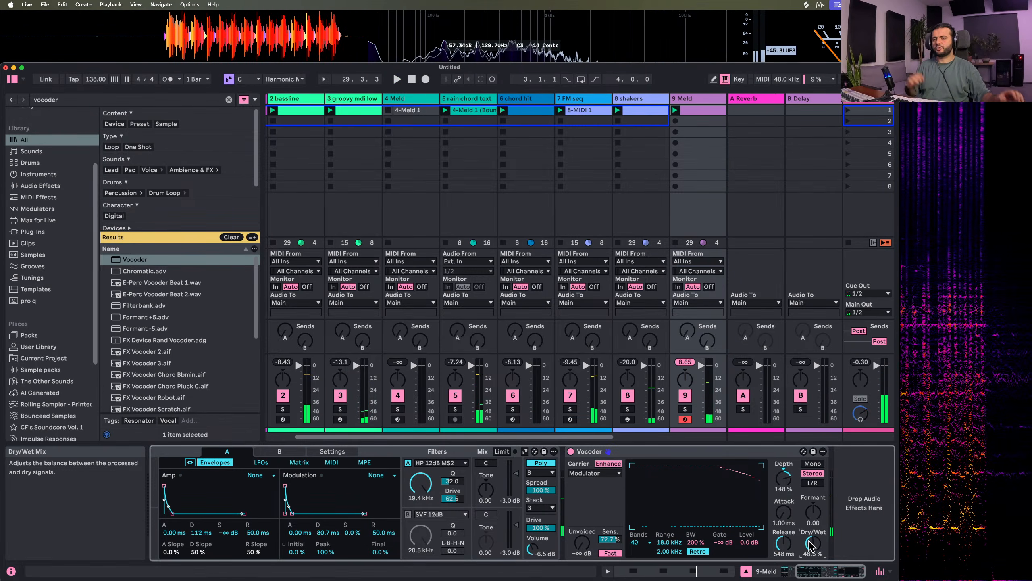
key("space")
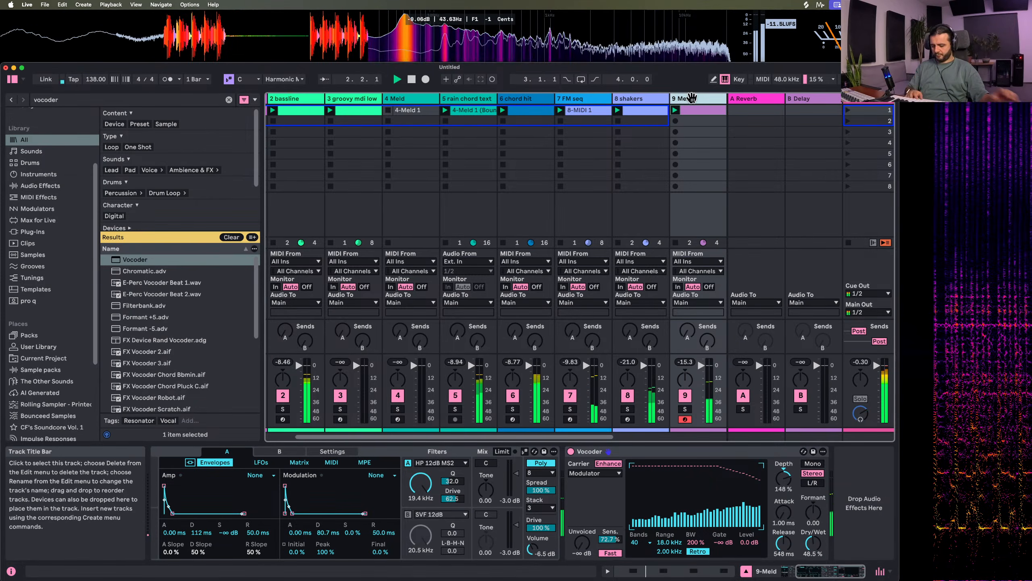
key("super+r")
type("hihats")
key("BackSpace")
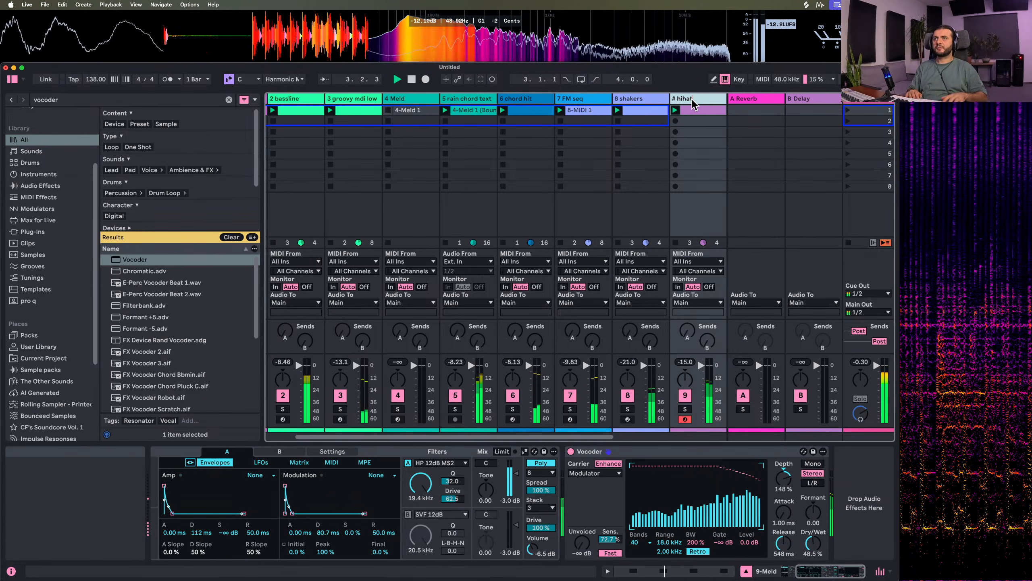
key("Return")
left_click(652, 121)
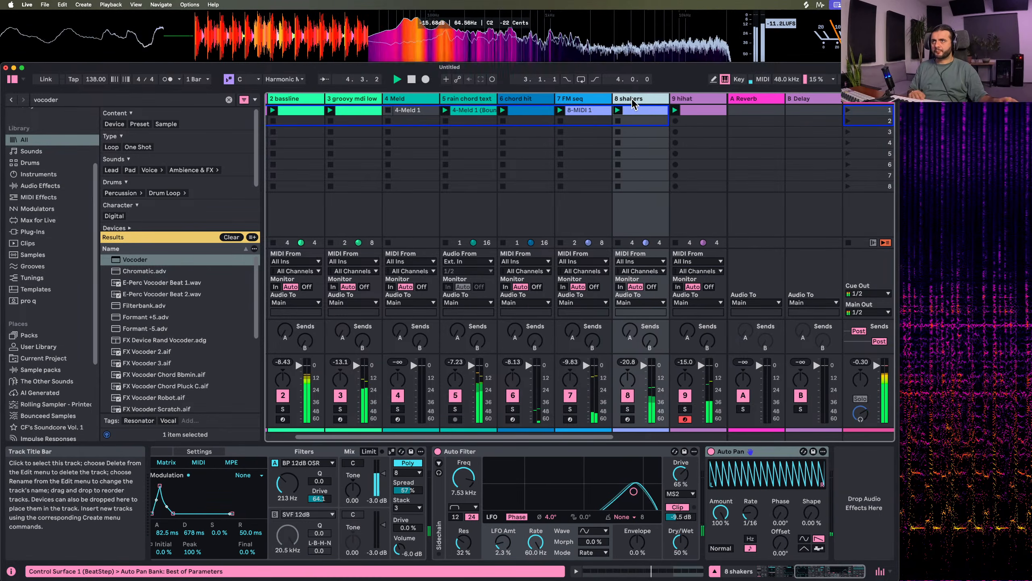
Insert a MIDI track after the hihat track and load a Meld instrument onto it
scroll(541, 162, "right", 5)
right_click(540, 99)
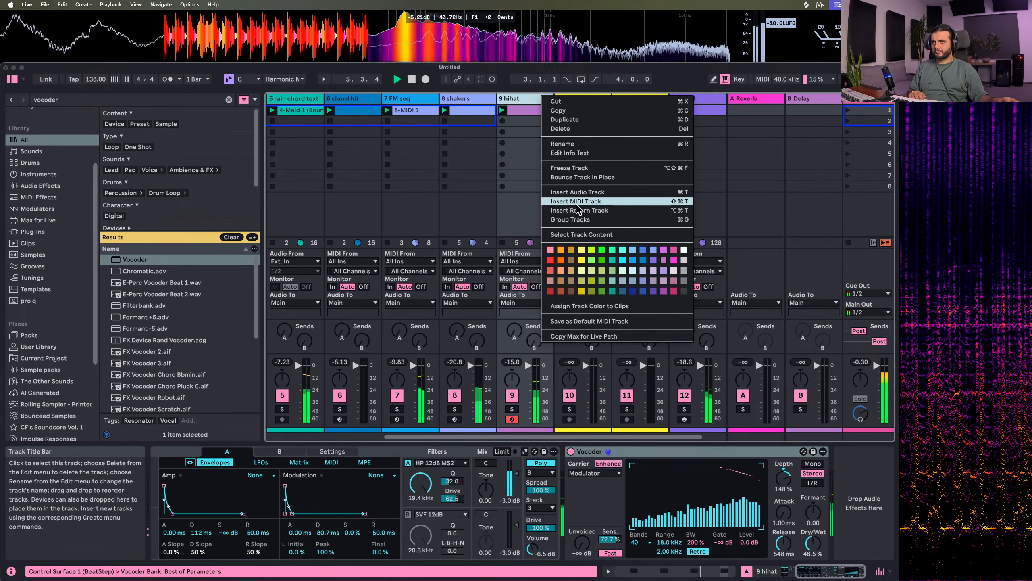
left_click(569, 208)
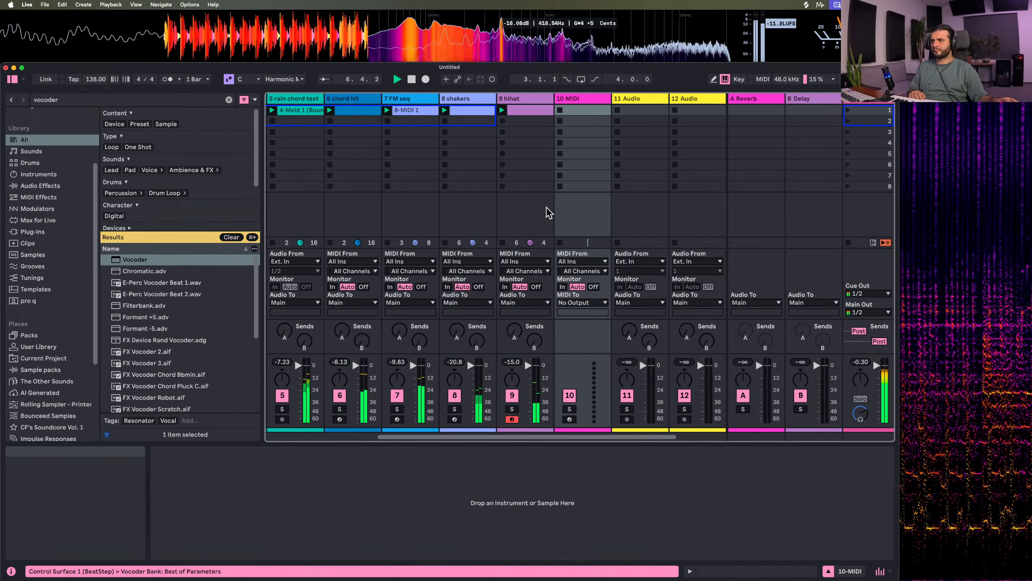
left_click(69, 100)
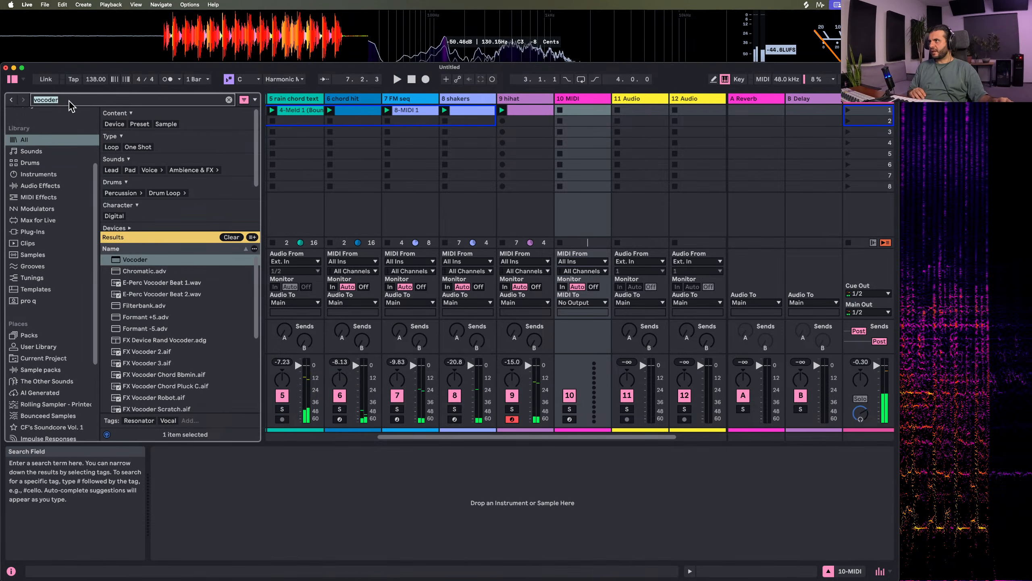
type("meld")
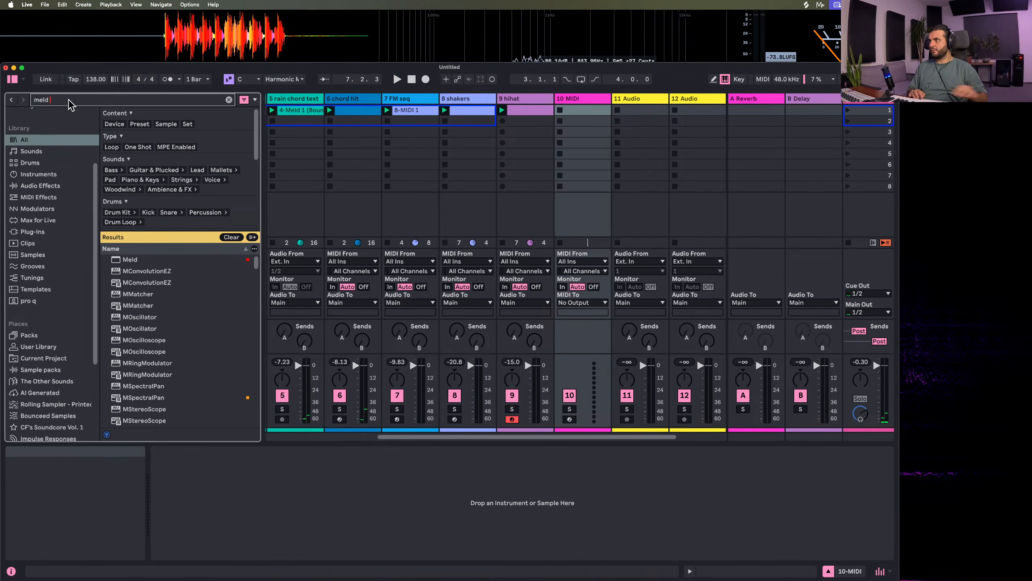
left_click_drag(122, 259, 574, 113)
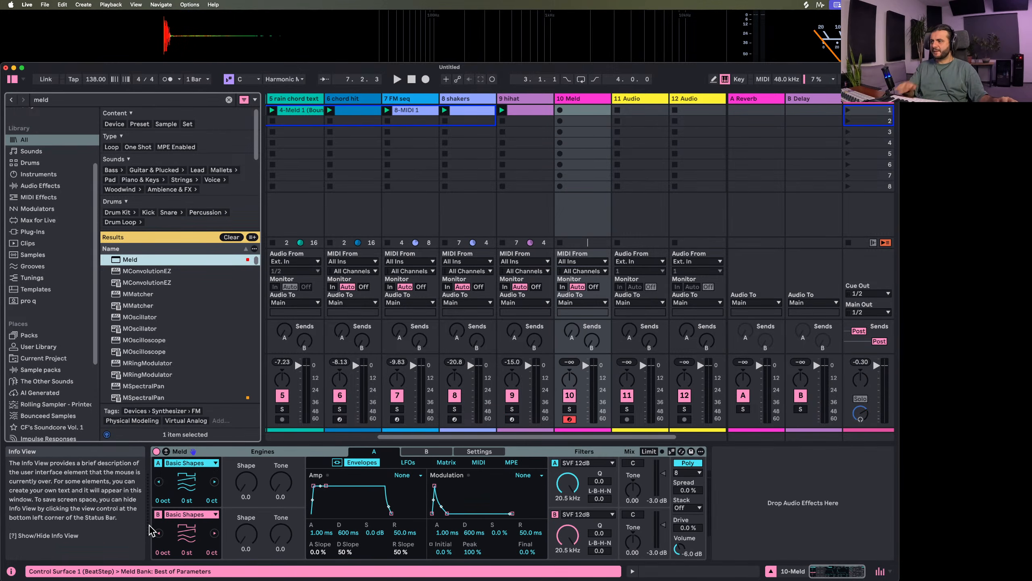
Turn off Meld's engine B and set engine A to Swarm Saw with Motion 40.5 and Spacing 48.4
left_click(158, 514)
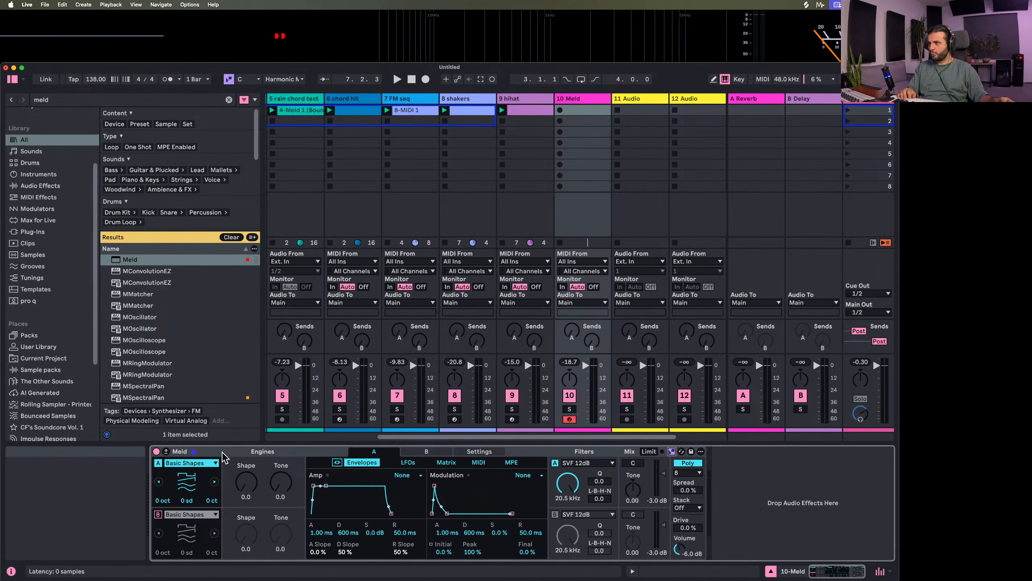
left_click(184, 463)
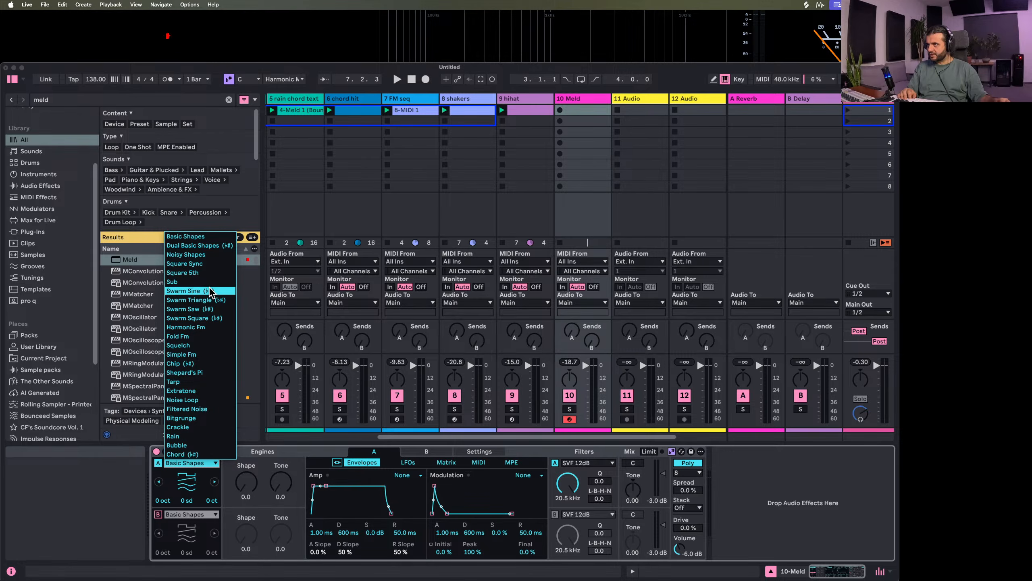
left_click(216, 310)
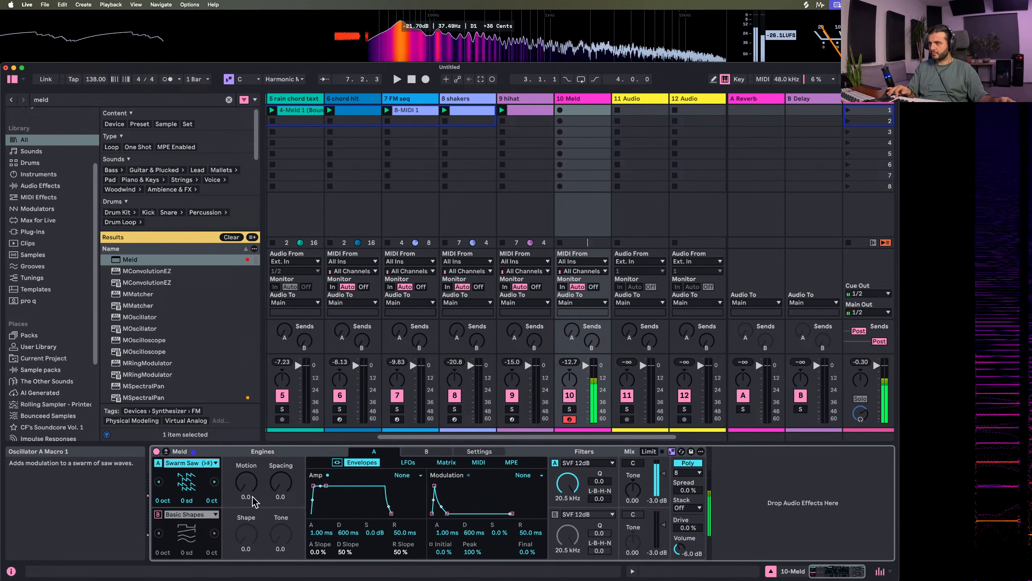
left_click_drag(246, 482, 246, 530)
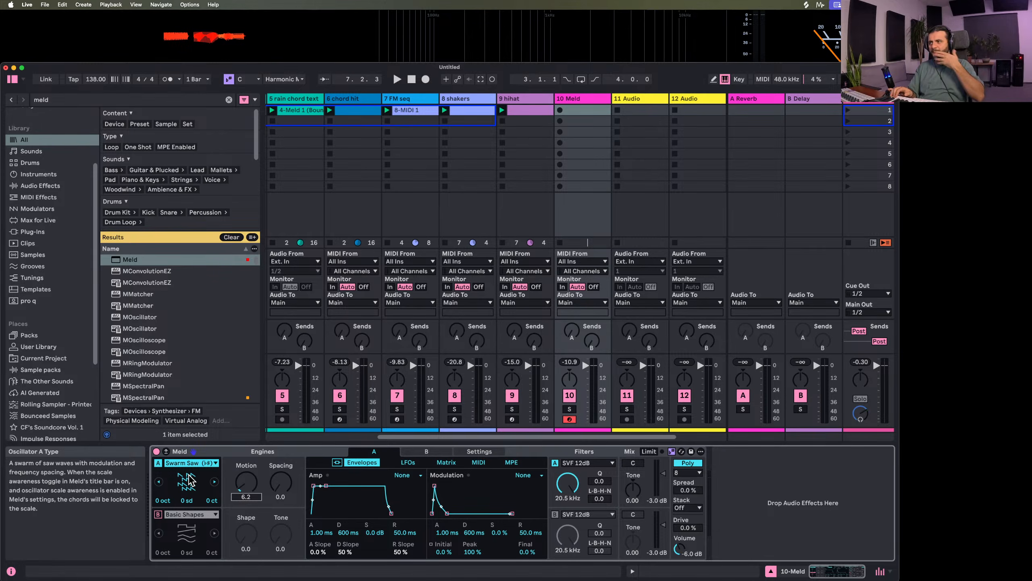
left_click_drag(246, 482, 246, 463)
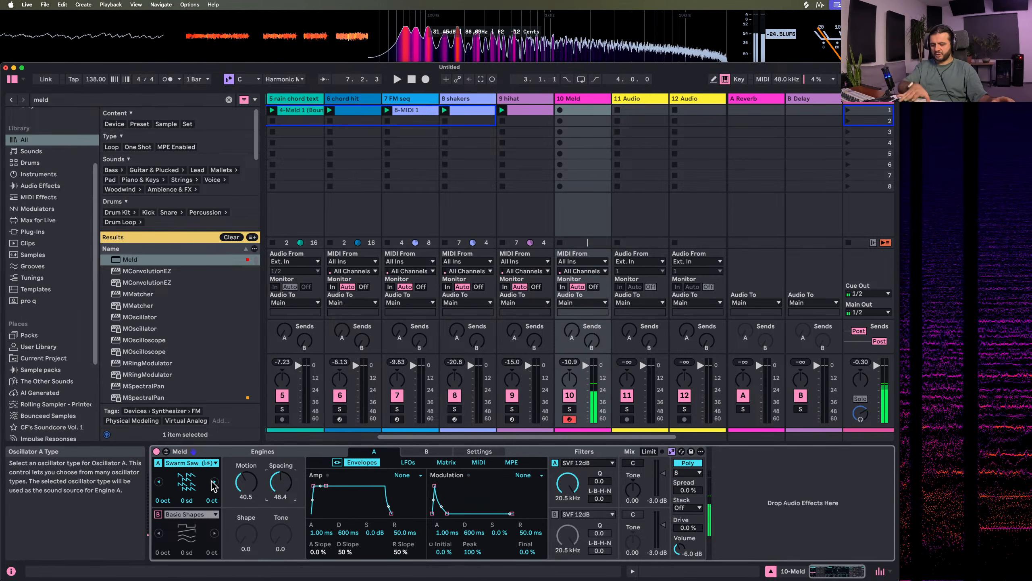
Set Meld's voice stack to 3 with 55 % spread, and lower engine A's filter cutoff to 4.39 kHz against the playing loop
left_click_drag(567, 483, 567, 513)
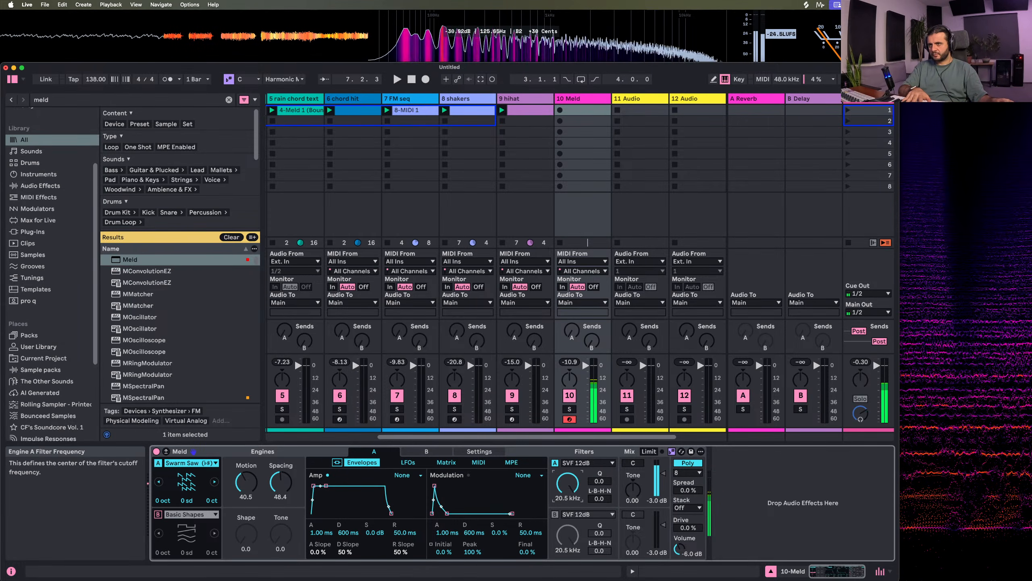
key("space")
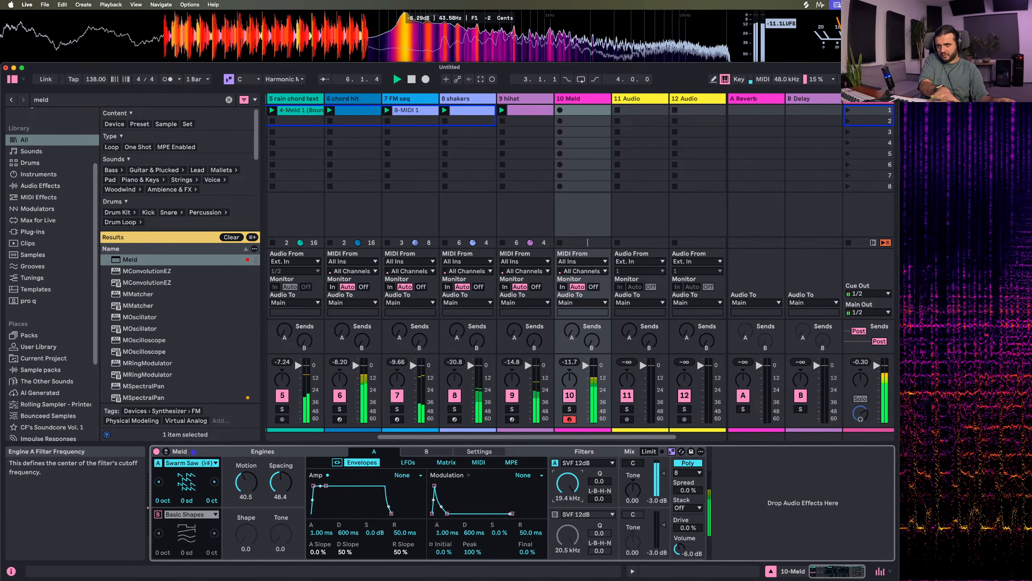
left_click(687, 507)
left_click(687, 534)
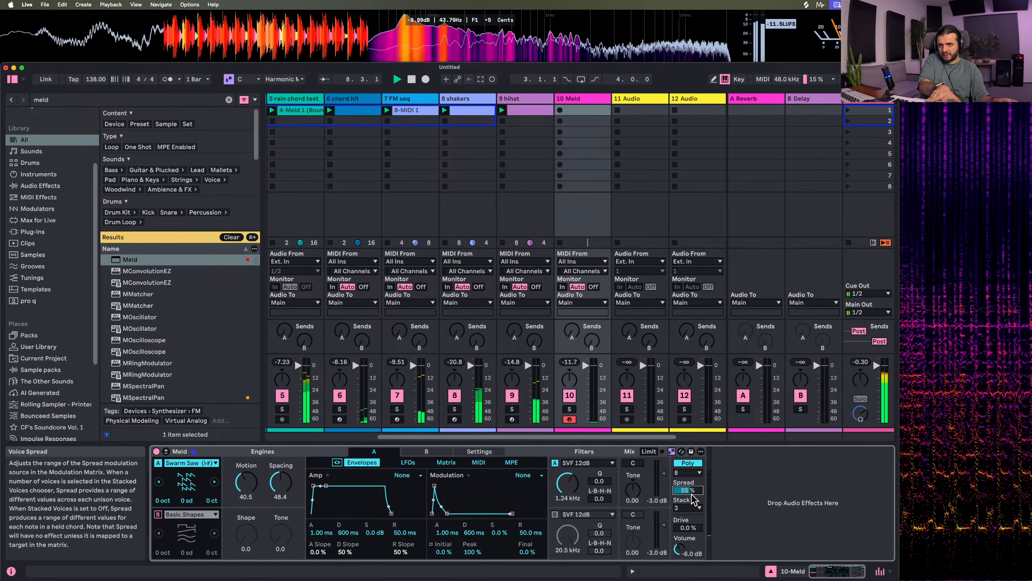
left_click(562, 484)
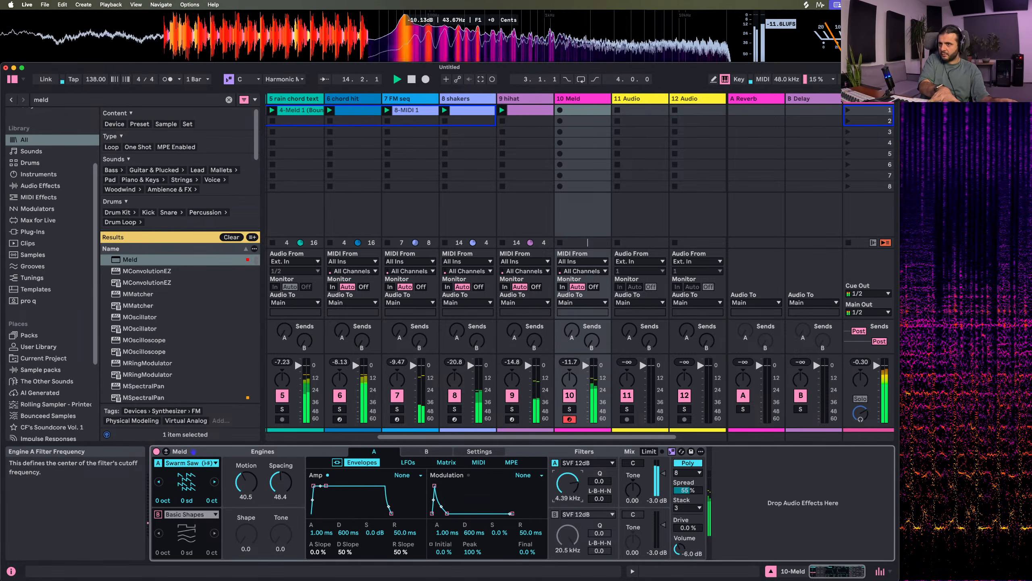
Set engine A's Motion and Spacing both to 35.7, with the filter cutoff at 2.99 kHz
left_click_drag(246, 483, 246, 455)
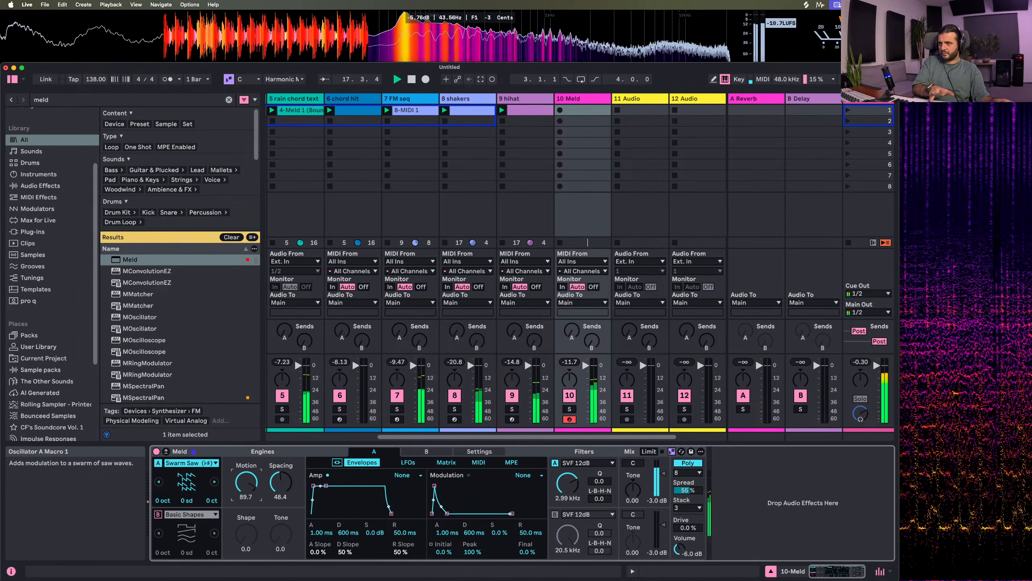
left_click_drag(246, 483, 245, 481)
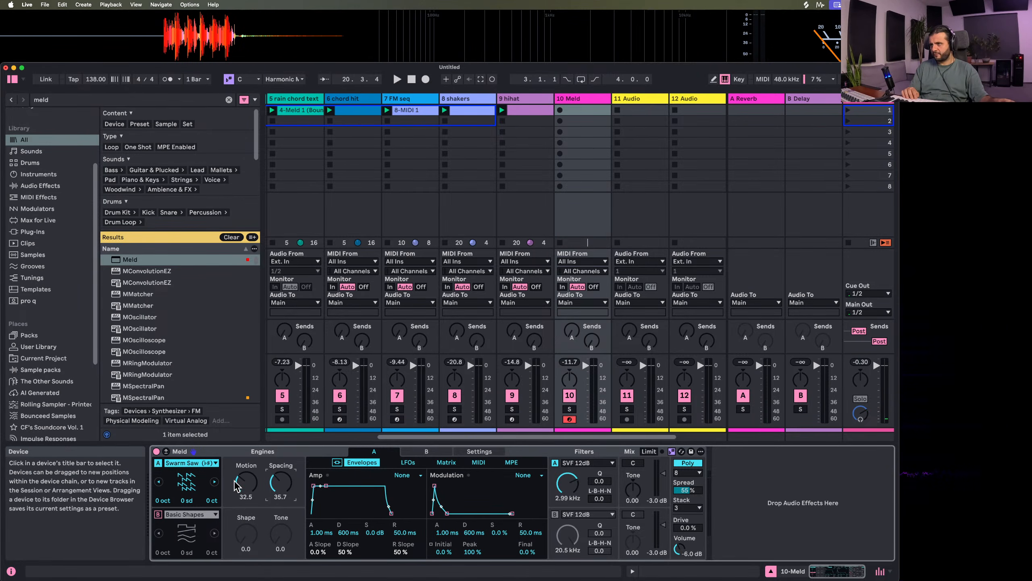
mouse_move(246, 482)
left_mouse_down()
mouse_move(245, 464)
mouse_move(246, 490)
left_mouse_up()
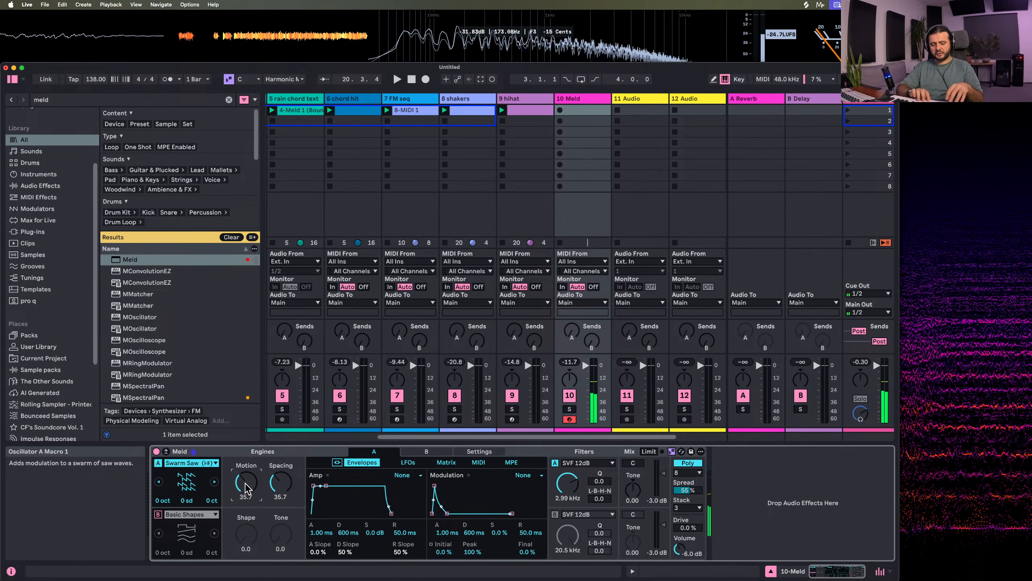
In Meld's expanded modulation matrix, route Spread to Osc Macro 1 at 14, trying Osc Macro 2 at -45 and resetting it to 0
left_click(166, 450)
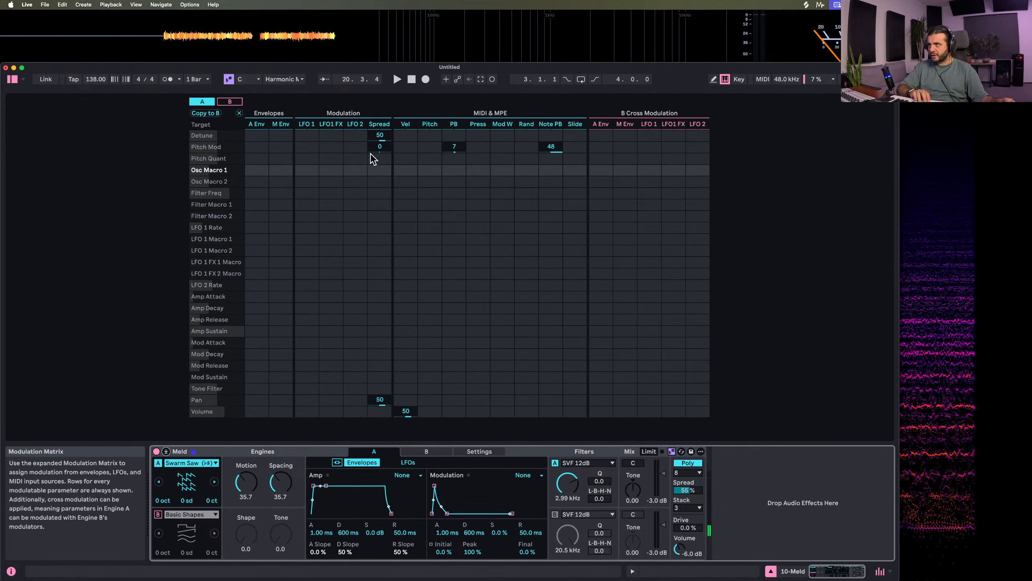
left_click(373, 173)
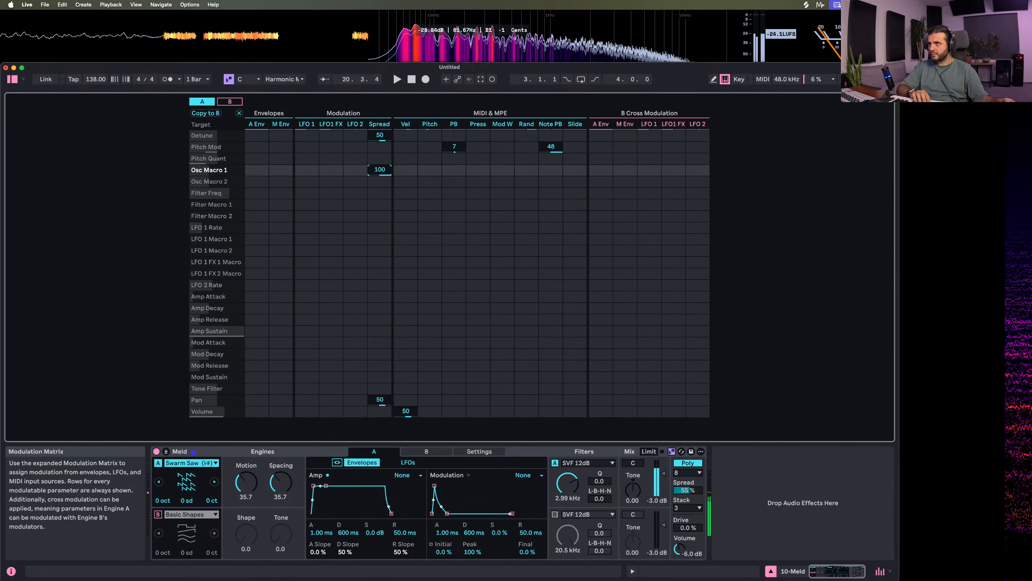
left_click_drag(379, 183, 380, 155)
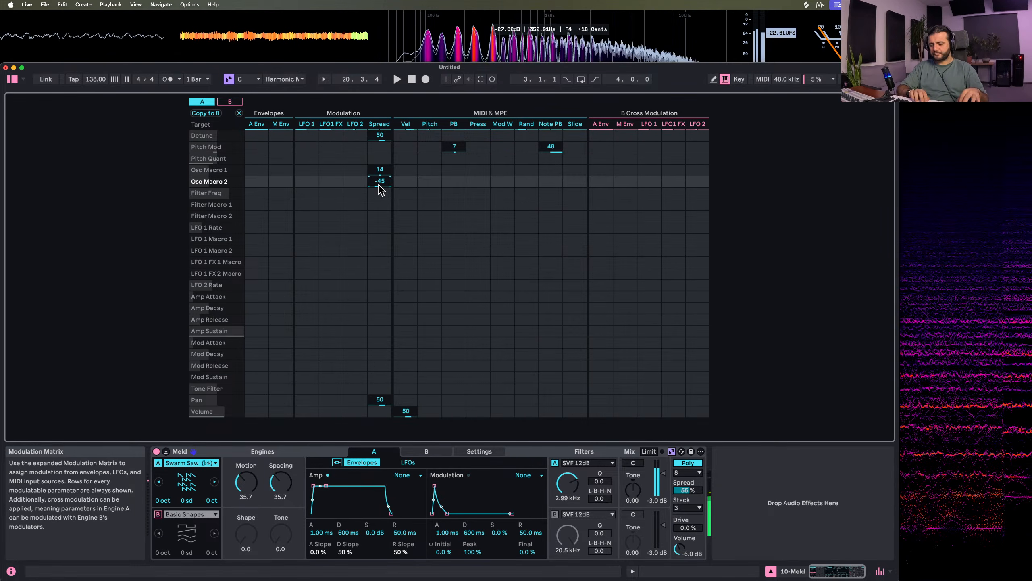
left_click_drag(379, 184, 379, 130)
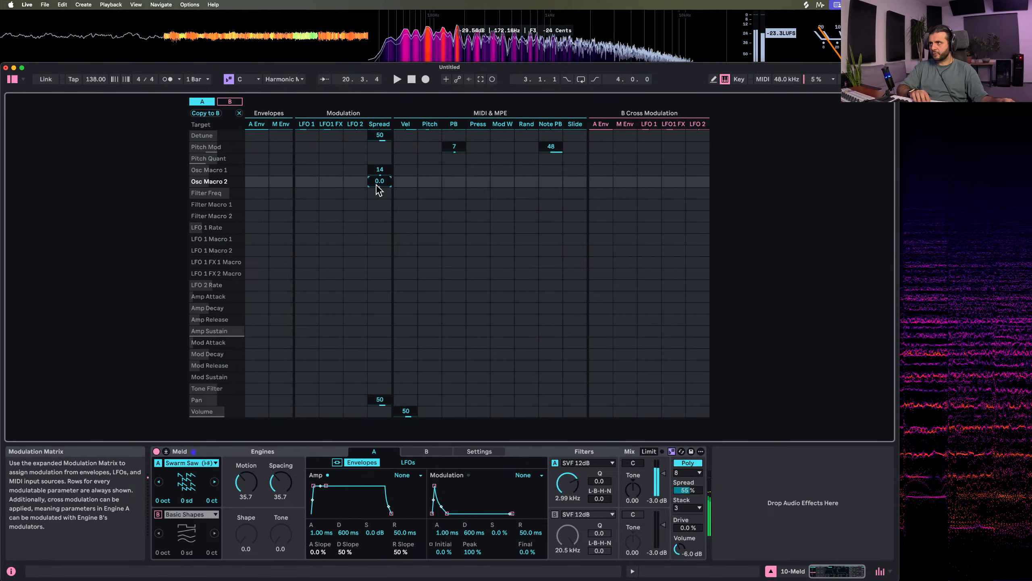
Route Spread to Filter Macro 1 at 64, clear the trial Filter Freq amount, and set engine A's cutoff to 994 Hz
left_click_drag(379, 204, 383, 189)
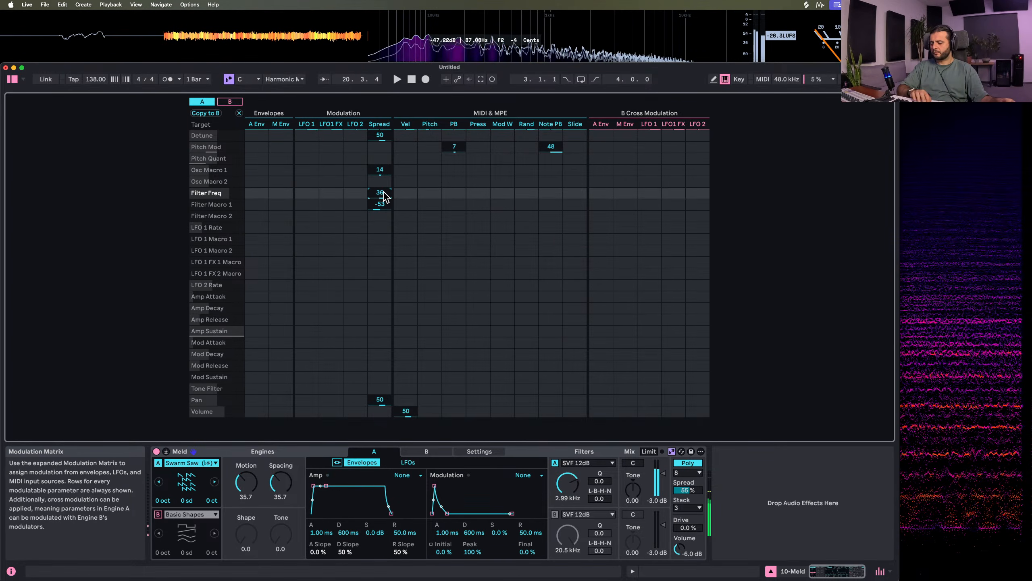
mouse_move(567, 483)
left_mouse_down()
mouse_move(567, 504)
mouse_move(567, 478)
left_mouse_up()
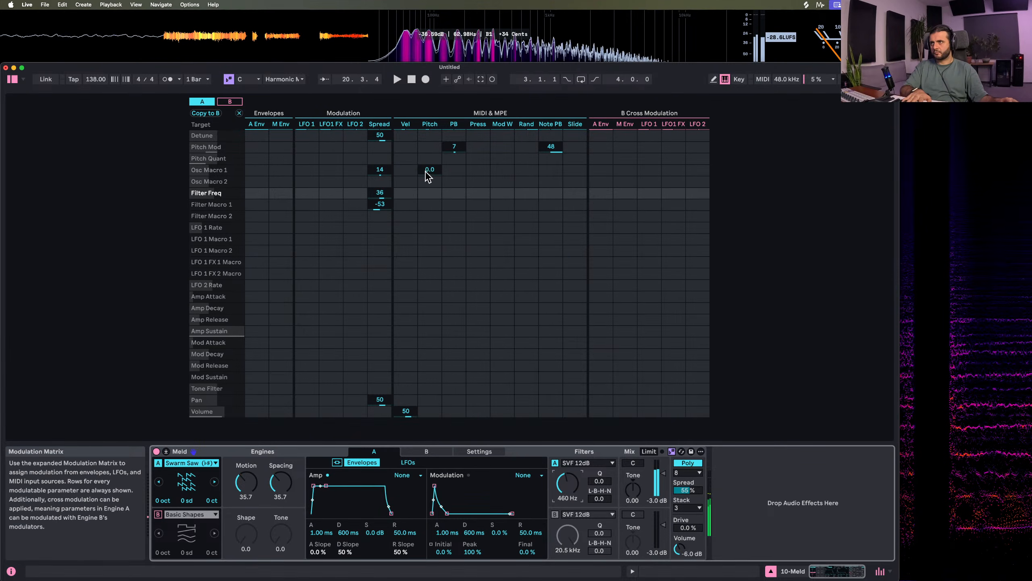
left_click_drag(373, 203, 378, 205)
left_click(378, 193)
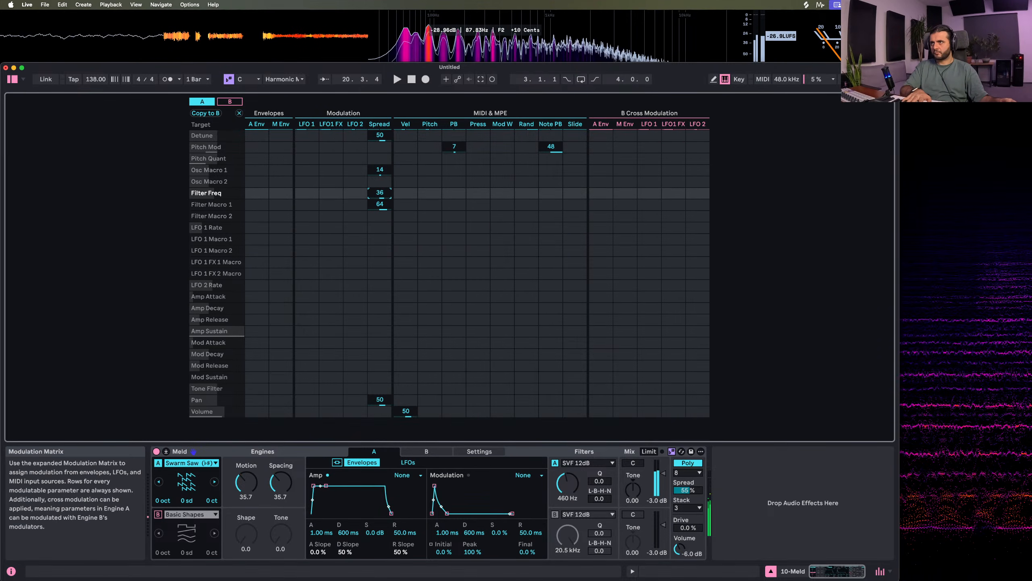
left_click_drag(567, 483, 568, 474)
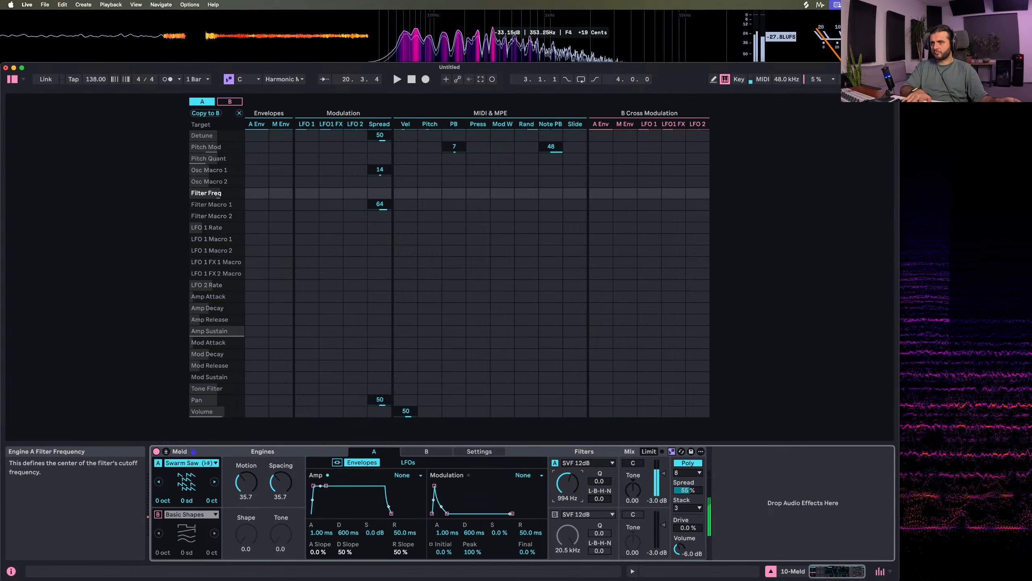
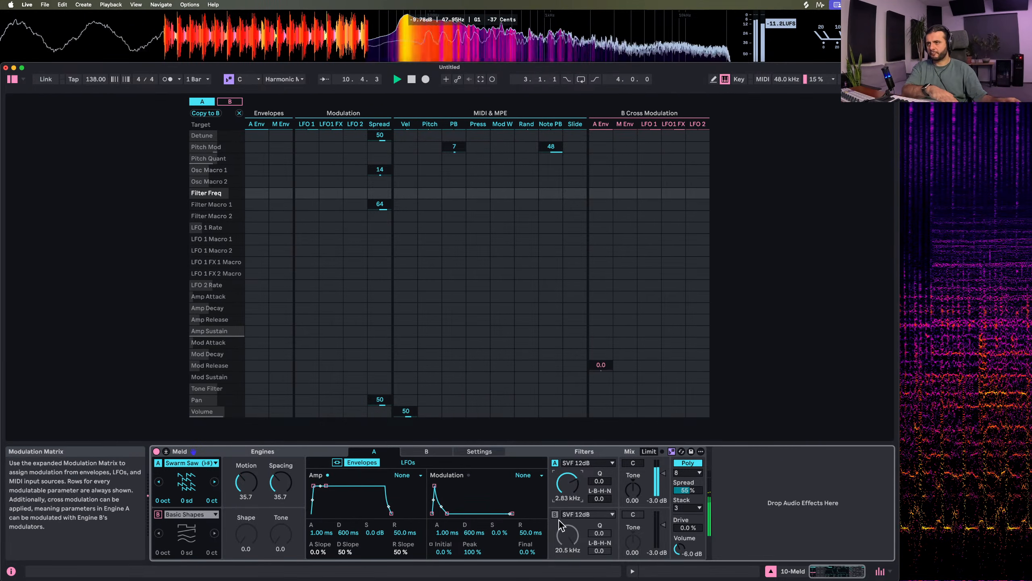
Collapse Meld's expanded modulation matrix view and raise the engine A filter frequency to 17.4 kHz
left_click_drag(566, 484, 567, 504)
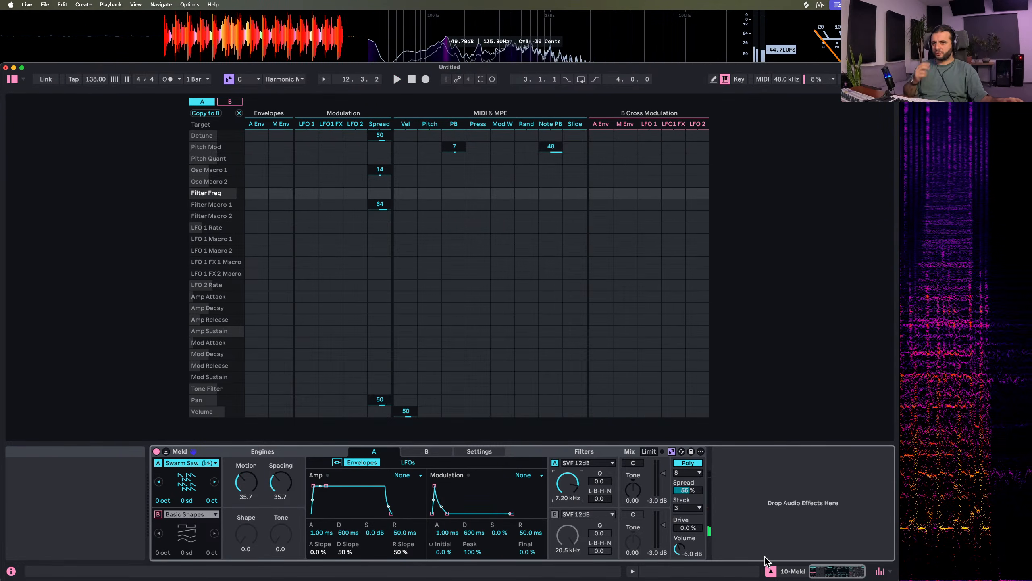
left_click(771, 571)
left_click(769, 571)
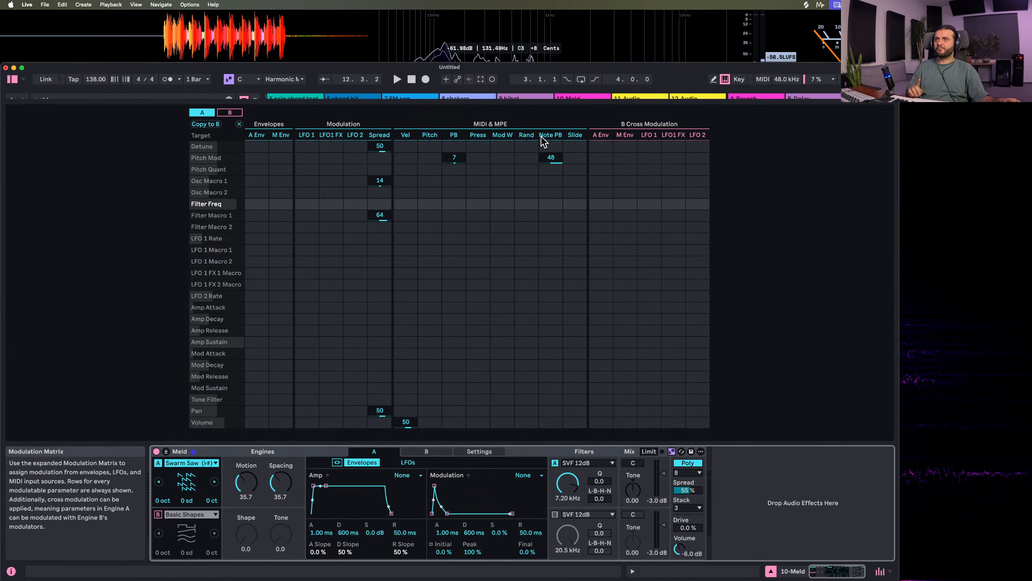
left_click(168, 451)
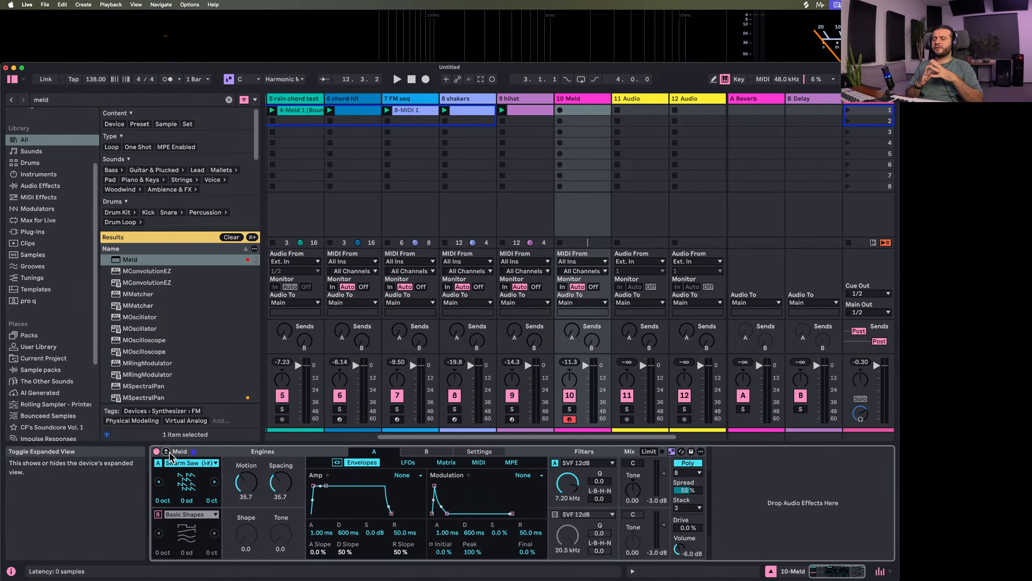
left_click(203, 452)
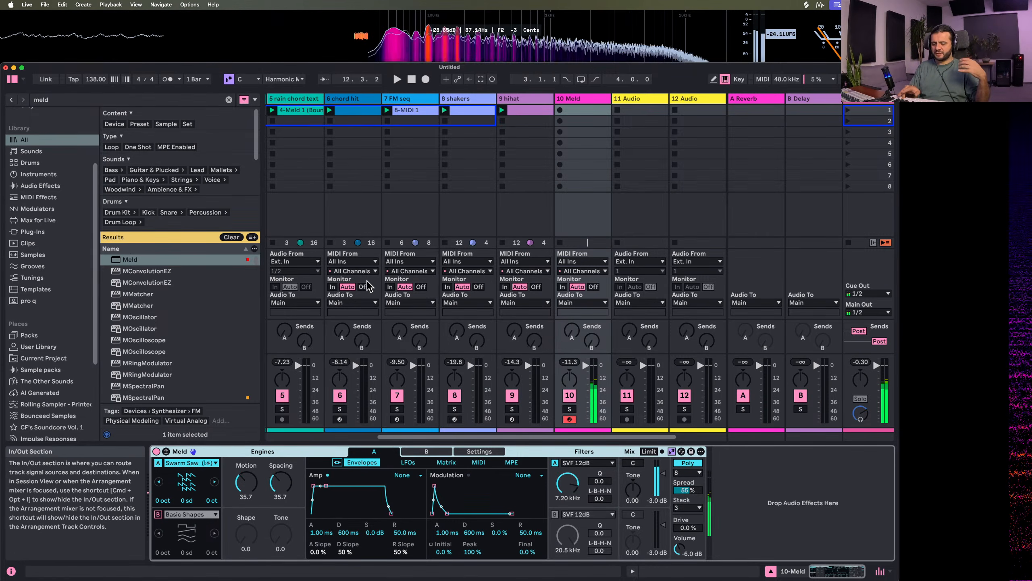
left_click_drag(567, 483, 567, 448)
Search the browser for "roar" and add the Roar effect after Meld on the 10 Meld track
left_click(61, 102)
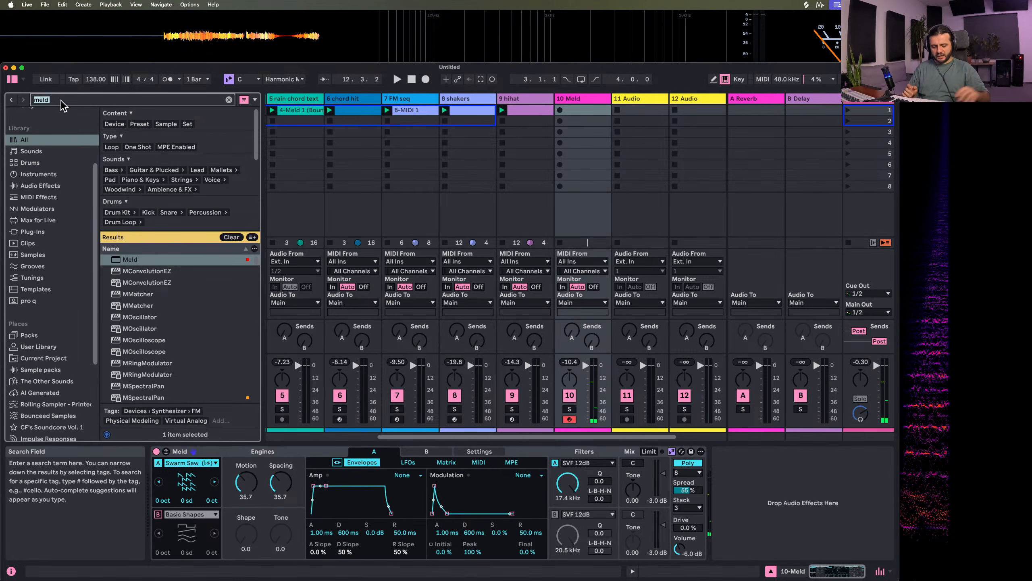
key("BackSpace")
type("roa")
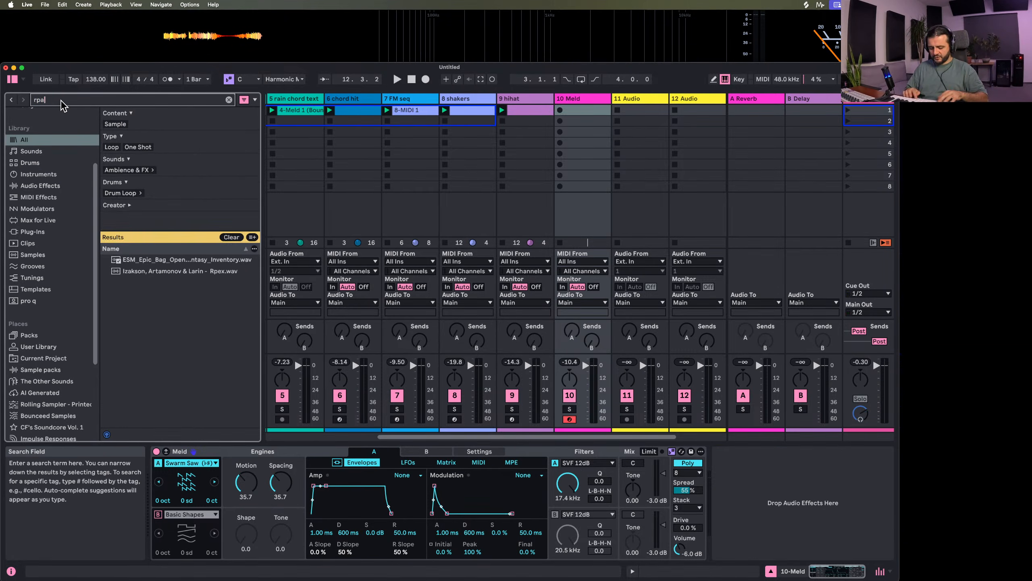
type("r")
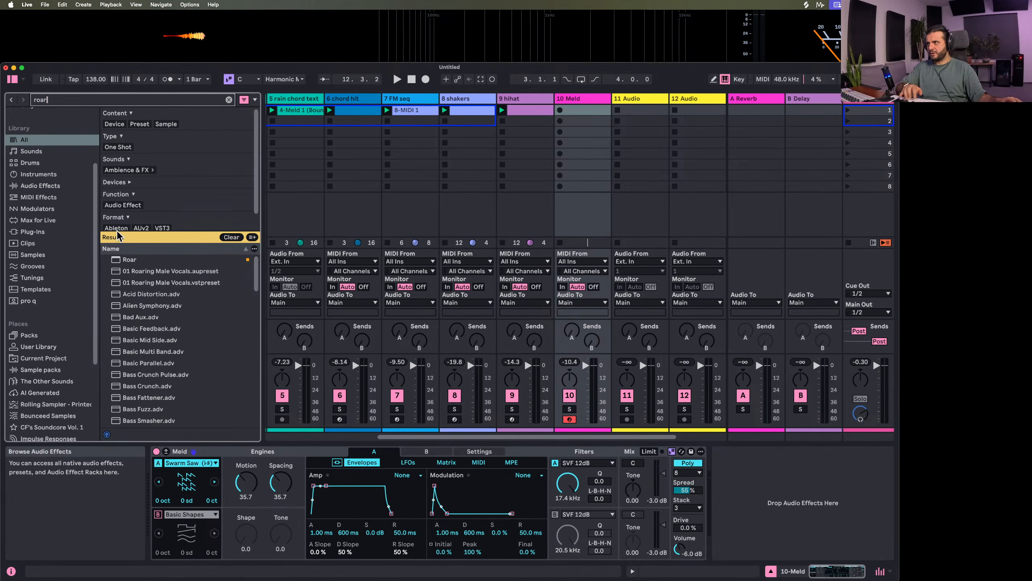
key("Down")
key("Return")
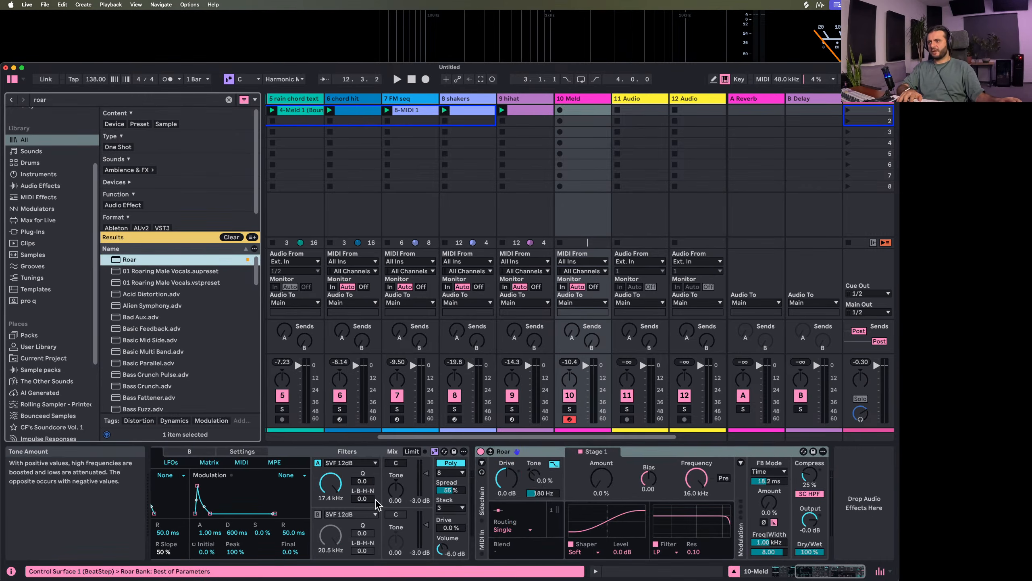
Set Roar's Stage 1 shaper to Tube Preamp and its amount to 15 %
left_click(583, 551)
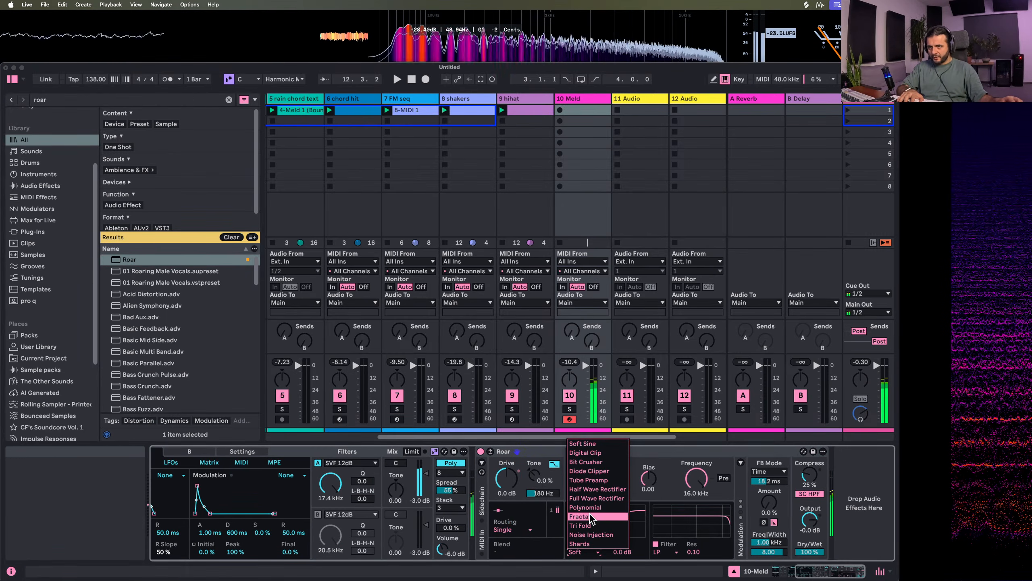
left_click(593, 492)
left_click_drag(593, 491, 600, 499)
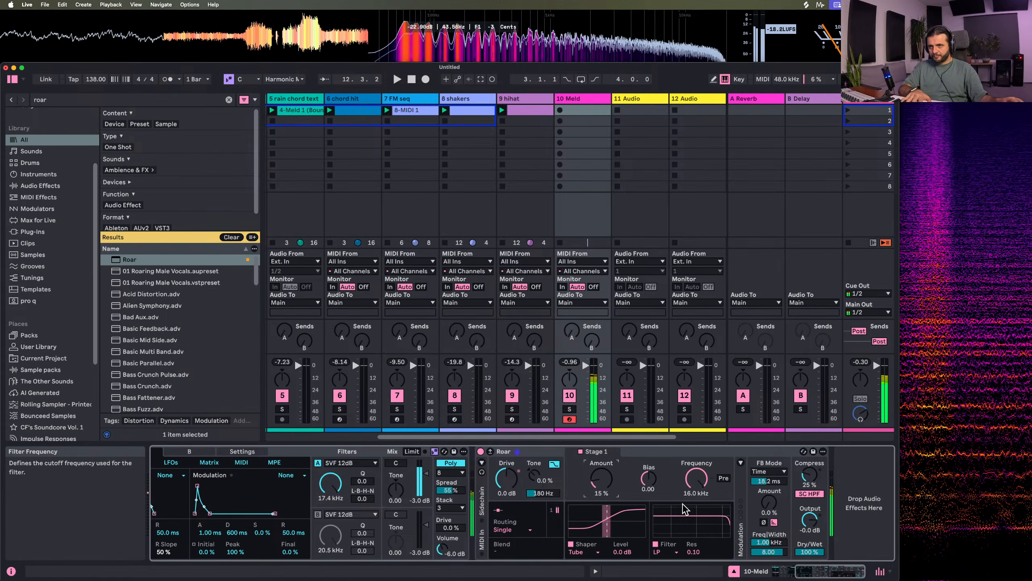
Set Roar's filter to Dispersion at 706 Hz with an 18 % shaper amount, comparing the sound with the filter off and on
left_click(658, 552)
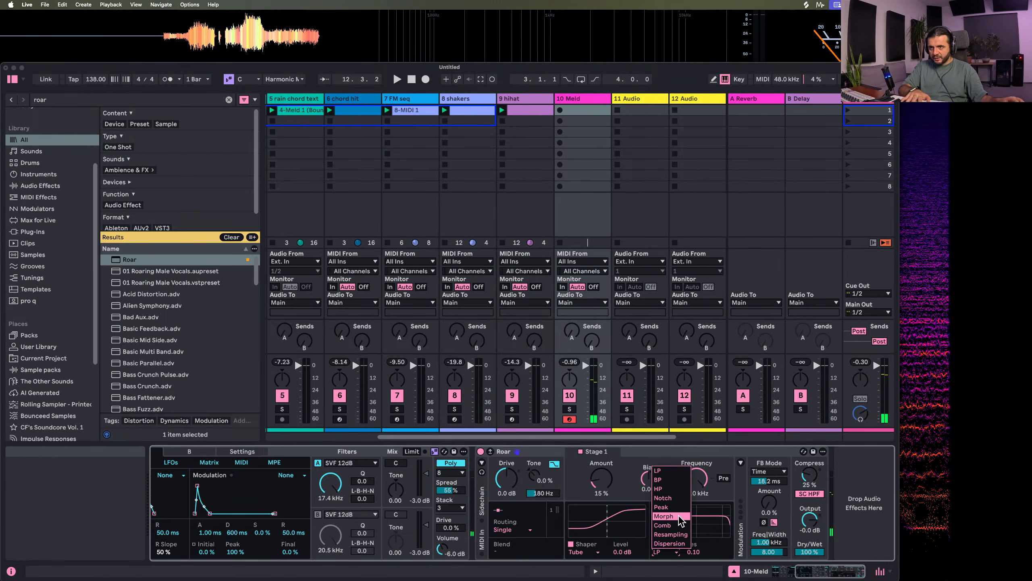
left_click(674, 543)
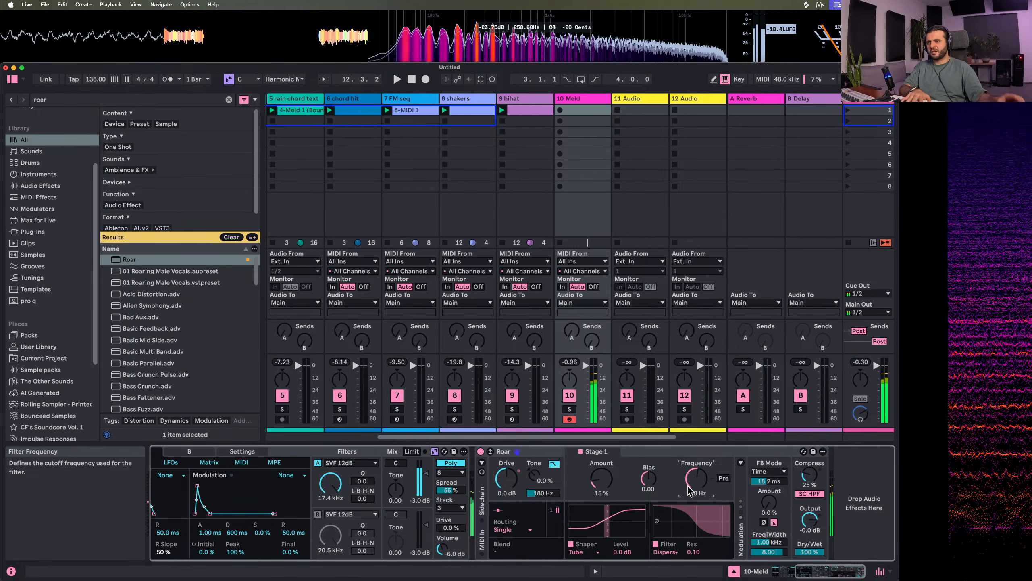
left_click(599, 486)
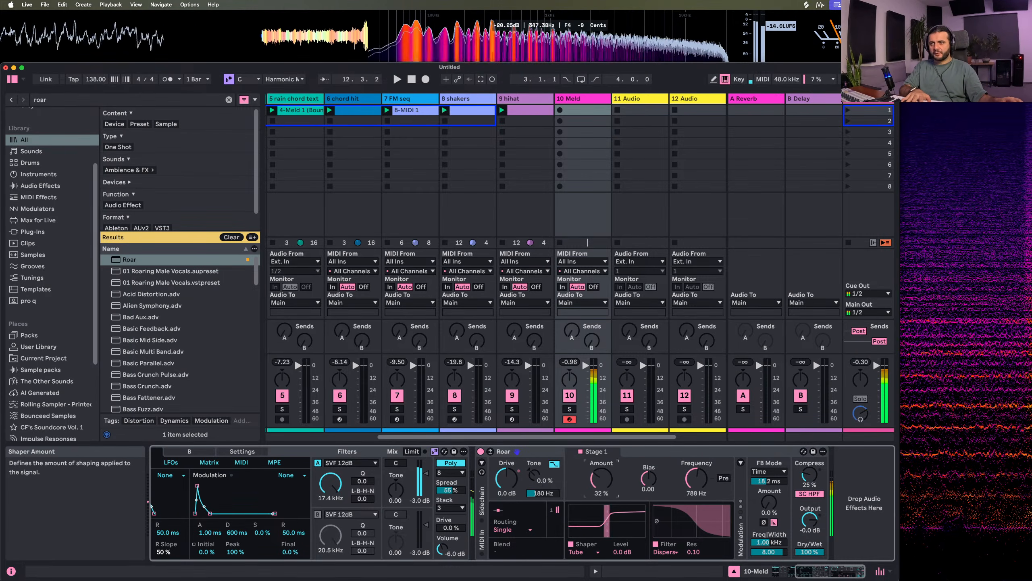
mouse_move(701, 491)
left_mouse_down()
mouse_move(701, 480)
mouse_move(701, 490)
left_mouse_up()
left_click(657, 545)
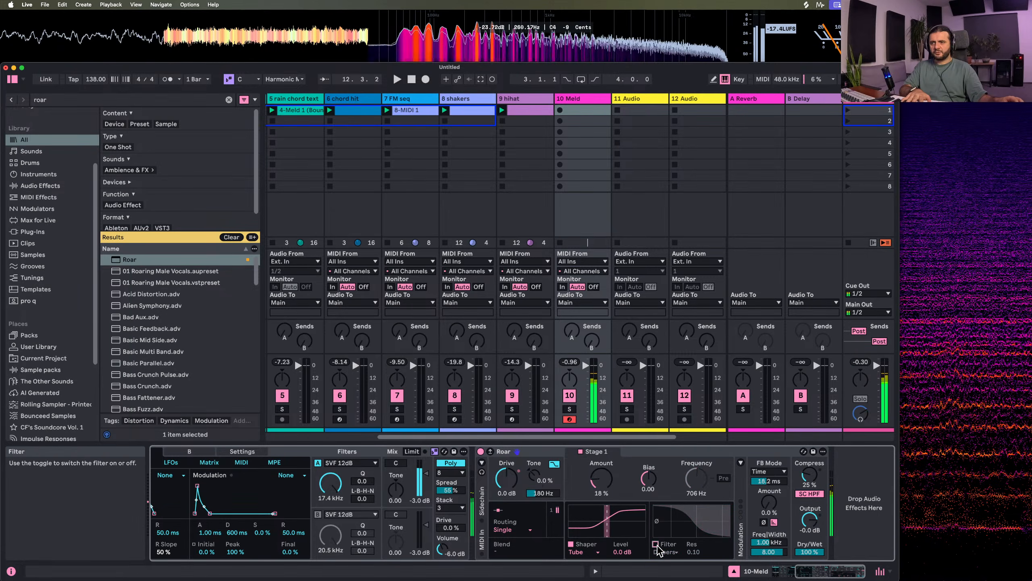
left_click(657, 544)
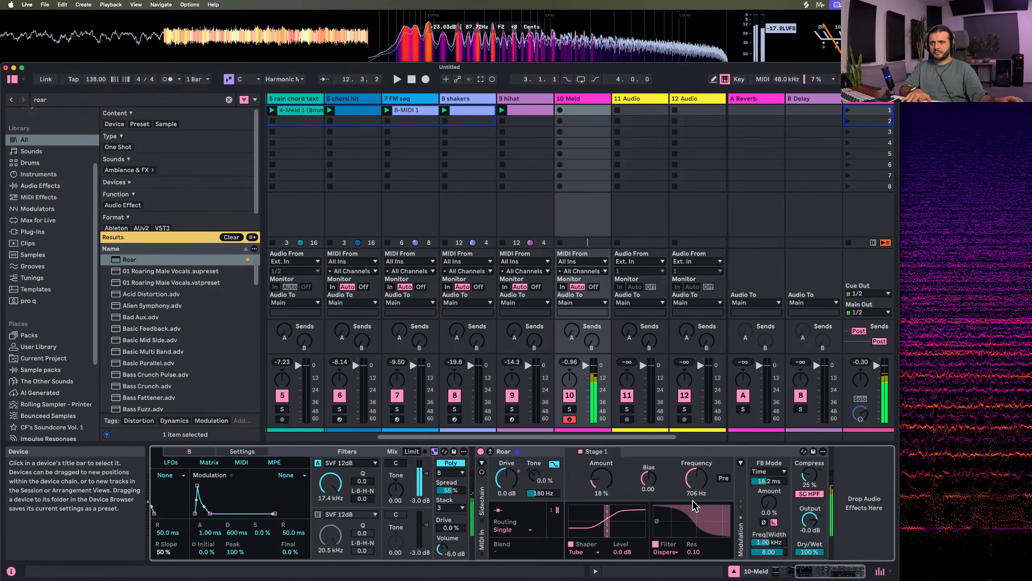
Try different Dispersion filter settings and undo the excess changes, leaving the frequency at 668 Hz and resonance at 0.00
mouse_move(696, 479)
left_mouse_down()
mouse_move(697, 470)
mouse_move(696, 488)
left_mouse_up()
left_click_drag(693, 551, 693, 529)
mouse_move(702, 478)
left_mouse_down()
mouse_move(702, 459)
mouse_move(700, 473)
left_mouse_up()
key("super+z")
key("super+z")
key("super+z")
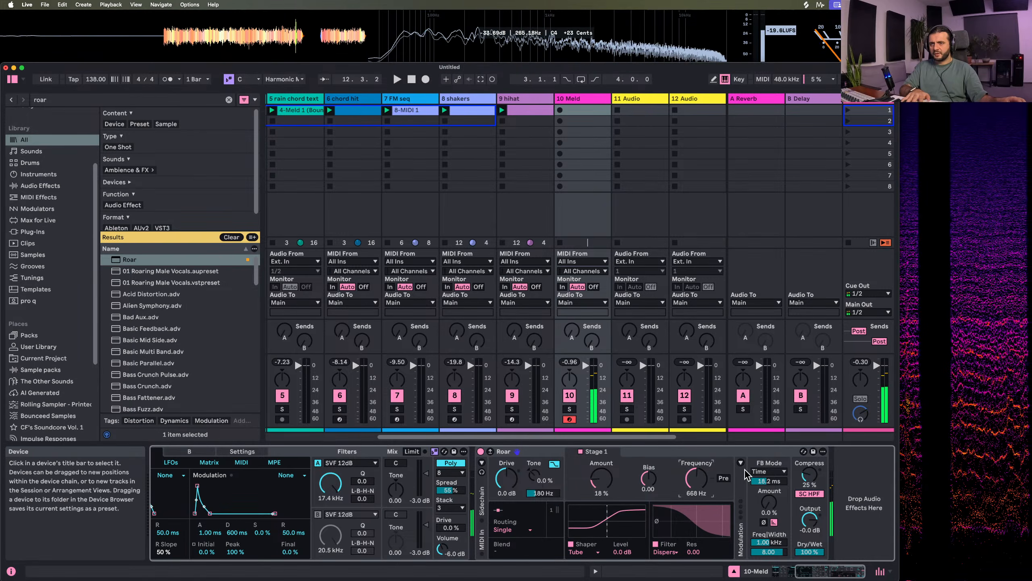
Show Roar's modulation section and set the Noise source to Wander with a synced rate of 2
left_click(740, 463)
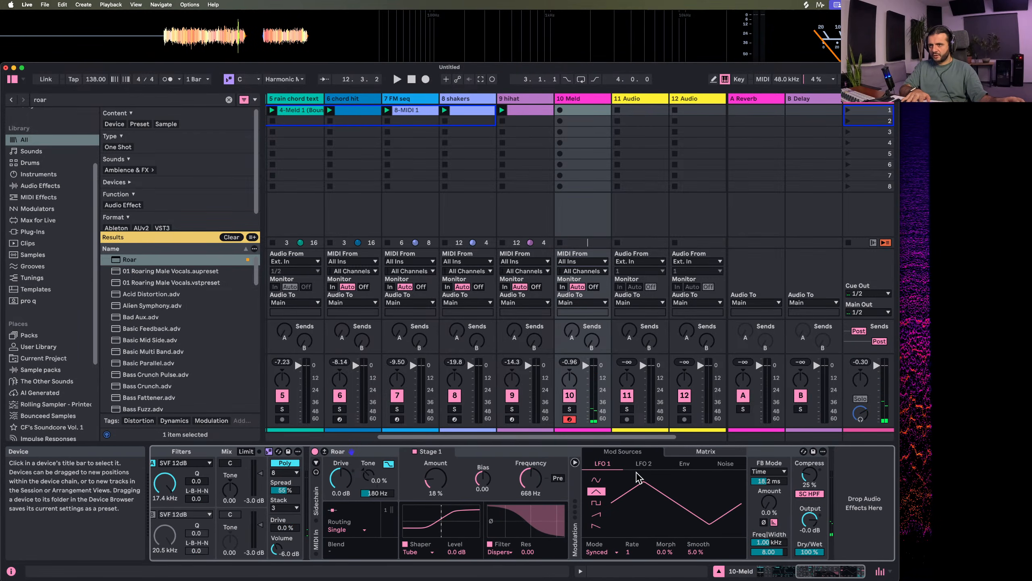
left_click(725, 464)
left_click(602, 495)
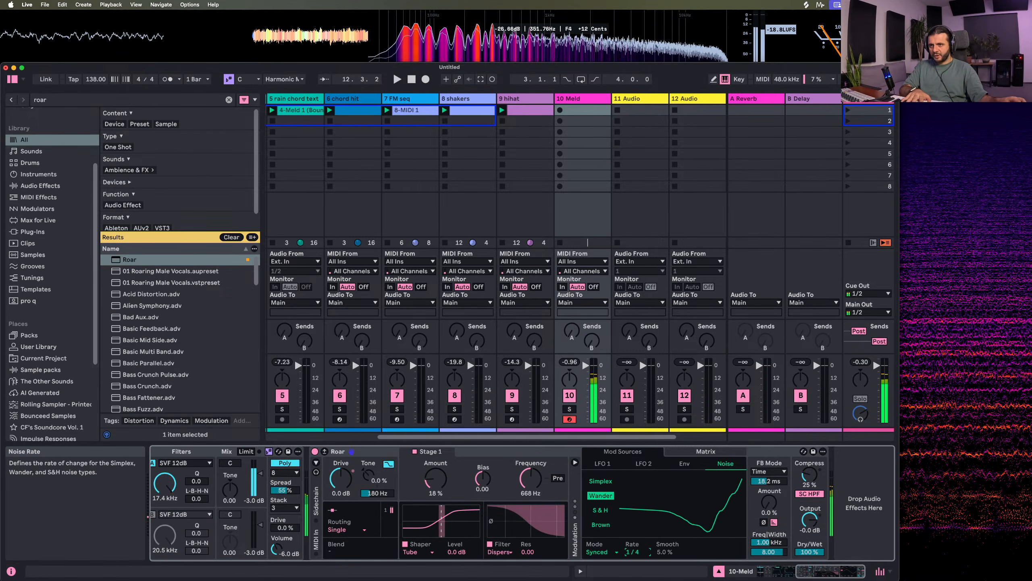
left_click_drag(637, 552, 637, 570)
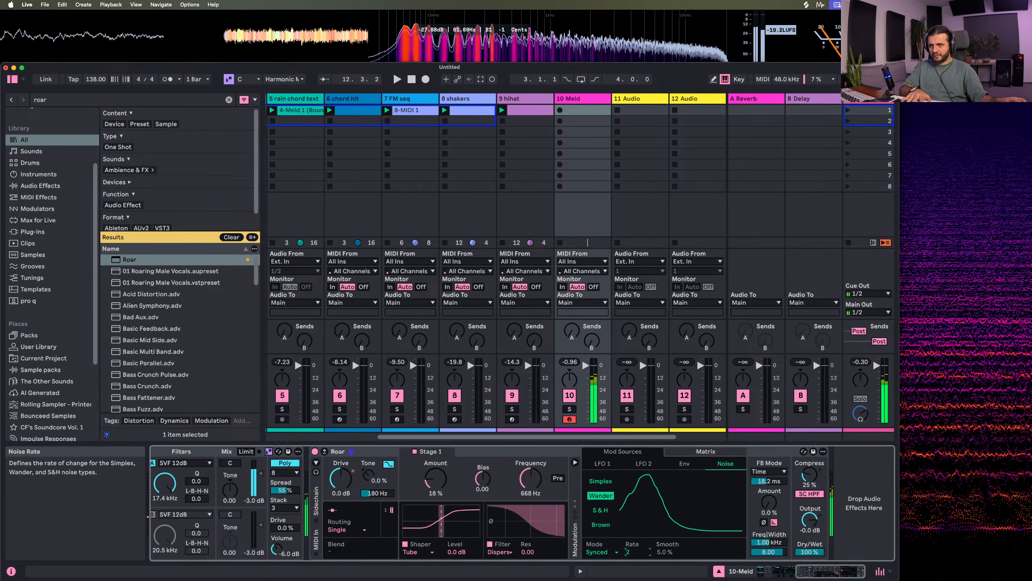
Modulate Flt 1 Freq from Noise by -6.2 and set Roar's filter to 832 Hz with 0.44 resonance
left_click(705, 452)
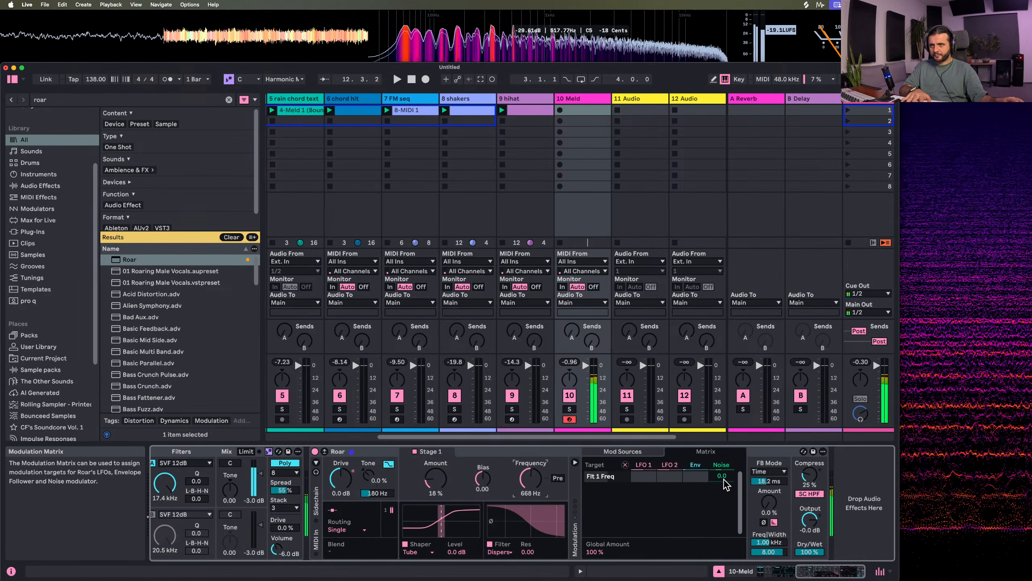
left_click_drag(723, 479, 724, 498)
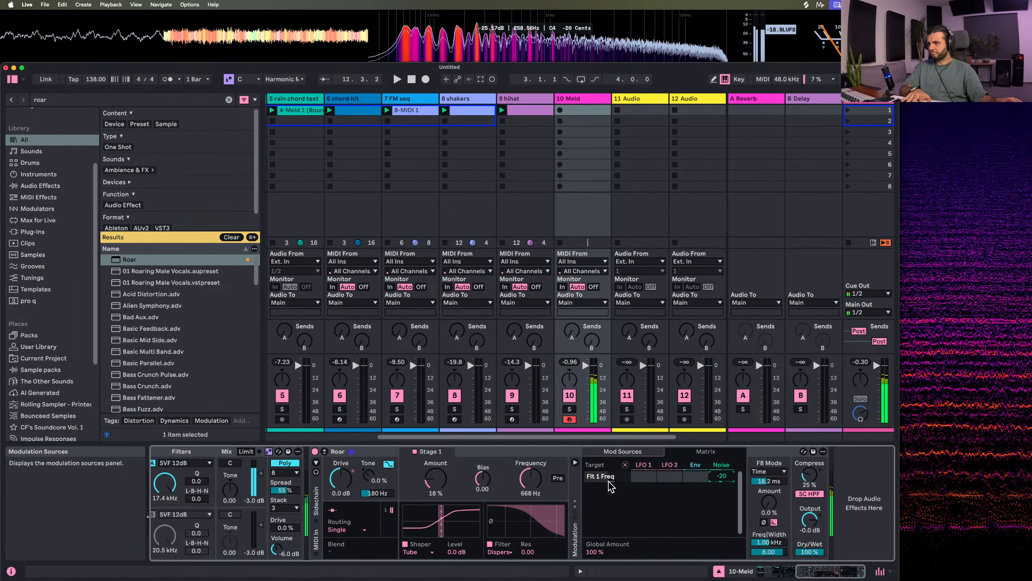
left_click_drag(529, 553, 529, 523)
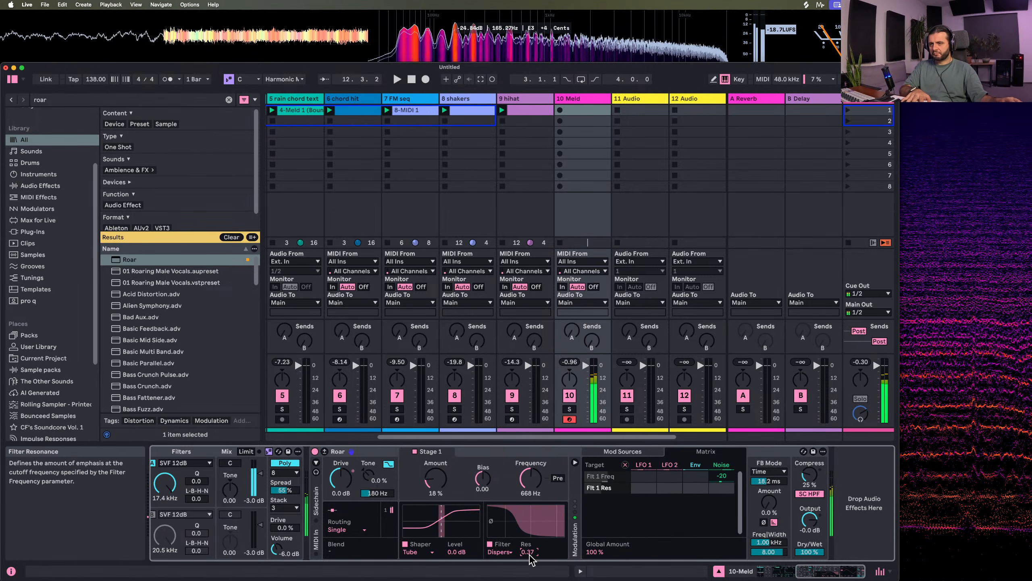
left_click_drag(721, 476, 721, 465)
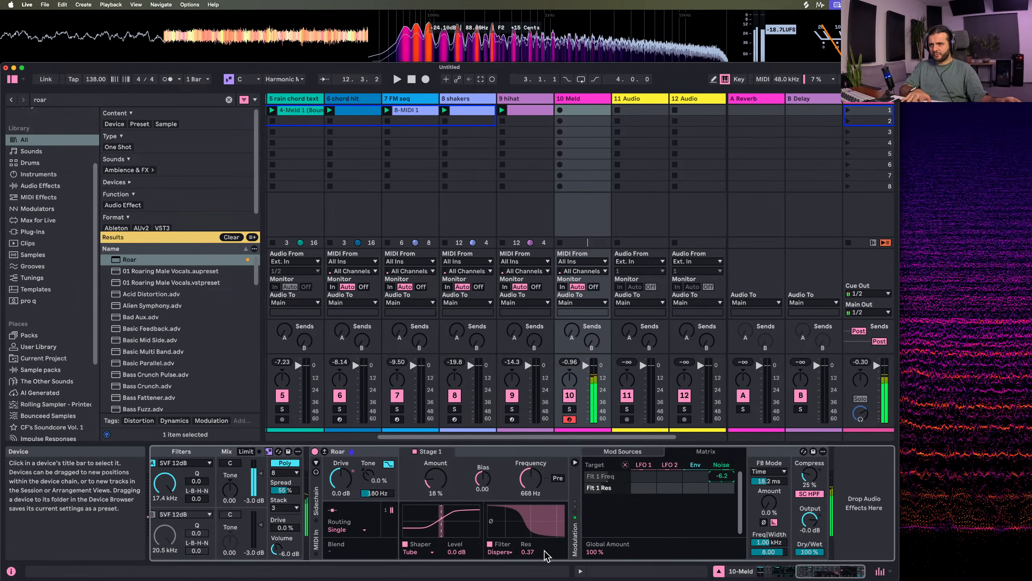
left_click_drag(529, 553, 530, 547)
left_click_drag(532, 484, 532, 480)
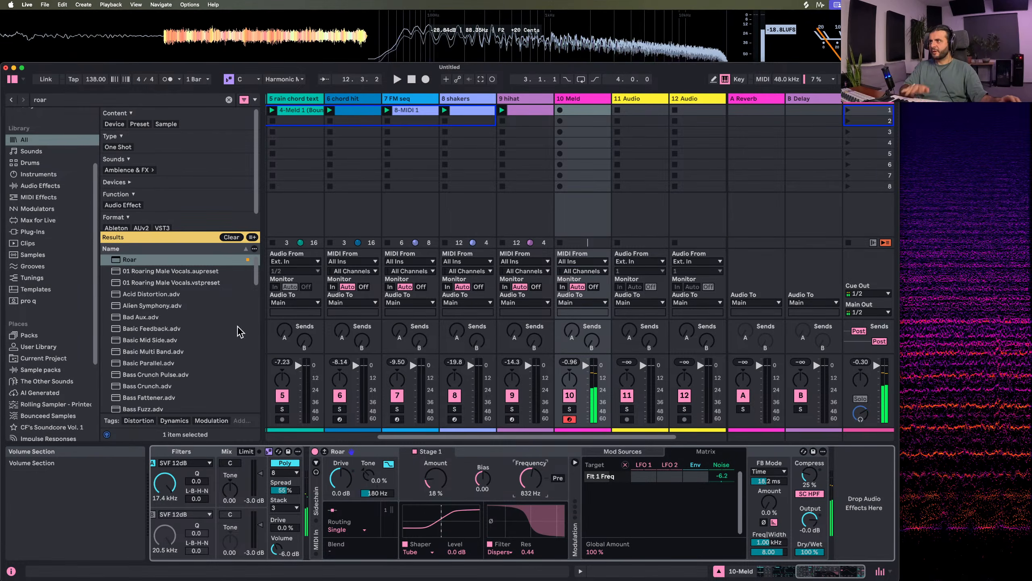
Search the browser for "auto filter" and add Auto Filter after Roar
left_click(66, 104)
type("auto fil")
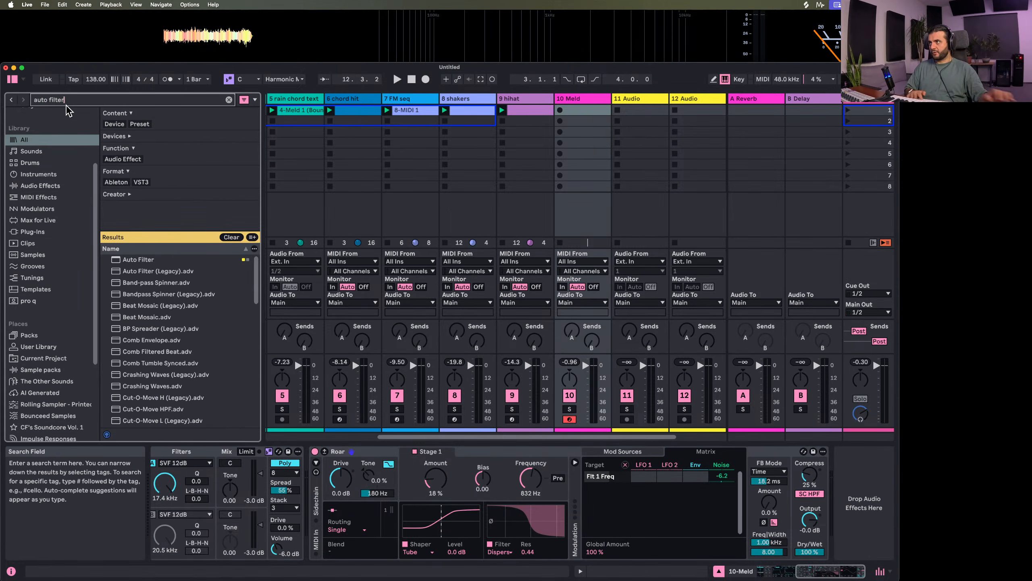
type("ter")
key("Down")
key("Return")
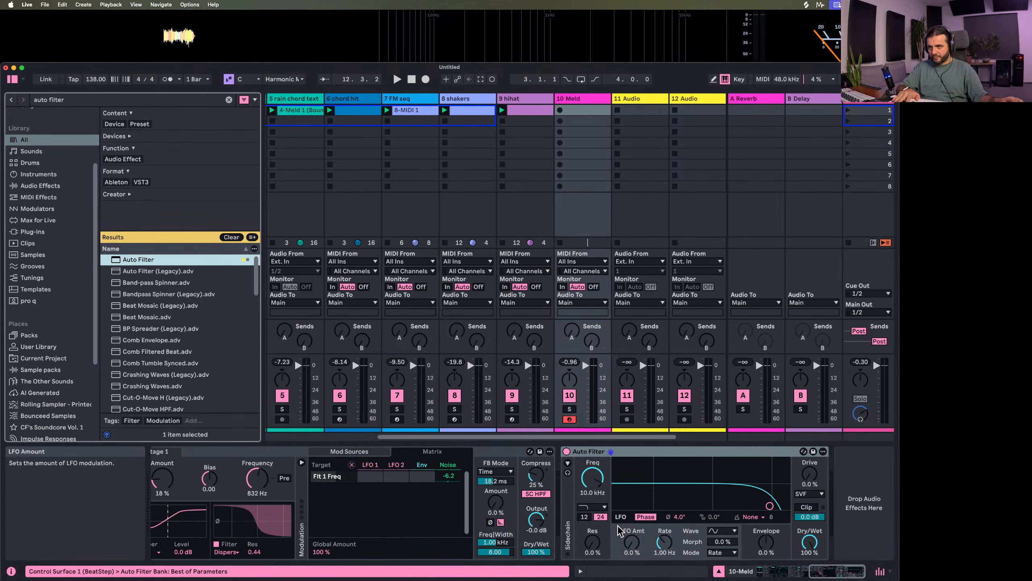
Switch Auto Filter to the combined notch and low-pass type, at 3.71 kHz with 84 % resonance
left_click(591, 506)
left_click(608, 490)
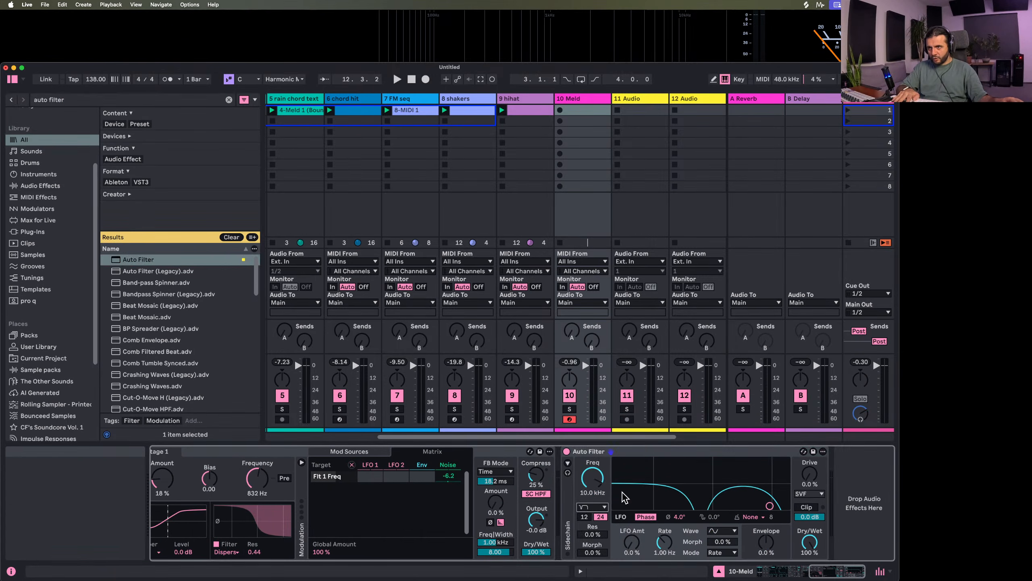
left_click_drag(744, 468, 744, 468)
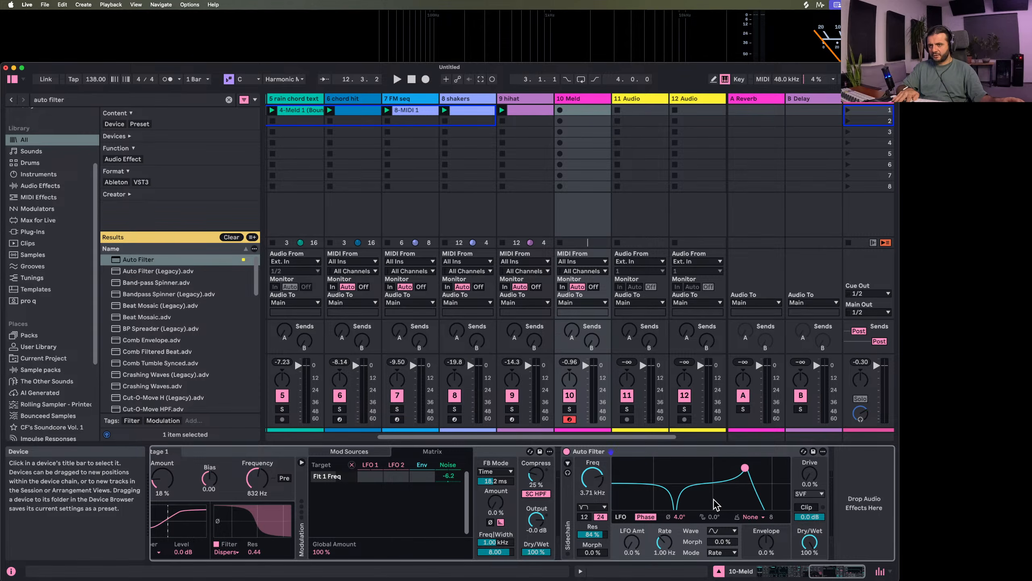
Set Auto Filter's LFO amount to 5.3 % and rate to 0.11 Hz, using a different waveform
left_click_drag(640, 543, 665, 566)
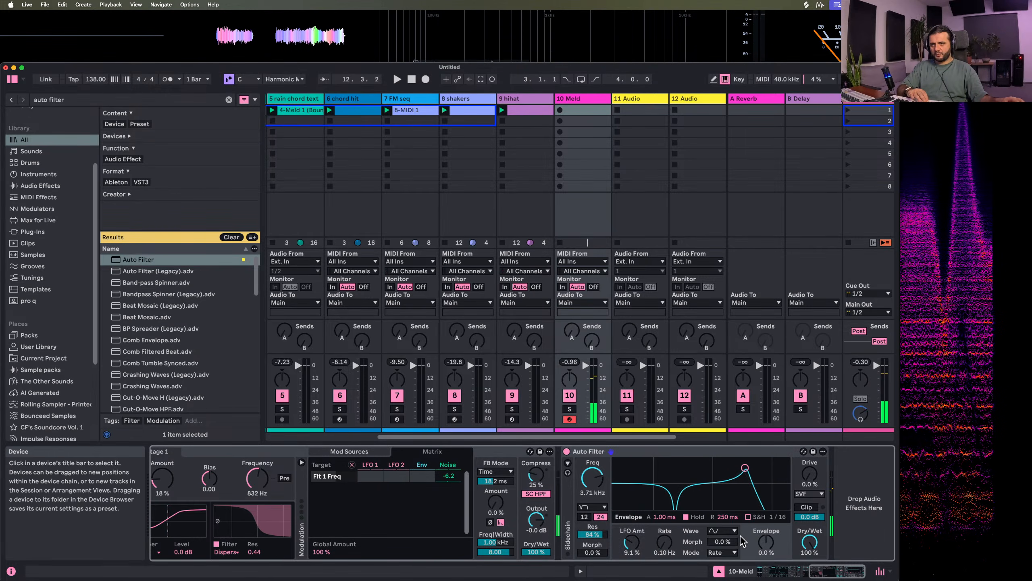
left_click(723, 530)
left_click(723, 541)
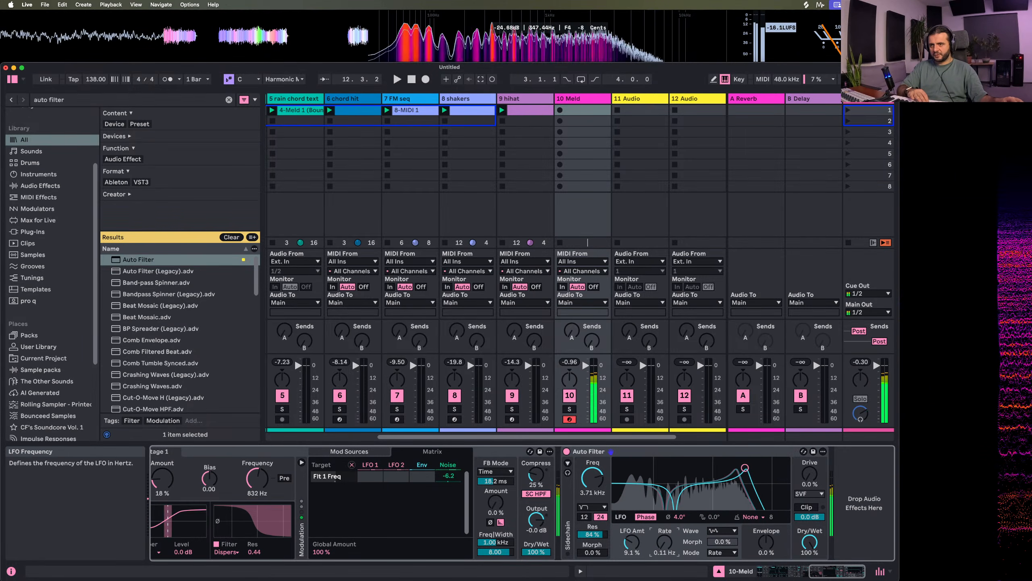
left_click_drag(631, 541, 632, 547)
Set Auto Filter's LFO phase offset to 180°
left_click(678, 519)
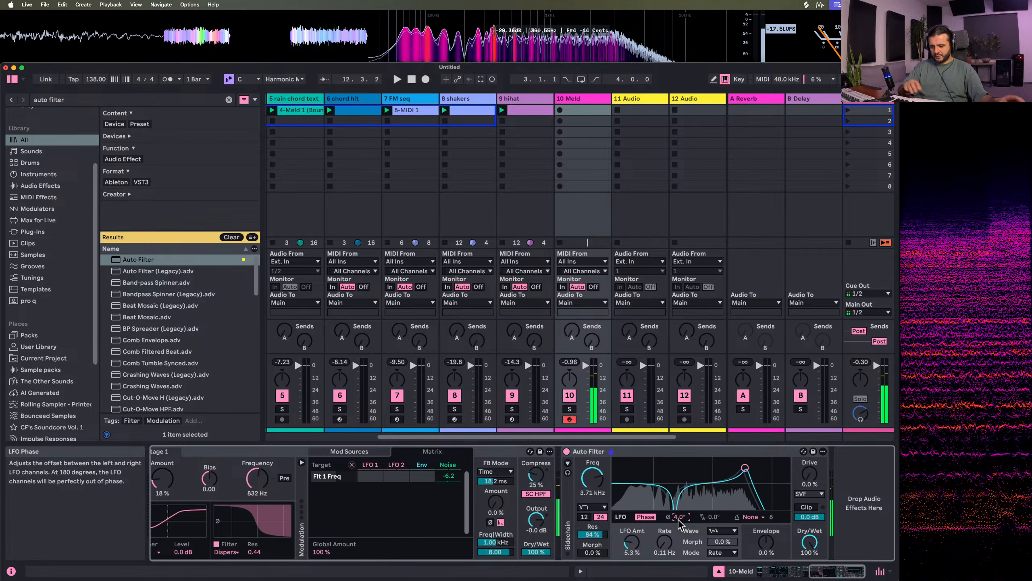
type("180")
key("Return")
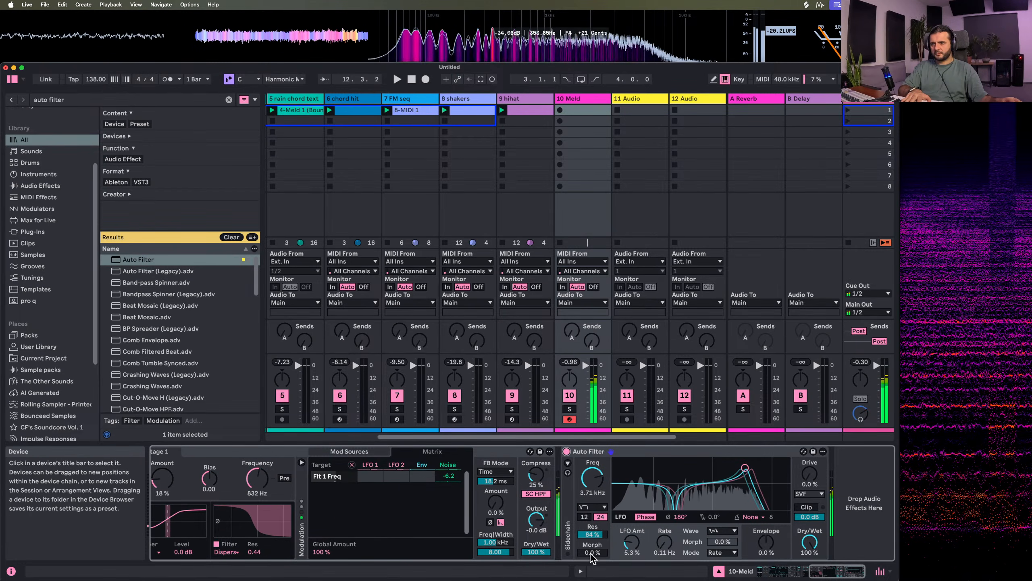
Set Auto Filter's morph to 32 % and resonance to 55 %, and compare the sound with the device off and on
mouse_move(592, 552)
left_mouse_down()
mouse_move(592, 535)
mouse_move(591, 549)
left_mouse_up()
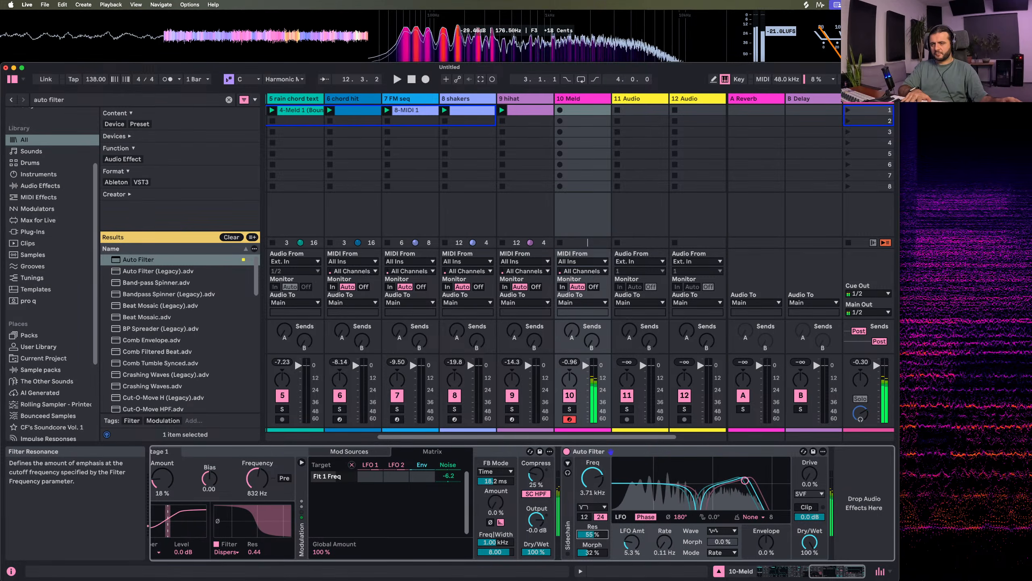
left_click(566, 451)
left_click(566, 451)
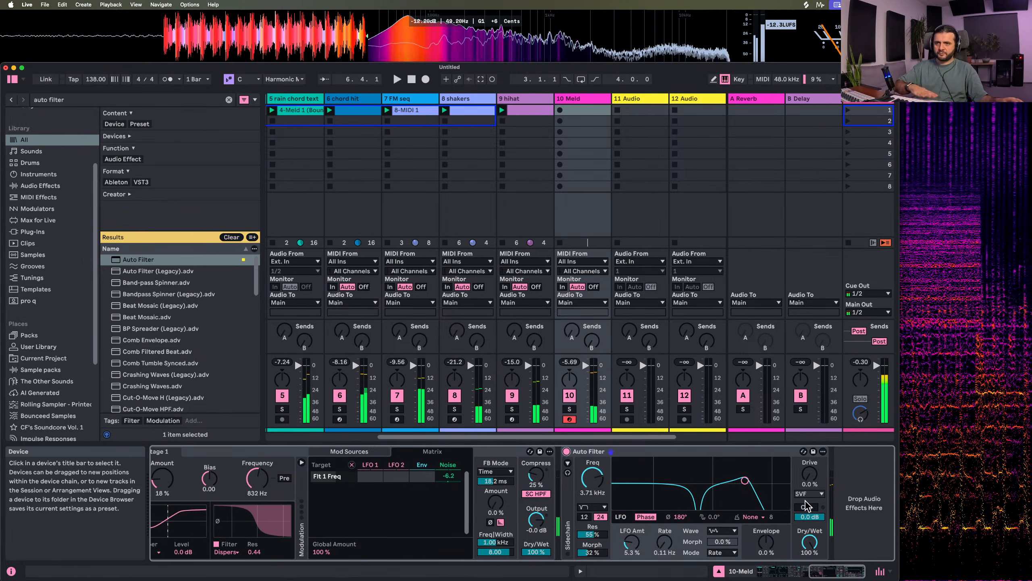
Stop playback, turn on Auto Filter's Clip option and lower its output level
key("space")
left_click_drag(808, 516, 811, 523)
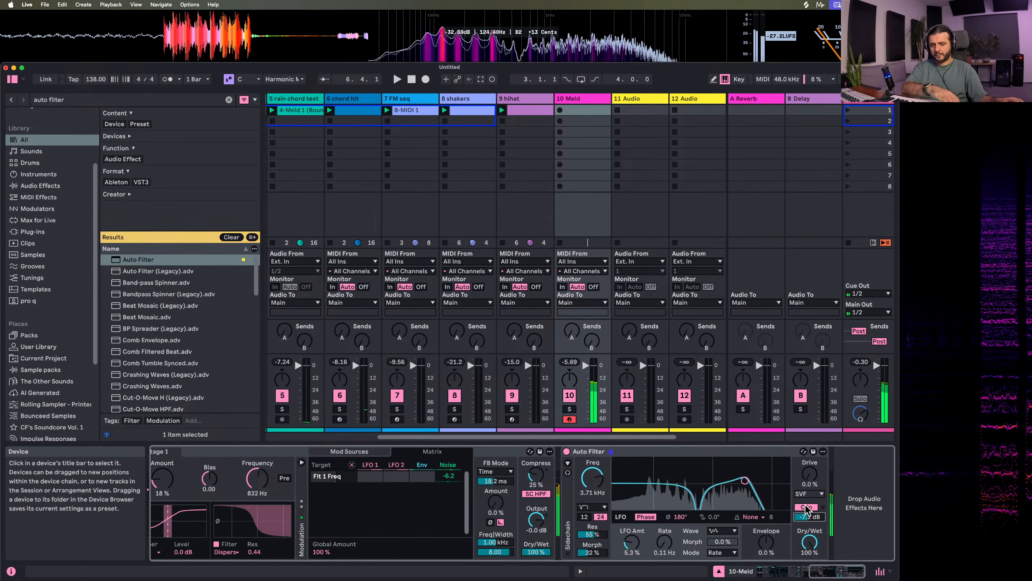
Set Auto Filter's LFO amount to 1.6 % during playback, and compare the sound with Roar and Auto Filter off and on
key("space")
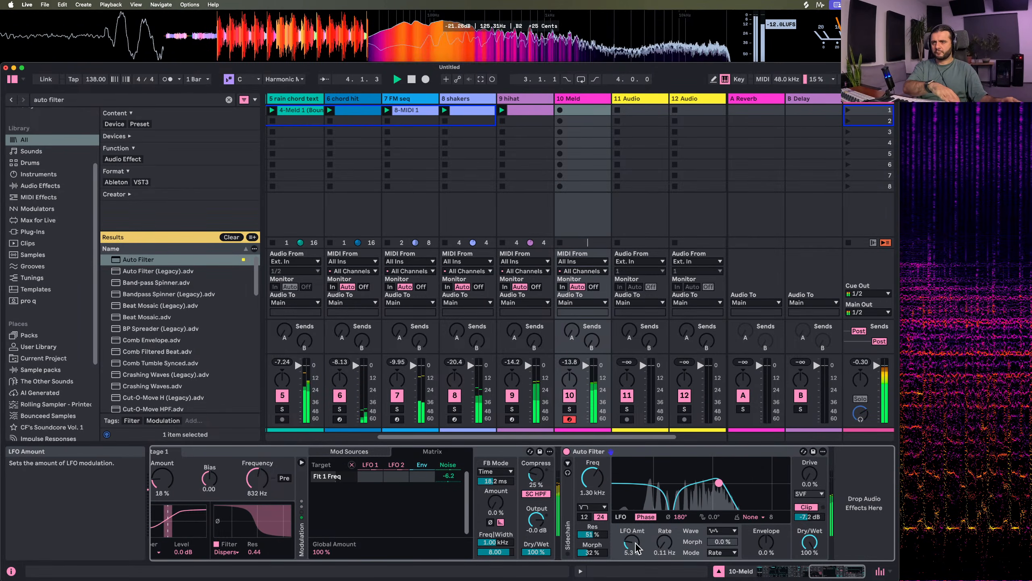
mouse_move(633, 544)
left_mouse_down()
mouse_move(633, 513)
mouse_move(633, 549)
left_mouse_up()
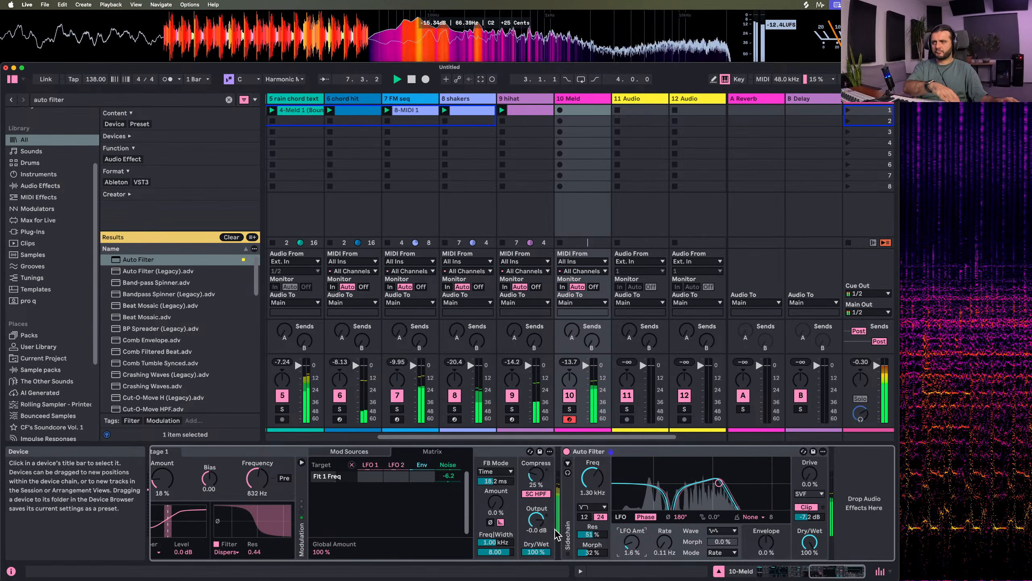
scroll(290, 456, "left", 3)
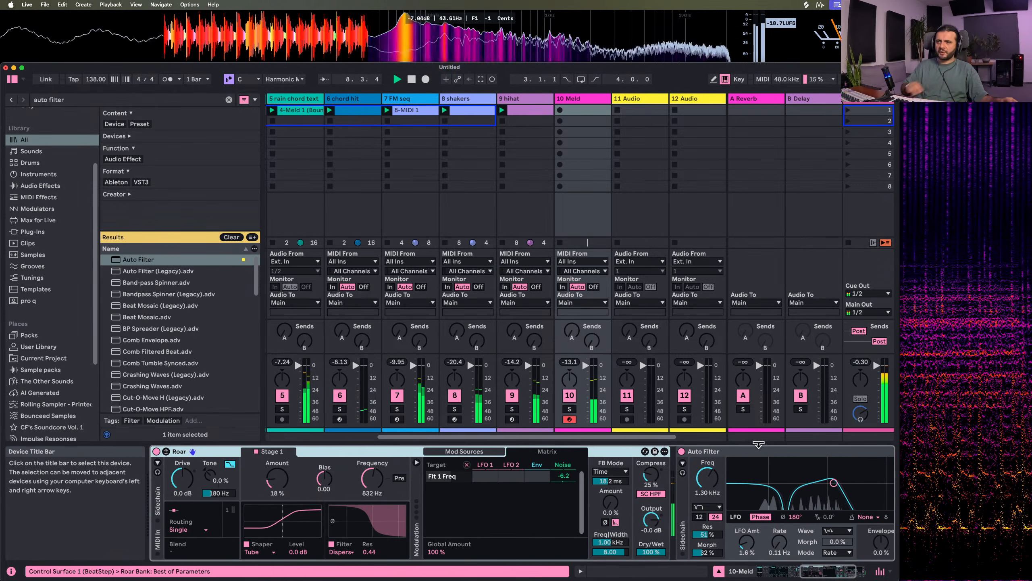
left_click(682, 452)
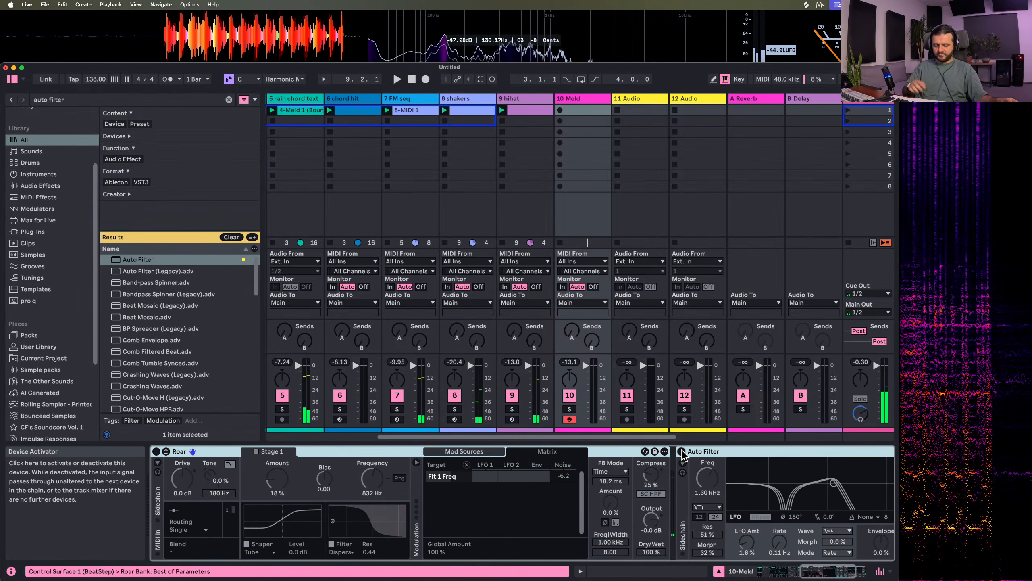
left_click(681, 452)
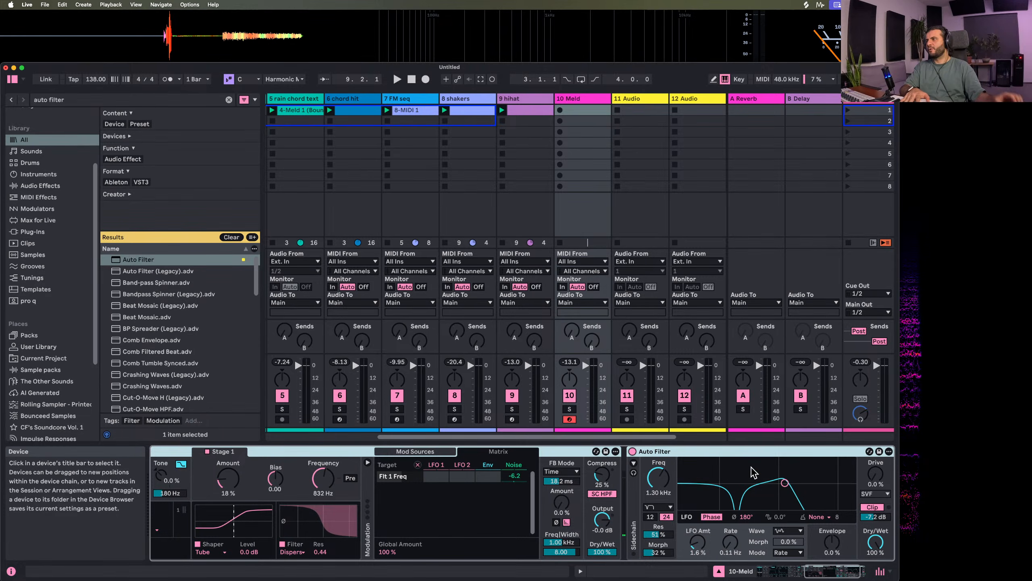
Search the browser for "grain" and add Grain Delay after Auto Filter on the Meld track
left_click(83, 101)
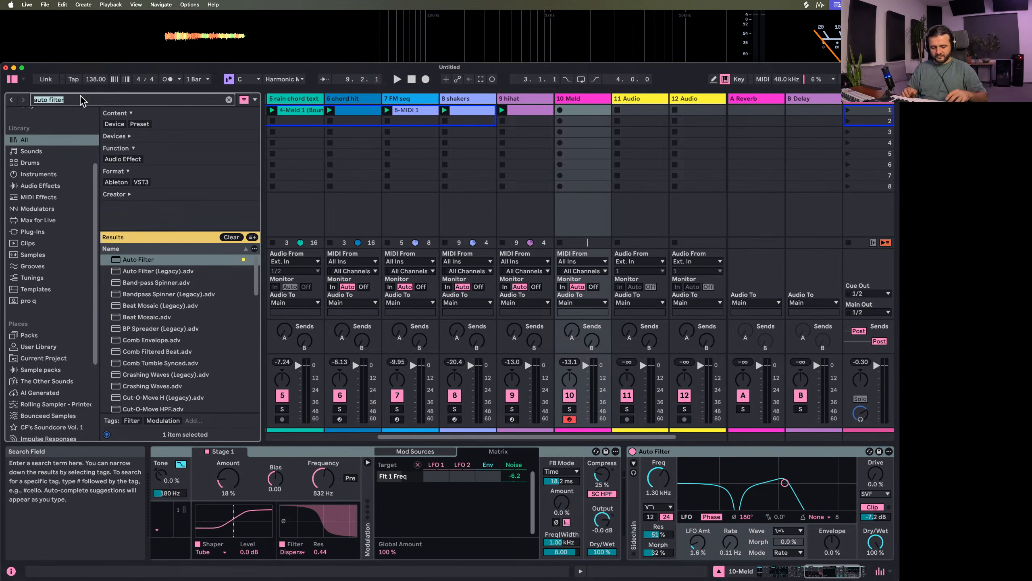
type("graon")
key("BackSpace")
type("in")
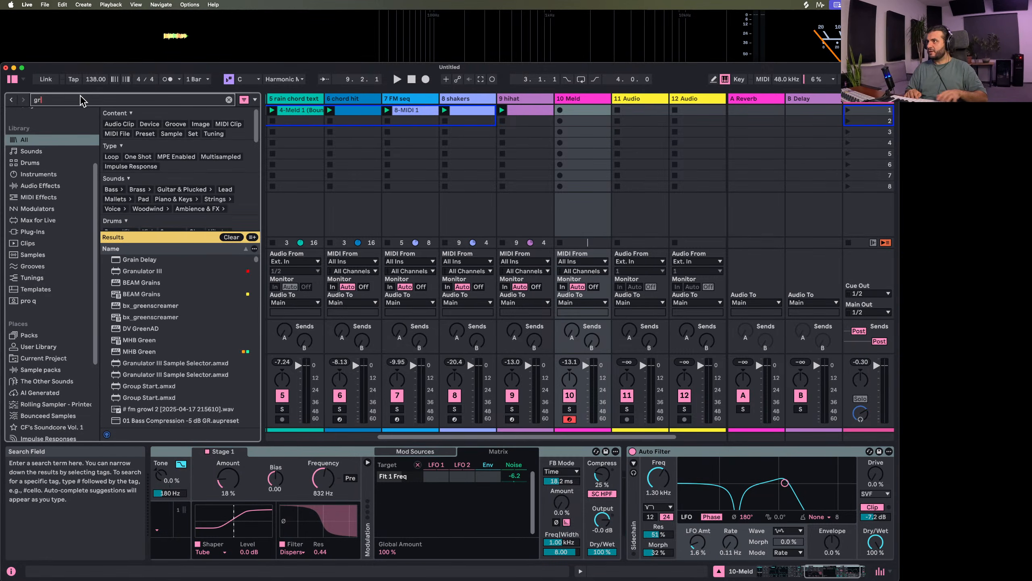
double_click(149, 260)
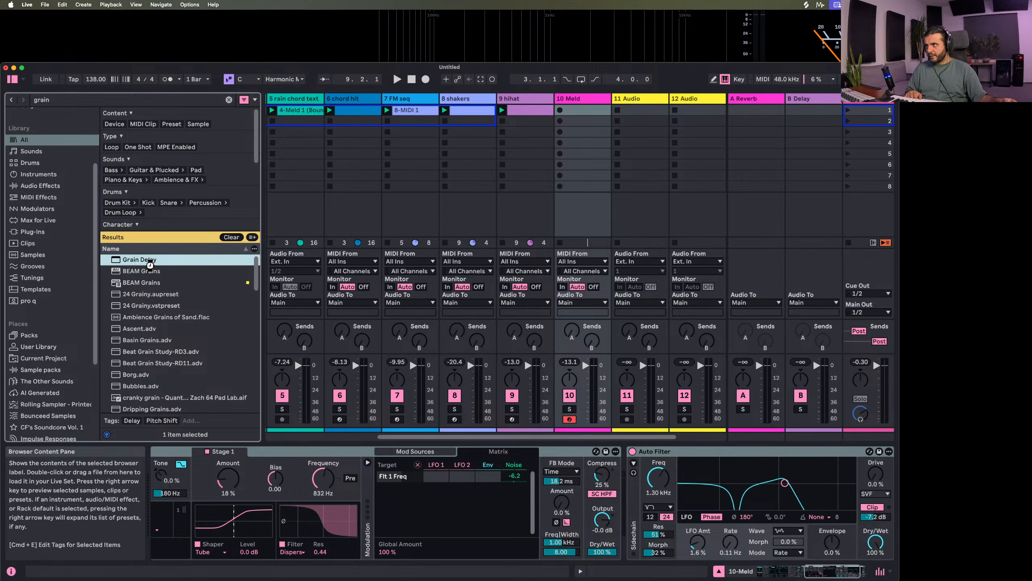
left_click_drag(481, 438, 530, 439)
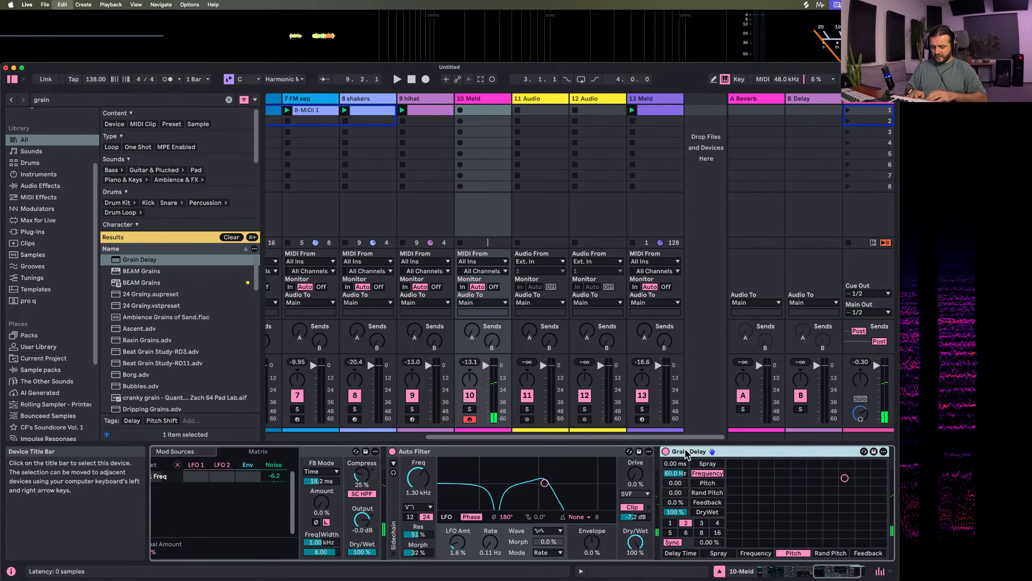
Group Grain Delay into an Audio Effect Rack, add an empty parallel chain, and open the Grain Delay chain
key("super+g")
left_click(664, 495)
right_click(713, 507)
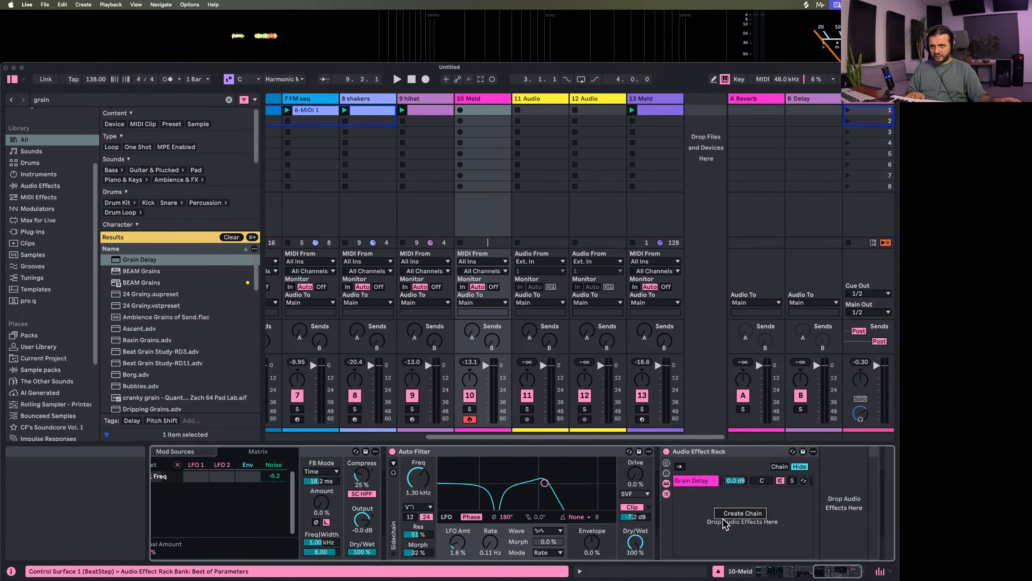
left_click(721, 520)
right_click(725, 511)
left_click(733, 516)
left_click(697, 483)
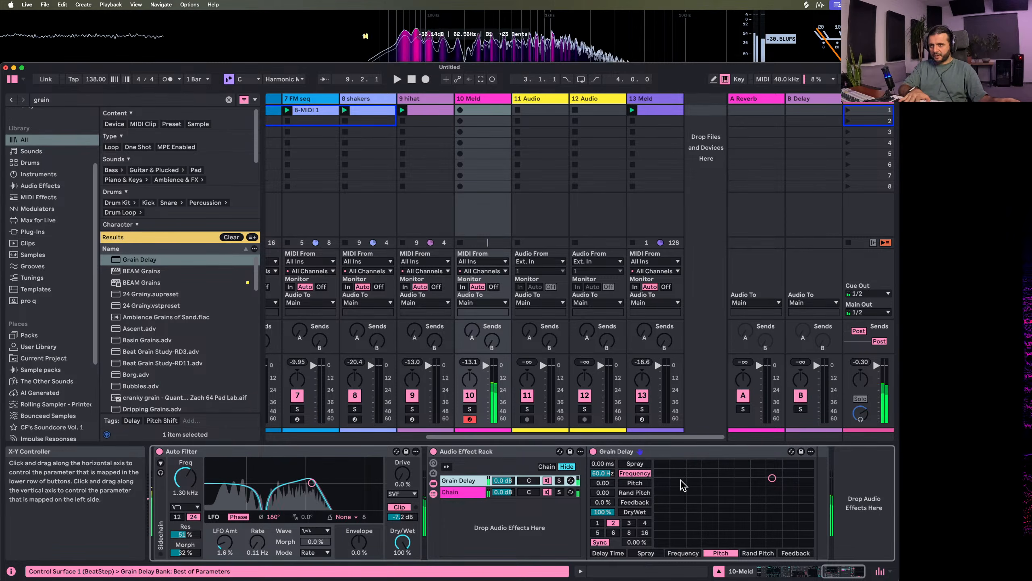
Set Grain Delay's pitch to 0.34
left_click(599, 483)
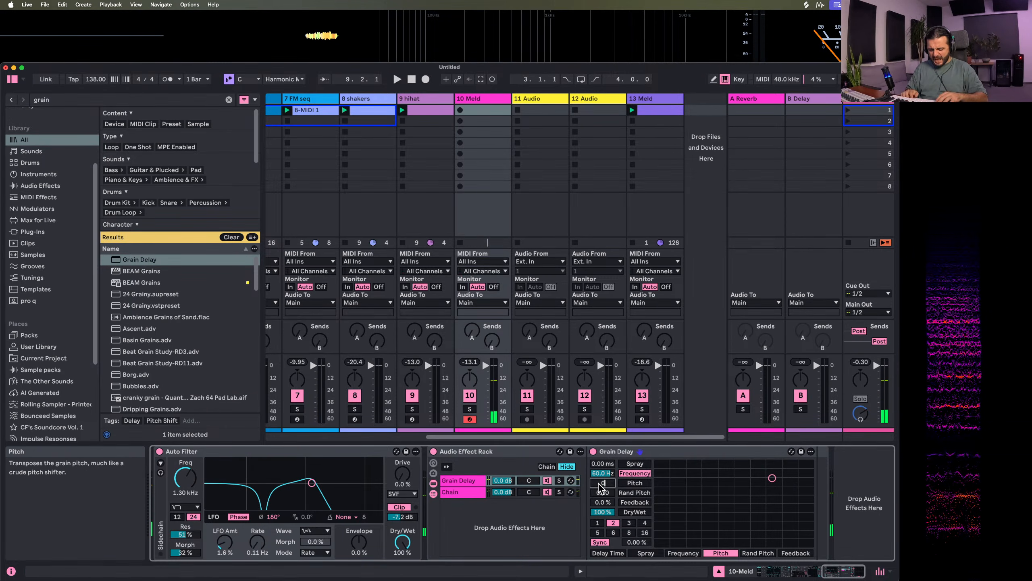
type("0.34")
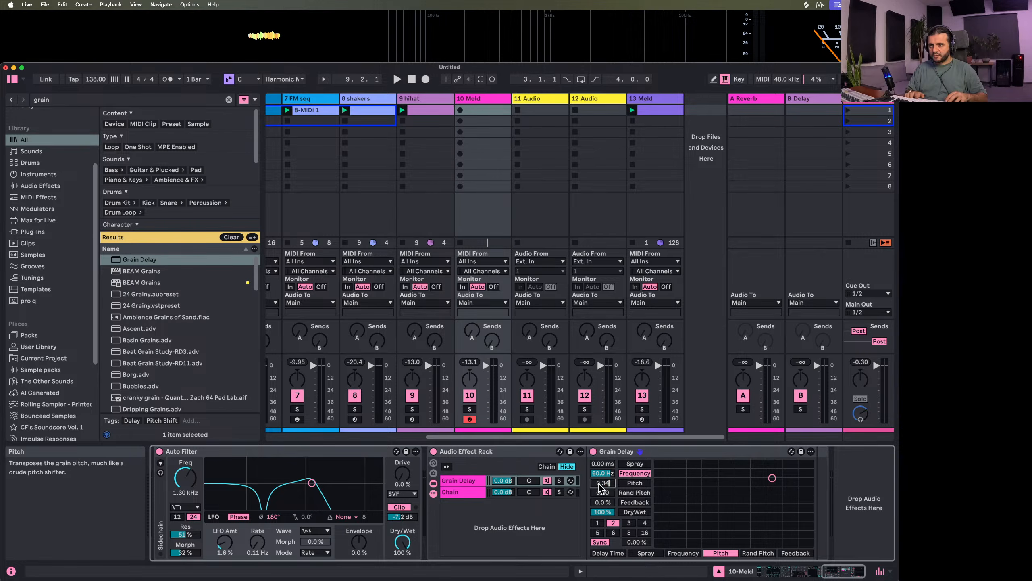
key("Return")
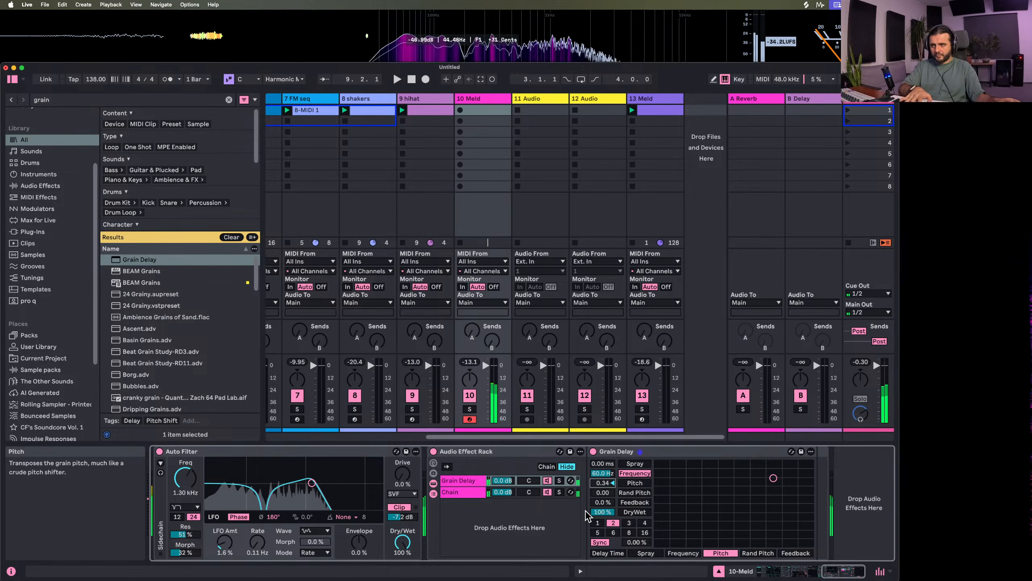
Set Grain Delay's feedback to 95 % and its pitch to 0.30
left_click_drag(603, 502, 601, 491)
left_click(603, 484)
type("0.")
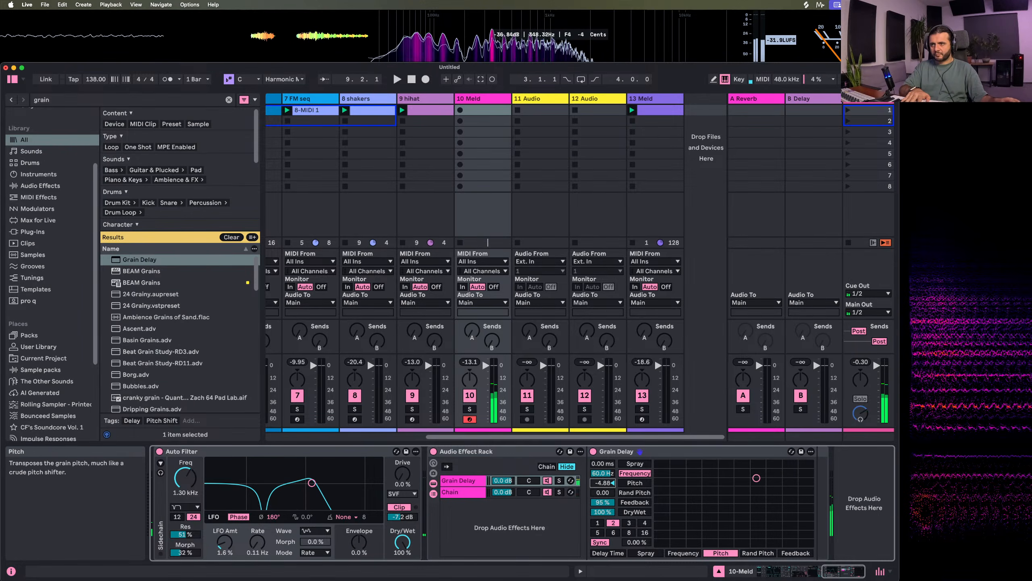
type("30")
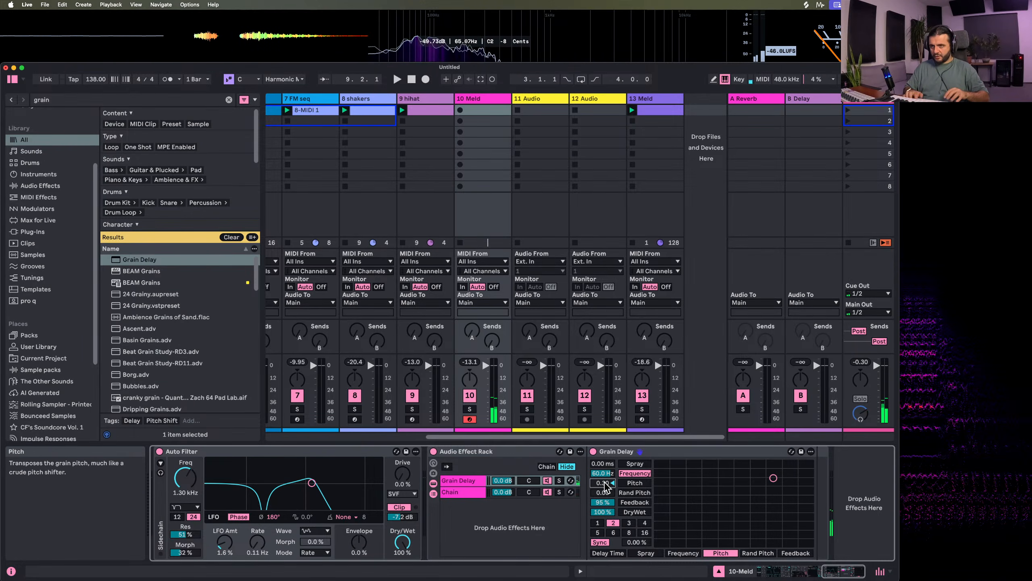
key("Return")
Set Grain Delay's pitch to 0.10, spray to 25.7 ms and frequency to 11.3 Hz
left_click_drag(597, 465, 597, 446)
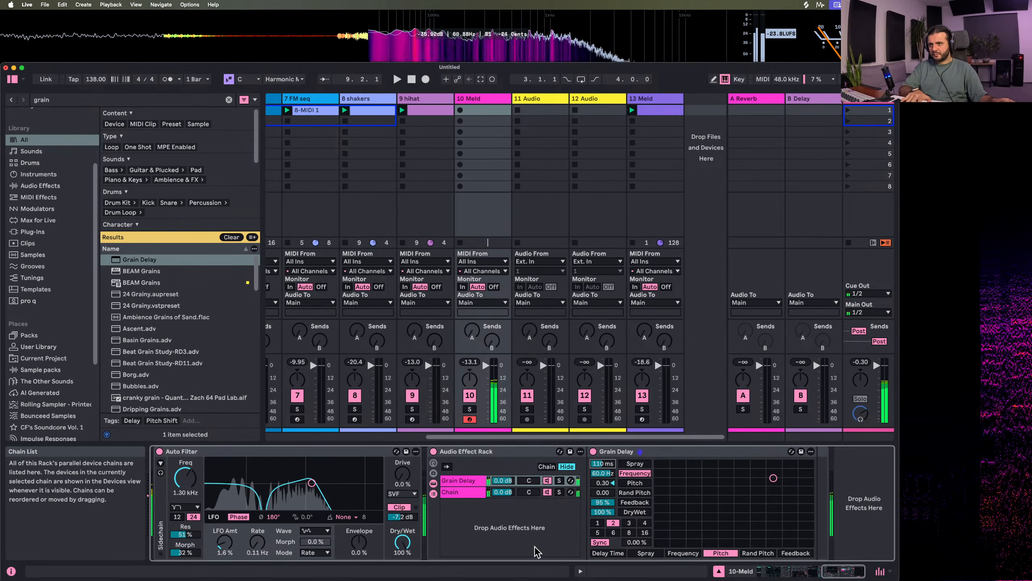
left_click(605, 484)
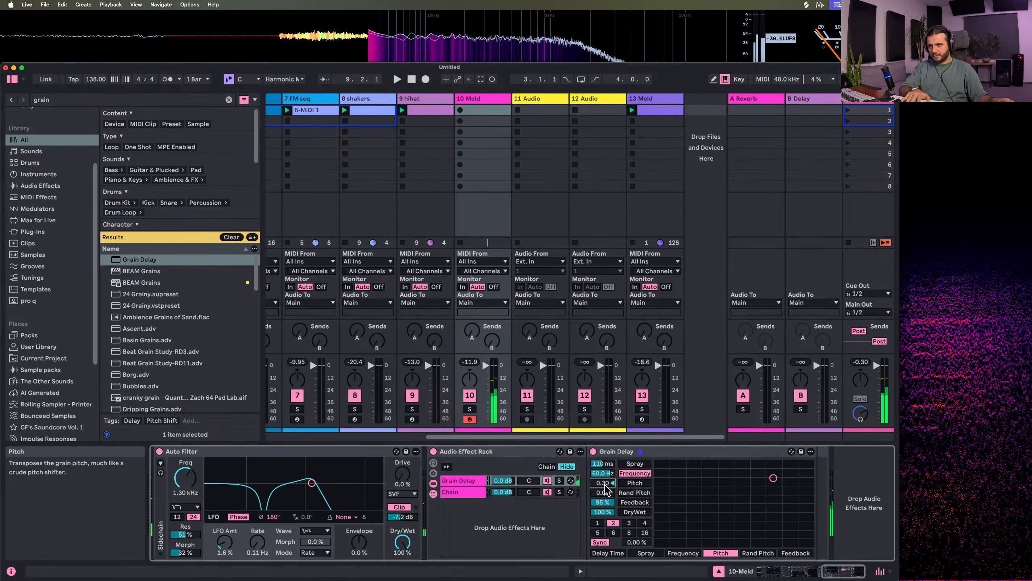
type("0.10")
key("Return")
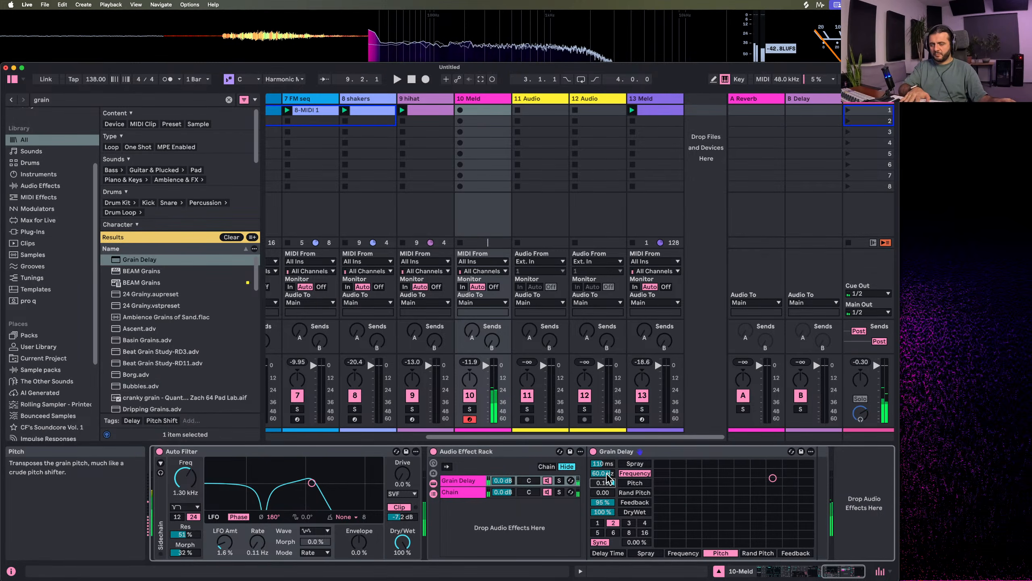
mouse_move(605, 474)
left_mouse_down()
mouse_move(604, 493)
mouse_move(603, 467)
mouse_move(593, 479)
left_mouse_up()
left_click(604, 474)
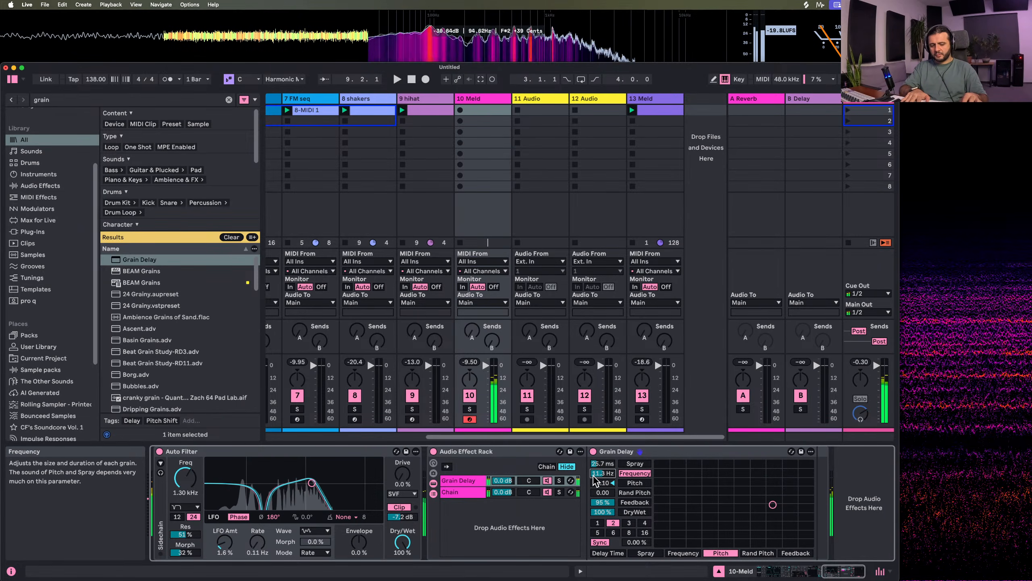
With the Meld track soloed in playback, compare the rack off and on, and lower the Grain Delay chain's volume to -11.8 dB
key("space")
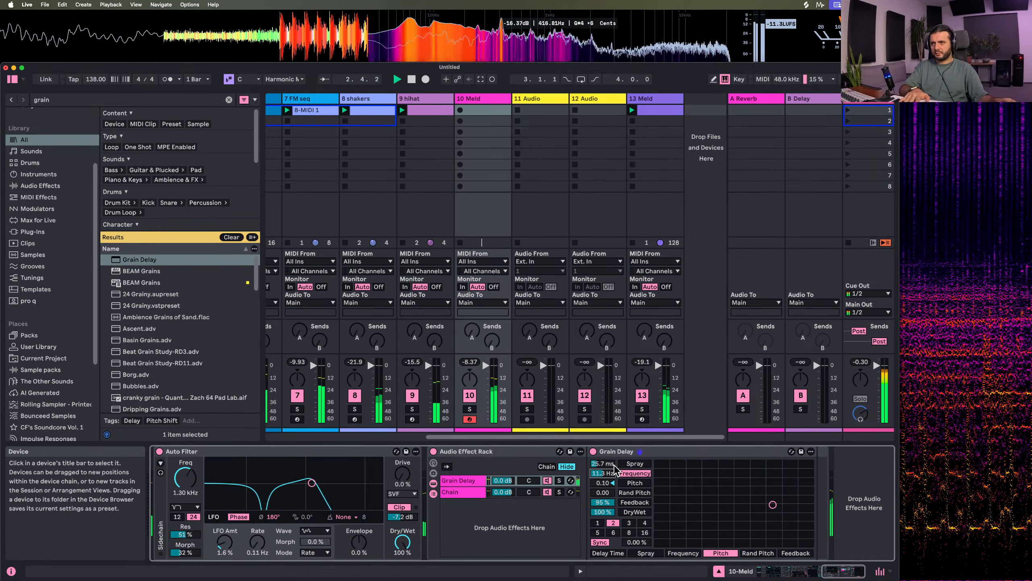
left_click(470, 409)
left_click(435, 448)
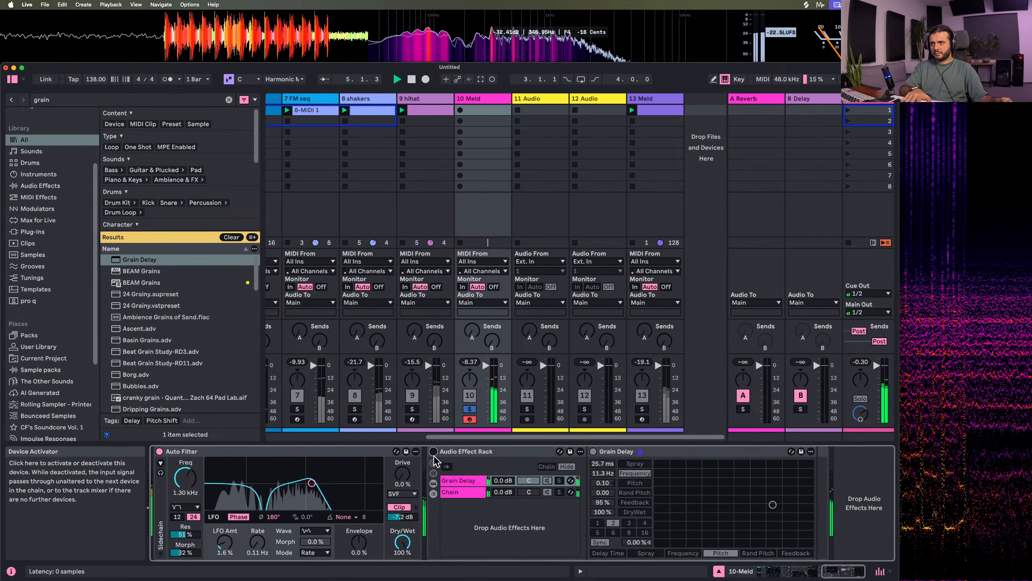
left_click(434, 448)
left_click_drag(503, 480, 506, 484)
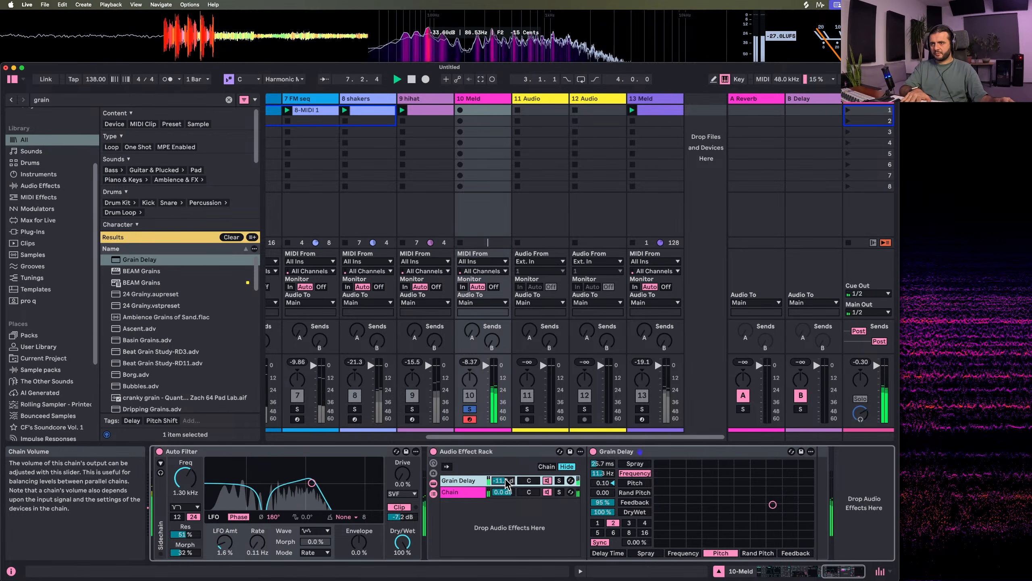
Try Grain Delay at a frequency of 22.5 Hz and a pitch of -4.38, and undo the change
mouse_move(768, 503)
left_mouse_down()
mouse_move(744, 483)
mouse_move(769, 498)
mouse_move(777, 485)
mouse_move(759, 493)
left_mouse_up()
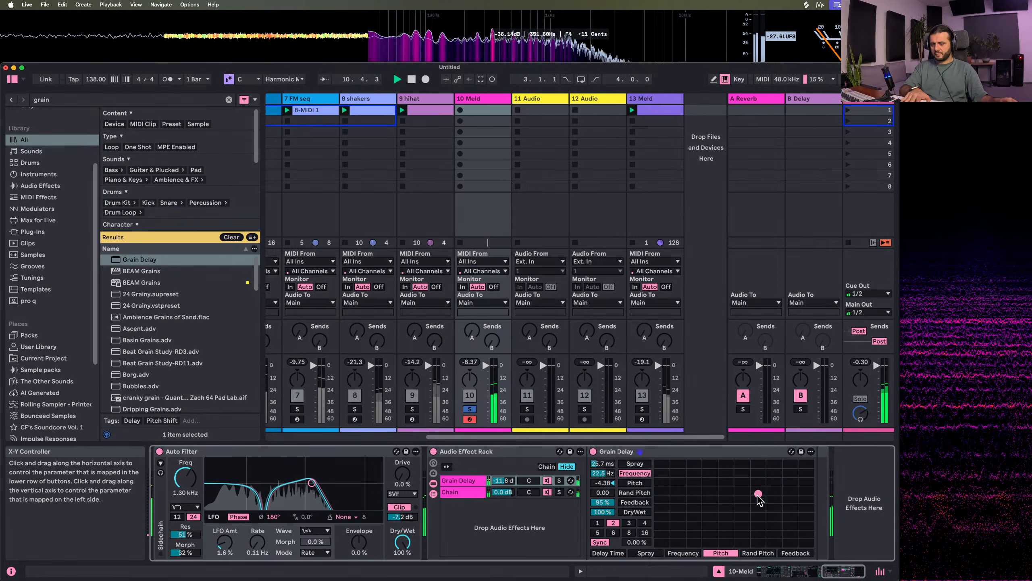
key("super+z")
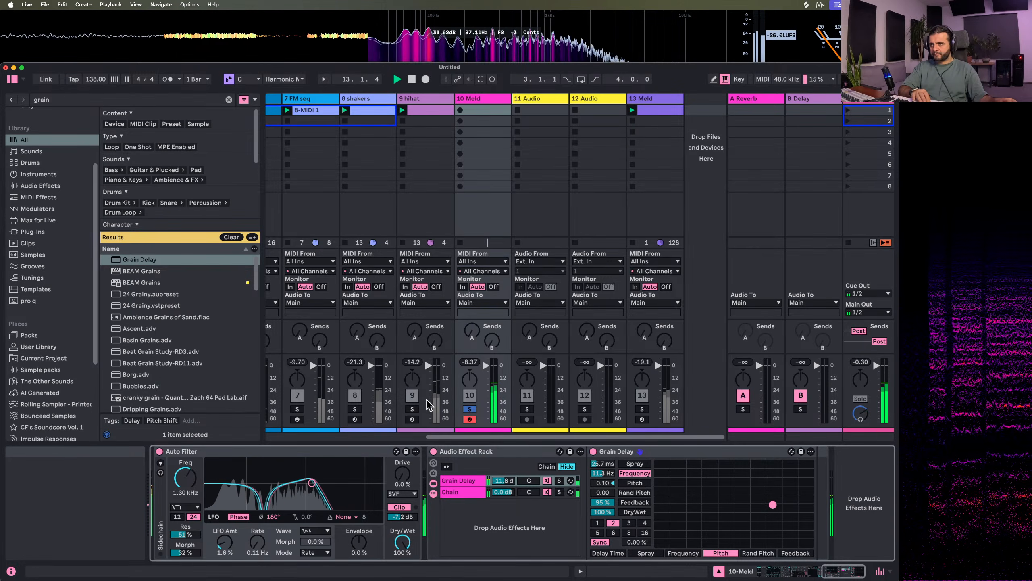
Unsolo the Meld track, lower Auto Filter's output to -12 dB, and mute track 13
left_click(468, 409)
left_click_drag(410, 516, 411, 536)
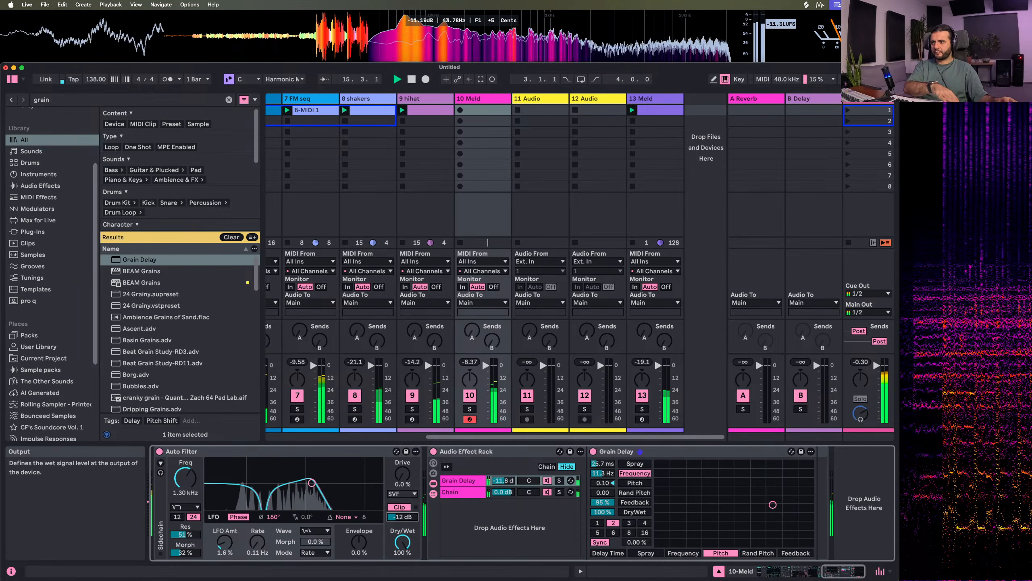
left_click(643, 396)
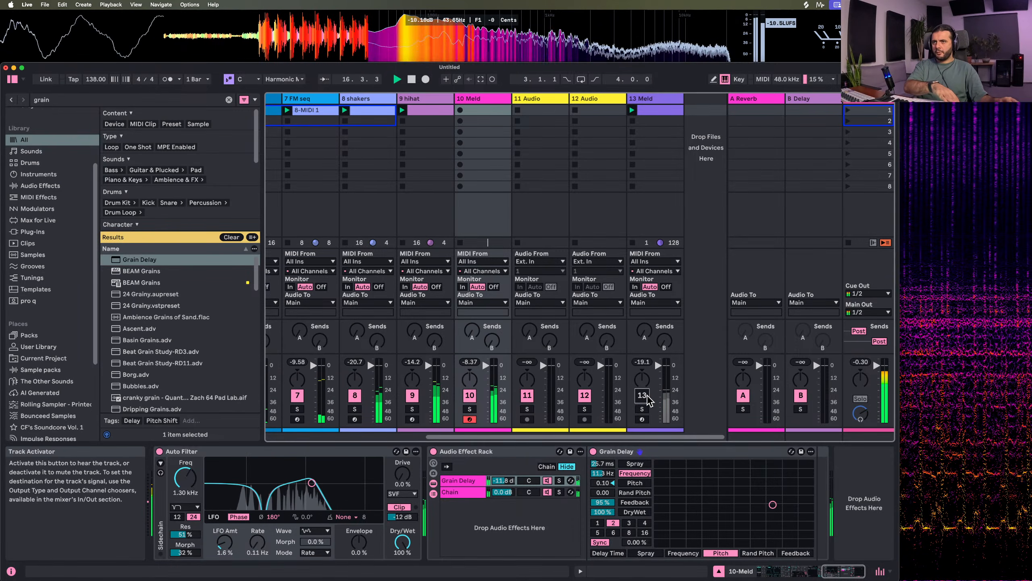
Change Meld's engine A filter to Filther with a Q of 21.1 and a frequency of 2.68 kHz, and stop playback
scroll(357, 508, "left", 9)
scroll(357, 509, "left", 10)
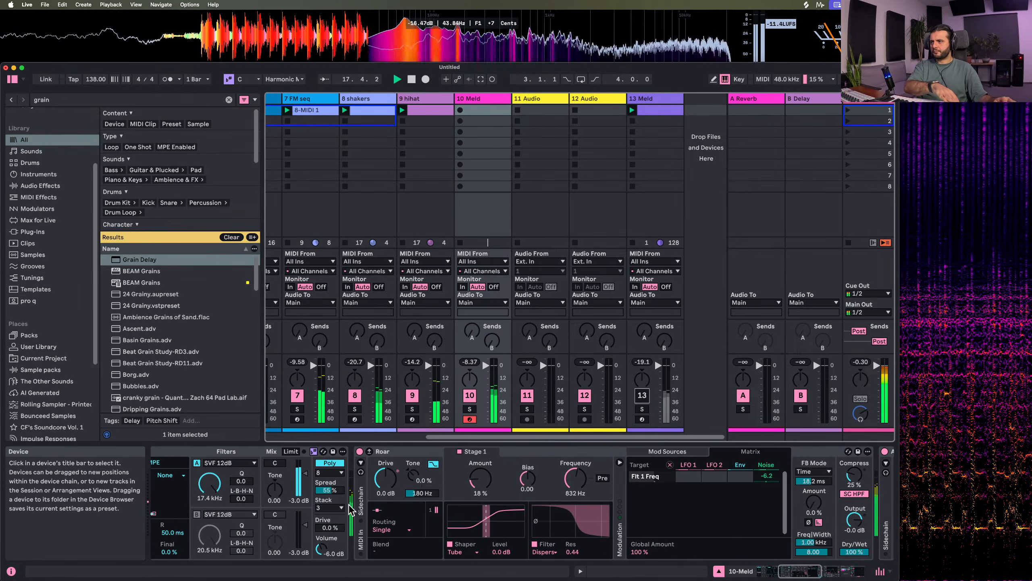
left_click_drag(311, 484, 342, 471)
left_click(329, 462)
left_click(316, 372)
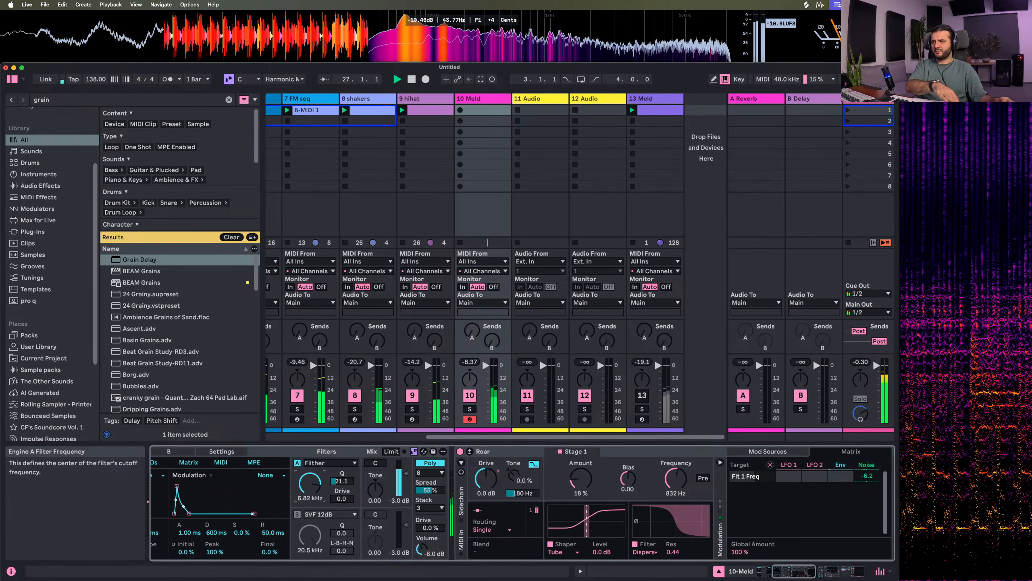
scroll(323, 487, "left", 5)
key("space")
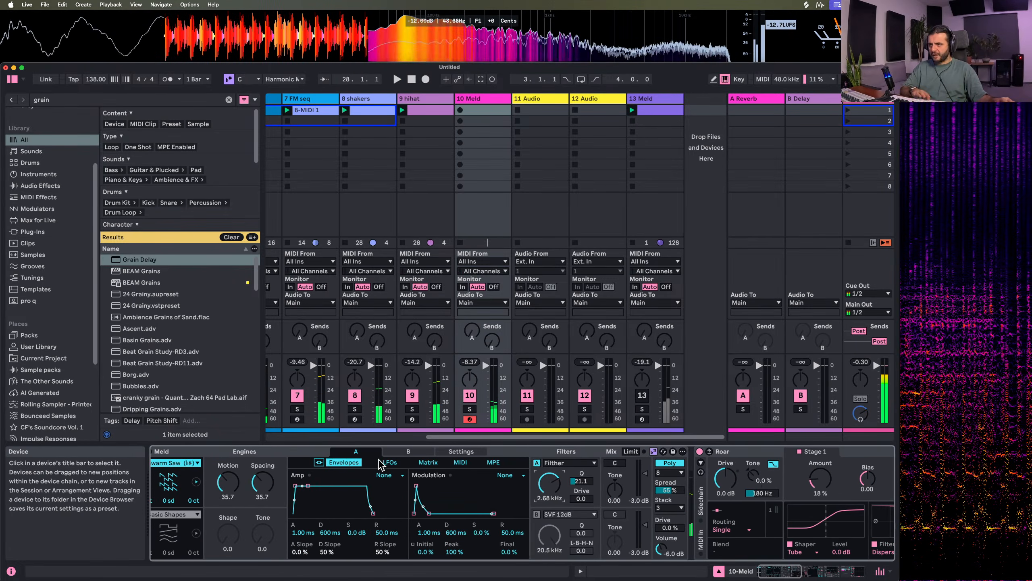
Change the waveform of LFO 1 in Meld's engine A to Wander
left_click(390, 462)
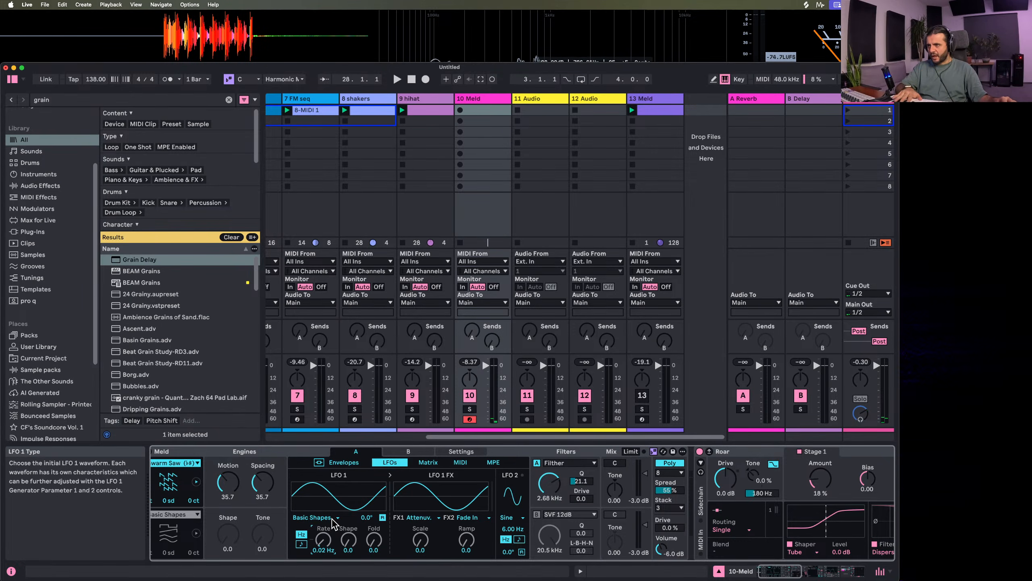
left_click(312, 518)
left_click(324, 542)
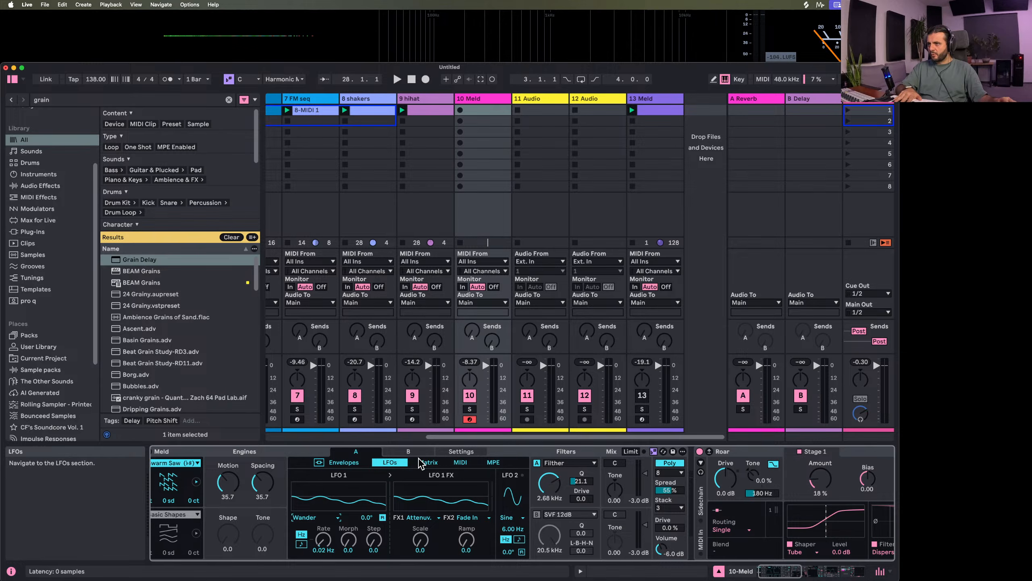
Assign LFO 1 to Filter Freq with an amount of 78 in Meld's matrix, and lower filter A's frequency to 994 Hz
left_click(436, 463)
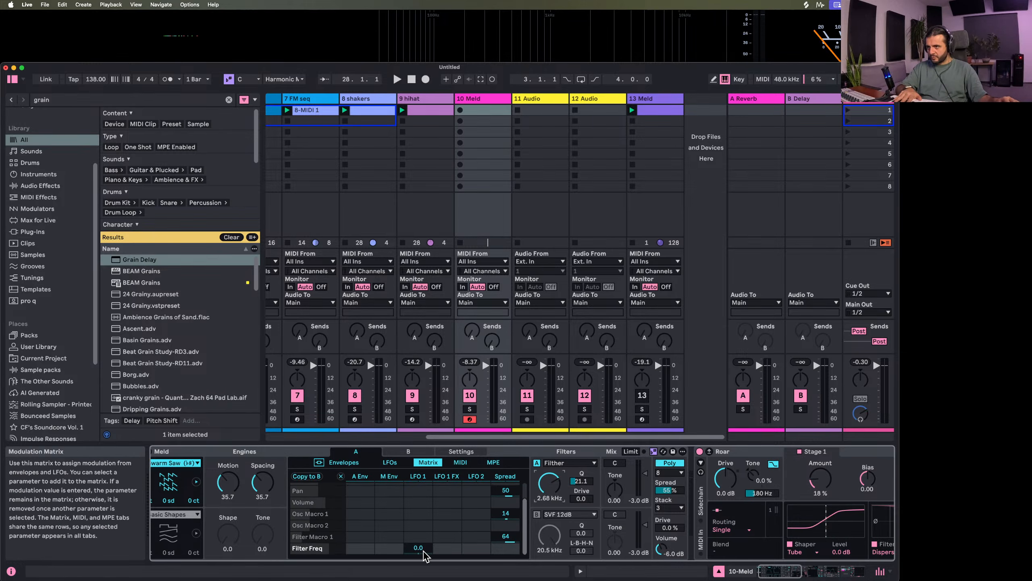
left_click_drag(418, 548, 424, 555)
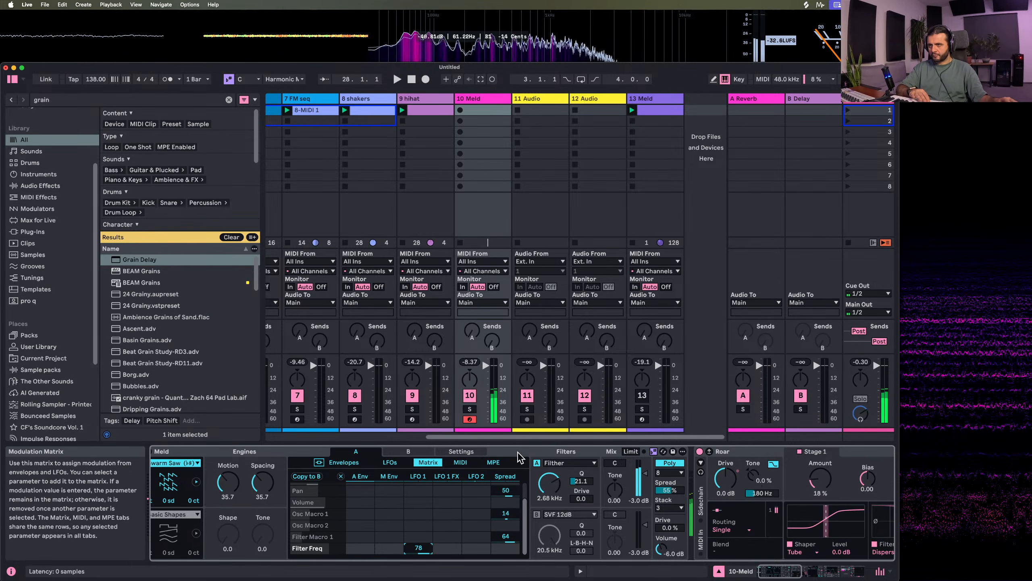
left_click_drag(549, 483, 550, 484)
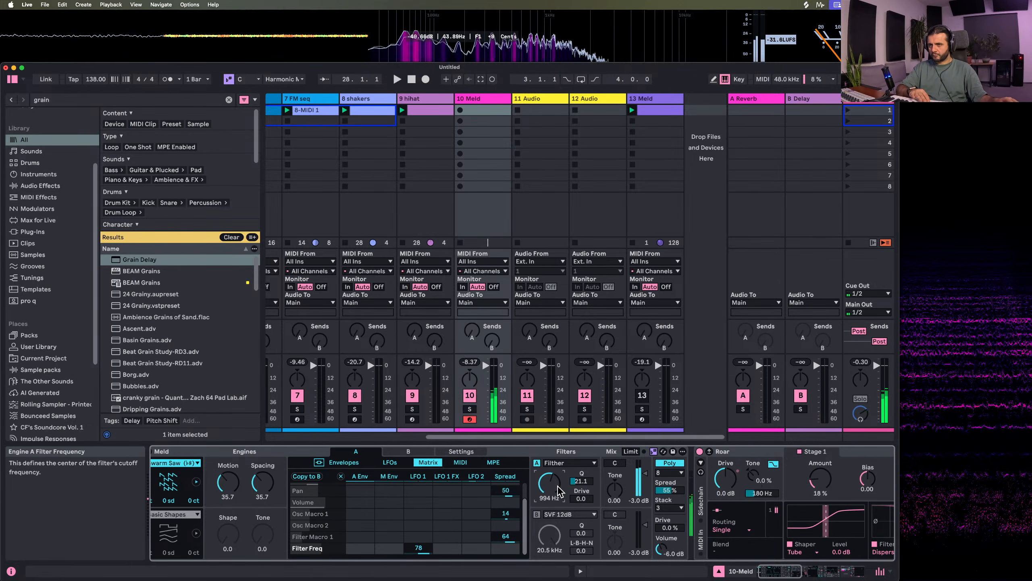
Play the session while performing the Meld part, stop playback, and capture the performance as a MIDI clip on track 10
scroll(550, 484, "right", 2)
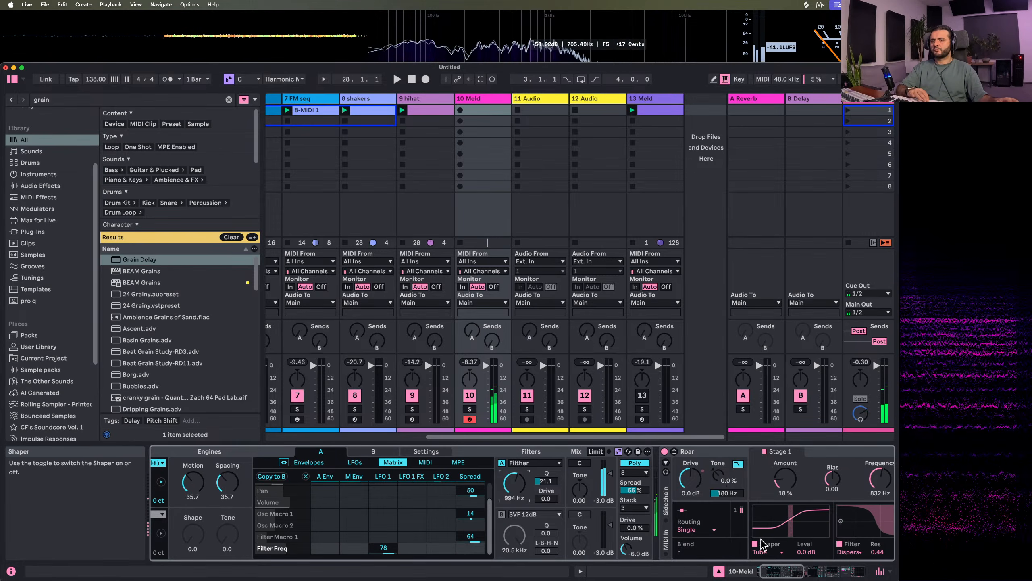
scroll(663, 503, "right", 10)
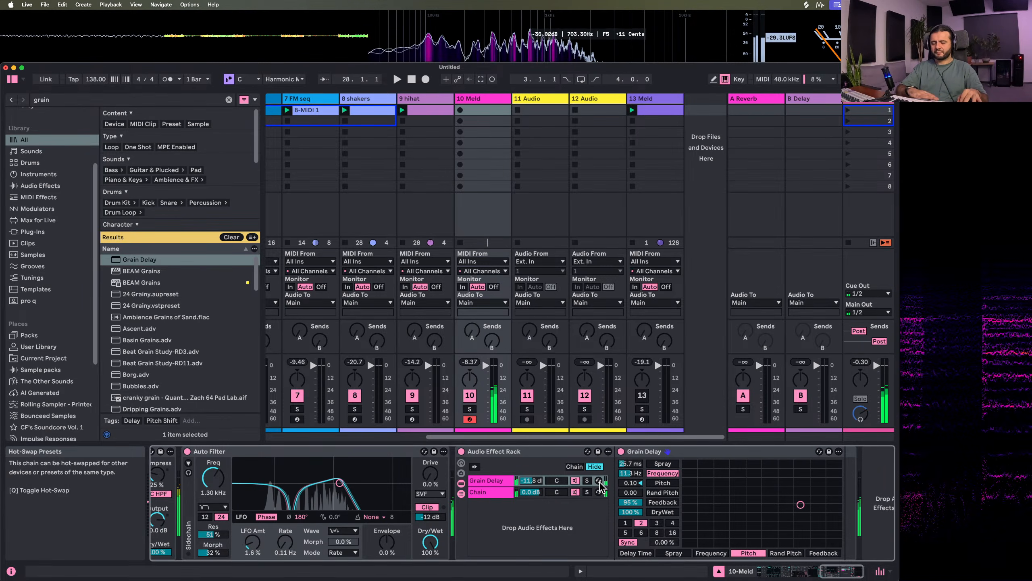
key("space")
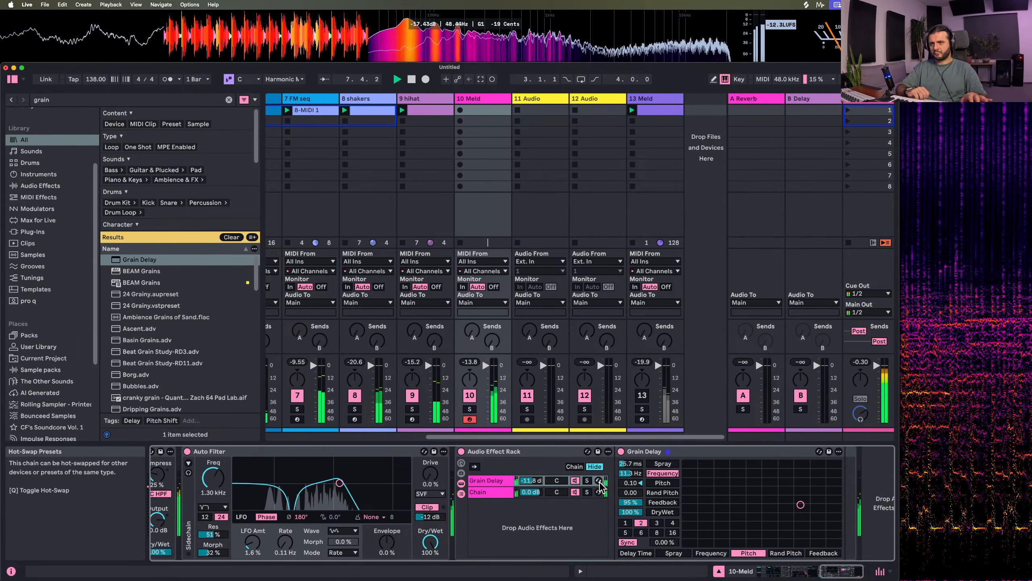
key("space")
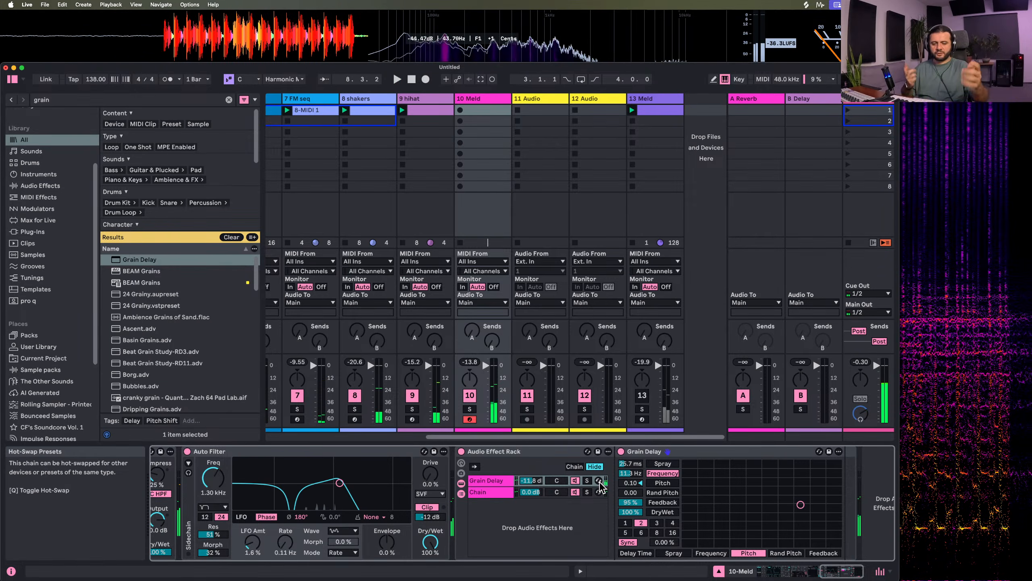
key("shift+super+c")
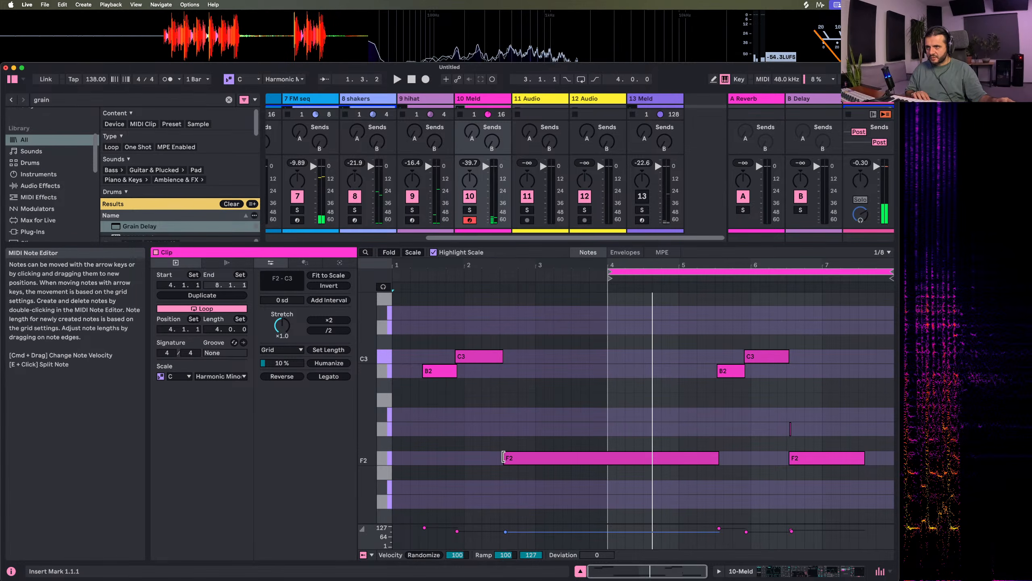
Start the first long F2 note at 4.1.1, stretch the last F2 from 6.3.1 to 8.1.1, and remove the stray G2 note
left_click_drag(507, 458, 610, 458)
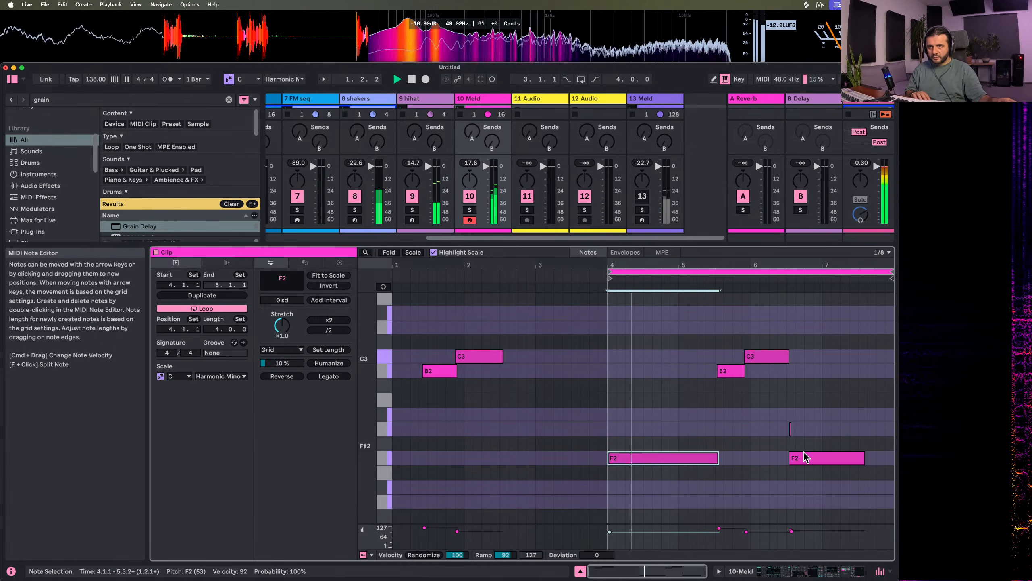
left_click_drag(864, 458, 893, 457)
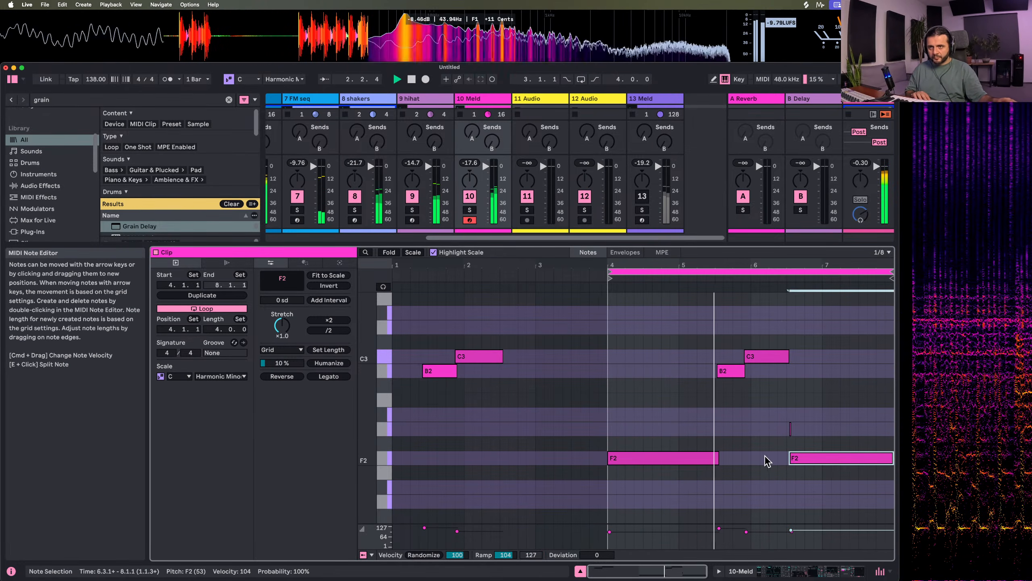
left_click_drag(790, 456, 785, 455)
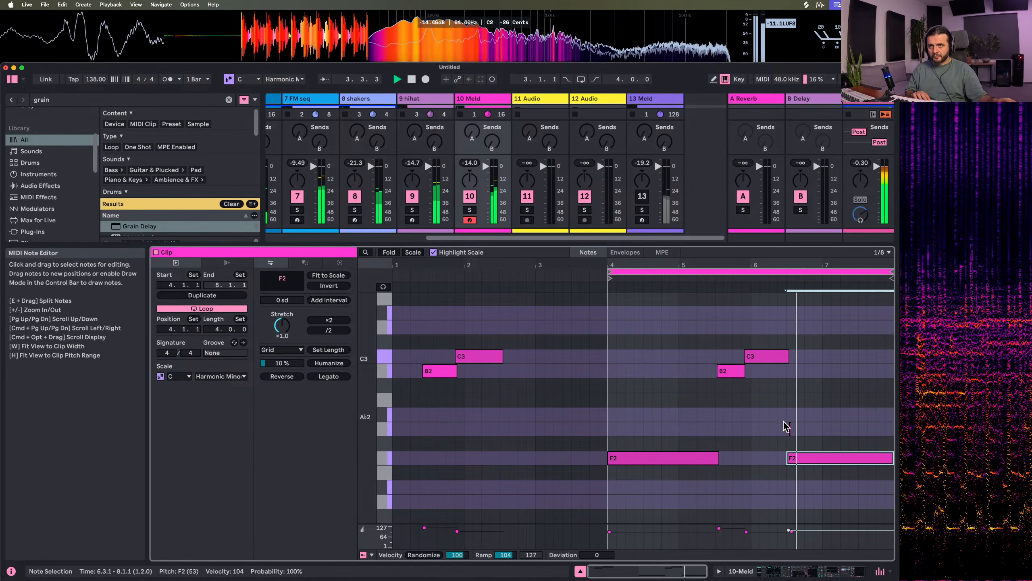
left_click(794, 428)
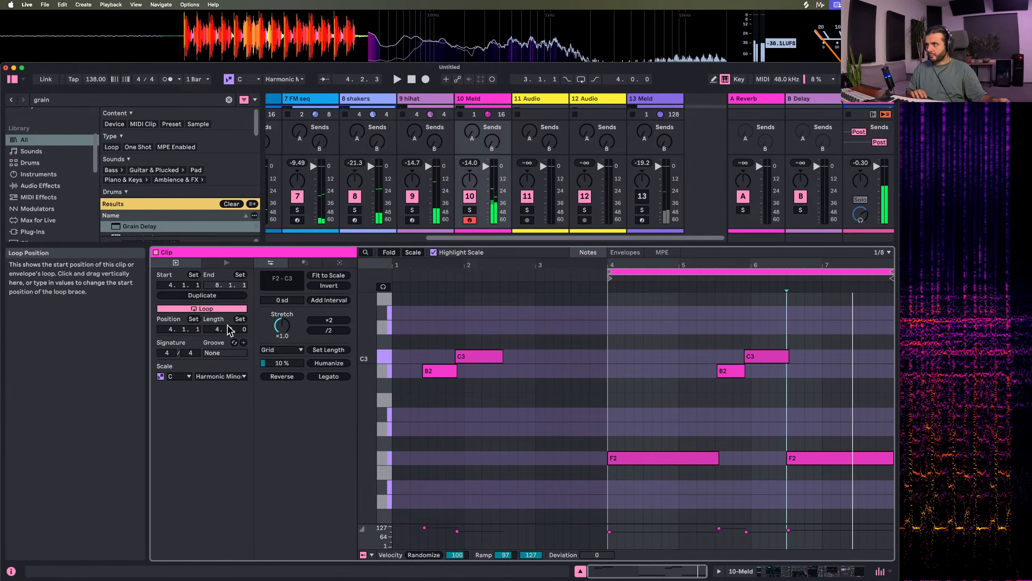
Move the B2 and C3 notes inside the loop earlier so B2 starts at 5.1.1, and start playback
left_click_drag(727, 342, 795, 410)
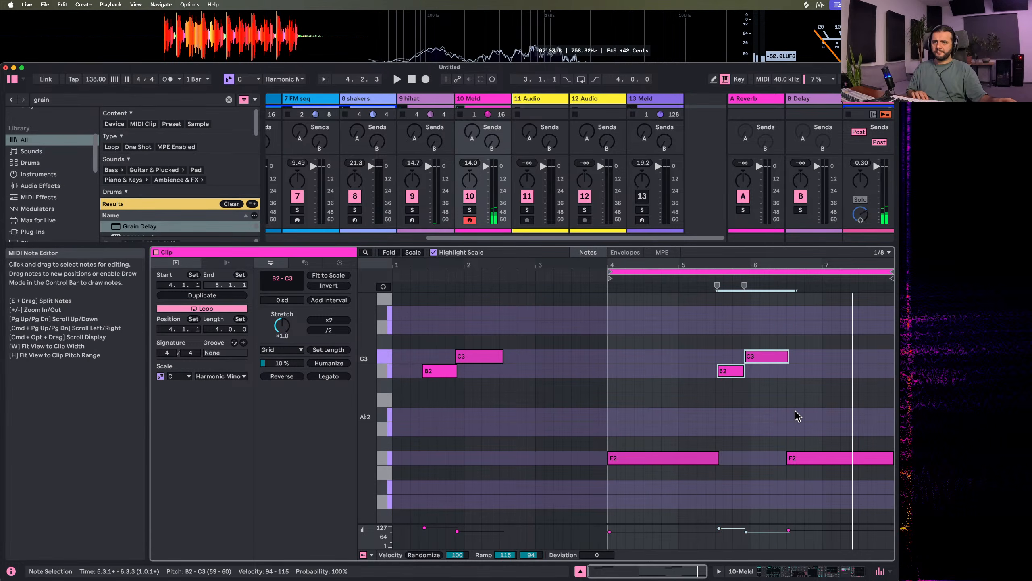
key("Left")
key("Left")
key("Left")
key("Left")
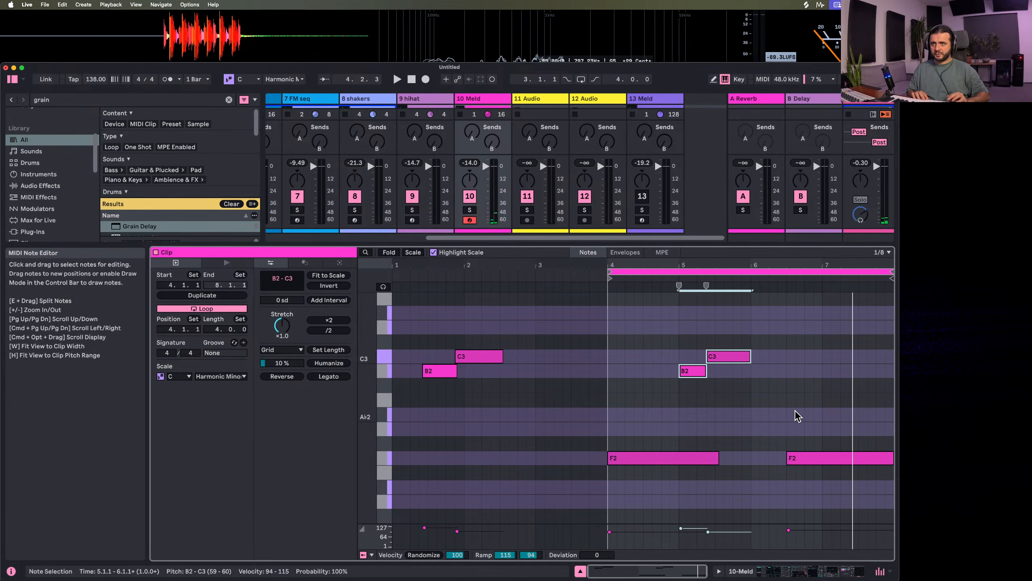
key("space")
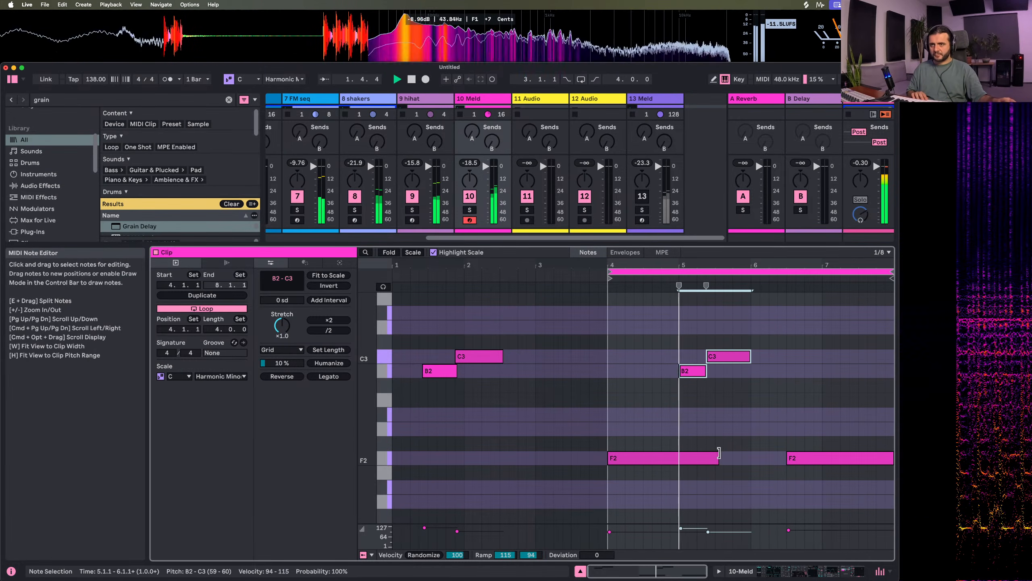
Rearrange the looped B2 and C3 notes so B2 spans 5.4.1 to 6.1.1 and C3 starts at 6.1.1
mouse_move(719, 452)
left_mouse_down()
mouse_move(677, 455)
mouse_move(715, 455)
left_mouse_up()
left_click_drag(692, 333, 805, 423)
left_click_drag(687, 373, 734, 371)
key("space")
key("space")
left_click(759, 369)
key("space")
left_click(717, 371)
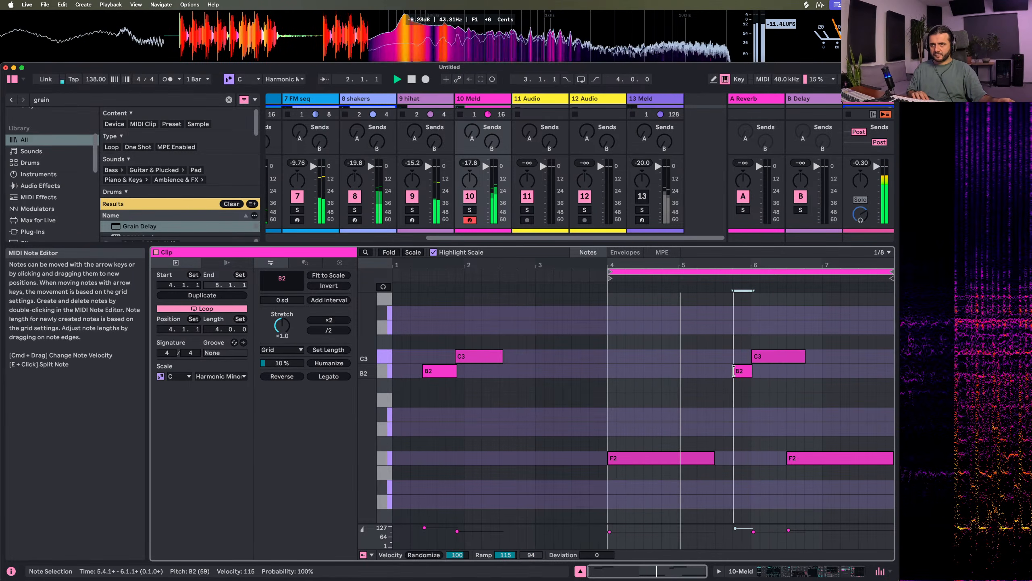
Extend the first F2 to 5.4.1, move the last F2 to 7.1.1, and lengthen the looped C3 to meet it
left_click(714, 457)
left_click_drag(714, 458, 732, 457)
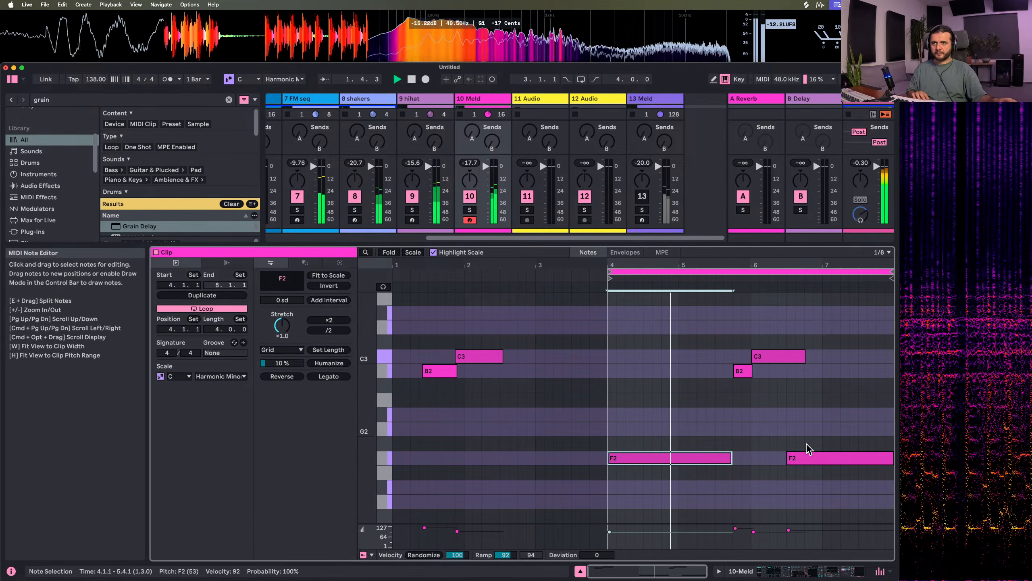
left_click_drag(809, 458, 822, 459)
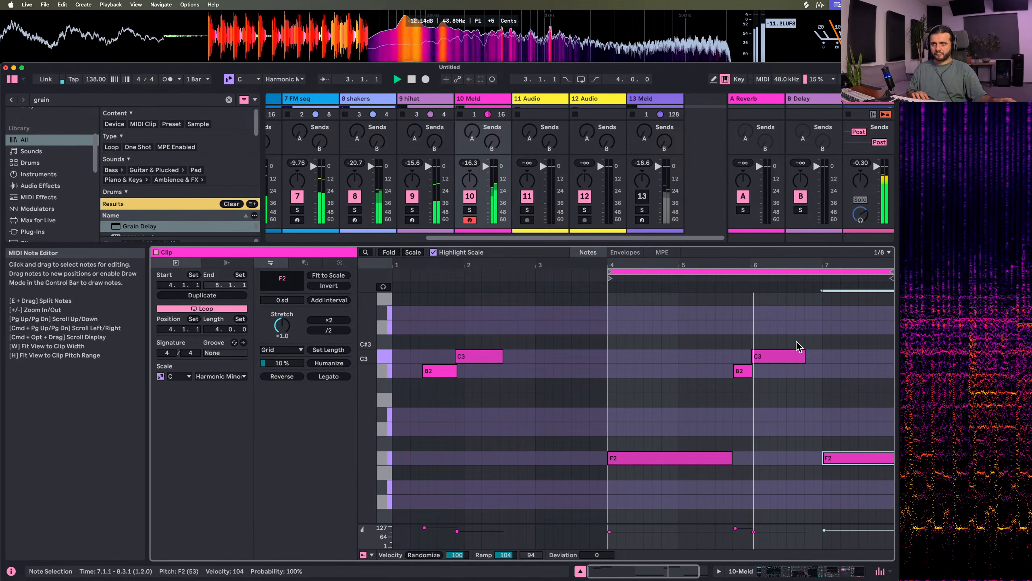
left_click_drag(805, 356, 821, 356)
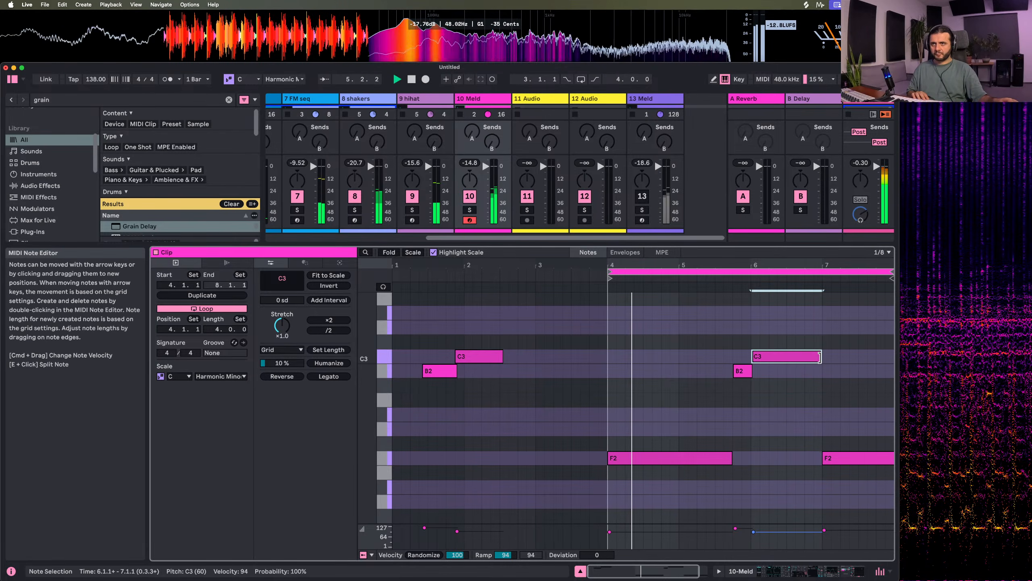
Shift the looped B2 to 5.3.1, shorten C3 to 5.4.1–6.1.1, and fit the F2 notes around them, with the last starting at 6.1.1
left_click_drag(744, 371, 725, 371)
mouse_move(731, 458)
left_mouse_down()
mouse_move(706, 459)
mouse_move(716, 459)
left_mouse_up()
mouse_move(790, 357)
left_mouse_down()
mouse_move(770, 358)
mouse_move(783, 359)
left_mouse_up()
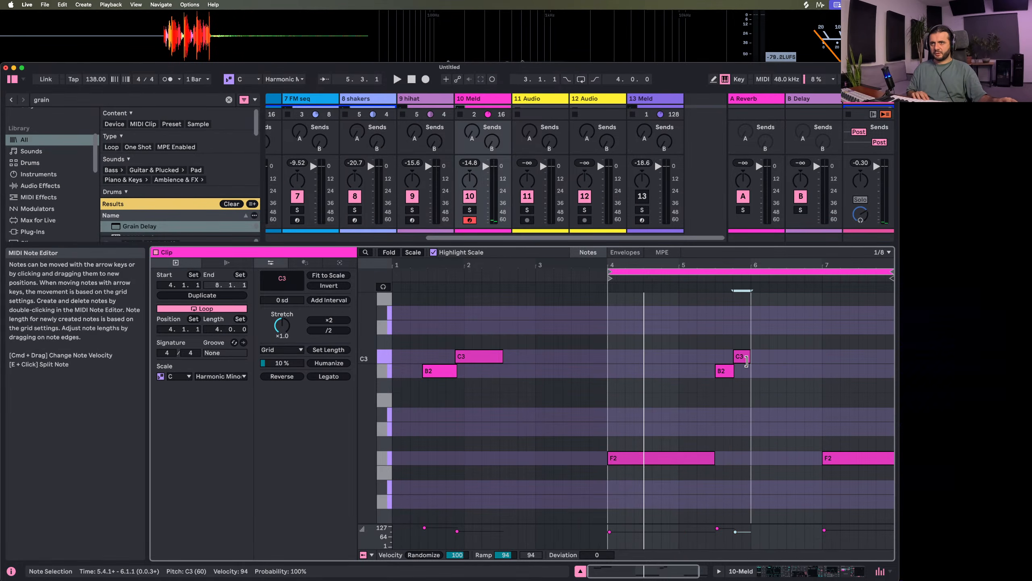
key("space")
left_click_drag(824, 459, 751, 468)
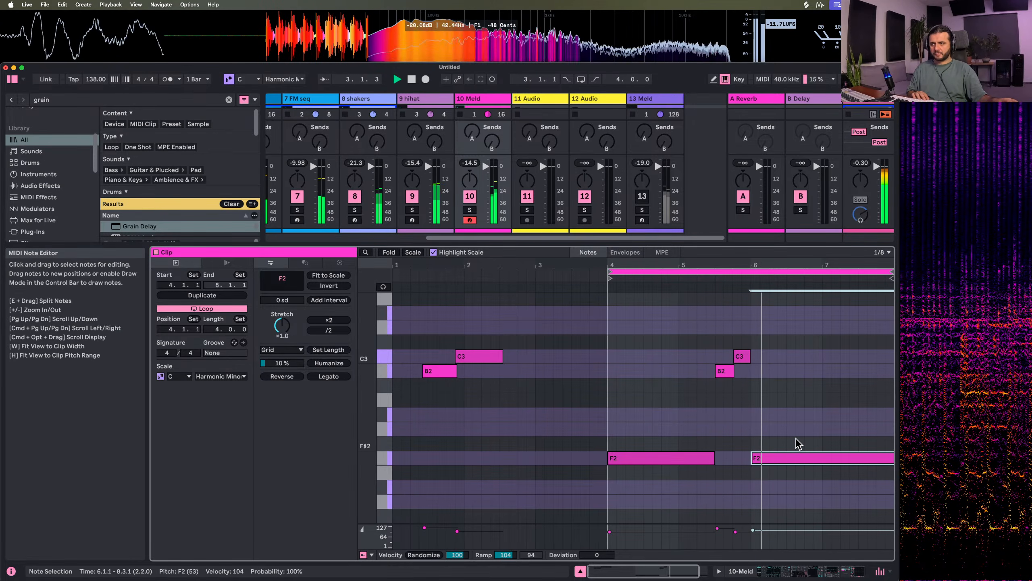
Delete the looped B2, C3 and second F2 notes, extend the remaining F2 from 4.1.1 to 8.1.1, and return to the Meld track's devices
left_click_drag(710, 349, 776, 403)
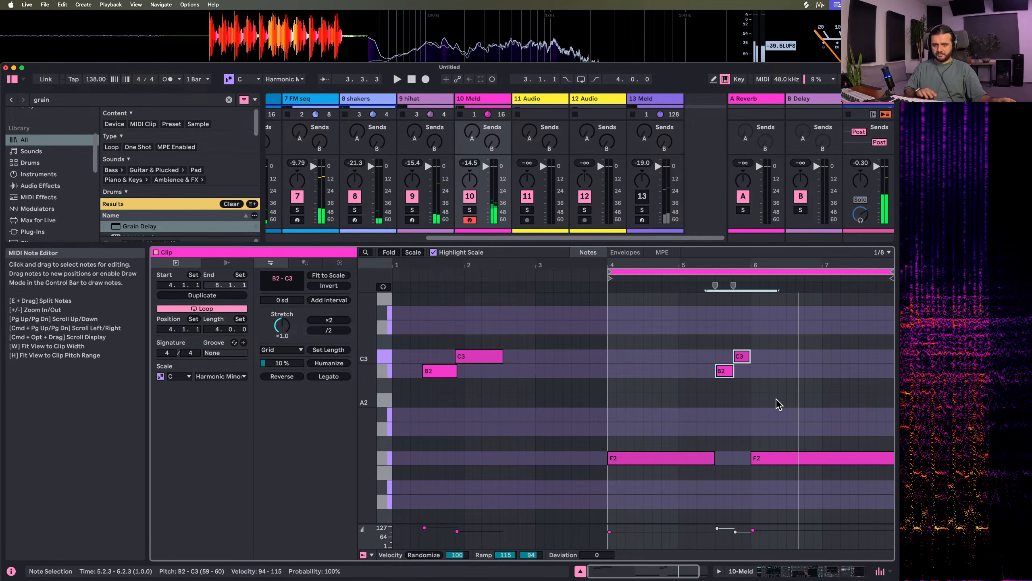
key("Delete")
key("space")
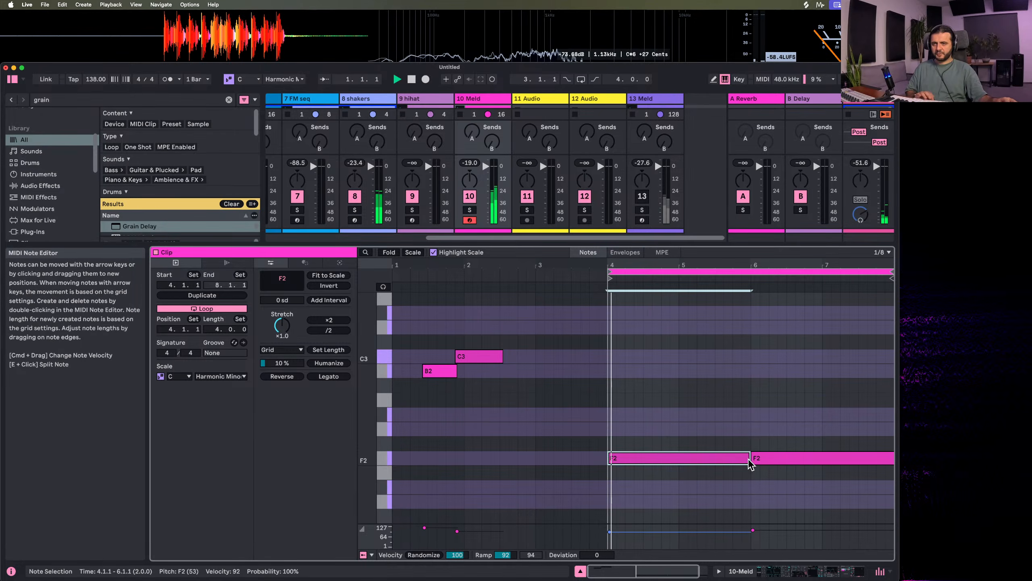
left_click_drag(763, 456, 768, 435)
key("Delete")
key("space")
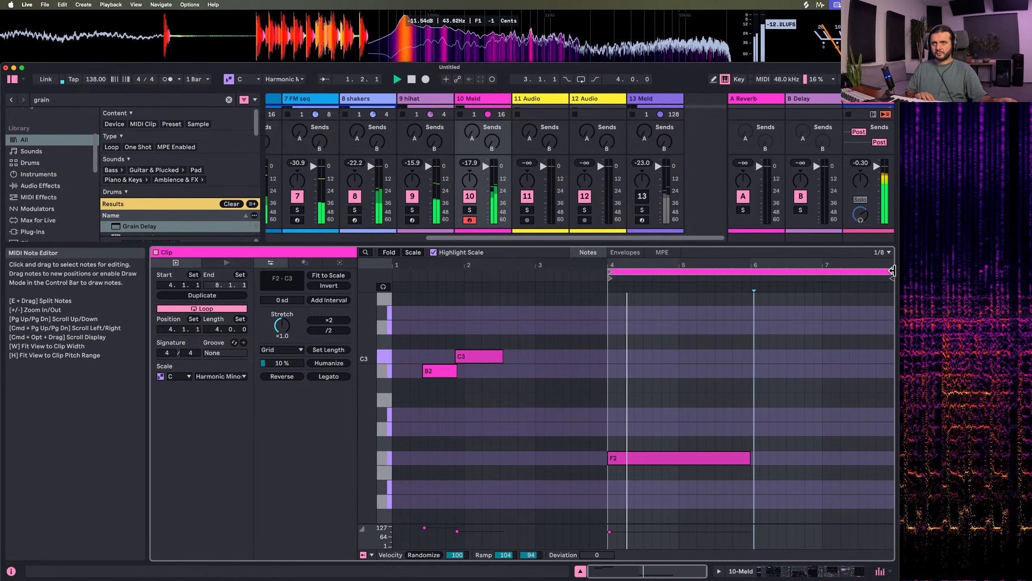
left_click_drag(750, 457, 890, 454)
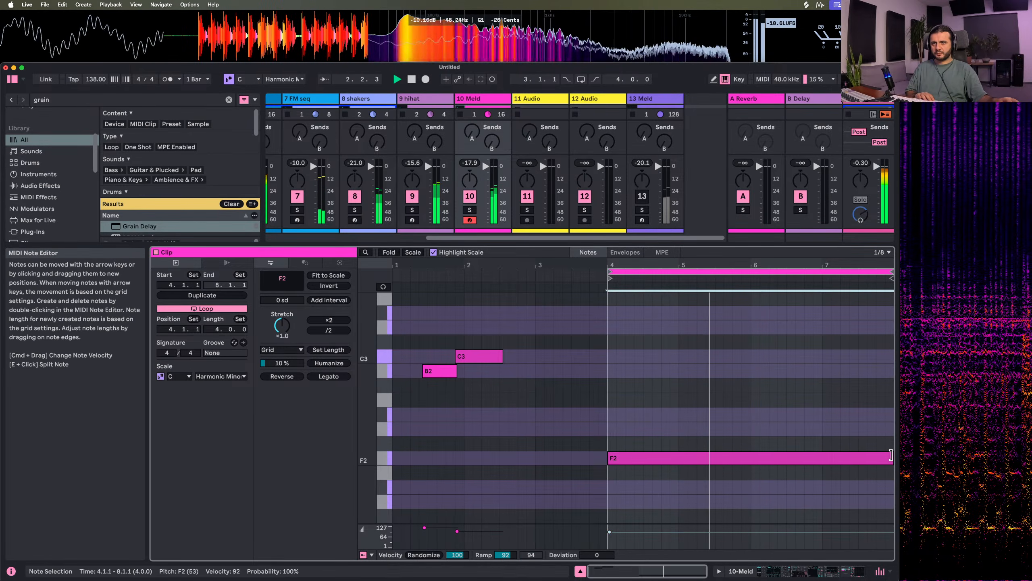
double_click(480, 99)
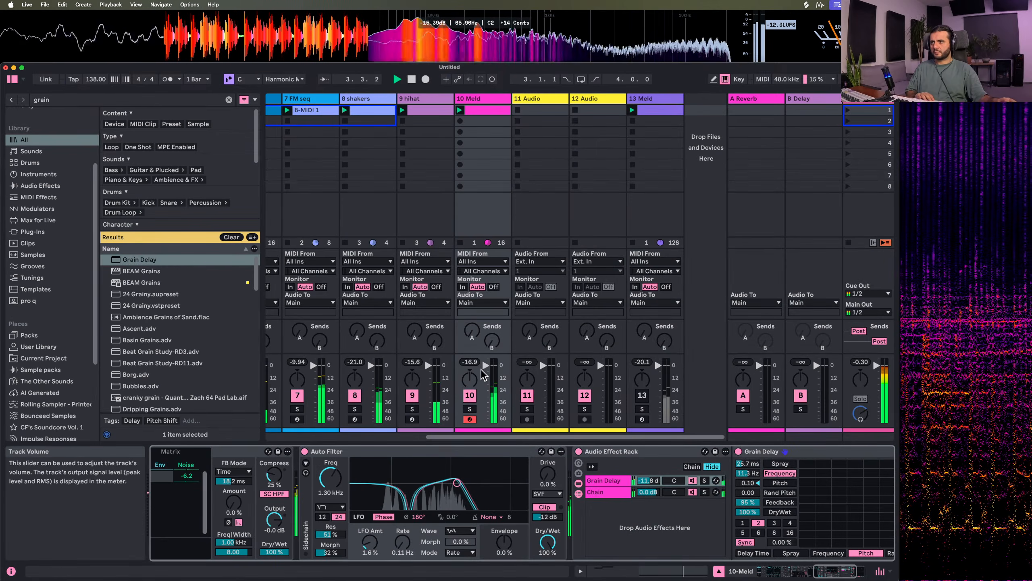
Solo the Meld track, raise Auto Filter's envelope amount to 33%, and unsolo the track
left_click(469, 409)
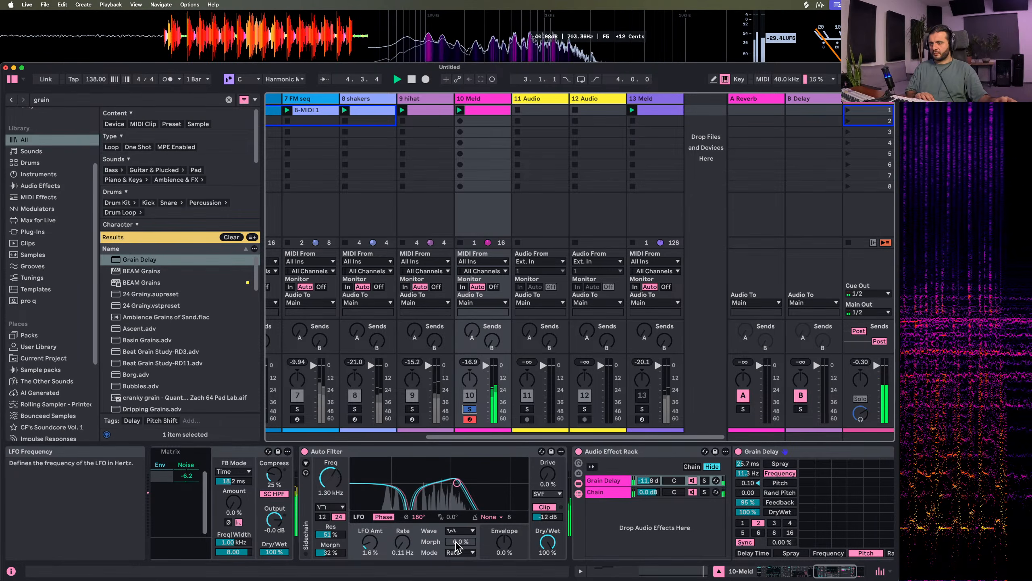
left_click_drag(504, 543, 504, 529)
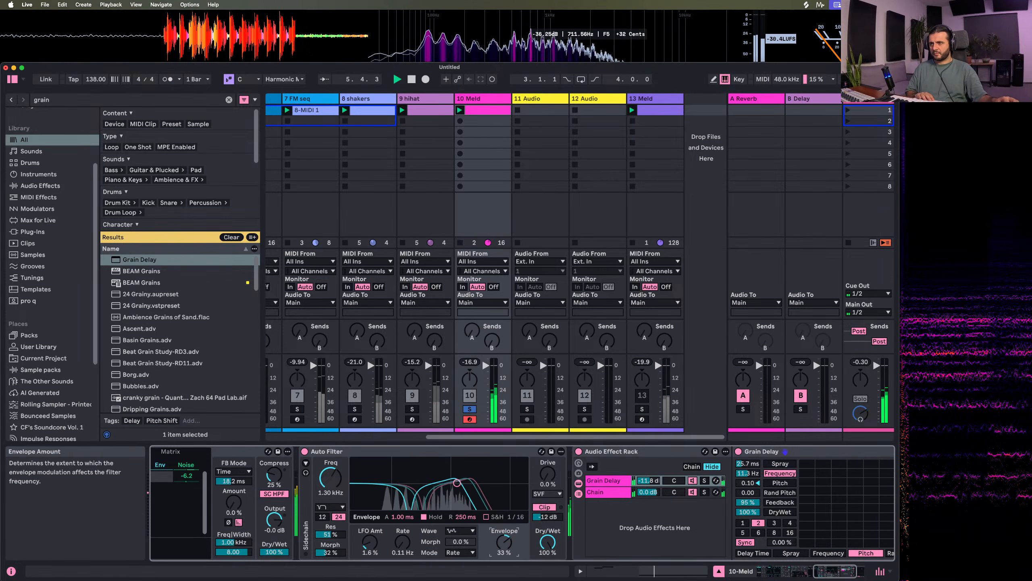
left_click(469, 408)
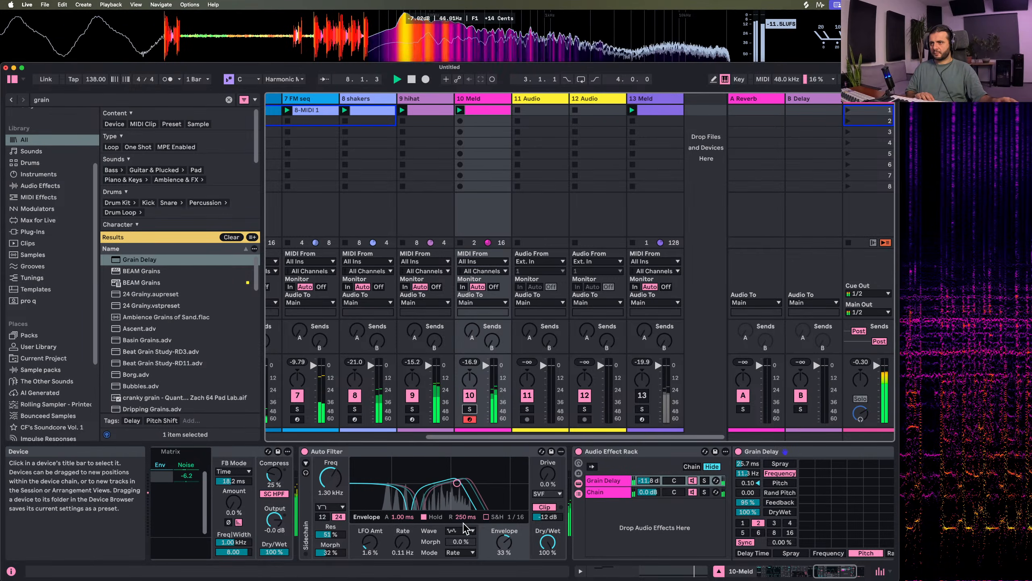
Pan Meld's engine A to 13L and set Auto Filter's envelope amount to -38%
scroll(427, 523, "left", 10)
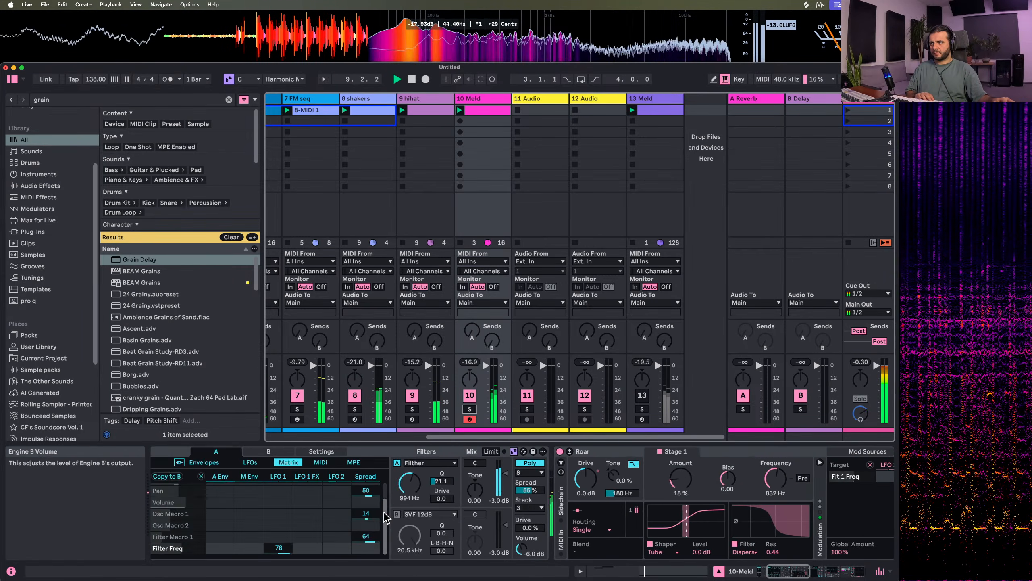
scroll(383, 517, "left", 2)
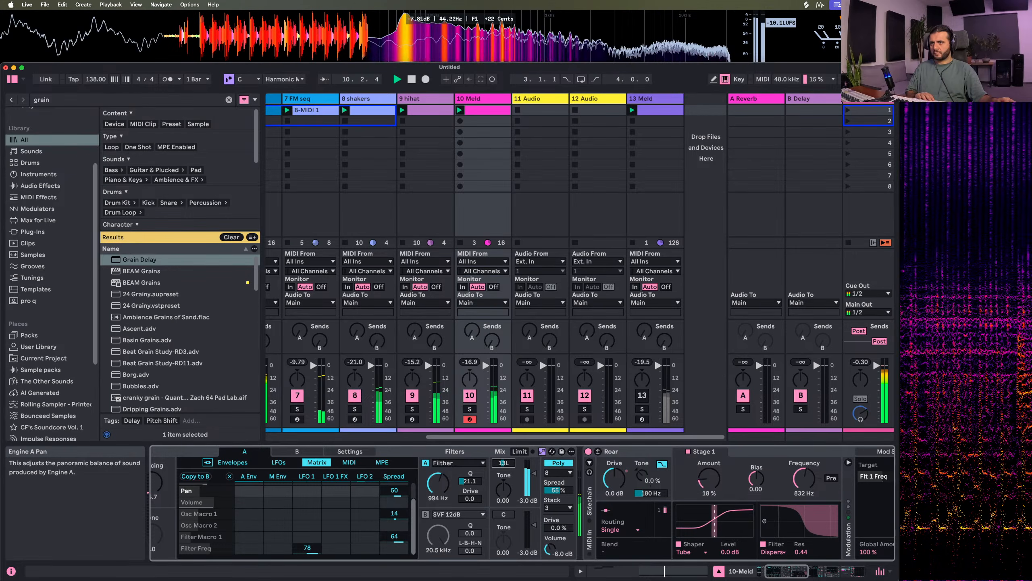
scroll(493, 471, "right", 15)
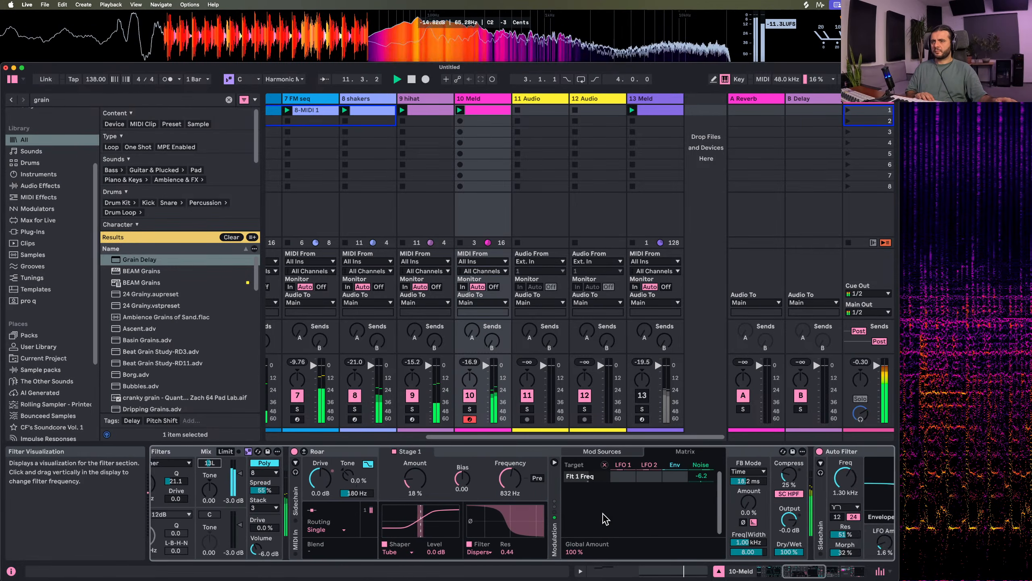
left_click_drag(825, 542, 824, 564)
Expand Auto Filter's sidechain section and set its external source to the 5 rain chord texture track
left_click(626, 462)
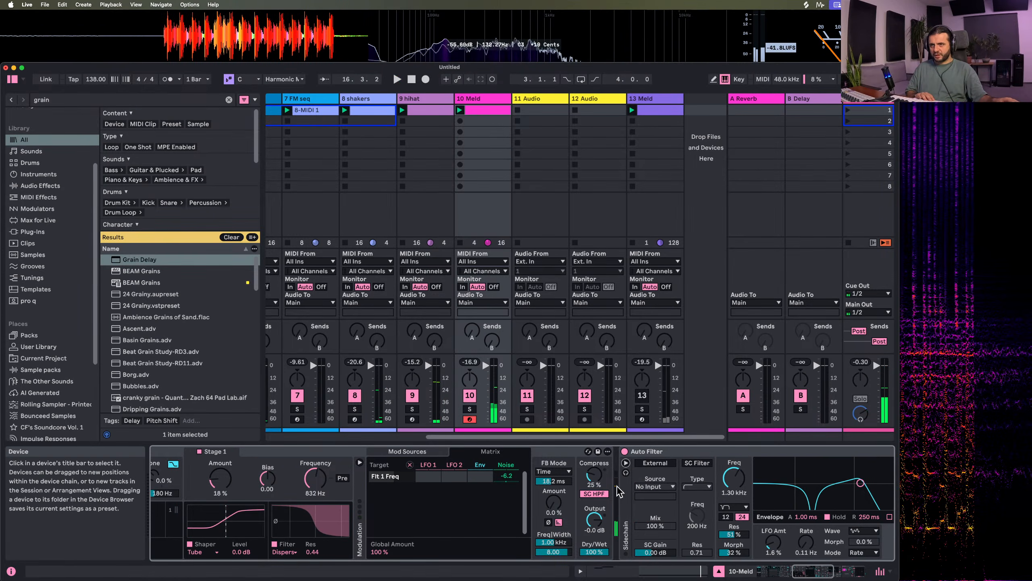
left_click(524, 484)
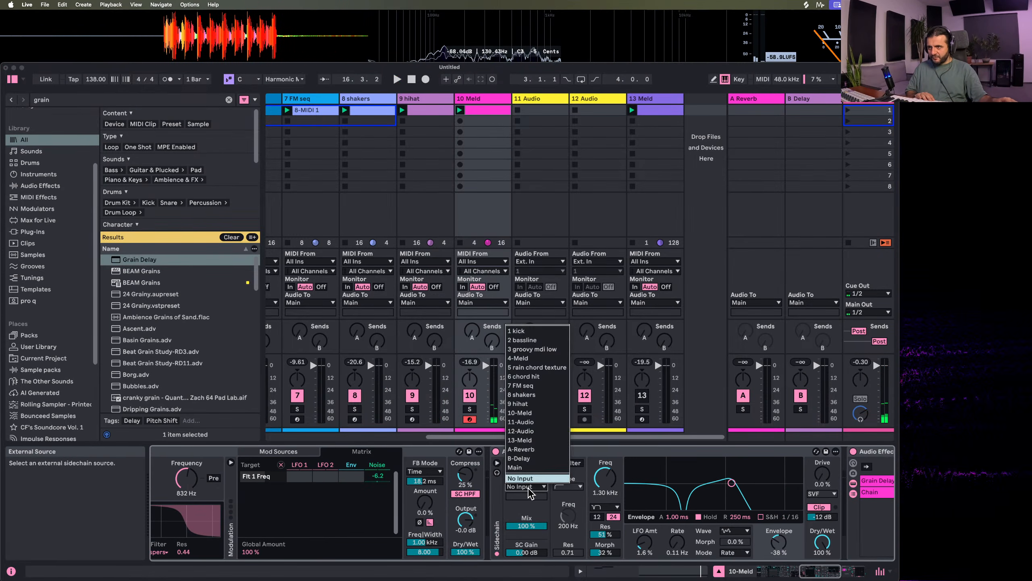
left_click(537, 367)
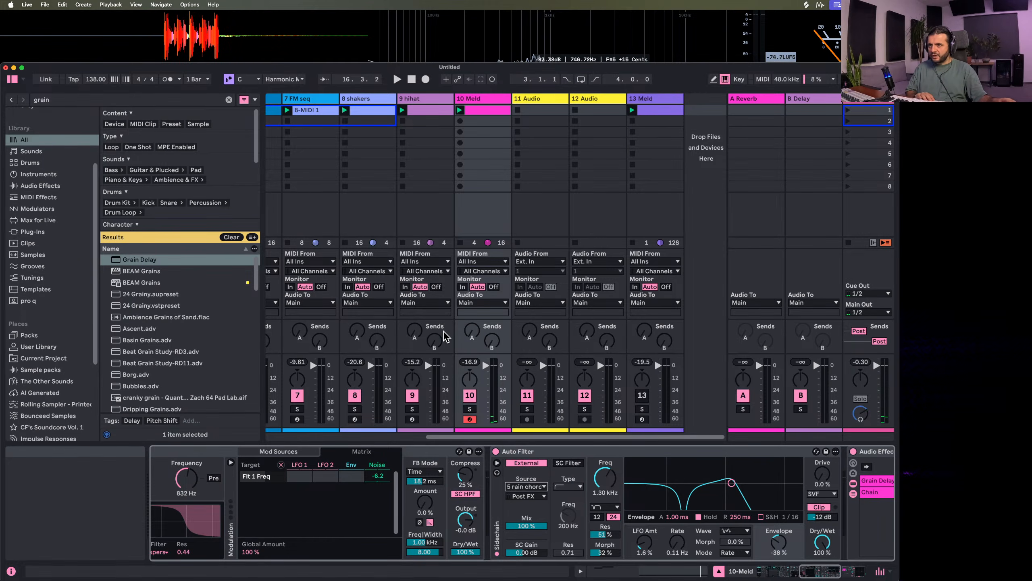
Audition the rain chord texture track in solo, and switch to soloed playback of the 10 Meld track
scroll(455, 378, "left", 10)
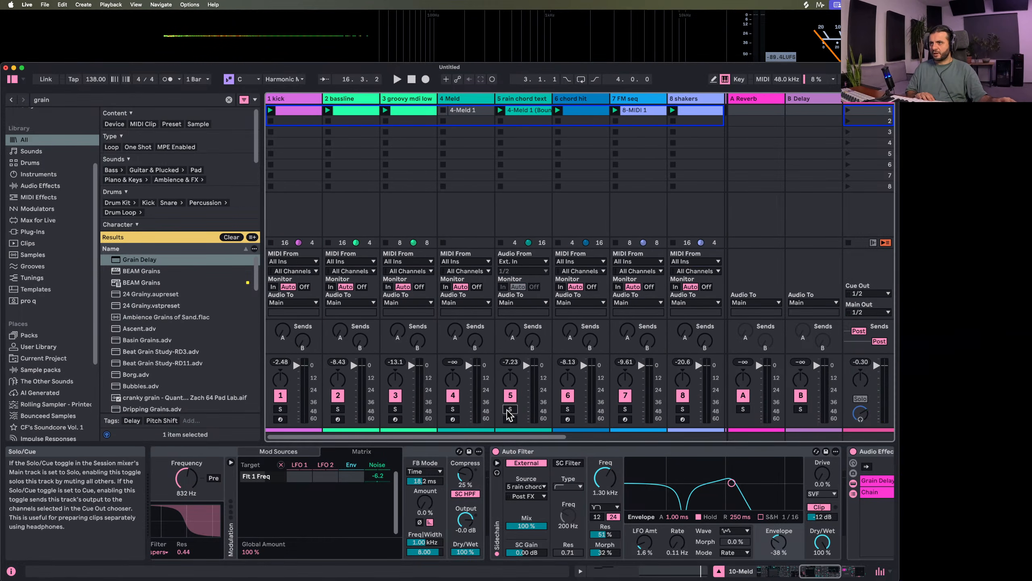
left_click(511, 409)
key("space")
scroll(506, 162, "right", 5)
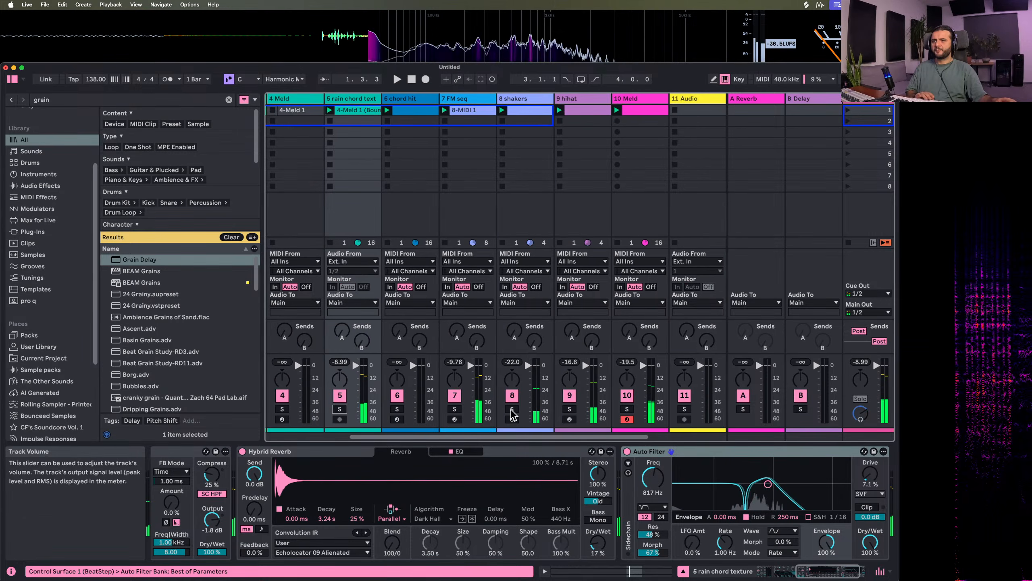
left_click(506, 118)
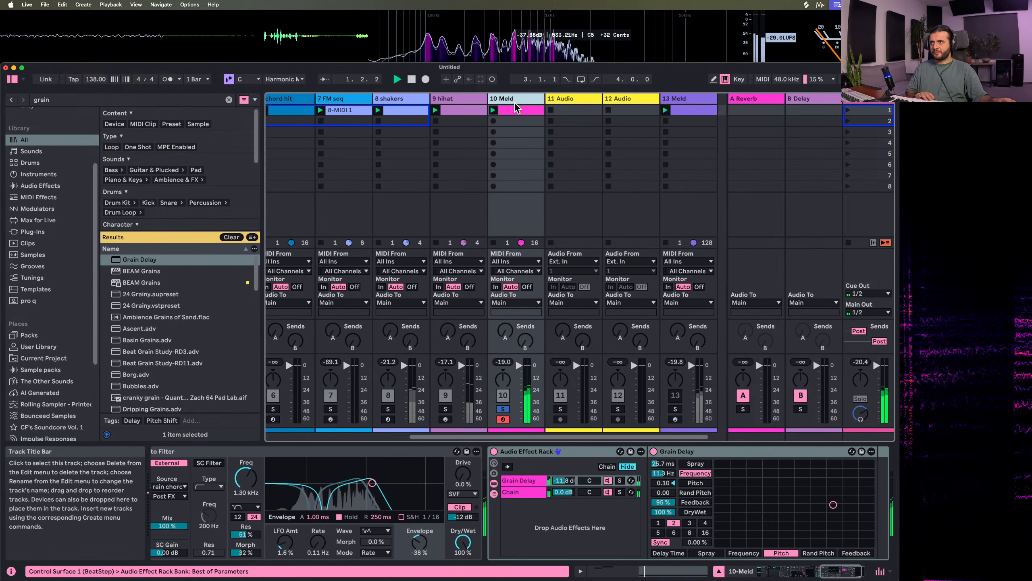
Set the 10 Meld track's Auto Filter envelope amount to 51%, with 0 ms attack and 462 ms release
scroll(603, 510, "right", 3)
scroll(604, 510, "left", 8)
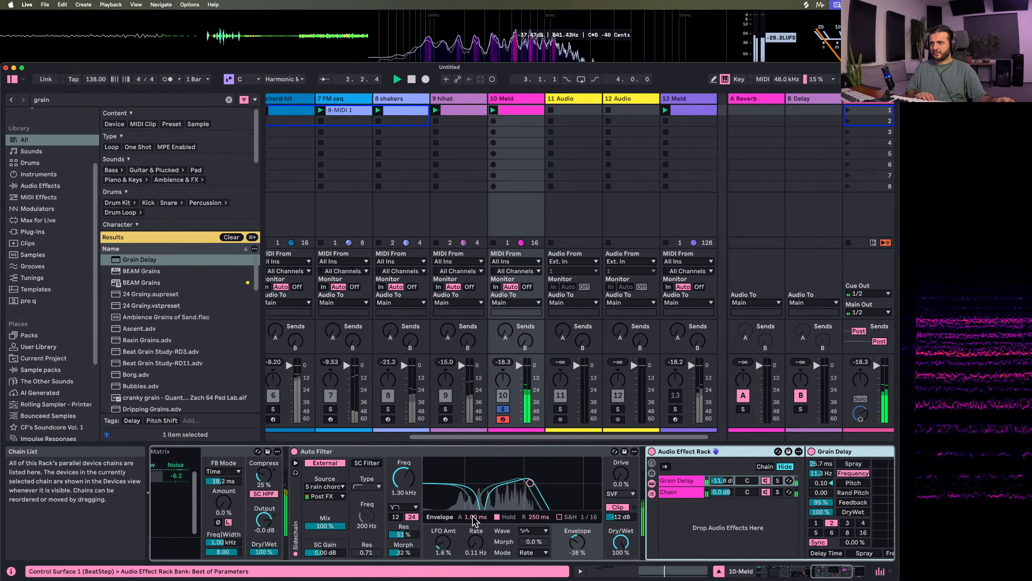
left_click_drag(714, 543, 714, 507)
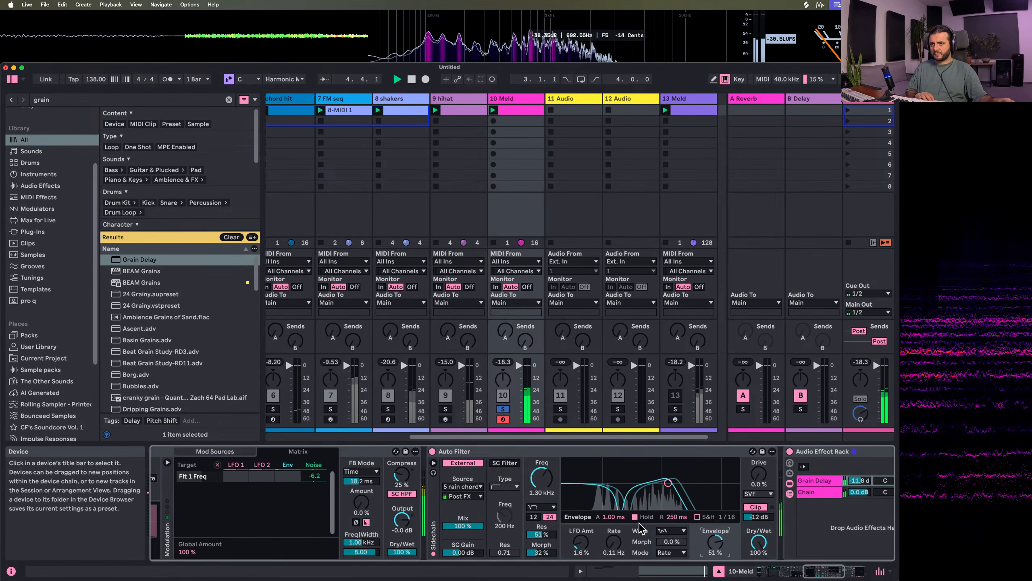
left_click_drag(613, 517, 614, 539)
mouse_move(677, 519)
left_mouse_down()
mouse_move(676, 549)
mouse_move(676, 509)
left_mouse_up()
Solo the 5 rain chord texture track alongside 10 Meld, raise 10 Meld's Auto Filter envelope amount to 100%, and clear the solos
scroll(402, 405, "left", 5)
scroll(401, 404, "left", 3)
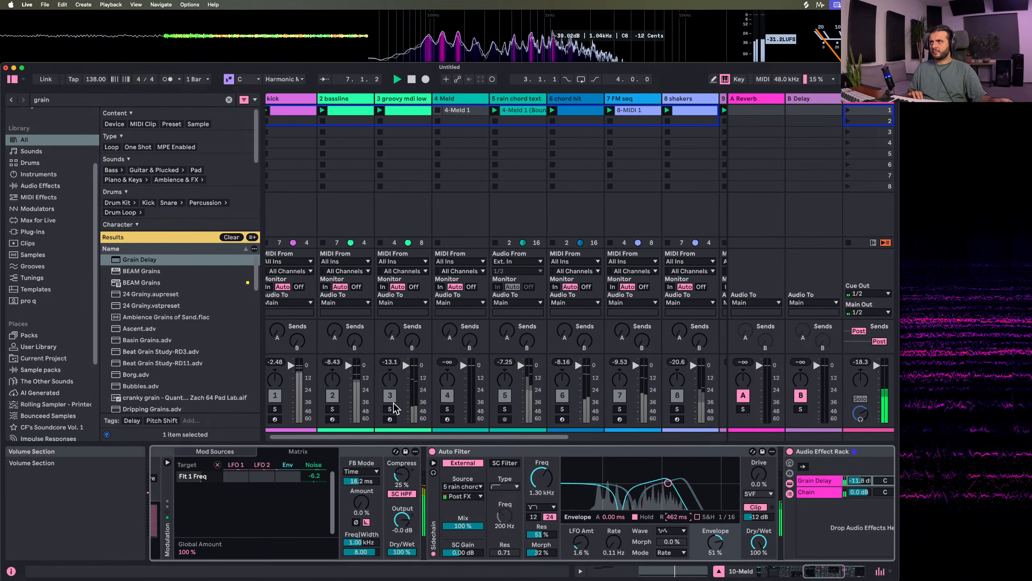
left_click(505, 410)
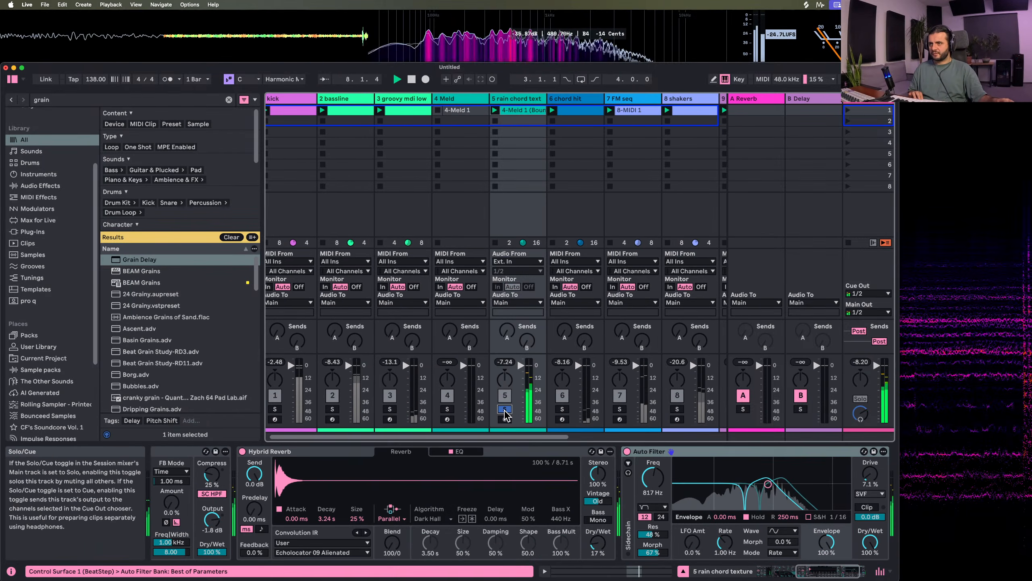
scroll(561, 123, "right", 4)
left_click(561, 123)
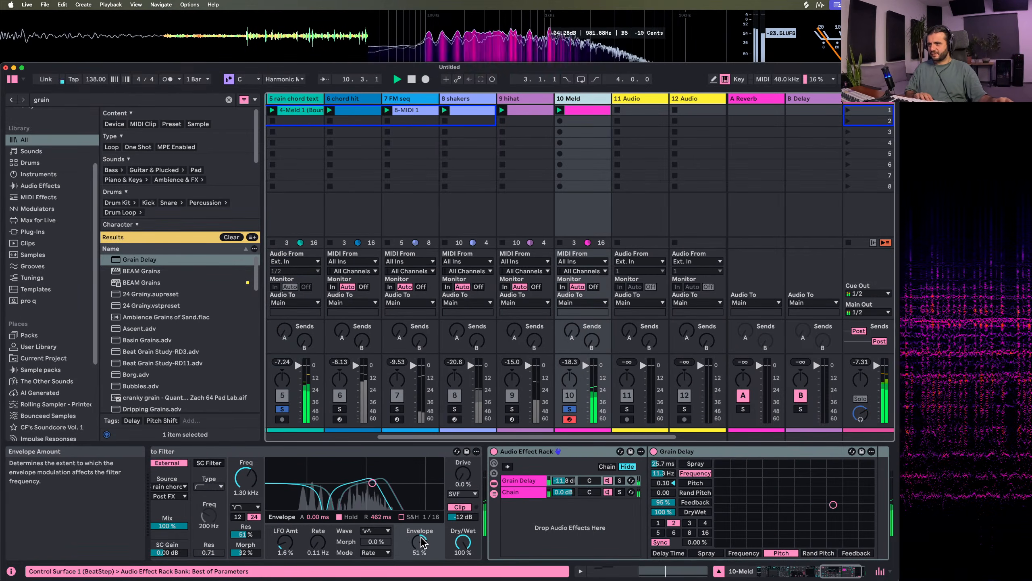
left_click_drag(419, 546, 419, 512)
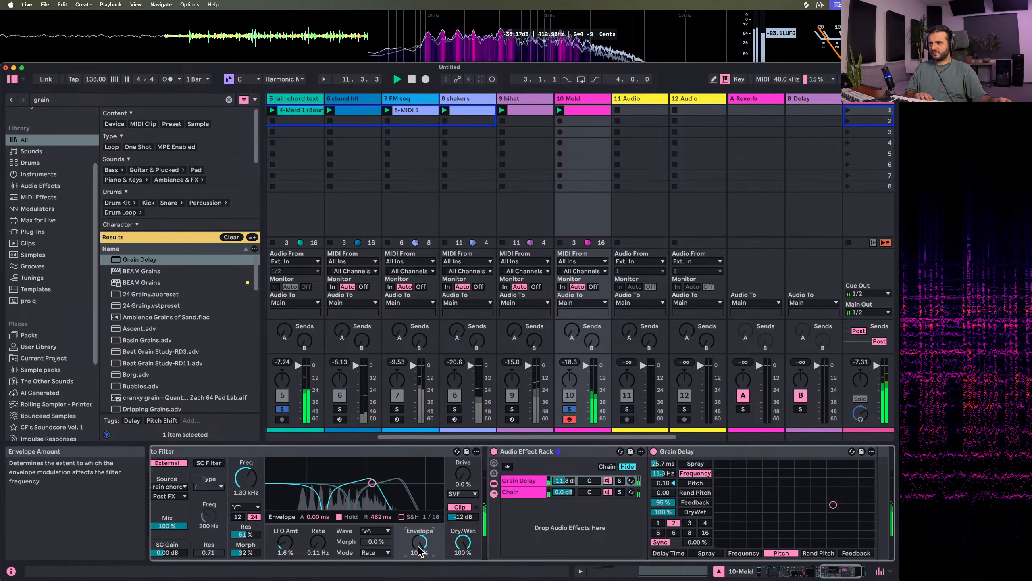
left_click(569, 408)
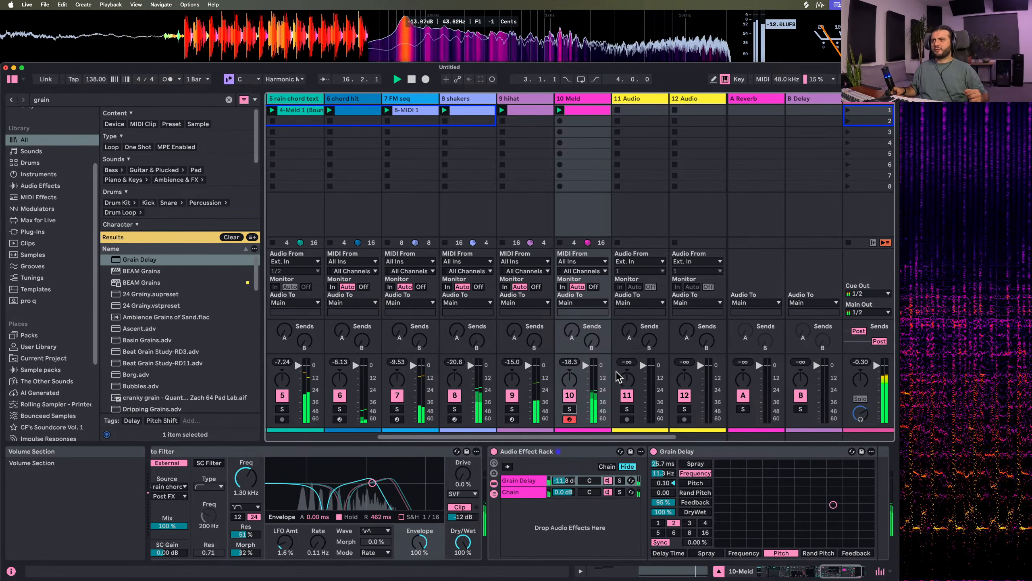
Reactivate the 13 Meld track and audition it briefly in solo
scroll(569, 205, "right", 3)
scroll(569, 205, "right", 1)
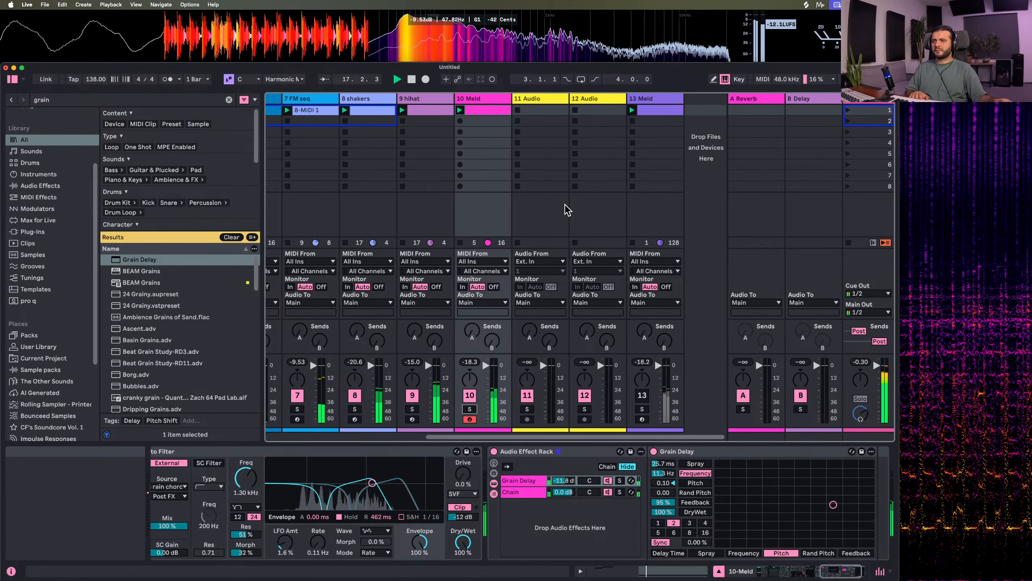
left_click(641, 395)
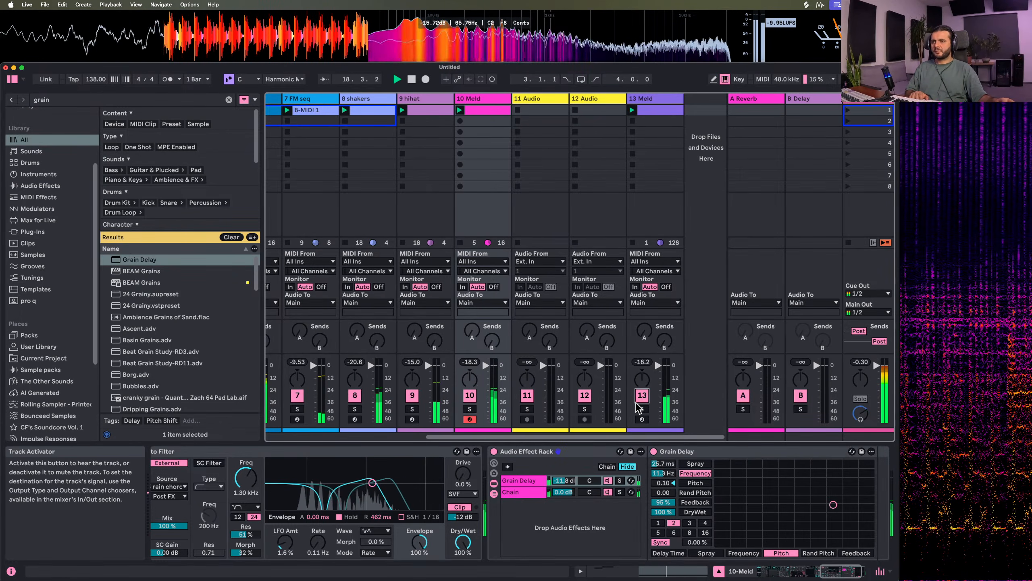
left_click(642, 409)
left_click(642, 409)
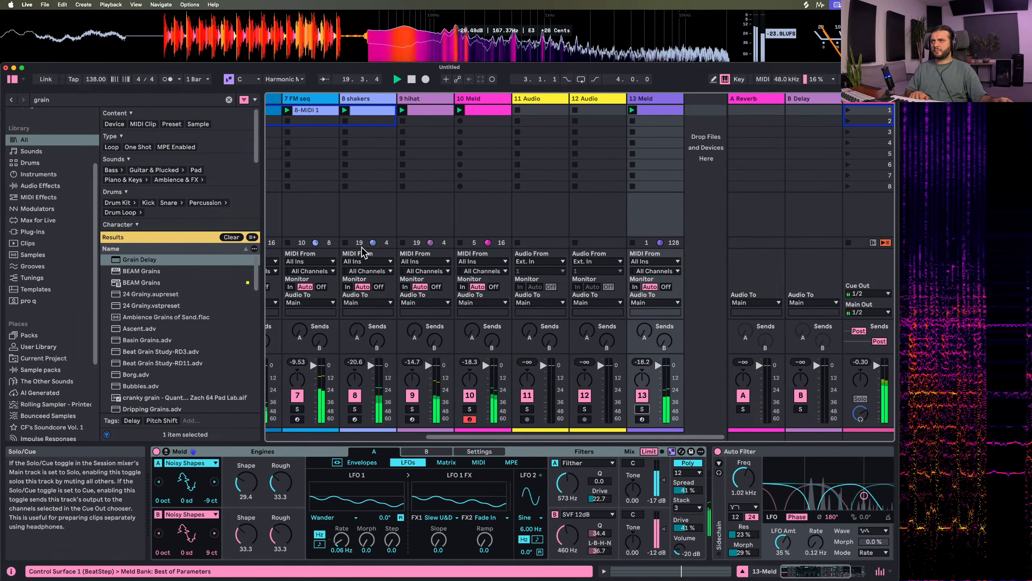
Set the rain chord texture track's Auto Filter to 1.97 kHz with 43% resonance, and review its device chain
scroll(447, 244, "left", 10)
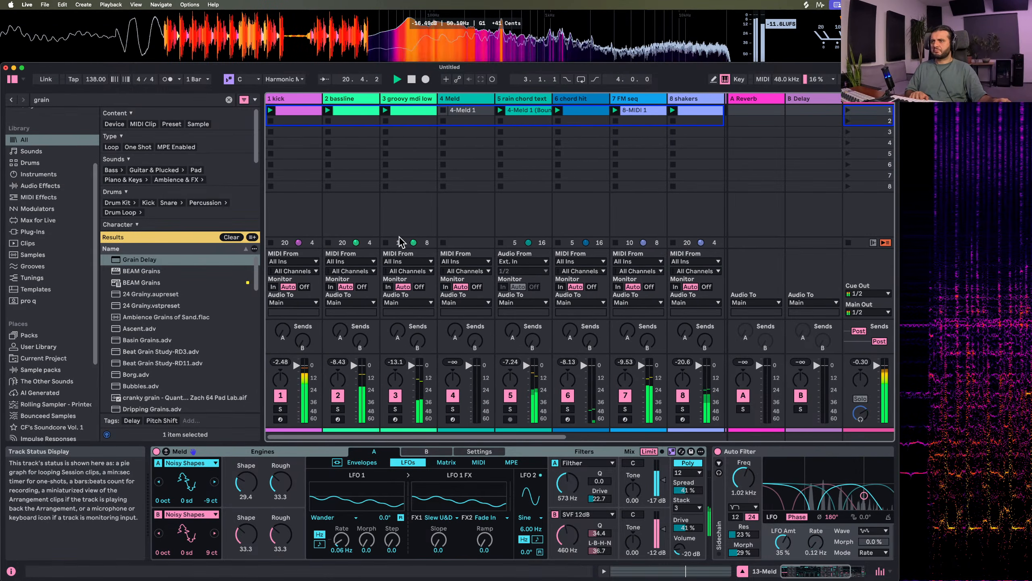
left_click(529, 114)
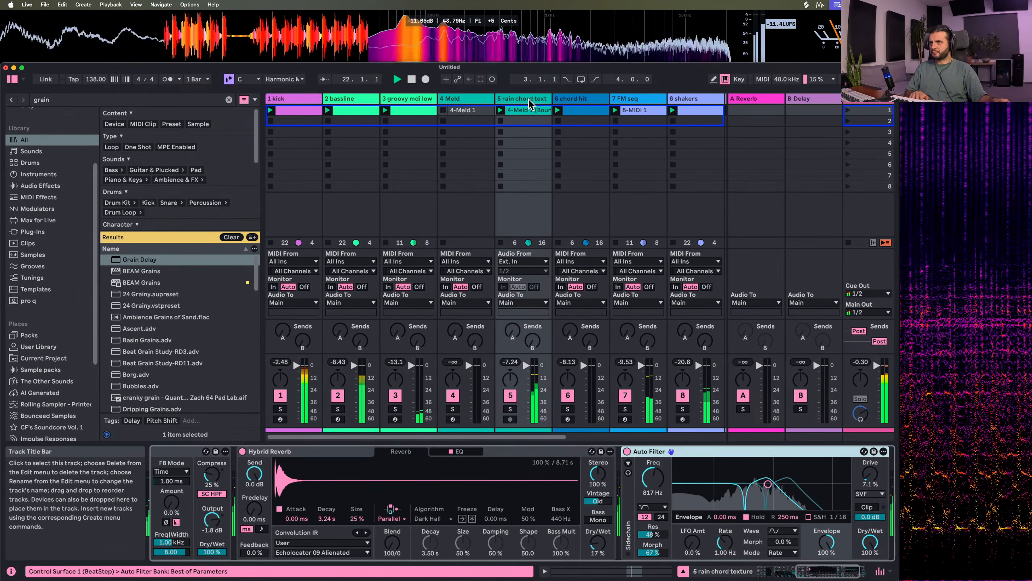
scroll(446, 530, "right", 5)
scroll(446, 530, "right", 5)
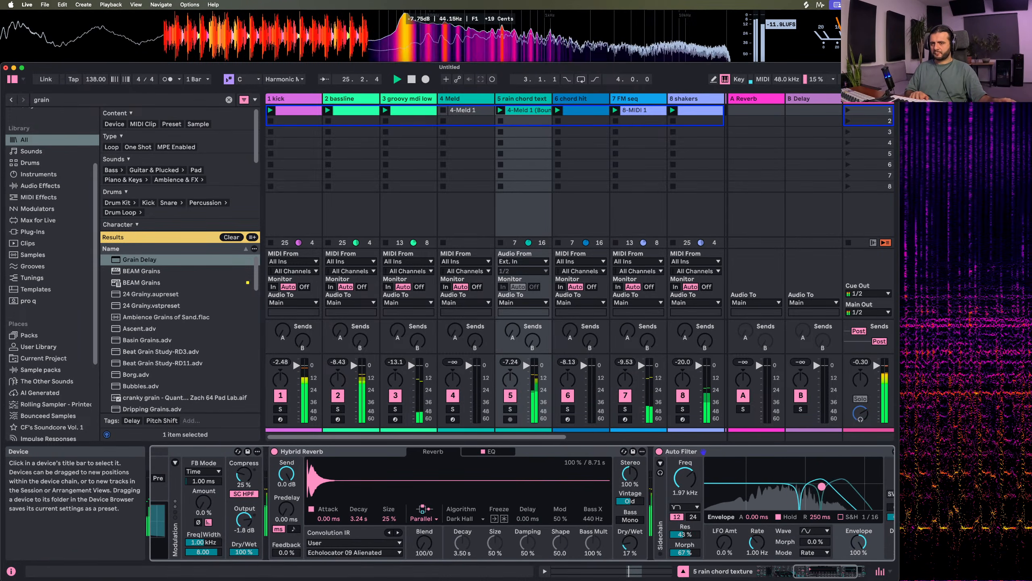
scroll(285, 510, "left", 10)
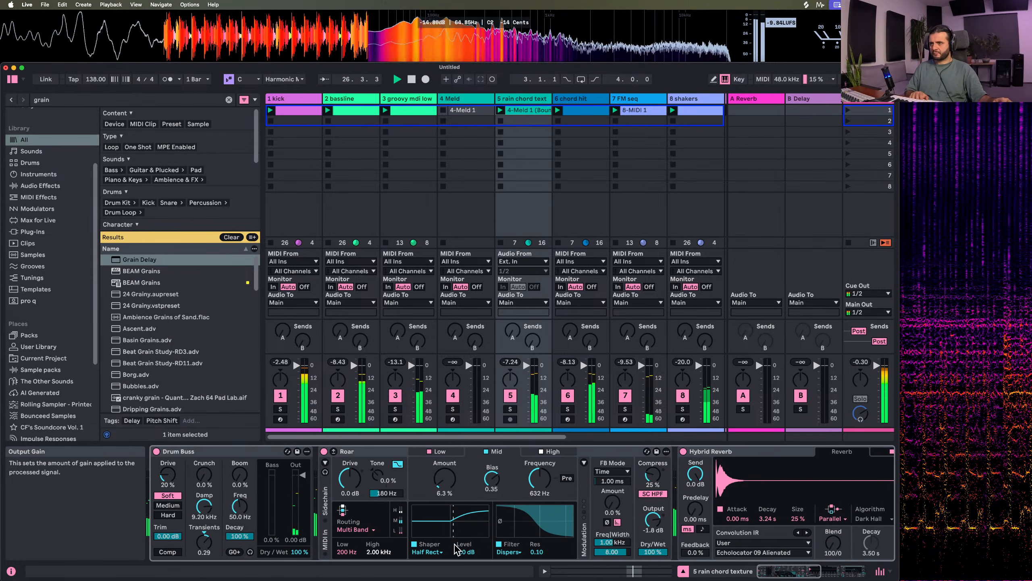
scroll(408, 530, "right", 10)
scroll(408, 531, "right", 2)
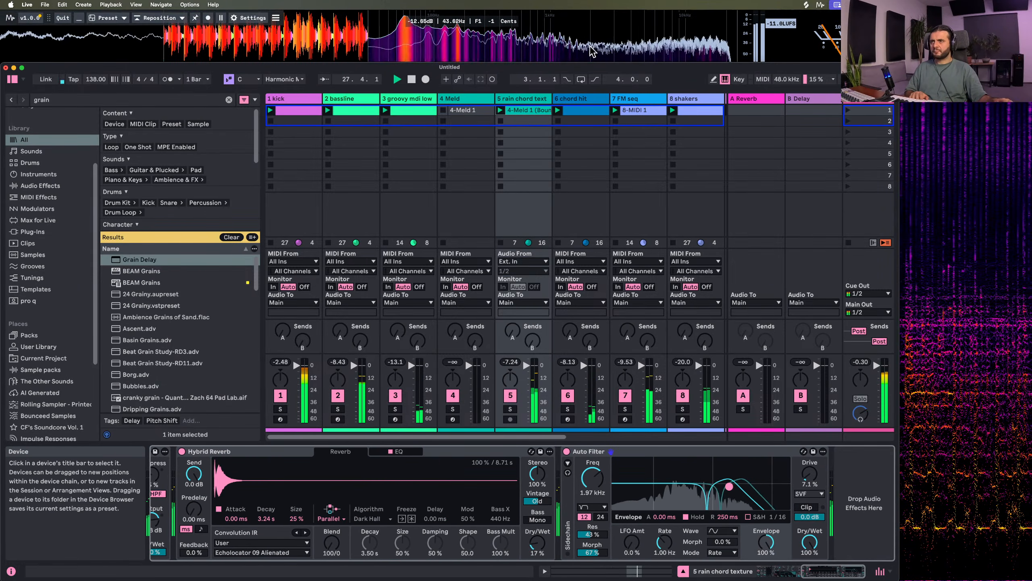
Rename the 10 Meld track as "# padish"
scroll(513, 132, "right", 10)
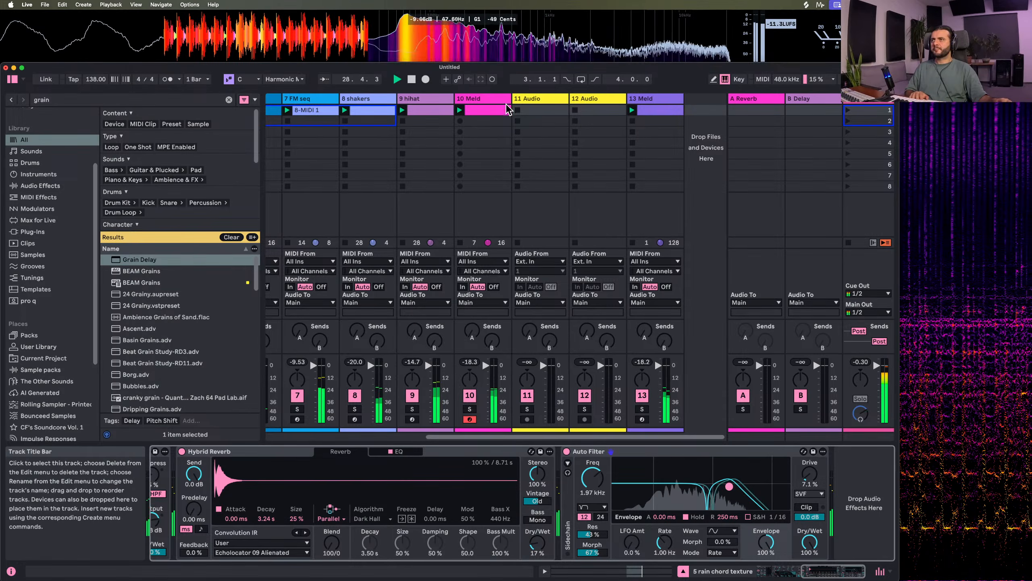
left_click(492, 102)
key("super+r")
type("# pad")
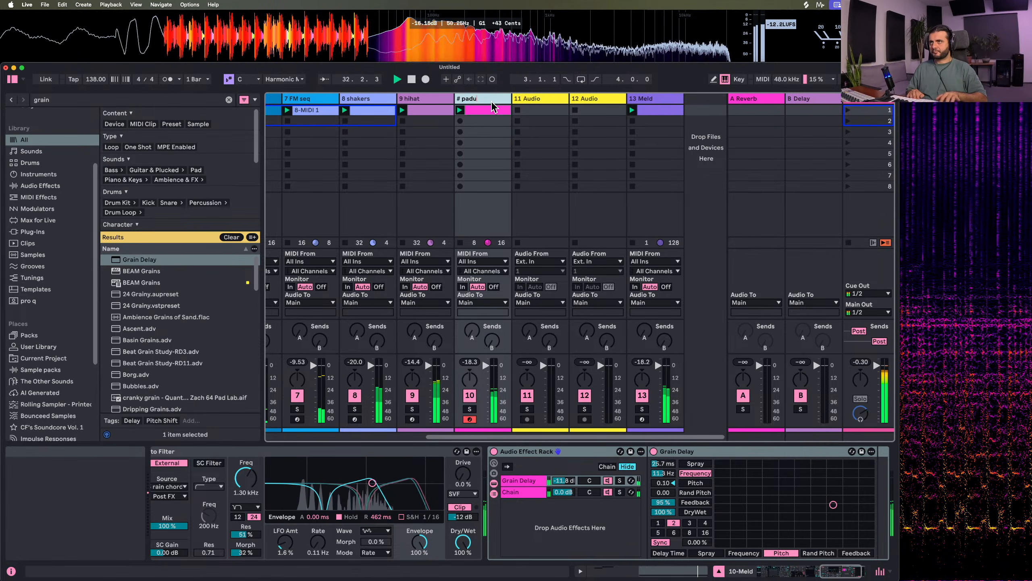
type("ish")
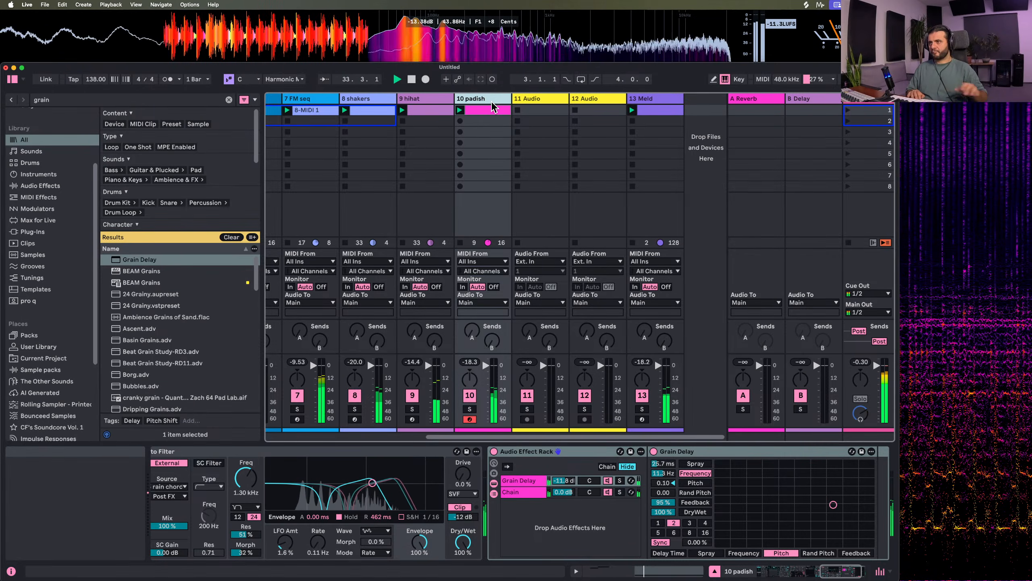
Insert a new MIDI track after padish and load a Meld instrument onto it
right_click(480, 98)
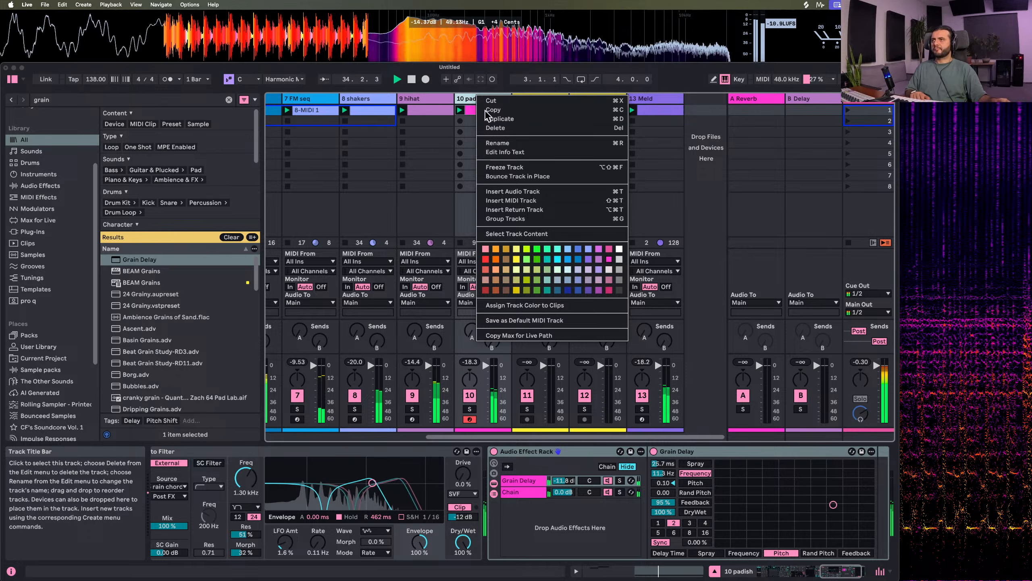
left_click(516, 201)
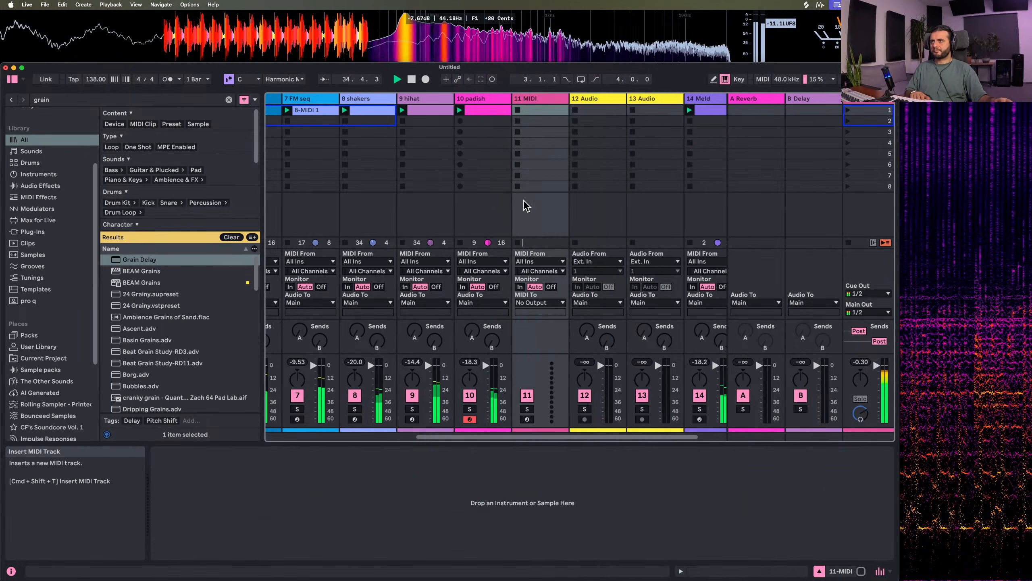
left_click(81, 100)
type("e")
key("BackSpace")
type("meld")
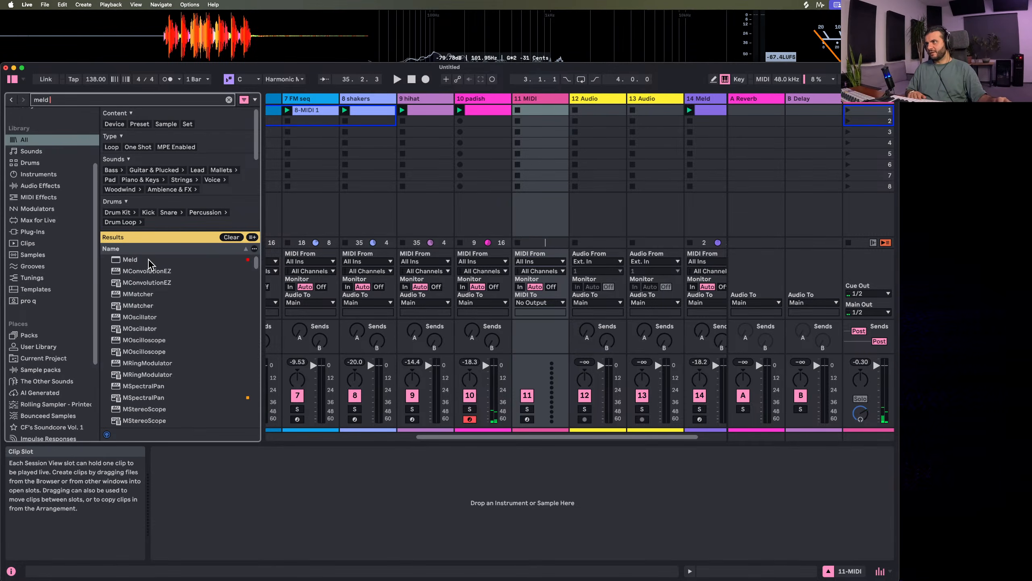
left_click_drag(150, 263, 552, 117)
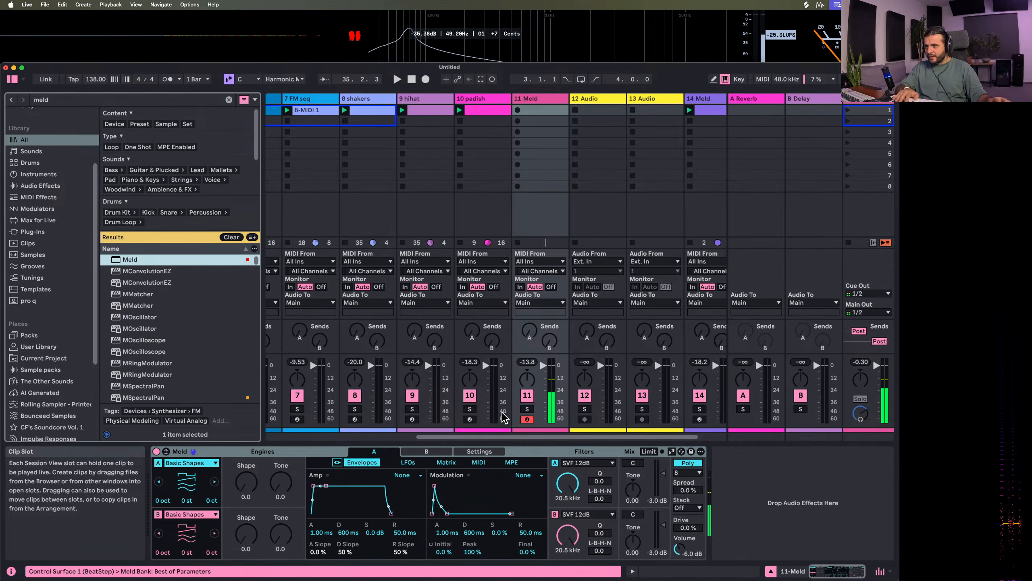
Set the new Meld's engine A to Simple Fm with amount 99.2 and ratio 36.5, and turn engine B off
left_click(173, 463)
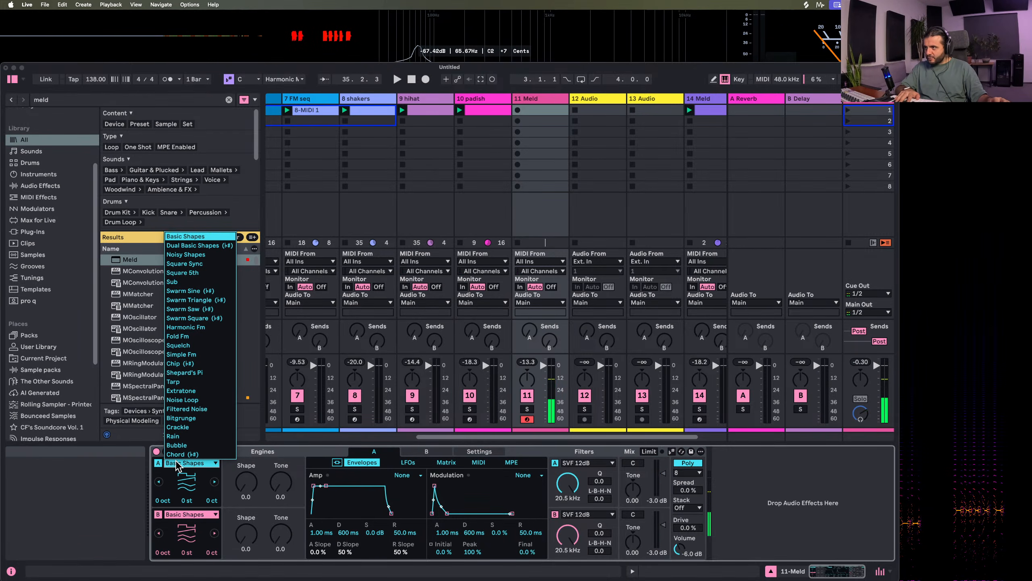
left_click(204, 354)
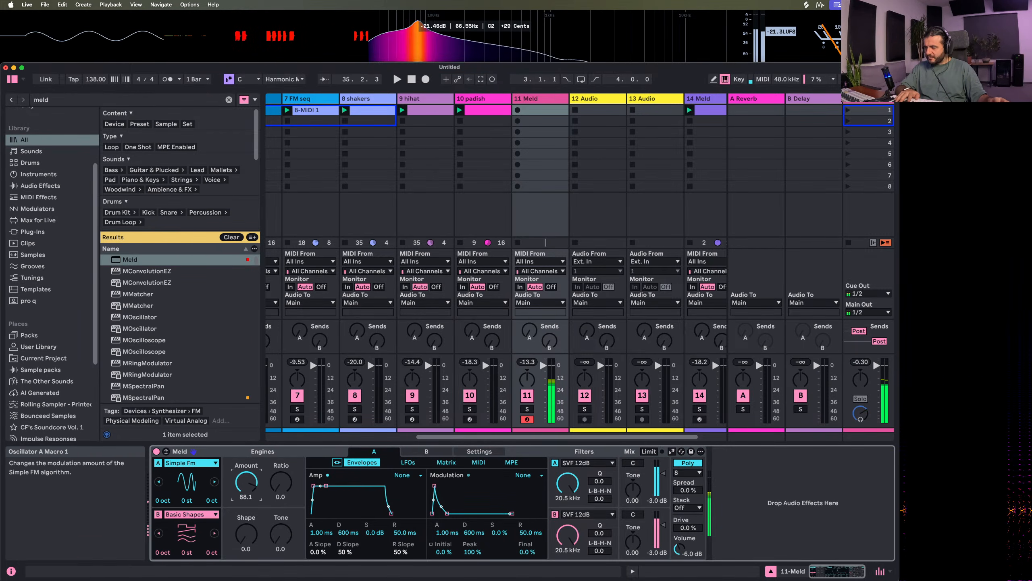
left_click(158, 514)
mouse_move(281, 483)
left_mouse_down()
mouse_move(280, 411)
mouse_move(280, 456)
mouse_move(247, 475)
mouse_move(246, 490)
mouse_move(280, 500)
mouse_move(247, 472)
mouse_move(269, 497)
left_mouse_up()
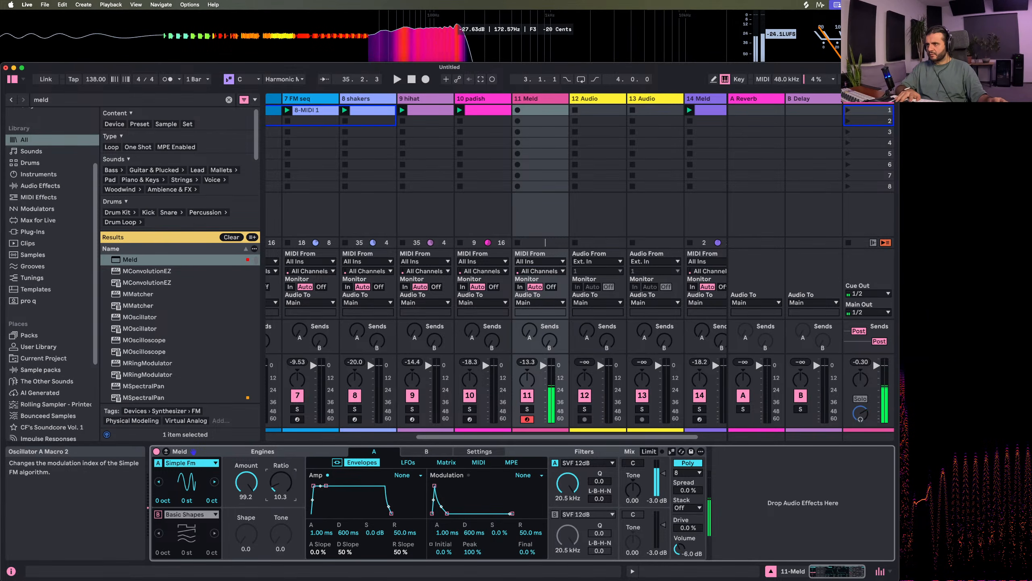
left_click_drag(270, 498, 268, 486)
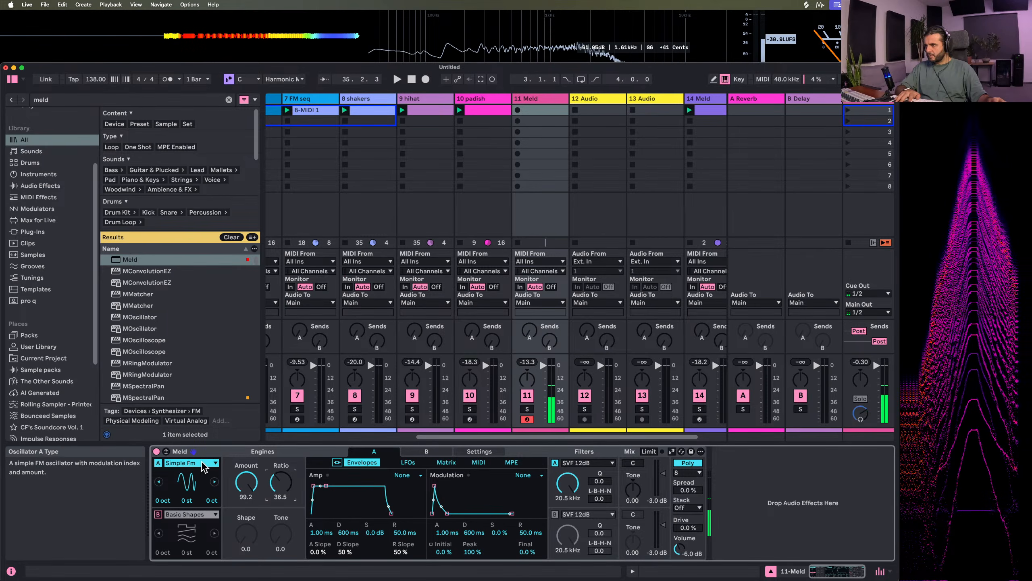
Switch engine A to Fold Fm with amount and shape at 100, and give its amp envelope 0 ms attack, 4.34 s decay and no sustain
left_click(191, 462)
left_click(178, 335)
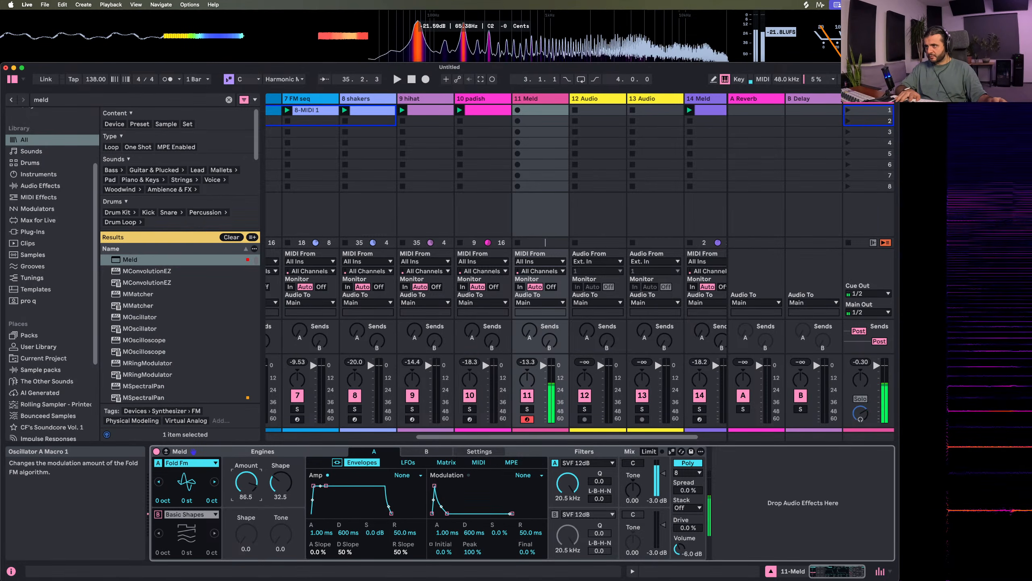
left_click_drag(246, 482, 281, 435)
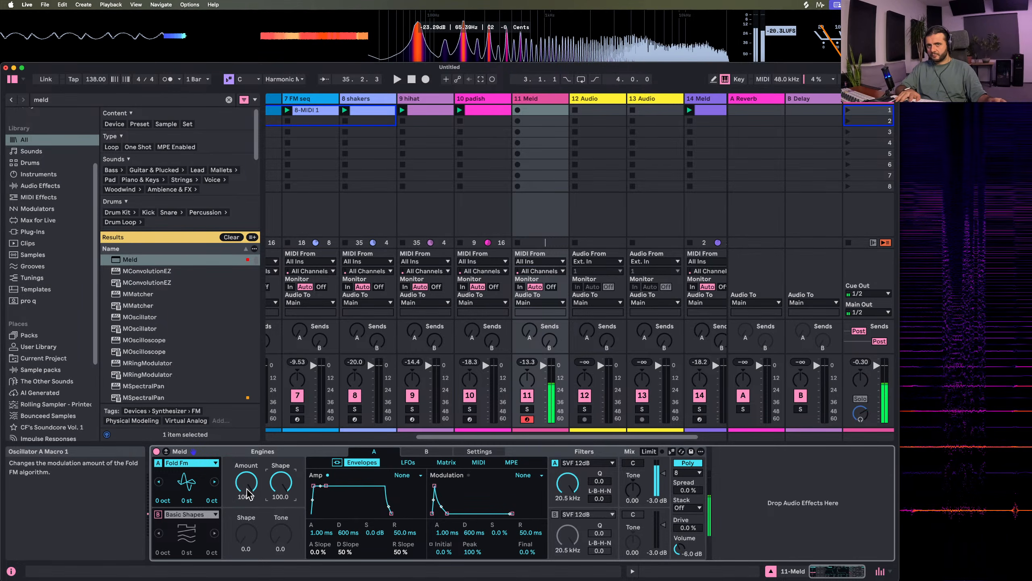
mouse_move(247, 488)
left_mouse_down()
mouse_move(247, 523)
mouse_move(247, 484)
left_mouse_up()
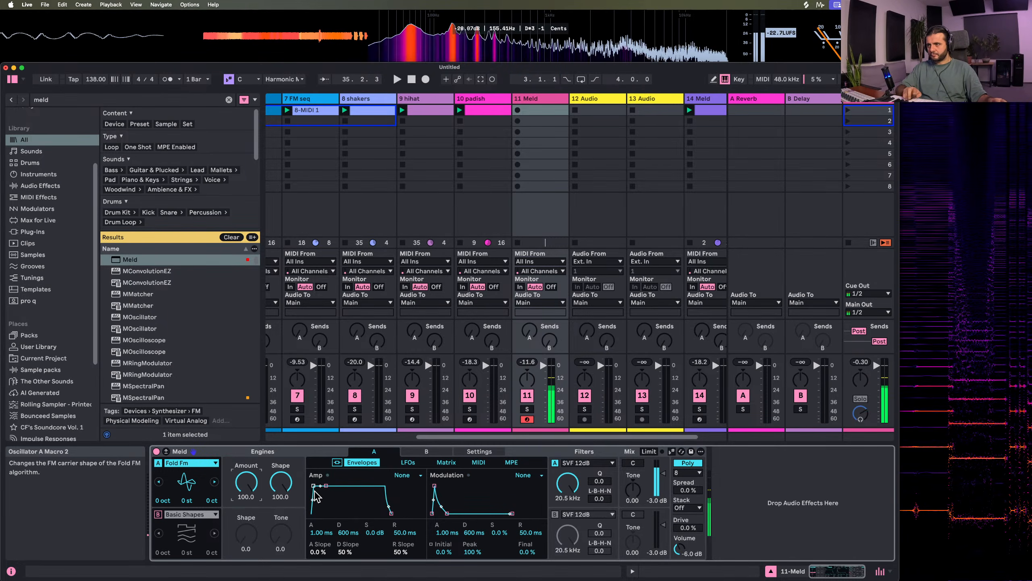
left_click_drag(326, 486, 331, 514)
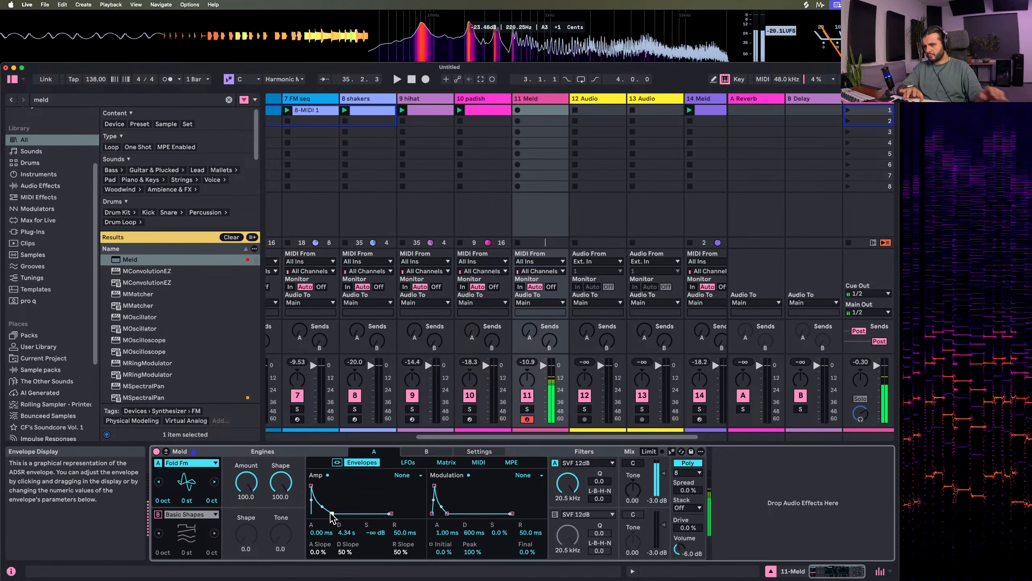
Change engine A to Harmonic Fm with amount 21.4 and ratio 58.7
left_click(205, 467)
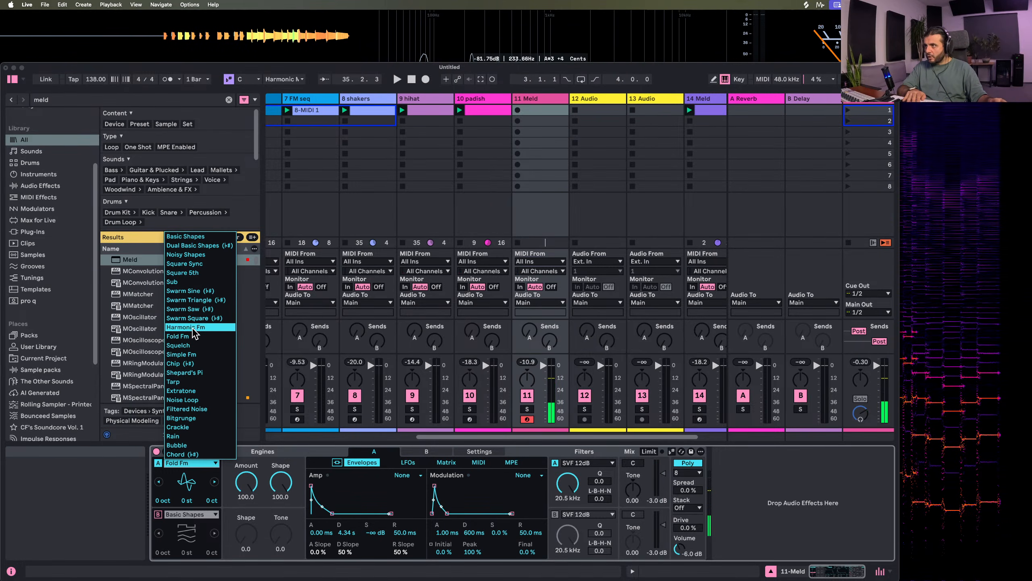
left_click(192, 327)
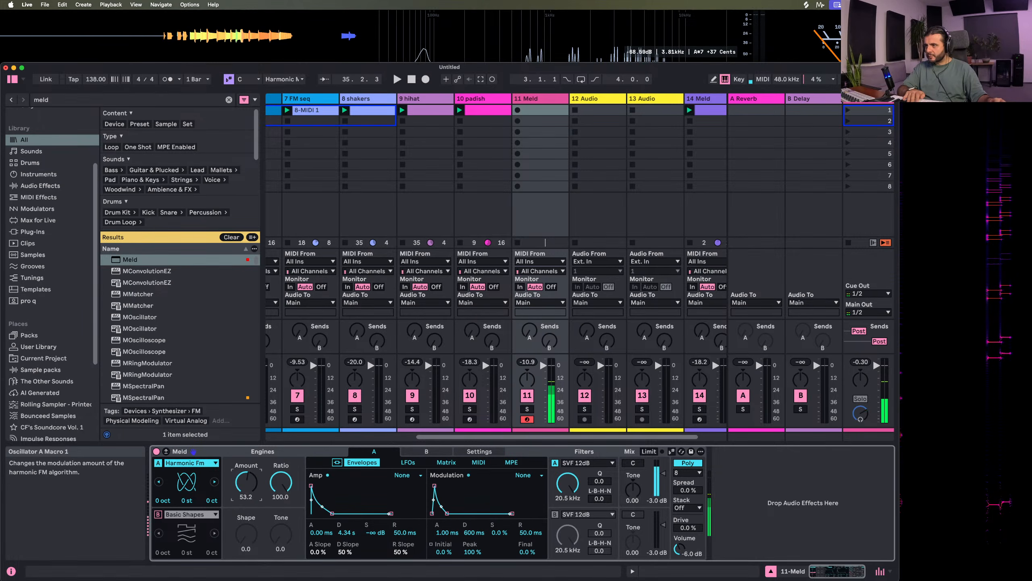
left_click_drag(249, 480, 281, 505)
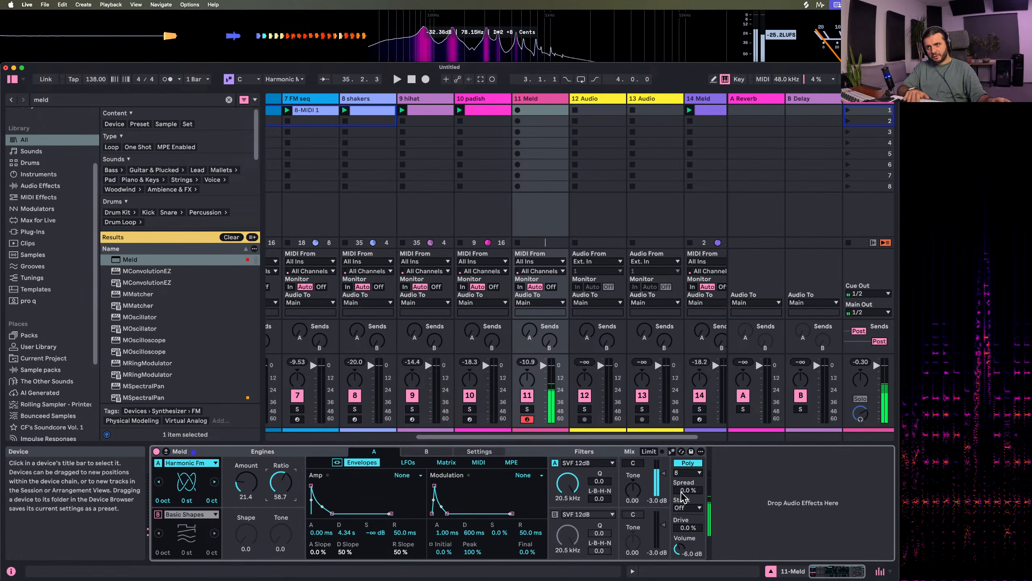
Set Meld's voice spread to 100% and stack to 3, and open engine A's modulation matrix
left_click_drag(685, 492, 685, 452)
left_click(687, 507)
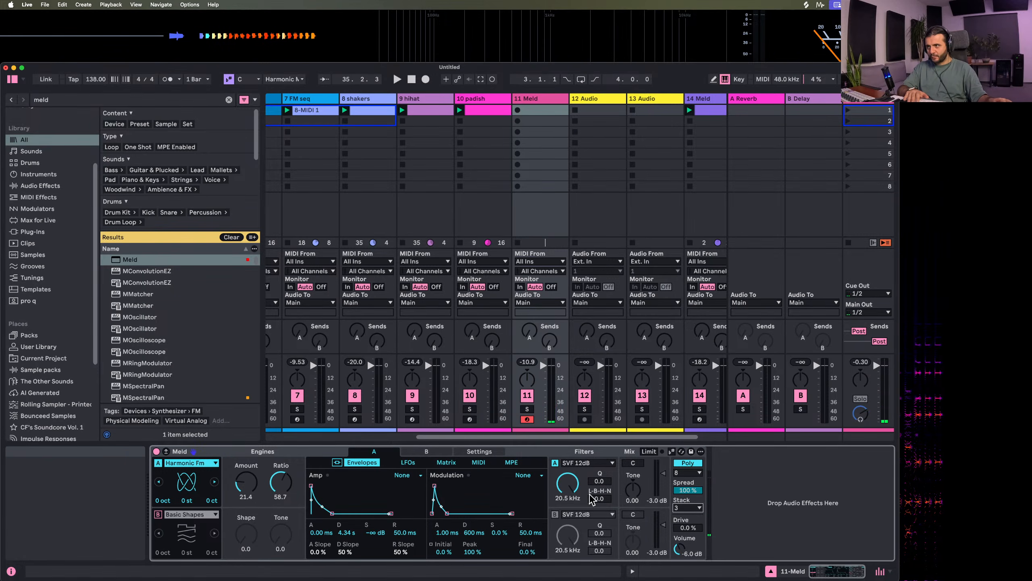
left_click(447, 462)
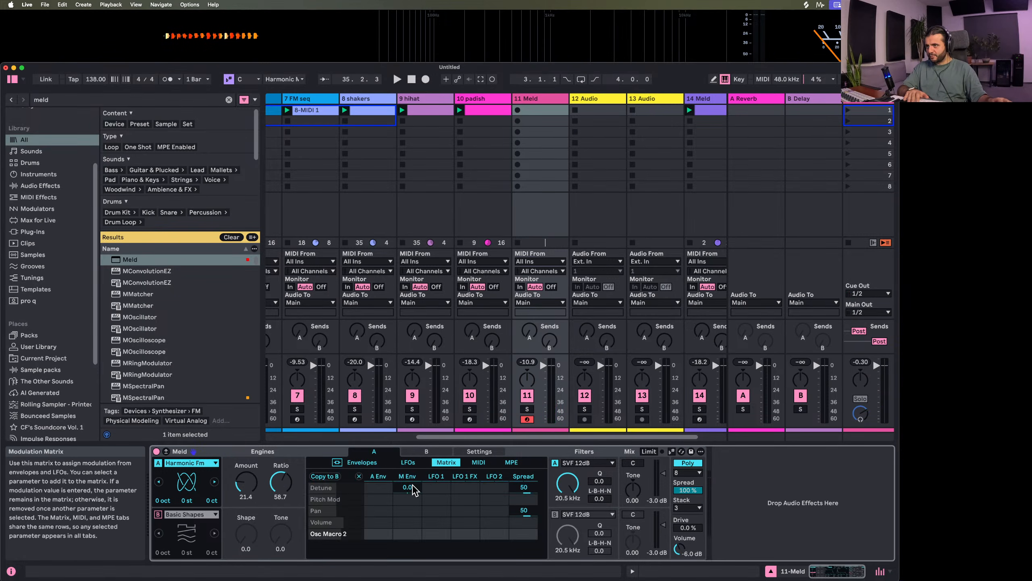
Set the matrix spread amounts to 47 for Osc Macro 2 and -72 for Osc Macro 1, voice spread to 52% and engine A amount to 45.2
left_click_drag(515, 540, 523, 513)
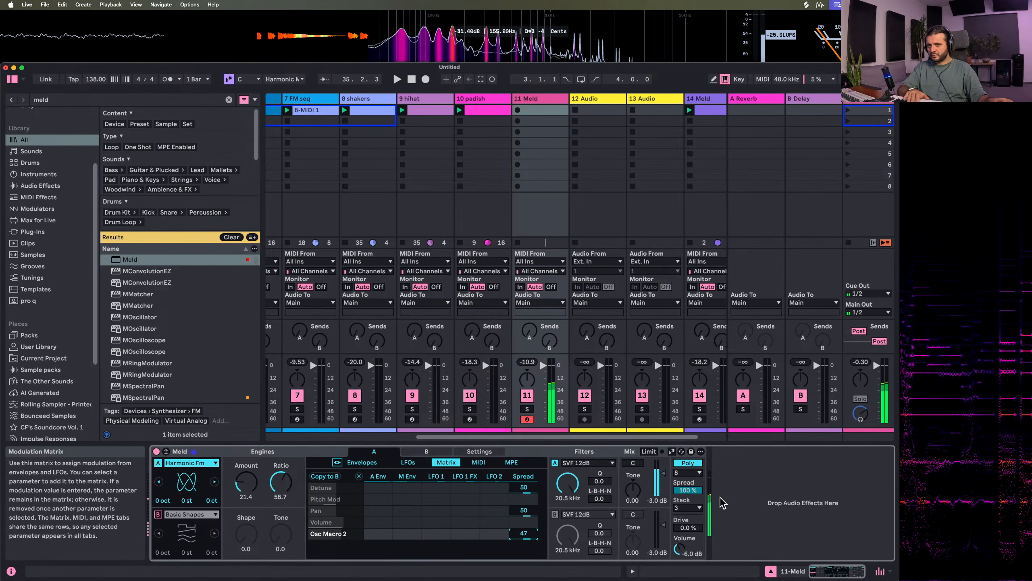
left_click_drag(685, 496, 687, 507)
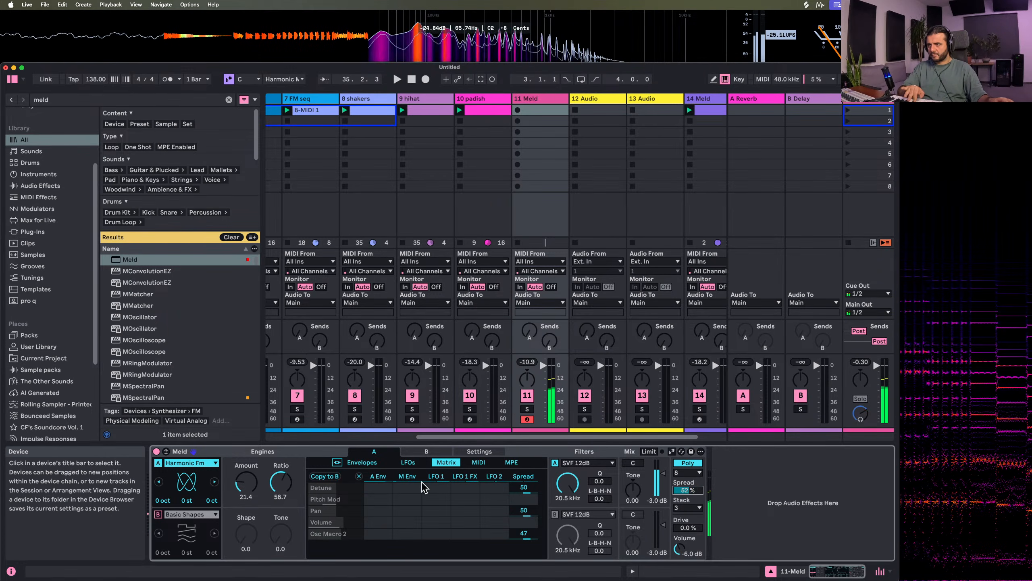
left_click_drag(246, 483, 246, 468)
left_click_drag(531, 548, 531, 569)
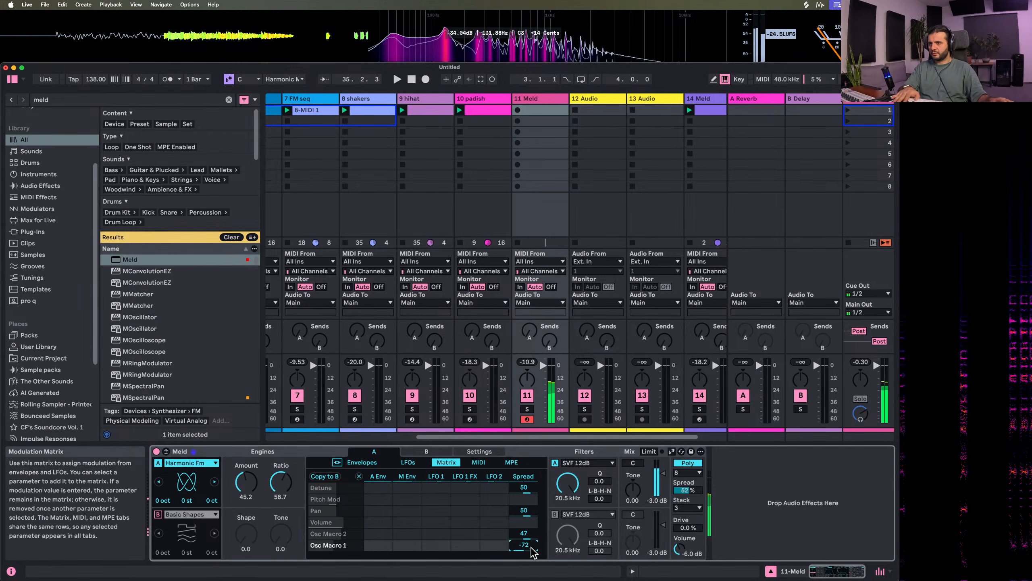
Shorten the decay of engine A's amp envelope to 1.54 s
left_click(371, 465)
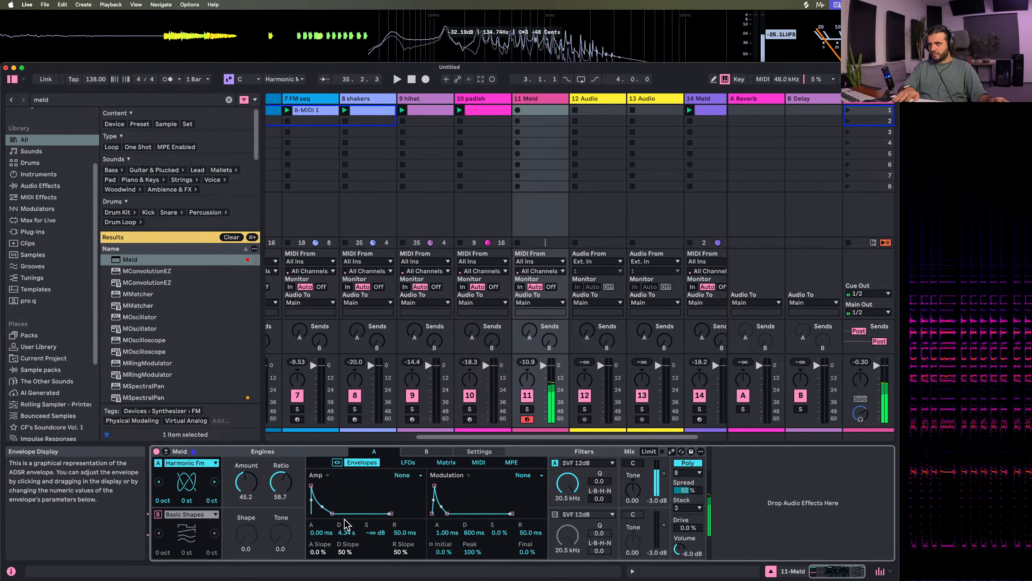
left_click_drag(334, 485, 328, 514)
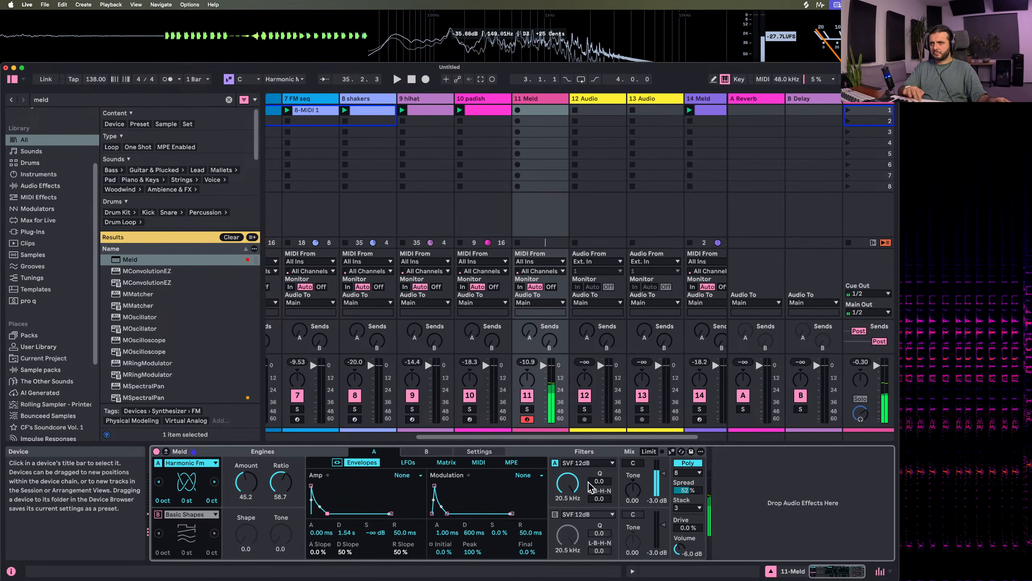
Switch engine A's filter to Membrane Resonator at 369 Hz with Q 67.2 and damping 100, and make Meld follow the current scale
left_click(588, 463)
left_click(621, 453)
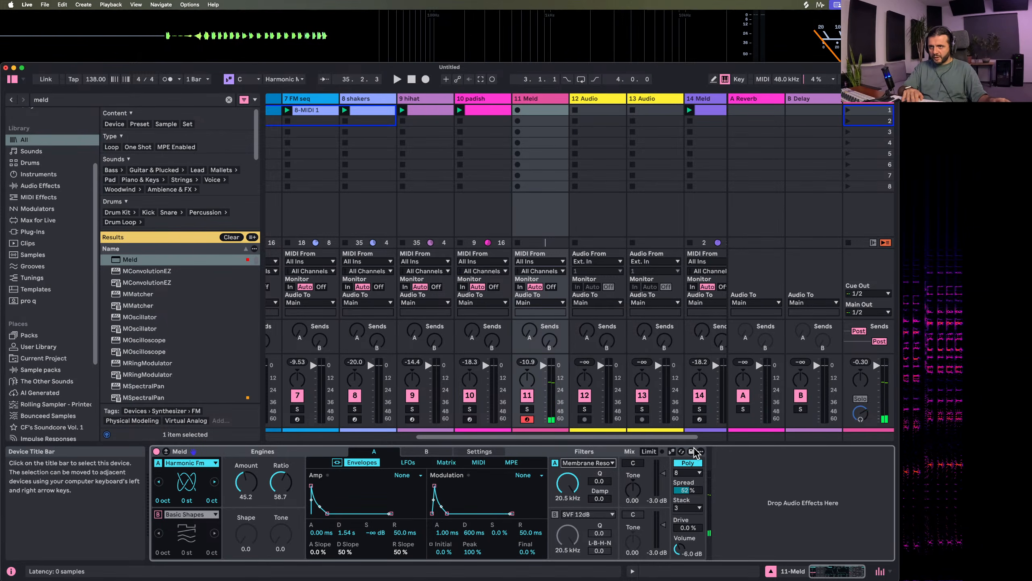
left_click(673, 451)
left_click_drag(570, 482, 570, 531)
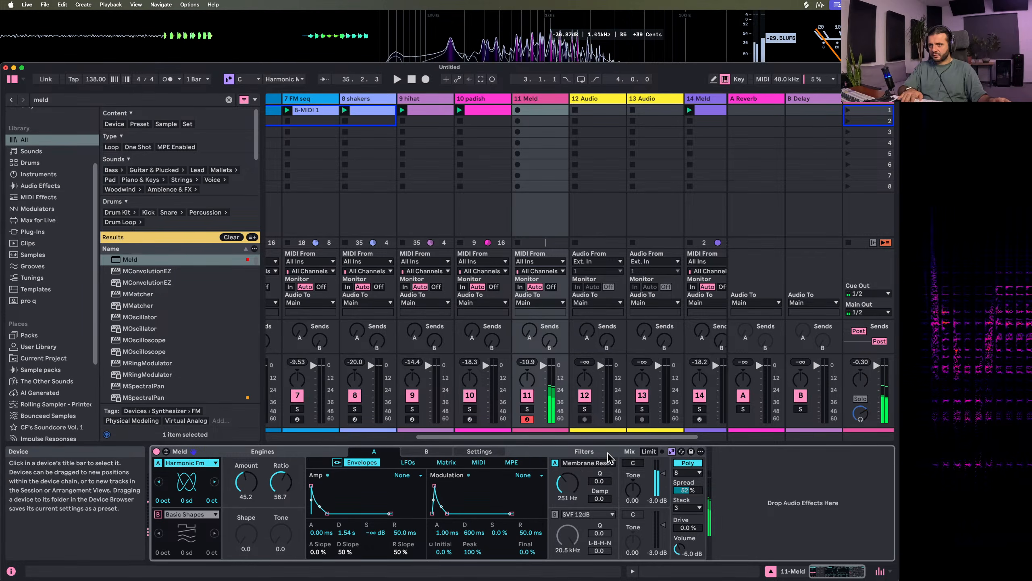
left_click_drag(604, 497, 579, 472)
Try the Plate Resonator as engine A's filter at 74.9 Hz with Q 100 and ratio 32
left_click(586, 462)
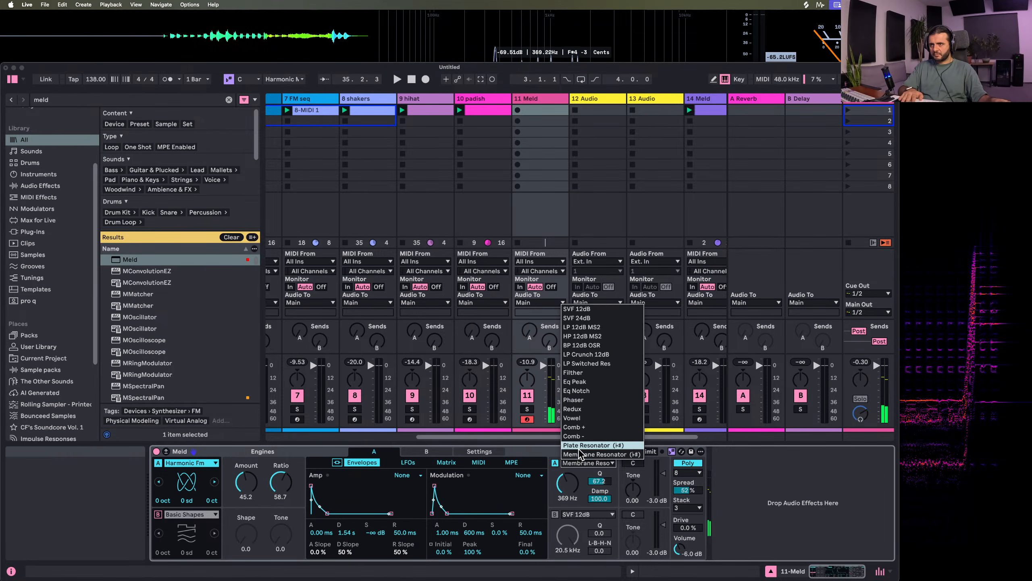
left_click(585, 445)
left_click_drag(571, 482, 603, 459)
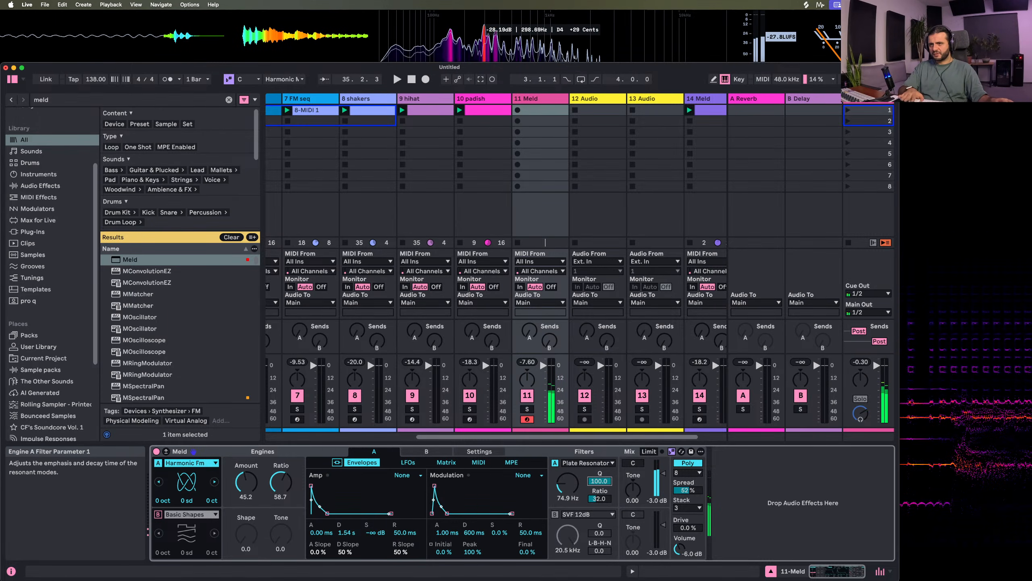
Change engine A's filter to Filther at 606 Hz with Q 0 and drive 50.8
left_click(586, 464)
left_click(573, 372)
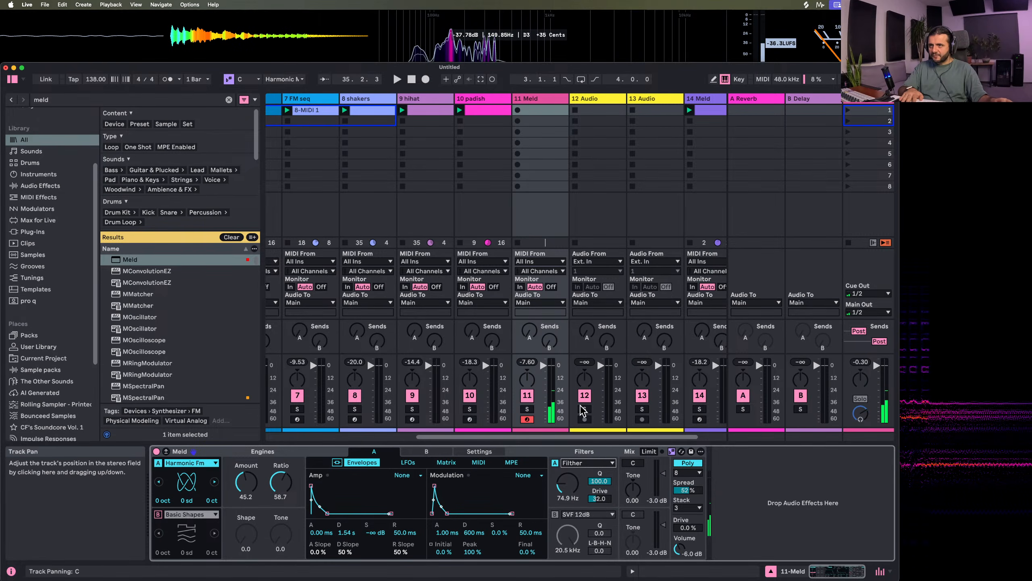
left_click_drag(568, 483, 567, 451)
left_click_drag(601, 499, 567, 472)
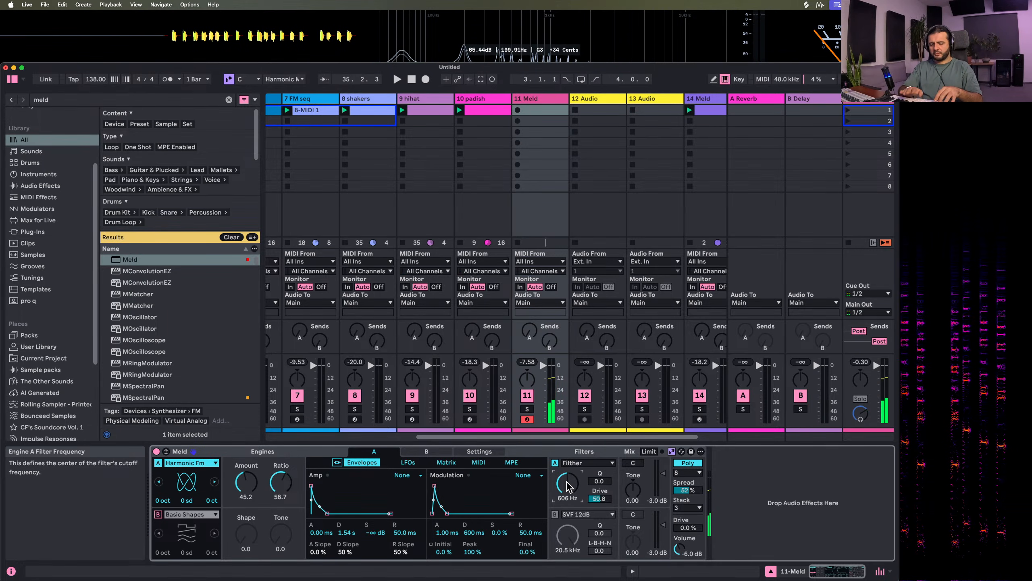
Play the Meld riff along with the track into a clip, and move the clip's two-bar loop to start at bar 3
key("space")
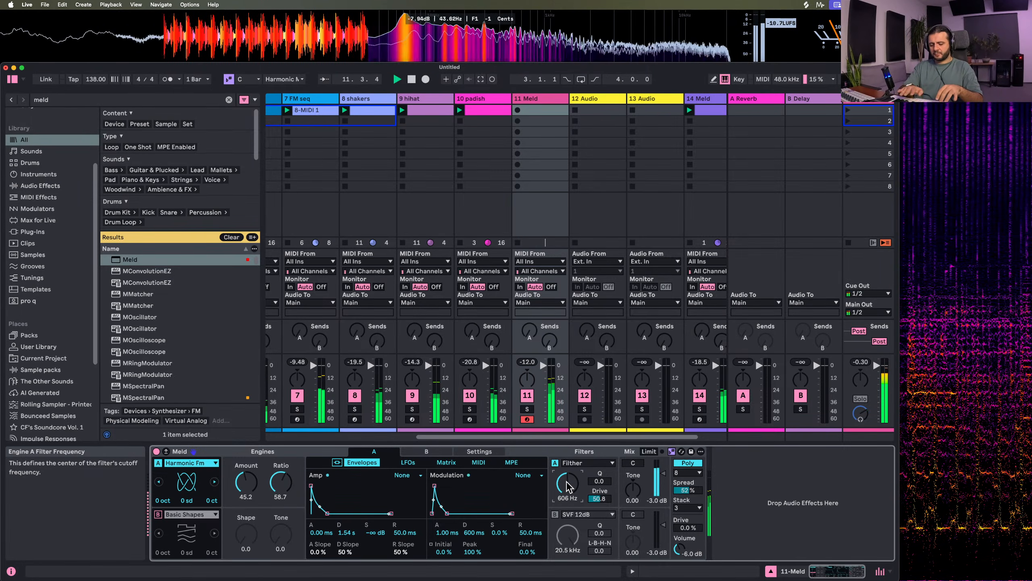
key("space")
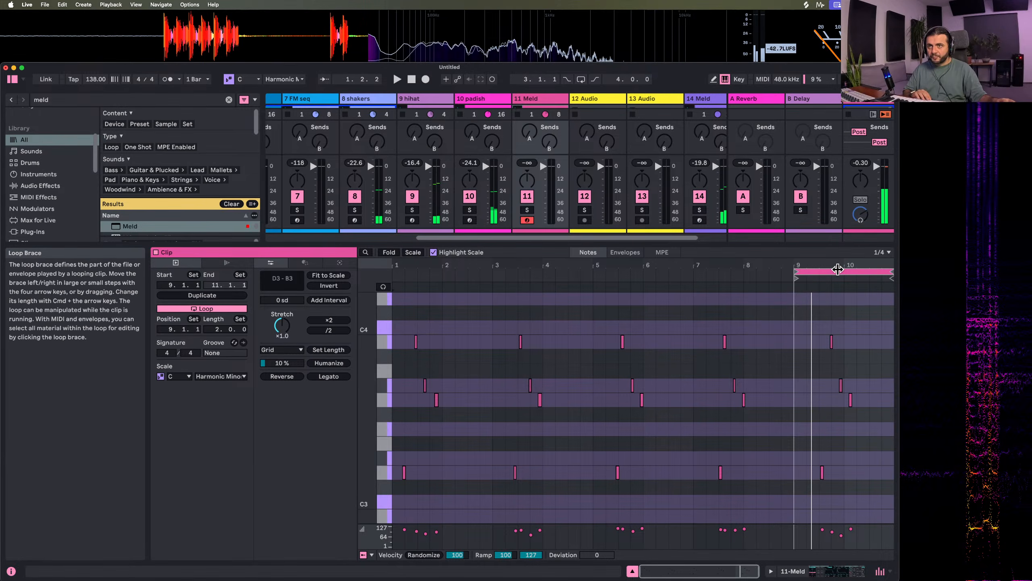
left_click_drag(843, 272, 388, 300)
key("space")
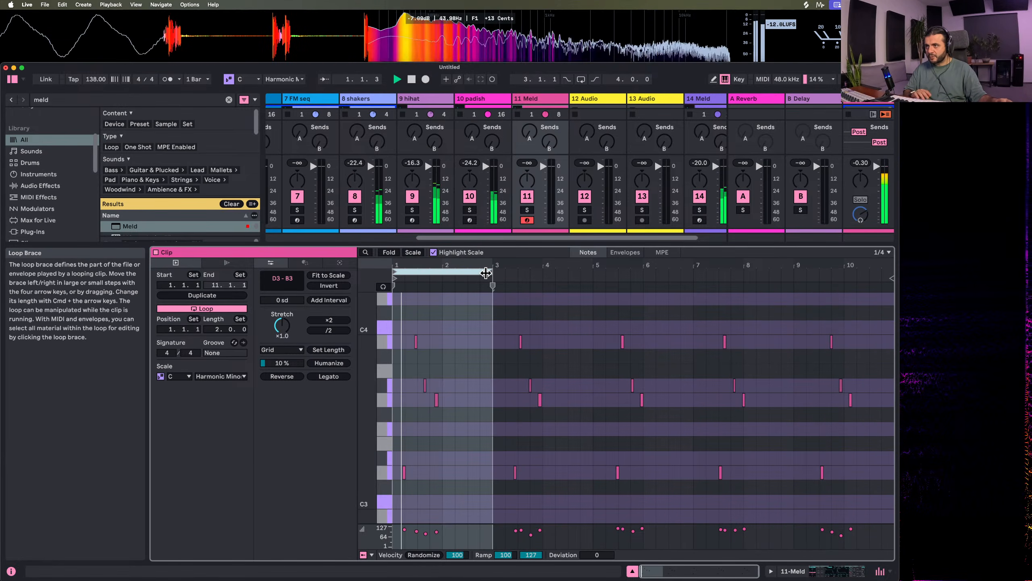
key("super+a")
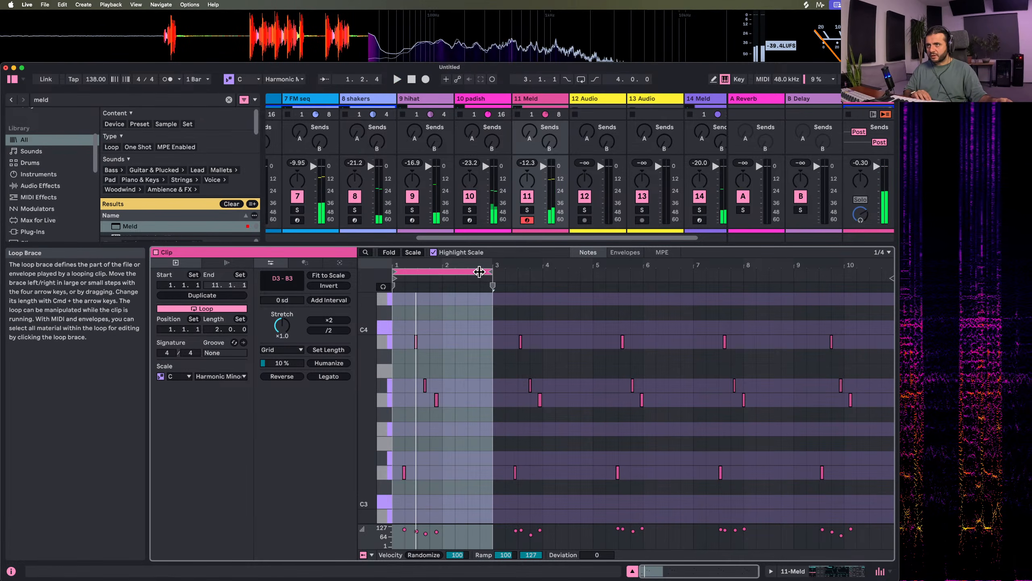
left_click_drag(481, 272, 581, 268)
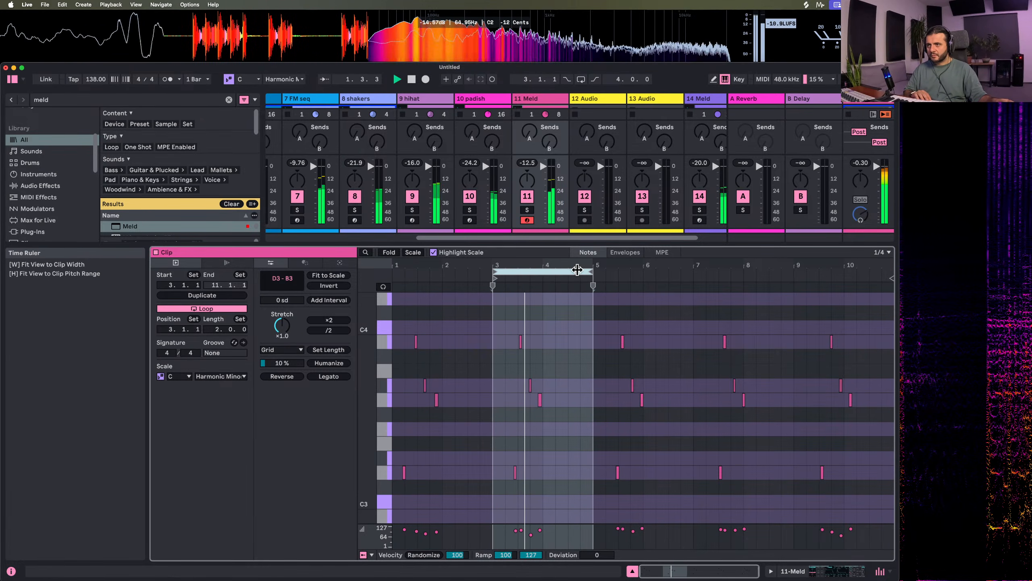
Quantize all notes in the Meld clip and select the G3 note in bar 3
key("super+a")
key("super+a")
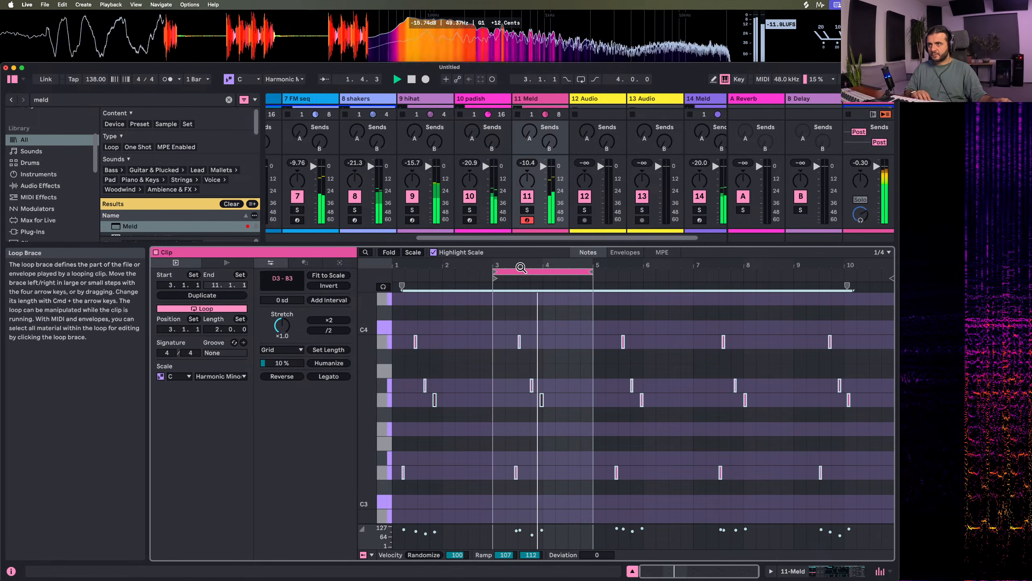
key("space")
left_click_drag(532, 265, 597, 403)
left_click(573, 395)
key("space")
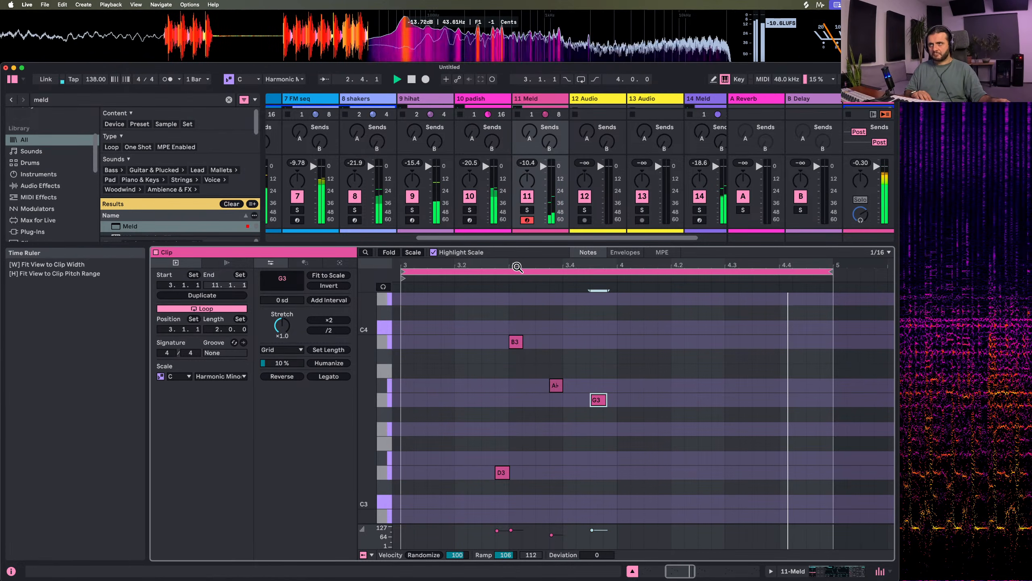
key("minus")
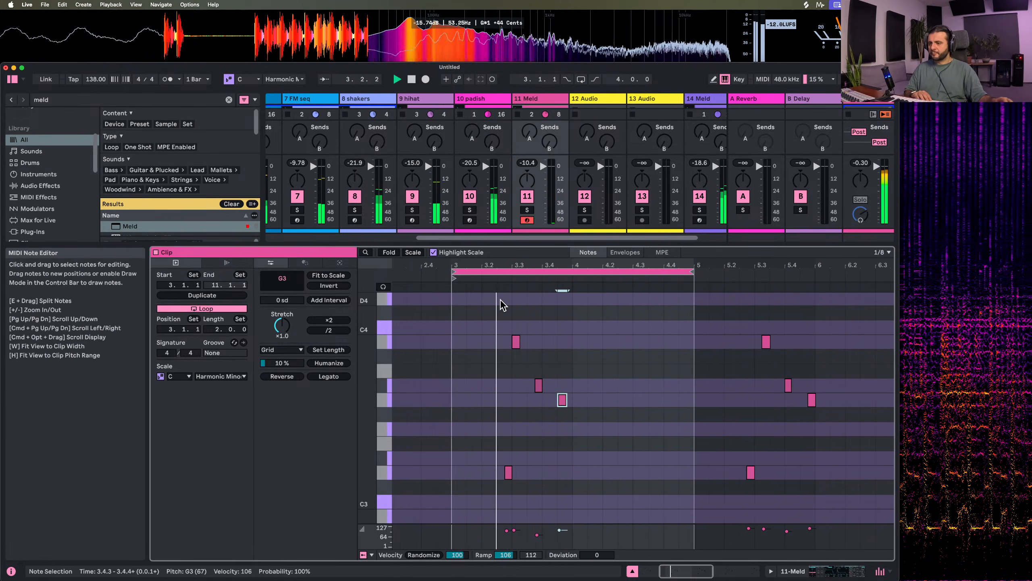
Transpose the A♭3 note in bar 3 of the Meld clip up one octave
double_click(535, 99)
double_click(538, 112)
key("space")
left_click_drag(527, 382, 543, 379)
key("shift+Up")
key("space")
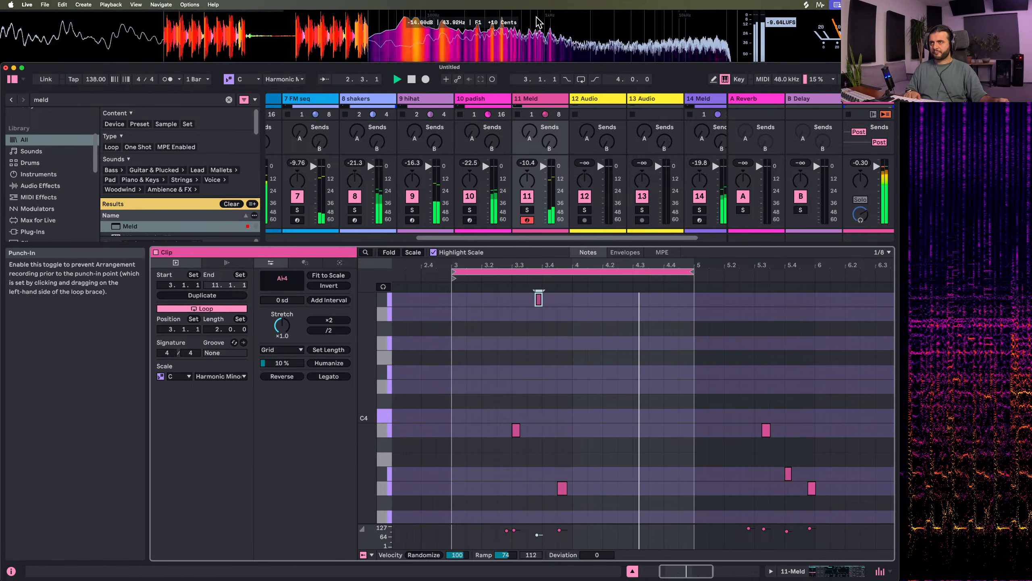
Modulate engine A's filter frequency with the modulation envelope, and set the filter's base frequency to 93.3 Hz
double_click(537, 97)
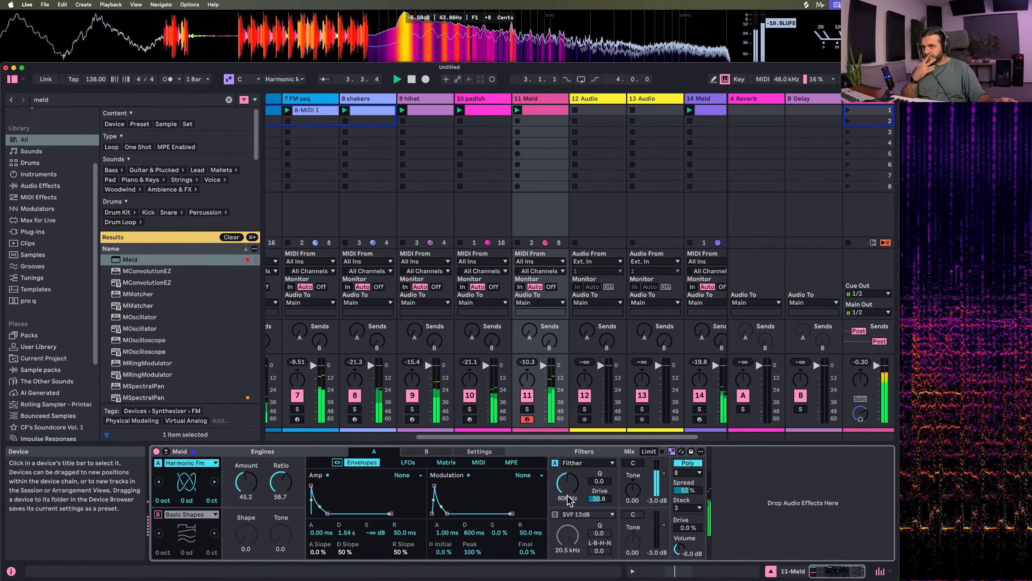
left_click_drag(569, 500, 571, 488)
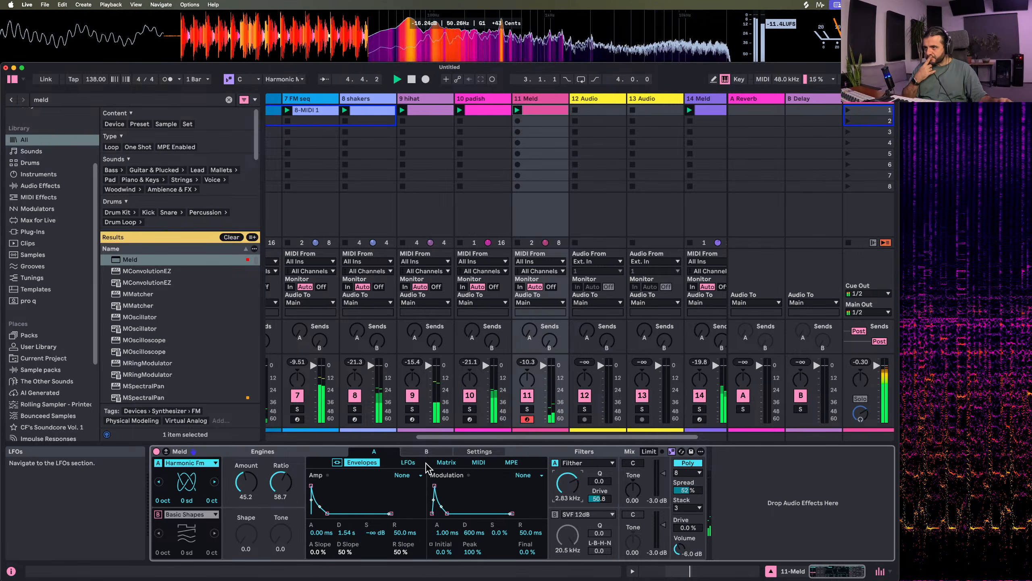
left_click(445, 462)
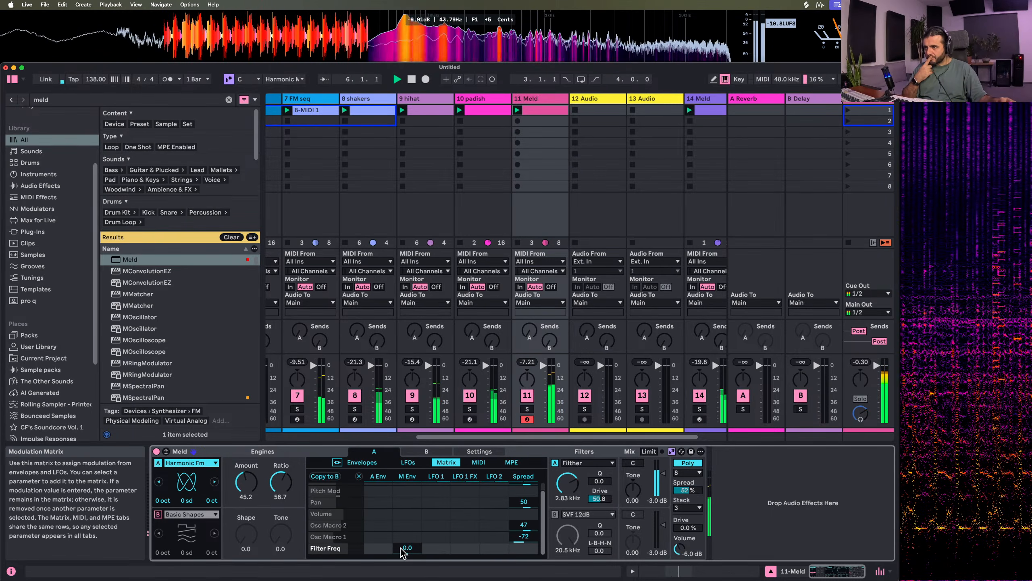
left_click_drag(407, 548, 407, 516)
left_click(361, 463)
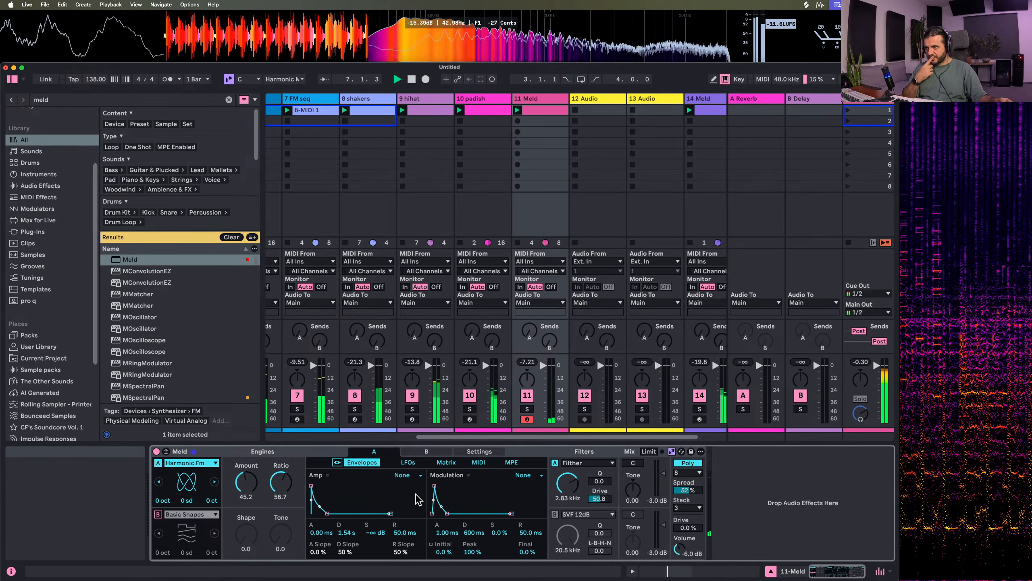
left_click_drag(568, 483, 568, 522)
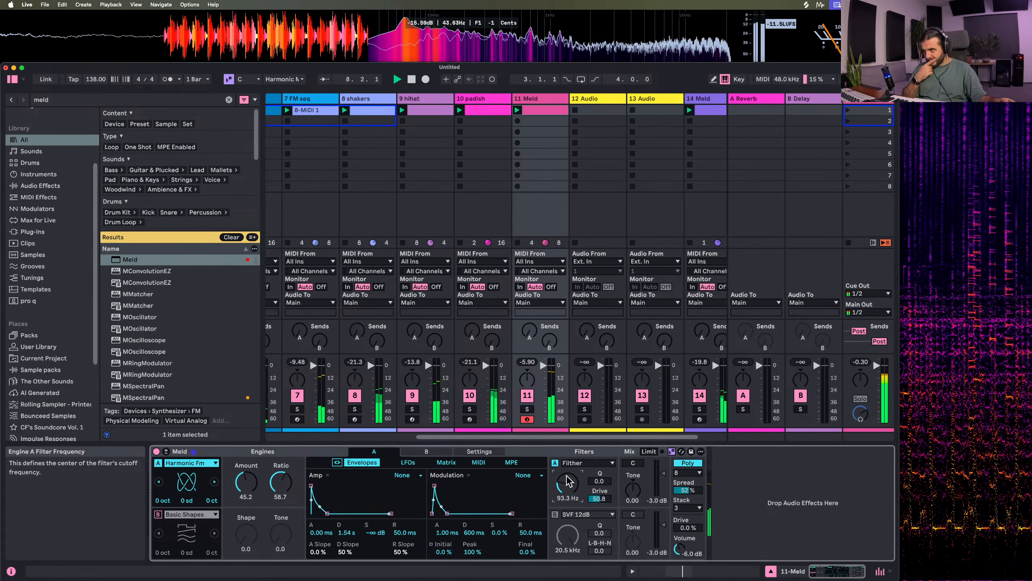
Try another ratio on engine A, undo it, and lower Meld's output volume to -12 dB
left_click_drag(281, 482, 280, 499)
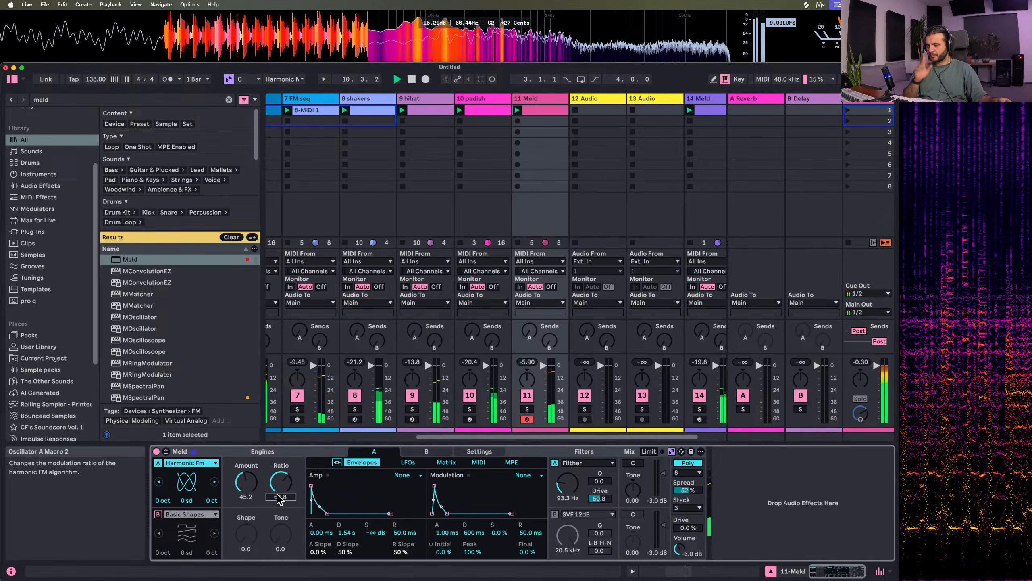
key("super+z")
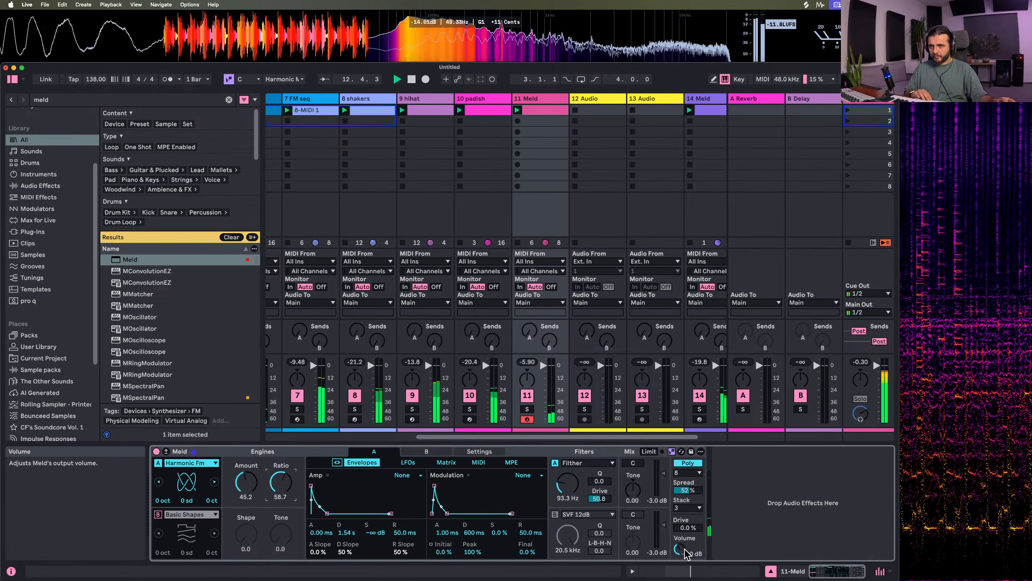
left_click_drag(679, 548, 679, 558)
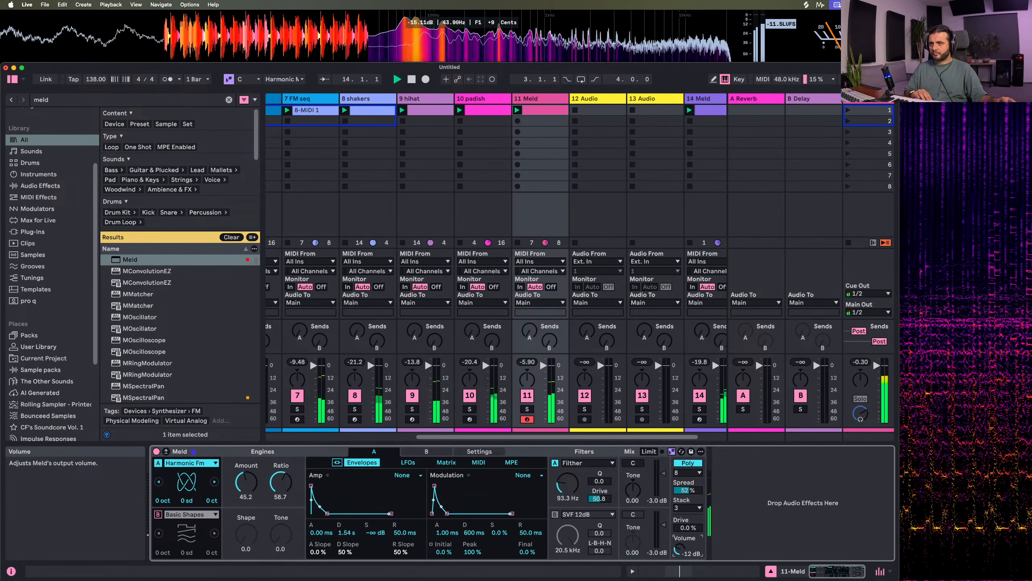
Stop all clips, relaunch only the new Meld clip with the kick, bassline, groovy mdi low and hihat clips, and reopen the Meld device
left_click(848, 243)
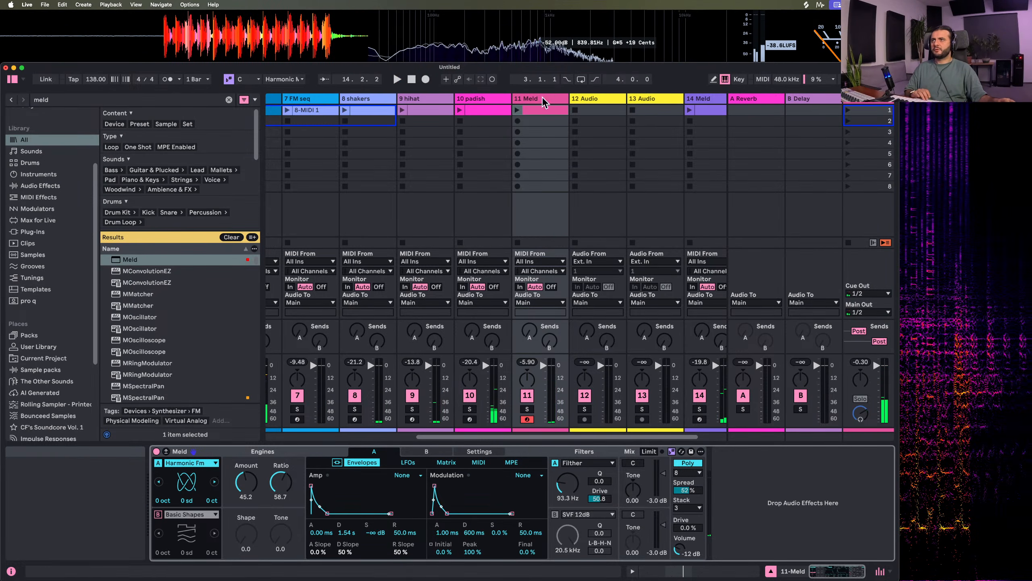
left_click(518, 110)
scroll(431, 122, "left", 10)
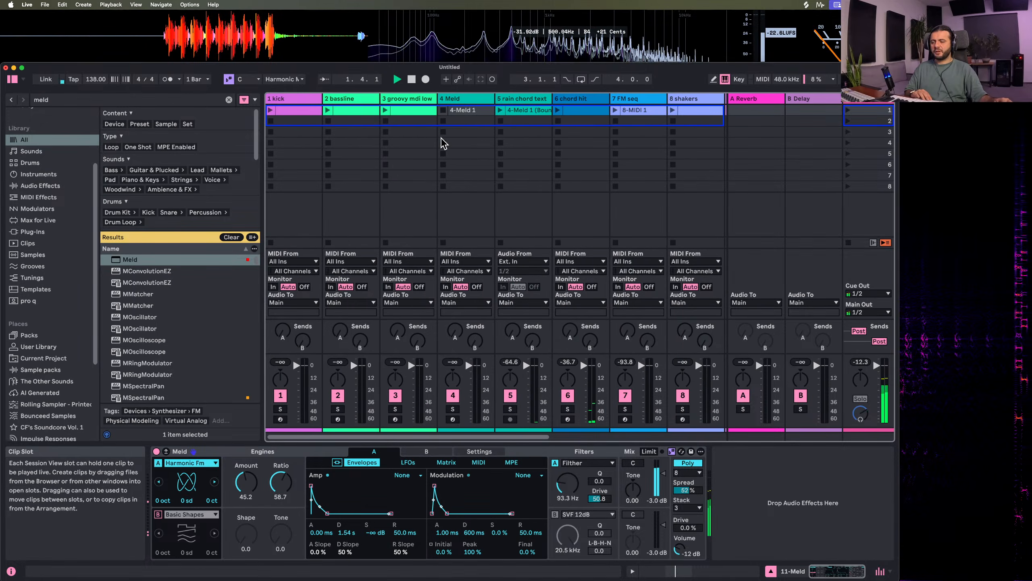
left_click(333, 108)
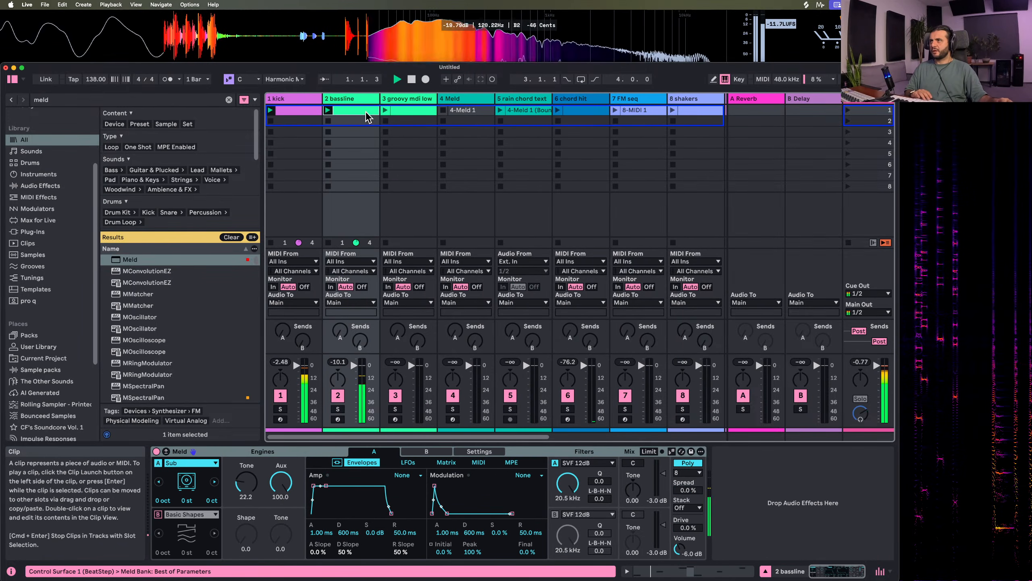
scroll(378, 118, "right", 2)
left_click(328, 110)
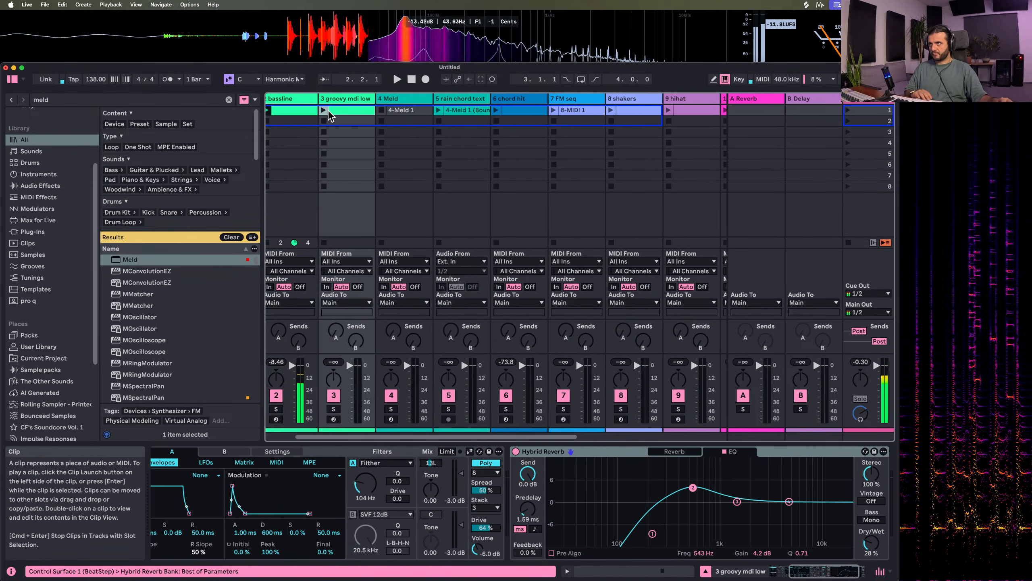
scroll(502, 147, "right", 6)
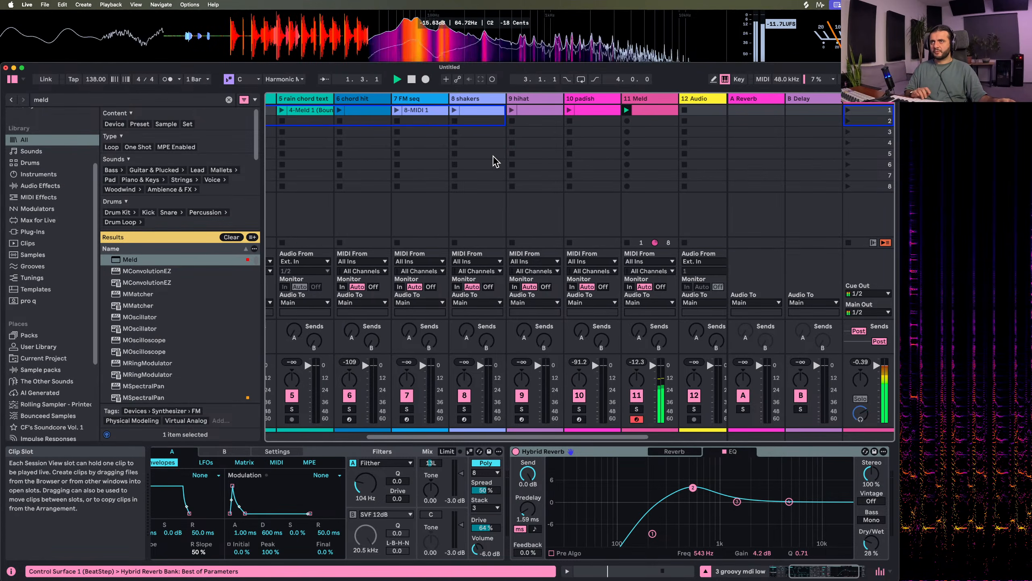
left_click(512, 111)
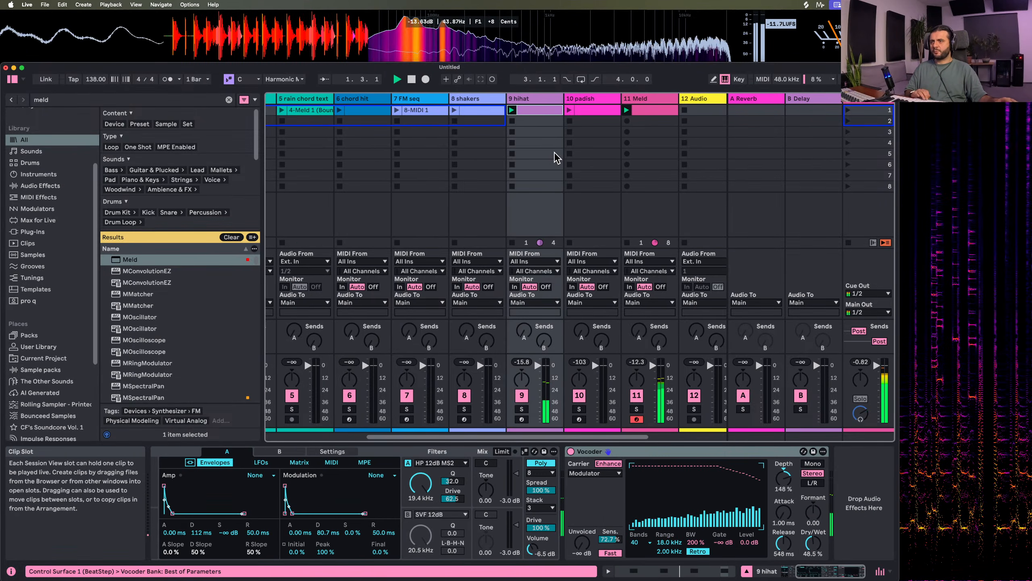
double_click(640, 100)
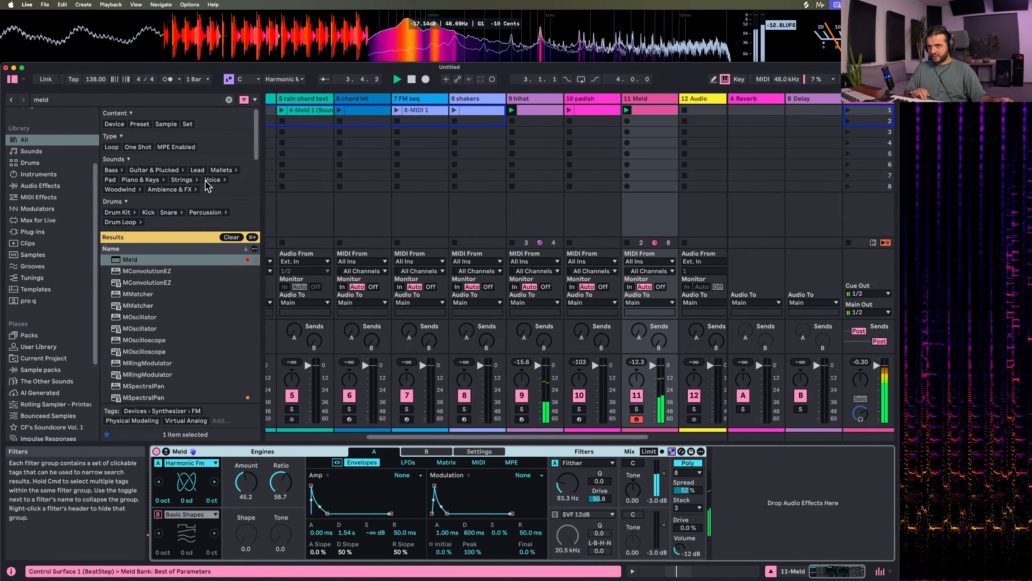
Stop playback, find Pitch Hack in the library, add it after Meld on the Meld track and set its dry/wet to 35%
key("space")
left_click(75, 105)
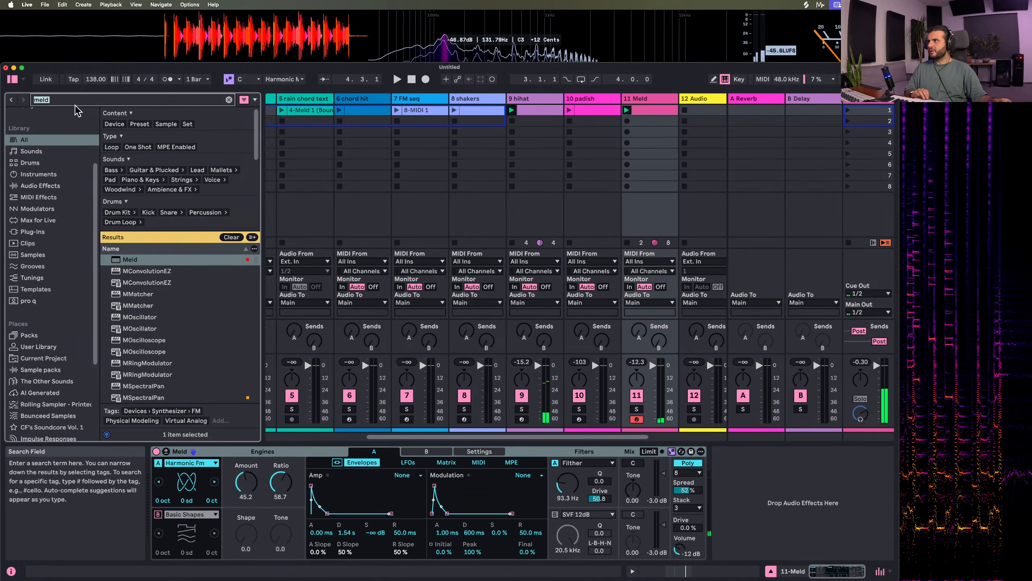
key("BackSpace")
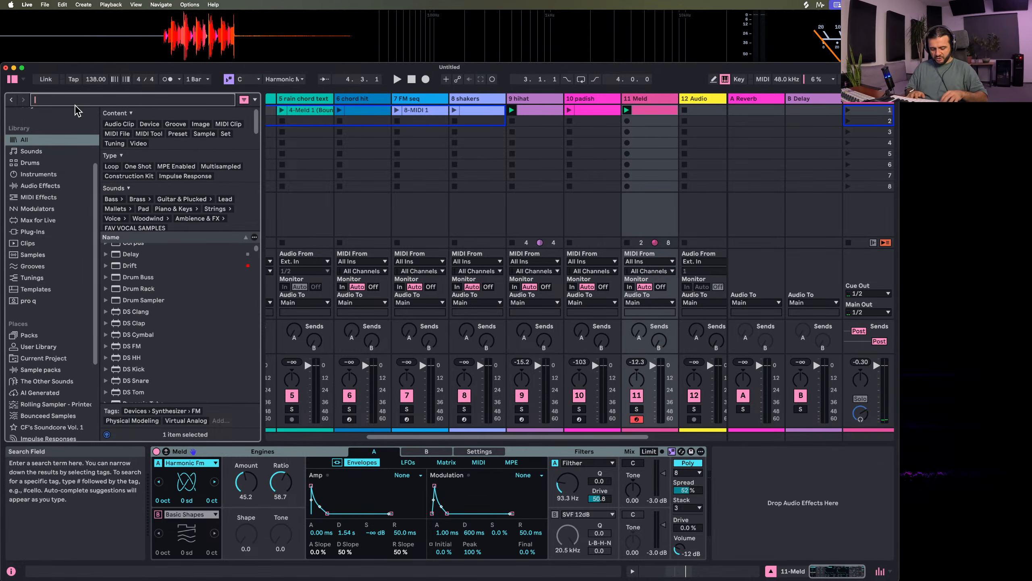
type("pitch ha")
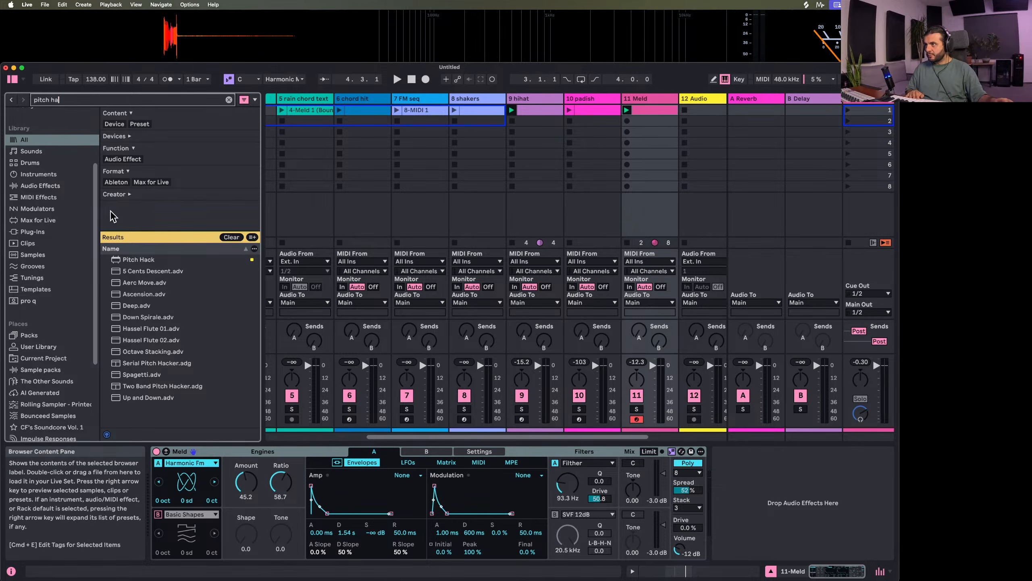
left_click(143, 260)
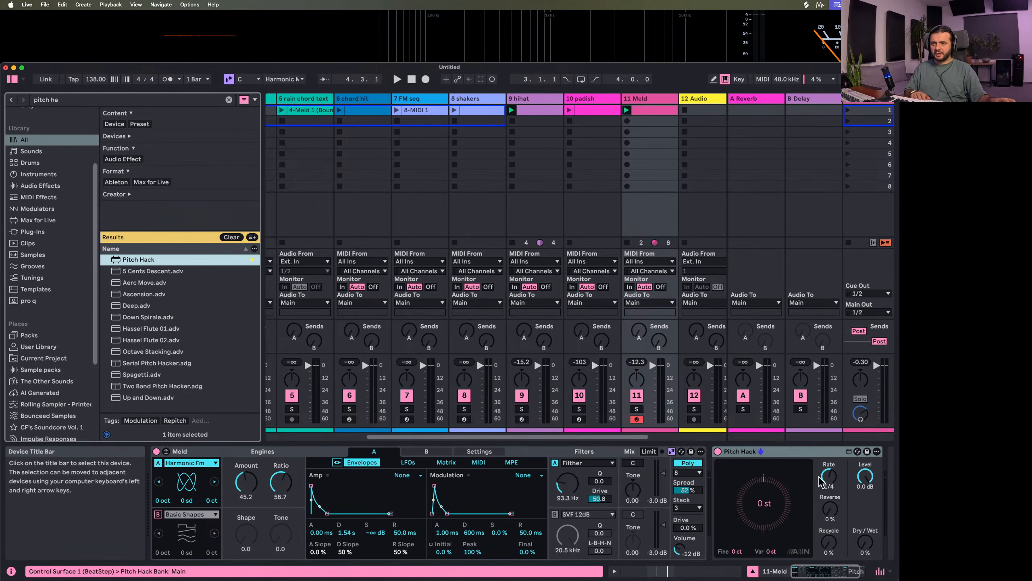
scroll(801, 506, "right", 2)
left_click_drag(809, 525, 809, 513)
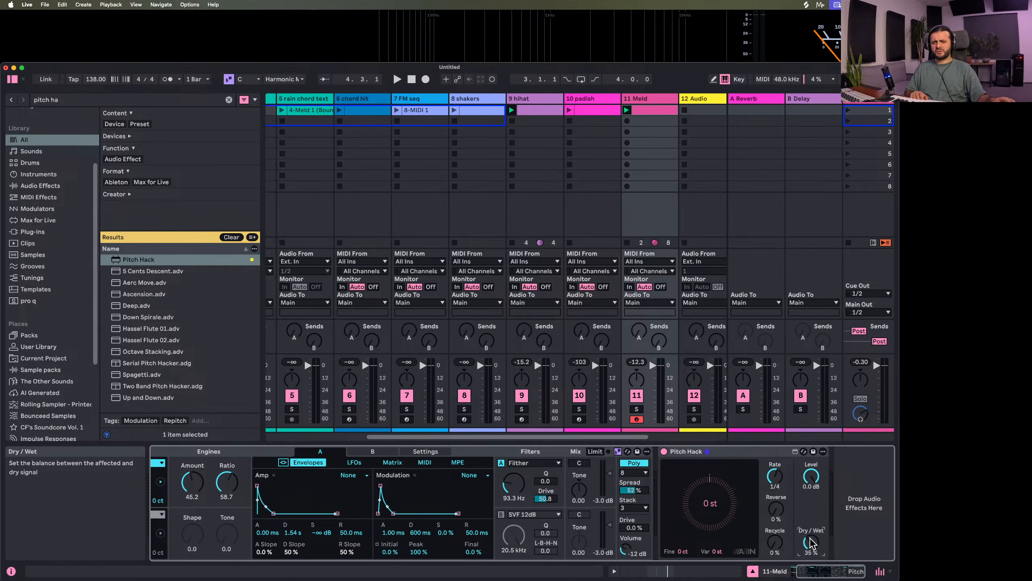
Try Pitch Hack with reverse at 64%, recycle at 52% and a +7 st transposition, and reset the transposition to 0 st
key("space")
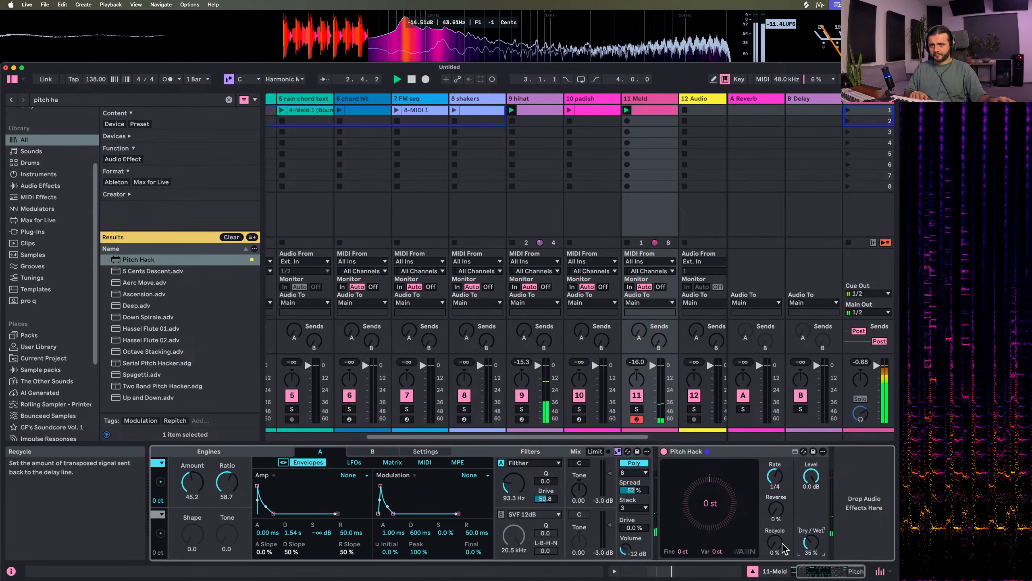
left_click_drag(775, 508, 776, 483)
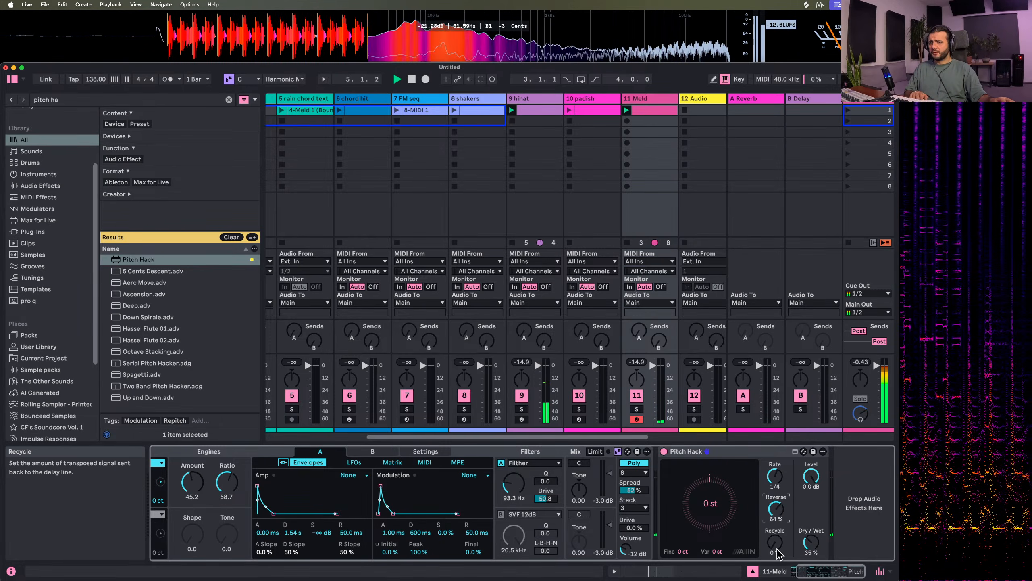
left_click_drag(776, 550, 727, 498)
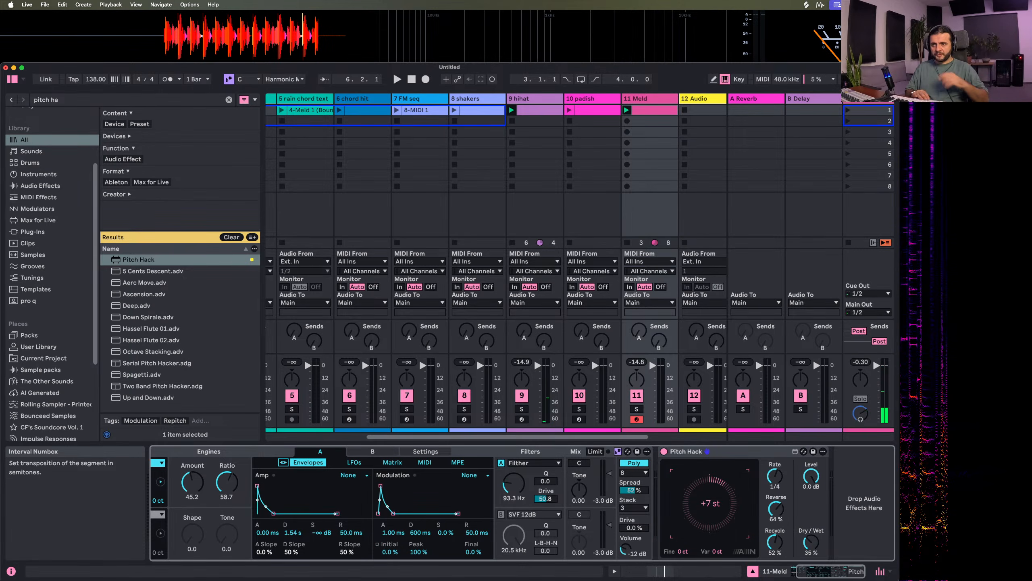
key("space")
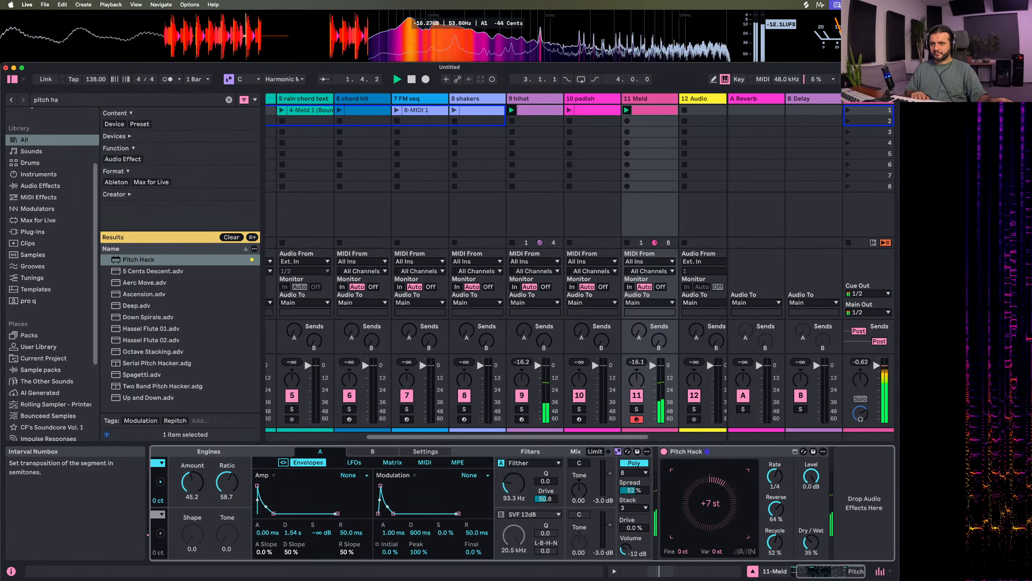
double_click(725, 504)
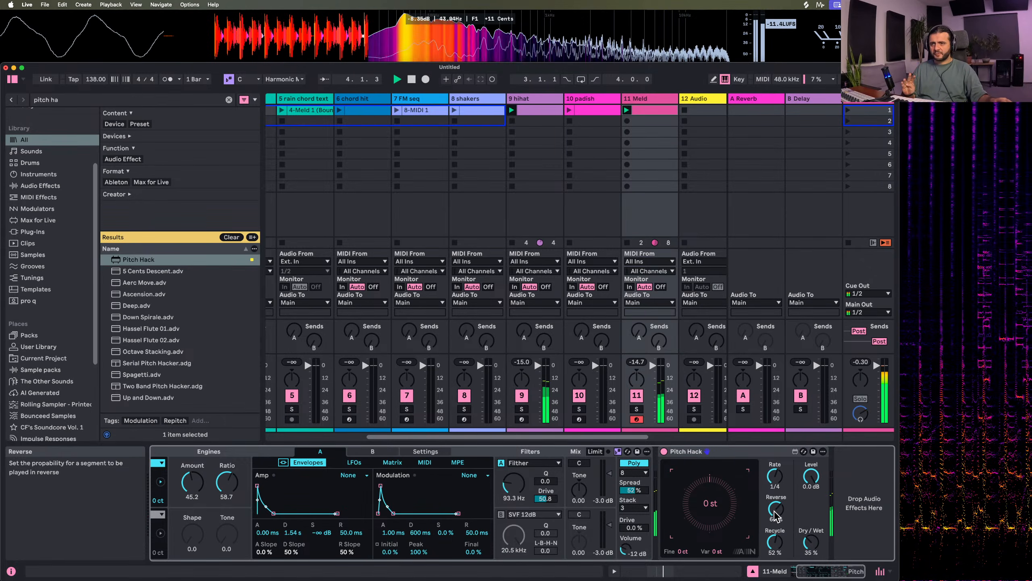
Set Pitch Hack's reverse to 48%, recycle to 0% and fine transposition to 79 ct, keeping the rate at 1/4
left_click_drag(775, 516, 779, 553)
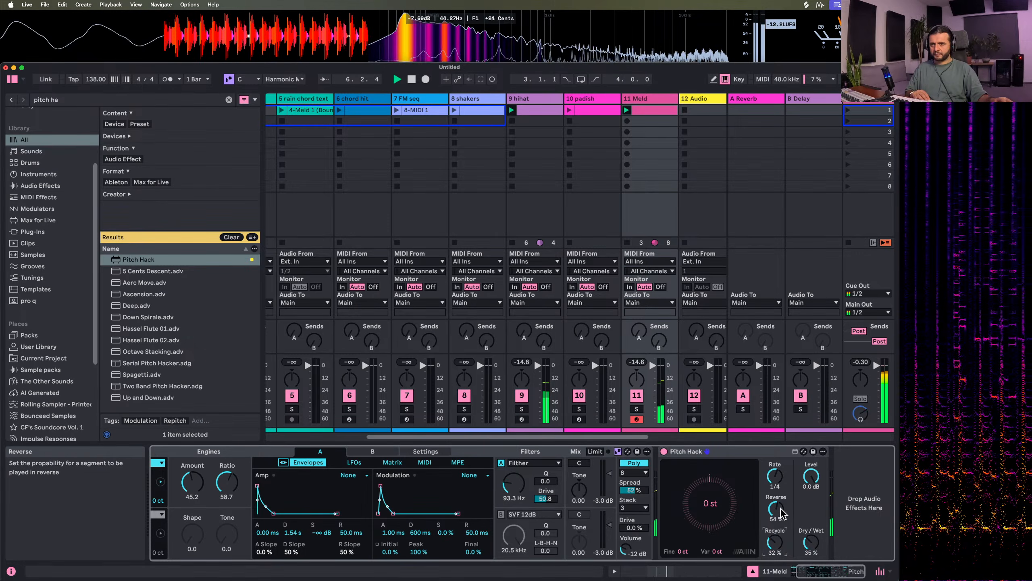
scroll(782, 514, "down", 5)
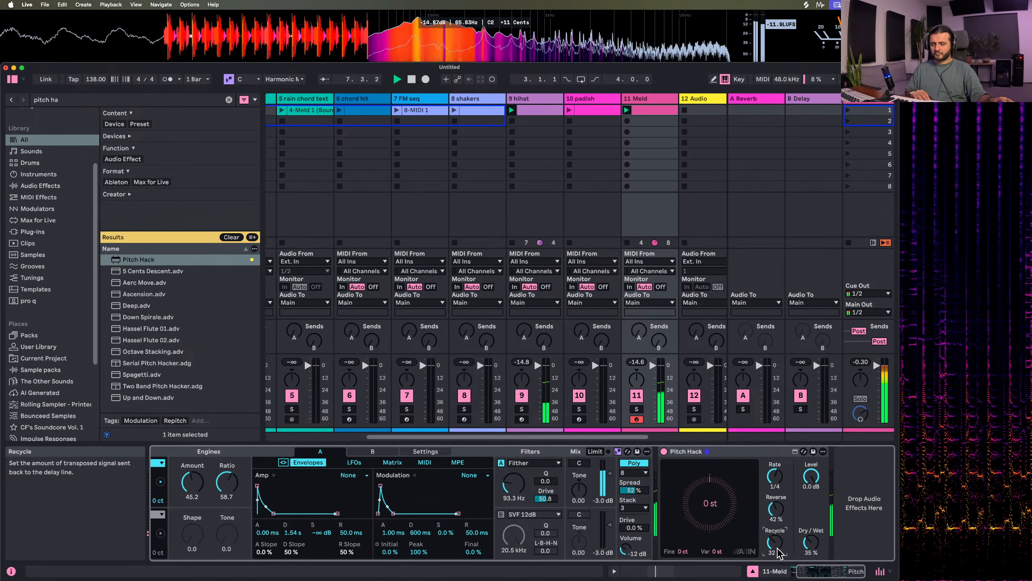
left_click(781, 485)
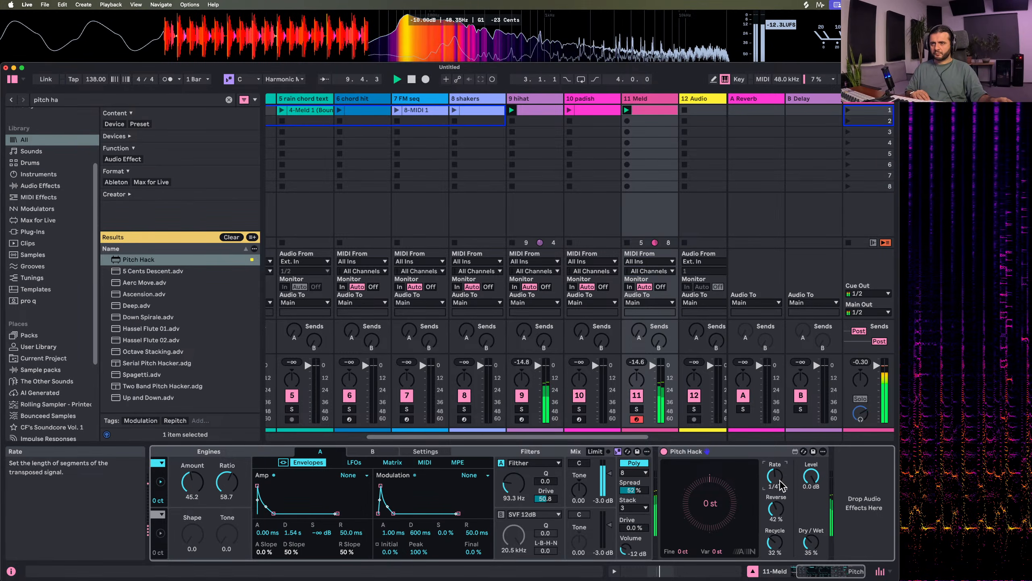
mouse_move(780, 481)
left_mouse_down()
mouse_move(780, 468)
mouse_move(782, 494)
left_mouse_up()
left_click_drag(774, 541, 775, 554)
left_click_drag(776, 509, 780, 517)
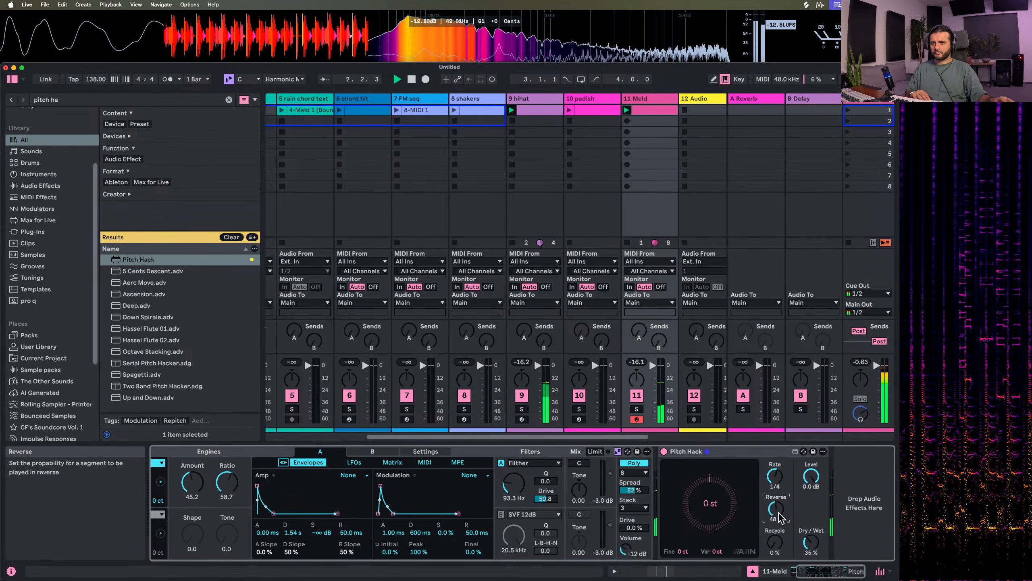
left_click(714, 552)
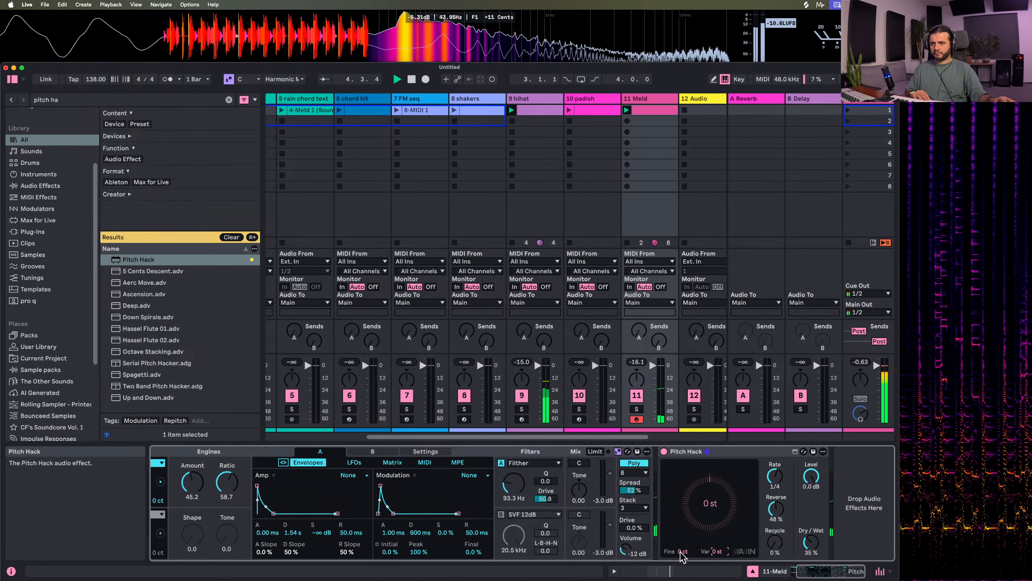
mouse_move(682, 552)
left_mouse_down()
mouse_move(682, 528)
mouse_move(681, 561)
left_mouse_up()
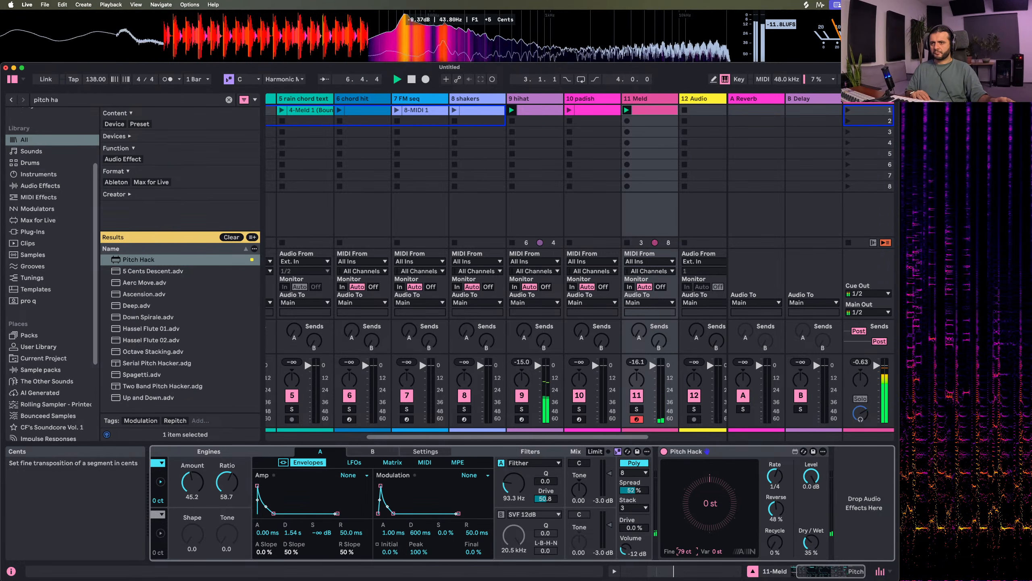
Group Pitch Hack into an Audio Effect Rack, show its chain list and create a second, empty chain
left_click(682, 452)
key("super+g")
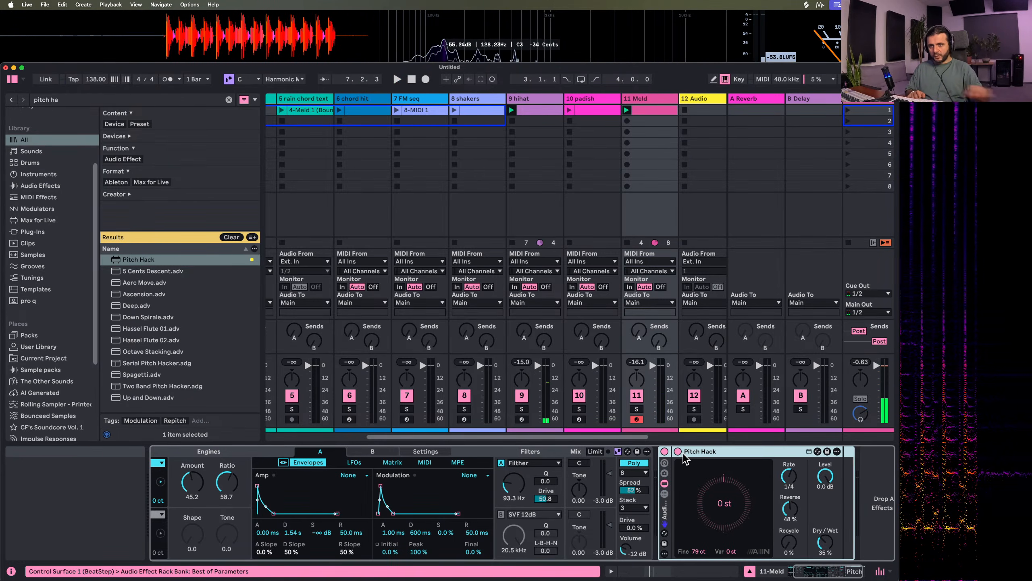
left_click(664, 494)
right_click(697, 514)
left_click(712, 519)
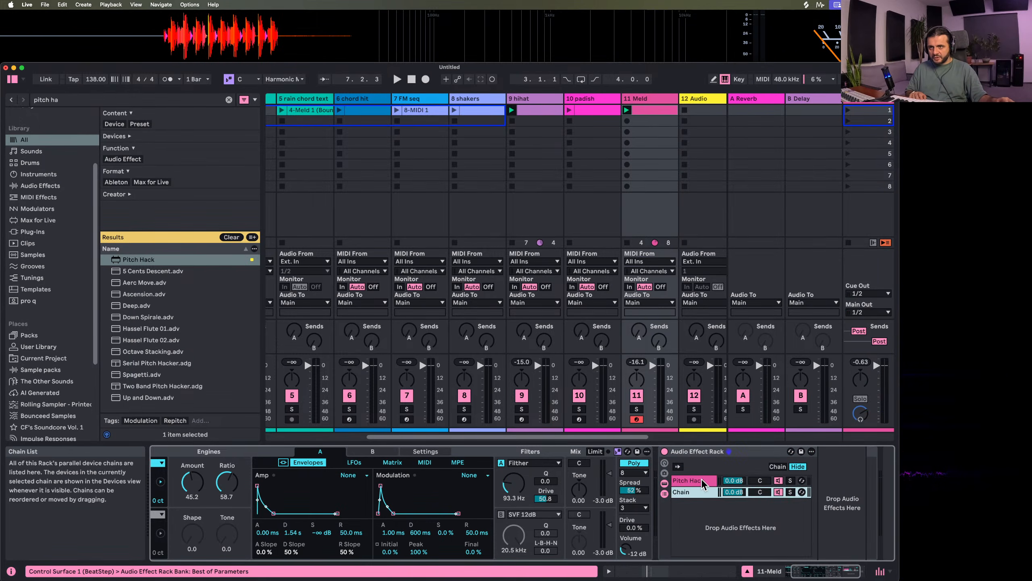
Set Pitch Hack's dry/wet to 100% and its chain volume to -9 dB
left_click(702, 481)
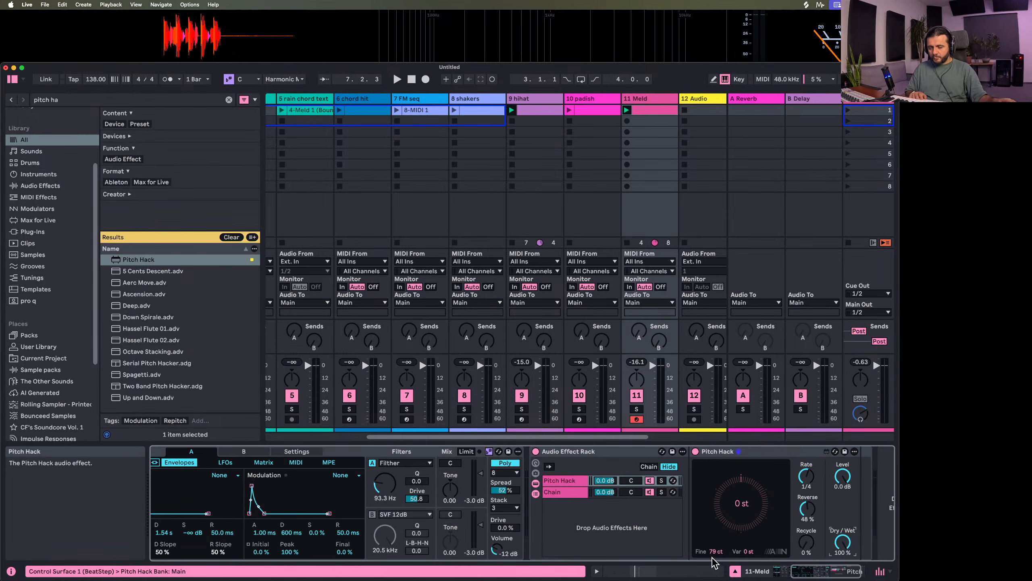
left_click(608, 481)
type("-9")
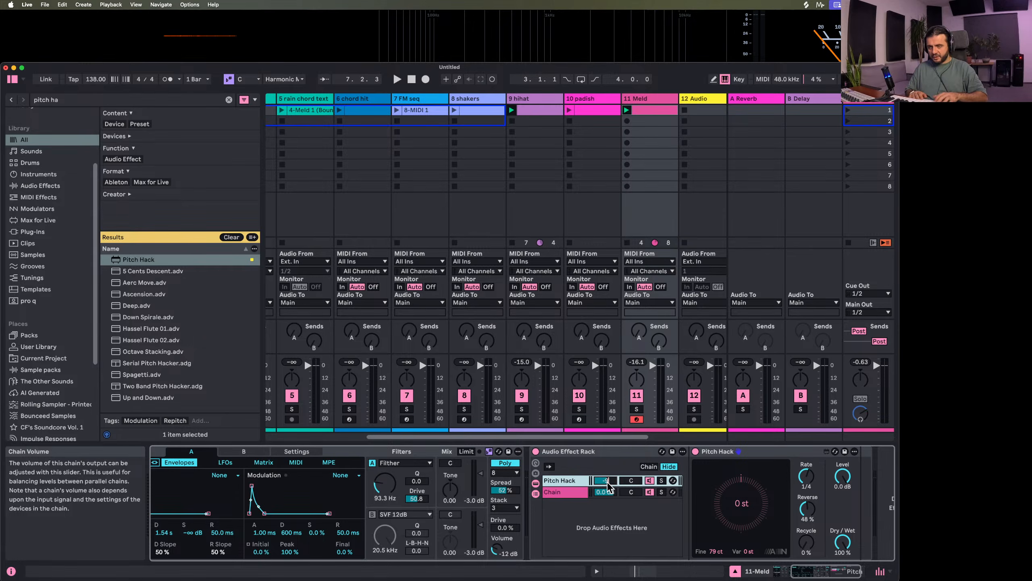
key("Return")
Play the loop and briefly solo the Pitch Hack chain to hear the effect on its own
key("space")
scroll(569, 500, "right", 2)
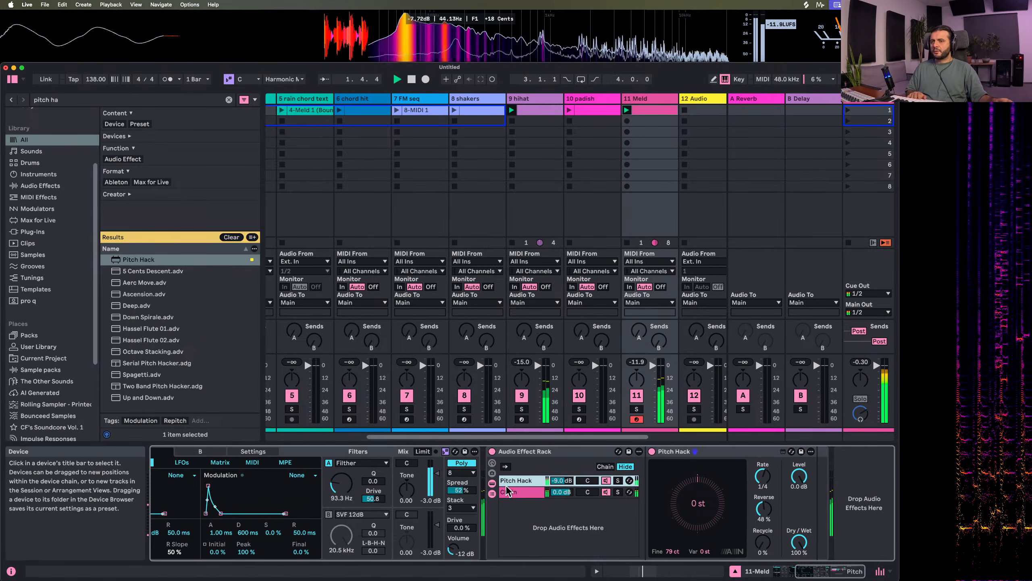
key("space")
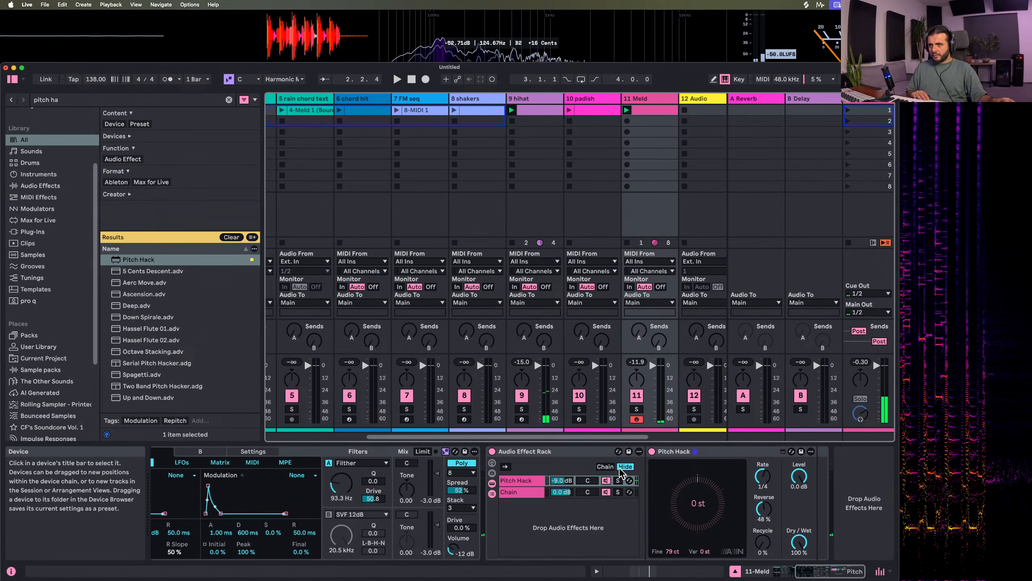
left_click(618, 480)
key("space")
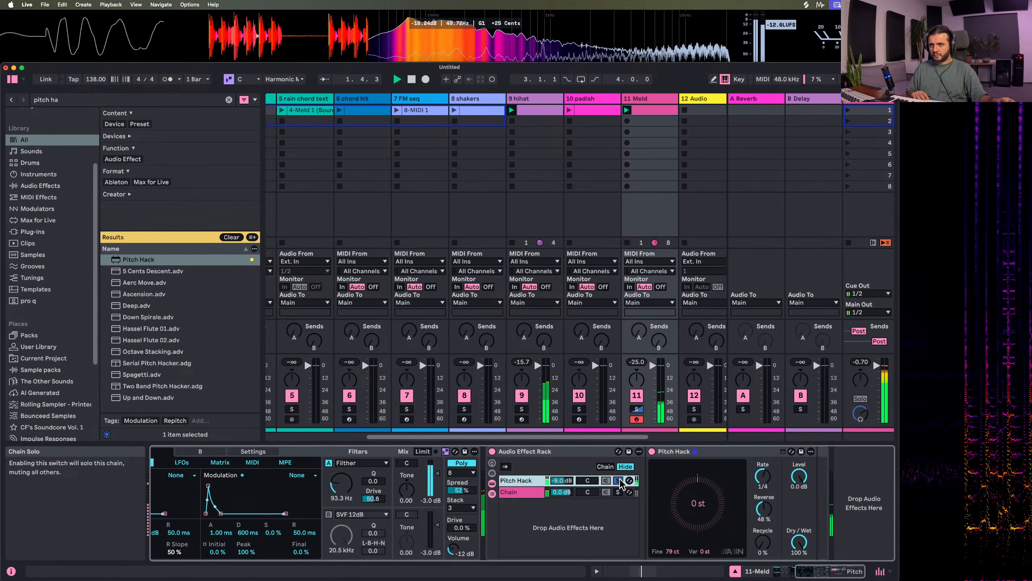
left_click(618, 480)
Find Grain Delay in the library and add it after Pitch Hack in the same rack chain
double_click(82, 102)
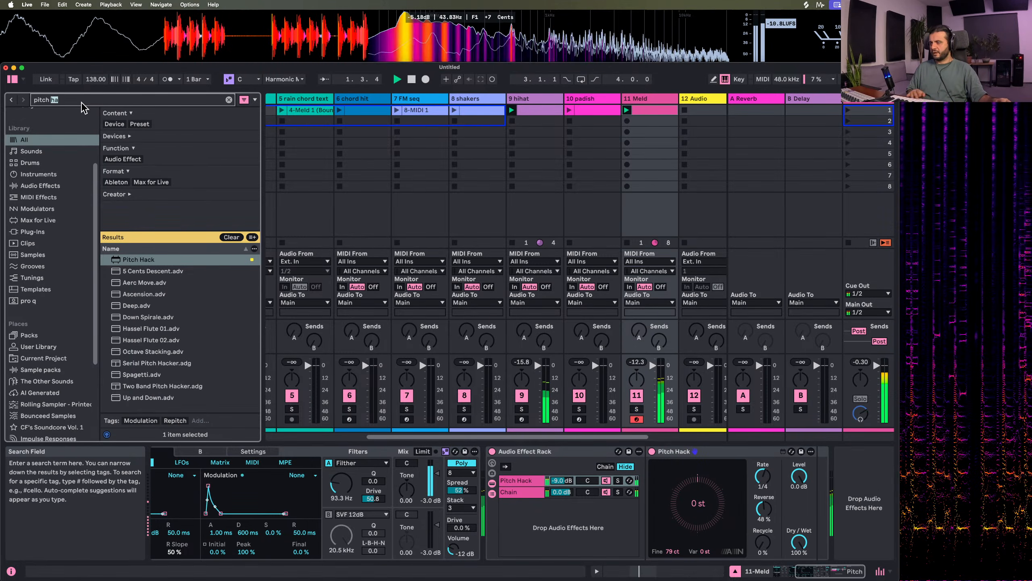
triple_click(82, 103)
type("n de")
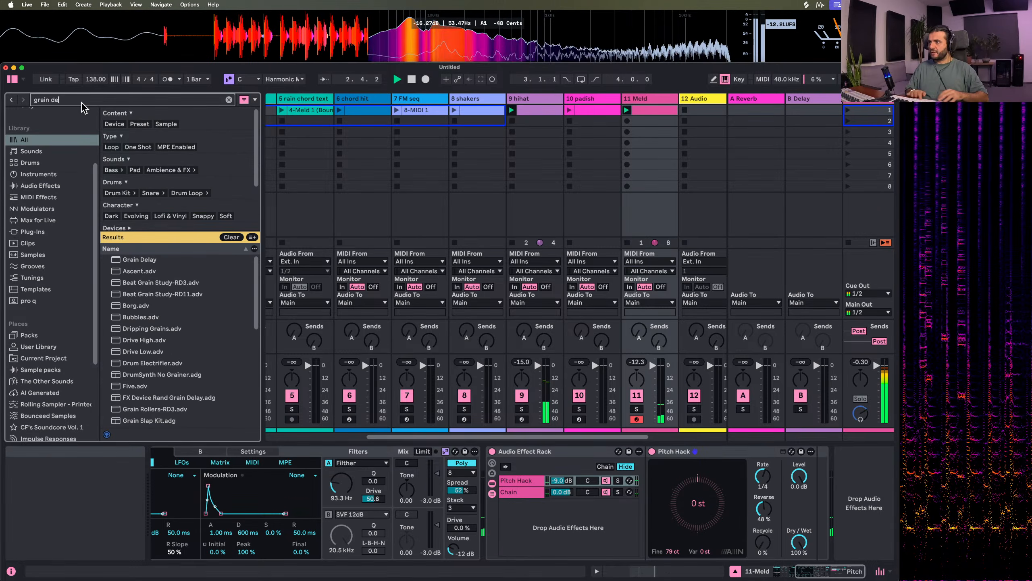
left_click_drag(140, 259, 820, 490)
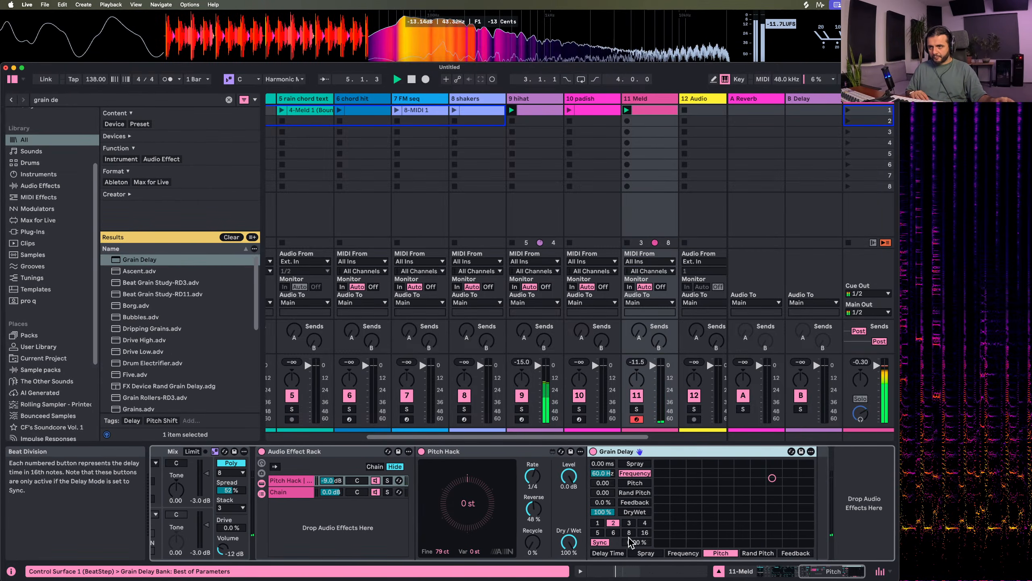
Try Grain Delay at 48% dry/wet with a pitch of 0.10
left_click_drag(601, 512, 600, 470)
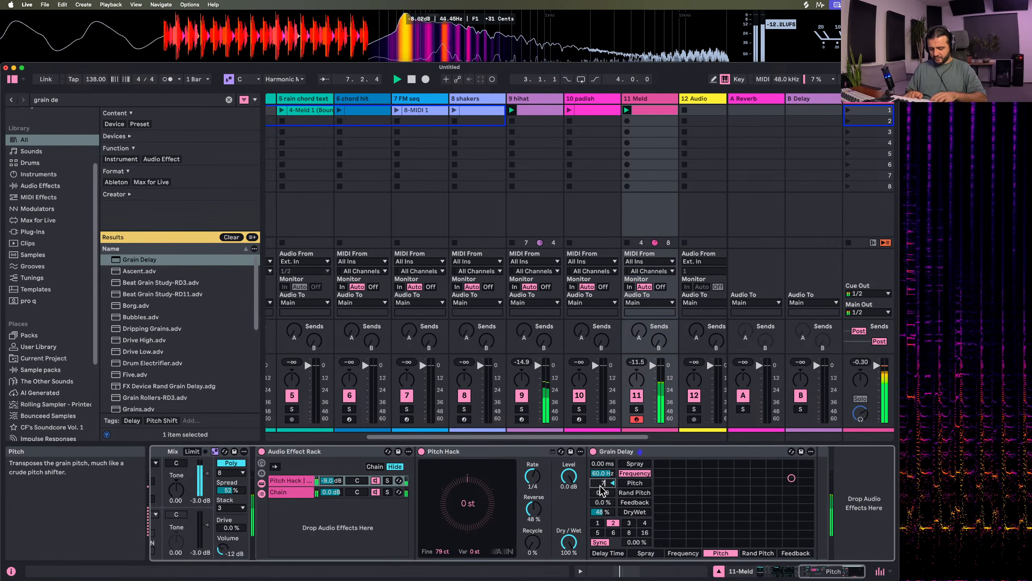
key("Up")
key("Delete")
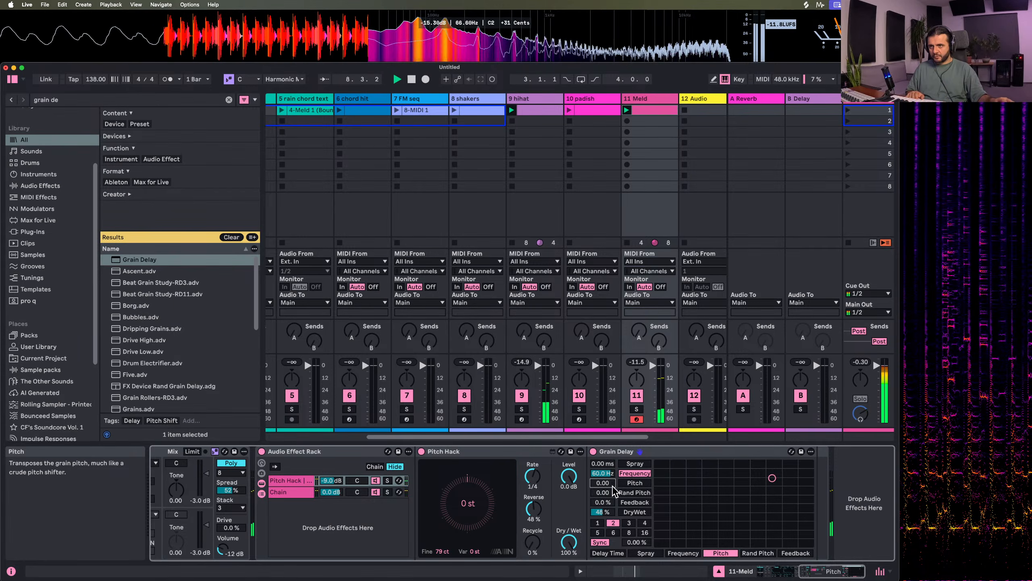
type("0.1")
key("Return")
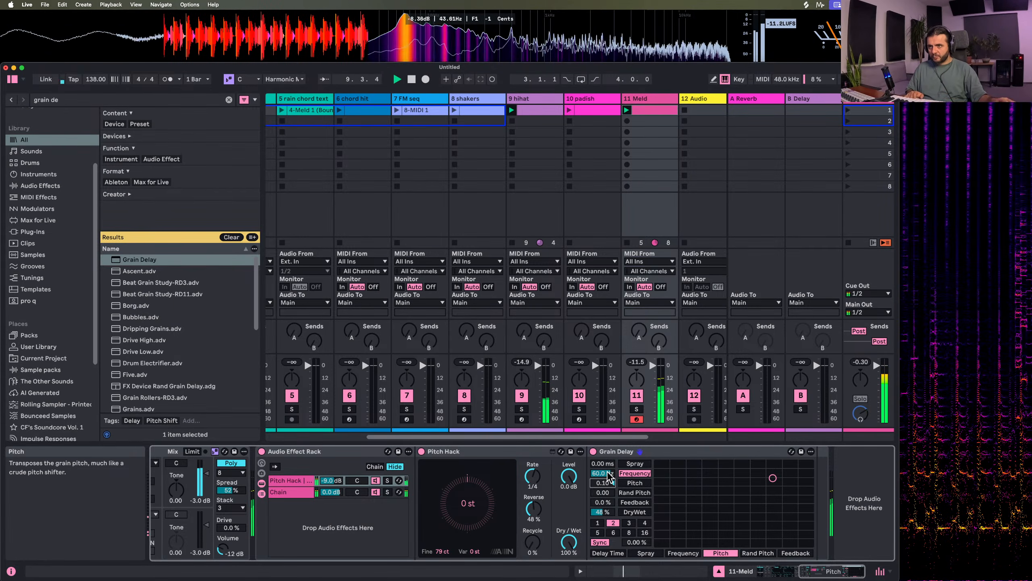
Set Grain Delay's frequency to 32.6 Hz, feedback to 56%, beat division to 3, spray and pitch to 0, and dry/wet to 22%
left_click_drag(603, 464, 603, 452)
left_click_drag(604, 503, 604, 457)
left_click(629, 523)
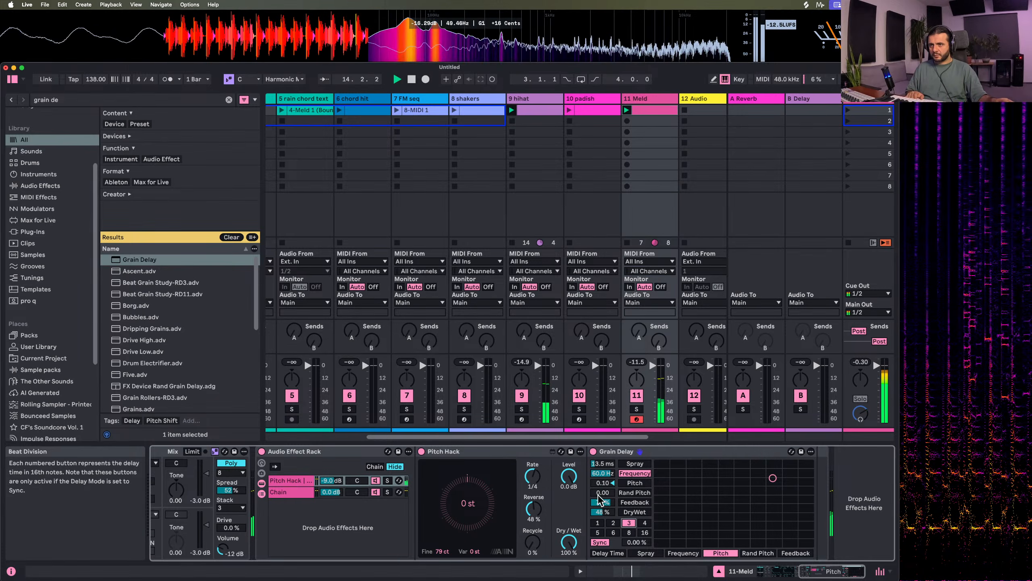
left_click_drag(604, 502, 603, 513)
left_click_drag(602, 465, 603, 479)
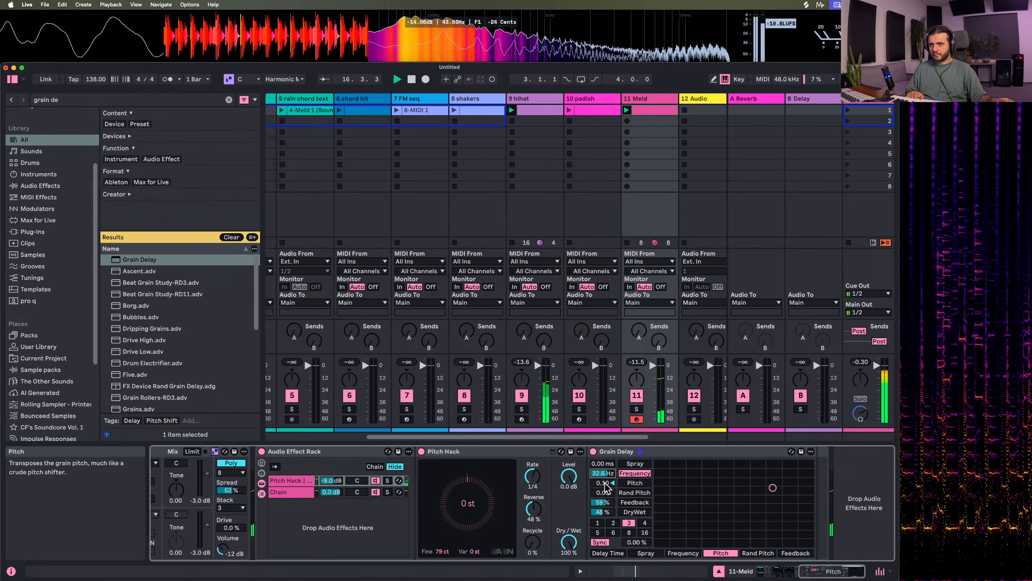
left_click(613, 483)
left_click_drag(601, 512, 607, 505)
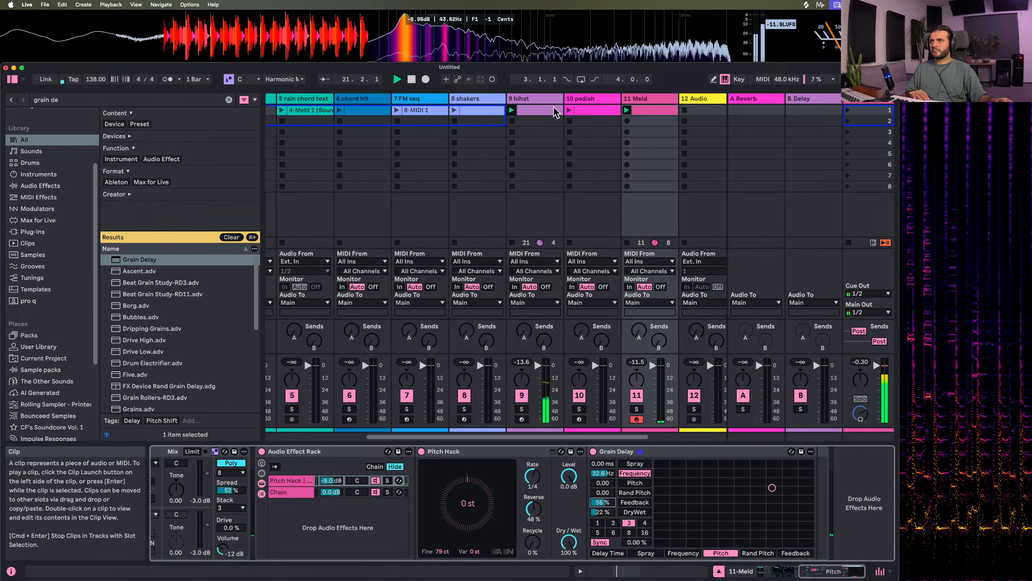
Restart playback with the padish clip launched alongside the other parts, and stop the padish track again
key("space")
left_click(570, 109)
scroll(585, 189, "right", 1)
scroll(581, 189, "left", 2)
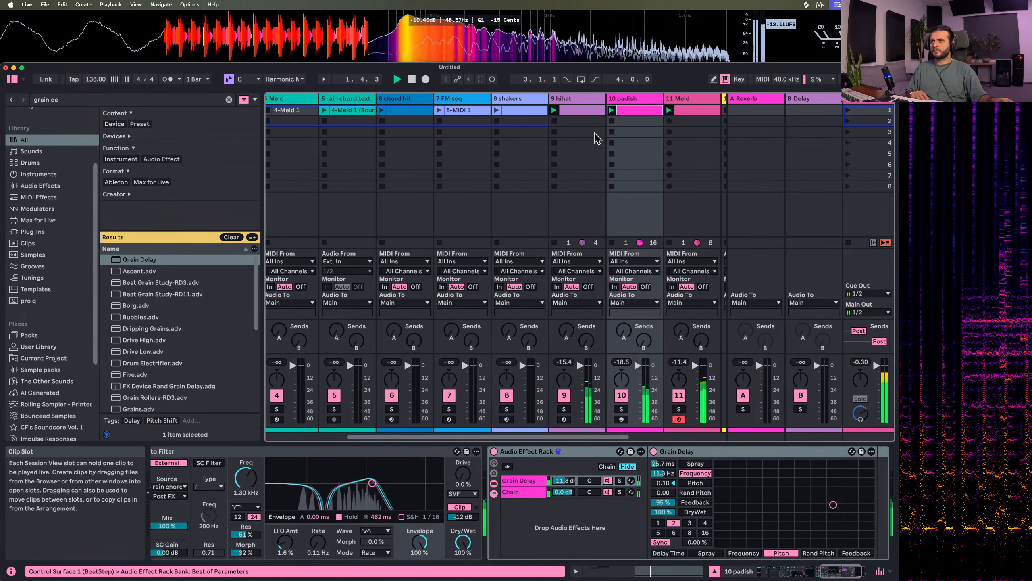
left_click(612, 121)
Launch the rain chord texture clip and restart playback to hear it with the running parts
scroll(569, 171, "left", 5)
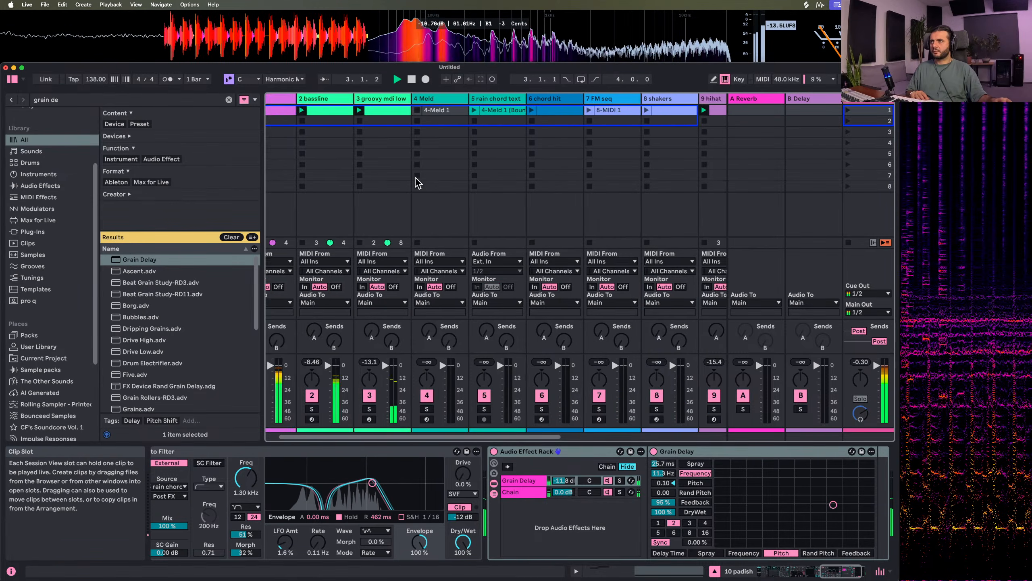
left_click(501, 110)
key("space")
key("space")
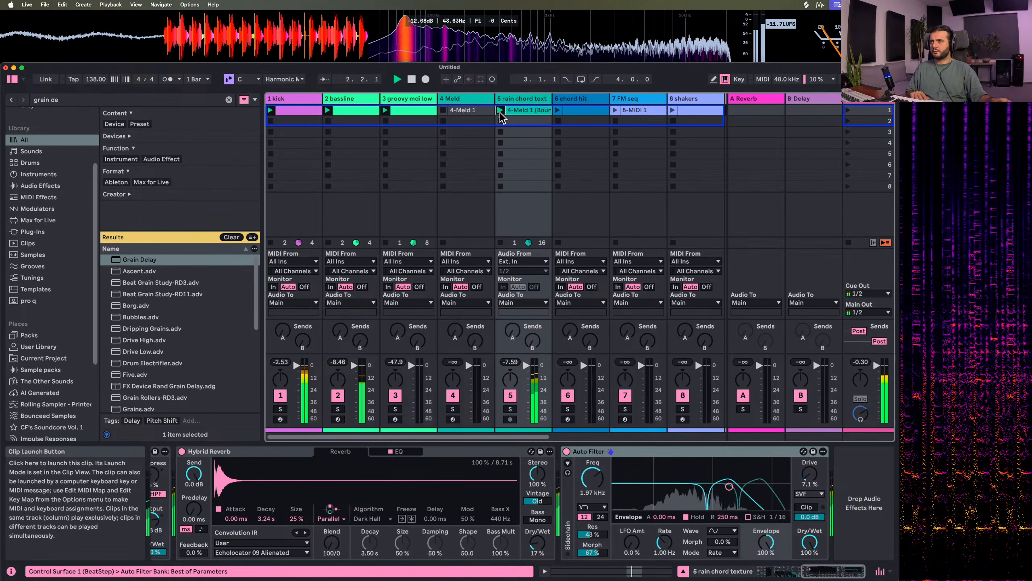
Adjust Roar's shaper amounts on the rain chord texture track, with the mid band around 44% and the high band at 43%
double_click(505, 99)
scroll(426, 456, "left", 10)
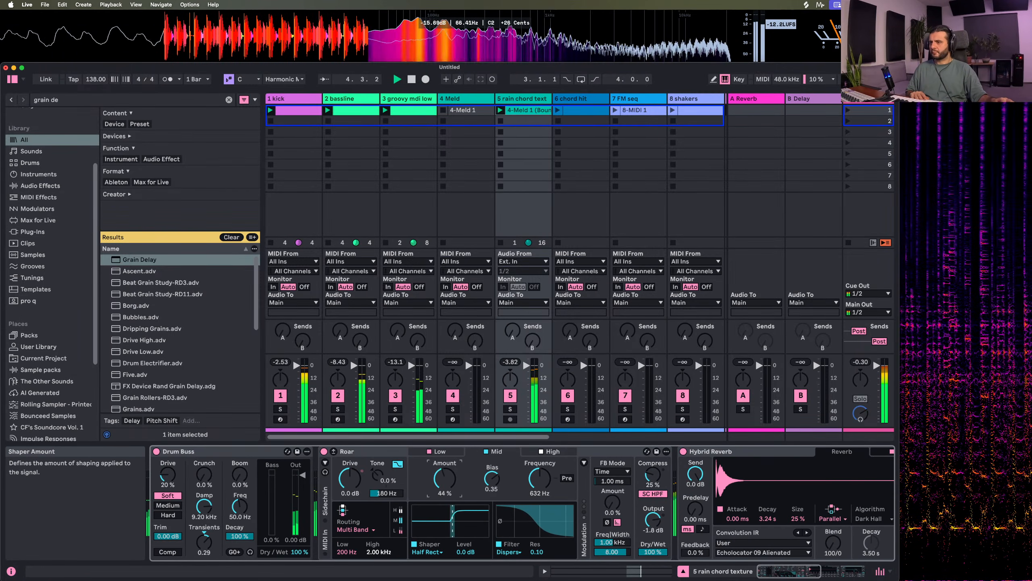
mouse_move(445, 480)
left_mouse_down()
mouse_move(445, 497)
mouse_move(449, 476)
left_mouse_up()
left_click(555, 452)
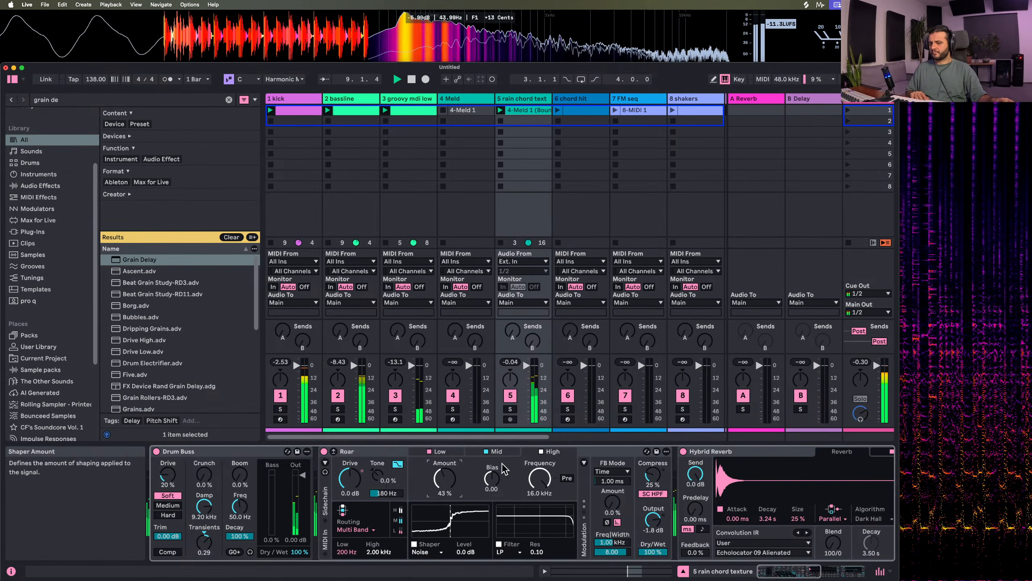
Launch the FM seq clip alongside the running parts
scroll(533, 186, "right", 3)
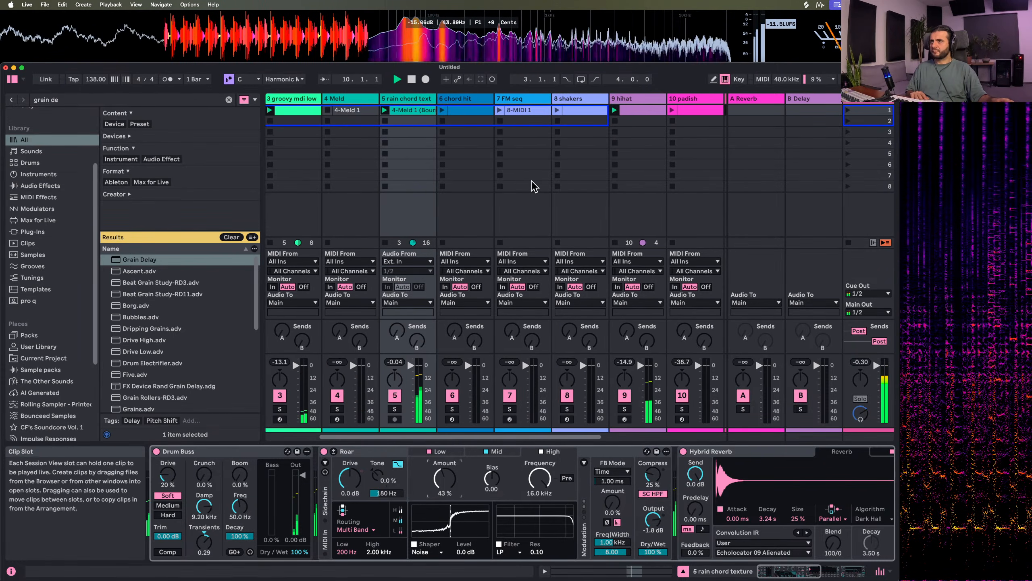
left_click(500, 111)
scroll(578, 346, "right", 3)
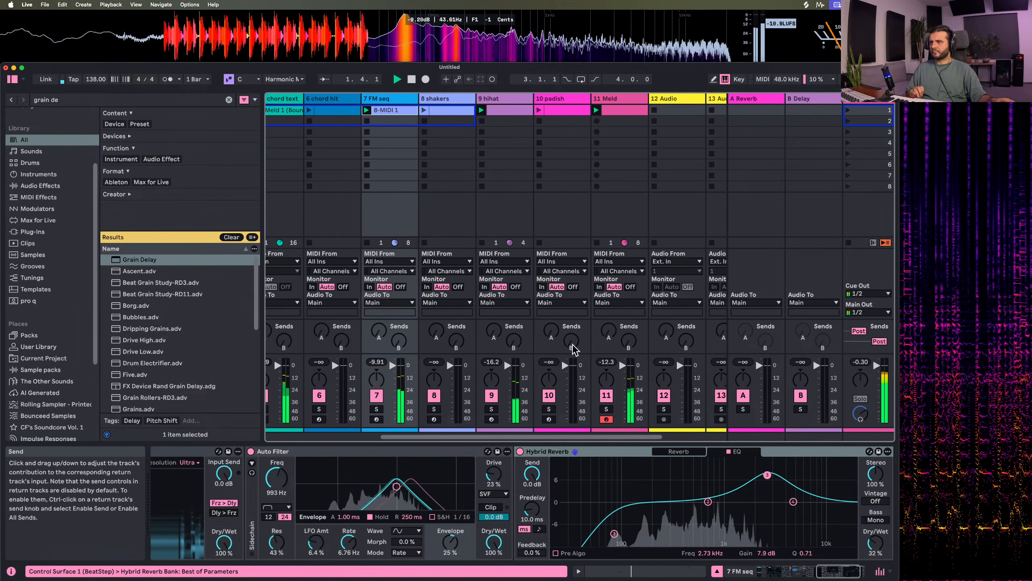
In the FM seq clip, deactivate bar 1's F0 and F1 notes and reactivate the same pair in bar 2
double_click(389, 113)
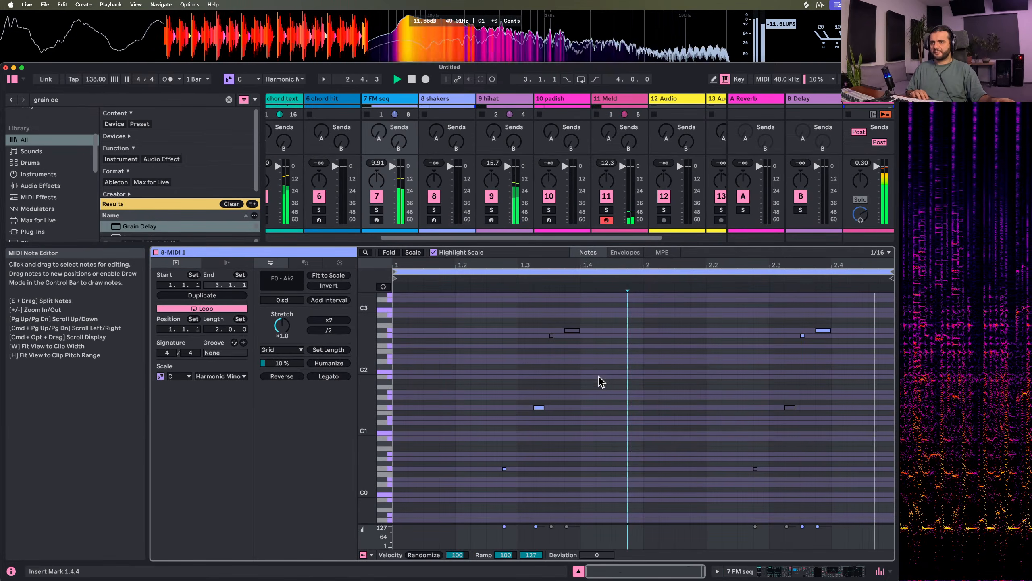
left_click_drag(557, 500, 554, 501)
key("0")
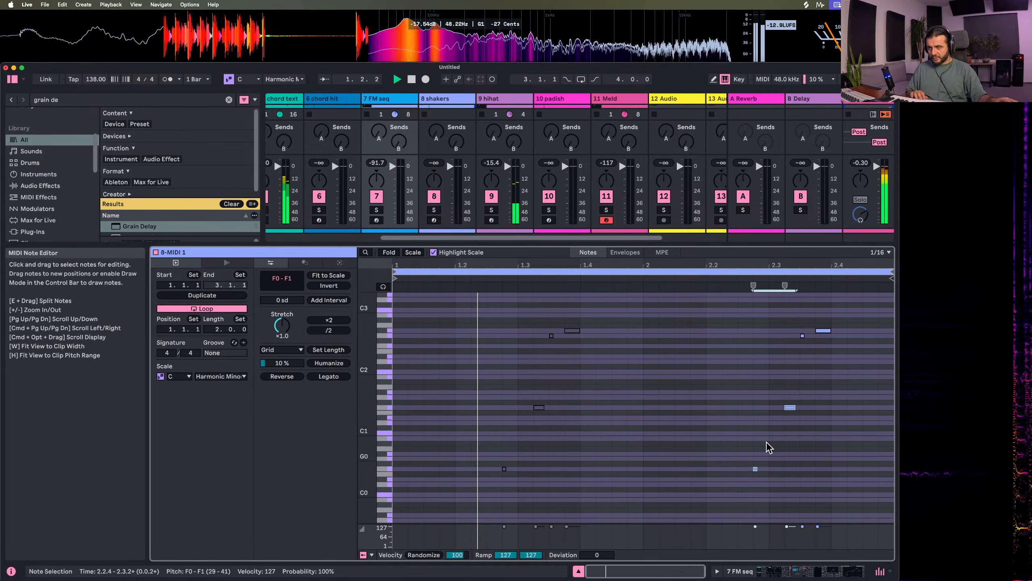
Transpose bar 2's F0 and F1 notes up two octaves to F2 and F3
left_click(753, 395)
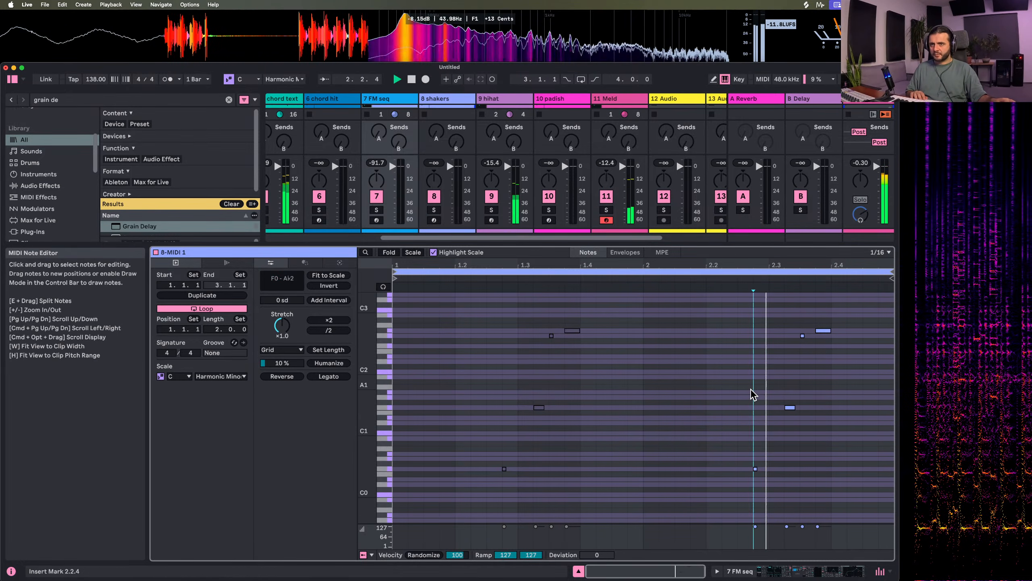
left_click_drag(735, 402, 826, 501)
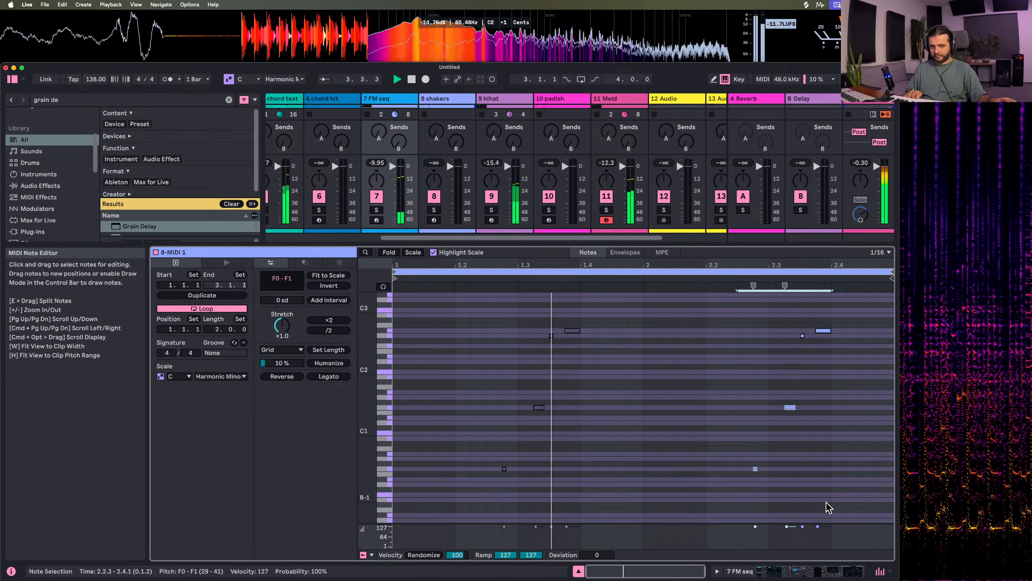
key("shift+Up")
key("shift+Up")
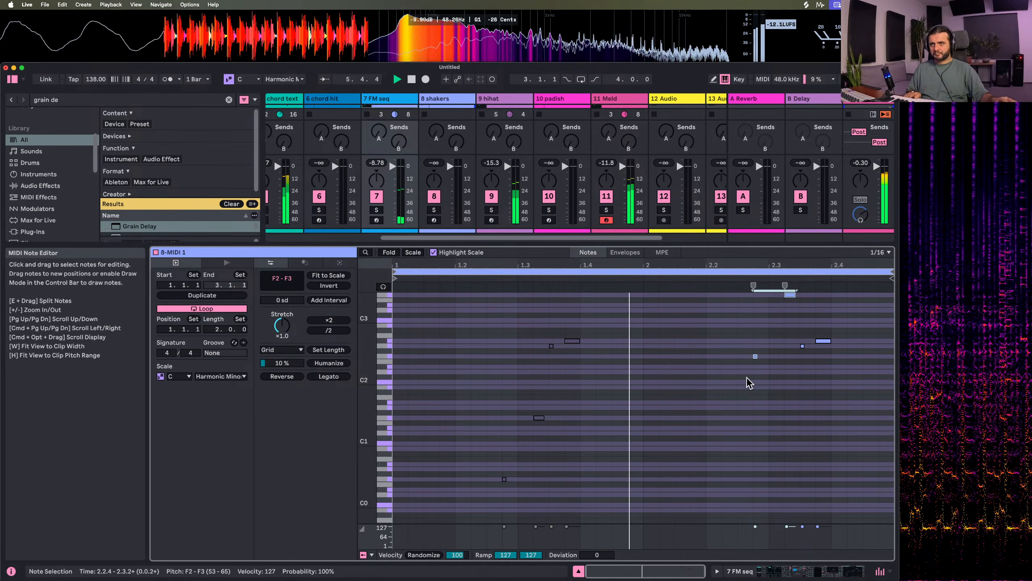
Raise the note at 2.2.4 by an octave to F3, trying F4 as well
left_click_drag(741, 346, 776, 379)
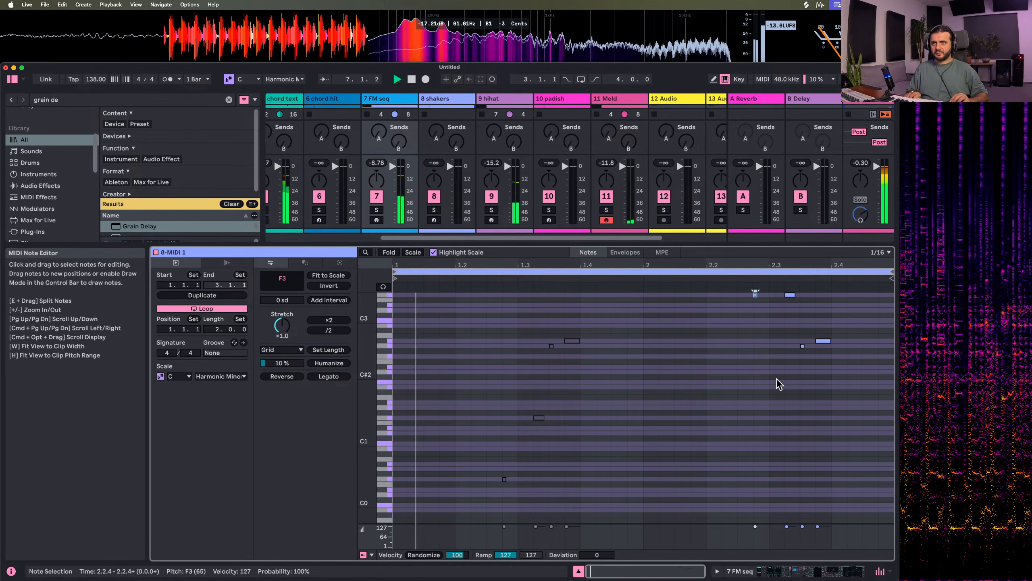
key("shift+Up")
key("shift+Up")
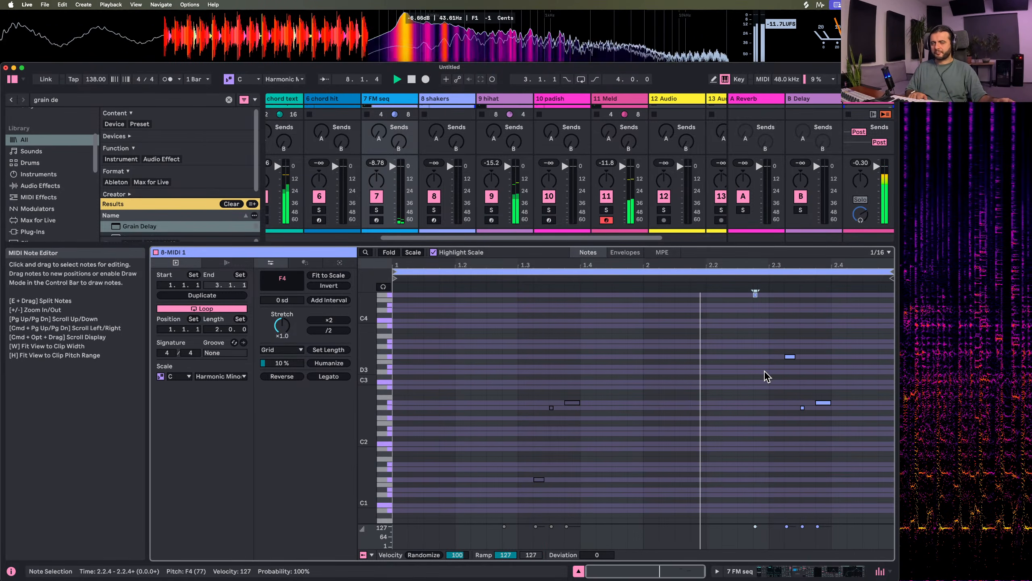
key("shift+Down")
key("shift+Down")
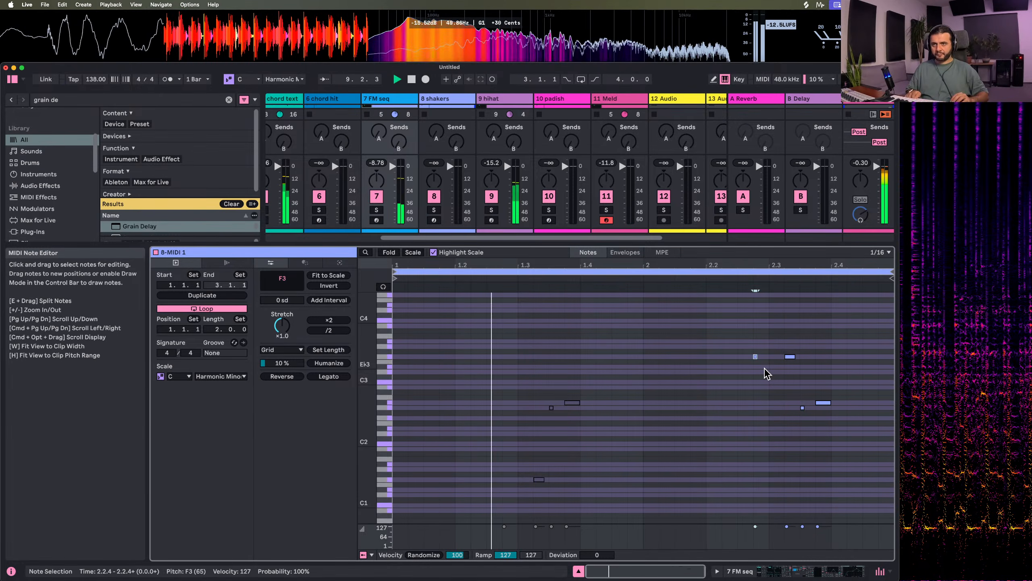
Launch the shakers clip, hide the clip editor, and launch the chord hit clip
left_click(423, 107)
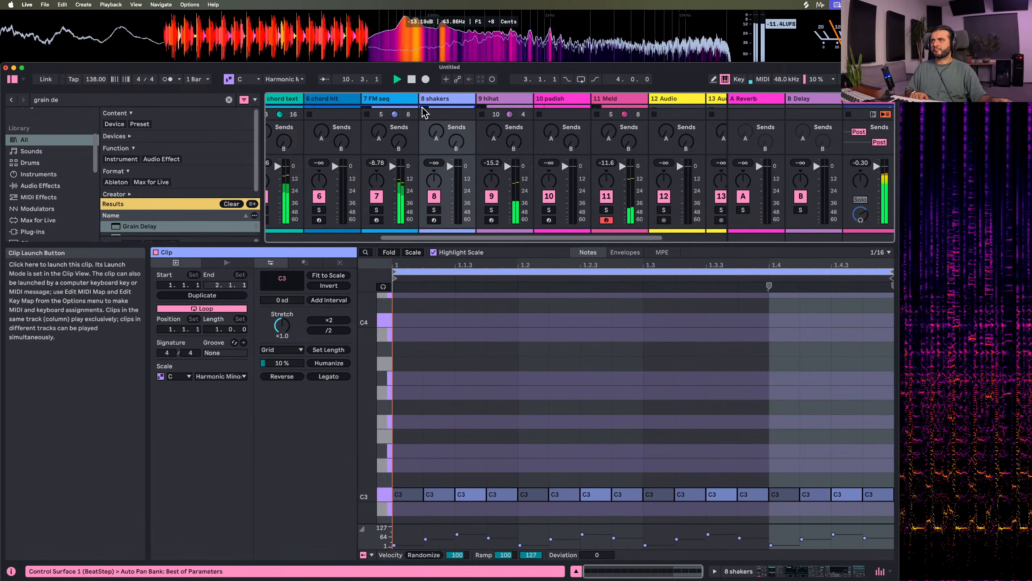
left_click(576, 571)
scroll(430, 304, "left", 3)
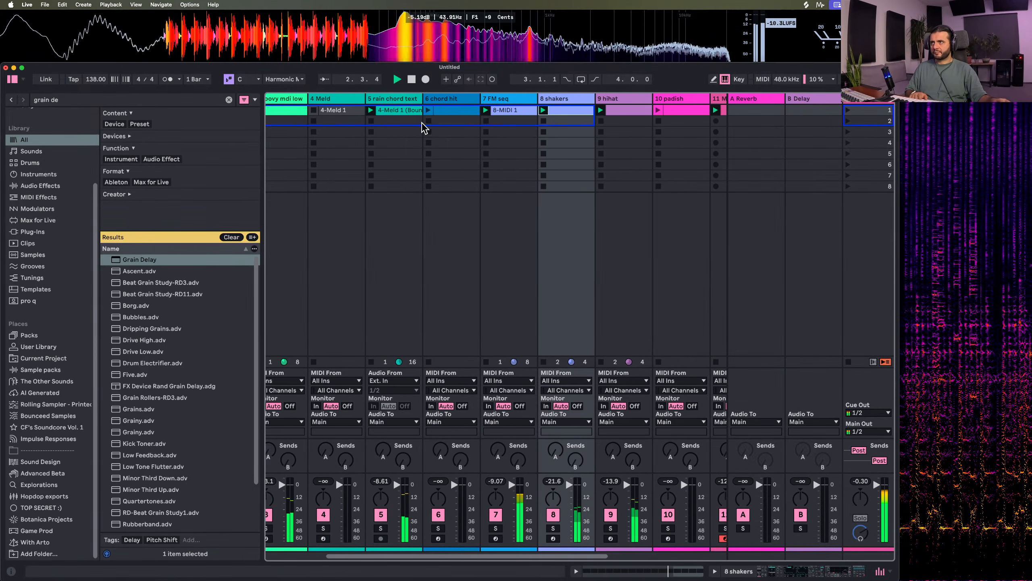
left_click(429, 110)
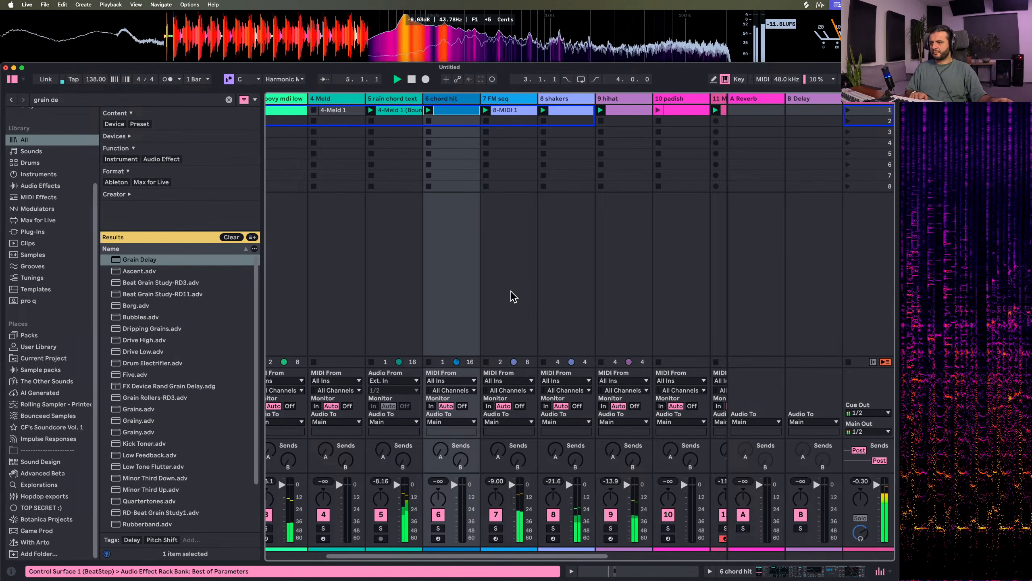
Solo the 11 Meld track, restart playback to hear it alone, and show its Meld device
scroll(504, 296, "left", 2)
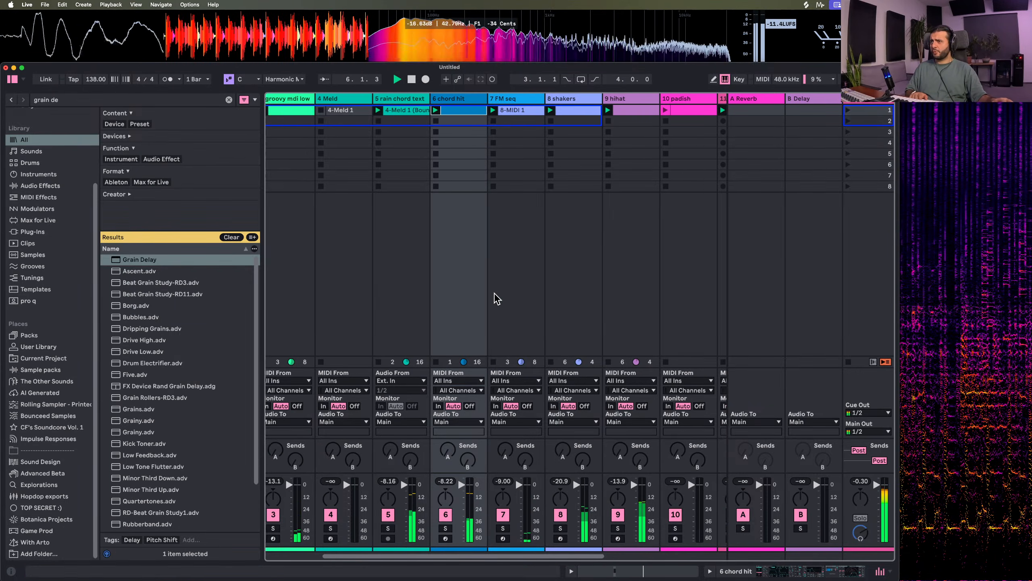
scroll(495, 299, "right", 6)
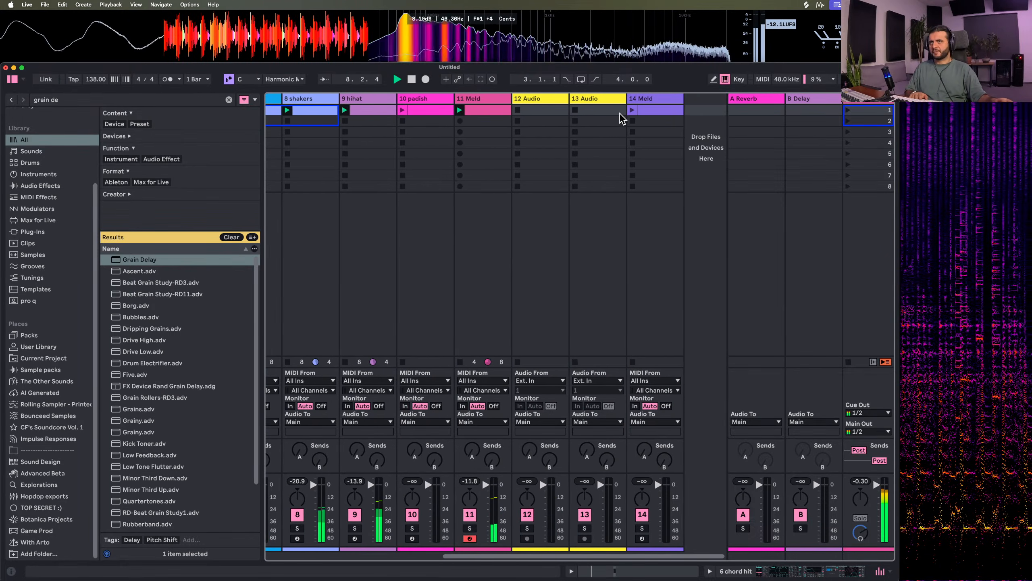
scroll(401, 214, "left", 6)
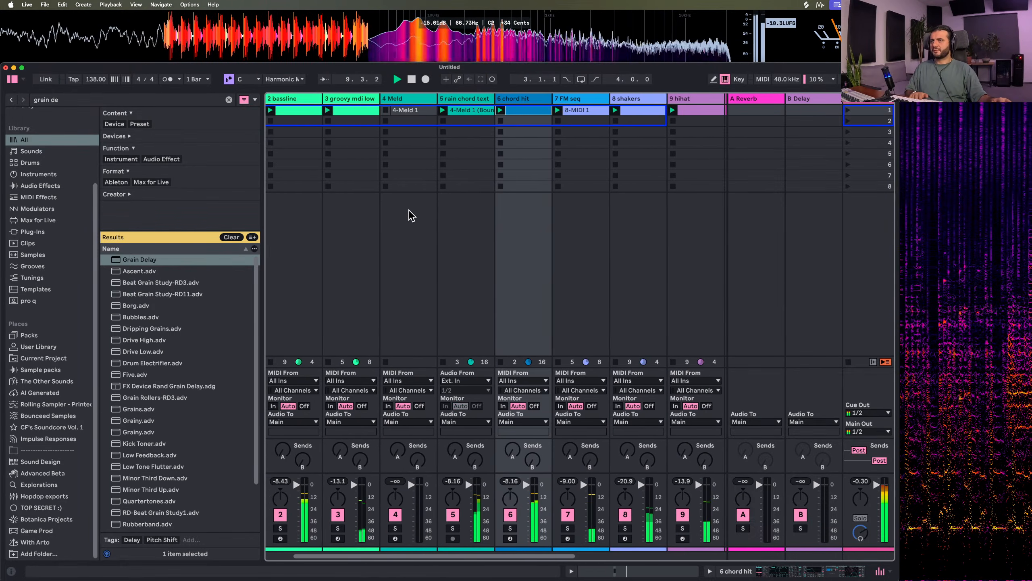
scroll(411, 219, "right", 4)
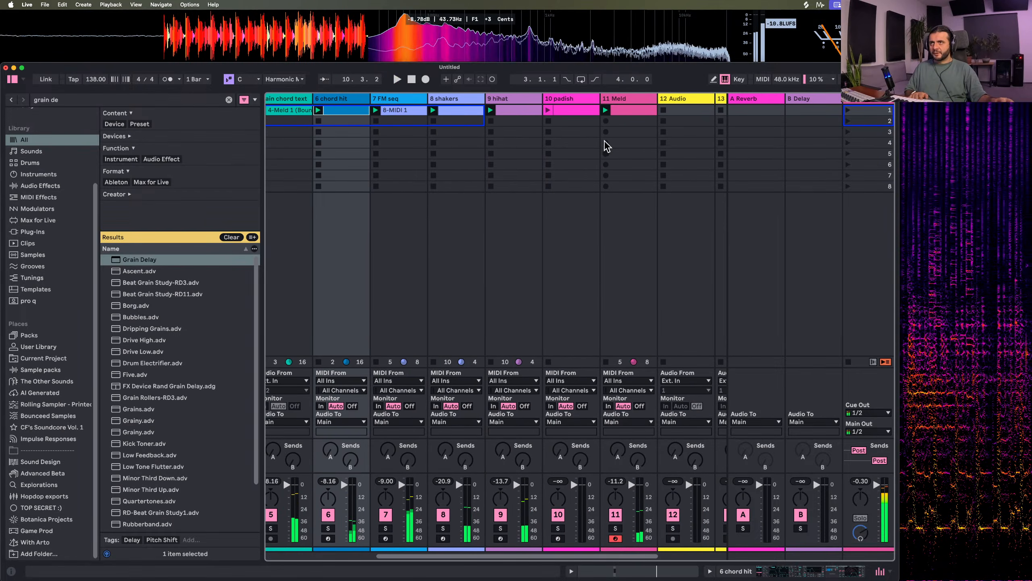
left_click(615, 528)
key("space")
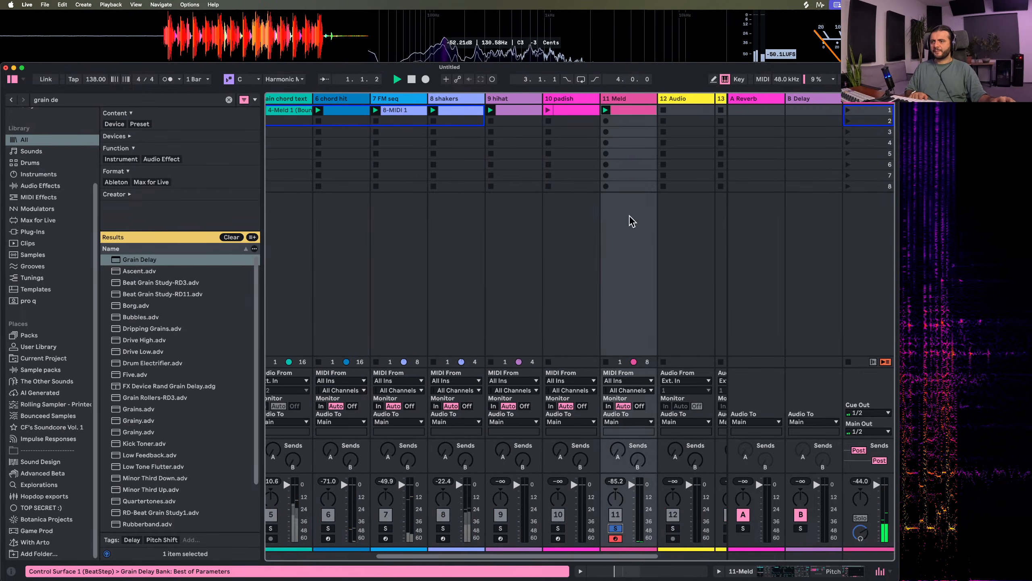
double_click(634, 98)
scroll(321, 477, "left", 6)
key("space")
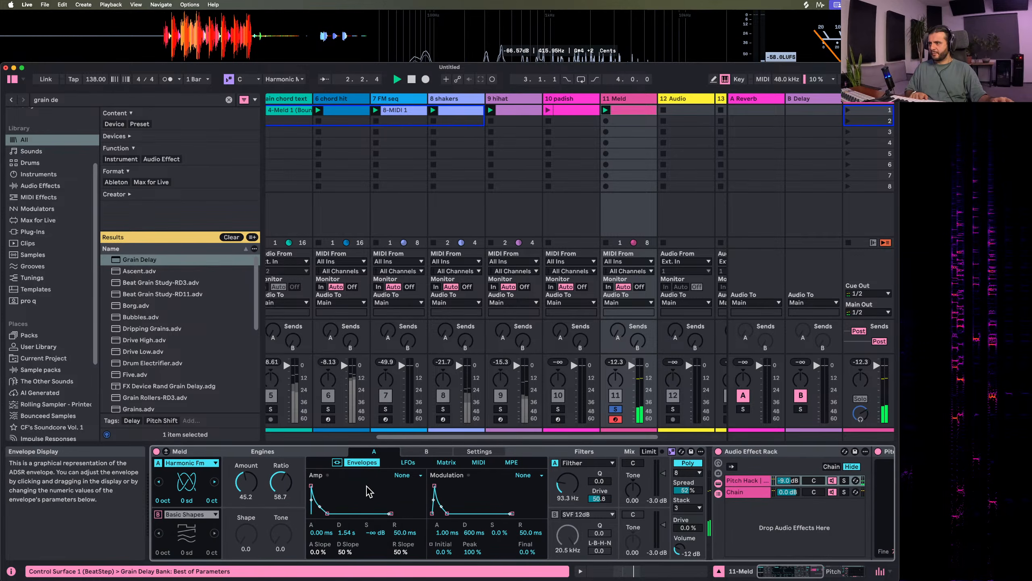
Turn on Meld's engine B with the Harmonic Fm oscillator and copy engine A's modulation matrix to B
left_click(166, 452)
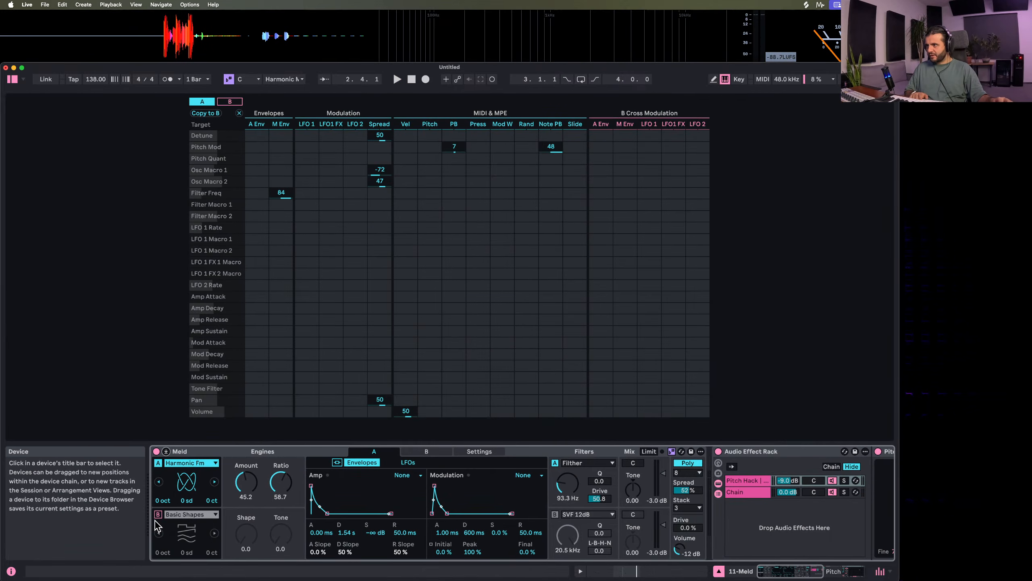
left_click(159, 514)
left_click(186, 514)
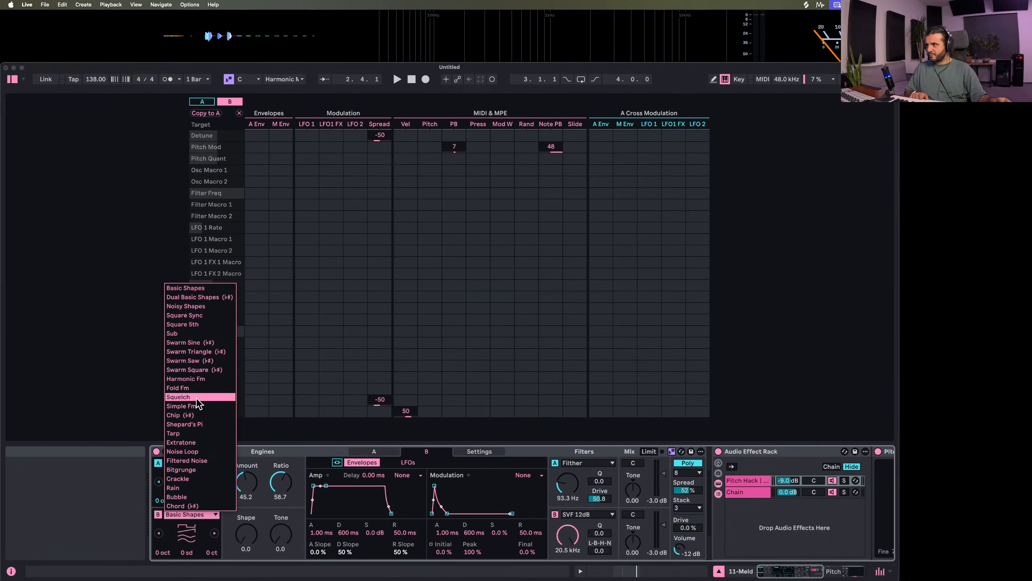
left_click(199, 374)
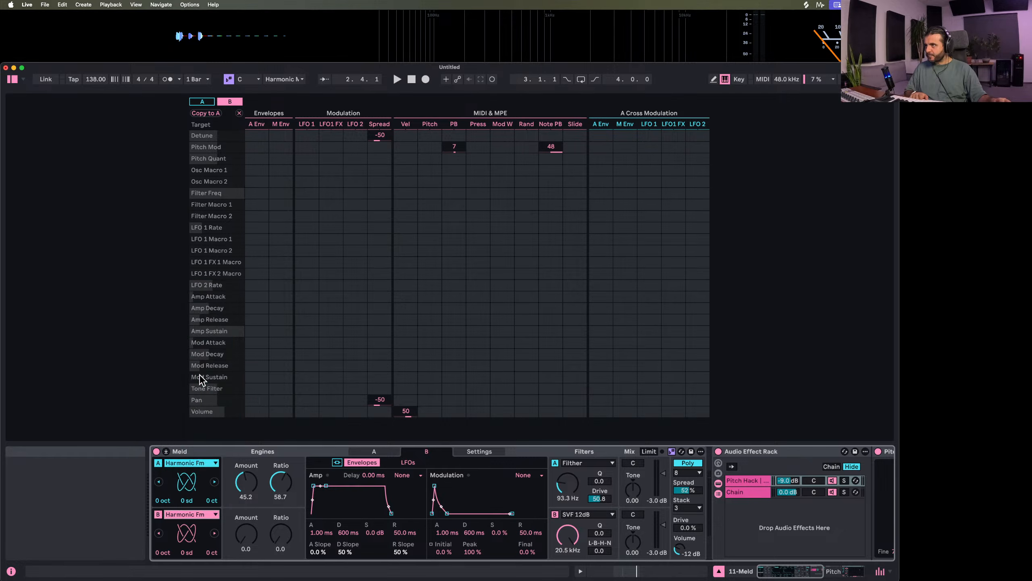
left_click(203, 101)
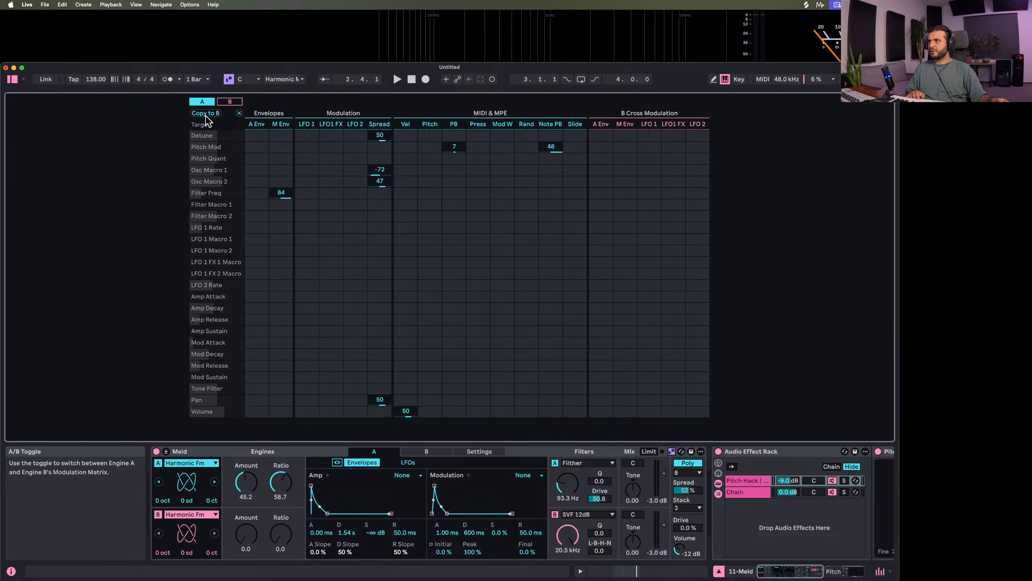
Set engine B's amount to 44.4, ratio to 53.2 and pitch to -2 octaves, checking the sound in playback
left_click(246, 544)
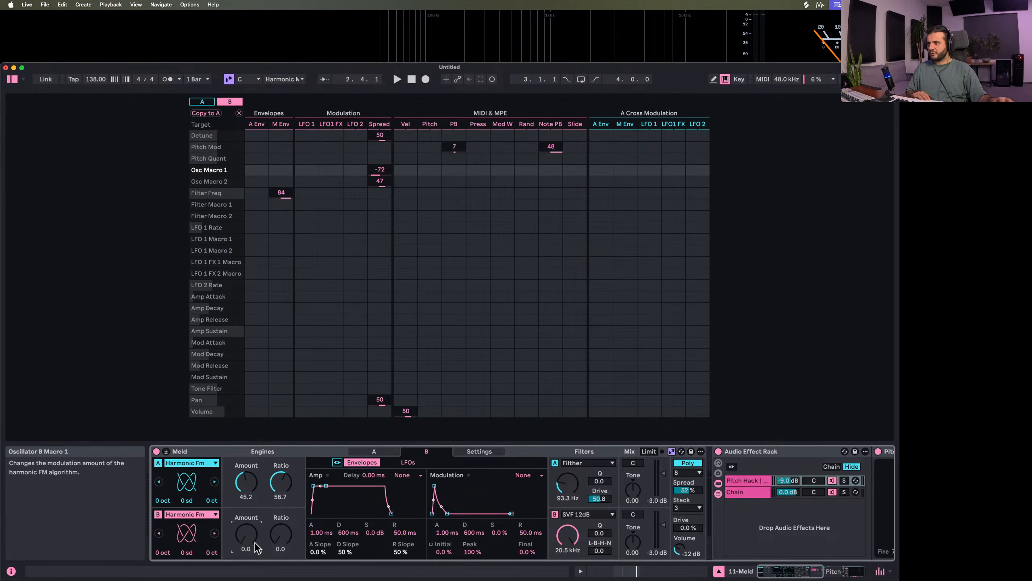
left_click_drag(278, 535, 278, 533)
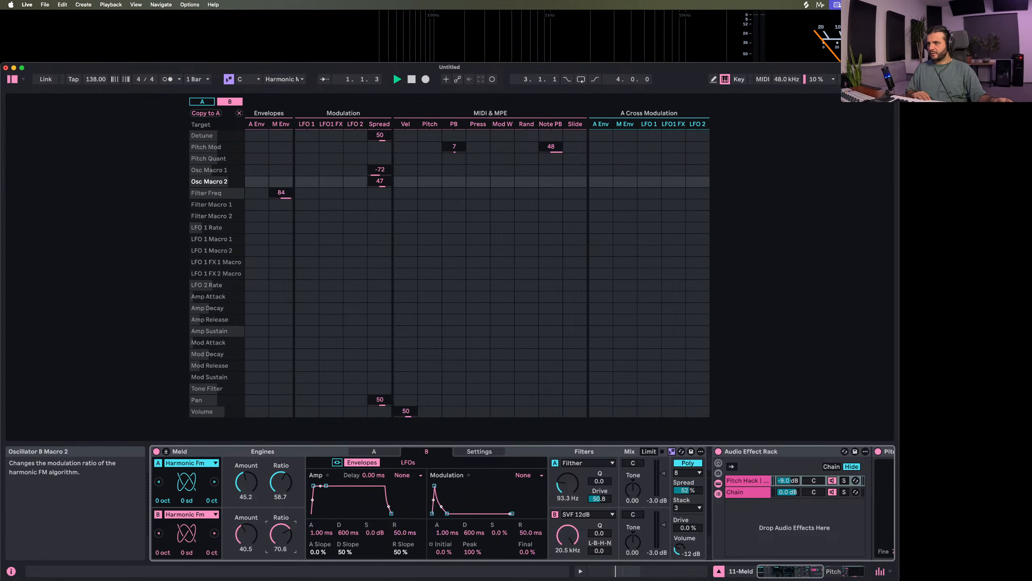
left_click_drag(156, 551, 156, 561)
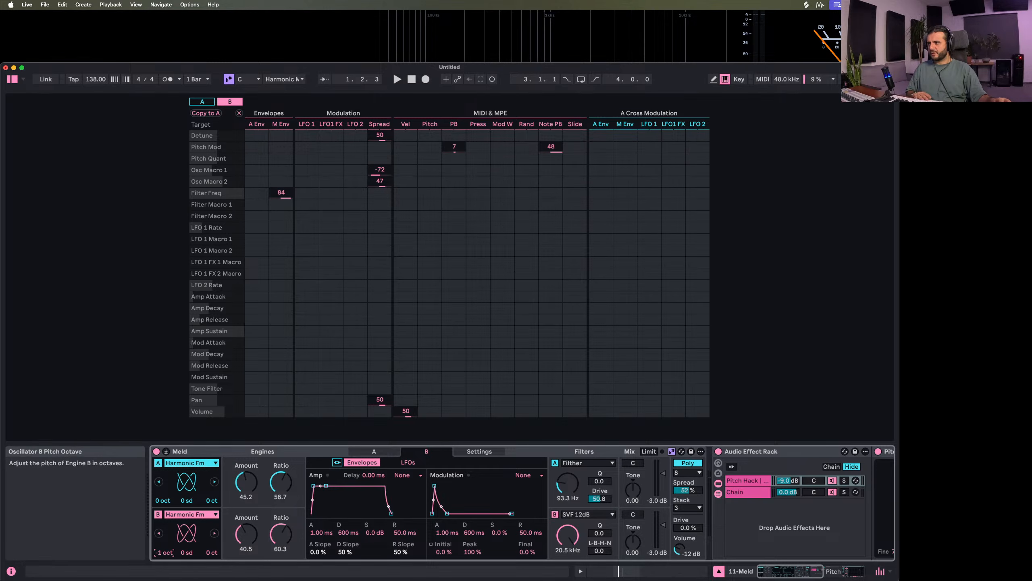
key("space")
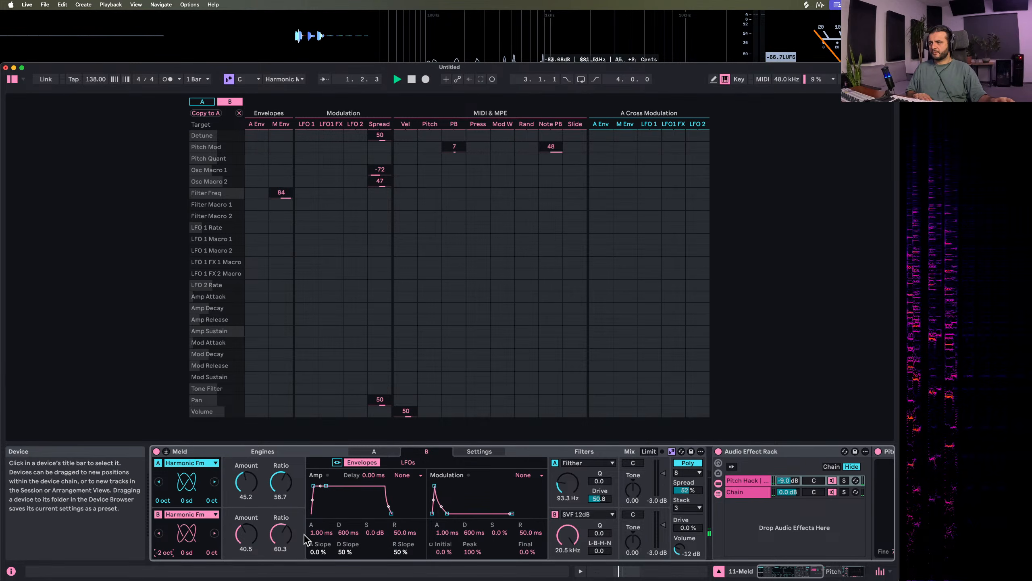
left_click_drag(287, 535, 247, 533)
key("space")
Switch engine B's filter to Filther with a cutoff of about 65 Hz and a drive of 41.4
left_click_drag(568, 535, 569, 574)
right_click(571, 535)
left_click(571, 535)
left_click(574, 514)
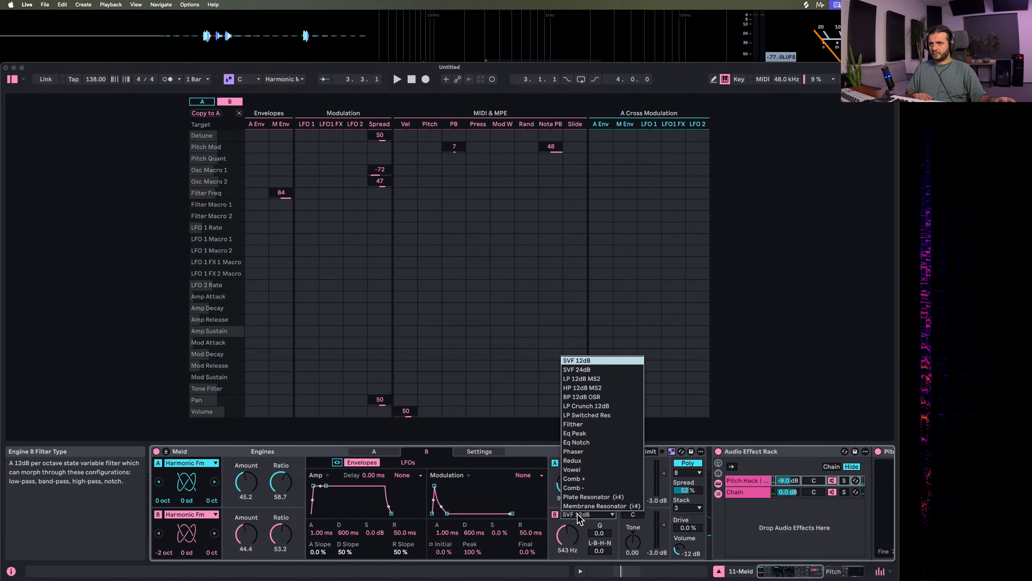
left_click(573, 424)
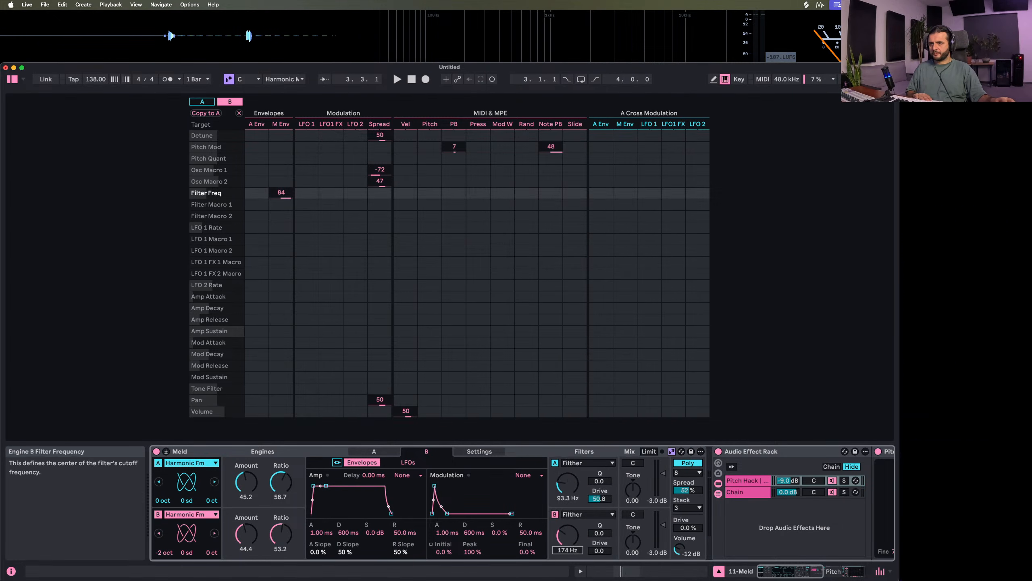
key("space")
left_click_drag(589, 554, 589, 544)
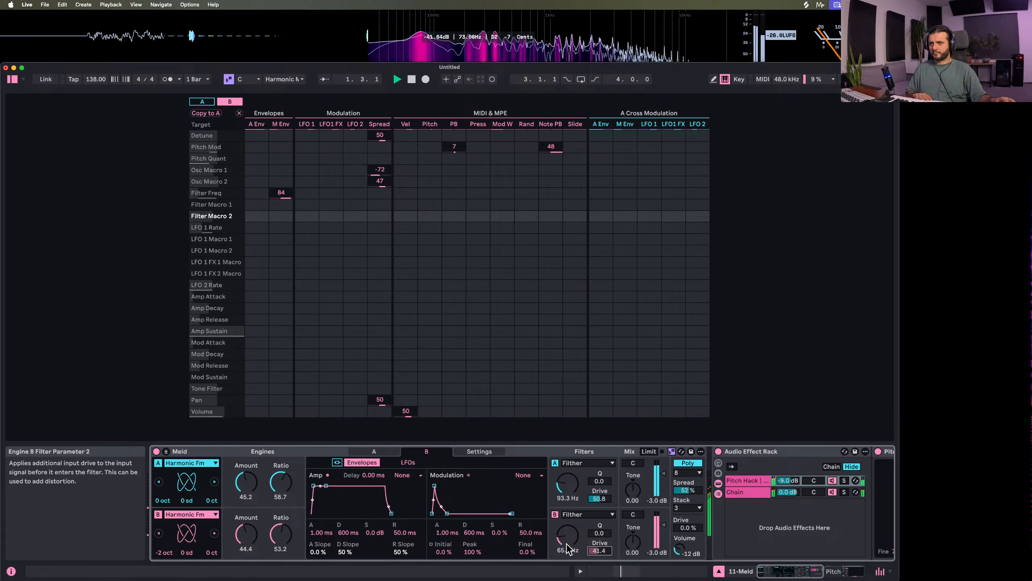
Set Pitch Hack's recycle to 28% and lower its chain's volume to -11.8 dB while the riff plays
scroll(623, 540, "right", 10)
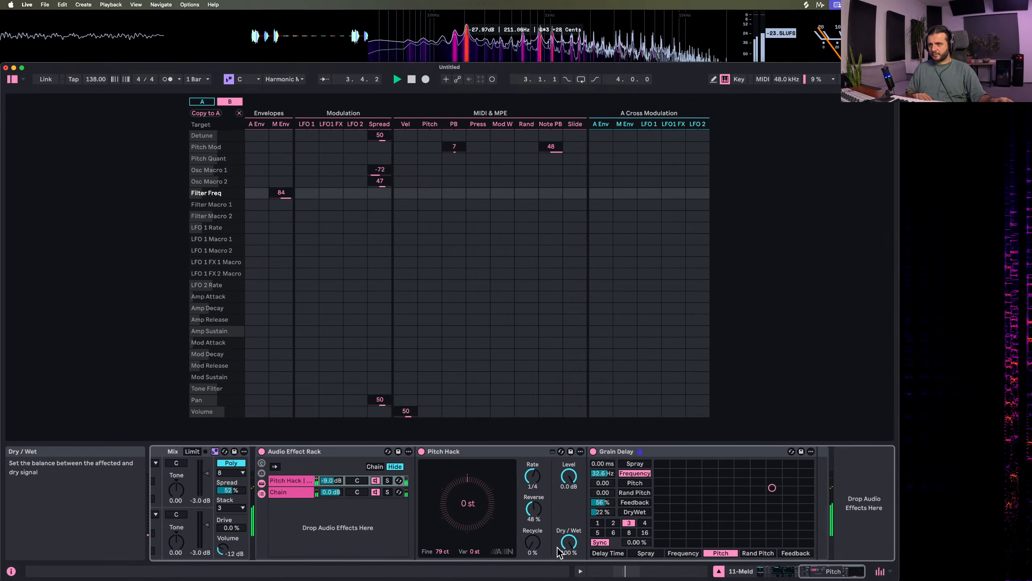
left_click_drag(533, 542, 533, 530)
key("space")
key("space")
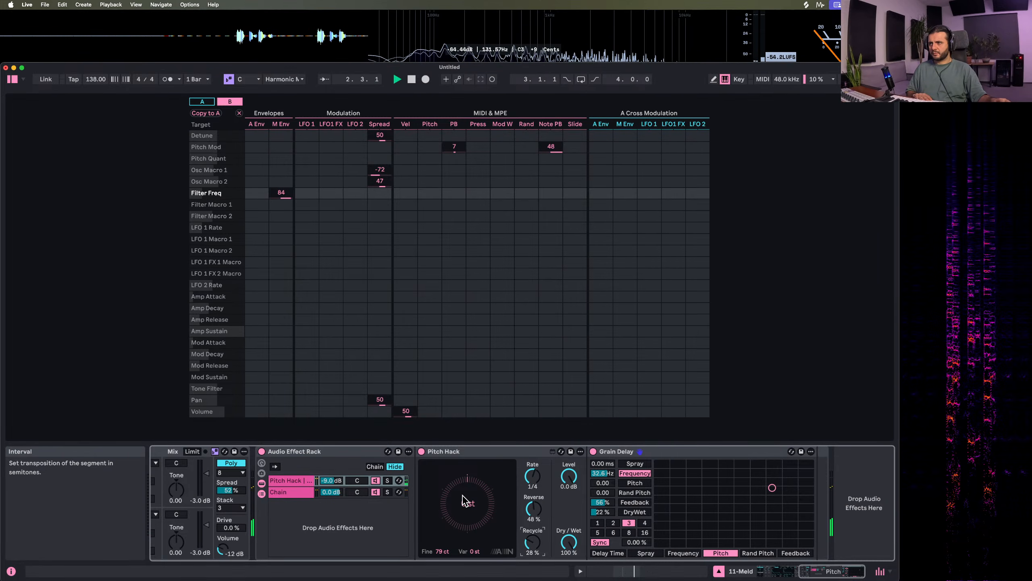
left_click_drag(329, 481, 329, 493)
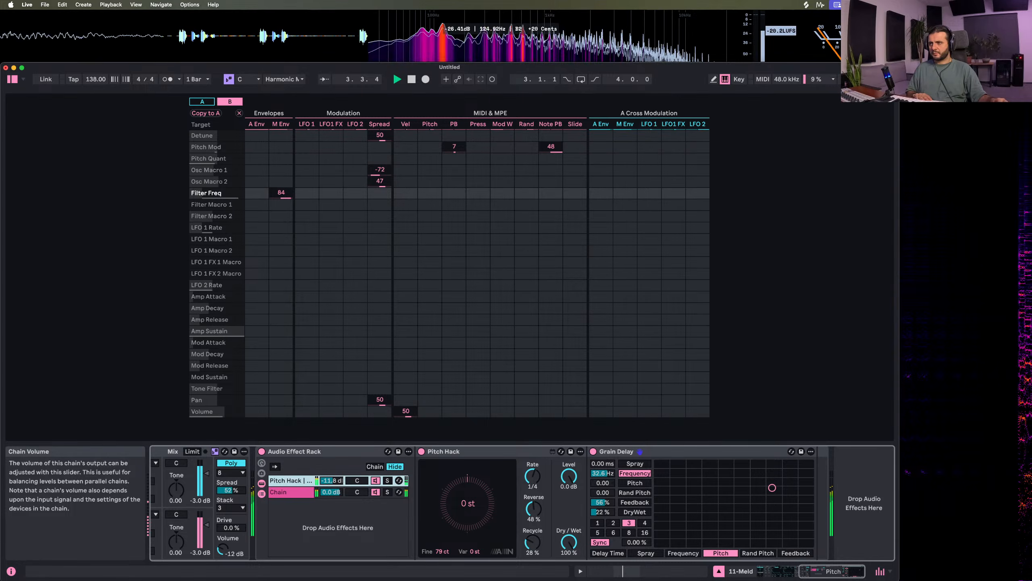
Raise Meld's output drive to 5.5% while the riff plays
scroll(447, 550, "left", 5)
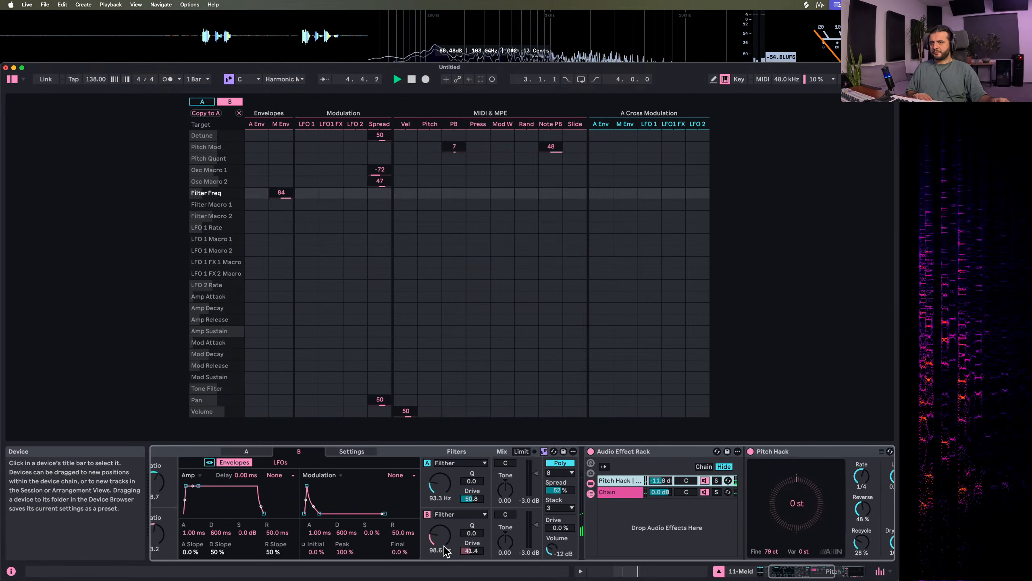
scroll(445, 552, "right", 5)
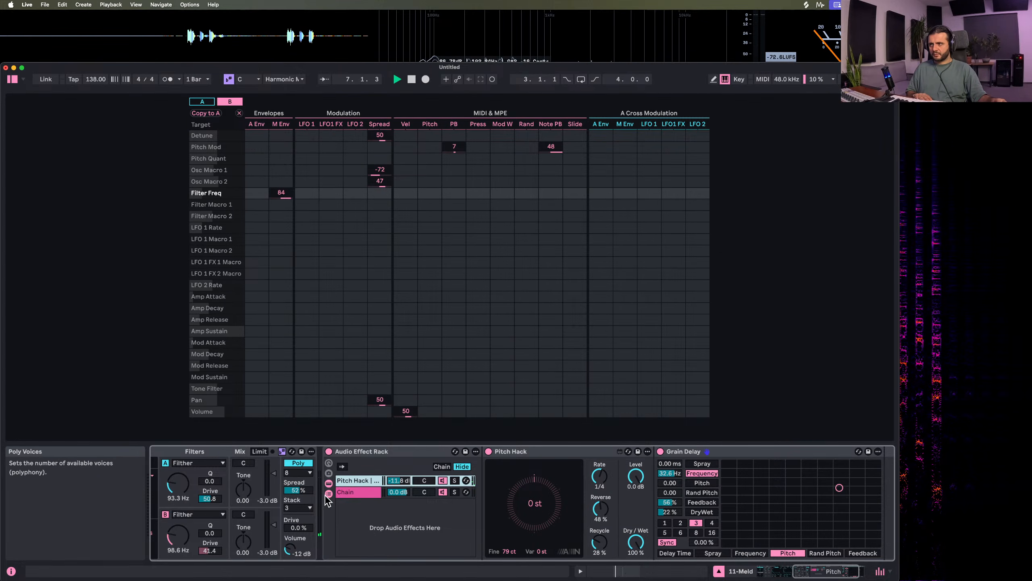
scroll(358, 513, "left", 3)
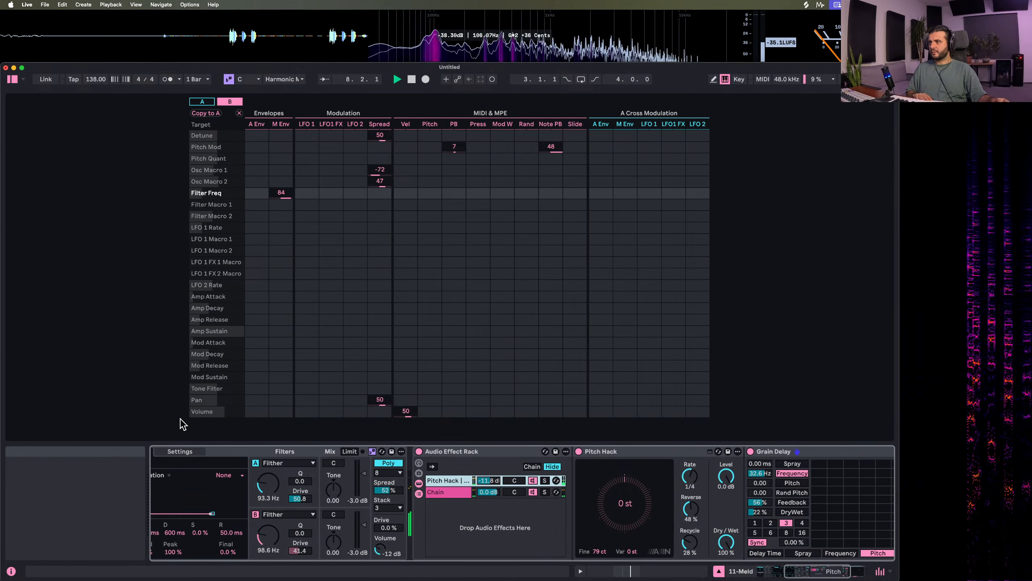
scroll(266, 516, "left", 6)
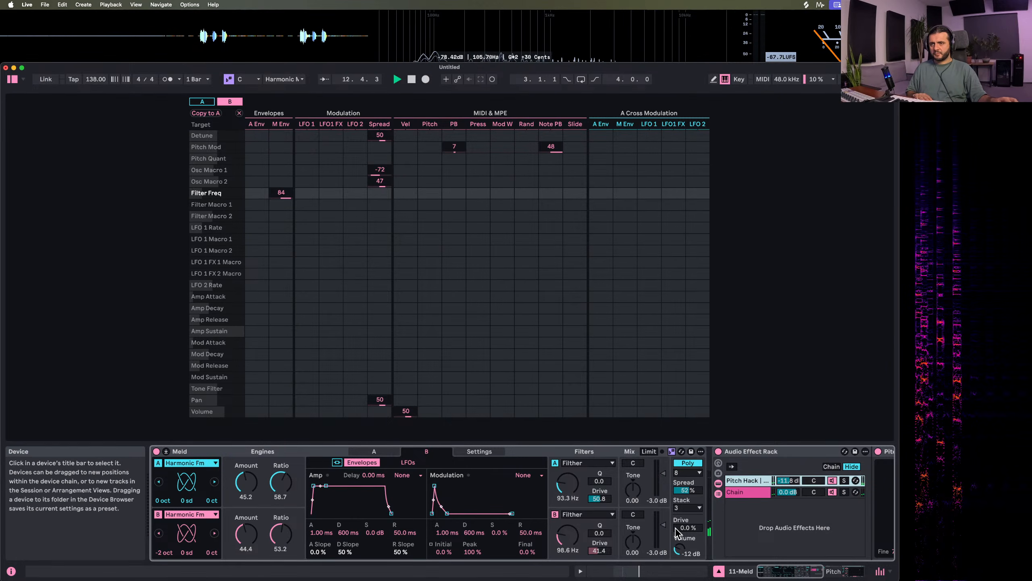
mouse_move(688, 527)
left_mouse_down()
mouse_move(688, 517)
mouse_move(687, 532)
left_mouse_up()
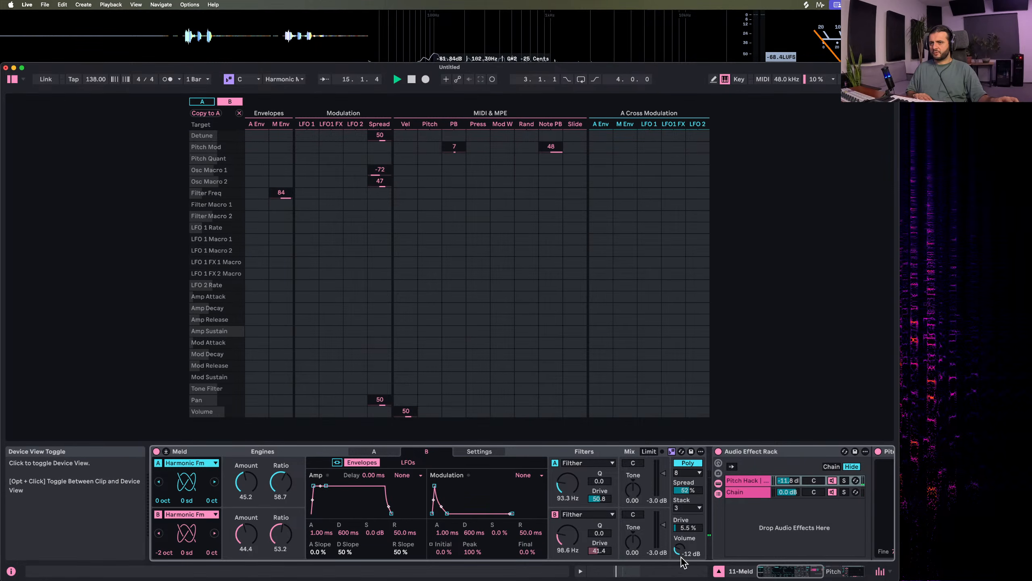
Close Meld's expanded modulation matrix and play the riff unsoloed with the other tracks
left_click(166, 451)
key("space")
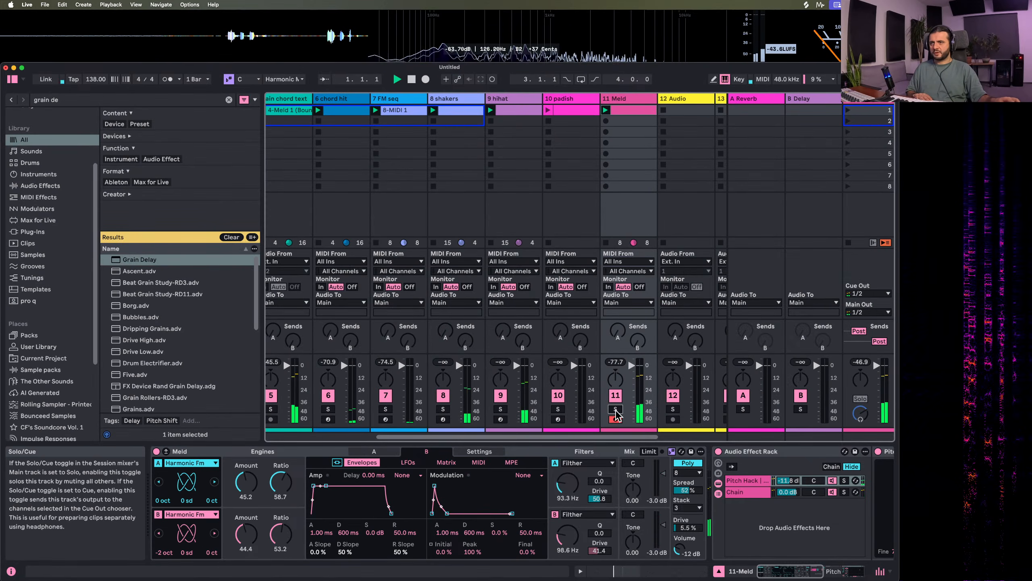
key("space")
scroll(613, 419, "right", 3)
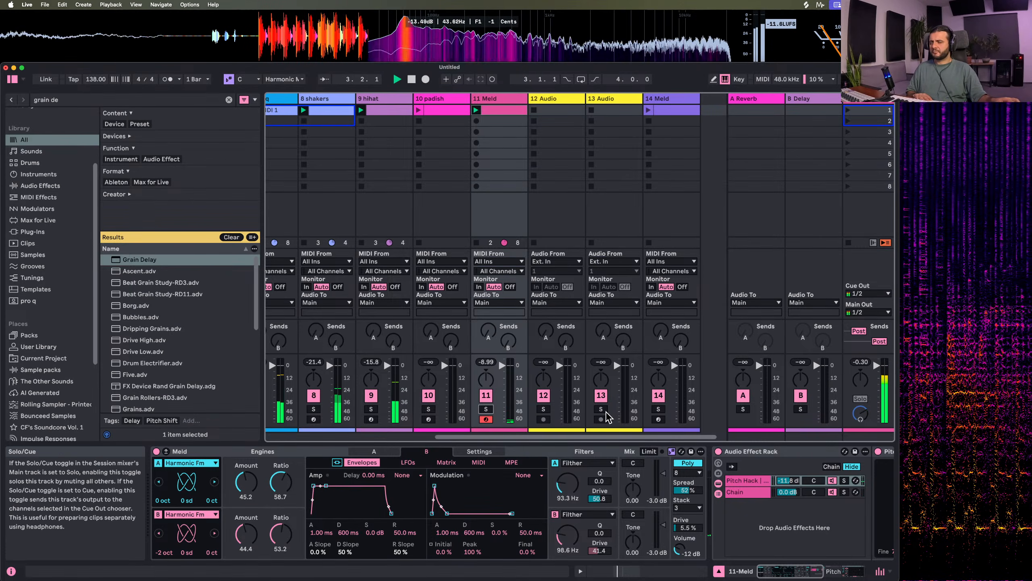
scroll(491, 420, "right", 1)
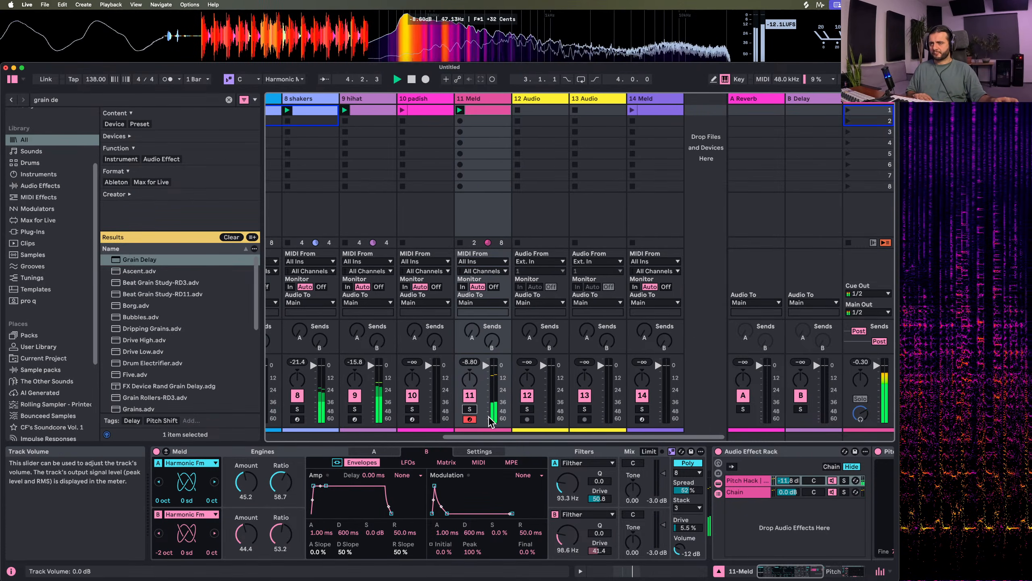
scroll(733, 532, "right", 5)
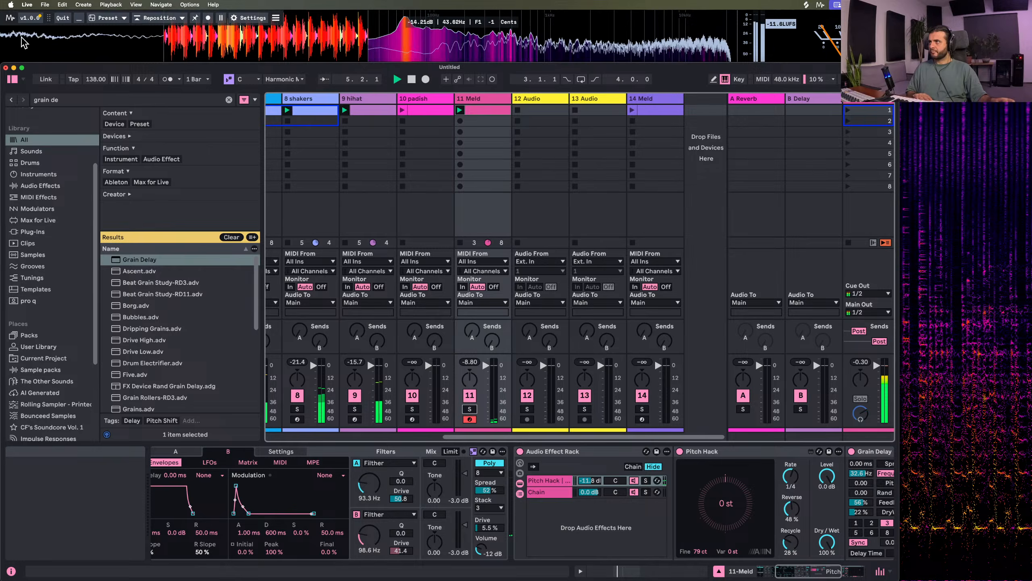
Add Hybrid Reverb at the end of the 11 Meld track's device chain with a dry/wet of 23% and play it
left_click(70, 100)
type("hybrid")
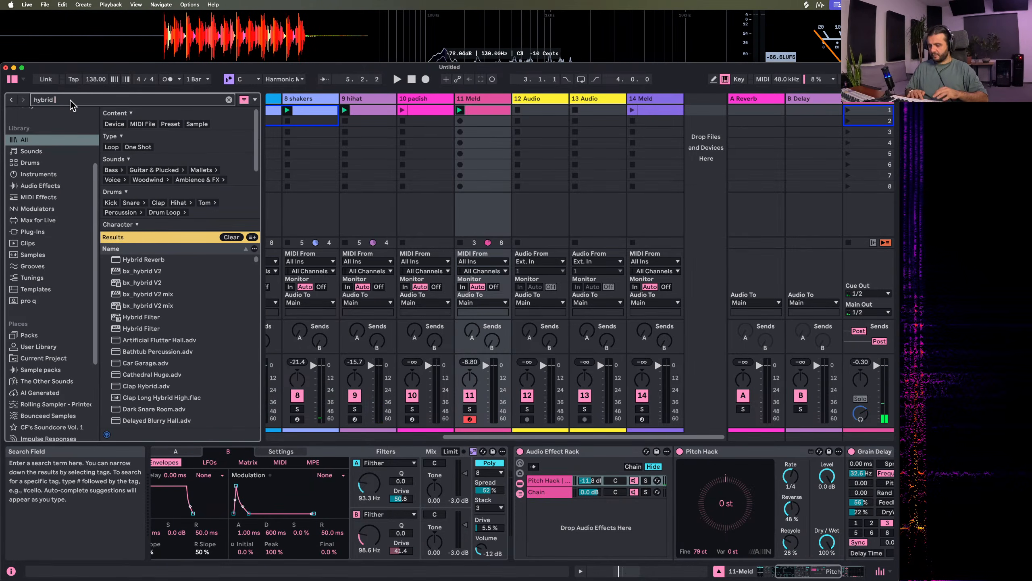
double_click(152, 259)
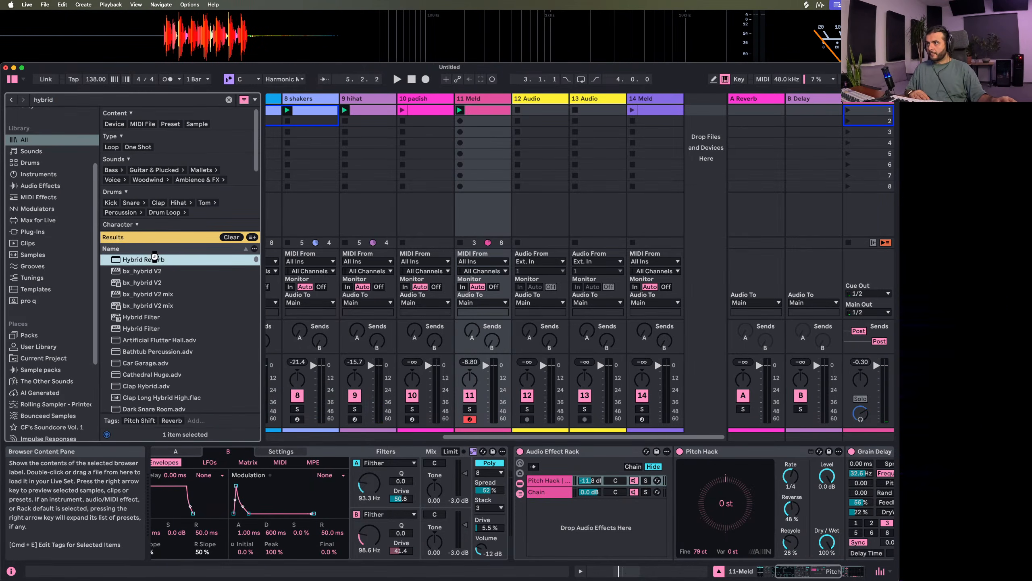
left_click_drag(824, 545, 825, 567)
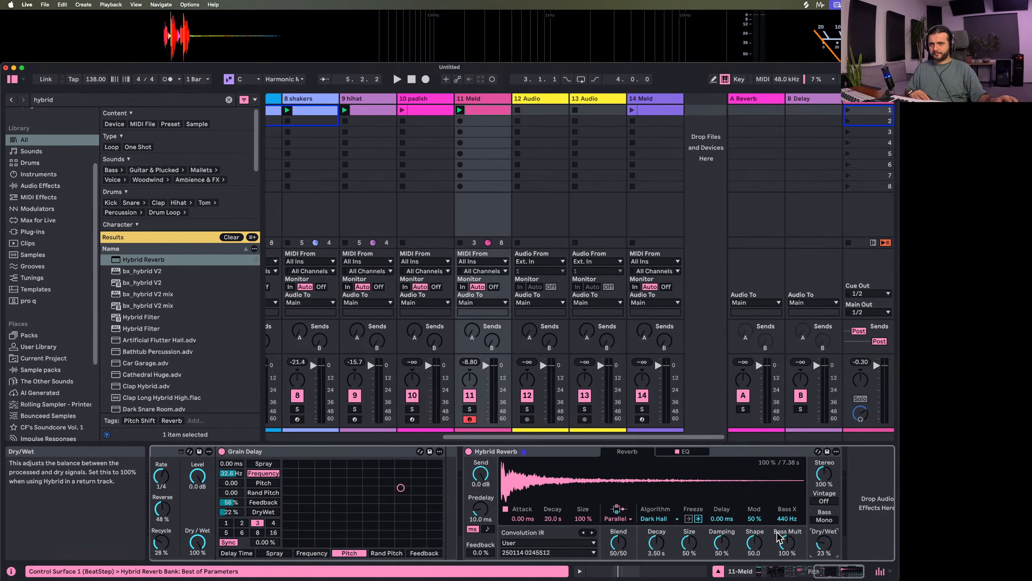
key("space")
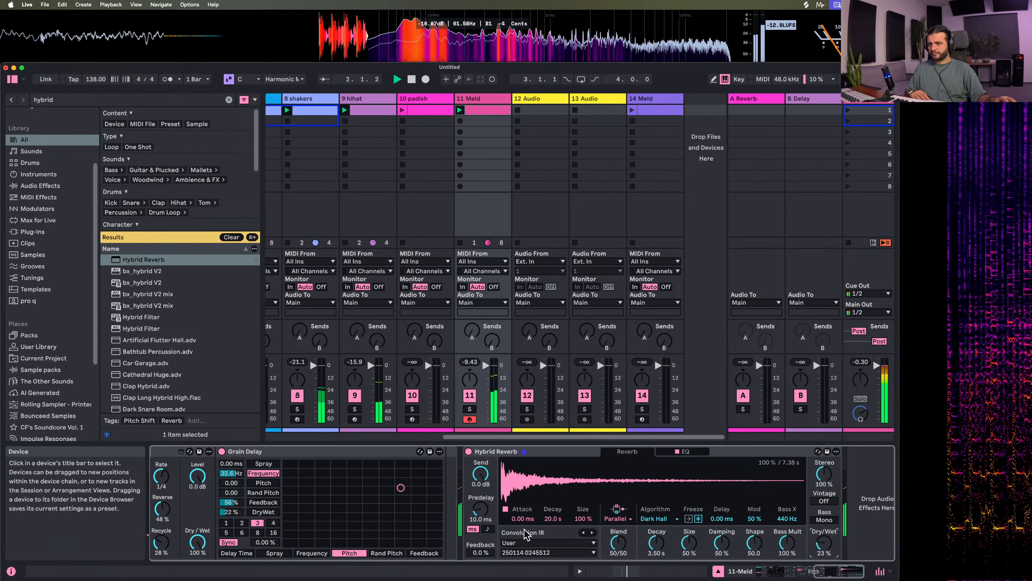
Audition Echolocator impulse responses in the Impulse Responses folder, including Sunset, Wave Rider and Changer
scroll(37, 357, "down", 5)
left_click(45, 320)
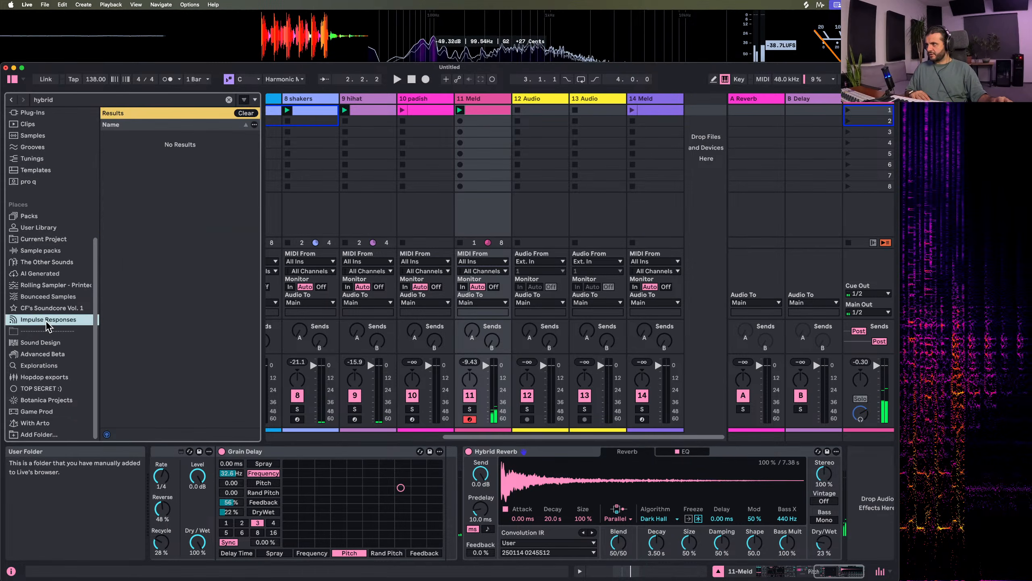
left_click(228, 98)
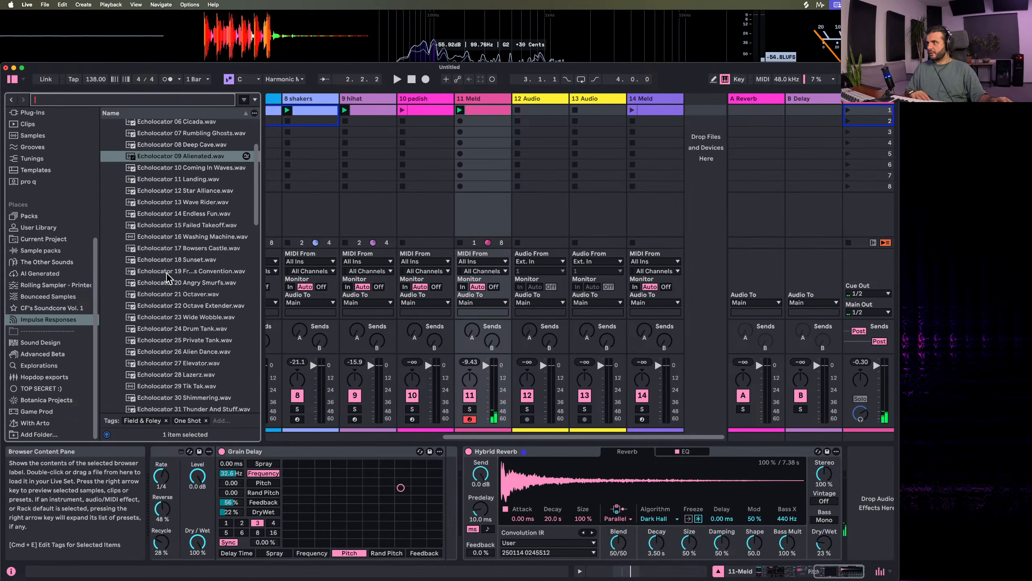
left_click(166, 273)
left_click(175, 260)
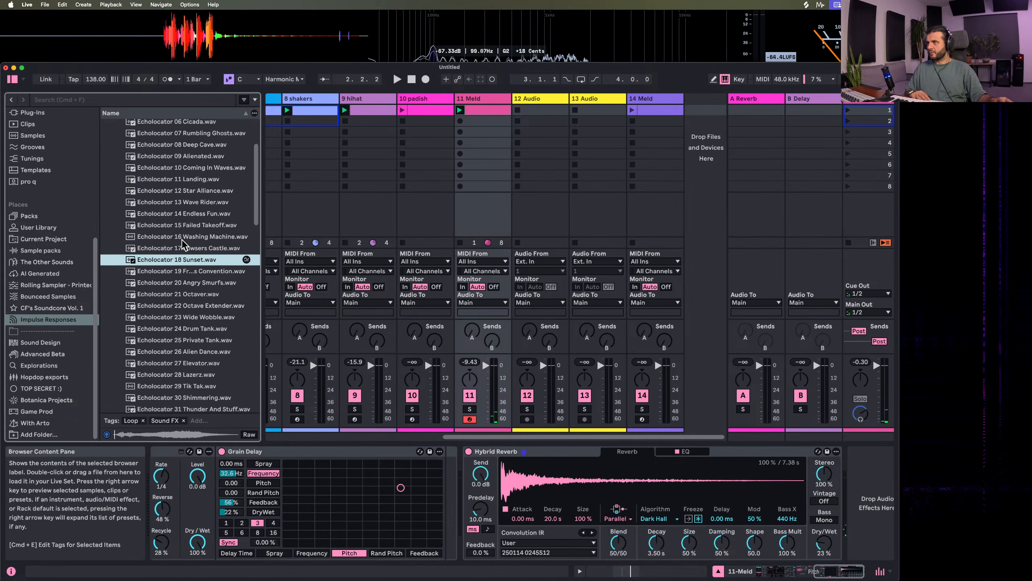
left_click(187, 202)
scroll(186, 195, "up", 5)
left_click(189, 182)
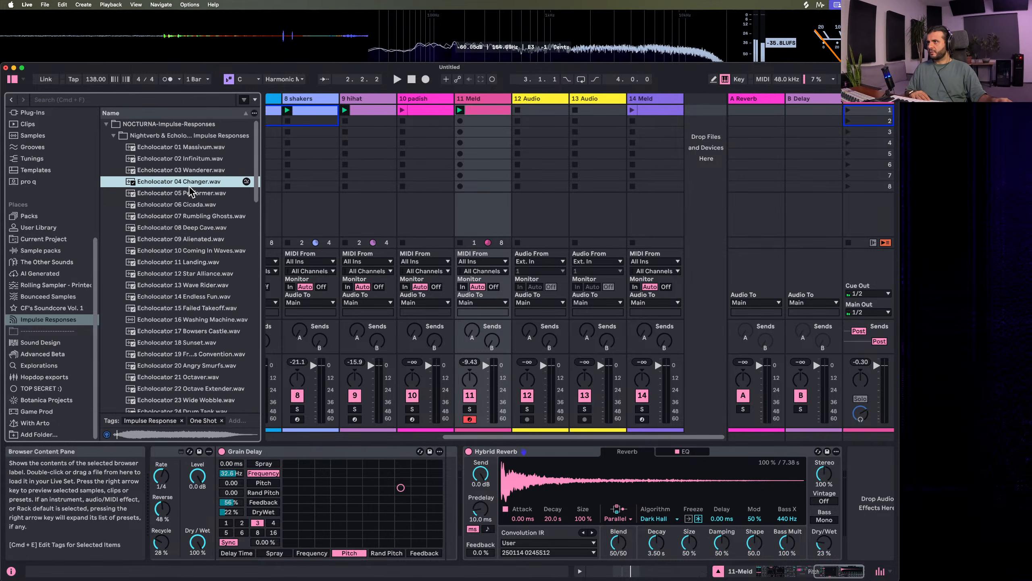
Preview several Nightverb impulse responses, load Nightverb 10 Concrete into Hybrid Reverb and play the riff through it
scroll(183, 288, "down", 8)
left_click(184, 312)
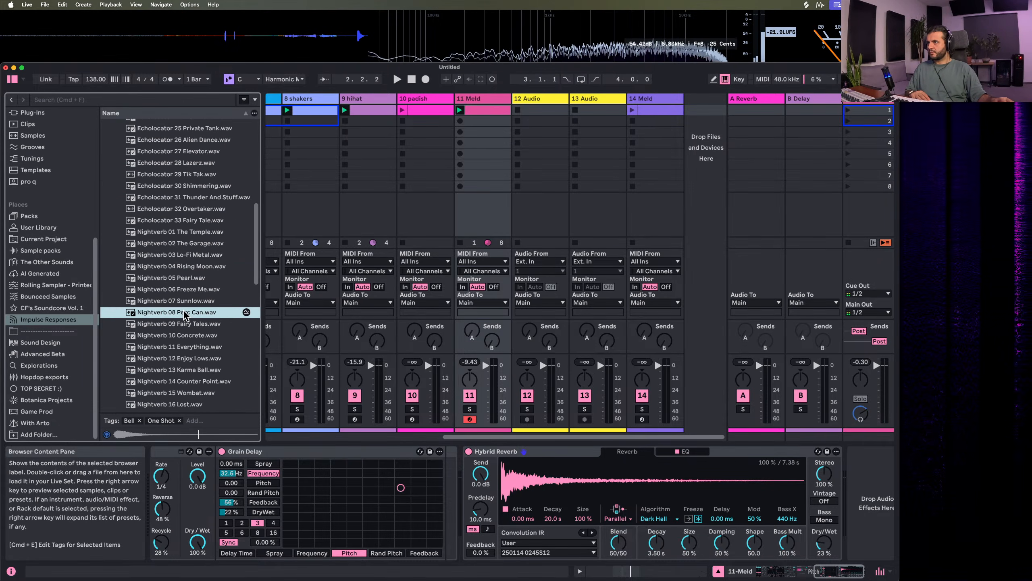
left_click(179, 279)
left_click(179, 302)
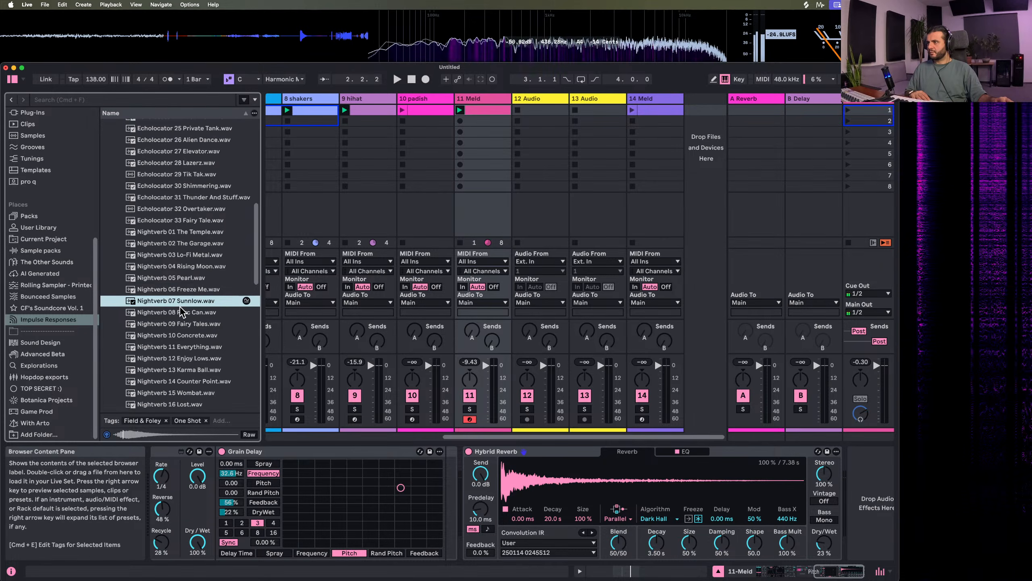
left_click(182, 326)
left_click(182, 336)
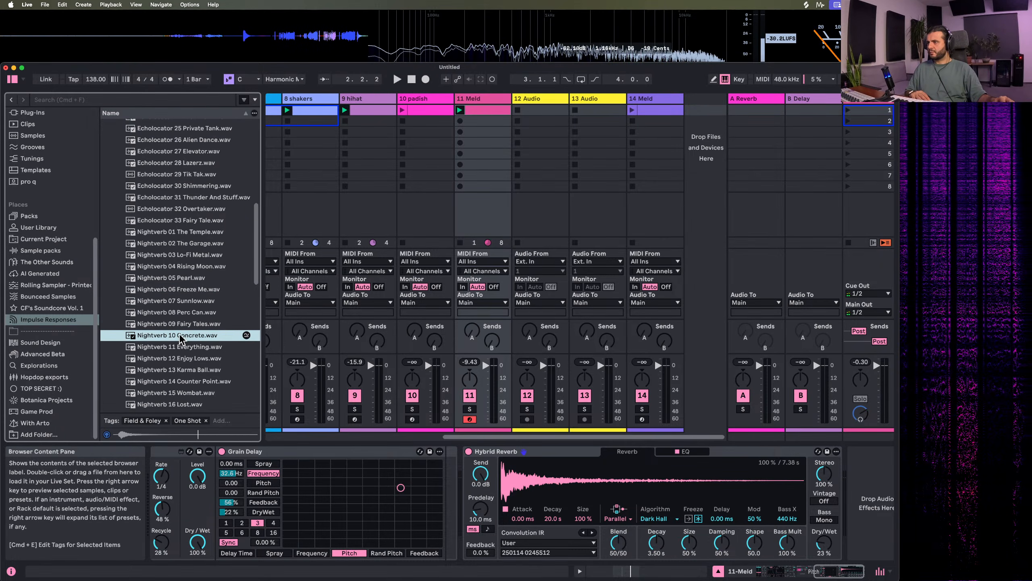
left_click_drag(579, 496, 578, 493)
key("space")
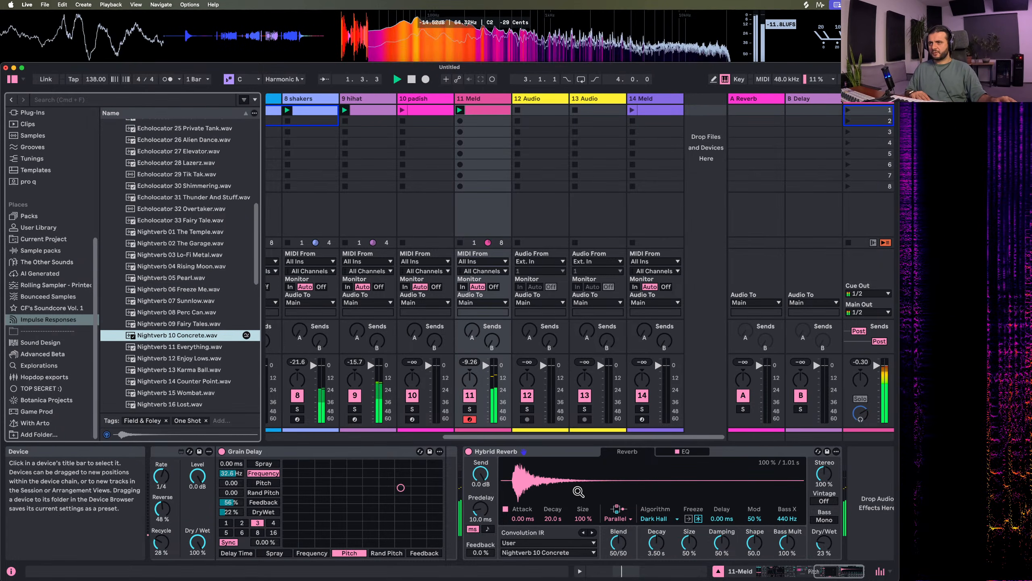
Preview further Nightverb impulse responses, load Nightverb 17 Bouncer into Hybrid Reverb and start playback
left_click(191, 370)
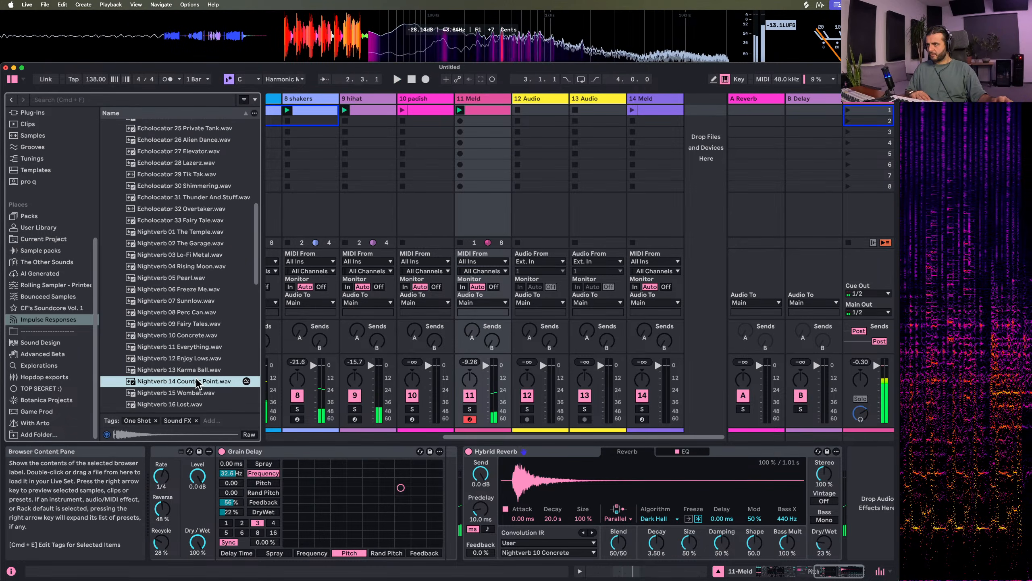
left_click(181, 392)
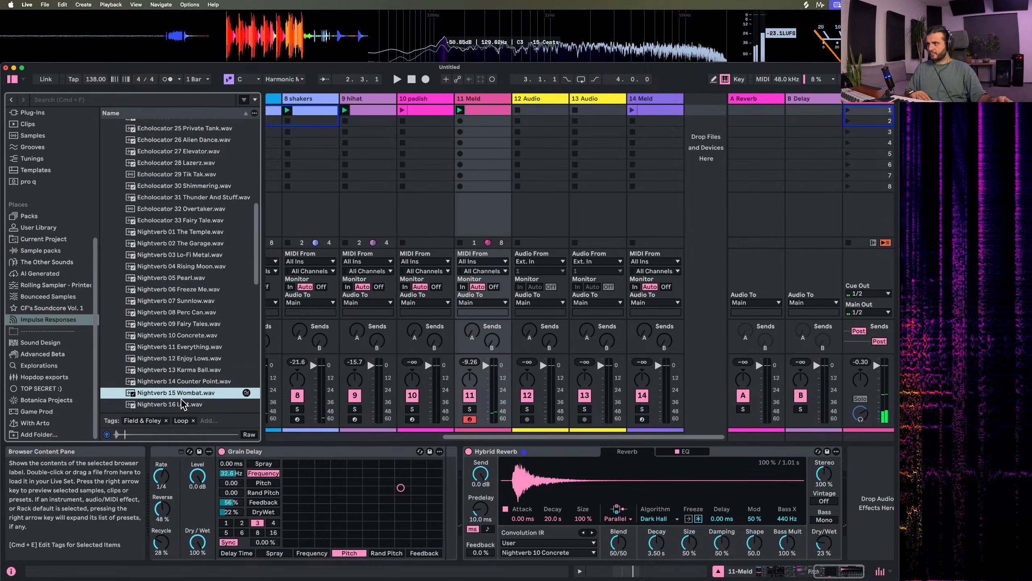
left_click(182, 404)
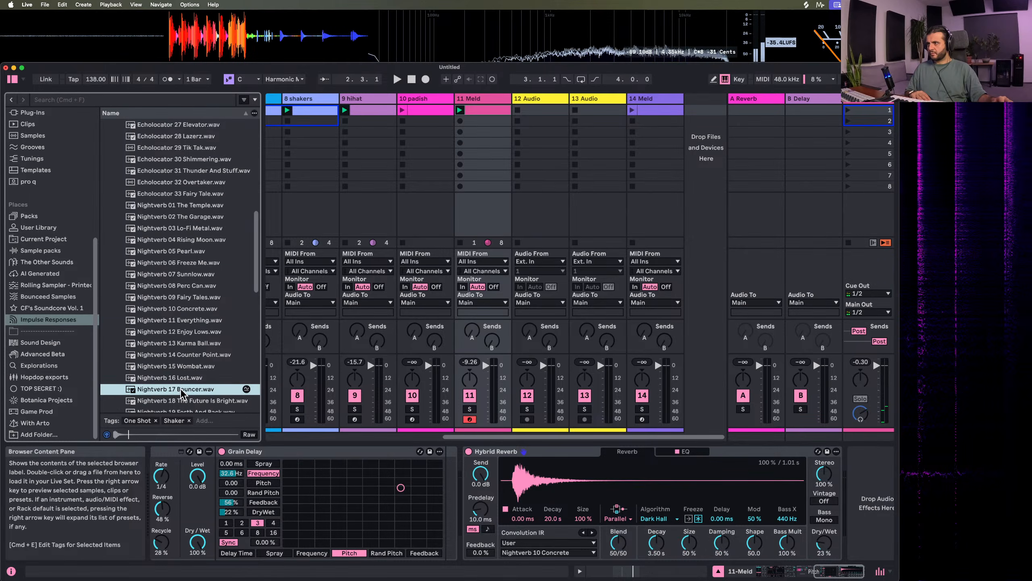
left_click(182, 400)
left_click(179, 390)
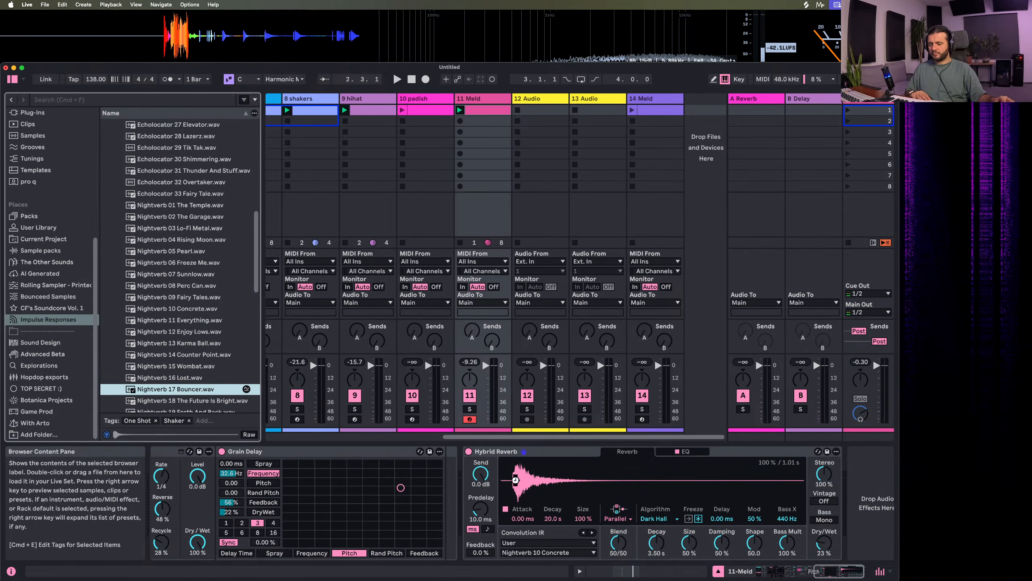
key("space")
With the riff soloed, set Hybrid Reverb's blend to 100/0 and impulse response size to 400%, then unsolo the track
left_click(470, 408)
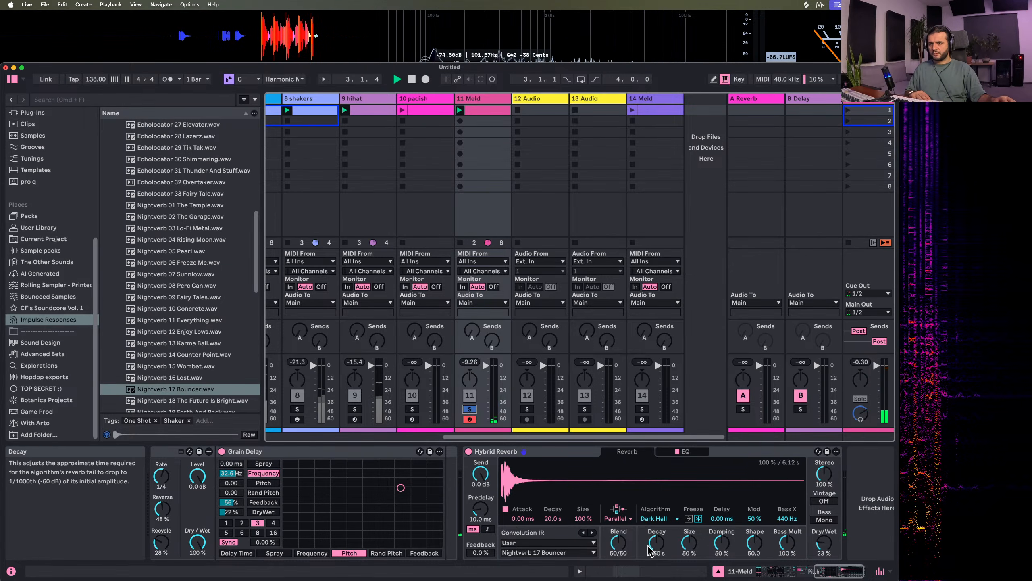
left_click_drag(619, 543, 619, 577)
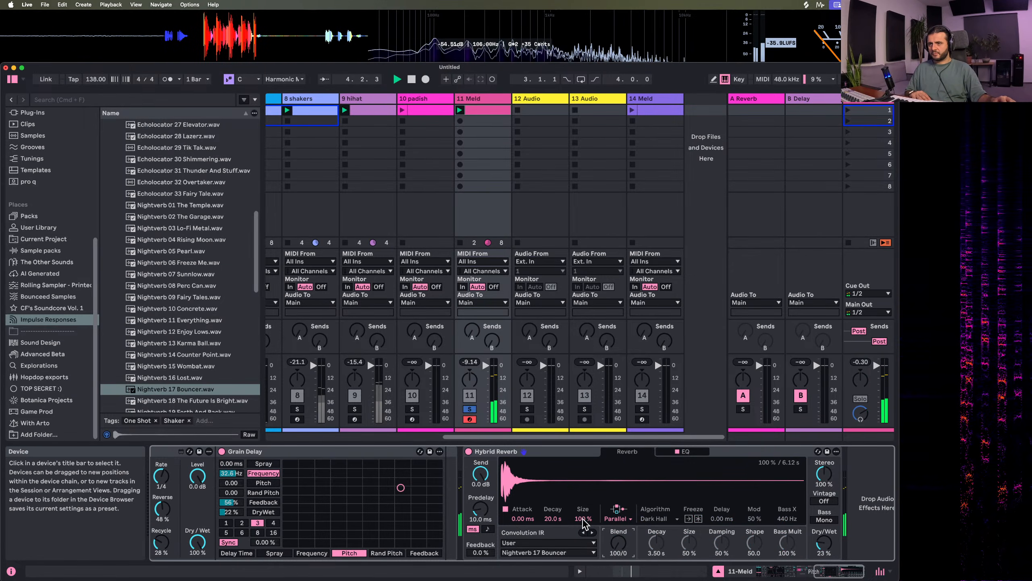
left_click_drag(582, 519, 581, 488)
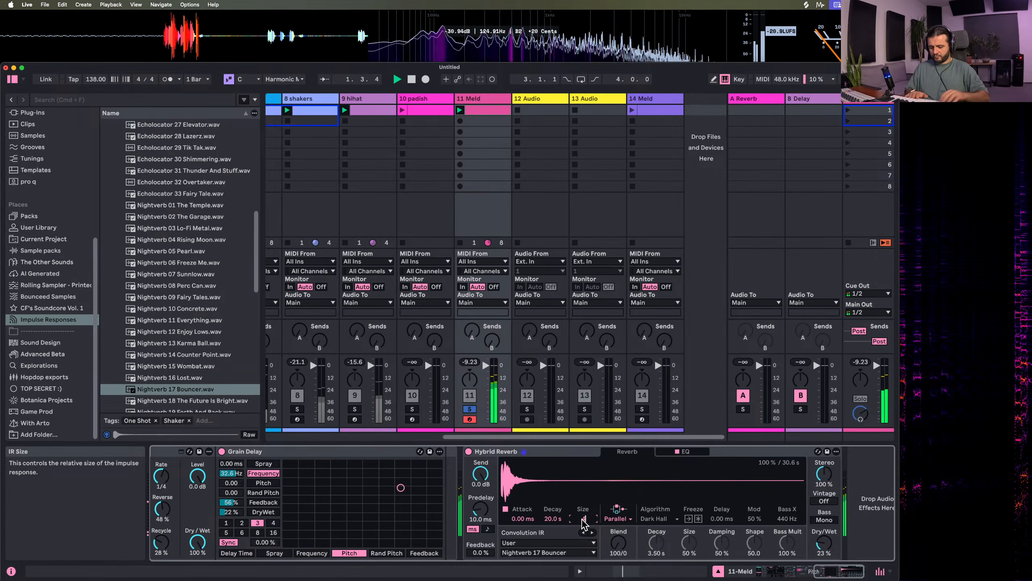
left_click_drag(581, 519, 584, 525)
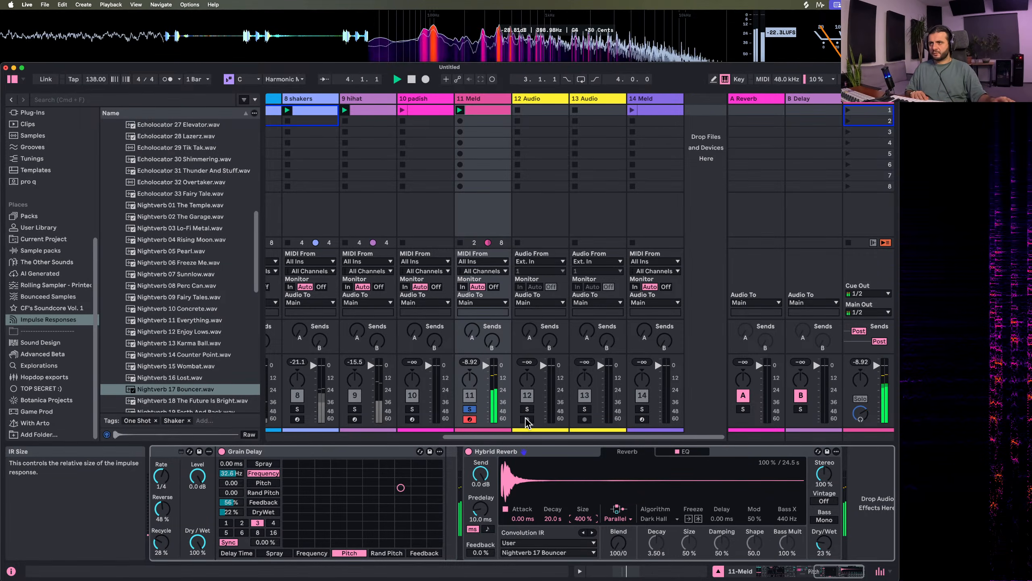
left_click(468, 410)
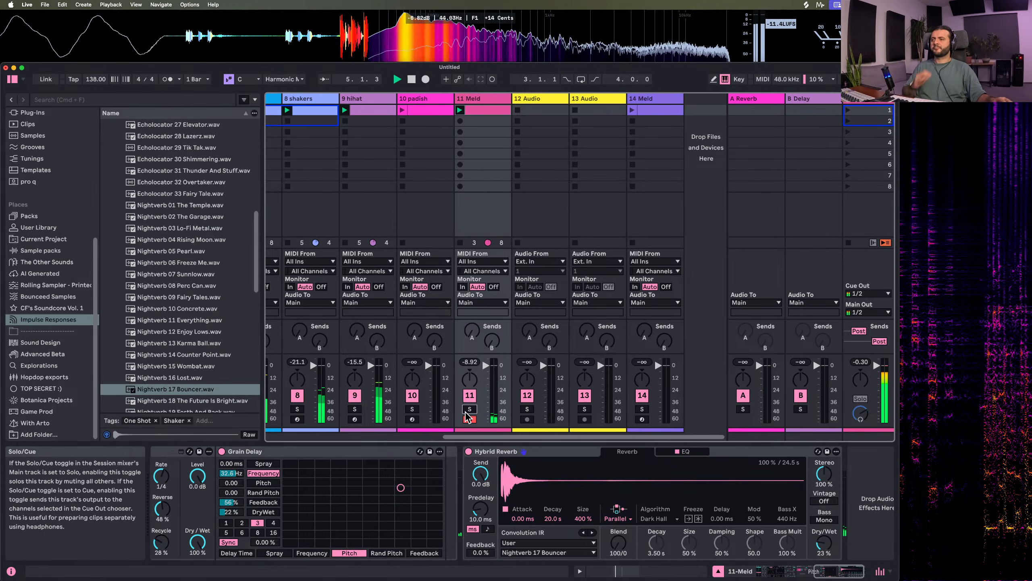
Reset Pitch Hack's fine tuning to 0 ct and lower Meld's filter cutoffs to 38.7 Hz for A and 36.6 Hz for B
scroll(394, 511, "left", 5)
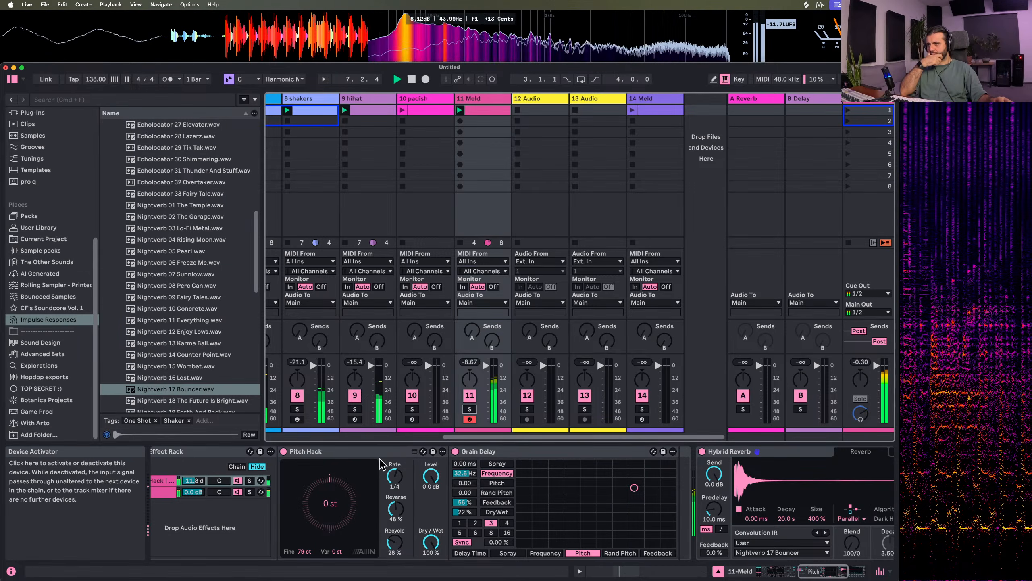
double_click(304, 551)
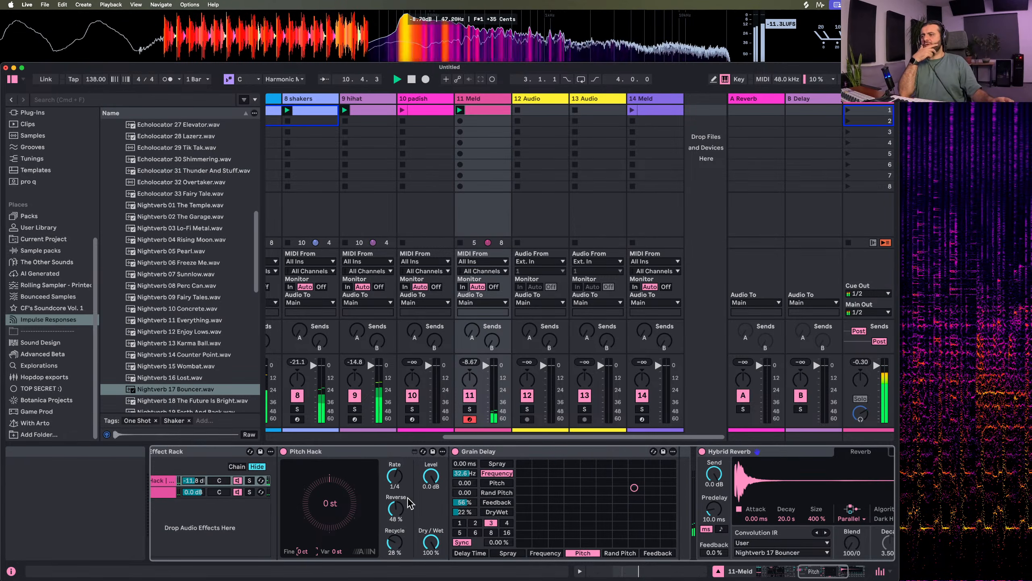
scroll(413, 514, "left", 10)
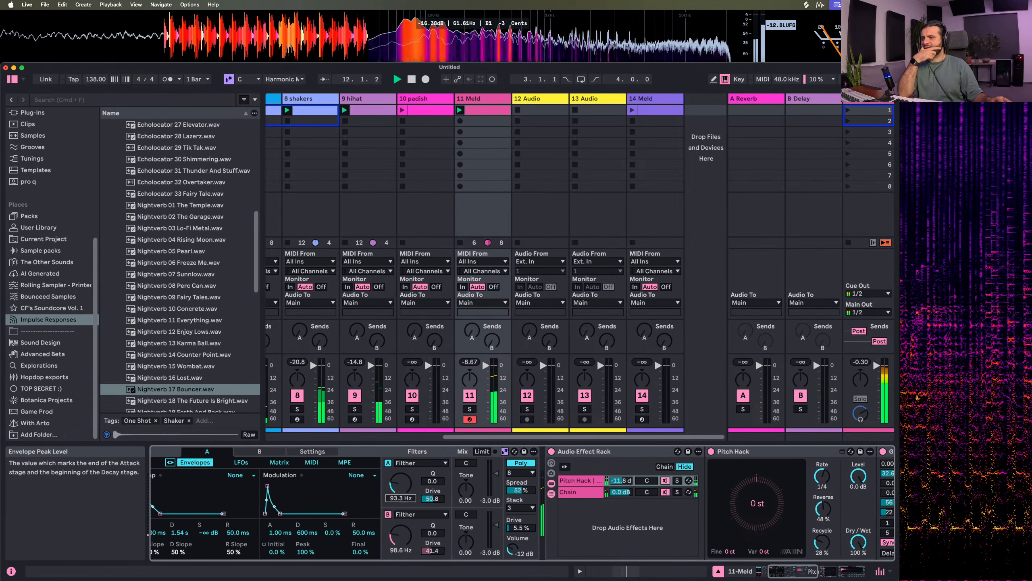
left_click_drag(406, 491, 400, 552)
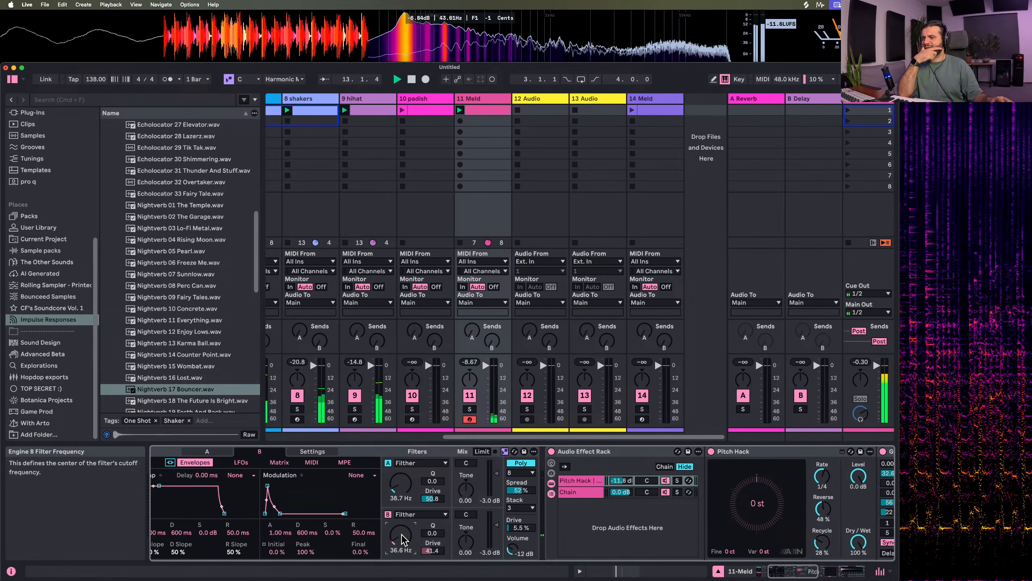
left_click(401, 484)
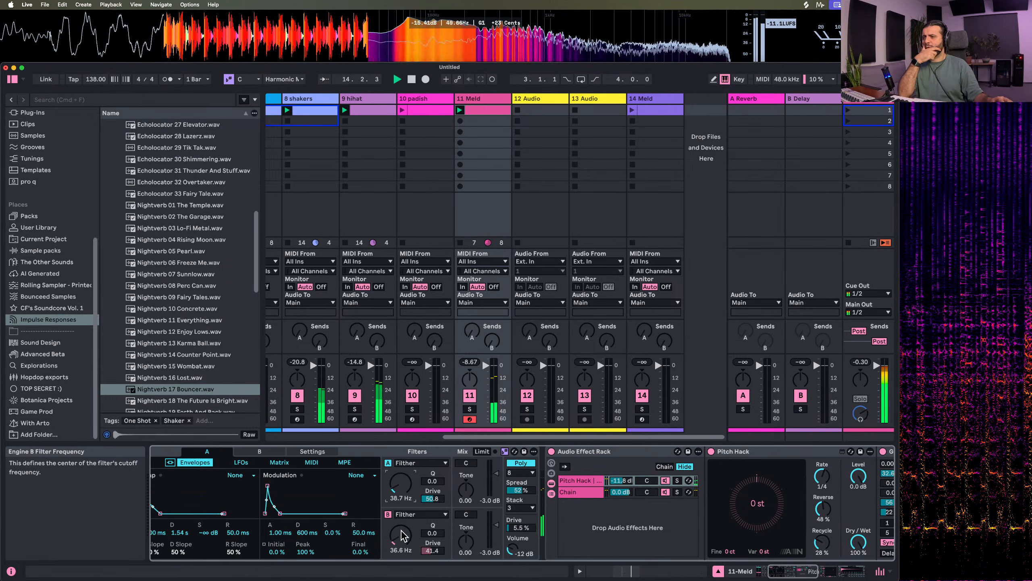
Stop playback, search the browser for Auto Filter, insert it between Meld and the Audio Effect Rack, and restart playback
scroll(401, 529, "right", 10)
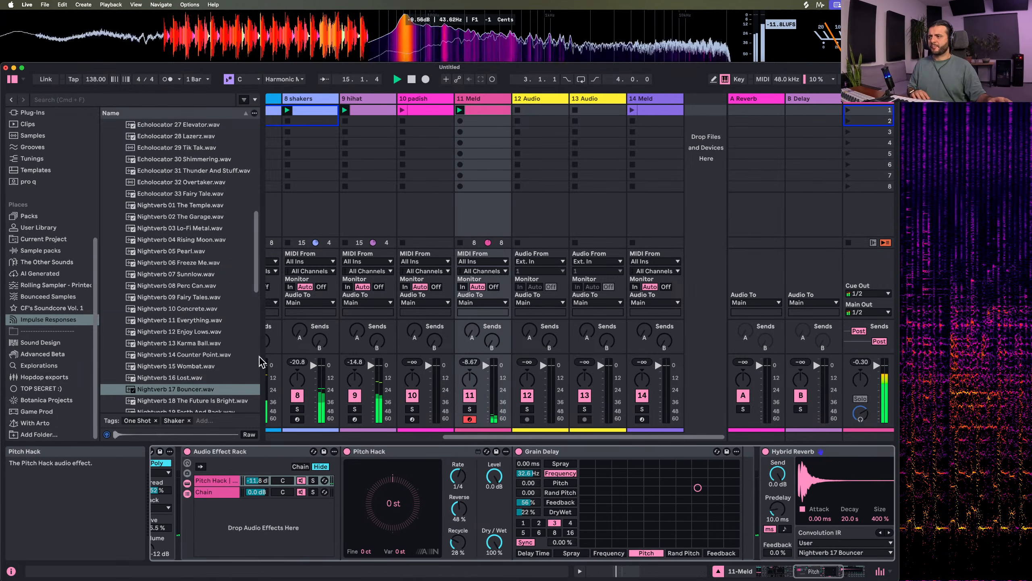
key("space")
left_click(69, 103)
type("auto filt")
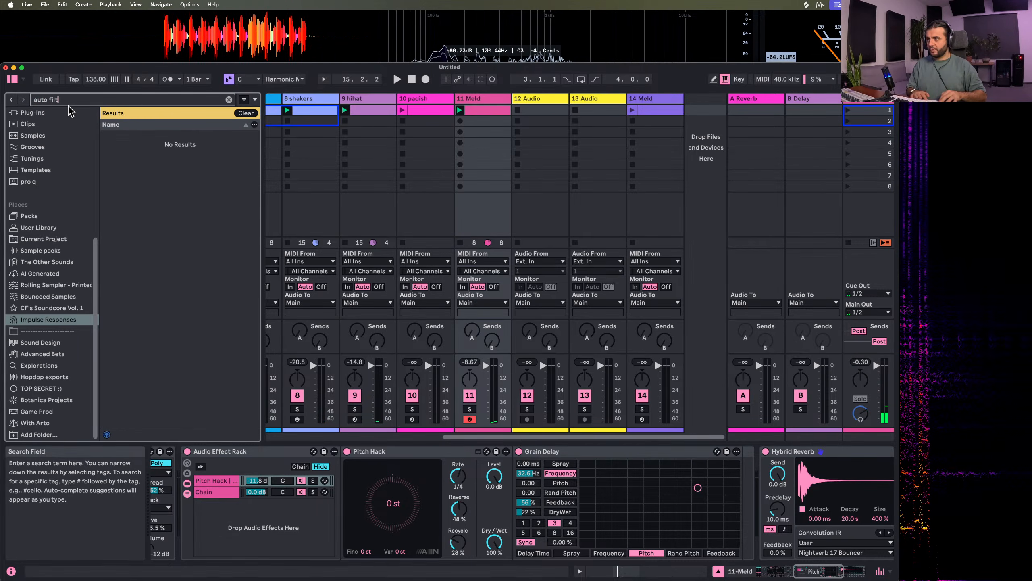
type("er")
key("Down")
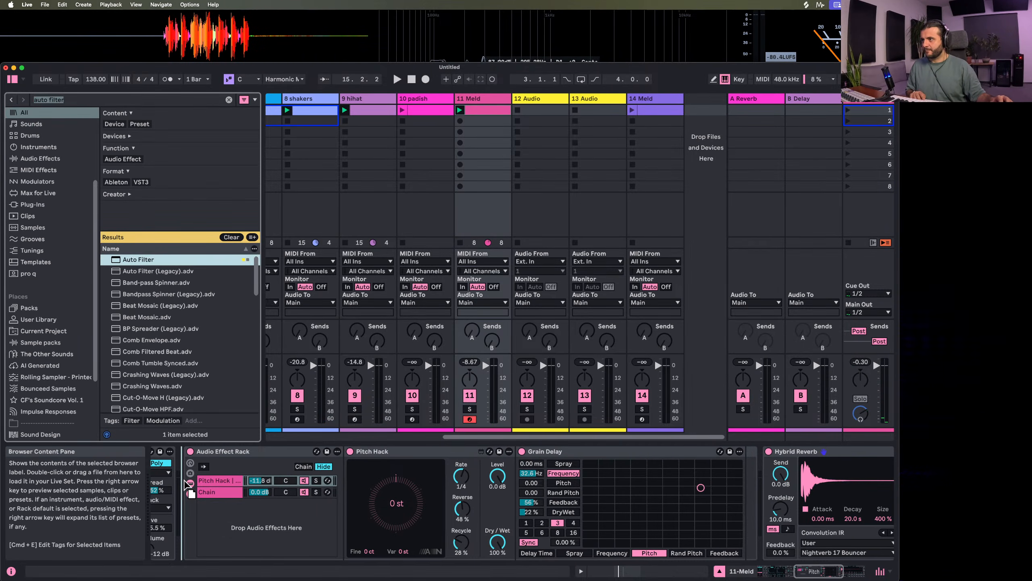
key("Return")
key("space")
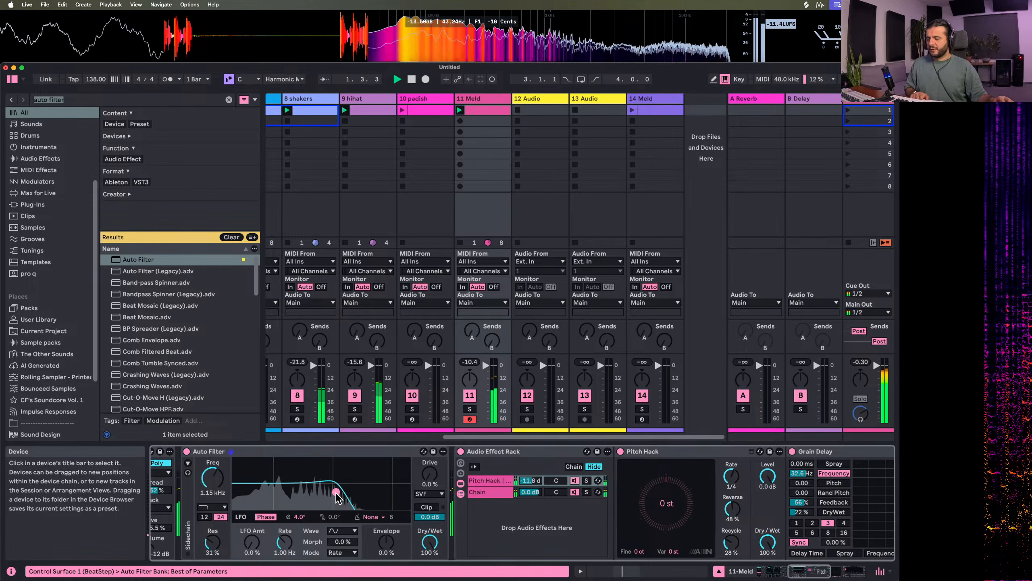
Set Auto Filter's cutoff to 1.33 kHz, resonance to 41%, envelope amount to 57% and envelope attack to 0 ms
left_click_drag(336, 492, 342, 491)
left_click_drag(386, 542, 386, 518)
left_click_drag(343, 490, 339, 488)
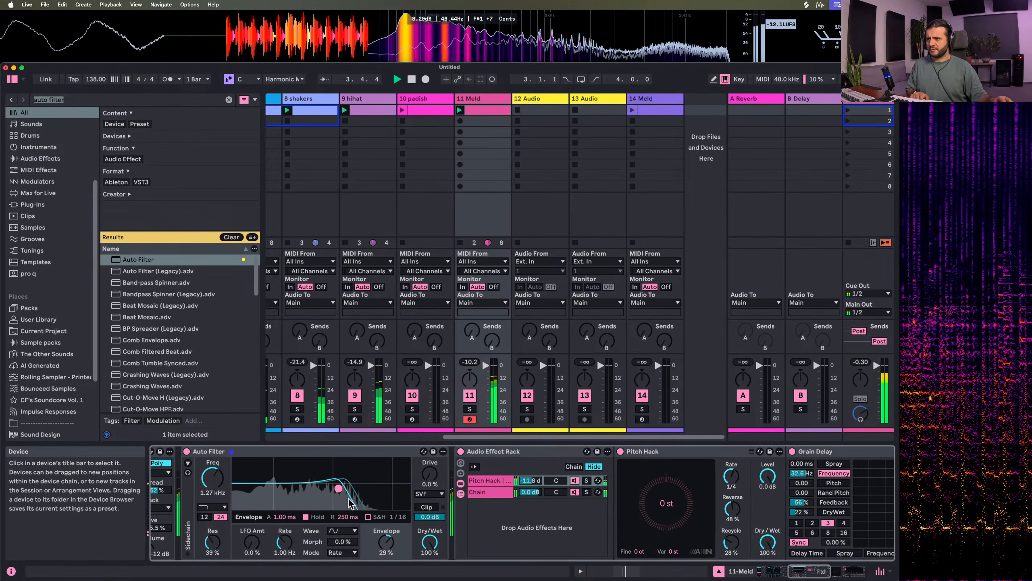
left_click_drag(386, 542, 386, 519)
left_click_drag(286, 517, 285, 529)
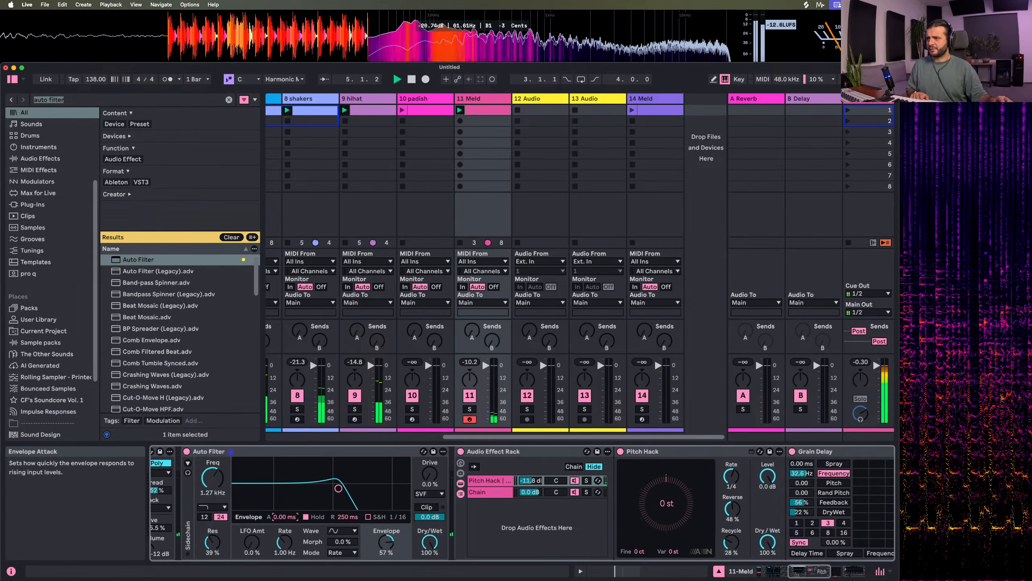
left_click_drag(338, 487, 339, 486)
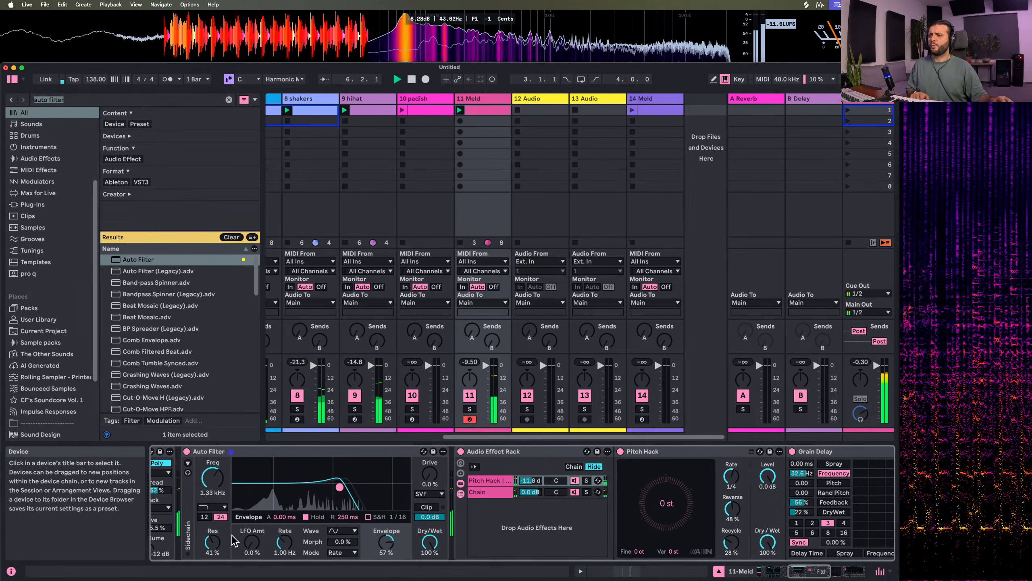
Switch Auto Filter to the combined notch and low-pass type with 59% resonance, 19% morph, Clip on and 706 Hz frequency, then stop playback
left_click(212, 506)
left_click(216, 497)
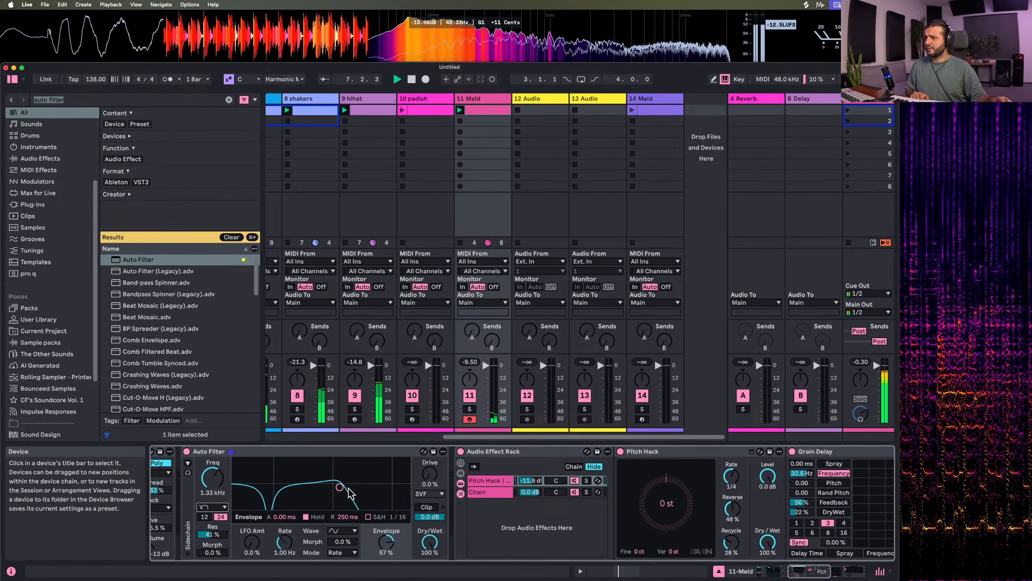
left_click_drag(213, 552, 212, 527)
left_click(424, 509)
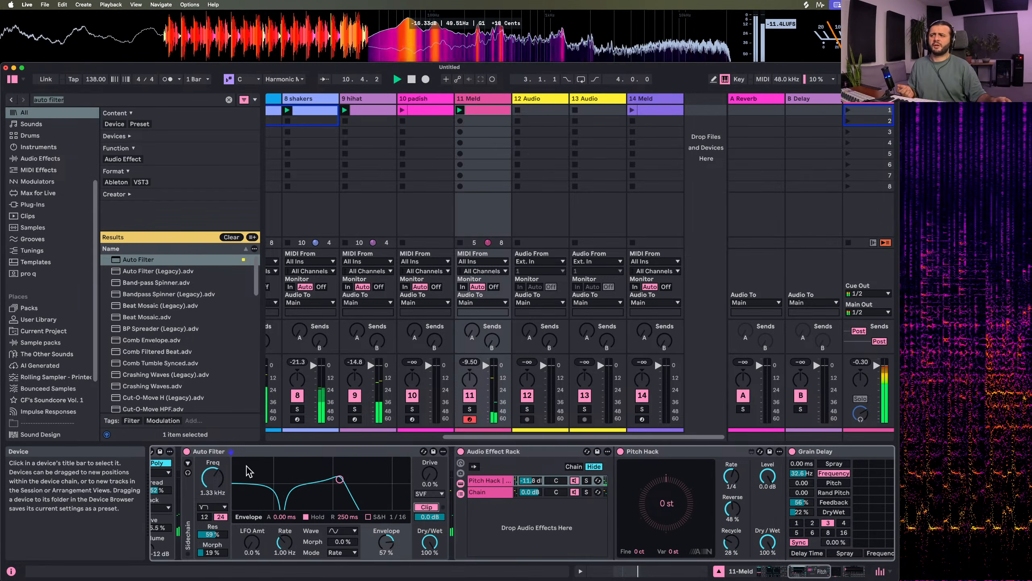
left_click_drag(212, 478, 213, 491)
key("space")
Bypass the Audio Effect Rack and Hybrid Reverb, solo the Meld track to hear it dry, then reactivate the effects for comparison
scroll(344, 490, "left", 7)
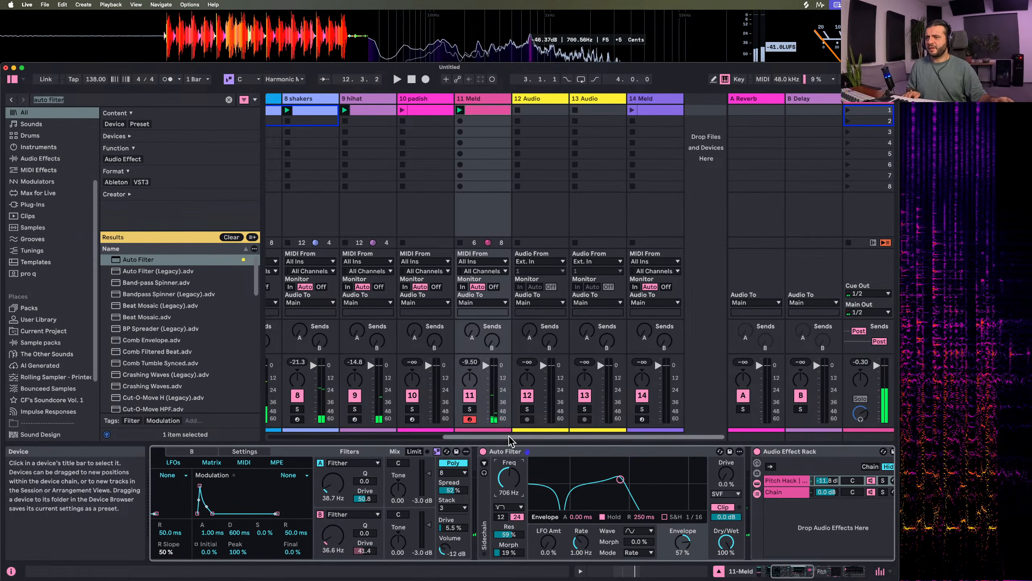
scroll(528, 488, "right", 10)
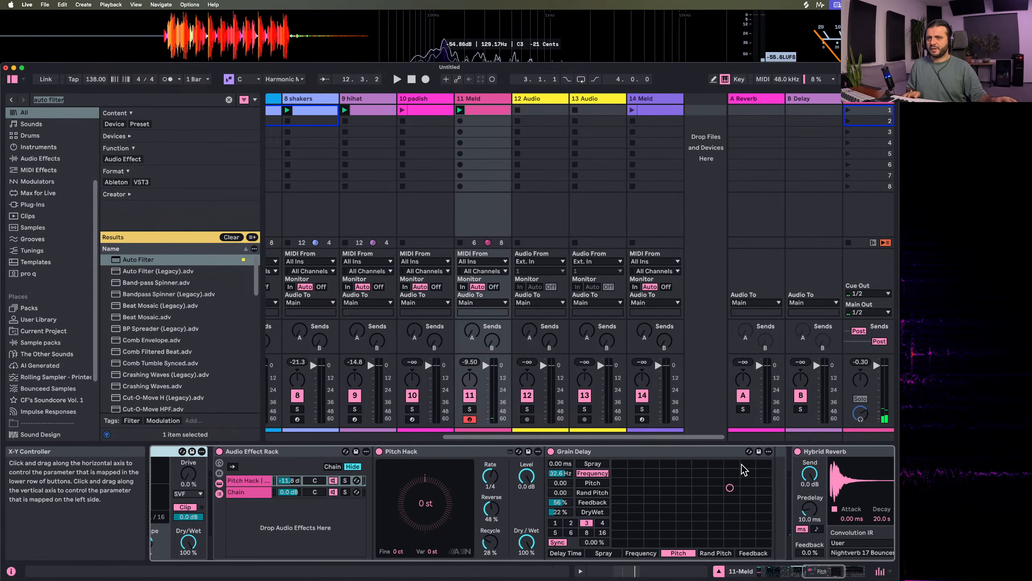
scroll(742, 470, "right", 3)
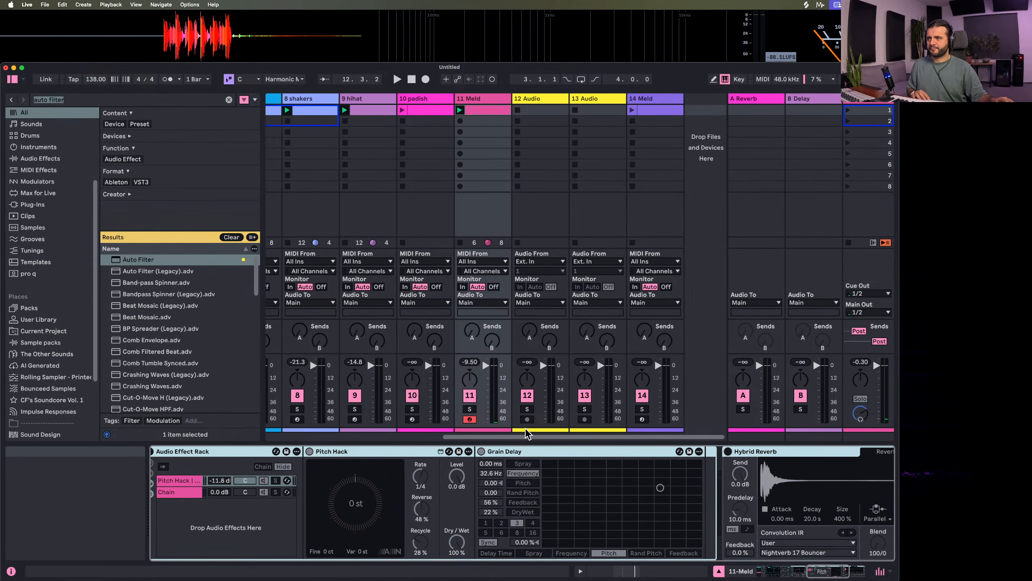
key("space")
left_click(474, 410)
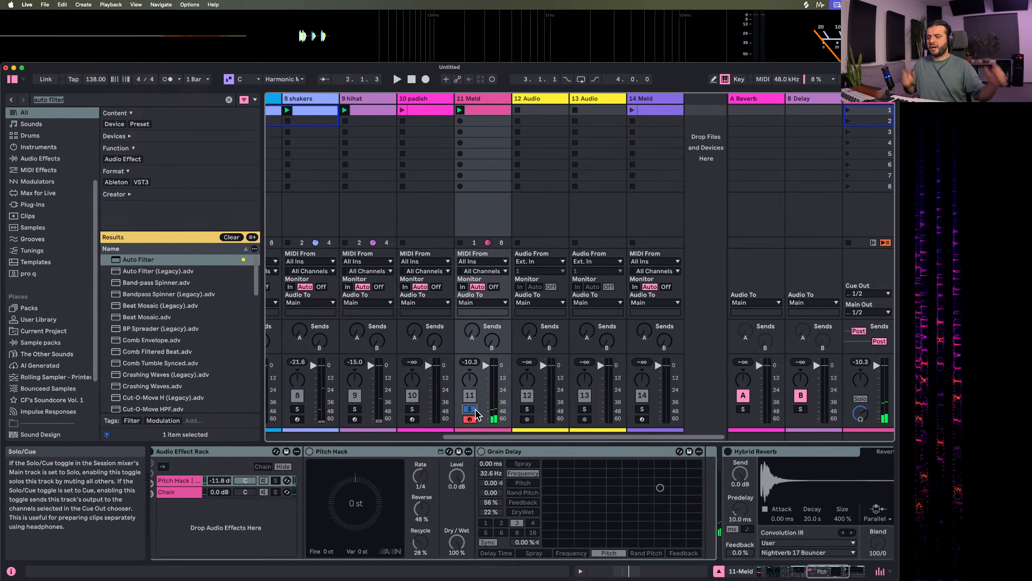
left_click(731, 465)
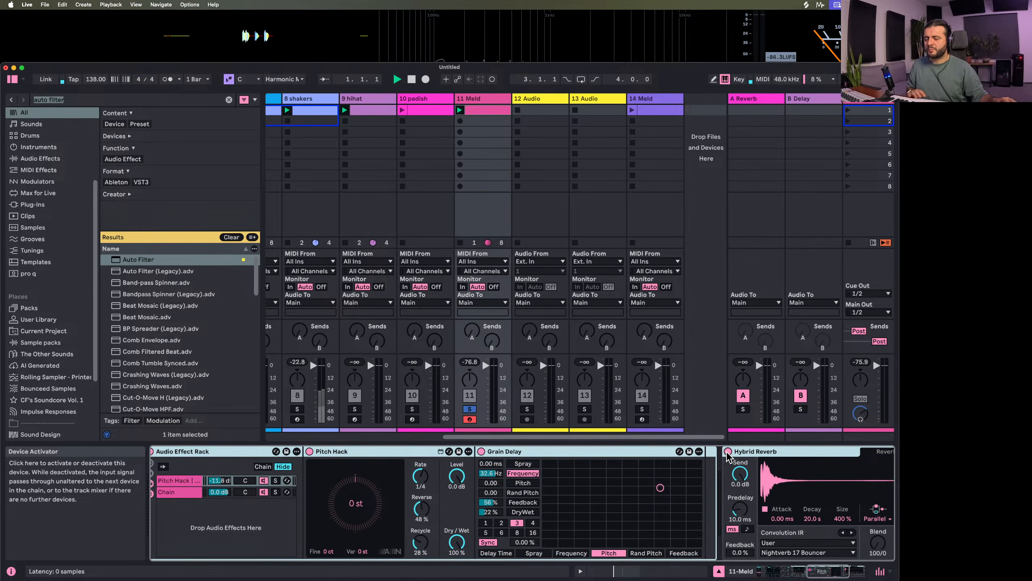
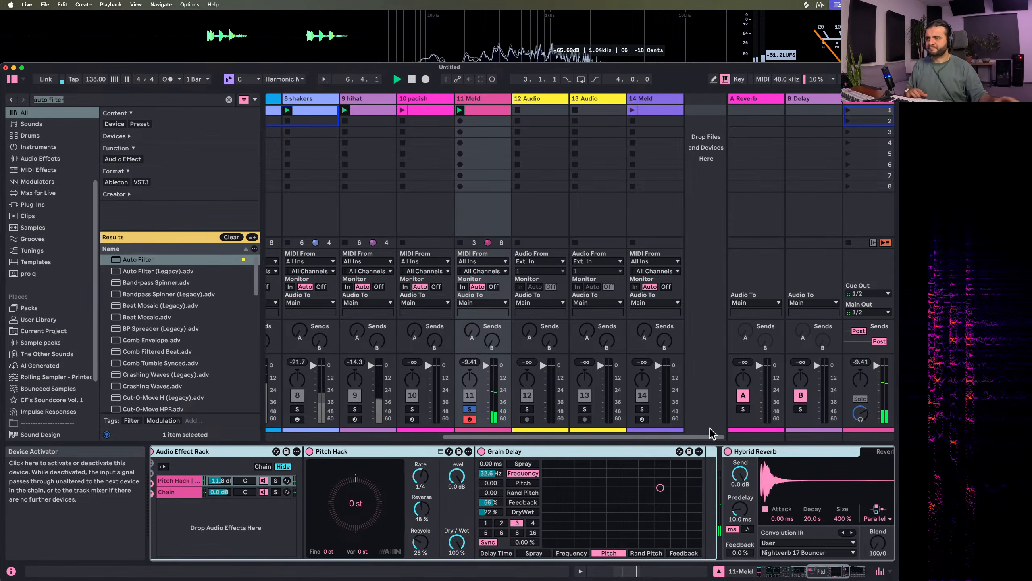
Unsolo the Meld track, lower its Auto Filter output to -2.1 dB and restart playback
left_click(470, 409)
scroll(438, 504, "left", 3)
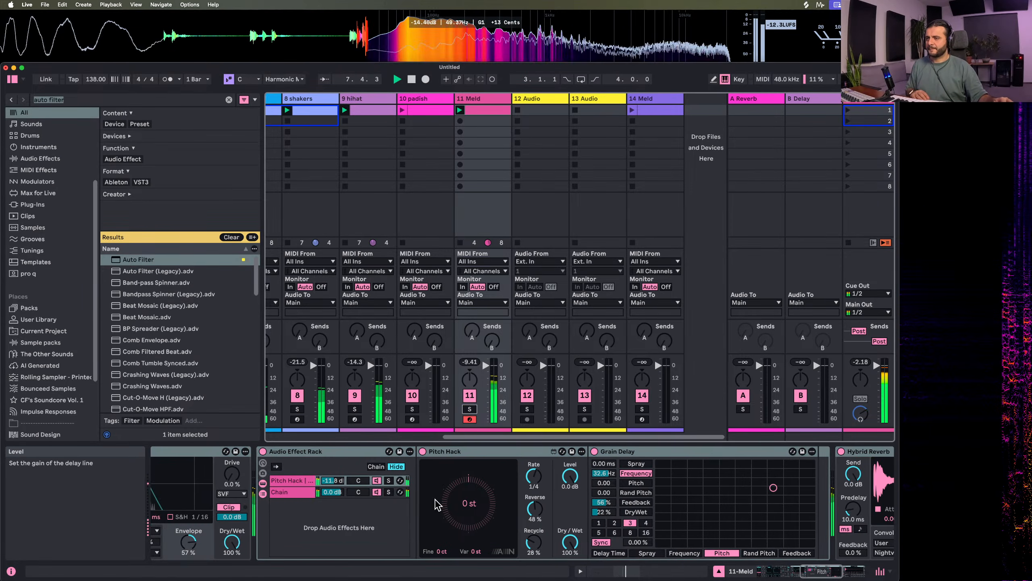
scroll(437, 504, "left", 5)
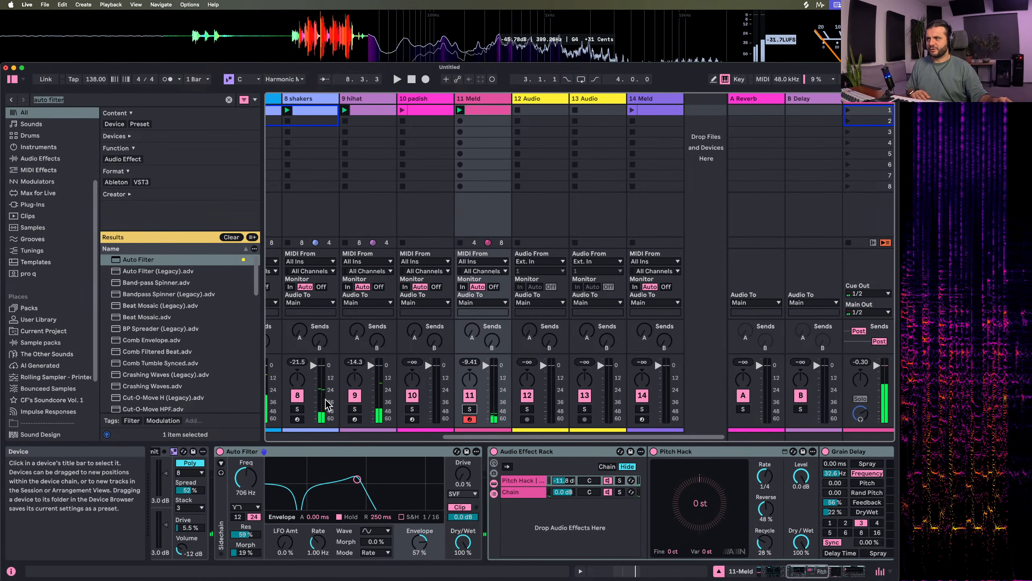
left_click(463, 517)
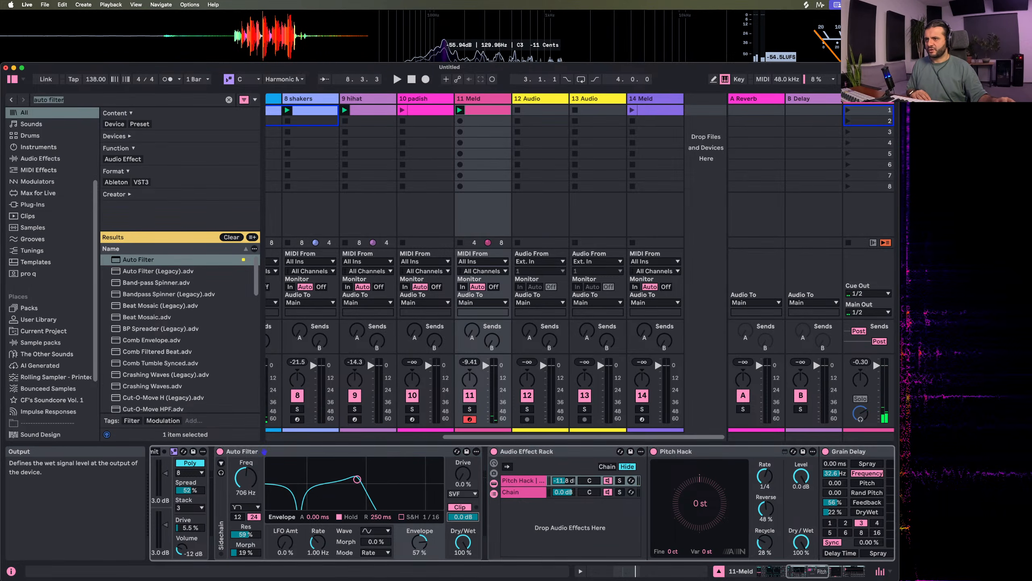
left_click_drag(467, 517, 469, 522)
key("space")
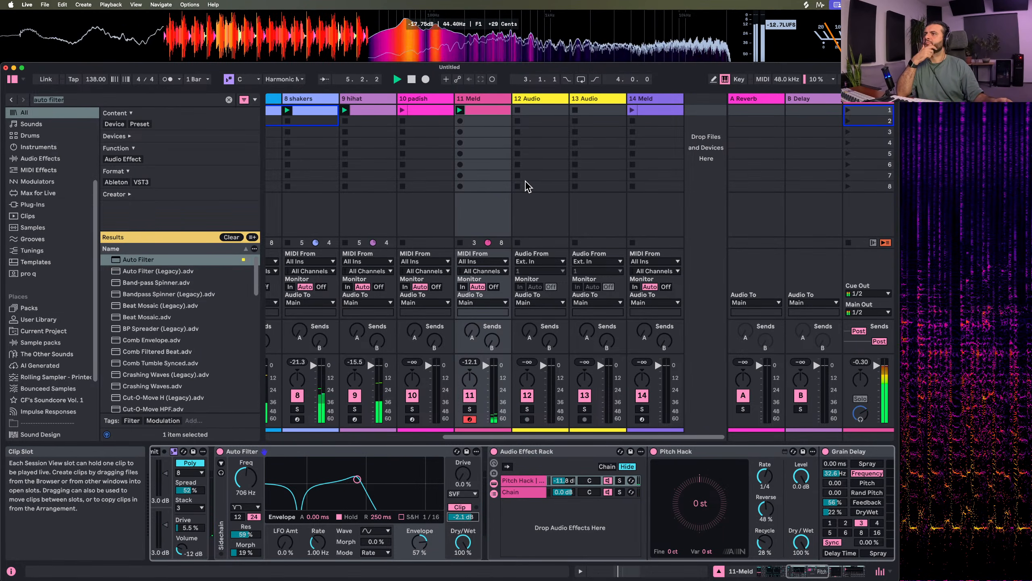
Launch the padish clip alongside the Meld riff and set the Meld track's Auto Filter frequency to 1.04 kHz
scroll(528, 187, "left", 5)
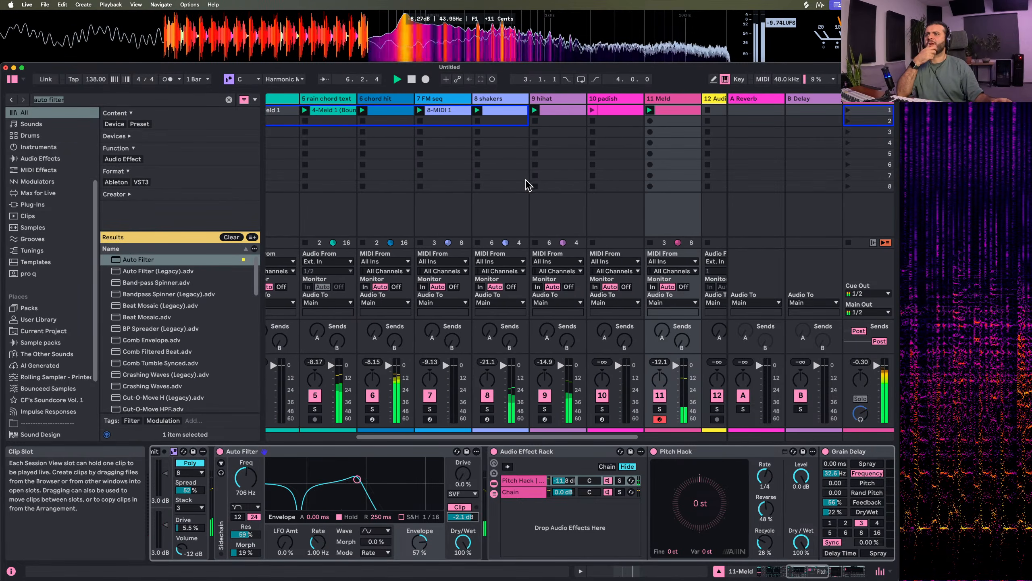
mouse_move(246, 478)
left_mouse_down()
mouse_move(246, 444)
mouse_move(246, 486)
left_mouse_up()
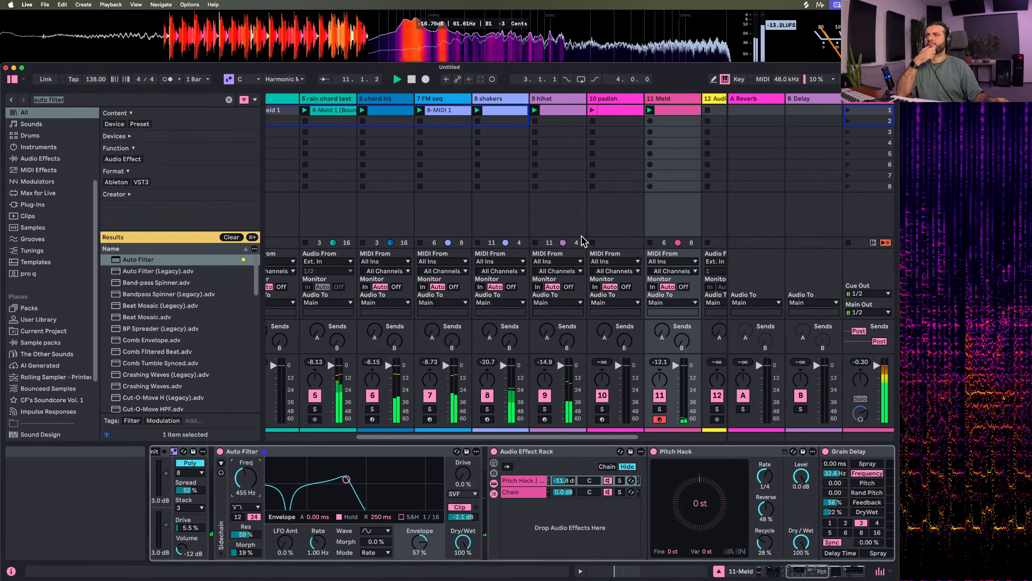
scroll(584, 240, "right", 5)
left_click(408, 118)
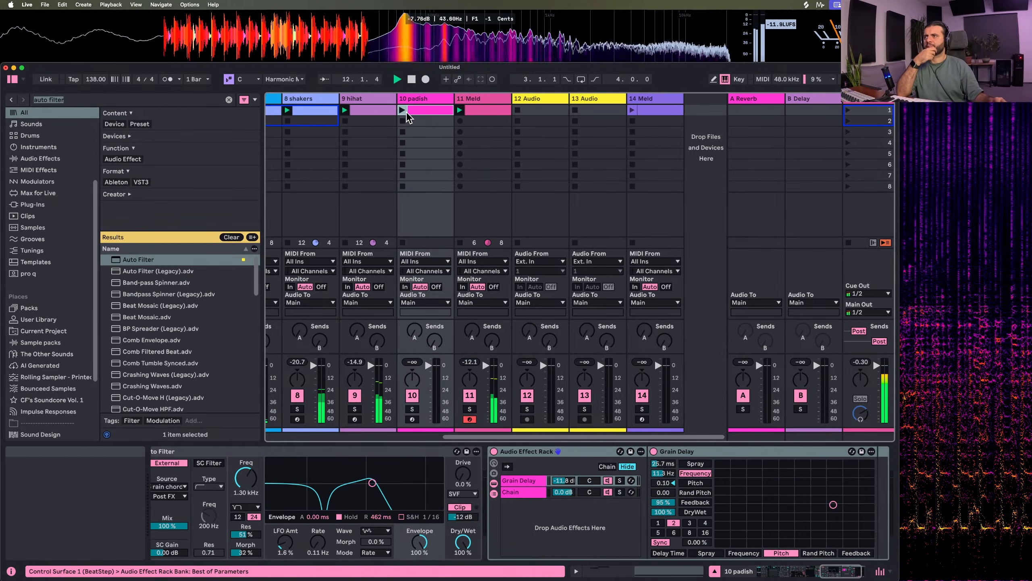
left_click(479, 101)
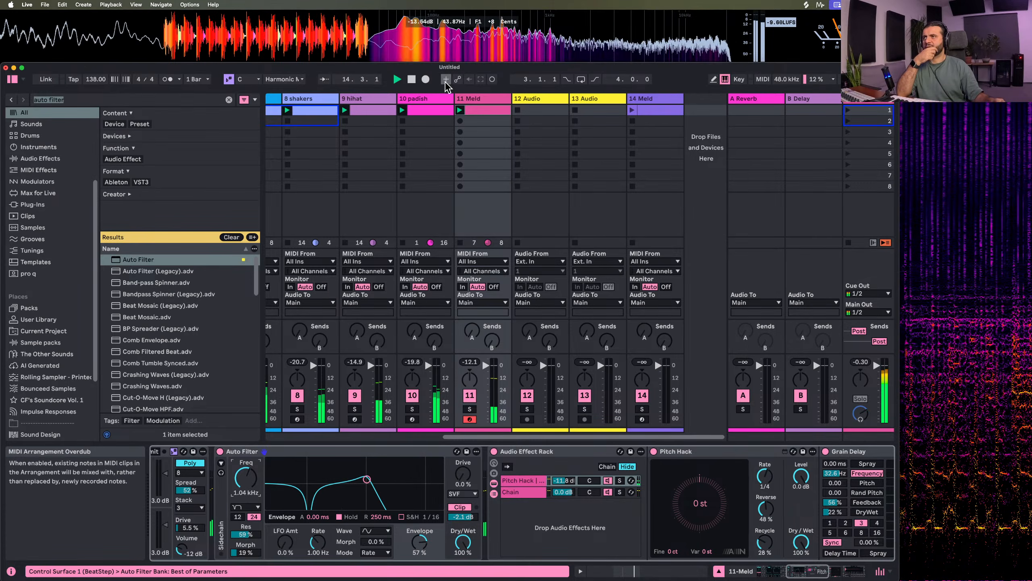
On the padish track, raise Auto Filter's frequency to about 2.07 kHz and Meld's engine A filter frequency to 1.54 kHz
left_click(428, 101)
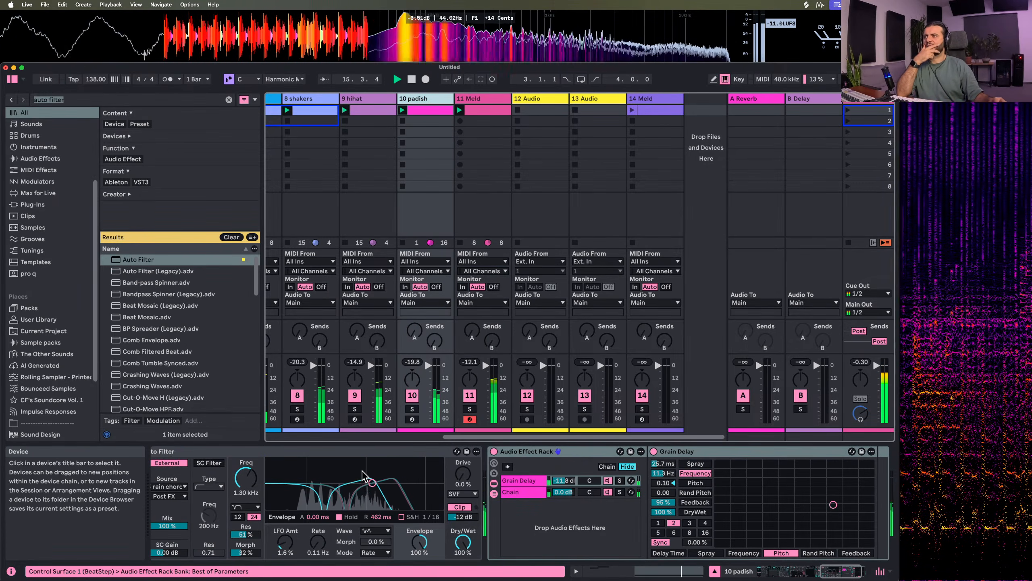
mouse_move(372, 483)
left_mouse_down()
mouse_move(386, 470)
mouse_move(360, 460)
mouse_move(384, 483)
left_mouse_up()
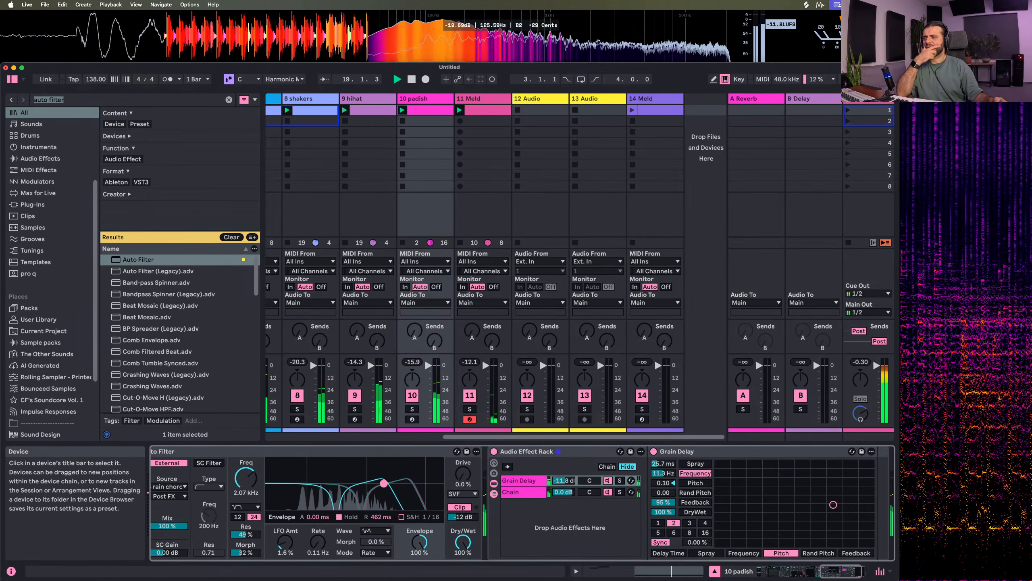
scroll(385, 501, "left", 20)
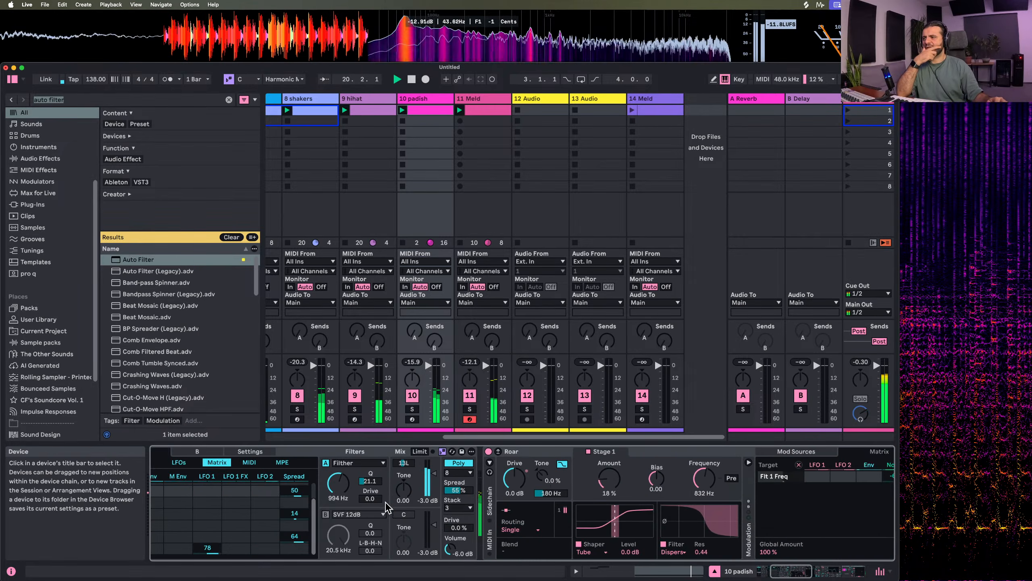
scroll(386, 506, "left", 3)
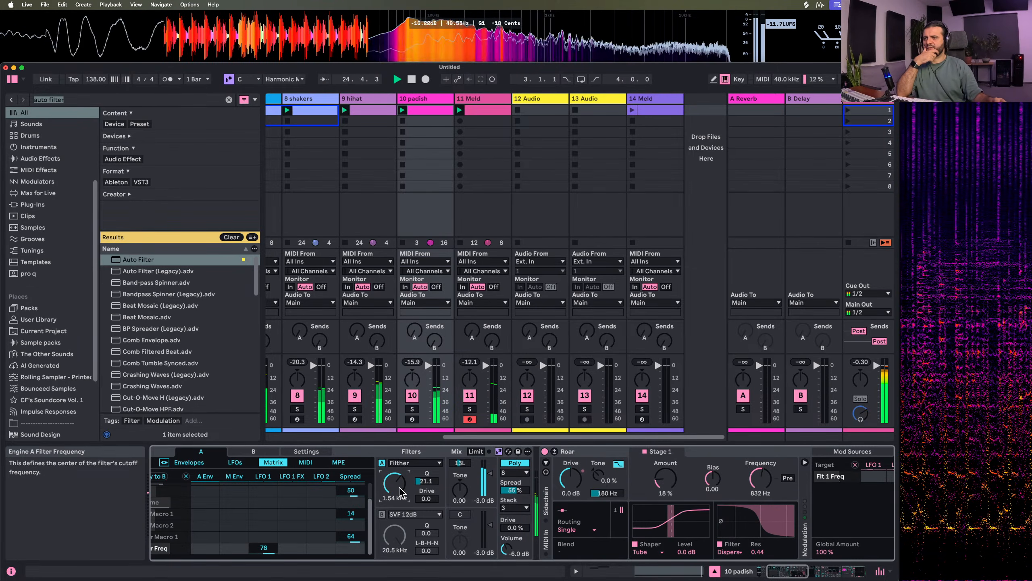
Swap the padish clip for the track 14 Meld clip, and set that Meld's engine A filter to 460 Hz and volume to -16 dB
left_click(413, 122)
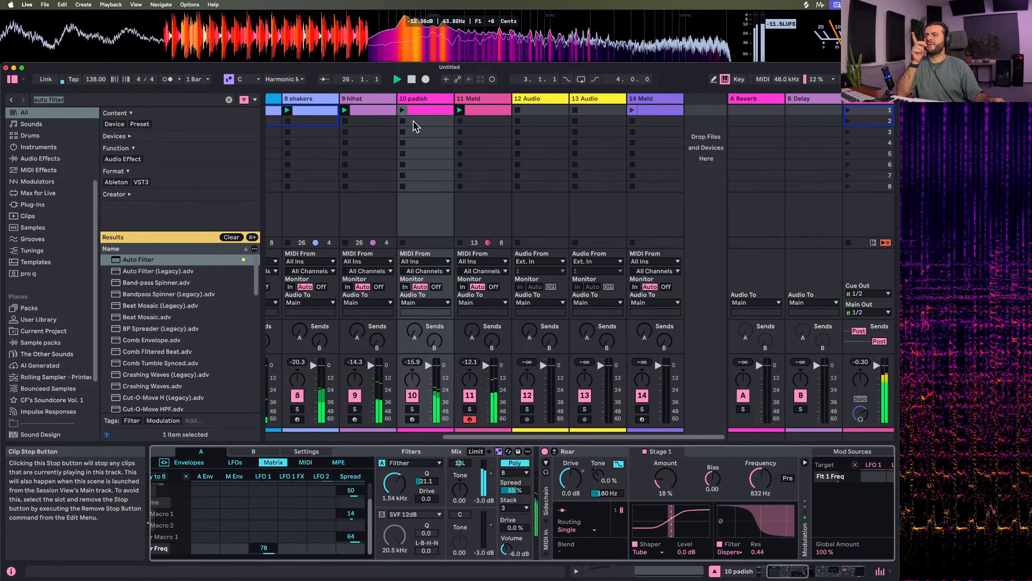
left_click(632, 110)
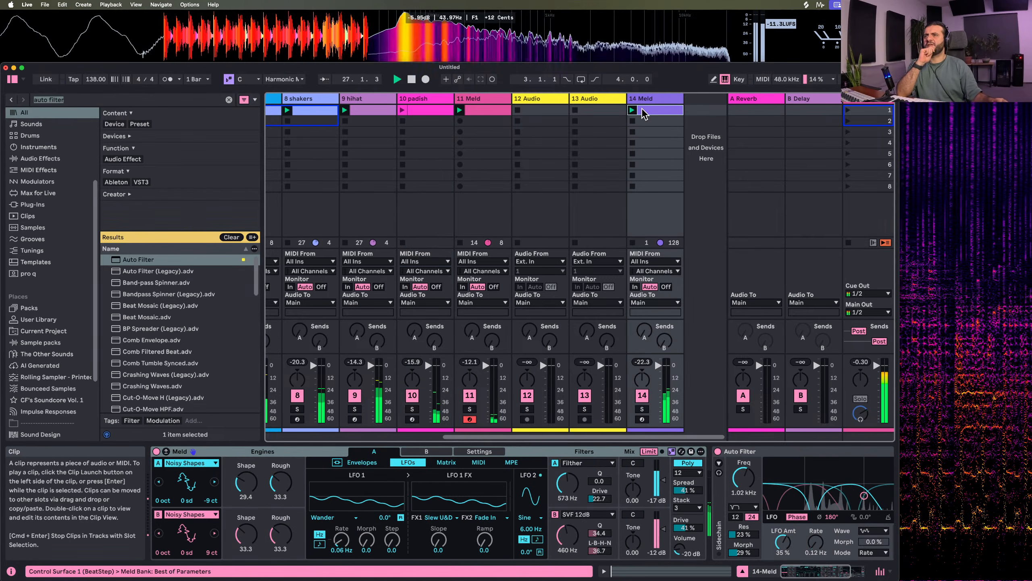
mouse_move(568, 484)
left_mouse_down()
mouse_move(567, 474)
mouse_move(567, 486)
left_mouse_up()
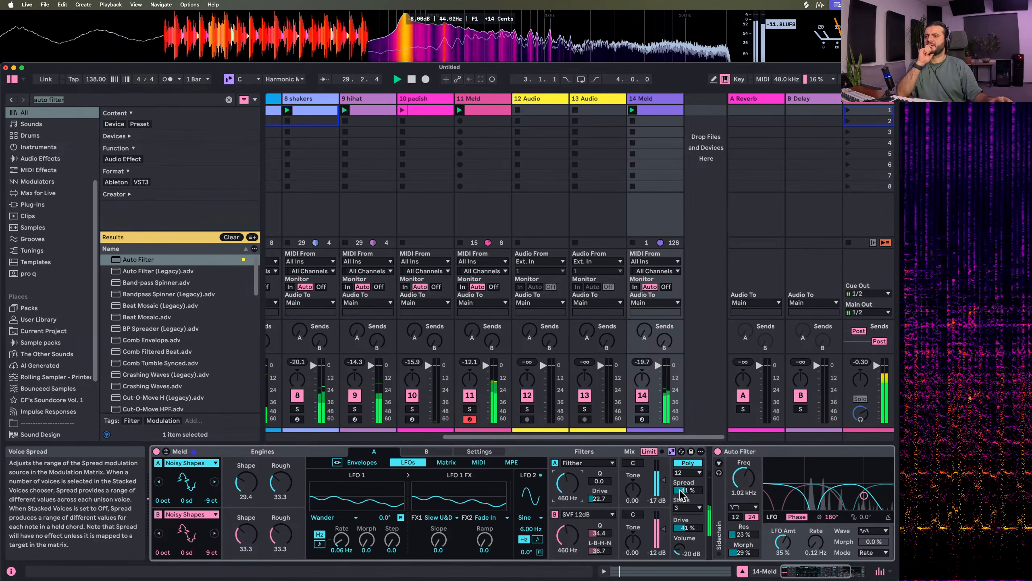
left_click_drag(677, 550, 677, 544)
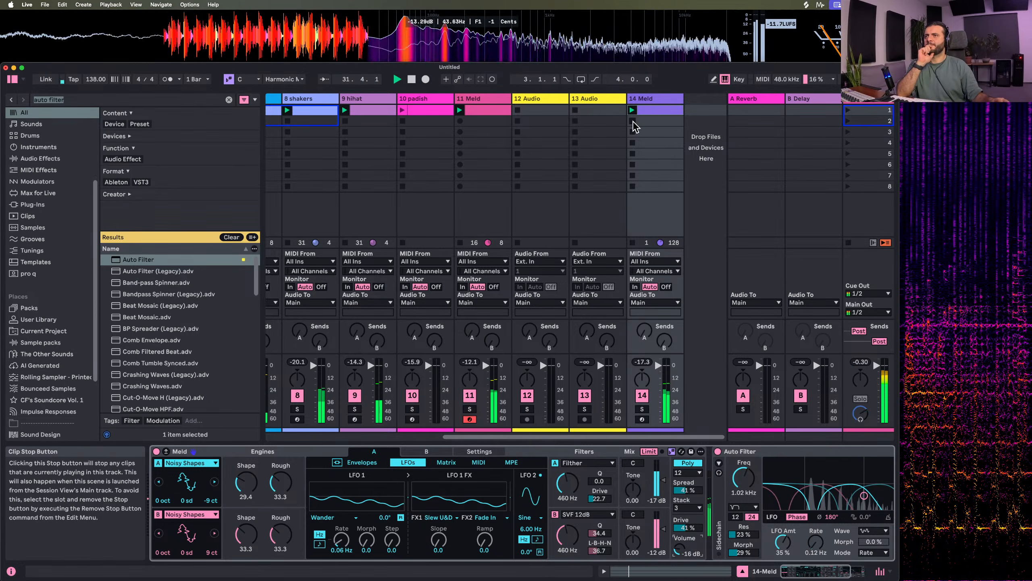
Replace the playing track 14 clip with the padish clip and listen while looking over all the tracks
left_click(445, 132)
scroll(414, 154, "left", 3)
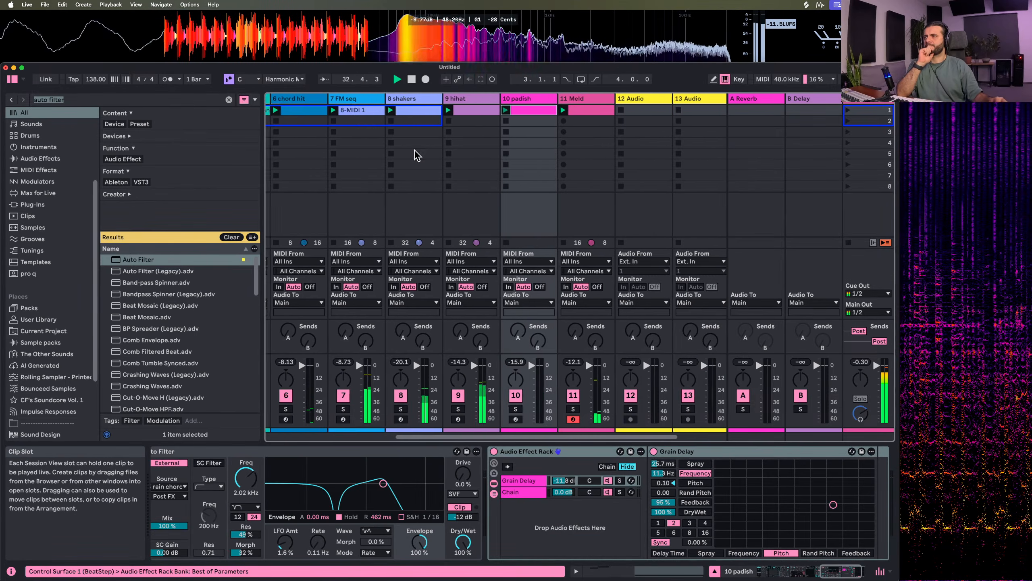
scroll(416, 156, "left", 5)
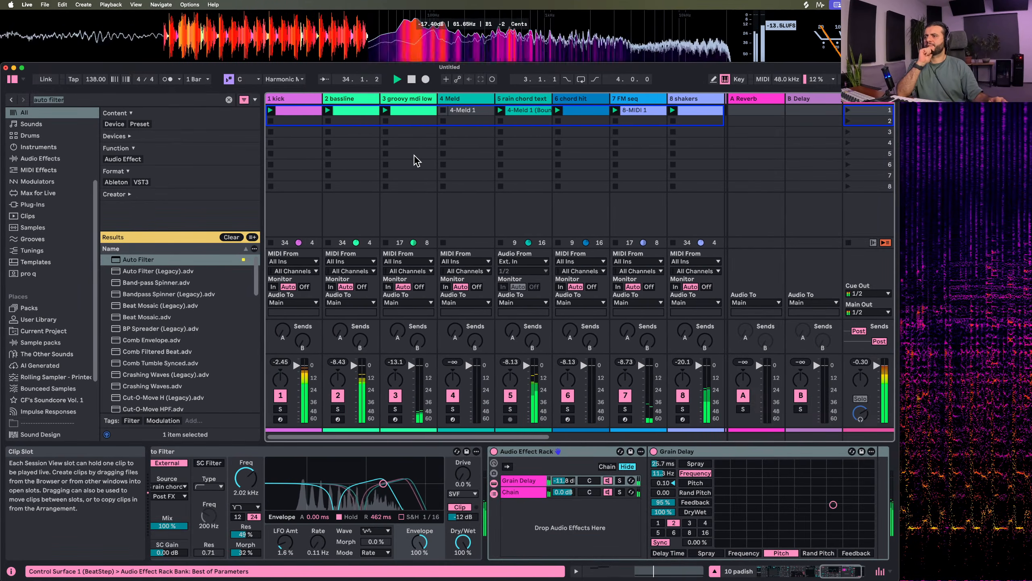
scroll(414, 155, "right", 5)
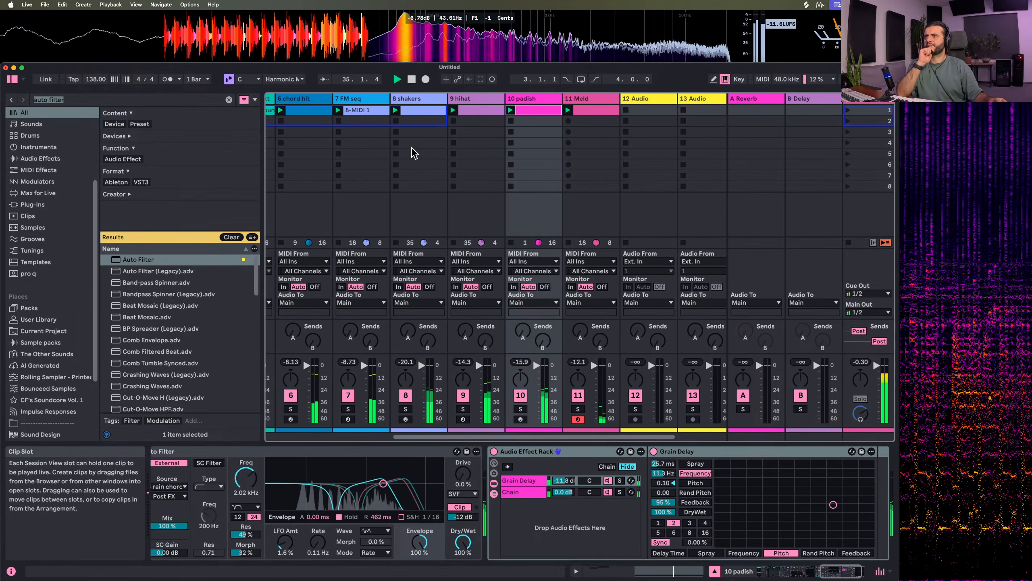
Stop playback and rename the track 11 Meld riff as FM SEQ 2
right_click(579, 103)
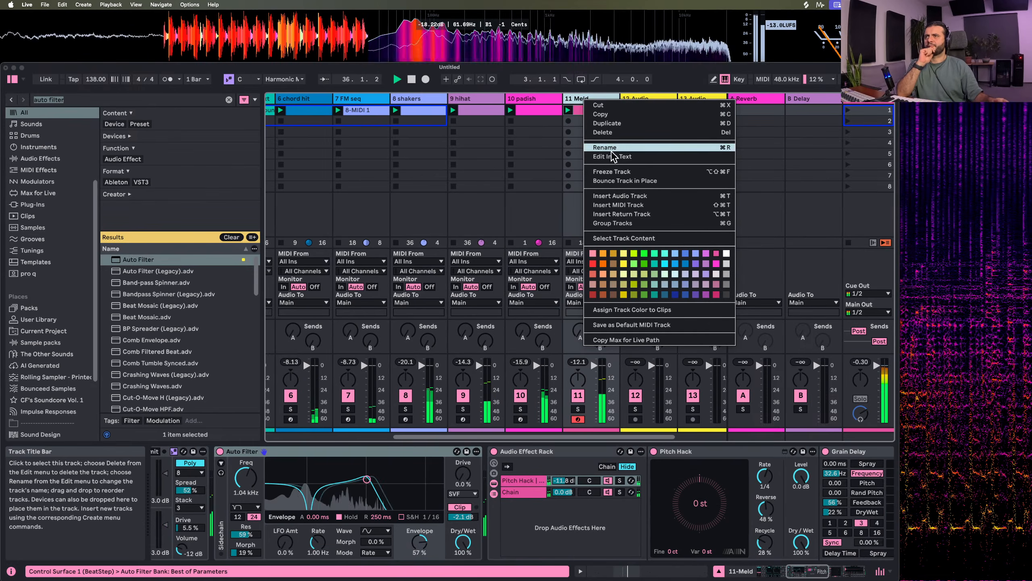
left_click(585, 99)
key("space")
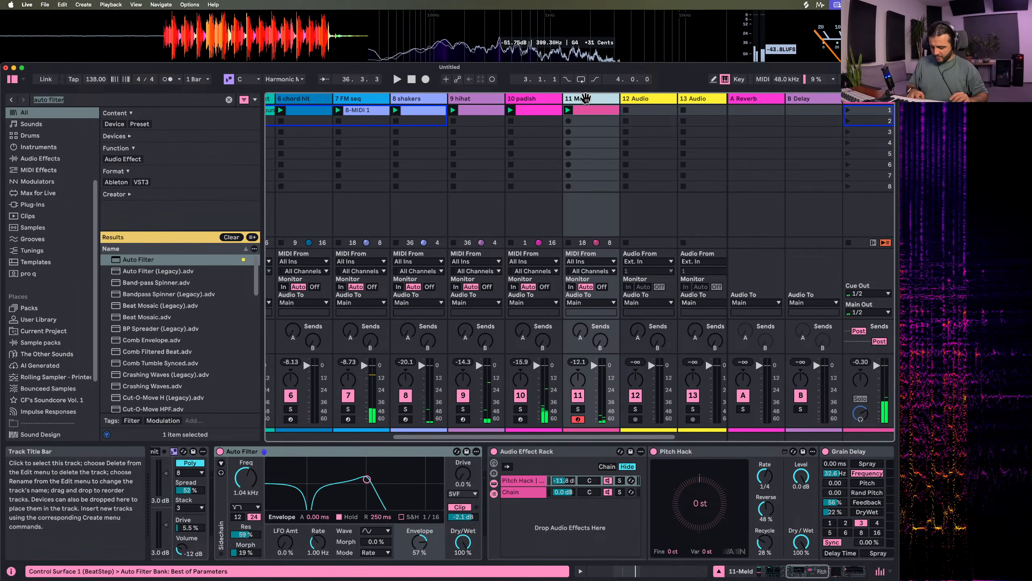
key("super+r")
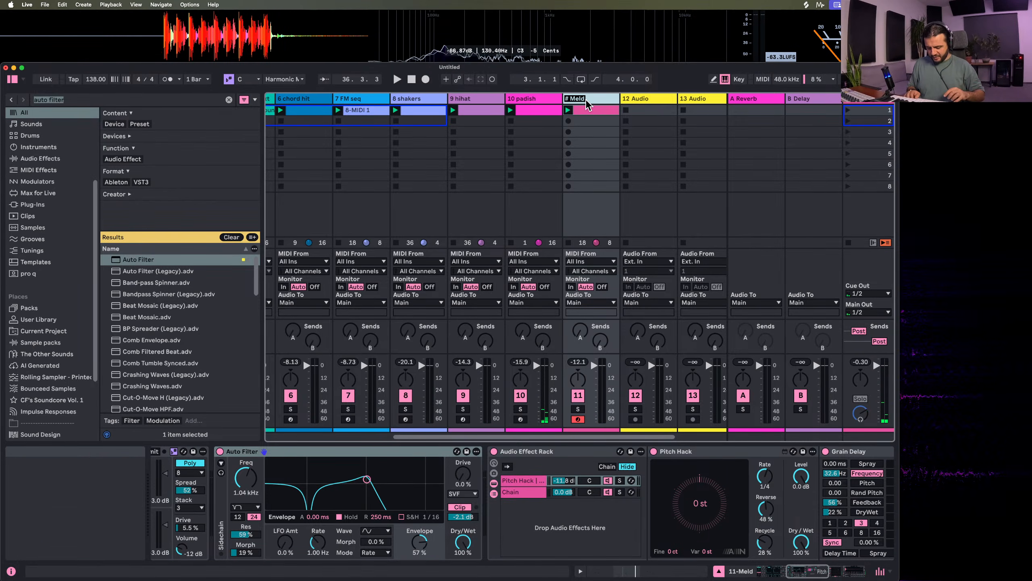
type("#")
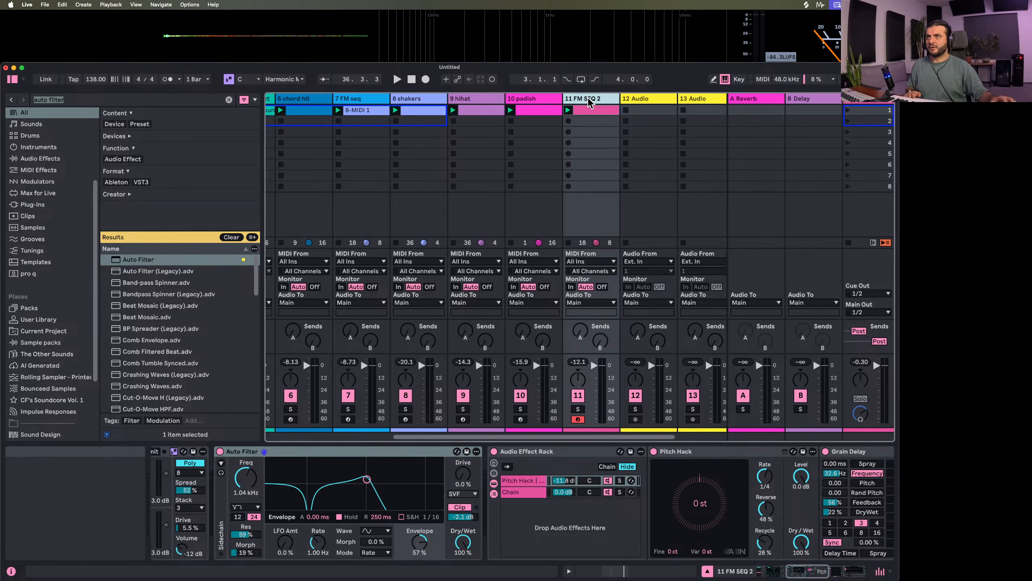
Move the FM SEQ 2 track directly after FM seq and change its name to FM seq 2
left_click_drag(588, 103, 406, 97)
key("super+r")
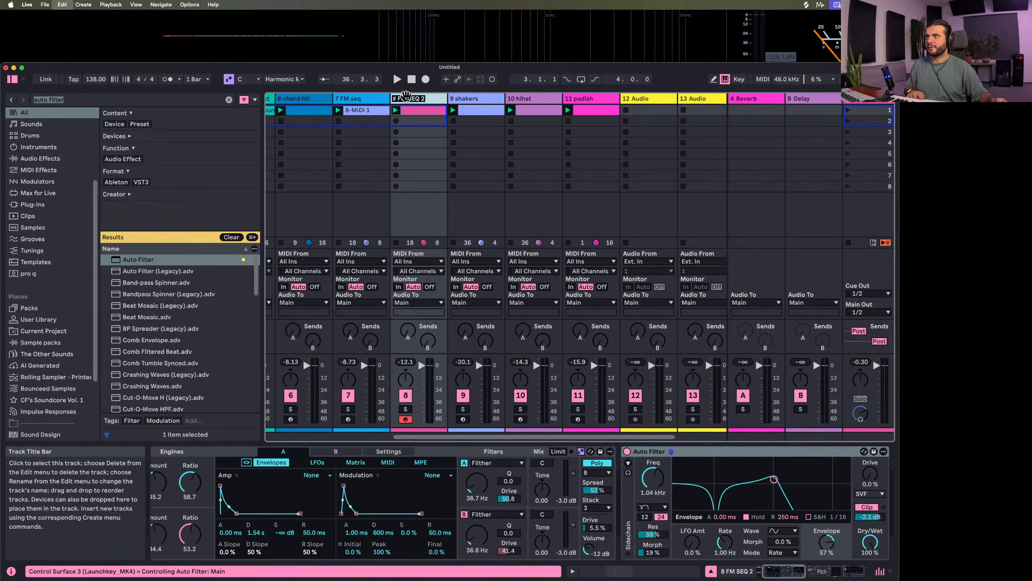
type("# FM S2")
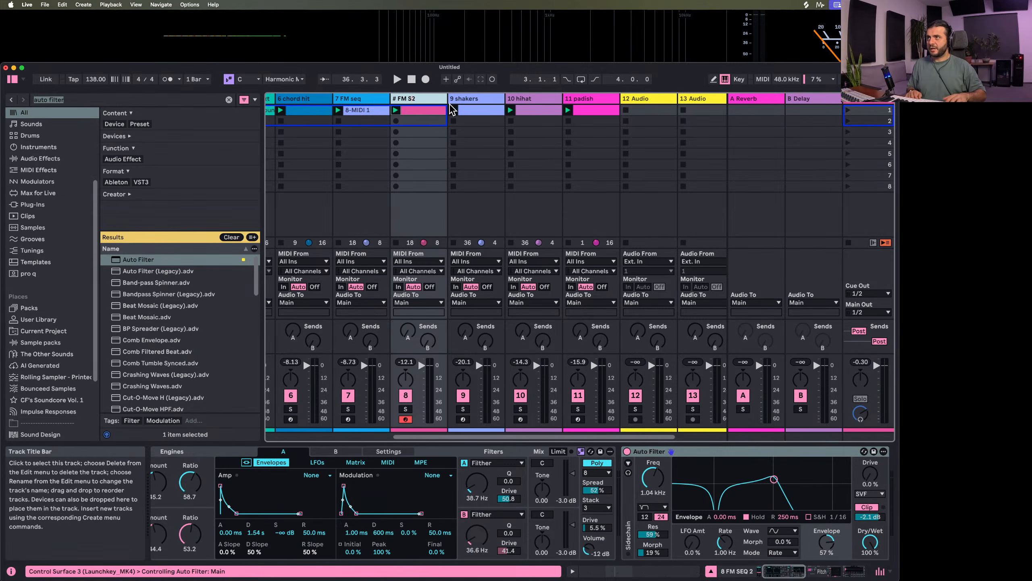
key("BackSpace")
key("BackSpace")
type("seq 2")
key("Return")
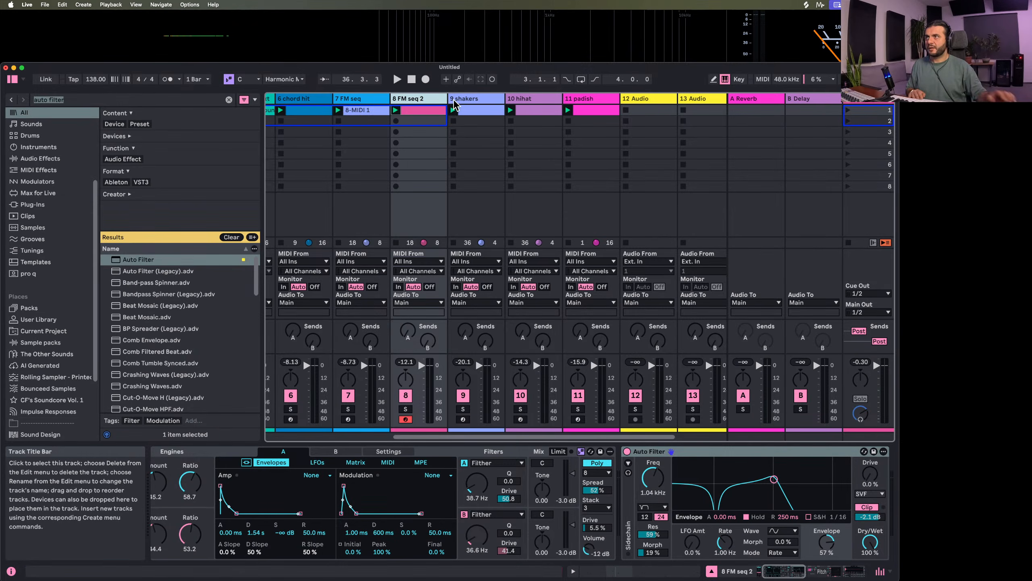
Rename track 14 Meld as deep pad and move it directly after the padish track
scroll(495, 104, "right", 3)
left_click(650, 100)
key("super+r")
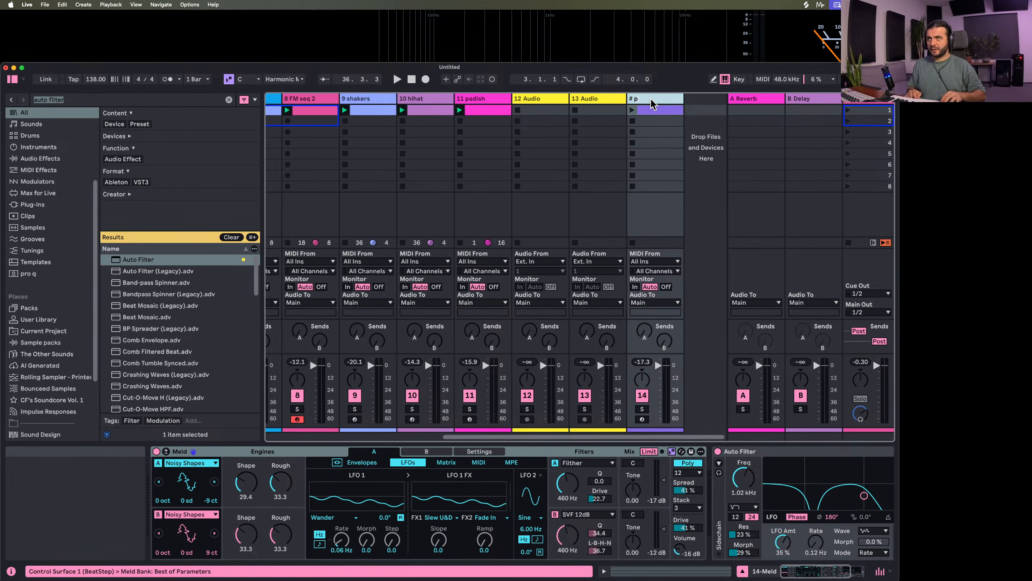
type("deep")
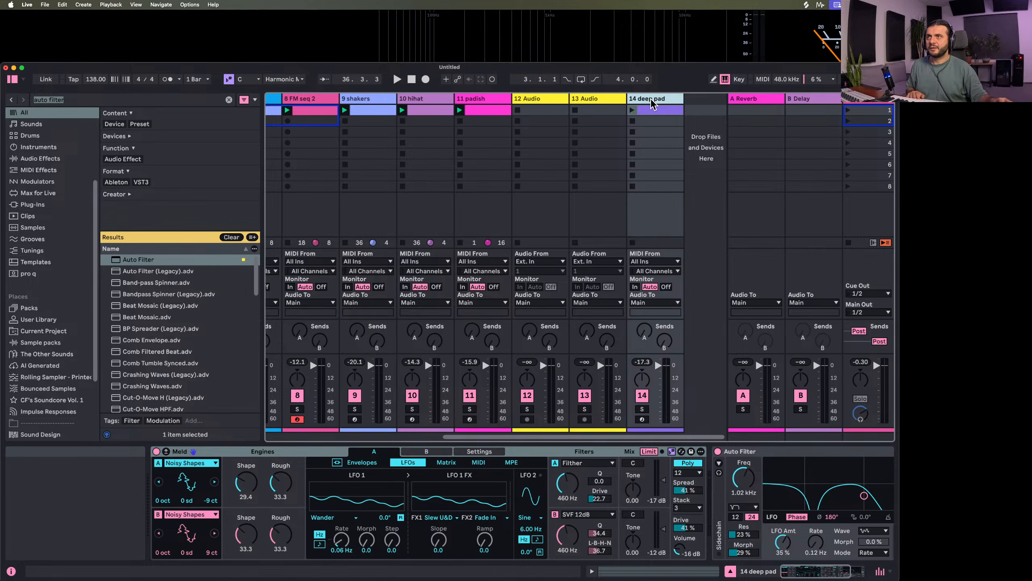
left_click_drag(651, 103, 528, 103)
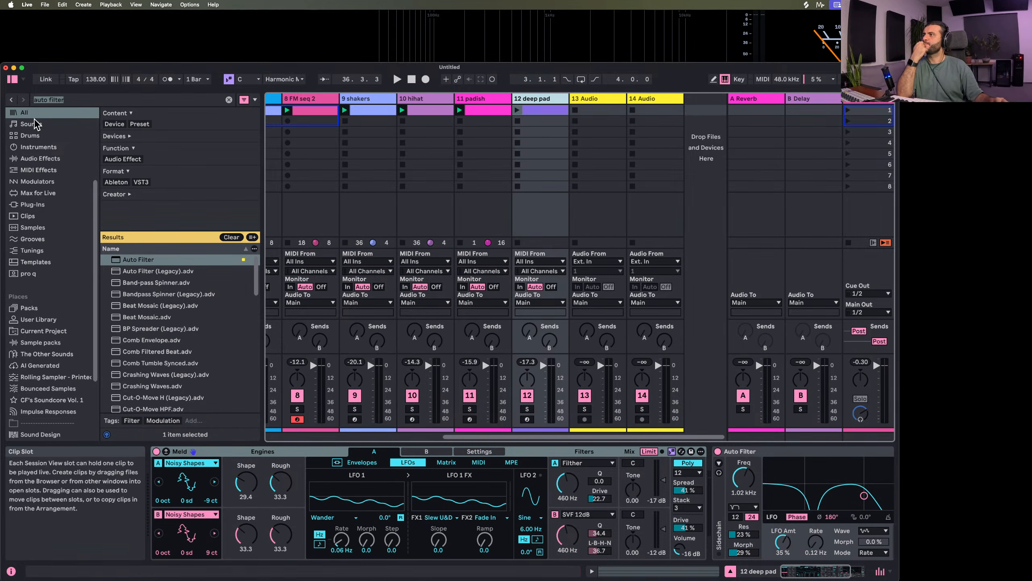
Search the browser for Meld and insert it as a new MIDI track directly after deep pad
left_click(228, 99)
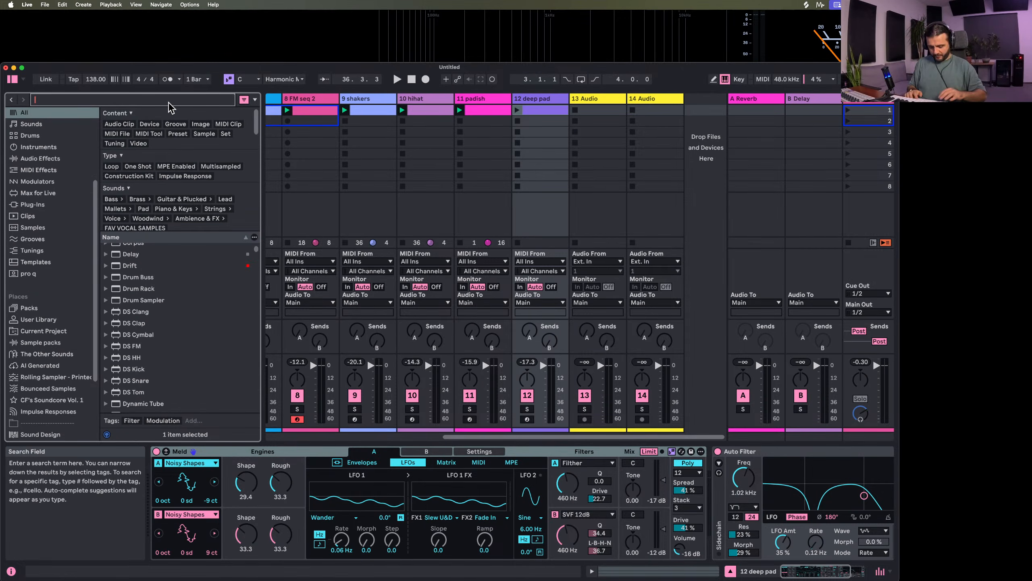
type("meld")
left_click_drag(130, 259, 565, 108)
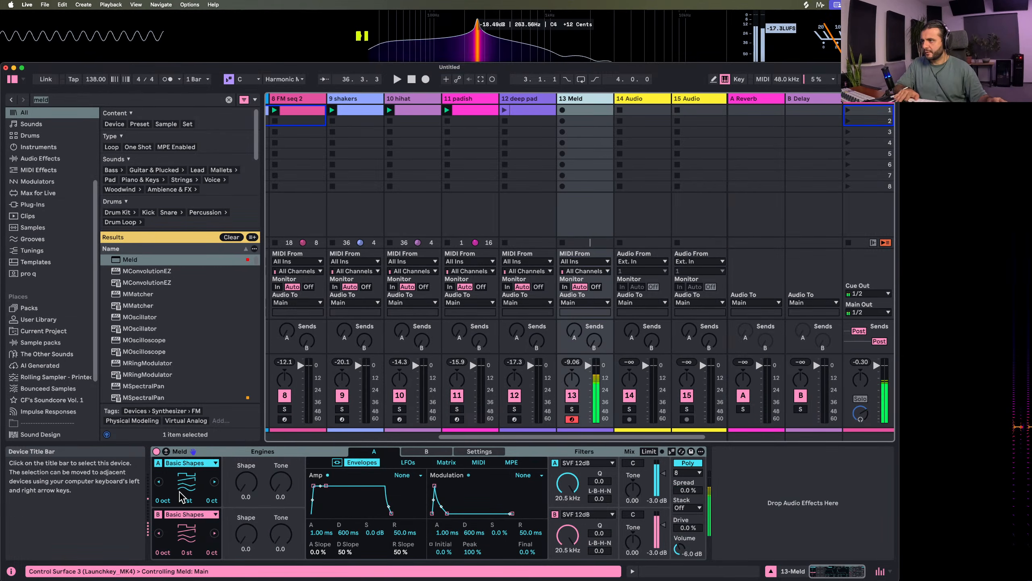
Set the new Meld's engine A to Noisy Shapes with Shape 15.1, Rough 100, 0 semitones and -50 cents detune
left_click(181, 464)
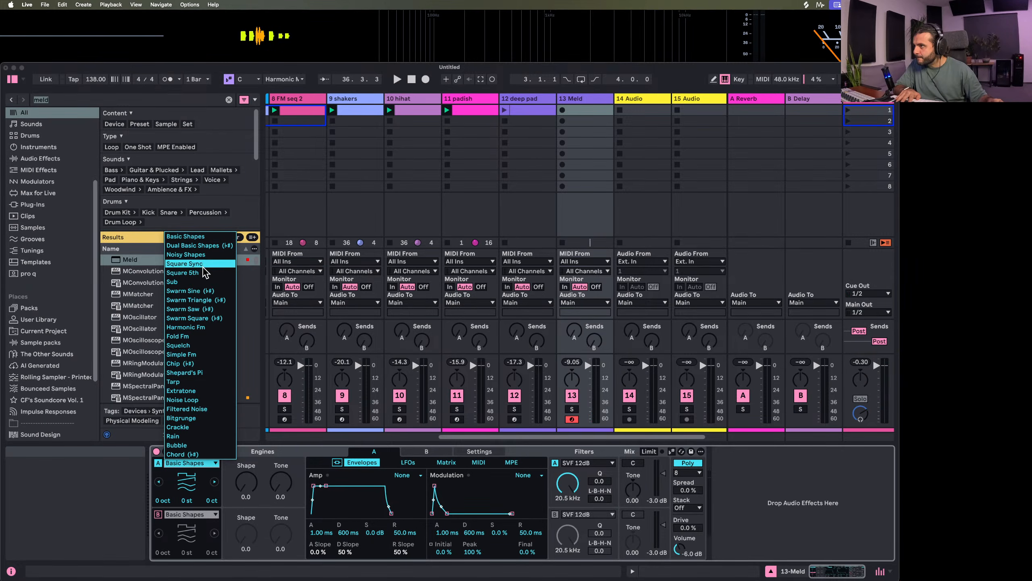
left_click(186, 254)
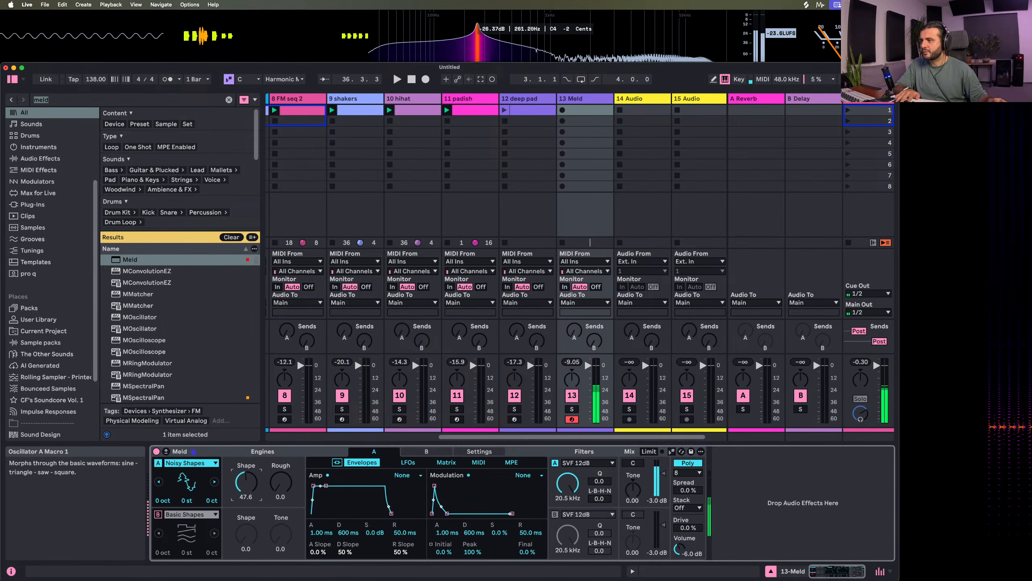
left_click_drag(245, 483, 280, 406)
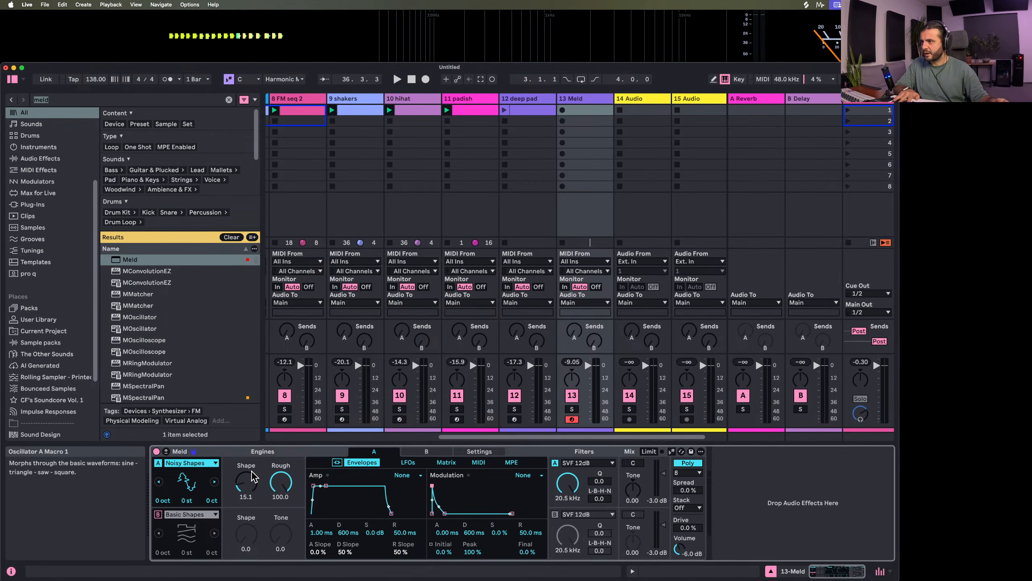
left_click_drag(187, 500, 210, 521)
double_click(187, 500)
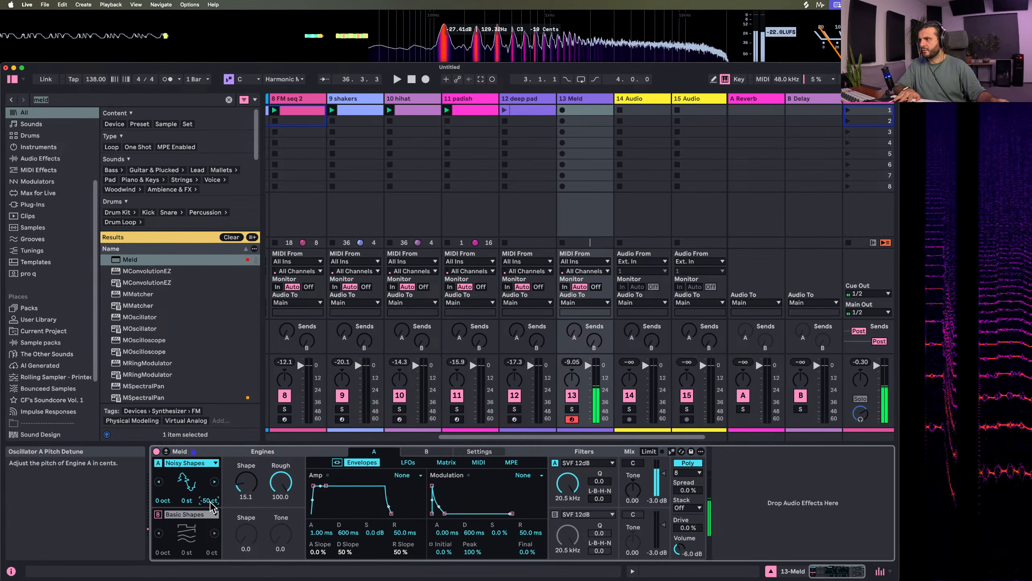
Reset engine A's detune to 0 cents and route its modulation envelope to Pitch Mod at 48, with an 84 ms decay
double_click(210, 501)
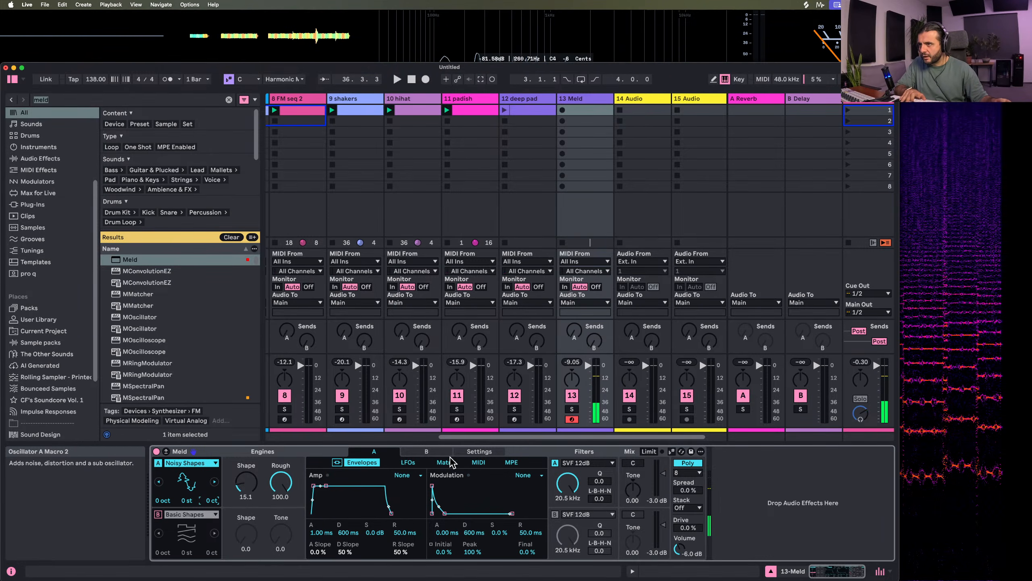
left_click(166, 452)
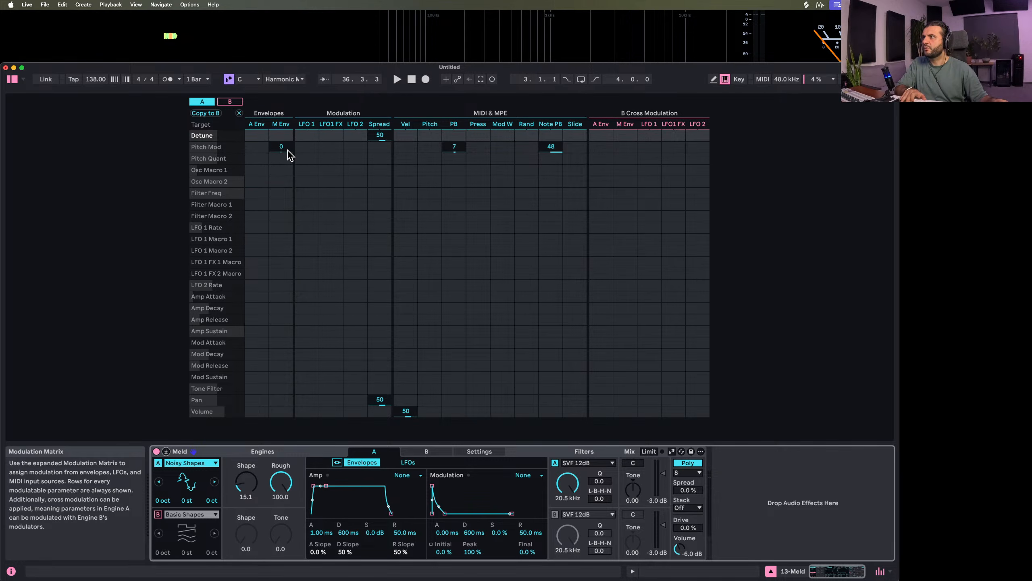
left_click_drag(286, 150, 286, 90)
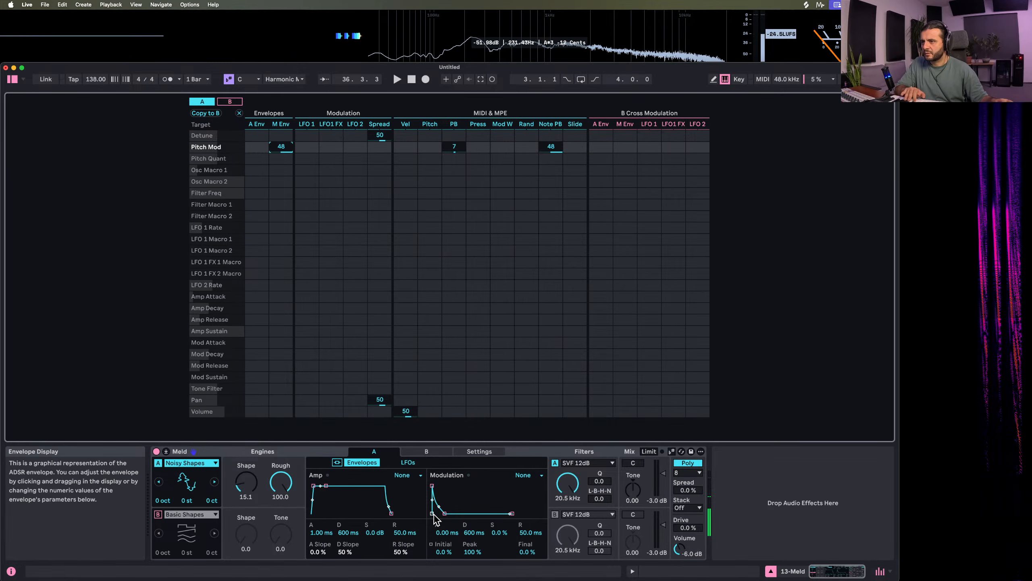
left_click_drag(445, 513, 440, 513)
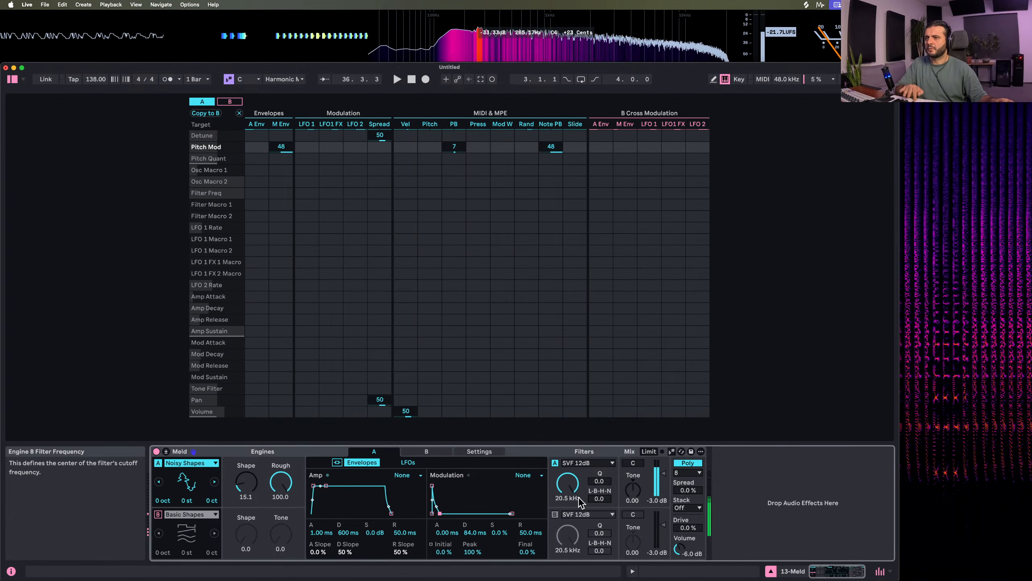
Route engine A's modulation envelope to Filter Freq at 100, with 60.1 Hz cutoff, 61.4 ms decay and 98% peak, and set the engine to -1 octave
left_click_drag(290, 194, 290, 105)
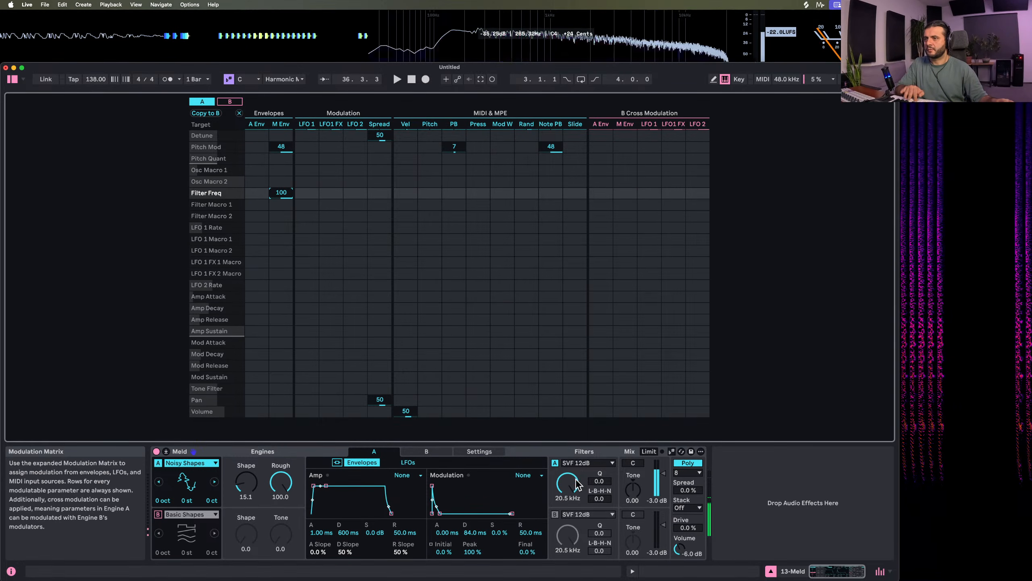
left_click_drag(574, 484, 575, 568)
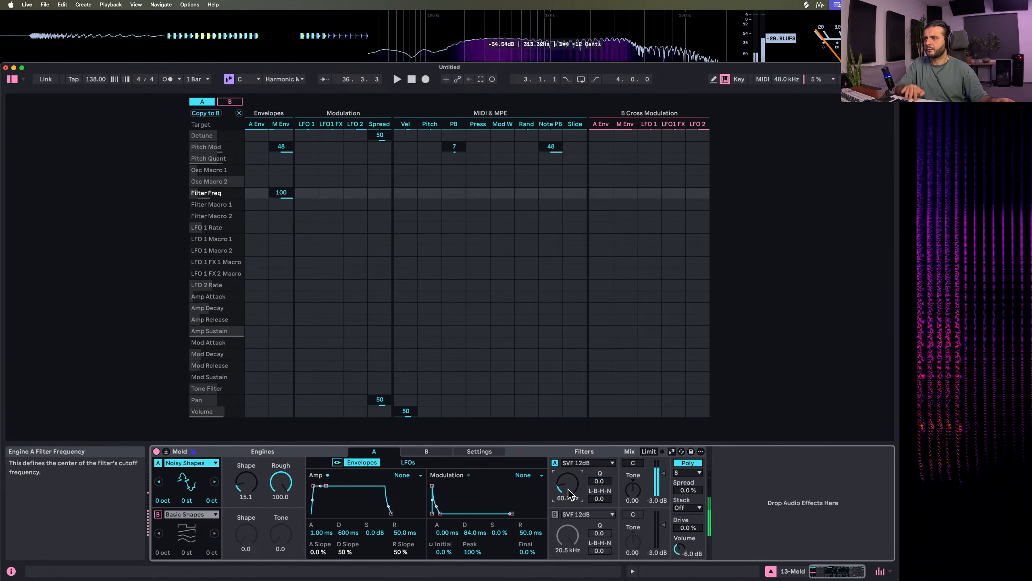
left_click_drag(440, 513, 435, 489)
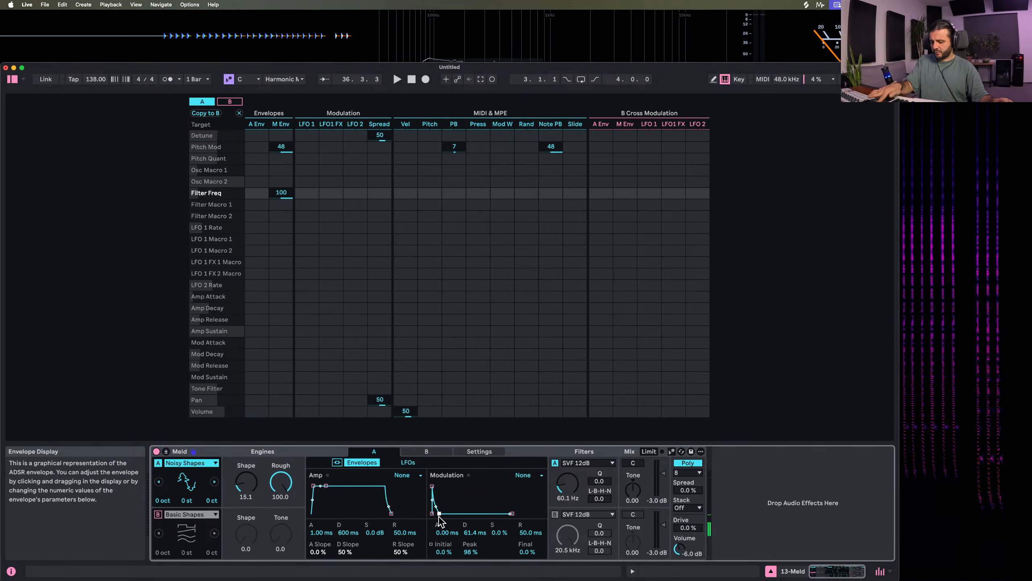
left_click_drag(158, 503, 158, 500)
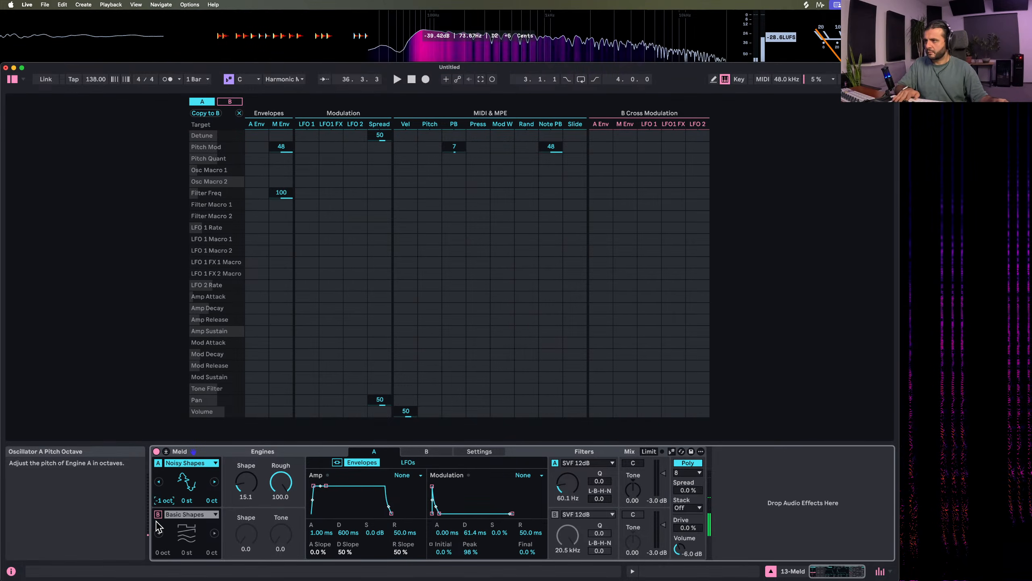
Set engine B to Noise Loop with Rate 100 and Fade 100, and turn engine A off
left_click(185, 515)
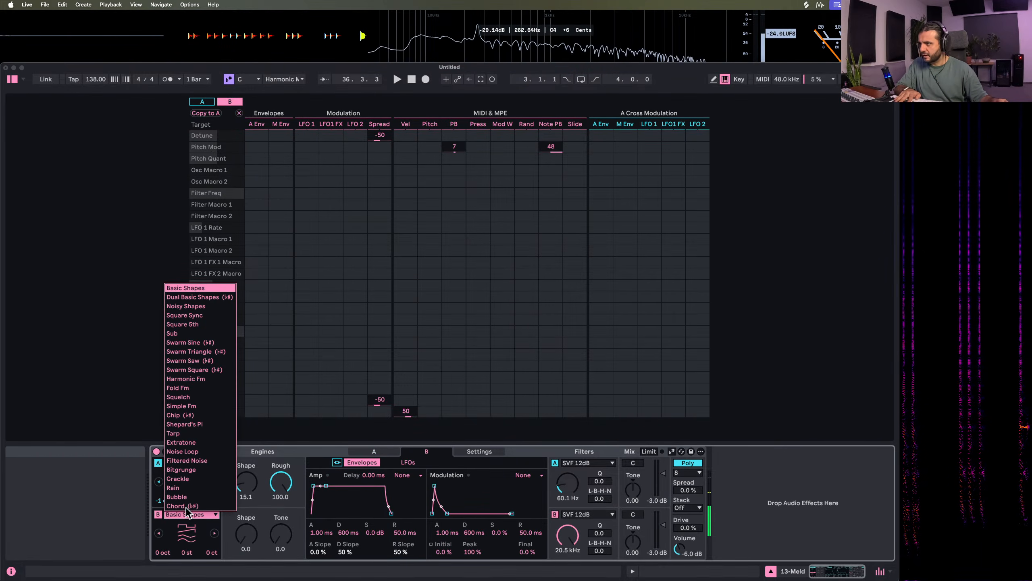
left_click(195, 451)
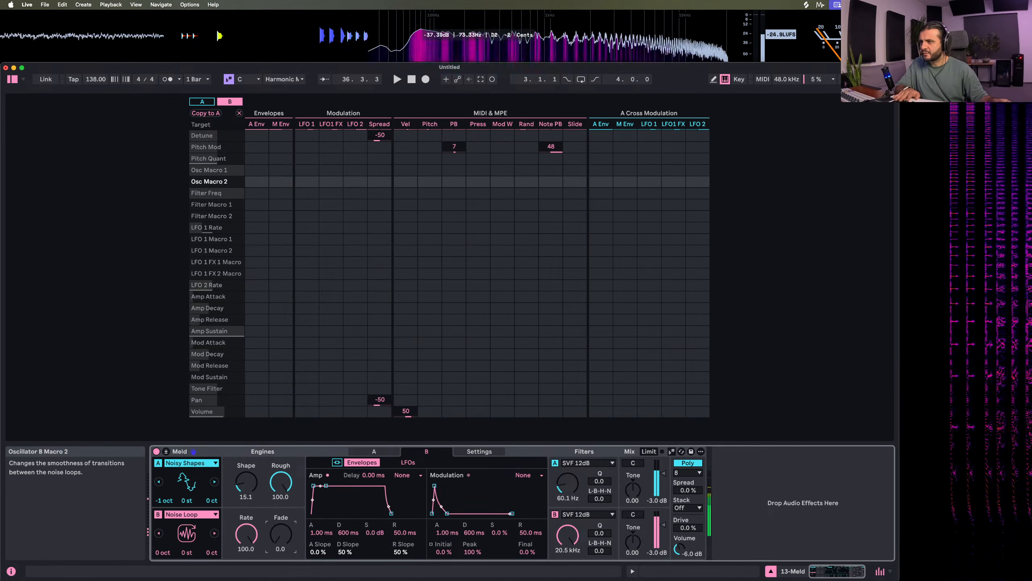
left_click_drag(281, 535, 280, 494)
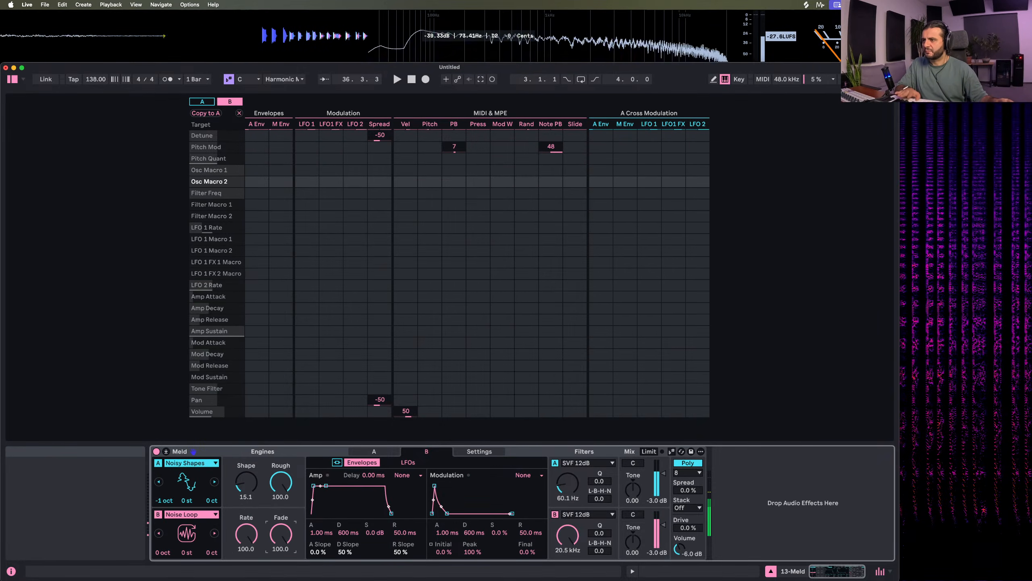
left_click(158, 464)
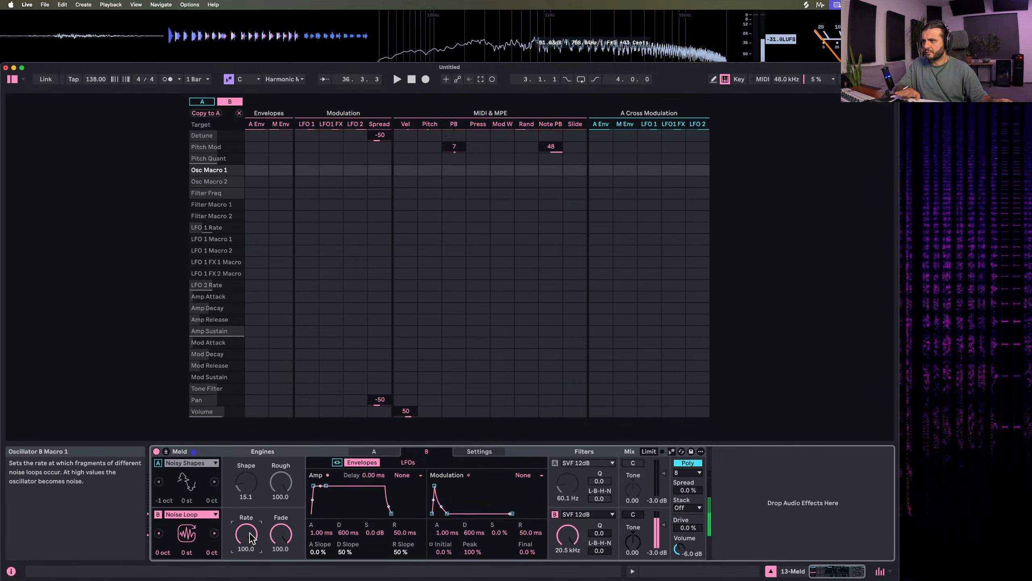
Set engine B's filter to HP 12dB MS2 at 3.93 kHz with Q 0 and Drive 100
left_click(587, 514)
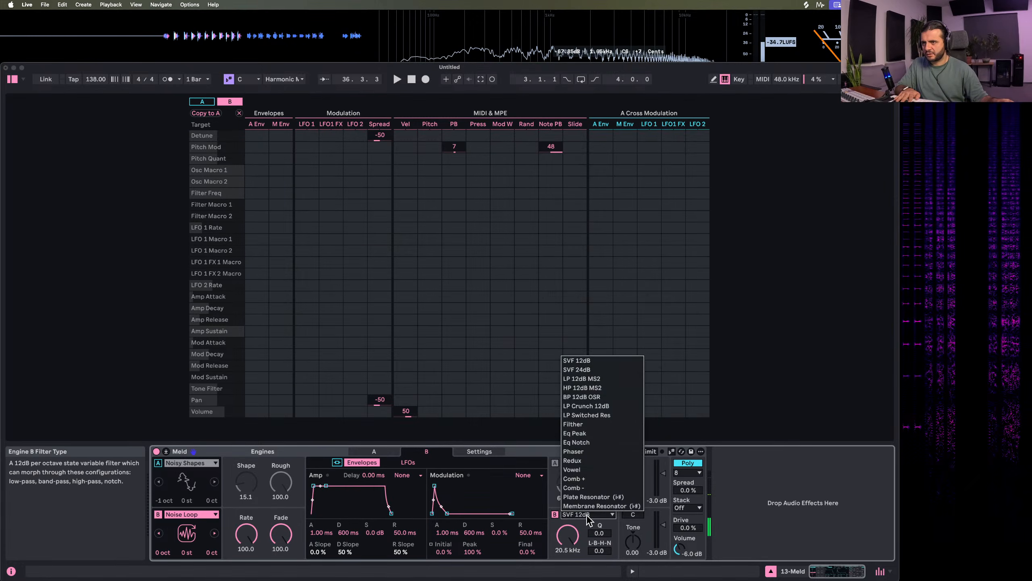
left_click(573, 387)
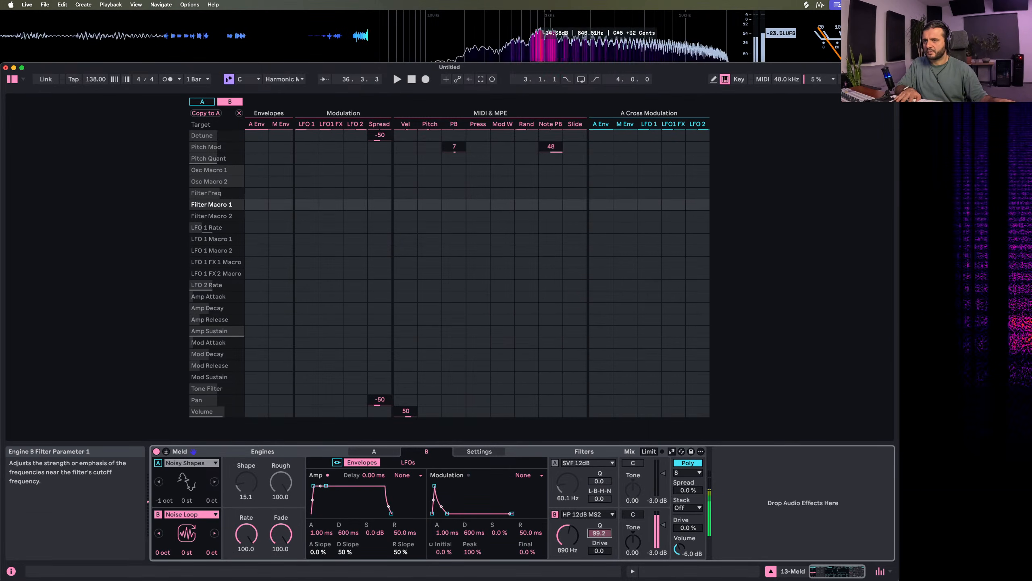
left_click_drag(600, 533, 600, 504)
left_click_drag(568, 536, 568, 504)
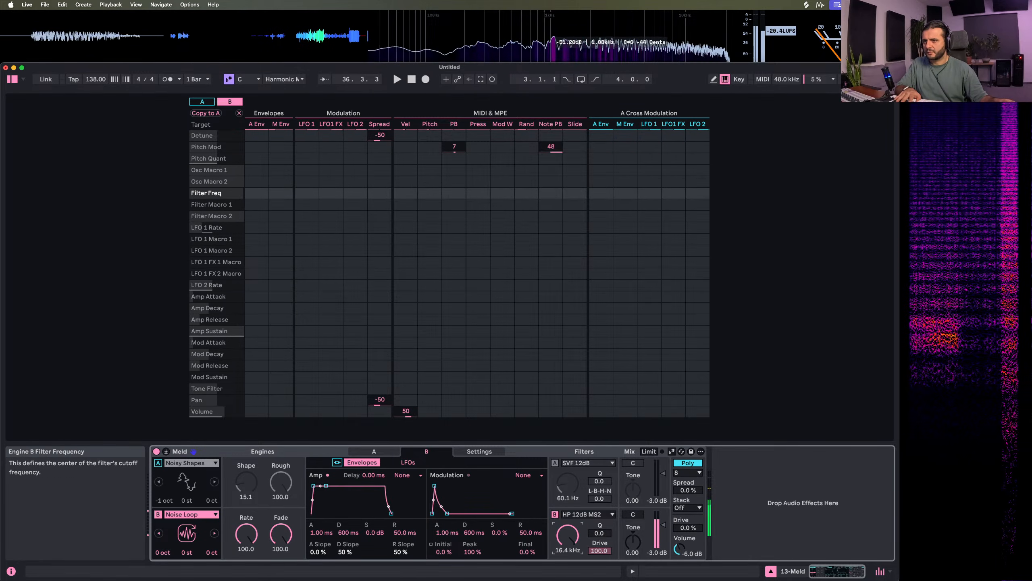
left_click_drag(280, 534, 281, 498)
left_click(256, 539)
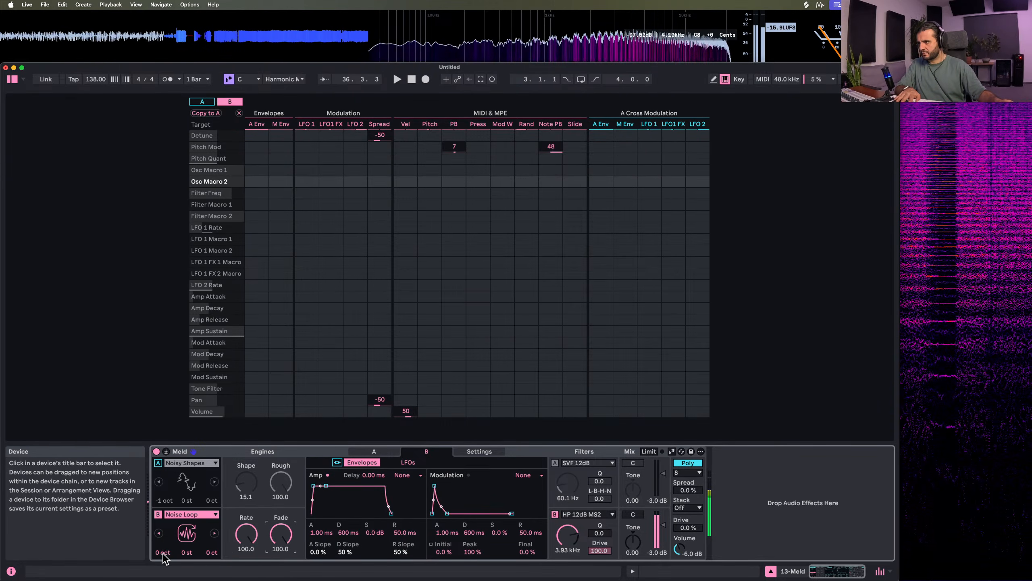
Try transposing engine B by 3 octaves and 12 semitones, and reset both values to 0
left_click_drag(162, 551, 180, 532)
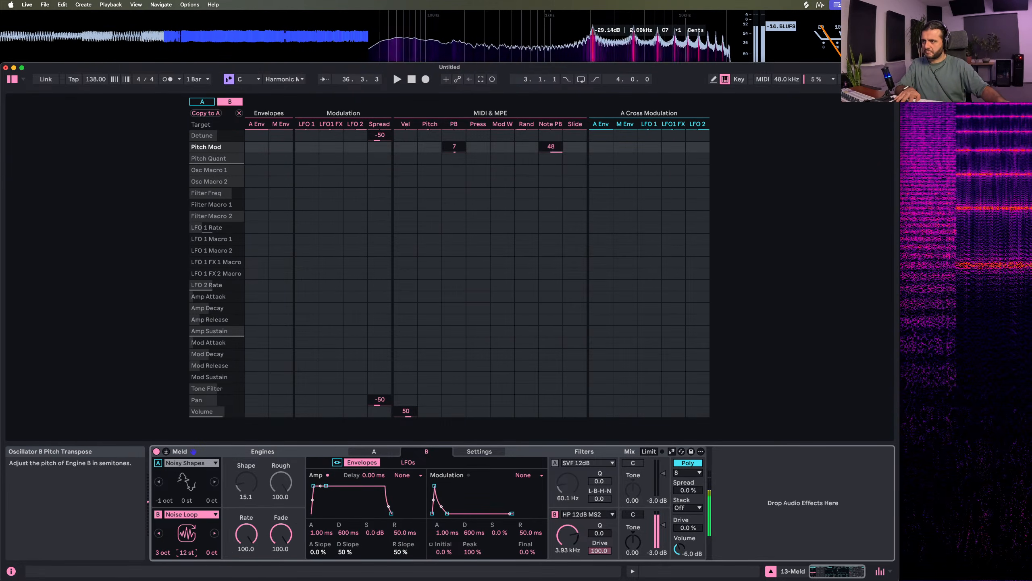
double_click(187, 553)
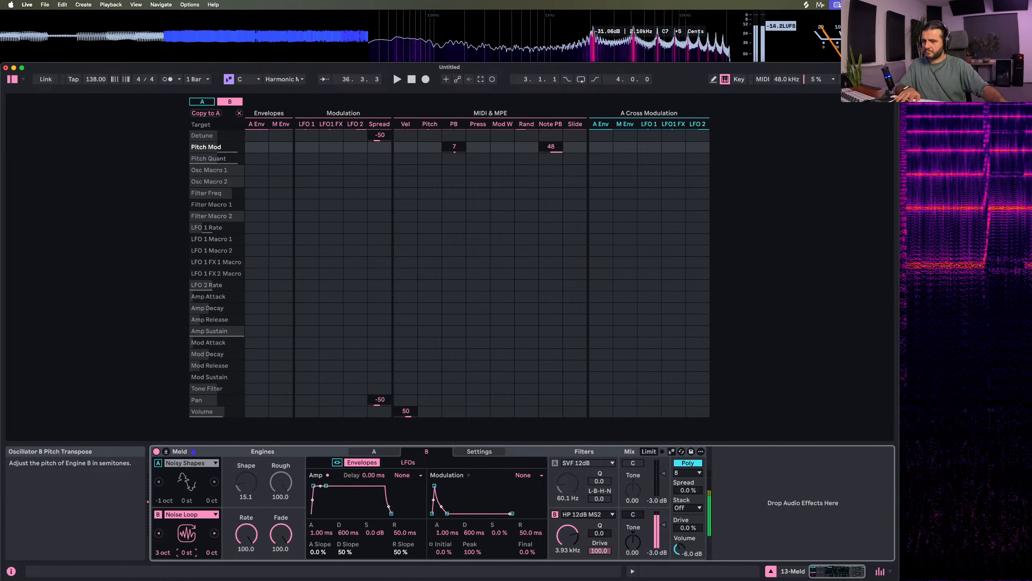
double_click(160, 552)
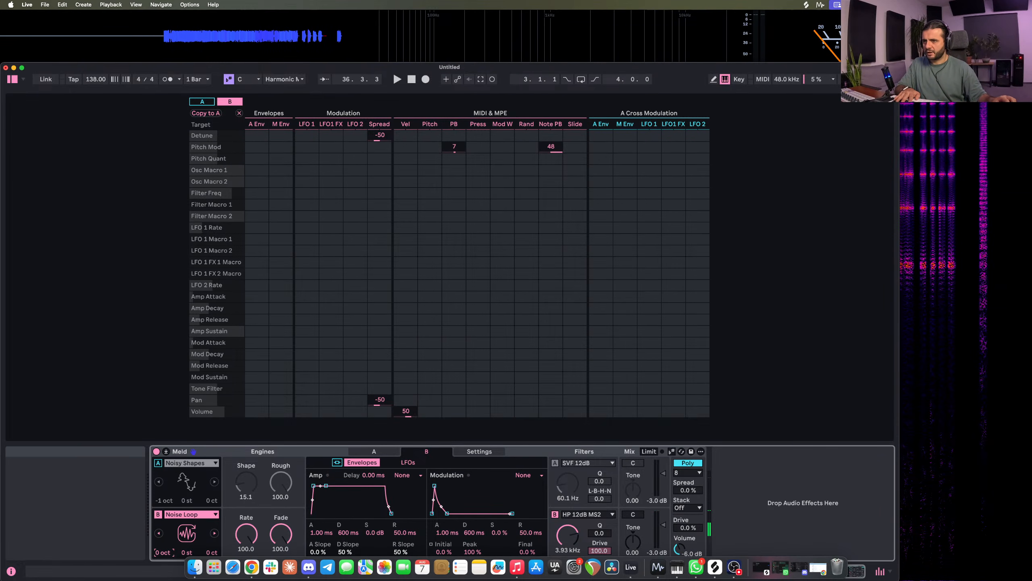
Browse engine B's oscillator types, keep Noise Loop, and set its Fade to 0
left_click(199, 515)
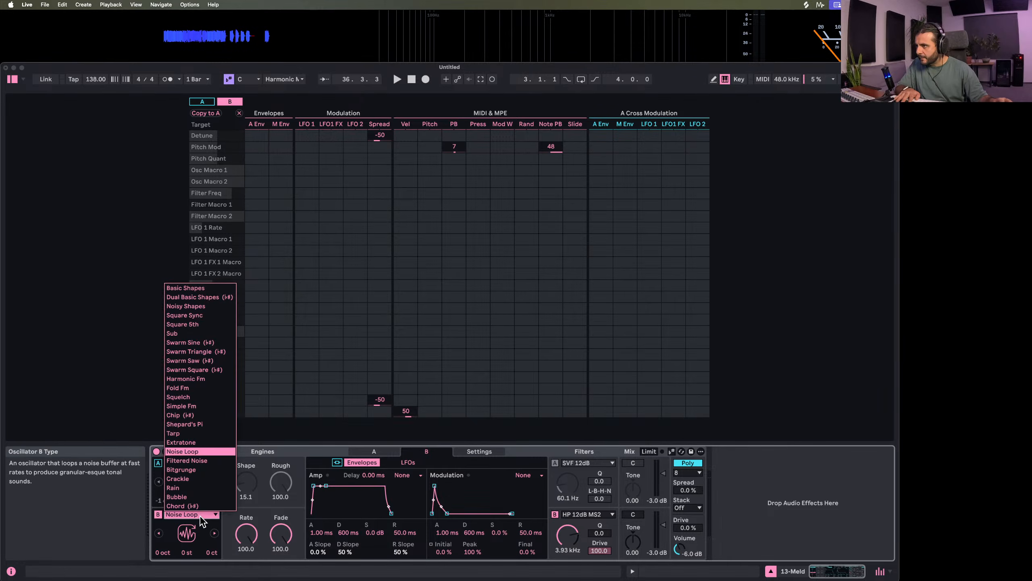
left_click(199, 461)
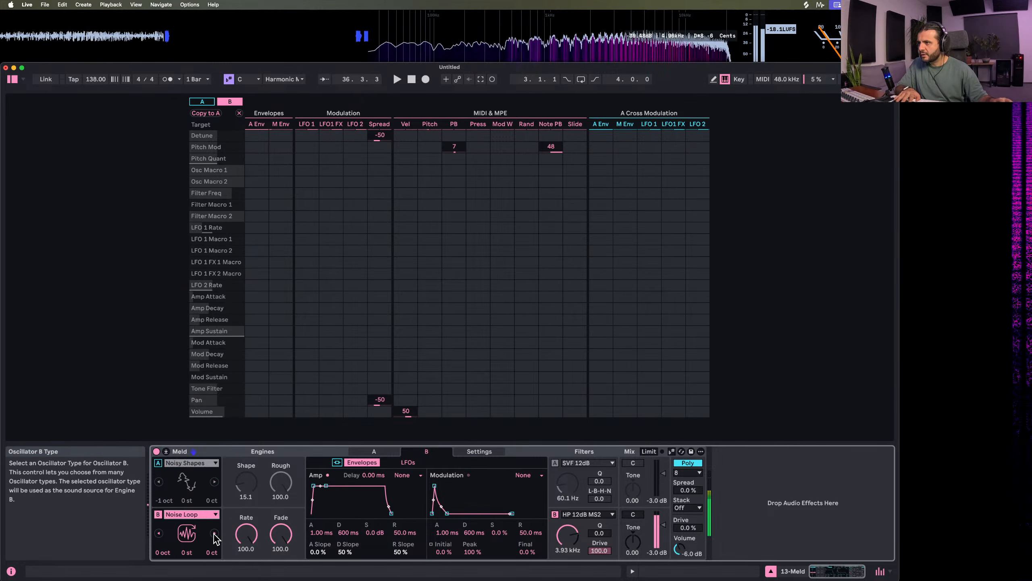
left_click(158, 534)
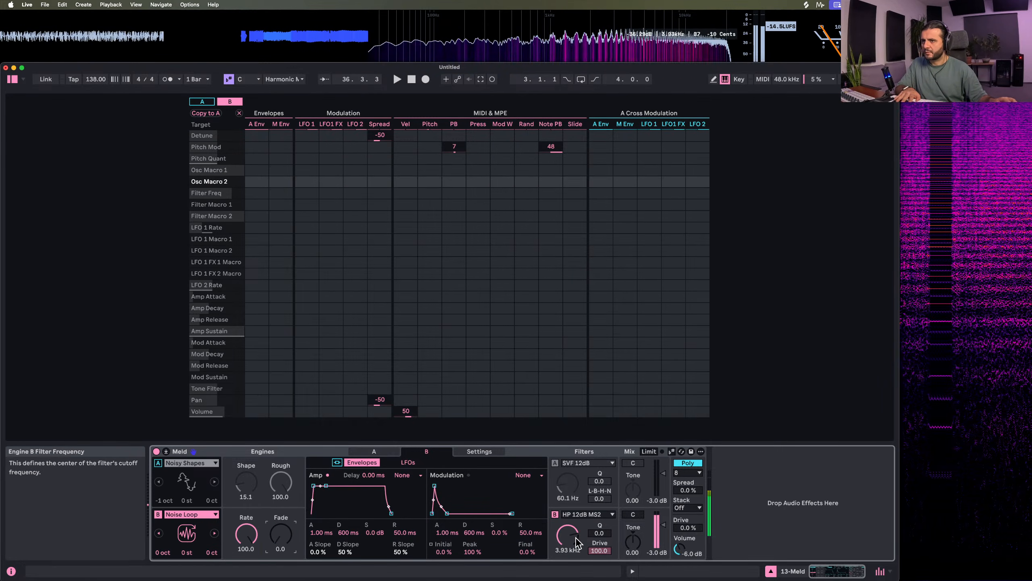
Give engine B a 3.16 kHz filter and an amp envelope with 0 ms attack, 191 ms decay and -∞ dB sustain, and turn engine A on
mouse_move(567, 535)
left_mouse_down()
mouse_move(568, 516)
mouse_move(568, 537)
left_mouse_up()
left_click_drag(324, 486, 321, 513)
left_click(158, 463)
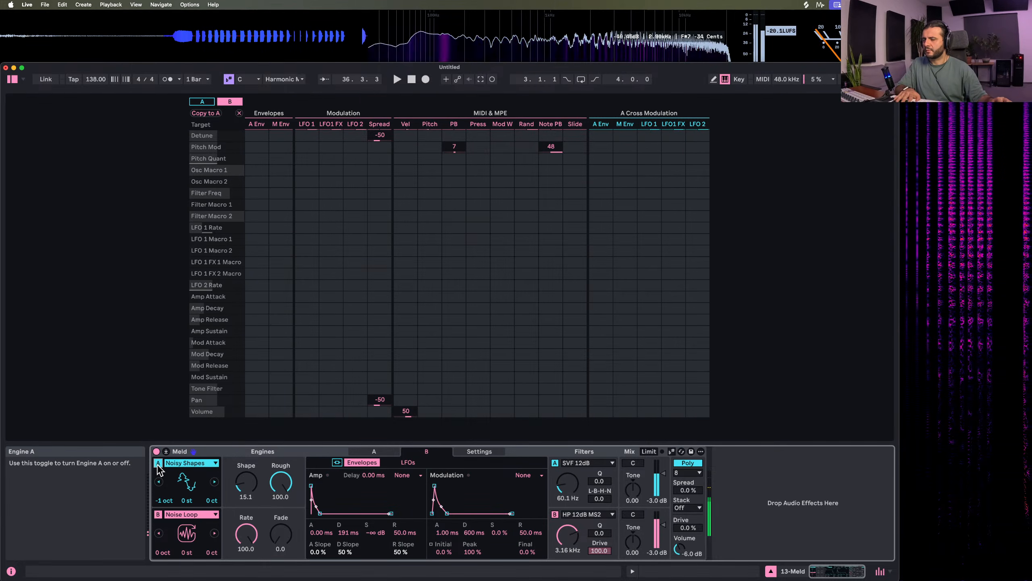
Make Meld follow the current scale, raise engine B's filter frequency to 4.15 kHz, and play the set
left_click(671, 451)
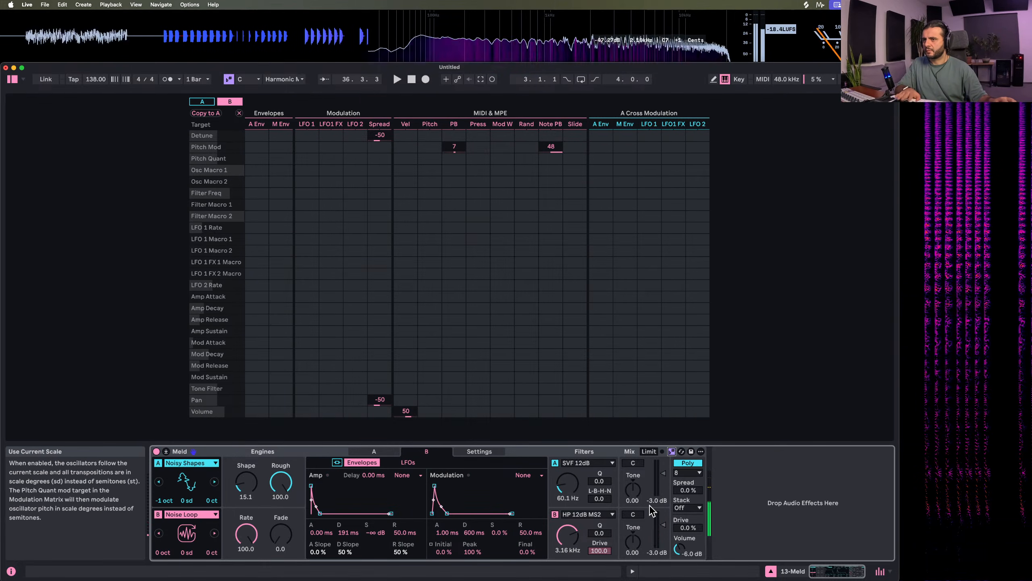
mouse_move(567, 535)
left_mouse_down()
mouse_move(567, 547)
mouse_move(574, 532)
left_mouse_up()
key("space")
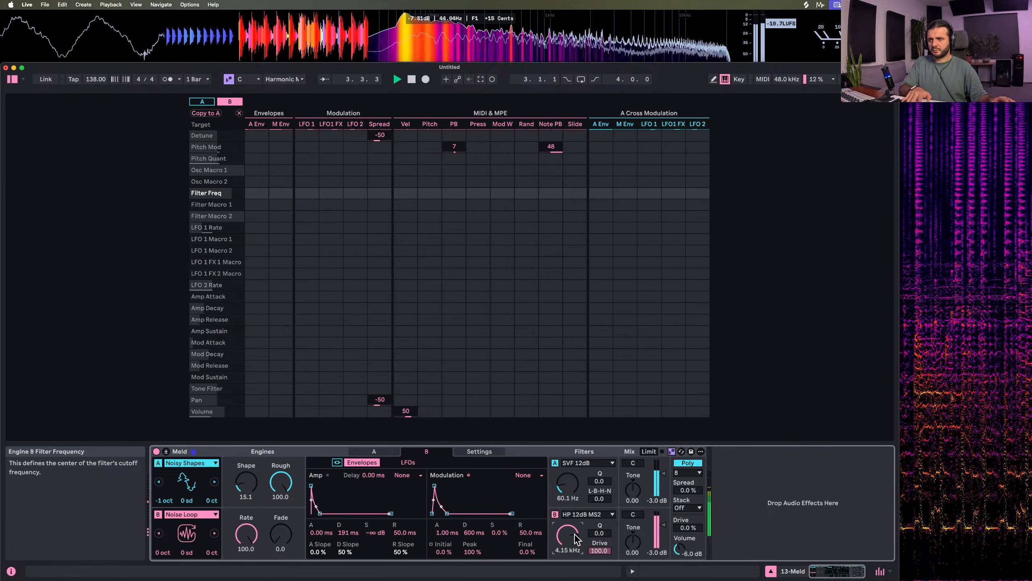
Set Meld's stacked voices to 3 with a Spread of 37%
left_click(688, 507)
left_click(690, 535)
left_click_drag(690, 491, 691, 488)
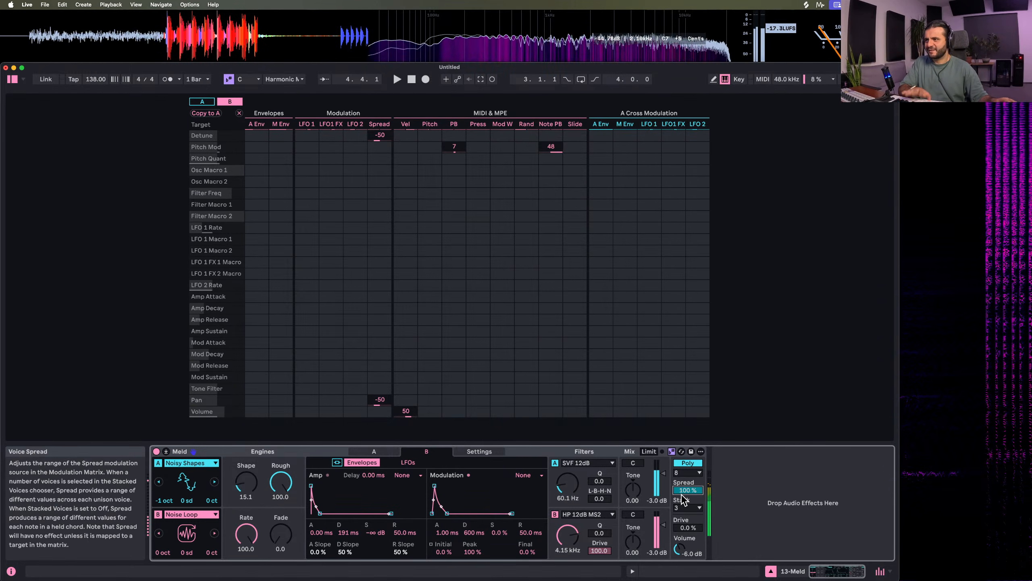
left_click_drag(687, 490, 685, 496)
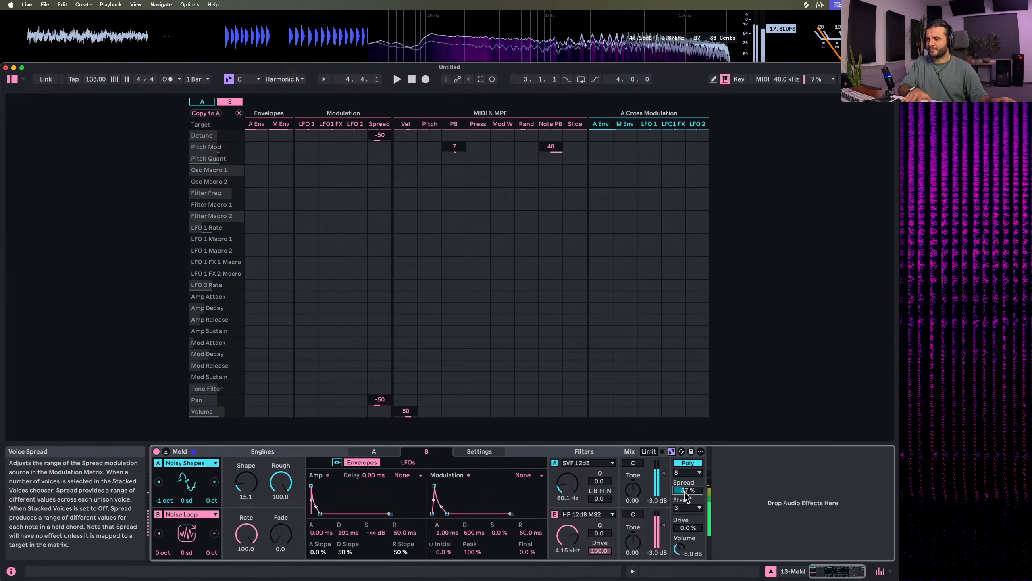
Route Spread in engine A's modulation matrix to Osc Macro 1 at 34 and Osc Macro 2 at -100
left_click(367, 452)
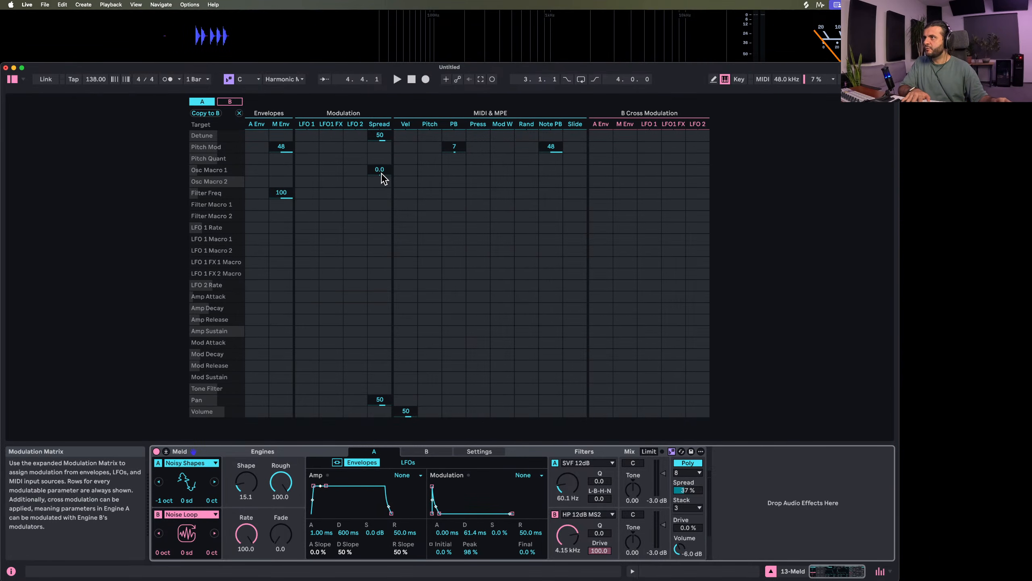
mouse_move(380, 182)
left_mouse_down()
mouse_move(379, 168)
mouse_move(380, 183)
left_mouse_up()
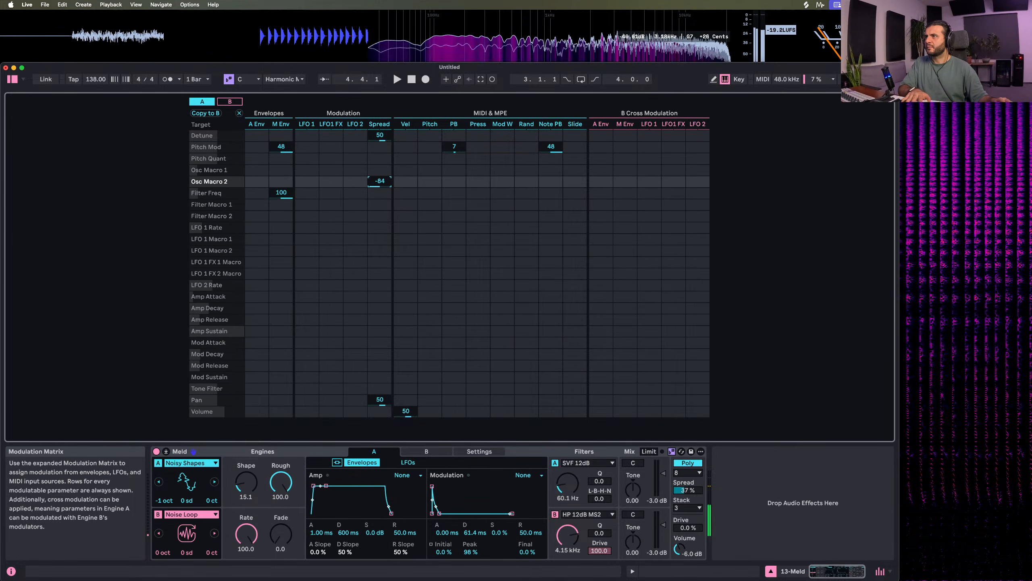
left_click_drag(380, 181, 380, 161)
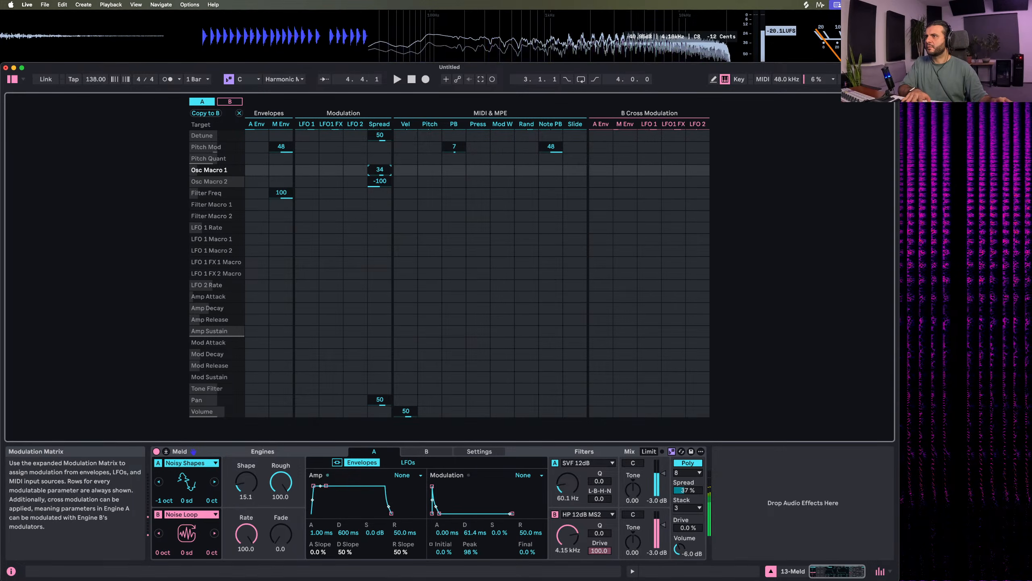
Try Spread modulation on engine B's Osc Macro 1 at 100, Osc Macro 2 at -91 and Filter Freq at 14, and reset all three to 0
left_click(238, 513)
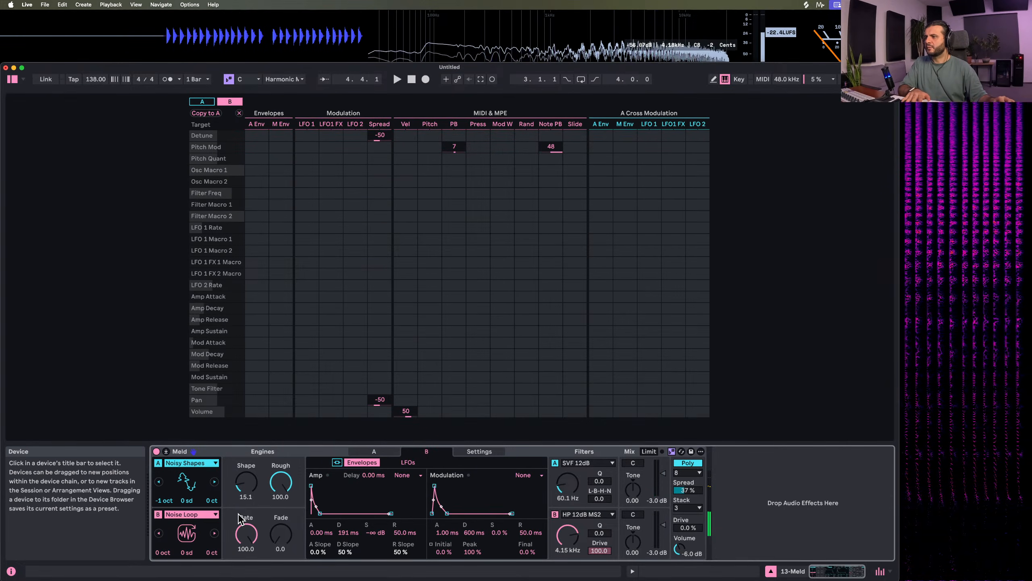
left_click_drag(382, 172, 382, 131)
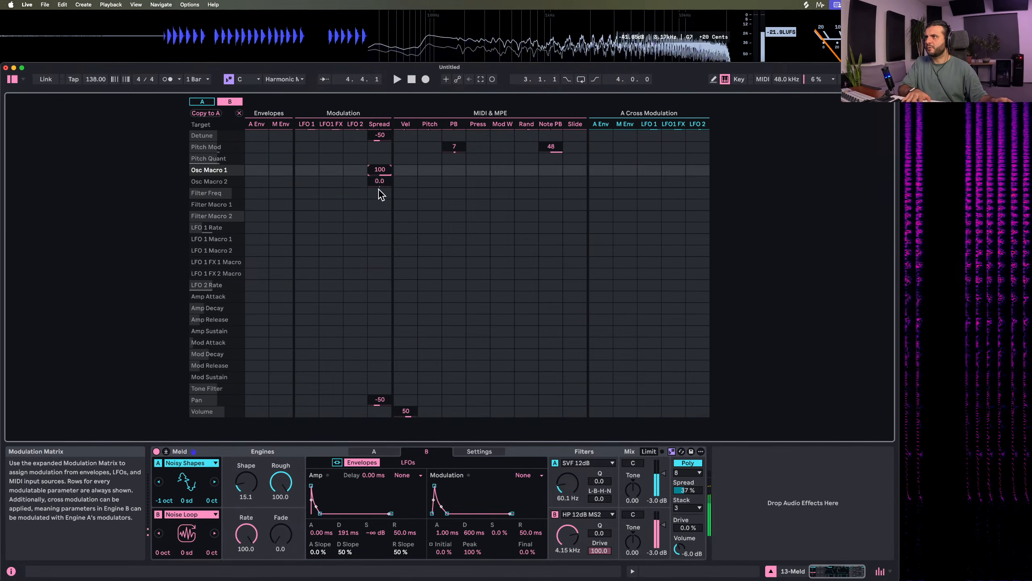
left_click_drag(380, 191, 381, 220)
left_click_drag(381, 193, 381, 215)
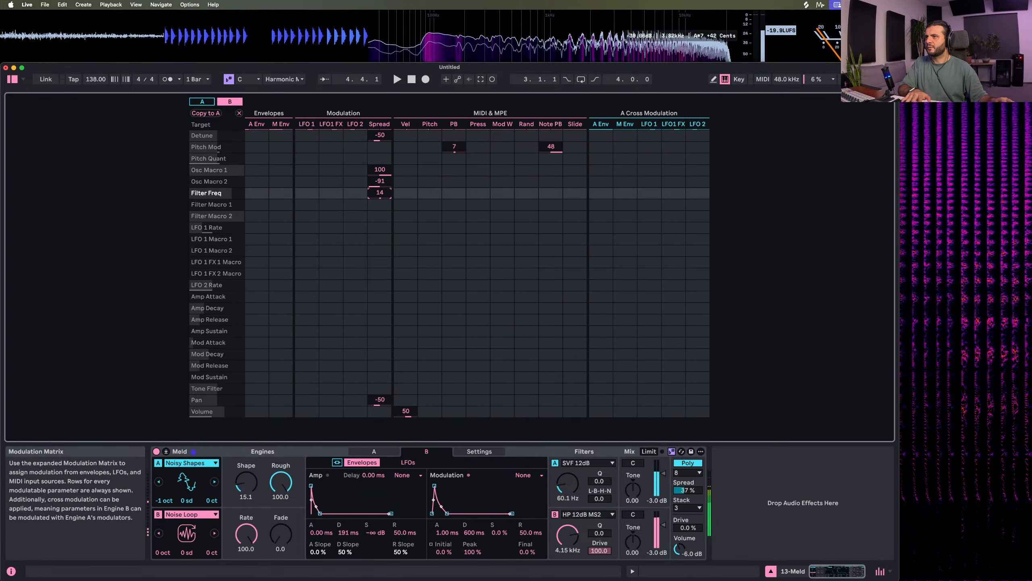
mouse_move(379, 180)
left_mouse_down()
mouse_move(380, 165)
mouse_move(380, 211)
mouse_move(388, 171)
left_mouse_up()
left_click(375, 206)
double_click(379, 194)
left_click(388, 171)
left_click(386, 182)
double_click(384, 173)
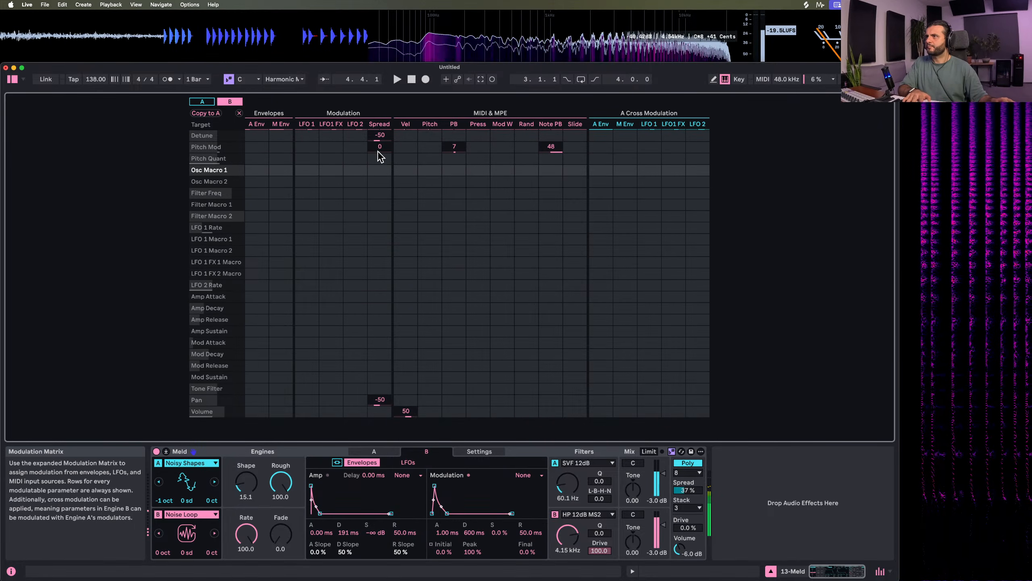
Route Spread to Pitch Mod at -48 in engine B's modulation matrix
left_click_drag(377, 149, 378, 122)
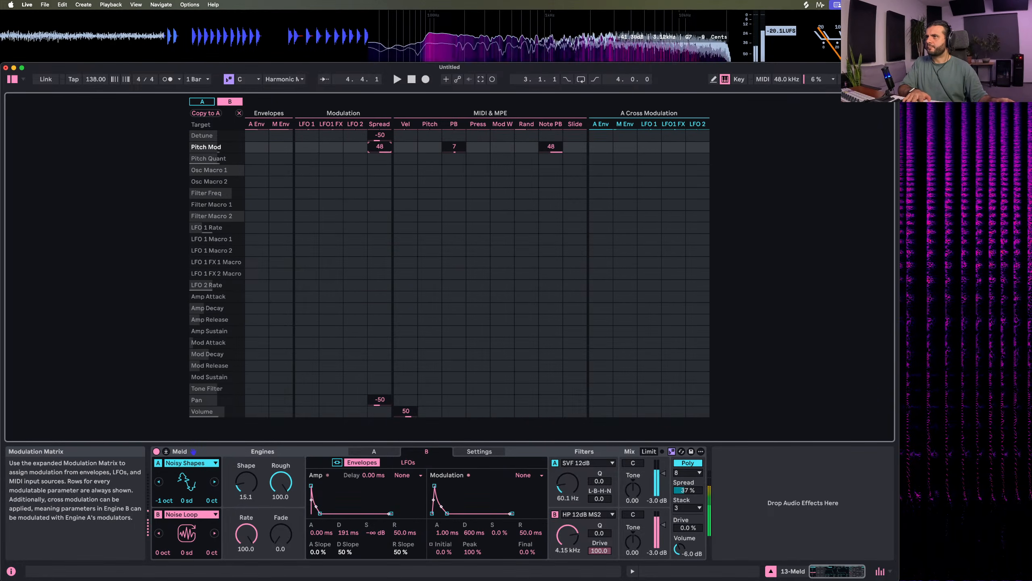
Clear Spread from Pitch Mod on engine B and route it to Pitch Quant at 48 and Filter Freq at 33
double_click(378, 150)
left_click_drag(377, 159, 377, 130)
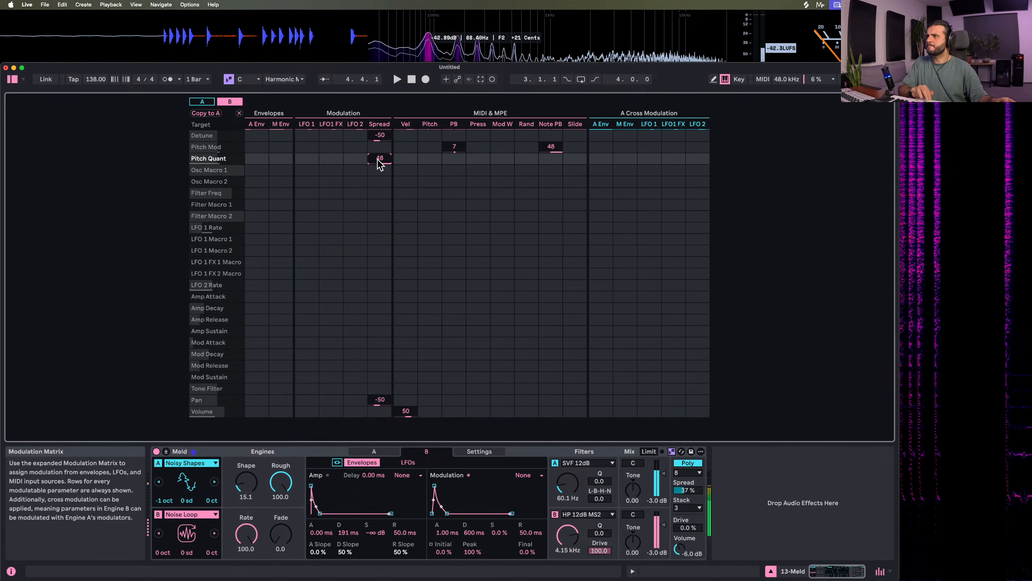
mouse_move(379, 193)
left_mouse_down()
mouse_move(377, 208)
mouse_move(378, 196)
left_mouse_up()
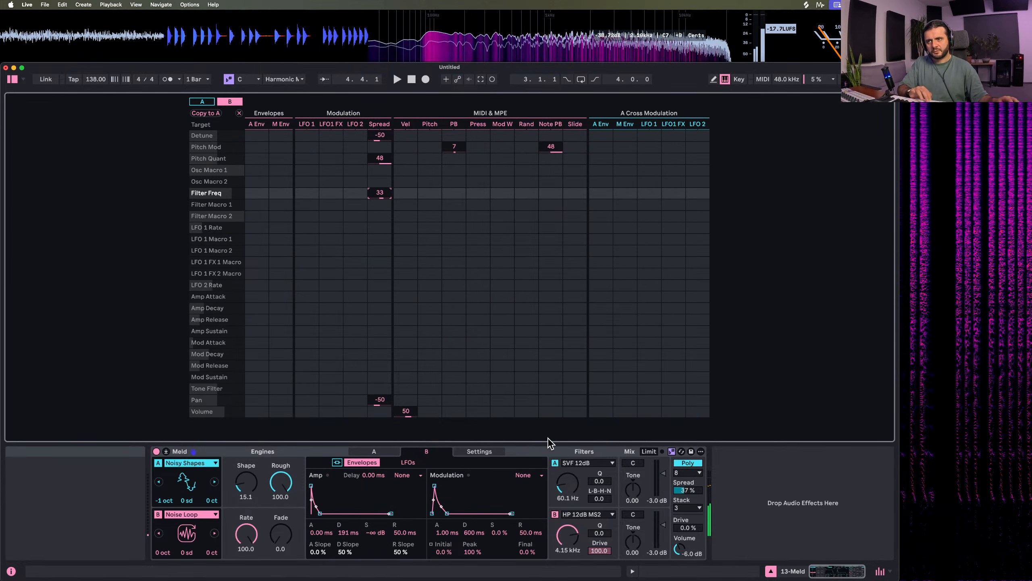
Keep Meld following the current scale, switch its voice mode to Mono and set Drive to 100%
left_click(672, 451)
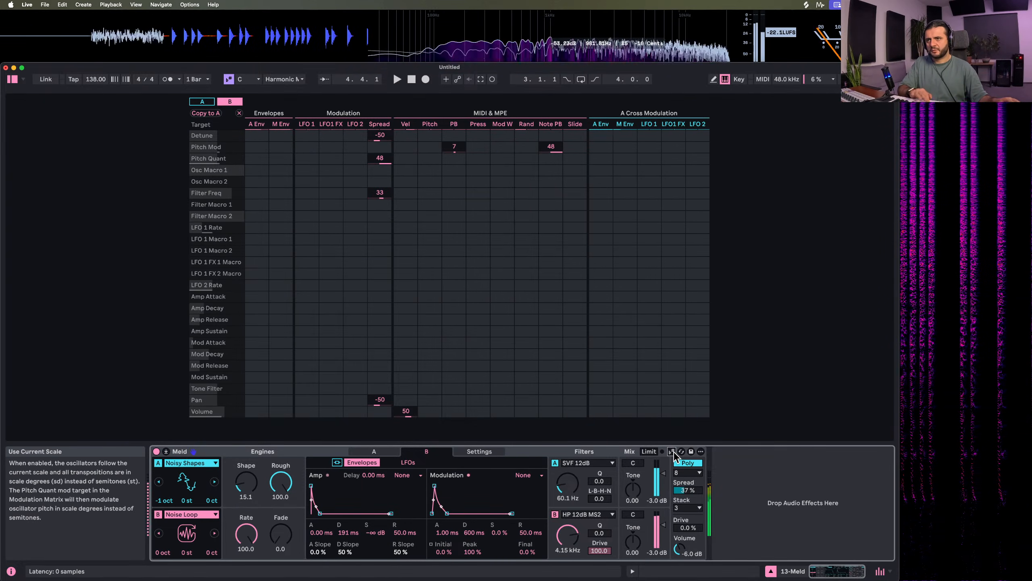
left_click(672, 451)
left_click(687, 472)
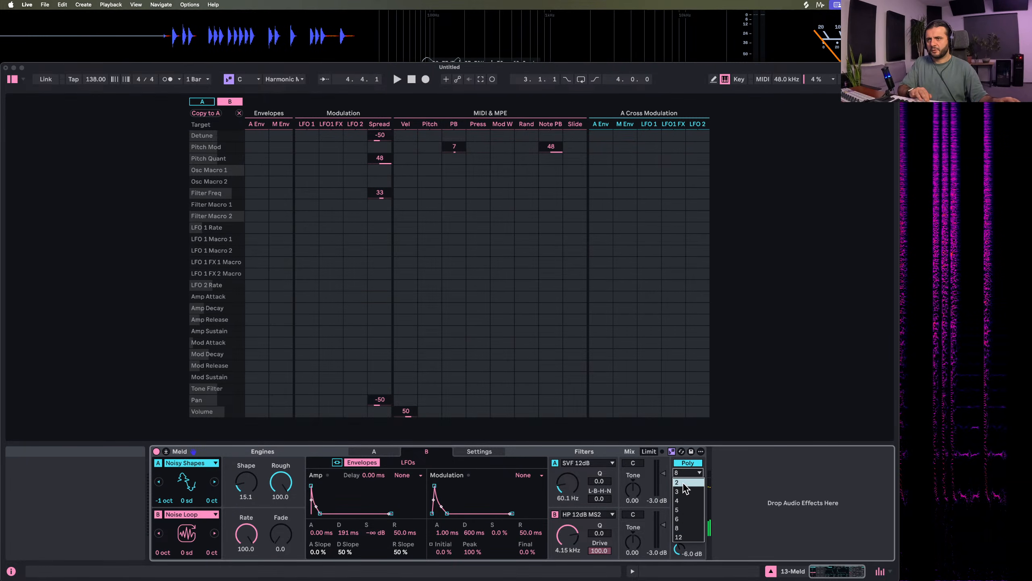
left_click(687, 482)
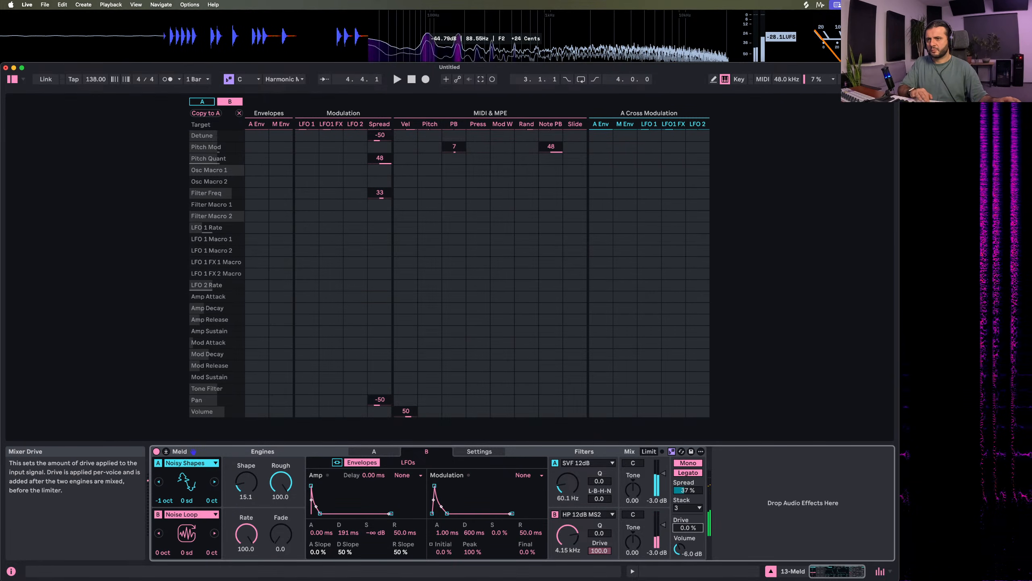
left_click_drag(688, 527, 687, 468)
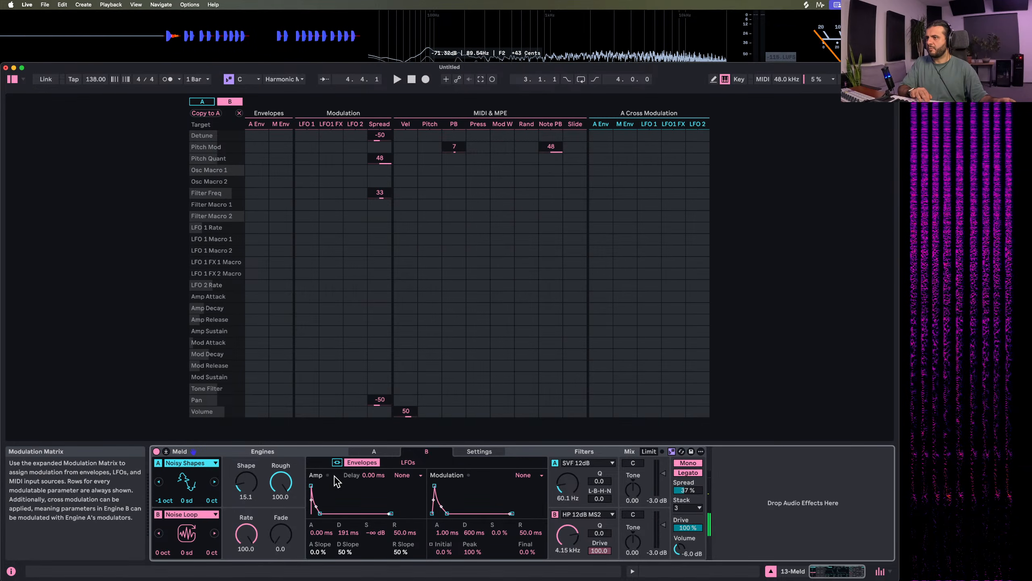
Try engine A's M Env to Pitch Mod at -34.5, restore it to 48, and set the modulation envelope's decay to 8.44 ms
left_click(229, 463)
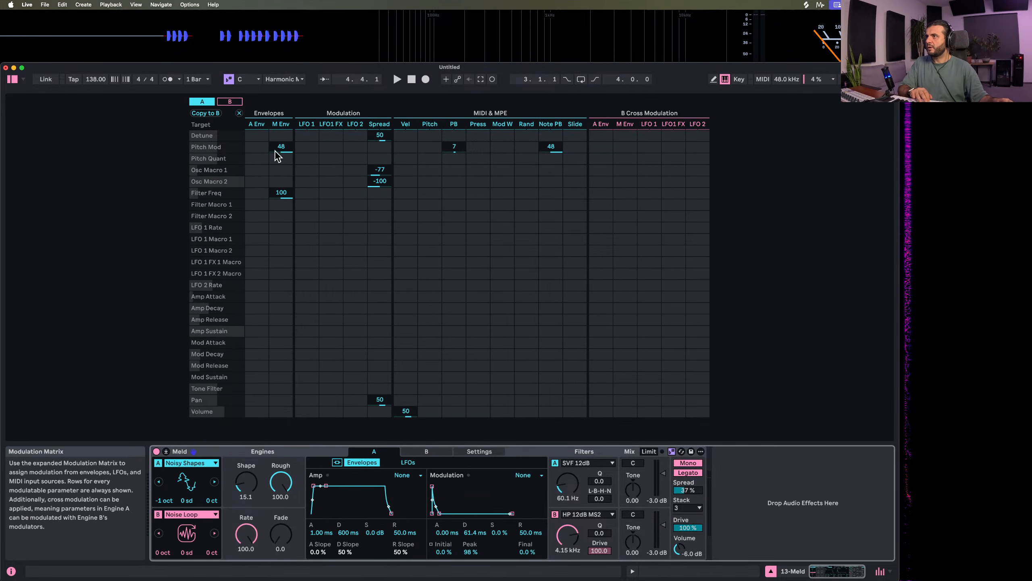
left_click_drag(282, 153, 282, 187)
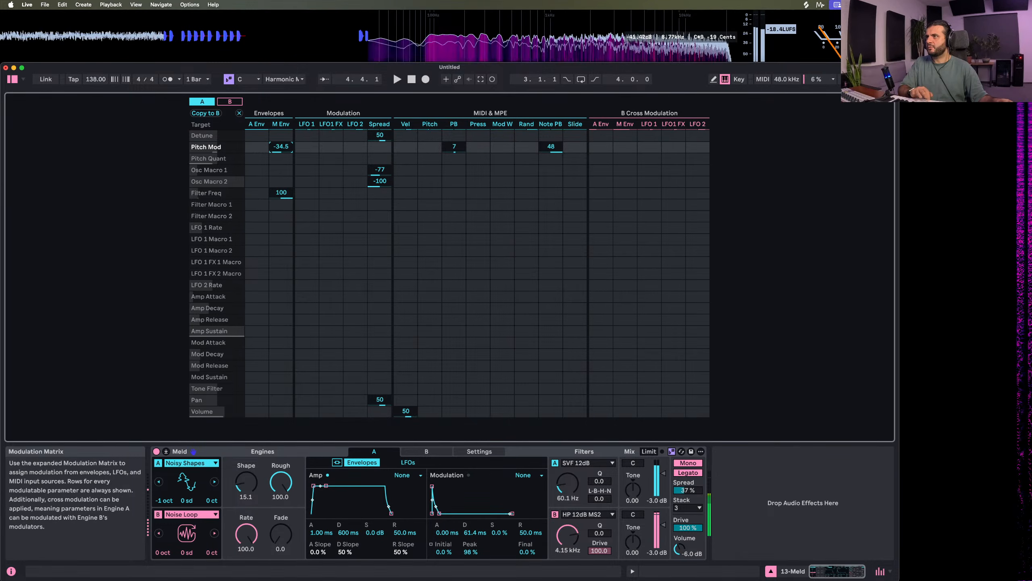
mouse_move(439, 513)
left_mouse_down()
mouse_move(456, 514)
mouse_move(443, 513)
left_mouse_up()
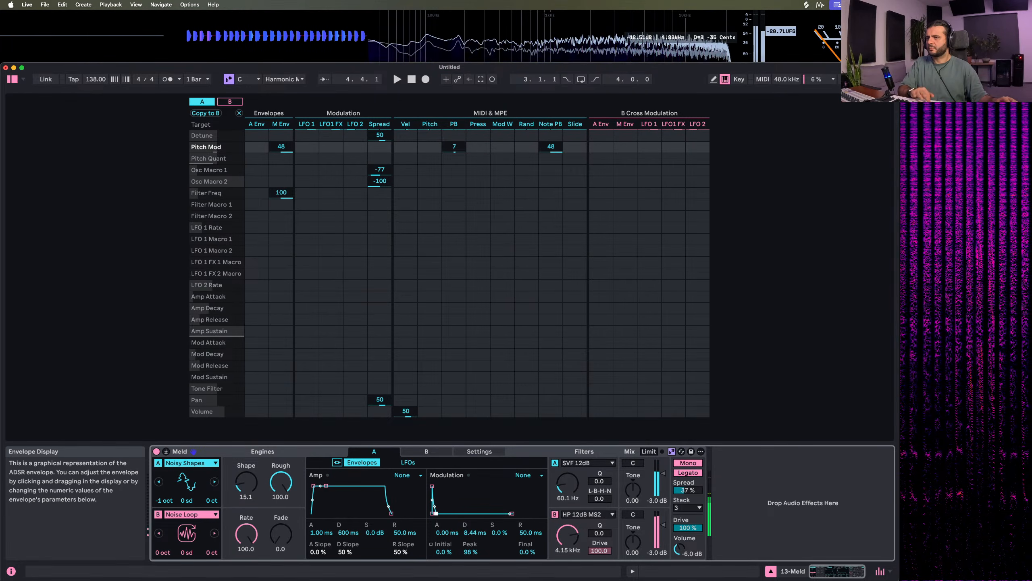
Try engine B's Spread at 100 on Filter Freq and Tone Filter, and clear both along with the Pitch Quant amount
left_click_drag(246, 534, 246, 547)
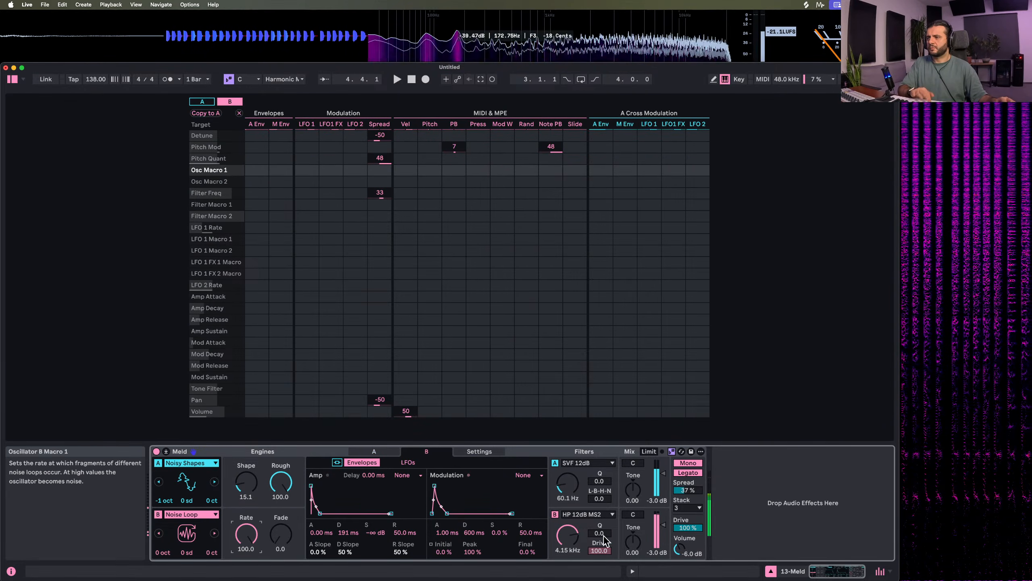
left_click_drag(380, 194, 379, 171)
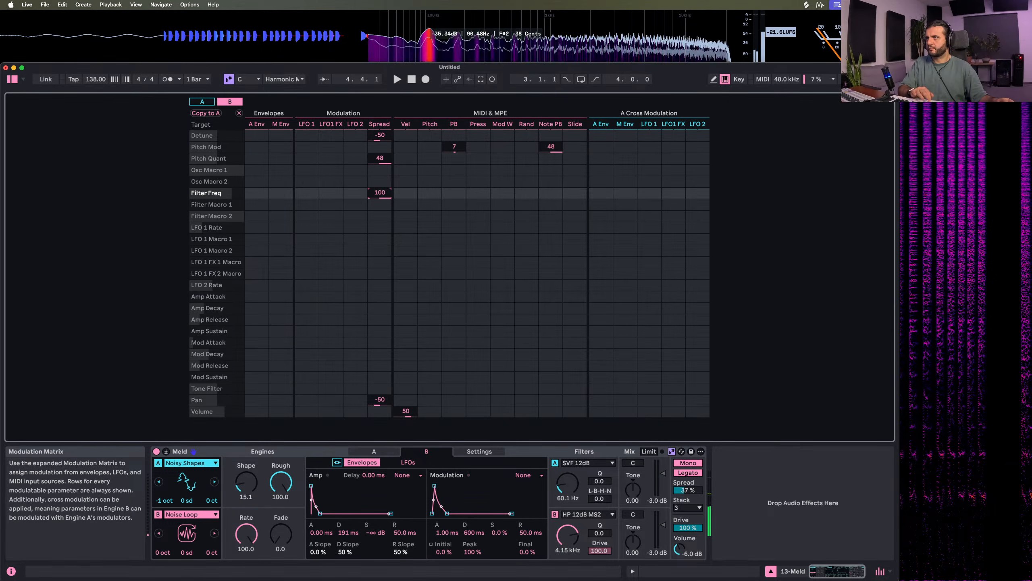
left_click(382, 158)
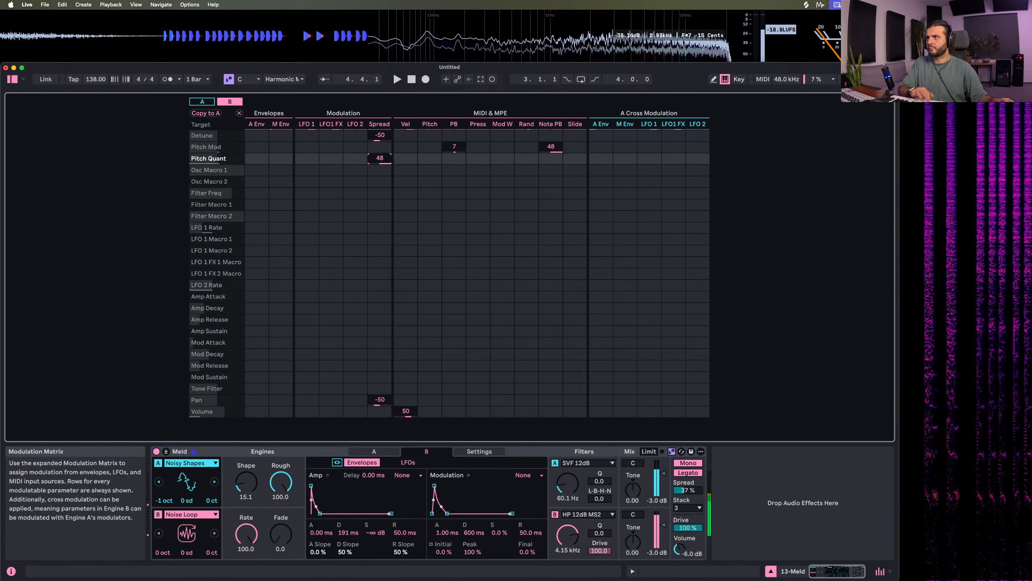
double_click(386, 159)
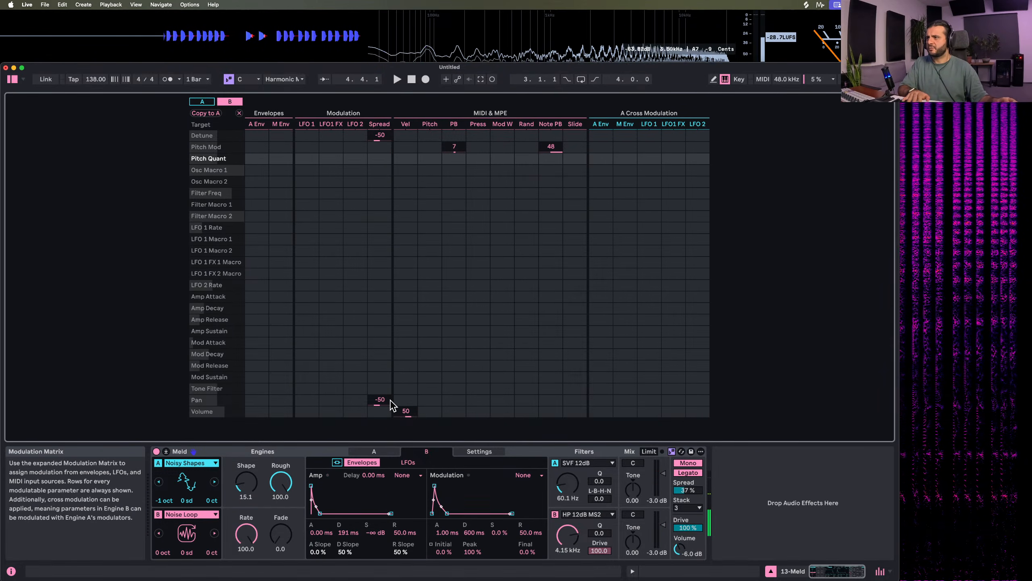
left_click_drag(378, 388, 378, 361)
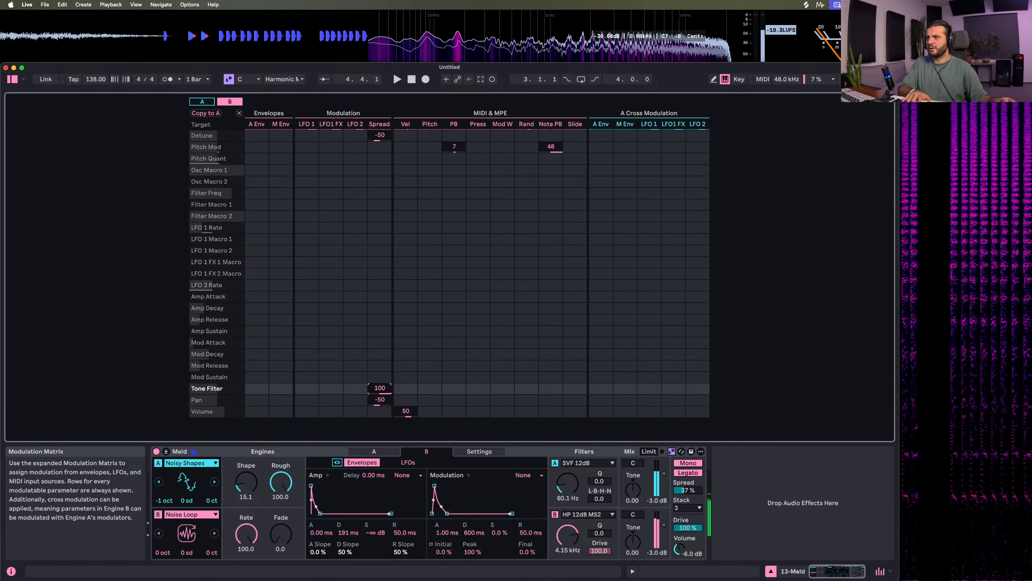
double_click(376, 390)
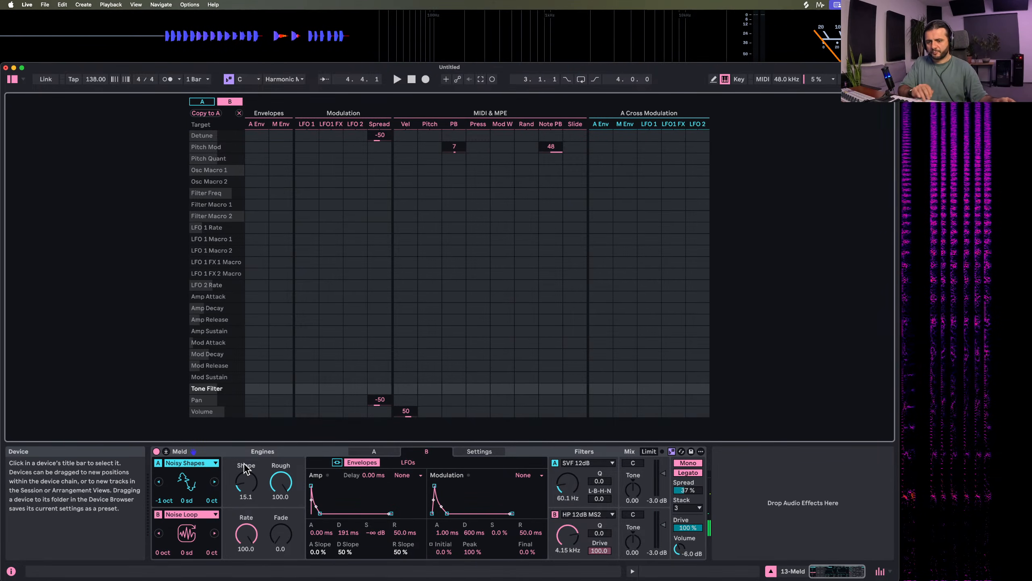
Create a MIDI clip in the first slot of the 13 Meld track and play it with an F3 note at 1.1.4
left_click(165, 451)
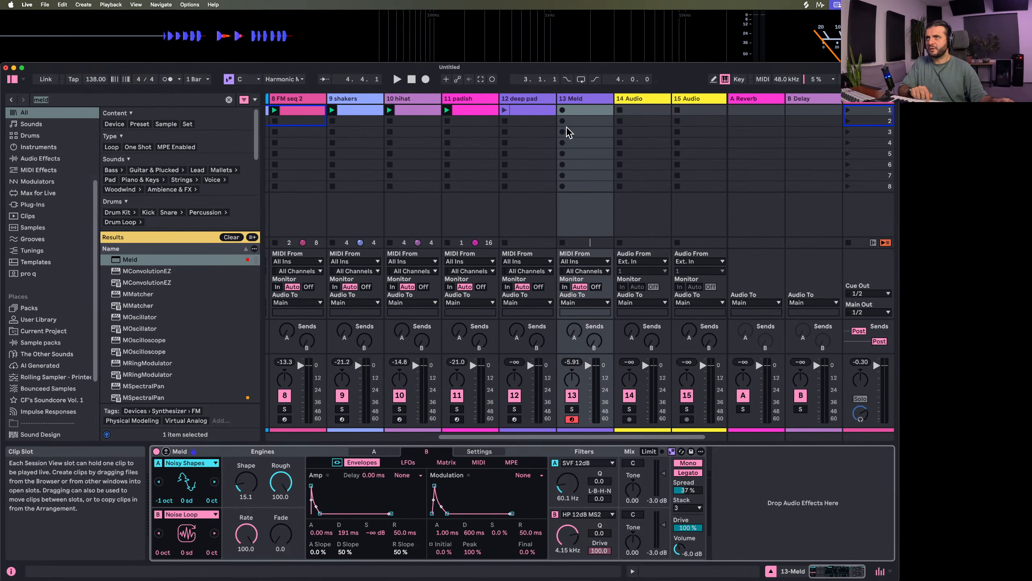
double_click(583, 117)
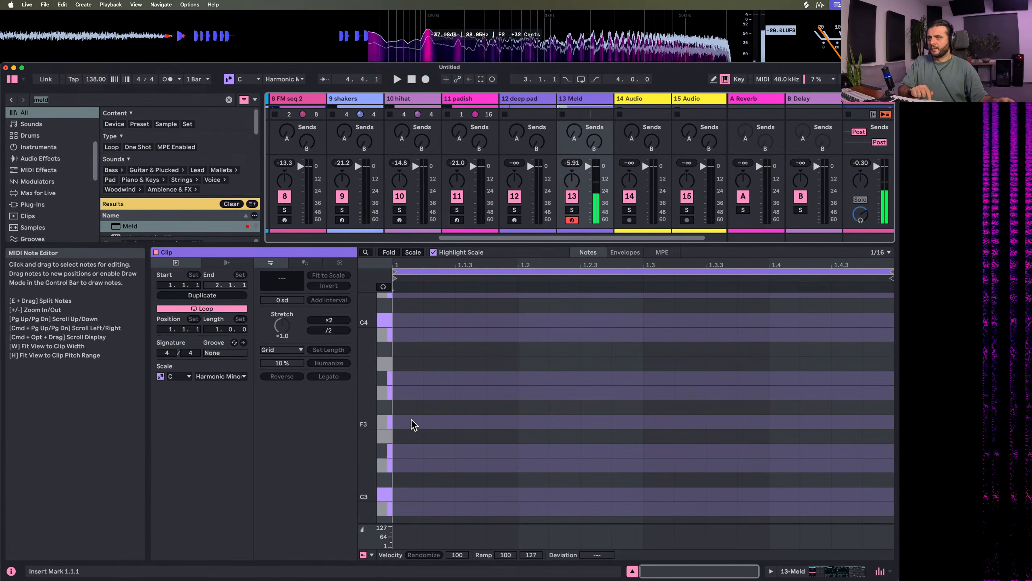
double_click(493, 422)
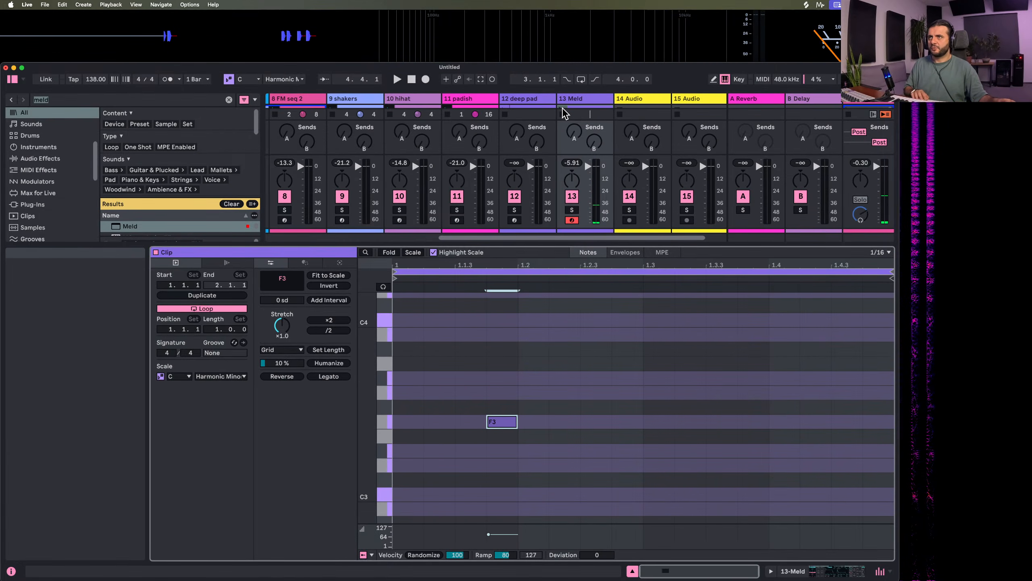
key("space")
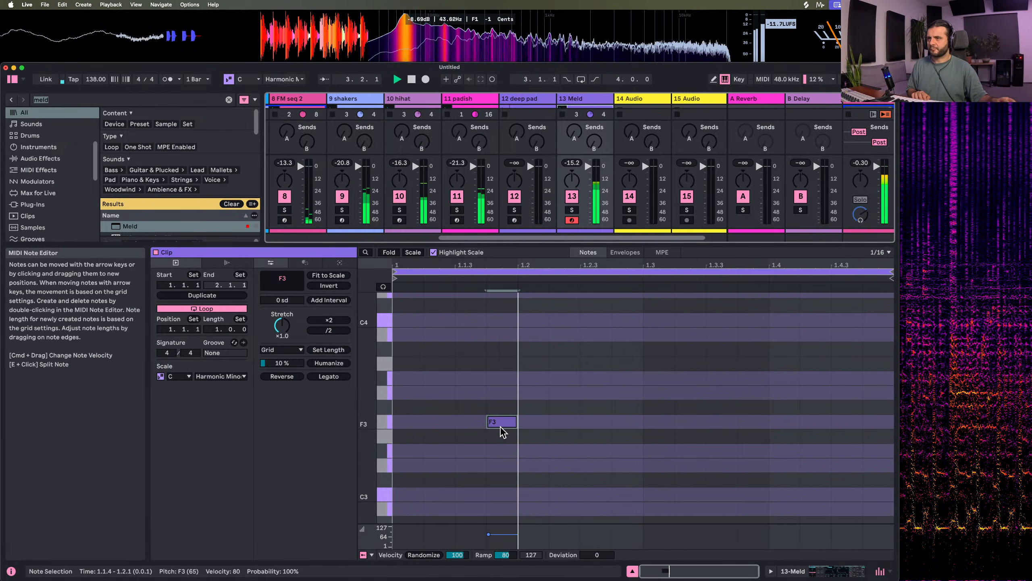
Move the F3 note to 1.2 and add F3 notes at 1.4 and 1.4.4, with velocity 47 on the last
key("space")
left_click_drag(504, 426, 538, 429)
left_click(786, 419)
double_click(785, 421)
key("space")
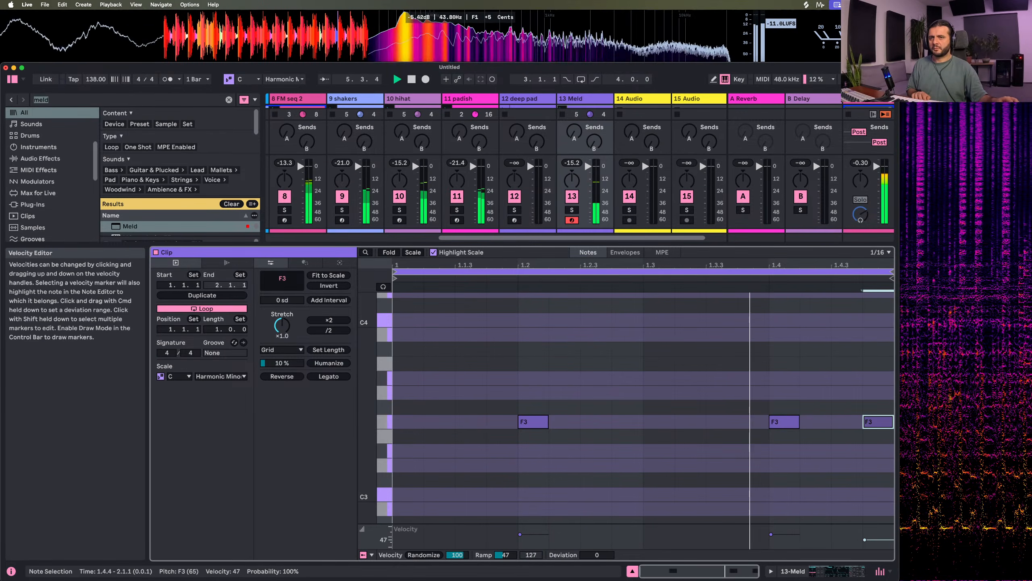
Move the F3 note at 1.4.4 to 1.1.4 with velocity 46 and delete the note at 1.2
left_click_drag(885, 422, 446, 450)
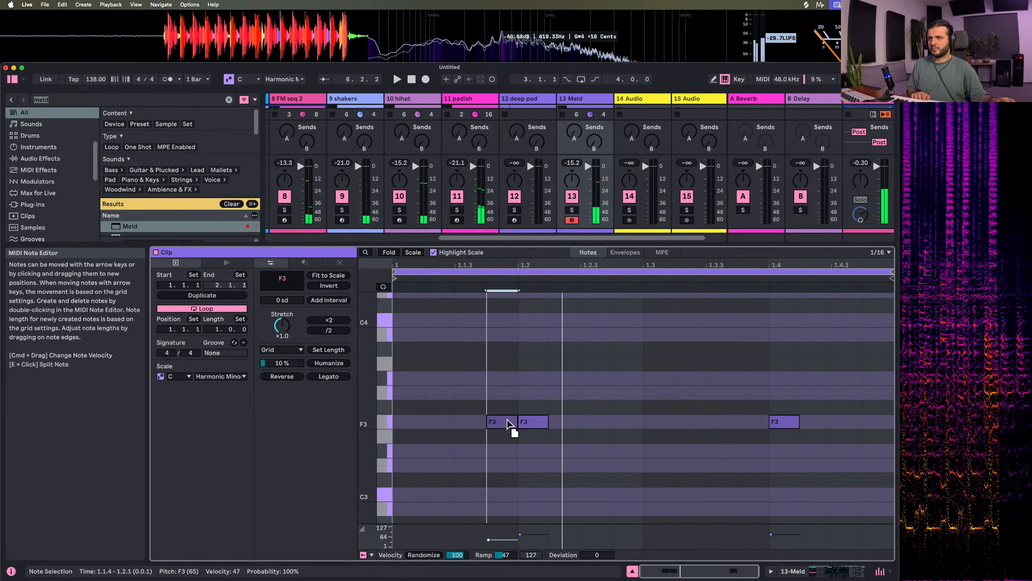
double_click(536, 426)
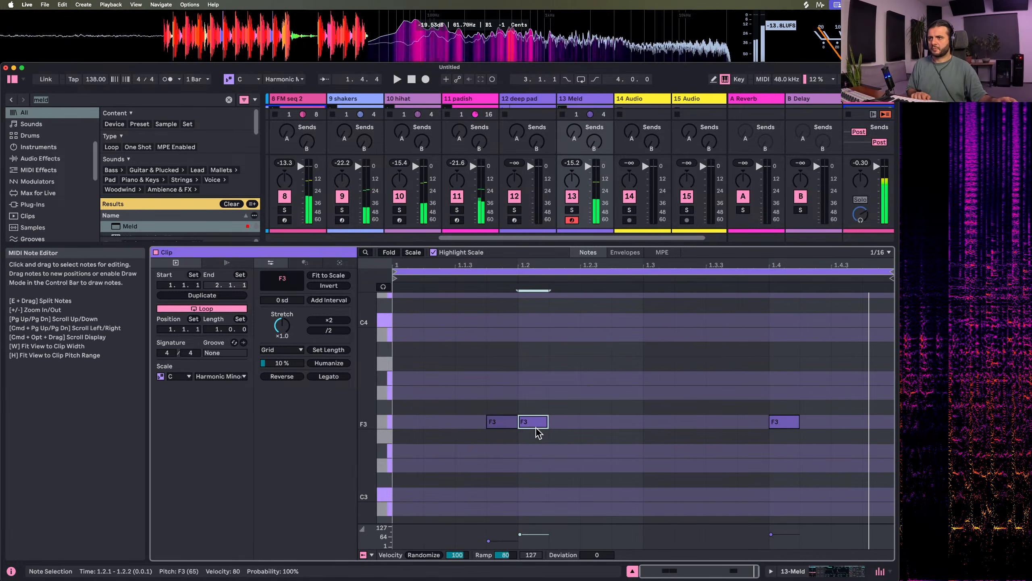
left_click(495, 526)
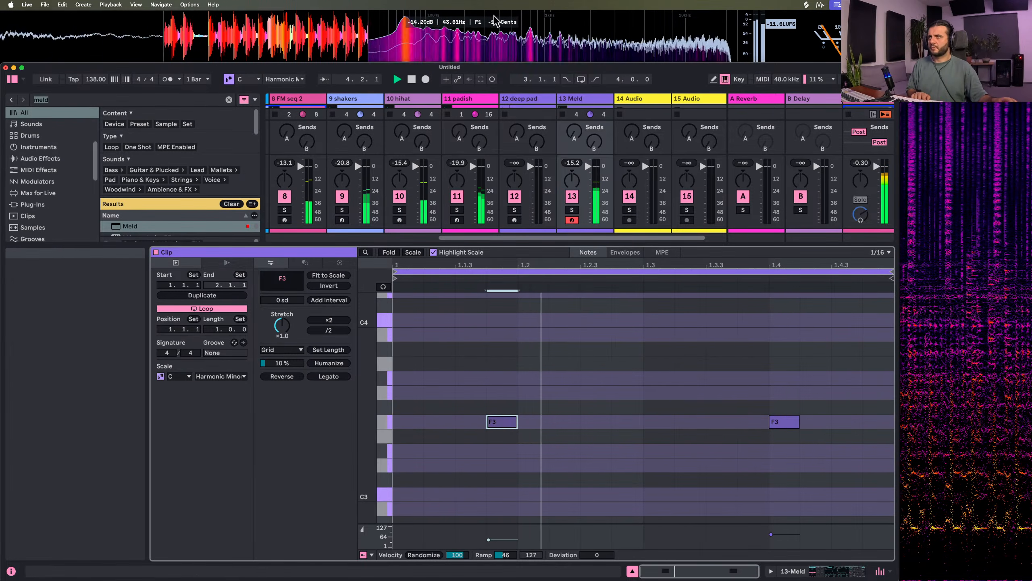
Find Auto Filter in the browser and load it after Meld on the 13 Meld track
double_click(592, 100)
left_click(139, 100)
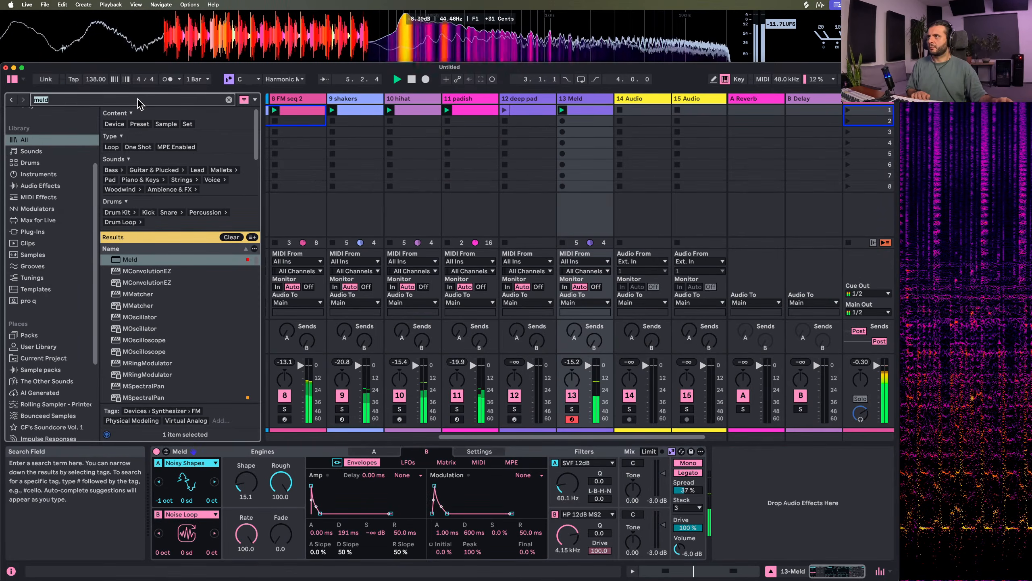
type("auto filt")
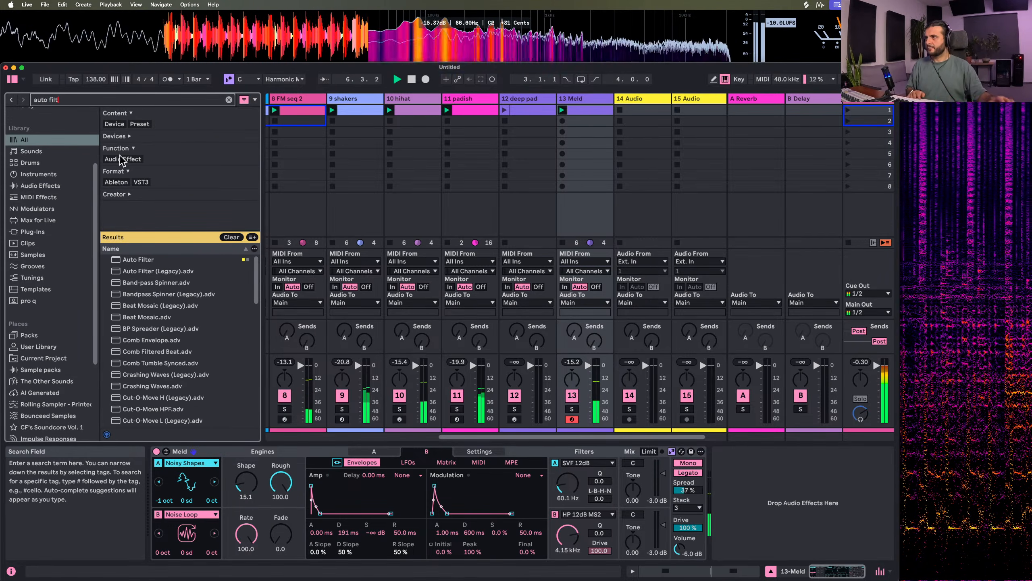
double_click(139, 259)
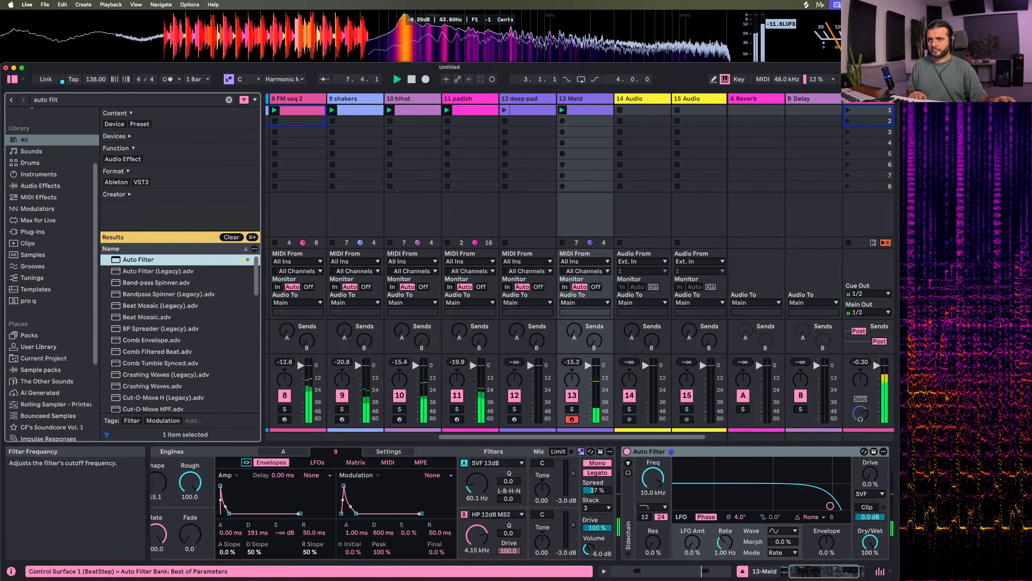
Switch Auto Filter to a morphable filter type with Freq at 901 Hz, Res at 65% and Envelope at 100%
left_click_drag(653, 478, 653, 495)
left_click(654, 507)
left_click(664, 490)
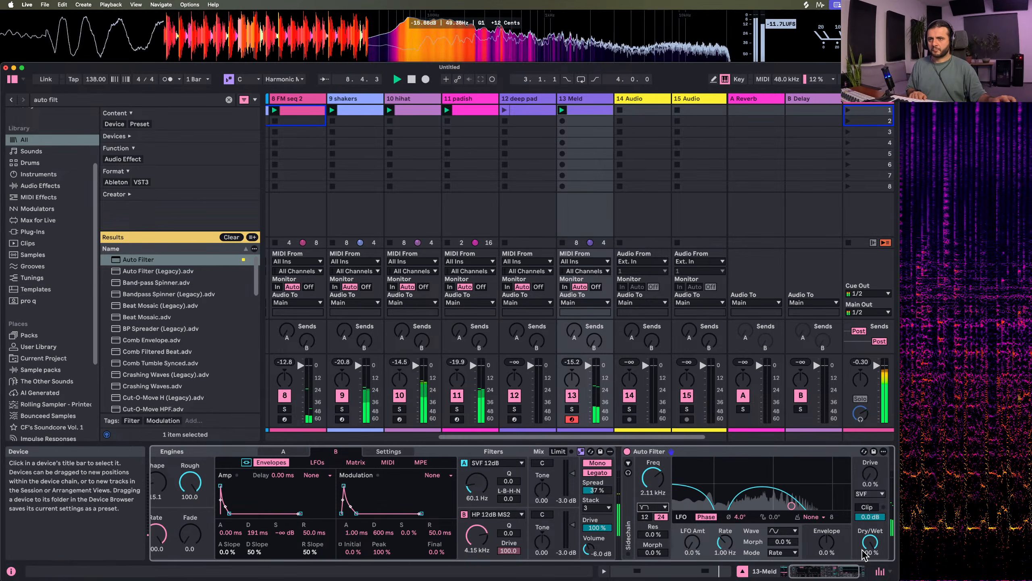
left_click_drag(826, 543, 770, 476)
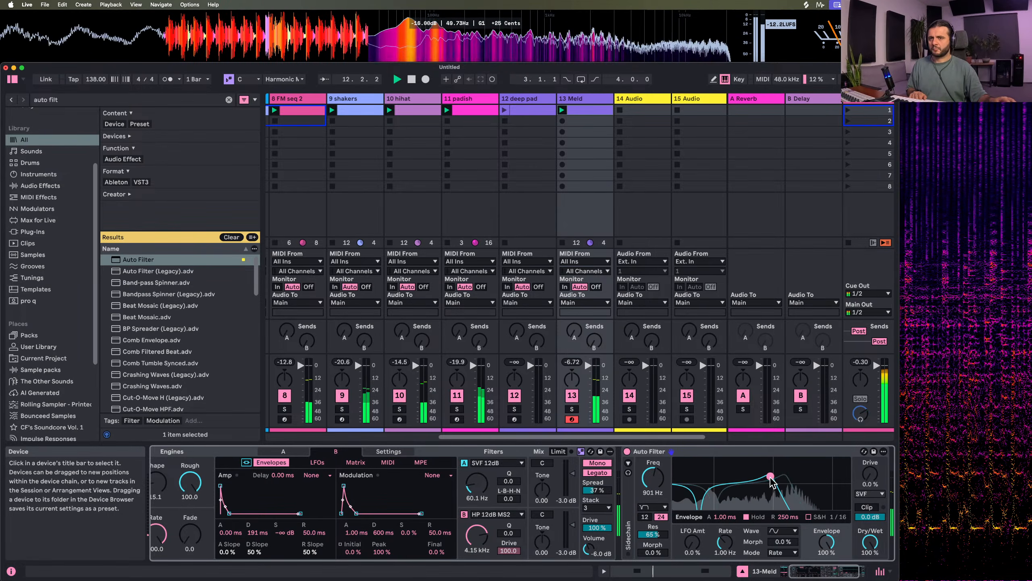
Set Auto Filter's Drive to 21%, LFO amount to 1.1% and LFO rate to 3.87 Hz, and enable Clip with output at -4.6 dB
left_click_drag(870, 474, 870, 457)
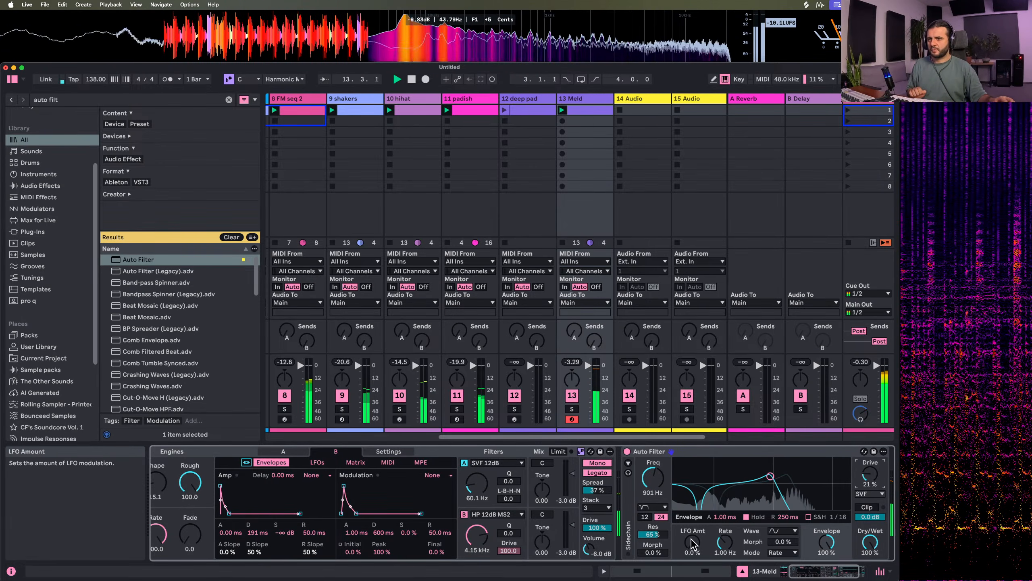
left_click_drag(692, 541, 725, 513)
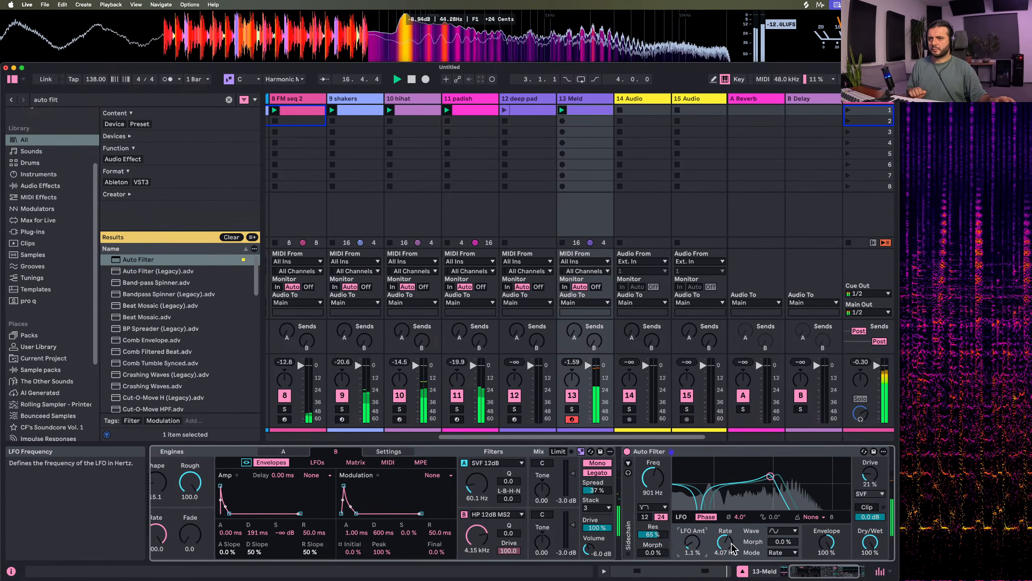
left_click_drag(725, 542, 725, 544)
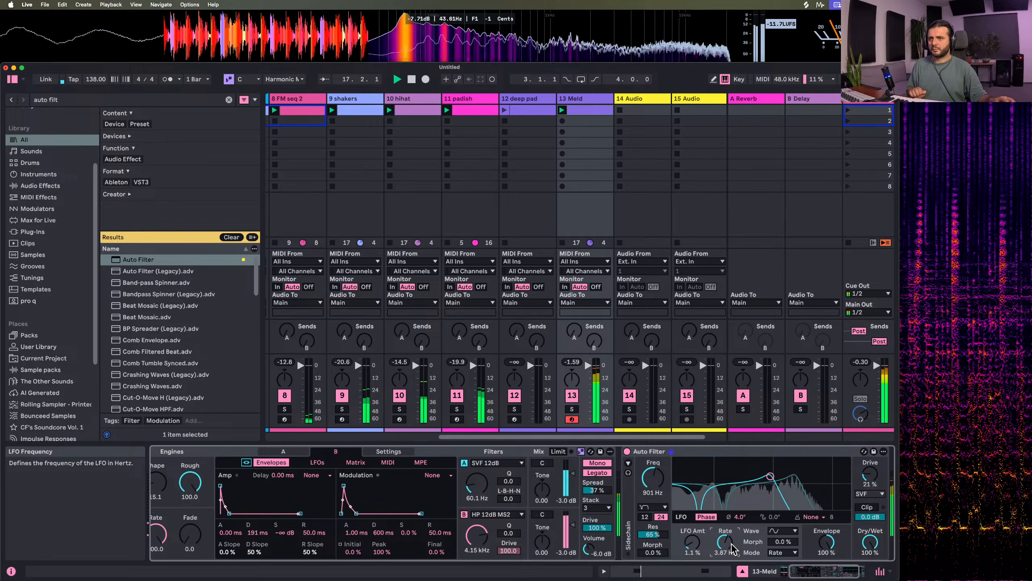
left_click(867, 507)
left_click_drag(870, 517, 870, 528)
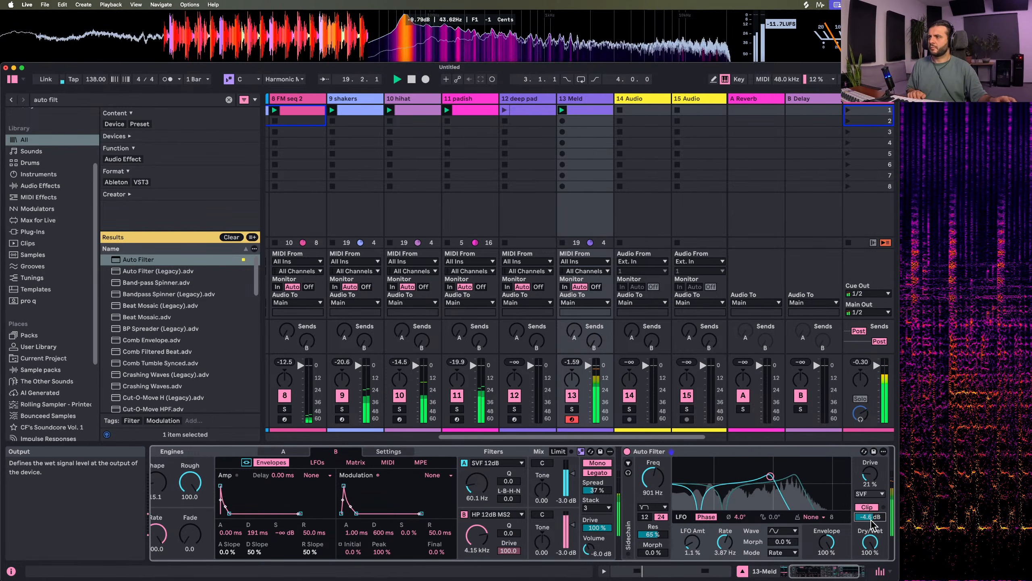
Find Hybrid Reverb in the browser, load it after Auto Filter on the 13 Meld track, and set Dry/Wet to 32%
left_click(82, 104)
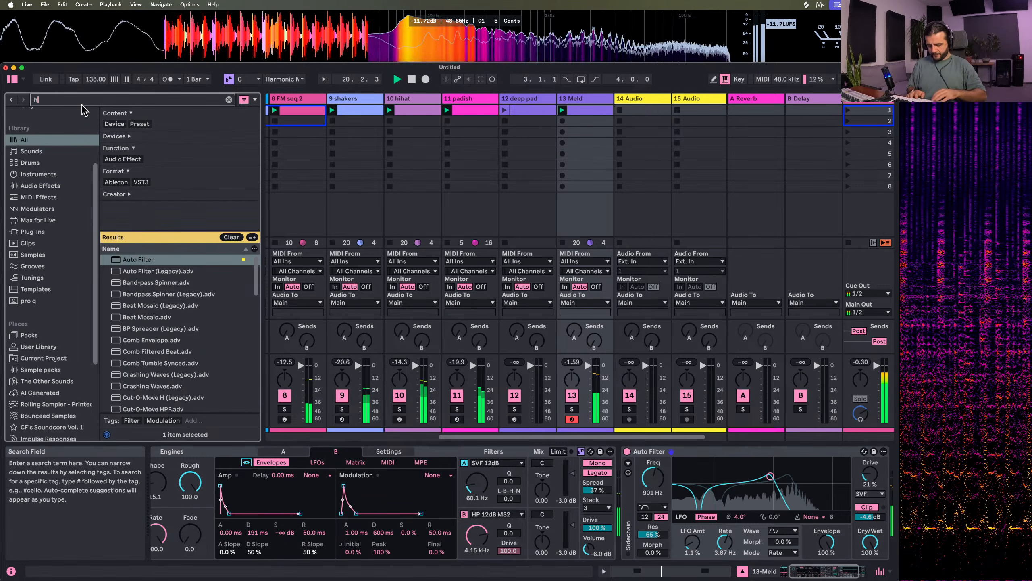
type("hyrbrid")
key("Return")
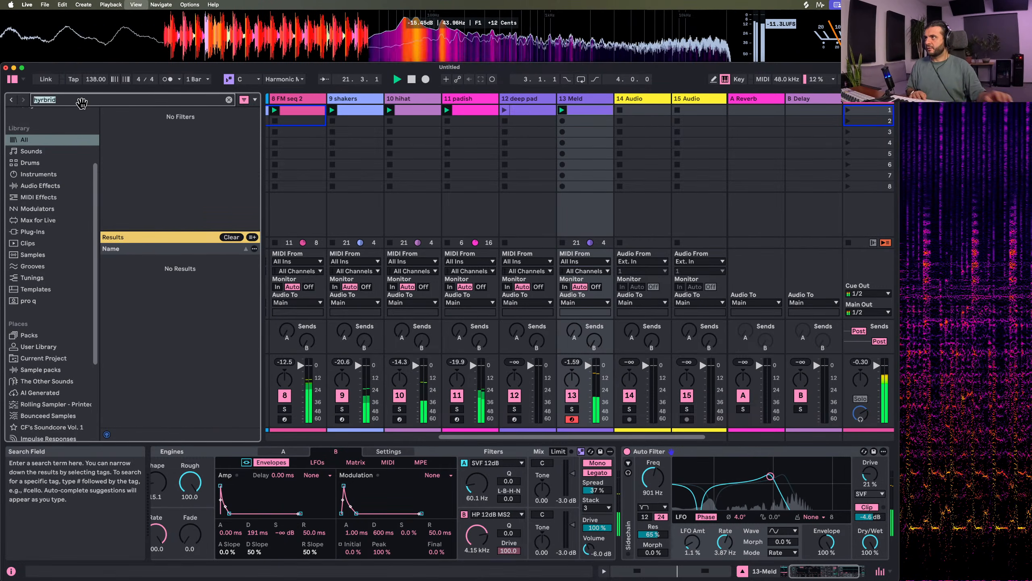
type("hybrid")
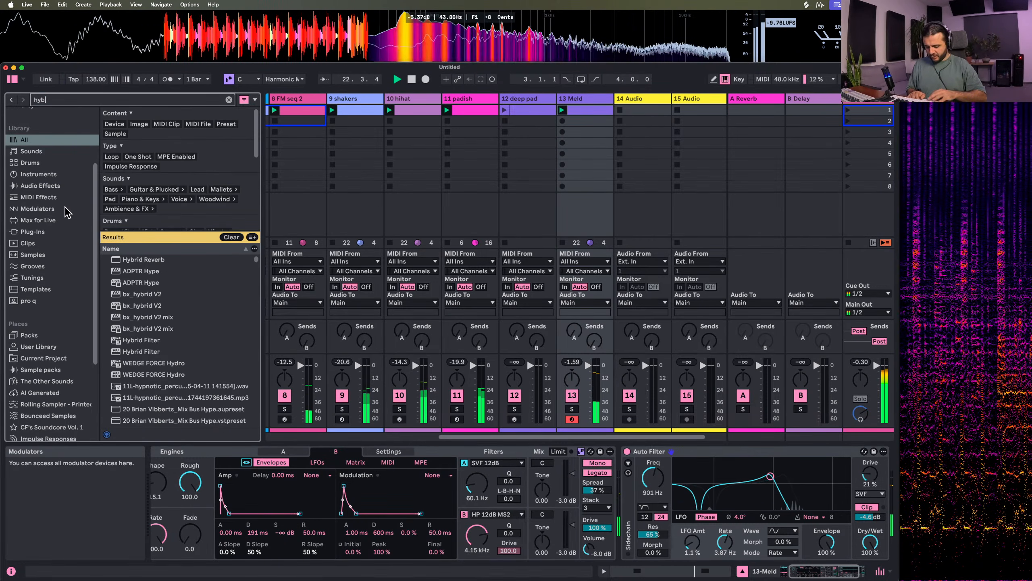
key("Down")
key("Return")
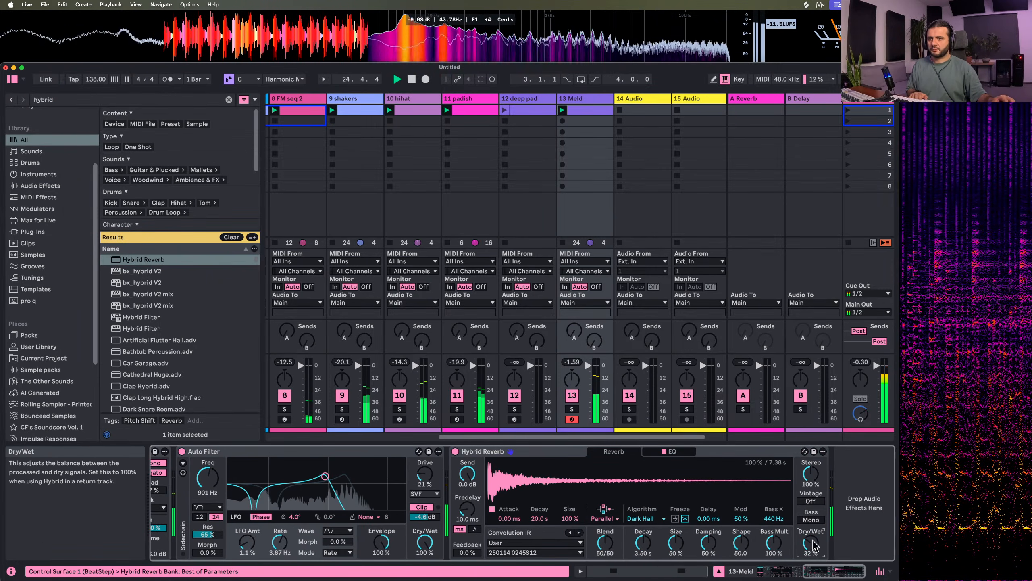
Set Hybrid Reverb to algorithm-only Shimmer with Decay at 1.46 s and Pitch at 12 st, with the 13 Meld track soloed
left_click(606, 519)
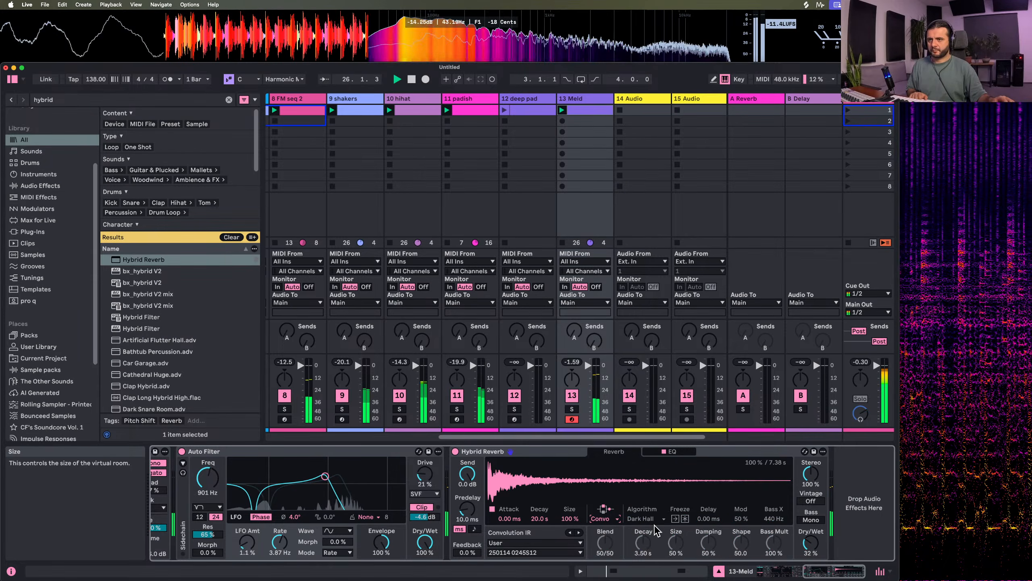
left_click(610, 546)
left_click(642, 518)
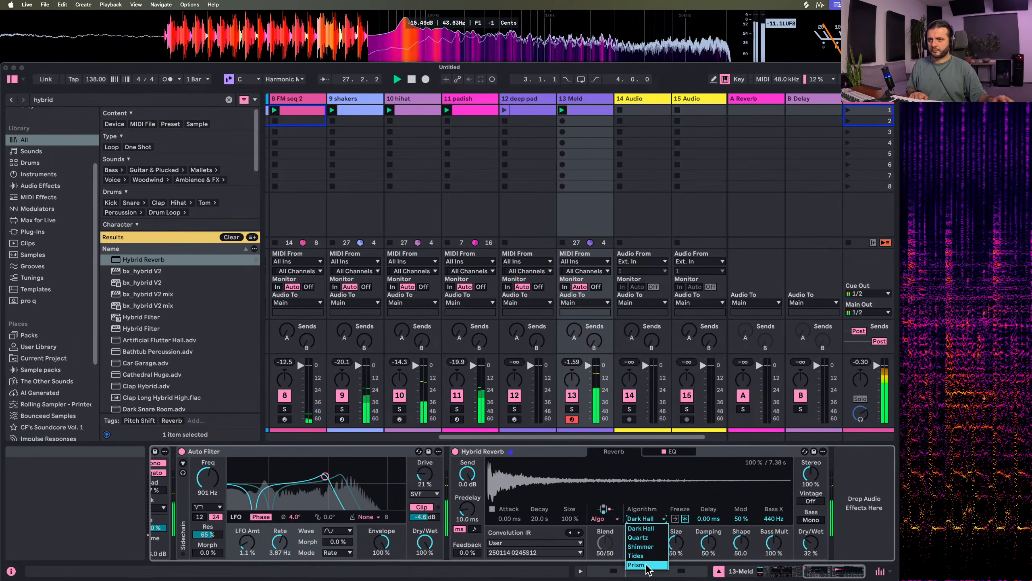
left_click(645, 548)
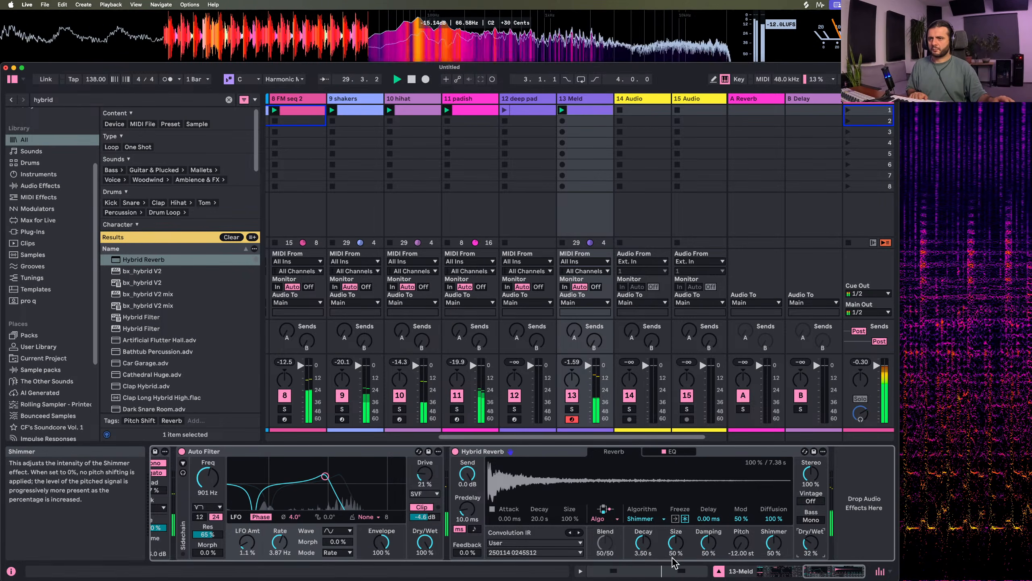
left_click_drag(643, 542, 643, 550)
left_click(575, 412)
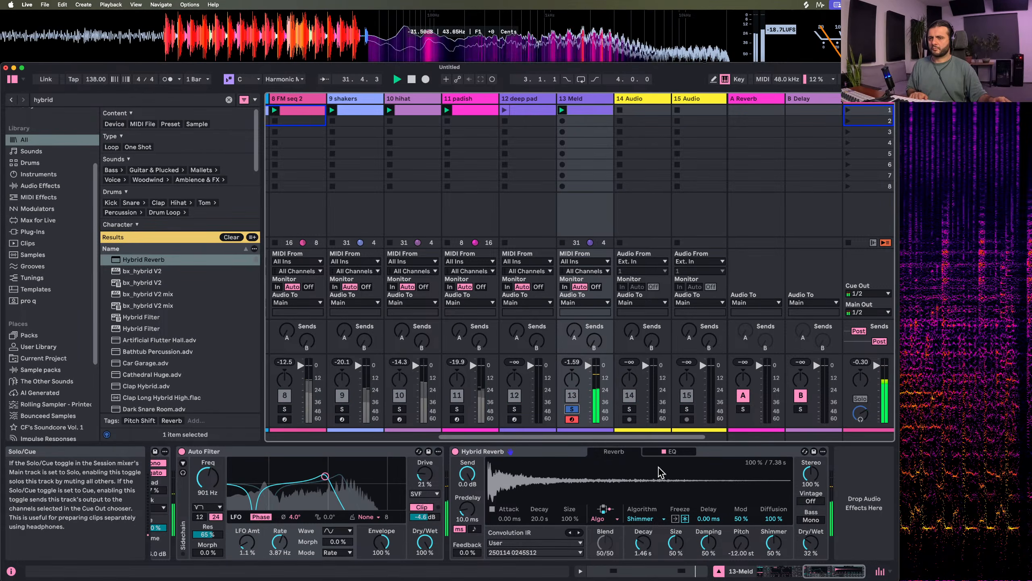
left_click_drag(753, 537, 752, 504)
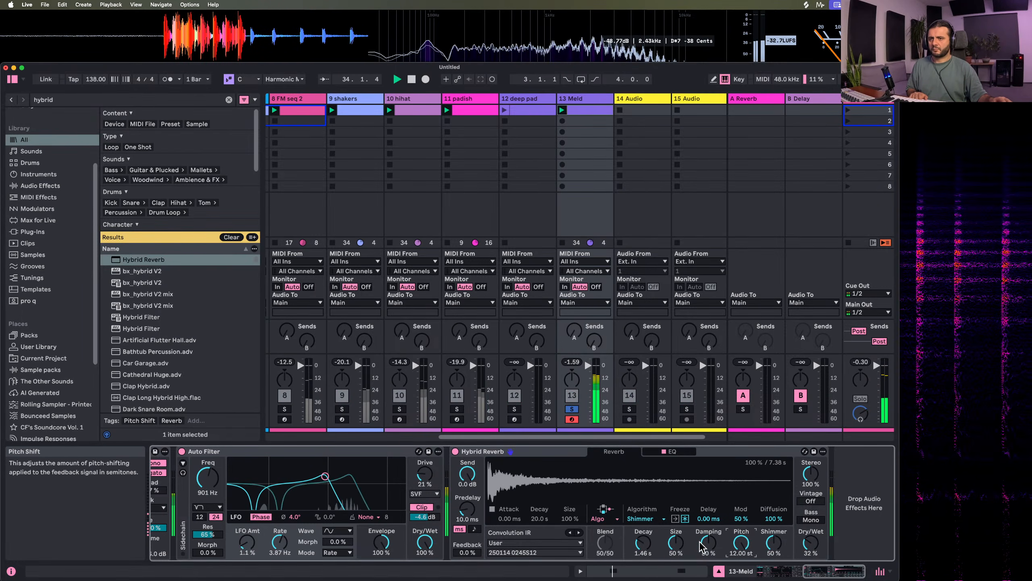
Change Hybrid Reverb to the Tides algorithm at Rate 1/16 with Serial routing, impulse response Size at 25% and Blend at 60/40
left_click(646, 518)
left_click(646, 557)
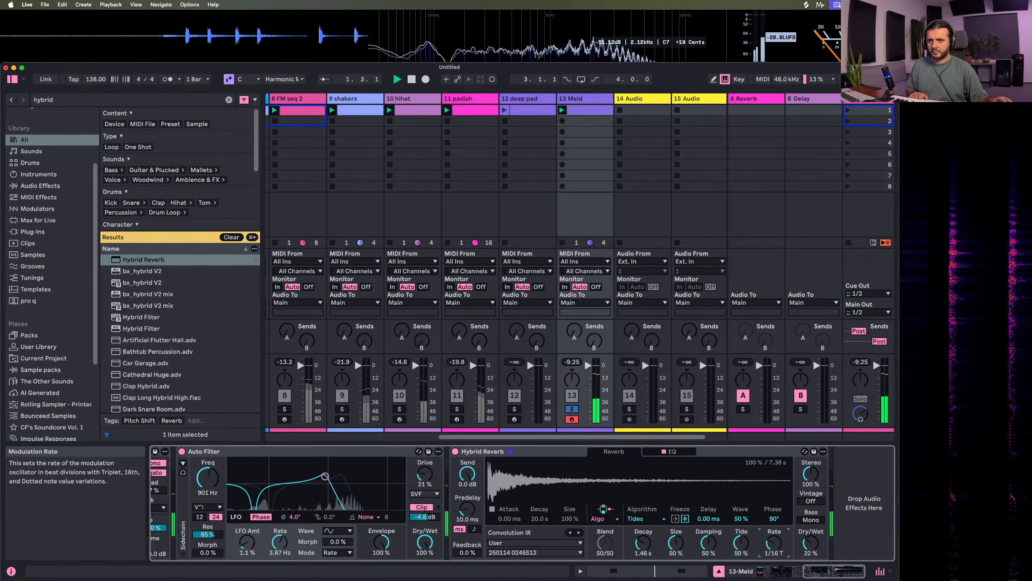
left_click(605, 519)
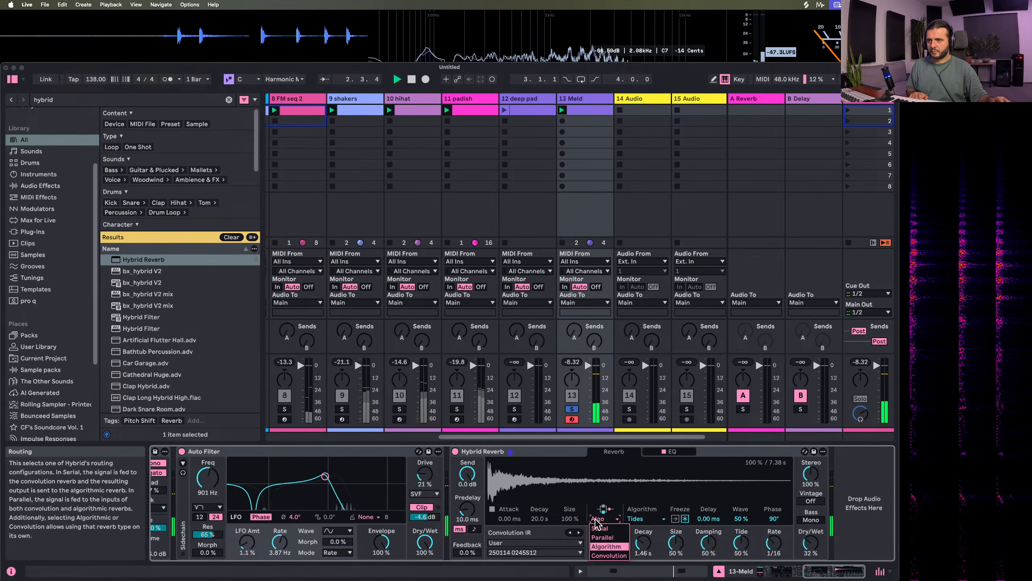
left_click(606, 555)
left_click(605, 518)
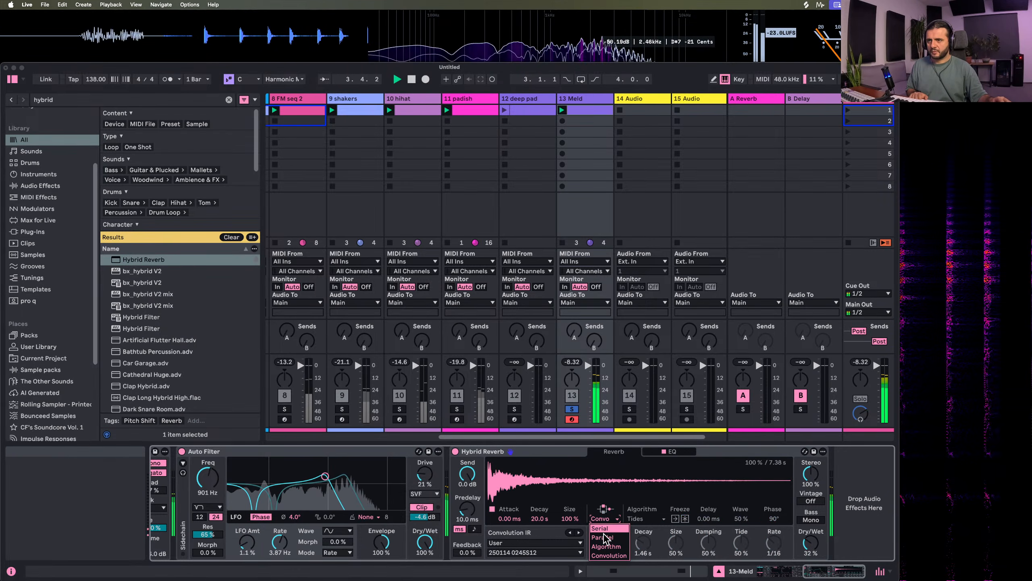
left_click(604, 530)
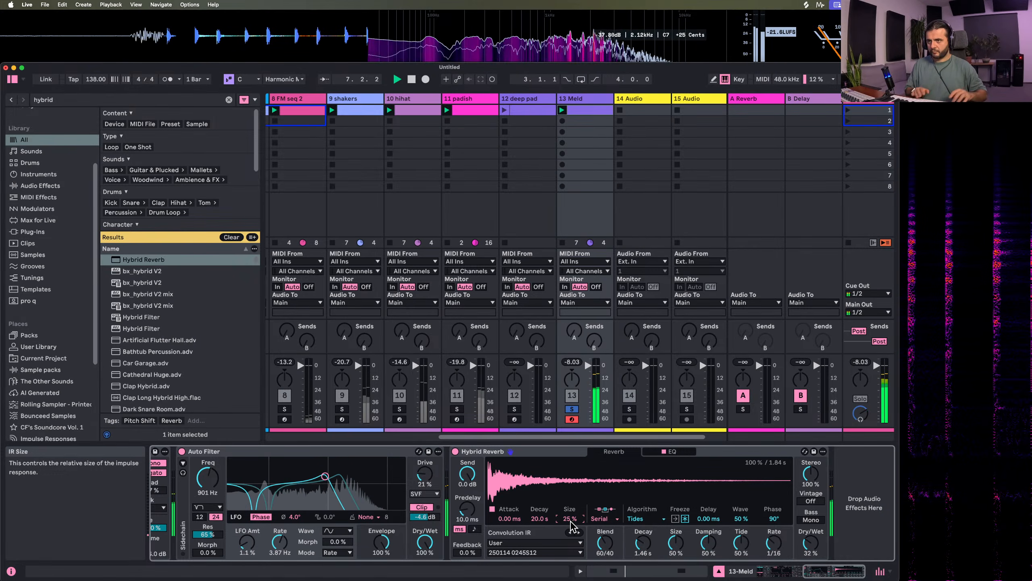
Shape Hybrid Reverb's EQ with a 223 Hz, 24 dB low cut and -4.7 dB at 2.37 kHz, unsolo 13 Meld, and set Auto Filter to 1.33 kHz
left_click(673, 451)
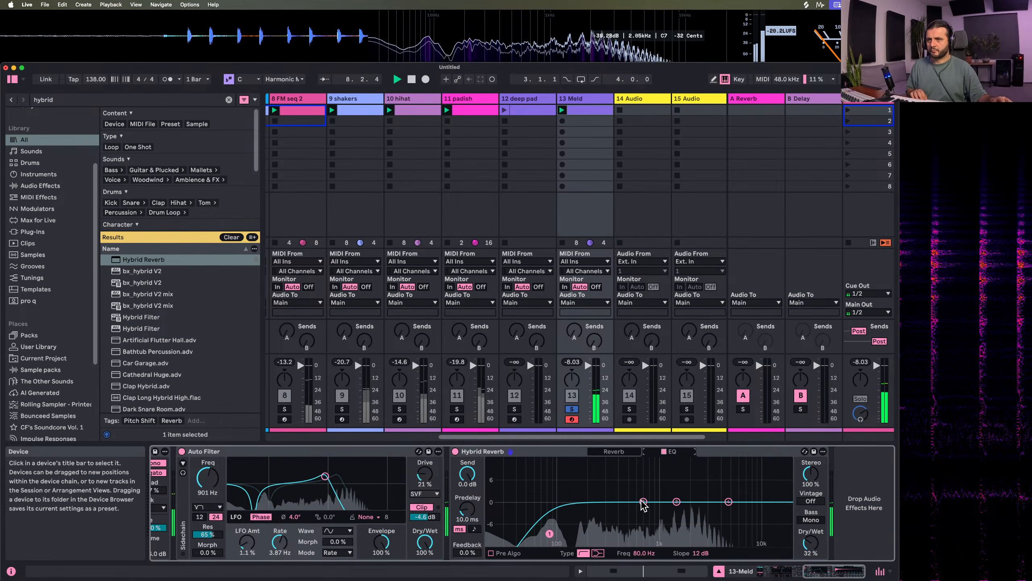
left_click_drag(676, 501, 696, 518)
left_click(572, 409)
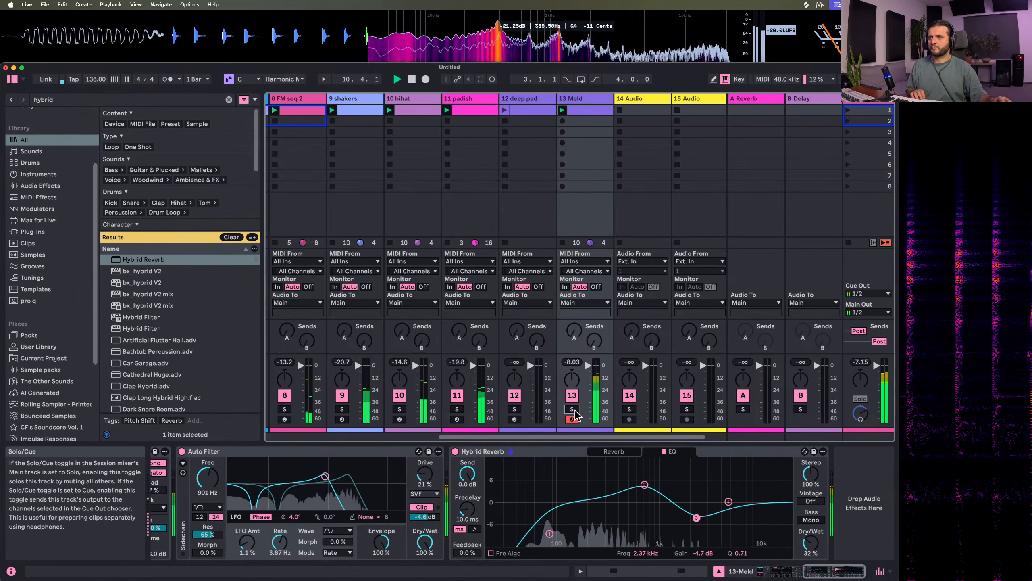
left_click_drag(549, 533, 593, 516)
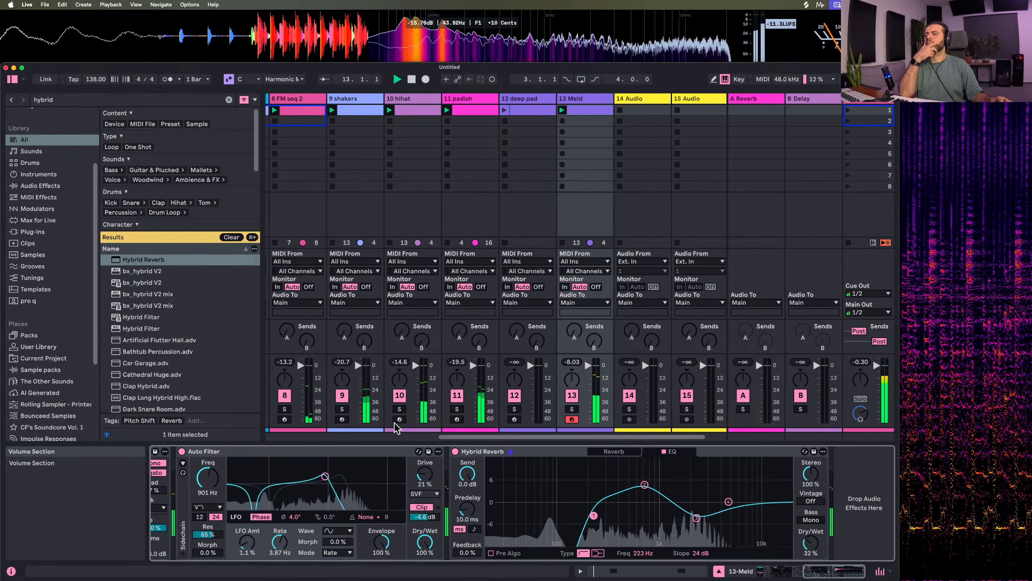
mouse_move(325, 476)
left_mouse_down()
mouse_move(344, 484)
mouse_move(332, 482)
left_mouse_up()
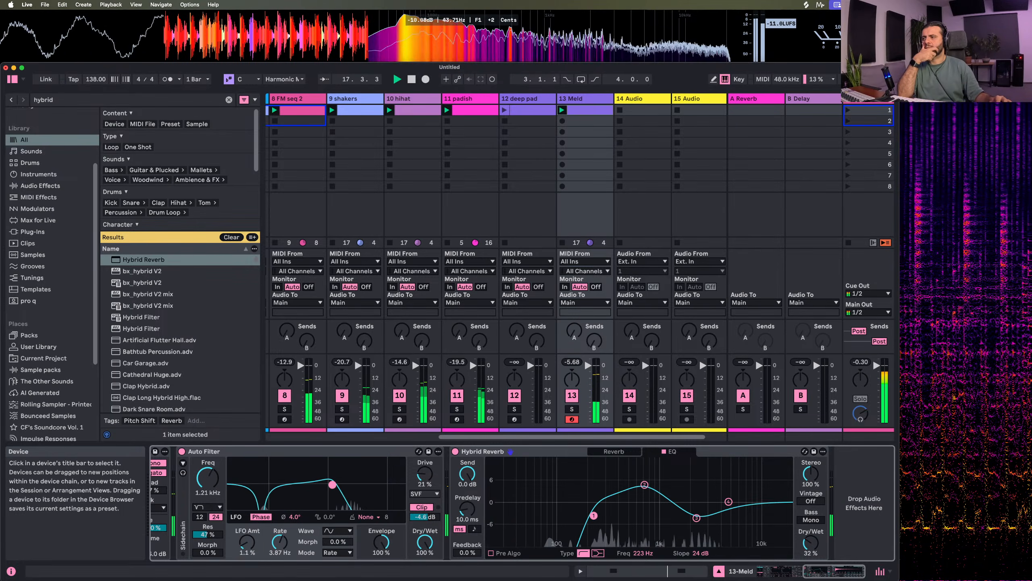
Find Shifter in the browser and insert it between Auto Filter and Hybrid Reverb
left_click(87, 101)
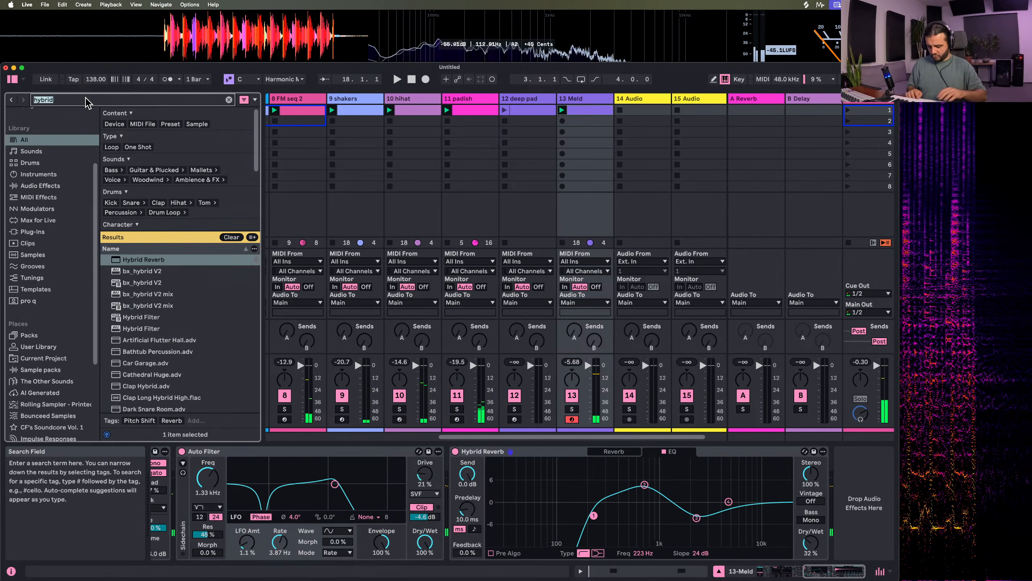
type("shifter")
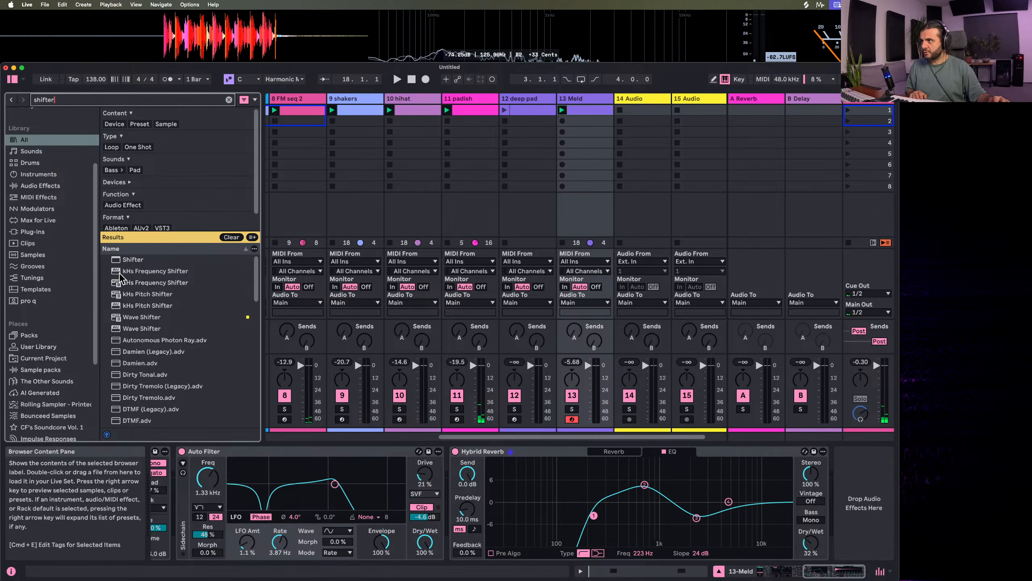
left_click_drag(133, 259, 497, 503)
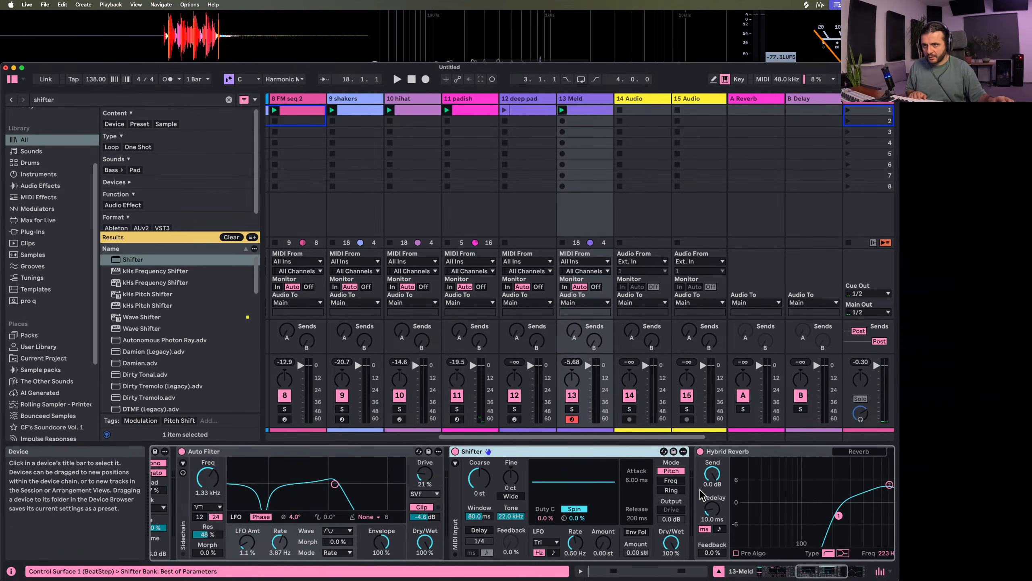
Try Shifter's Freq mode with Coarse at -1.75 kHz while soloing the 13 Meld track
left_click(671, 480)
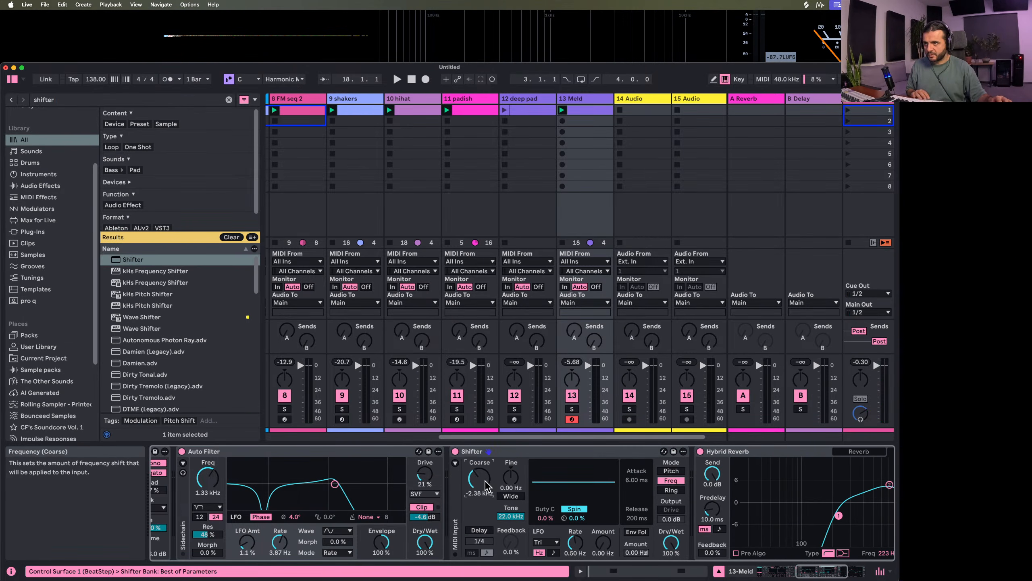
left_click_drag(487, 486, 488, 476)
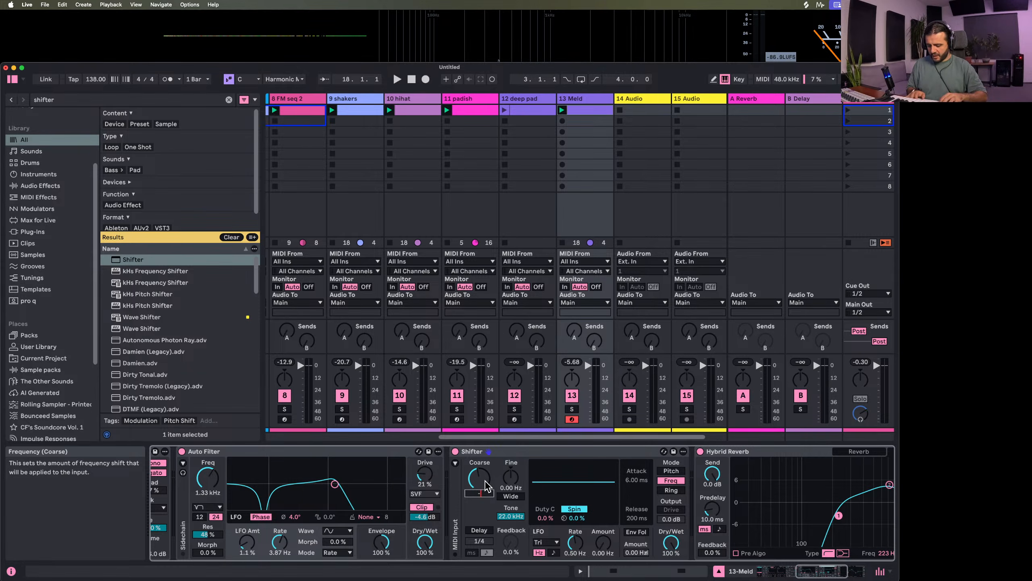
left_click_drag(487, 486, 487, 497)
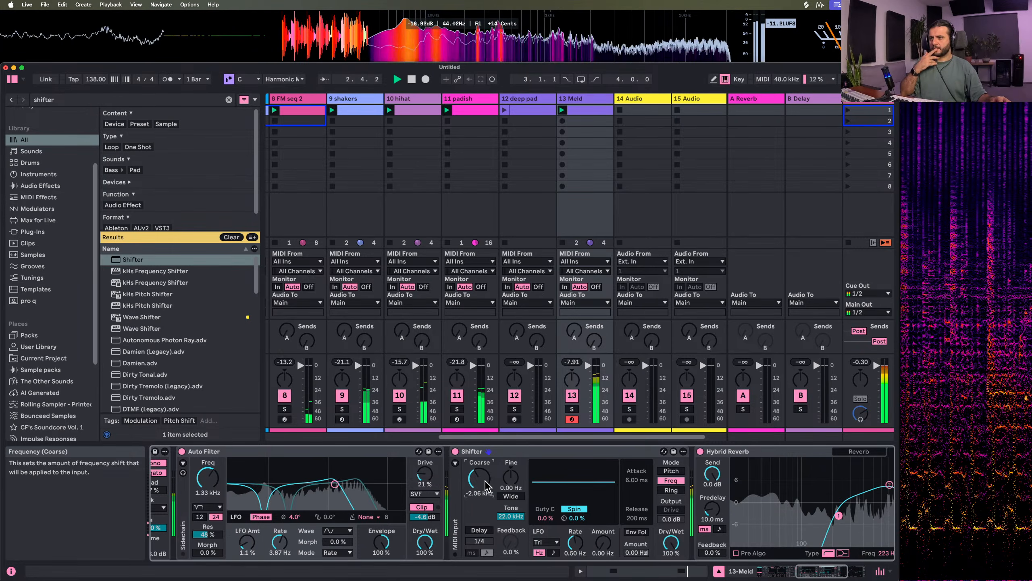
left_click(571, 409)
left_click_drag(481, 490, 482, 485)
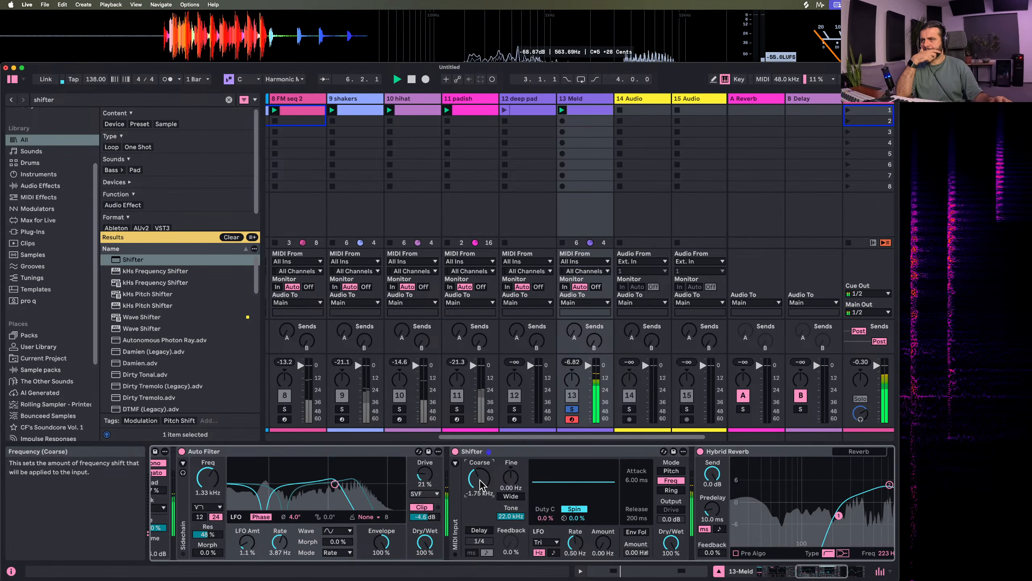
Set Shifter to Ring mode with Coarse at 134 Hz and Dry/Wet at 29%, unsolo 13 Meld, and lower Auto Filter's output to -6.7 dB
left_click(682, 490)
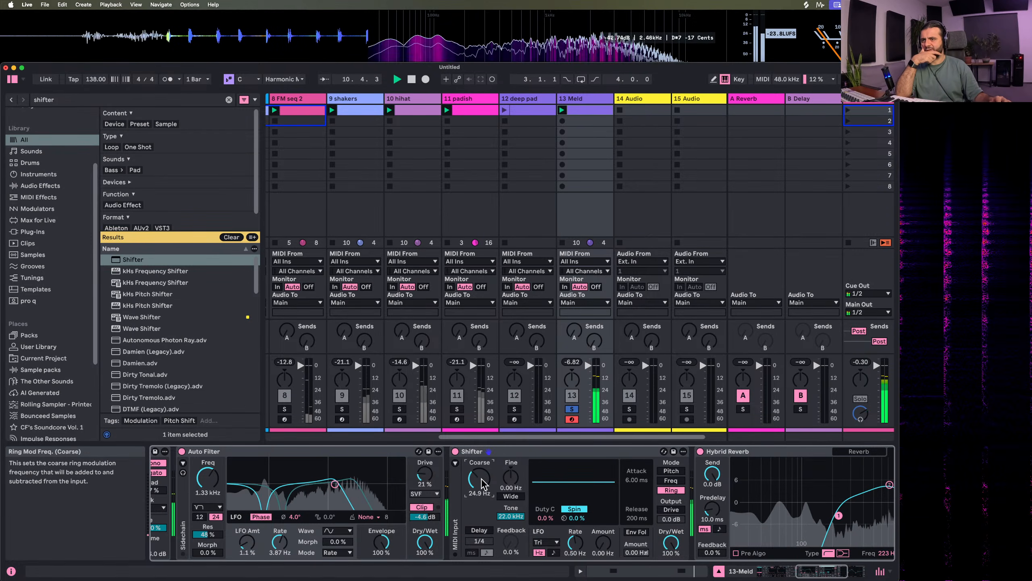
left_click_drag(671, 542, 671, 553)
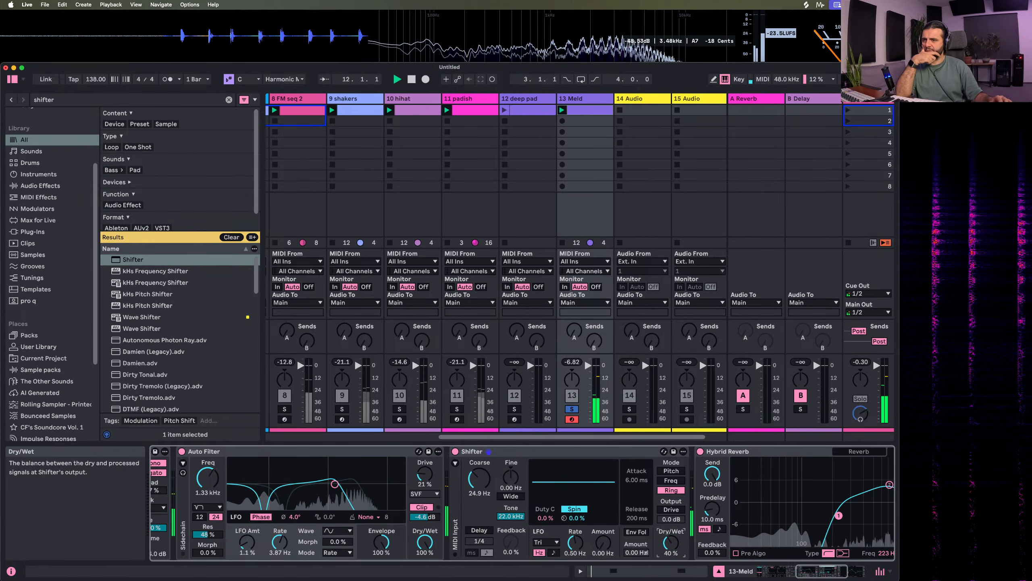
left_click_drag(479, 478, 479, 462)
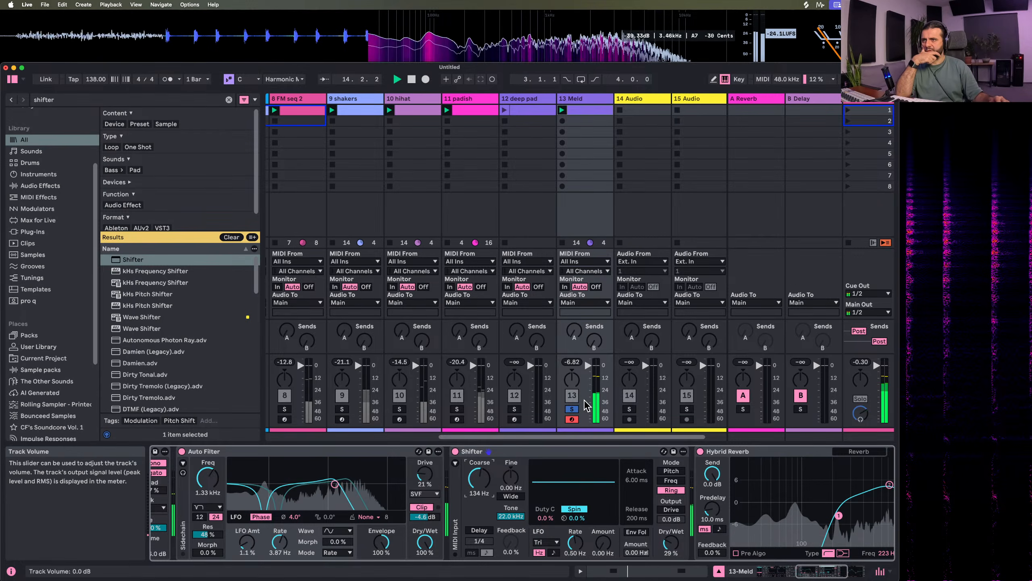
left_click(572, 408)
scroll(416, 498, "right", 5)
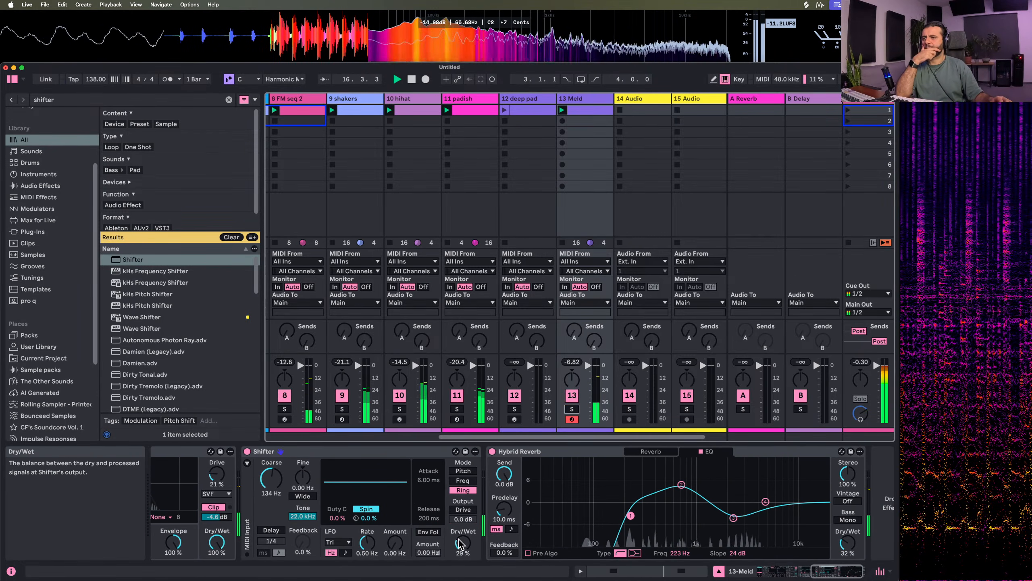
left_click_drag(216, 517, 217, 526)
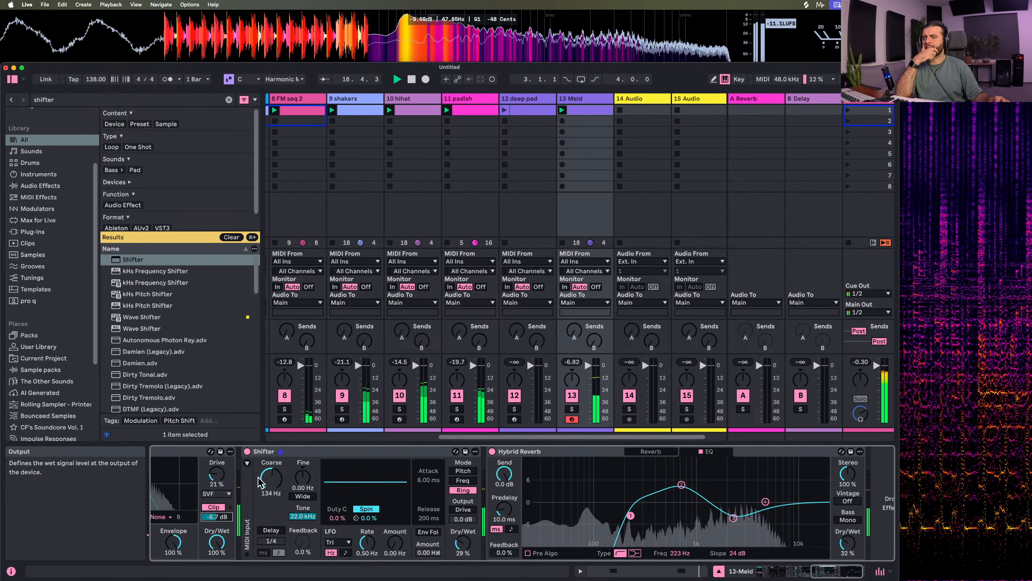
Stop playback and relaunch scene 1 to play all its clips together
key("space")
left_click(849, 111)
scroll(535, 178, "left", 3)
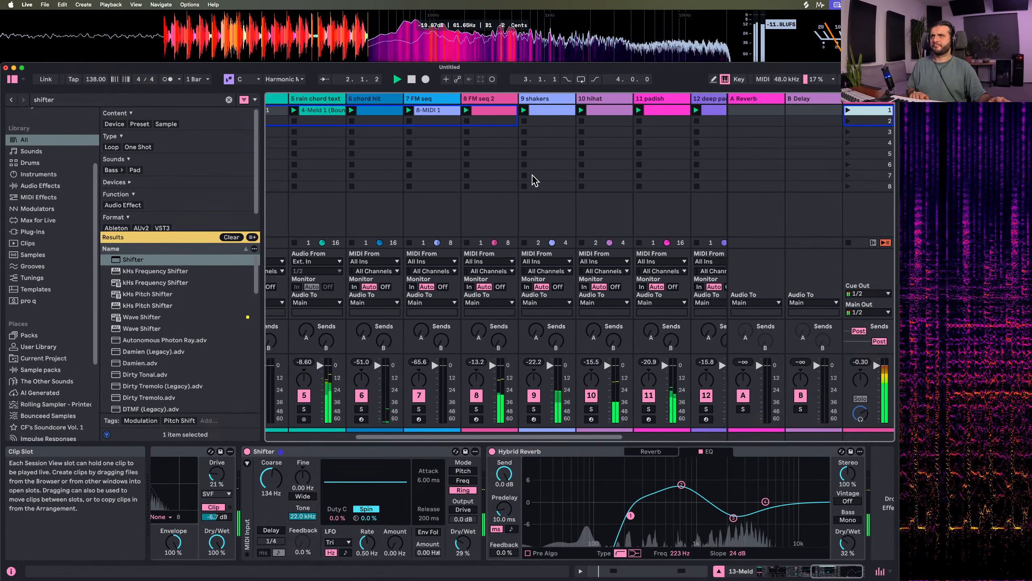
scroll(534, 179, "right", 5)
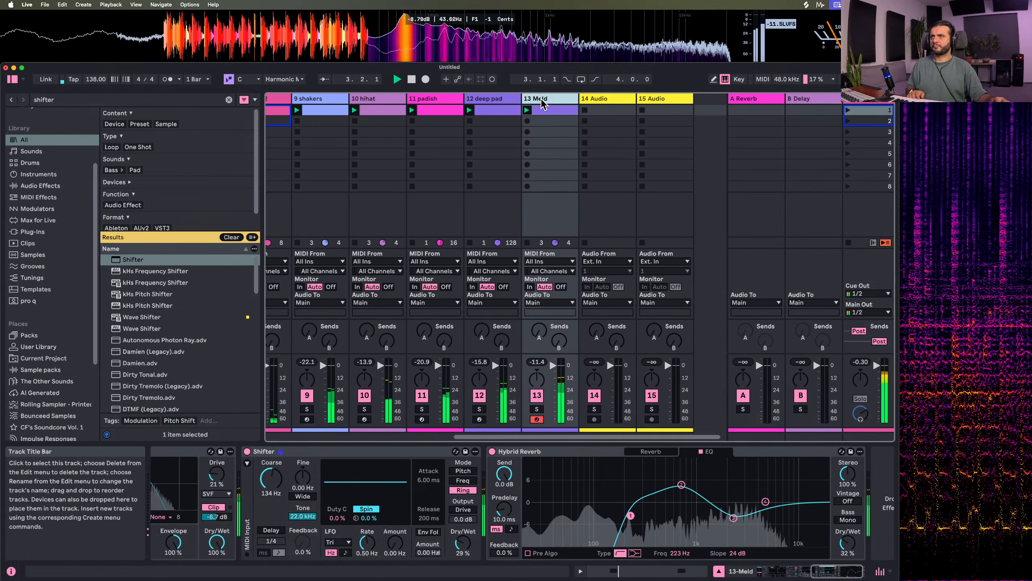
Set Meld engine B's amp envelope on the 13 Meld track to Decay 5.42 s, Sustain -19 dB and Release 59.7 ms
scroll(379, 528, "left", 10)
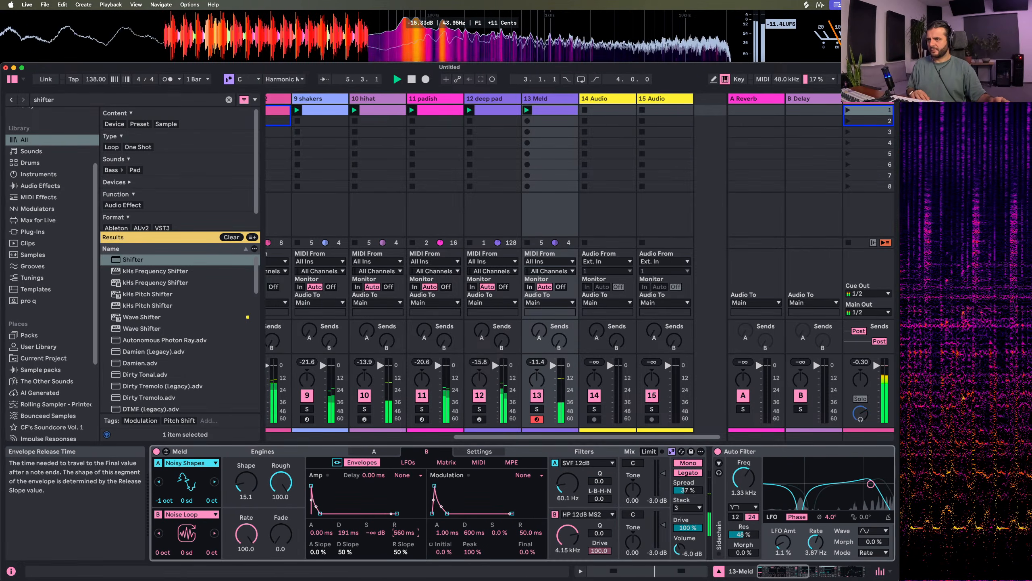
mouse_move(405, 532)
left_mouse_down()
mouse_move(405, 500)
mouse_move(404, 535)
mouse_move(405, 521)
left_mouse_up()
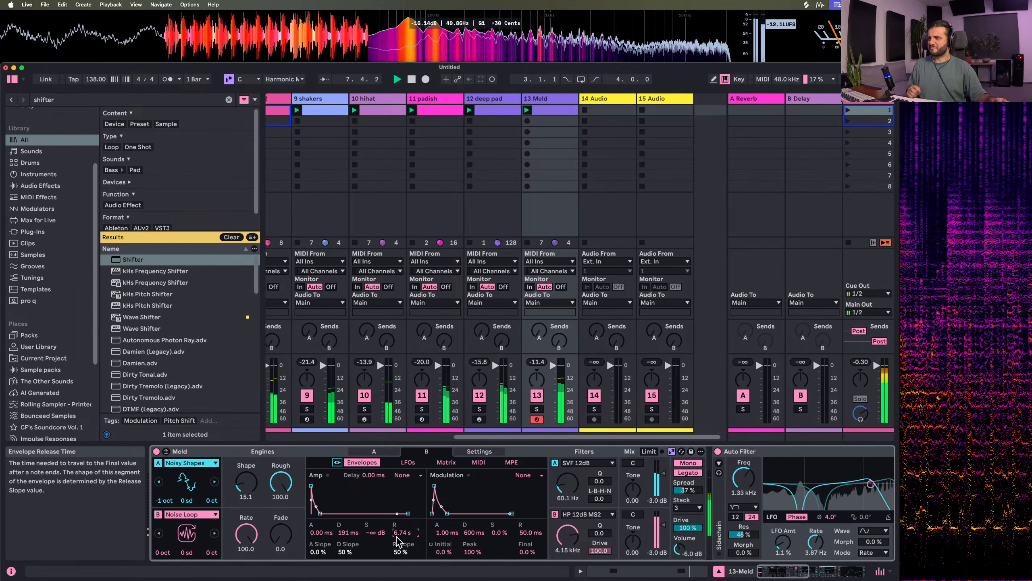
left_click_drag(321, 514, 333, 504)
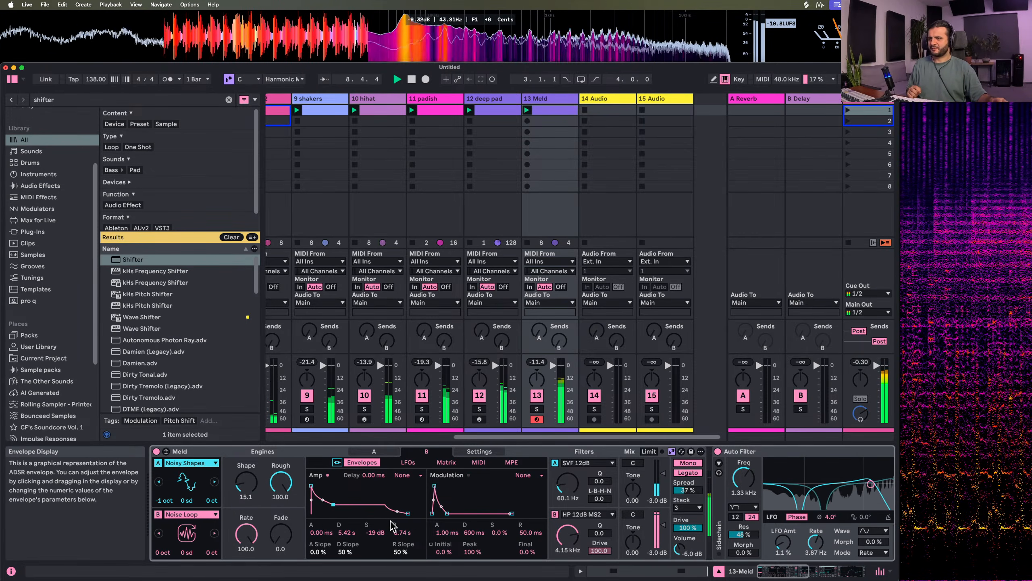
left_click_drag(405, 532, 405, 570)
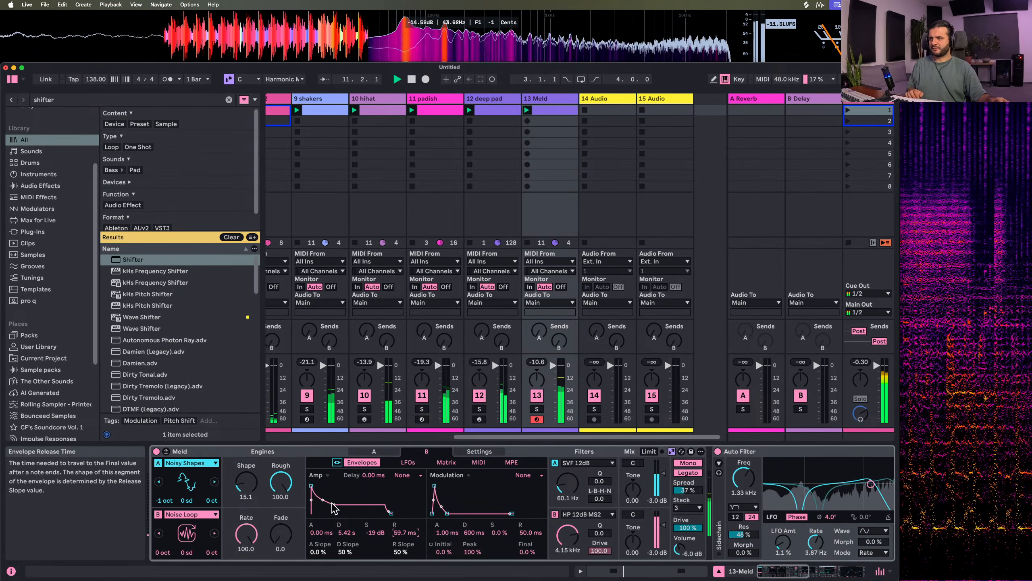
Set Meld engine B's amp envelope to Decay 3.86 s, Sustain -∞ dB and Release 7.22 ms
left_click_drag(333, 504, 331, 514)
left_click_drag(405, 532, 404, 548)
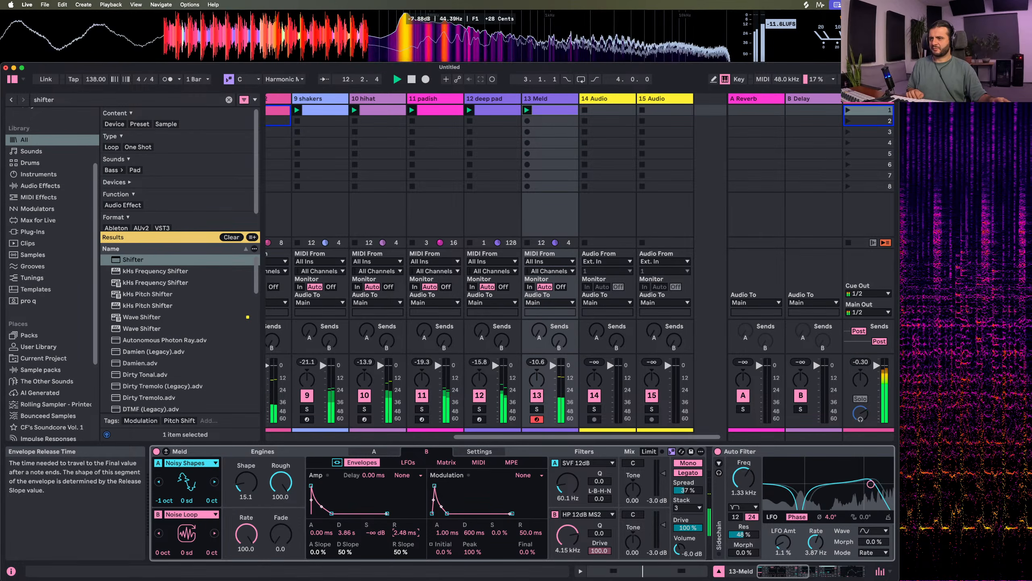
Lower the Auto Filter frequency to 1.16 kHz and Meld's output volume to -8.0 dB on the 13 Meld track
mouse_move(743, 477)
left_mouse_down()
mouse_move(743, 498)
mouse_move(743, 481)
left_mouse_up()
scroll(508, 530, "right", 4)
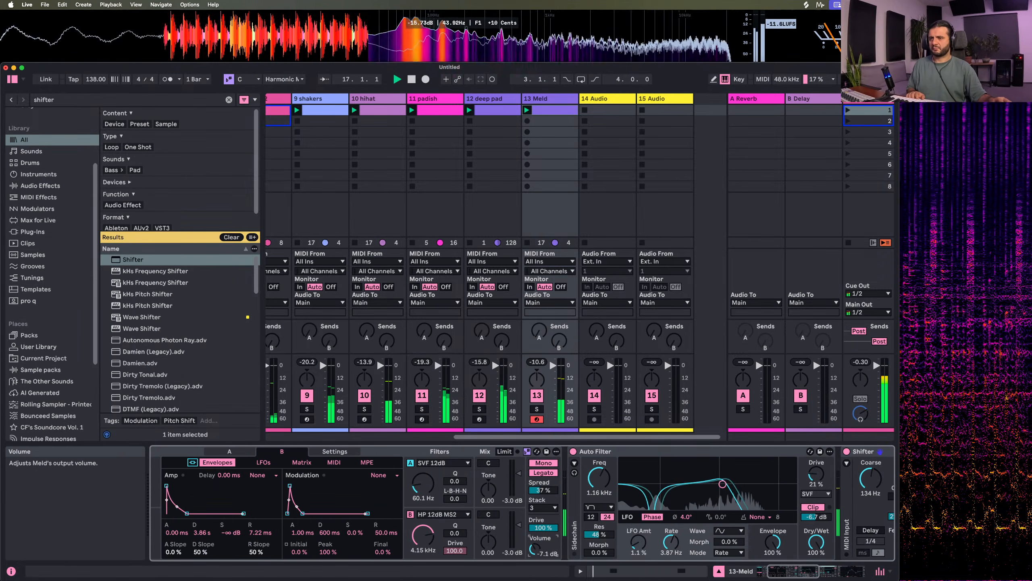
left_click_drag(537, 549, 538, 552)
scroll(700, 493, "right", 3)
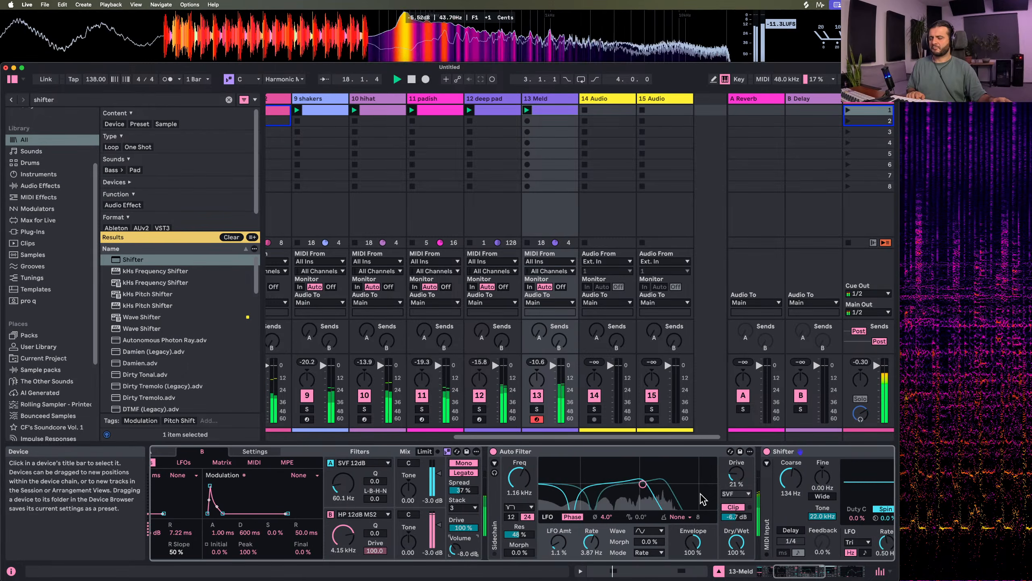
scroll(700, 498, "right", 10)
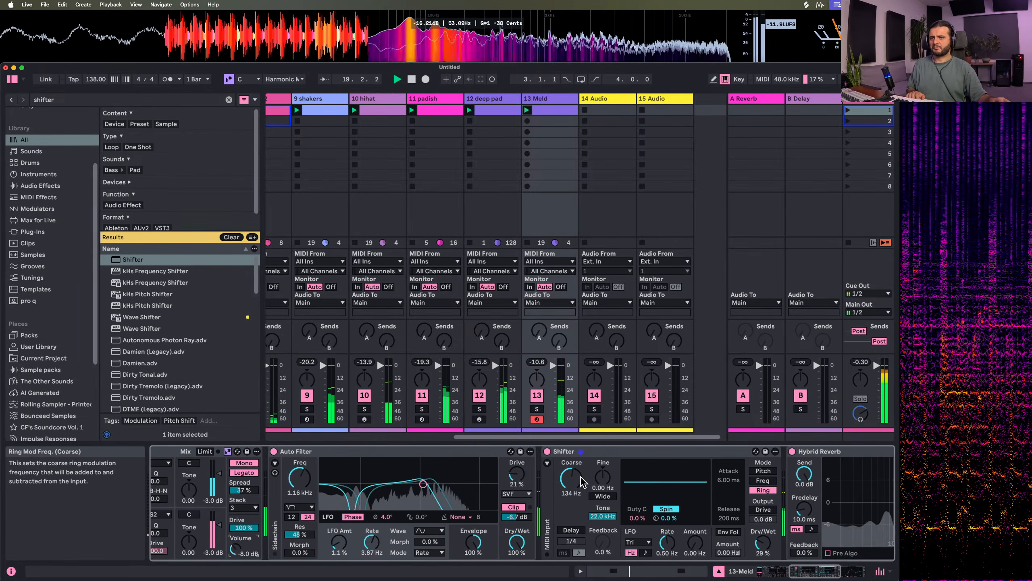
Rename the 13 Meld track to "noisy perc synth"
scroll(475, 238, "left", 5)
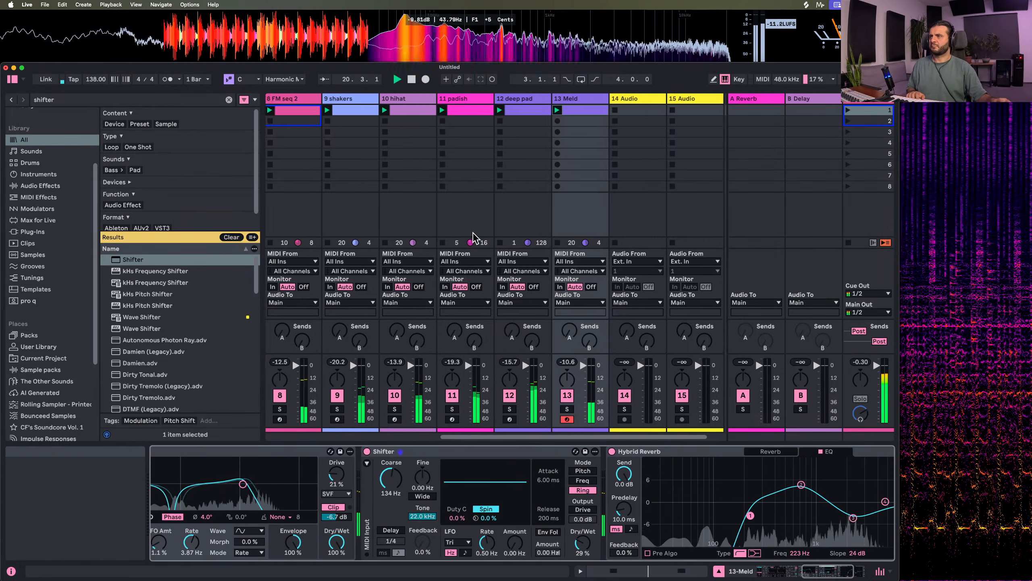
scroll(473, 233, "left", 3)
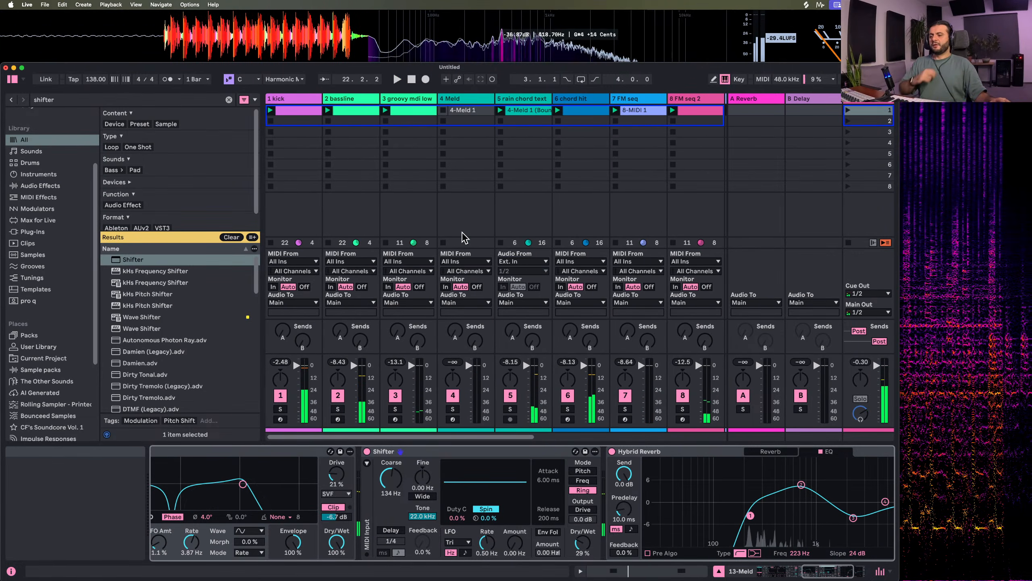
scroll(463, 236, "right", 5)
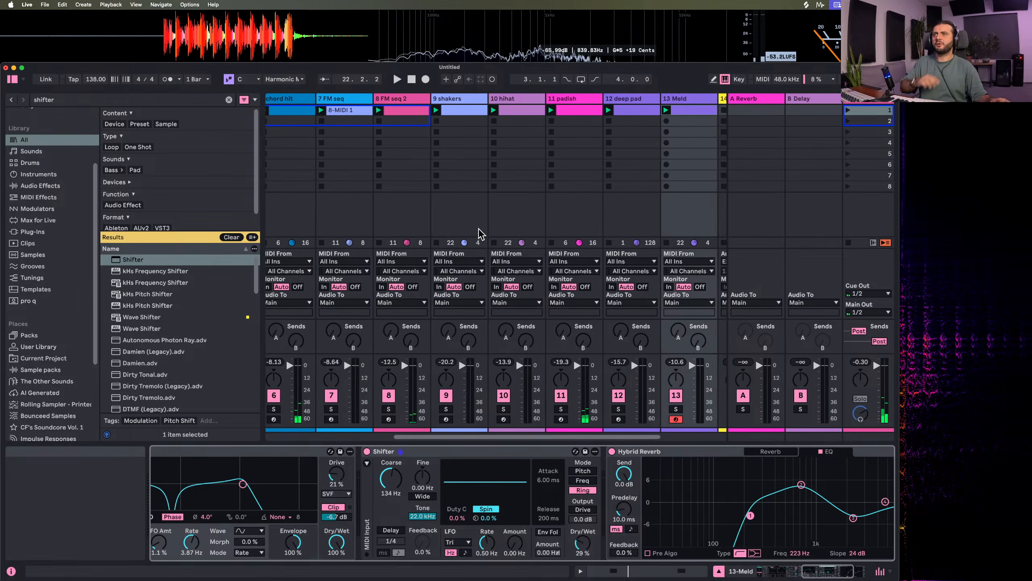
scroll(544, 185, "right", 2)
left_click(576, 99)
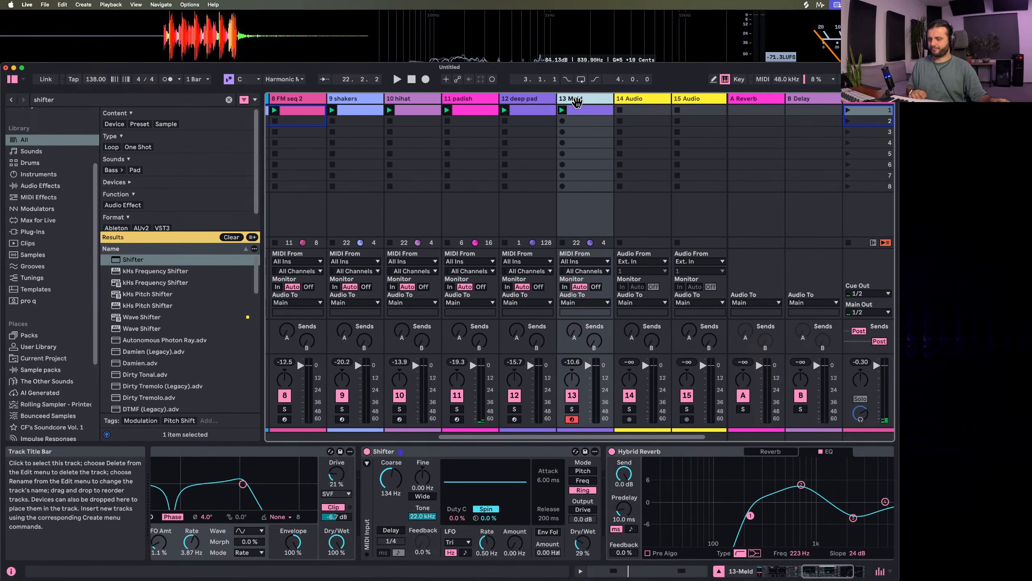
key("super+r")
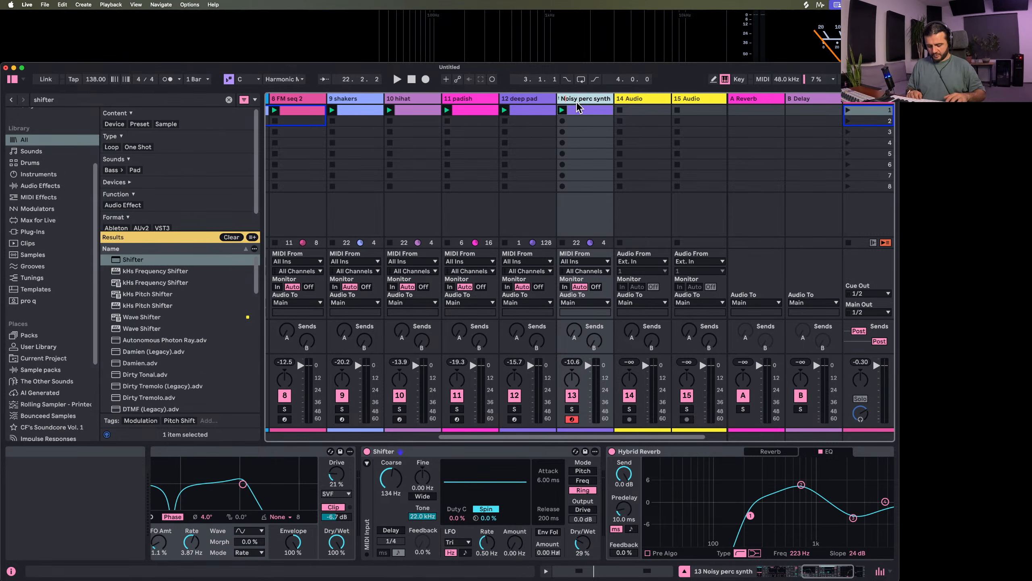
key("BackSpace")
type("n")
key("Return")
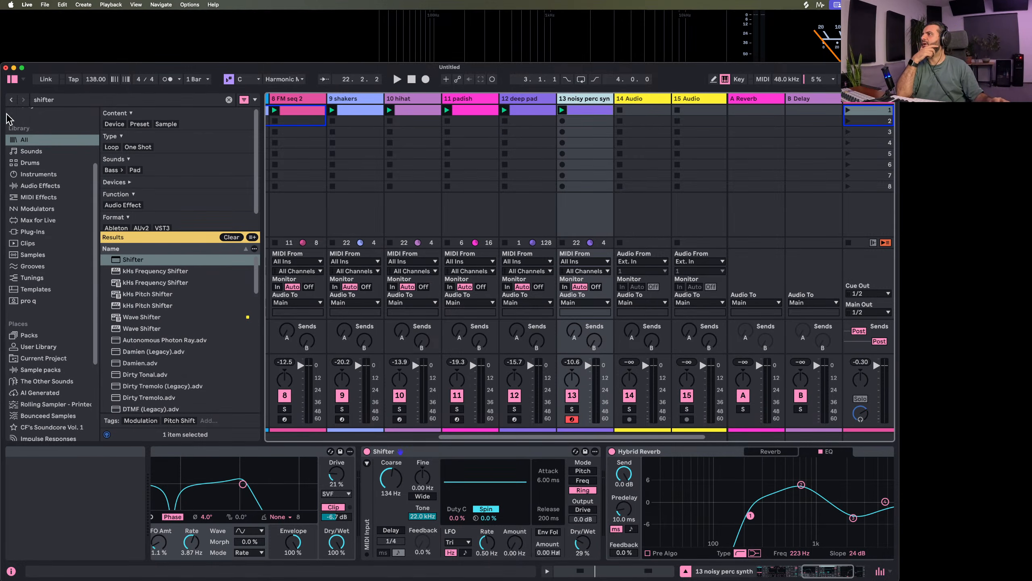
Hide the browser to give the session view the full window width
left_click(12, 79)
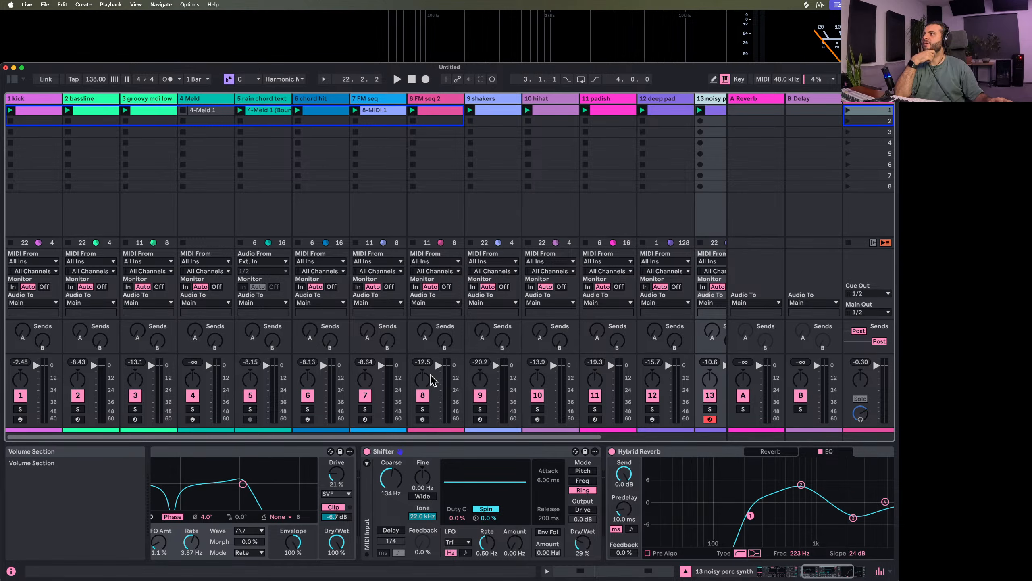
scroll(433, 380, "right", 3)
scroll(434, 456, "left", 10)
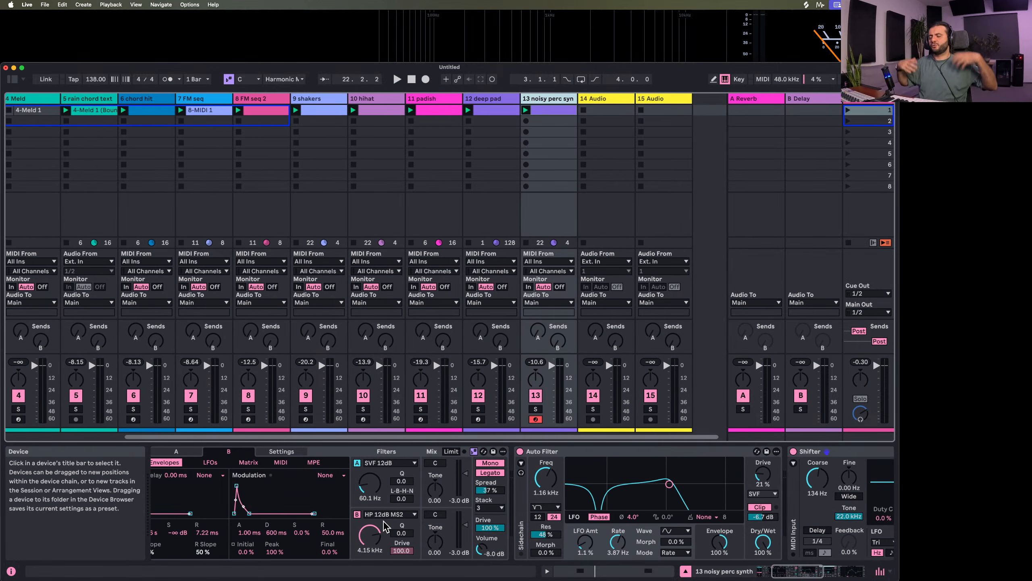
scroll(385, 523, "left", 5)
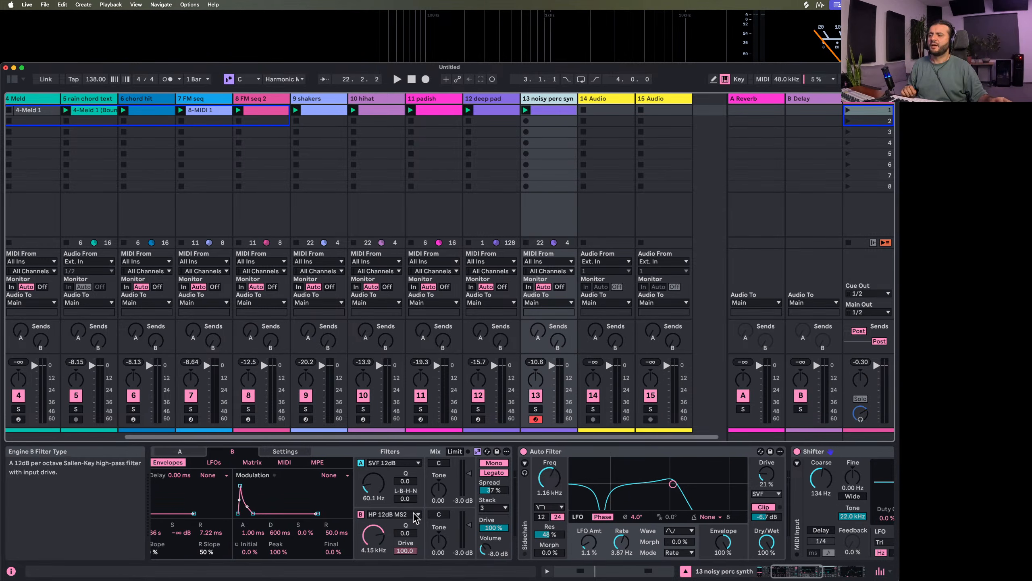
Review the oscillator types and filter types available for Meld's engine A, keeping Noisy Shapes and SVF 12dB
left_click(195, 463)
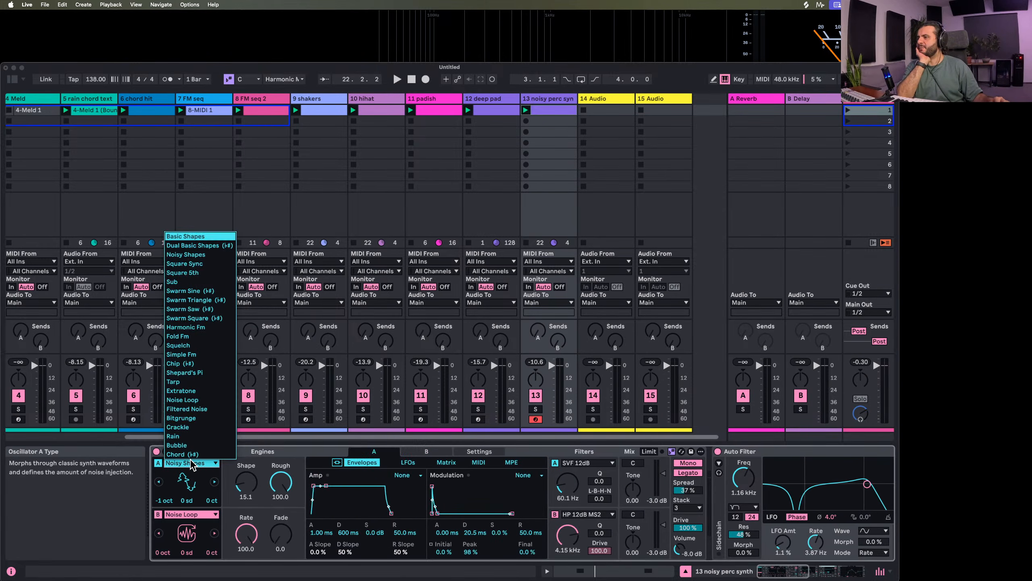
left_click(277, 456)
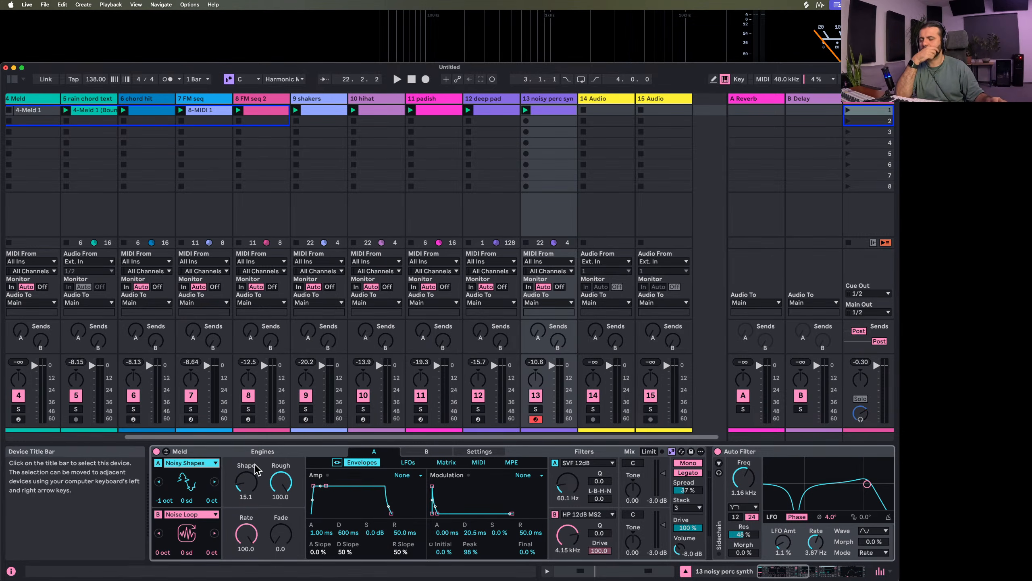
left_click(210, 467)
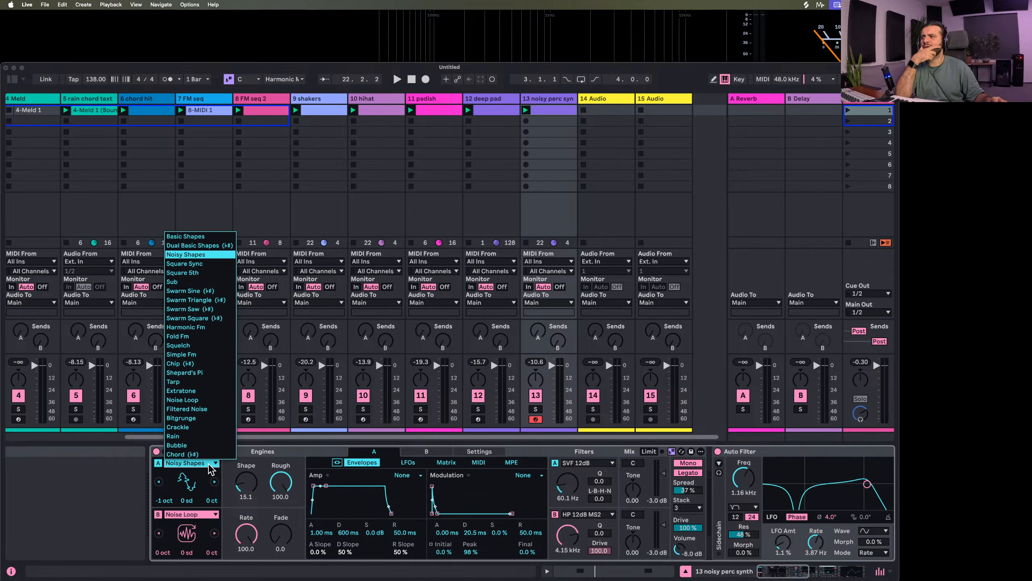
left_click(249, 506)
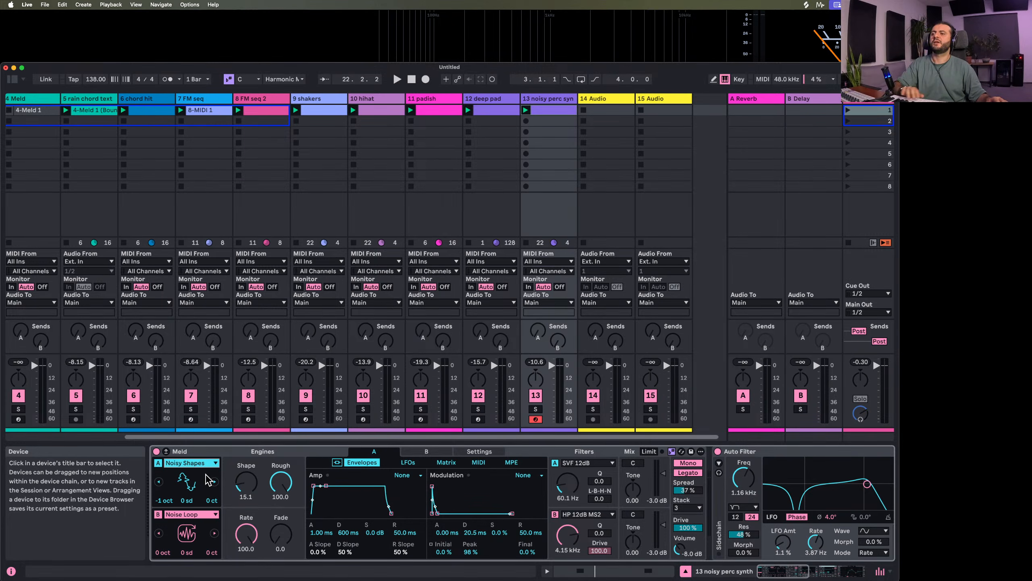
left_click(603, 466)
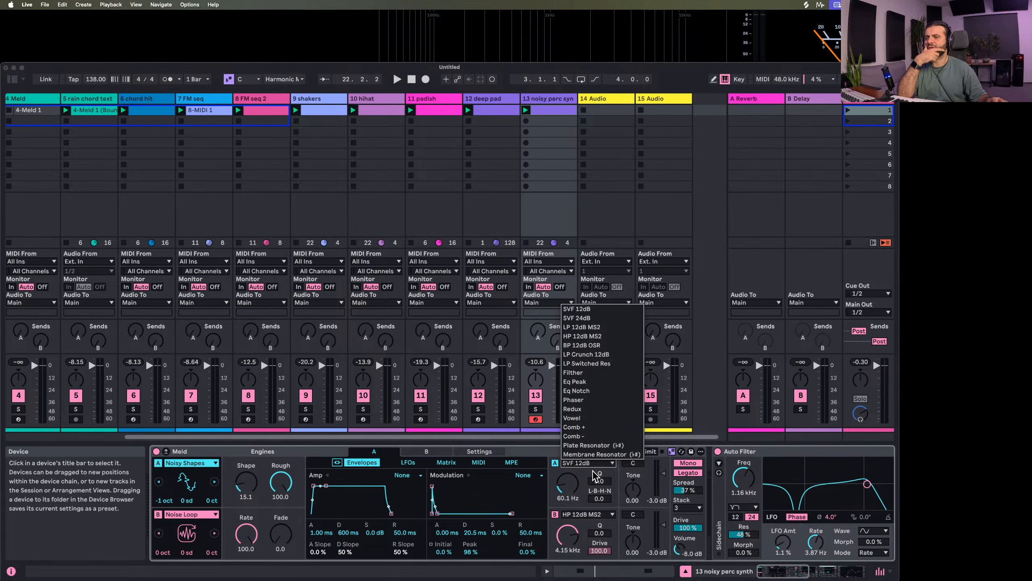
left_click(565, 480)
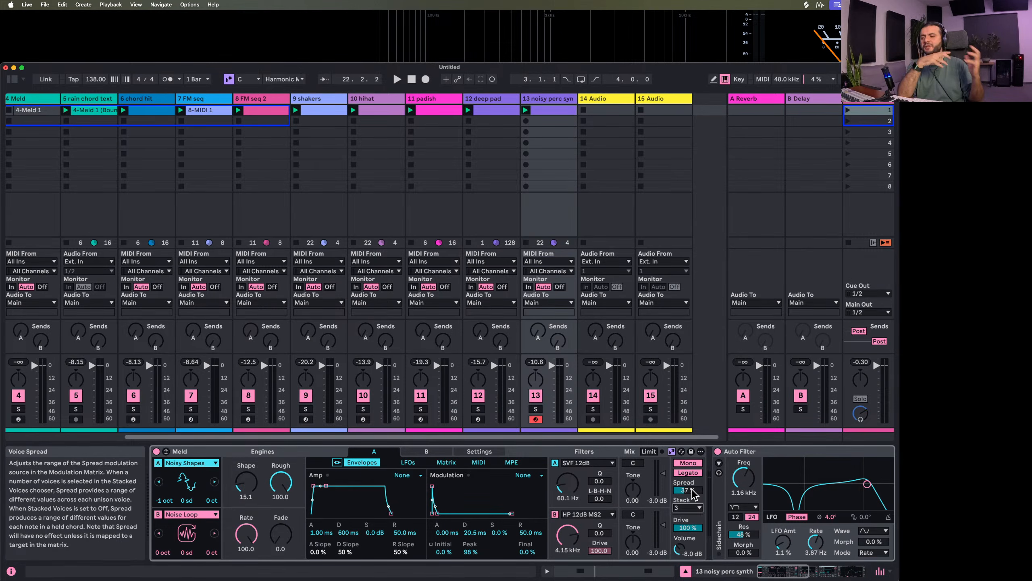
Examine Meld's engine B envelopes, expanded modulation matrix and oscillator settings, and close the expanded view
left_click(446, 452)
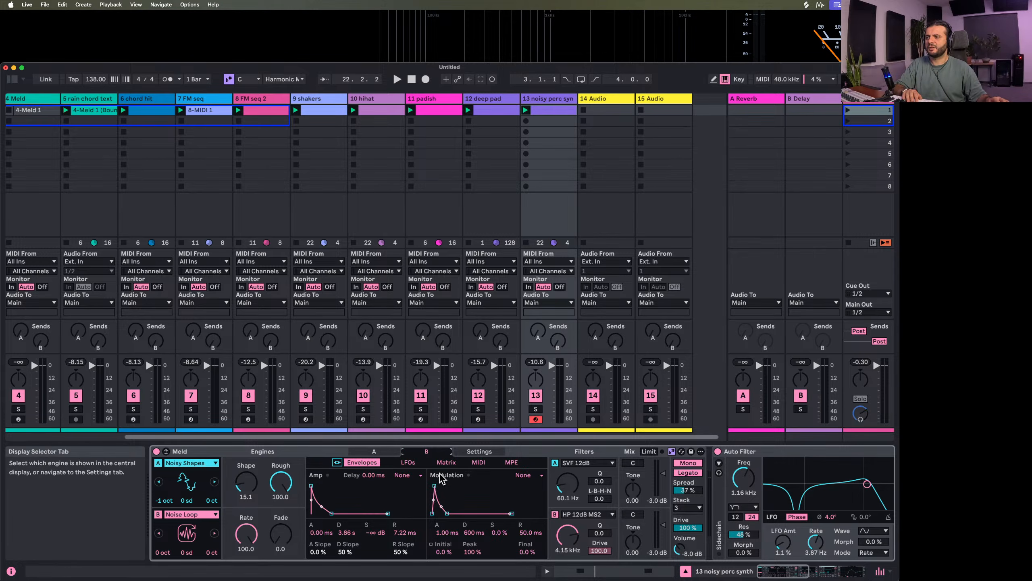
left_click(166, 451)
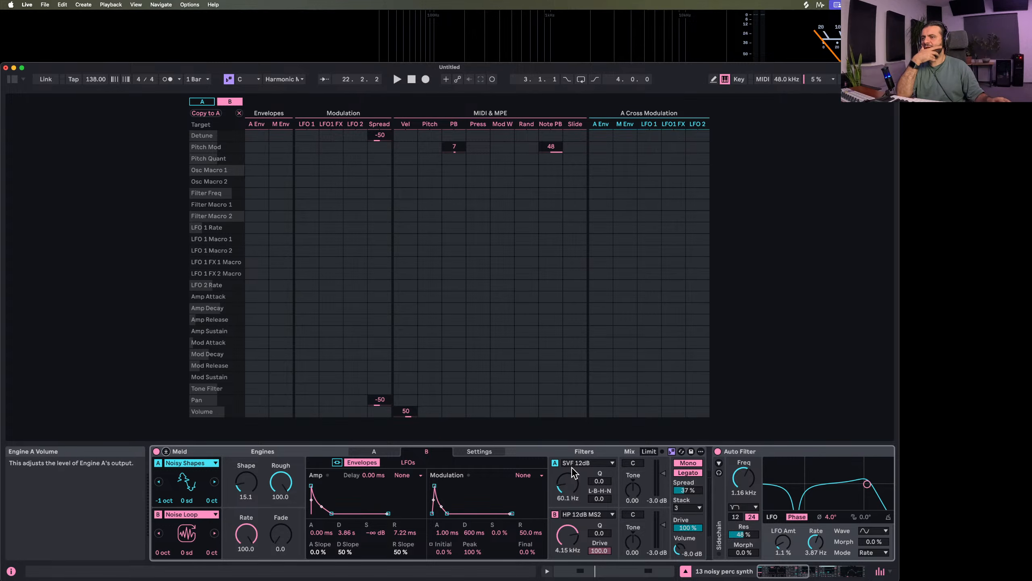
left_click(482, 452)
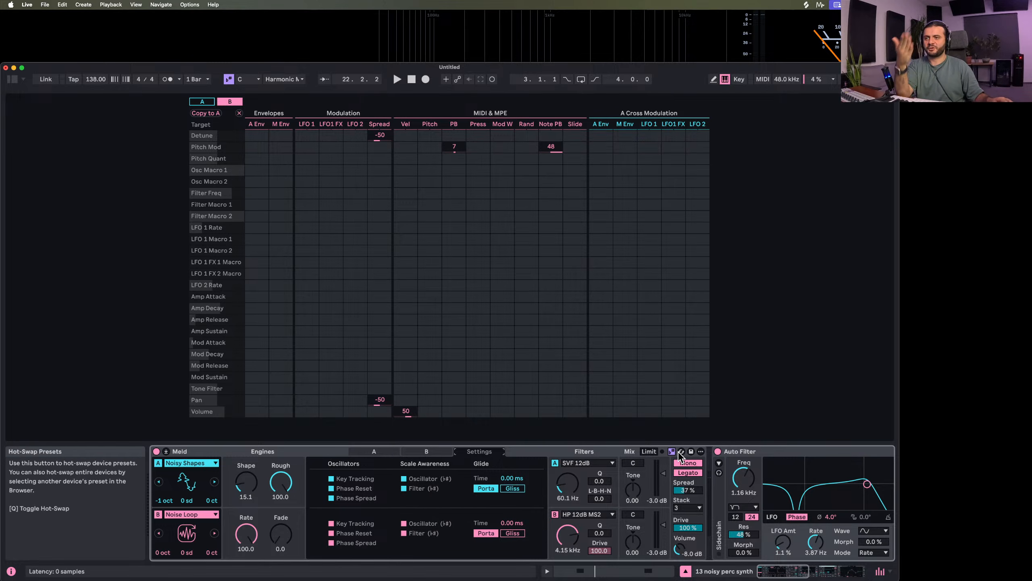
left_click(191, 462)
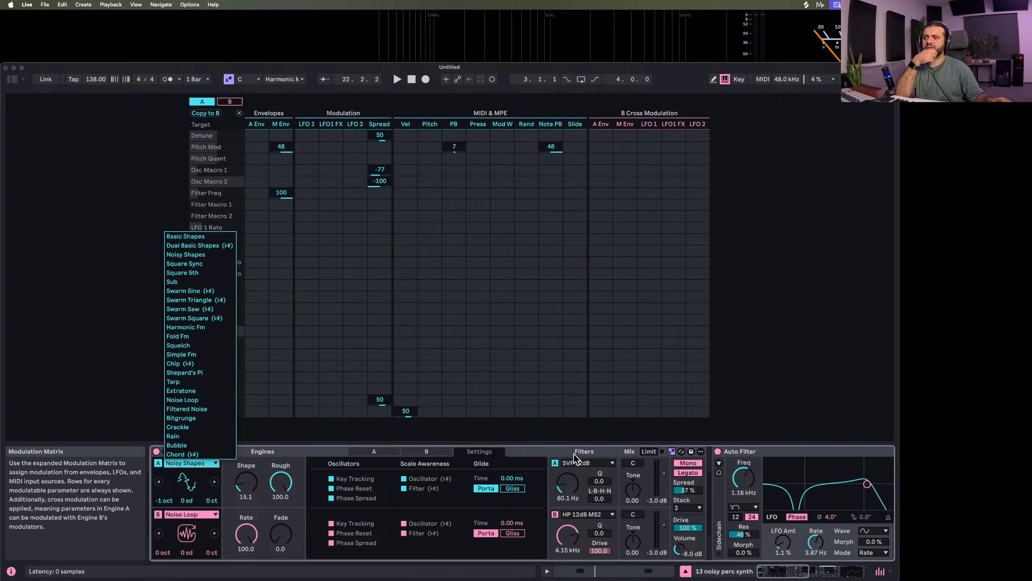
left_click(580, 467)
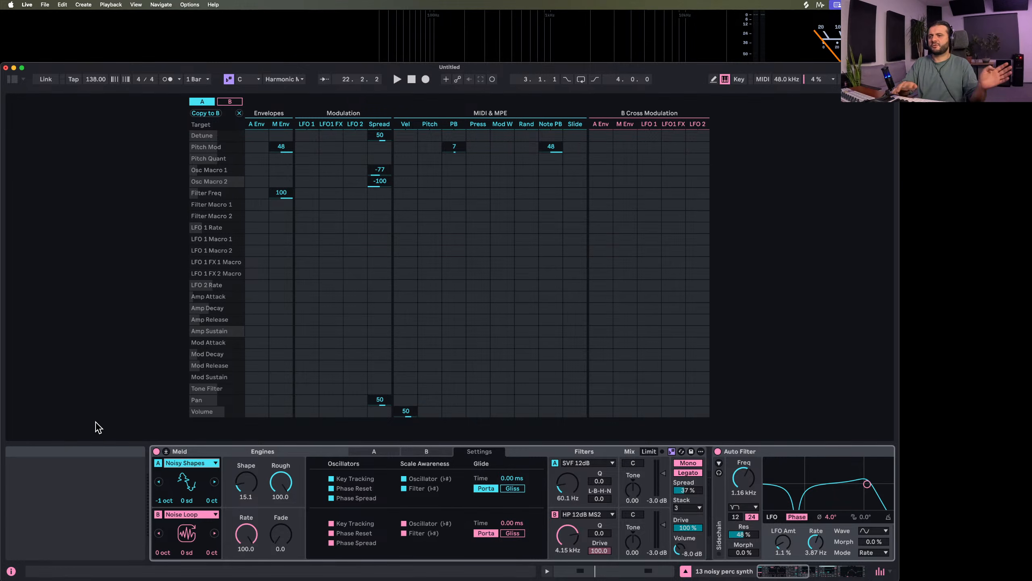
left_click(166, 452)
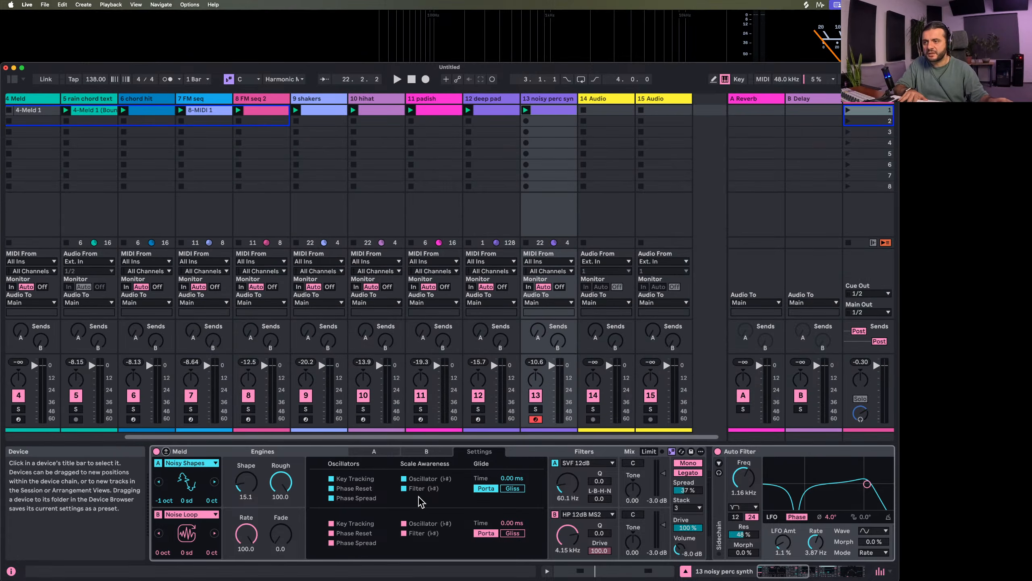
Try Meld engine A's Tone filter in both directions and reset it to 0.00
scroll(414, 501, "right", 6)
scroll(413, 501, "left", 6)
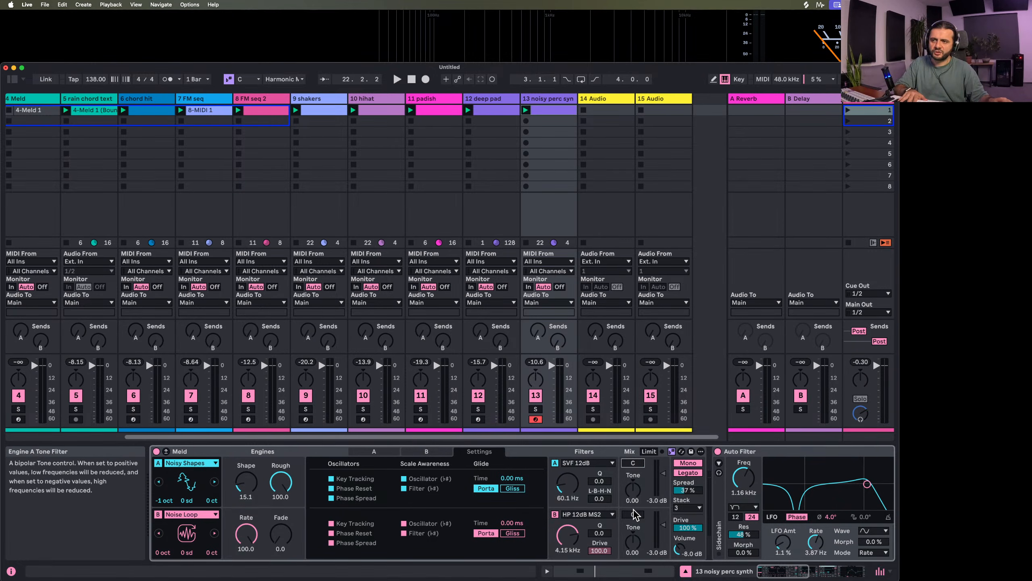
left_click_drag(632, 490, 632, 479)
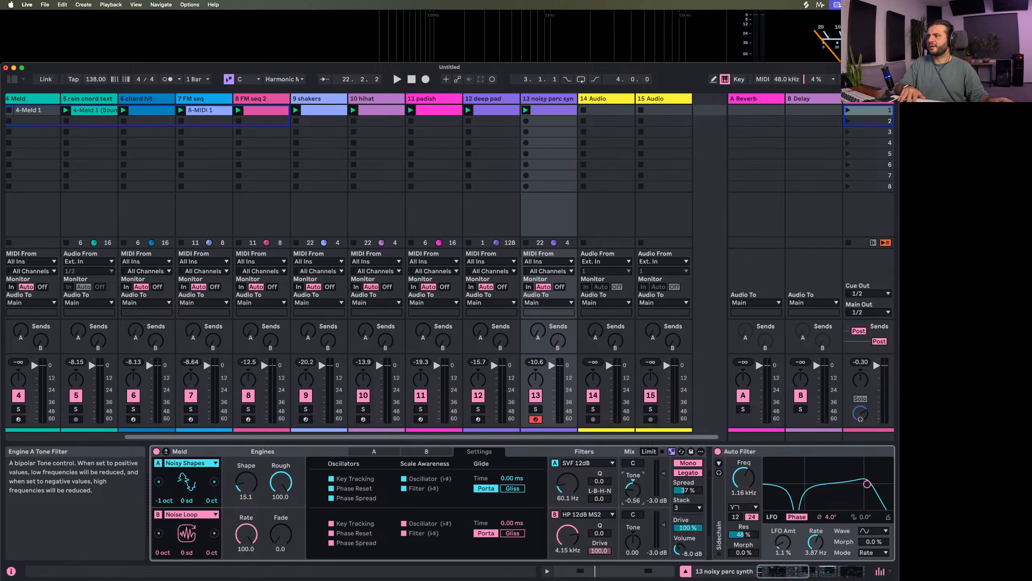
double_click(636, 494)
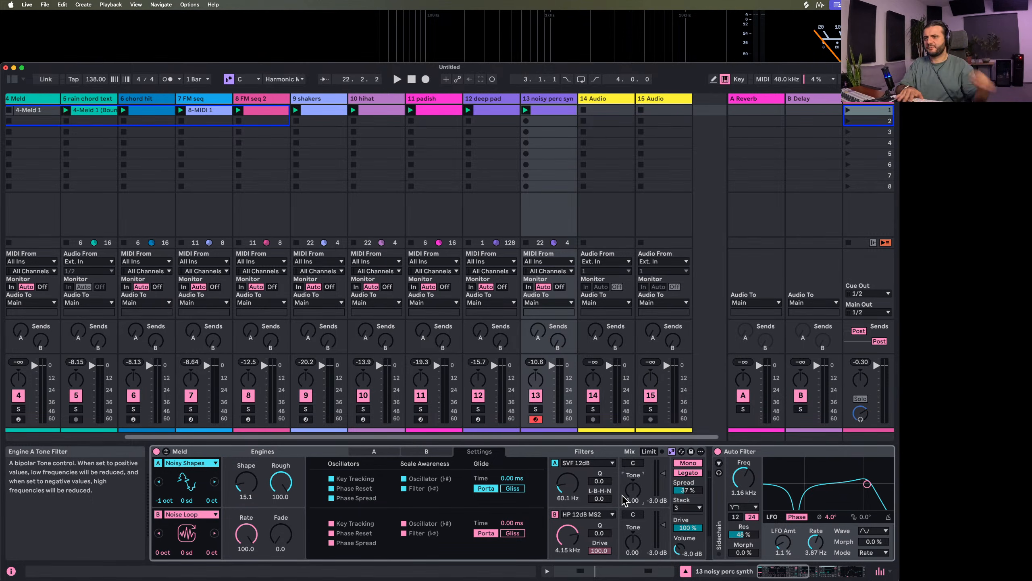
left_click_drag(634, 492, 634, 506)
double_click(635, 490)
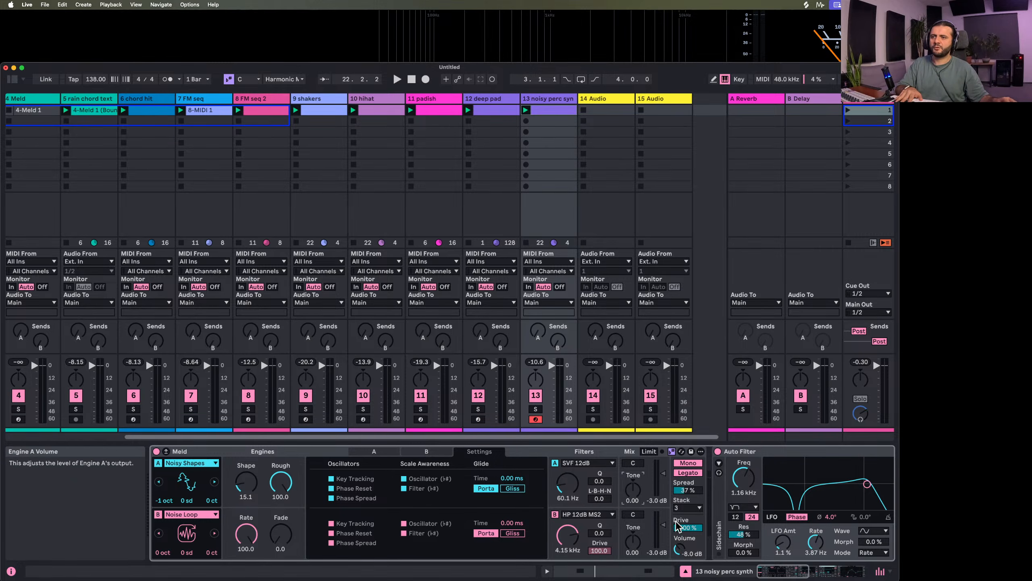
Look over the noisy perc synth's device chain from Meld through Auto Filter and Shifter to Hybrid Reverb
scroll(256, 520, "right", 2)
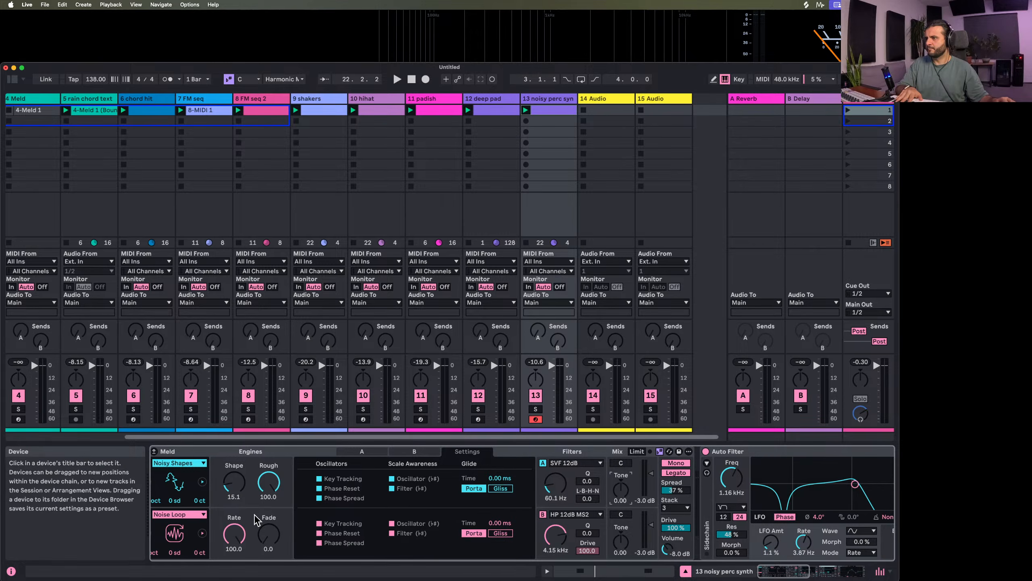
scroll(256, 520, "right", 3)
scroll(268, 519, "left", 4)
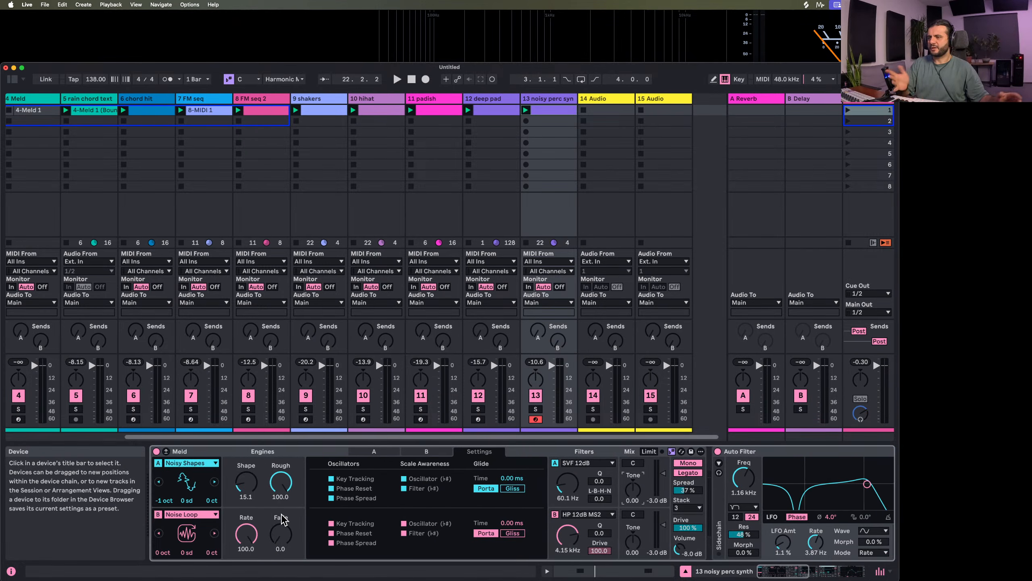
scroll(321, 518, "right", 10)
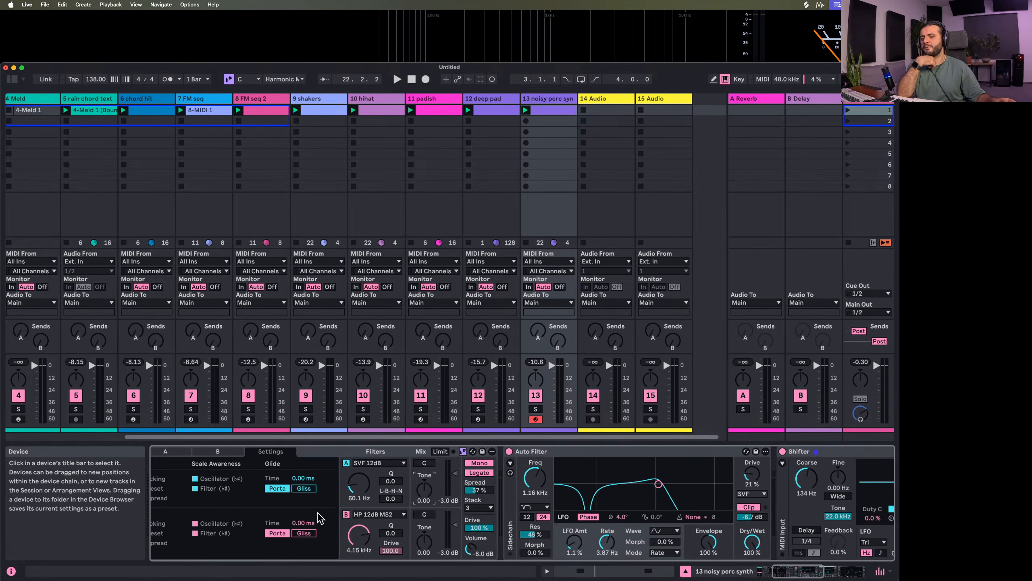
scroll(319, 519, "right", 7)
scroll(319, 519, "right", 10)
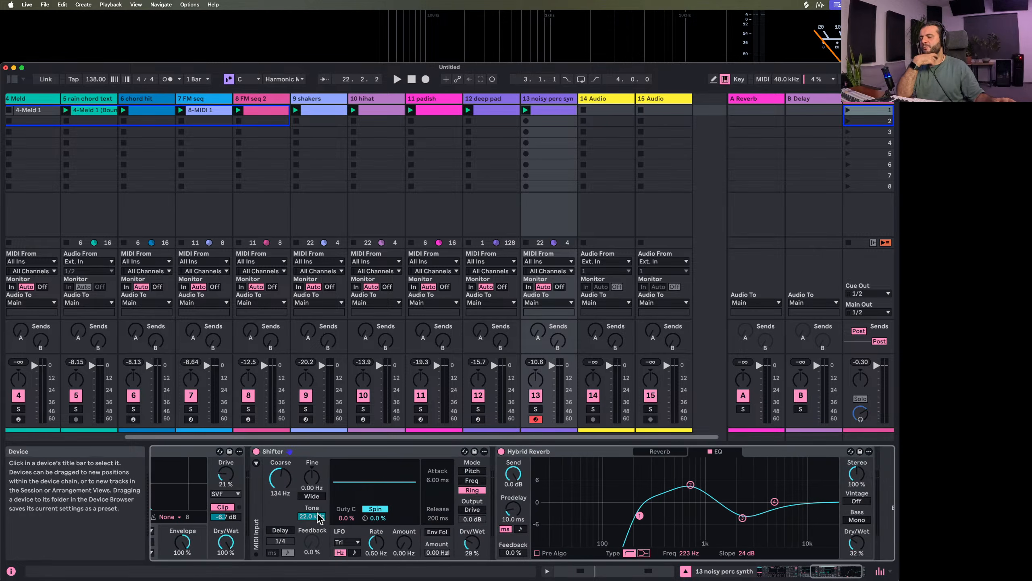
scroll(319, 519, "left", 15)
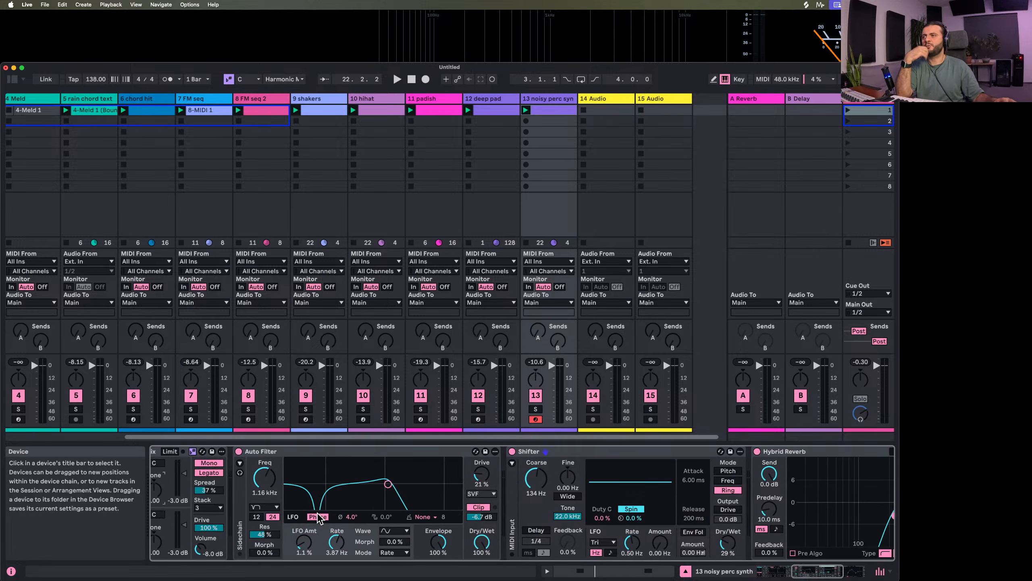
scroll(317, 515, "left", 1)
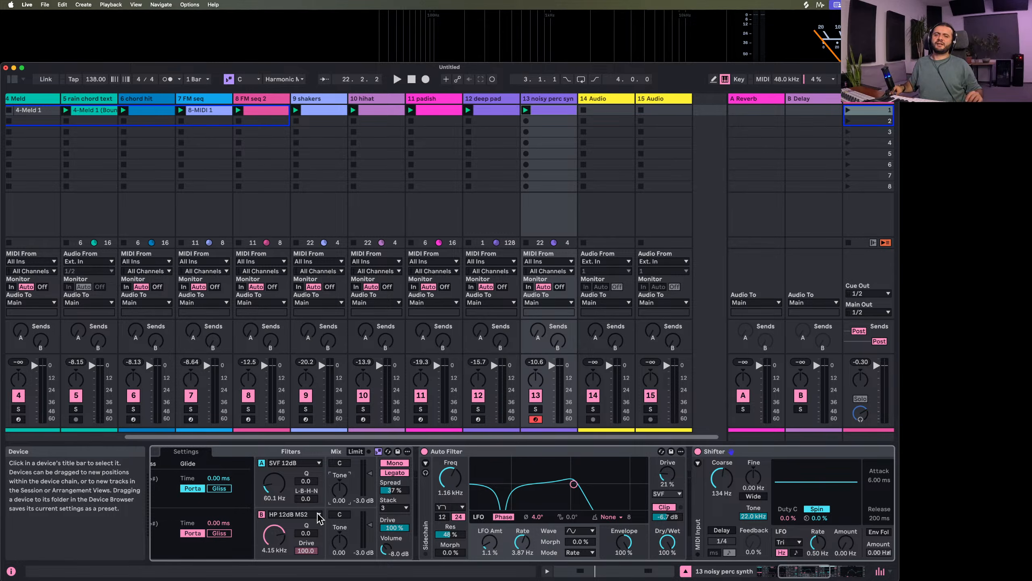